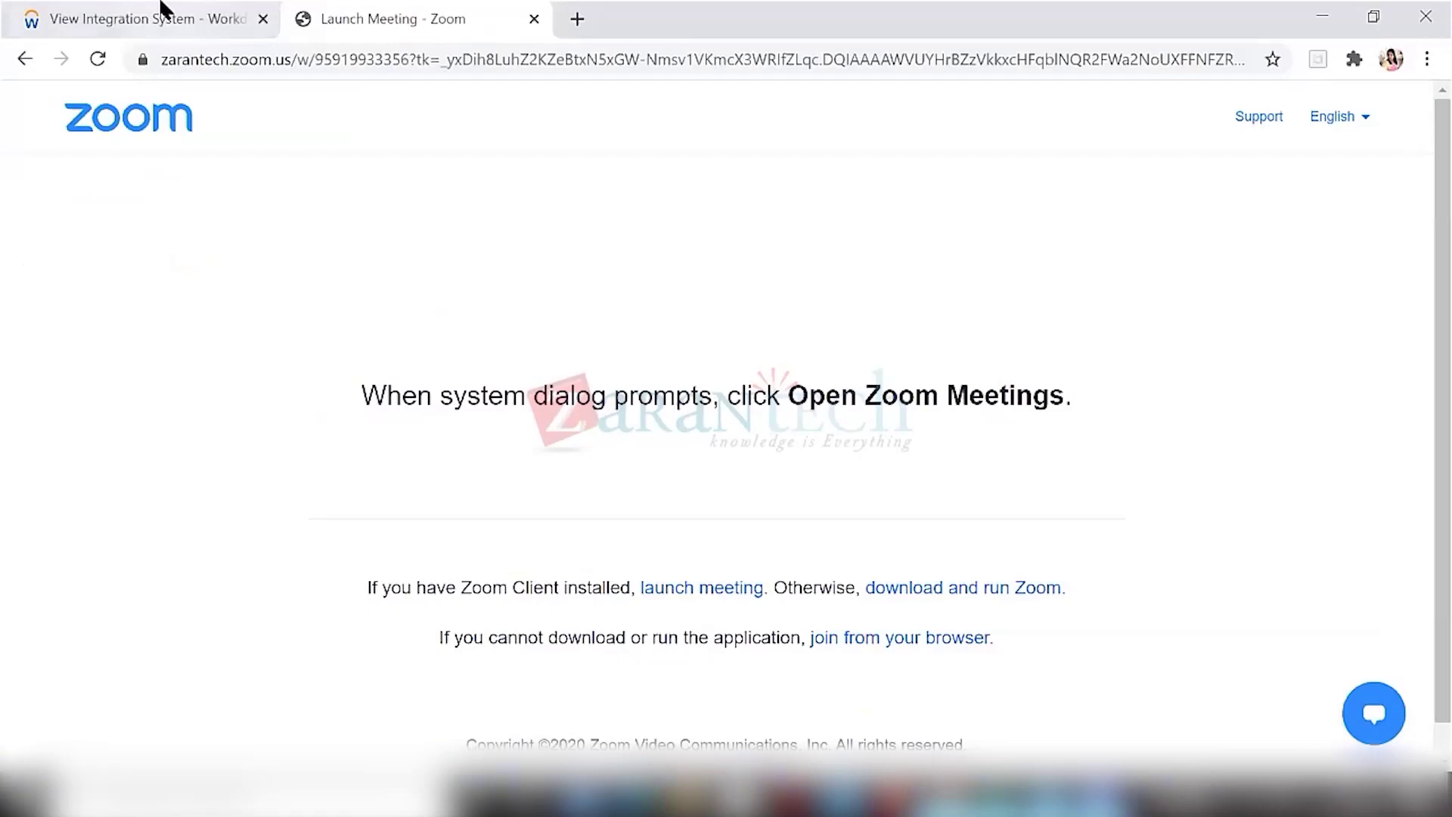
# - Switch to the Workday tenant and change the search term to 'int005 inbound'
pyautogui.click(162, 12)
pyautogui.click(246, 149)
pyautogui.press('BackSpace')
pyautogui.write('5 inbound')
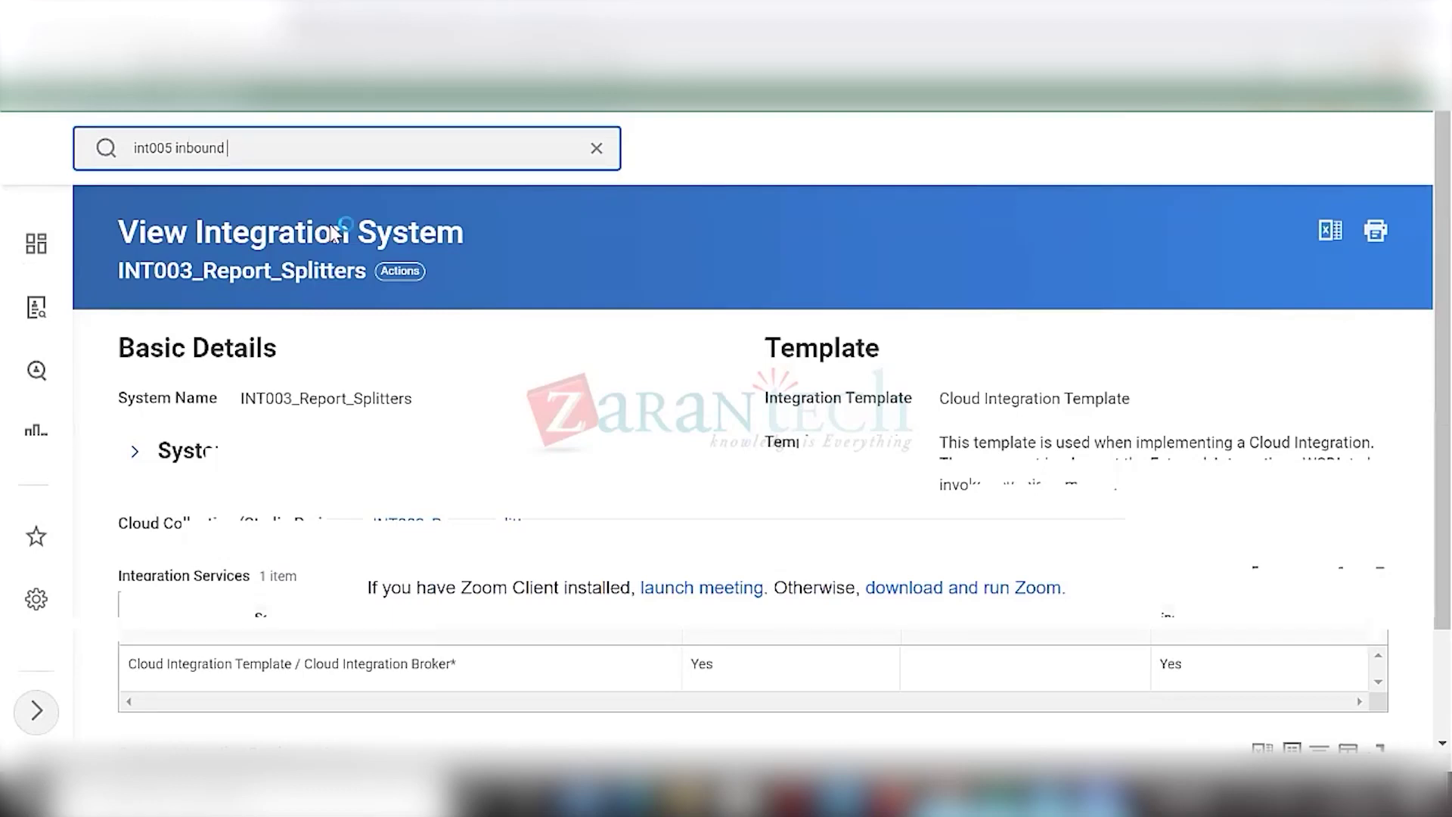
# - Search for int005 inbound, open the INT005_Inbound integration system, then bring up the INT003_Report sheet
pyautogui.press('Return')
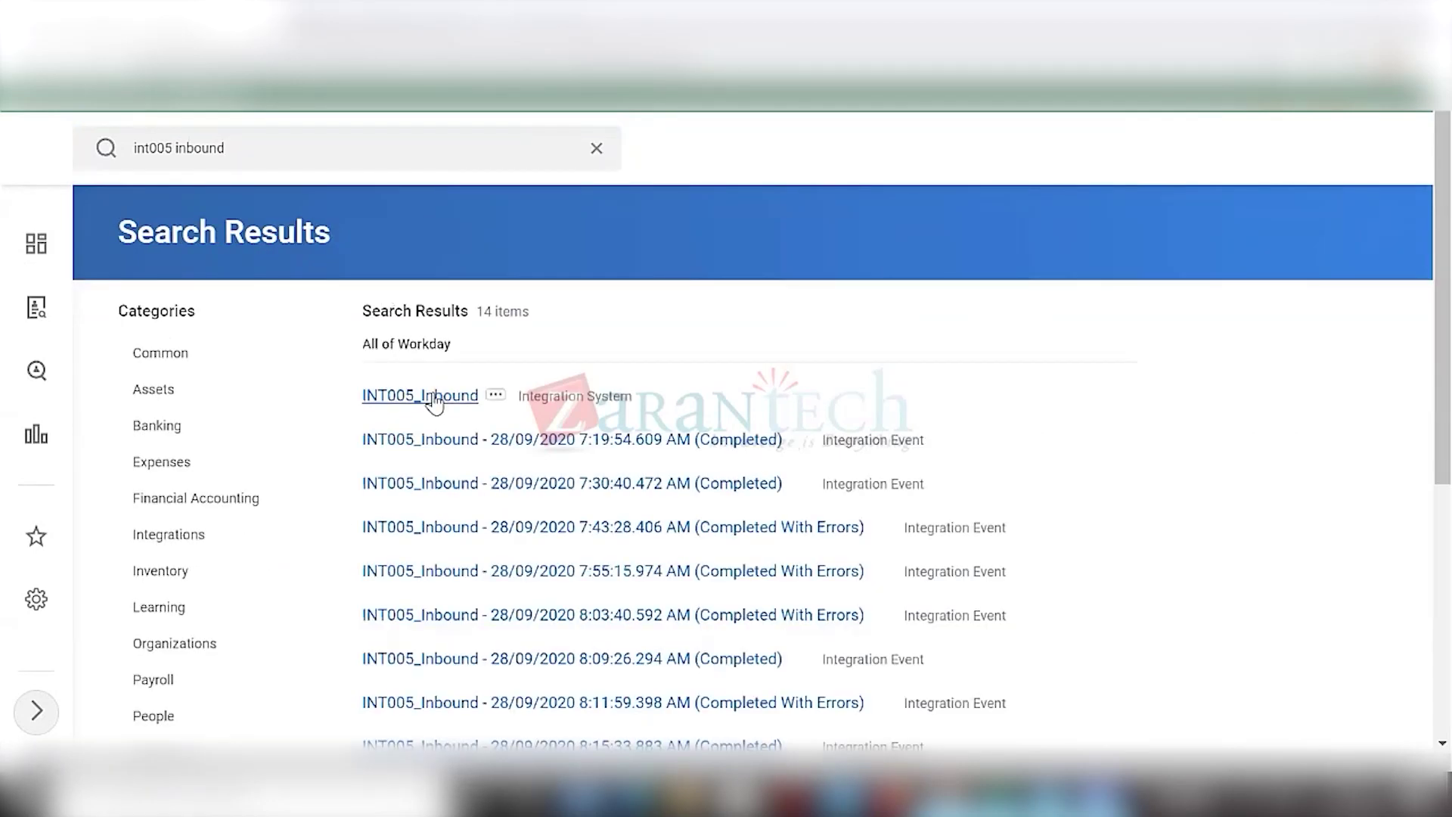
pyautogui.click(435, 399)
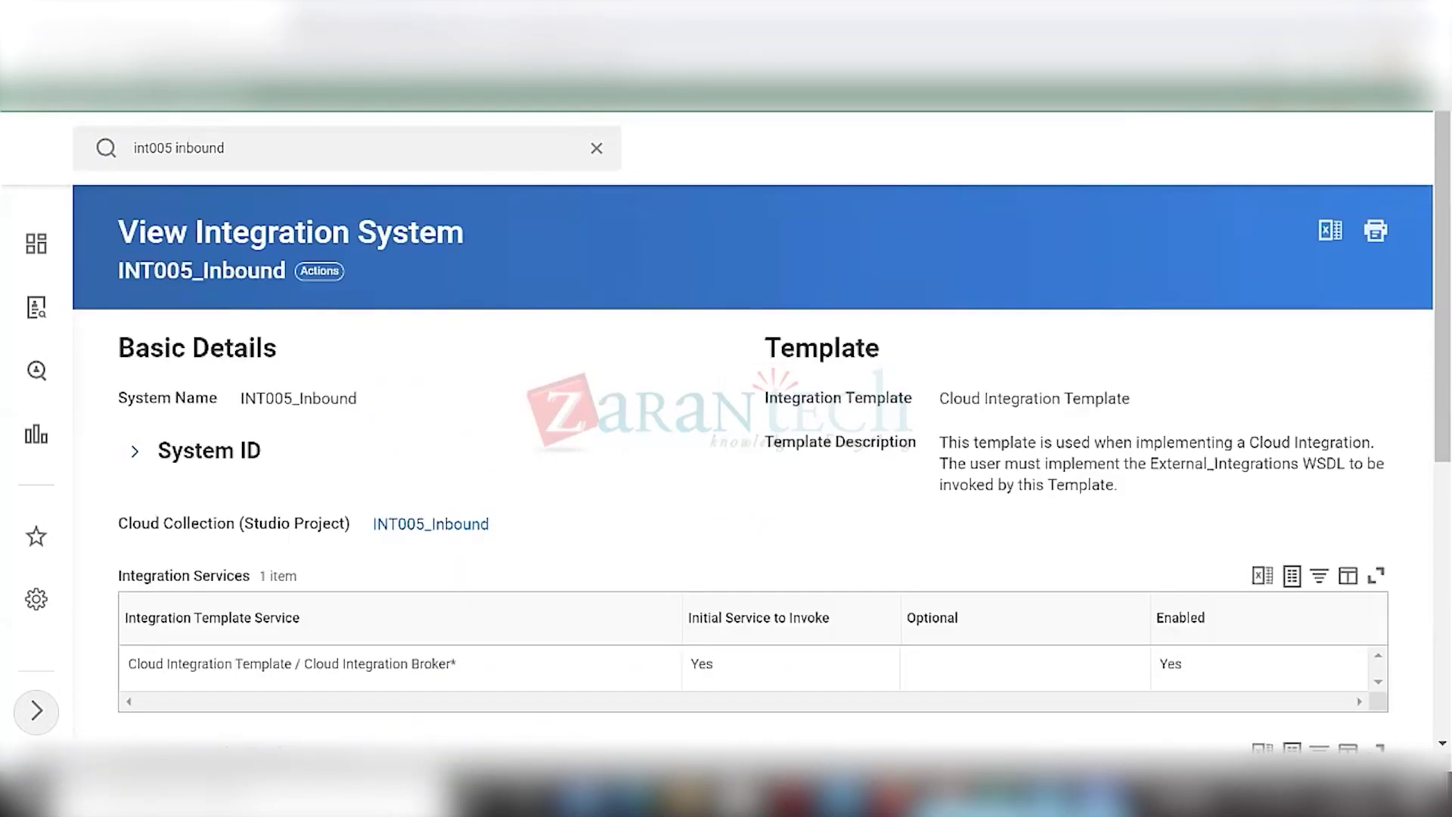
pyautogui.hotkey('alt', 'Tab')
pyautogui.click(367, 352)
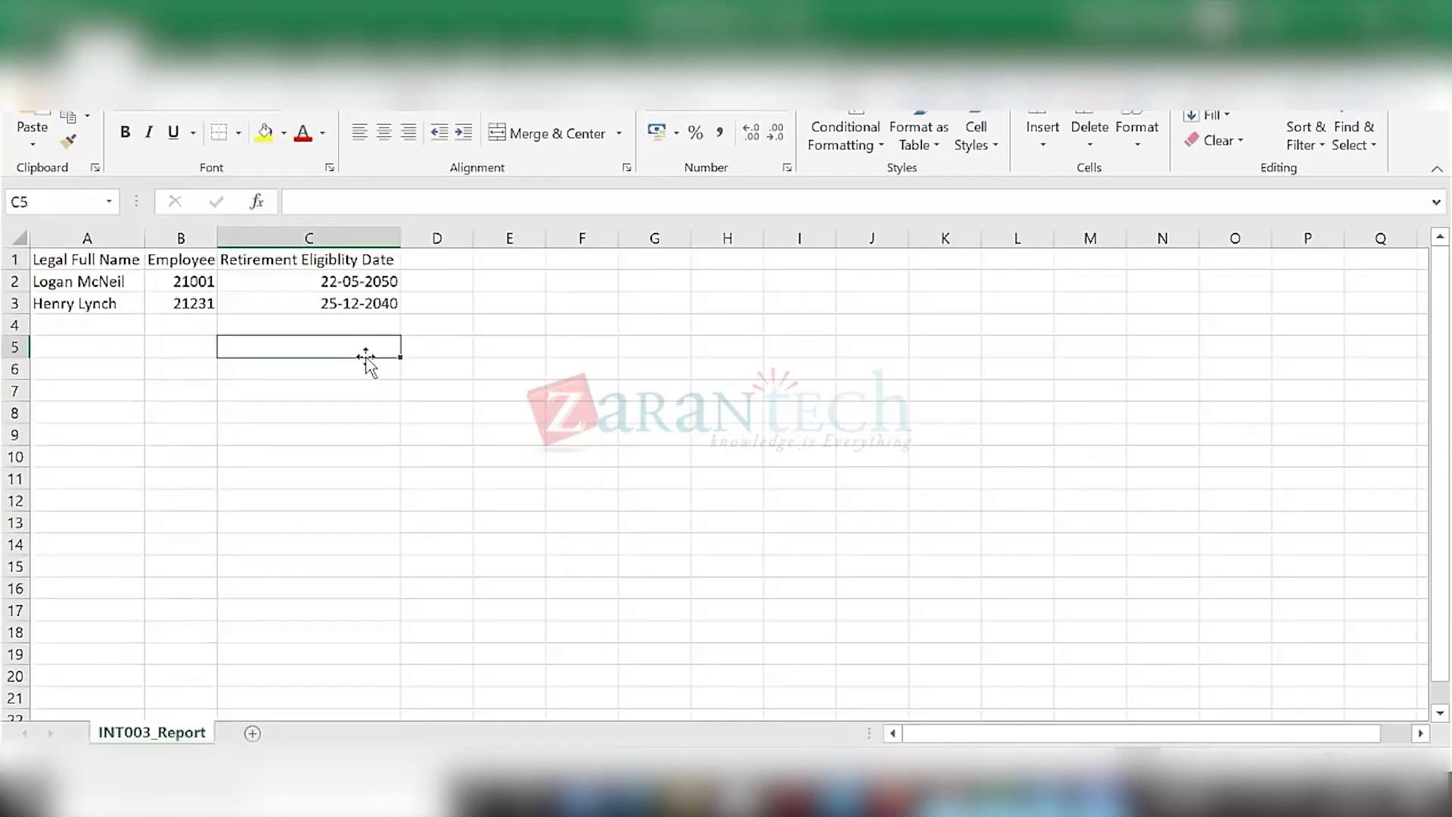
# - Re-enter cell C2 of INT003_Report as 22-05-2050 and return to Workday's INT005_Inbound page
pyautogui.doubleClick(398, 282)
pyautogui.press('BackSpace')
pyautogui.press('BackSpace')
pyautogui.press('BackSpace')
pyautogui.write('050')
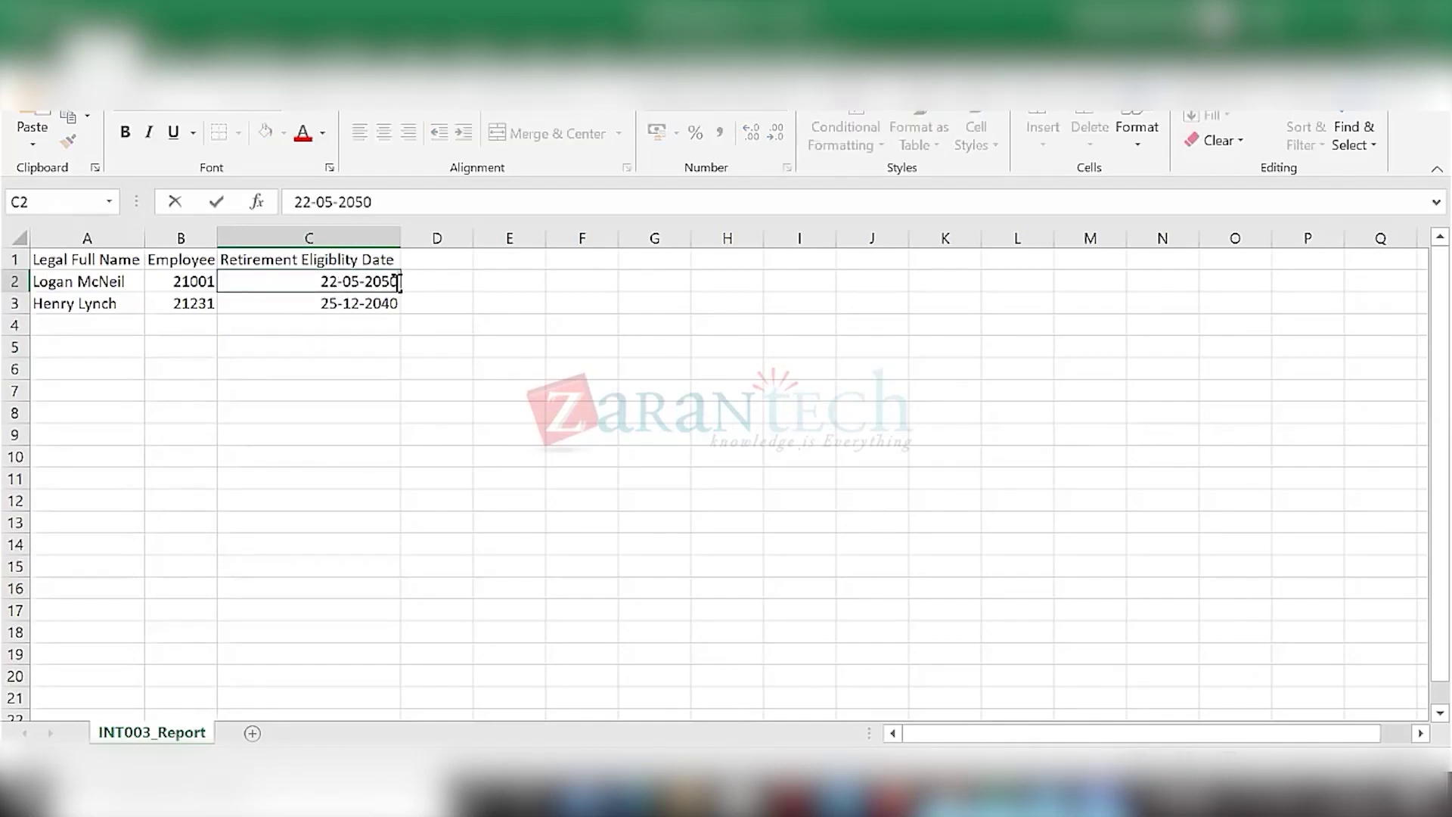
pyautogui.click(411, 331)
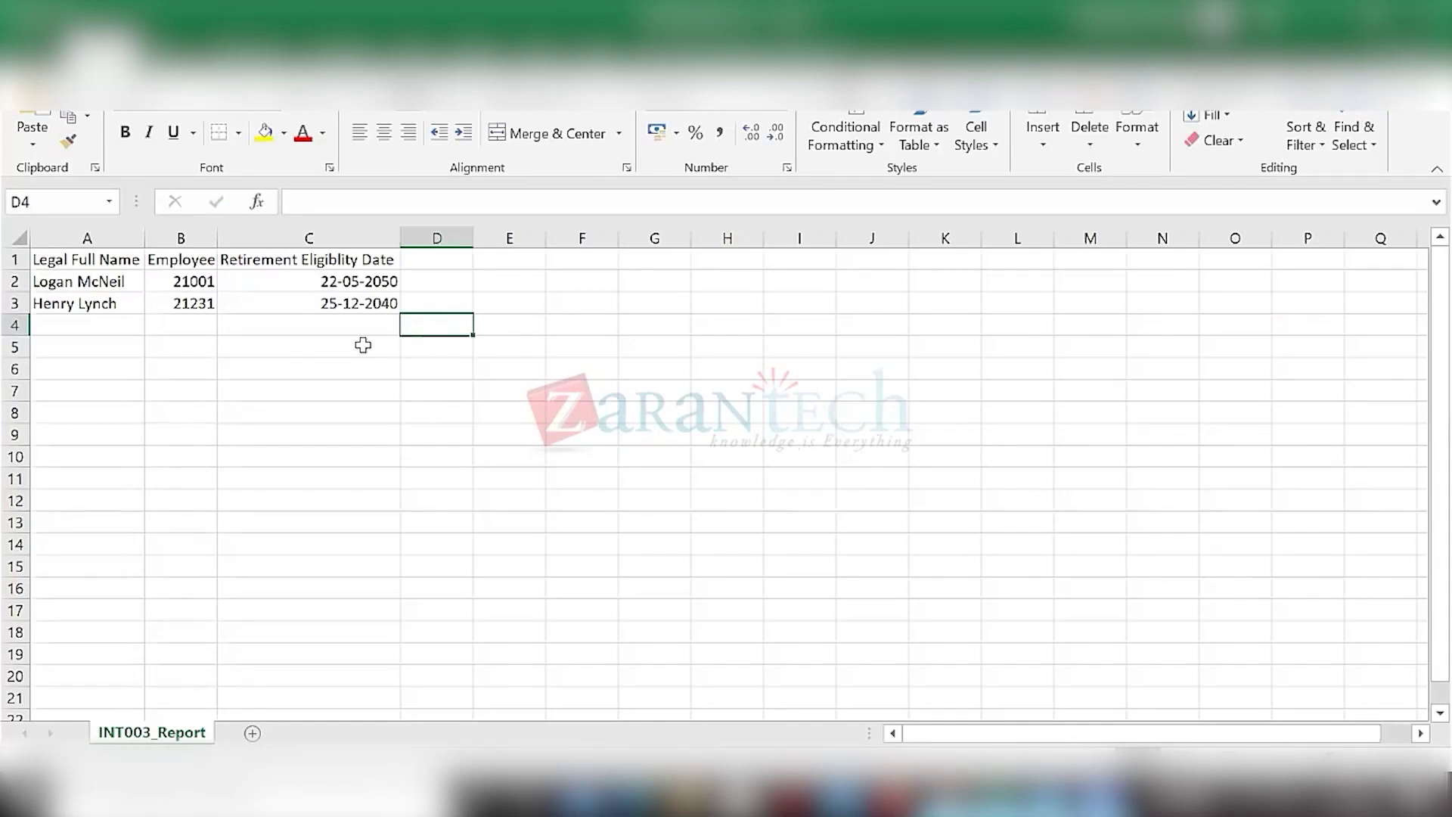
pyautogui.hotkey('alt', 'Tab')
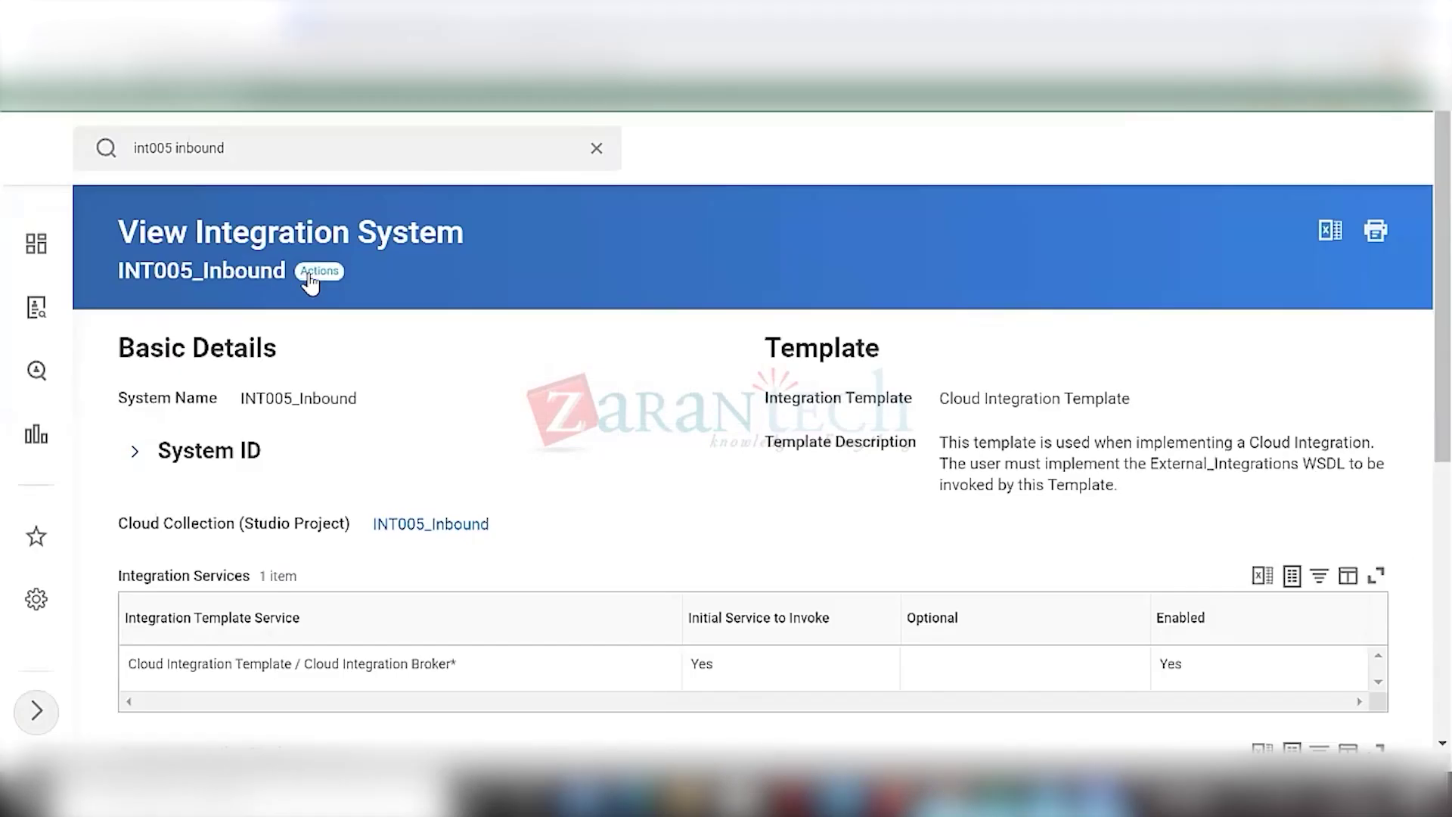
# - View INT005_Inbound's integration retrieval through Actions > Integration System
pyautogui.click(313, 284)
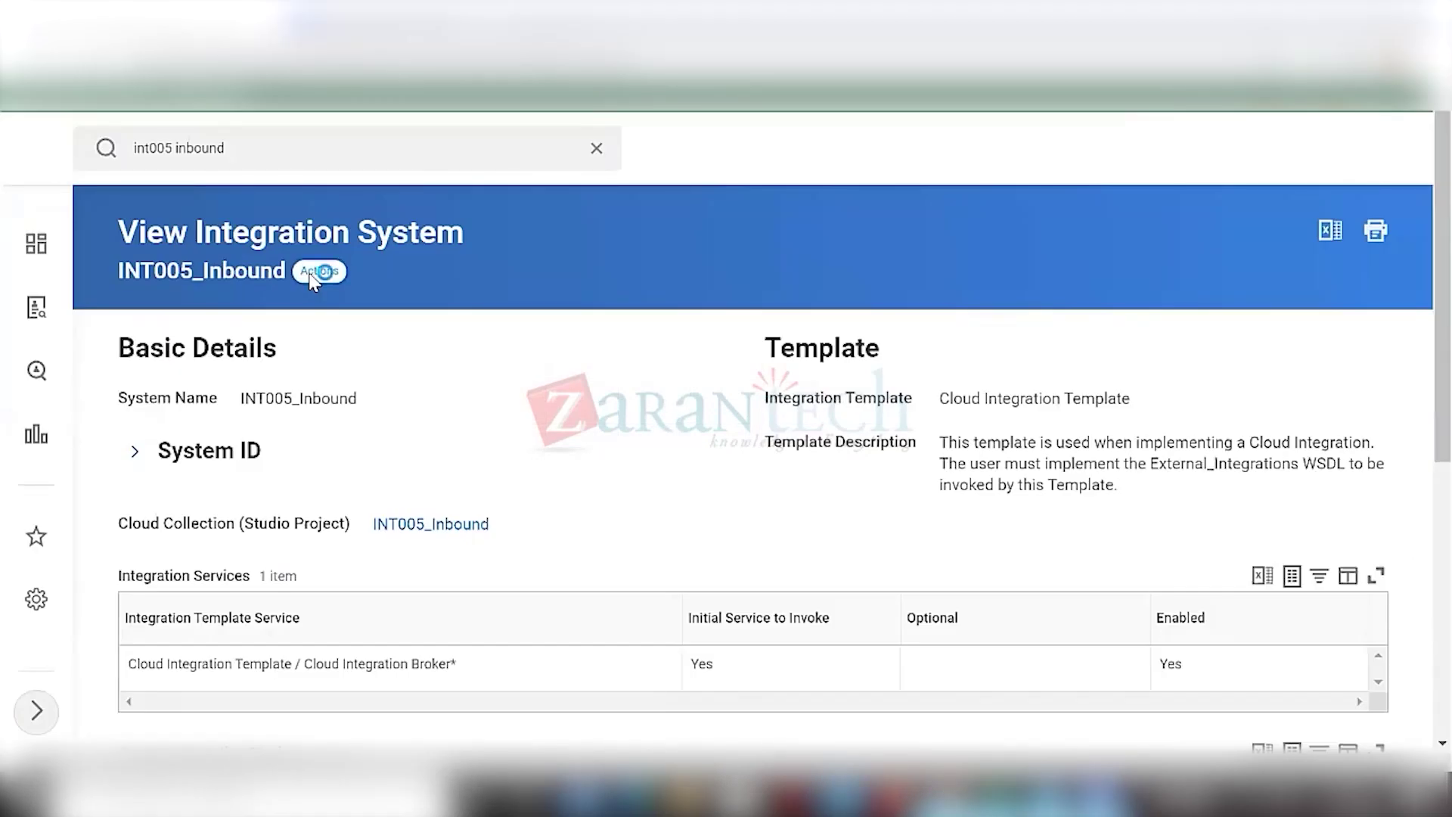
pyautogui.moveTo(418, 389)
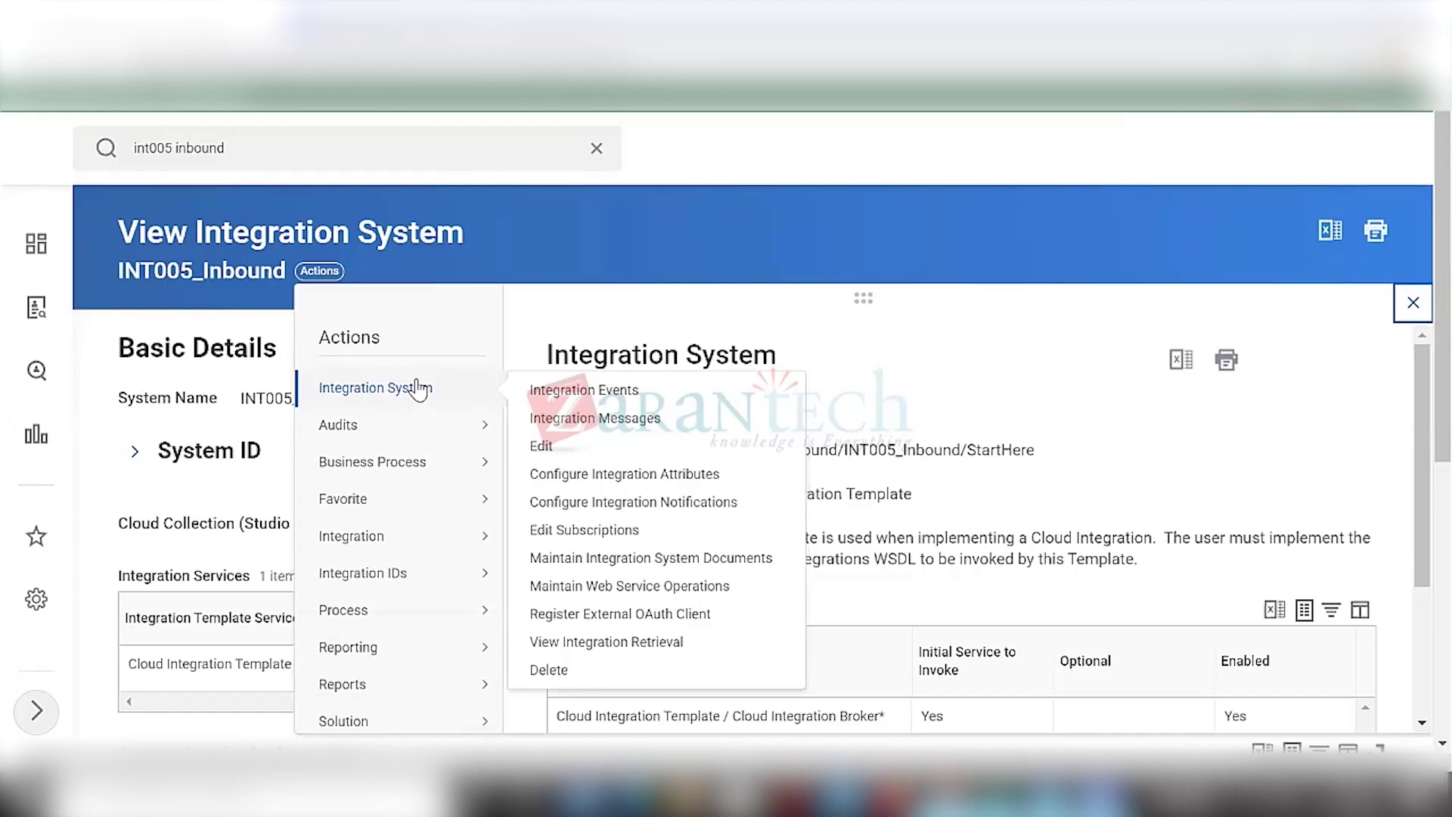
pyautogui.click(651, 644)
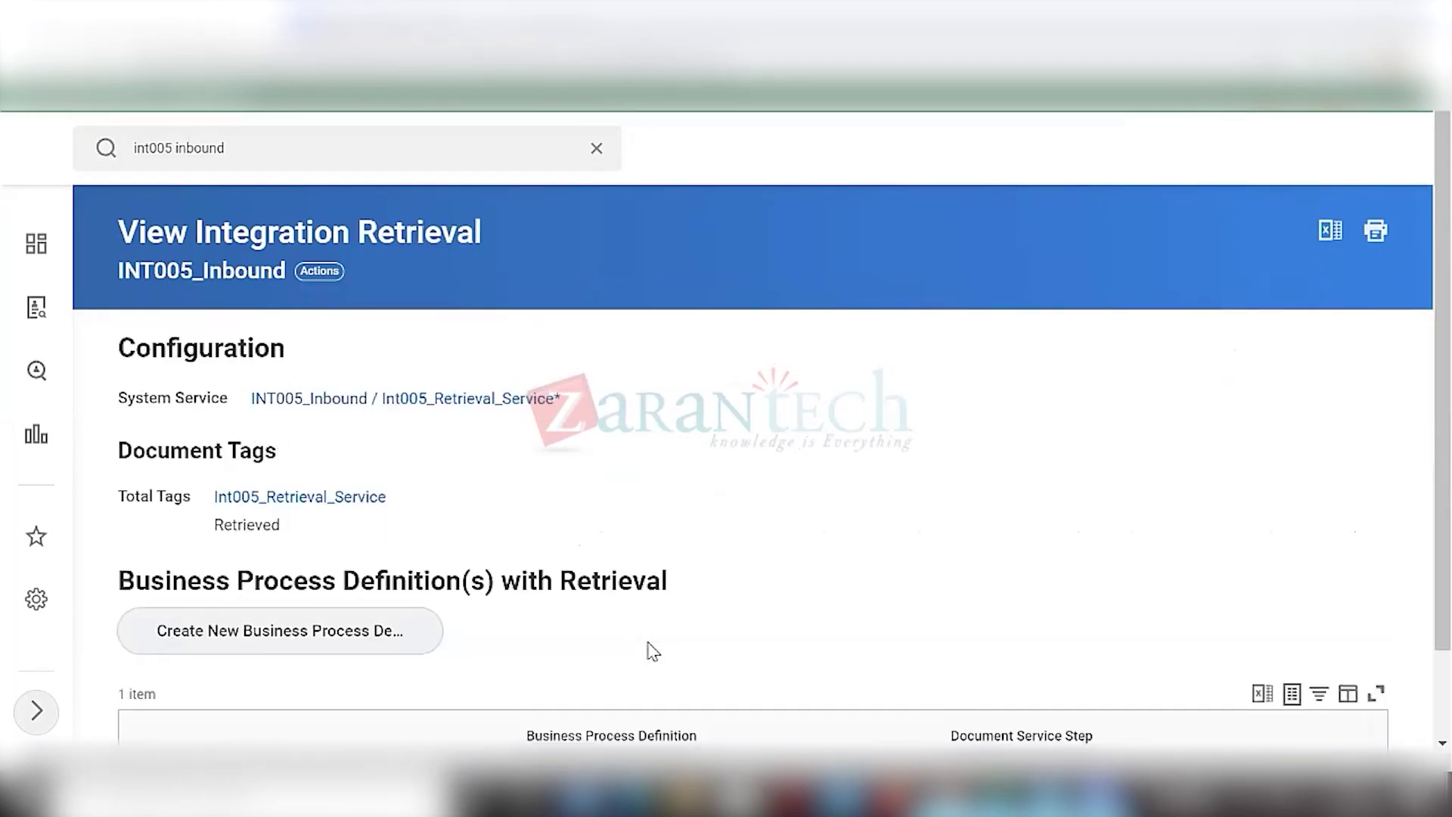
# - Open the Configure Document Retrieval form and scroll to its Retrieval Settings
pyautogui.scroll(-1, 1417, 231)
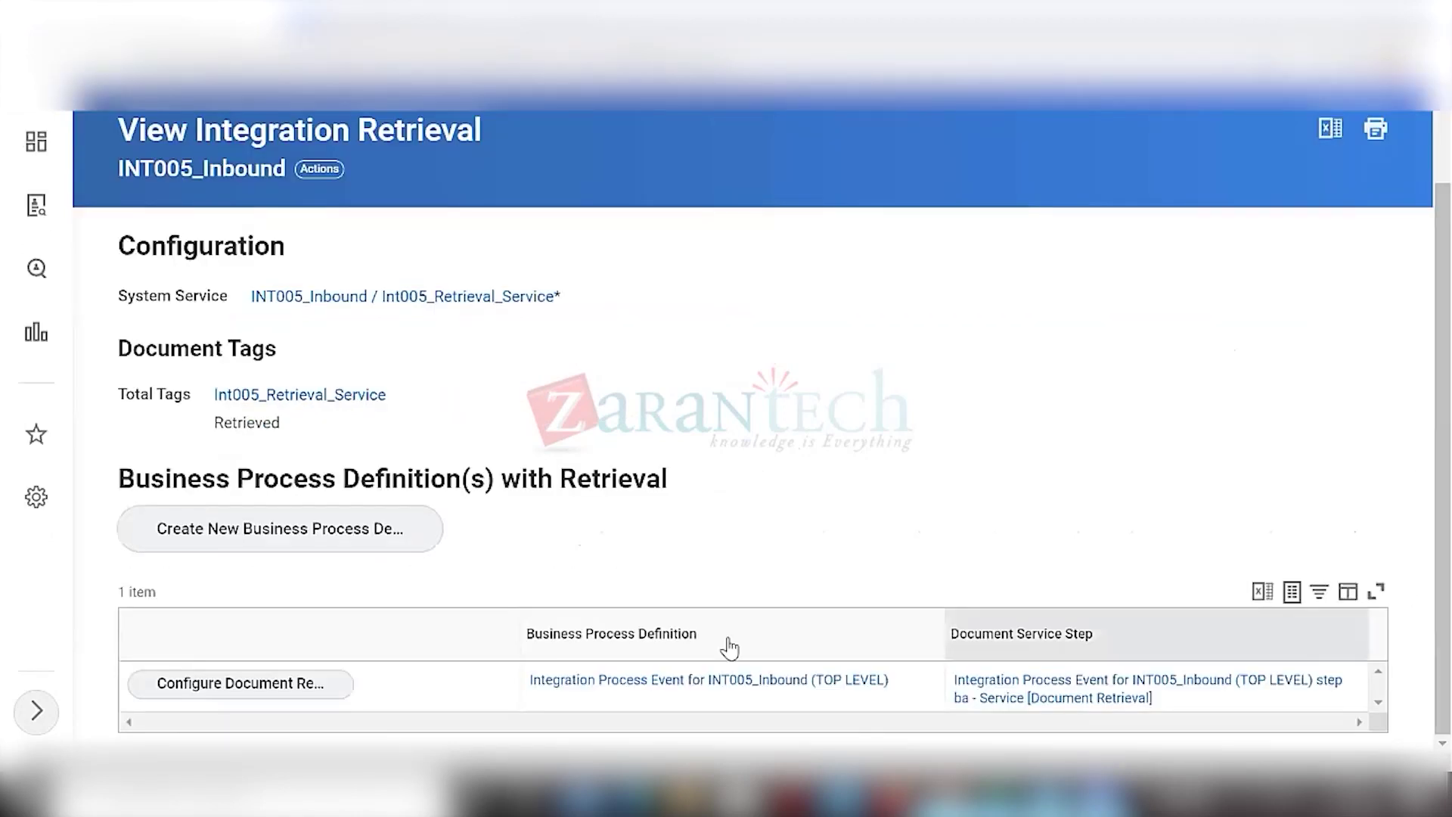
pyautogui.click(325, 691)
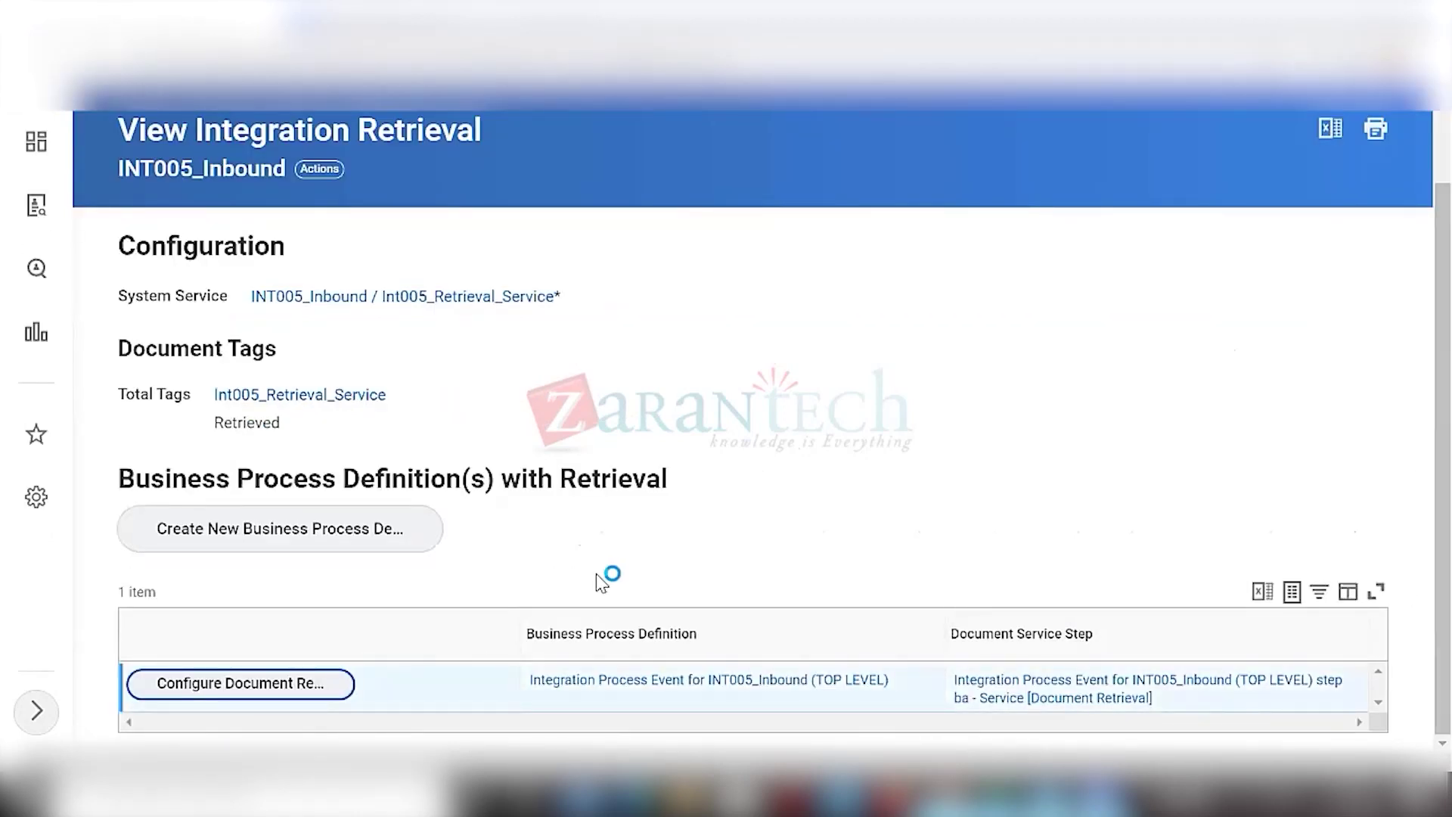
pyautogui.click(186, 708)
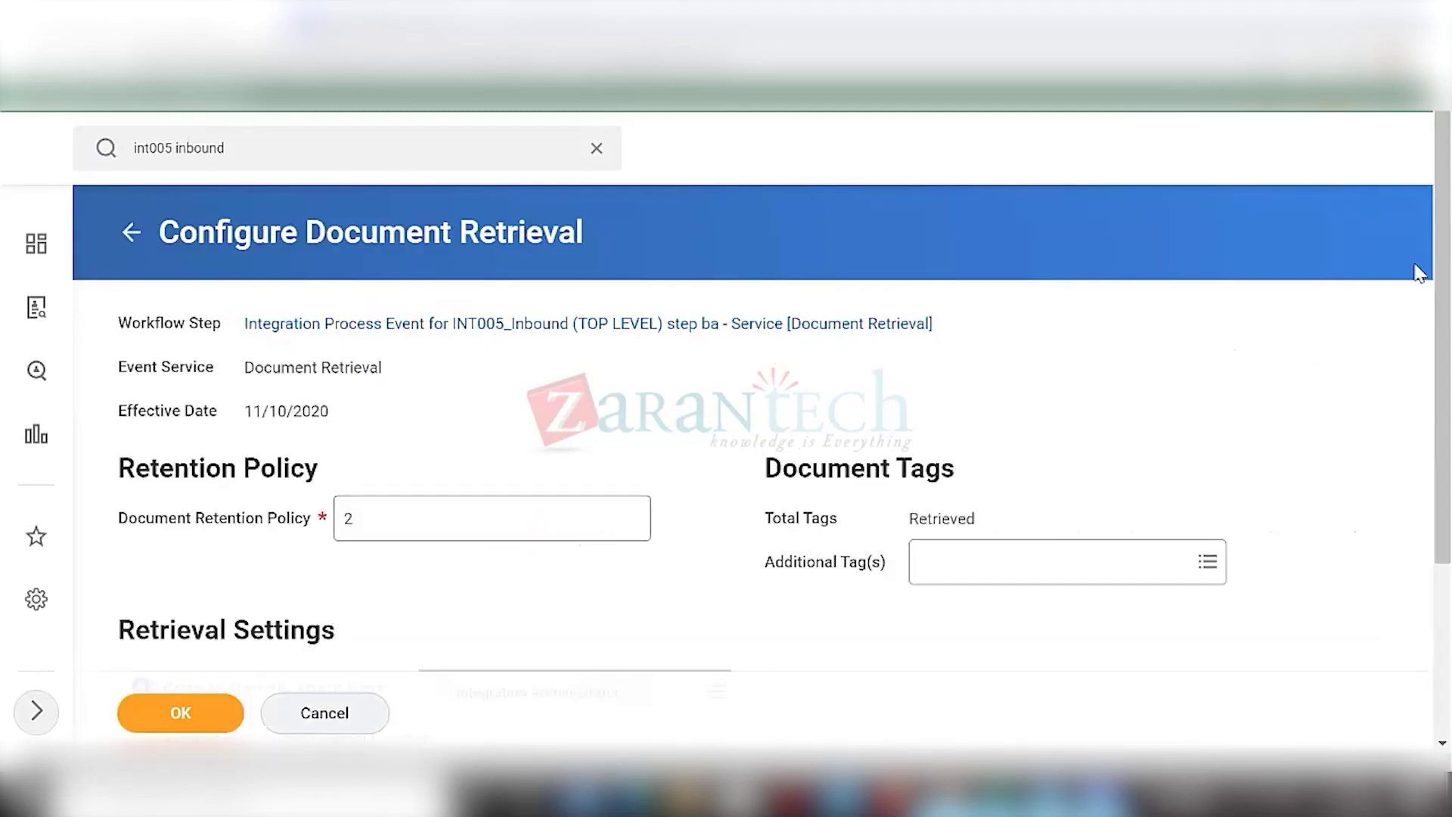
pyautogui.scroll(-3, 1418, 272)
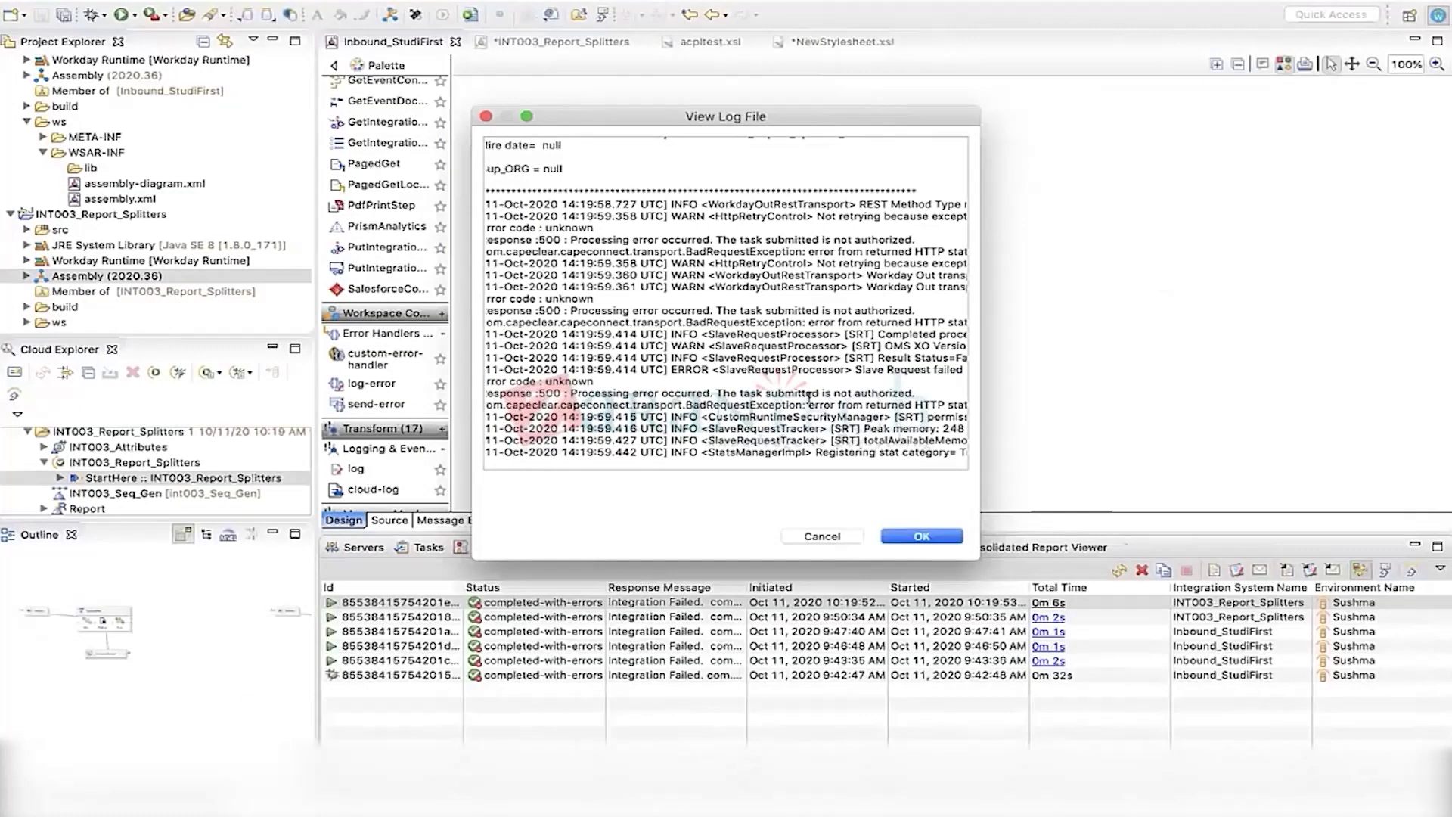
# - Scroll back through the run's log file and cancel the View Log File dialog
pyautogui.scroll(2, 810, 399)
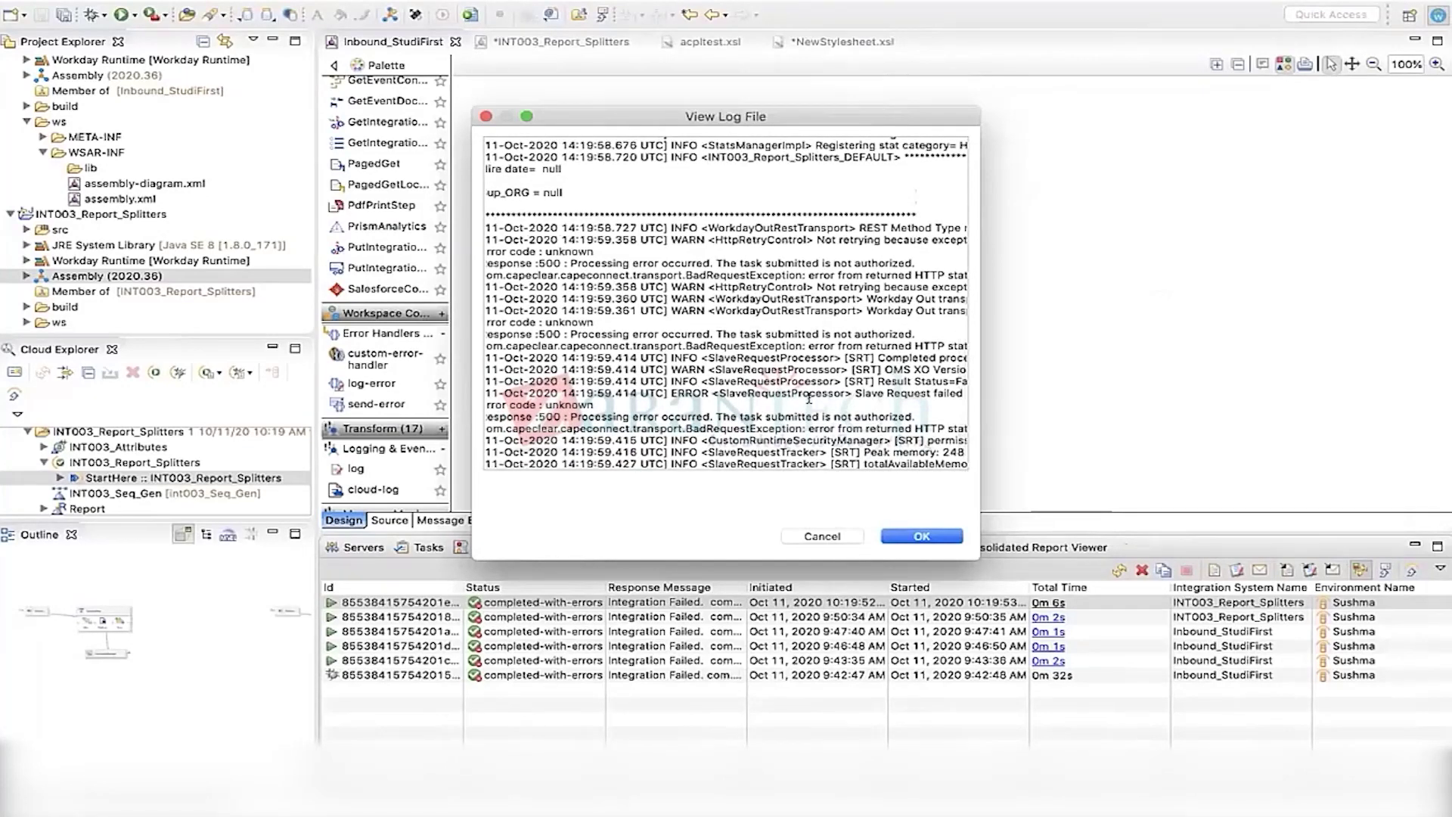
pyautogui.scroll(3, 810, 399)
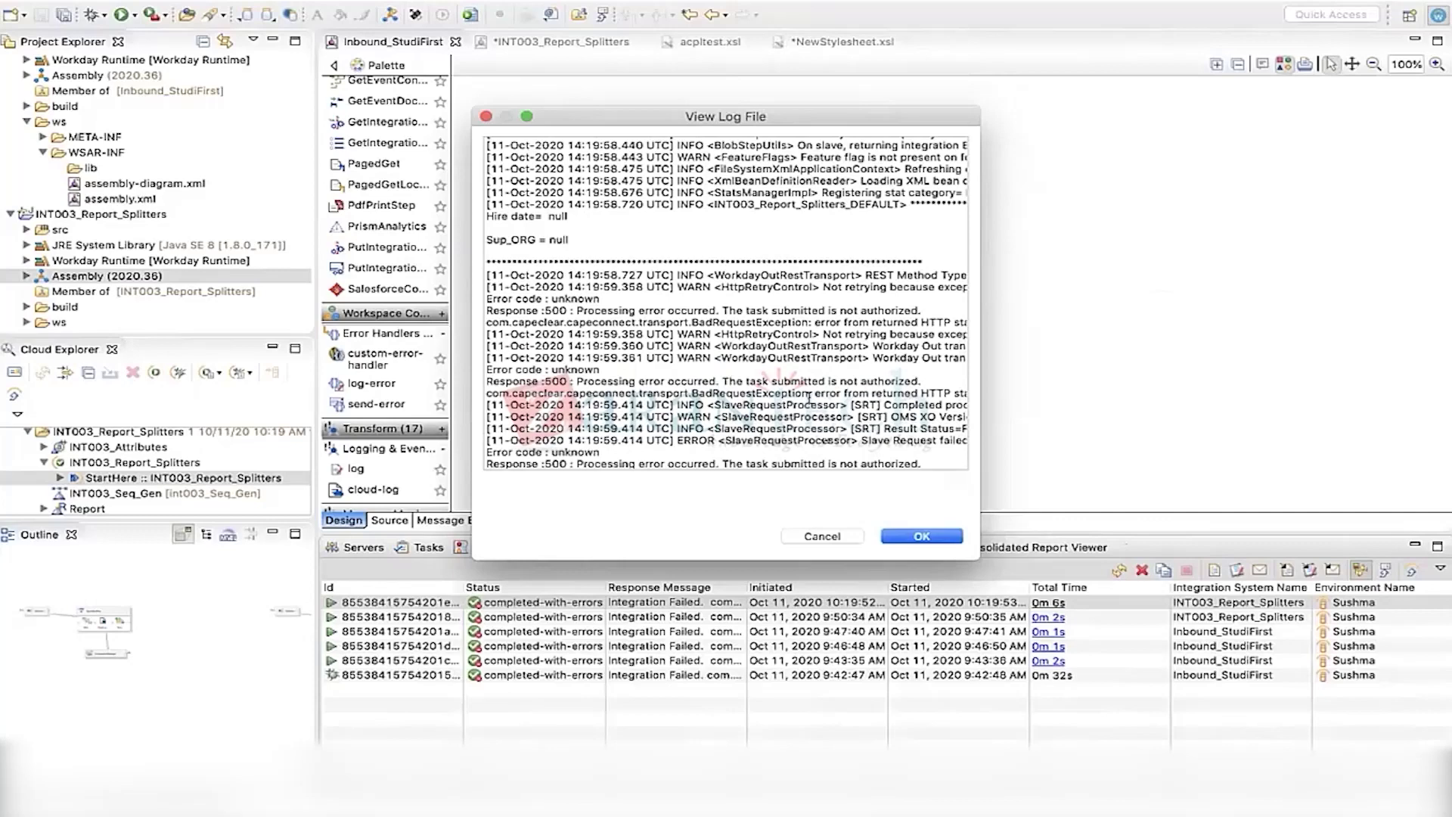
pyautogui.click(804, 534)
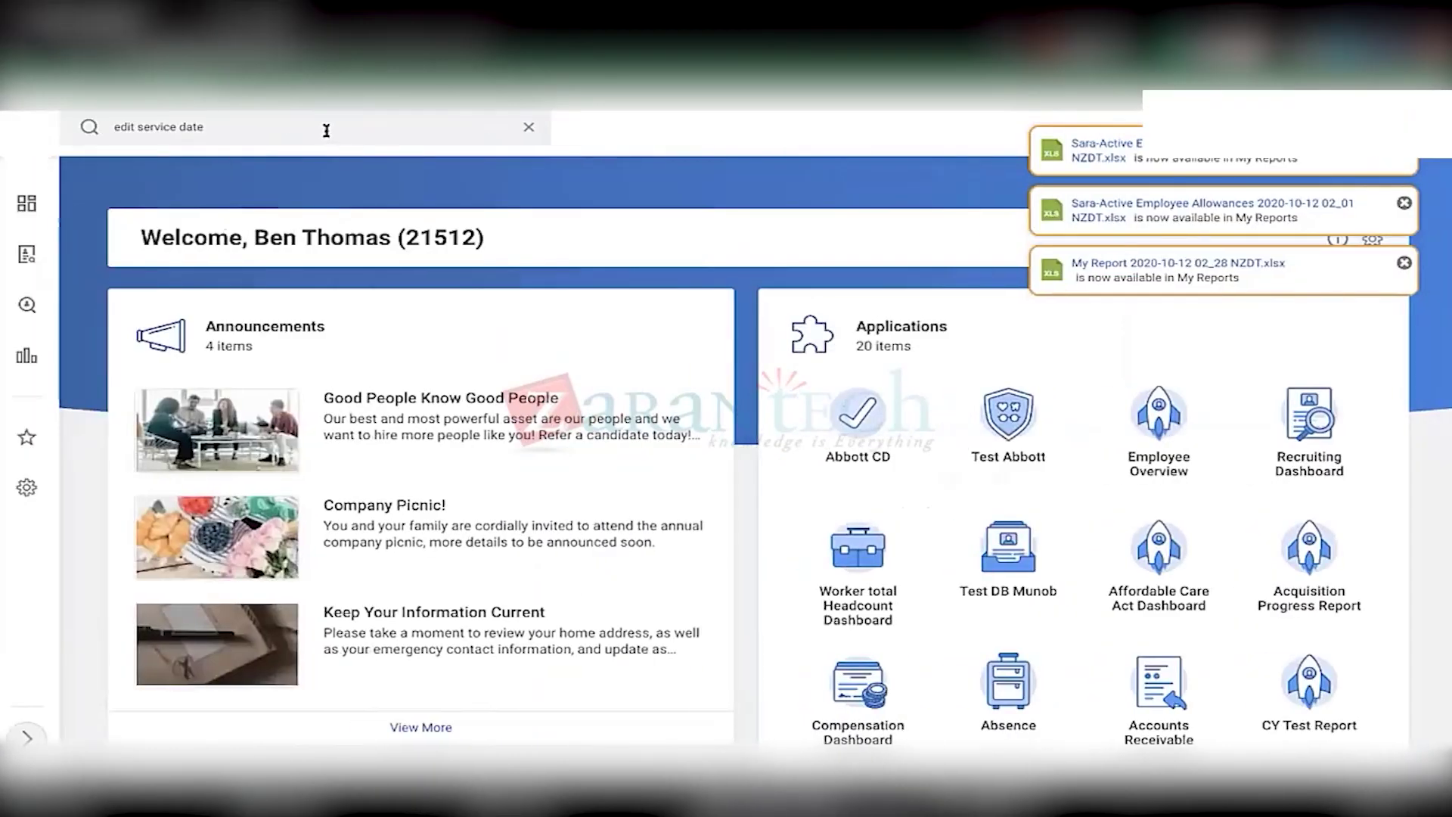
# - Search Workday for INT003_report and open the INT003_Report_Splitters integration system
pyautogui.moveTo(326, 131); pyautogui.dragTo(95, 125)
pyautogui.press('BackSpace')
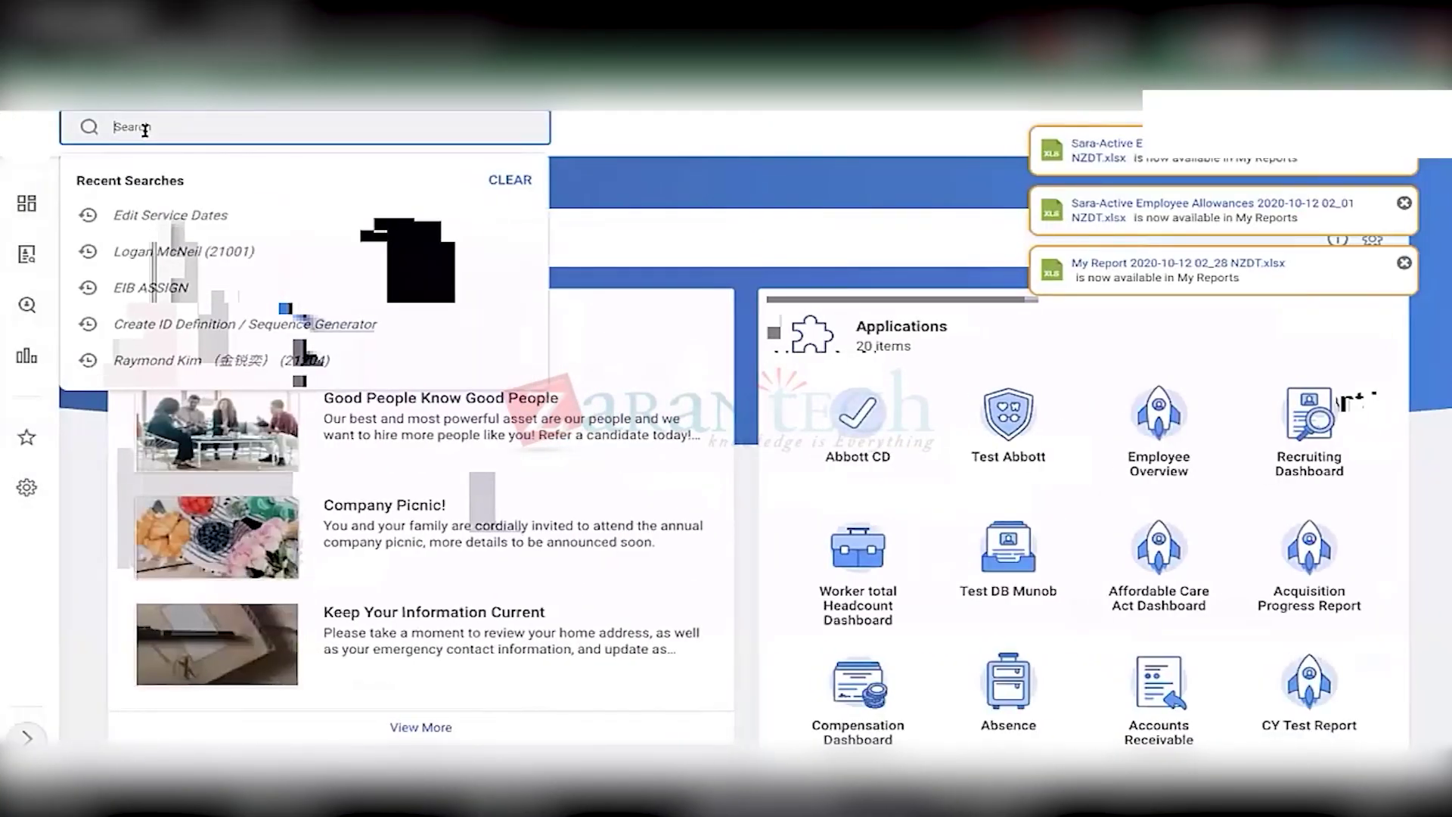
pyautogui.write('INT003')
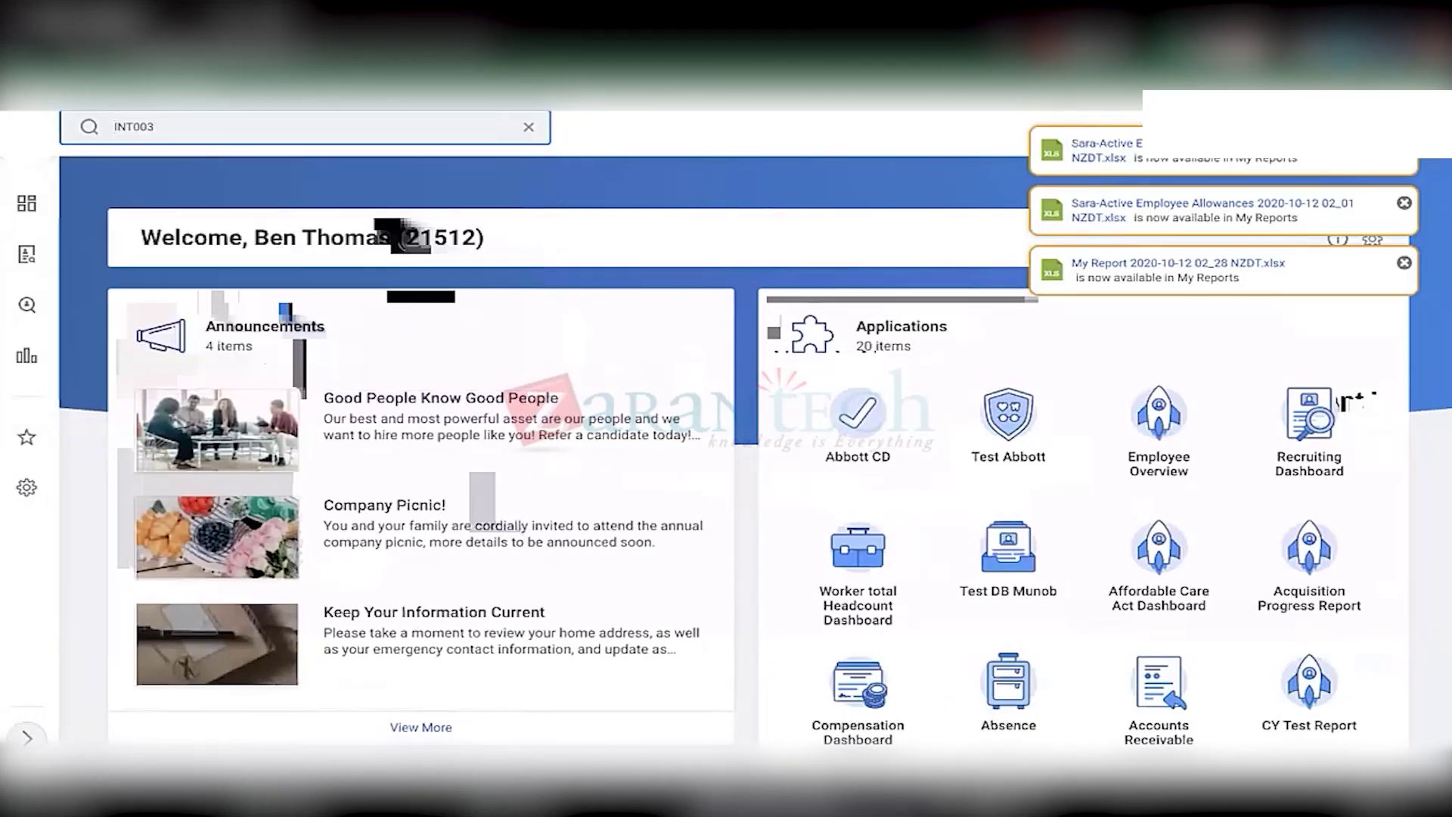
pyautogui.write('_report')
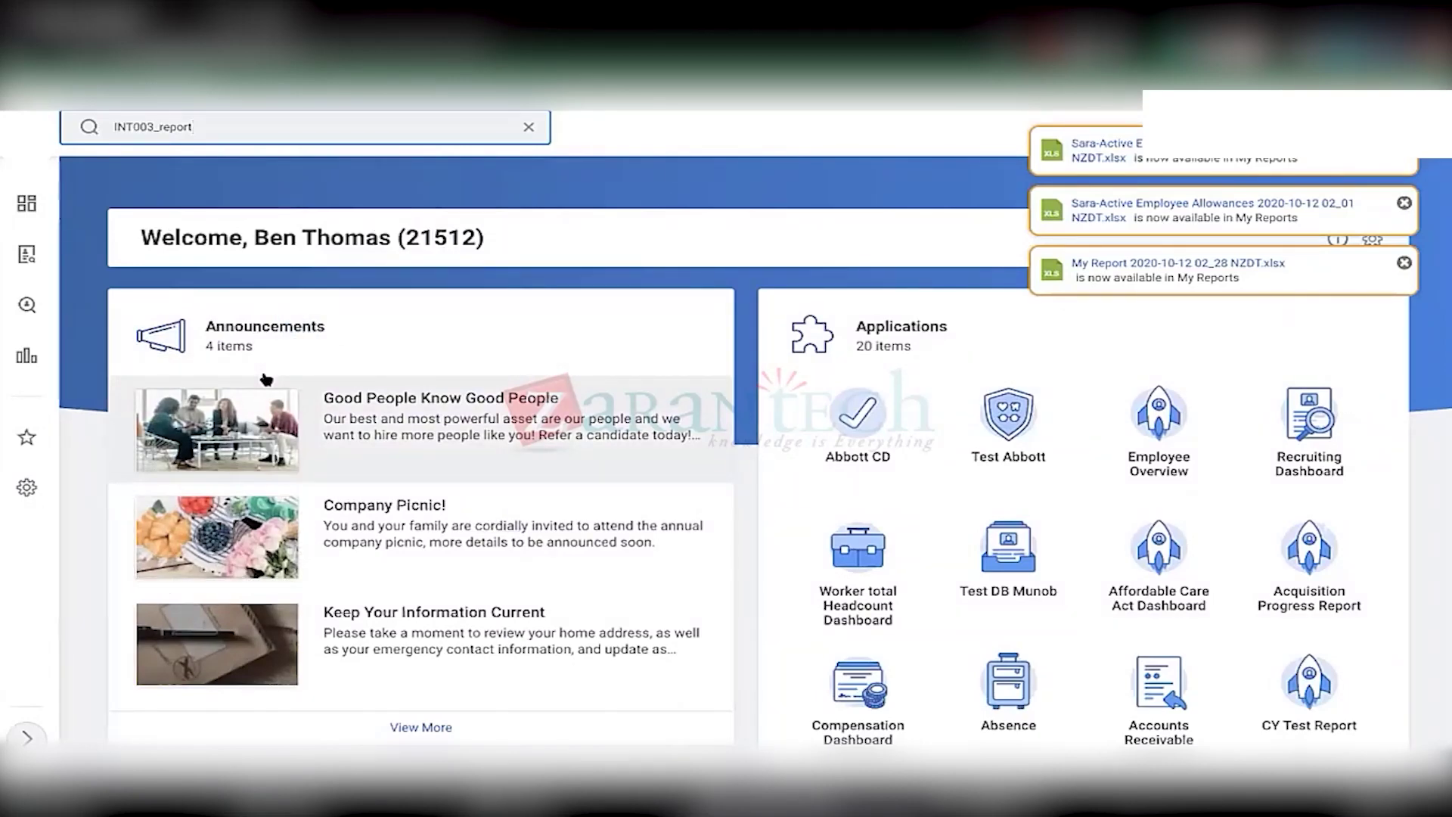
pyautogui.press('Return')
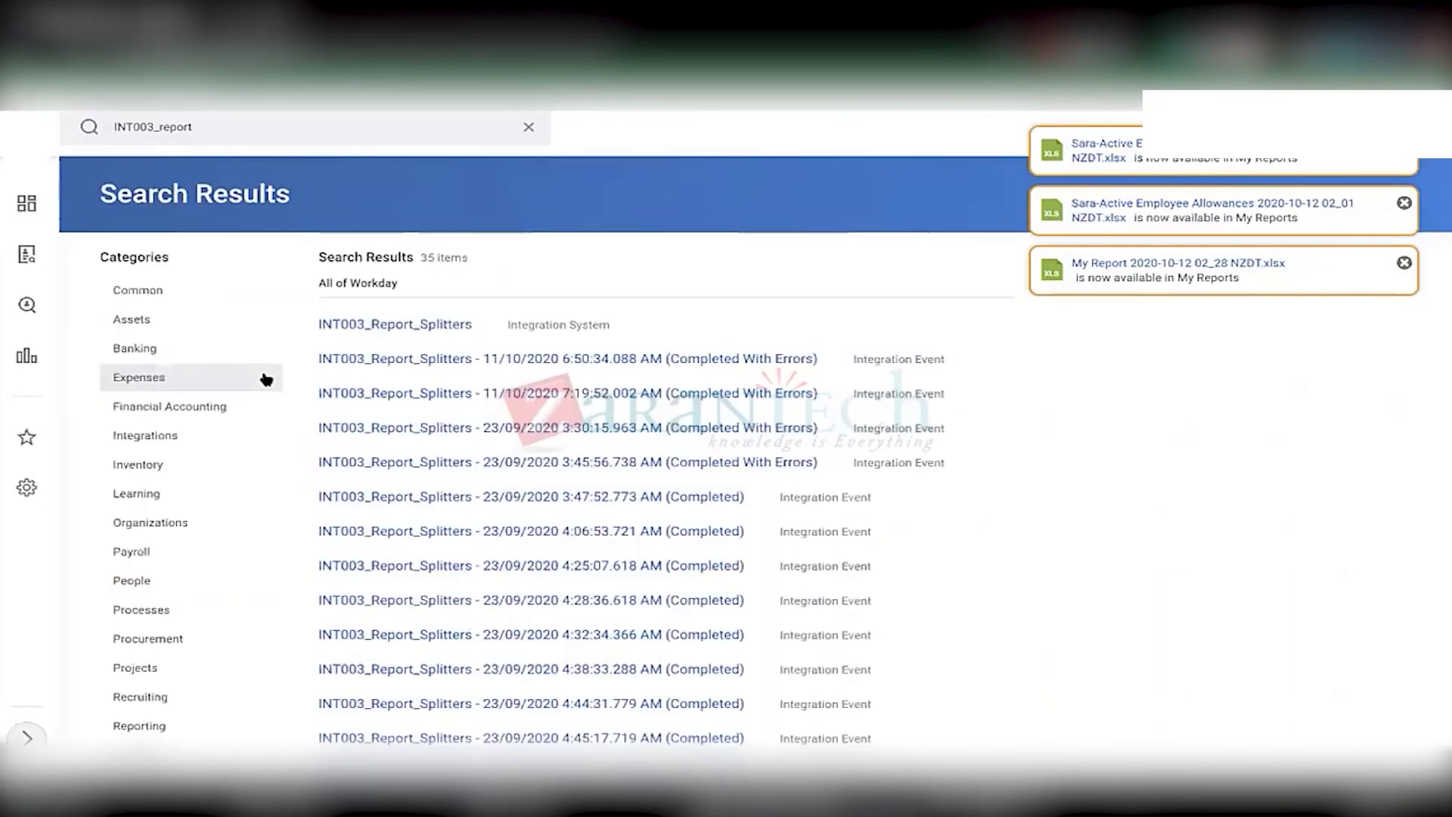
pyautogui.click(416, 324)
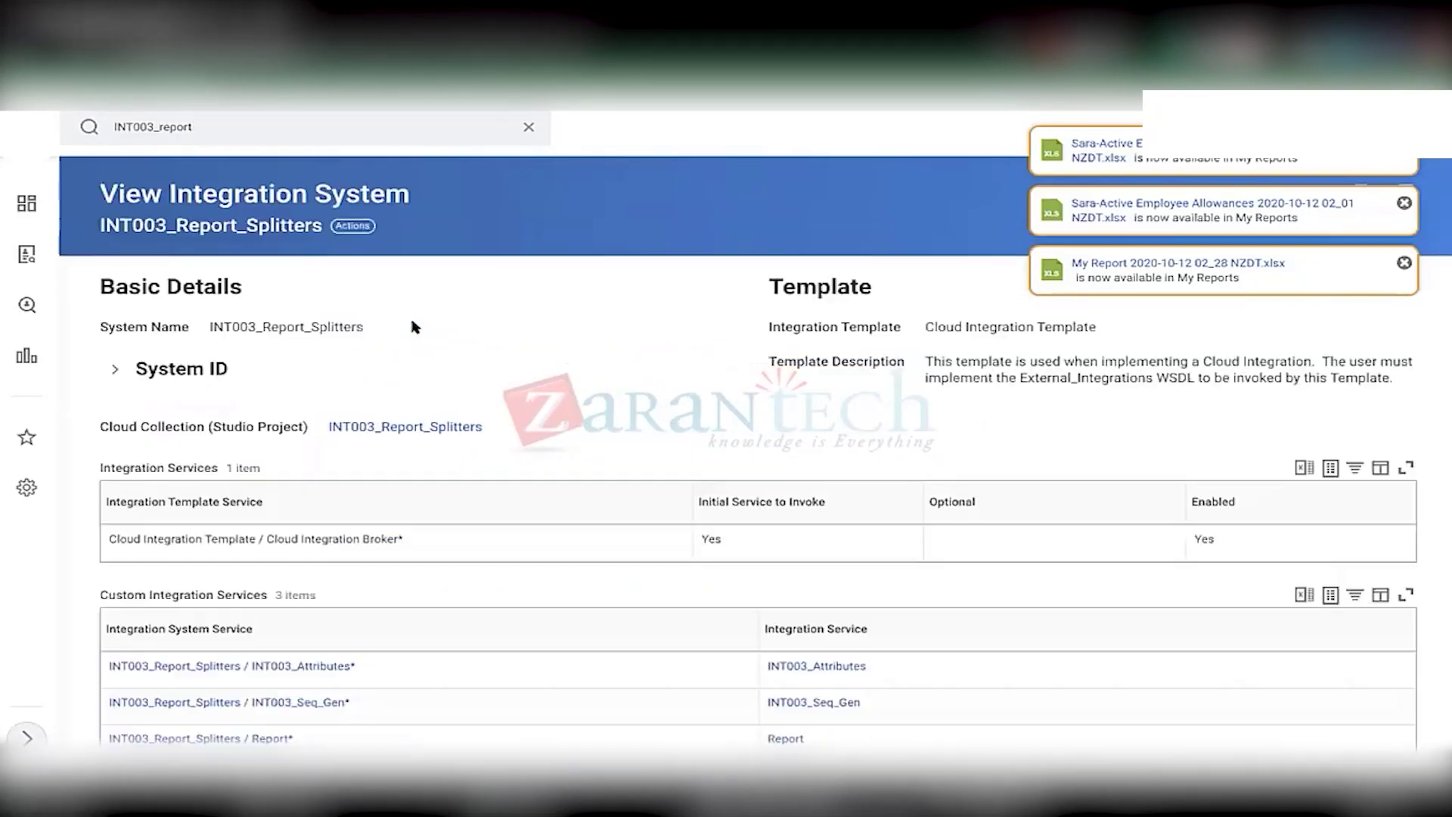
# - Look over the INT003_Report_Splitters page and its Actions menu, closing the menu unused
pyautogui.scroll(-2, 520, 455)
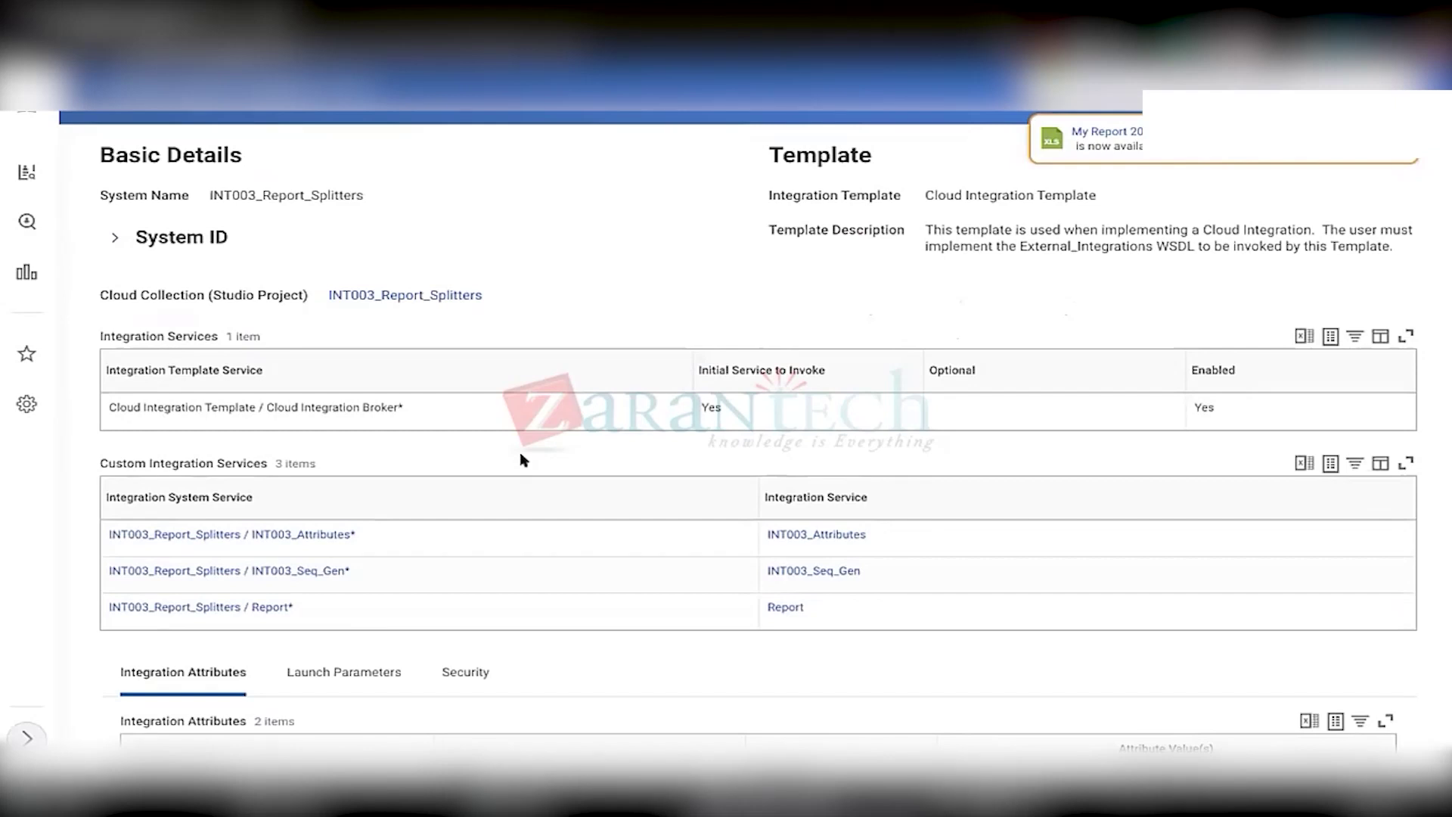
pyautogui.scroll(2, 520, 460)
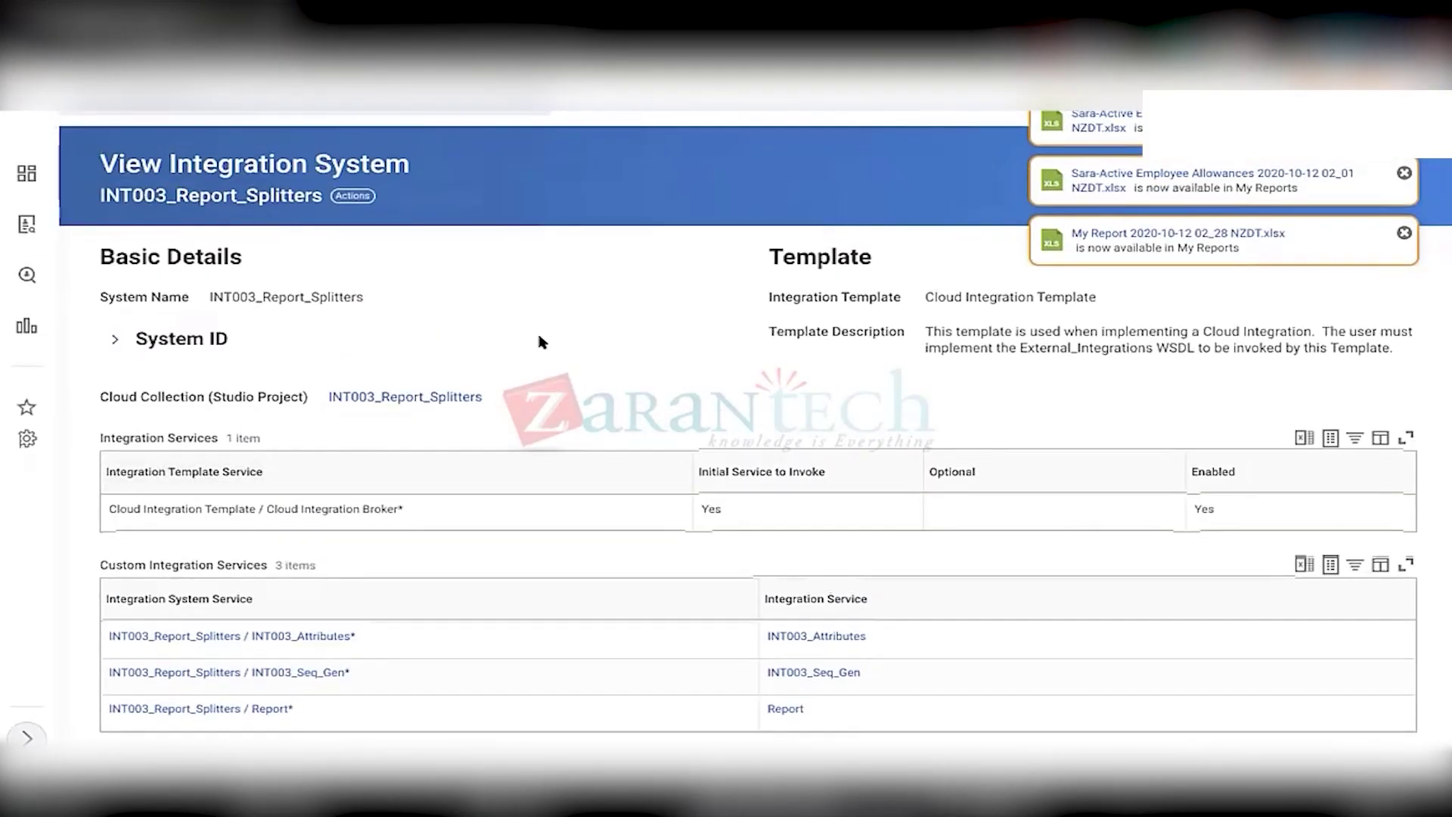
pyautogui.click(352, 197)
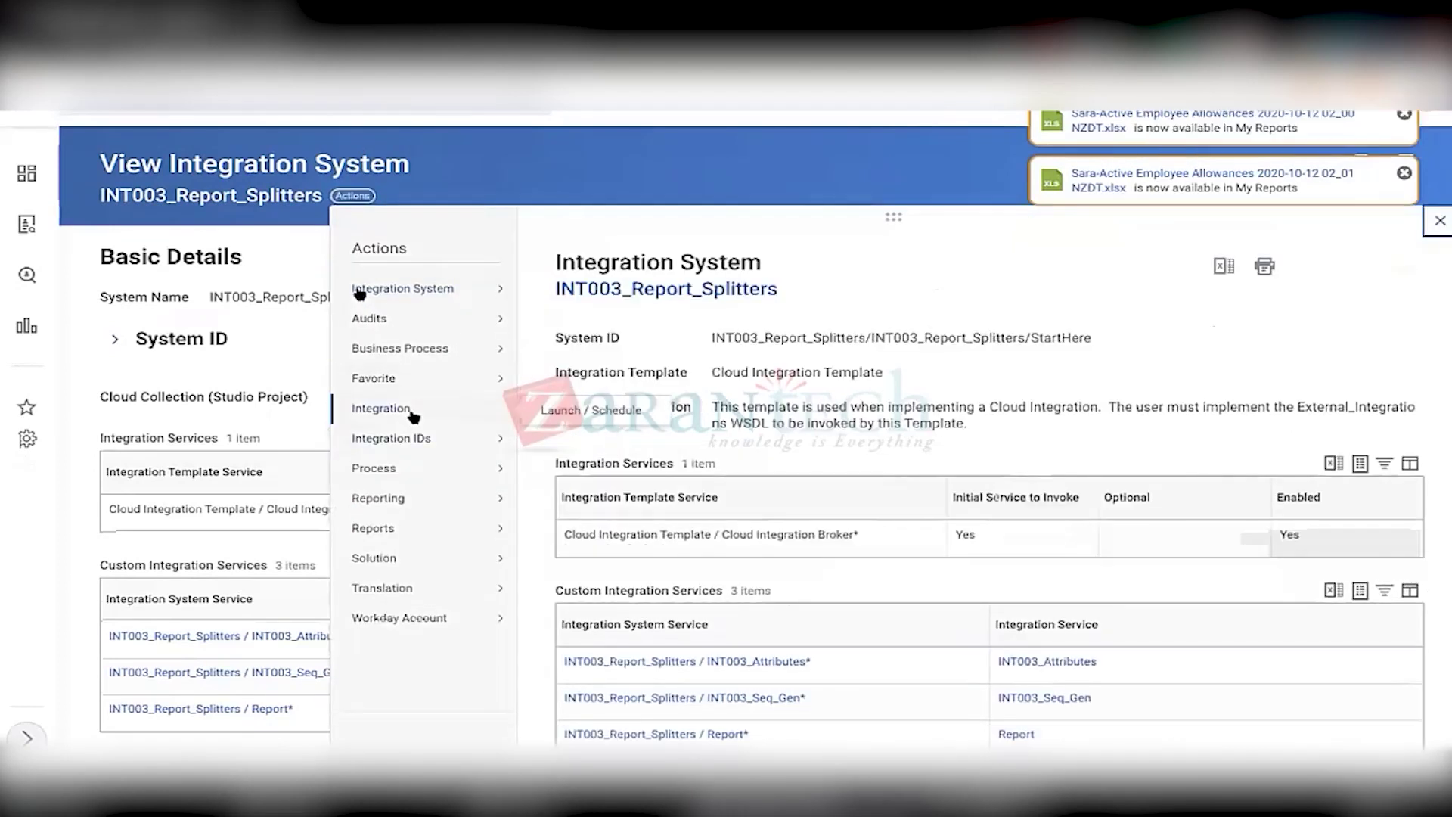
pyautogui.click(291, 367)
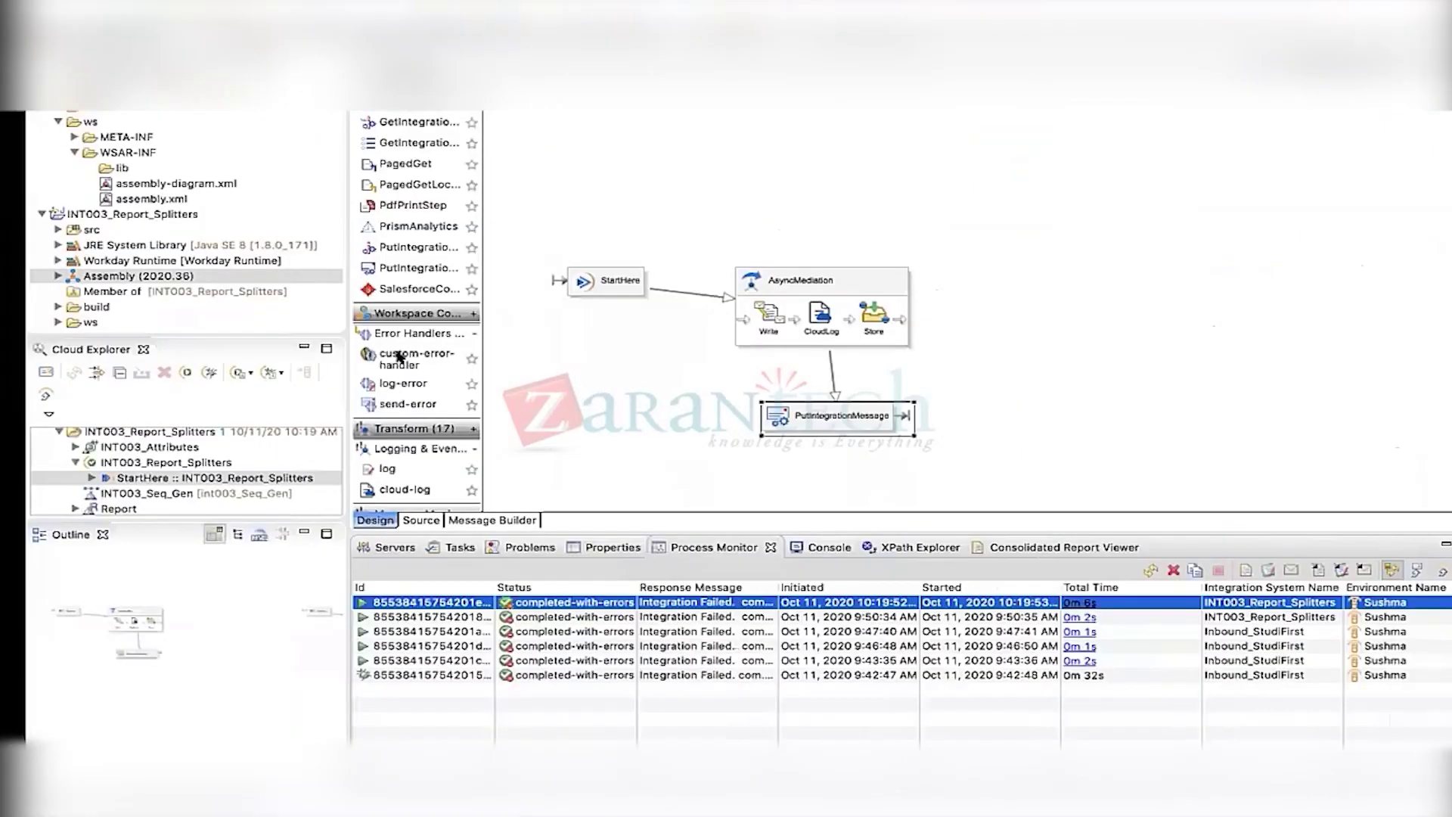
# - Bring the INT003_Report_Splitters assembly diagram forward and select its WorkdayOutRest step
pyautogui.click(556, 42)
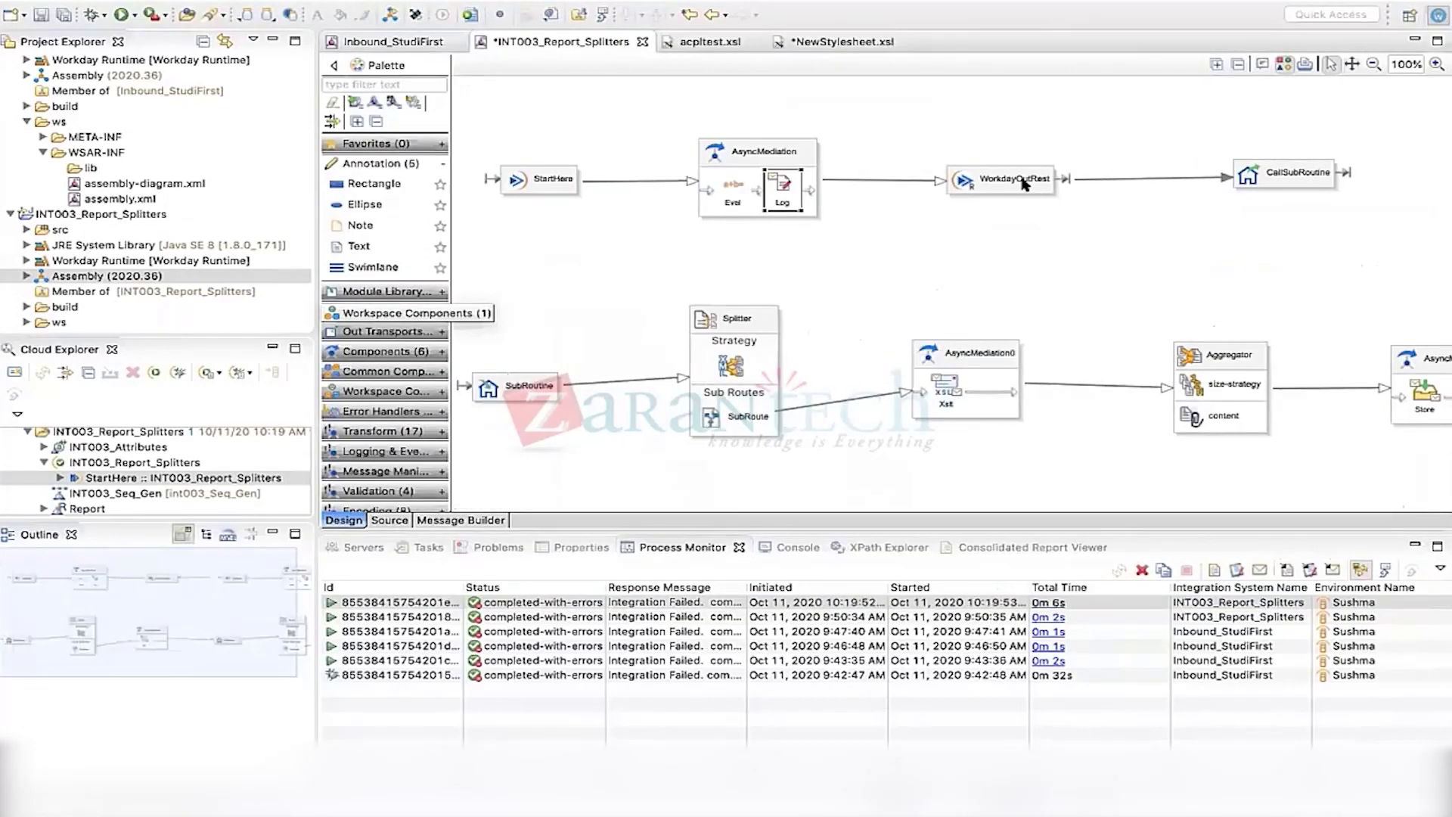
pyautogui.moveTo(1025, 184)
pyautogui.click(1025, 184)
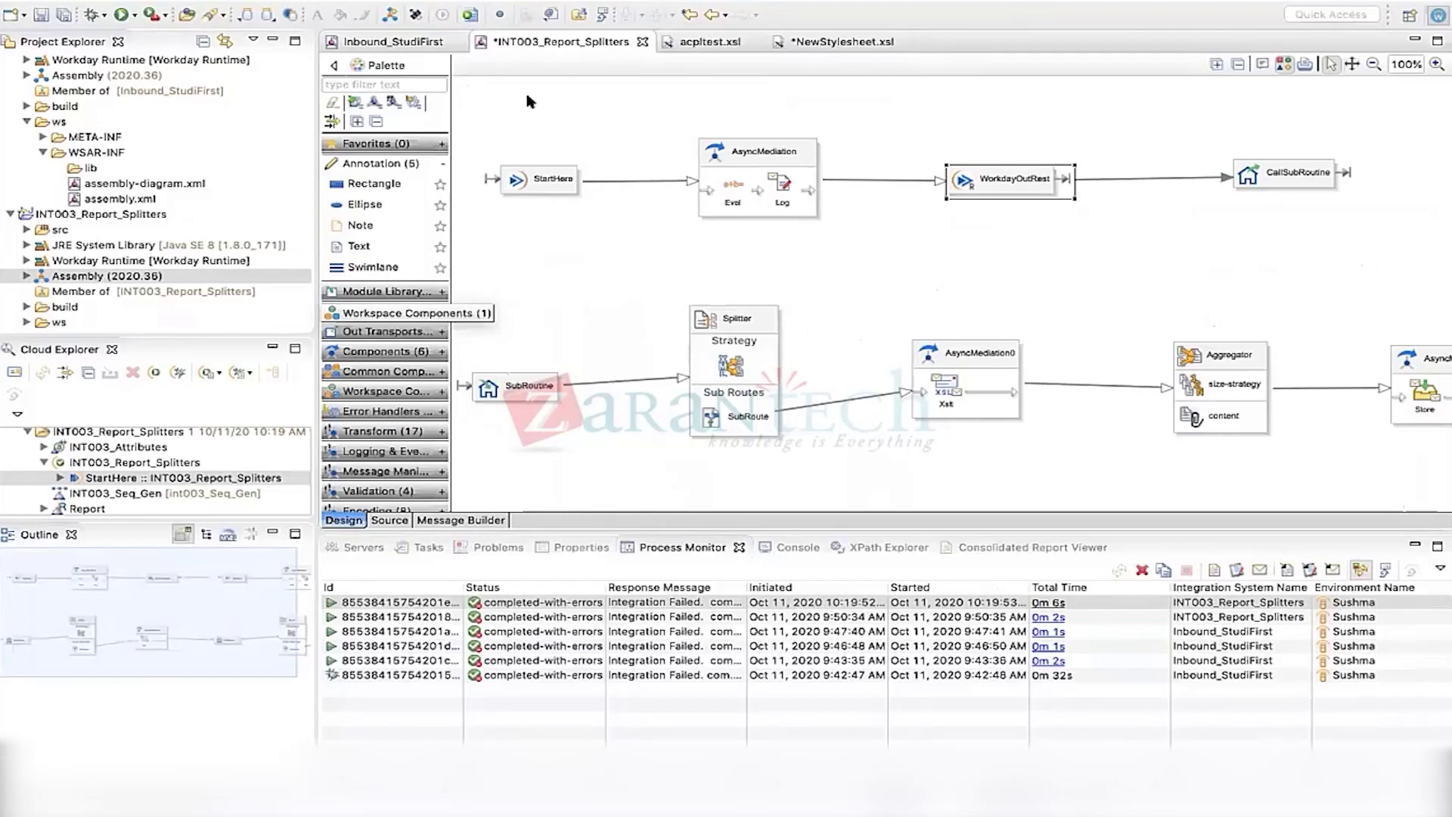
# - Check the course instructions document, then return to the Workday Studio assembly view
pyautogui.hotkey('ctrl', 'Left')
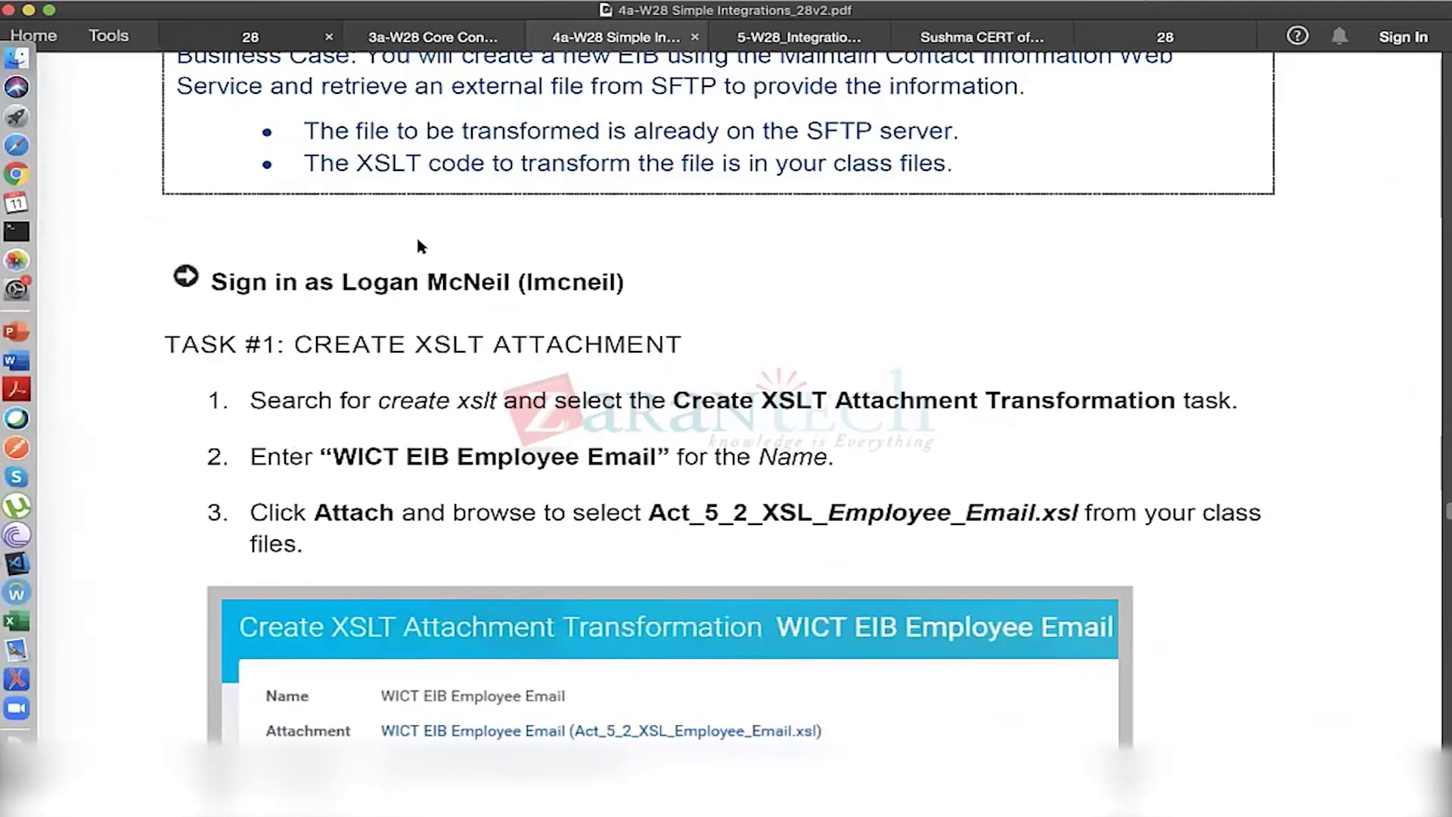
pyautogui.scroll(-1, 422, 246)
pyautogui.hotkey('ctrl', 'Left')
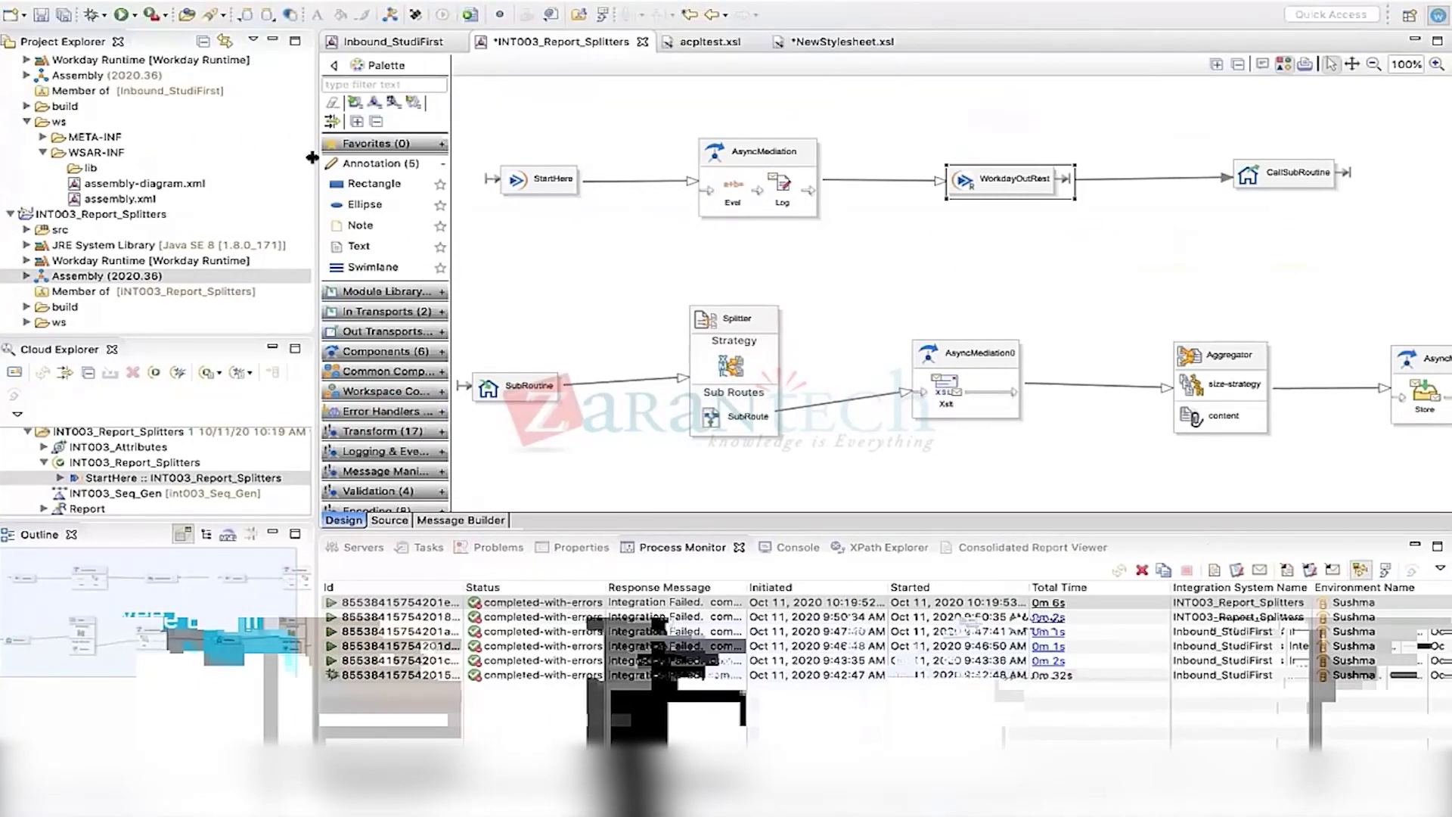
pyautogui.scroll(3, 144, 485)
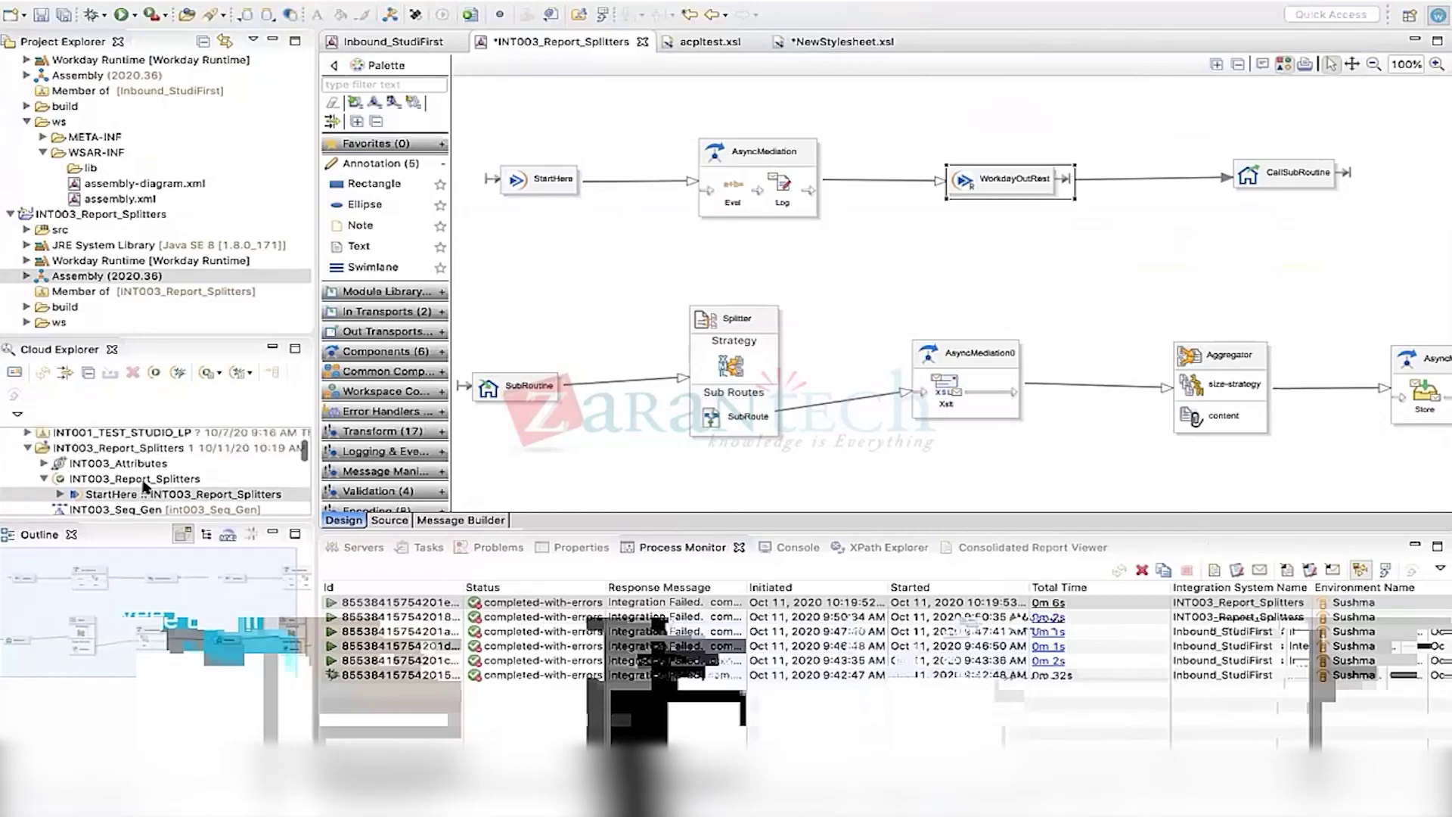
pyautogui.scroll(-2, 144, 485)
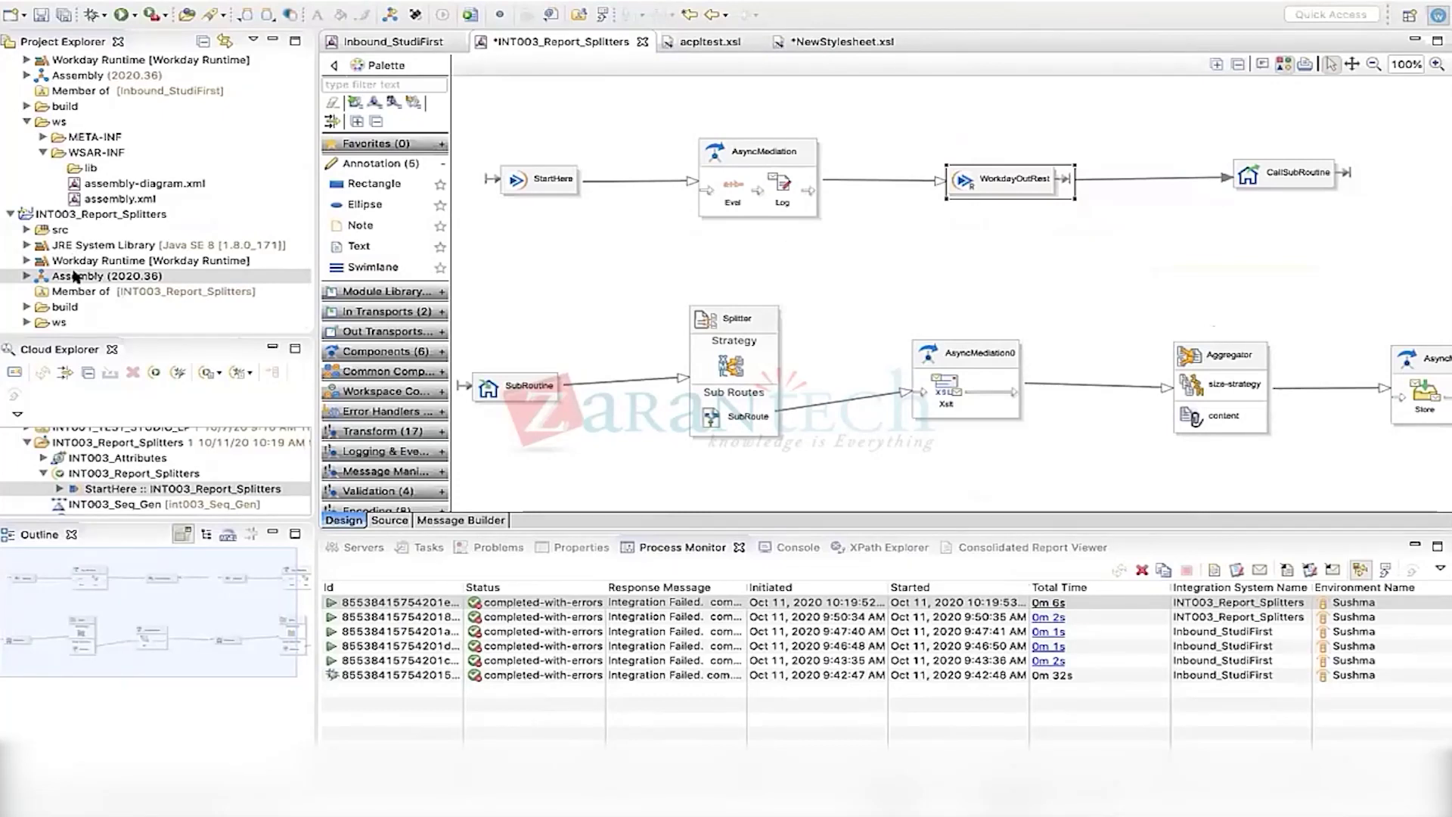
# - Start deploying the assembly to Workday, saving the project without NewStylesheet.xsl
pyautogui.rightClick(74, 275)
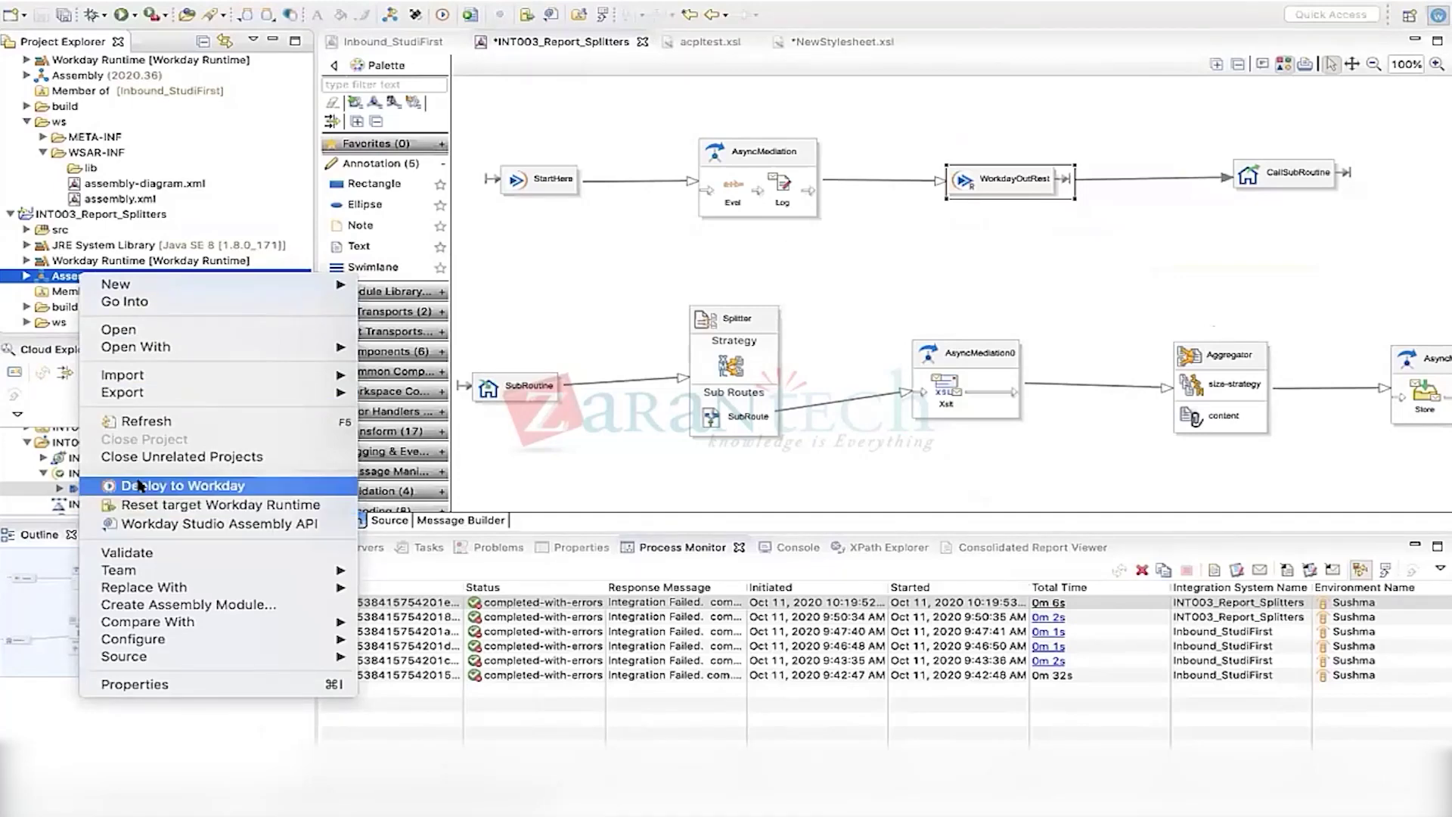
pyautogui.click(139, 485)
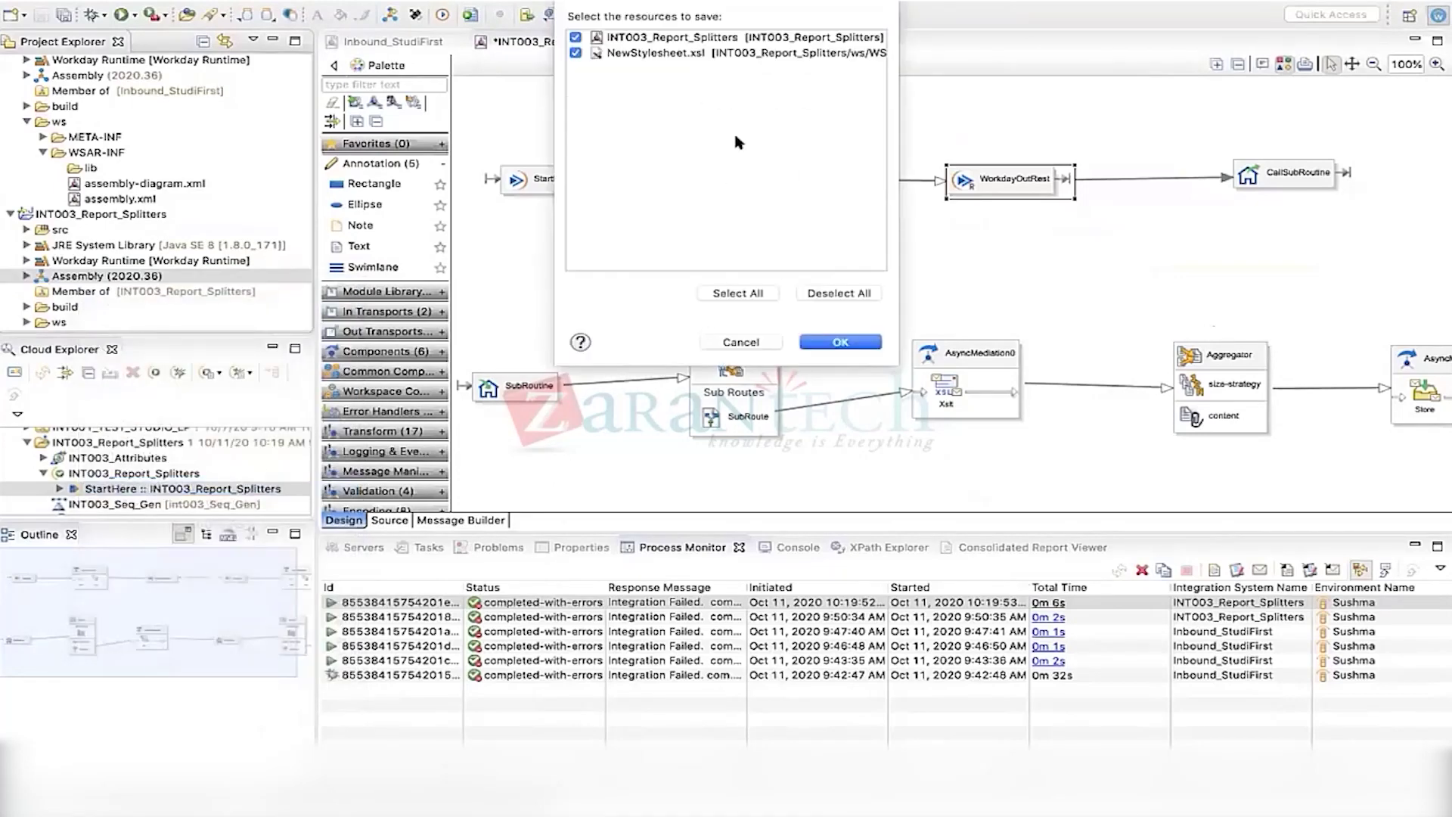
pyautogui.click(575, 53)
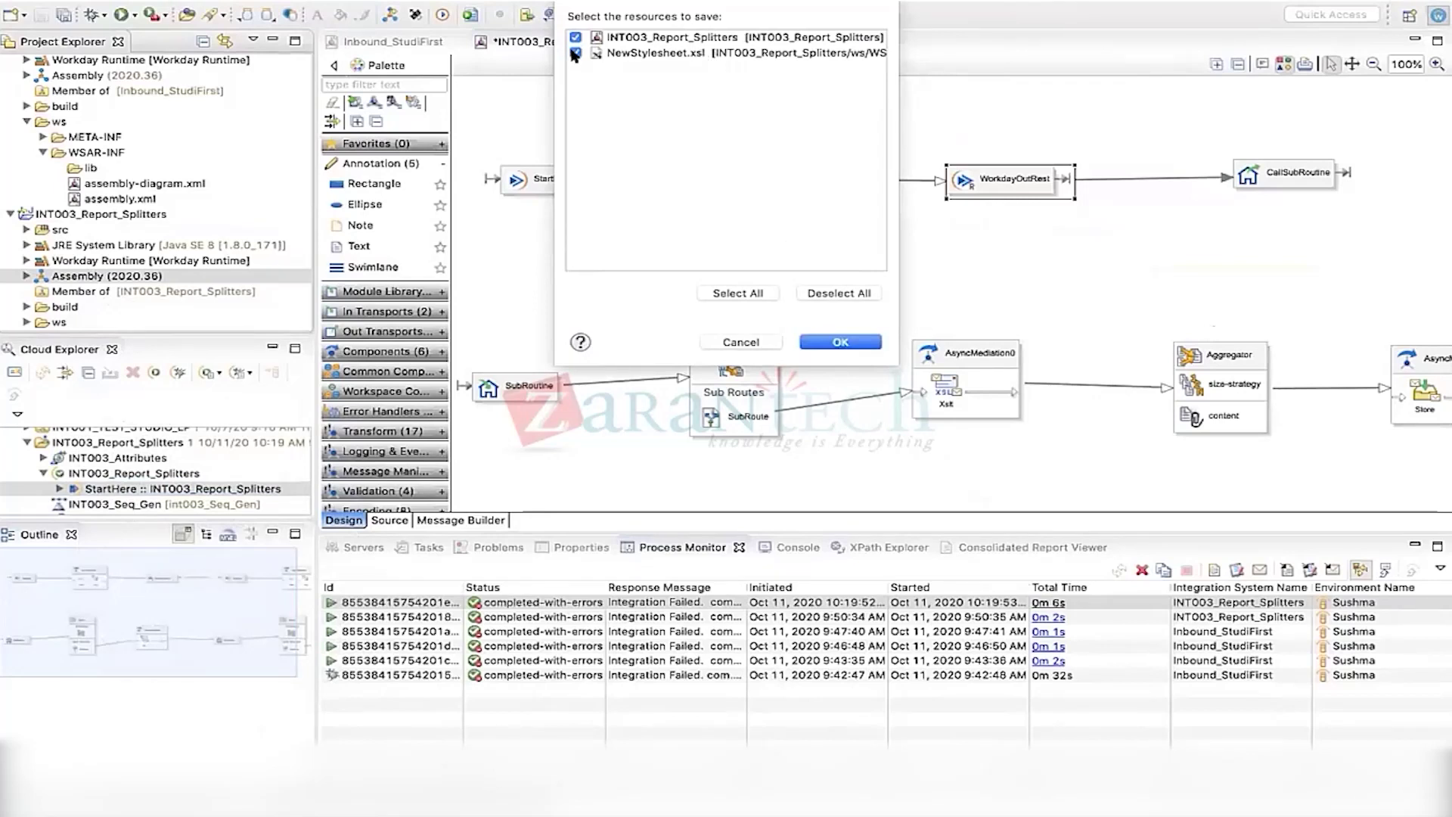
pyautogui.click(841, 342)
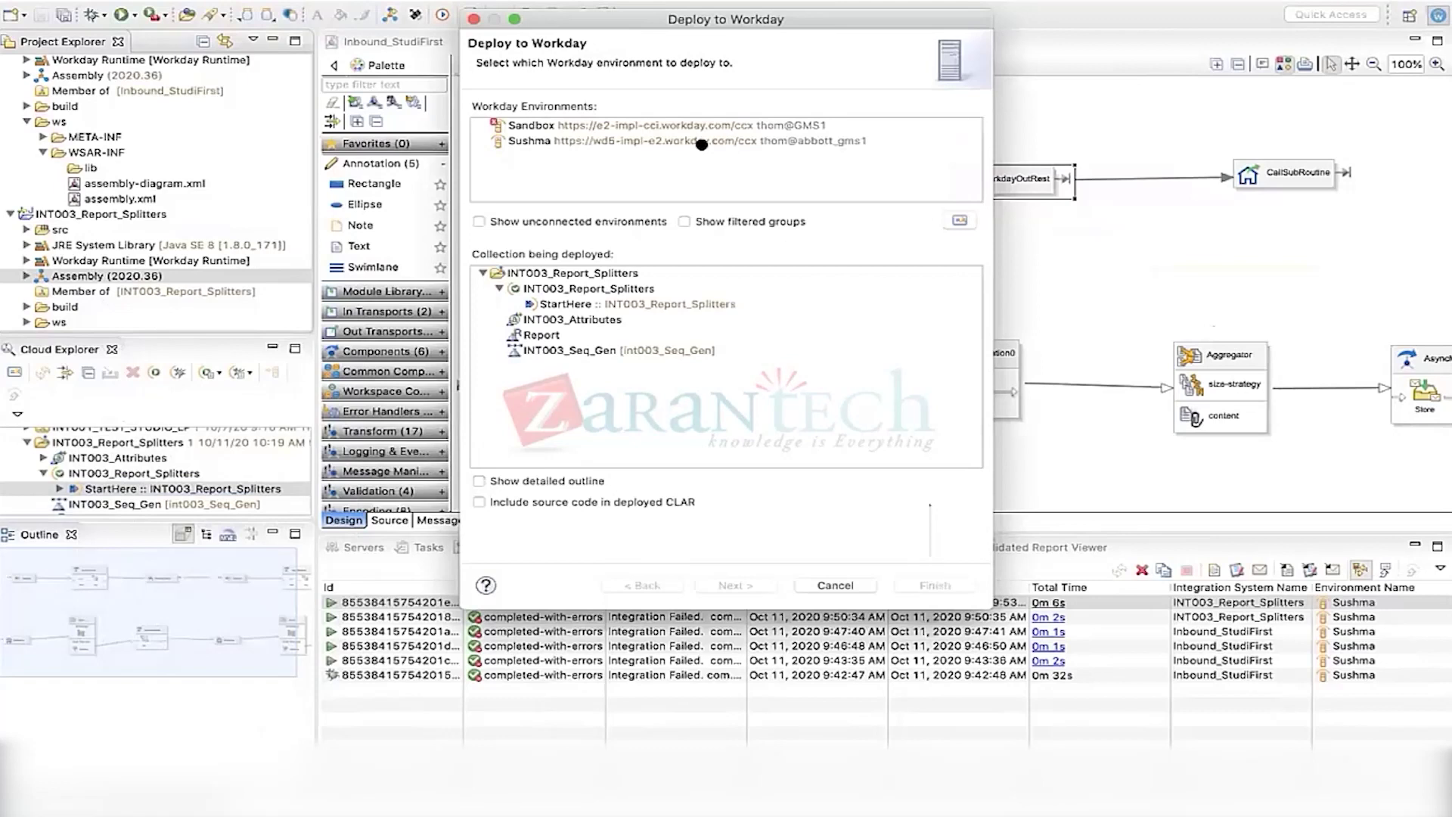
# - Deploy to the chosen Workday environment with source code included in the CLAR
pyautogui.click(701, 142)
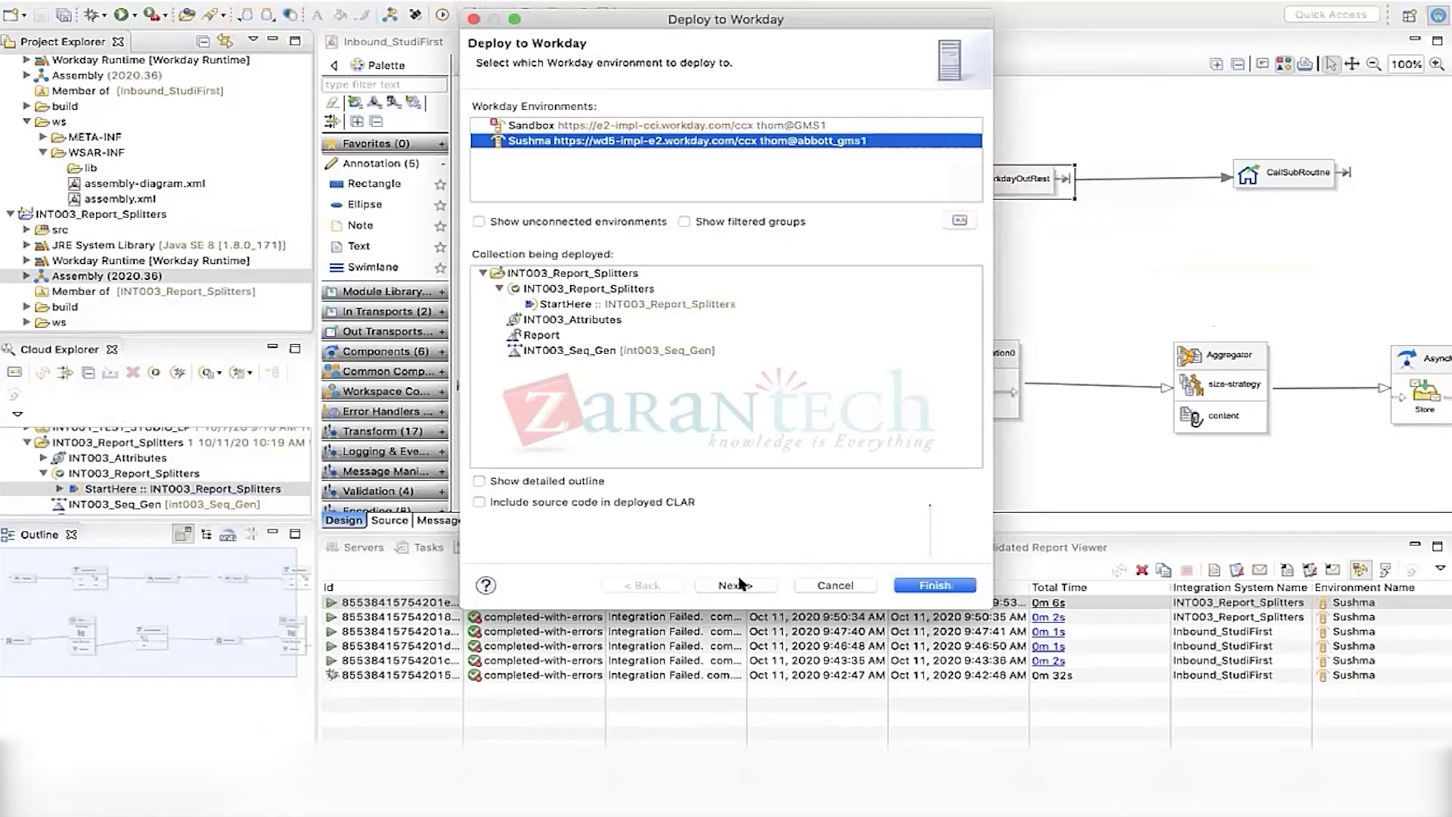
pyautogui.click(579, 502)
pyautogui.click(757, 584)
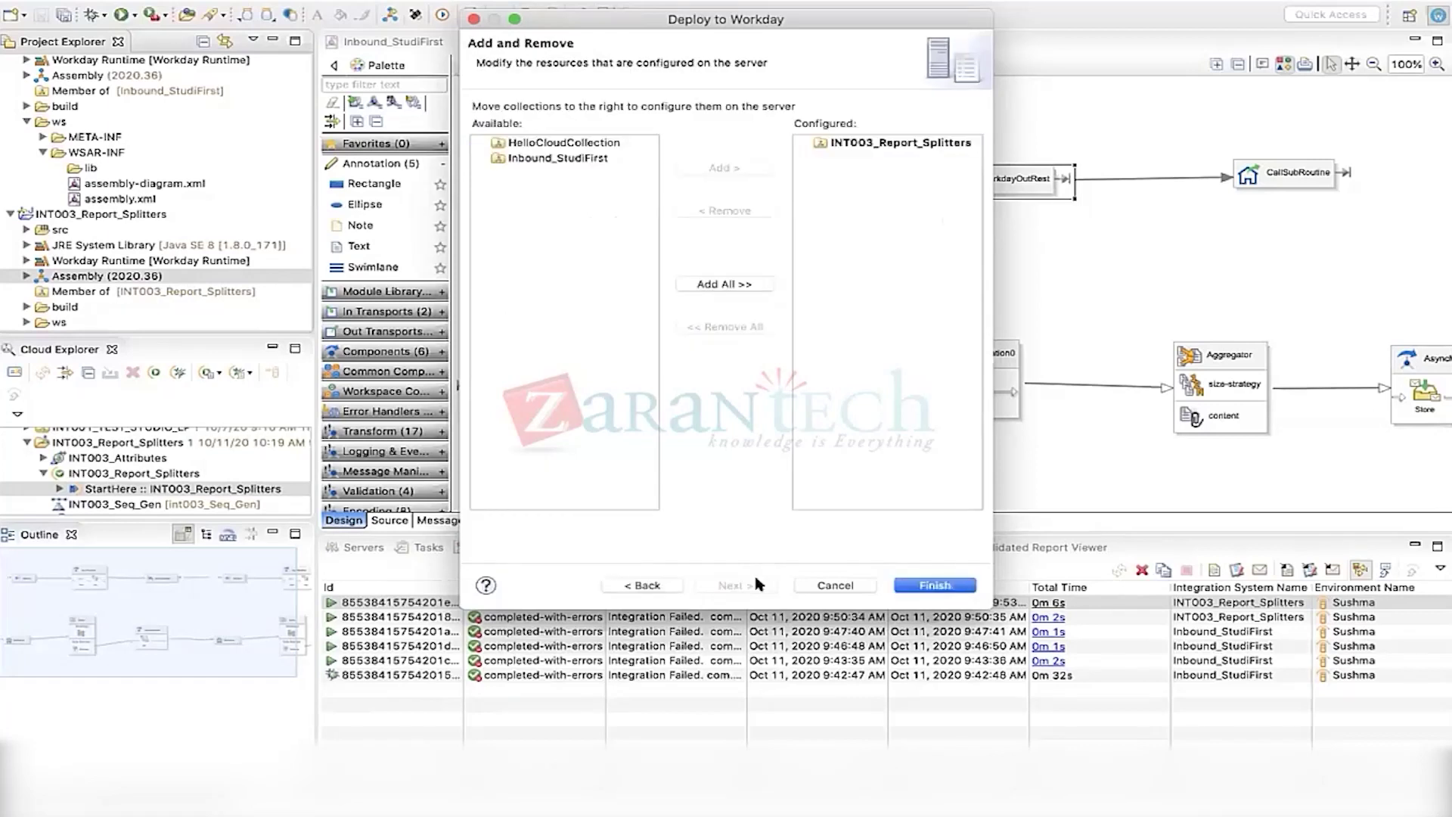
pyautogui.click(929, 584)
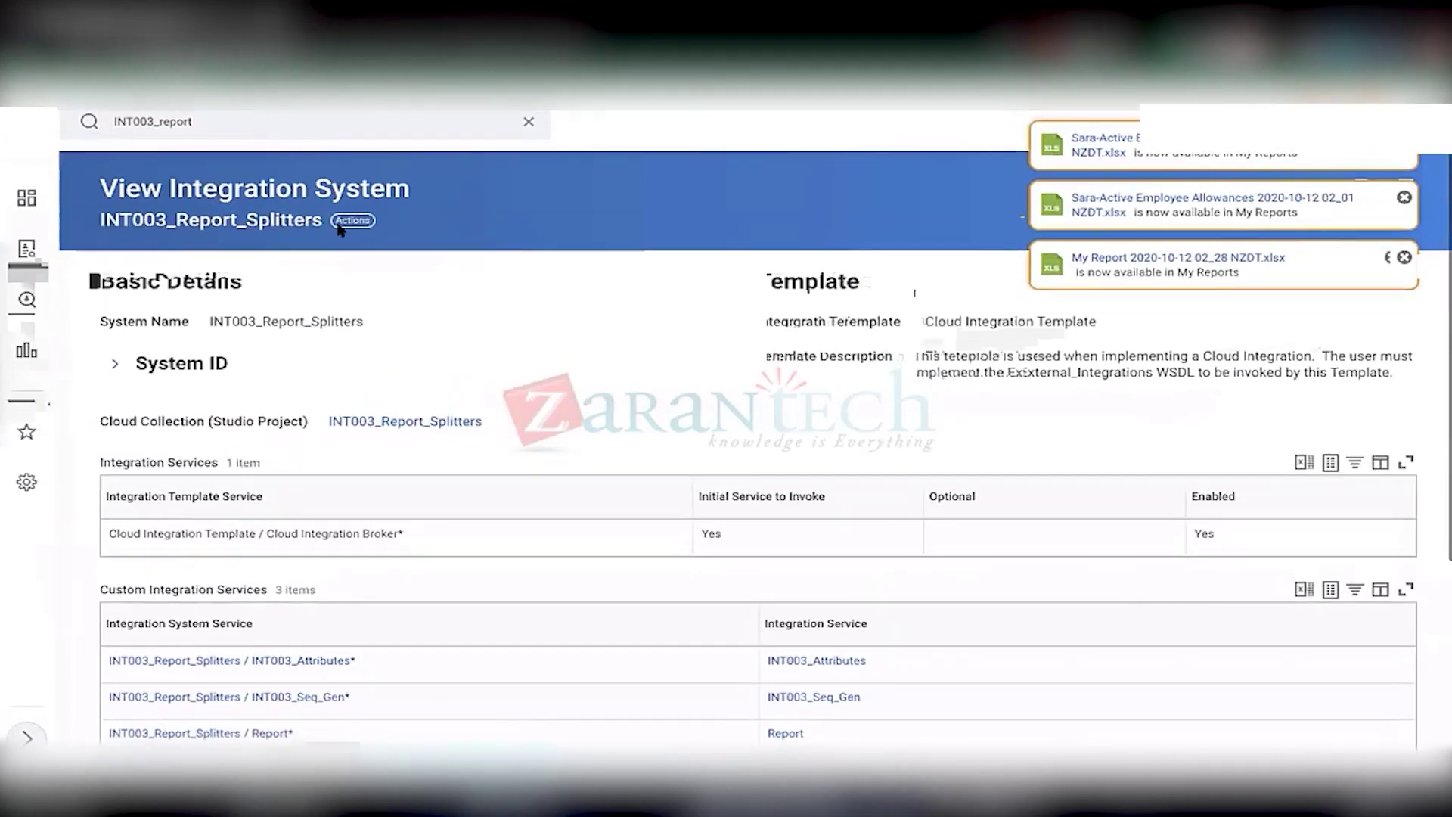
# - Launch INT003_Report_Splitters to run now via Actions > Integration > Launch / Schedule
pyautogui.click(337, 222)
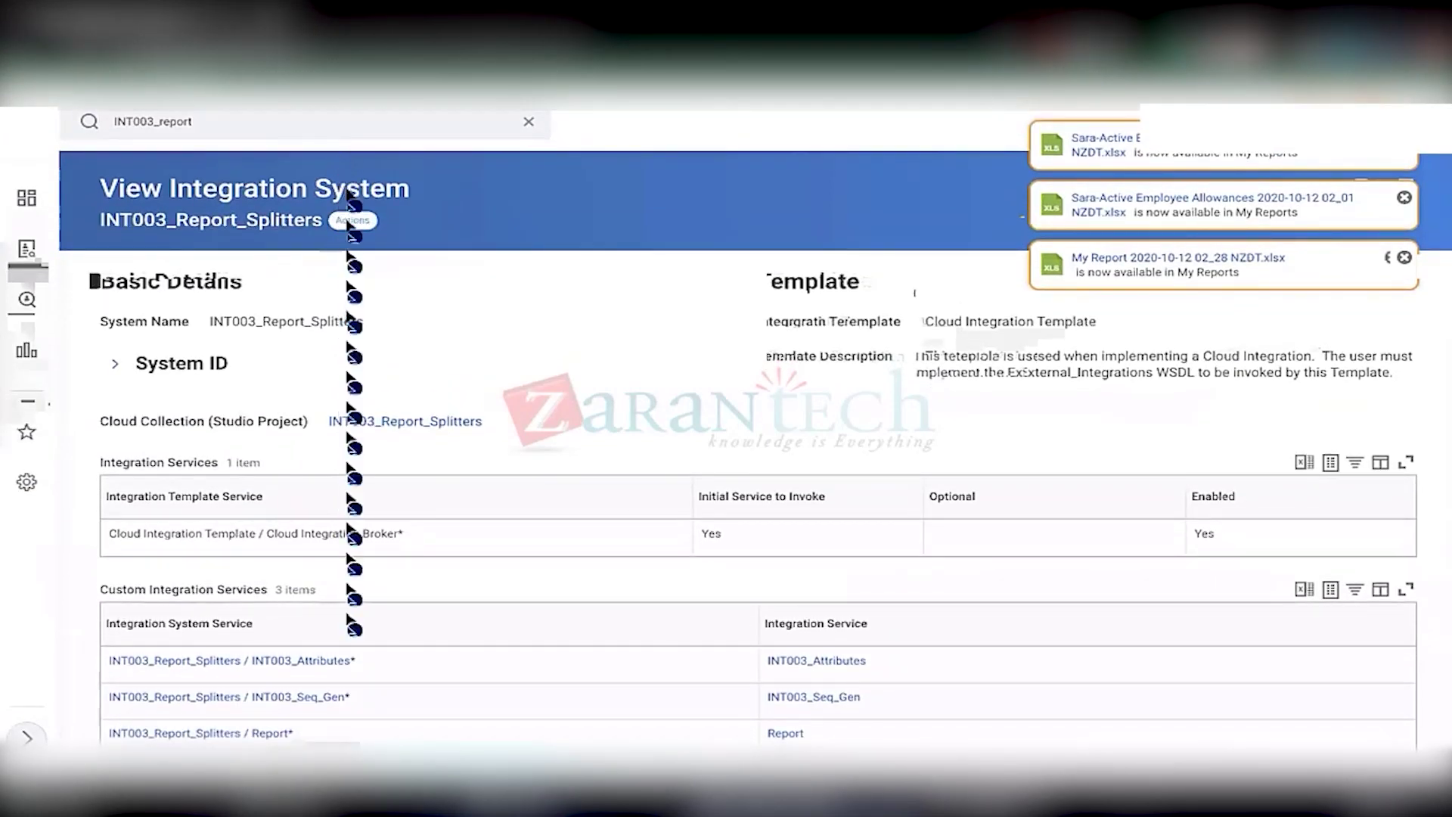
pyautogui.moveTo(387, 437)
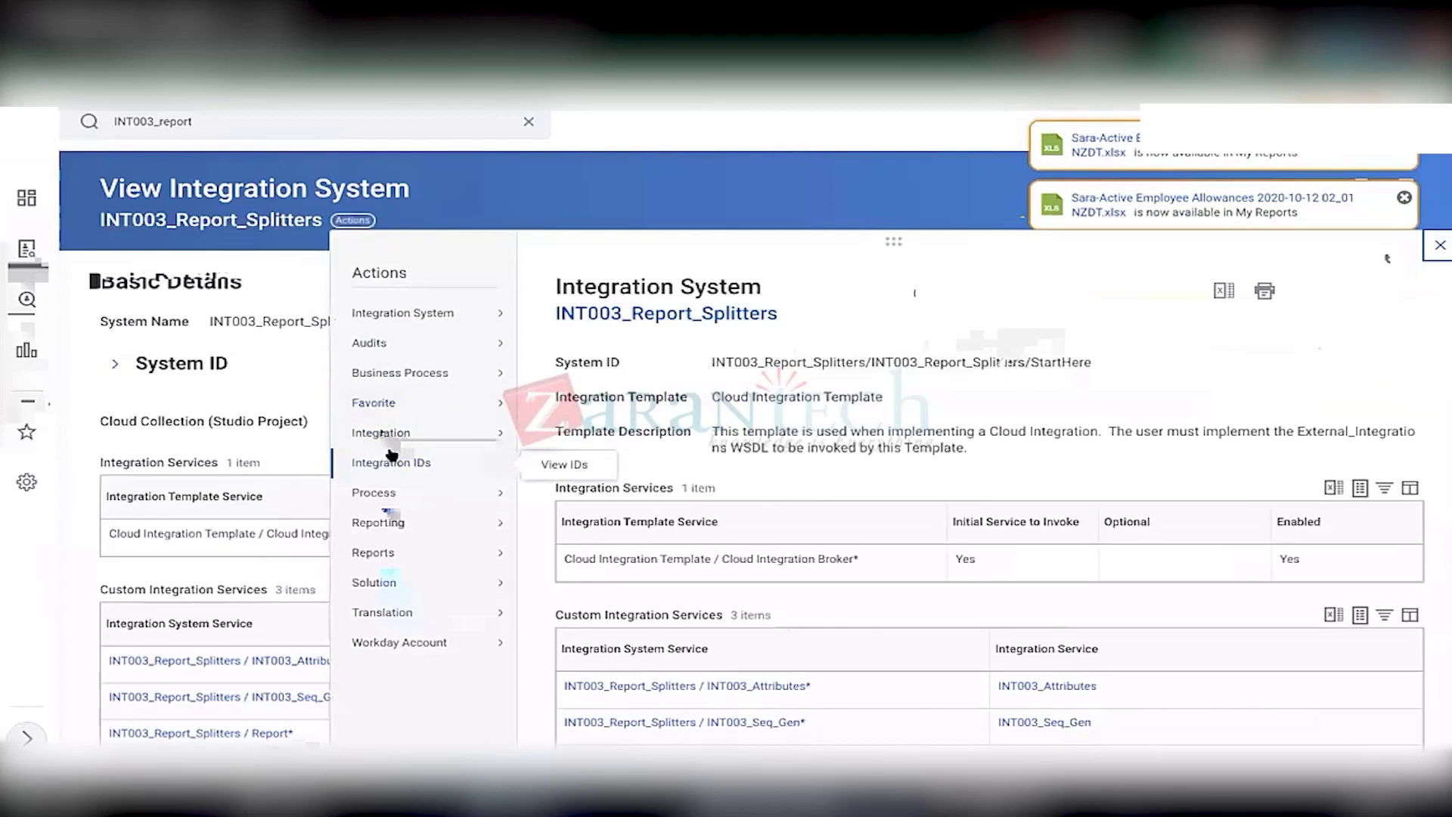
pyautogui.click(541, 433)
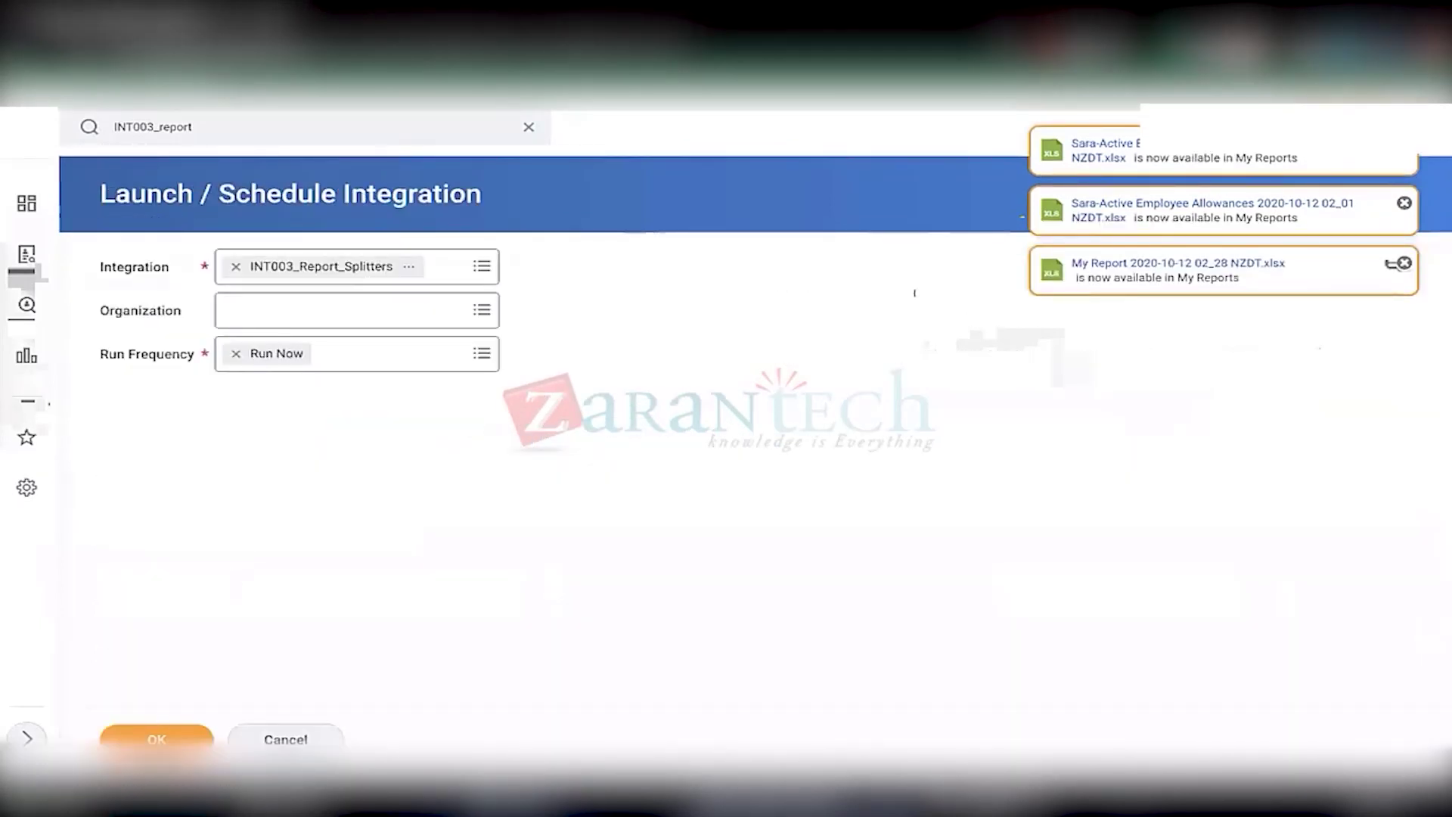
pyautogui.click(156, 739)
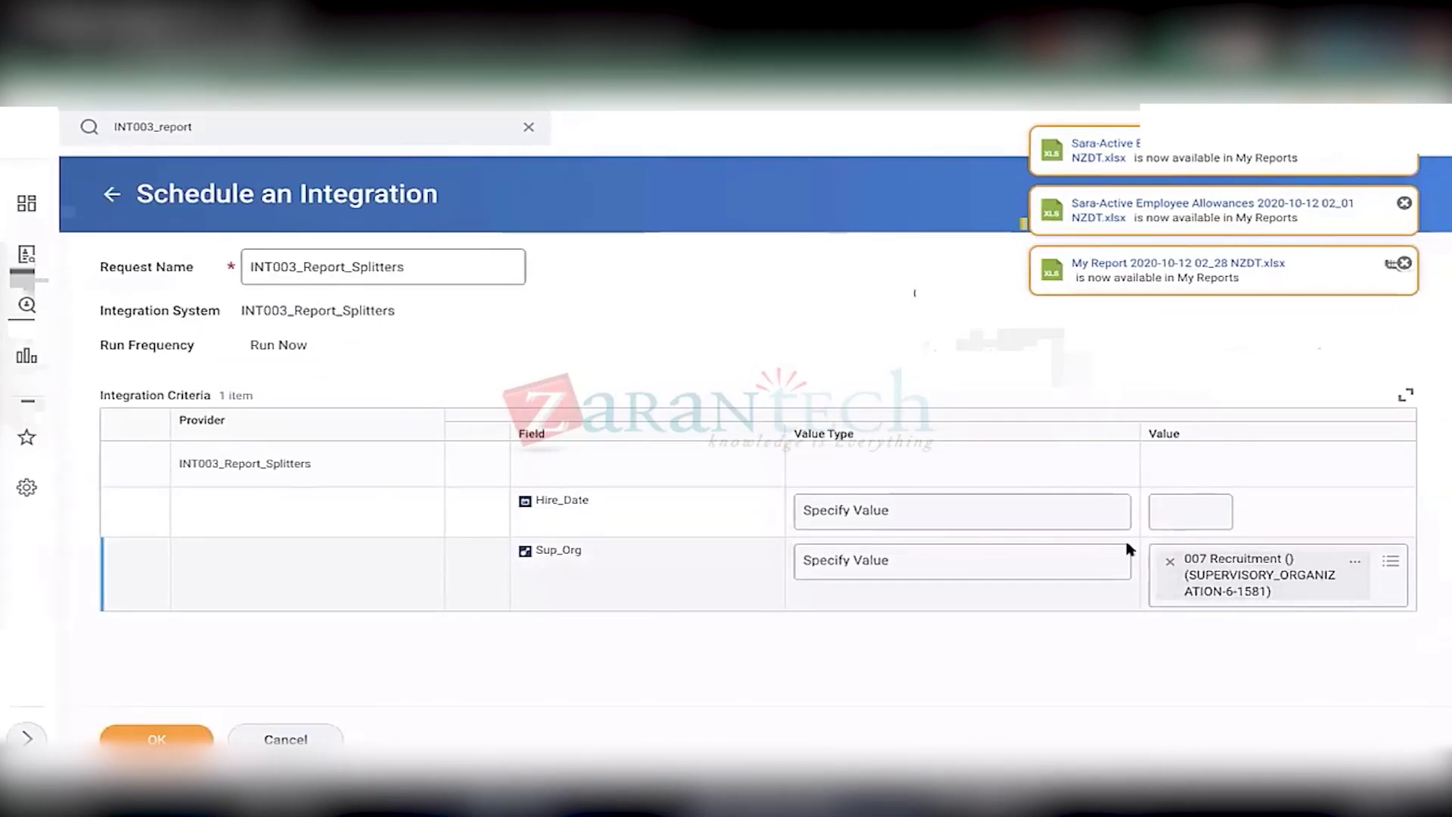
# - Enter Hire_Date 20/02/2002 and submit the integration run
pyautogui.click(1180, 512)
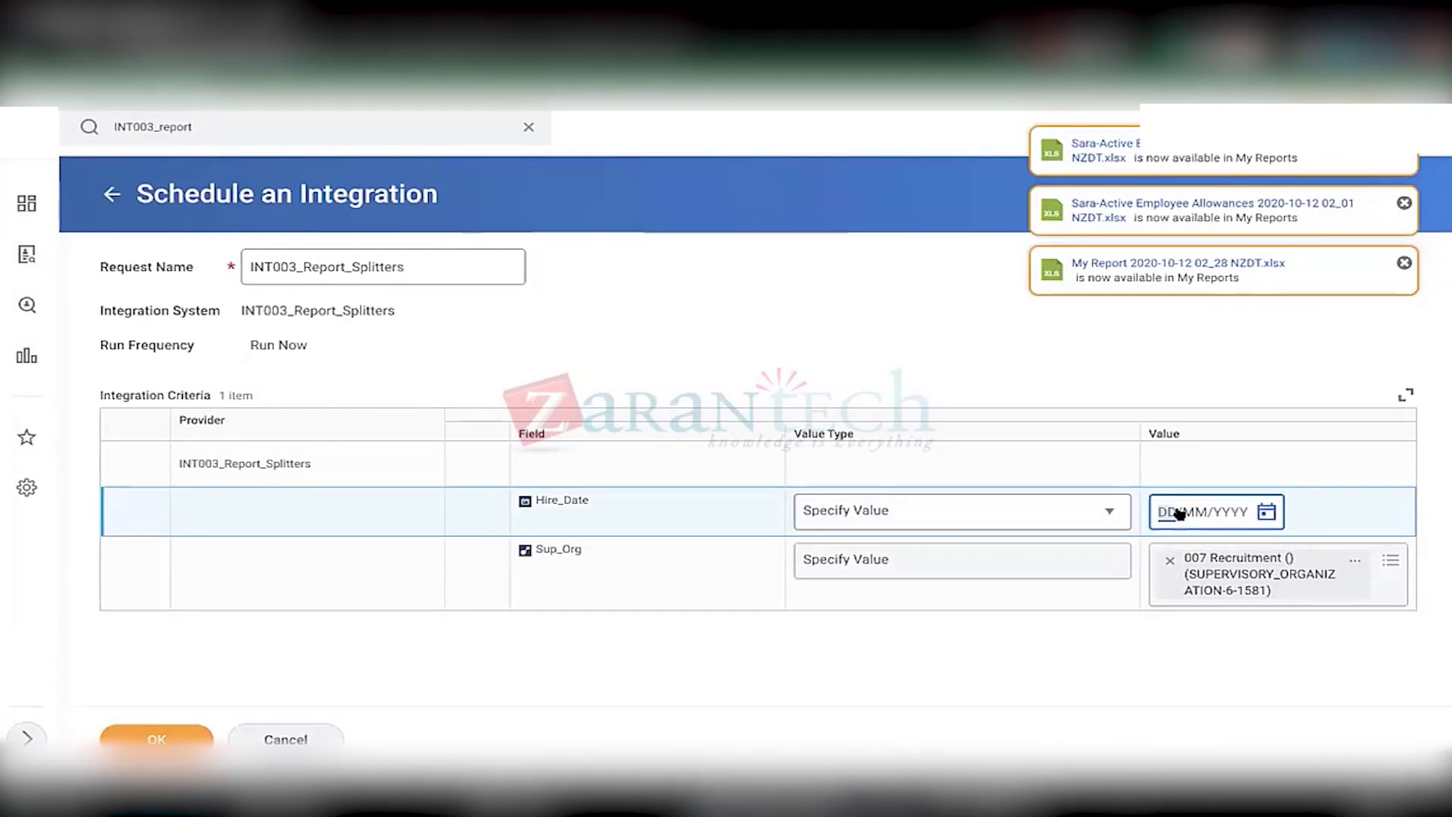
pyautogui.write('20020')
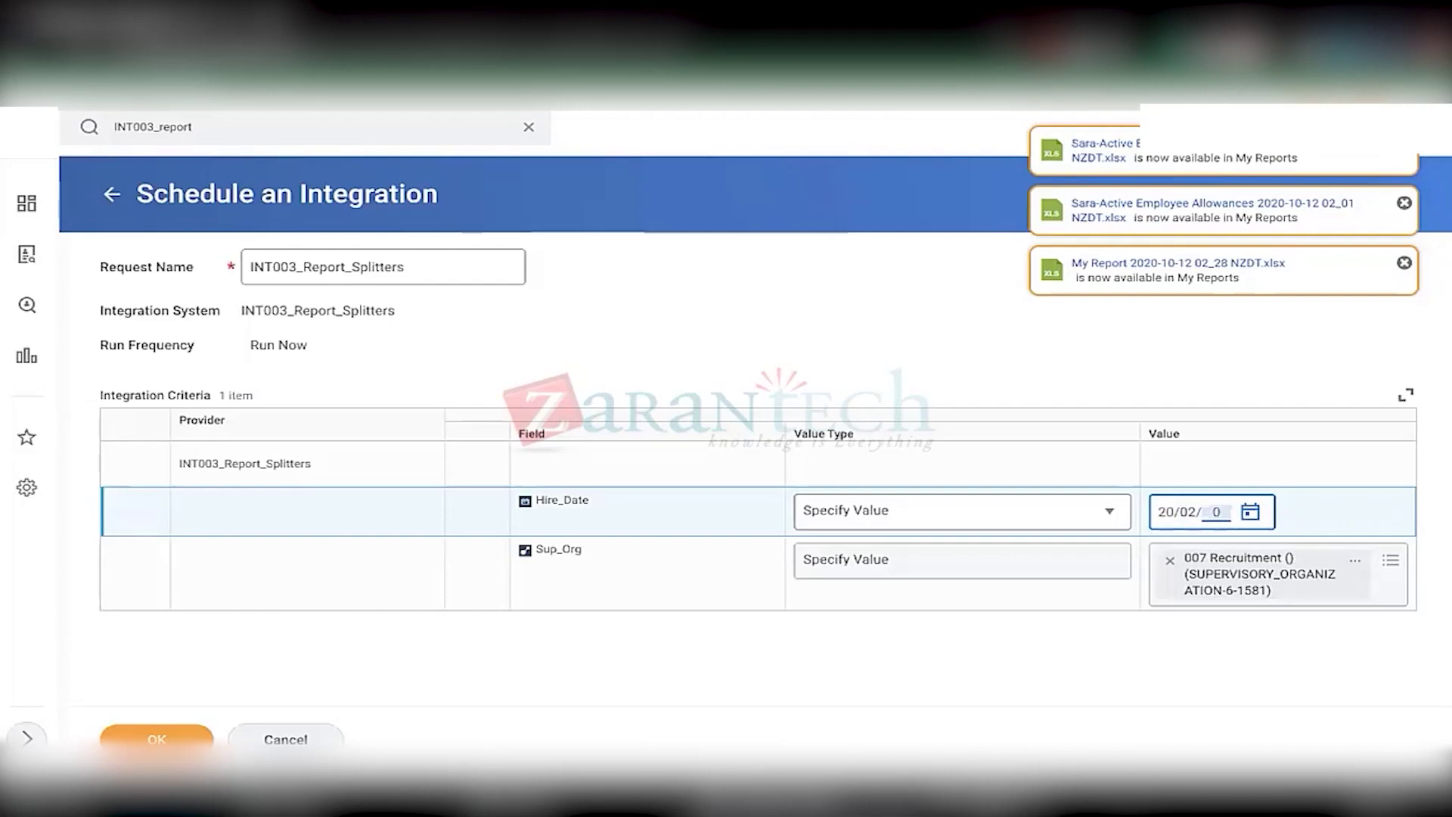
pyautogui.press('BackSpace')
pyautogui.write('2002')
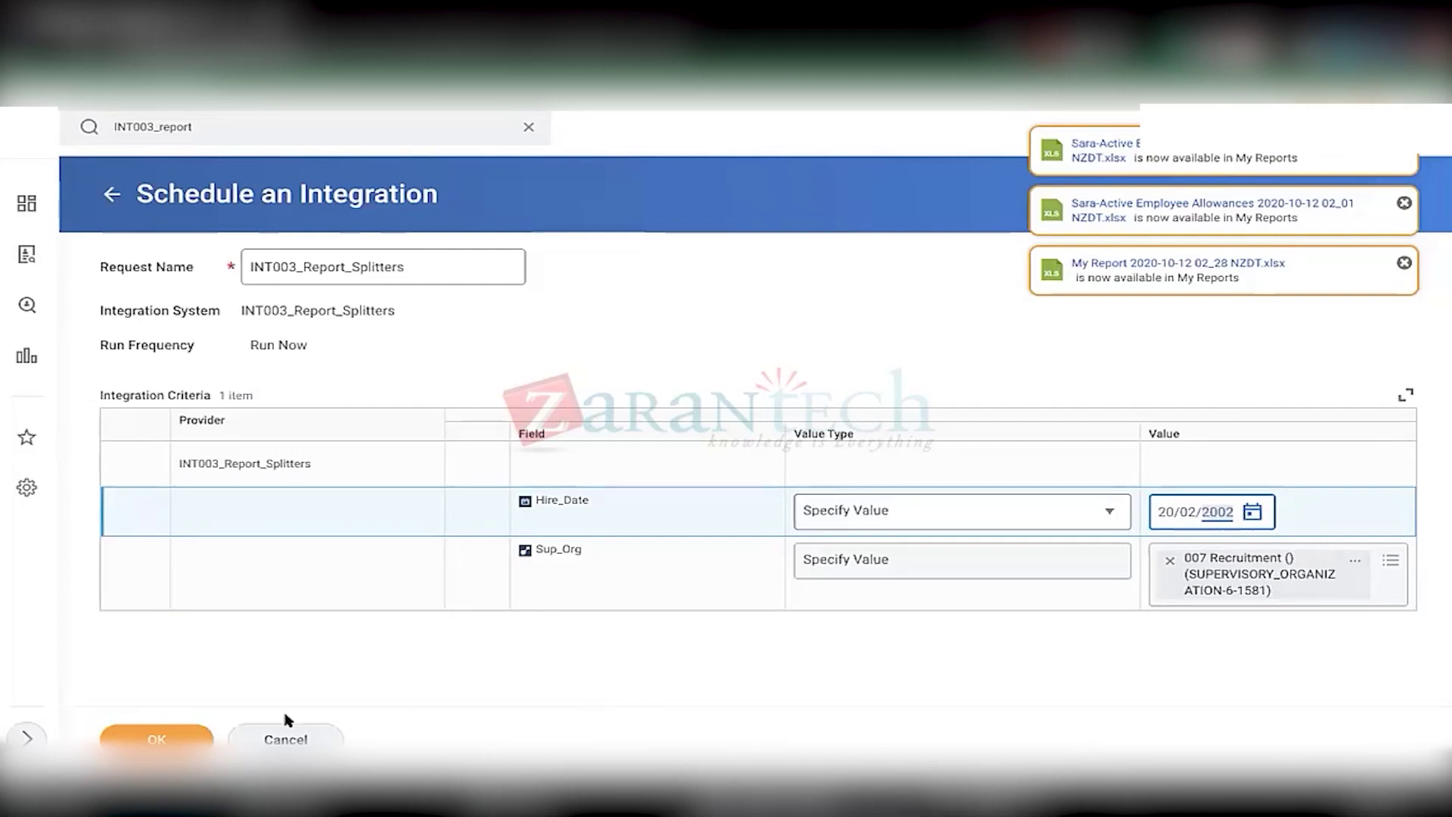
pyautogui.click(162, 737)
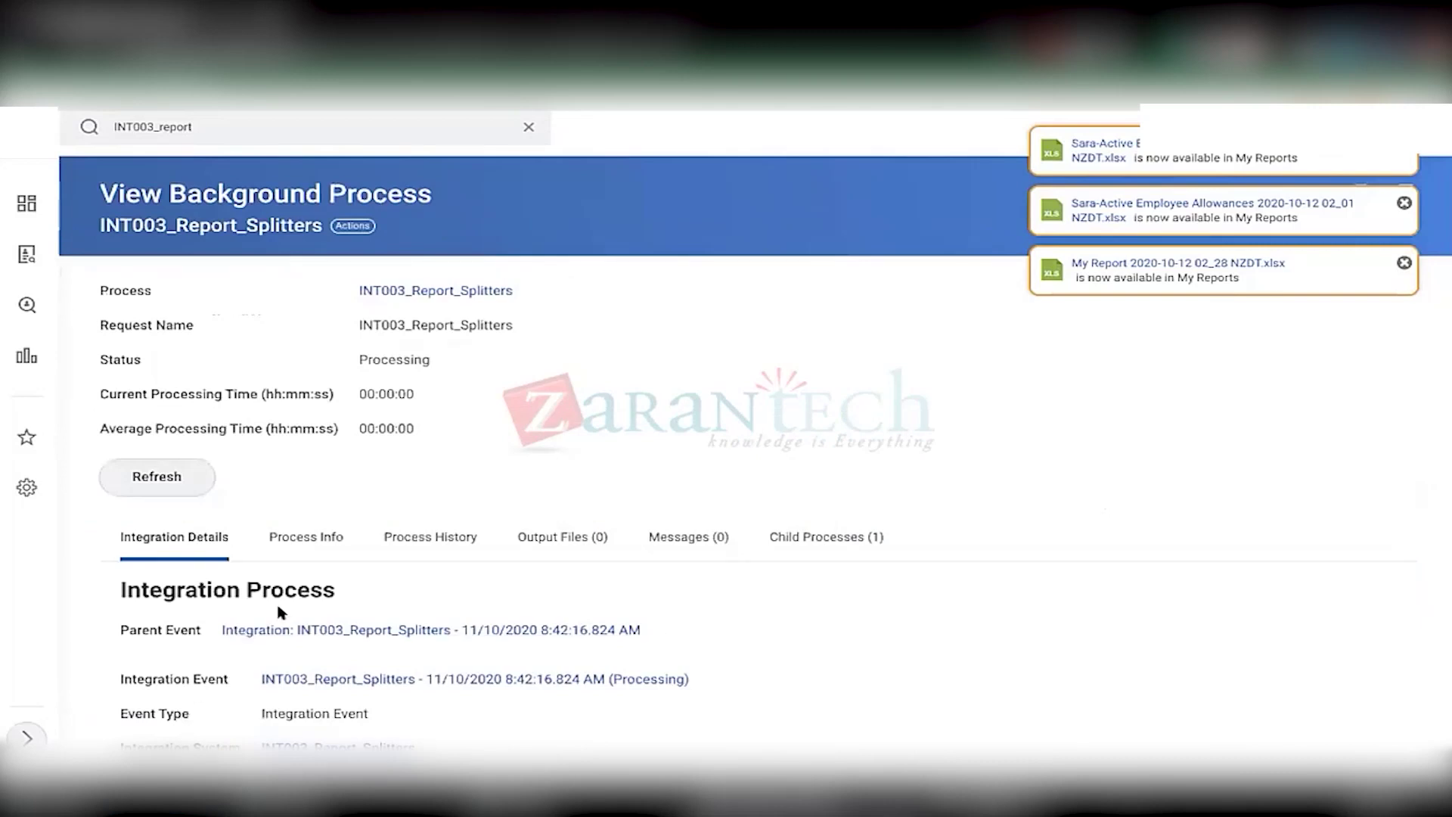
# - Refresh the run status and read its single error: task not authorized
pyautogui.scroll(-1, 280, 612)
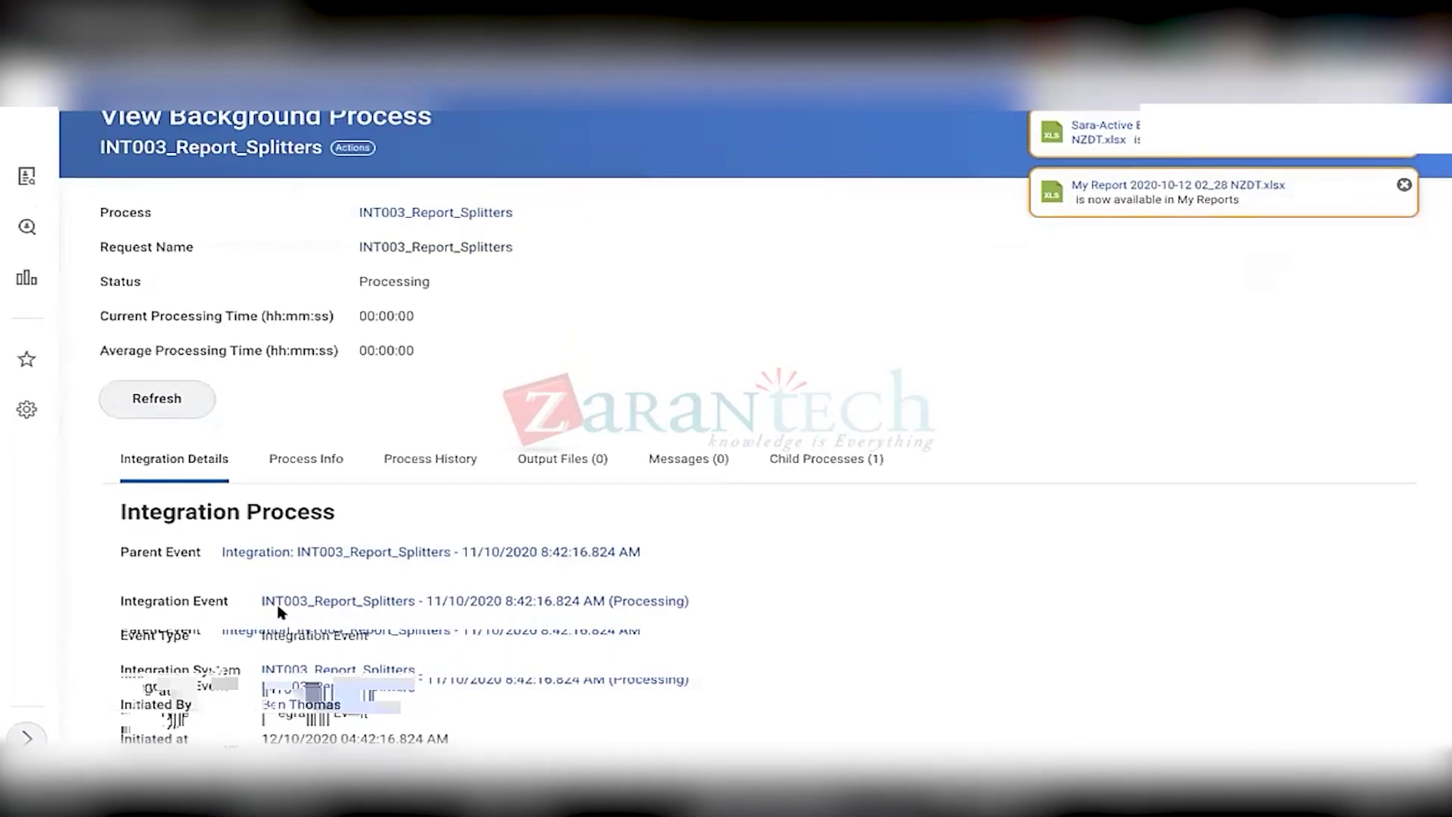
pyautogui.click(179, 405)
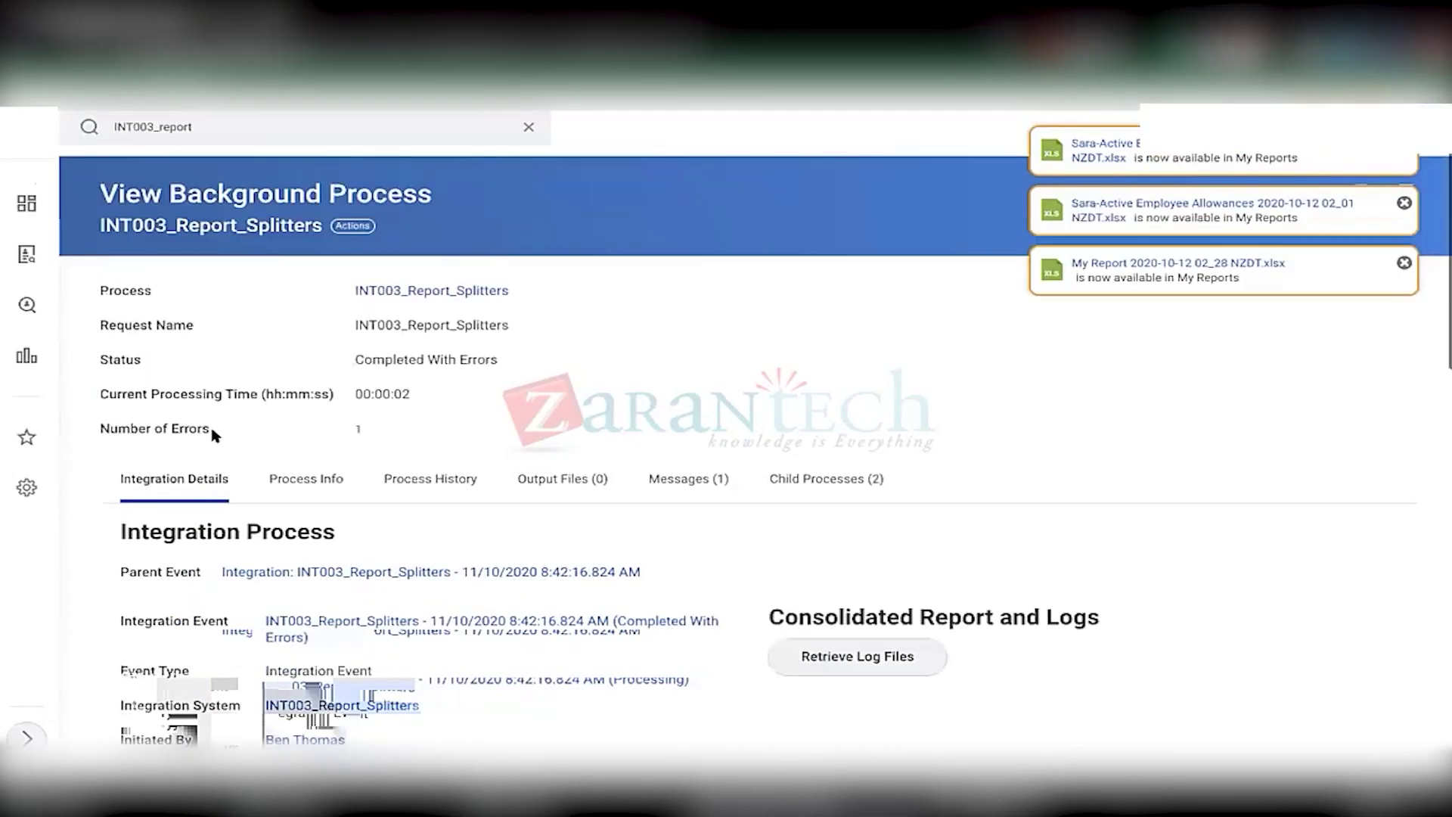
pyautogui.click(360, 429)
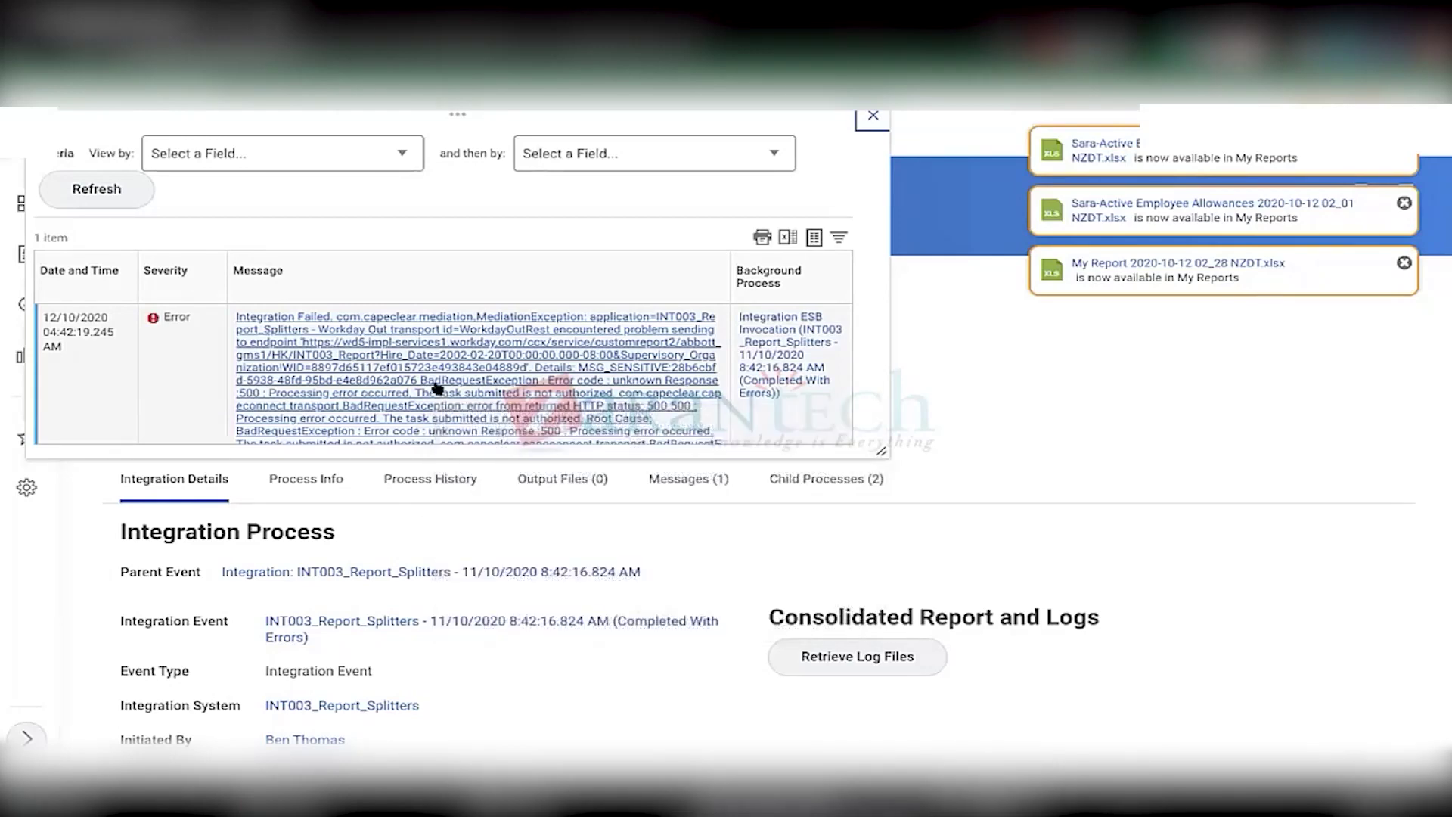
pyautogui.scroll(-1, 437, 387)
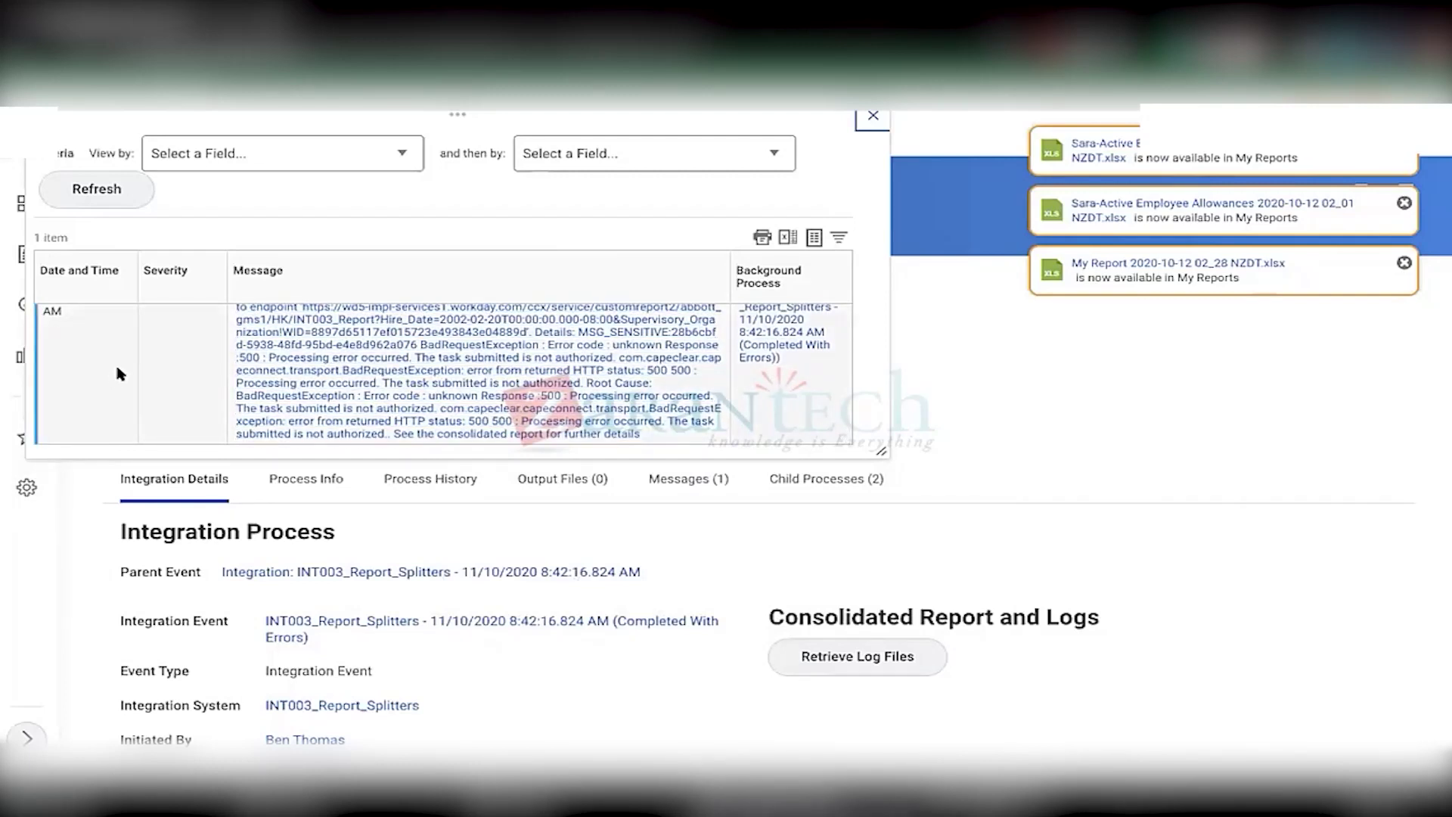
pyautogui.click(872, 116)
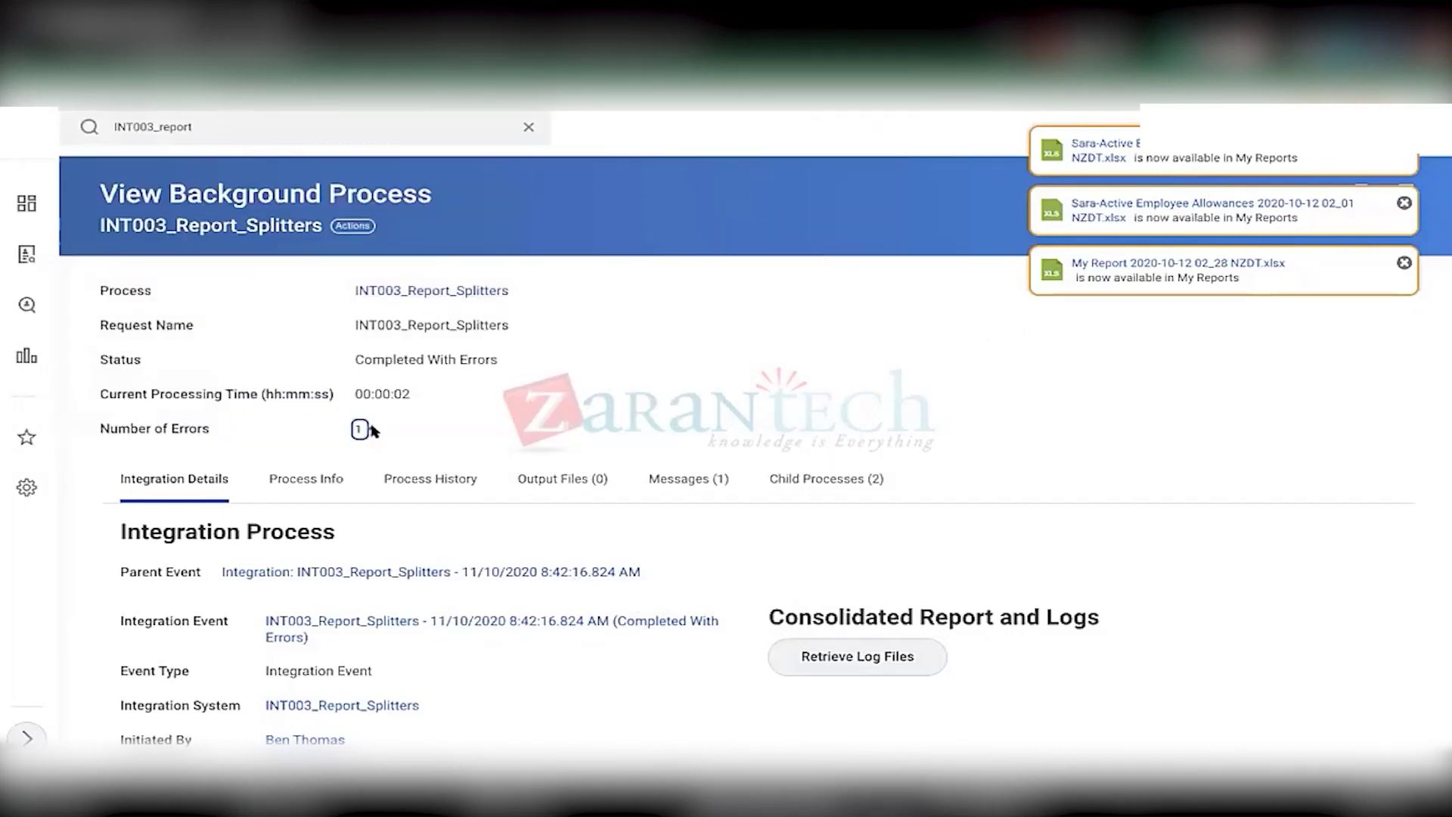
# - Return to the INT003_Report_Splitters integration system details page
pyautogui.scroll(-3, 370, 429)
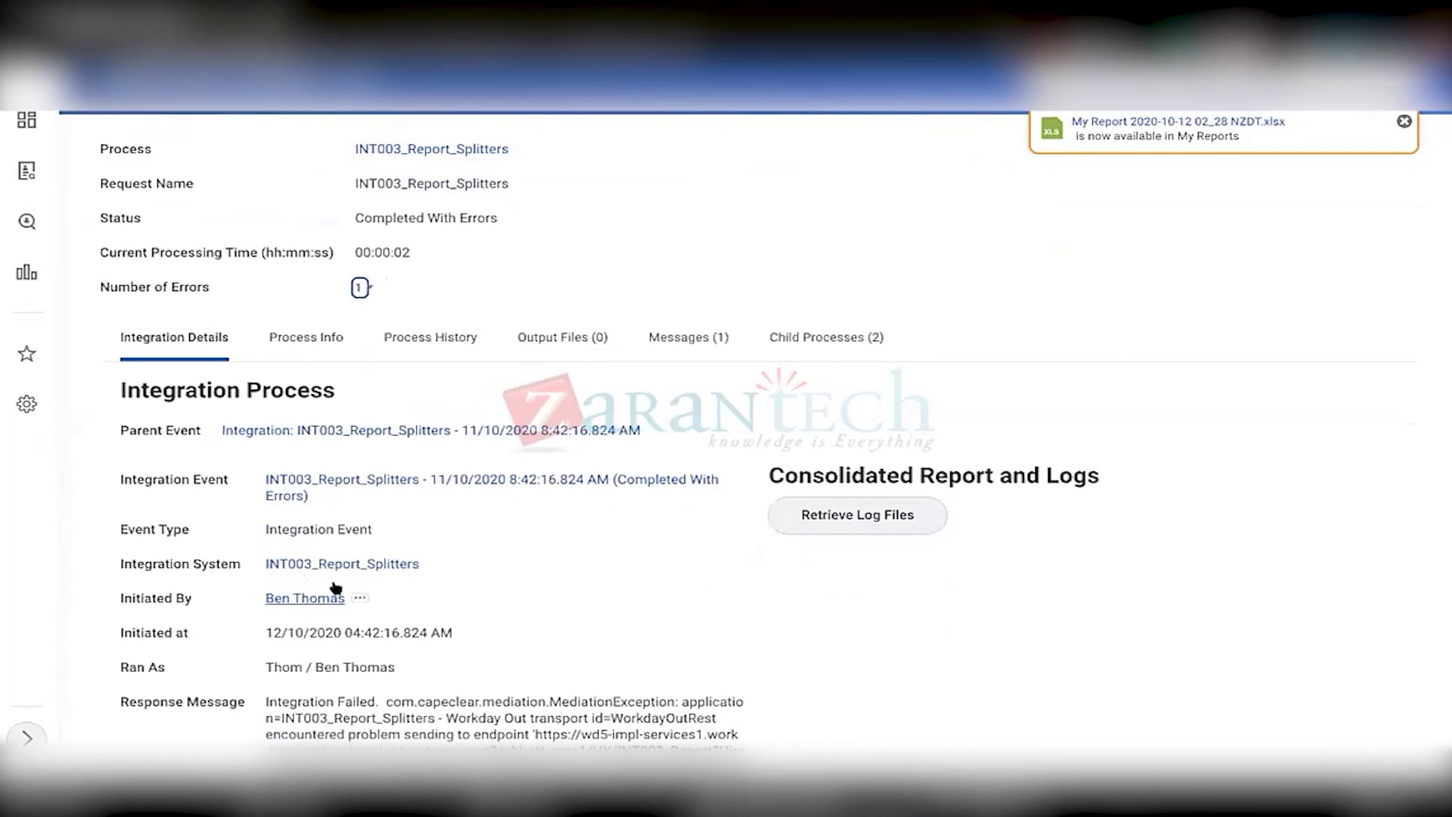
pyautogui.scroll(-1, 333, 586)
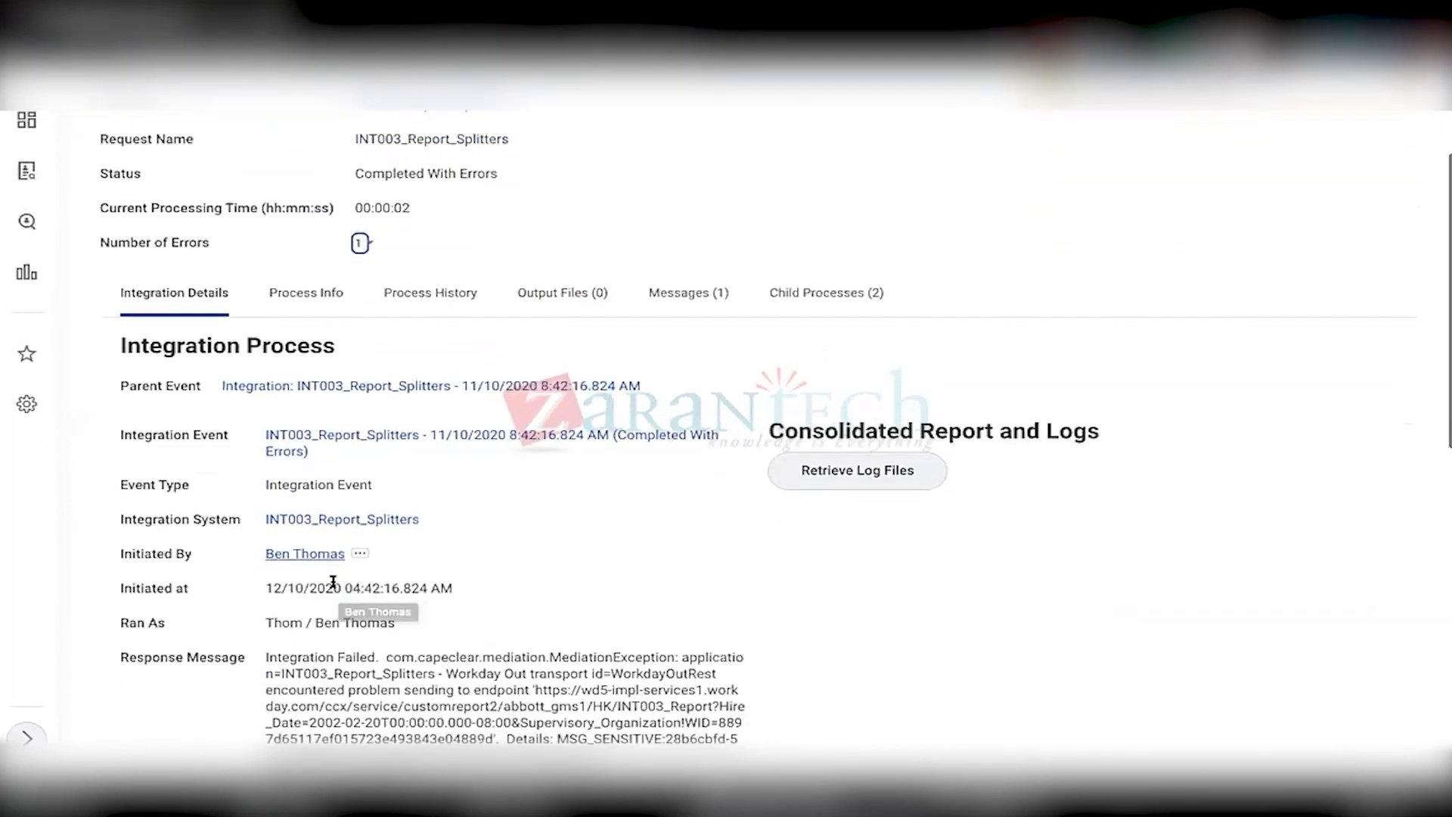
pyautogui.click(335, 536)
pyautogui.scroll(-3, 334, 543)
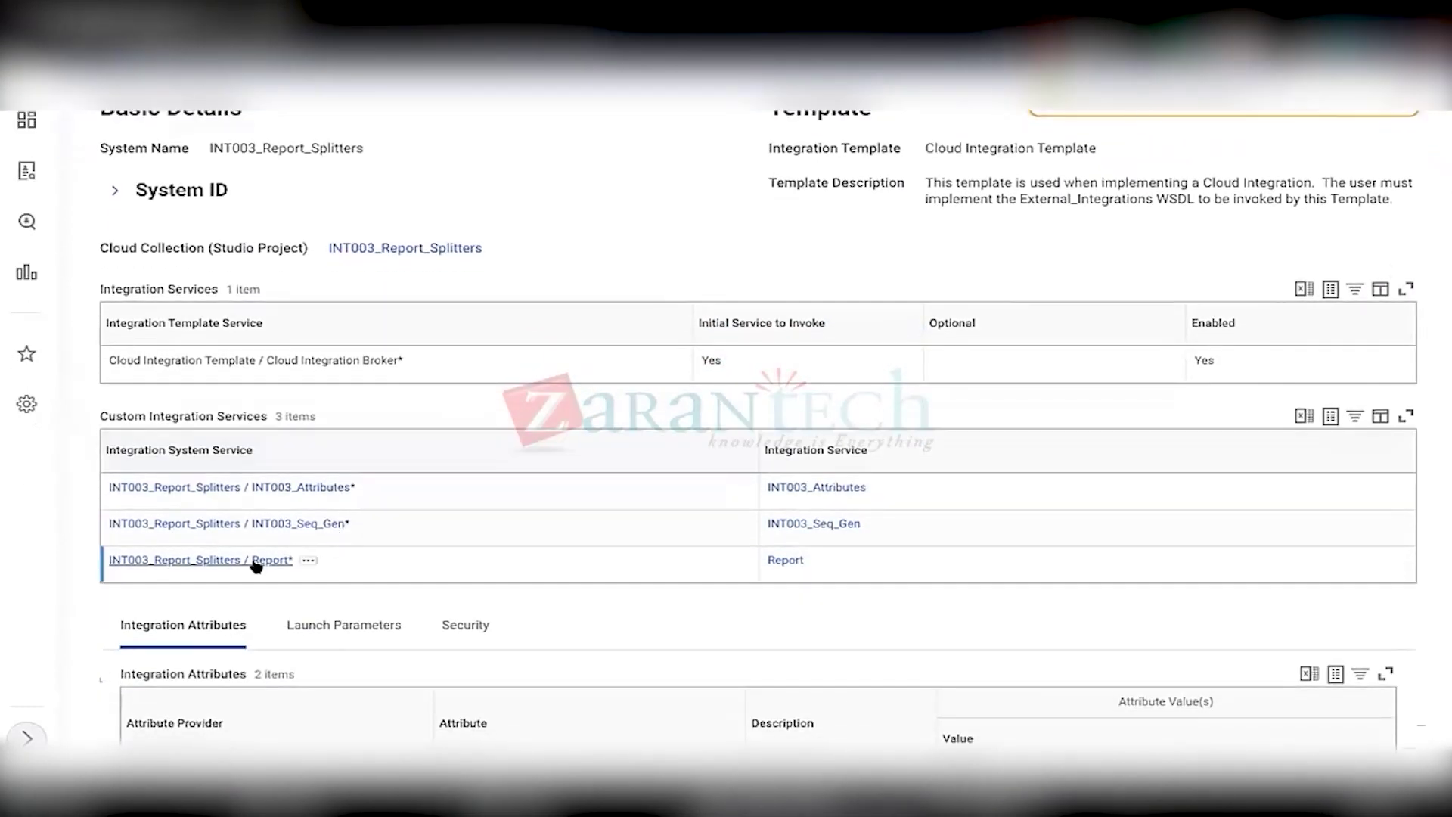
# - Open the details page of the integration's Report service
pyautogui.click(257, 564)
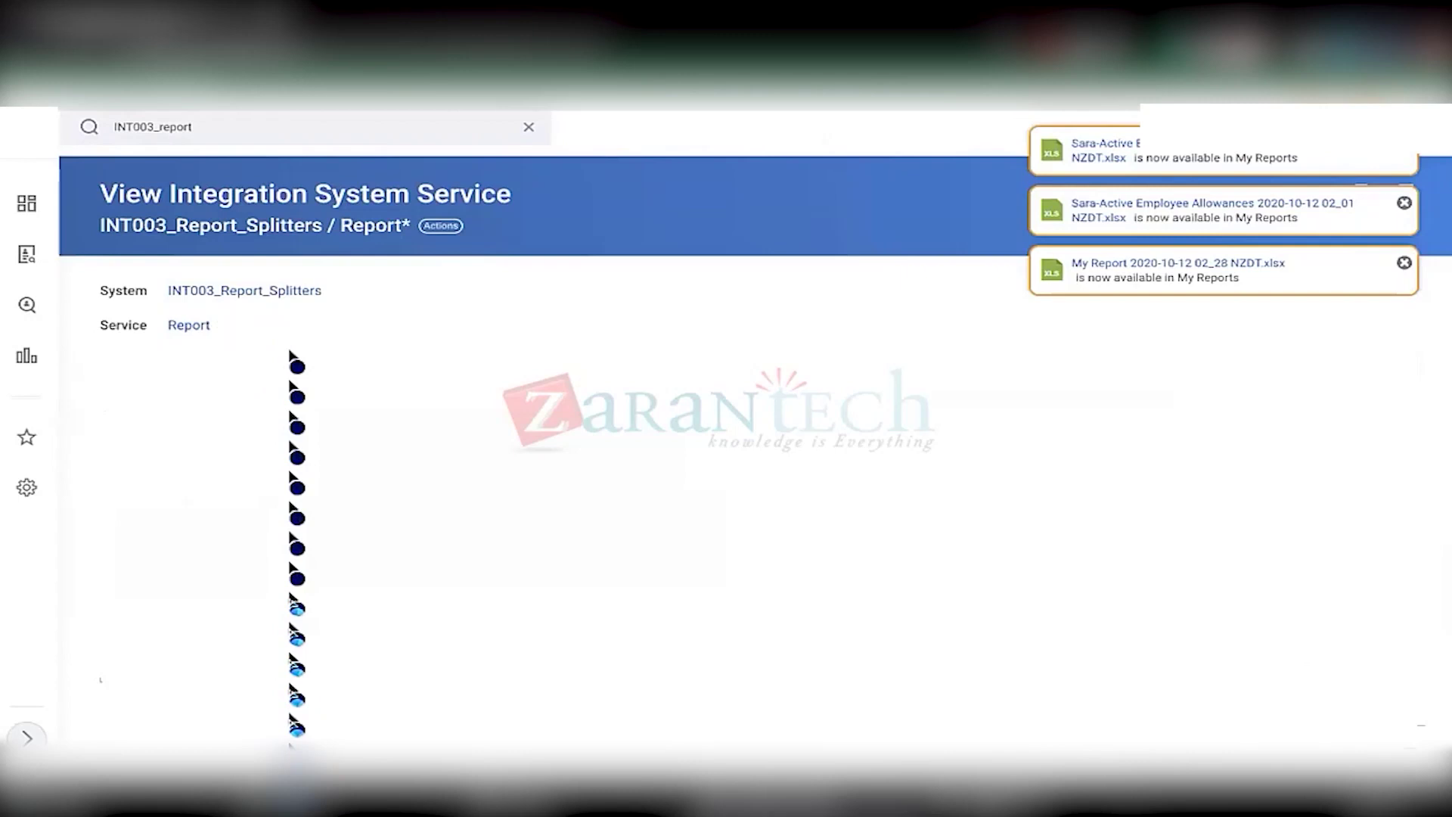
pyautogui.hotkey('alt', 'Left')
pyautogui.scroll(-1, 318, 517)
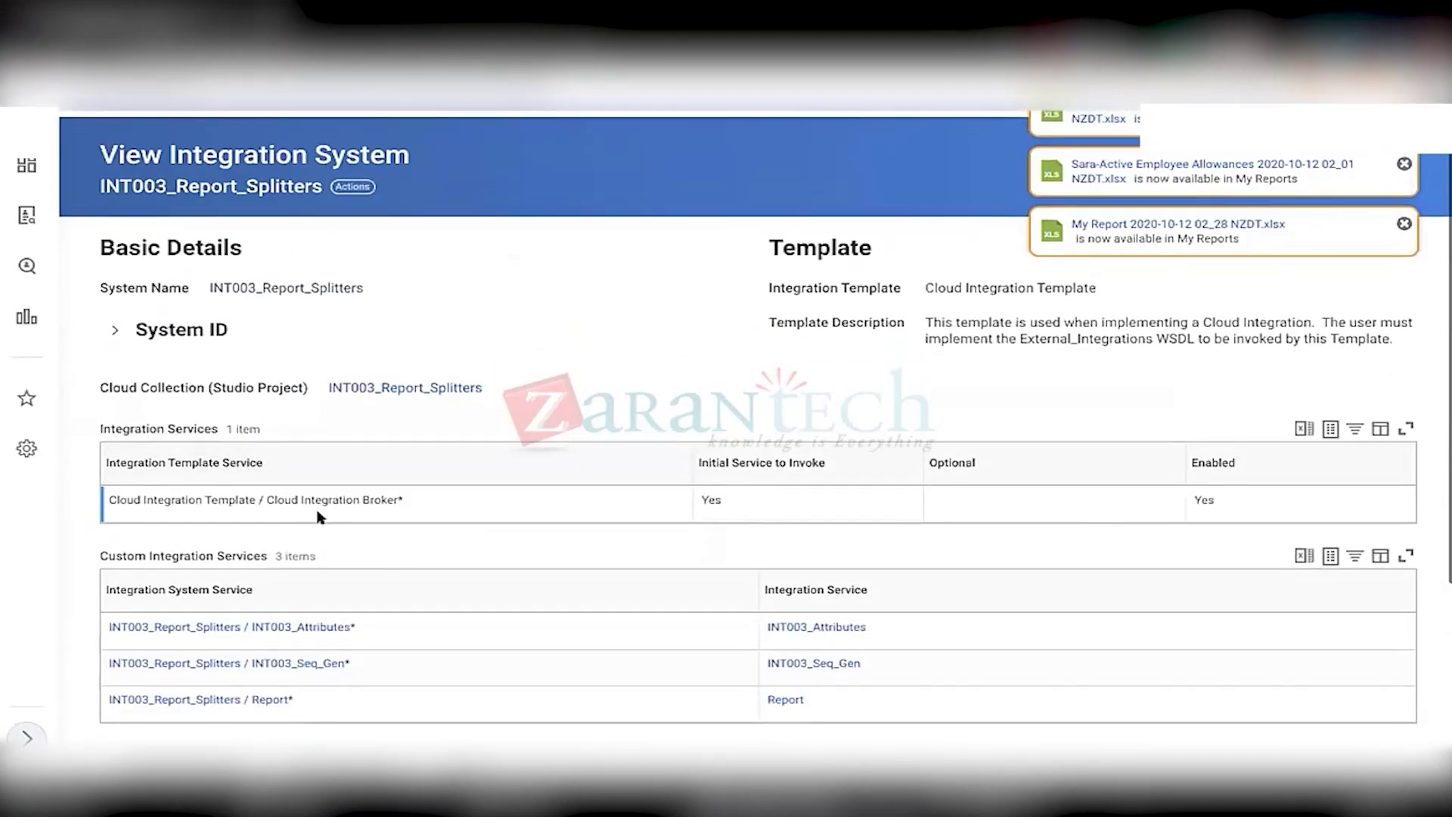
pyautogui.scroll(-4, 317, 517)
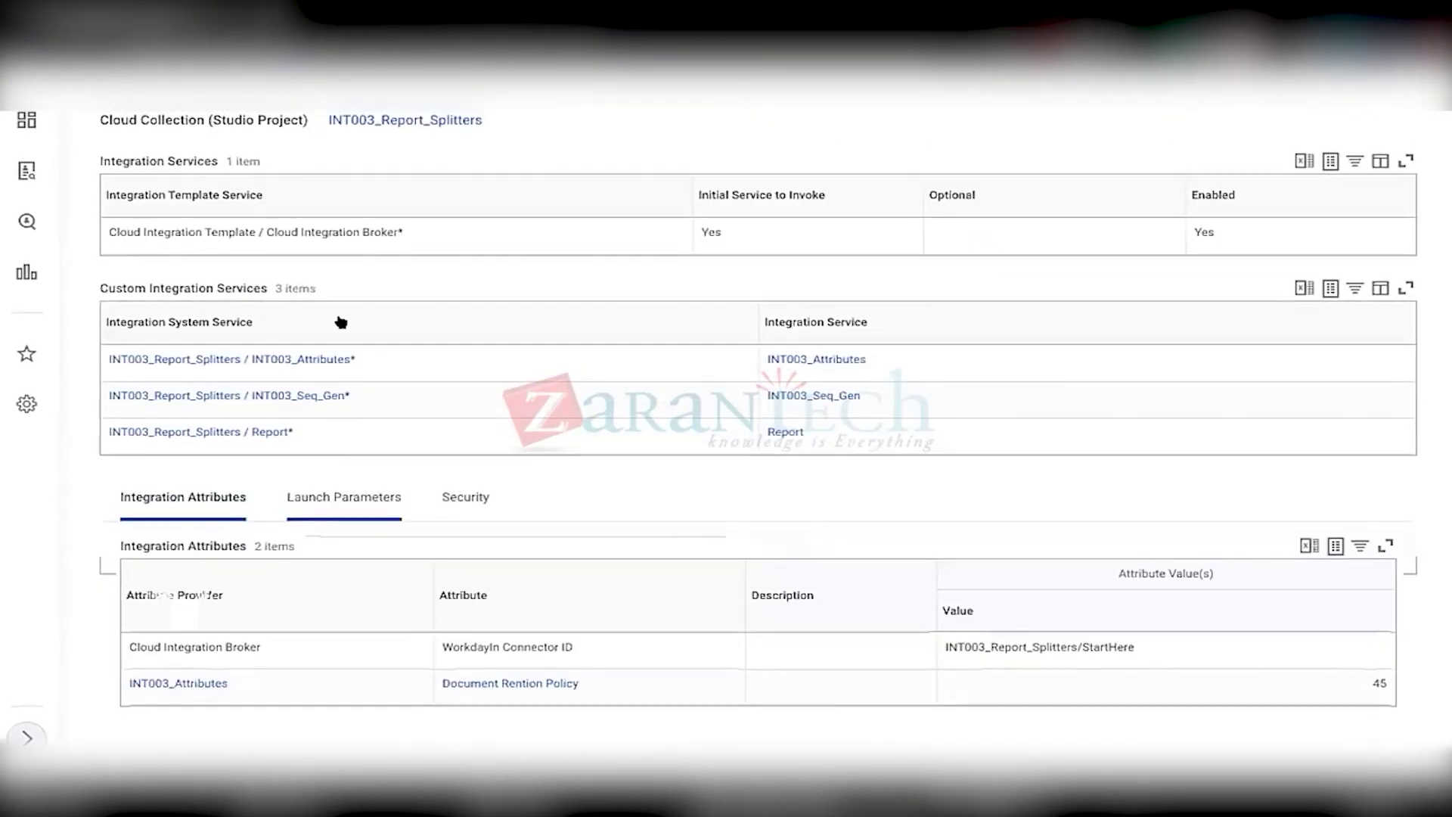
pyautogui.moveTo(783, 426)
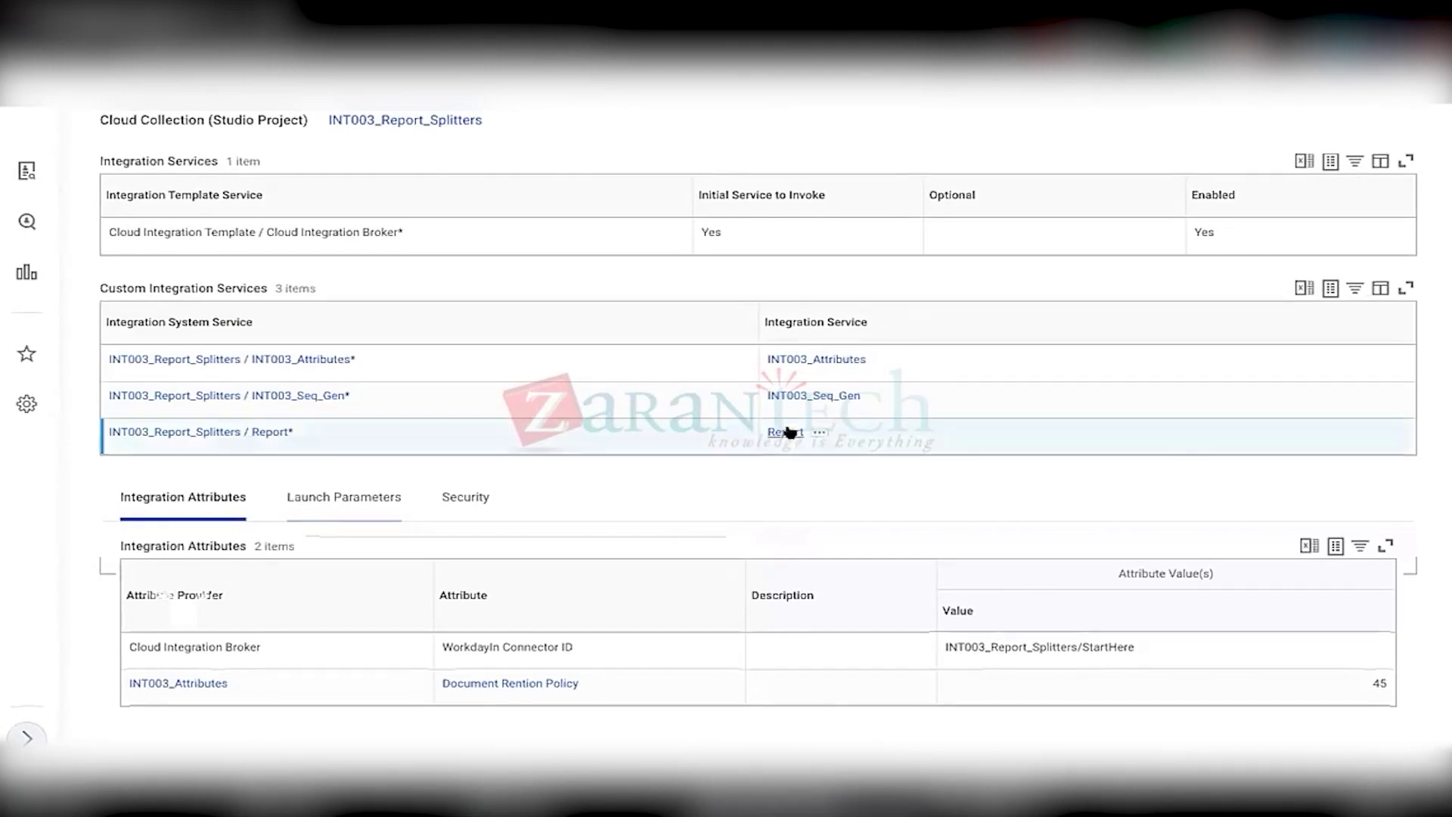
pyautogui.click(786, 432)
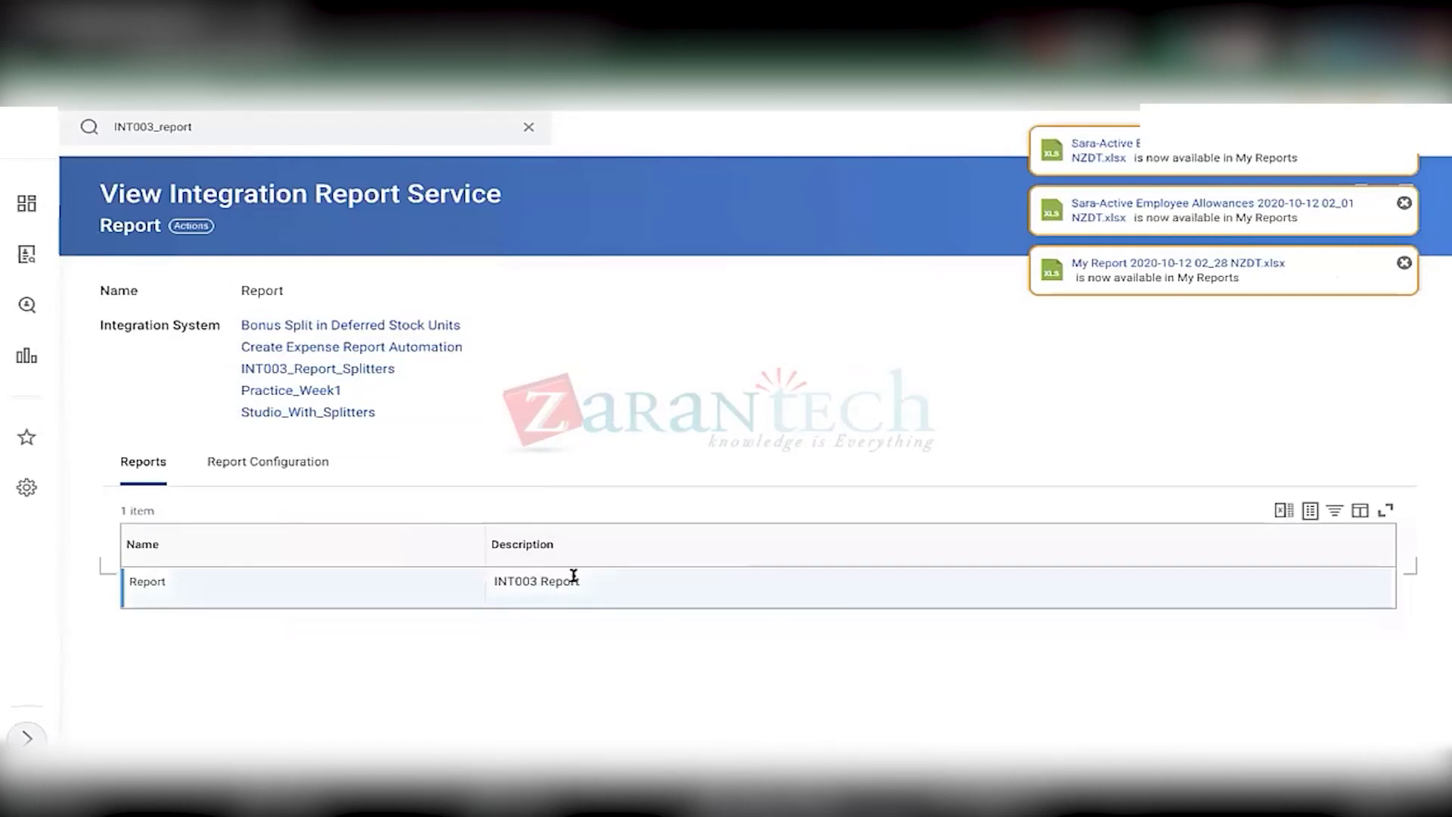
# - Copy the report description 'INT003 Report' into the Workday search box
pyautogui.moveTo(589, 582); pyautogui.dragTo(486, 579)
pyautogui.hotkey('ctrl', 'c')
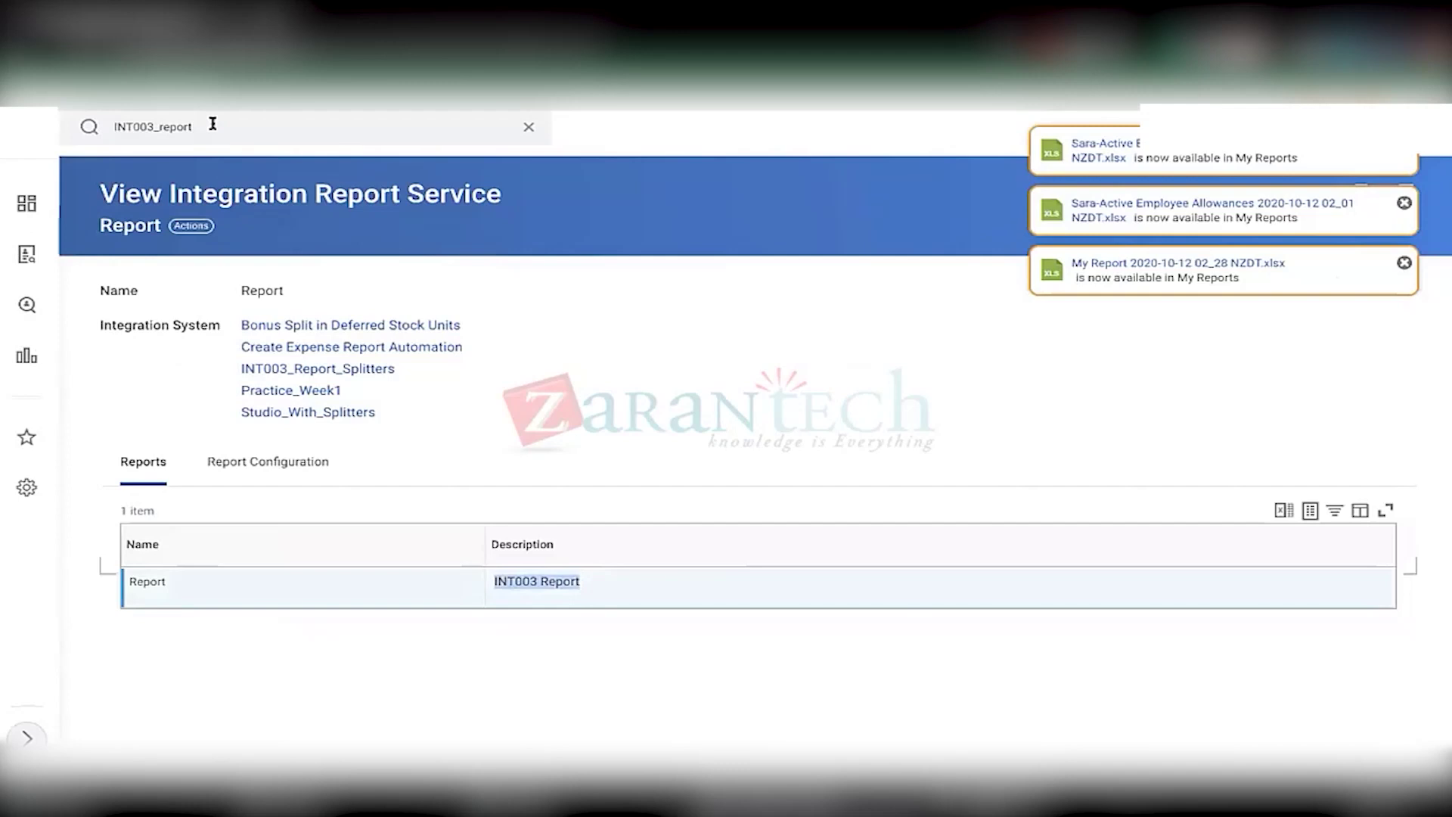
pyautogui.moveTo(210, 123); pyautogui.dragTo(90, 127)
pyautogui.hotkey('ctrl', 'v')
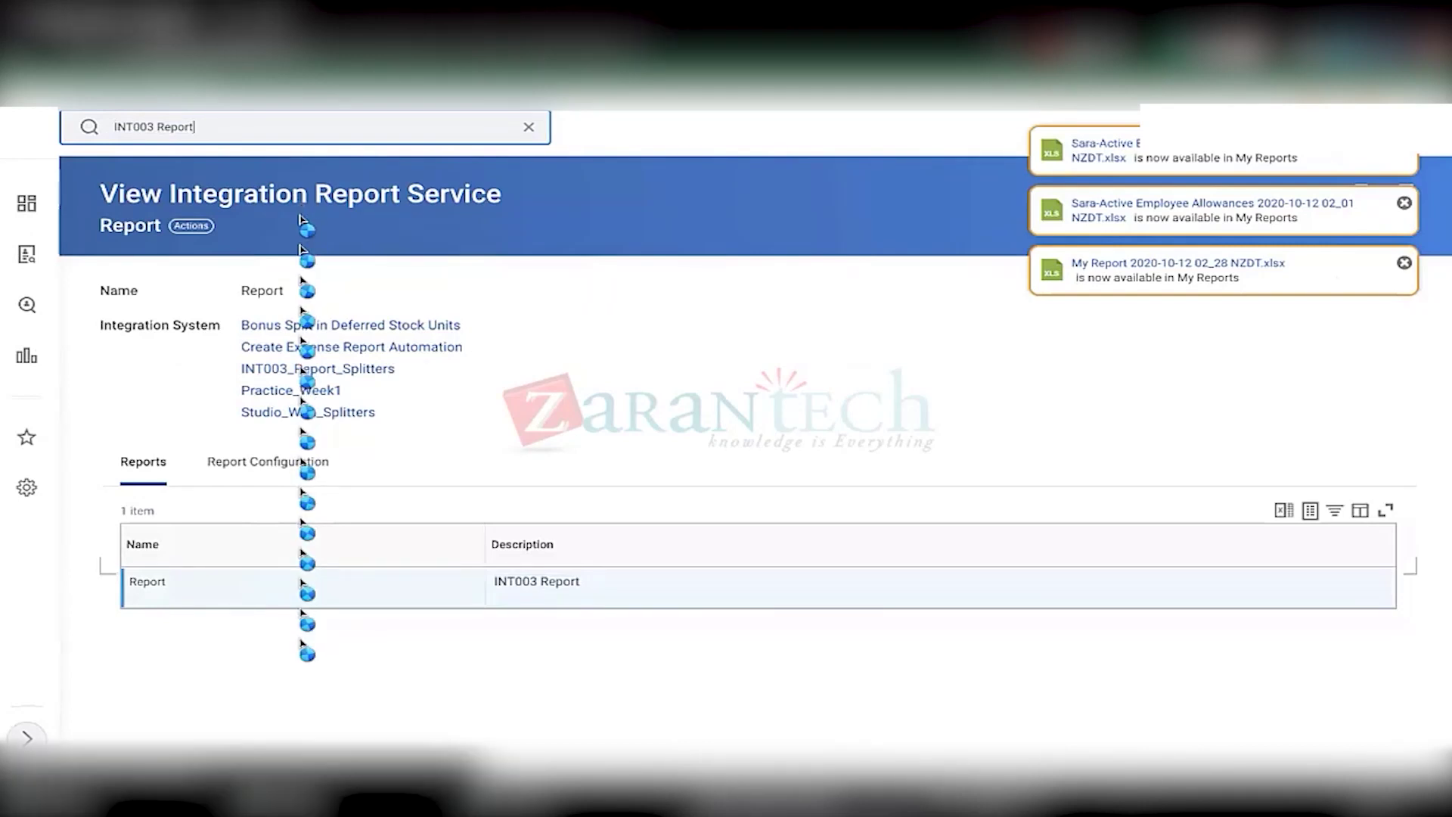
# - Search for INT003 Report and narrow the results to Reporting
pyautogui.press('Return')
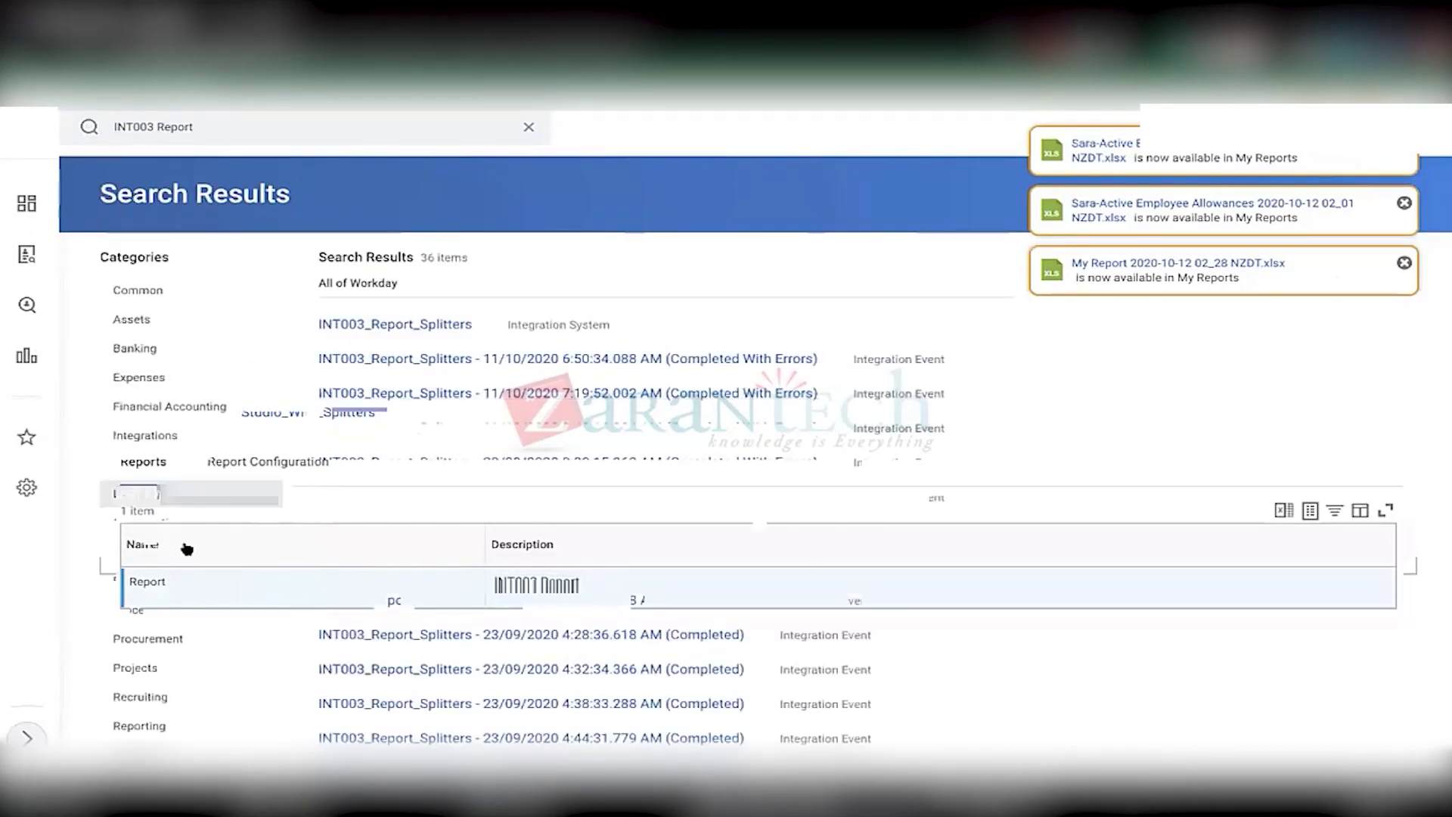
pyautogui.scroll(-1, 179, 627)
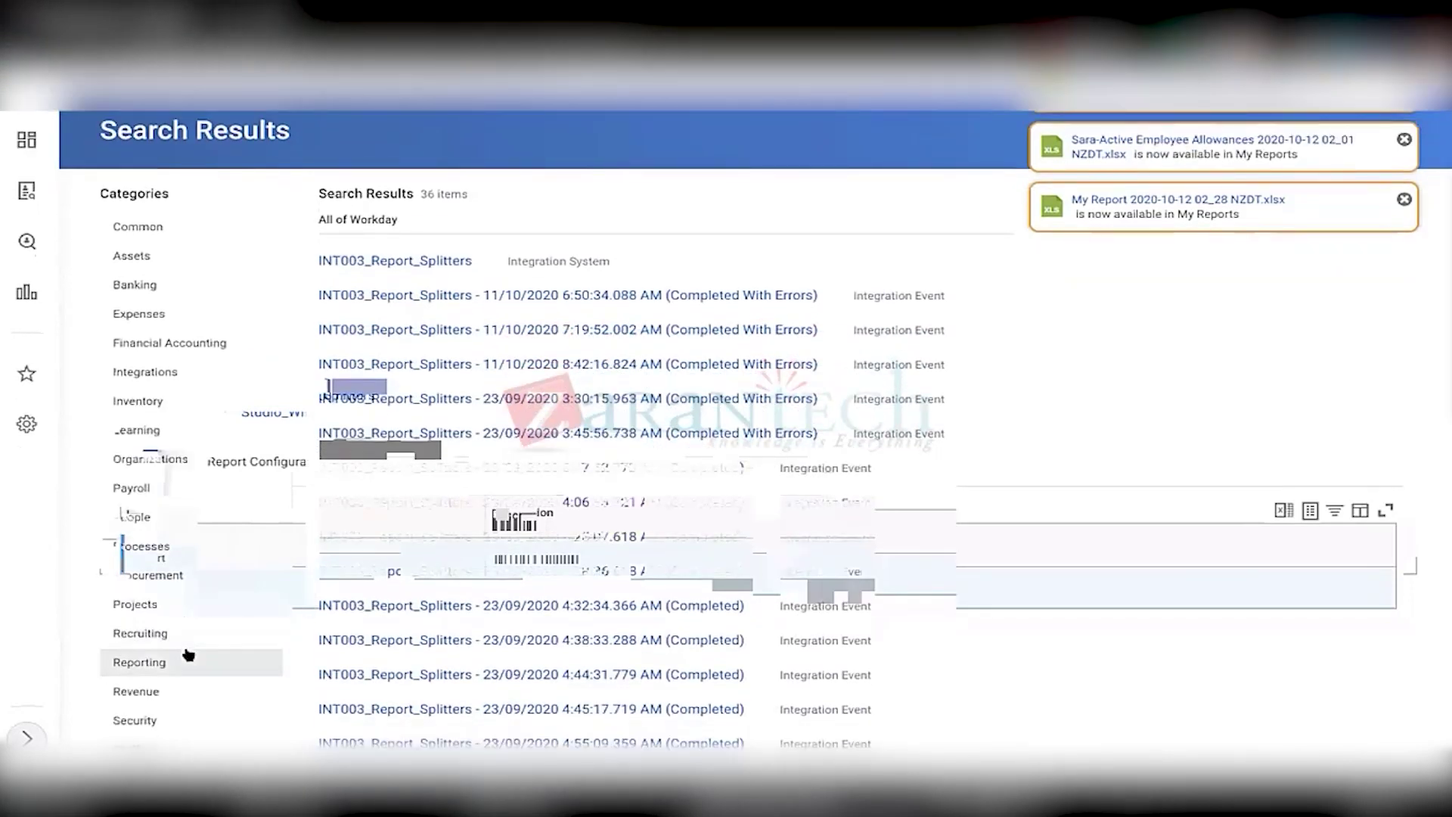
pyautogui.click(139, 662)
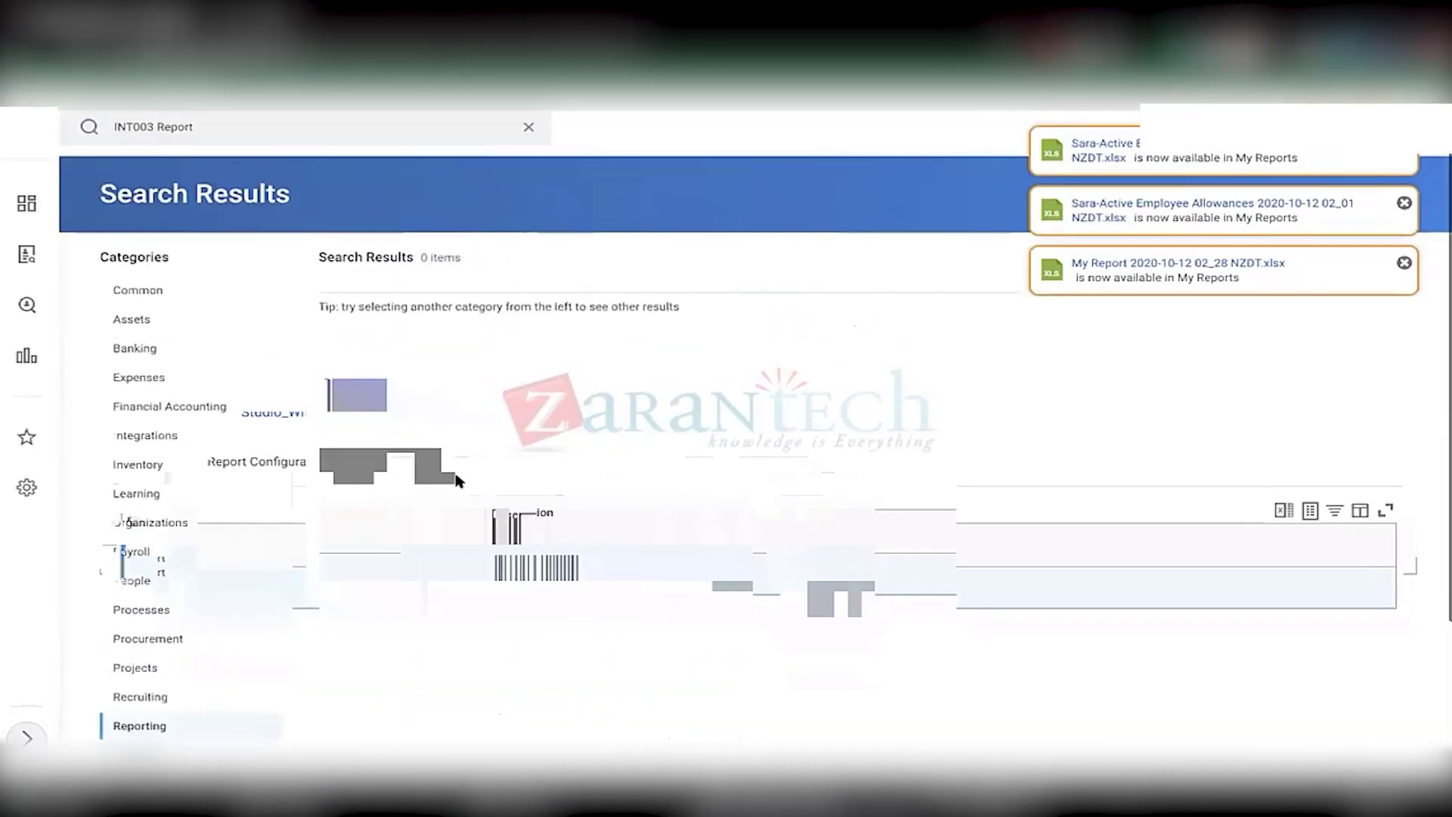
# - Run the 'view custom report' task and select INT003 Report as the custom report
pyautogui.click(316, 125)
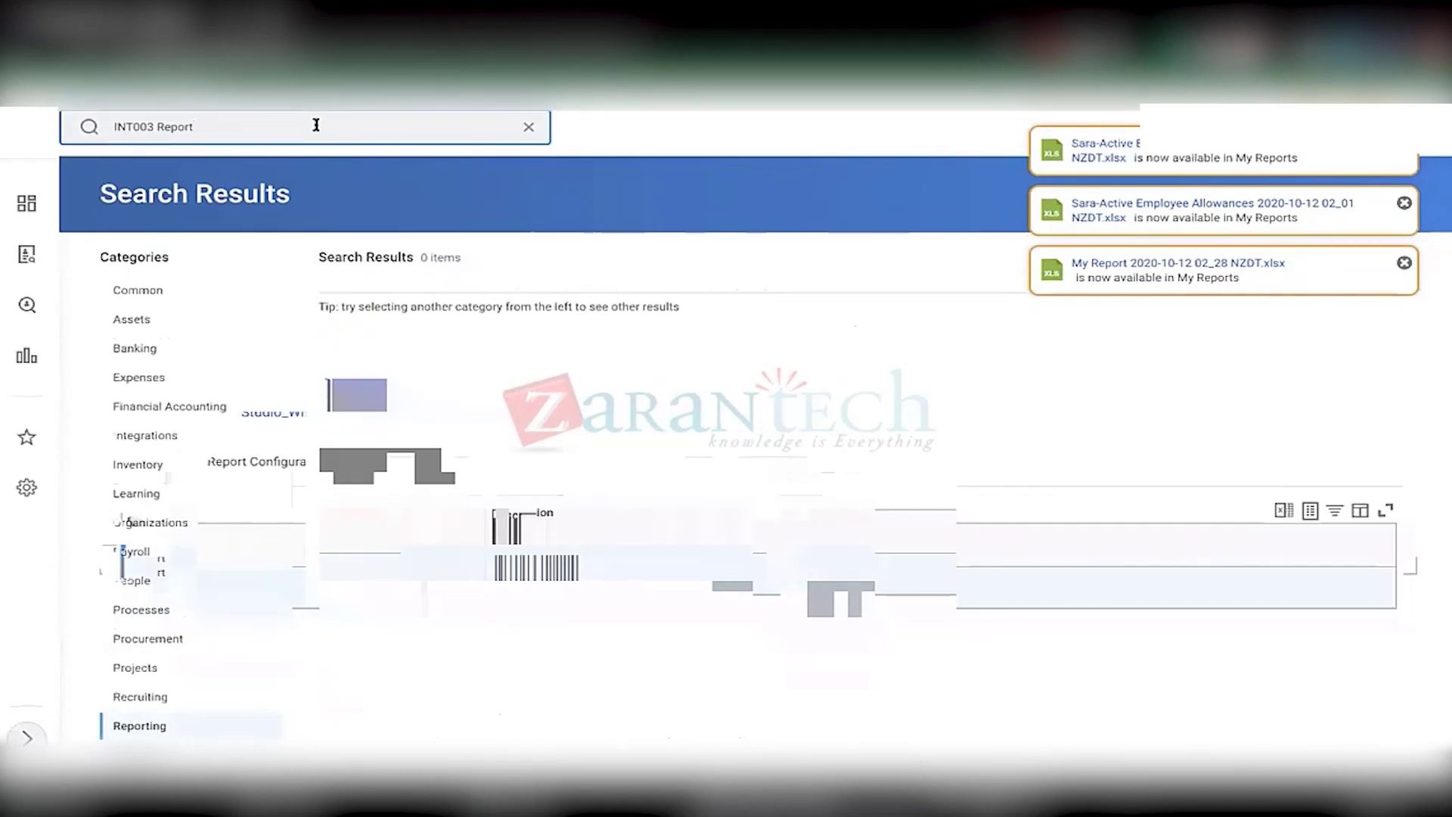
pyautogui.hotkey('ctrl', 'a')
pyautogui.hotkey('ctrl', 'c')
pyautogui.write('view custom')
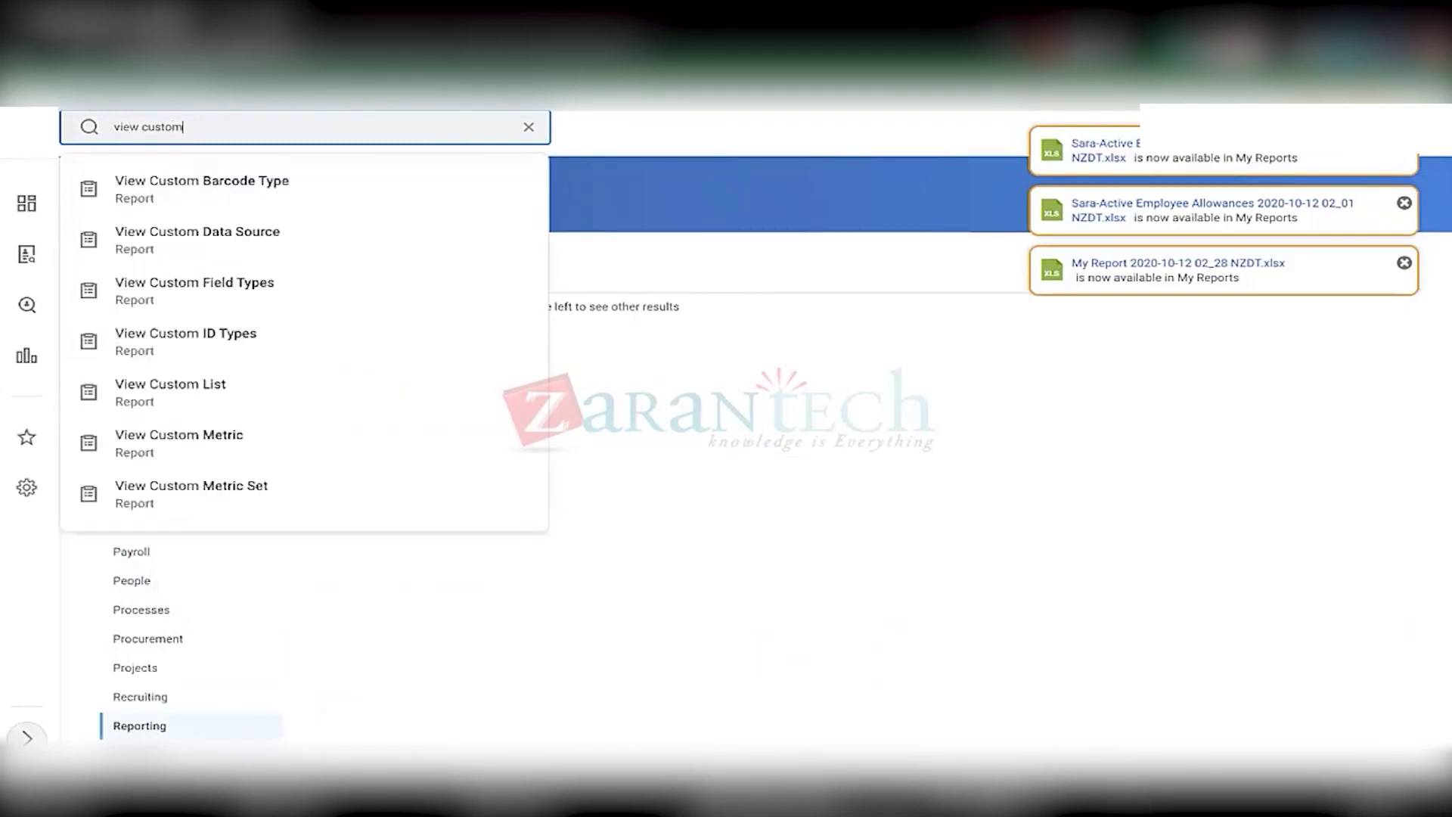
pyautogui.write(' re')
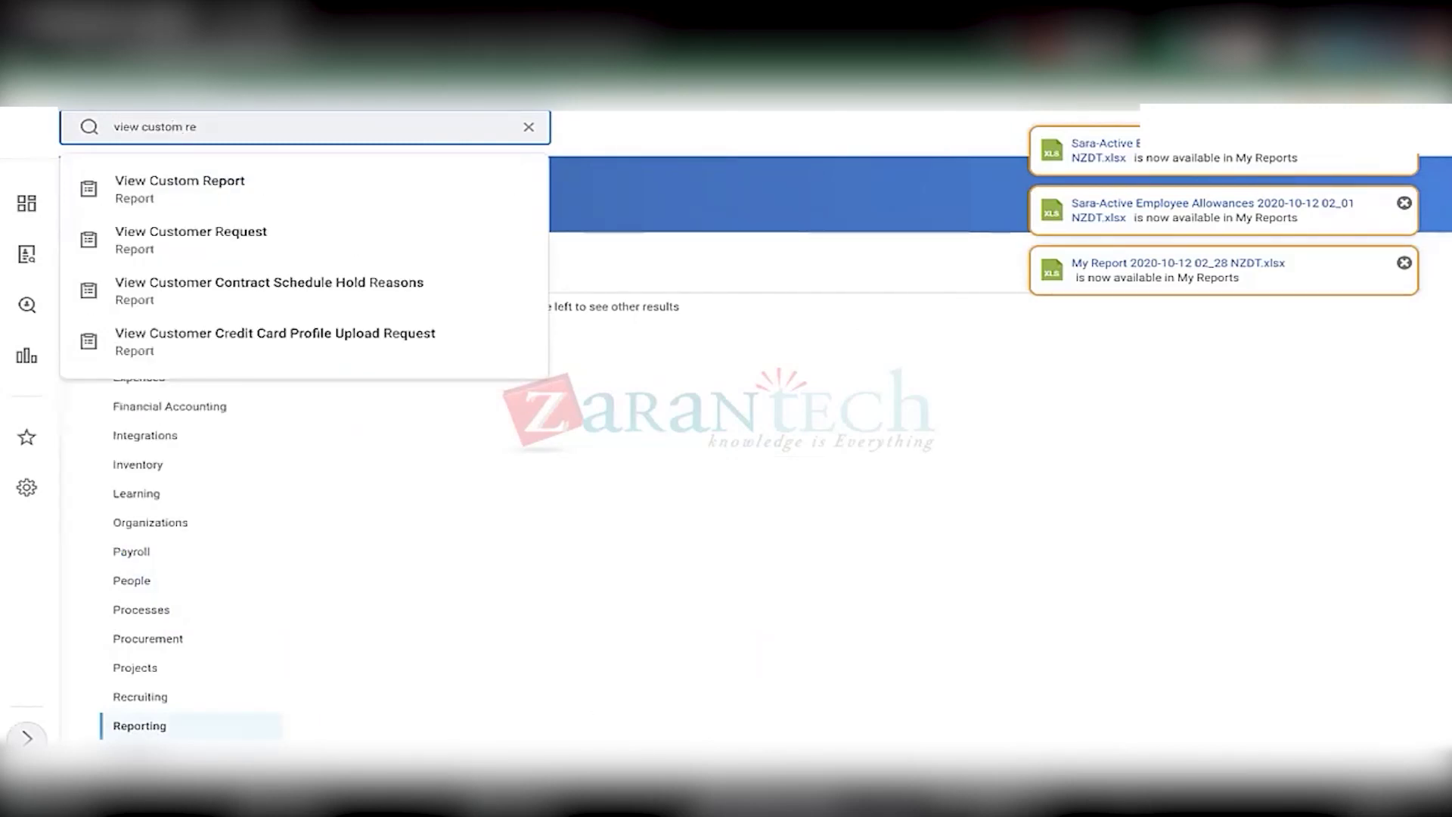
pyautogui.press('Return')
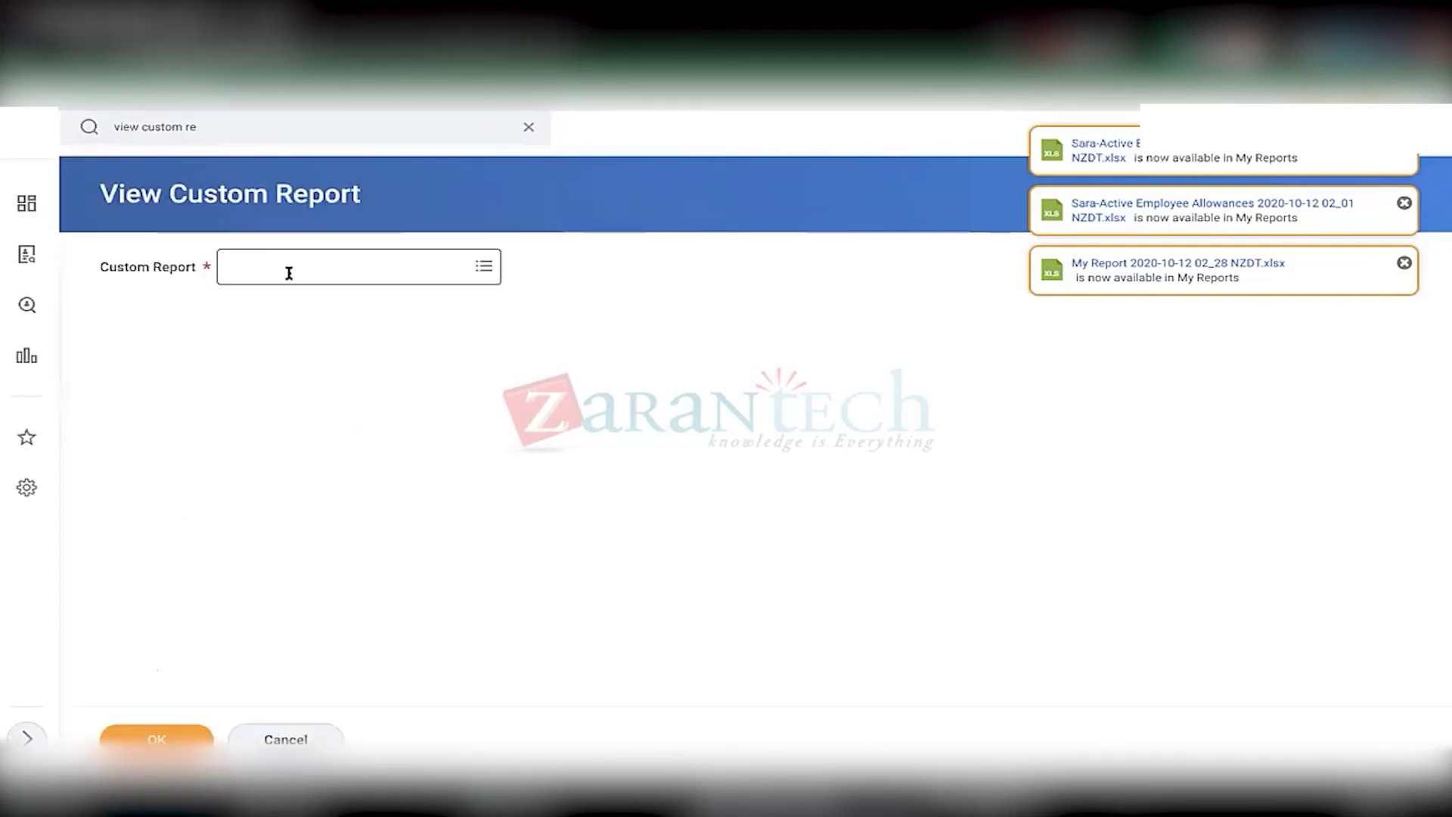
pyautogui.click(288, 272)
pyautogui.hotkey('ctrl', 'v')
pyautogui.press('Return')
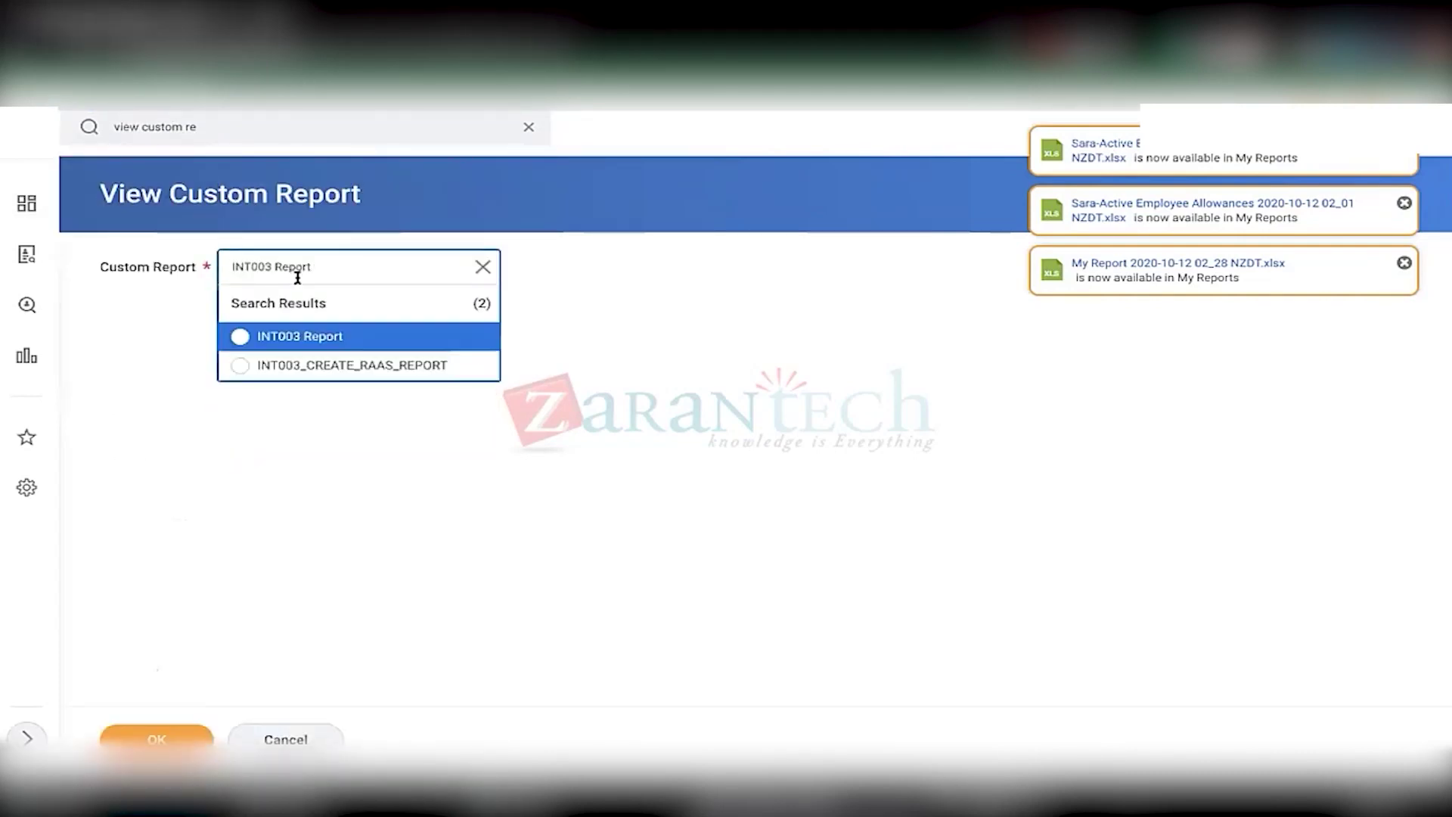
pyautogui.click(317, 333)
pyautogui.click(161, 738)
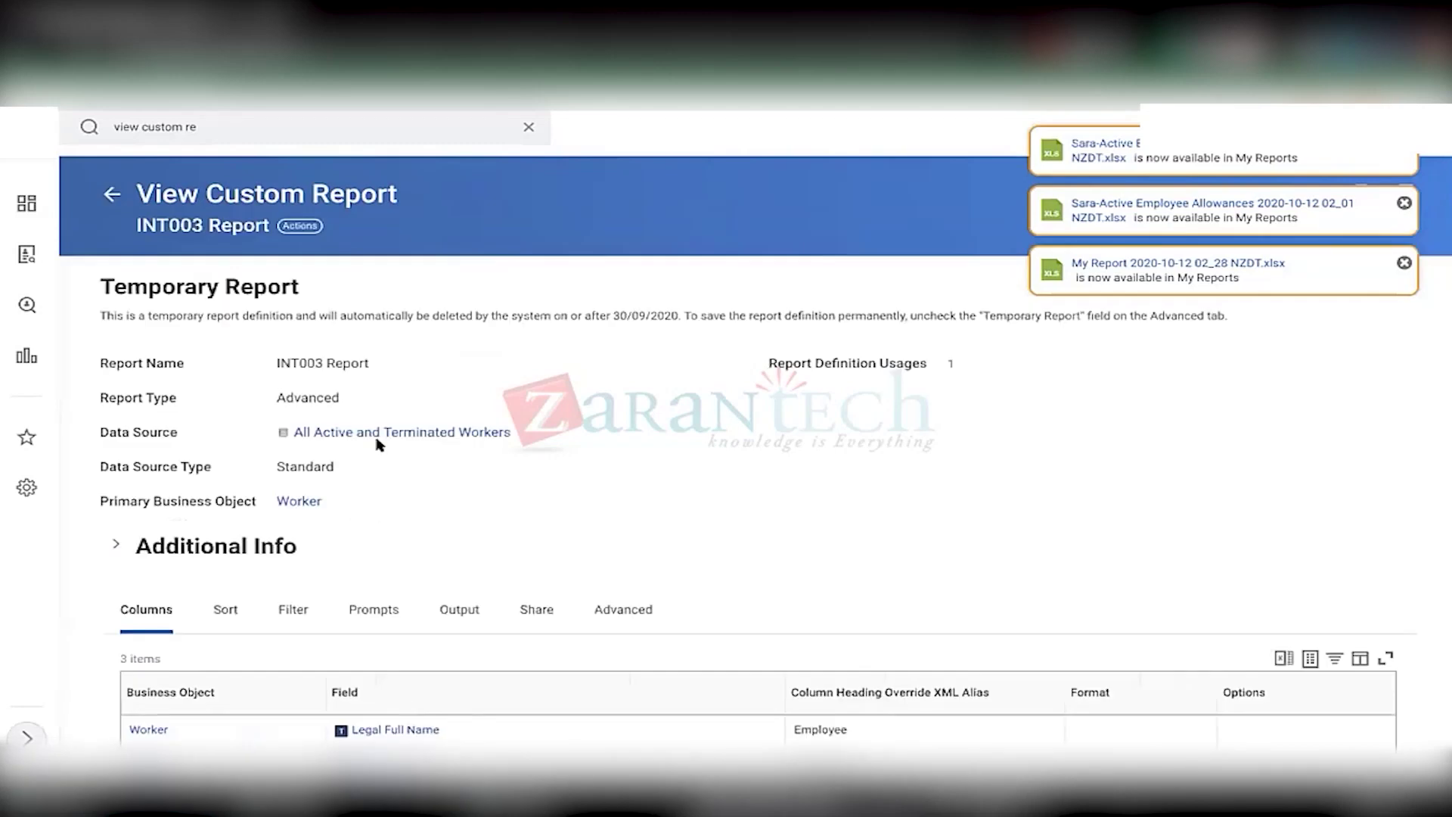
# - Review INT003 Report's sharing settings, which show the definition is not shared
pyautogui.click(532, 613)
pyautogui.scroll(-2, 531, 613)
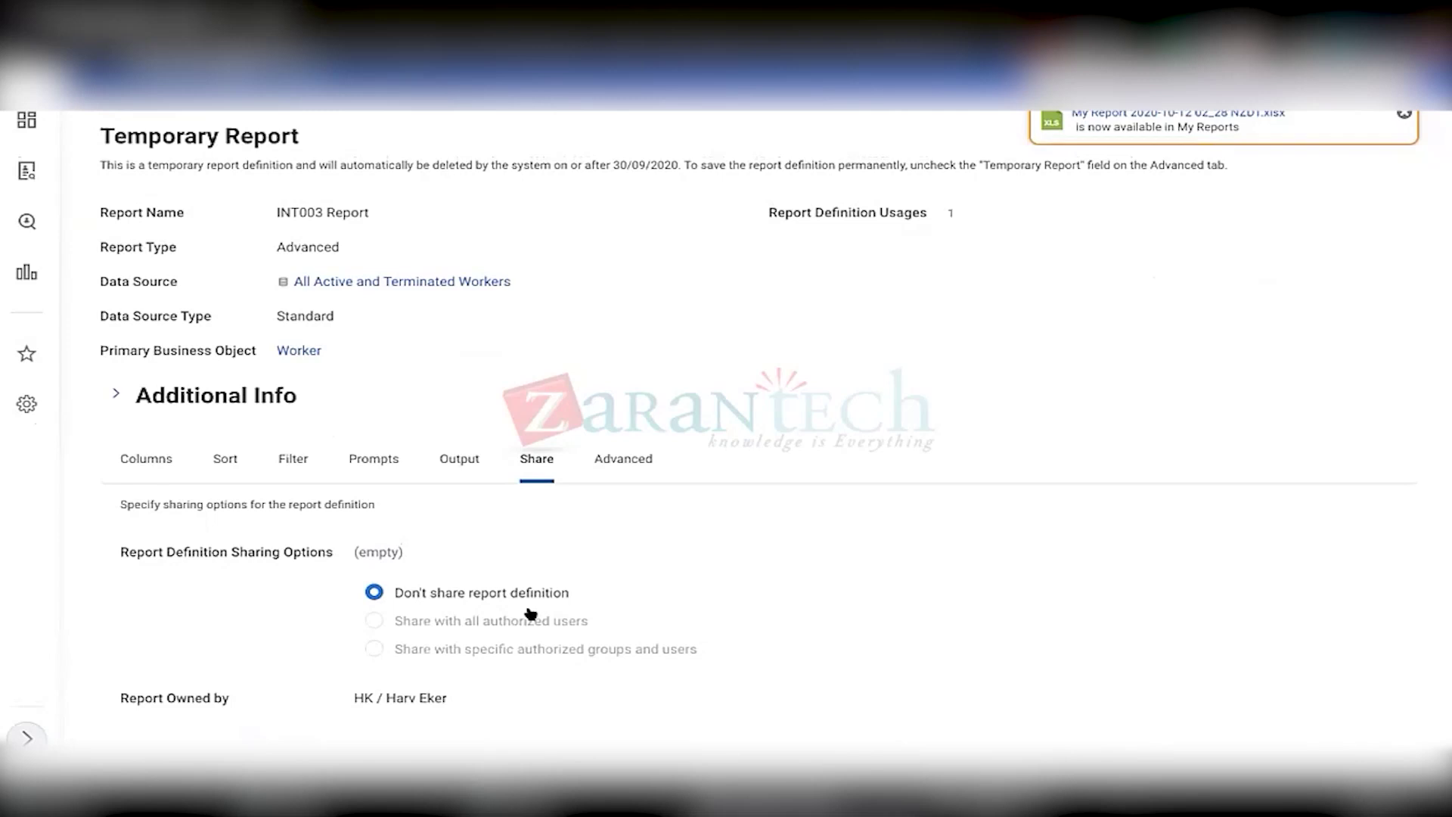
pyautogui.scroll(2, 363, 401)
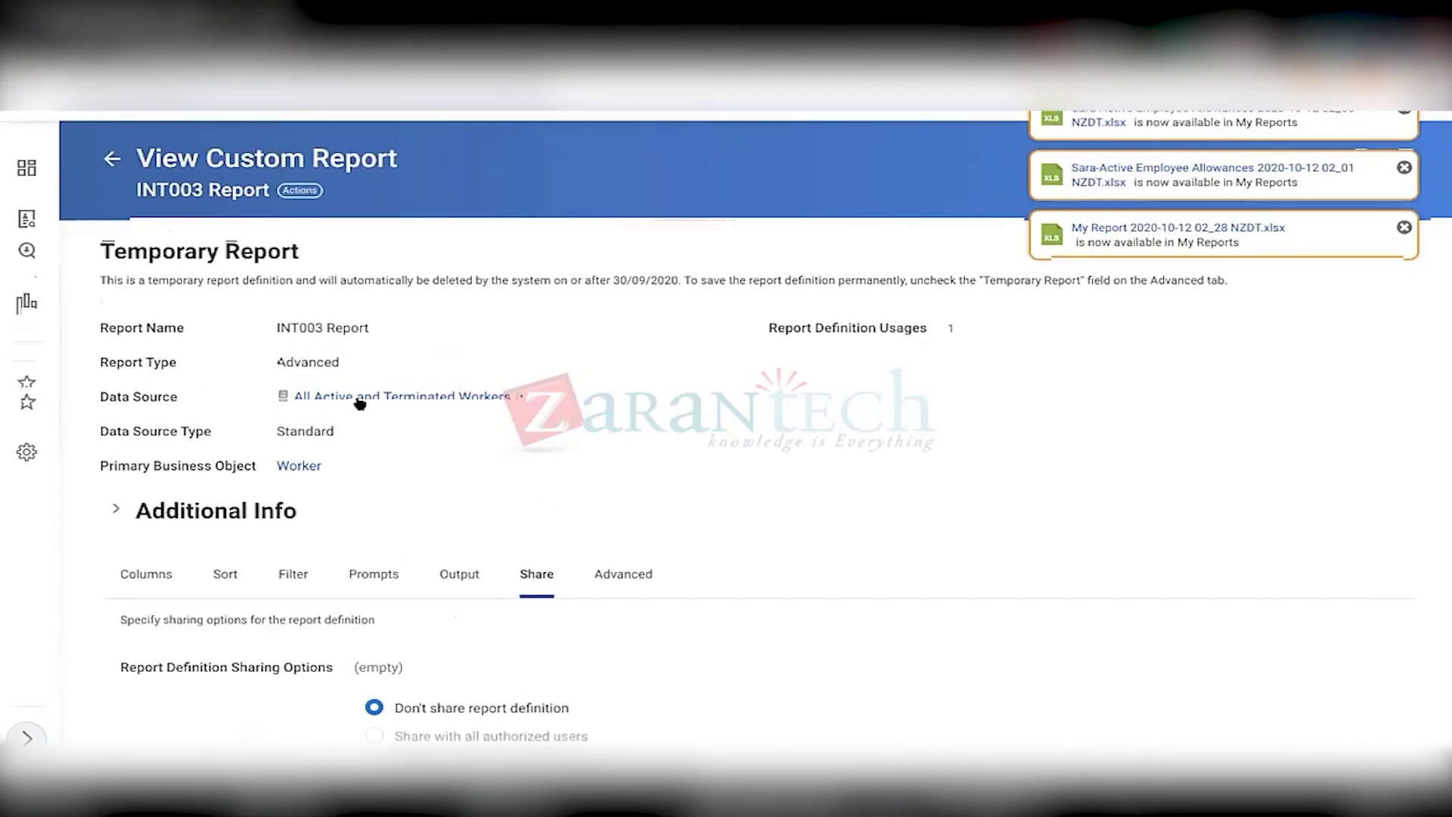
# - Choose Custom Report > Edit for INT003 Report, then move to the Workday Studio desktop
pyautogui.click(299, 190)
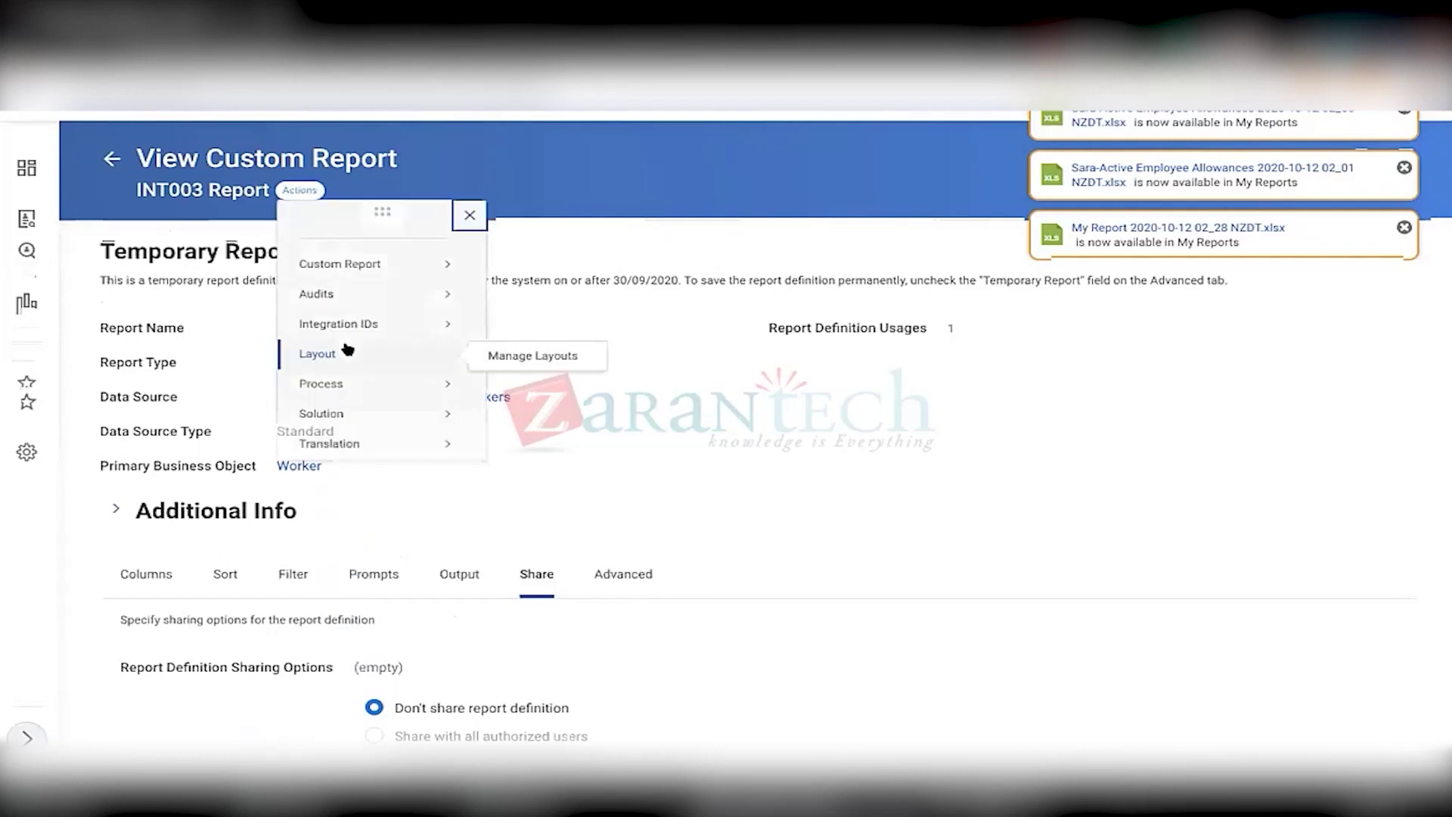
pyautogui.moveTo(350, 264)
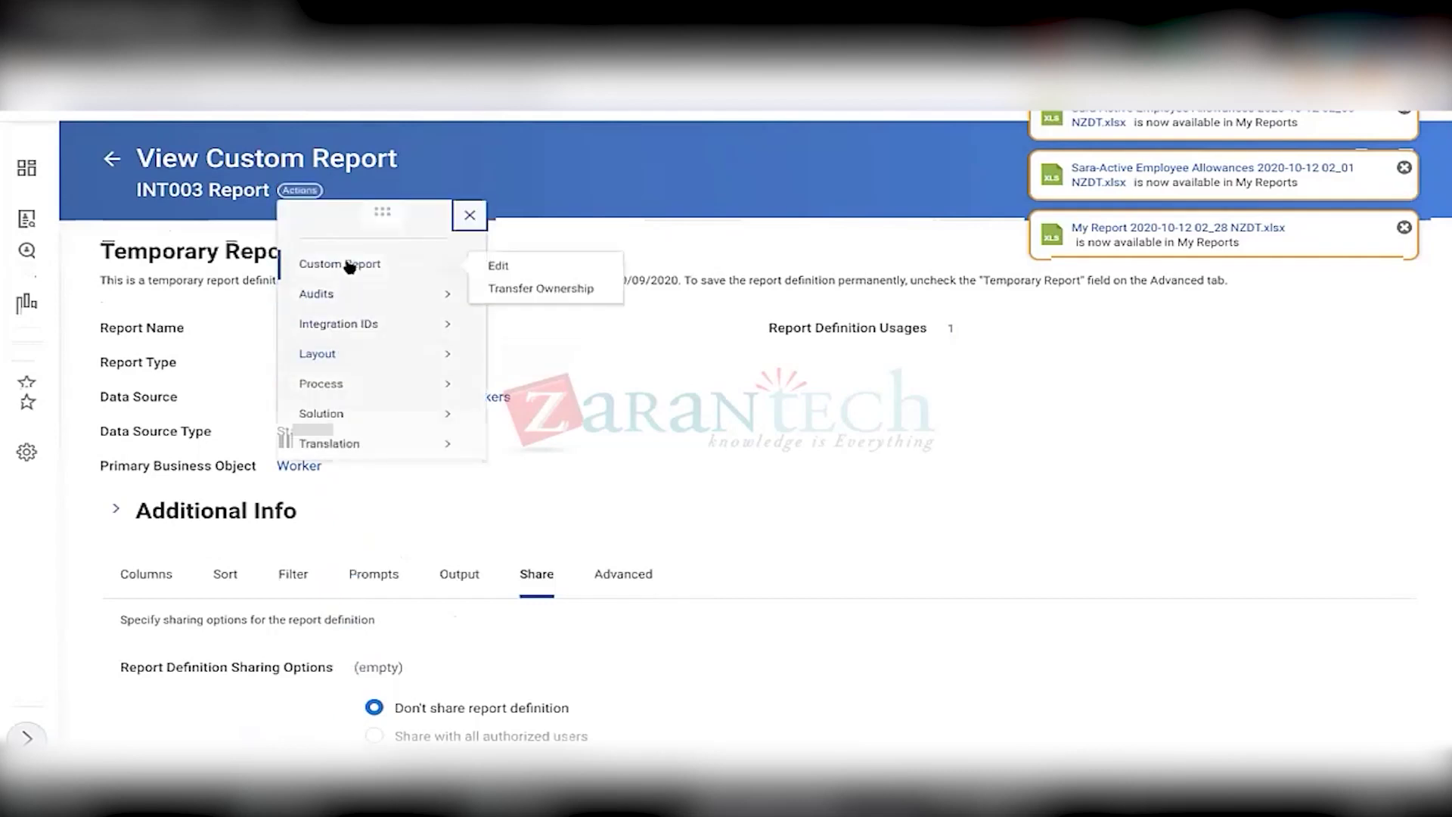
pyautogui.click(497, 266)
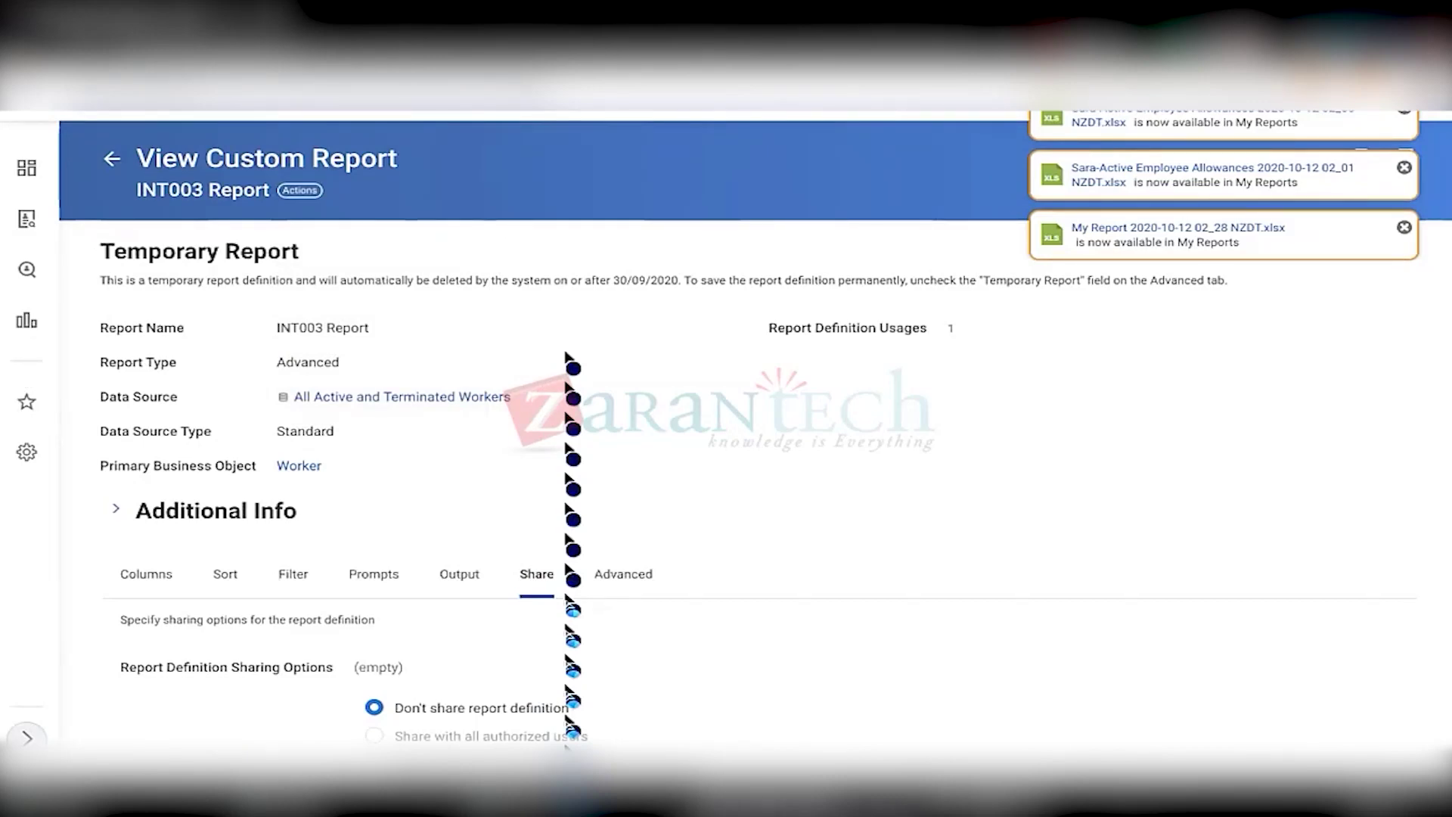
pyautogui.hotkey('ctrl', 'Right')
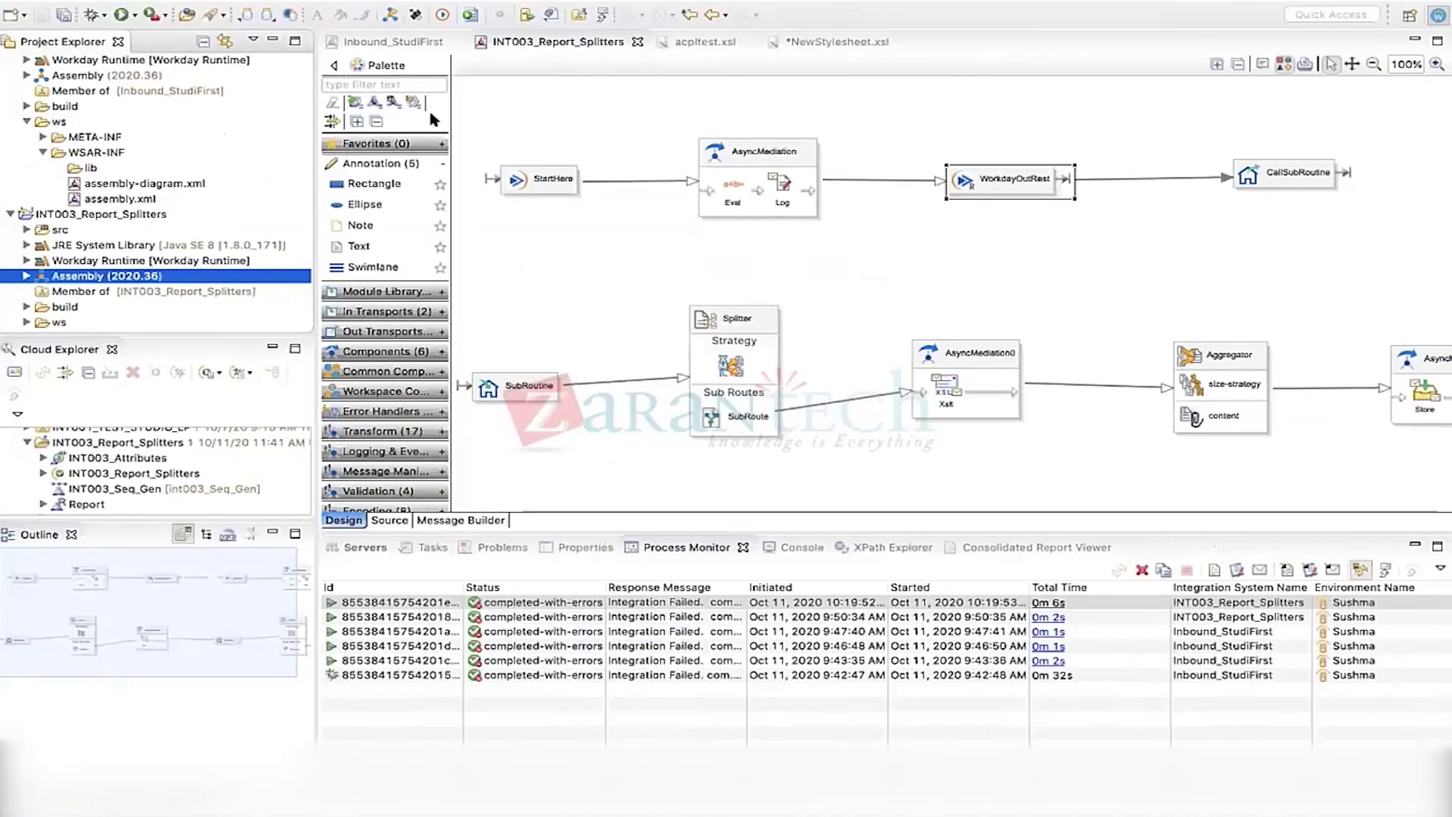
# - Open the Inbound_StudiFirst diagram and read the failed run's log maximized
pyautogui.scroll(2, 264, 151)
pyautogui.scroll(5, 161, 151)
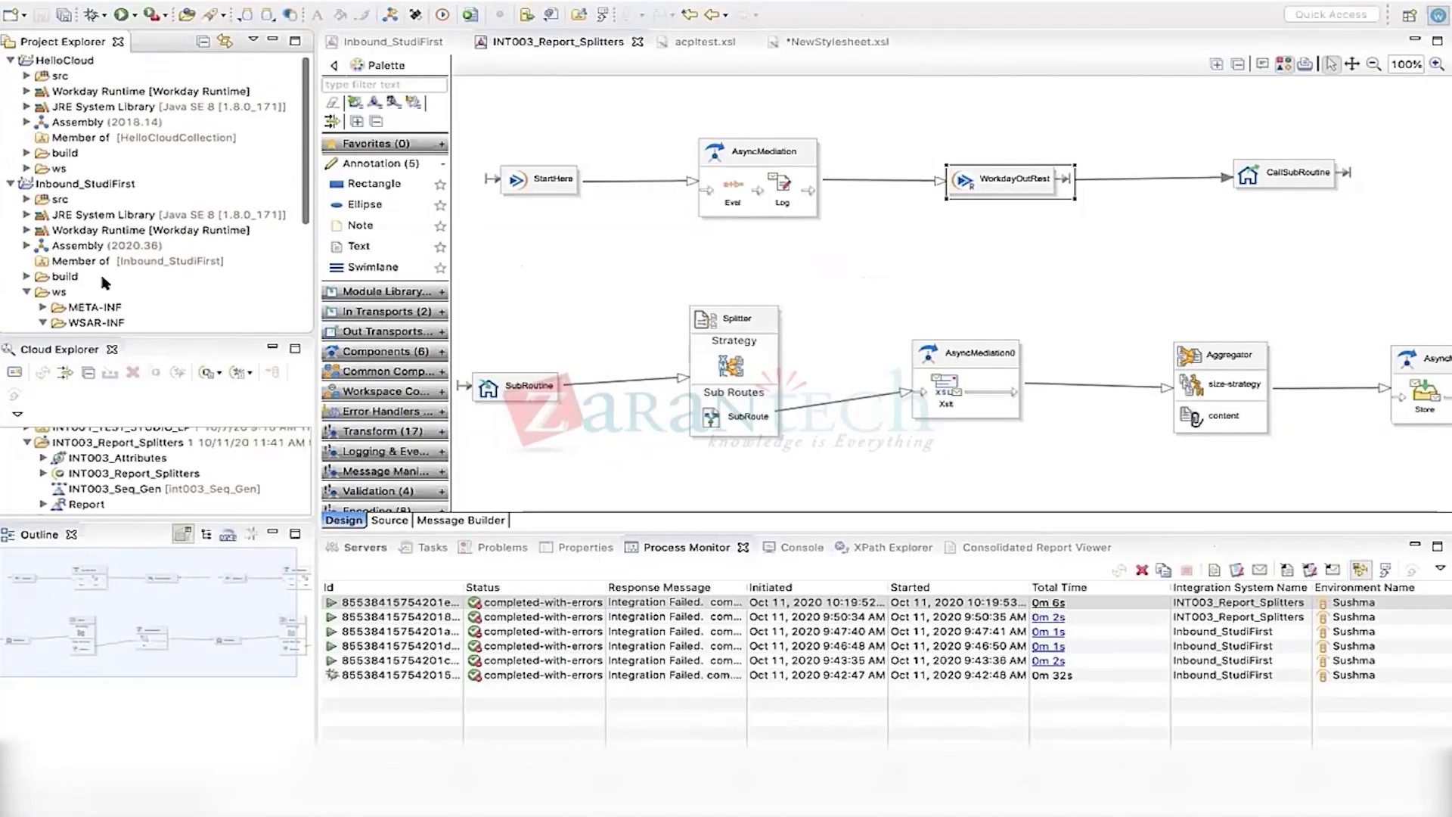
pyautogui.doubleClick(77, 245)
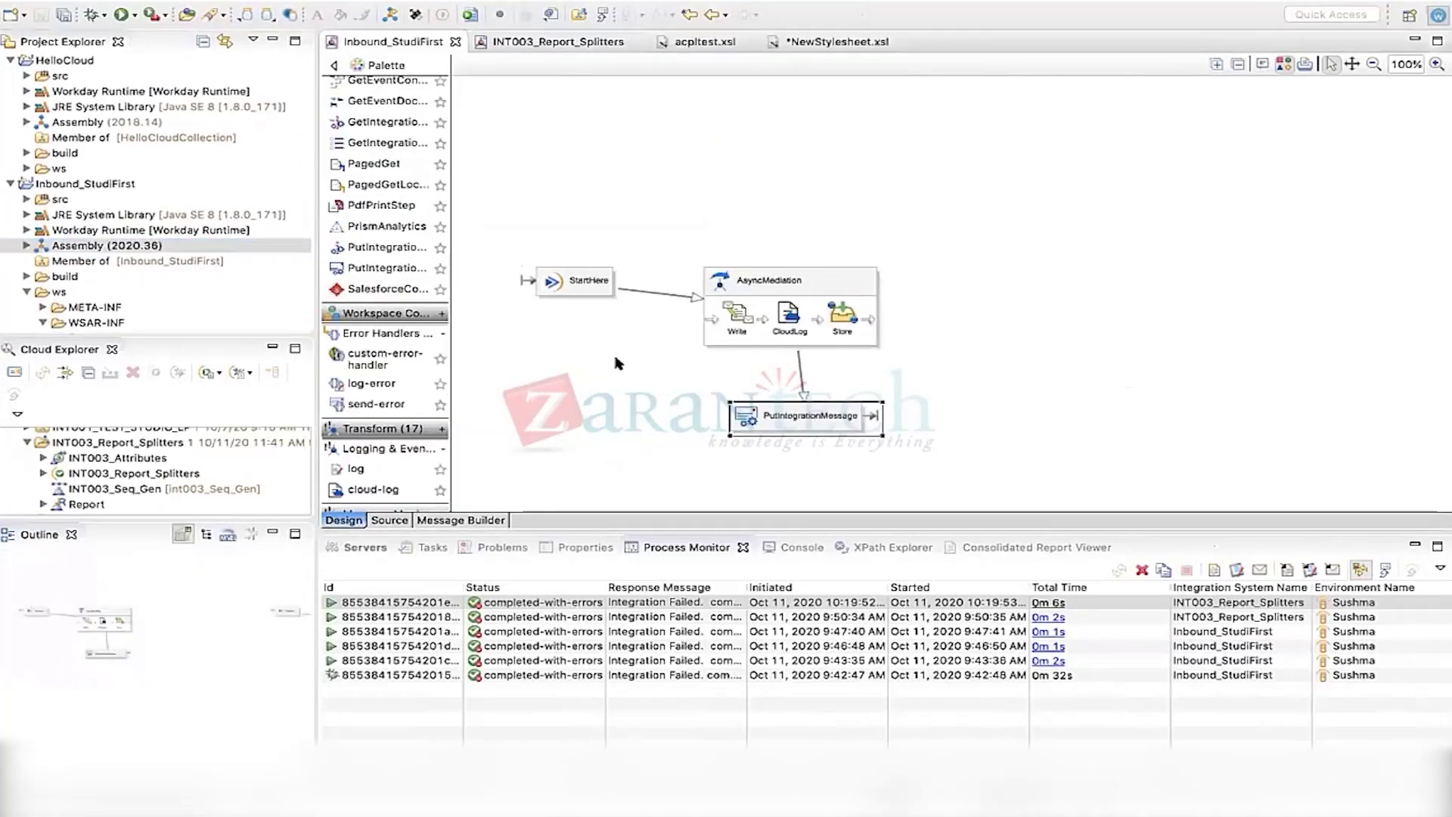
pyautogui.doubleClick(542, 660)
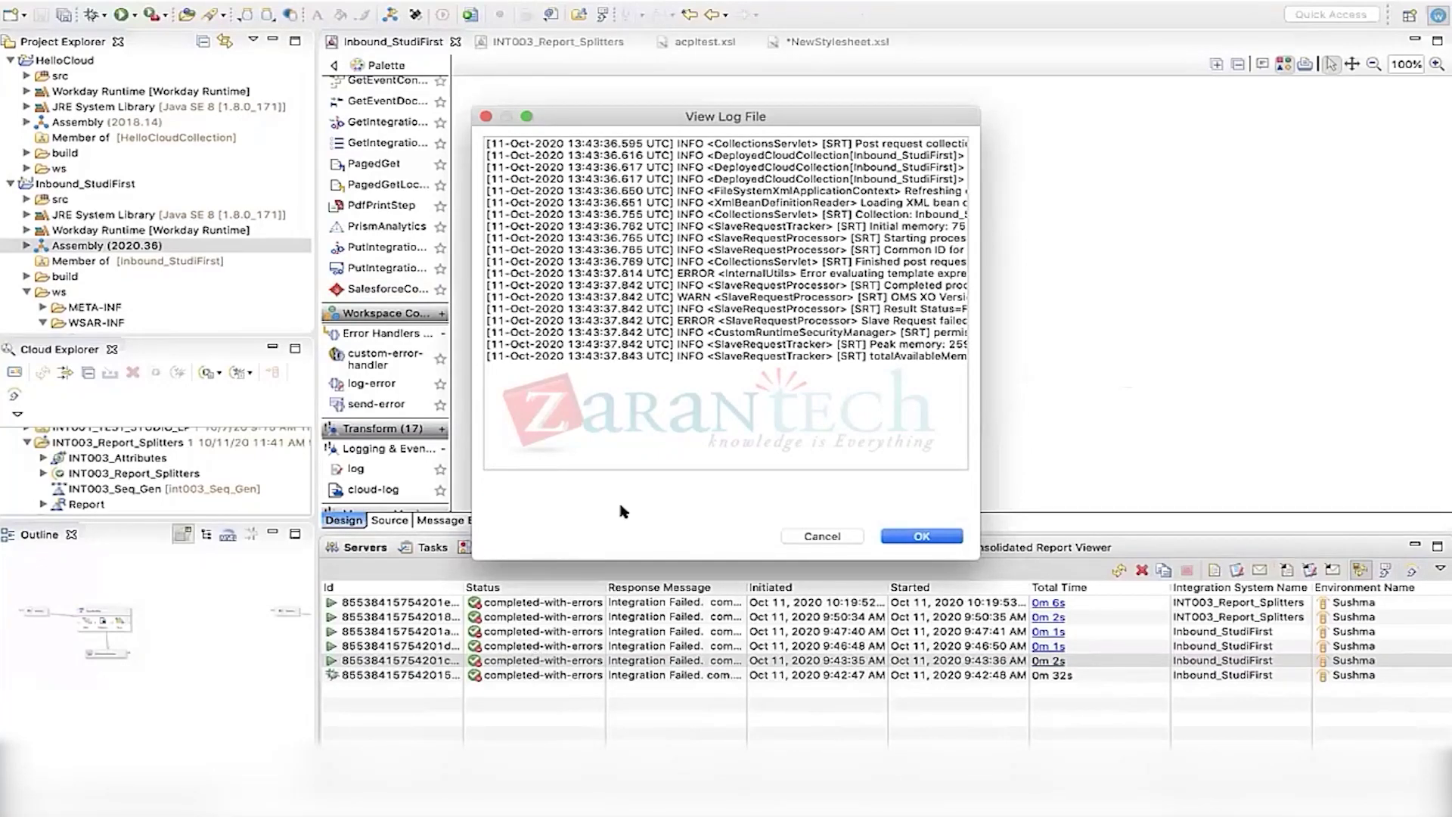
pyautogui.hscroll(2, 750, 316)
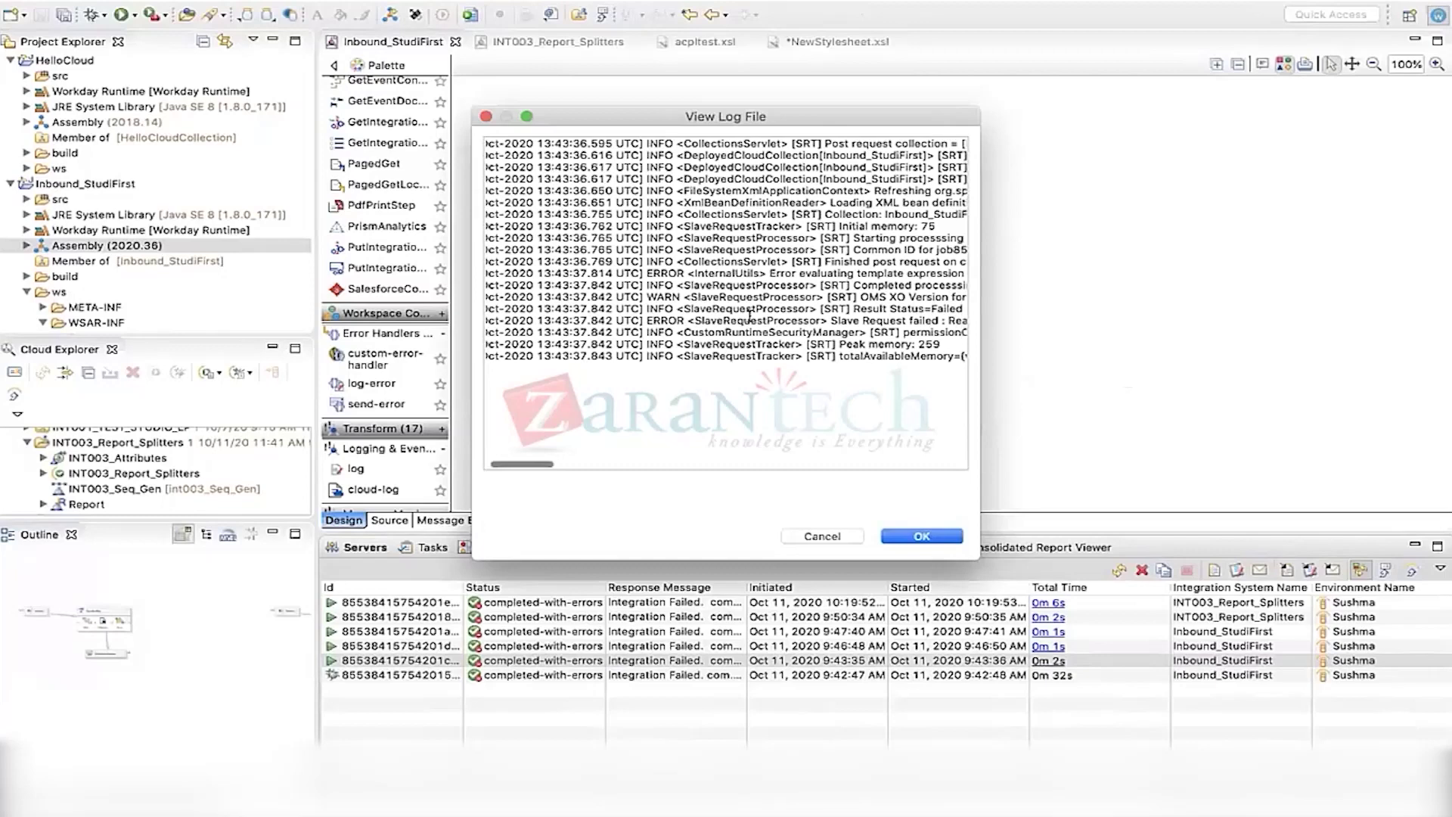
pyautogui.hscroll(5, 750, 317)
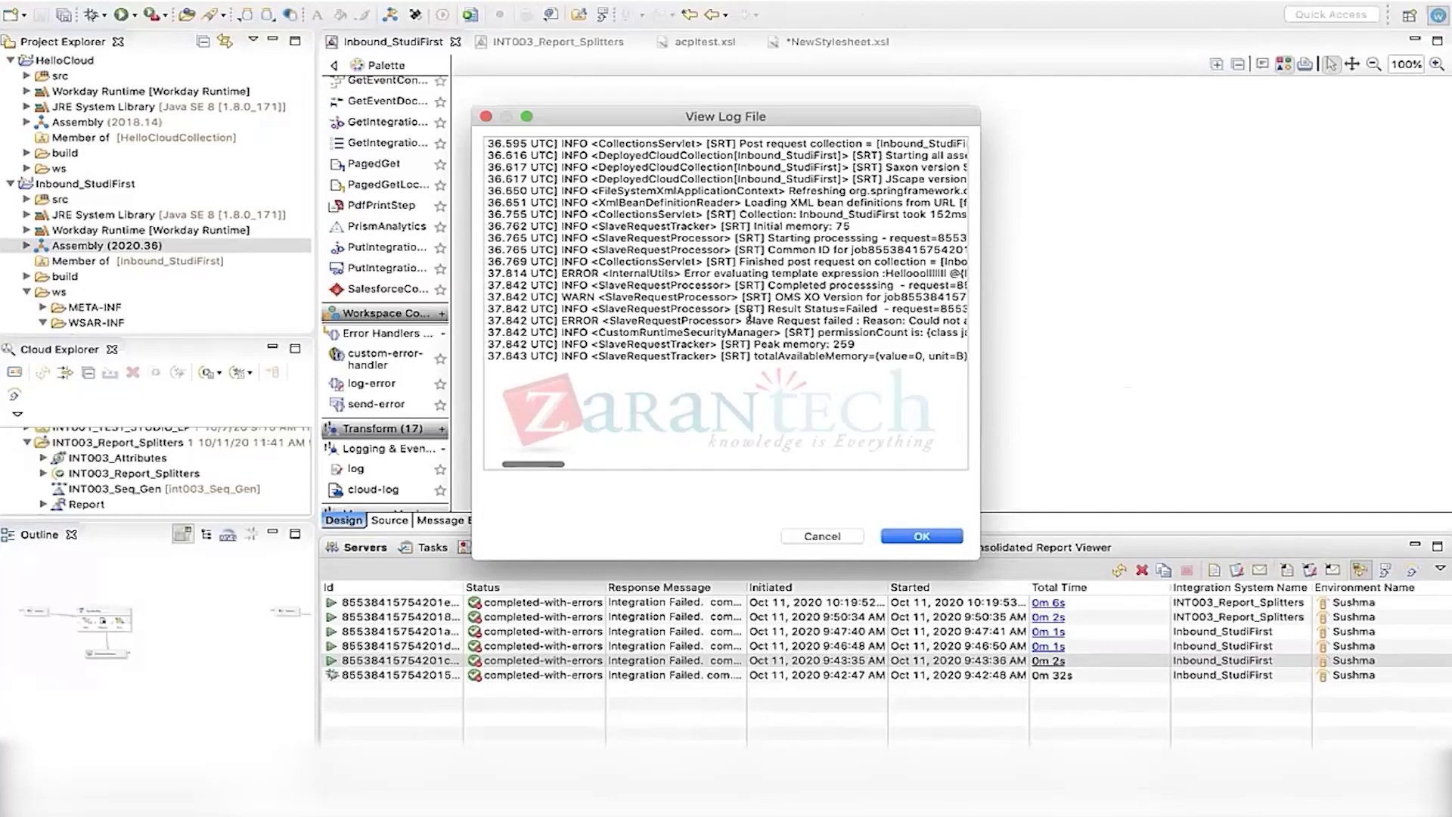
pyautogui.hscroll(6, 750, 316)
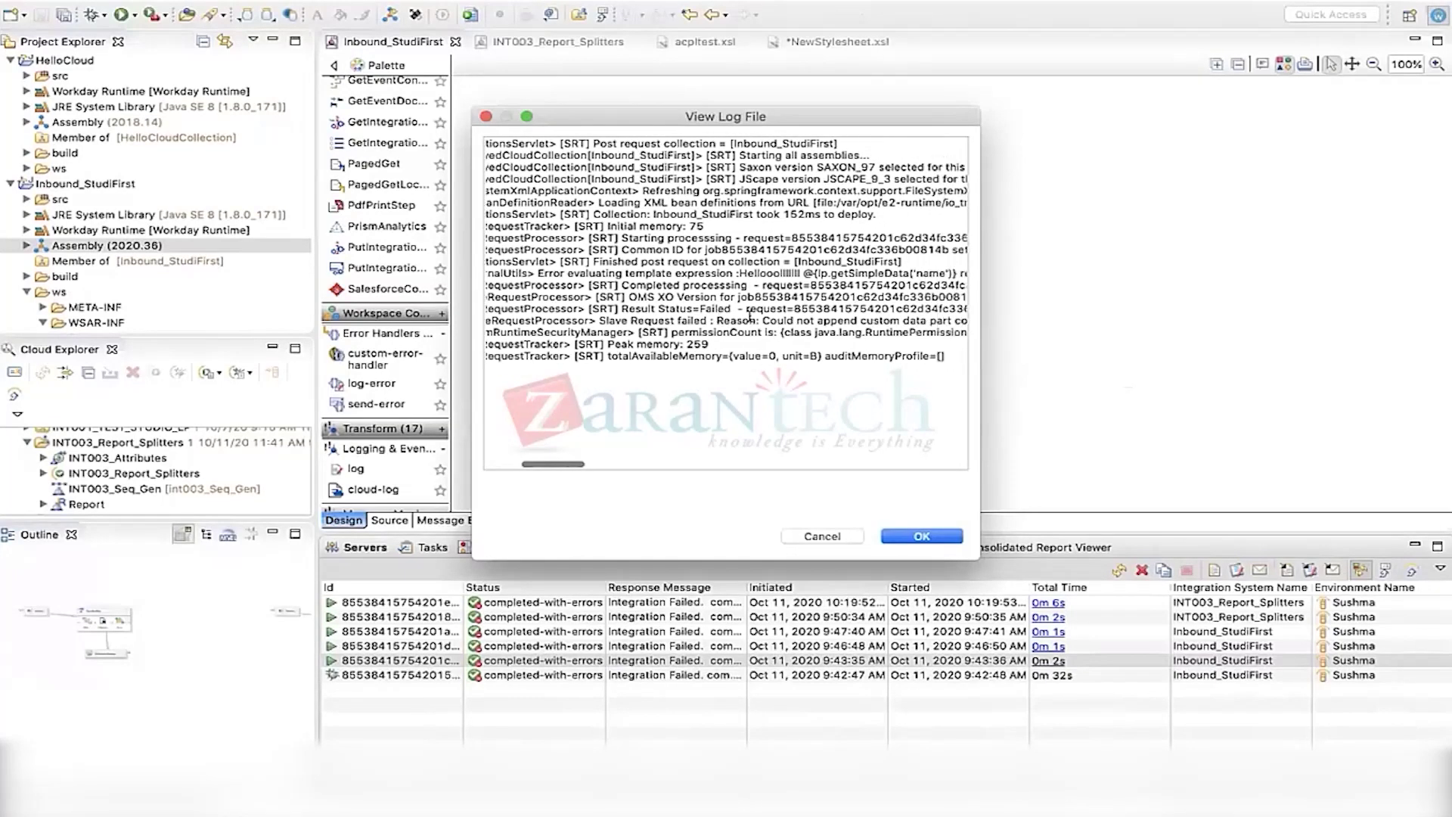
pyautogui.hscroll(6, 749, 316)
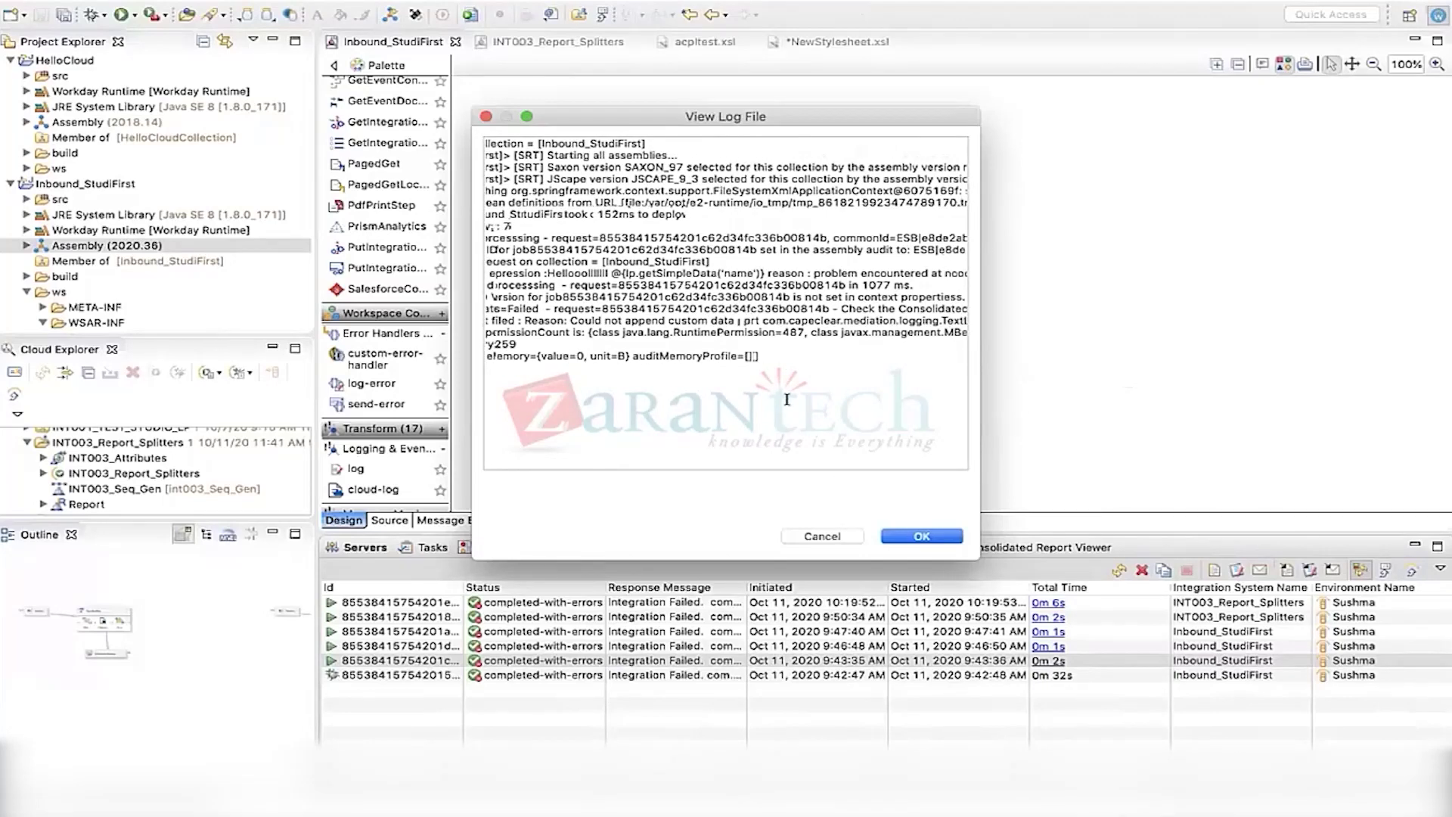
pyautogui.hscroll(-6, 757, 356)
pyautogui.hscroll(-1, 754, 352)
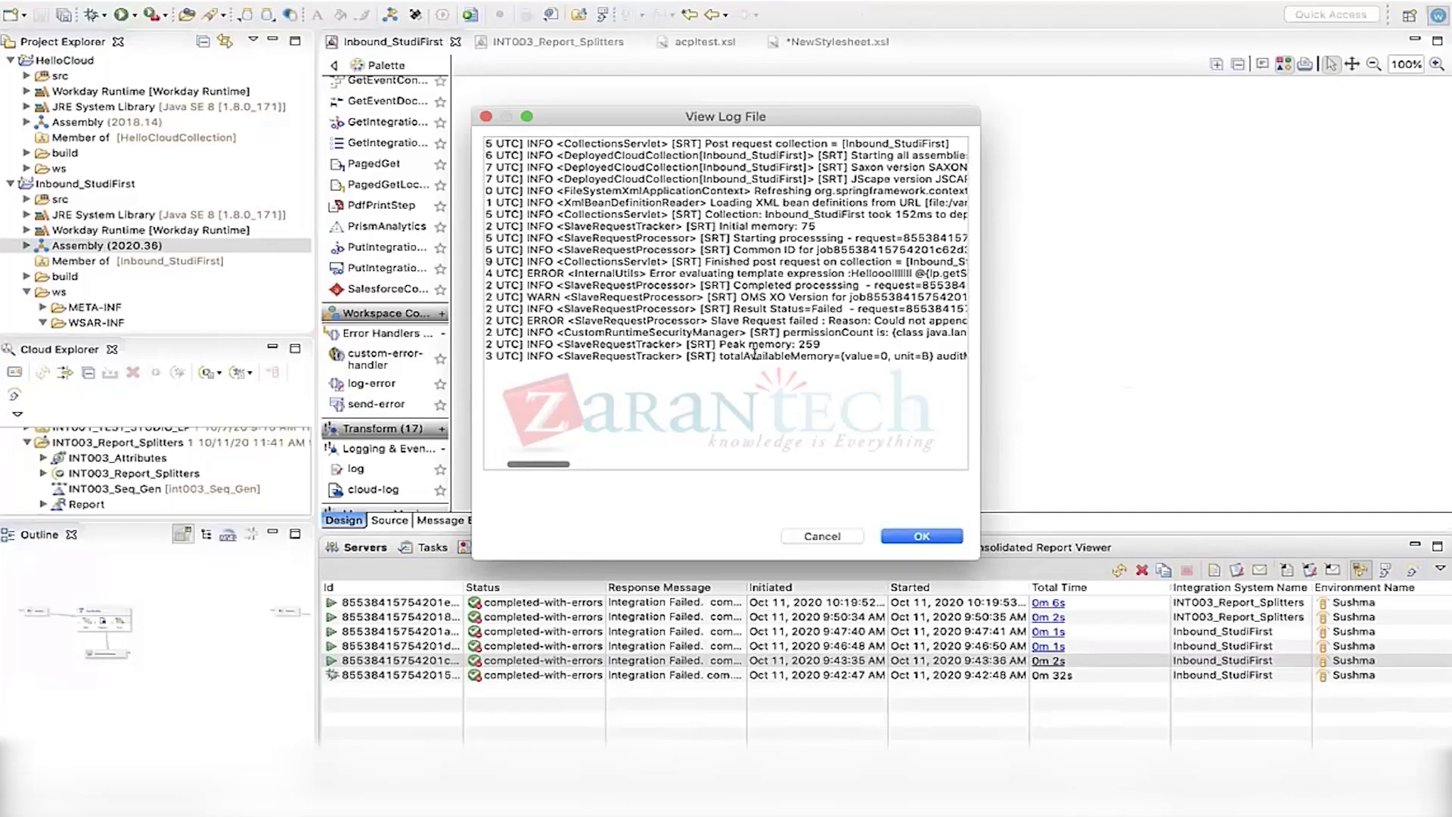
pyautogui.hscroll(-2, 755, 352)
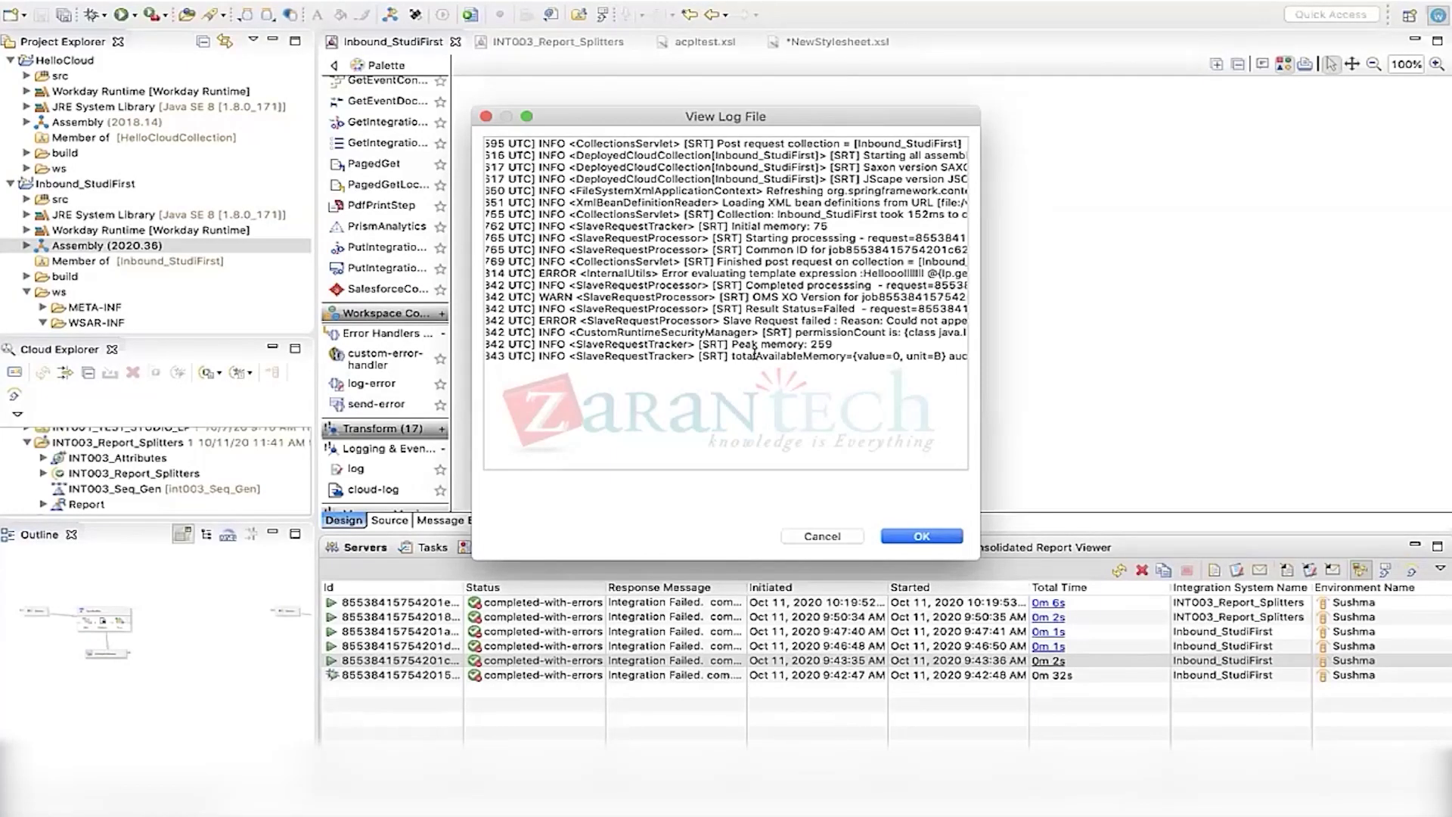
pyautogui.hscroll(3, 755, 353)
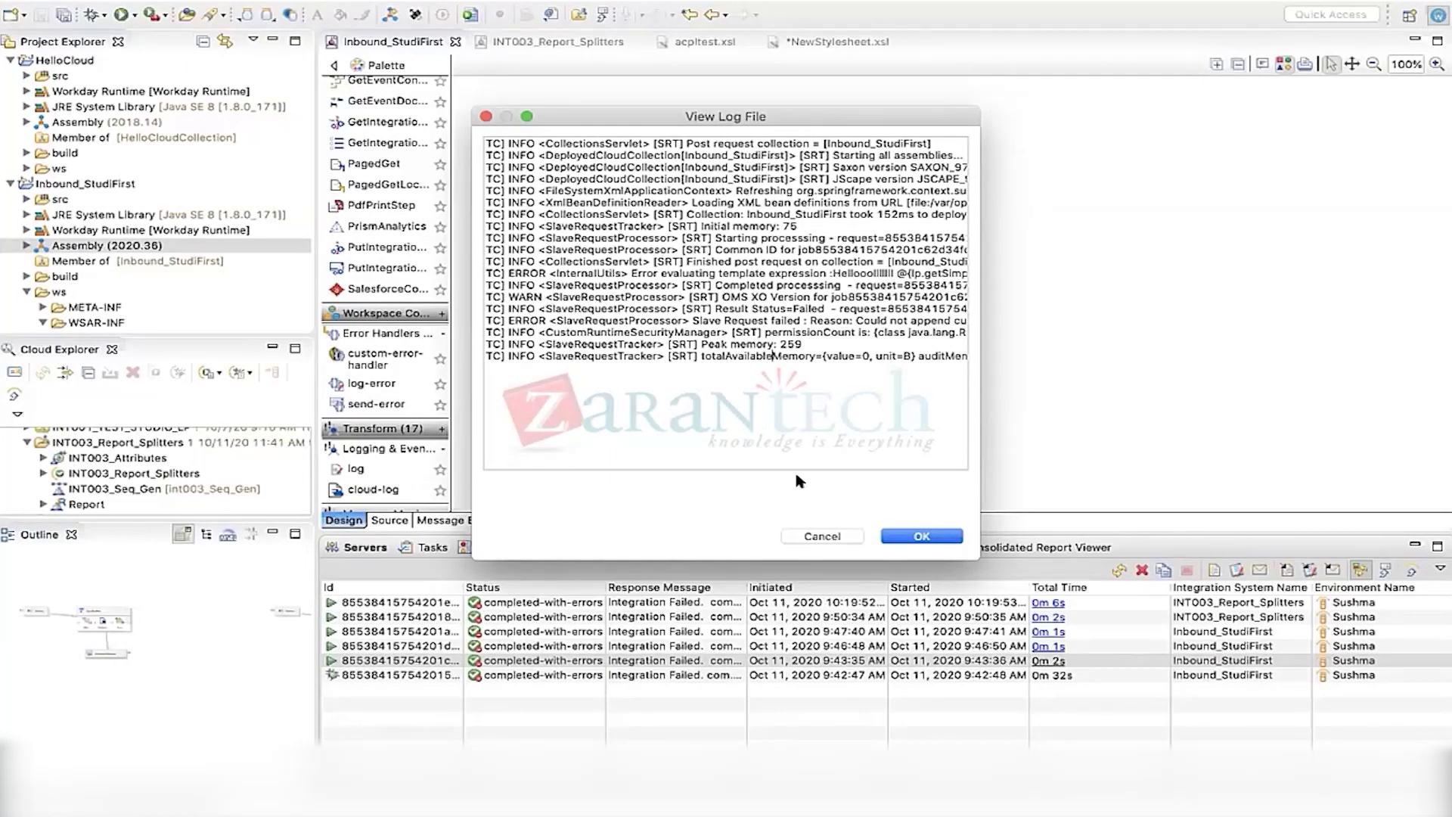
pyautogui.click(526, 115)
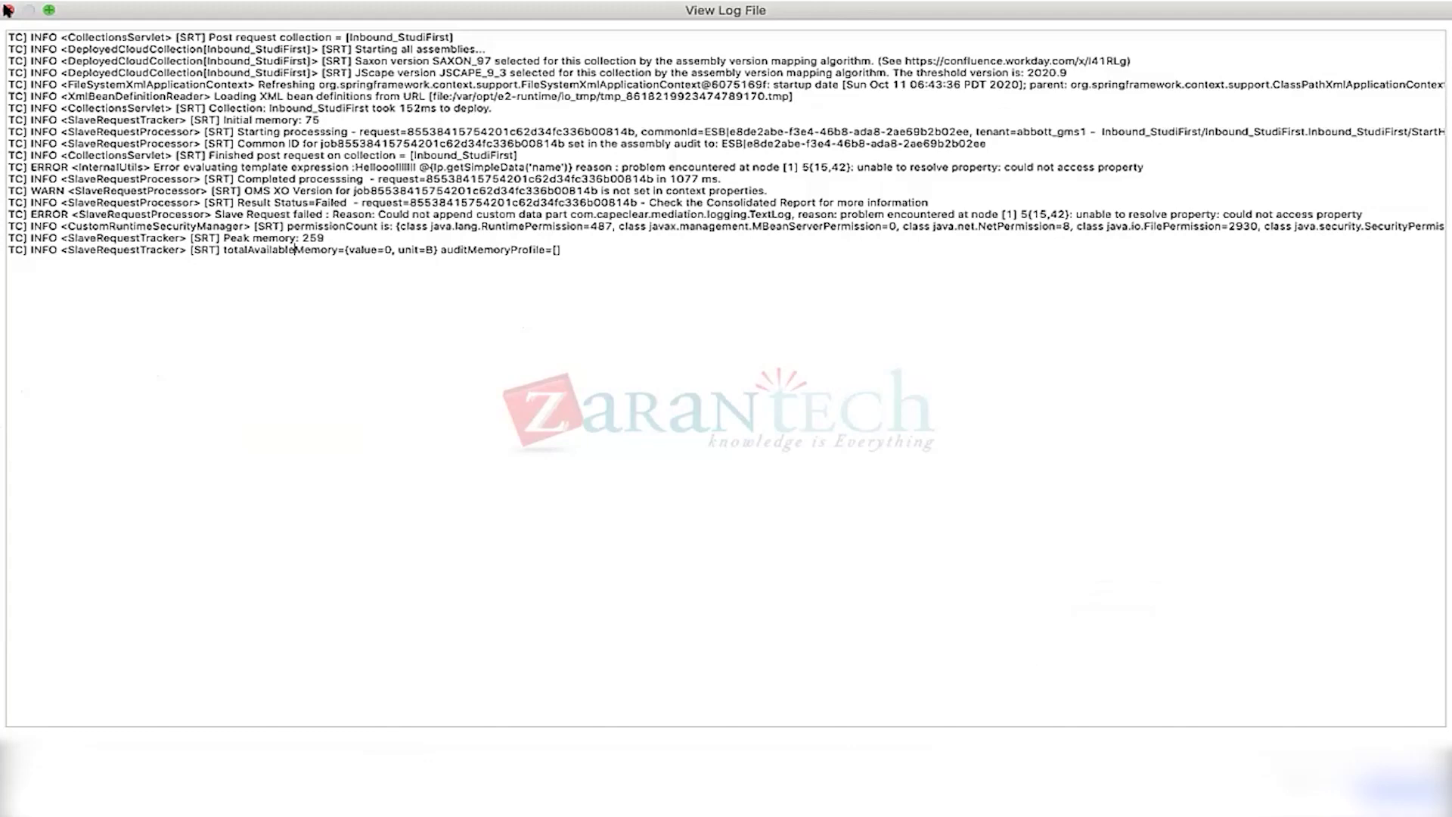
# - Close the log and show the CloudLog step's Properties
pyautogui.click(8, 10)
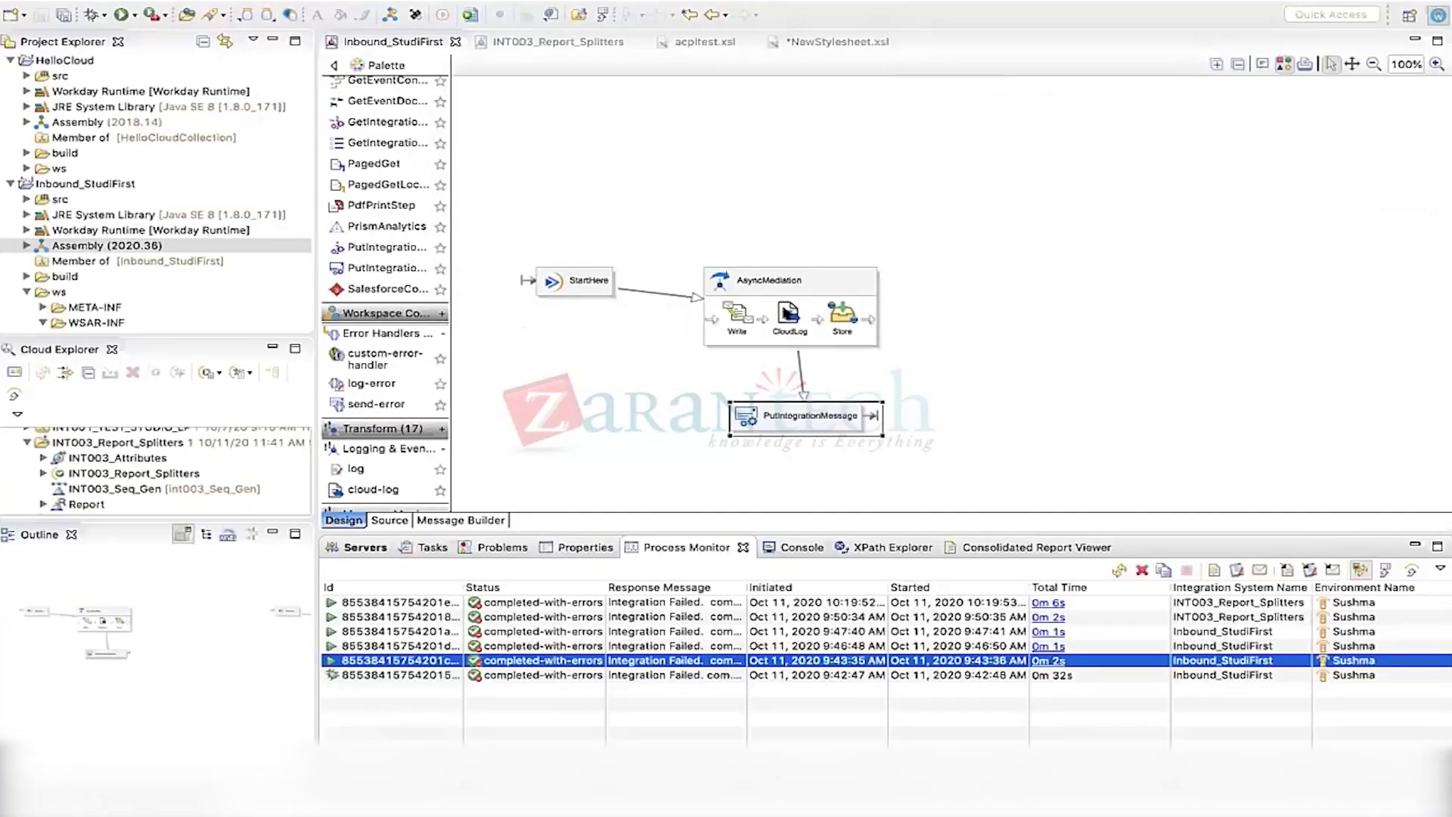
pyautogui.click(789, 314)
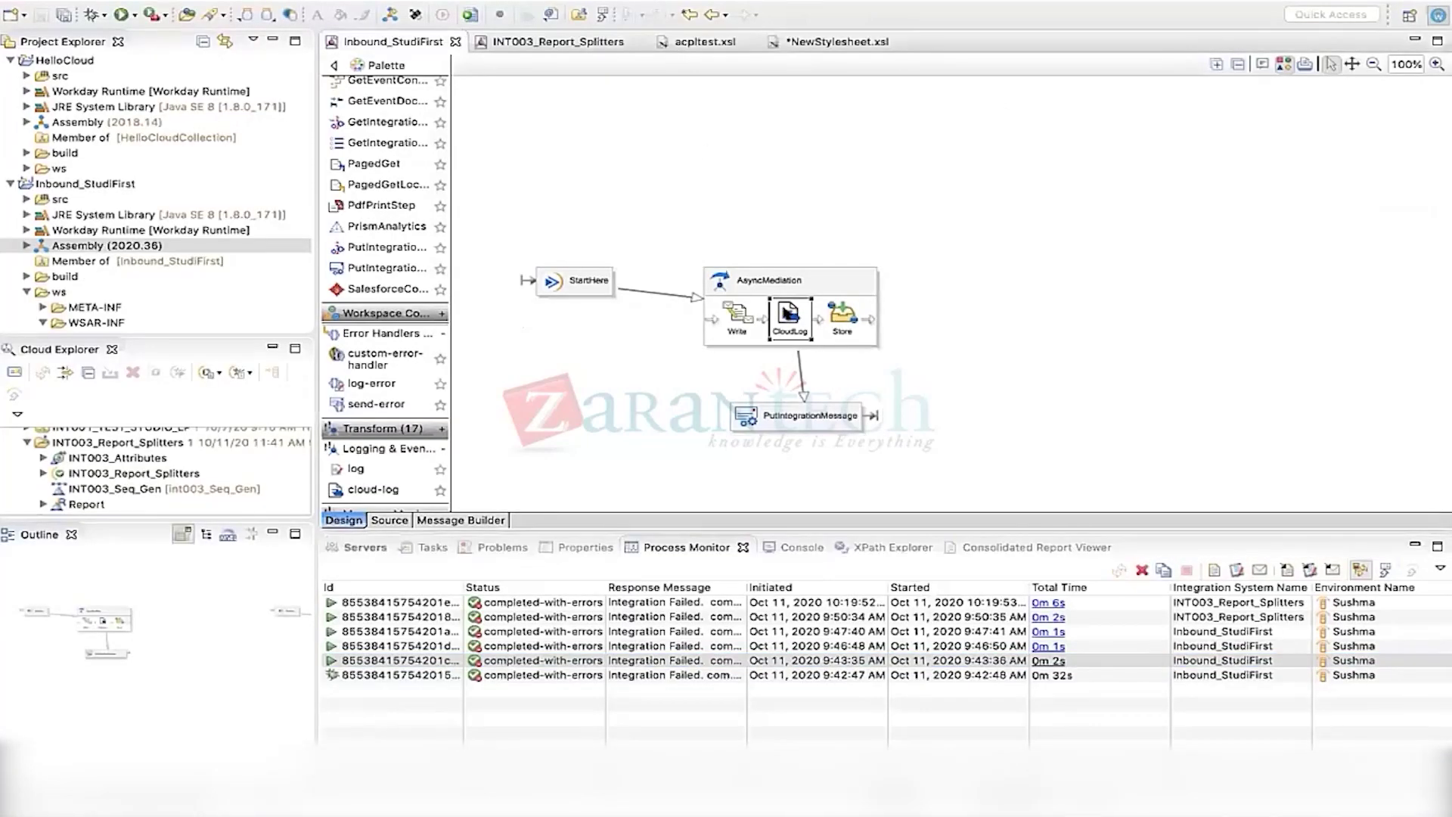
pyautogui.click(586, 547)
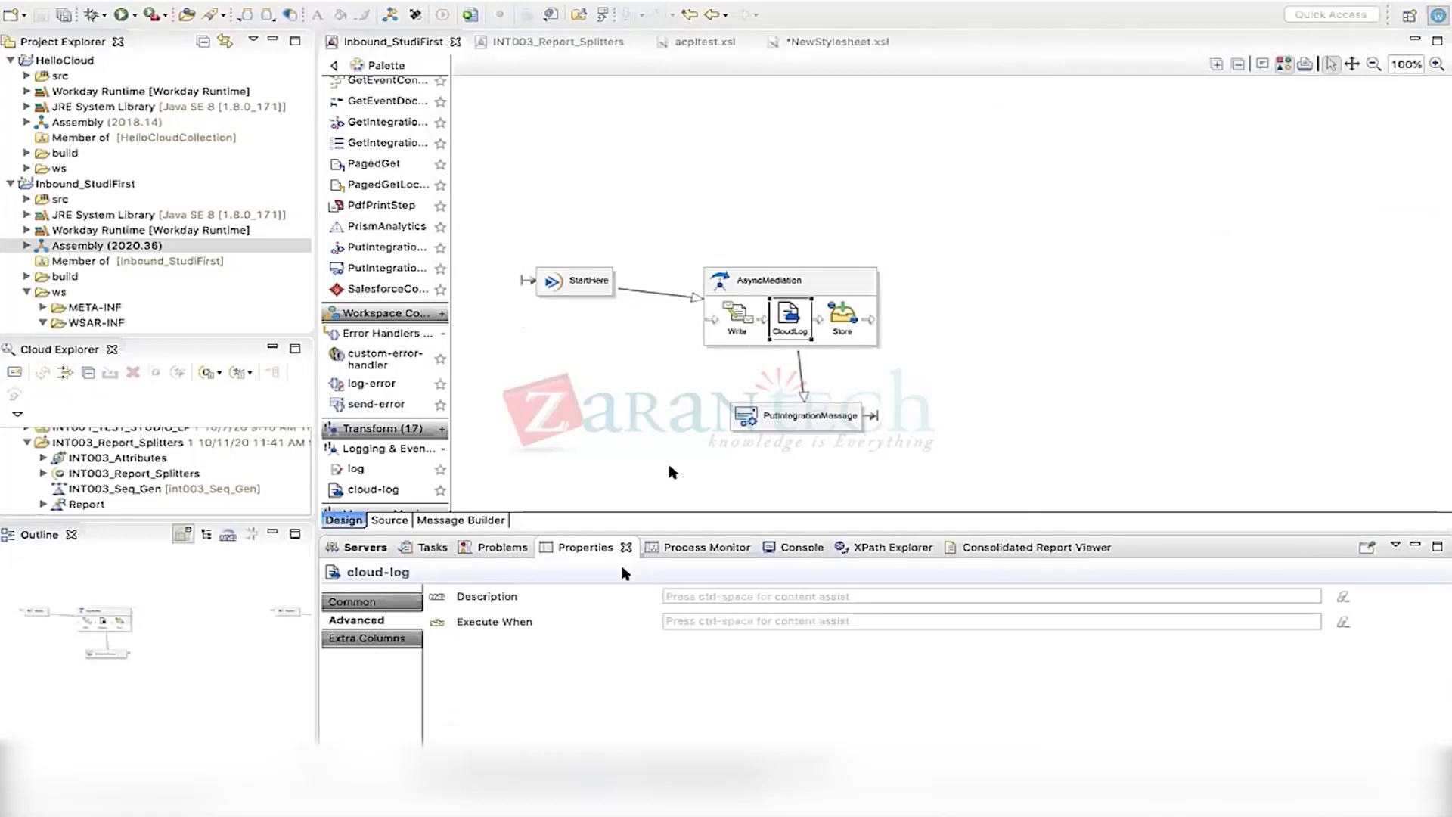
# - Review cloud-log's Common settings, Message and Message Details using getSimpleData('name'), then open HelloCloud
pyautogui.click(382, 599)
pyautogui.scroll(-3, 511, 640)
pyautogui.scroll(3, 512, 640)
pyautogui.moveTo(571, 401)
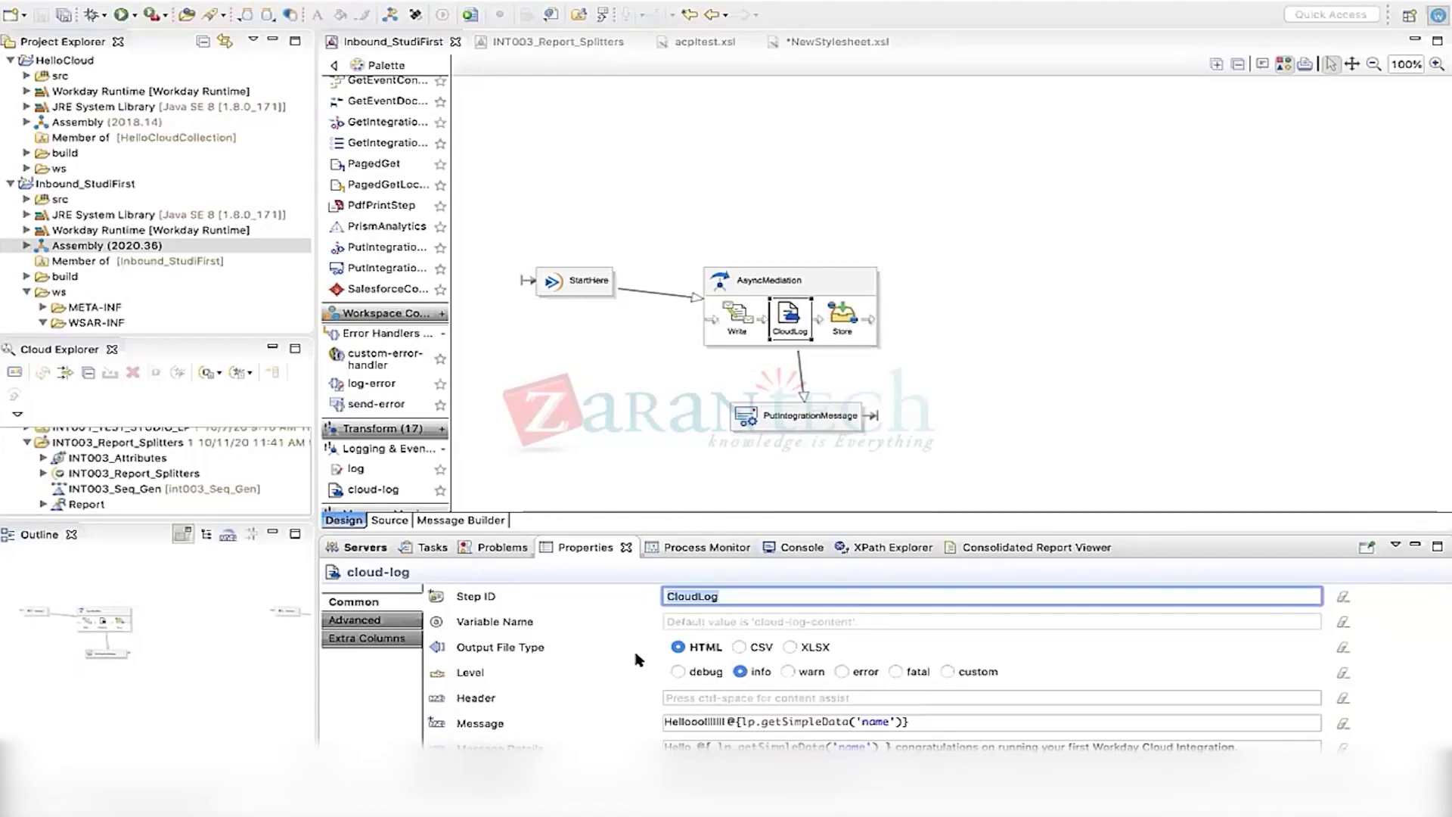
pyautogui.scroll(-2, 645, 733)
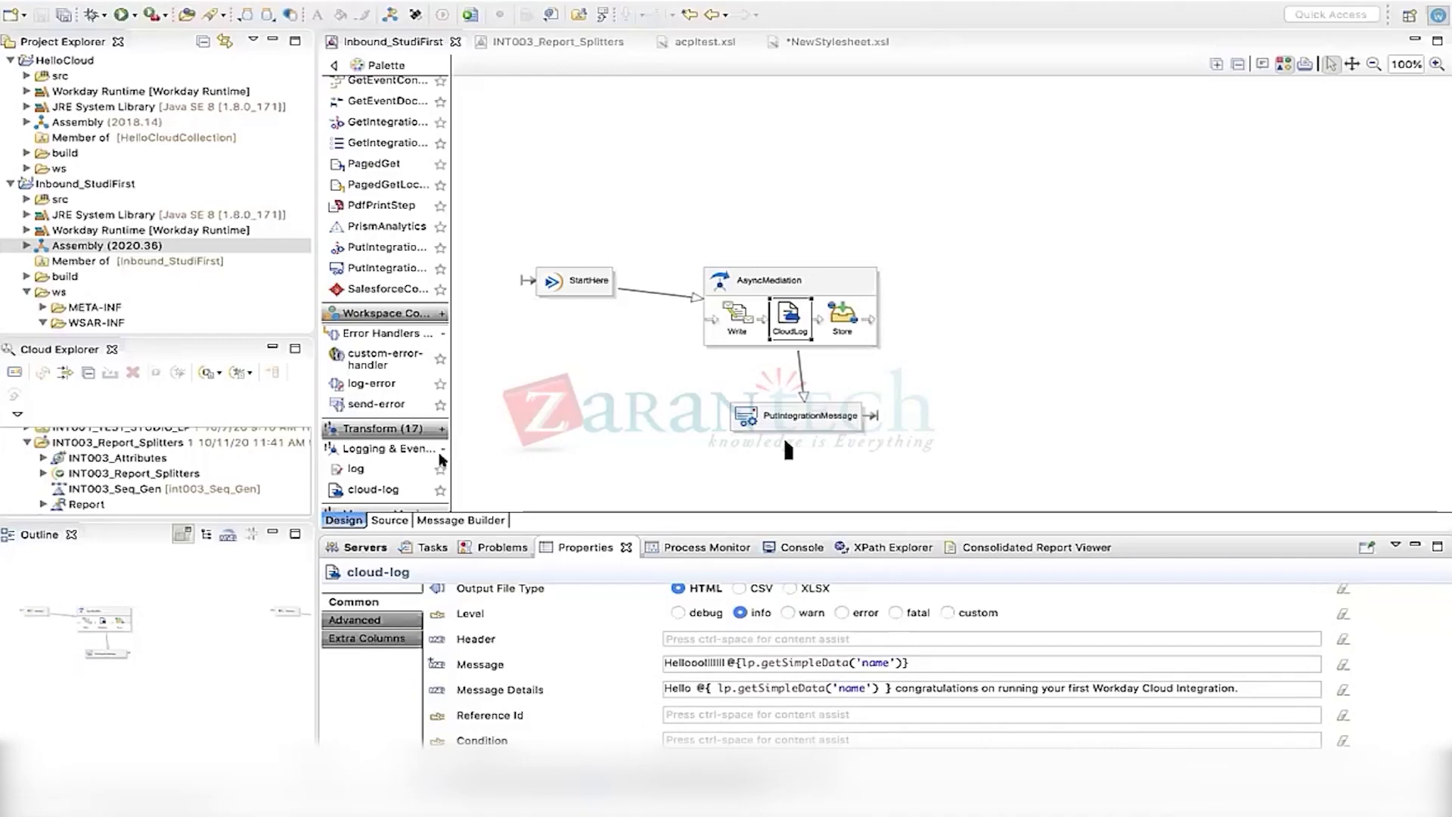
pyautogui.doubleClick(123, 125)
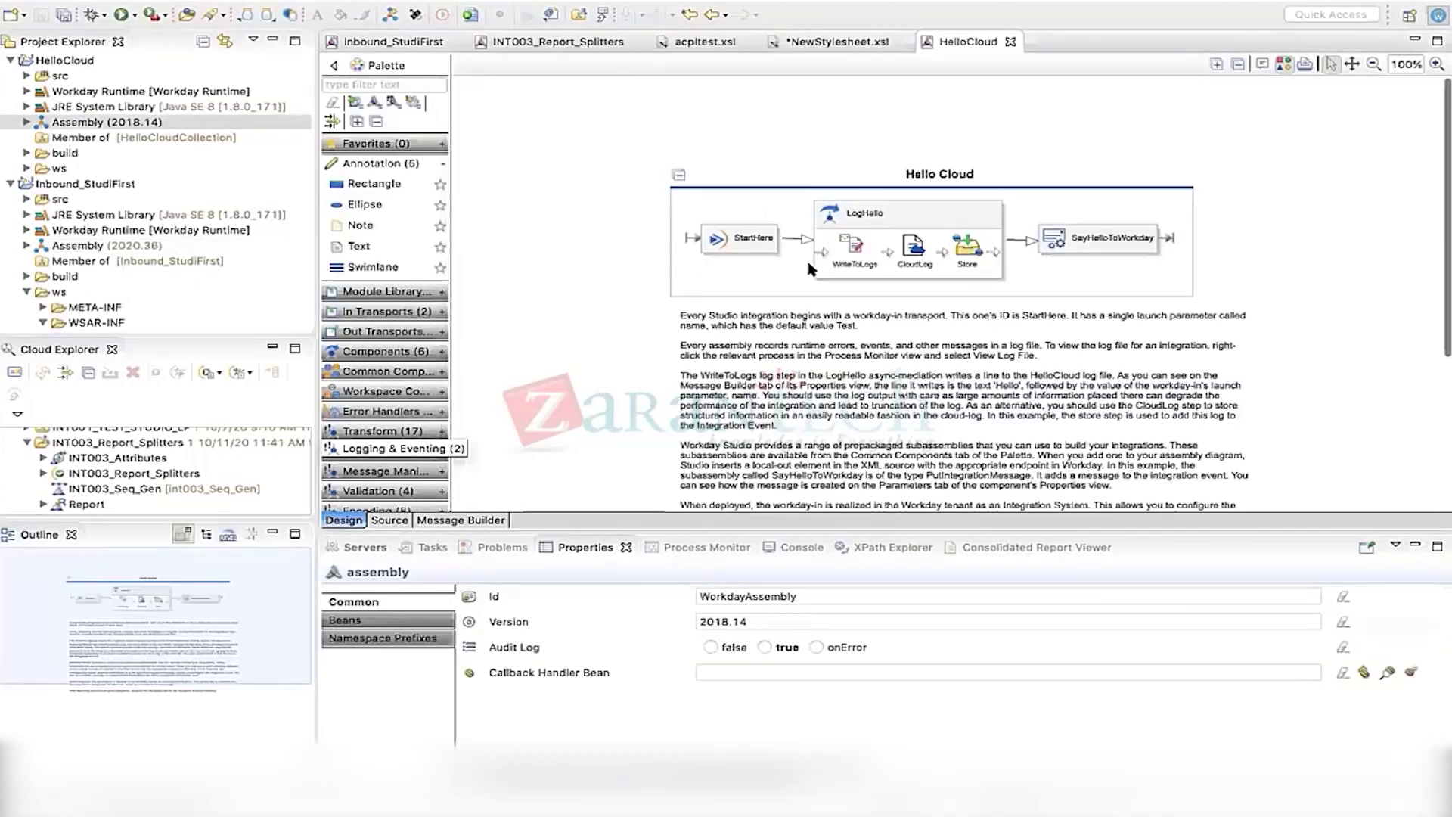
# - Compare HelloCloud's CloudLog step with Inbound_StudiFirst's, ending back on the Inbound_StudiFirst diagram
pyautogui.moveTo(810, 268)
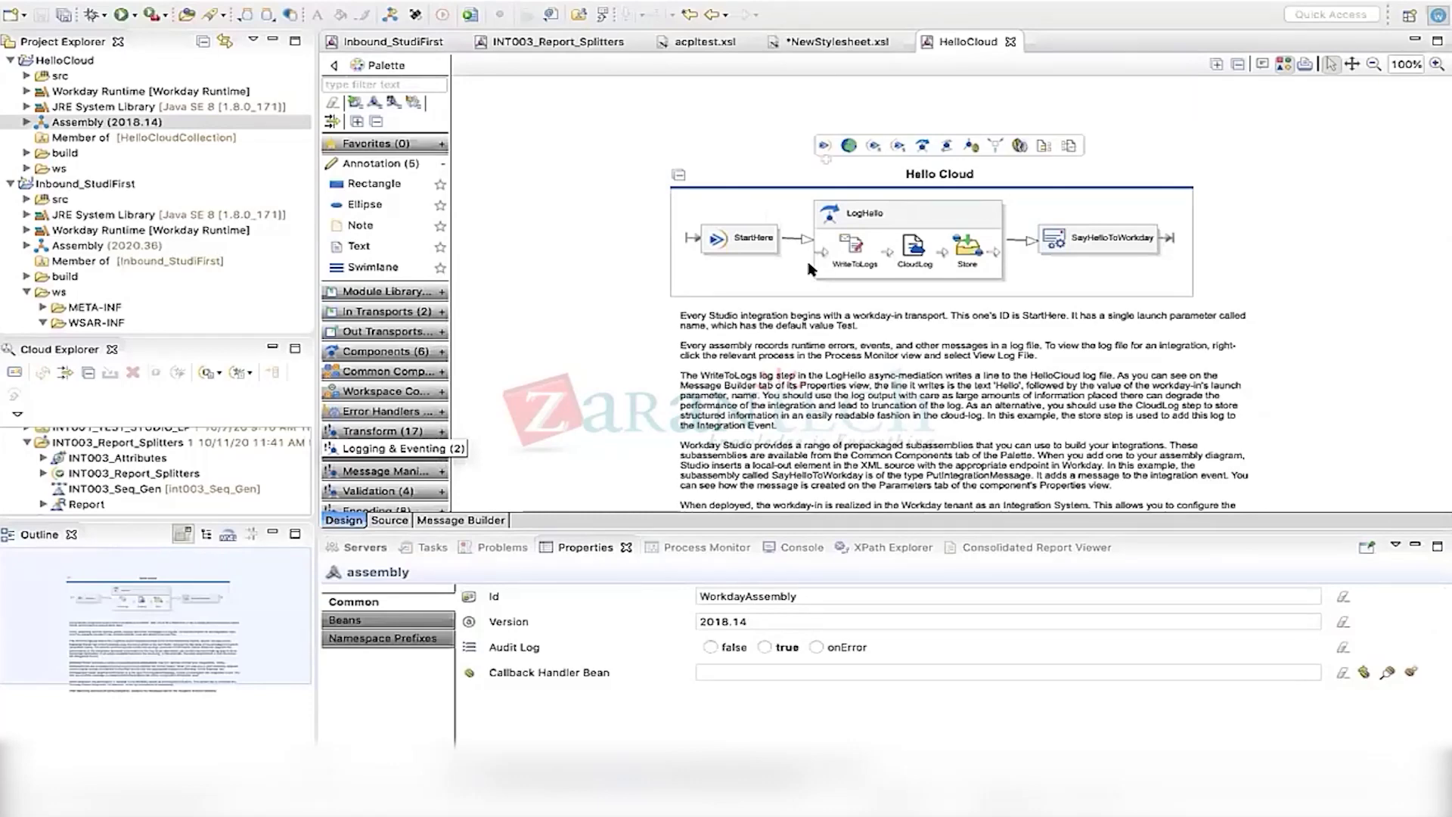
pyautogui.click(915, 252)
pyautogui.scroll(-1, 849, 388)
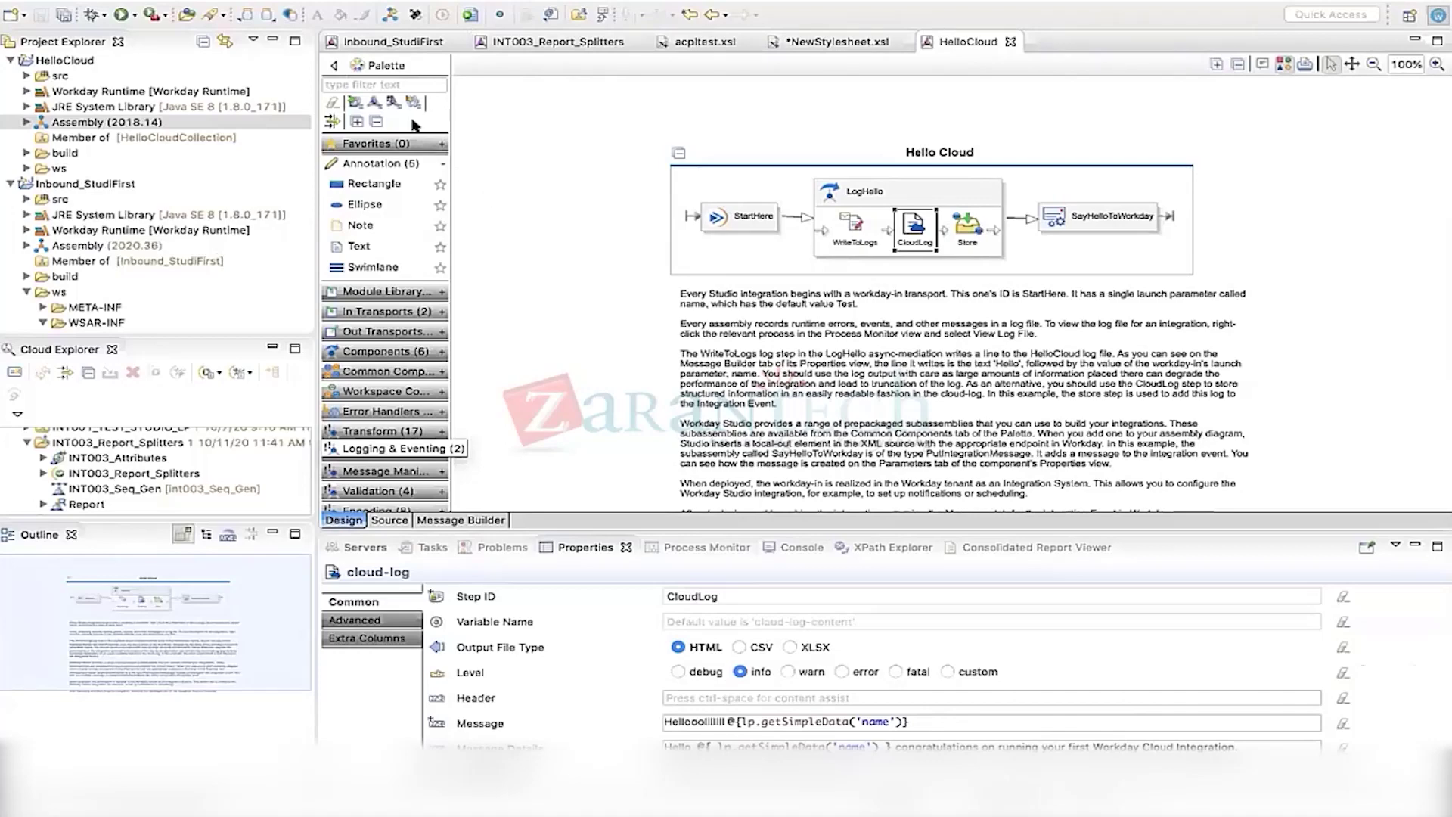
pyautogui.click(353, 41)
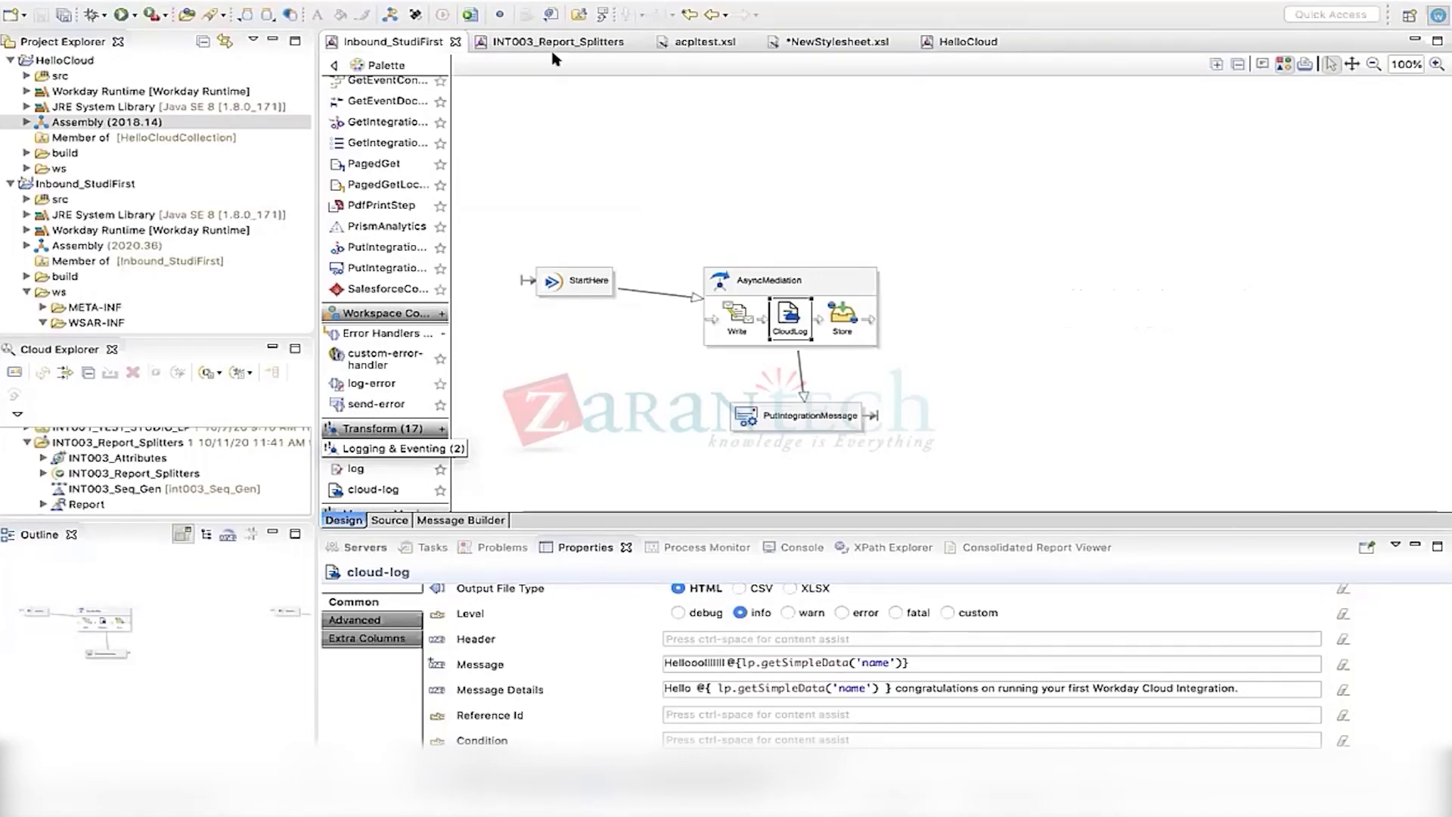
pyautogui.click(945, 44)
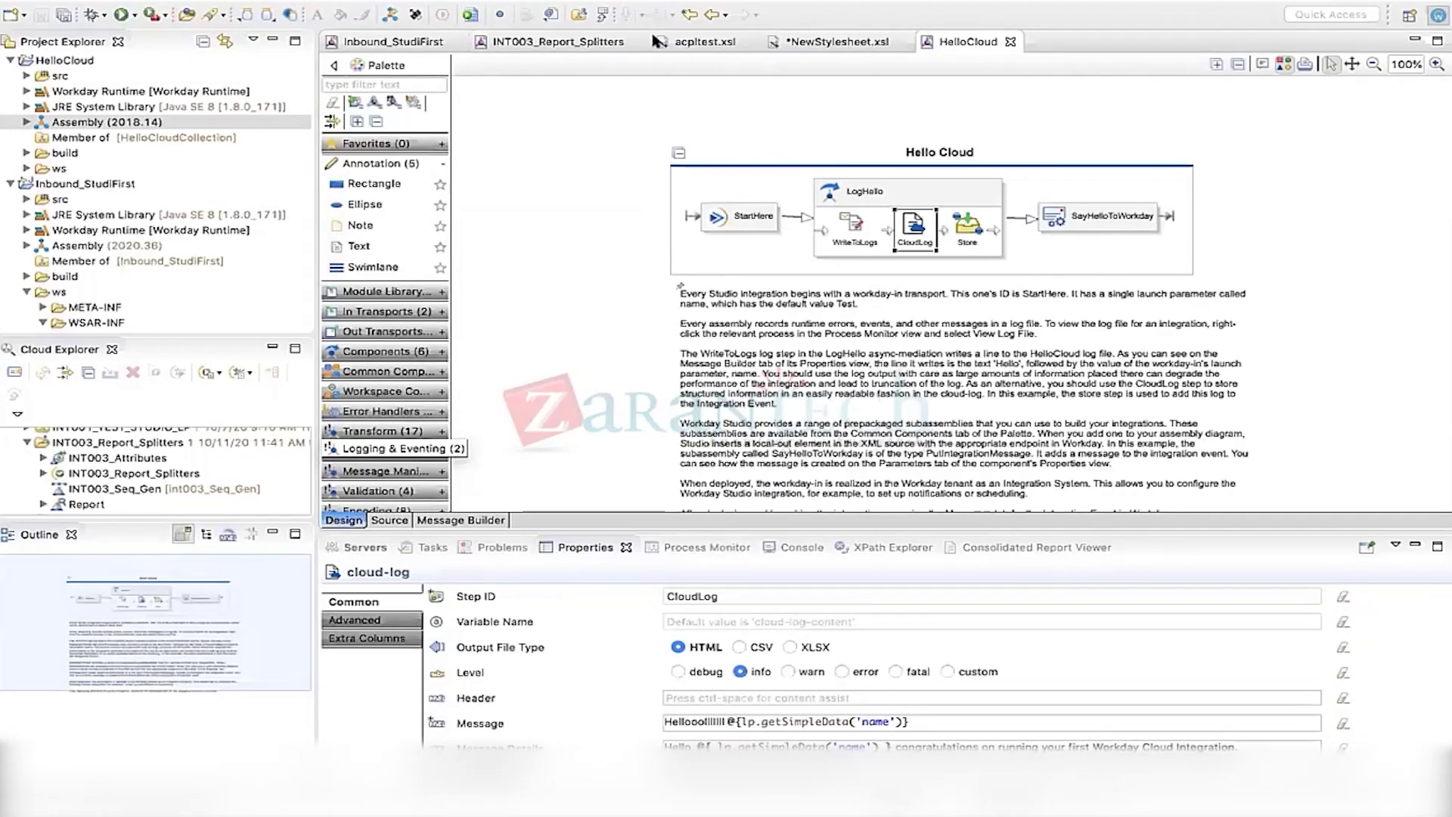
pyautogui.hotkey('ctrl', 'F6')
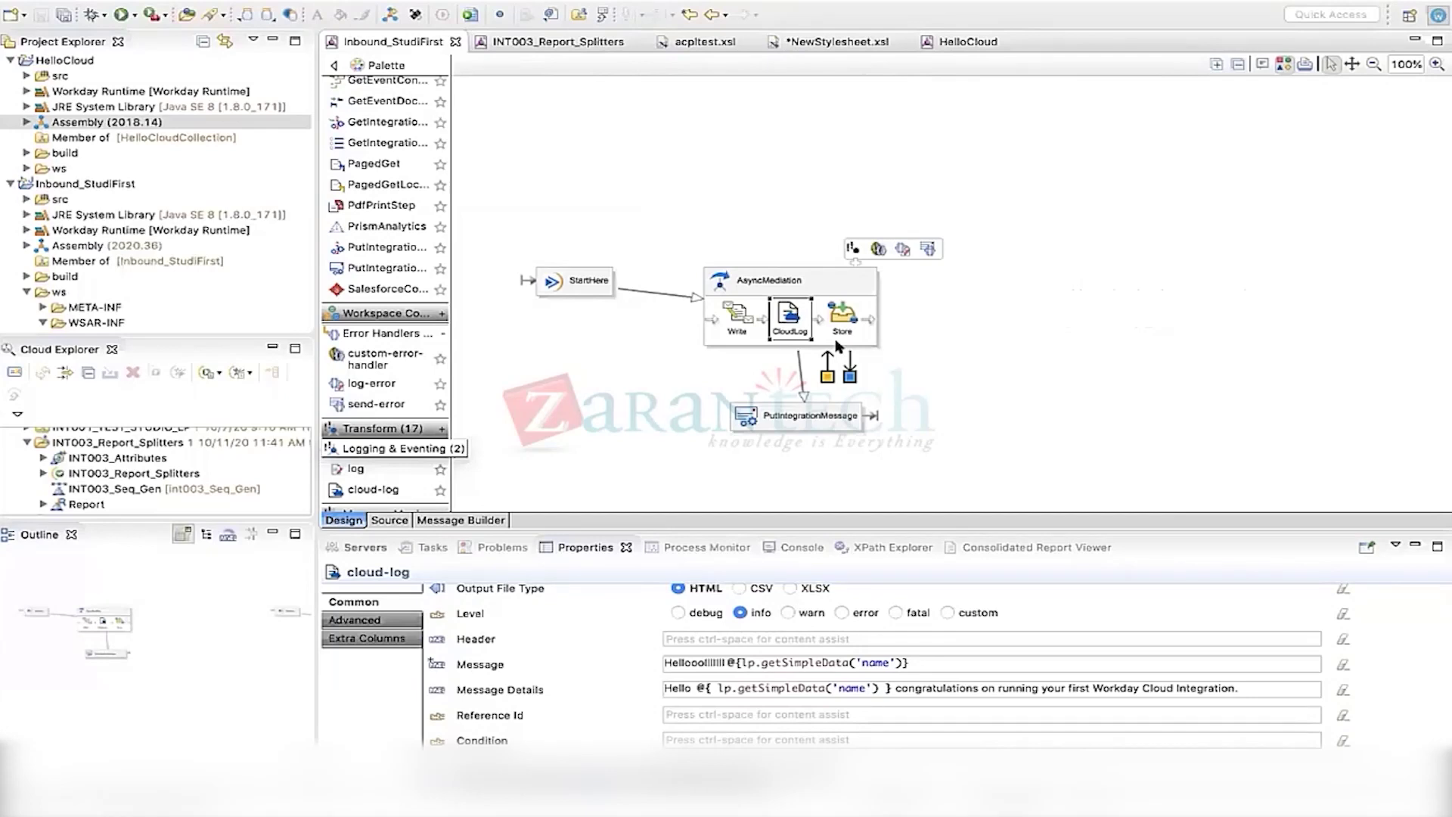
# - Inspect the full cloud-log Message Details expression
pyautogui.click(704, 685)
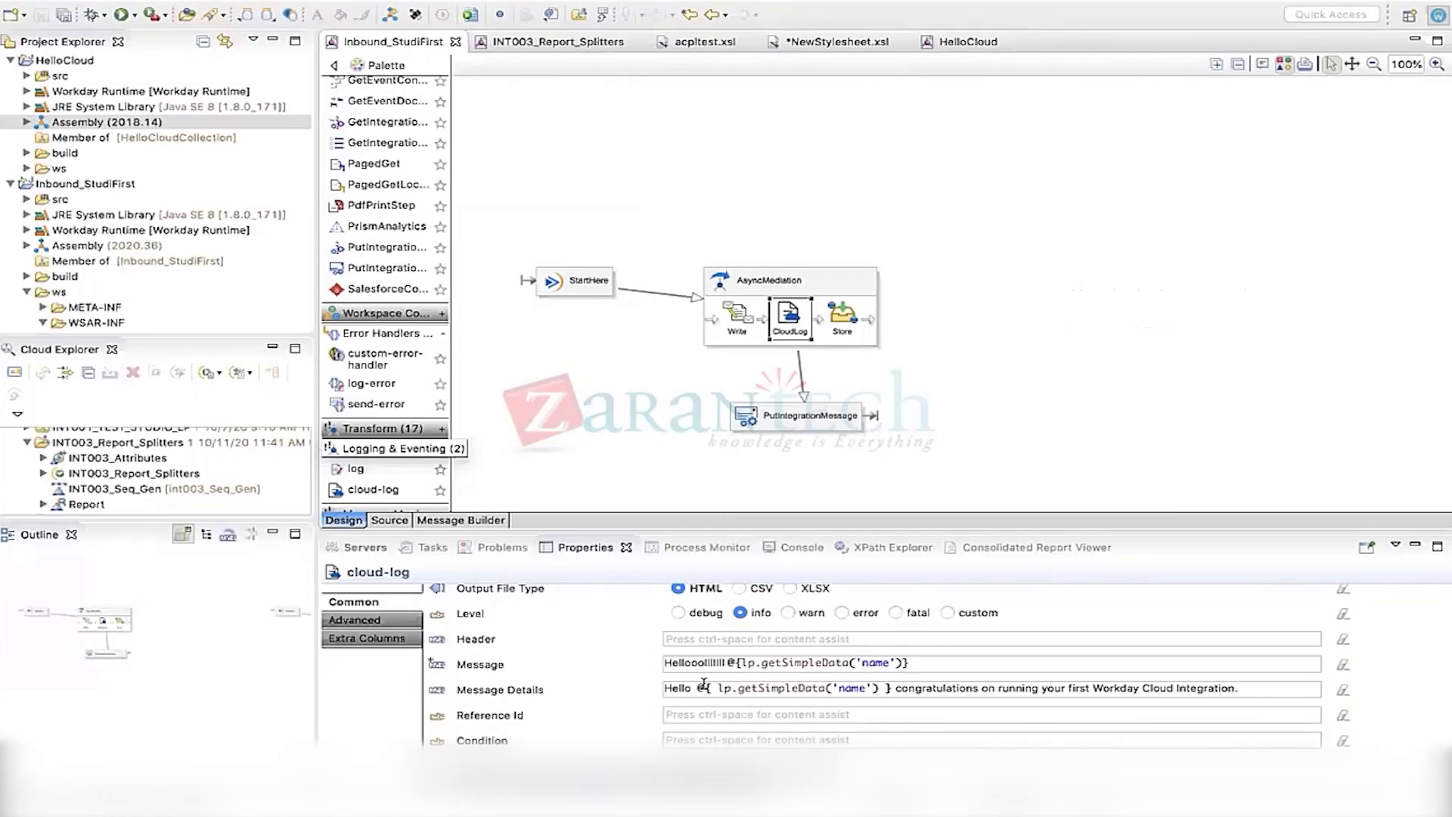
pyautogui.scroll(2, 756, 685)
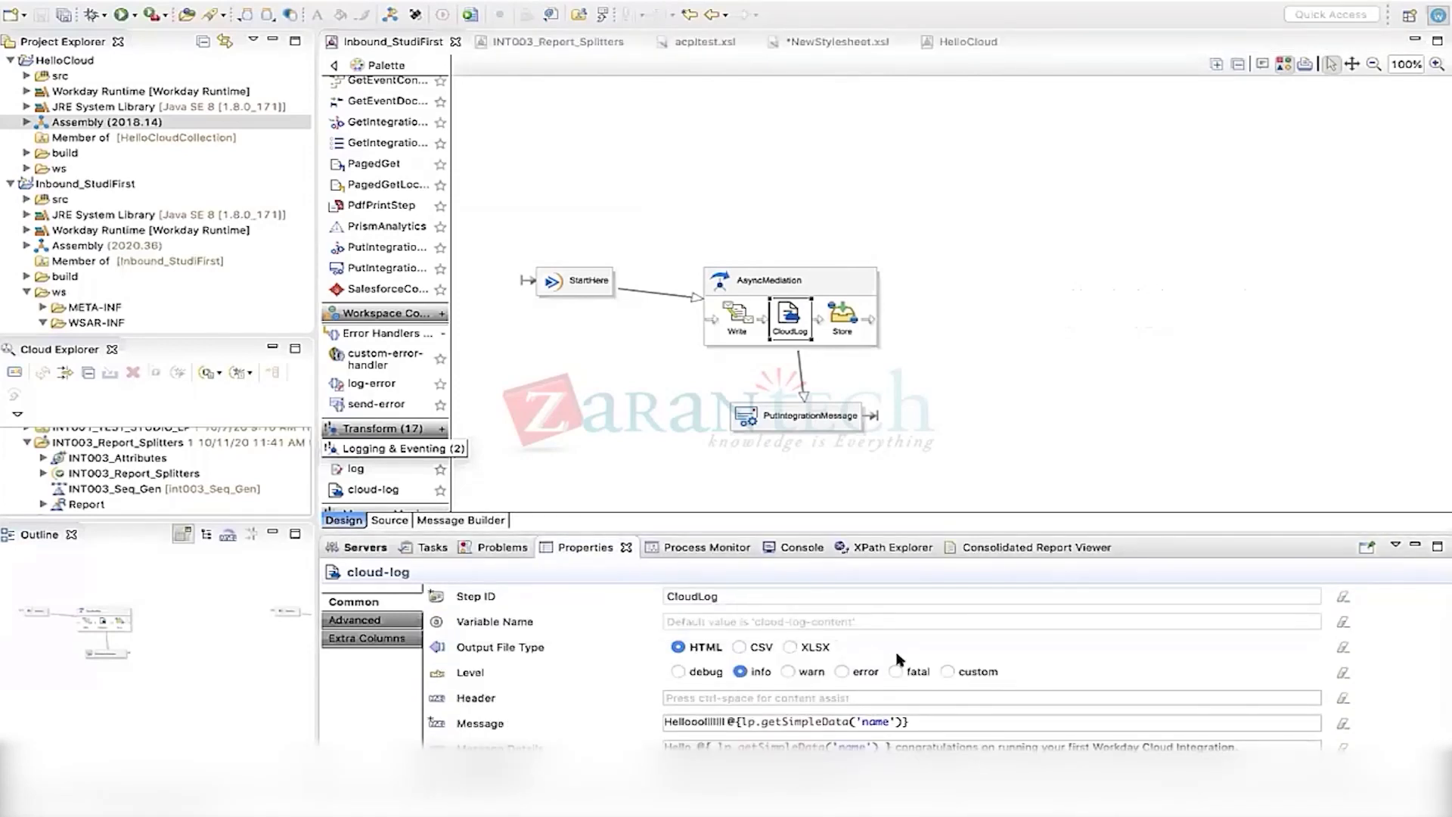
pyautogui.scroll(-1, 899, 660)
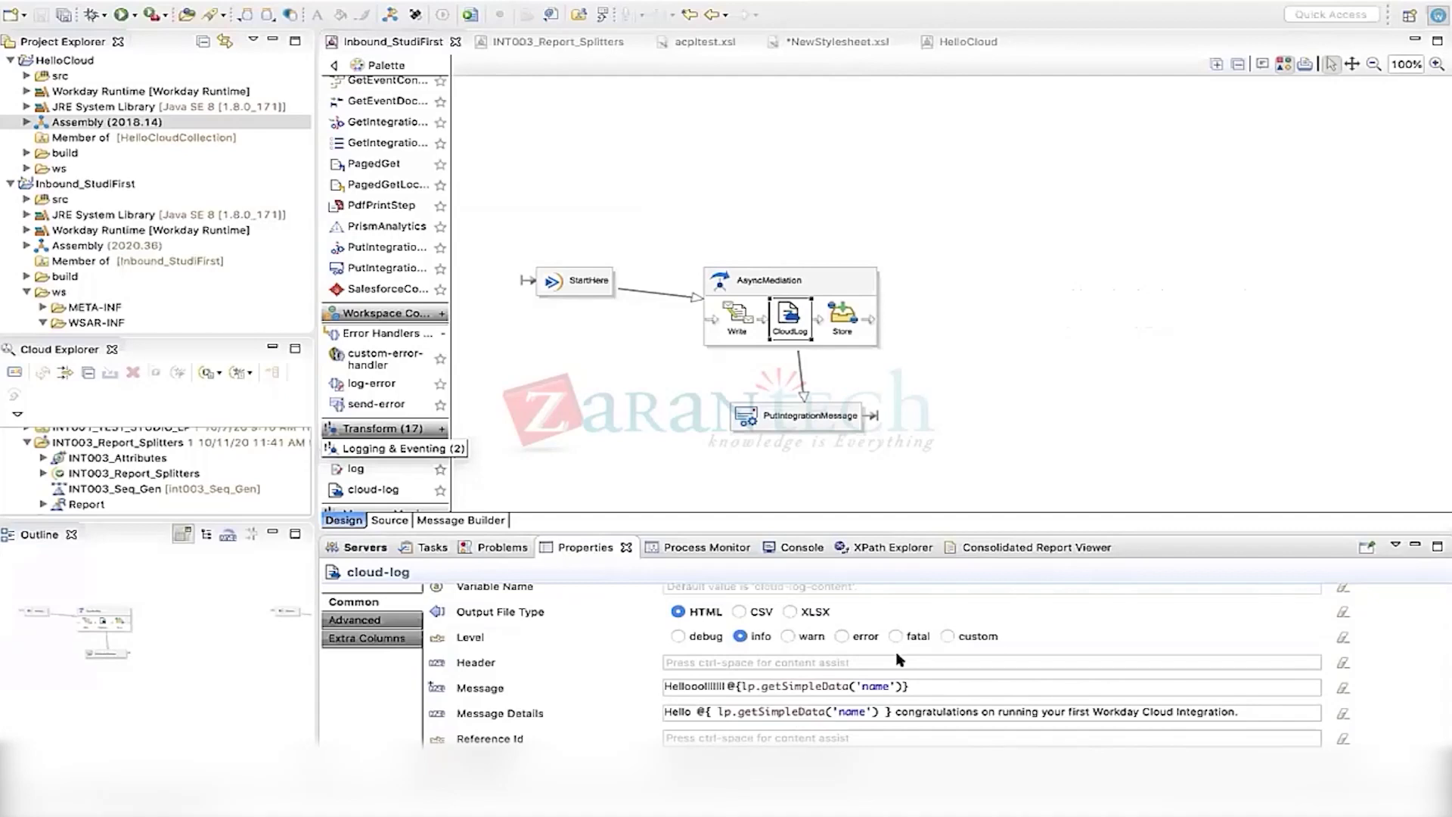
pyautogui.click(1255, 711)
# - Show the Write step's message builder with its getSimpleData('name') greeting text
pyautogui.click(735, 315)
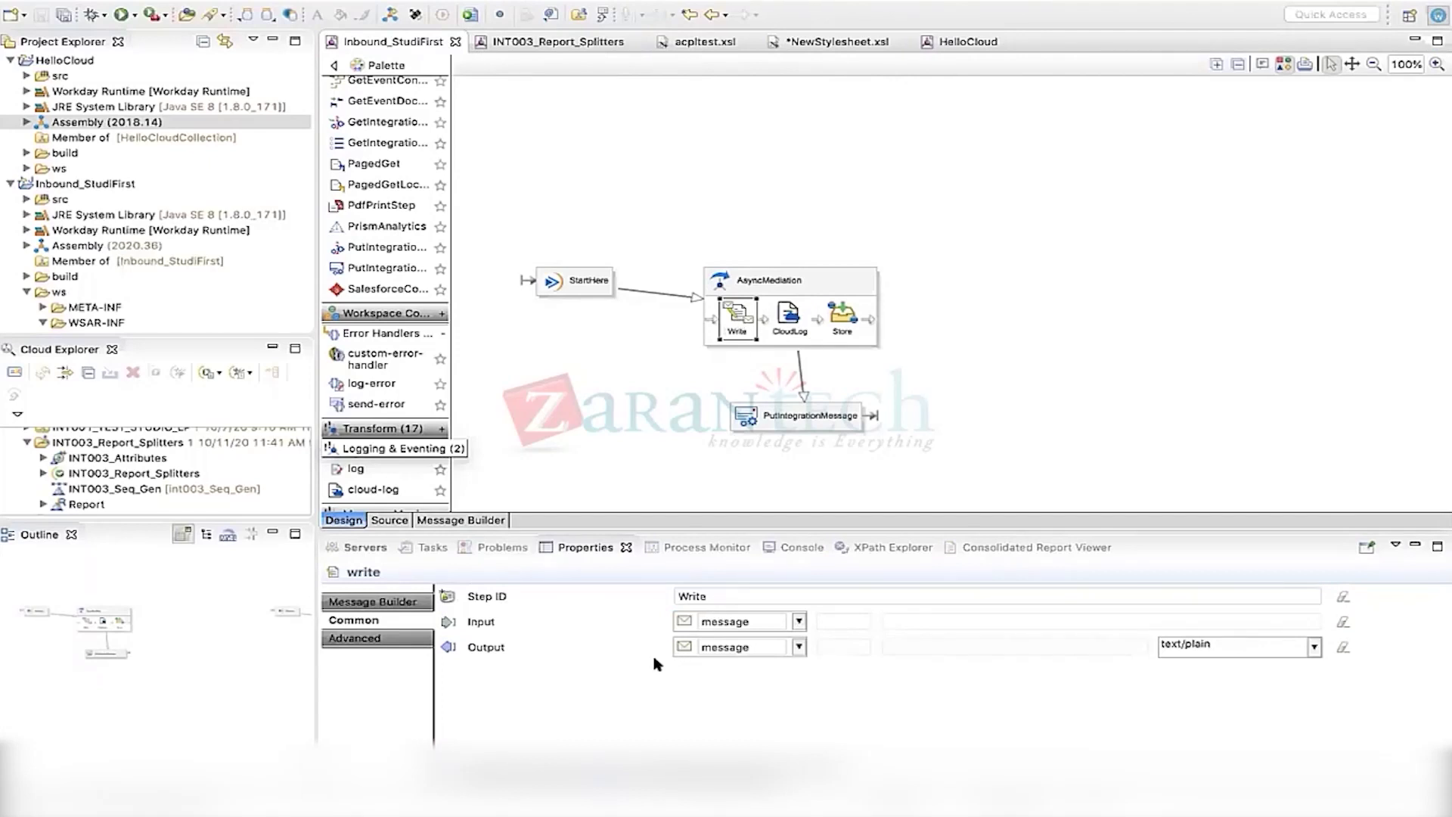
pyautogui.click(410, 603)
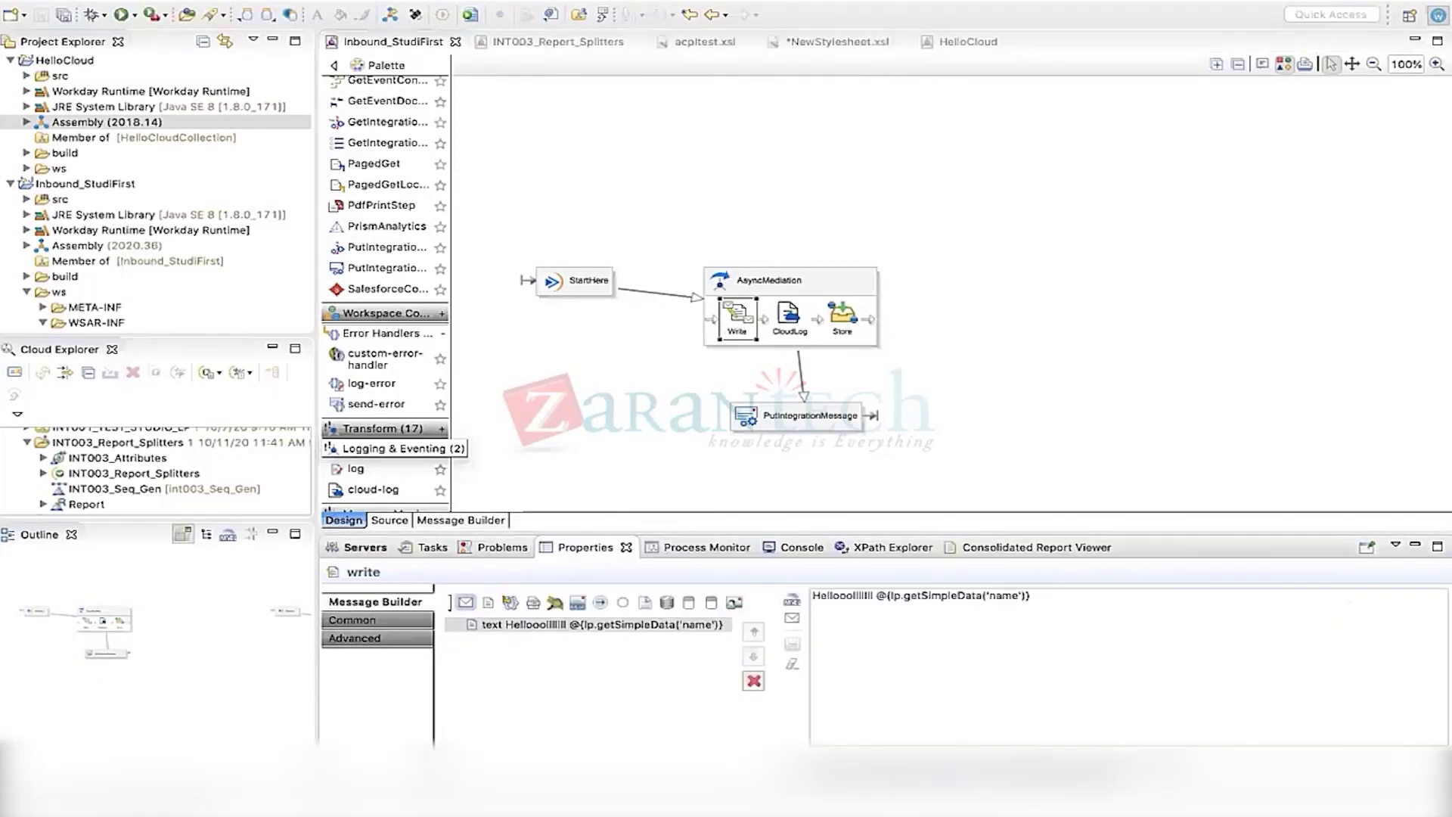
pyautogui.click(1014, 664)
# - Rename StartHere's launch parameter from 'Name' to lowercase 'name' and save the assembly
pyautogui.click(570, 284)
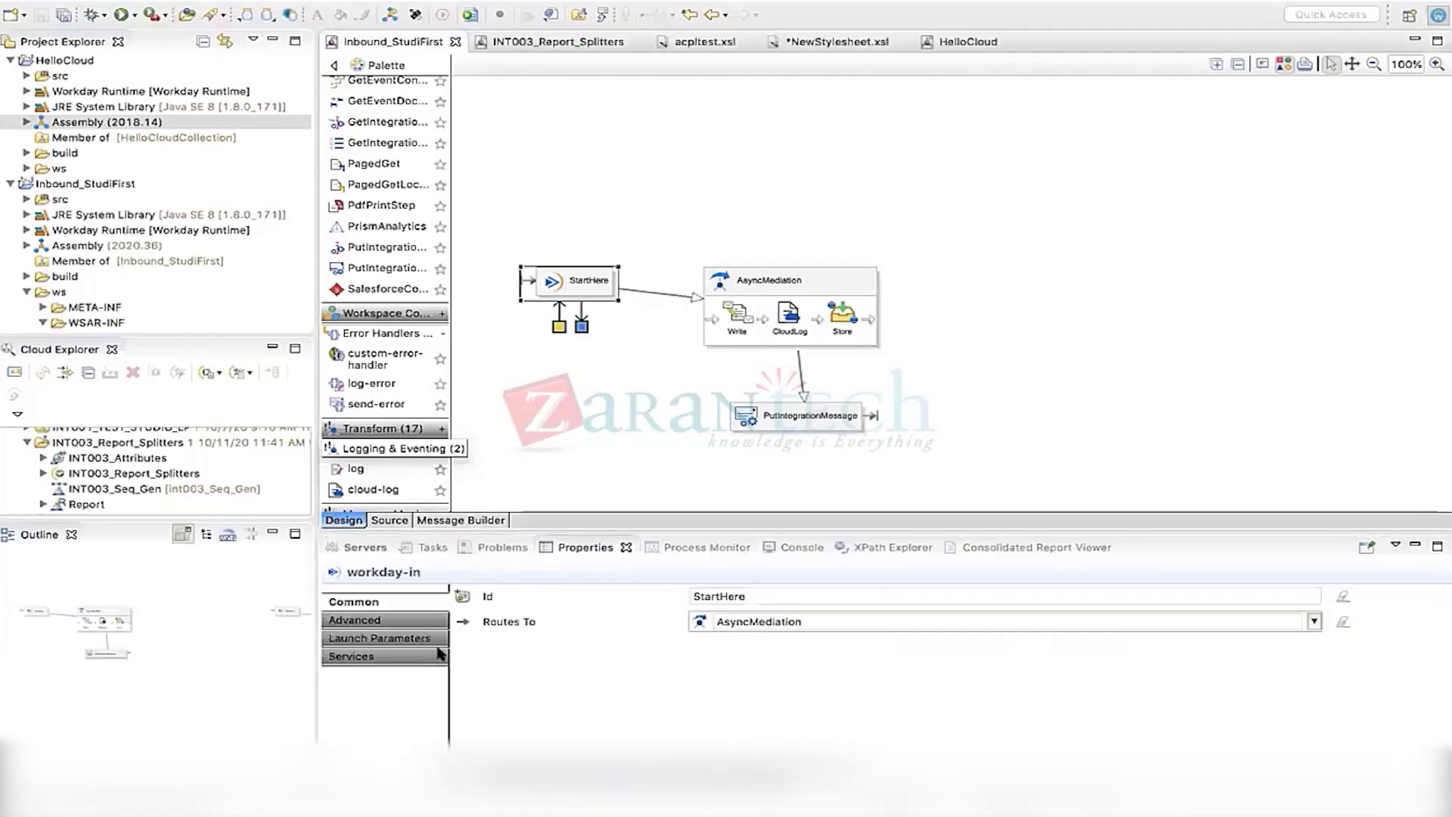
pyautogui.click(395, 639)
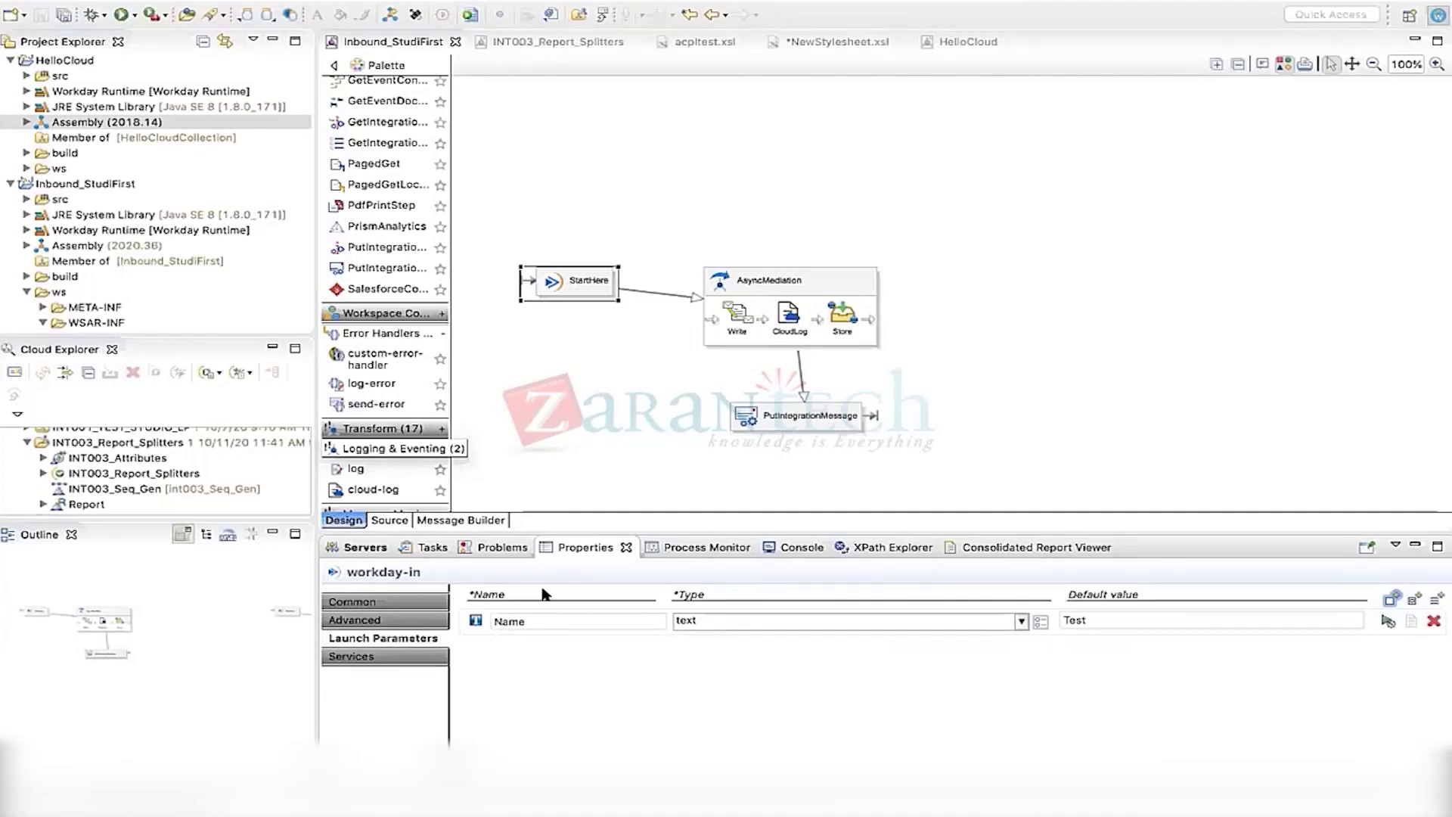
pyautogui.click(496, 621)
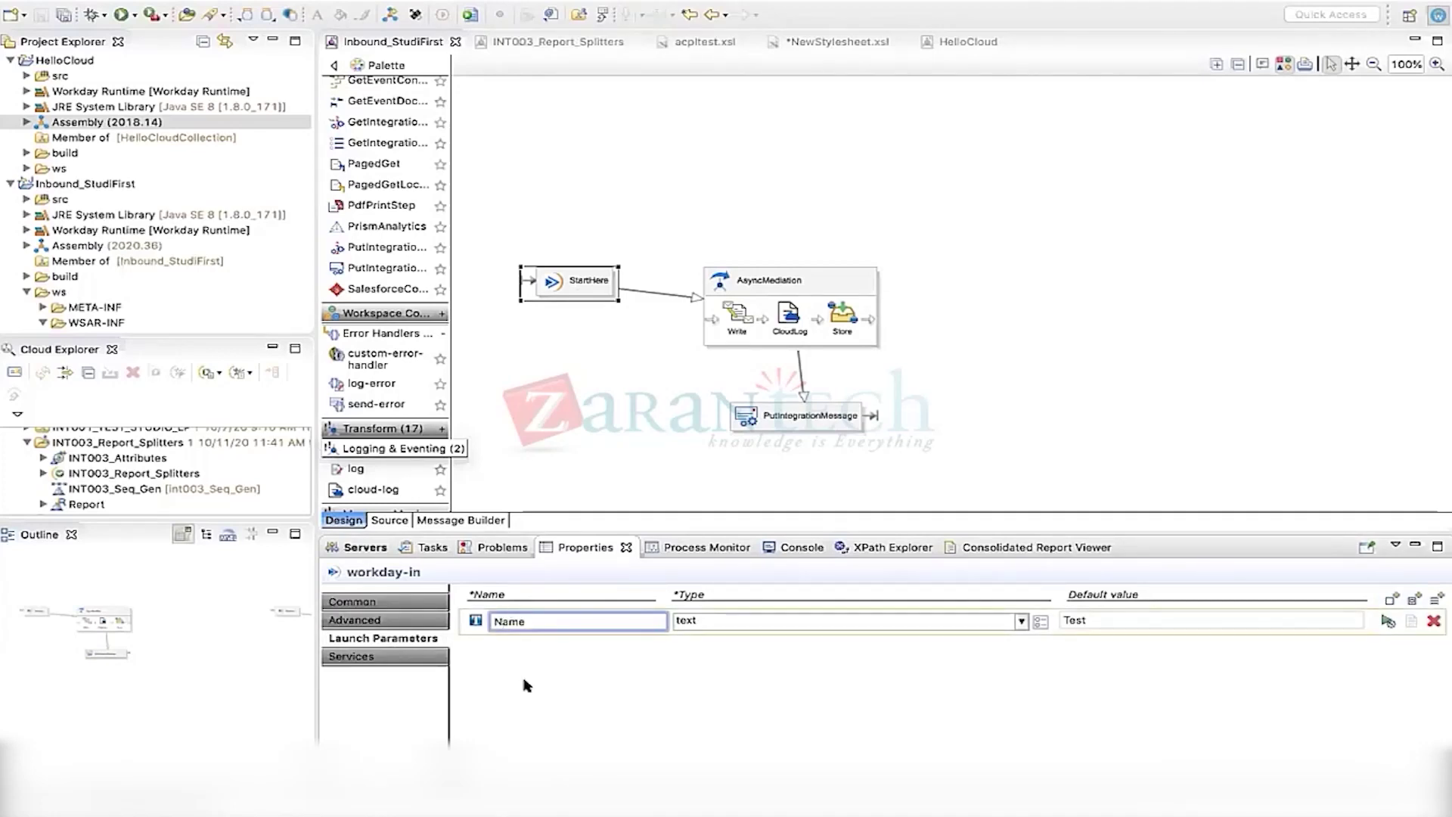
pyautogui.click(499, 622)
pyautogui.press('BackSpace')
pyautogui.write('n')
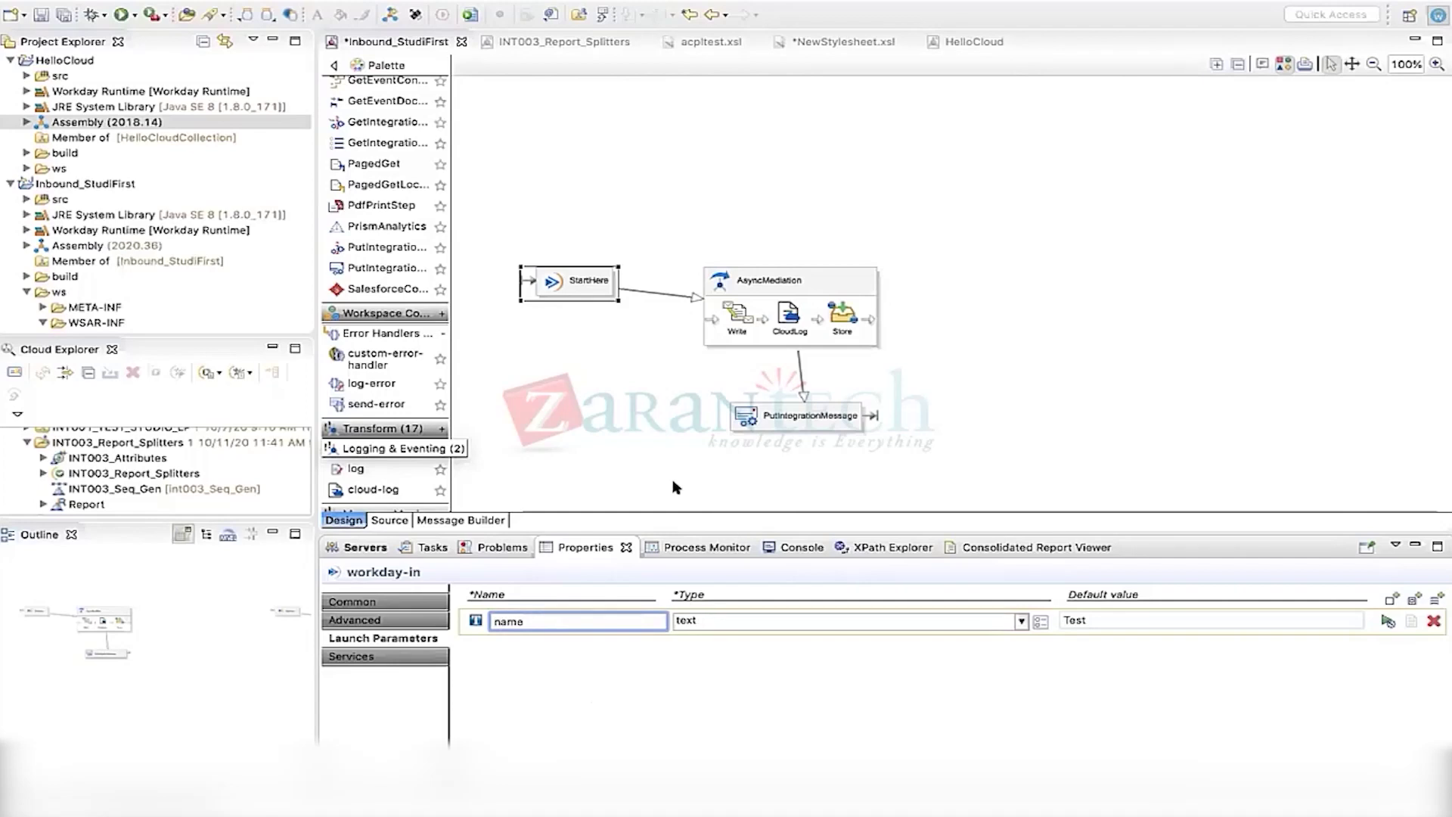
pyautogui.hotkey('ctrl', 's')
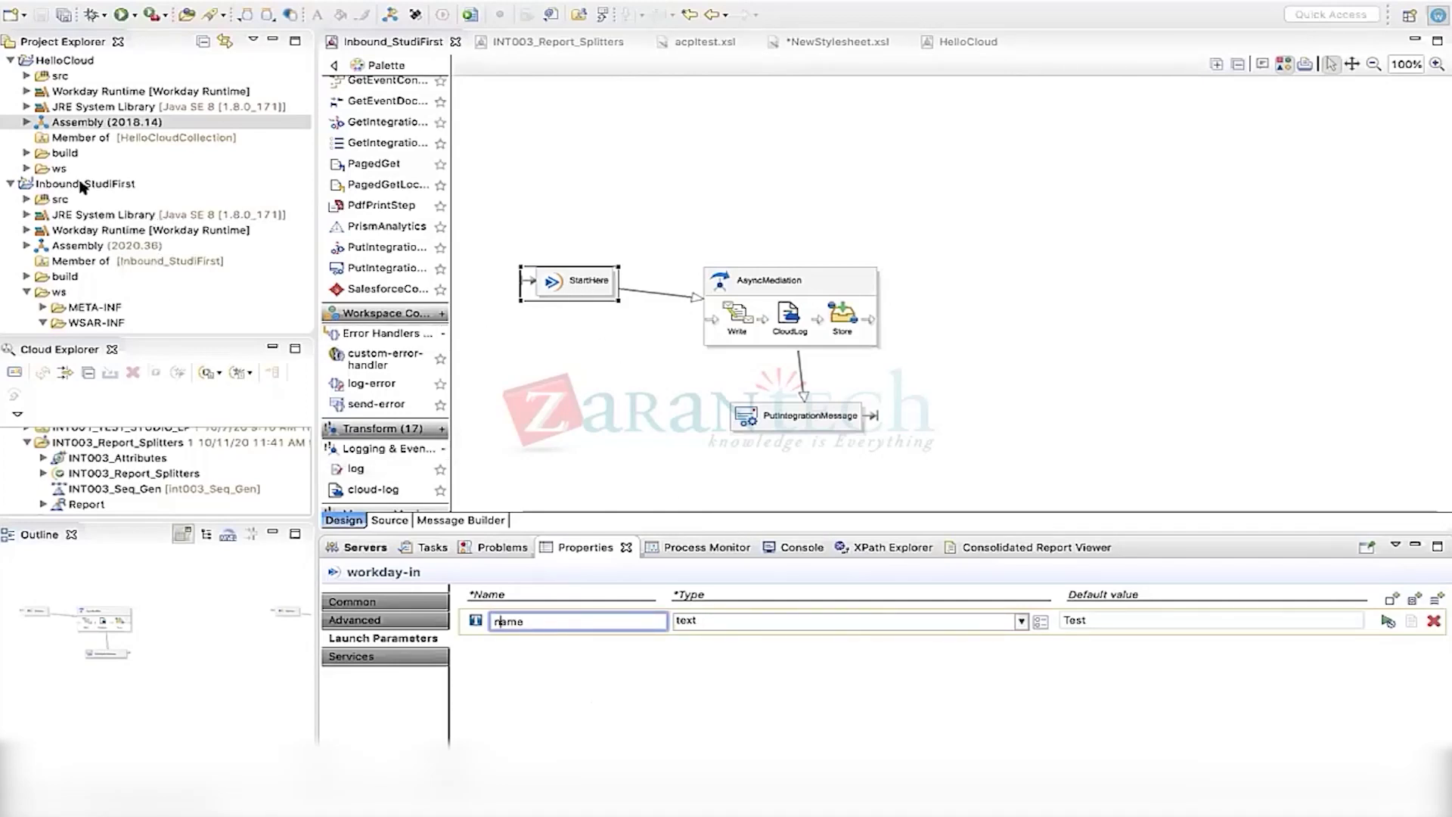
# - Bring up the HelloCloud assembly's context menu and pick an entry from it
pyautogui.rightClick(102, 123)
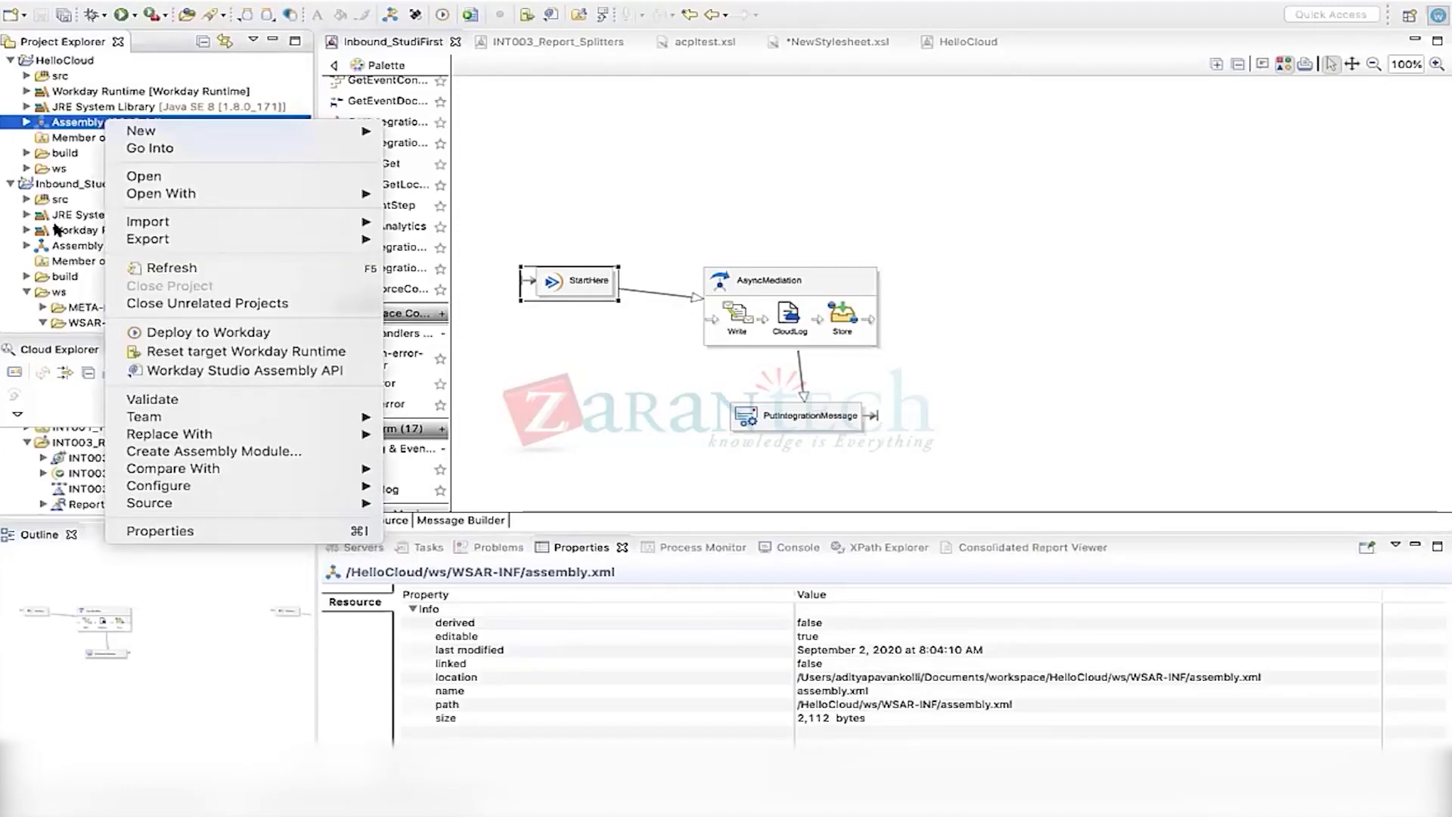
pyautogui.click(64, 230)
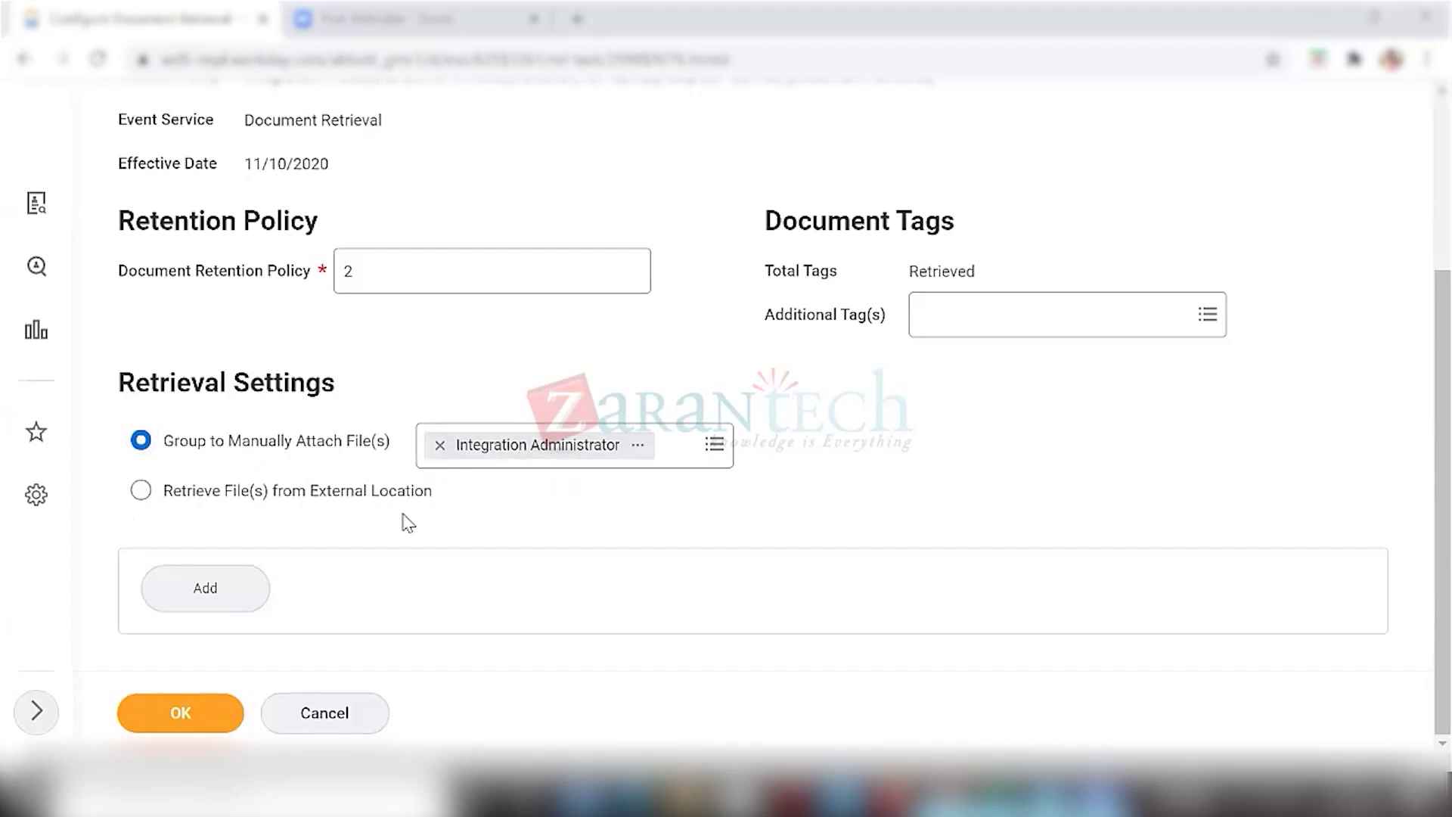
# - Cancel the document retrieval configuration and open the INT005_Inbound integration system page
pyautogui.click(324, 723)
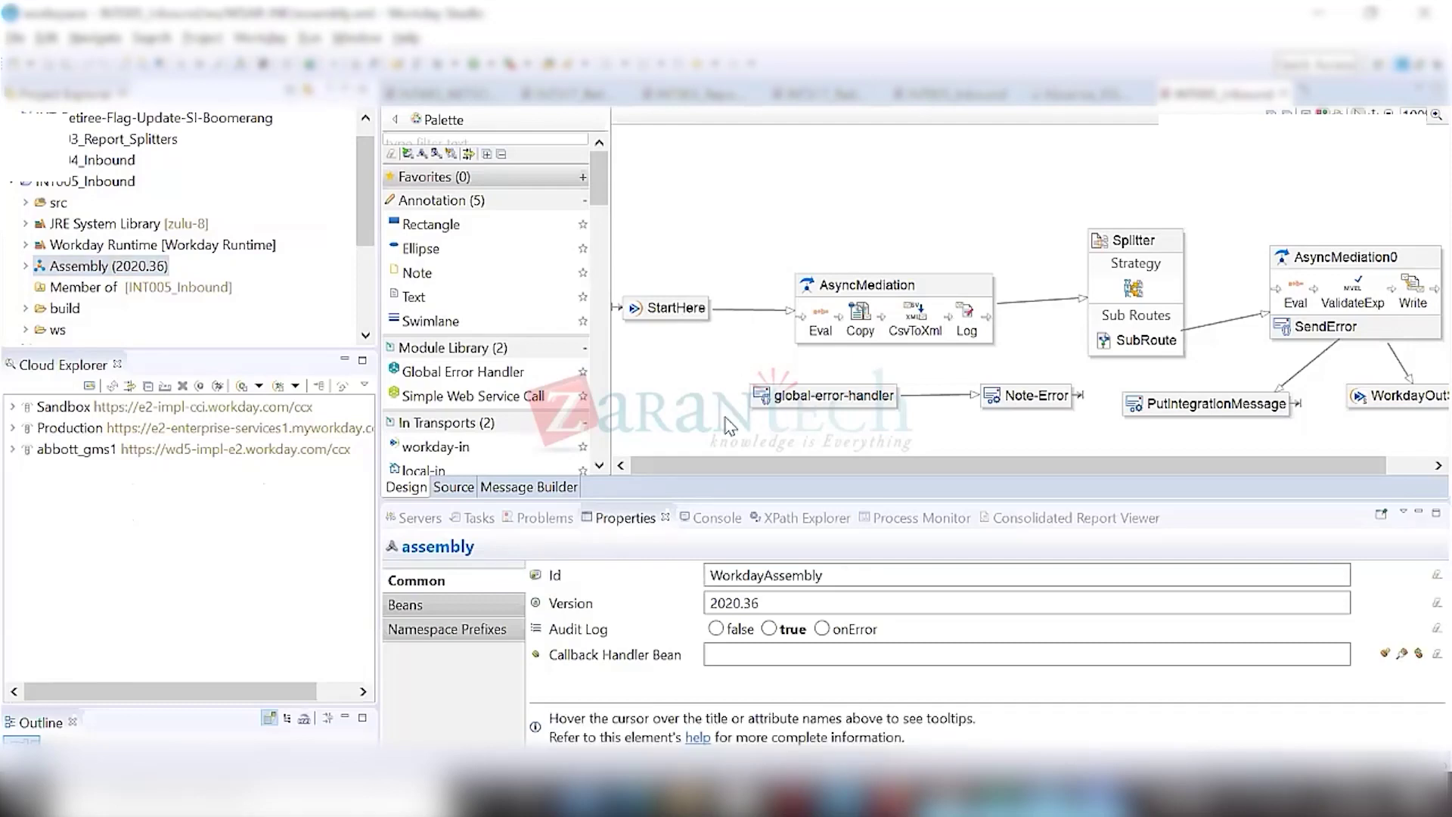
pyautogui.click(820, 318)
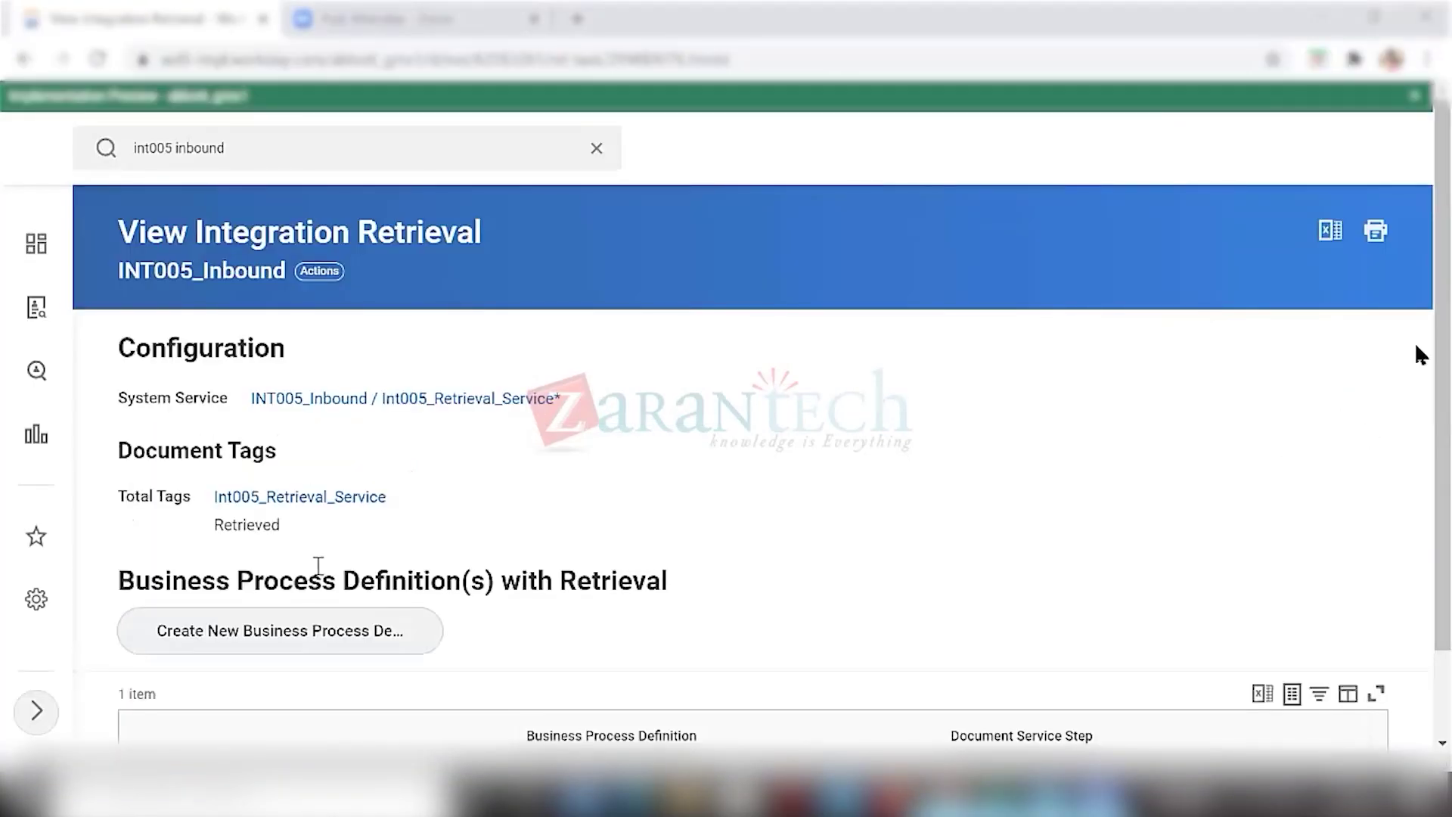
pyautogui.scroll(-1, 1414, 333)
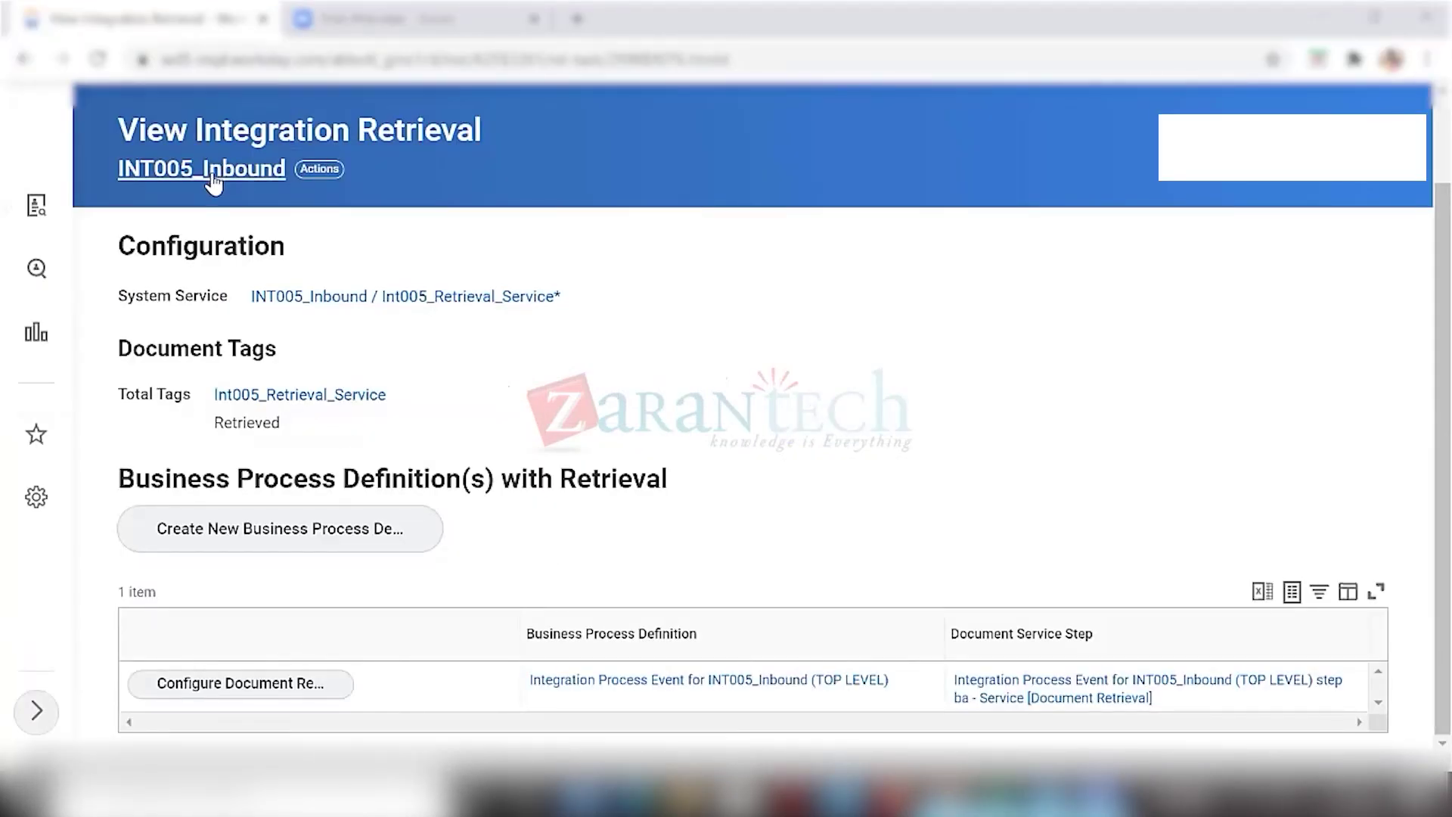
pyautogui.click(285, 179)
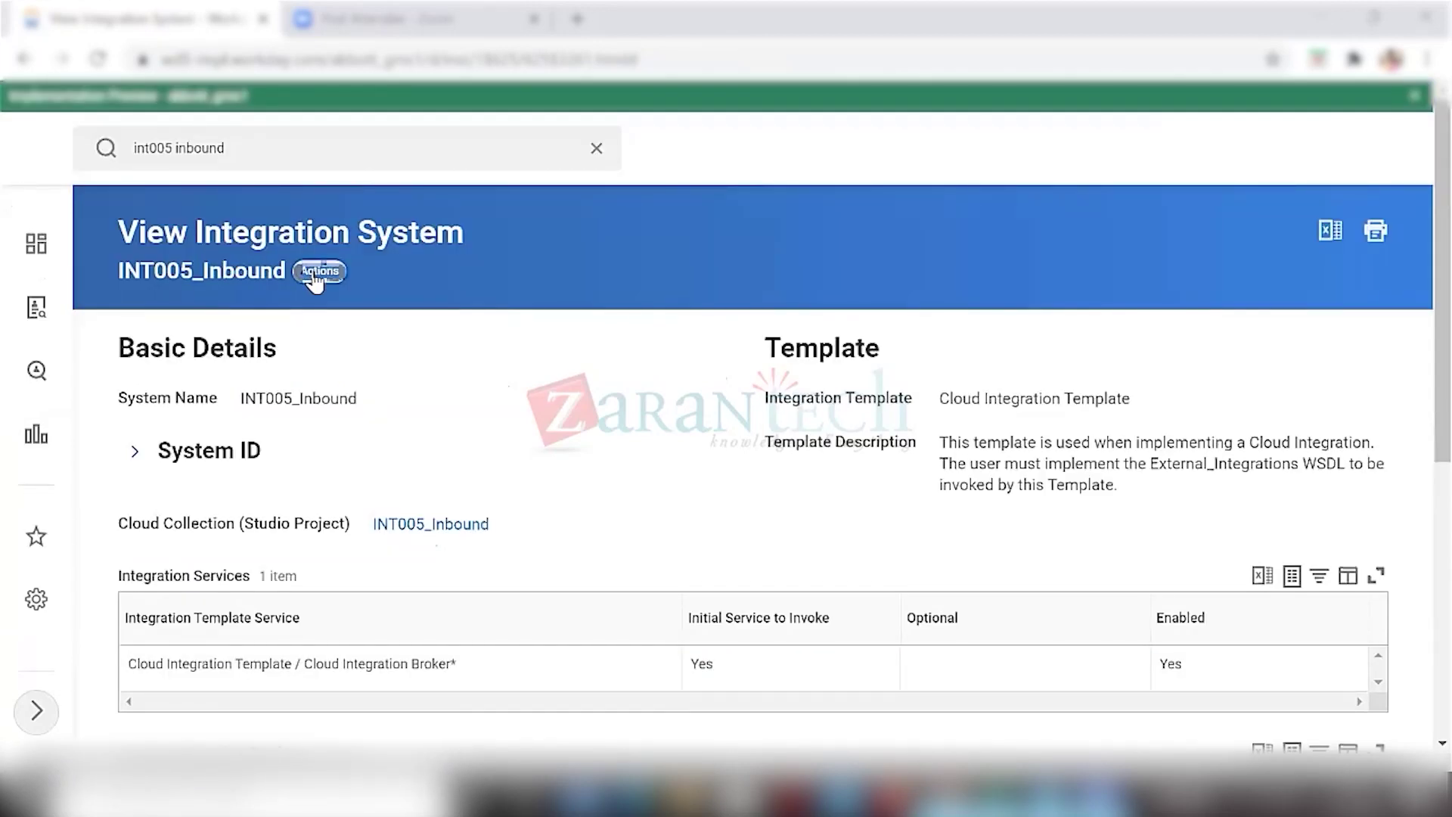
# - Re-save INT005_Inbound's Document Retrieval step: retention policy 2, manual attachment by Integration Administrator
pyautogui.click(313, 274)
pyautogui.moveTo(424, 389)
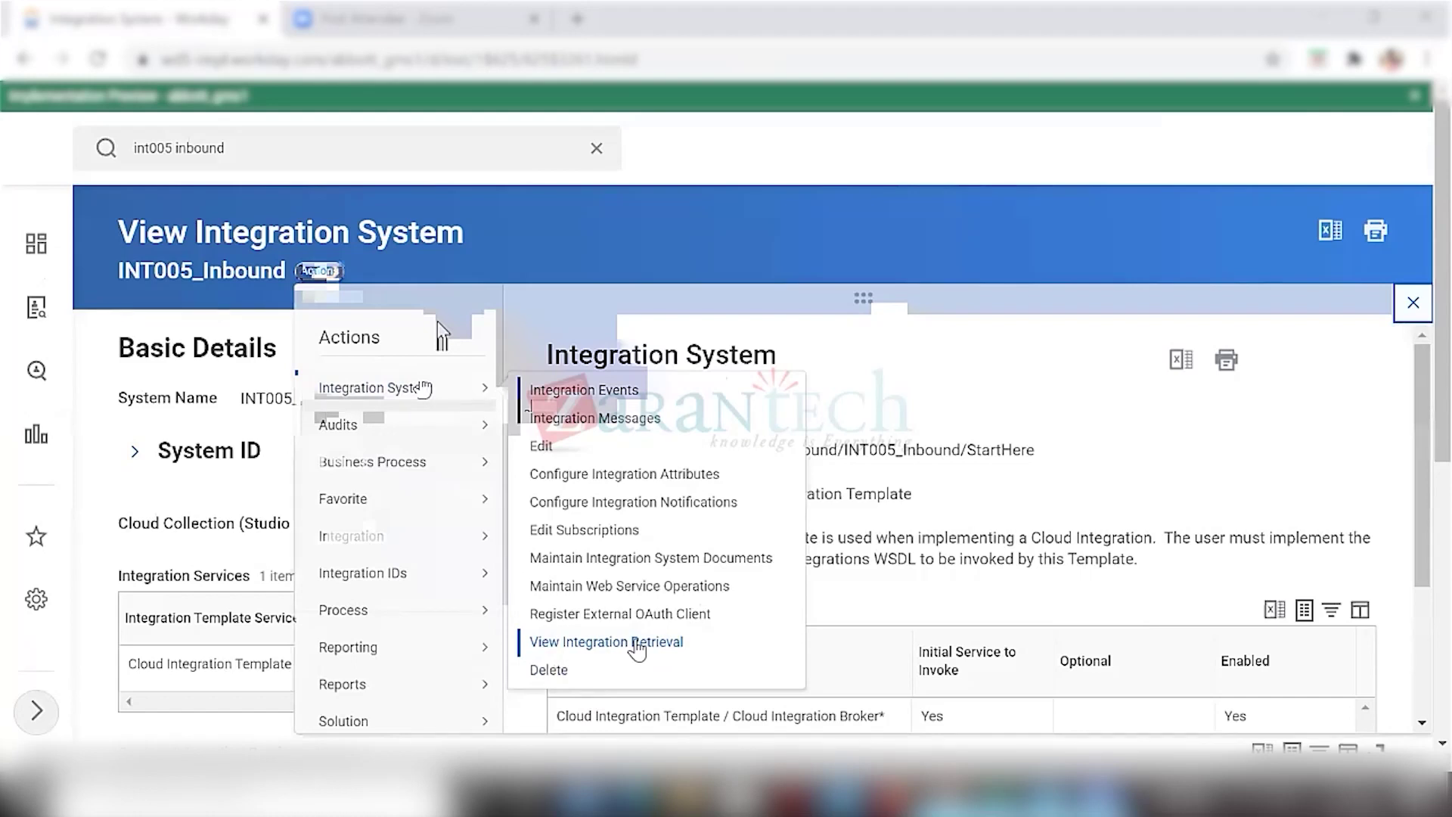
pyautogui.click(638, 643)
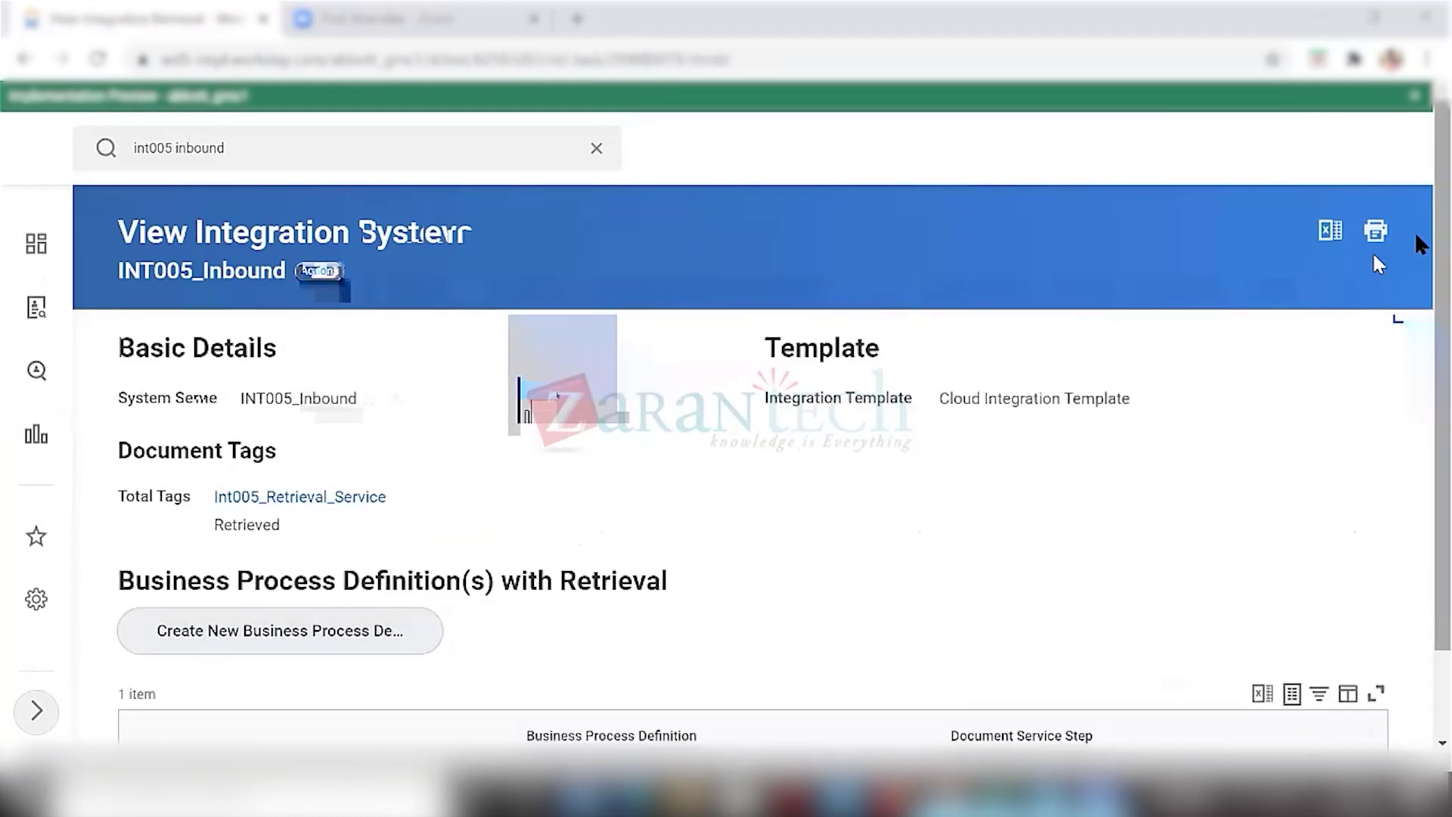
pyautogui.scroll(-2, 1415, 438)
pyautogui.click(214, 684)
pyautogui.write('int')
pyautogui.click(216, 710)
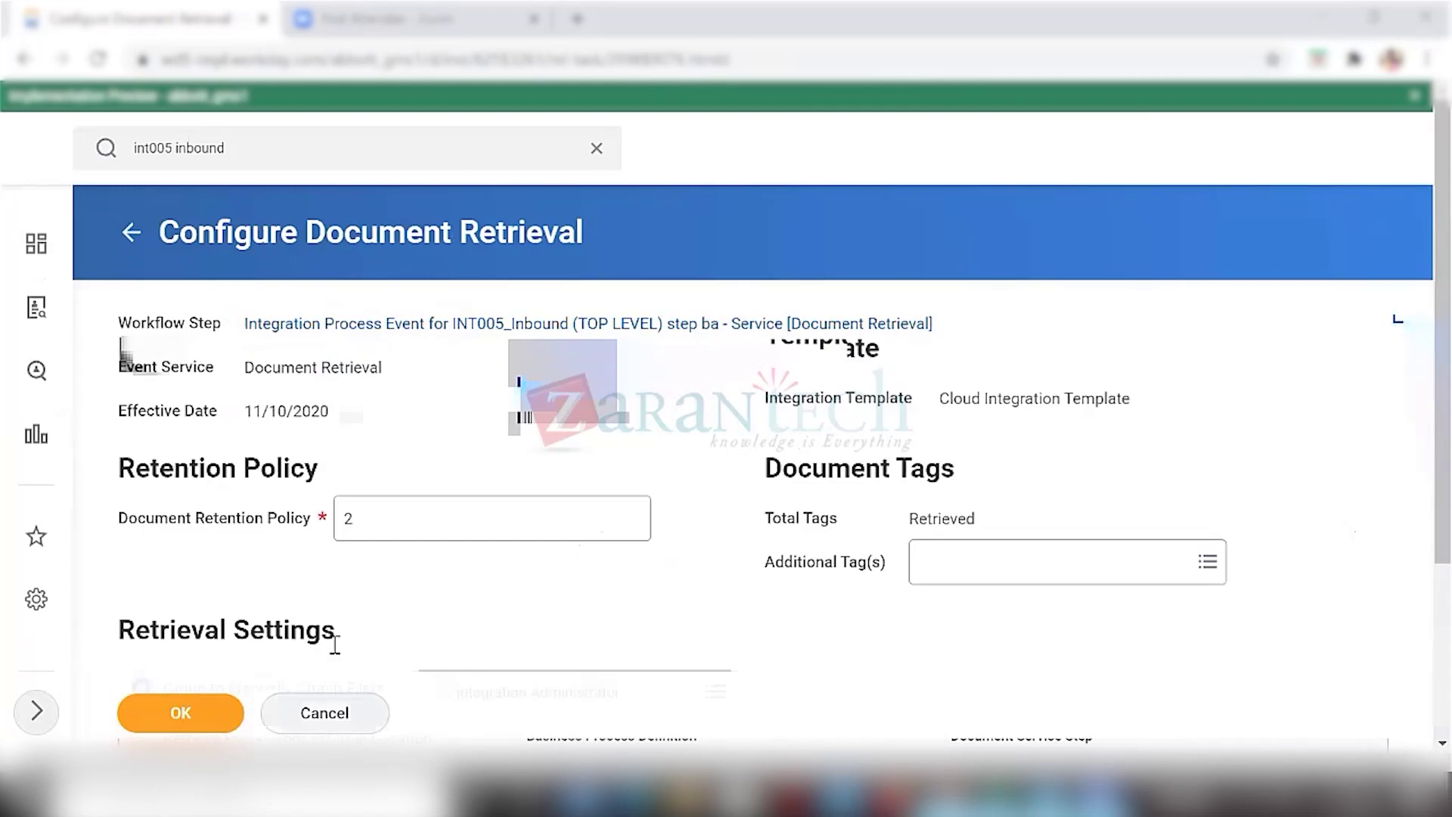
pyautogui.moveTo(1415, 278); pyautogui.dragTo(1414, 379)
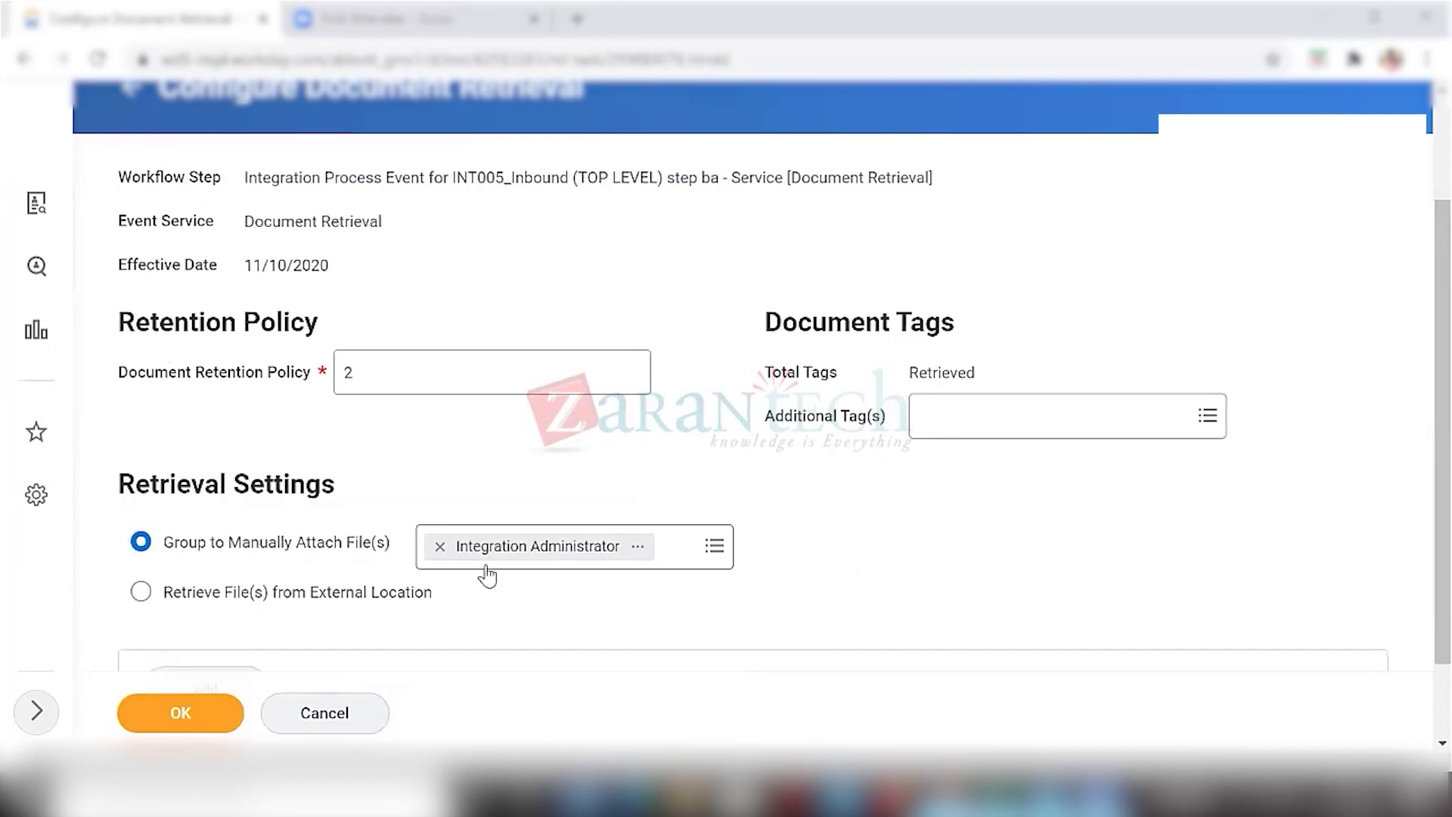
pyautogui.click(195, 728)
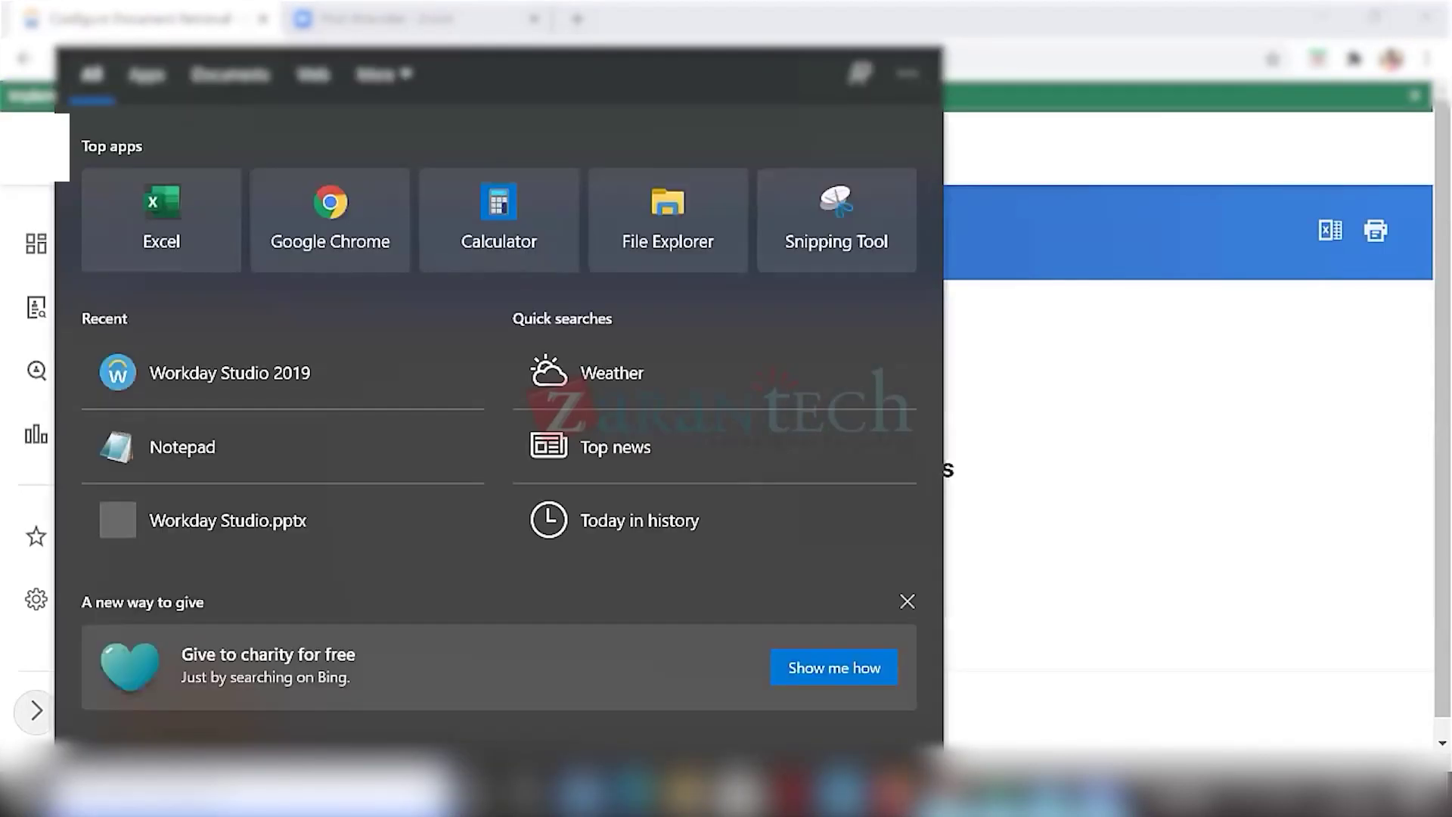
# - Return to the INT003_Report spreadsheet and locate INT003_Report.csv on the Desktop via Windows search
pyautogui.write('int')
pyautogui.press('Escape')
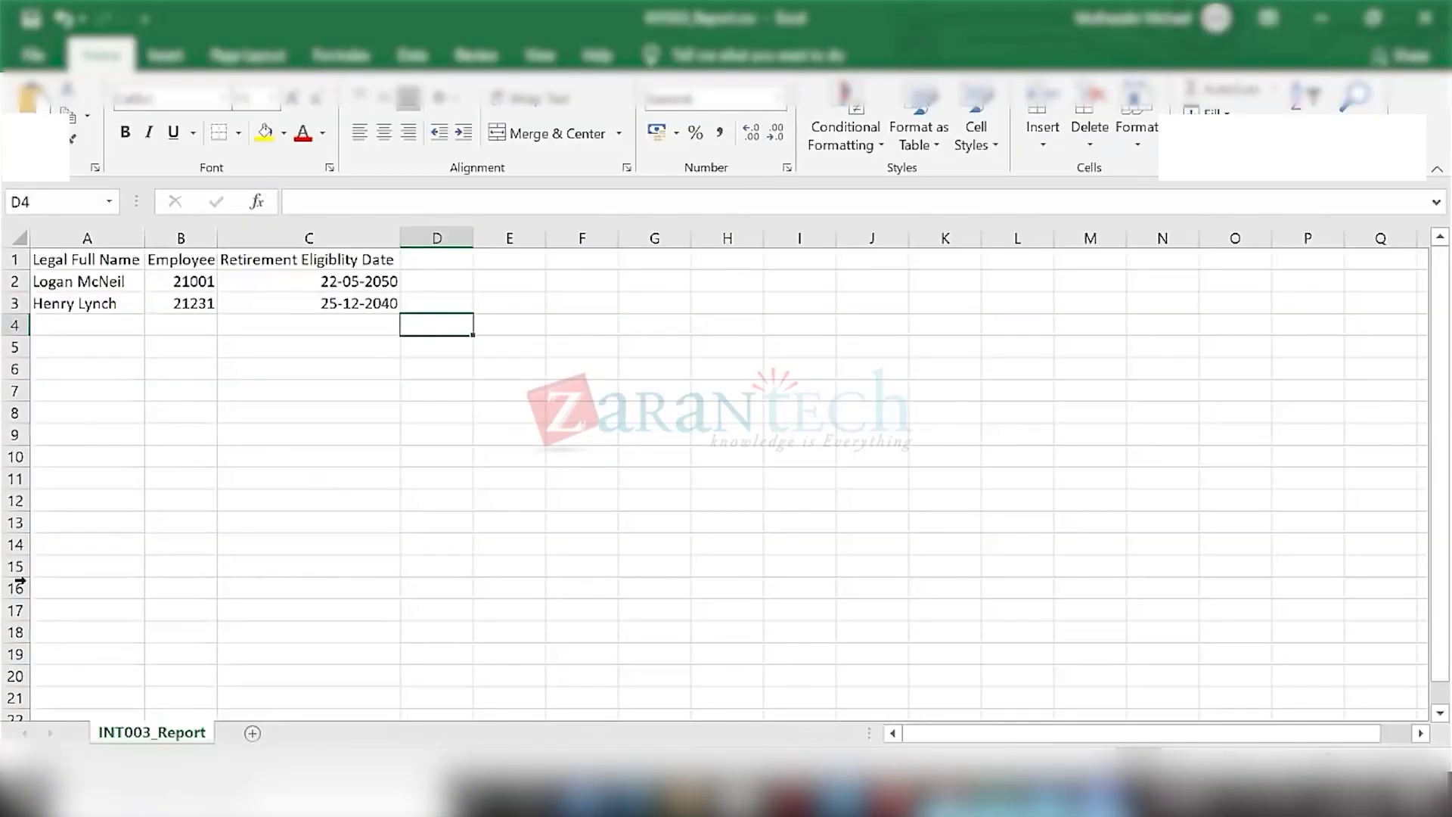
pyautogui.click(91, 794)
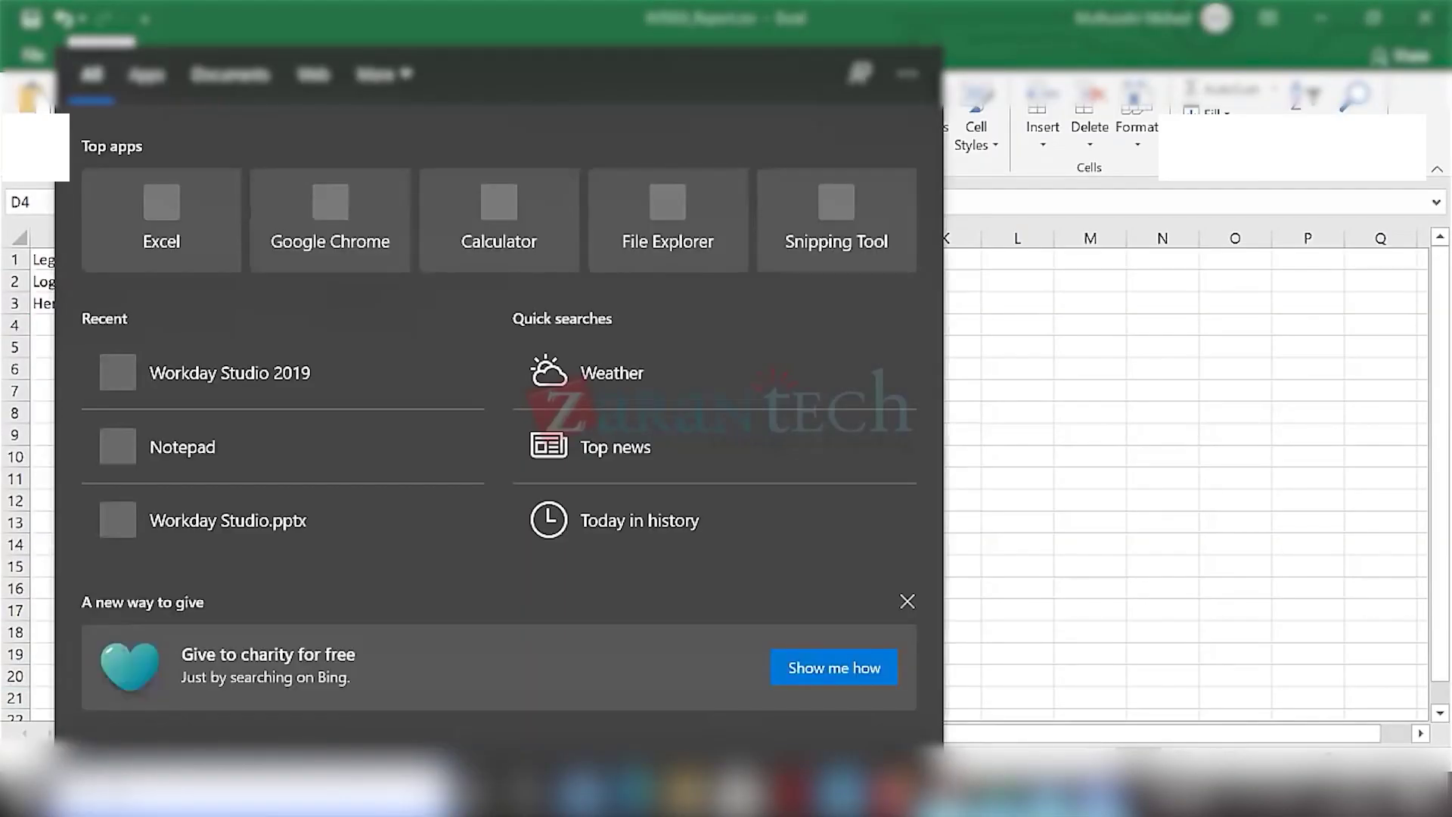
pyautogui.write('int')
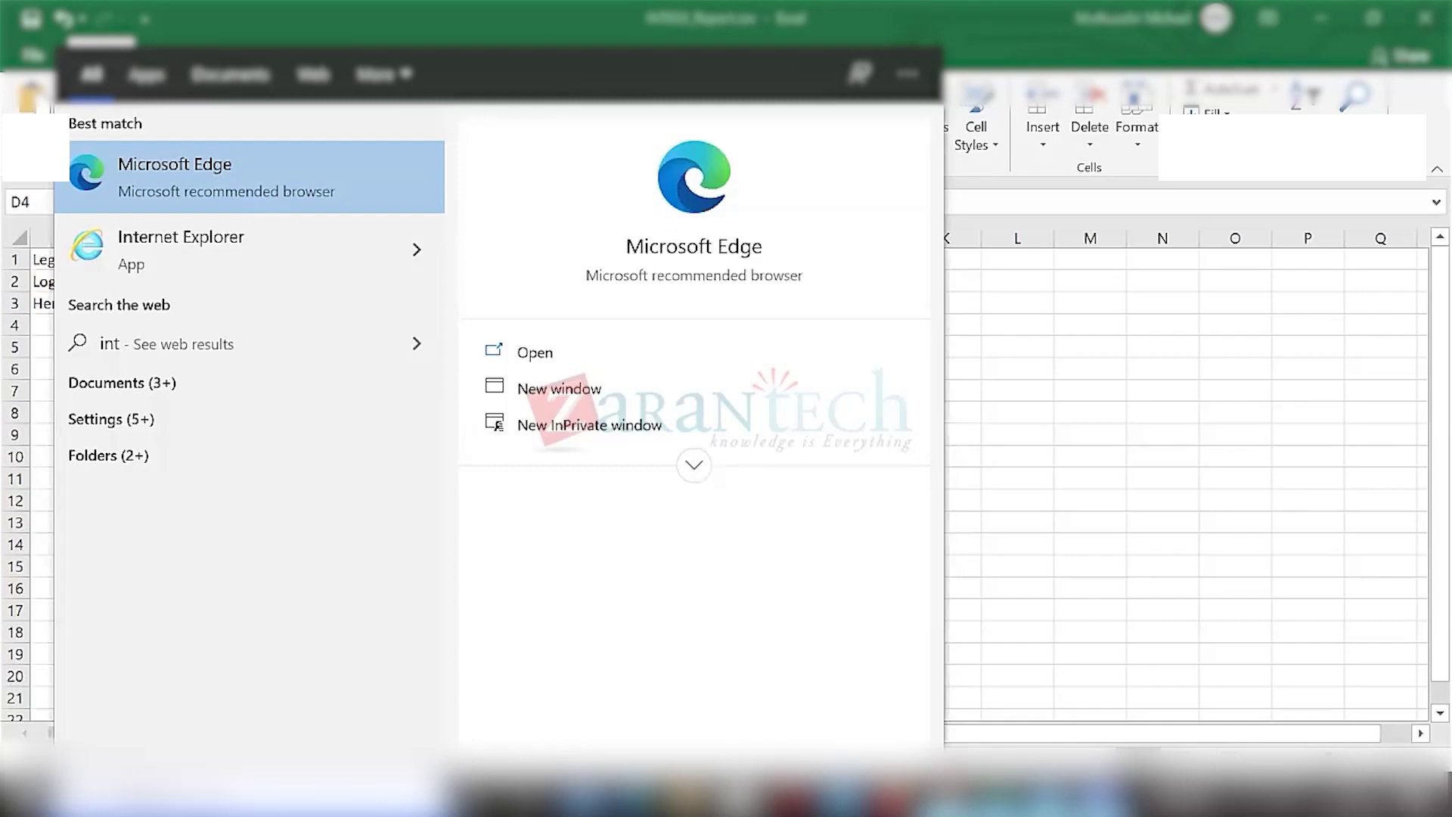
pyautogui.write('003')
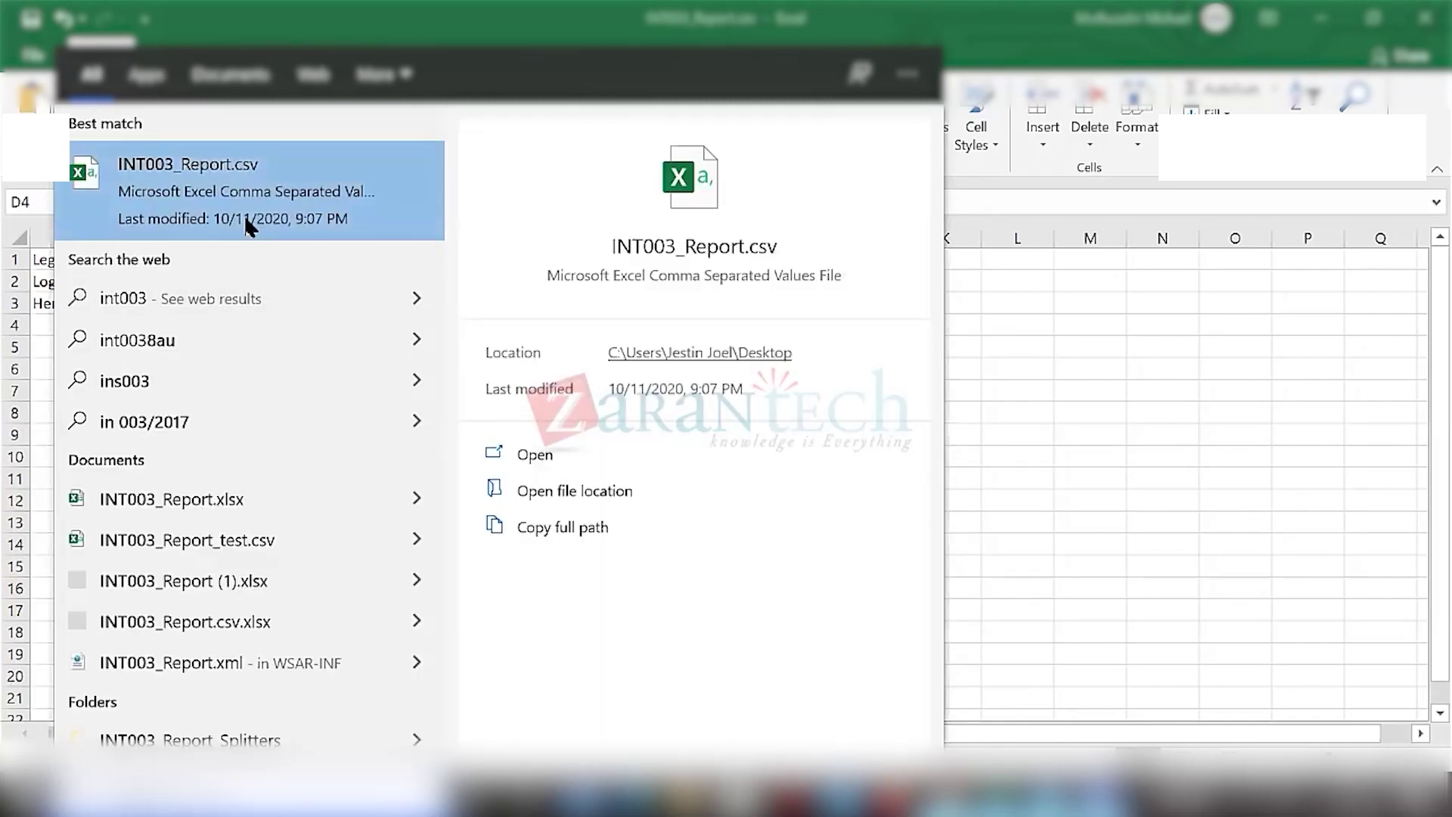
pyautogui.rightClick(248, 219)
pyautogui.click(495, 286)
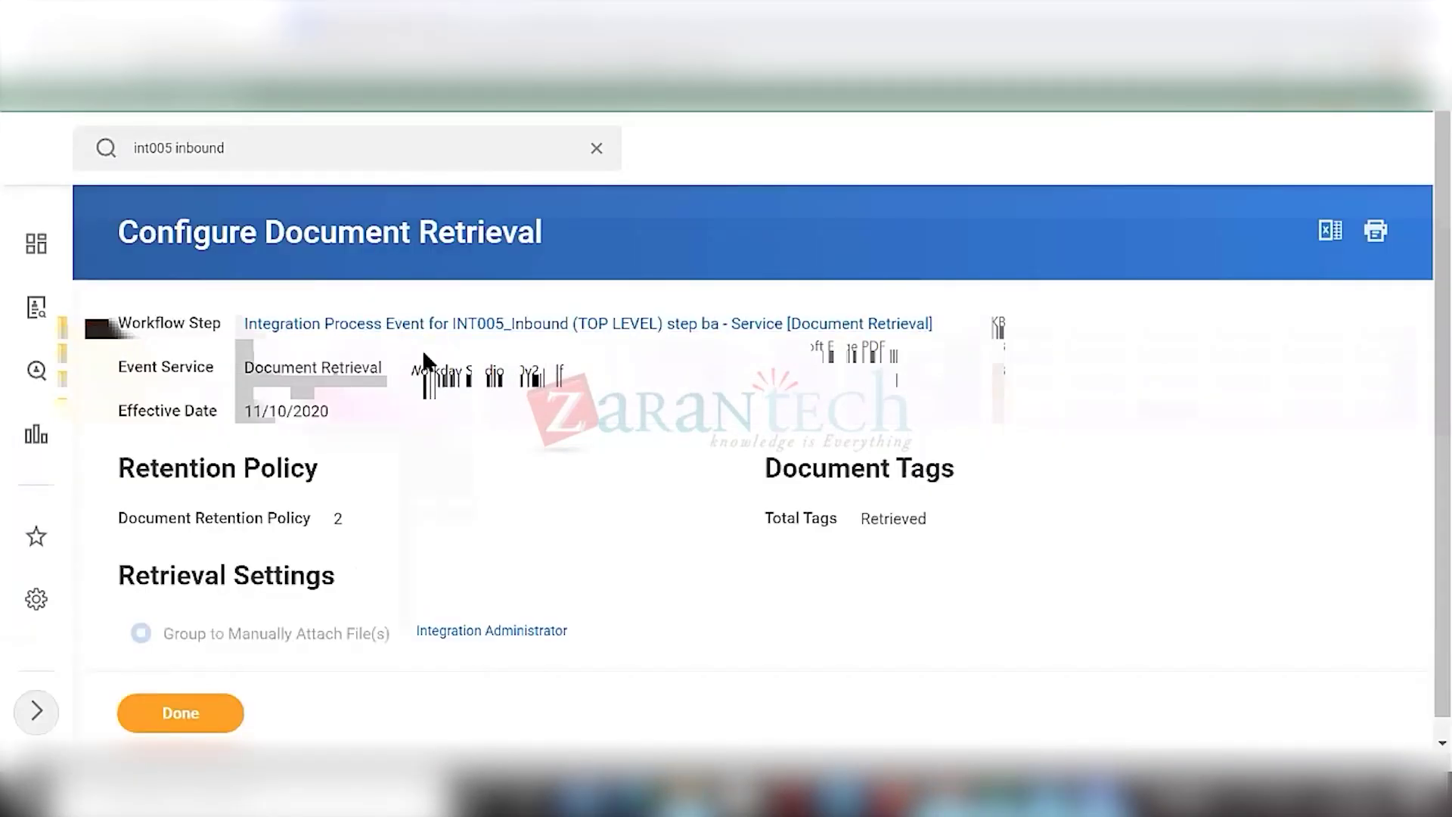
# - Find INT005_Inbound and launch a new run of the integration
pyautogui.click(301, 160)
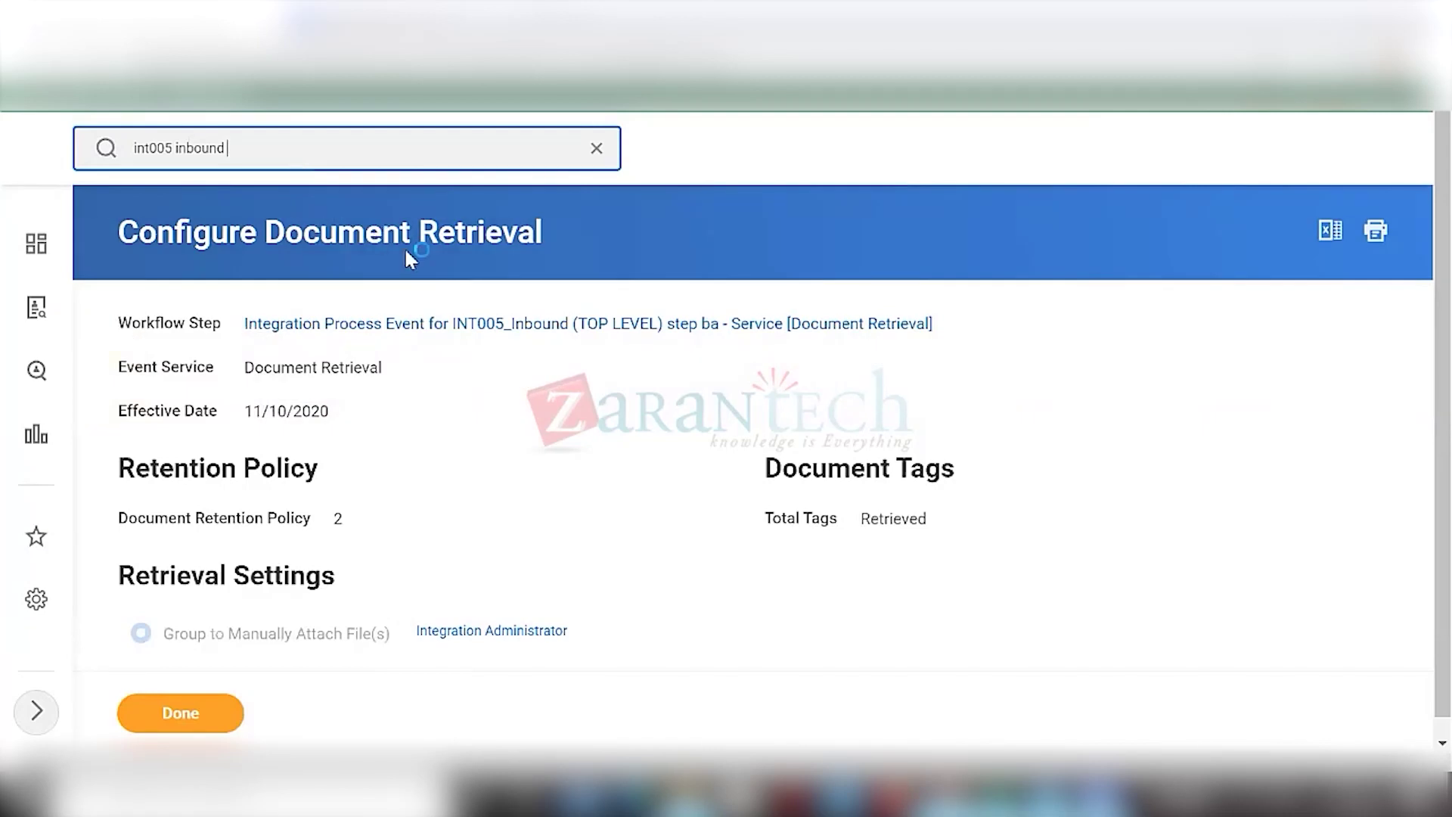
pyautogui.press('Return')
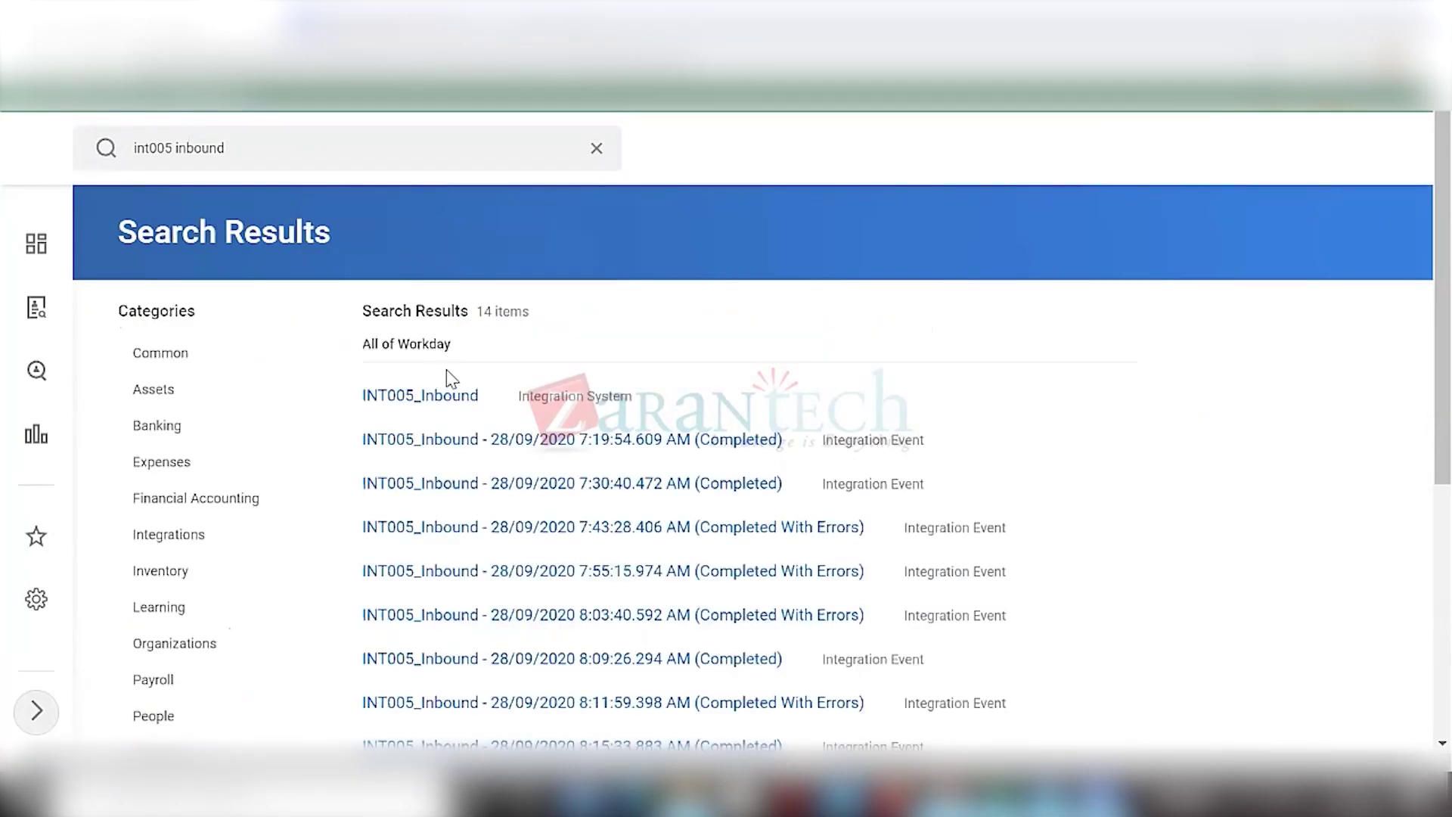
pyautogui.click(437, 397)
pyautogui.click(313, 272)
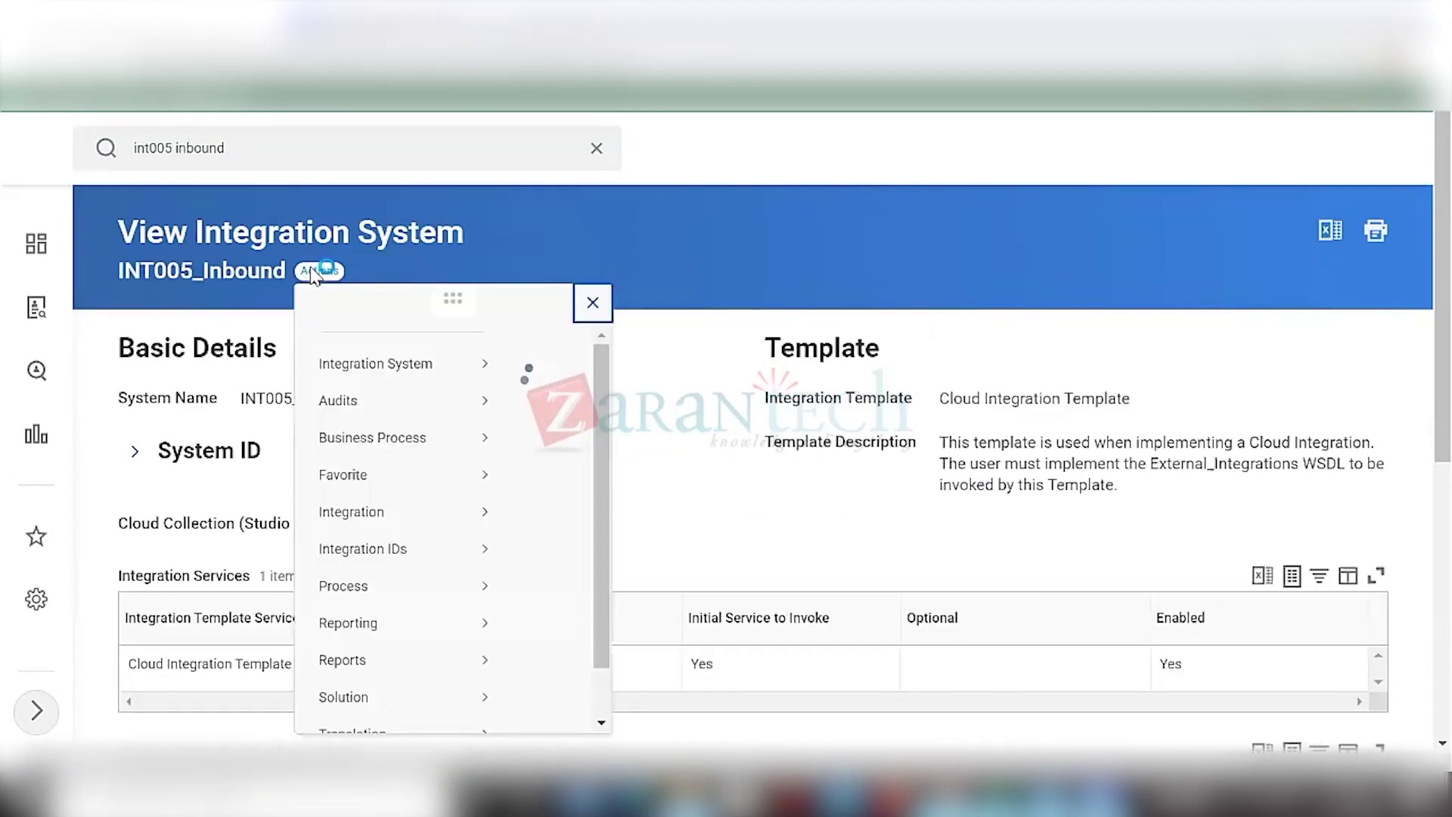
pyautogui.moveTo(473, 539)
pyautogui.click(539, 538)
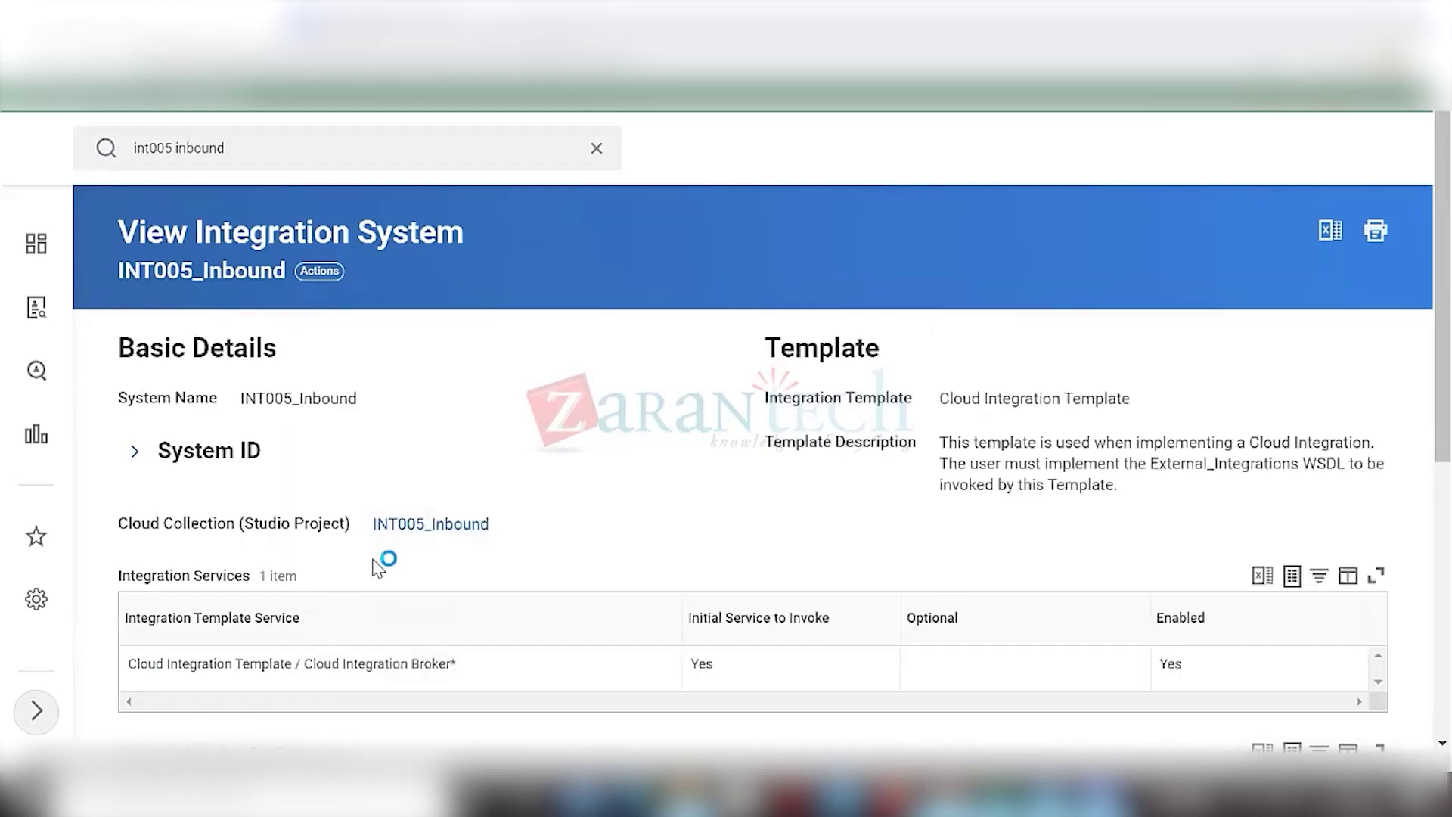
pyautogui.click(194, 725)
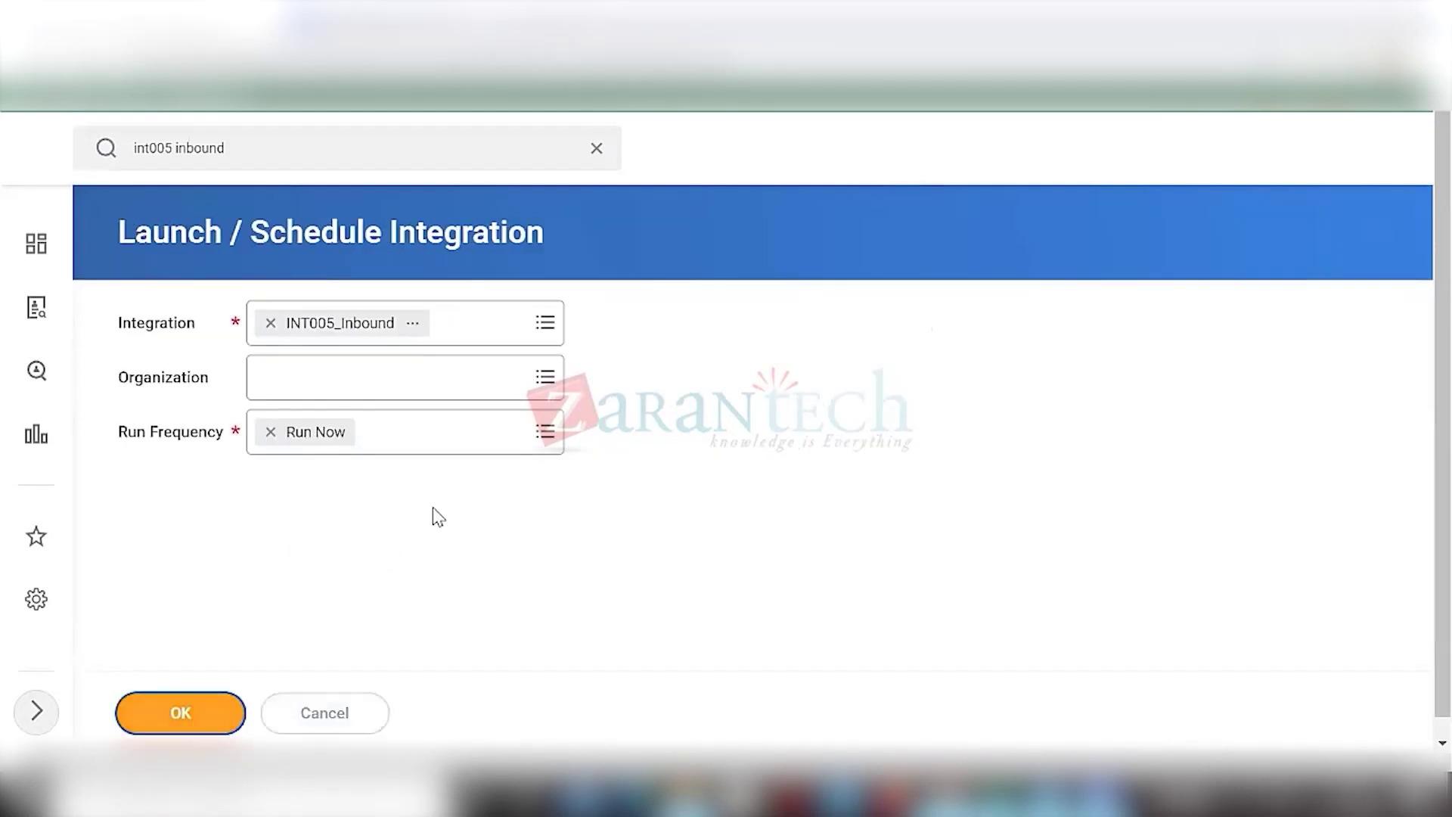
pyautogui.click(190, 716)
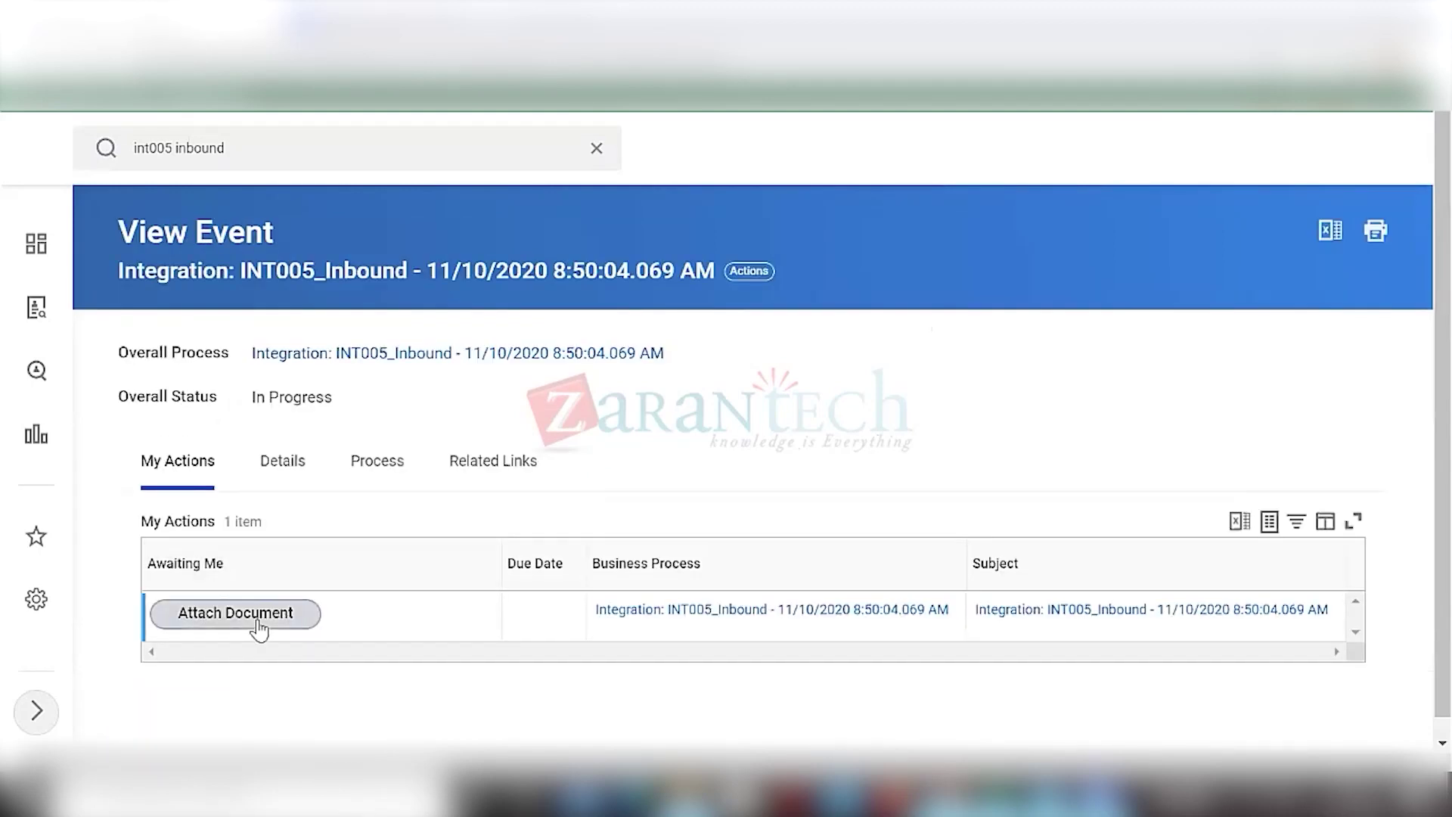
# - Open the Attach Document task and try opening 'int003' by name, dismissing the file-not-found errors
pyautogui.click(278, 632)
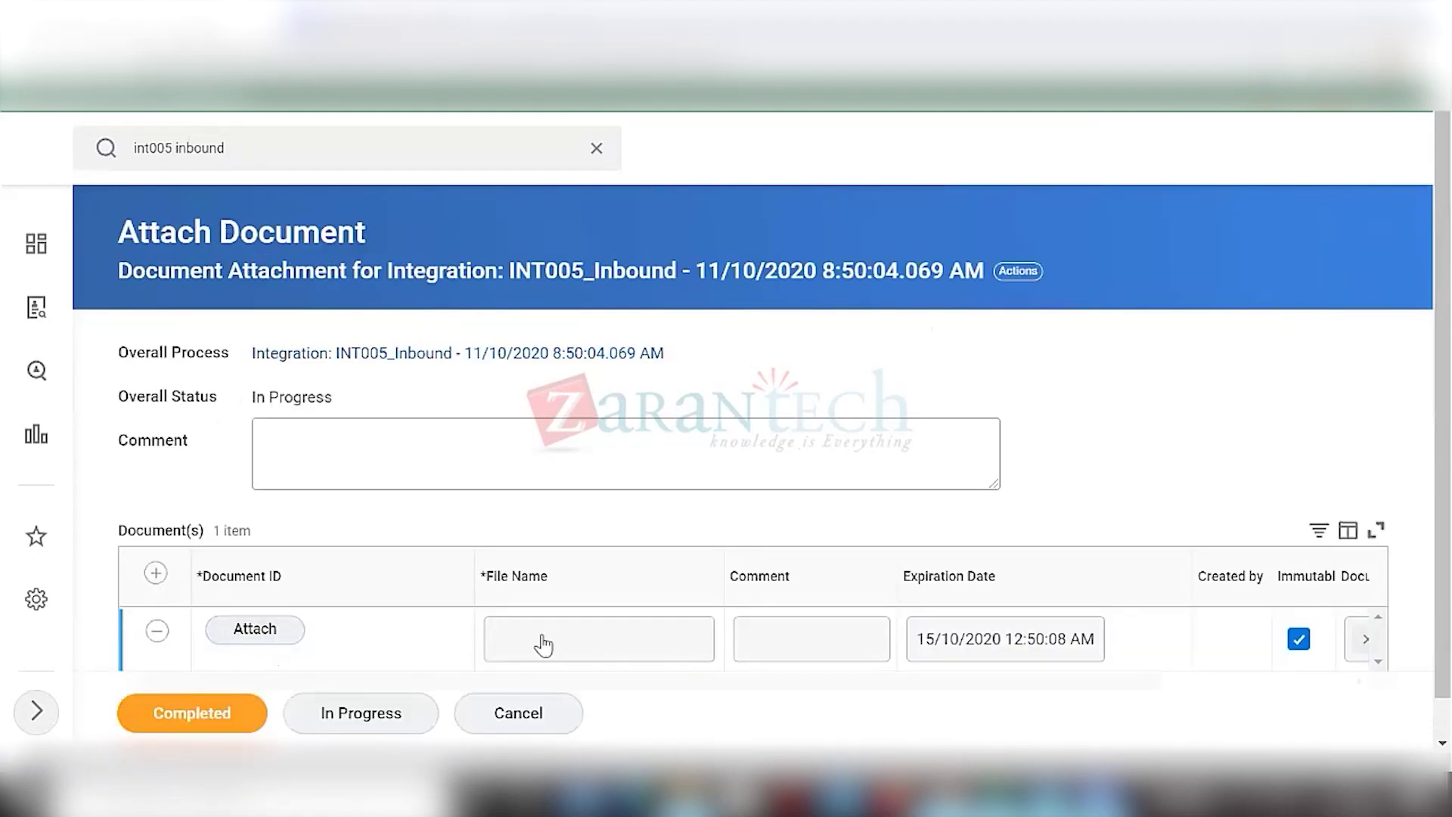
pyautogui.click(256, 631)
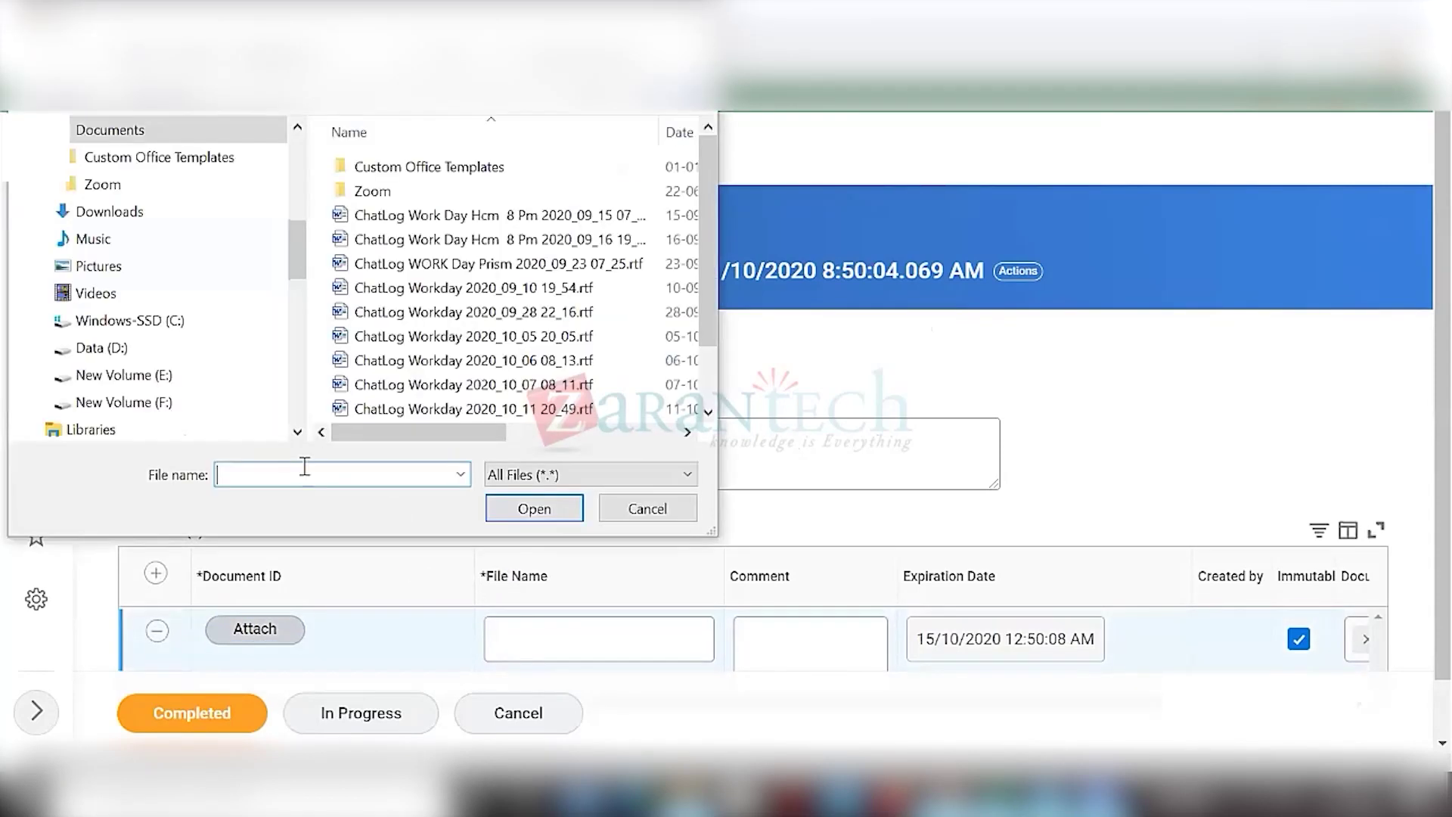
pyautogui.write('int003')
pyautogui.press('Return')
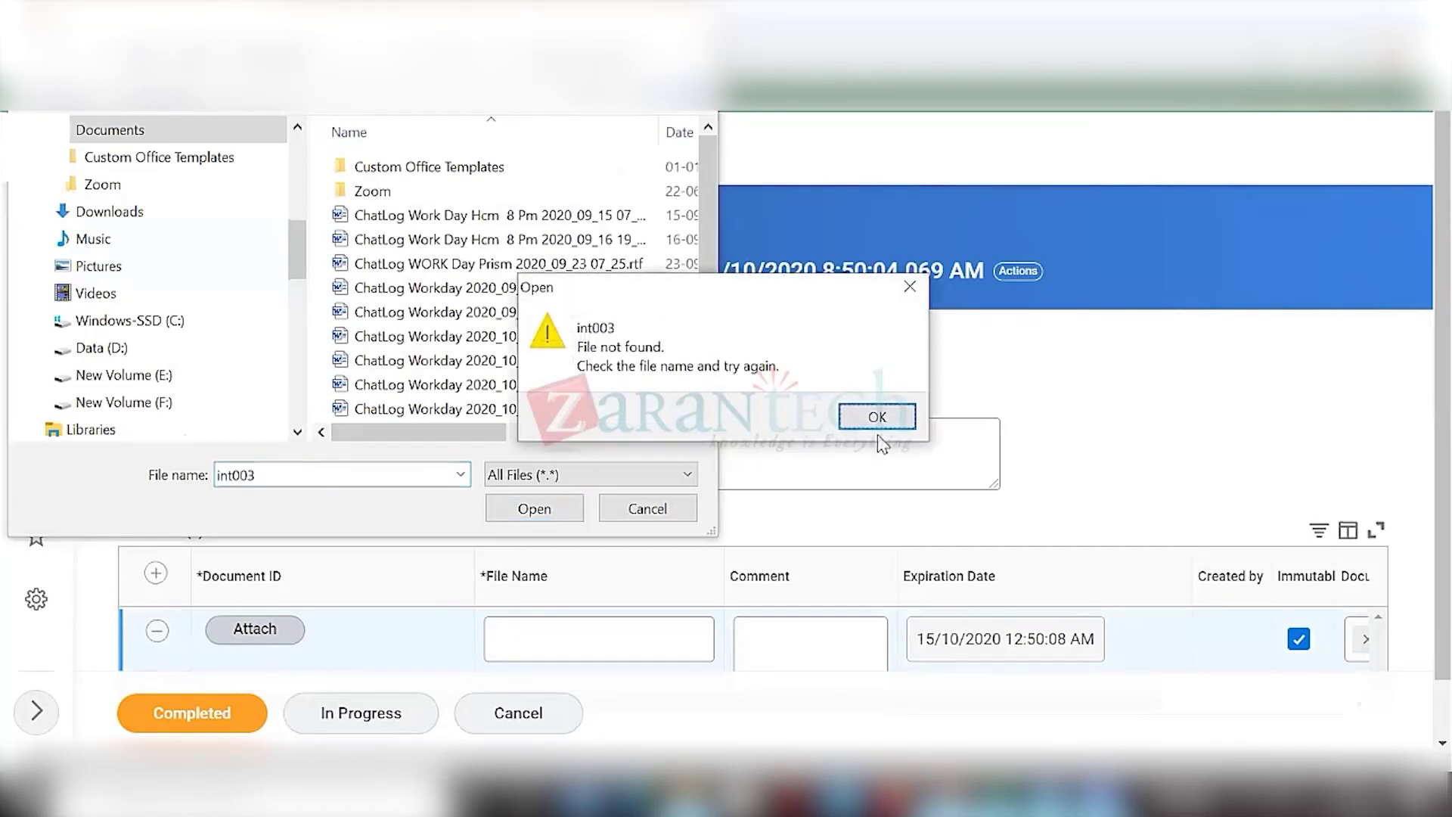
pyautogui.click(876, 416)
pyautogui.scroll(3, 227, 161)
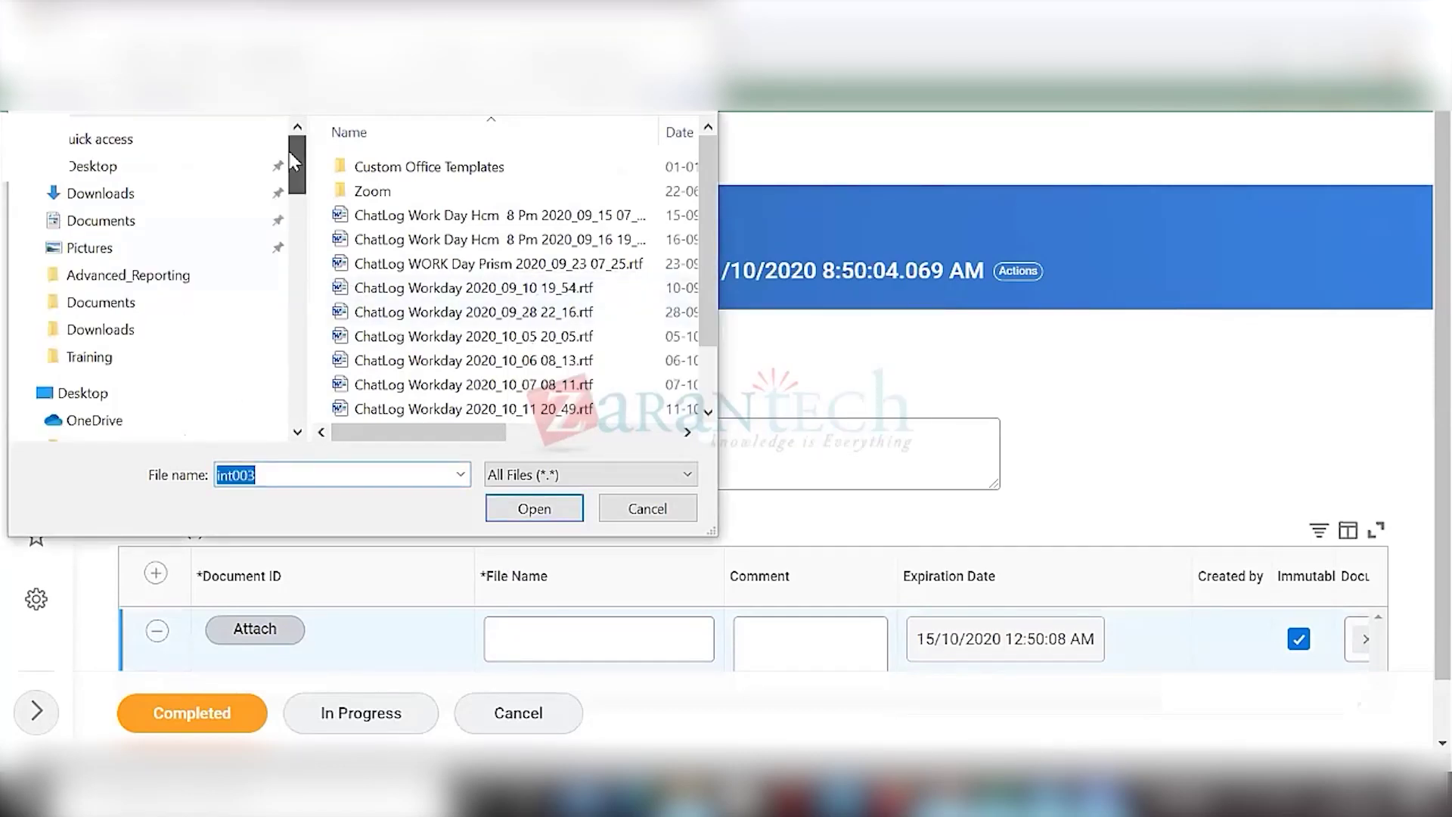
pyautogui.click(182, 167)
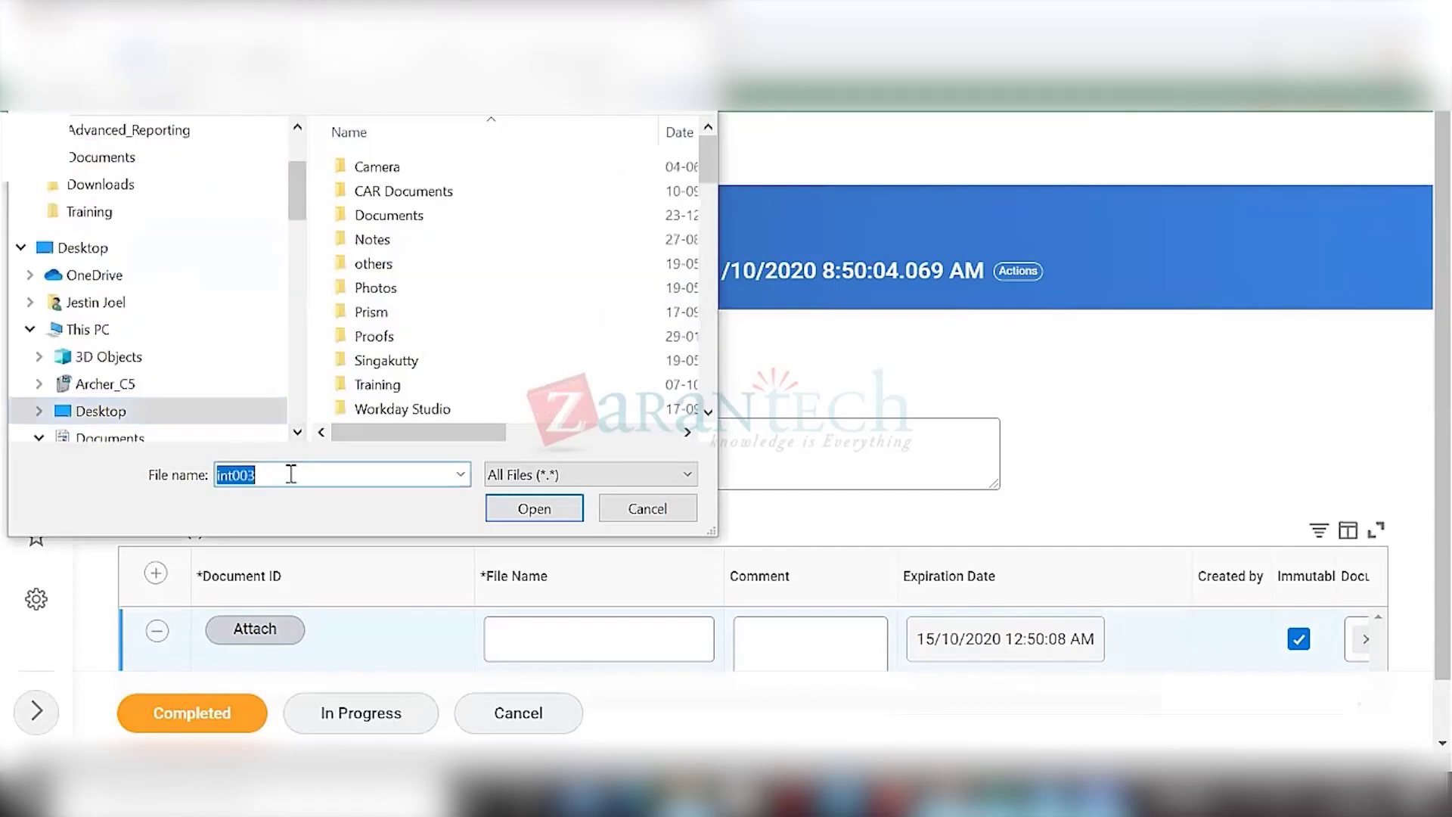
pyautogui.press('Return')
pyautogui.click(875, 415)
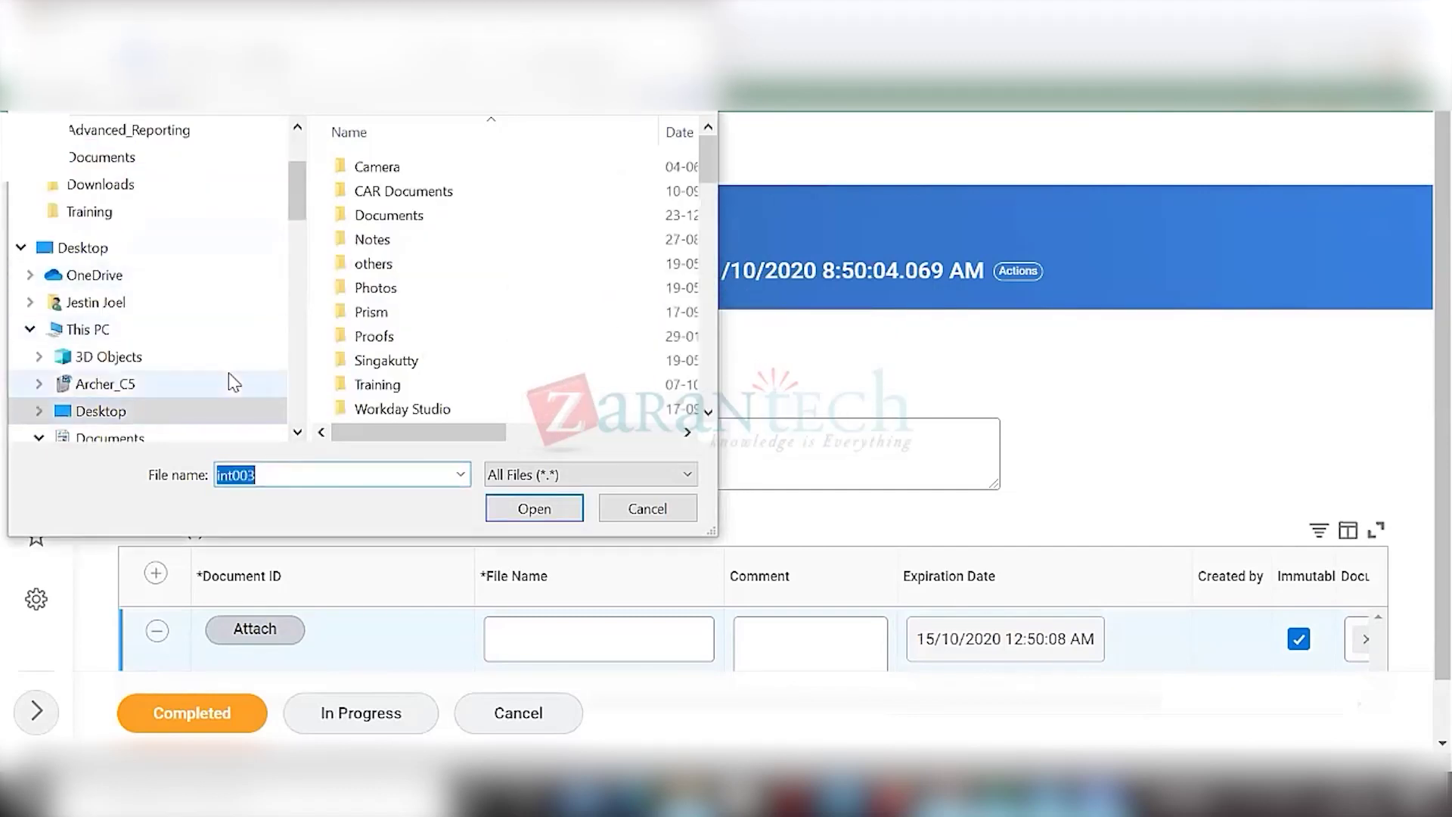
# - Attach INT003_Report.csv from the Desktop, submit the step as completed, and expand Details and Process
pyautogui.scroll(2, 295, 171)
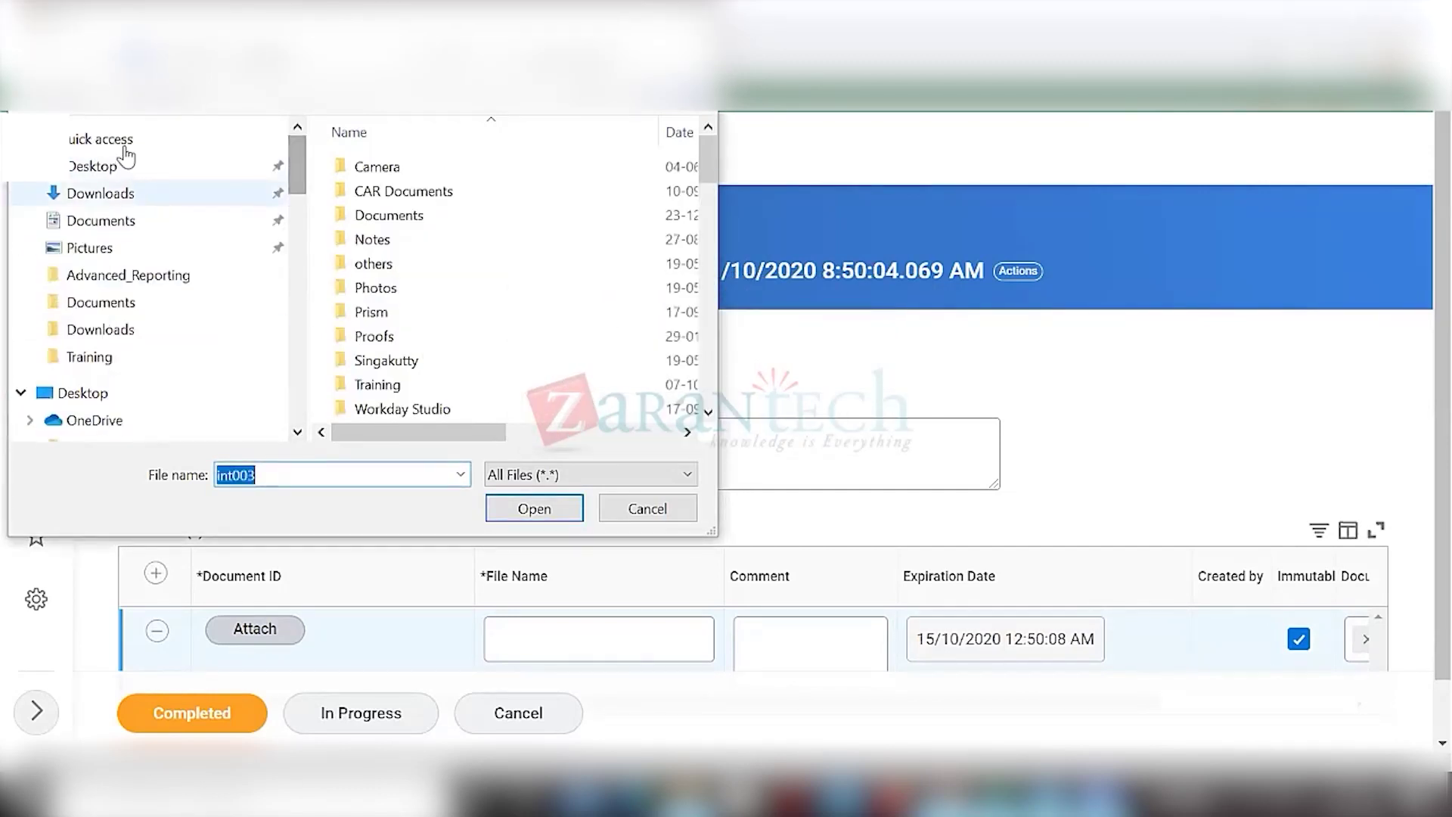
pyautogui.click(125, 165)
pyautogui.moveTo(712, 250); pyautogui.dragTo(706, 290)
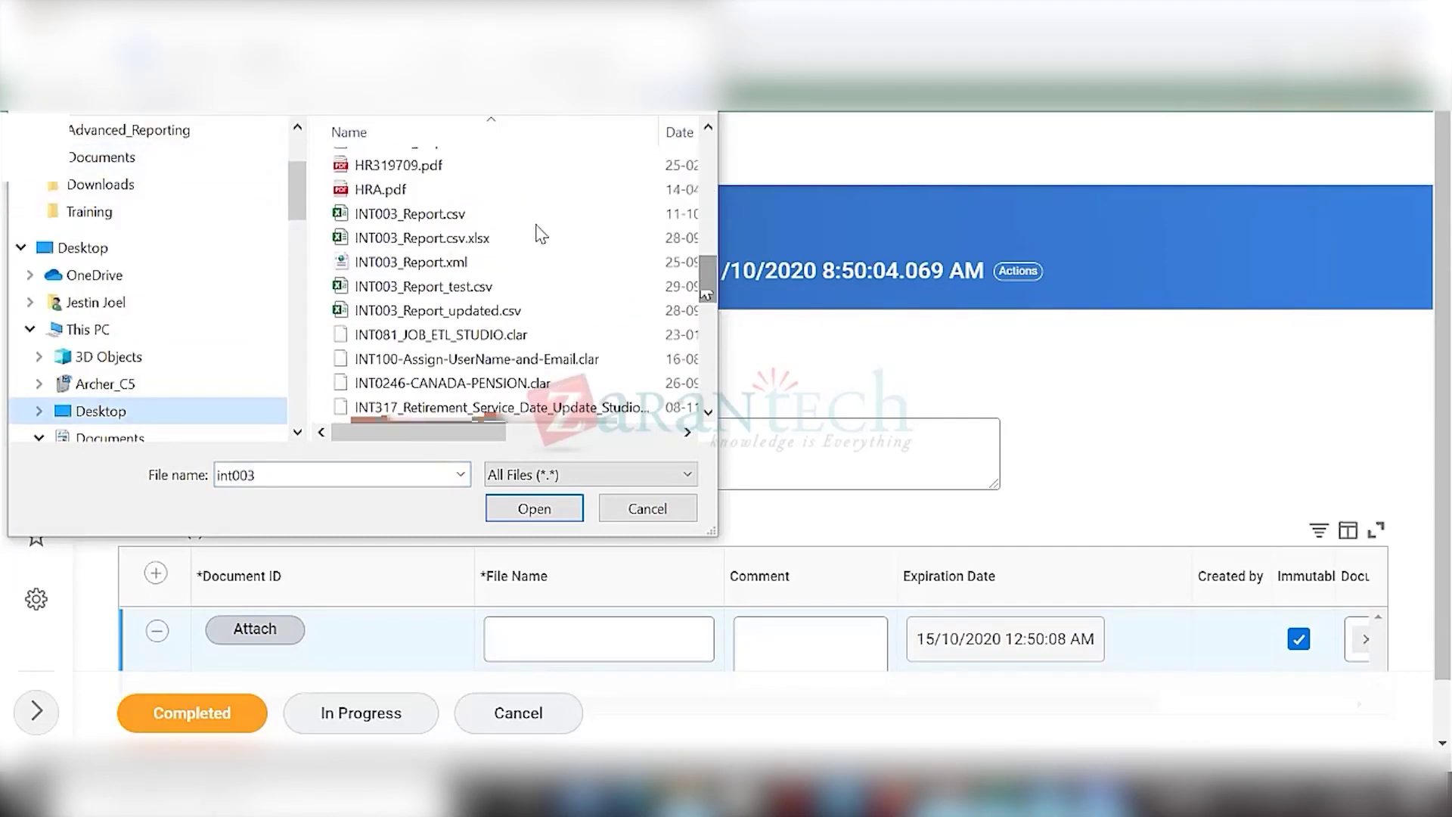
pyautogui.doubleClick(469, 219)
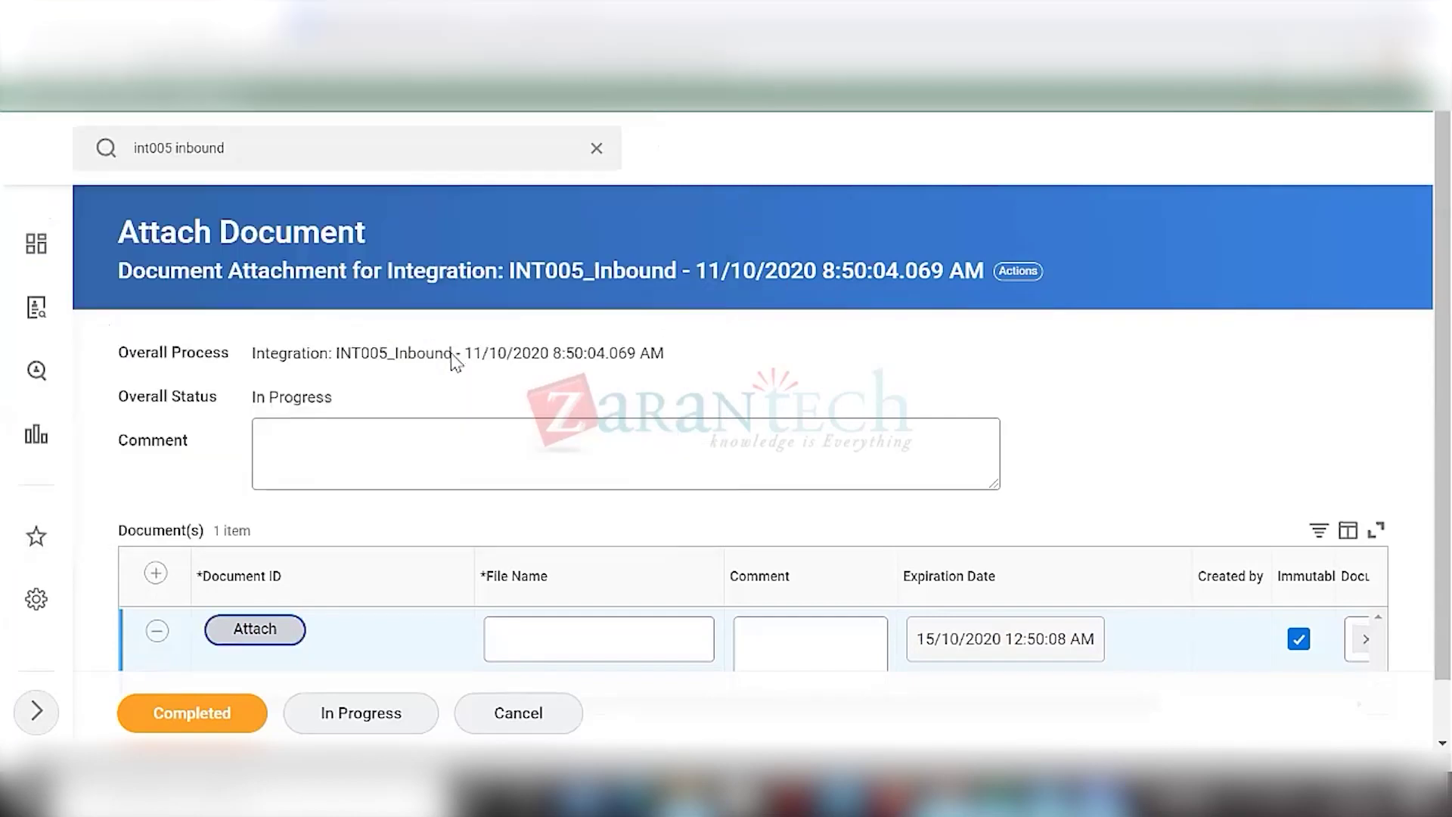
pyautogui.click(224, 711)
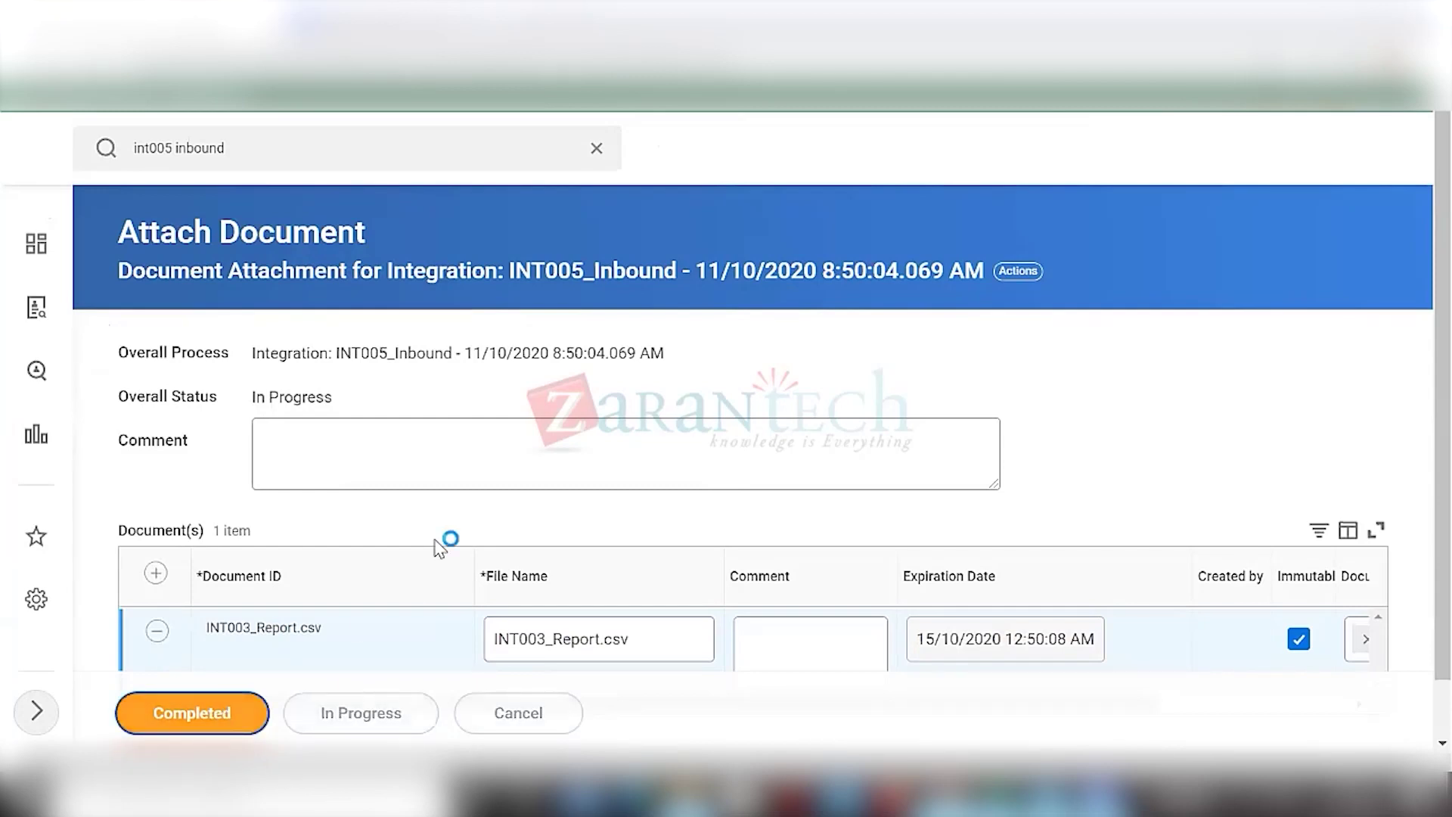
pyautogui.click(138, 606)
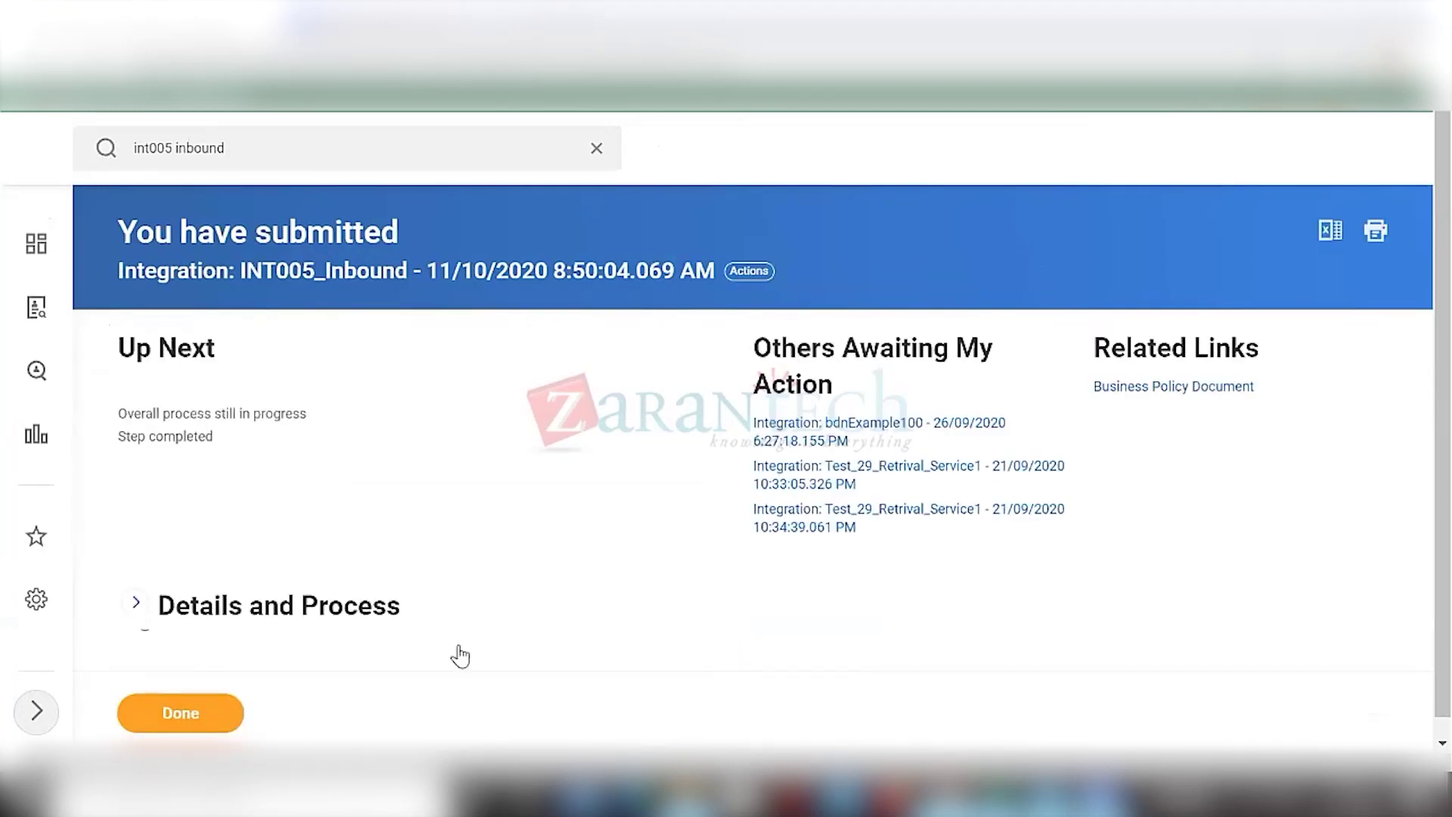
# - Open the INT005_Inbound integration event, read its error messages, and switch to Workday Studio
pyautogui.scroll(-6, 1416, 348)
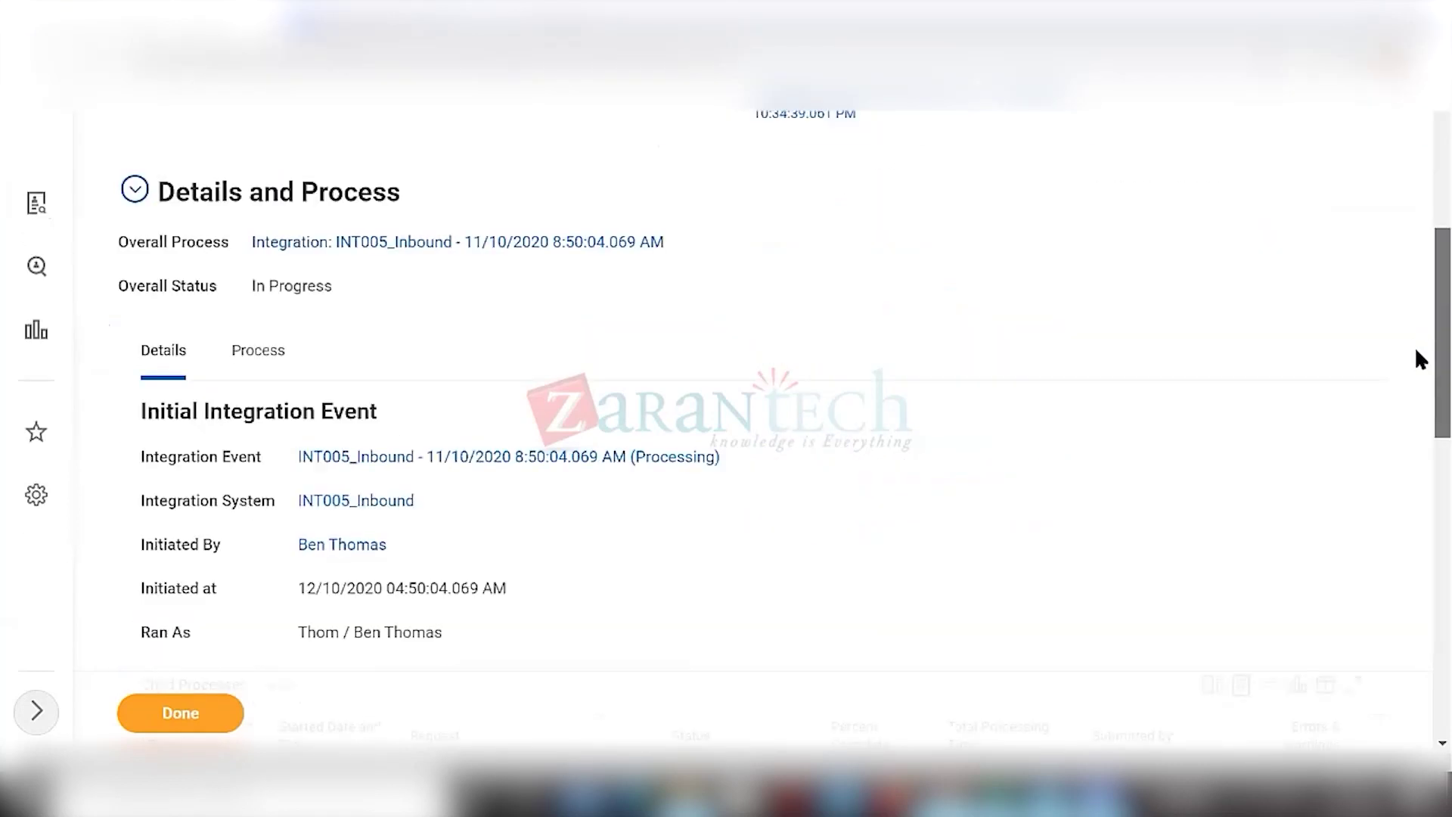
pyautogui.click(450, 362)
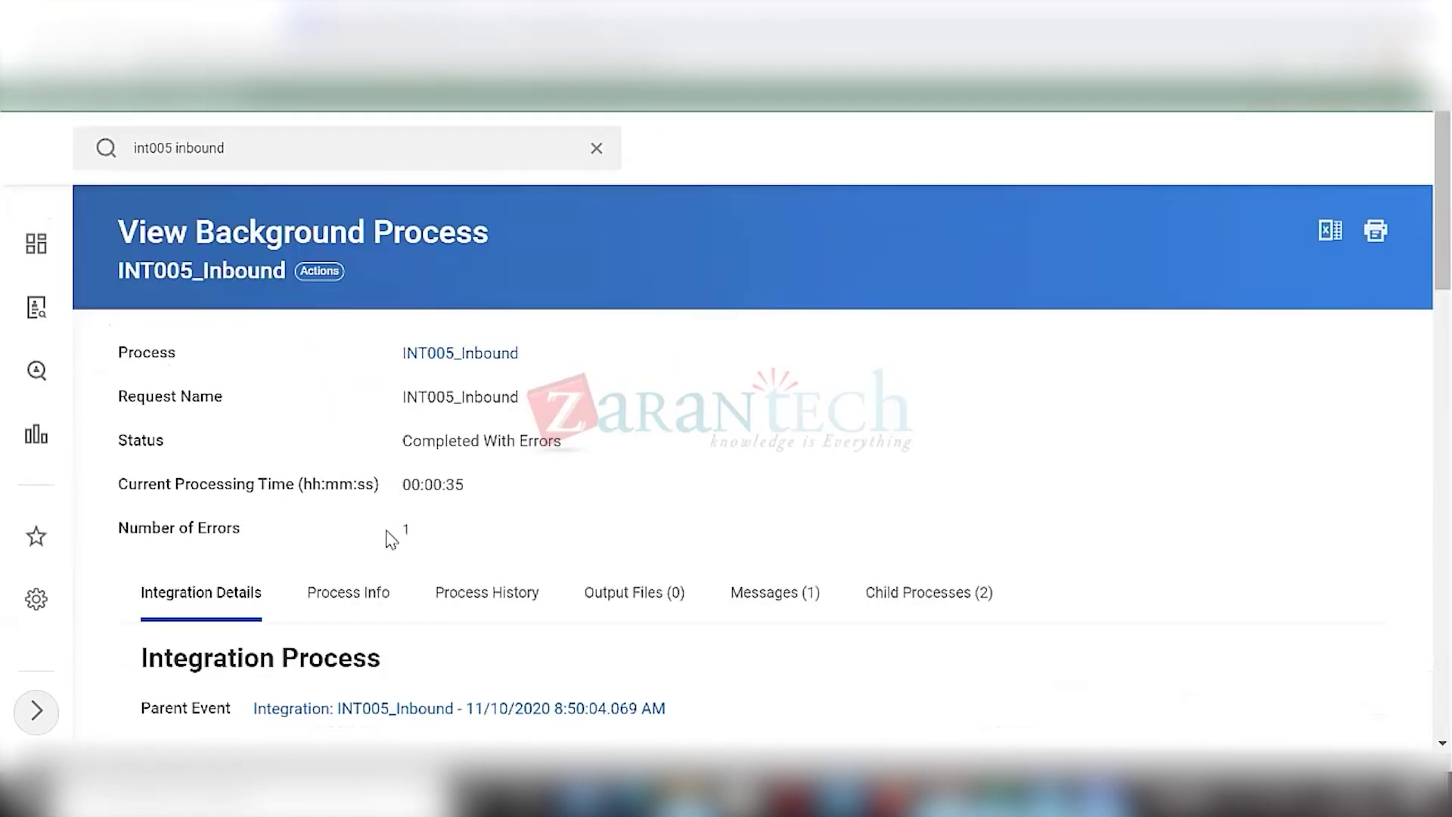
pyautogui.click(407, 530)
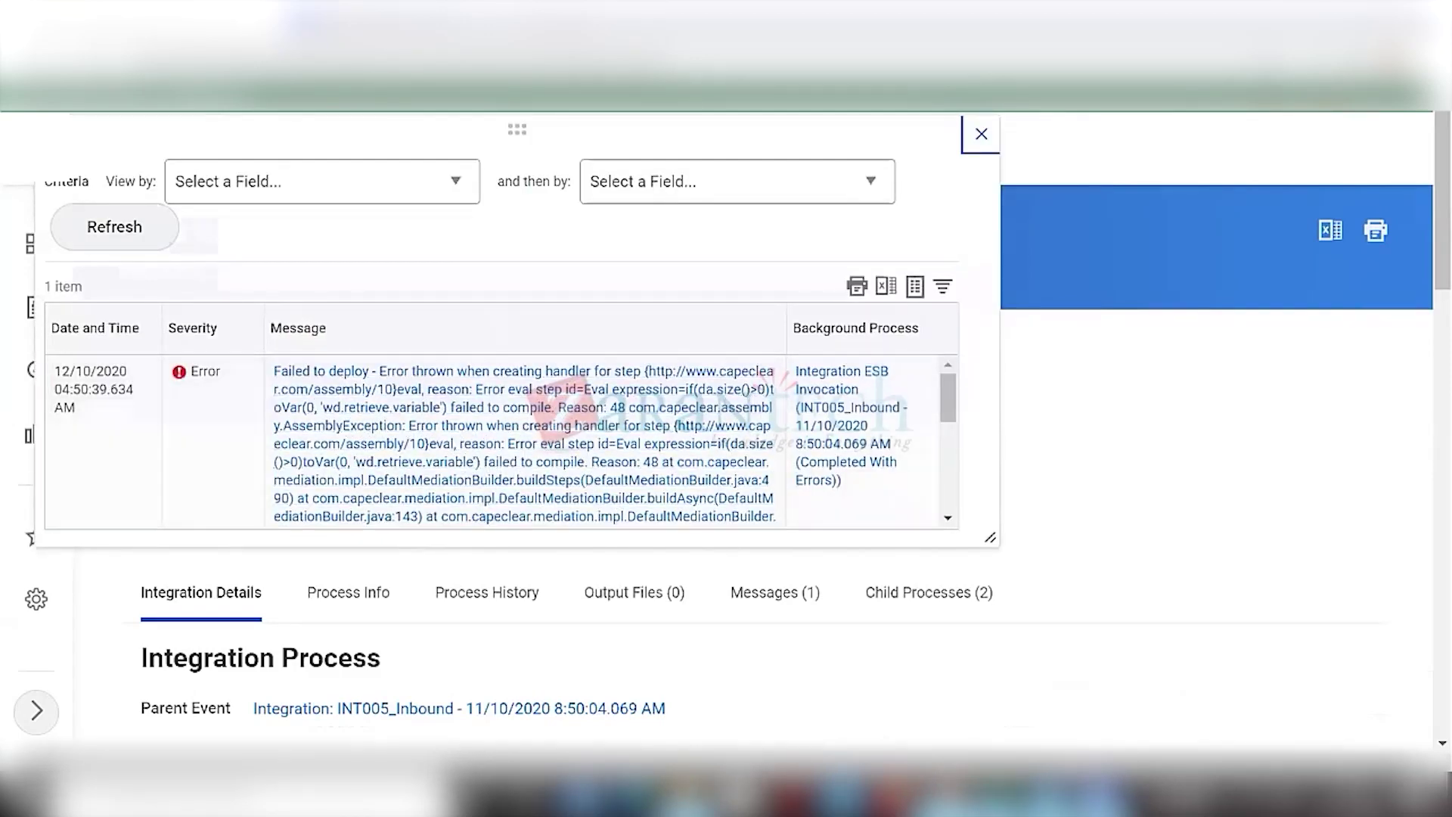
pyautogui.hotkey('alt', 'Tab')
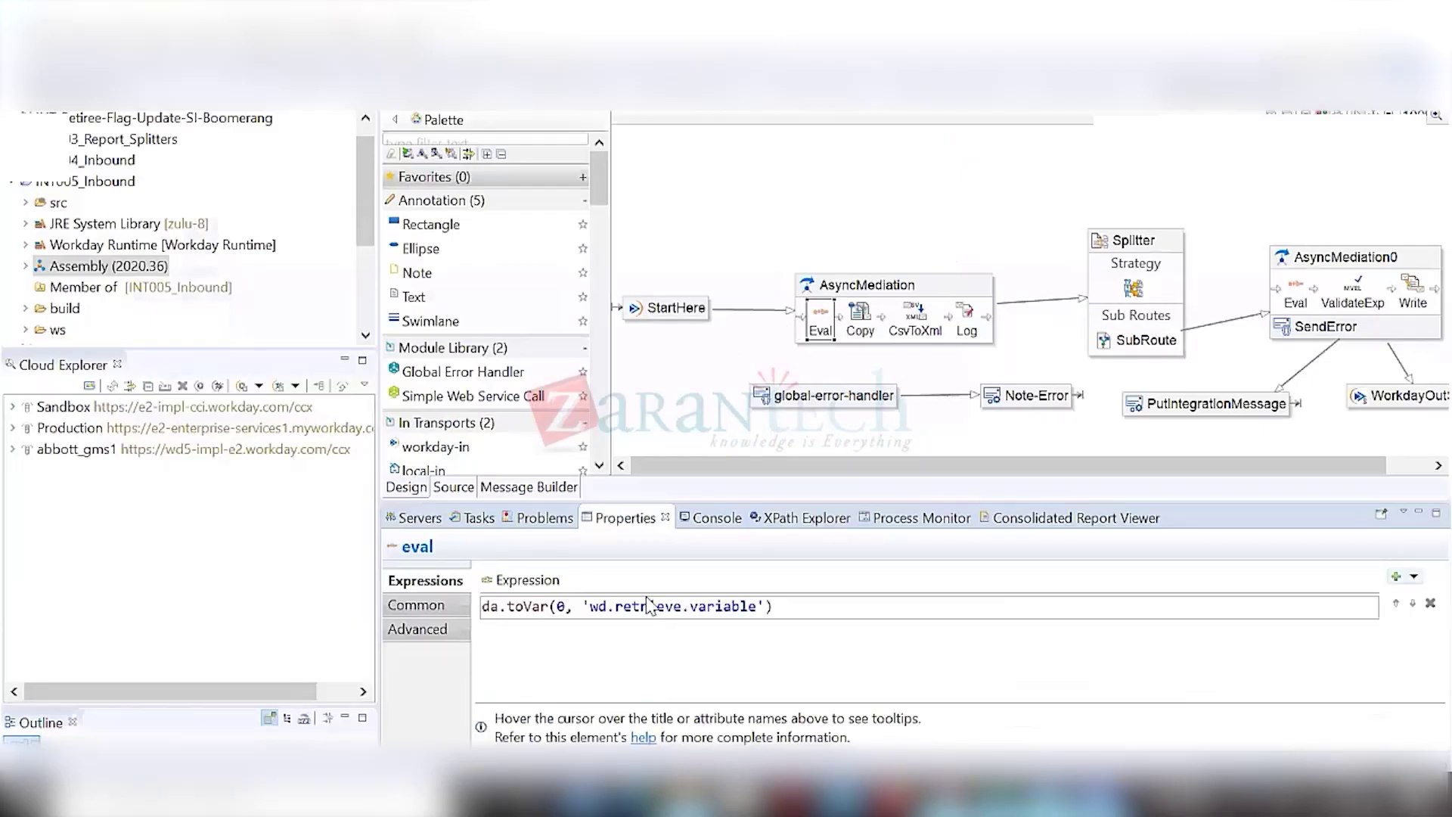
# - Start the Deploy to Workday wizard for the INT005_Inbound project from the project tree
pyautogui.click(819, 334)
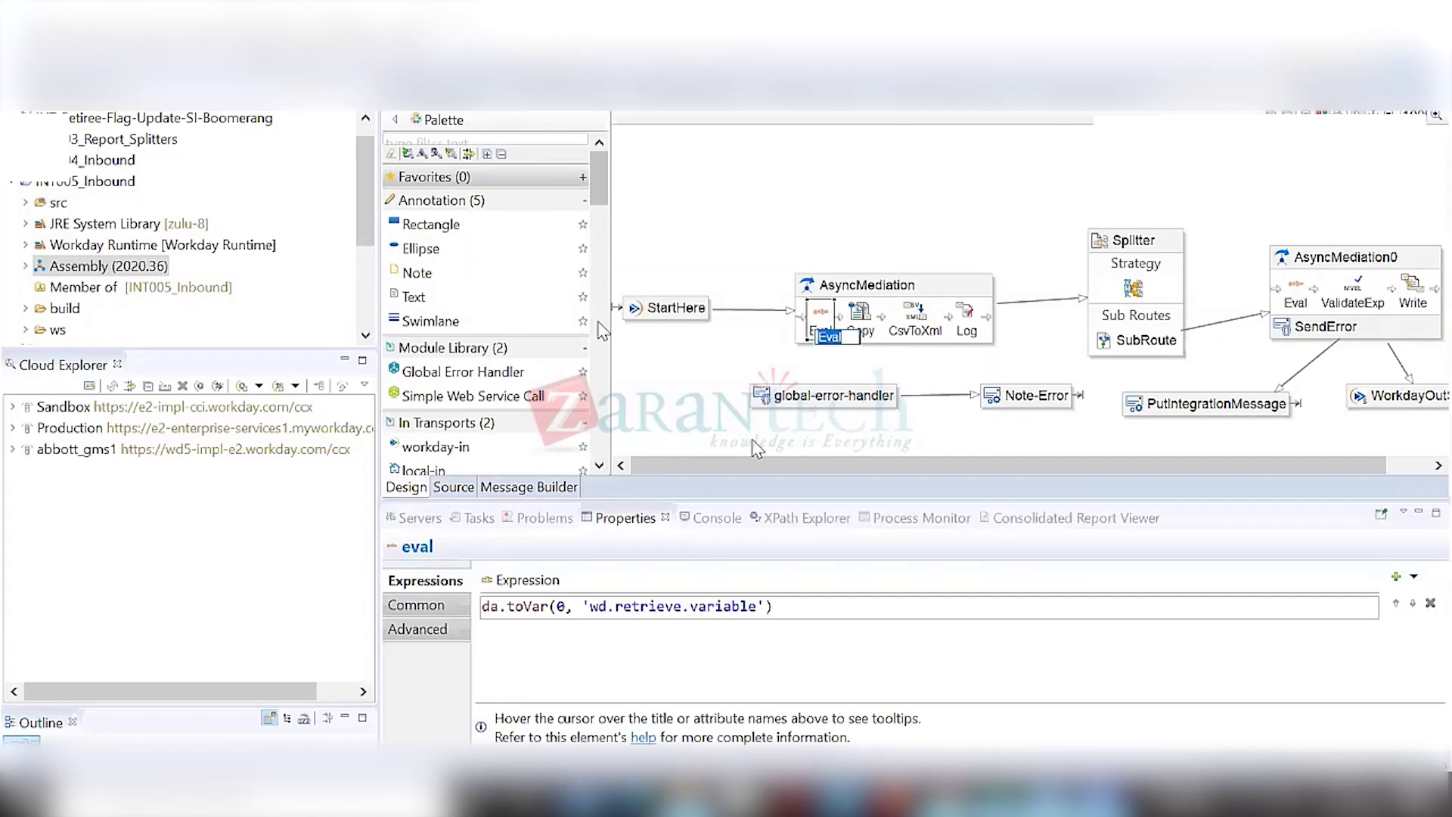
pyautogui.click(82, 185)
pyautogui.rightClick(83, 185)
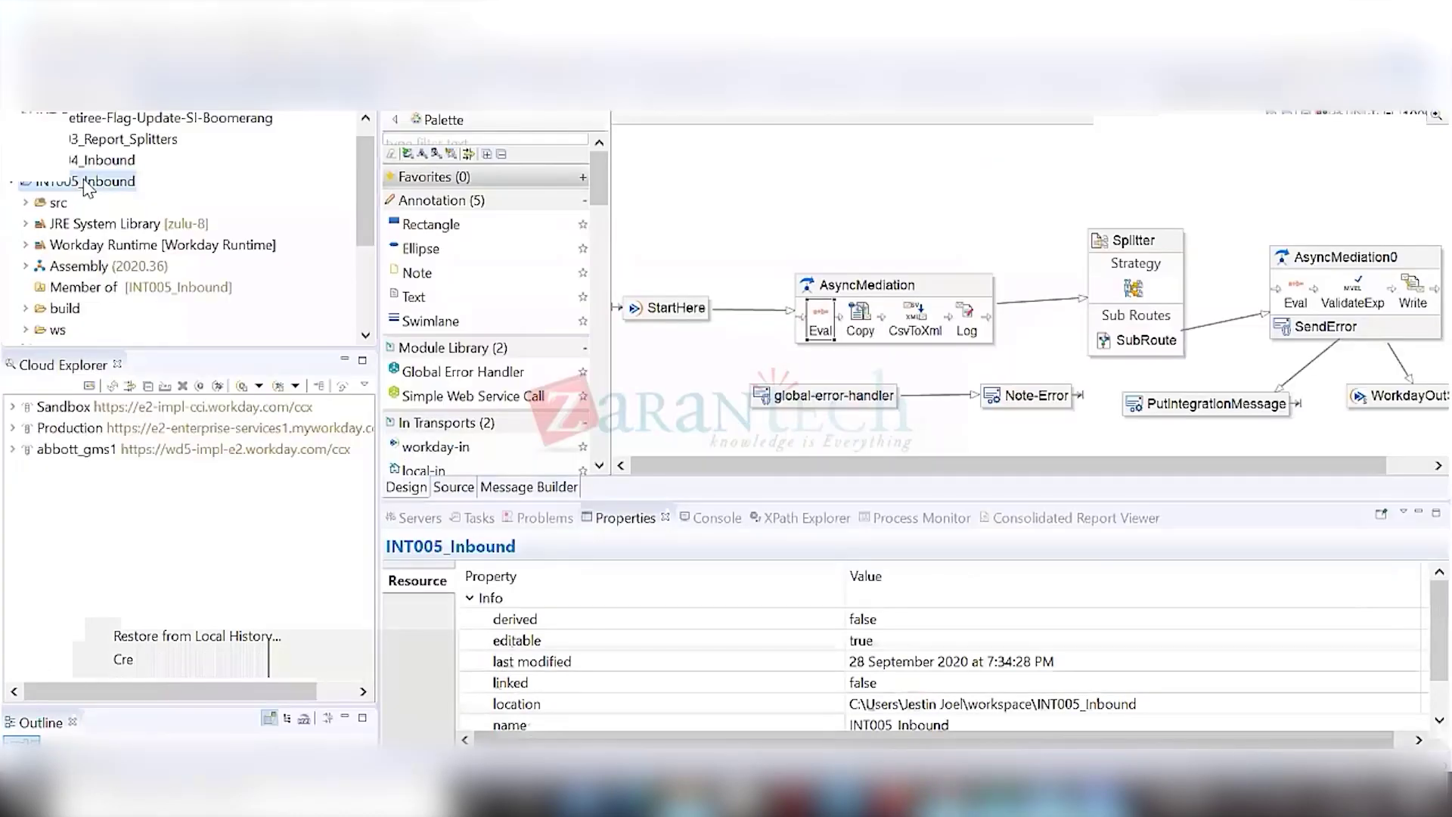
pyautogui.rightClick(84, 183)
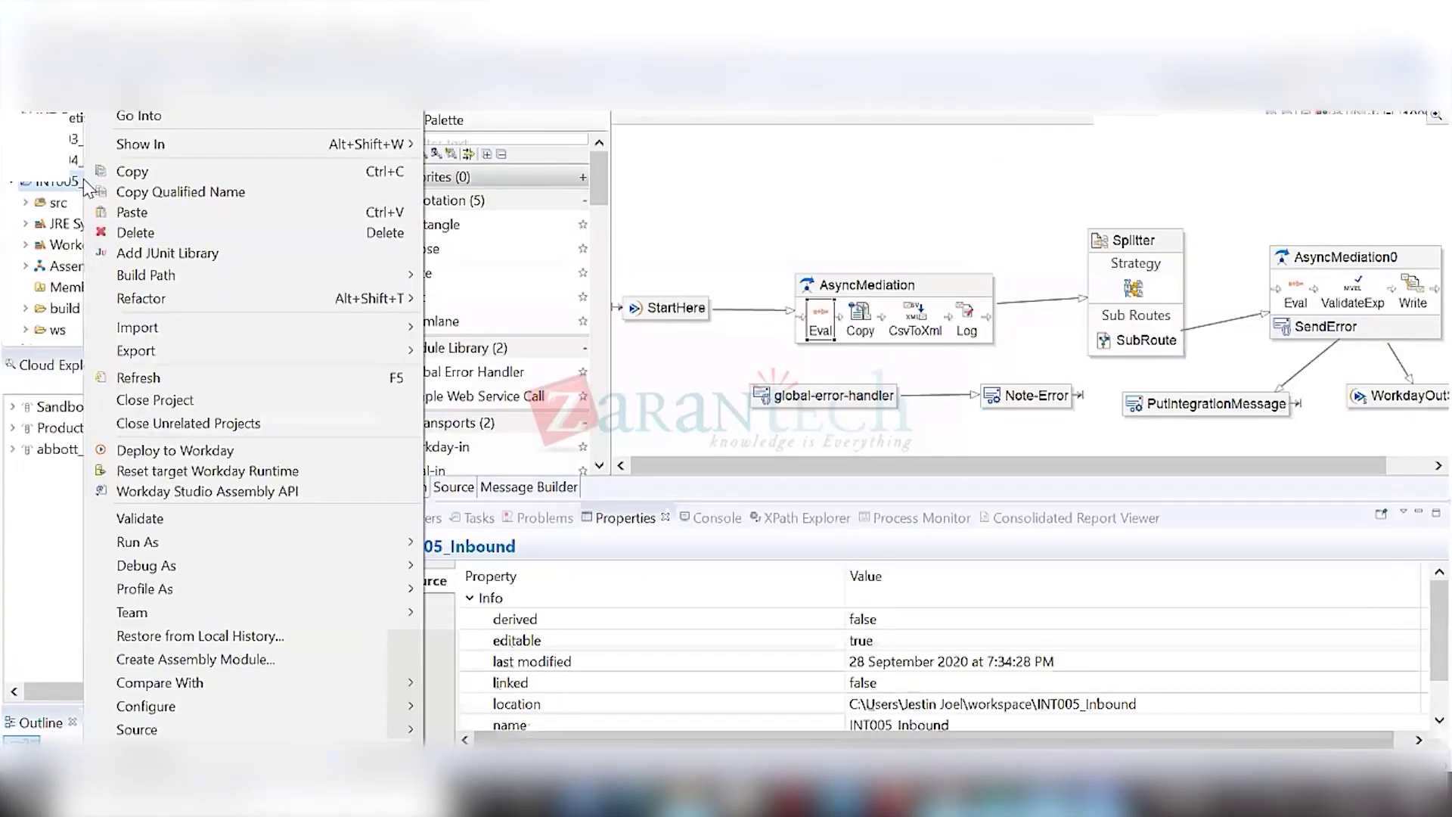
pyautogui.click(170, 451)
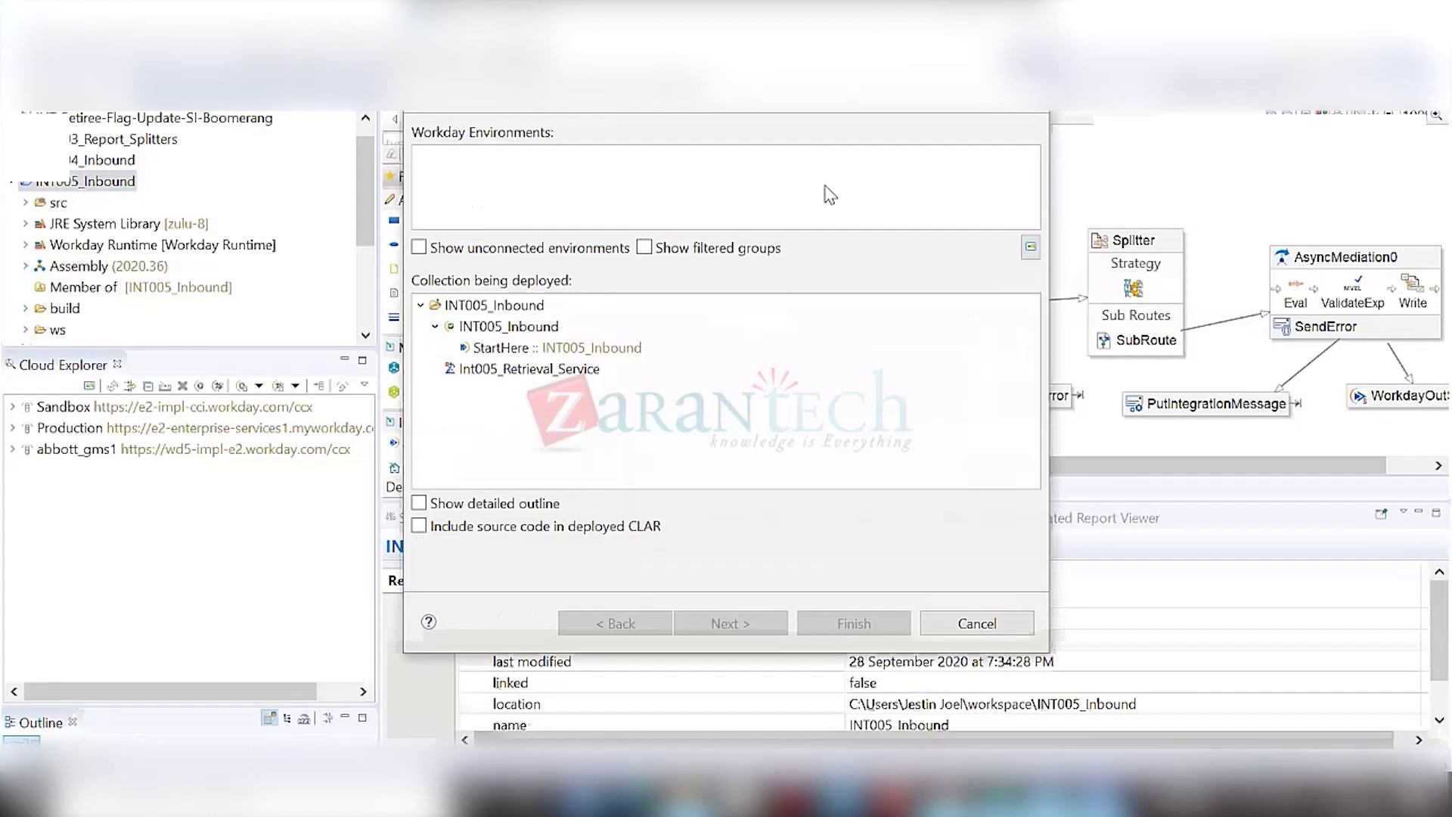
# - Update the Workday connection's username and password, then test the tenant connection
pyautogui.click(1031, 246)
pyautogui.click(686, 503)
pyautogui.write('thom')
pyautogui.press('Tab')
pyautogui.write('***')
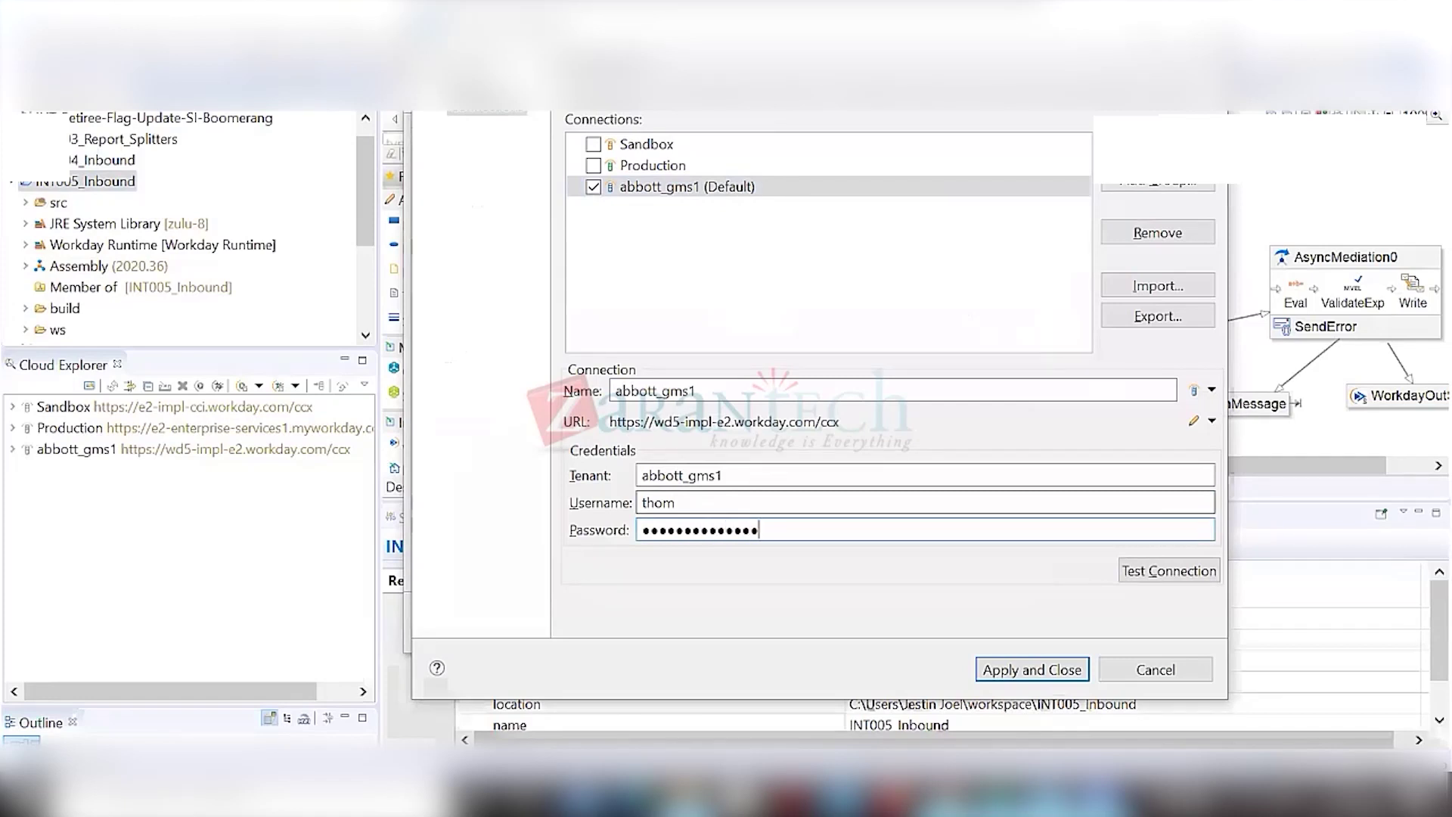
pyautogui.press('Return')
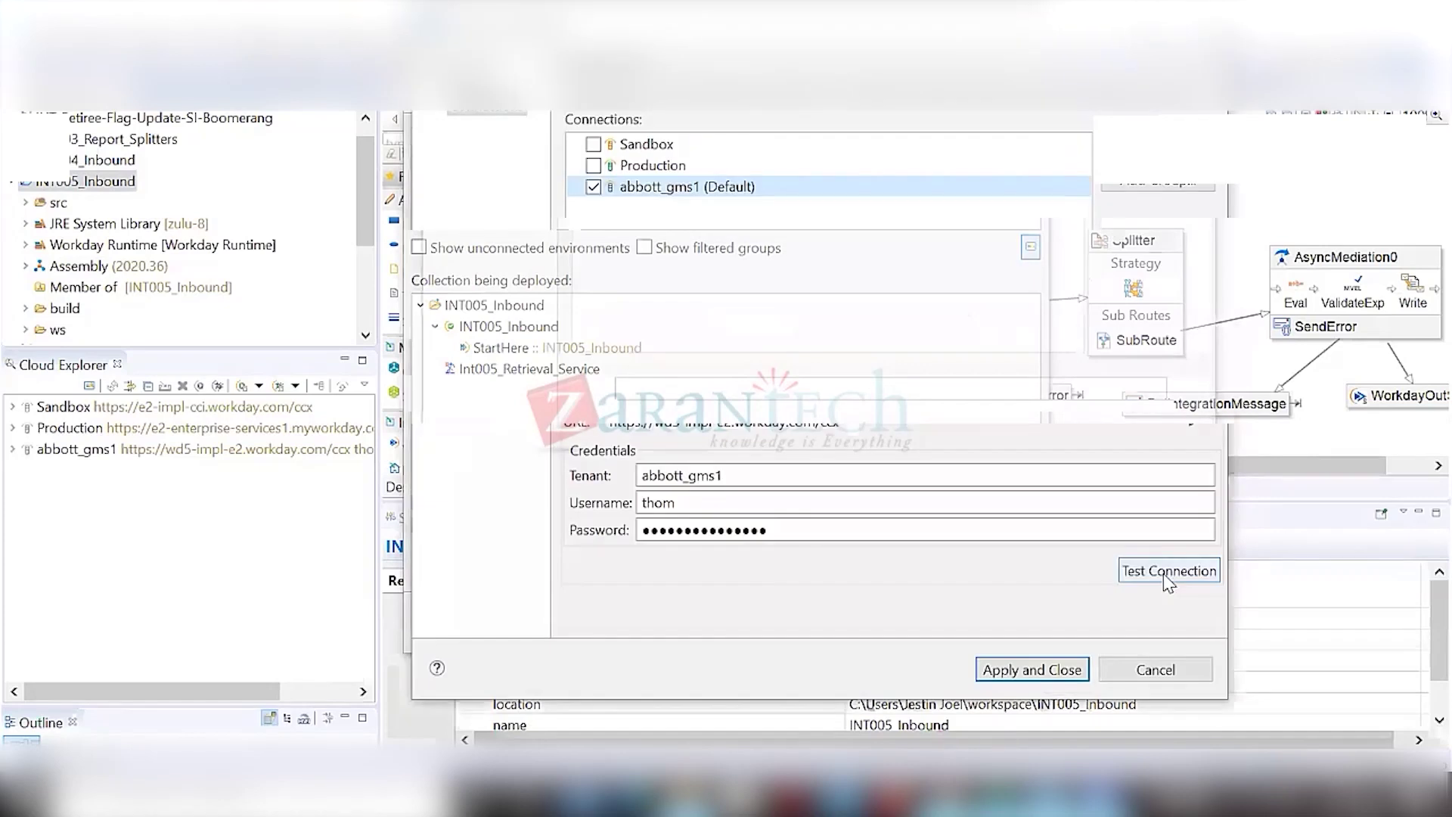
pyautogui.click(1163, 573)
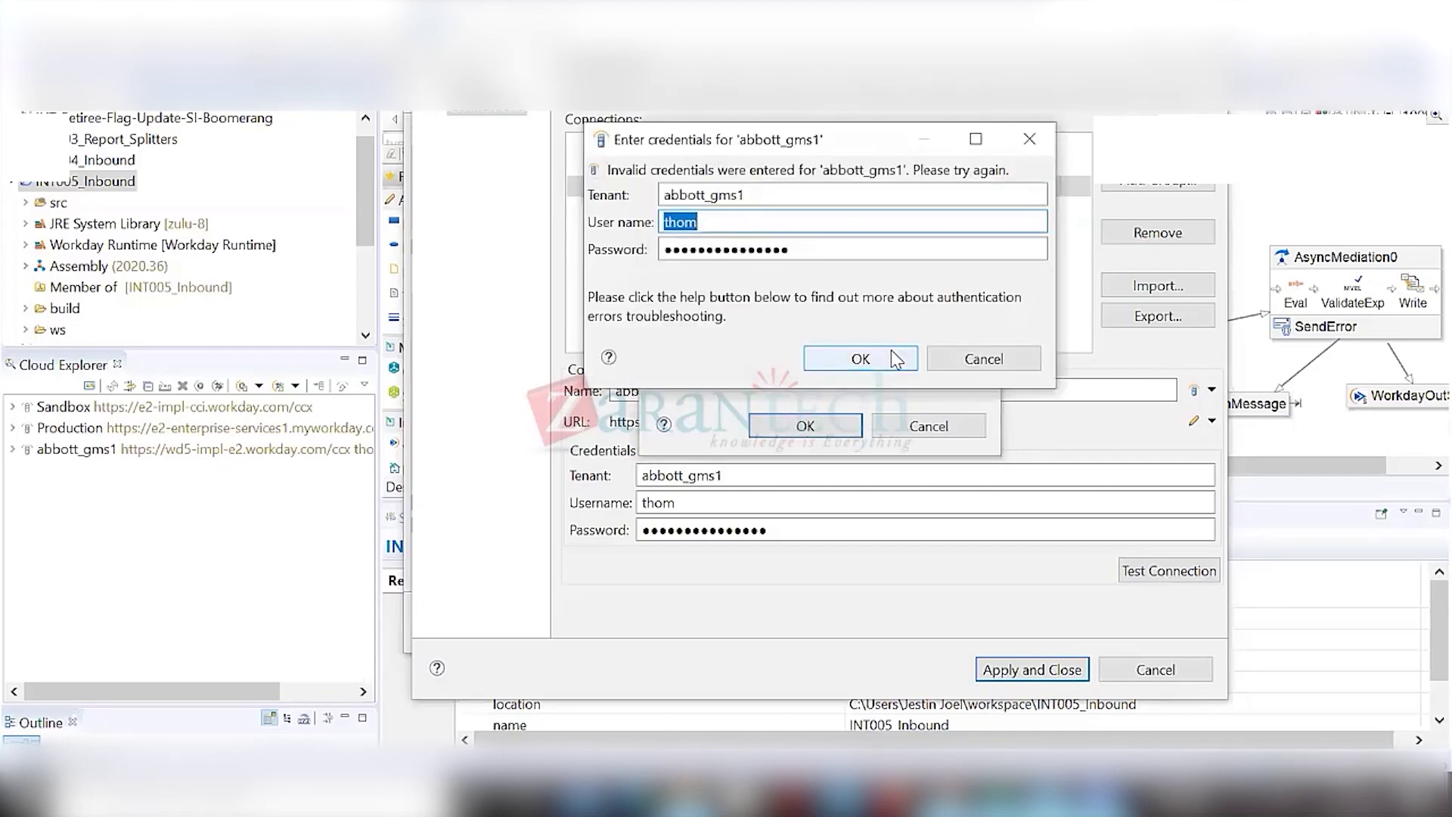
# - Re-enter the tenant password after the failed authentication result
pyautogui.click(844, 259)
pyautogui.moveTo(824, 248); pyautogui.dragTo(479, 217)
pyautogui.press('BackSpace')
pyautogui.write('••••')
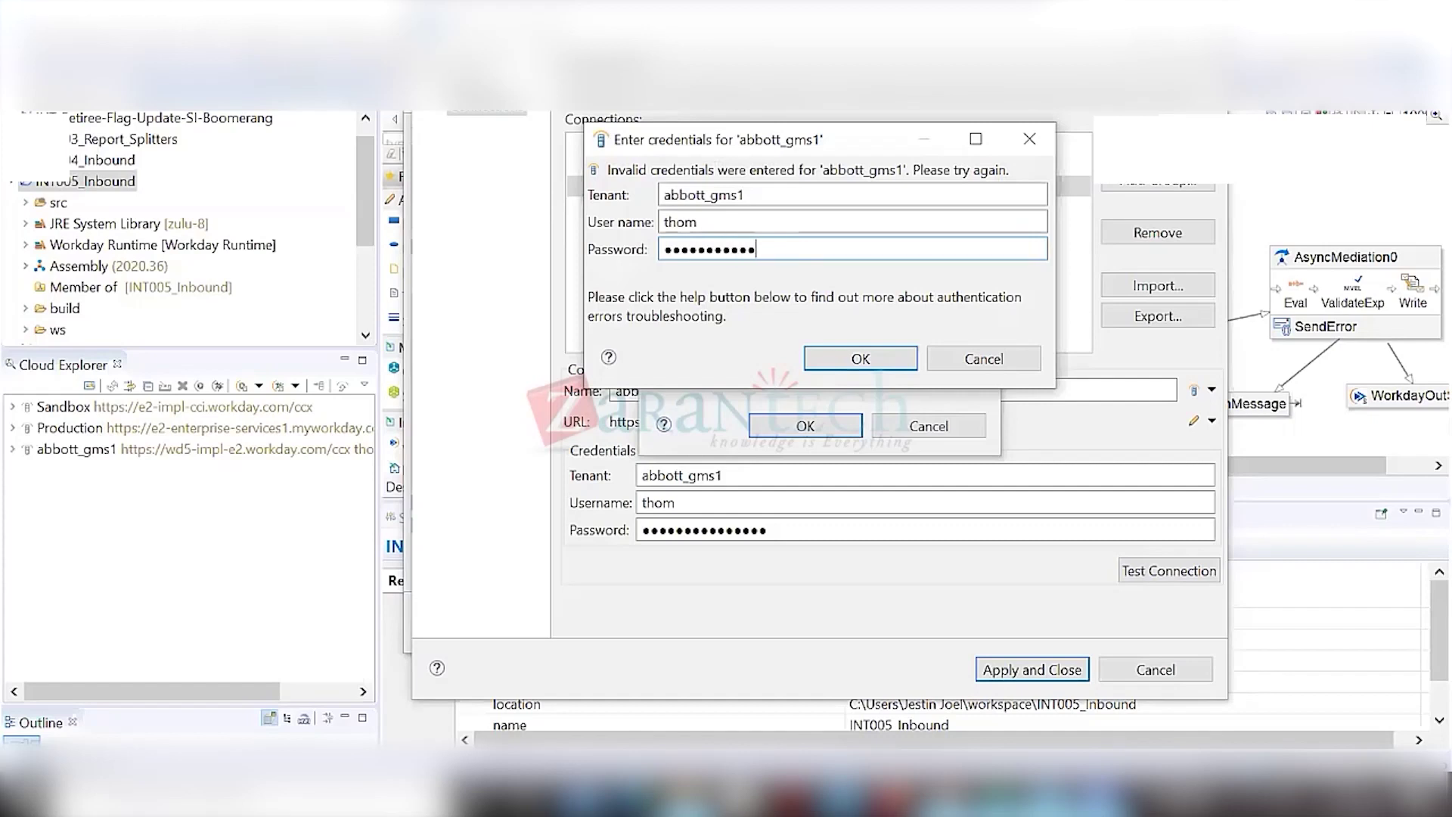
pyautogui.write('•')
pyautogui.press('Return')
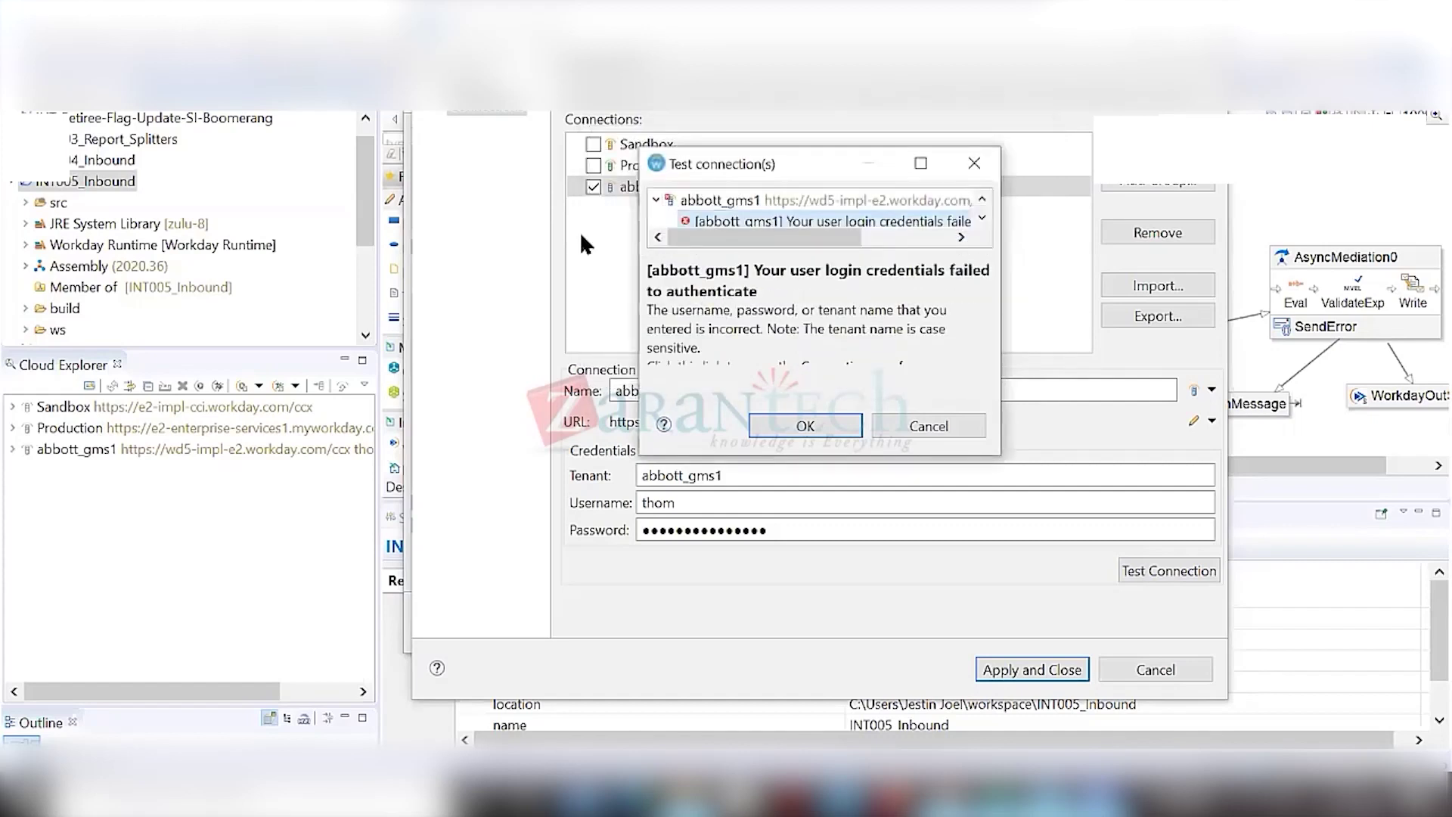
pyautogui.click(919, 428)
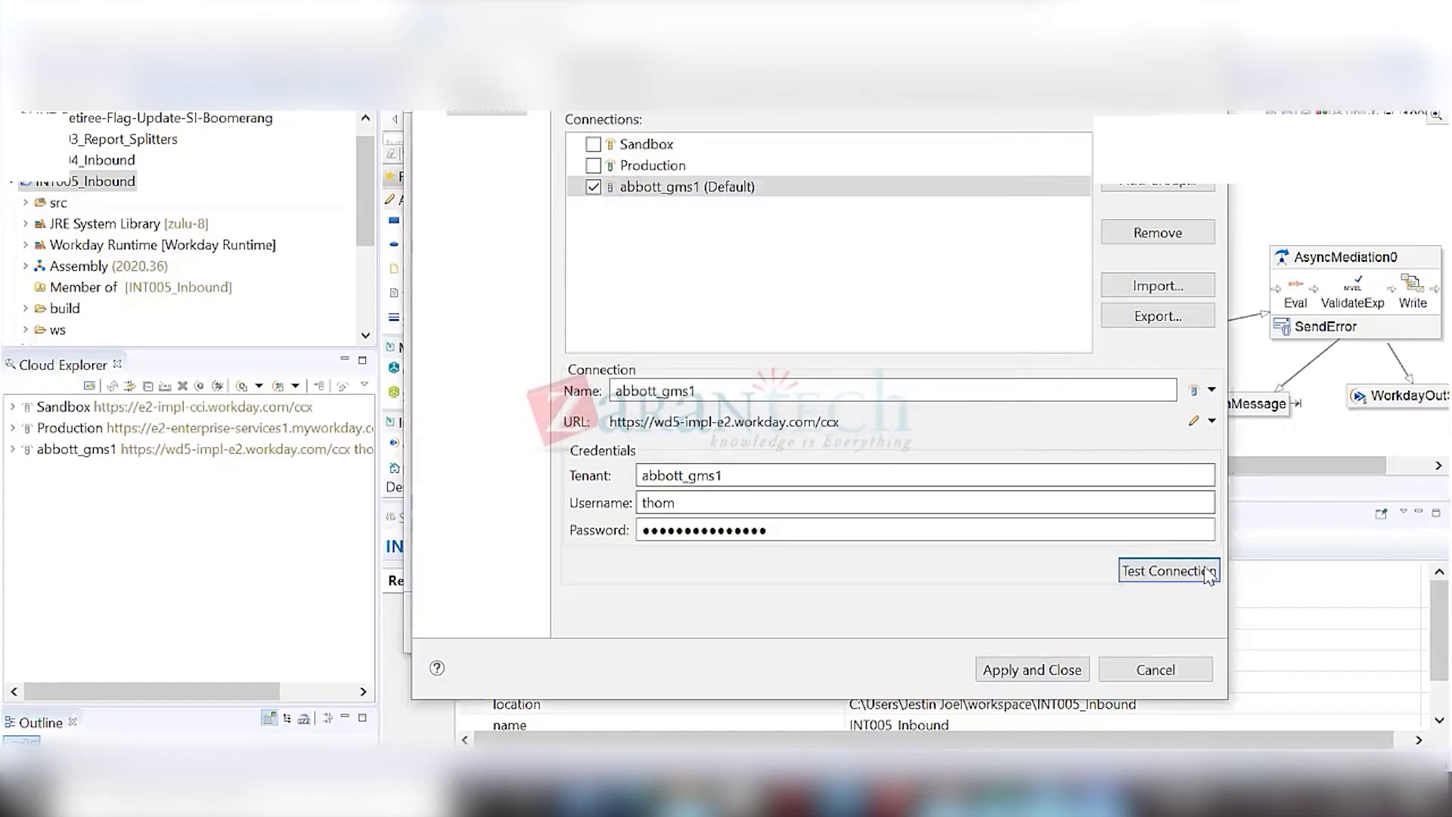
pyautogui.doubleClick(882, 522)
pyautogui.press('BackSpace')
pyautogui.write('•••')
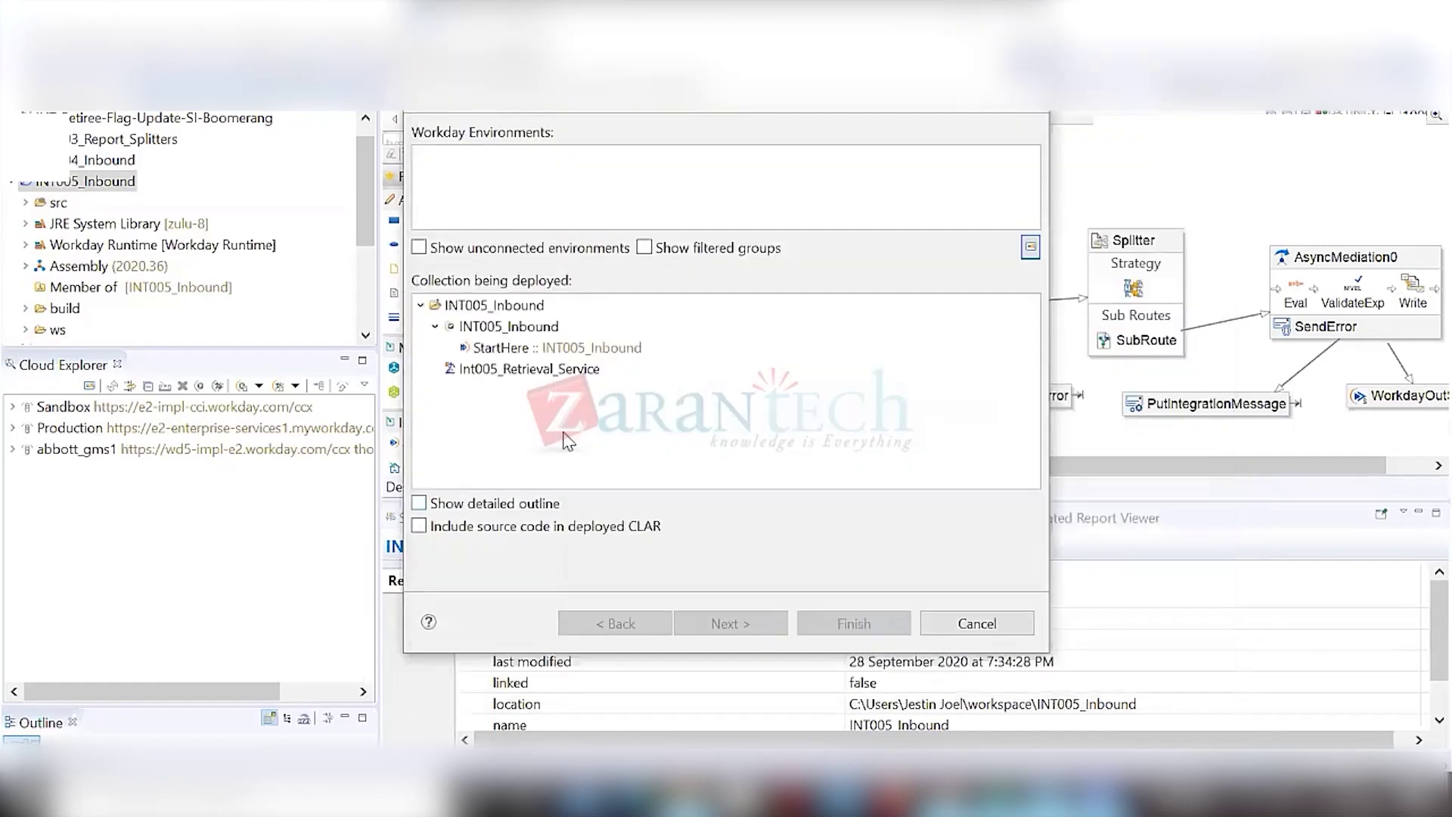
# - Retest the abbott_gms1 connection successfully and apply the settings back to the deploy wizard
pyautogui.click(1031, 247)
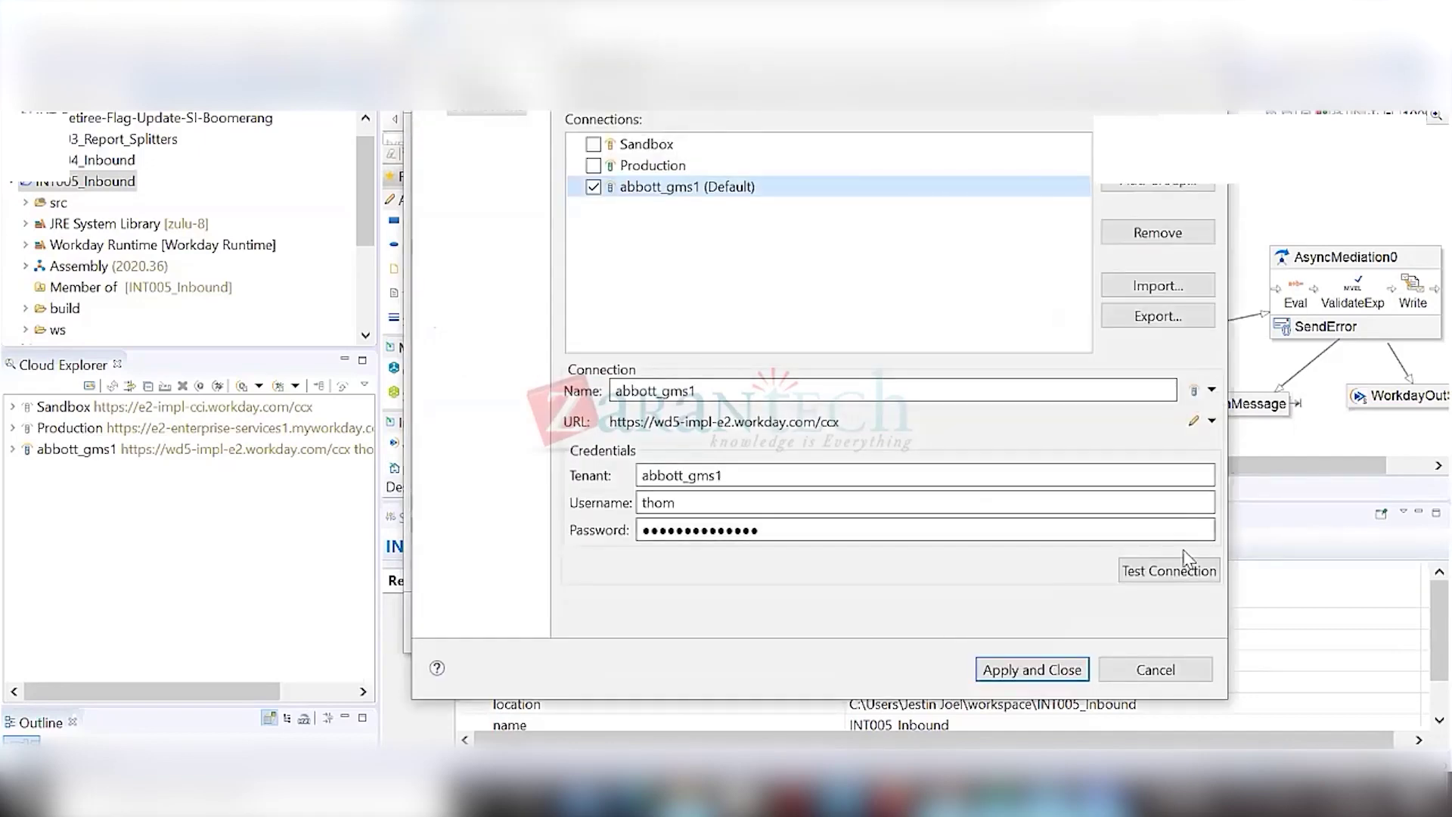
pyautogui.click(1184, 571)
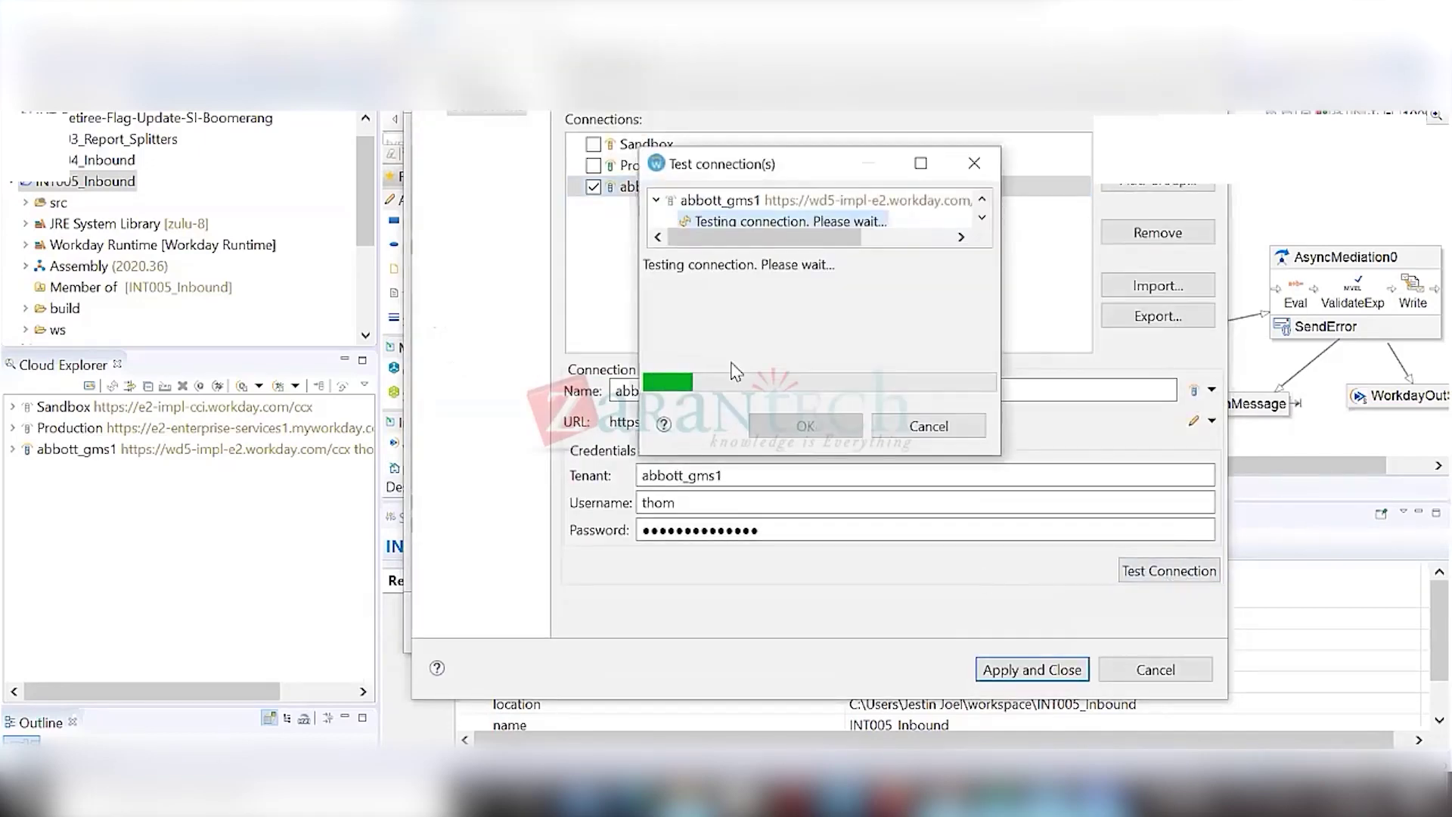
pyautogui.click(849, 424)
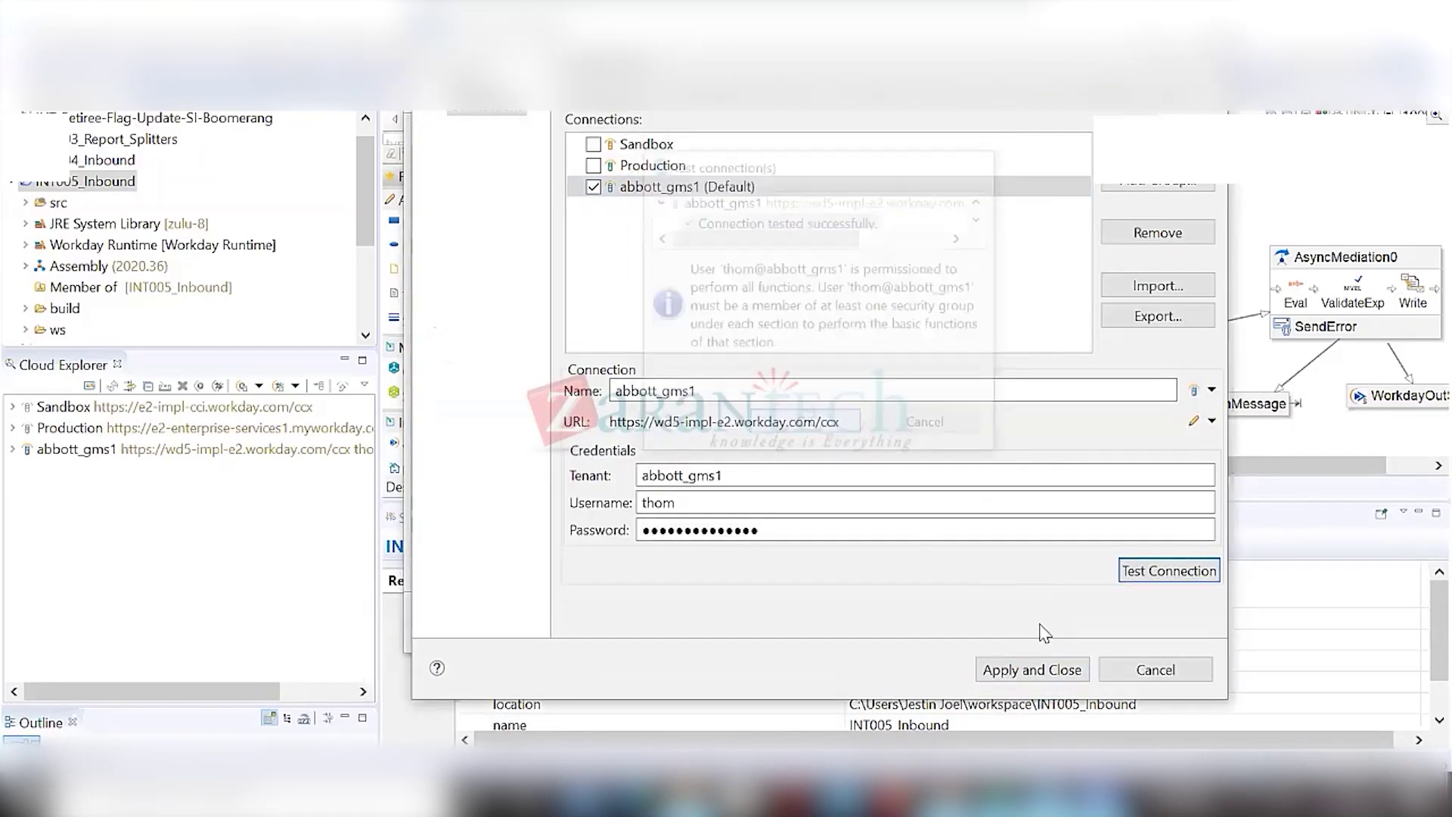
pyautogui.click(1049, 677)
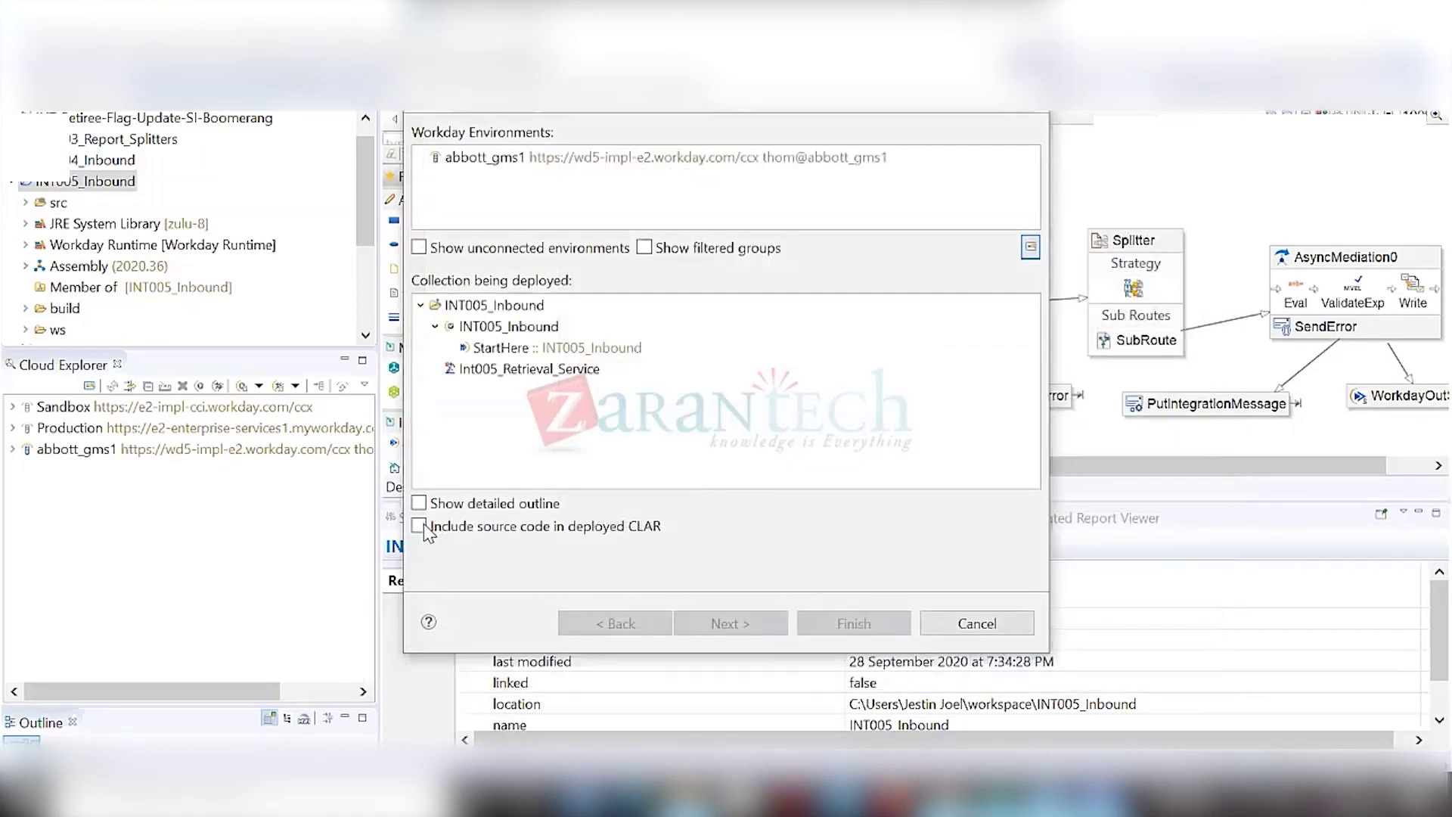
# - Deploy INT005_Inbound to the selected tenant environment with source code included, accepting the terms
pyautogui.click(551, 158)
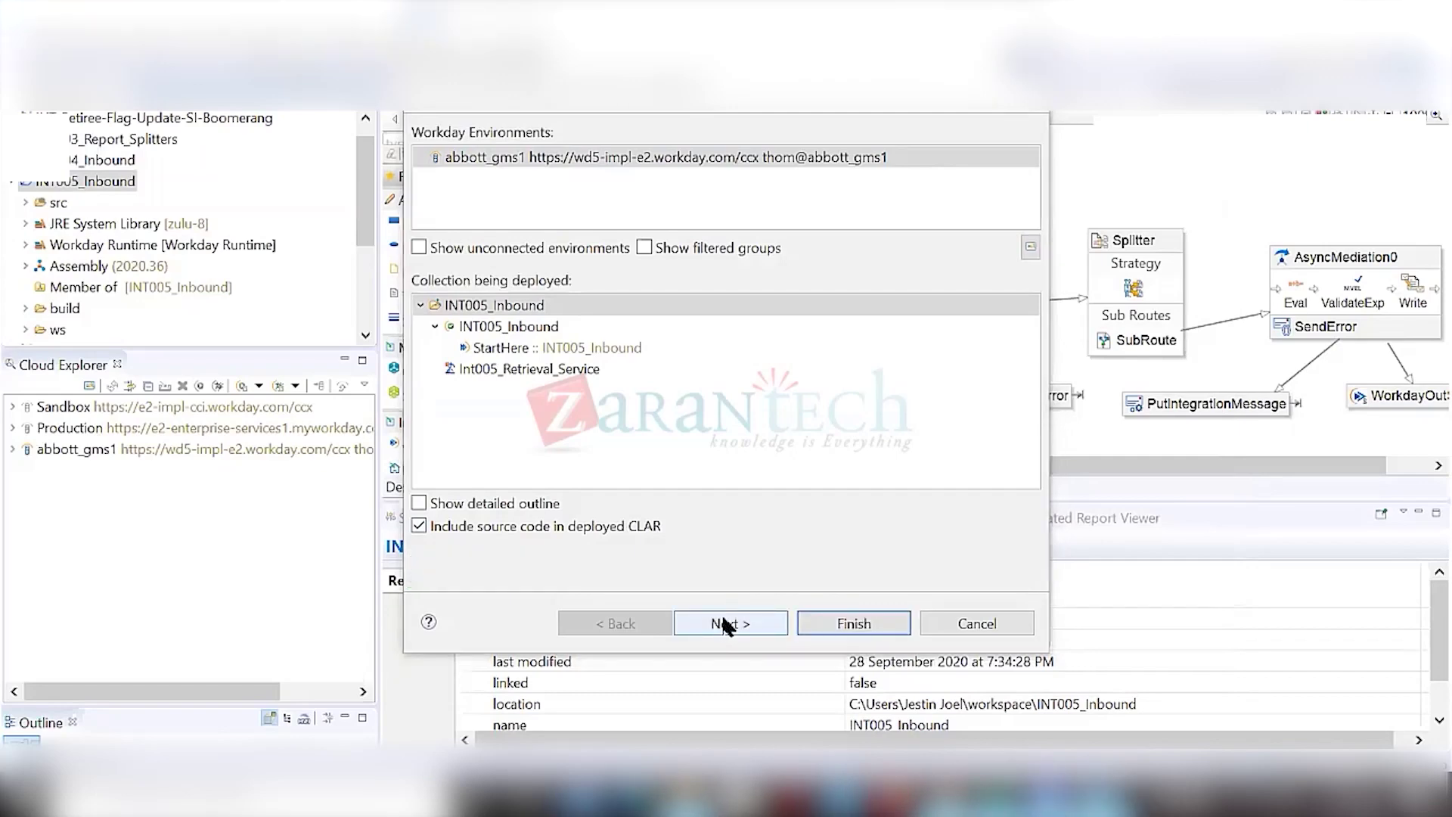
pyautogui.click(721, 624)
pyautogui.click(842, 625)
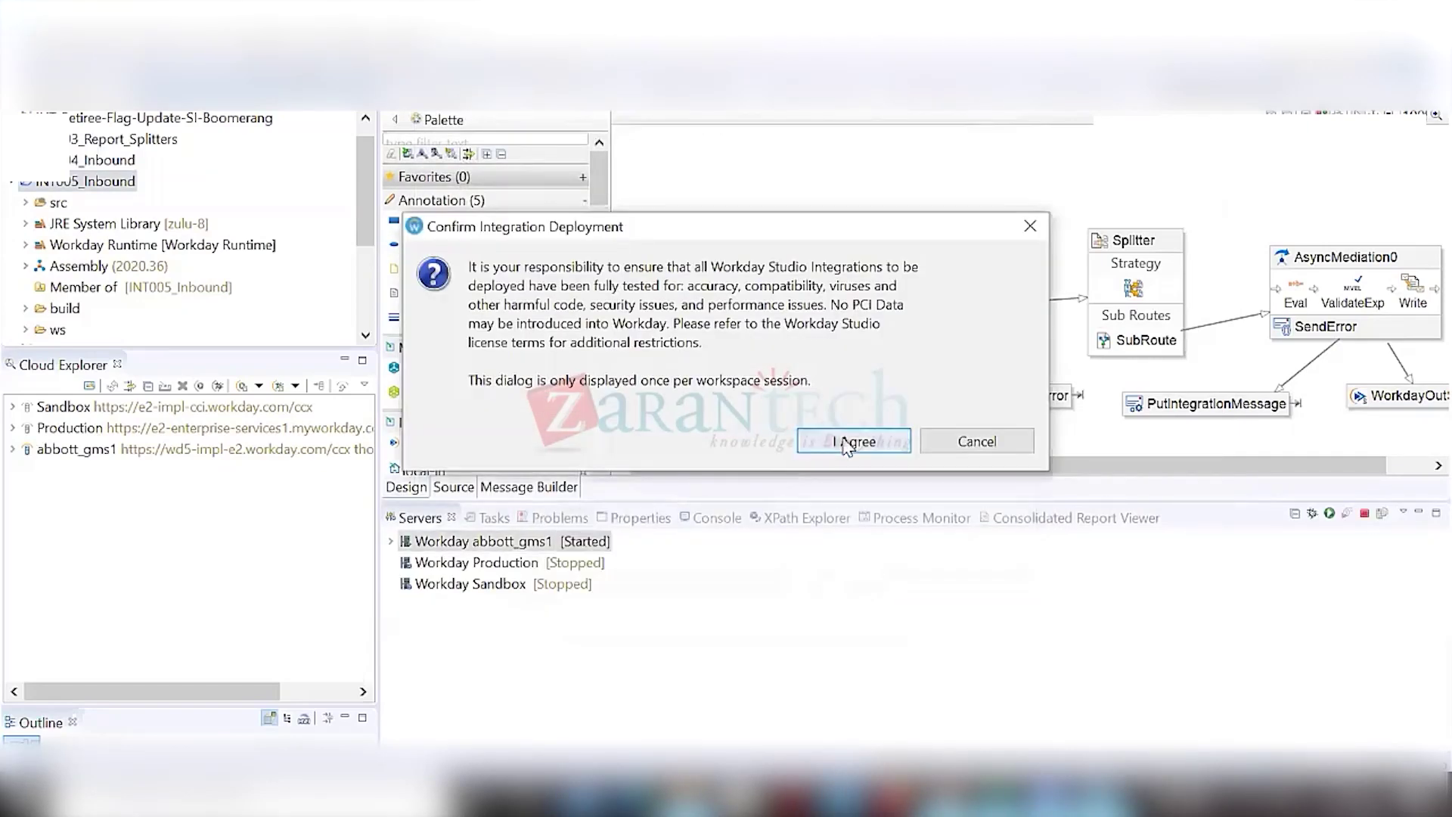
pyautogui.click(853, 441)
# - Inspect the Eval step's properties, then close Workday's error messages to view the background process
pyautogui.click(828, 325)
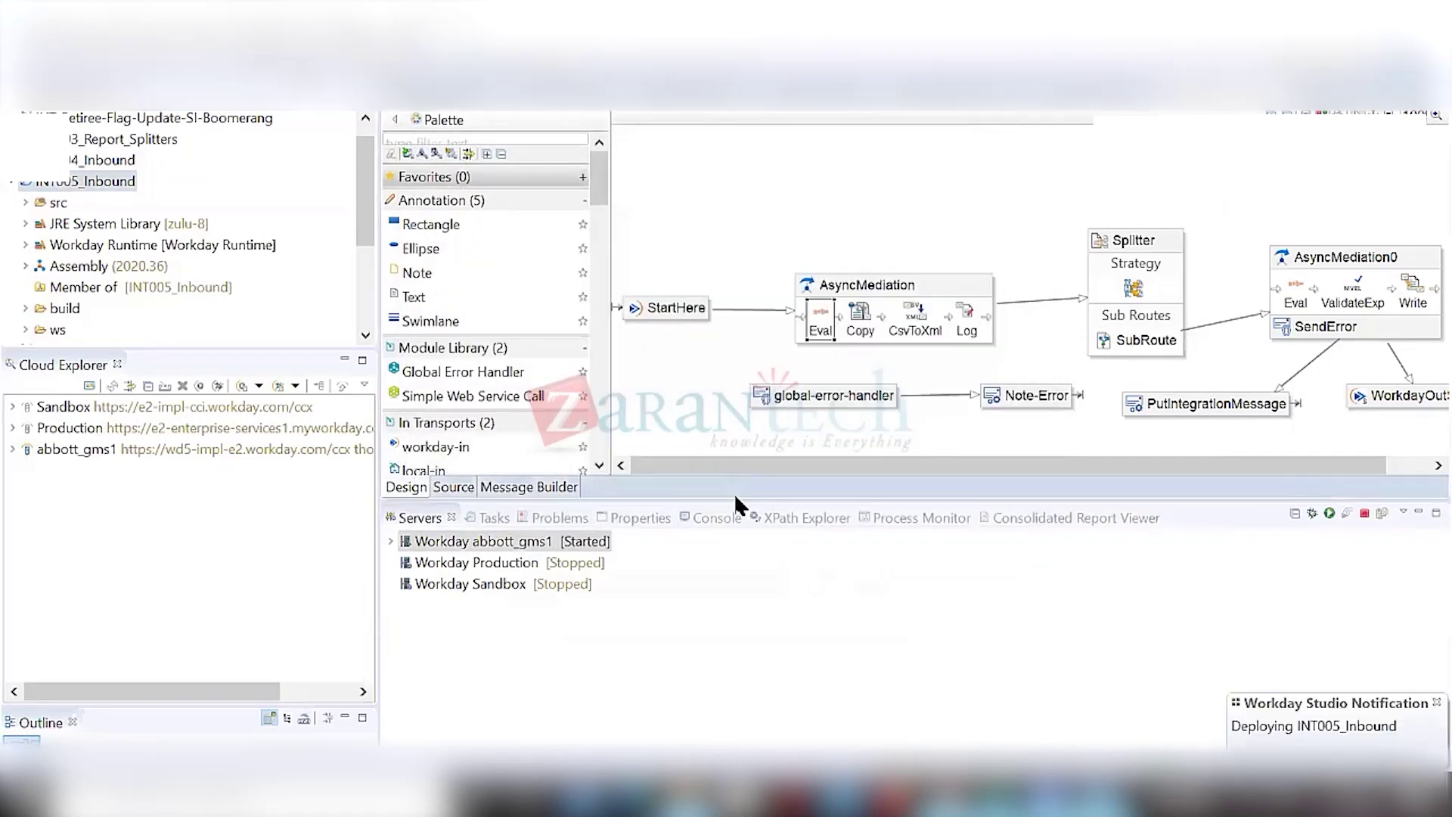
pyautogui.click(640, 522)
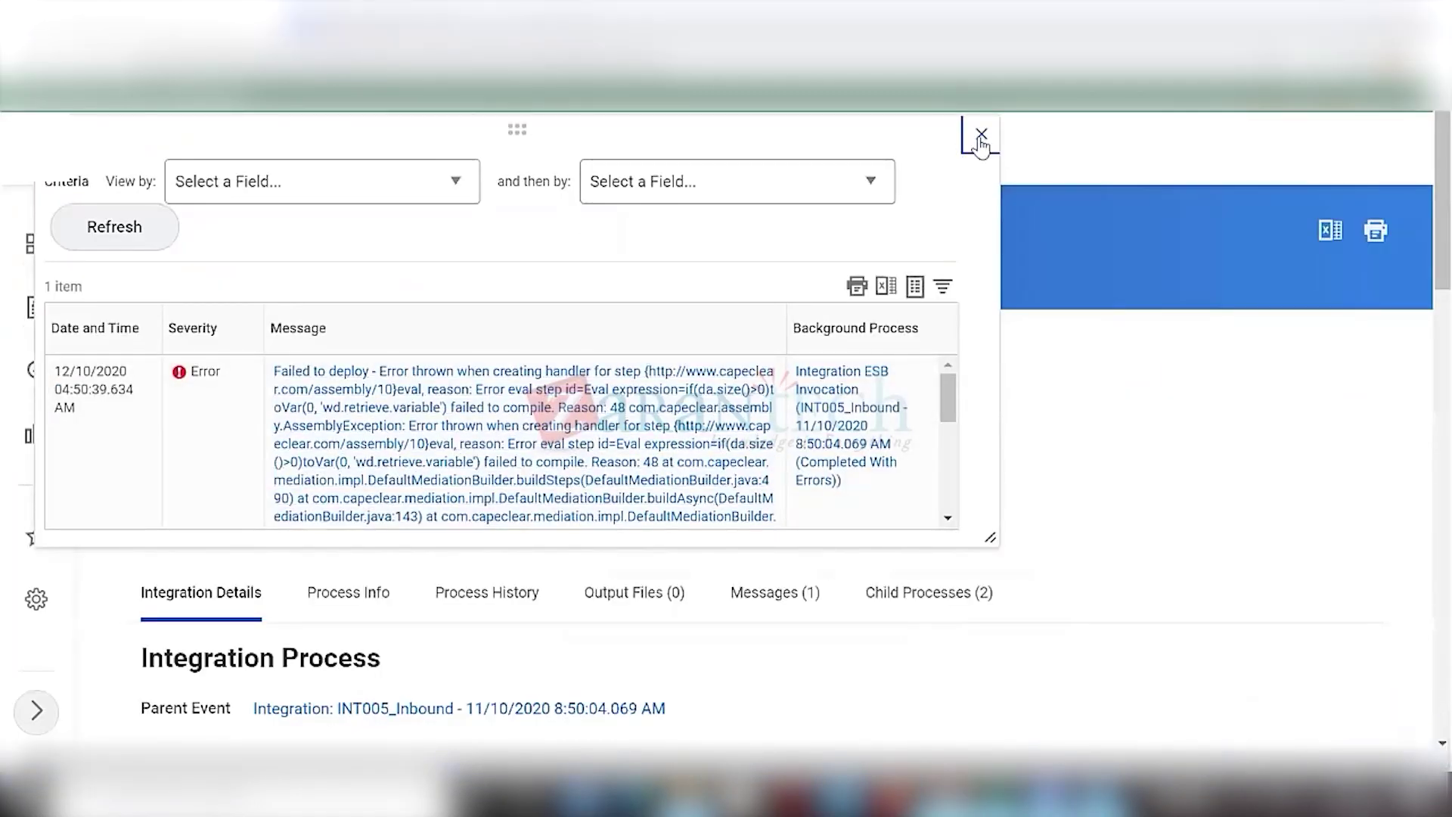
pyautogui.click(981, 135)
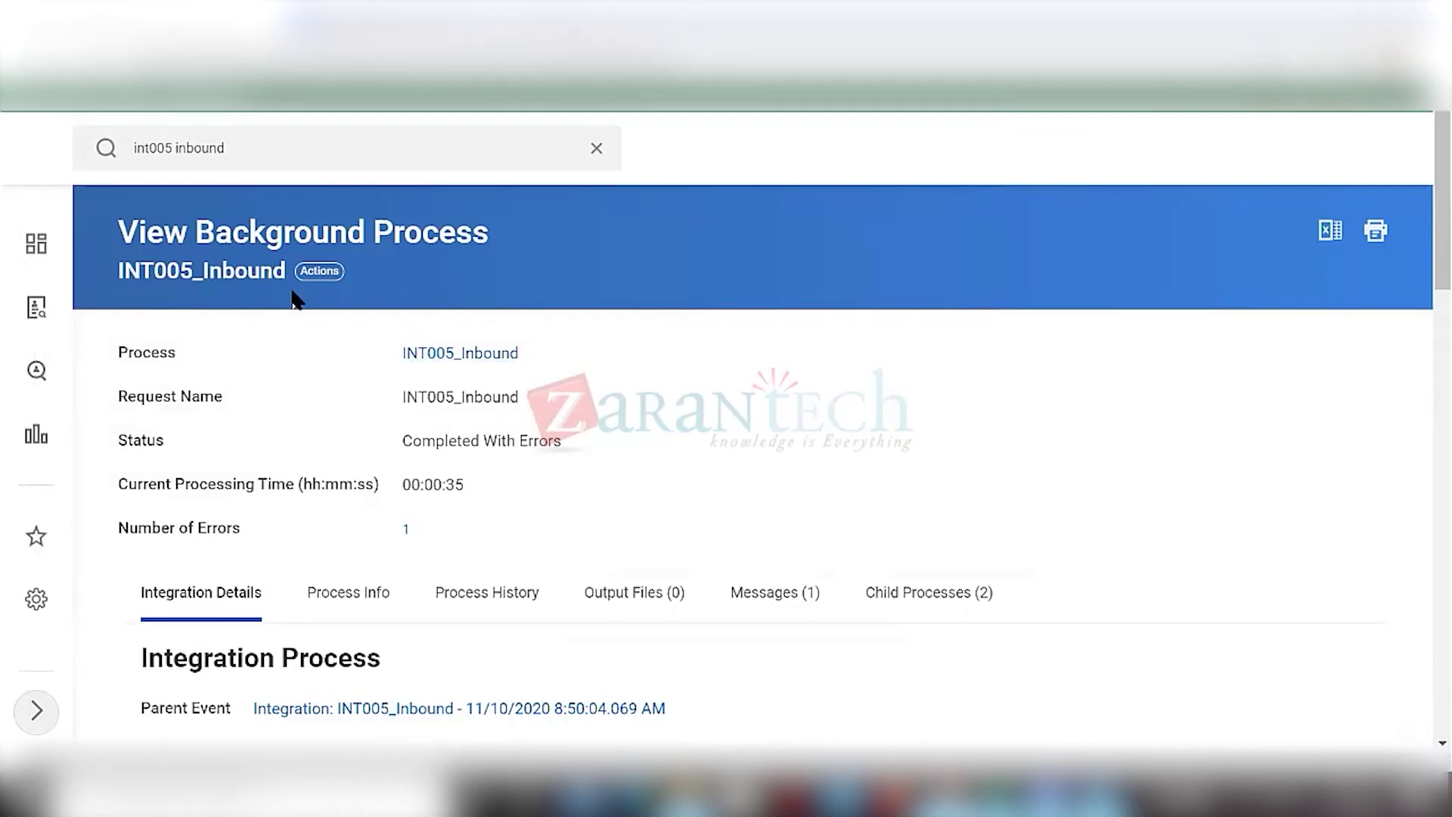
# - Open INT005_Inbound, review its missing business process definition error, and list its Integration System actions
pyautogui.click(456, 354)
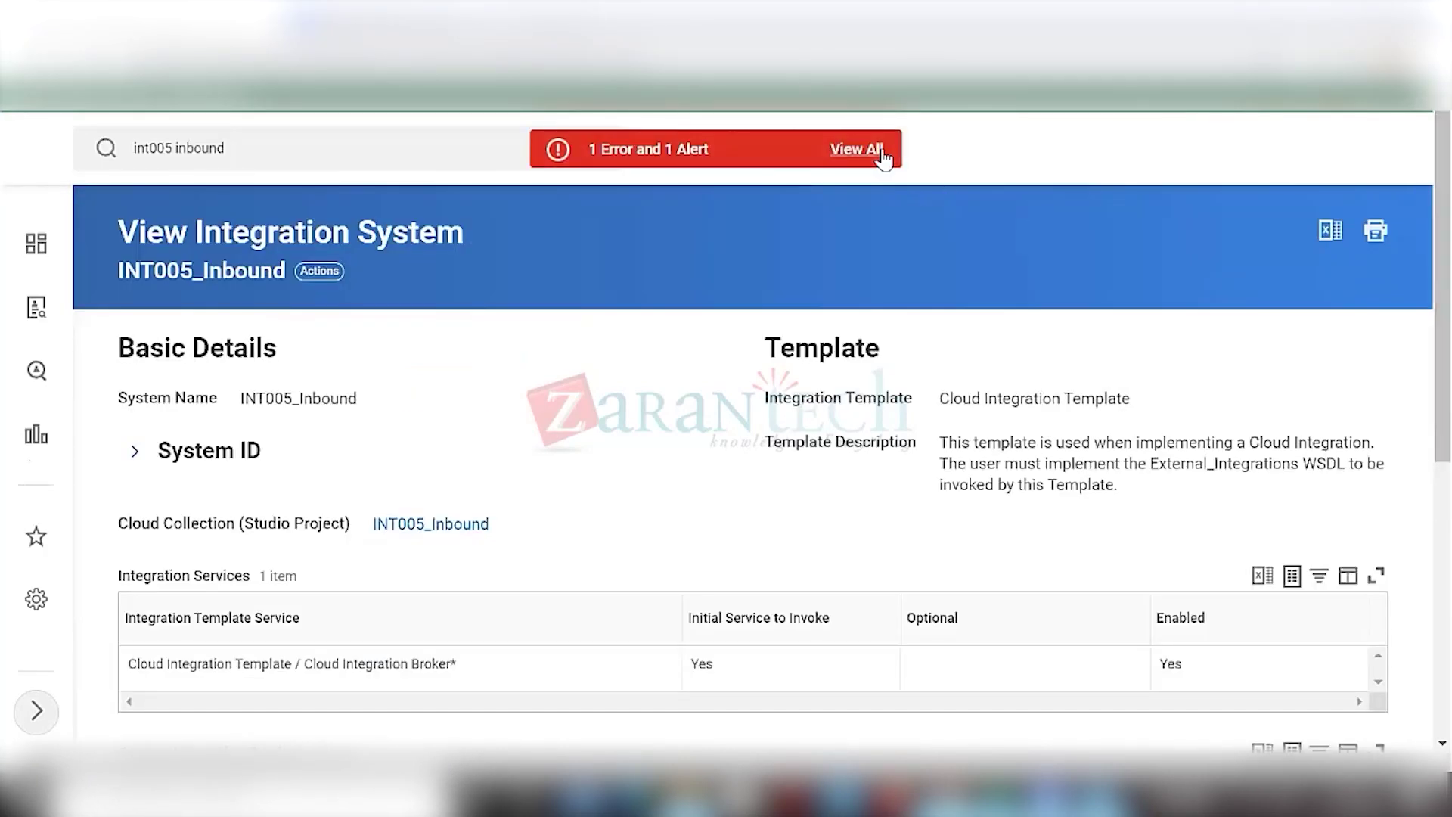
pyautogui.click(881, 152)
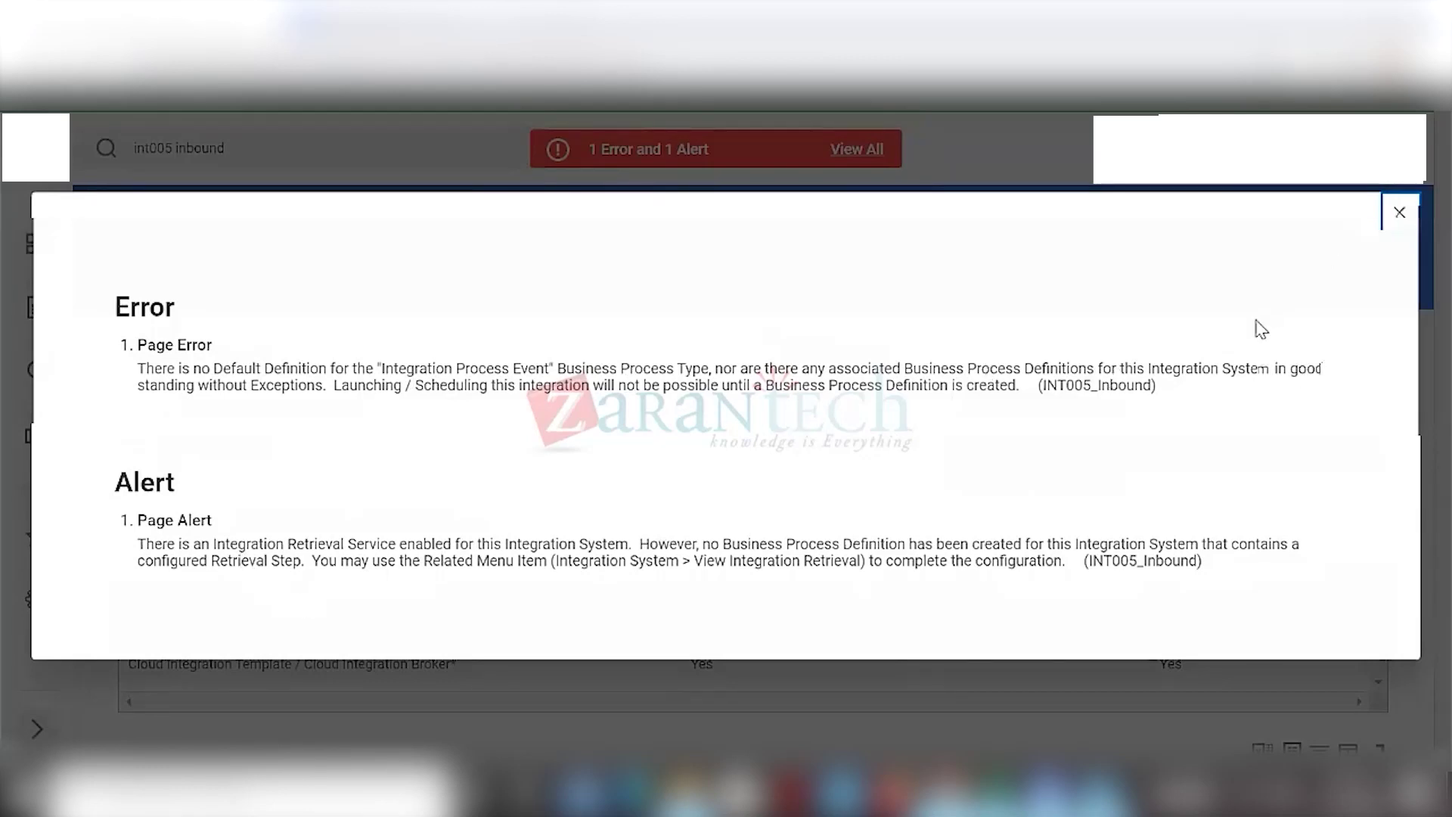
pyautogui.click(1402, 215)
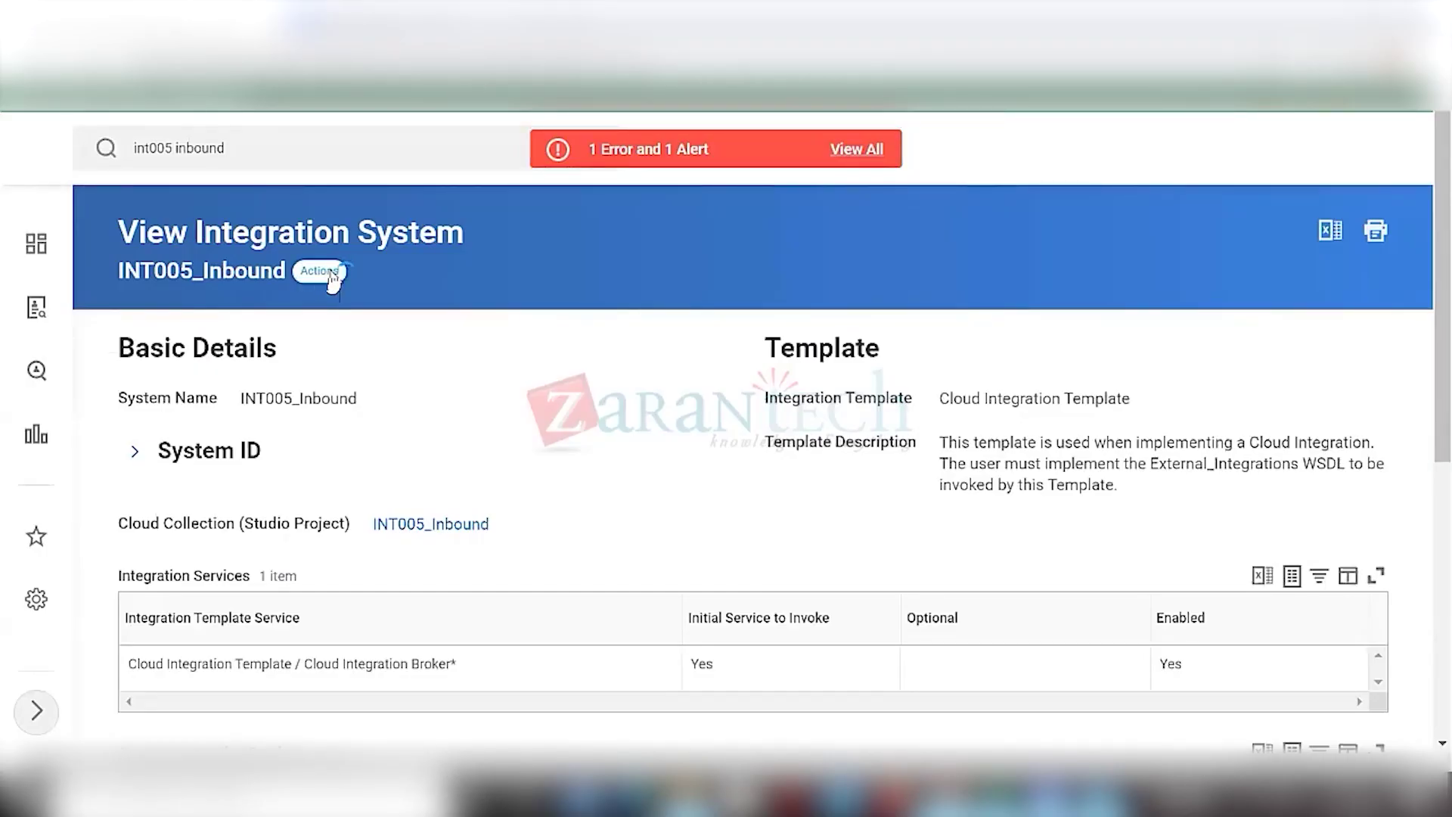
pyautogui.click(331, 274)
pyautogui.moveTo(420, 385)
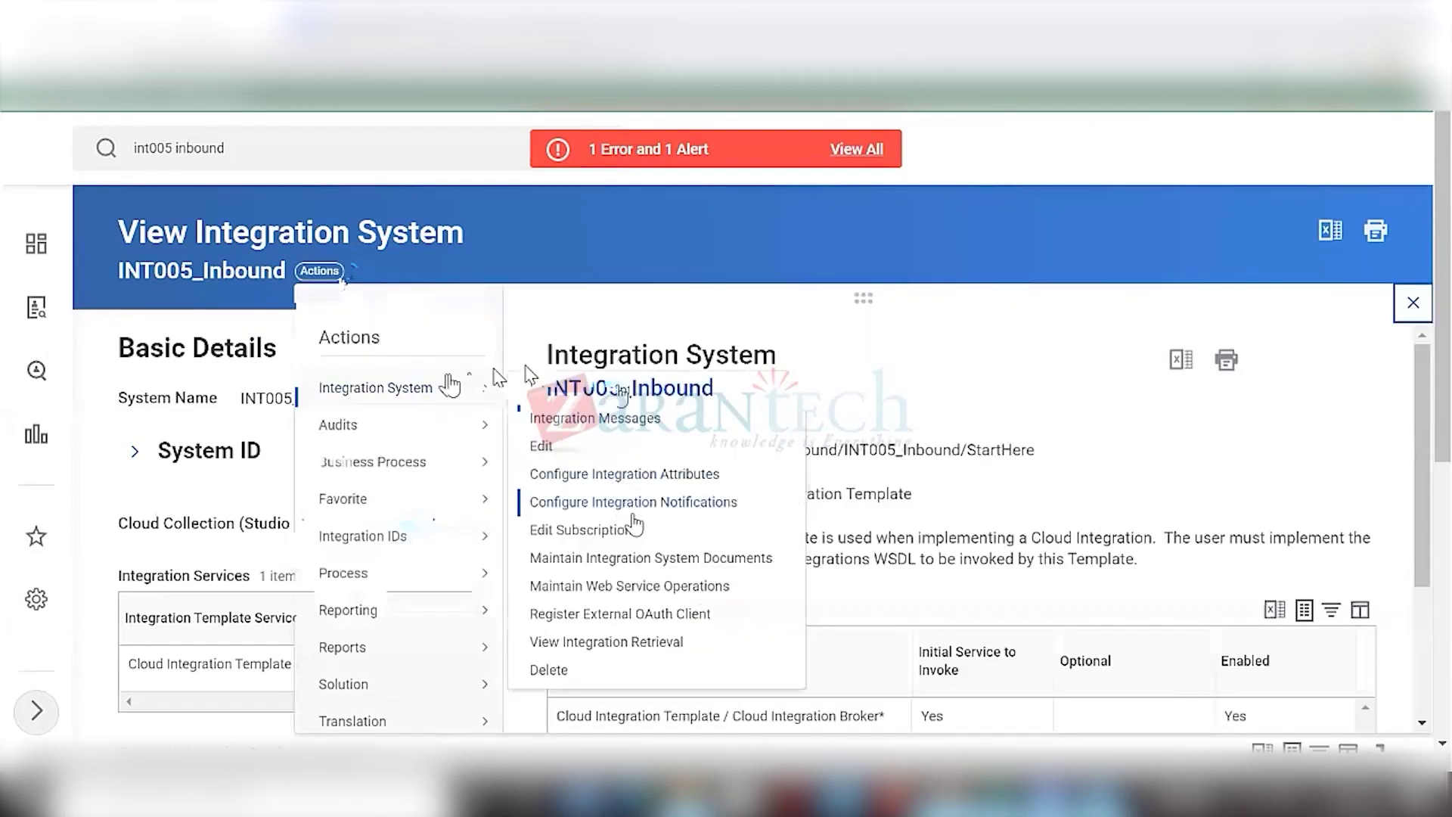
# - Open INT005_Inbound's View Integration Retrieval page and reach its Integration Process Event definition
pyautogui.click(272, 269)
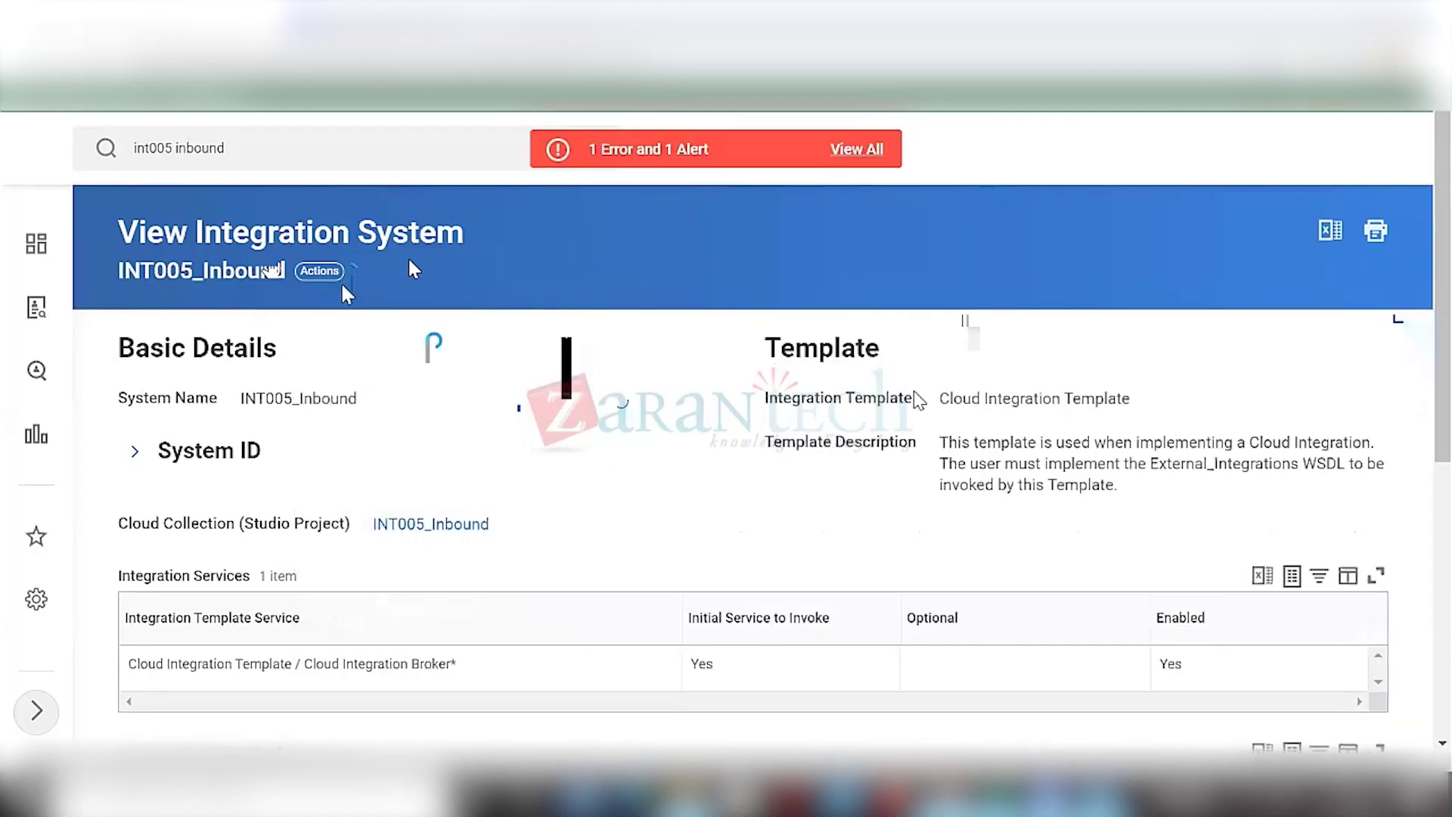
pyautogui.click(317, 274)
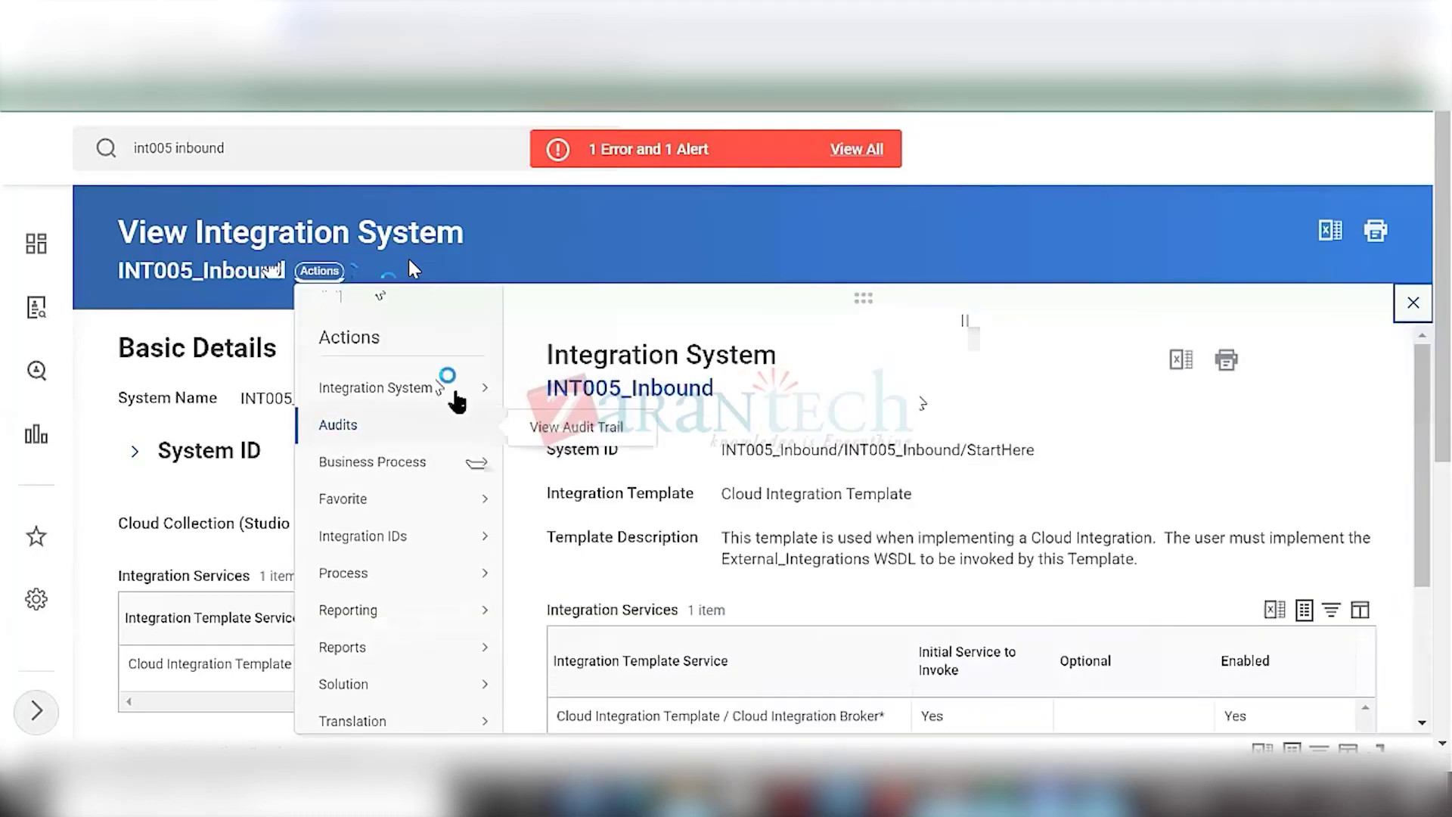
pyautogui.moveTo(462, 401)
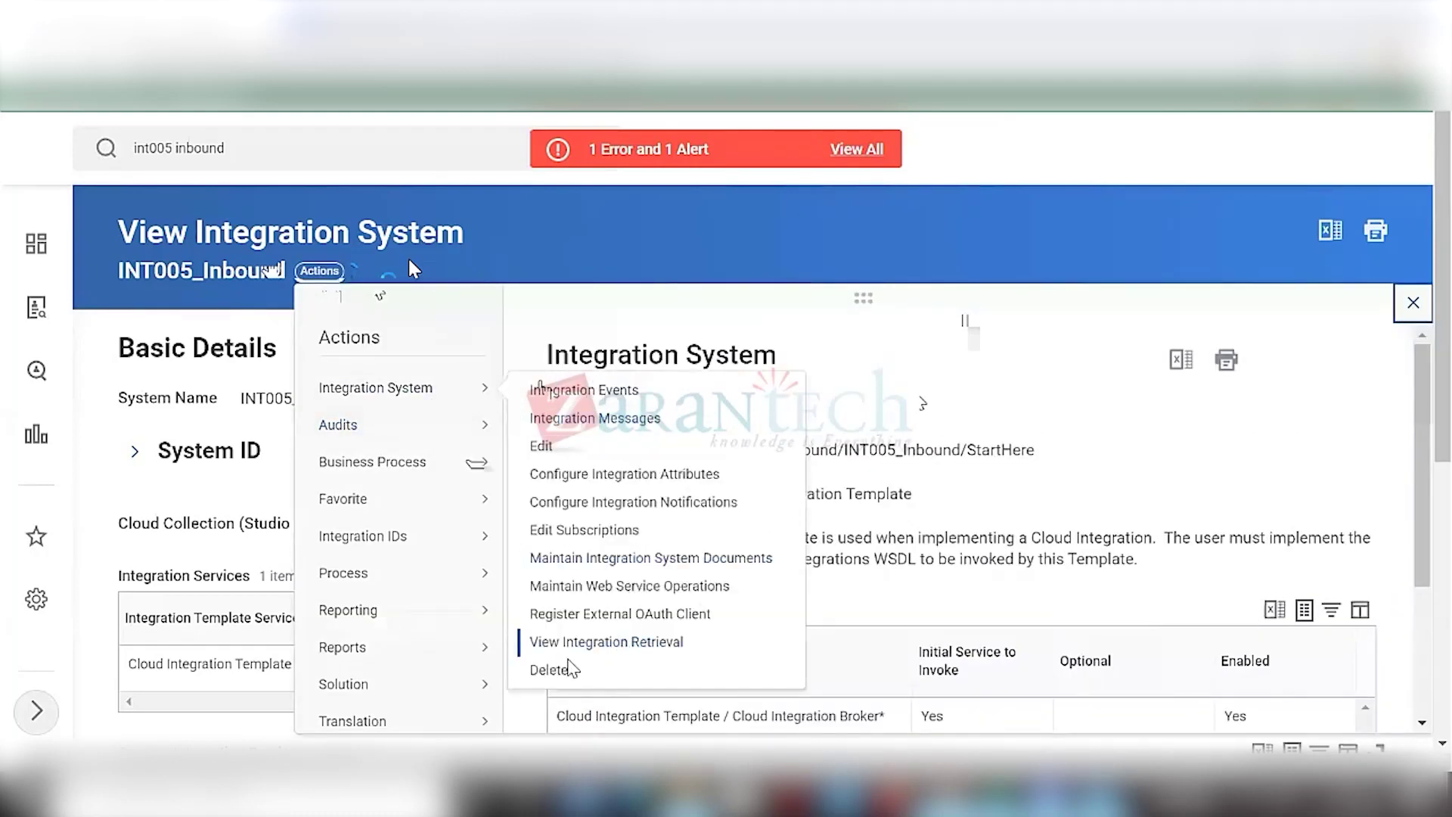
pyautogui.click(569, 668)
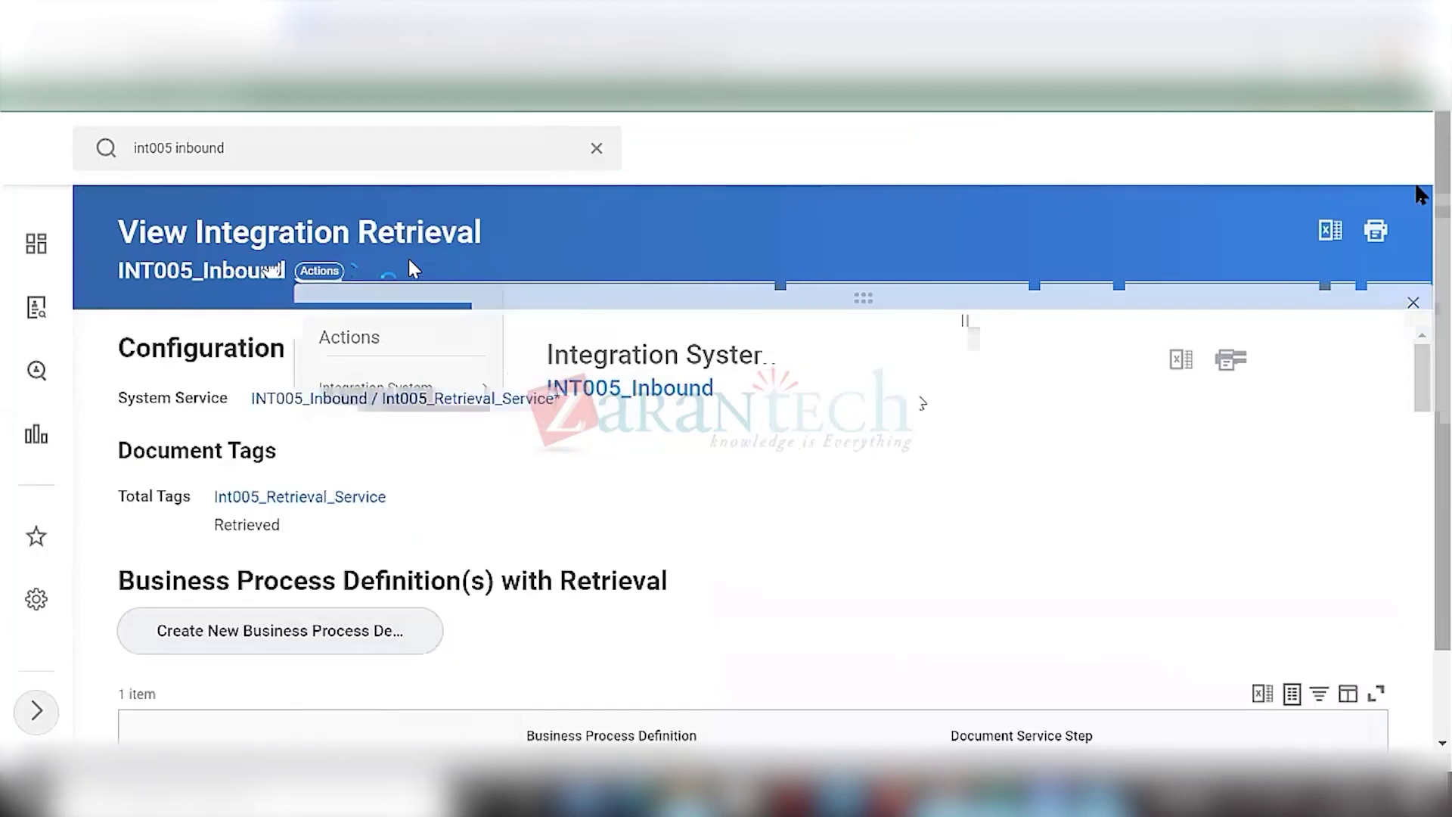
pyautogui.scroll(-3, 1169, 649)
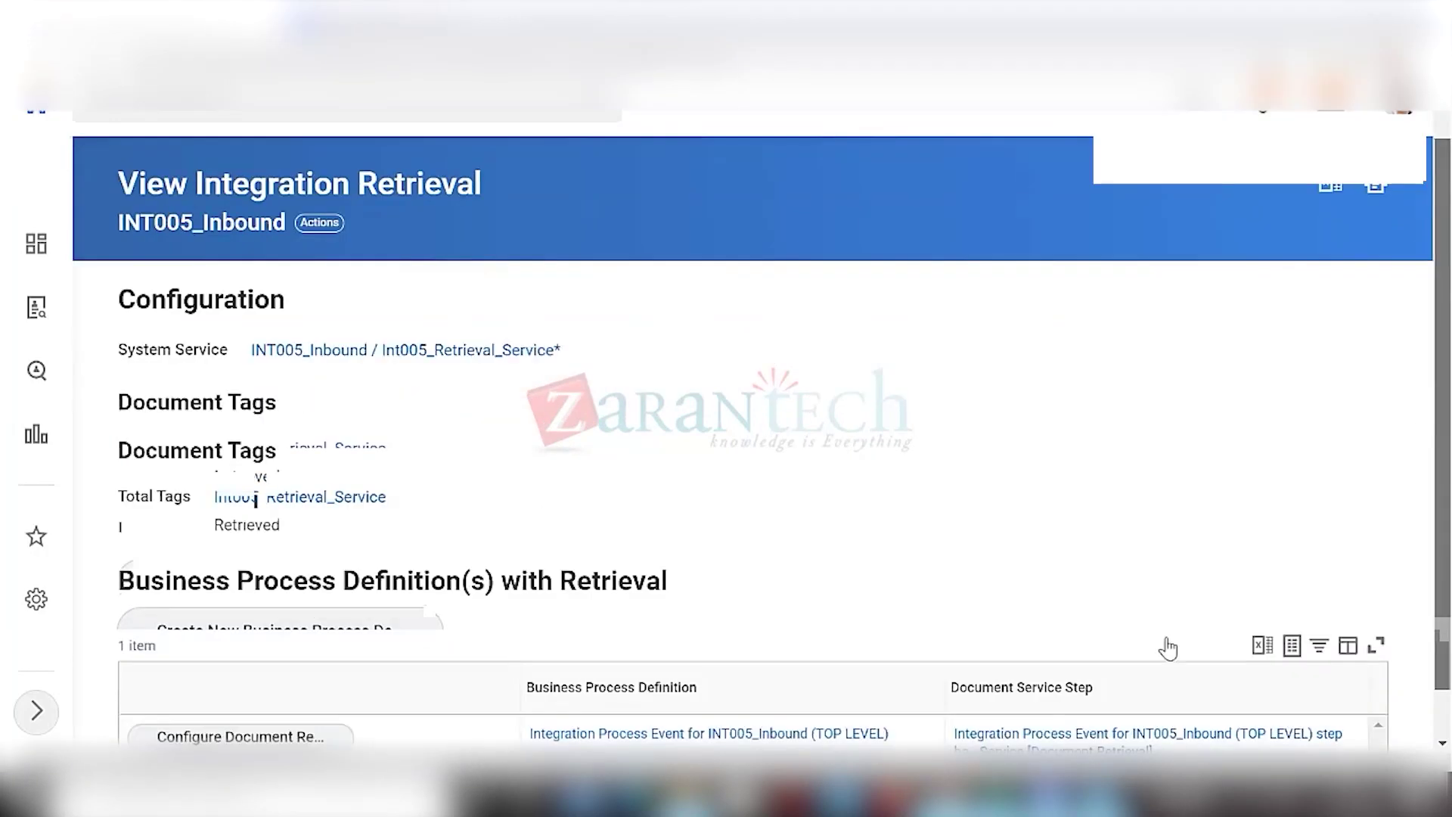
pyautogui.click(338, 692)
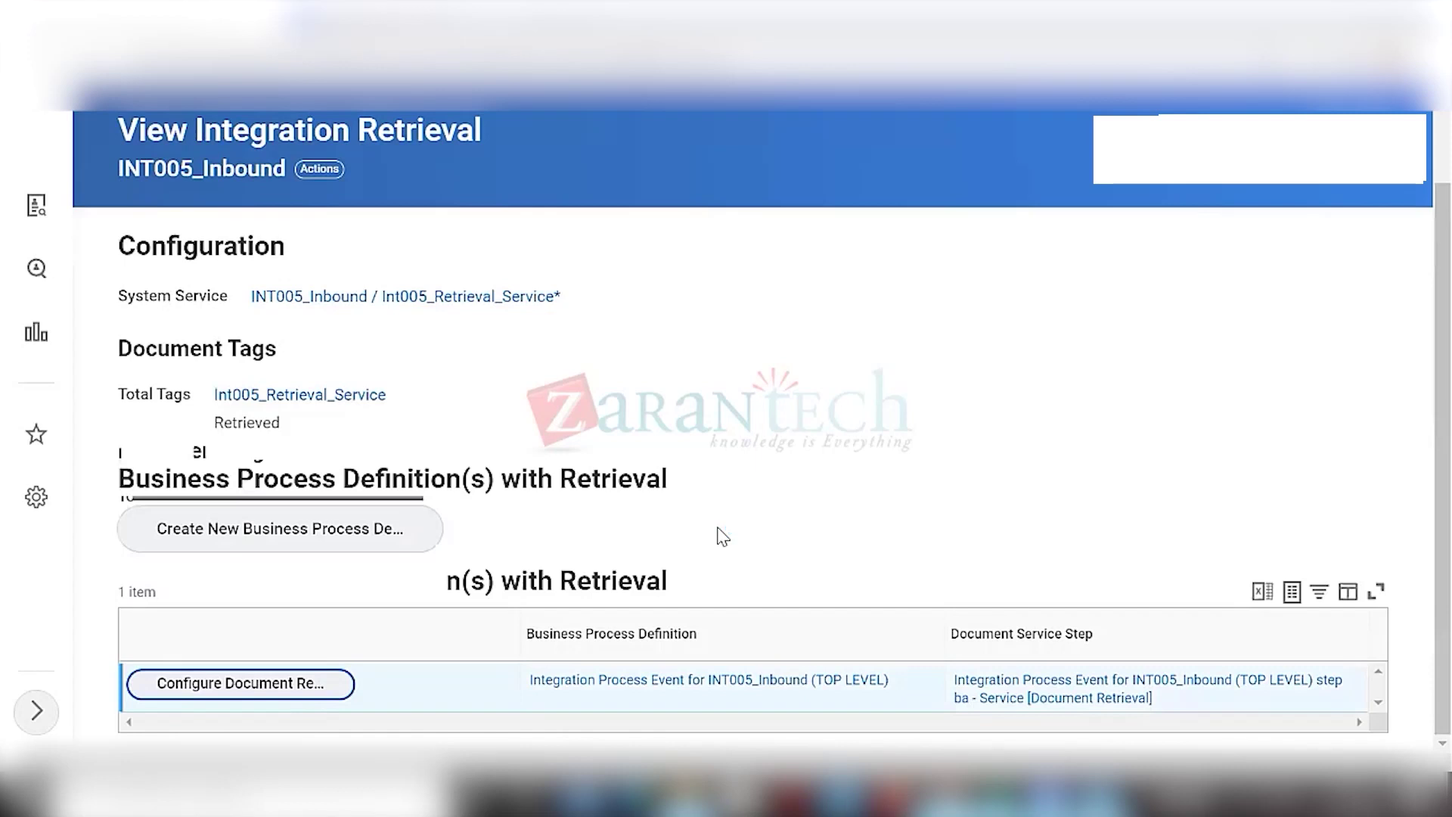
# - Set document retrieval to files manually attached by the Integration Administrator group and save
pyautogui.press('Return')
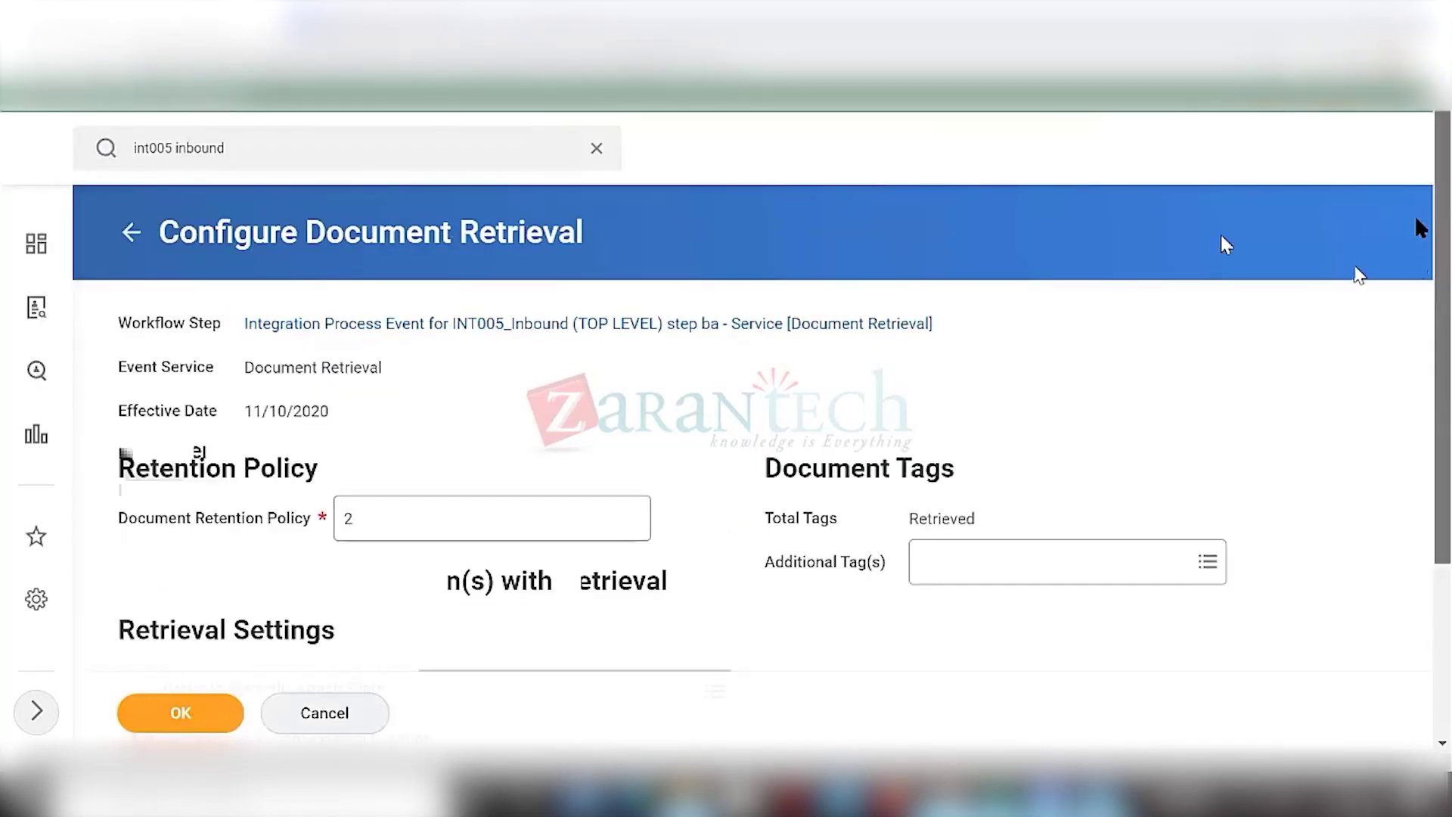
pyautogui.scroll(-3, 587, 490)
pyautogui.click(314, 448)
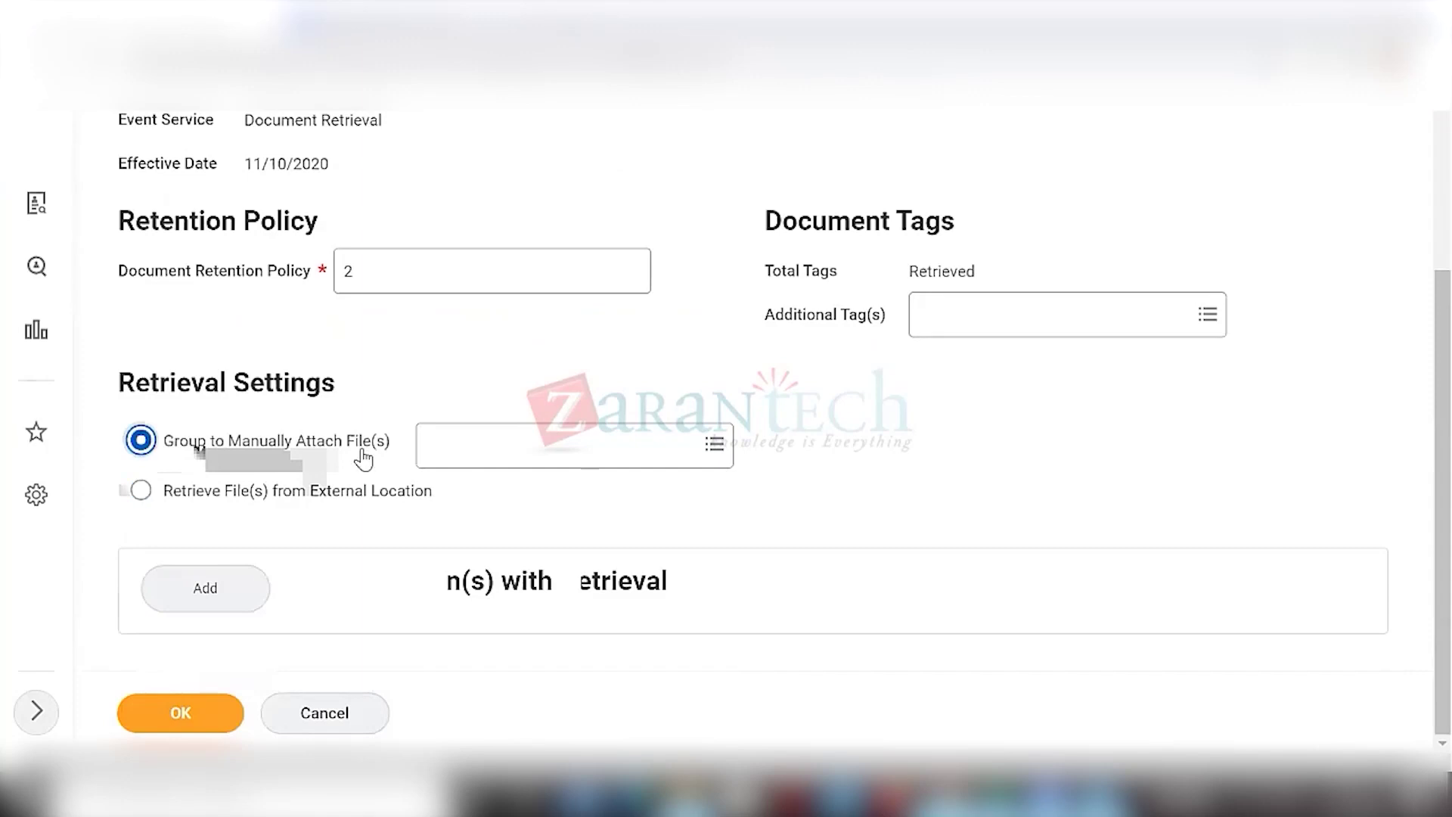
pyautogui.click(511, 454)
pyautogui.write('Int s')
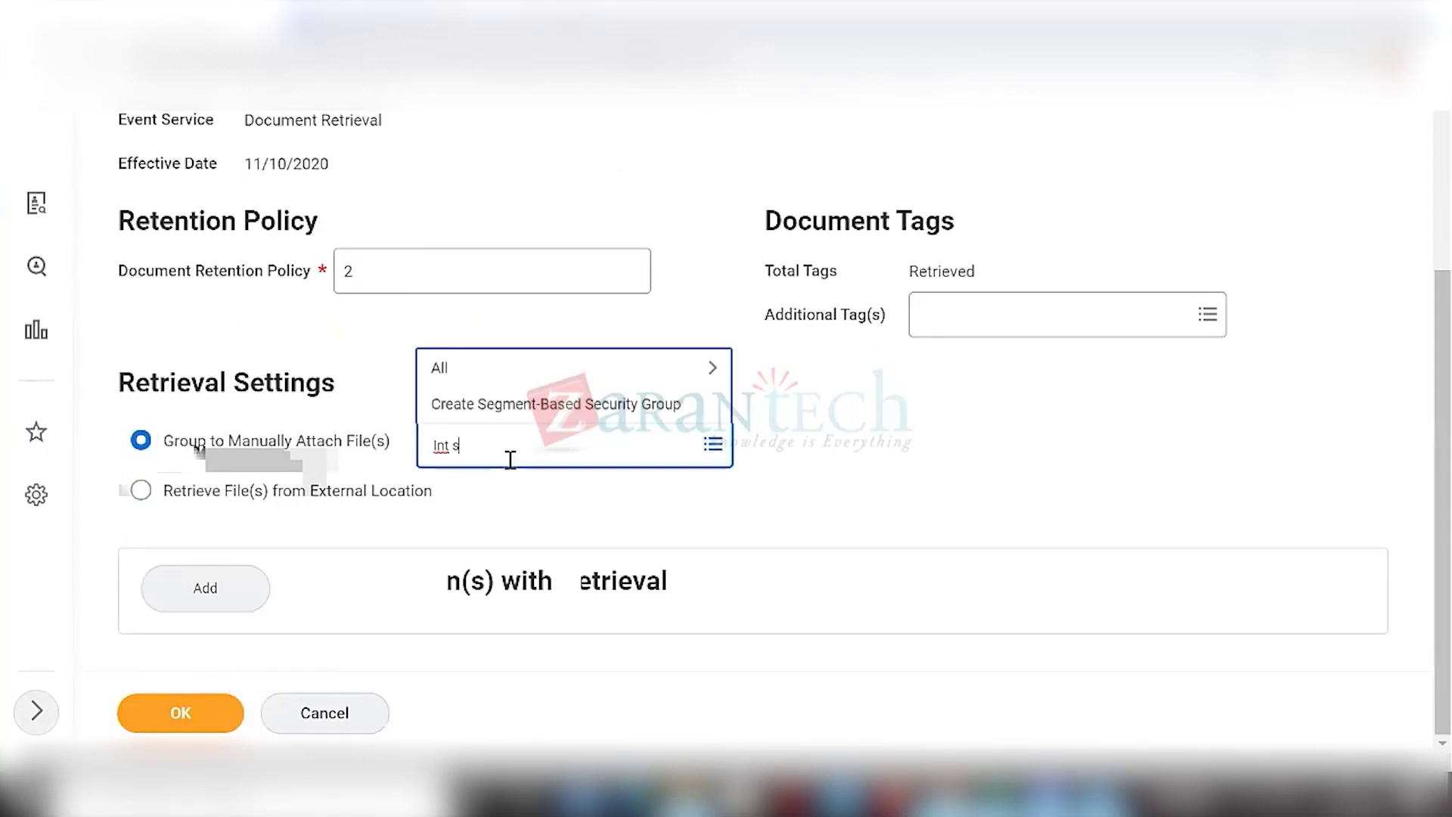
pyautogui.write('dmin')
pyautogui.press('Return')
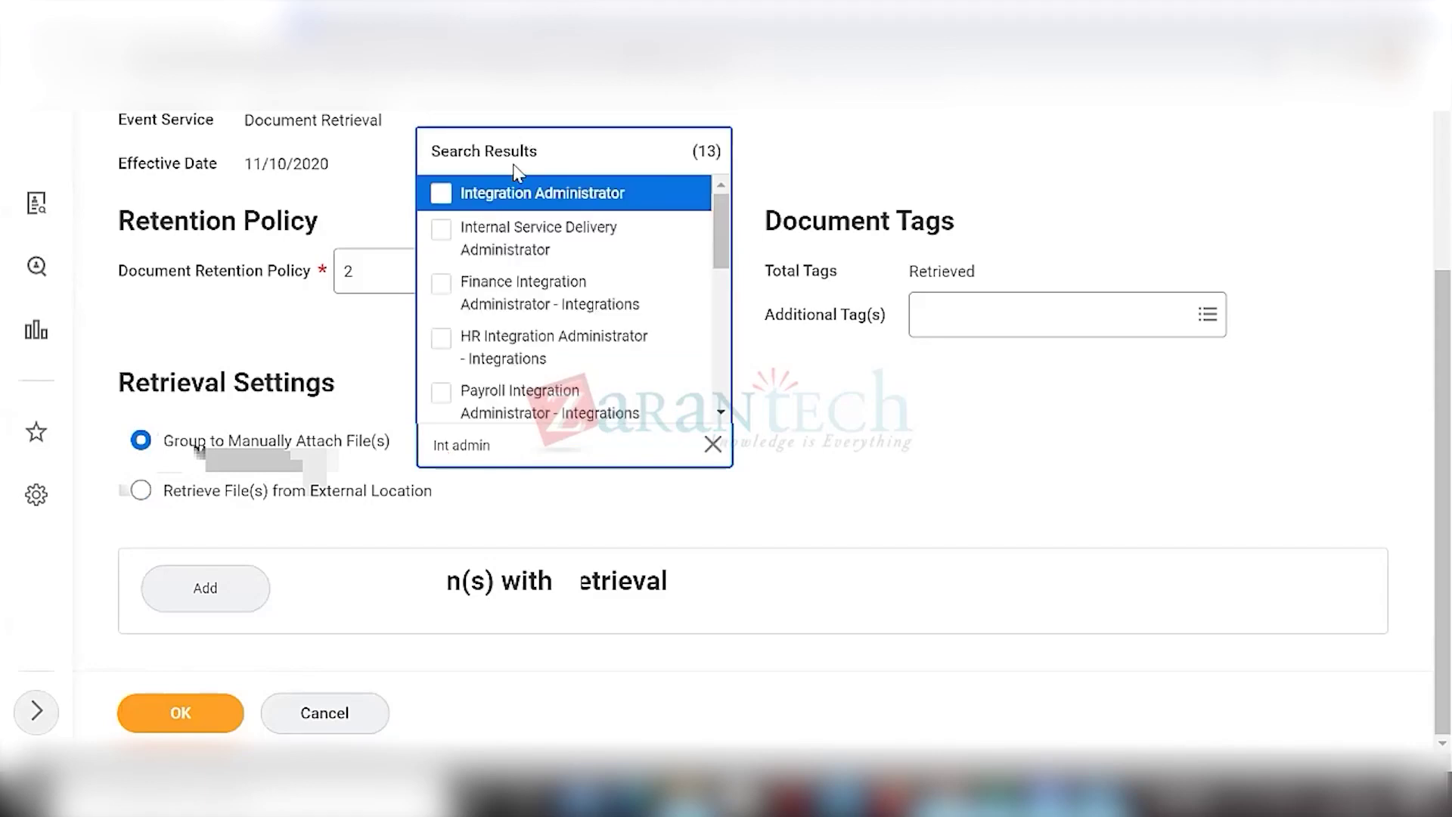
pyautogui.click(511, 194)
pyautogui.click(185, 717)
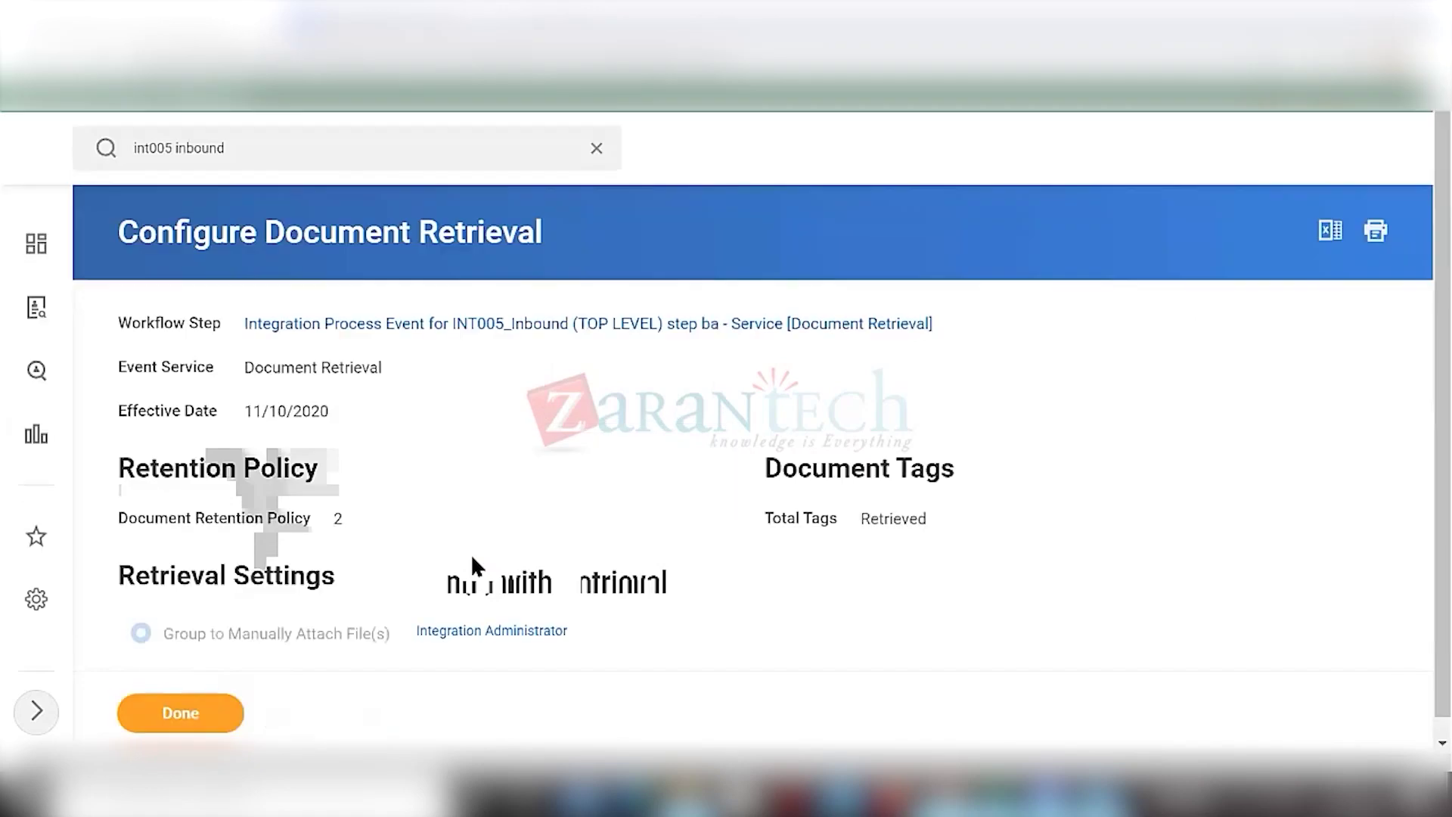
pyautogui.click(270, 154)
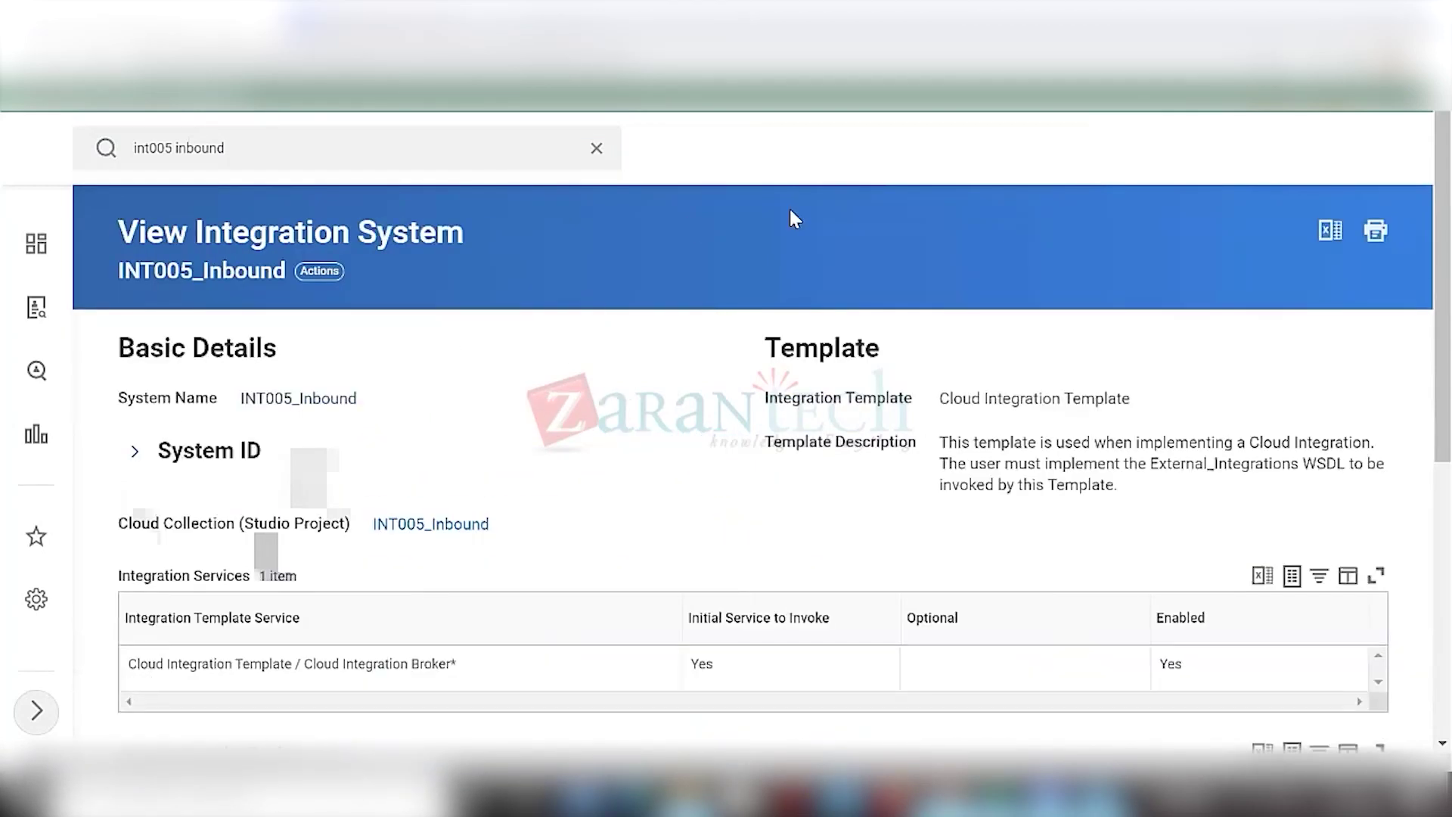
# - Launch a new INT005_Inbound run now via Launch / Schedule and open its Attach Document task
pyautogui.click(310, 272)
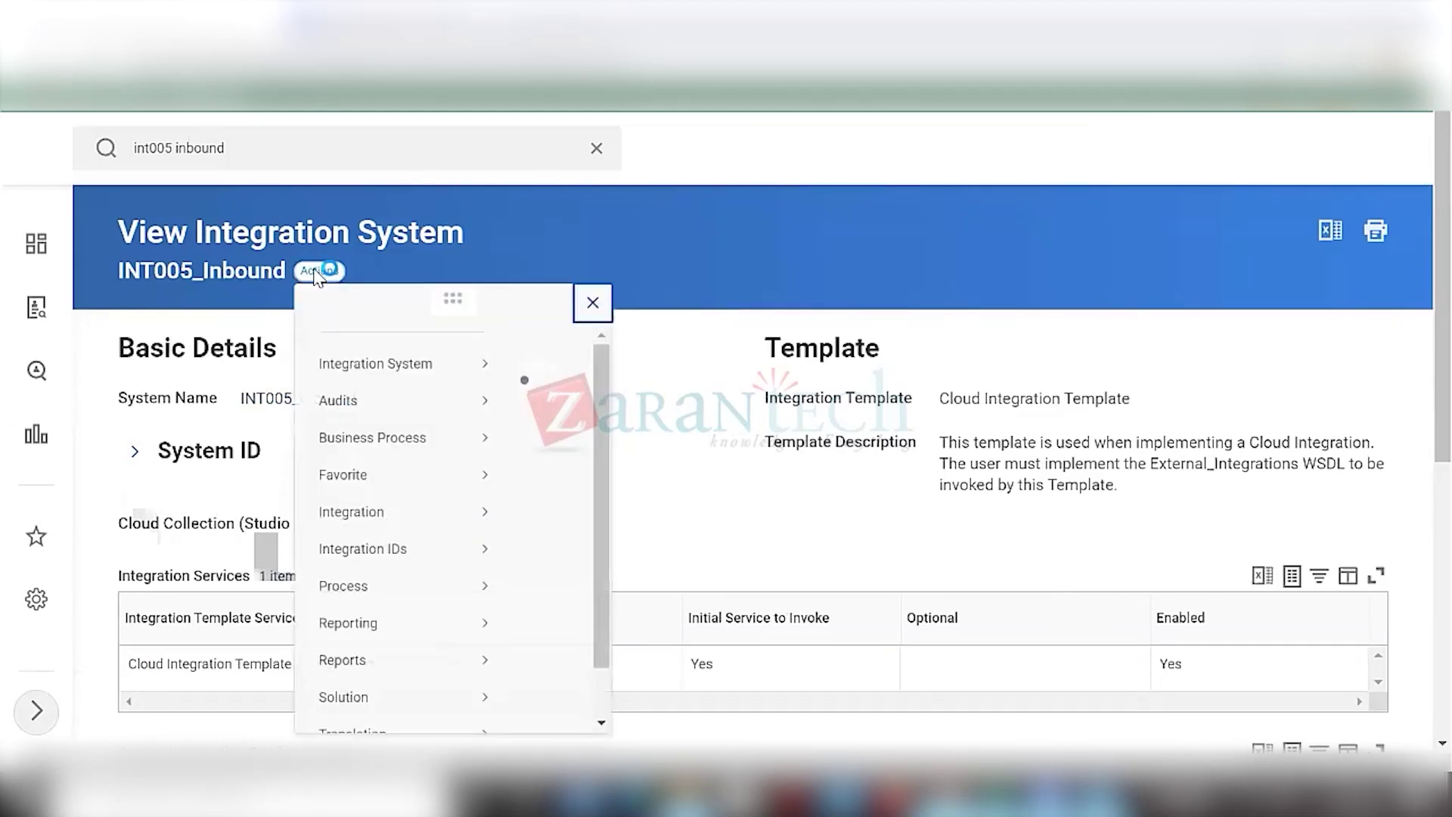
pyautogui.moveTo(397, 533)
pyautogui.click(569, 540)
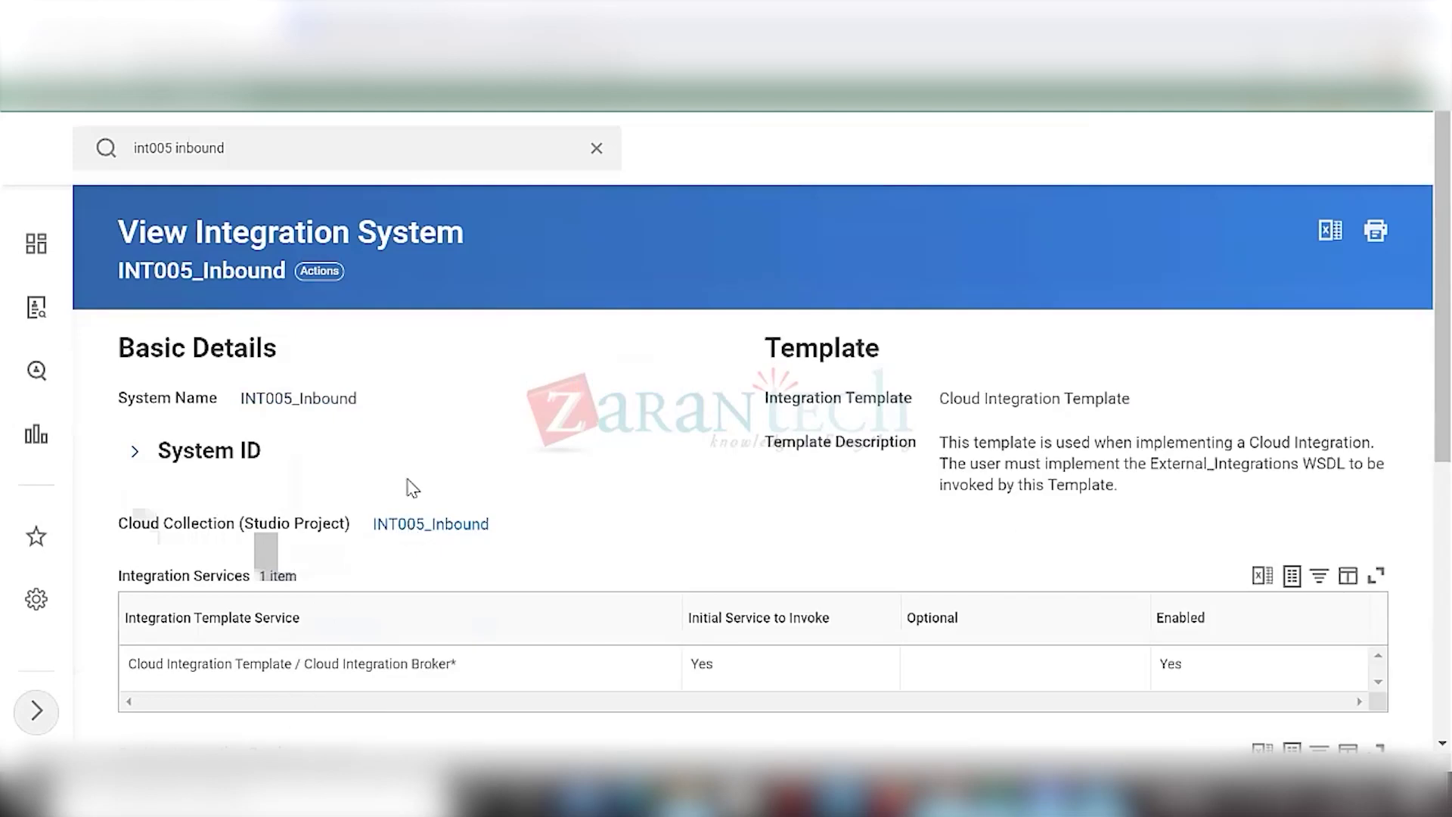
pyautogui.click(222, 703)
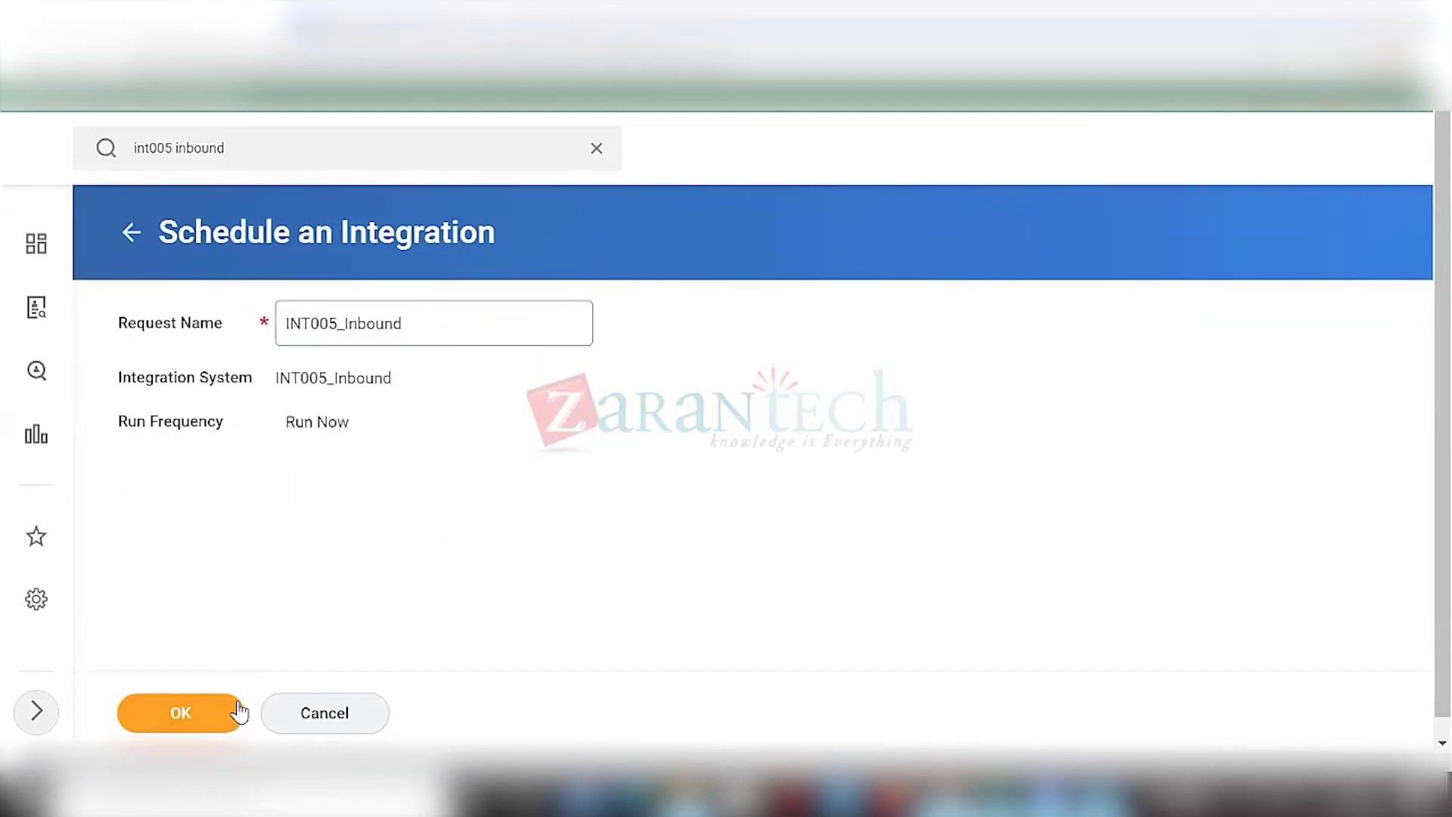
pyautogui.click(201, 711)
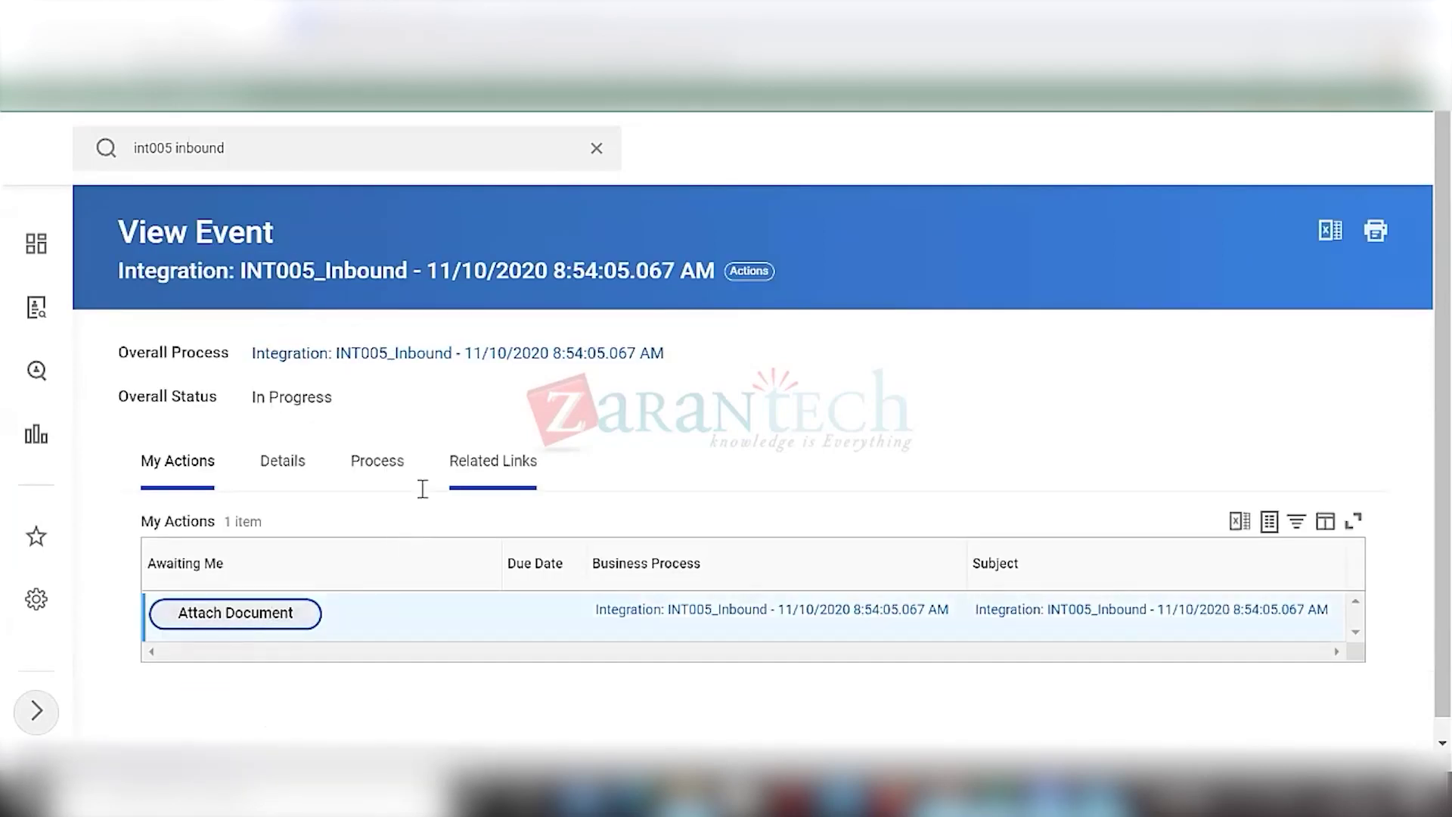
pyautogui.click(234, 641)
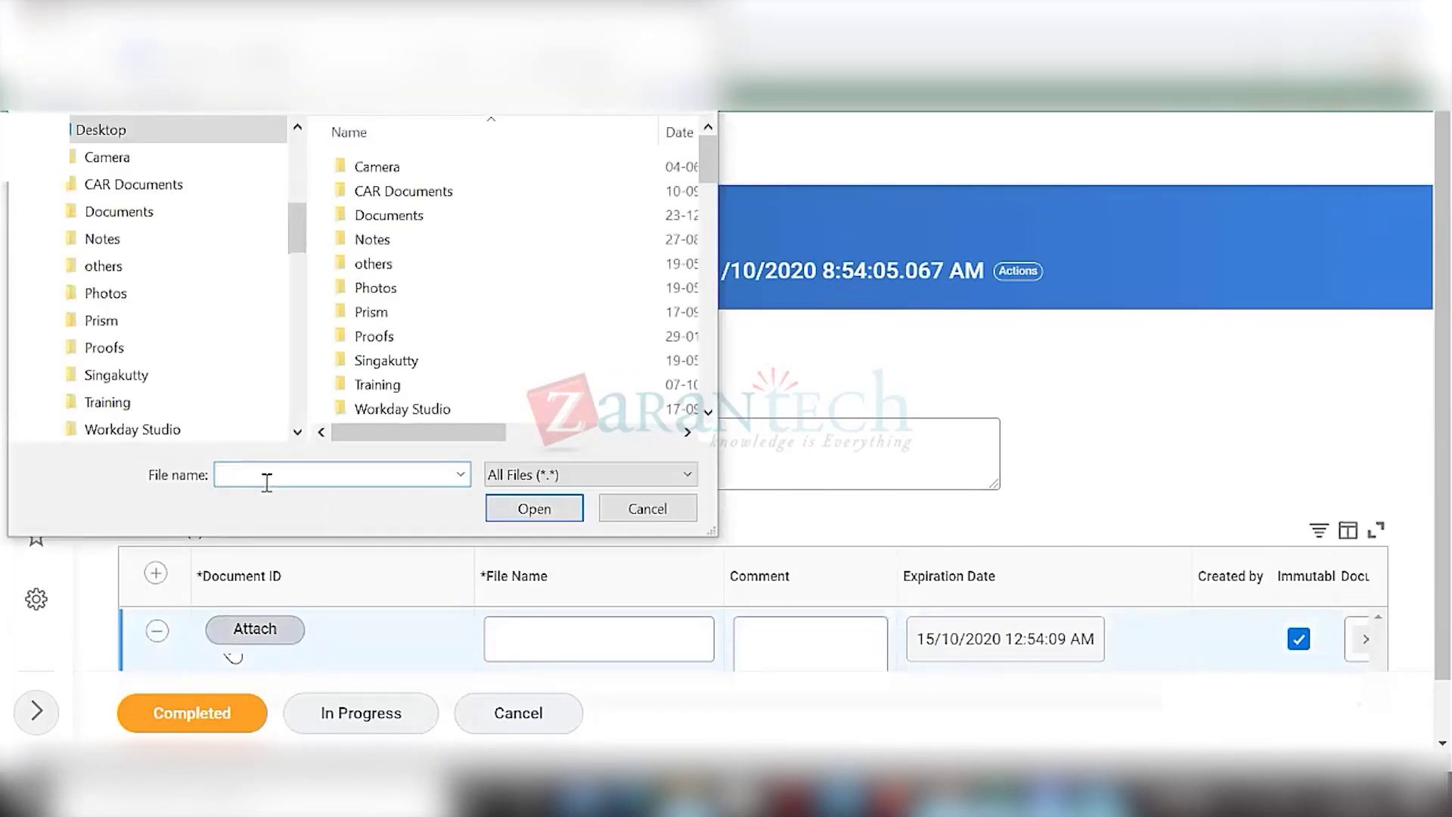
# - Attach INT003_Report.csv, submit it as Completed, and open the run's error count
pyautogui.write('int')
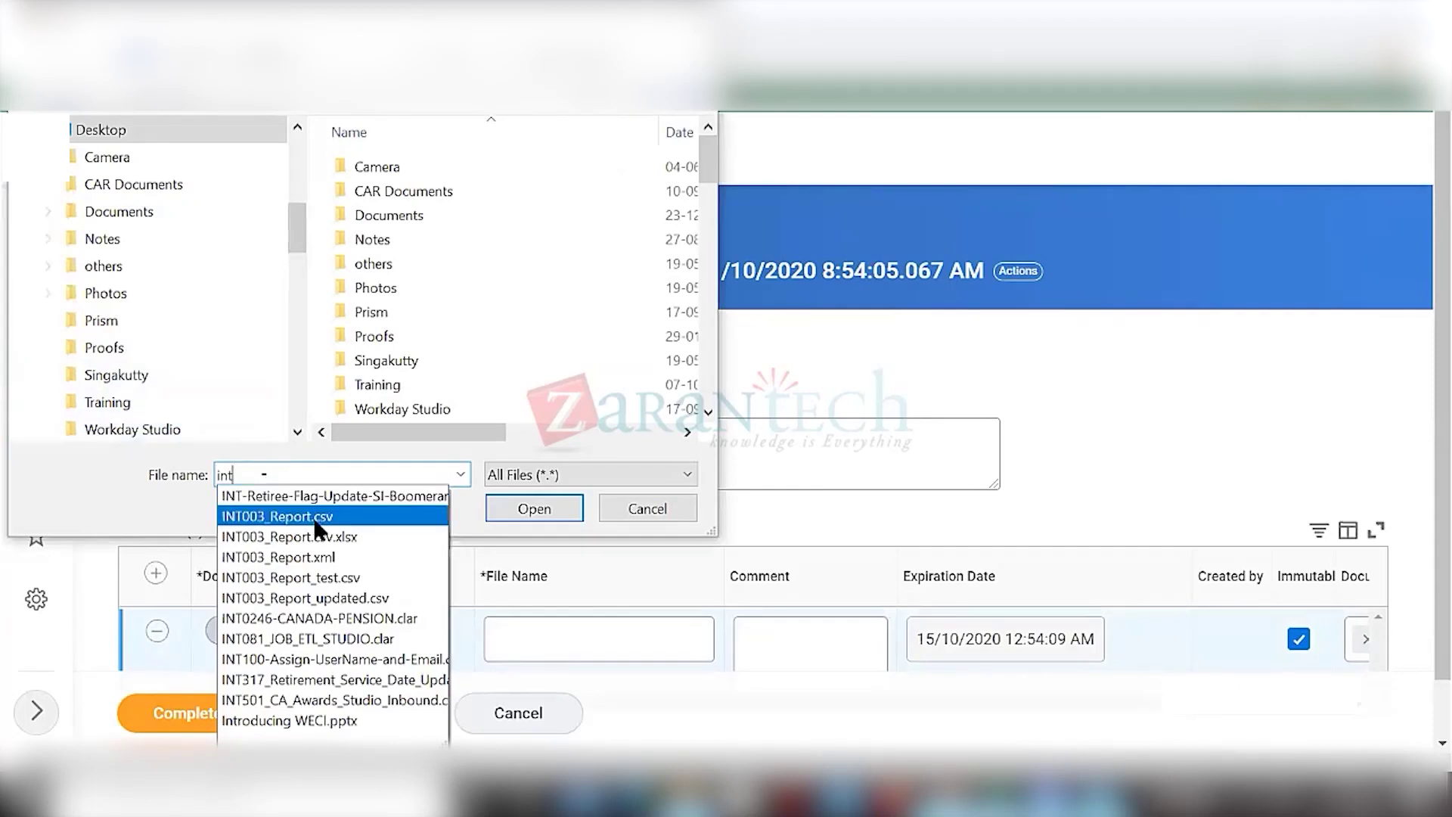
pyautogui.click(318, 519)
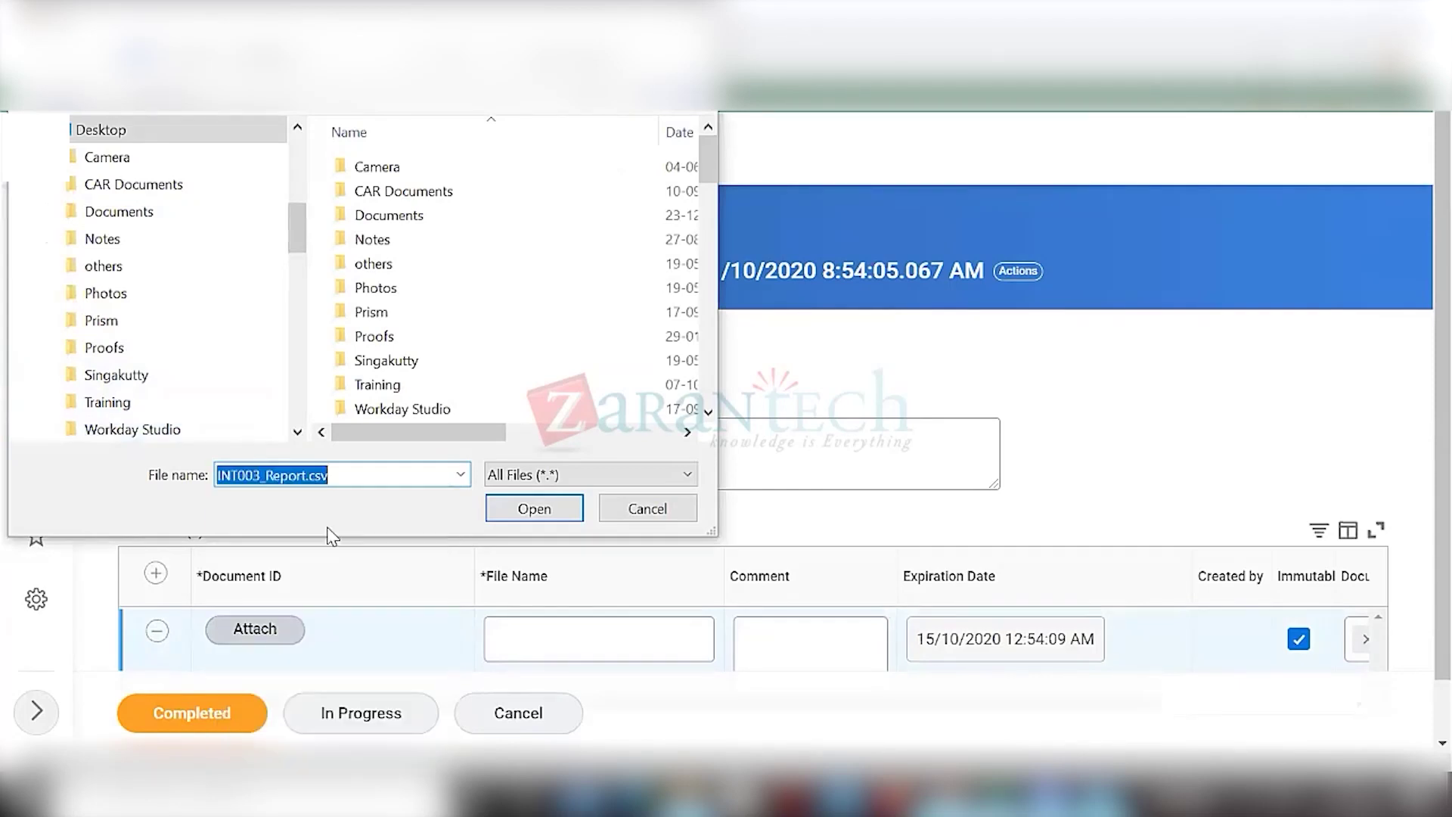
pyautogui.click(537, 514)
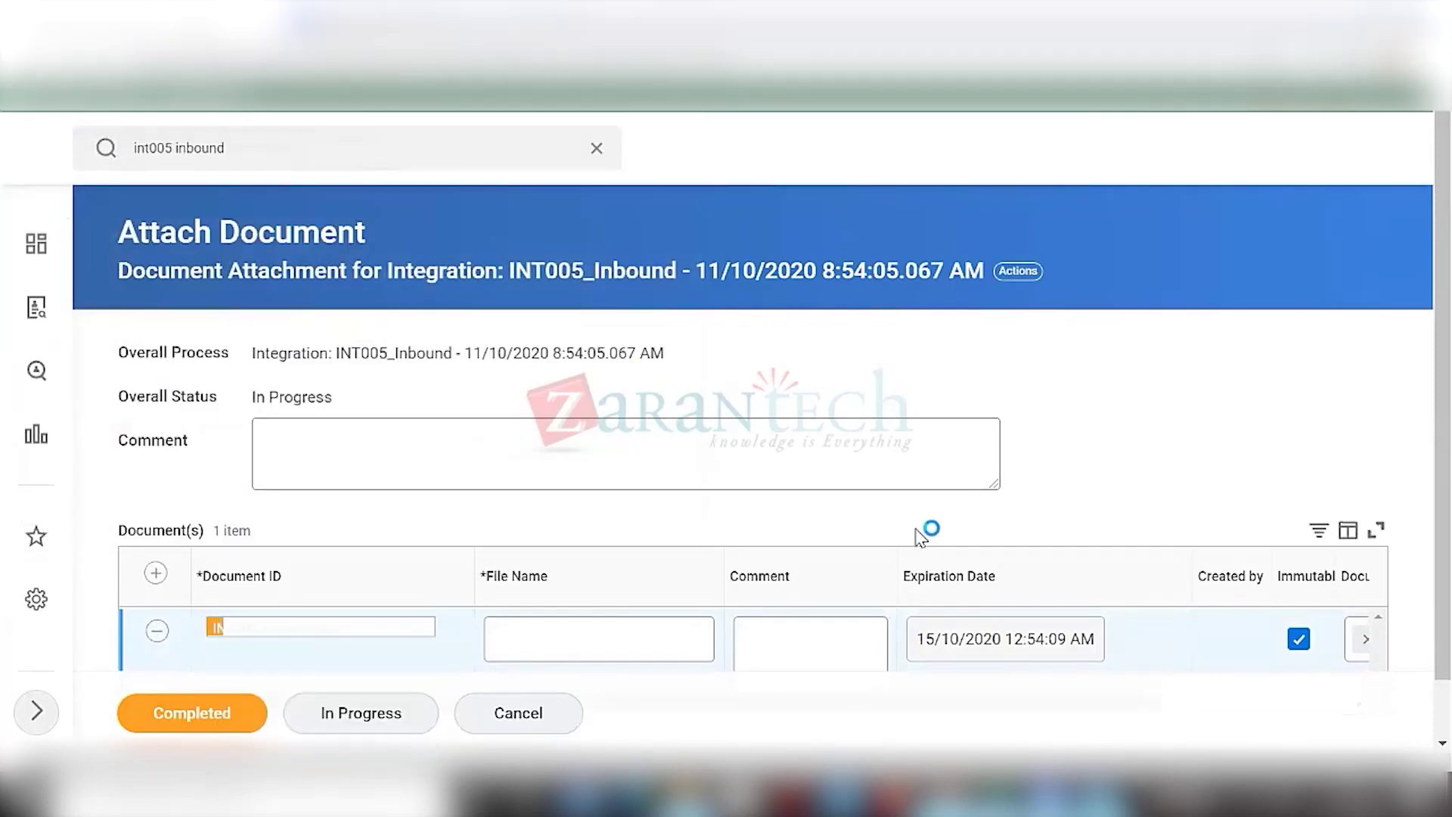
pyautogui.click(200, 713)
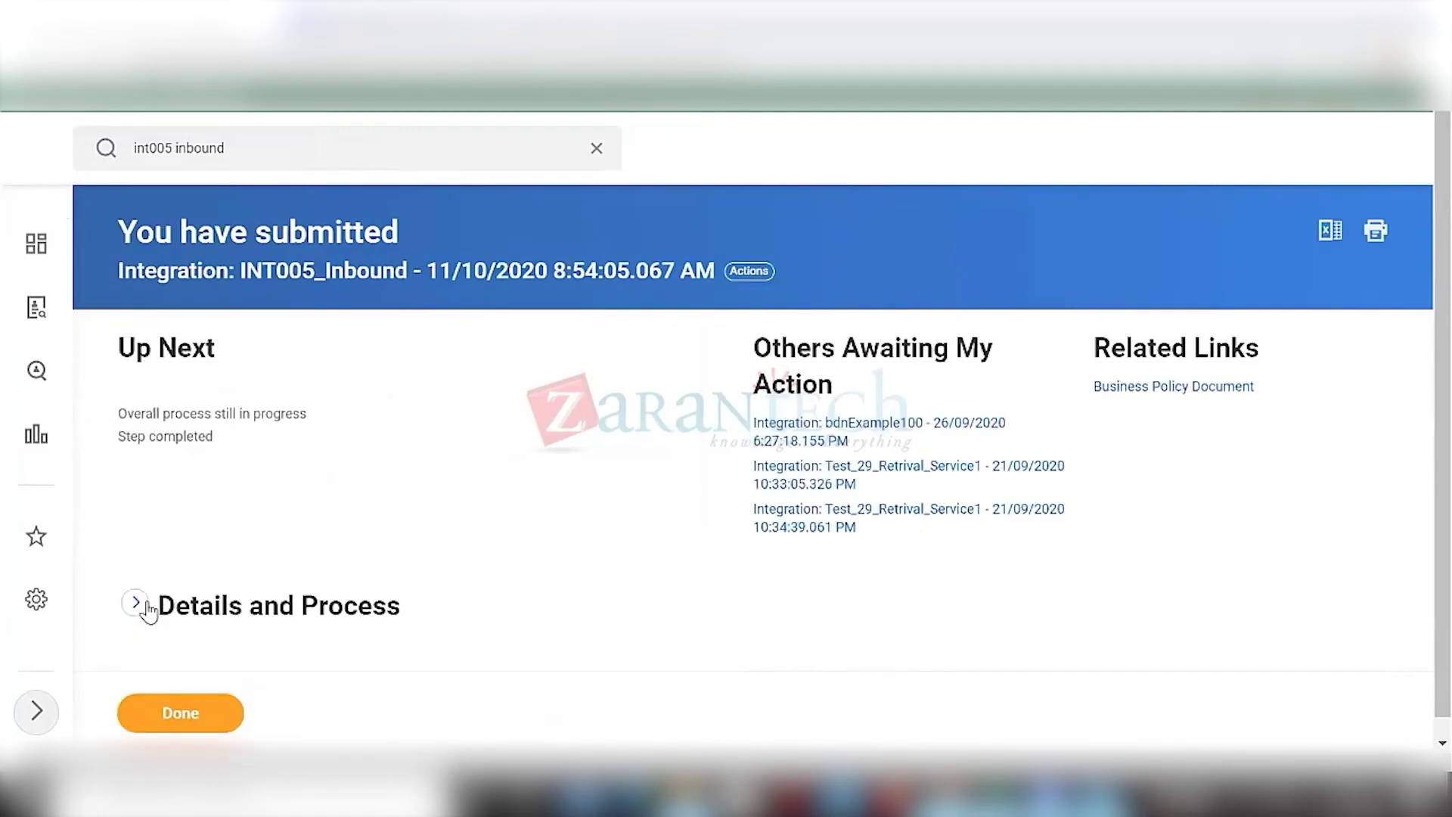
pyautogui.scroll(-7, 973, 376)
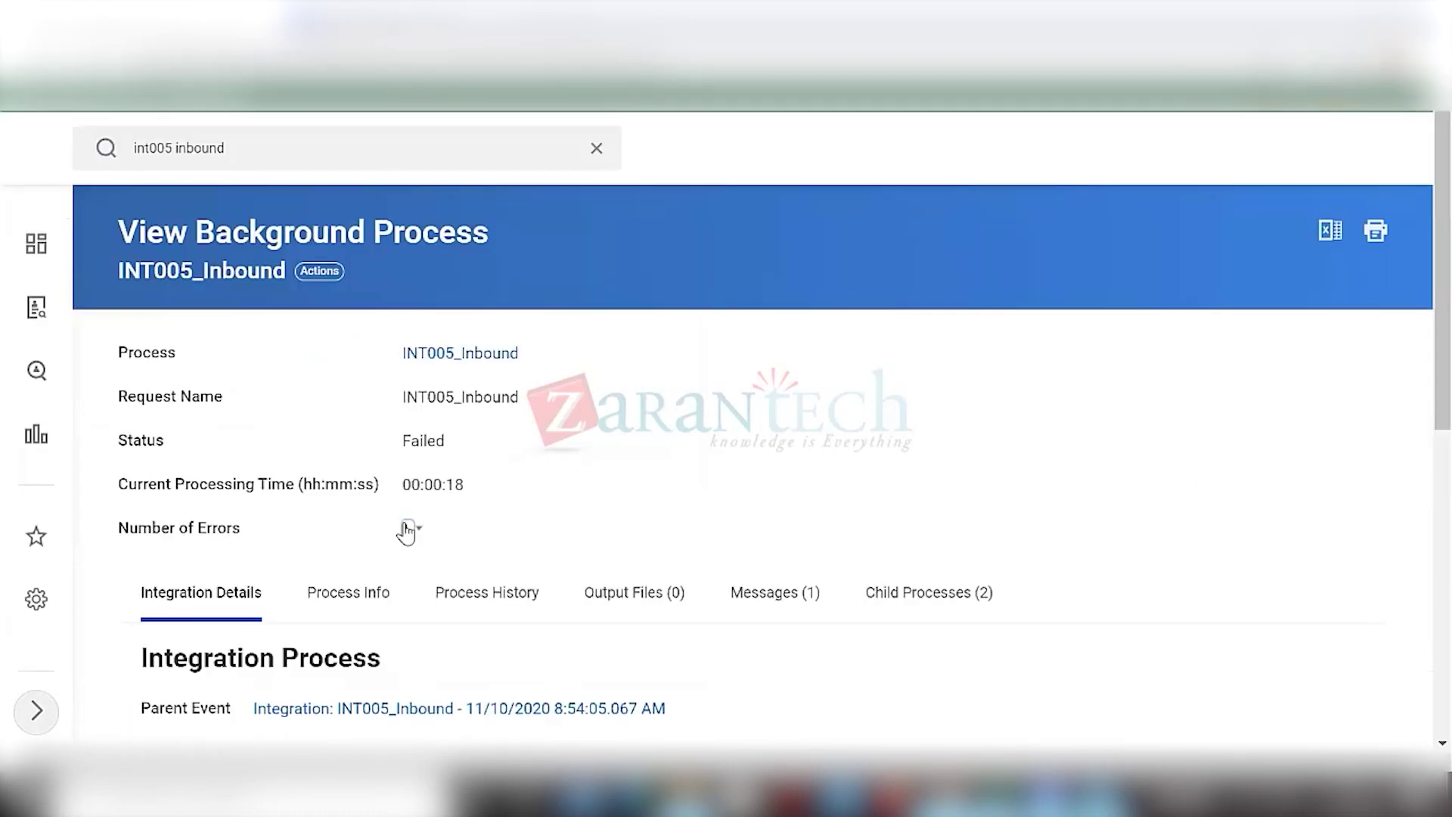
pyautogui.click(407, 529)
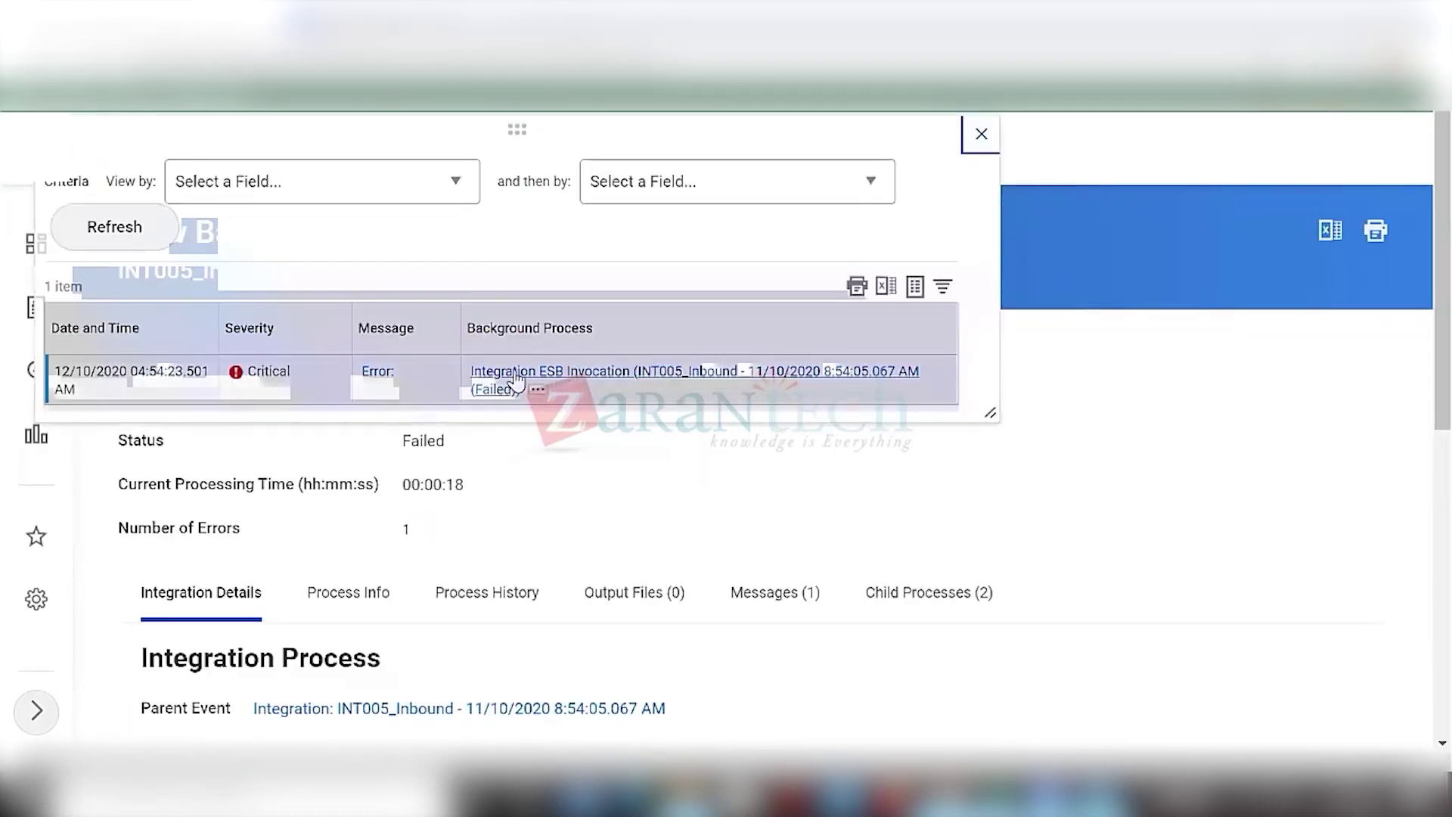
# - Open the single error's details and follow it to the failed ESB Invocation's technical details
pyautogui.click(408, 534)
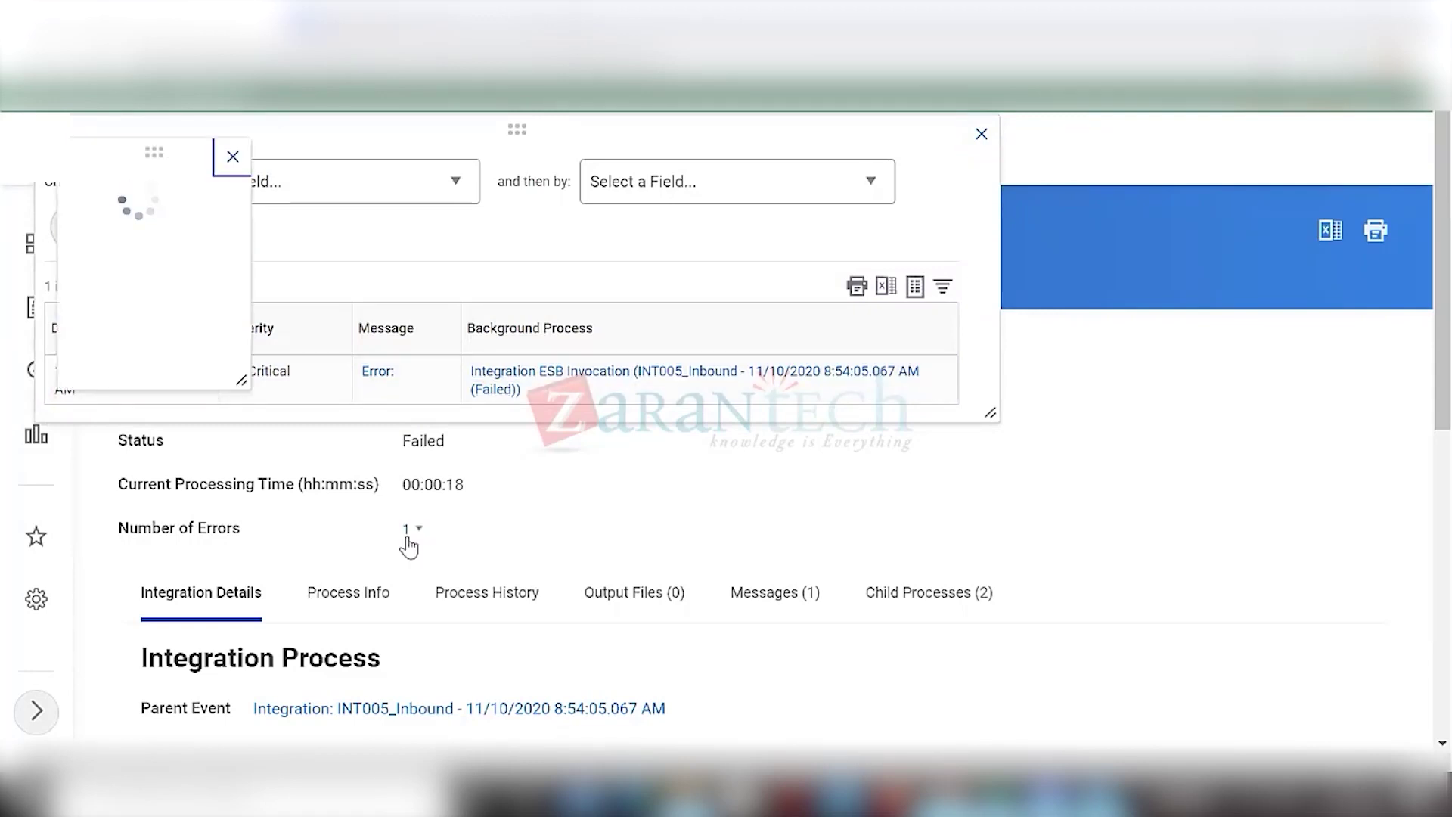
pyautogui.click(397, 395)
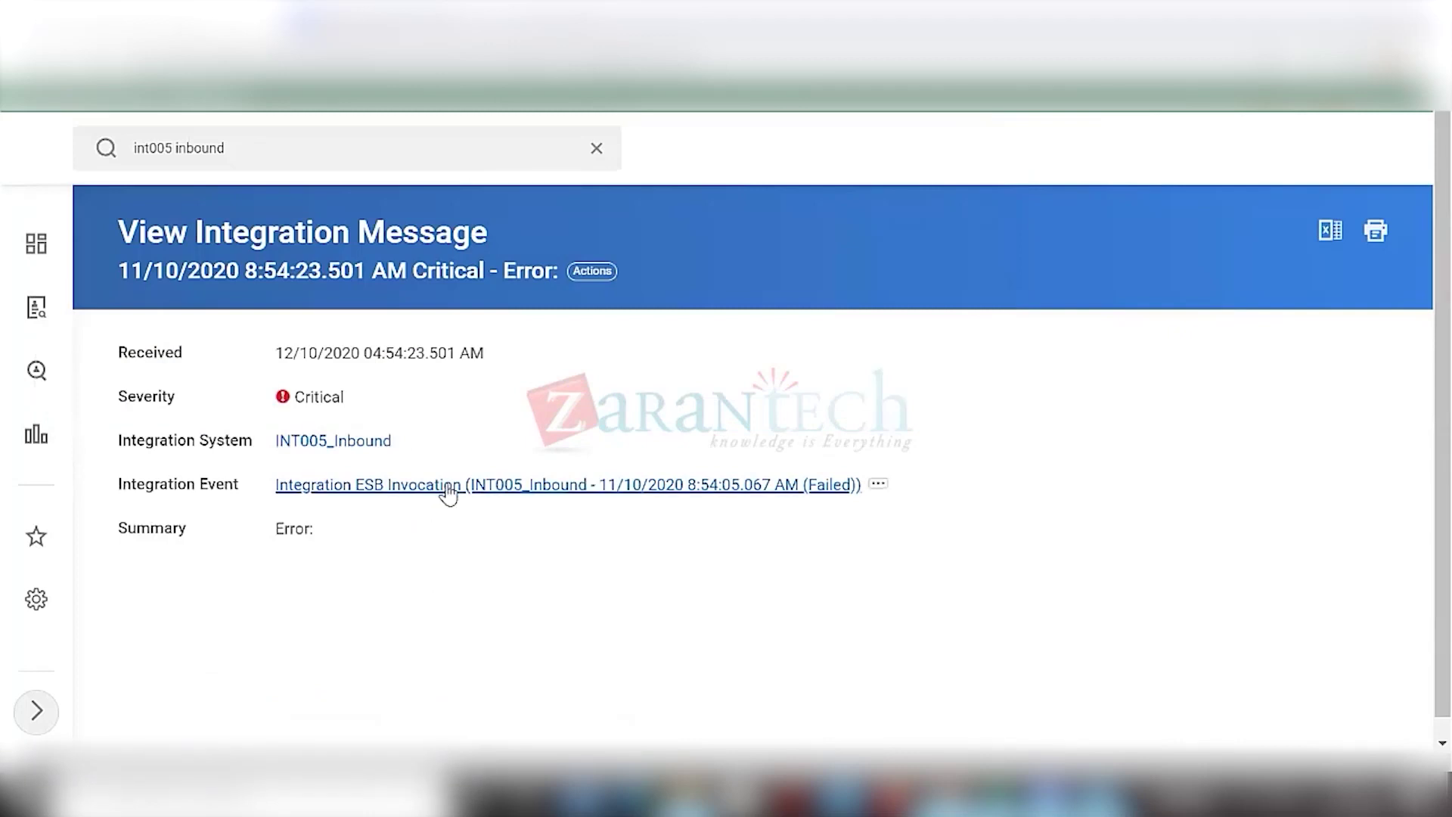
pyautogui.click(448, 487)
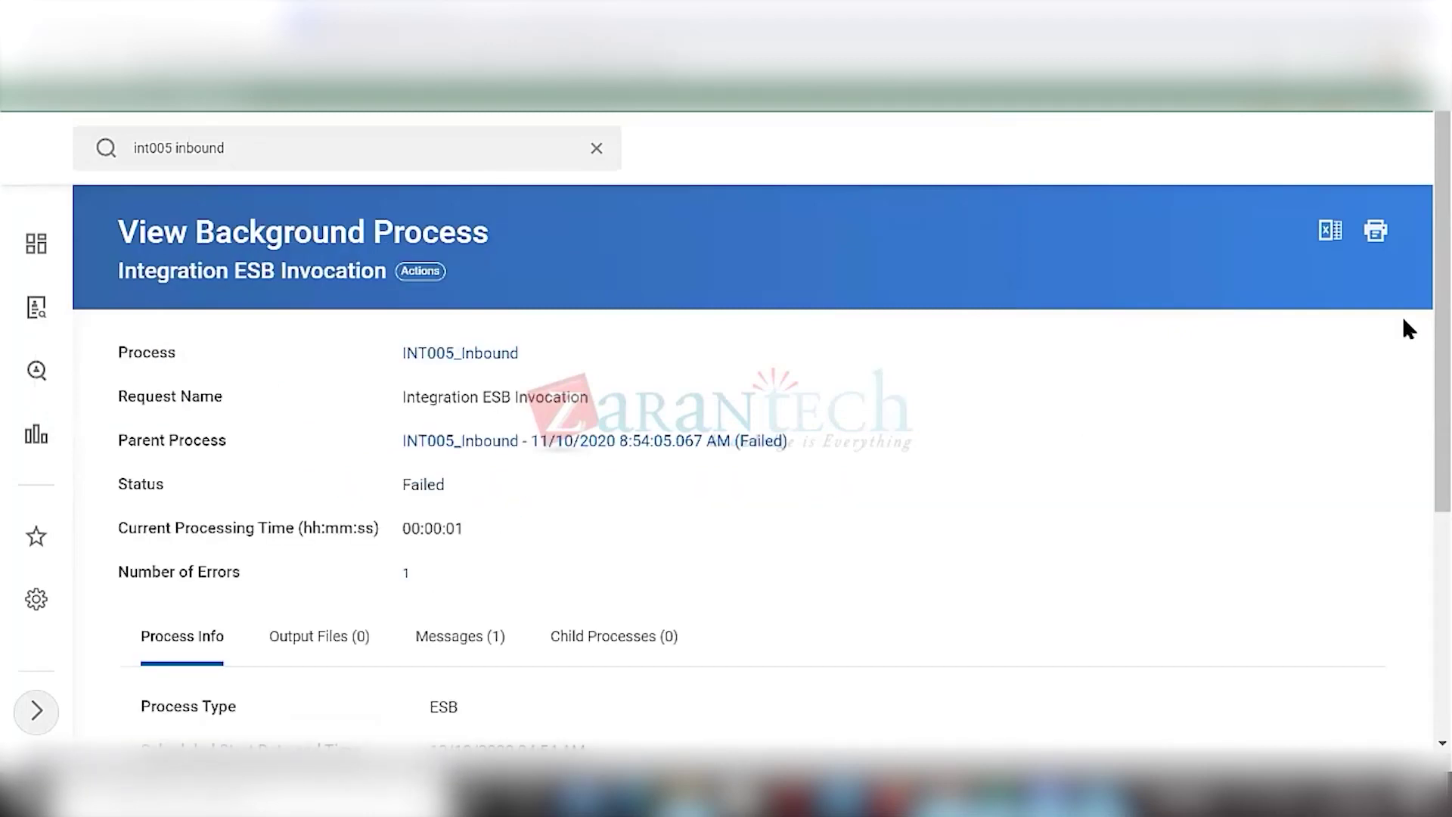
pyautogui.scroll(-5, 1415, 481)
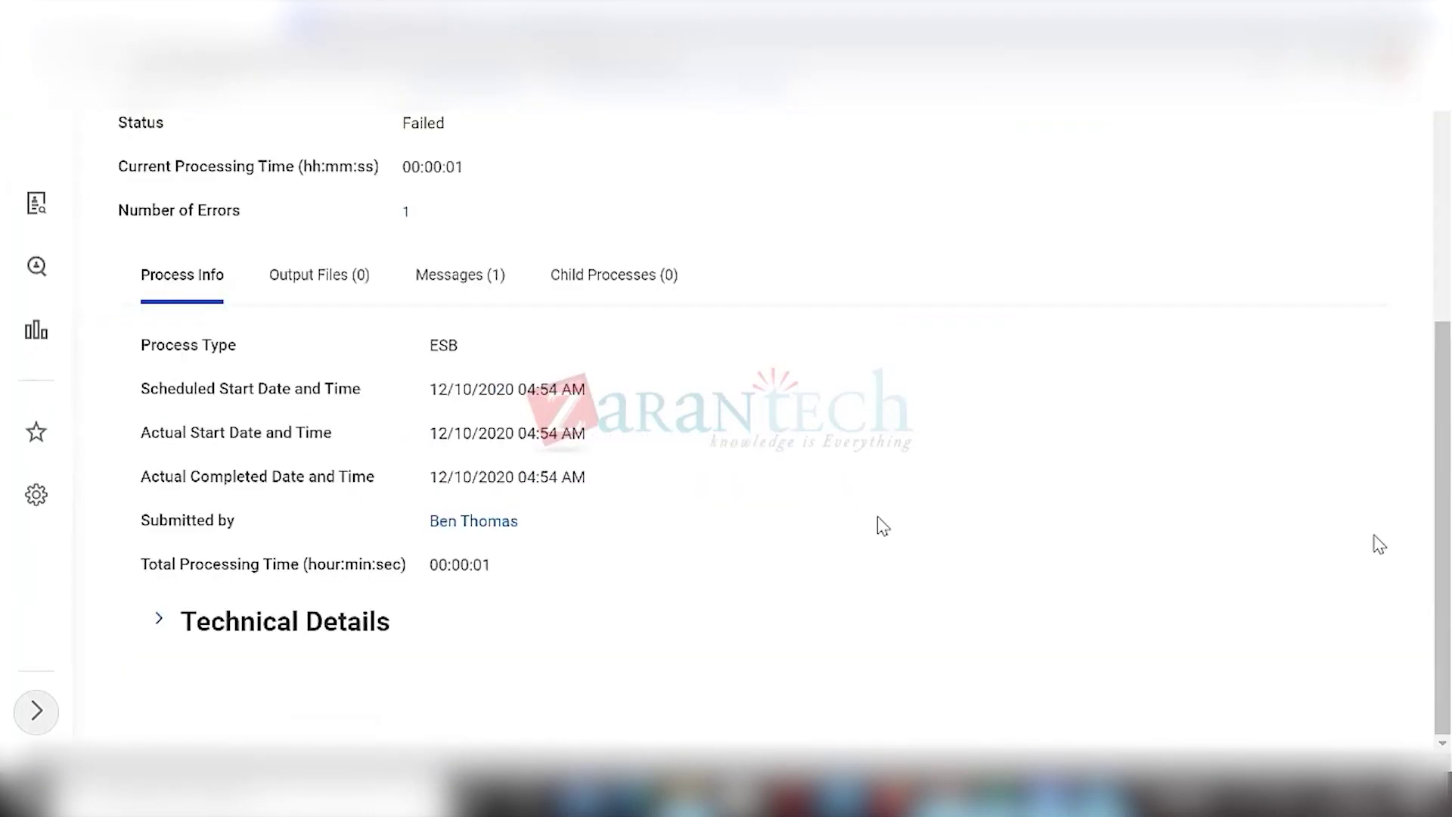
pyautogui.click(151, 636)
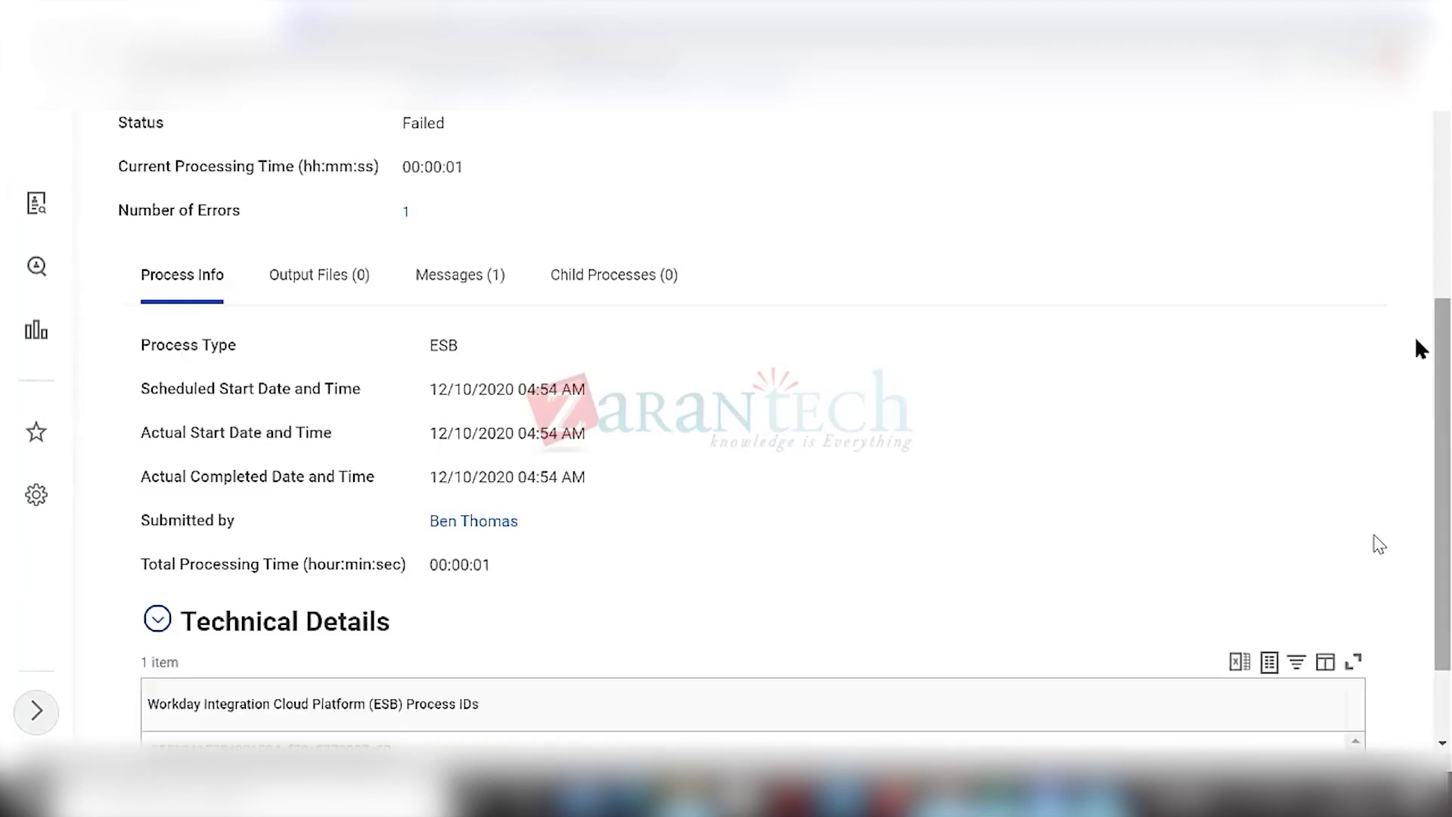
# - View the ESB Invocation's one Critical message, then return to the INT003_Report sheet in Excel
pyautogui.scroll(-2, 1421, 349)
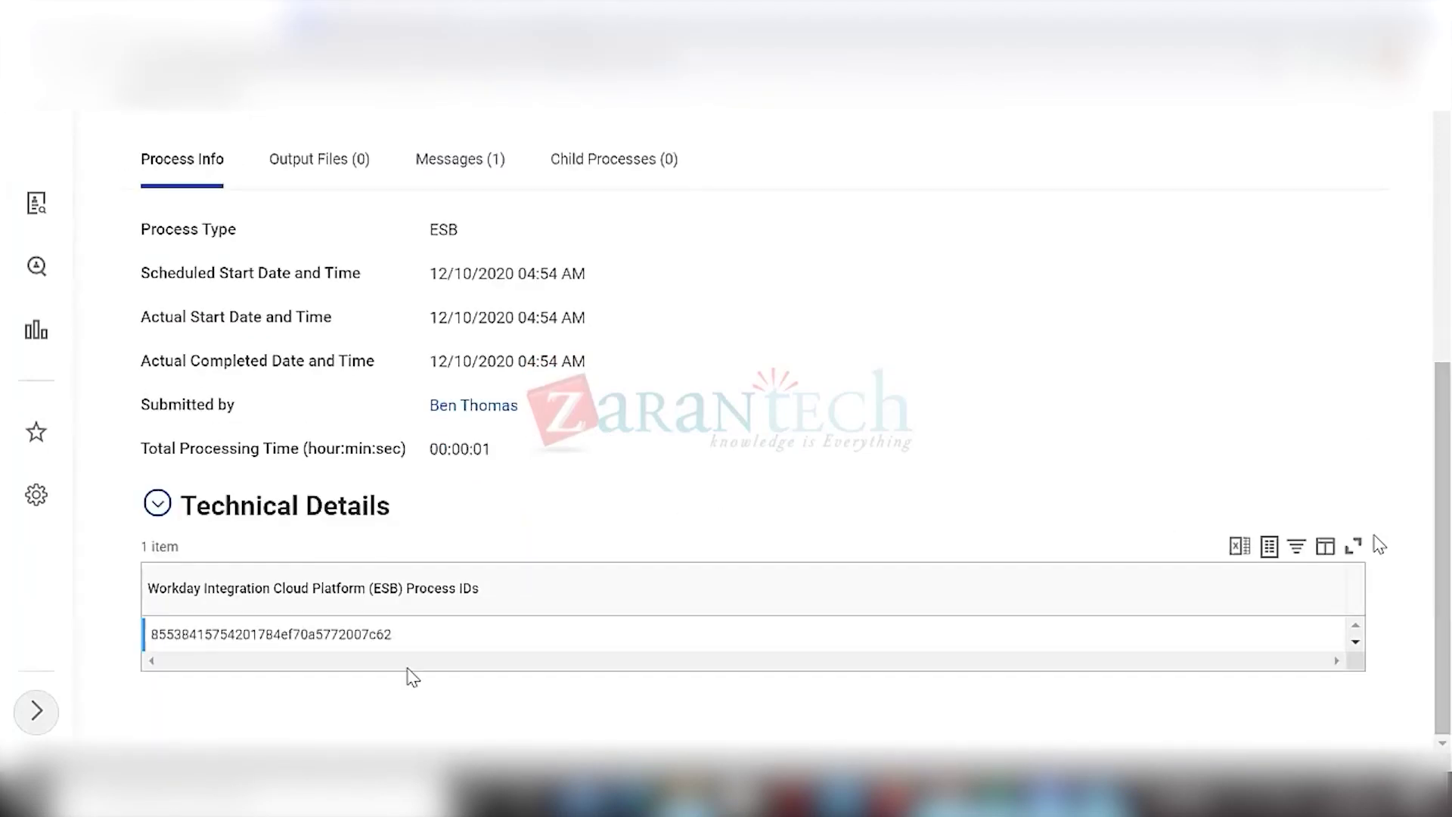
pyautogui.hotkey('ctrl', 'a')
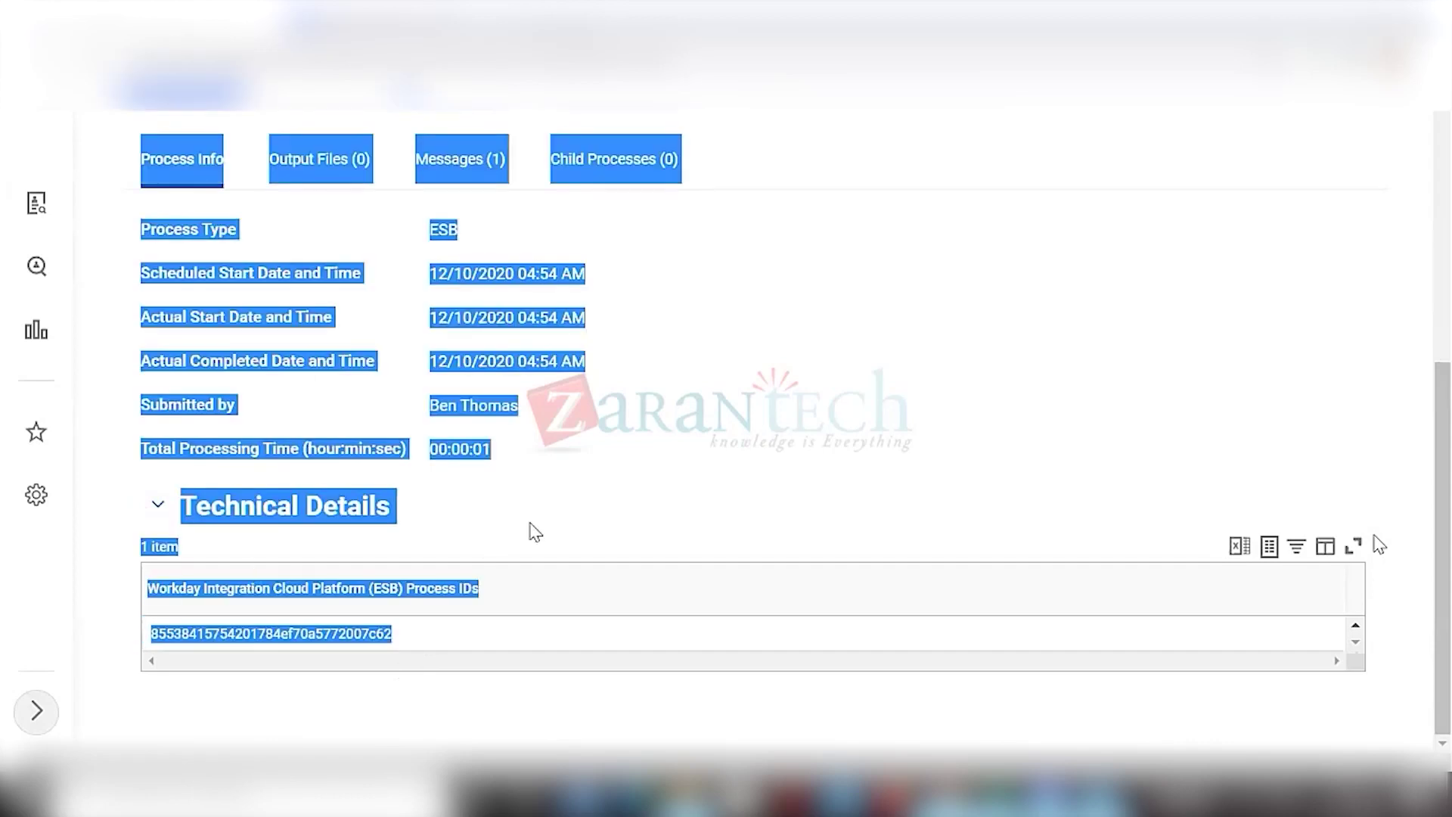
pyautogui.click(554, 519)
pyautogui.click(421, 172)
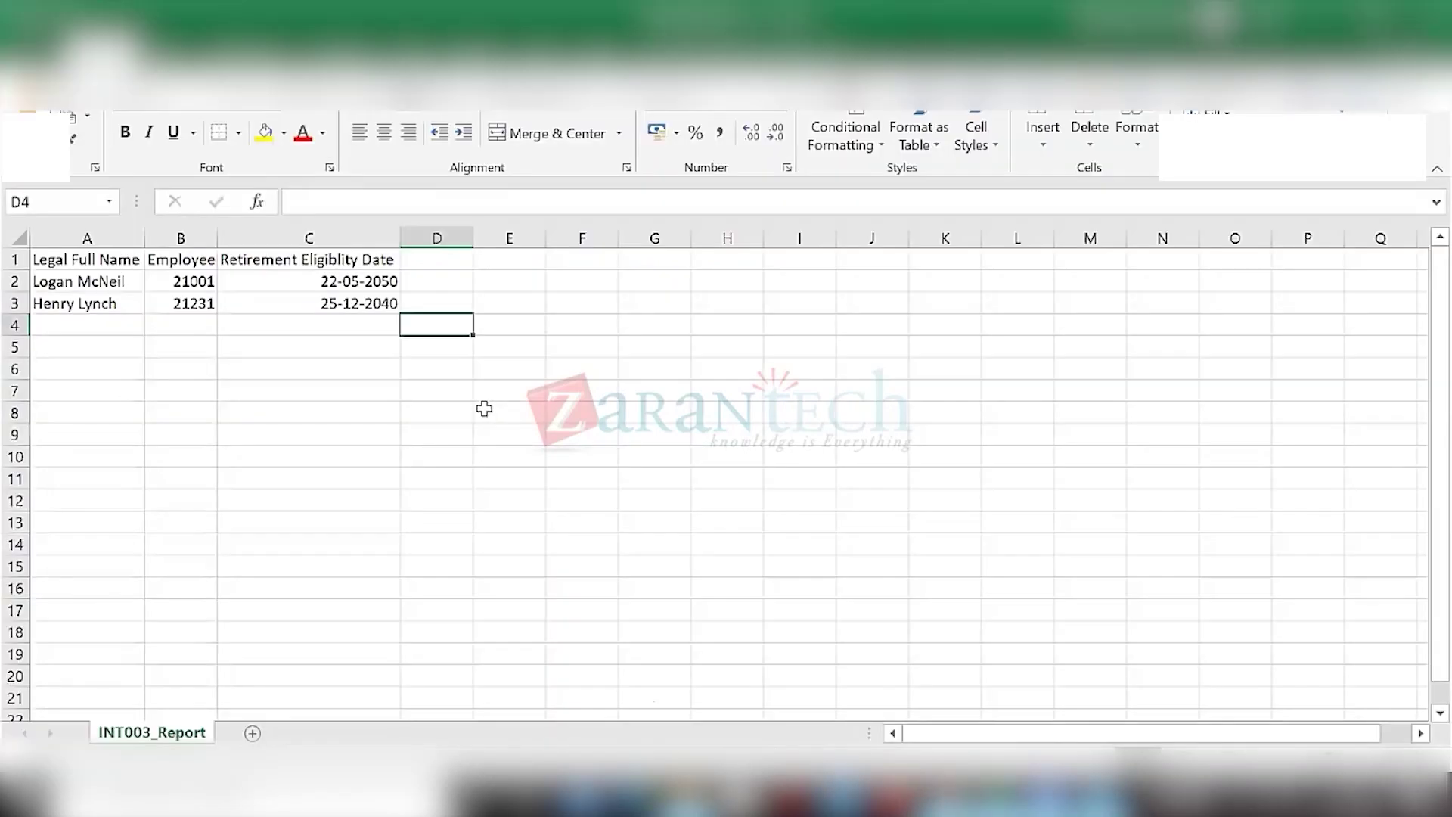
pyautogui.click(360, 301)
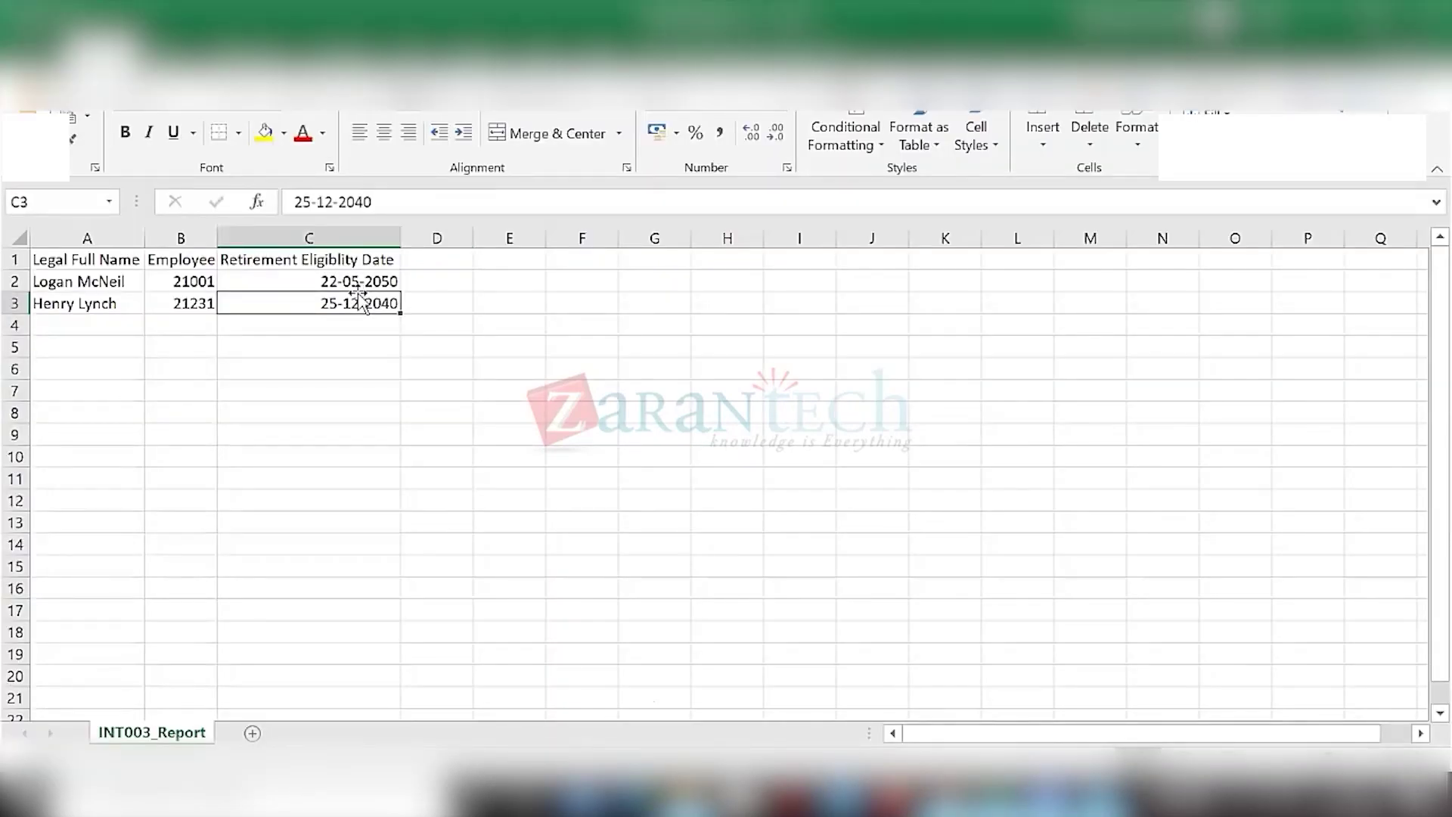
# - Clear C2's old retirement date and enter 2050-10-10 as a first attempt
pyautogui.click(358, 291)
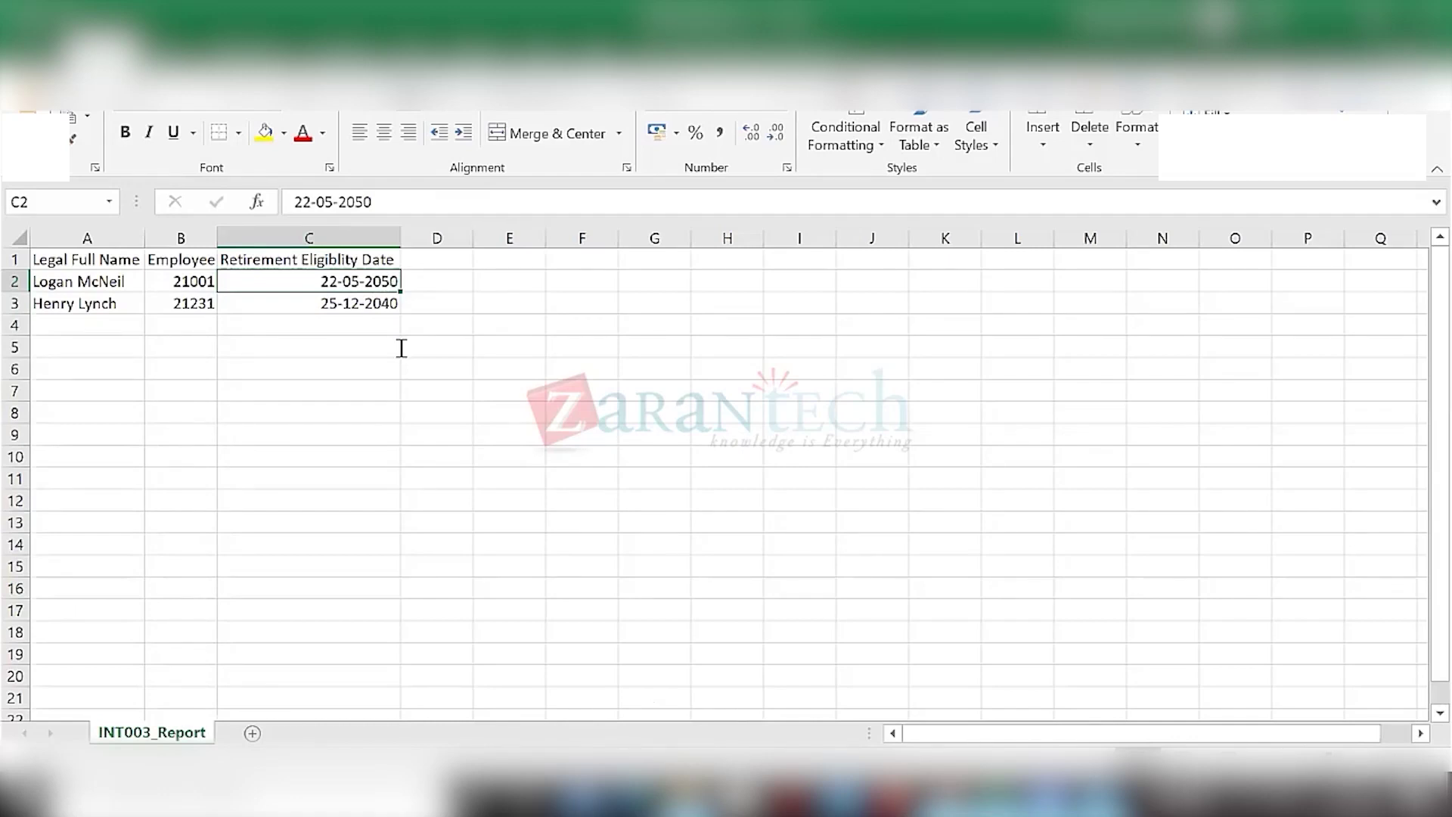
pyautogui.click(344, 298)
pyautogui.doubleClick(326, 282)
pyautogui.hotkey('shift', 'Home')
pyautogui.press('BackSpace')
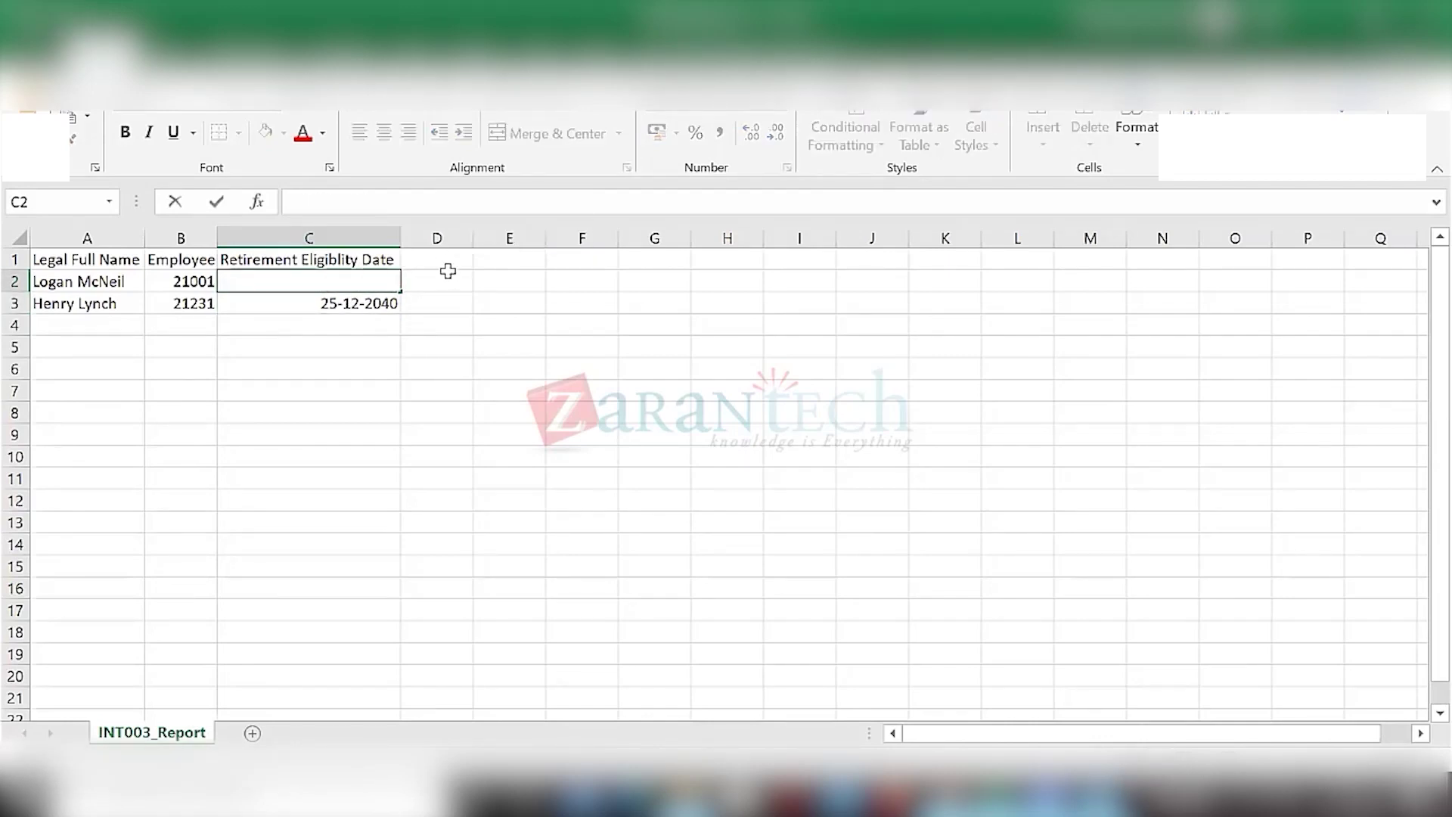
pyautogui.write('2050-10-10')
# - Correct C2's date to 2050-12-10, leaving C3 unchanged
pyautogui.doubleClick(340, 307)
pyautogui.moveTo(322, 304); pyautogui.dragTo(359, 316)
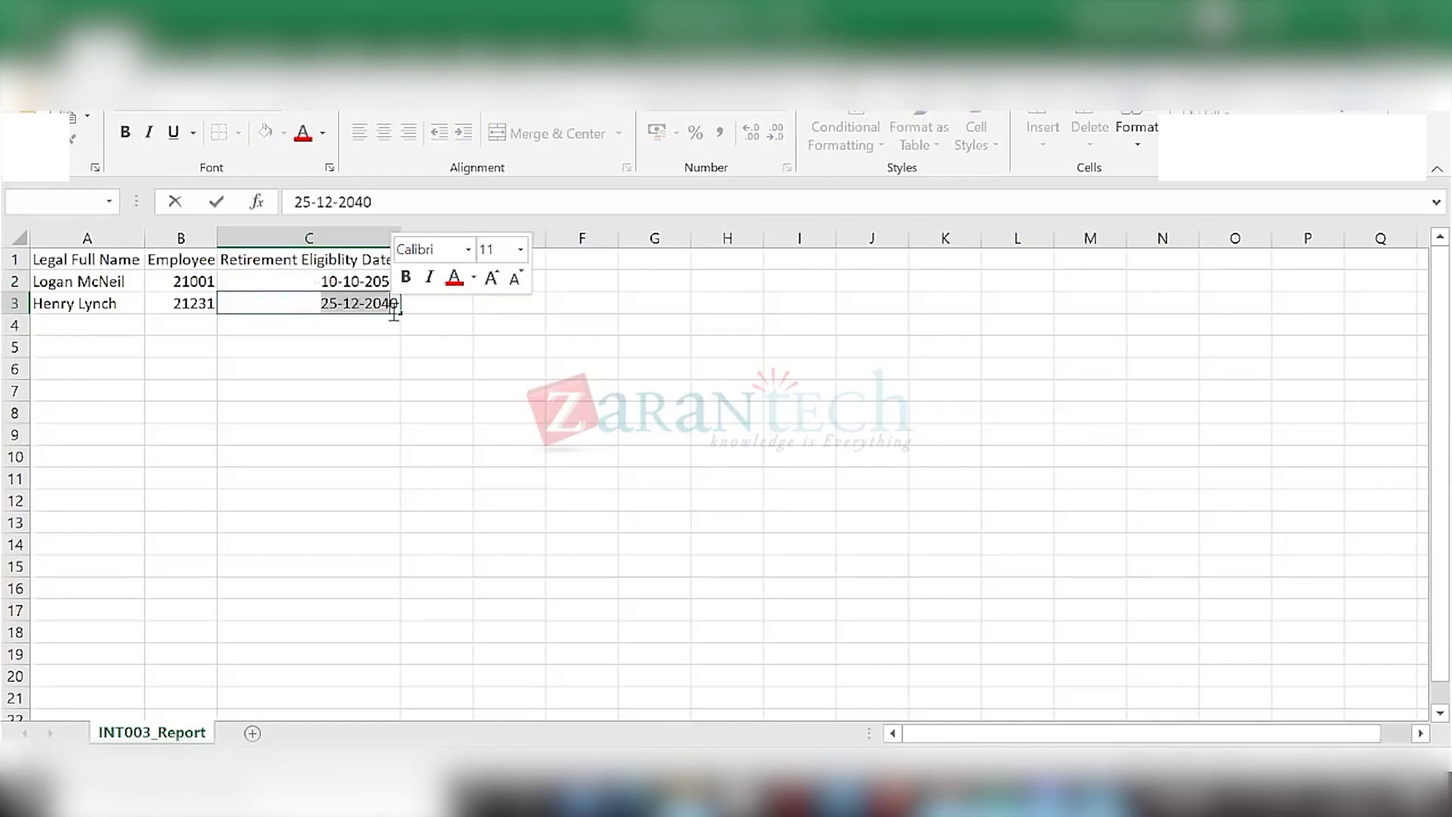
pyautogui.click(378, 284)
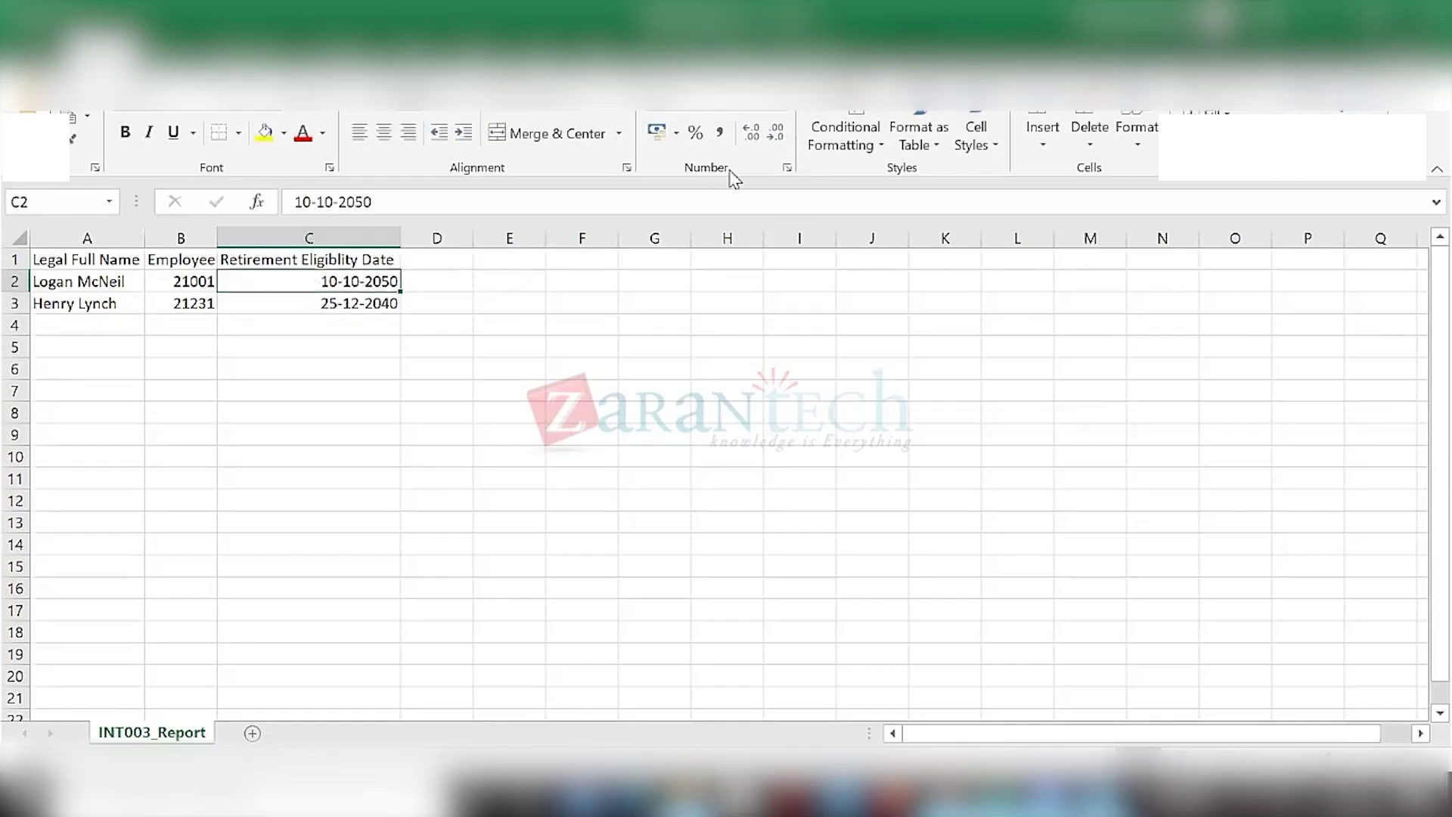
pyautogui.doubleClick(342, 284)
pyautogui.moveTo(317, 283); pyautogui.dragTo(428, 292)
pyautogui.press('BackSpace')
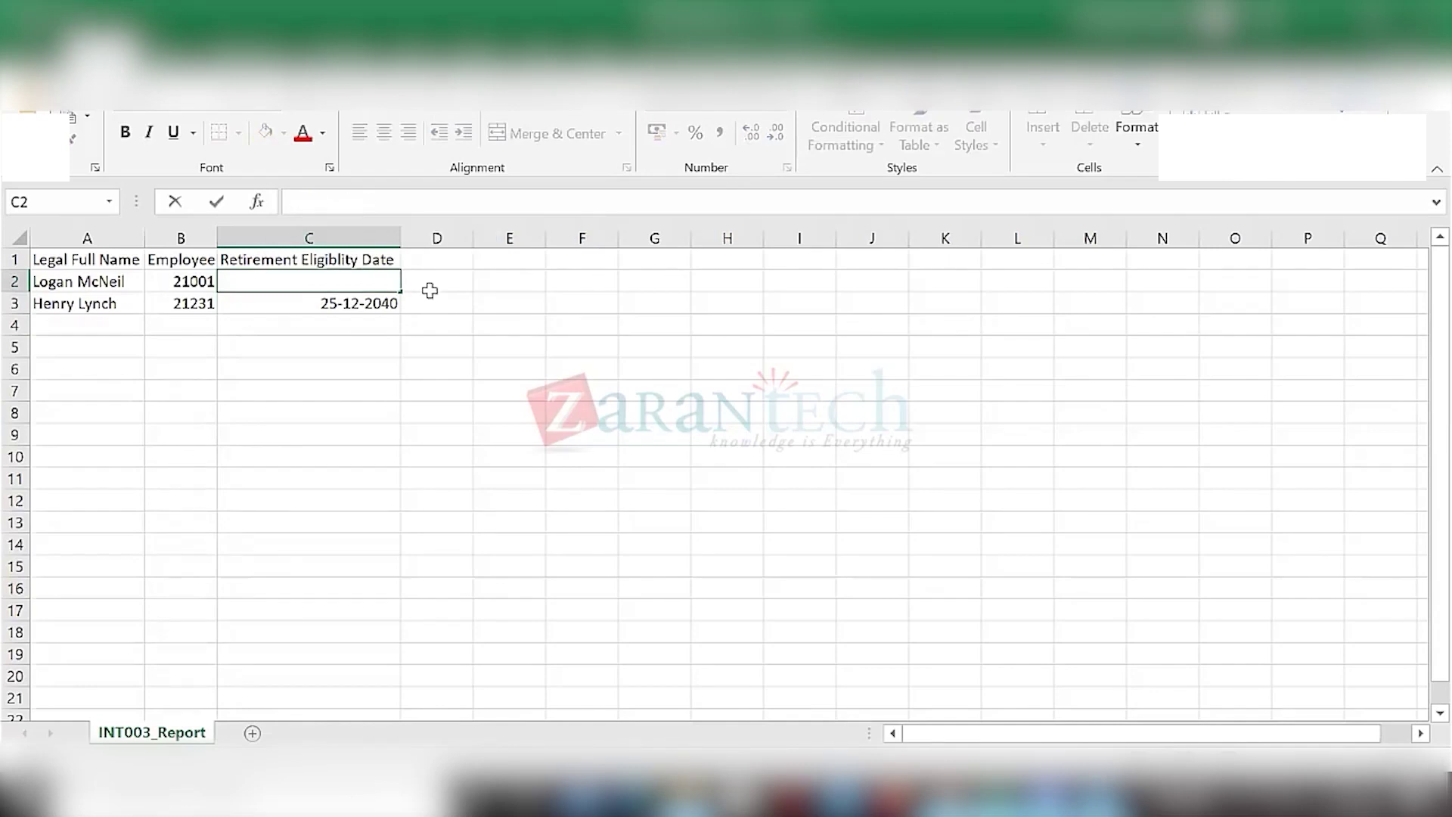
pyautogui.write('2050-12-10')
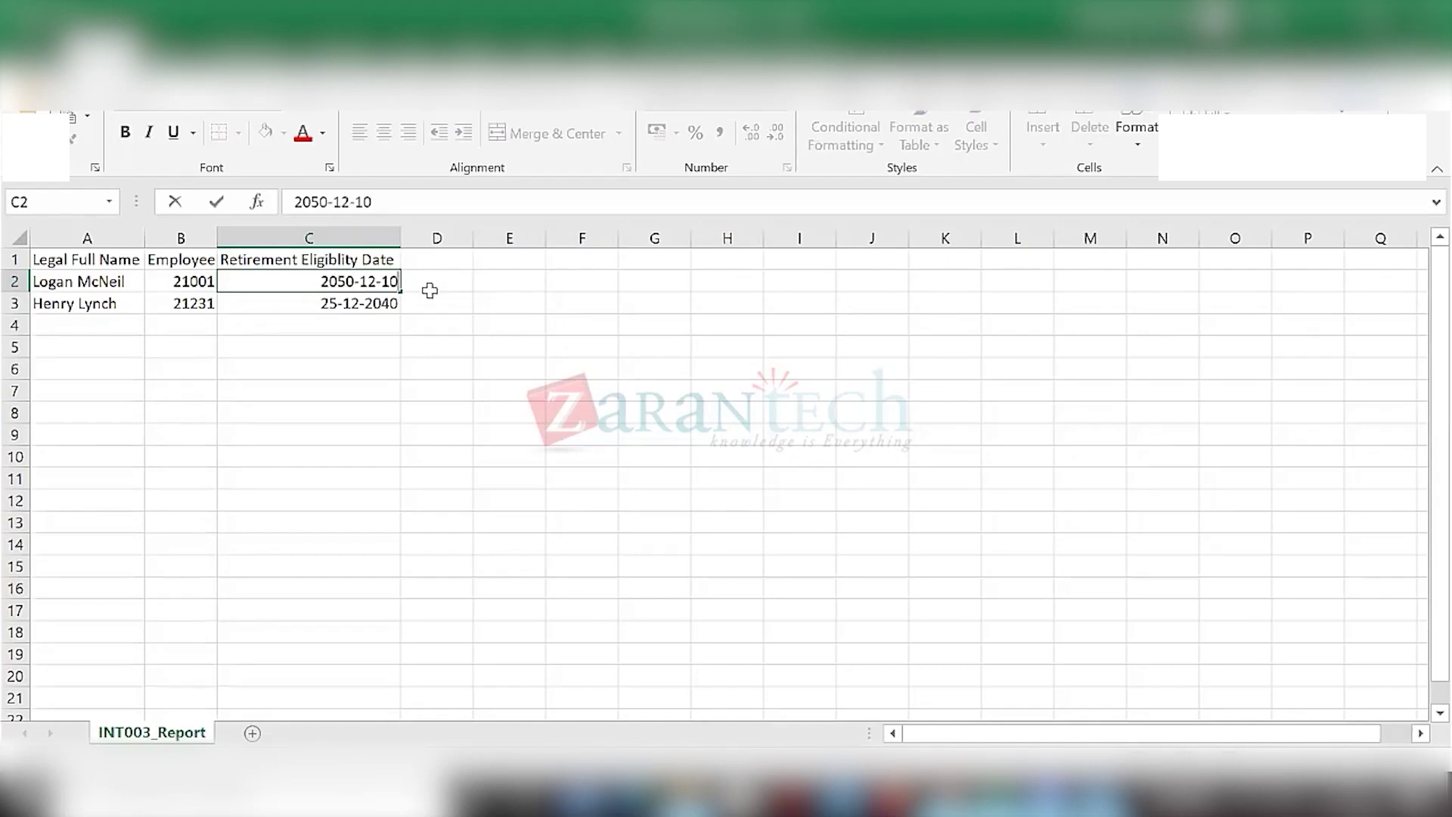
pyautogui.click(540, 383)
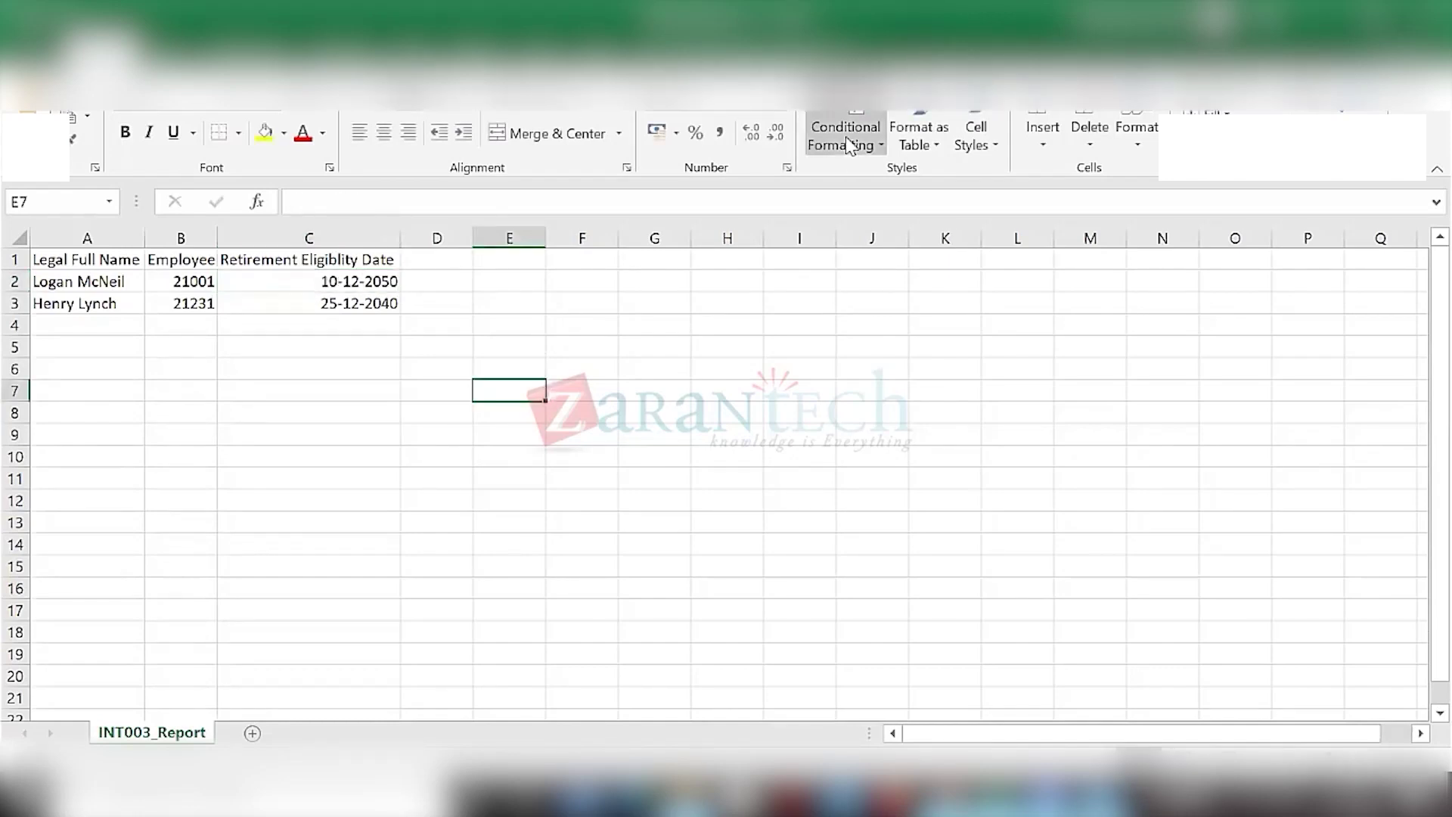
# - Format C2 with the year-month-day date type 2012-03-14
pyautogui.click(780, 113)
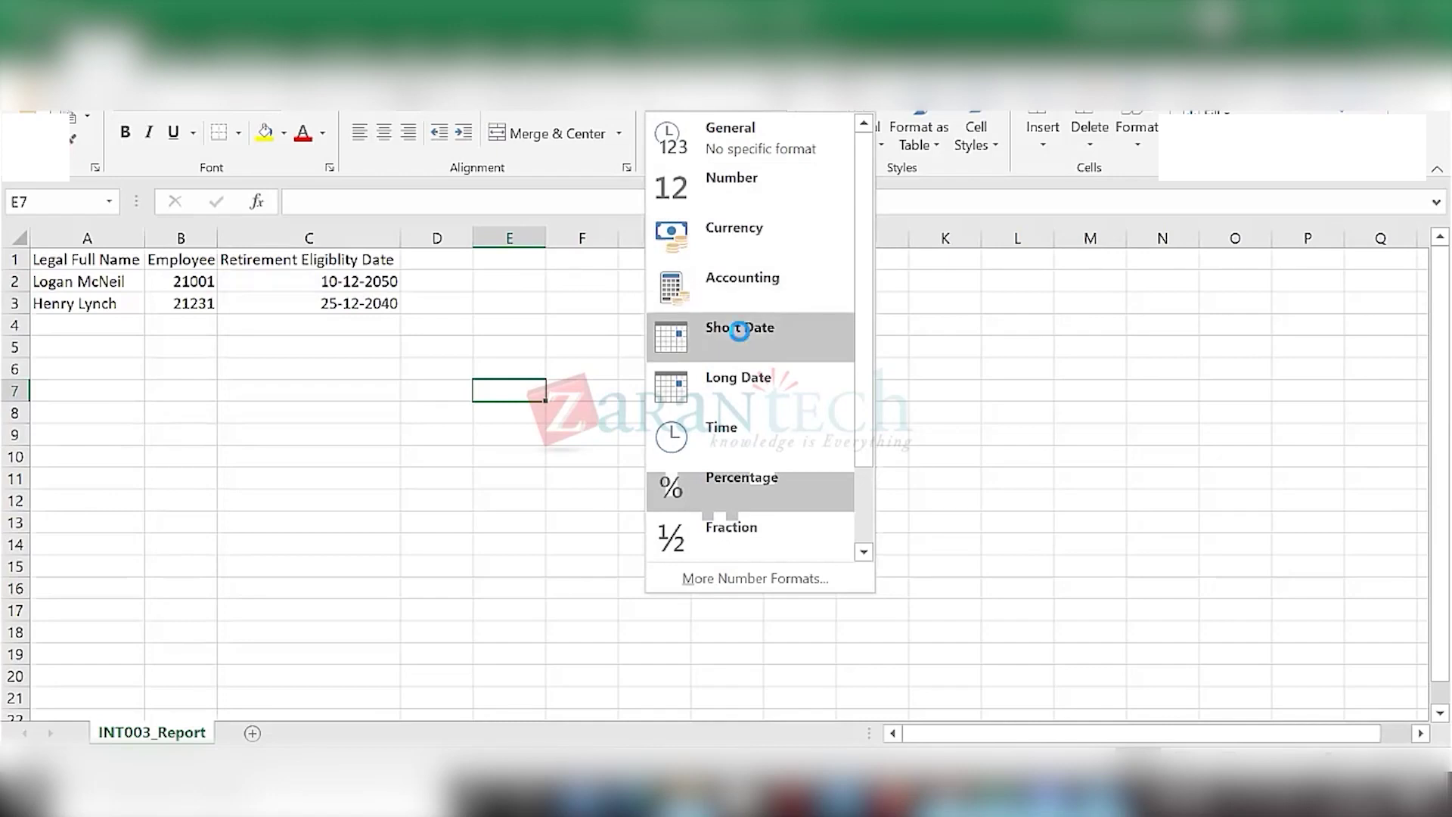
pyautogui.click(740, 331)
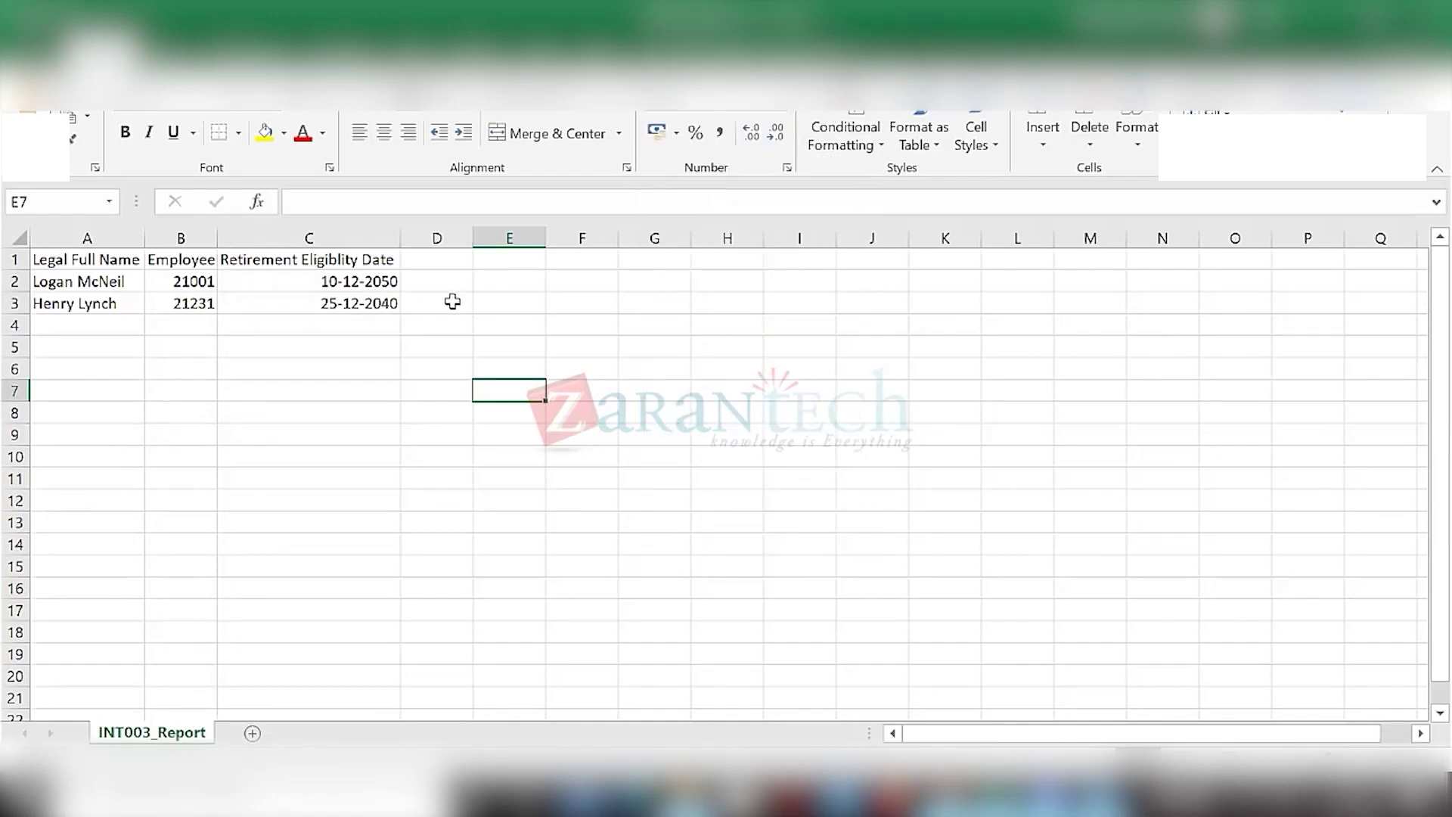
pyautogui.click(390, 283)
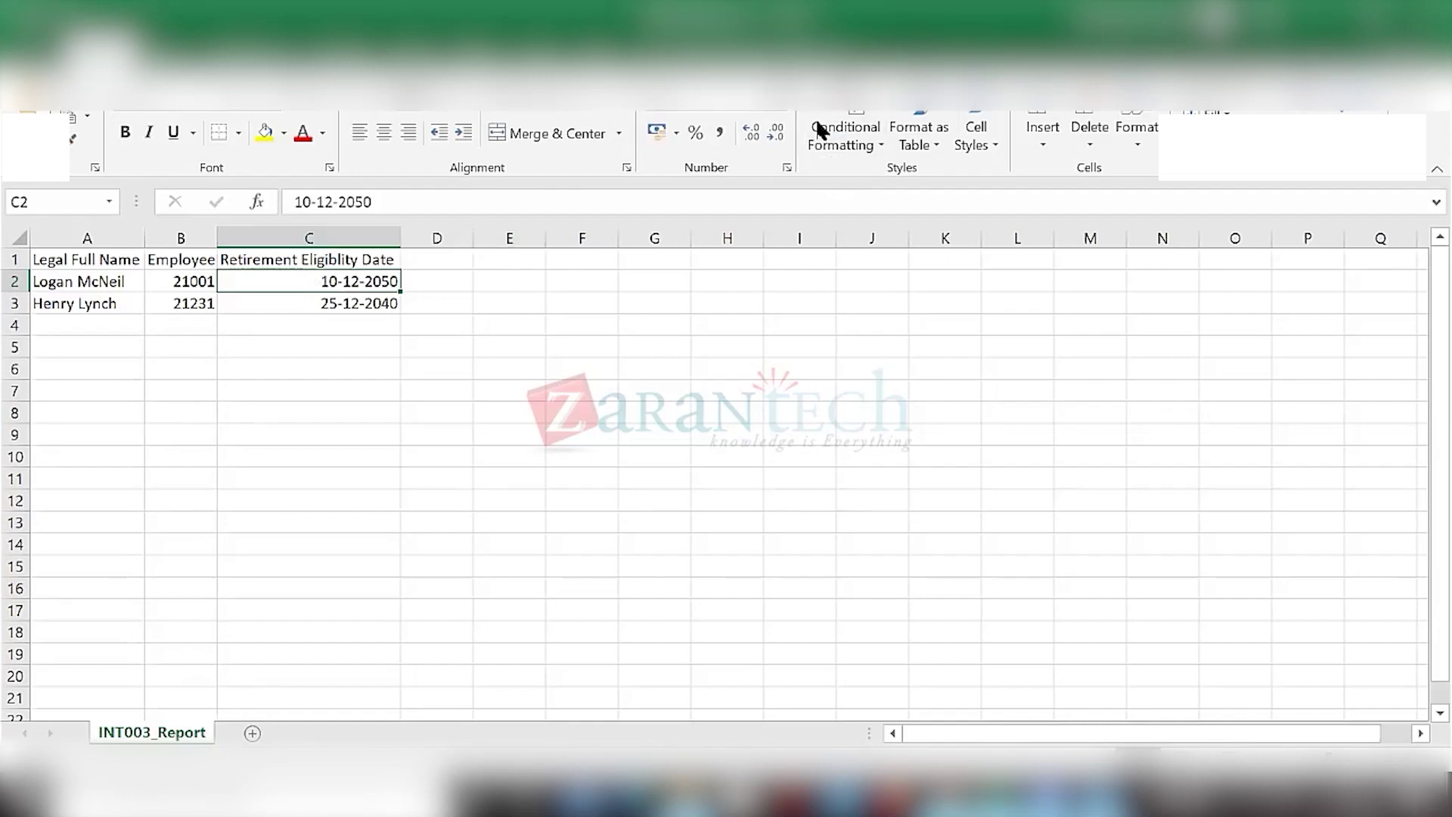
pyautogui.click(675, 134)
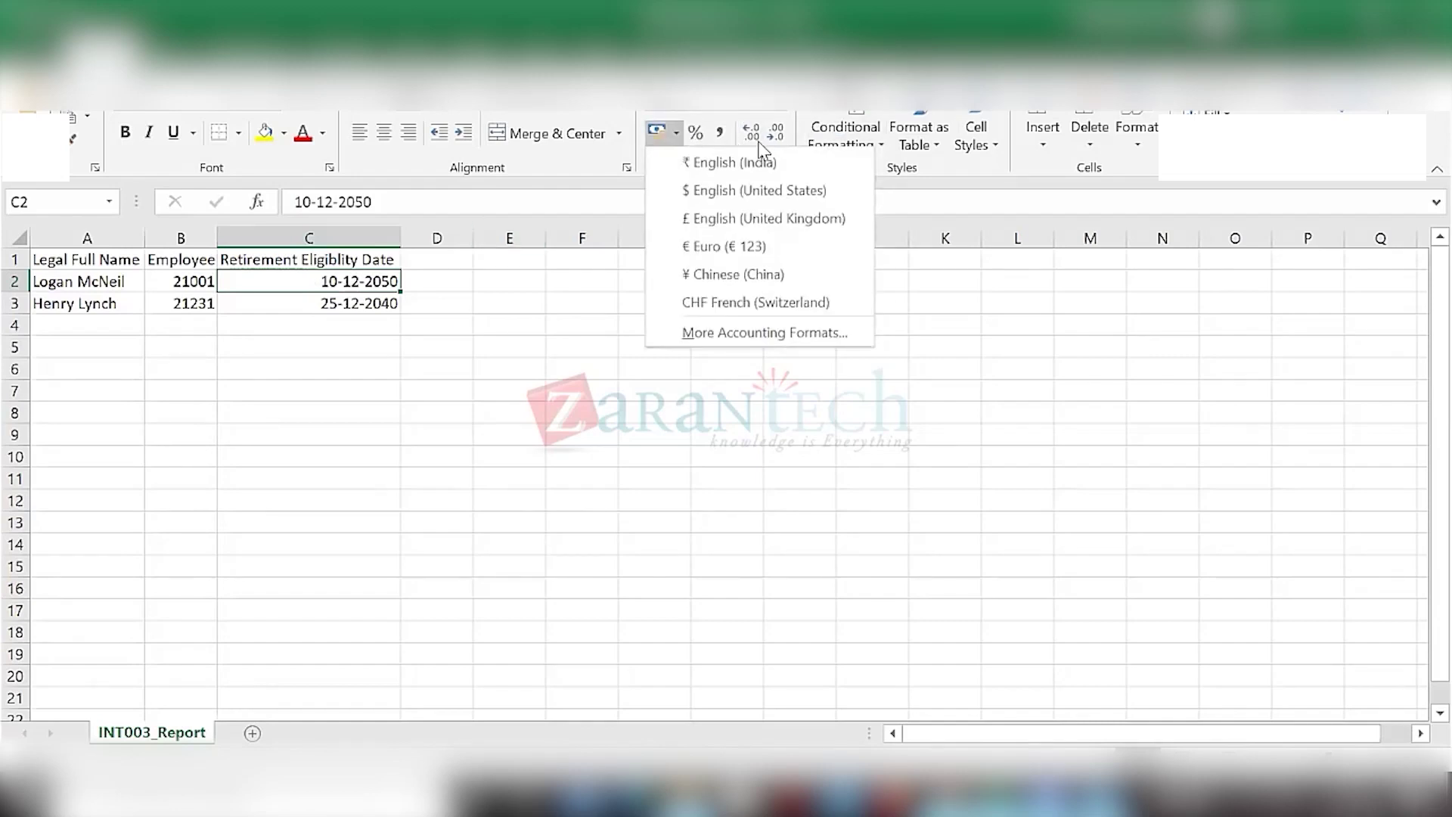
pyautogui.click(765, 113)
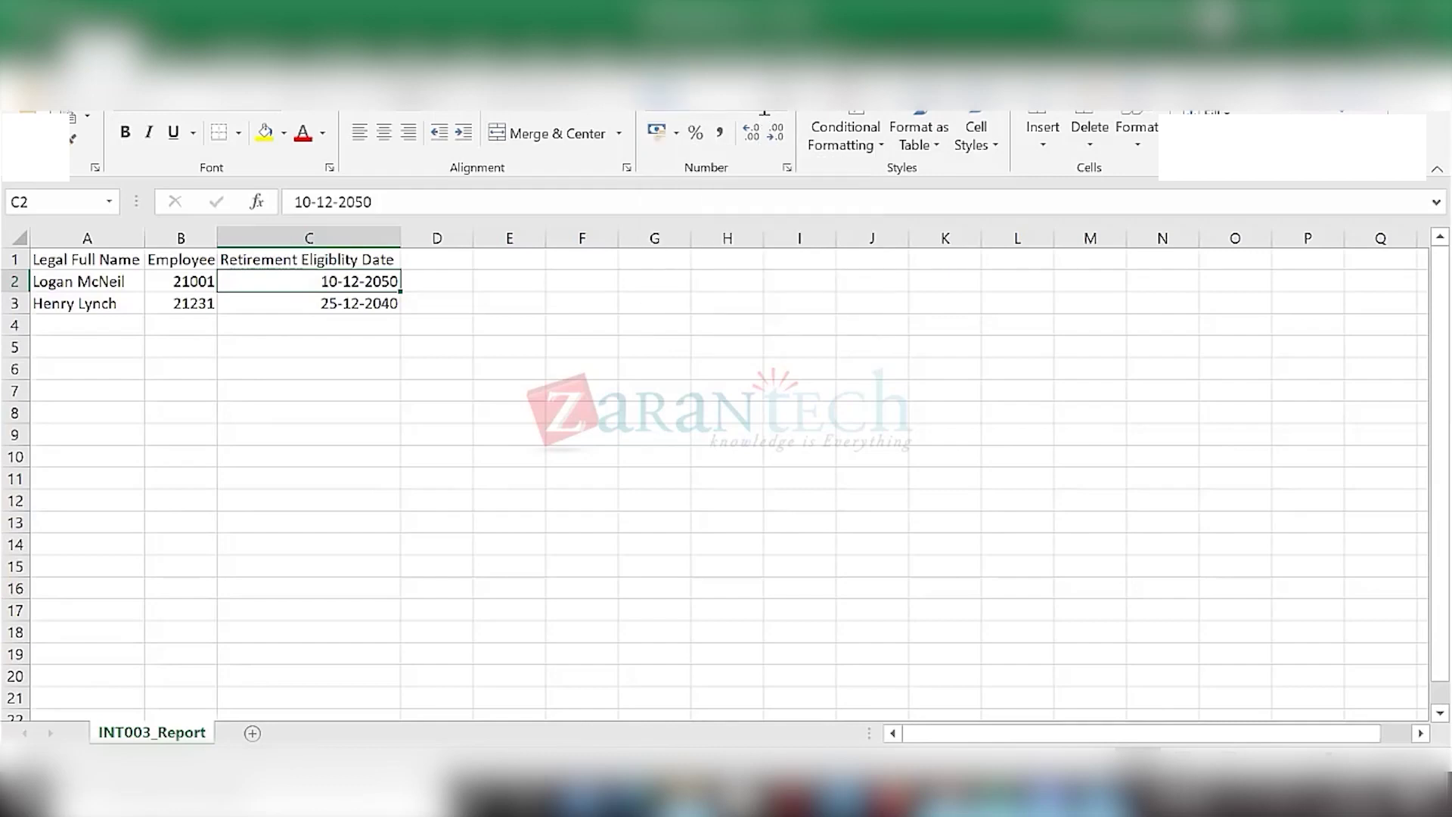
pyautogui.click(779, 115)
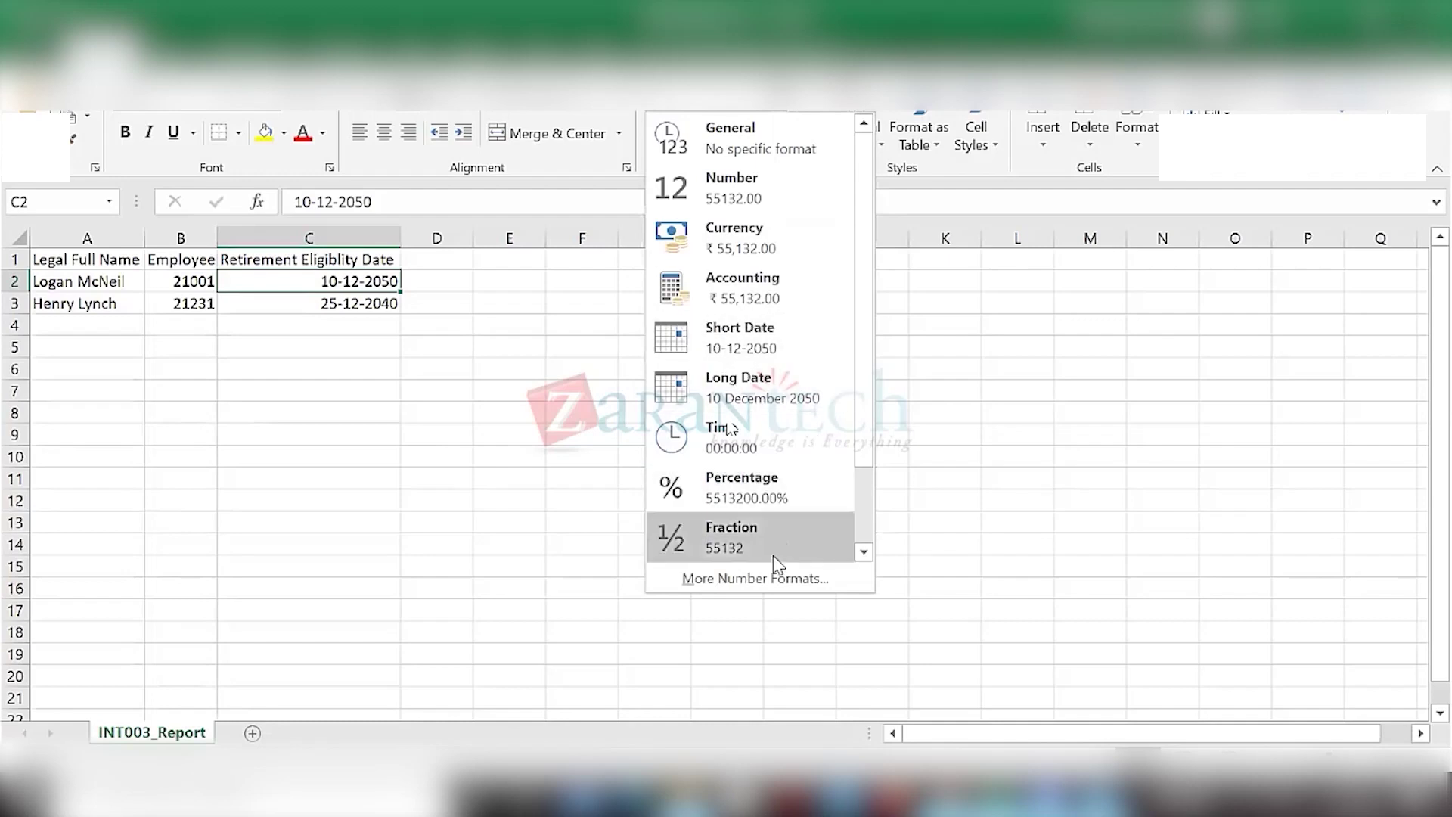
pyautogui.click(761, 580)
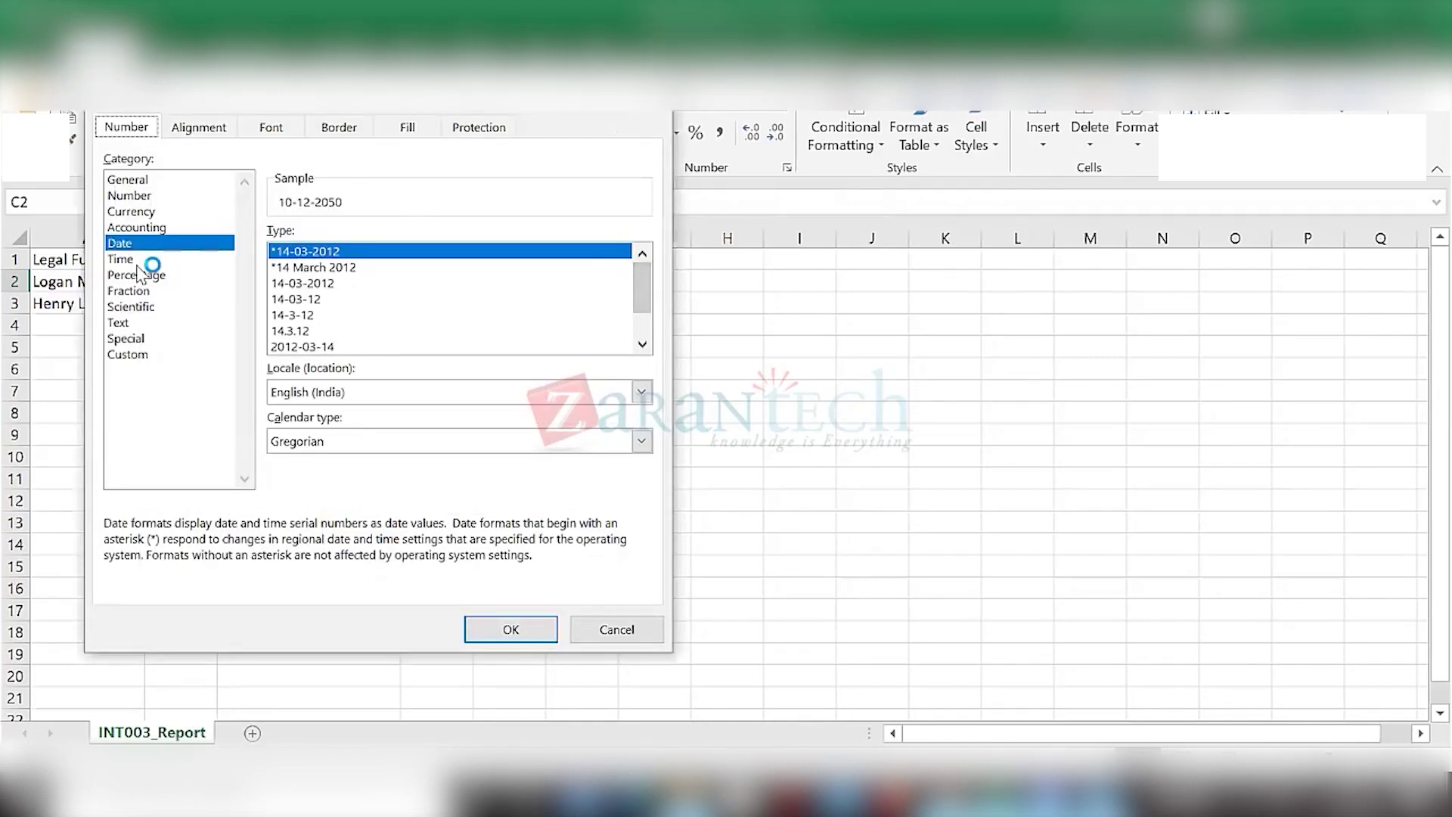
pyautogui.click(301, 346)
pyautogui.click(499, 629)
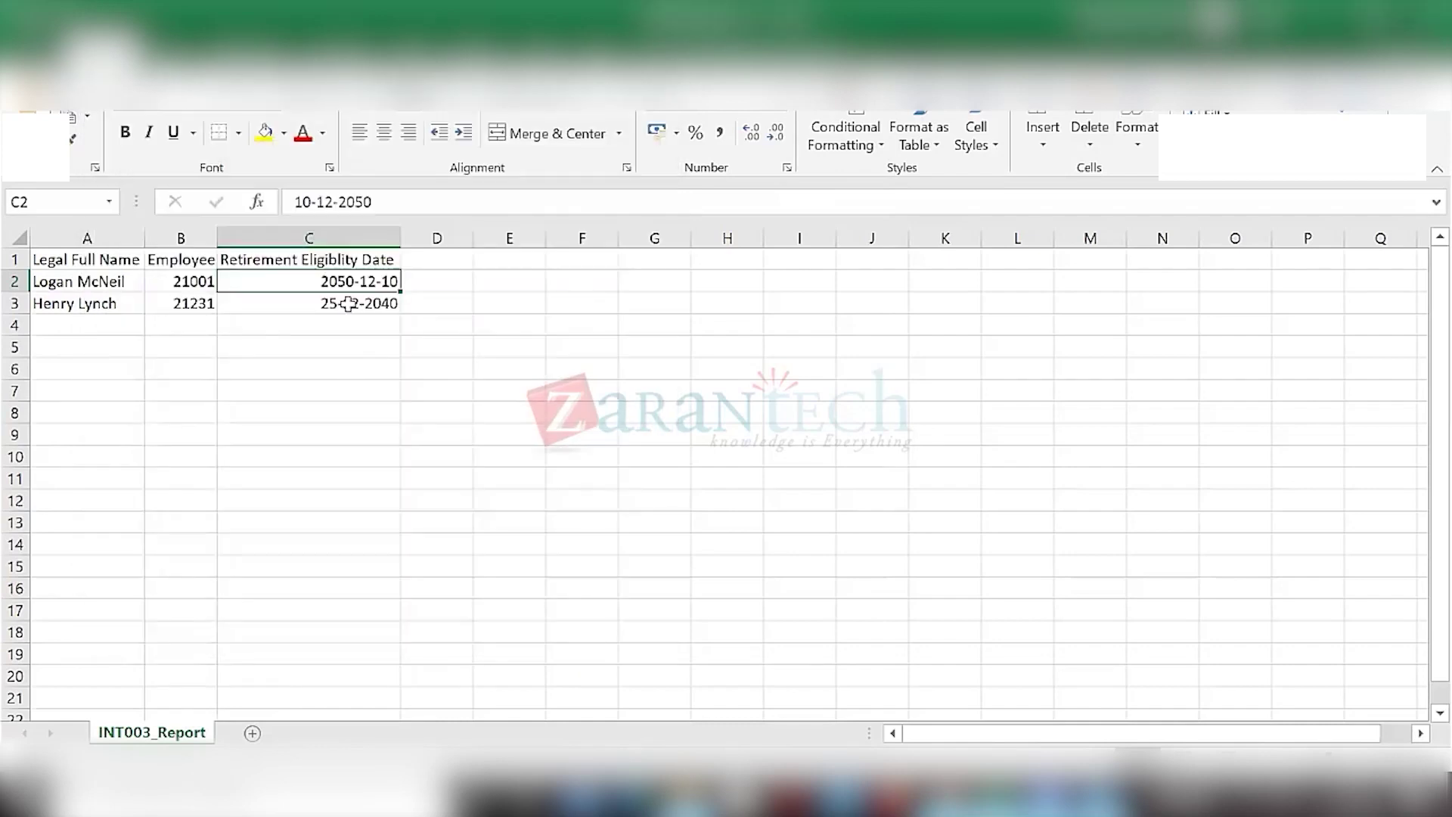
# - Fill C2's date down into C3, giving 2050-12-11
pyautogui.click(347, 303)
pyautogui.click(366, 283)
pyautogui.moveTo(399, 292); pyautogui.dragTo(401, 309)
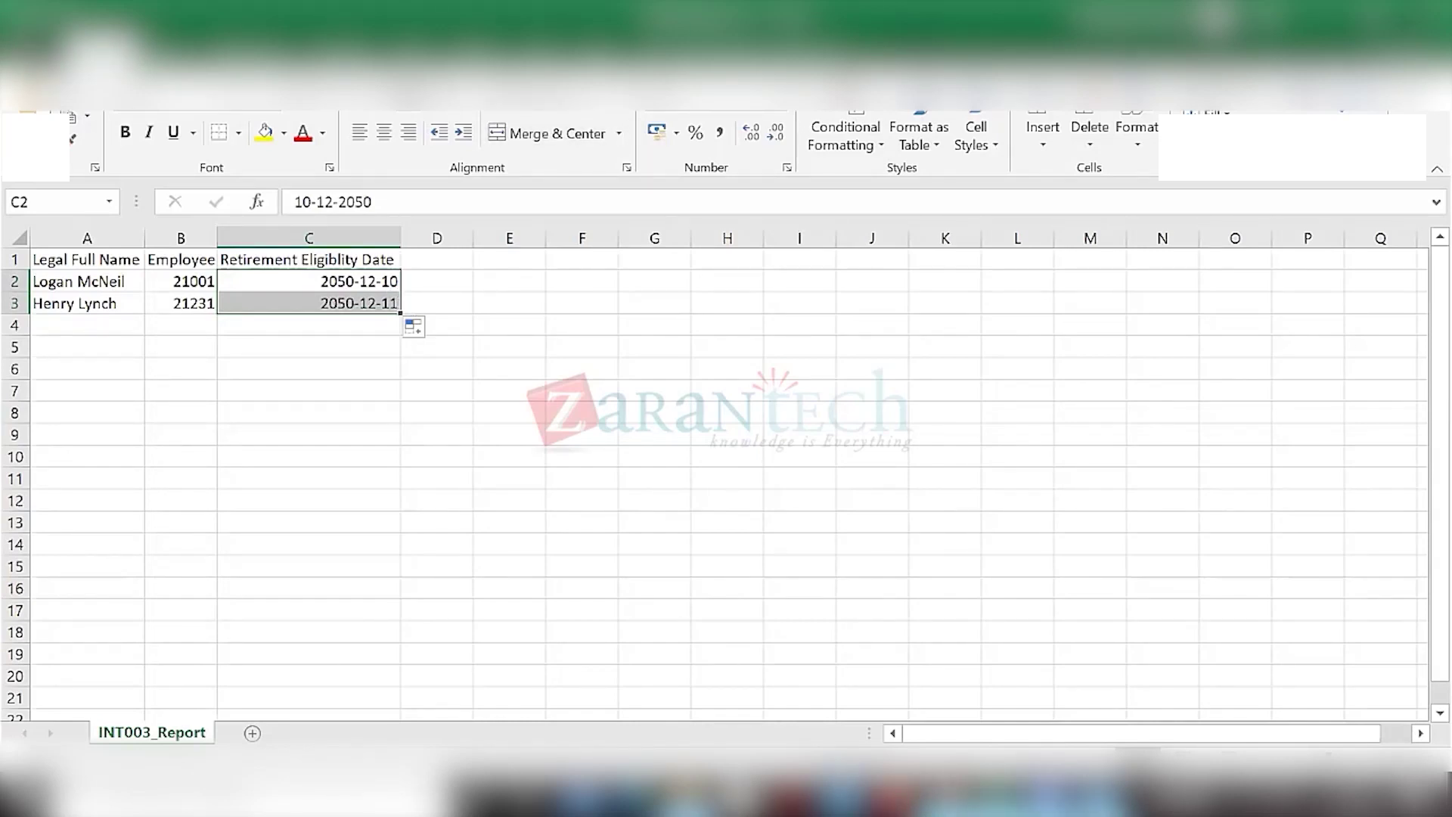
pyautogui.hotkey('alt', 'f')
# - Save the sheet as INT003_Report.csv in Documents with the CSV (MS-DOS) file type
pyautogui.click(76, 369)
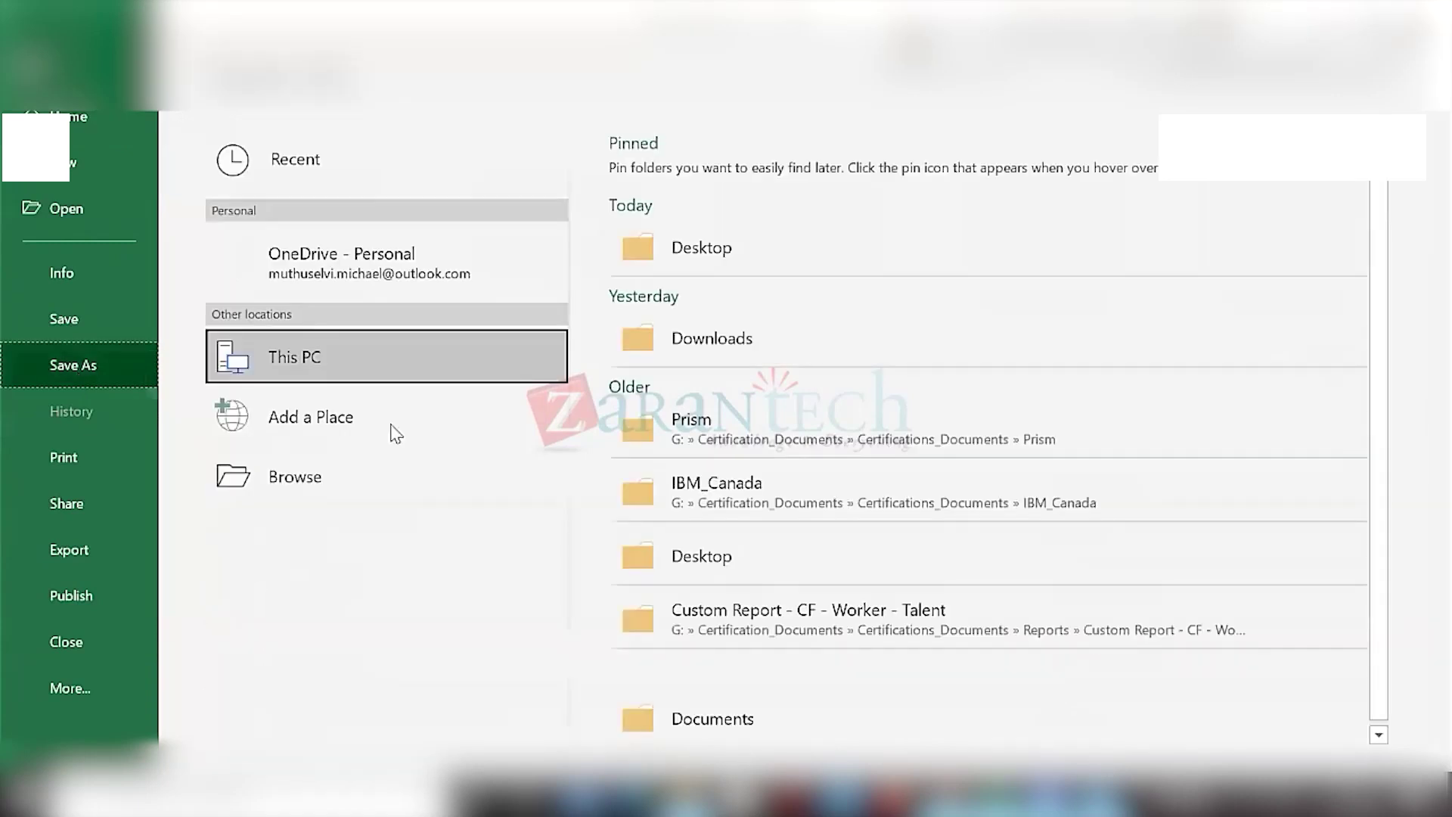
pyautogui.click(344, 466)
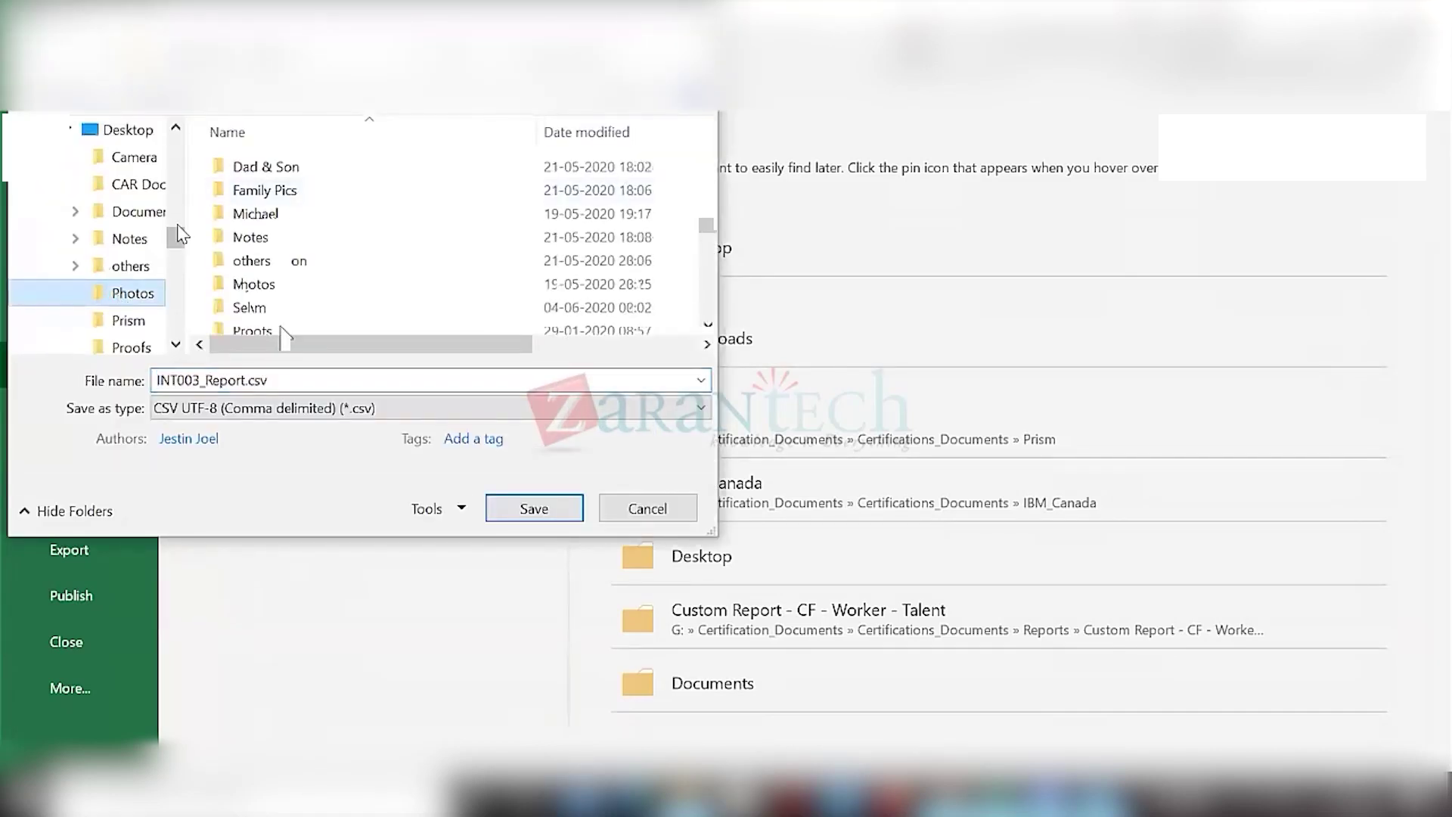
pyautogui.click(151, 216)
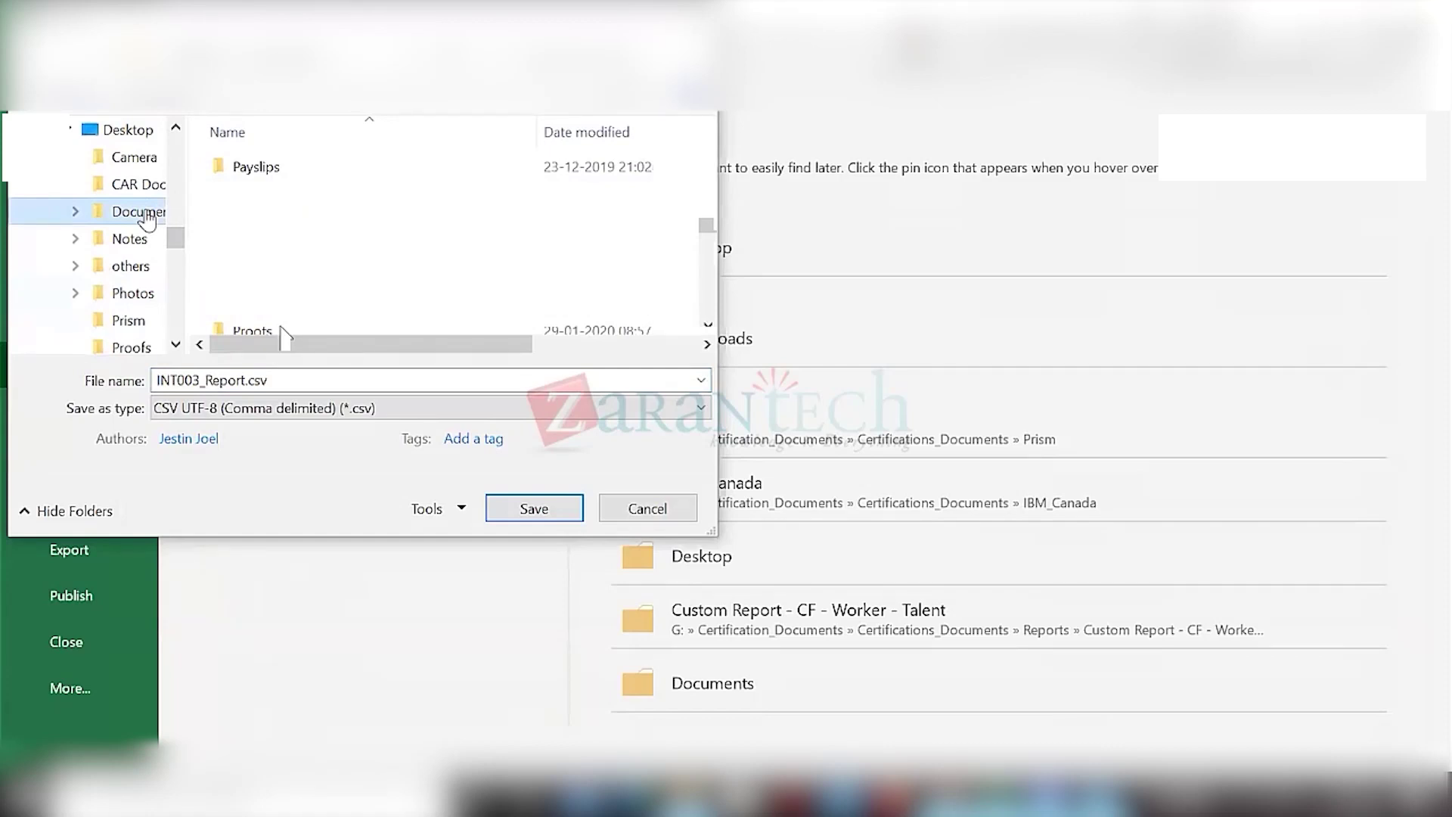
pyautogui.click(252, 382)
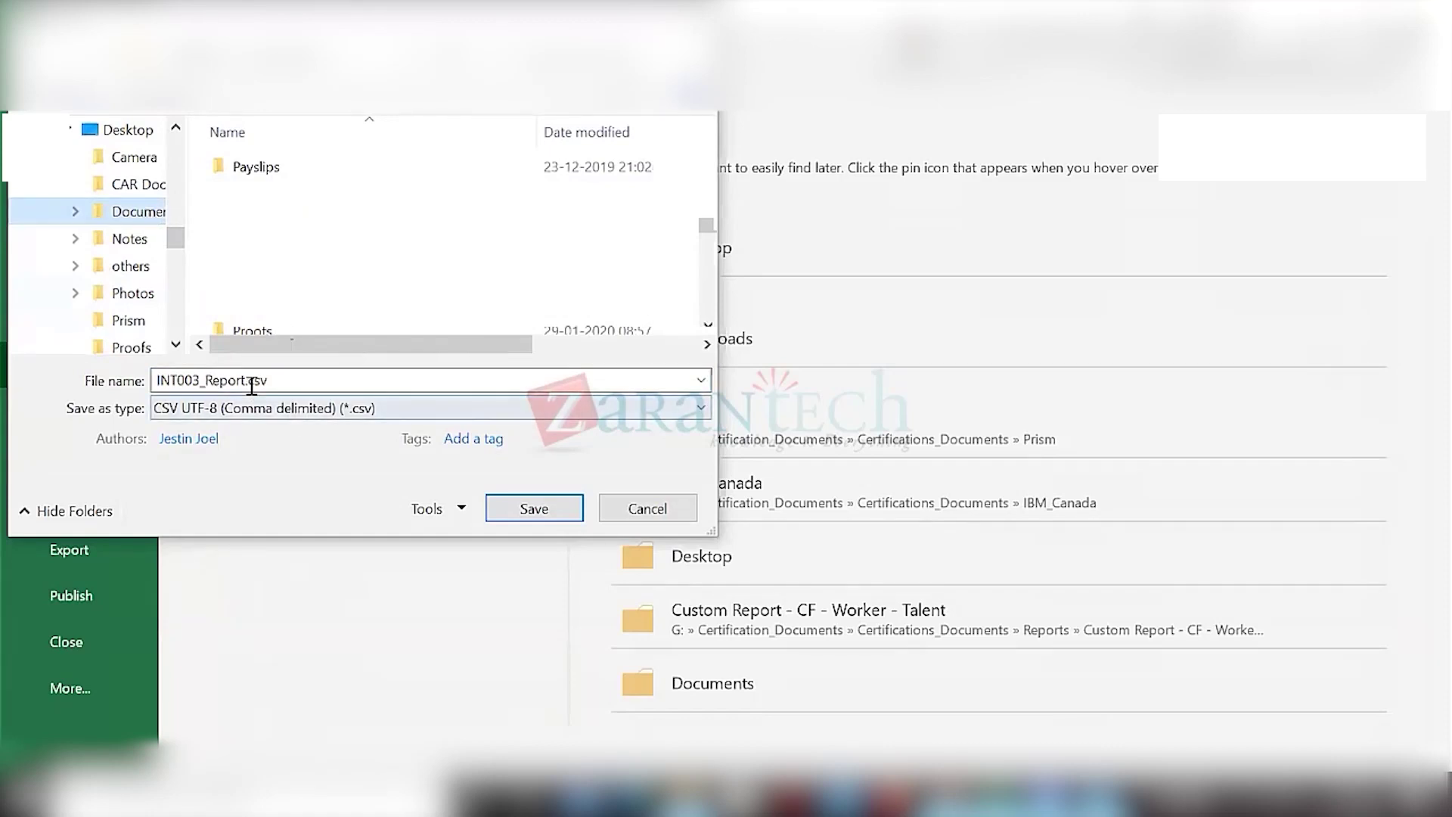
pyautogui.click(435, 412)
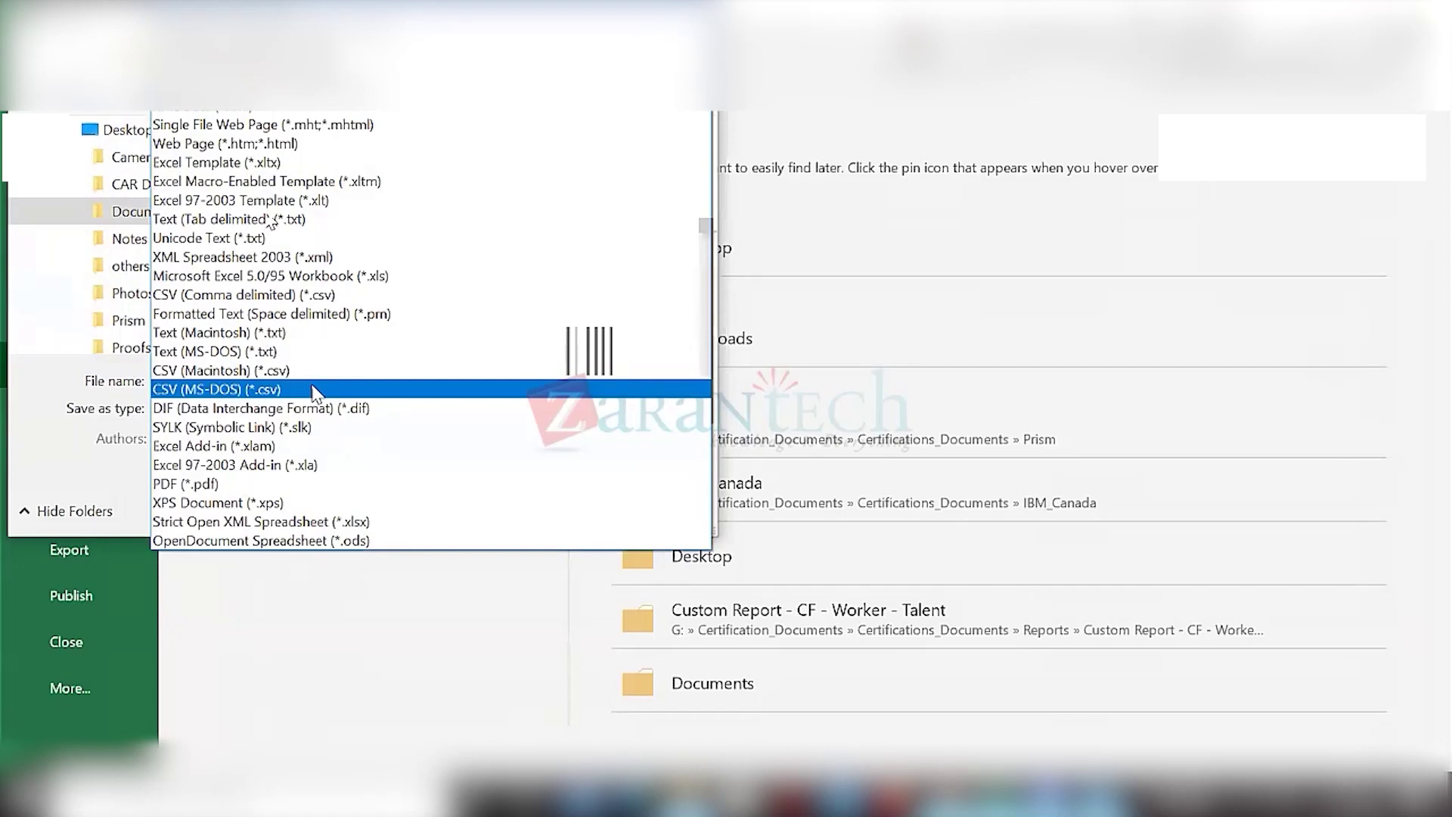
pyautogui.click(314, 392)
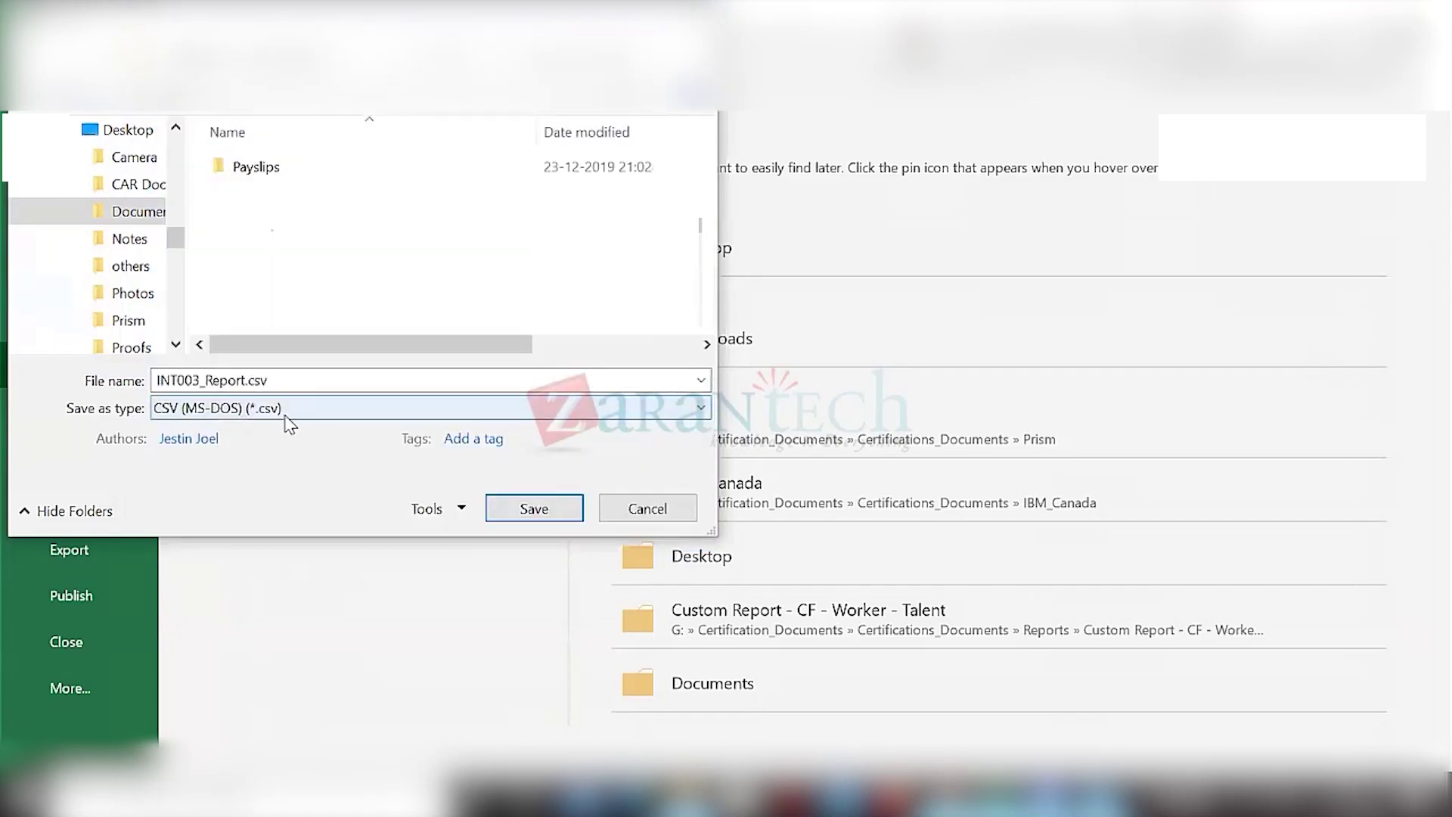
pyautogui.click(534, 508)
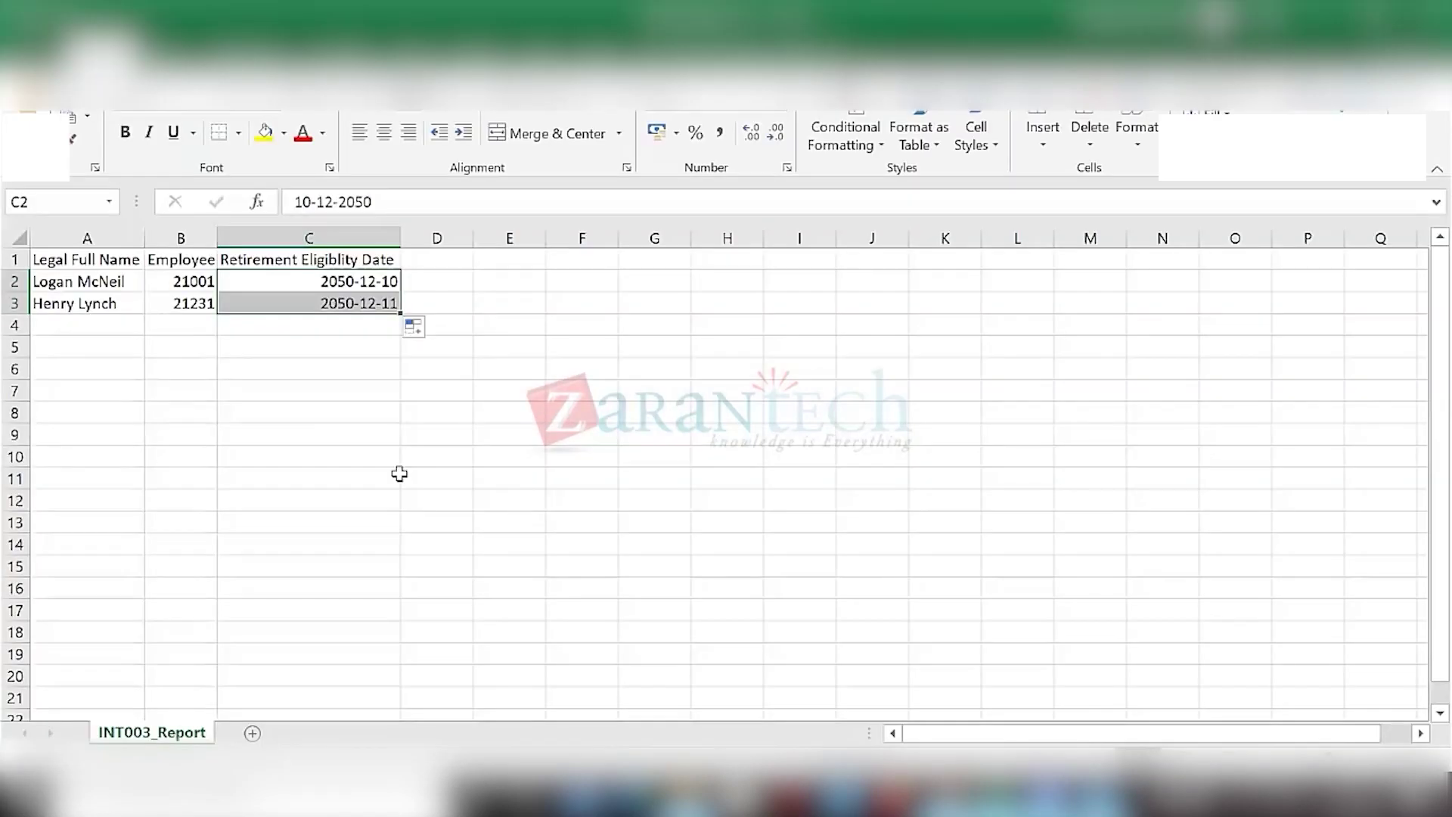
pyautogui.click(406, 458)
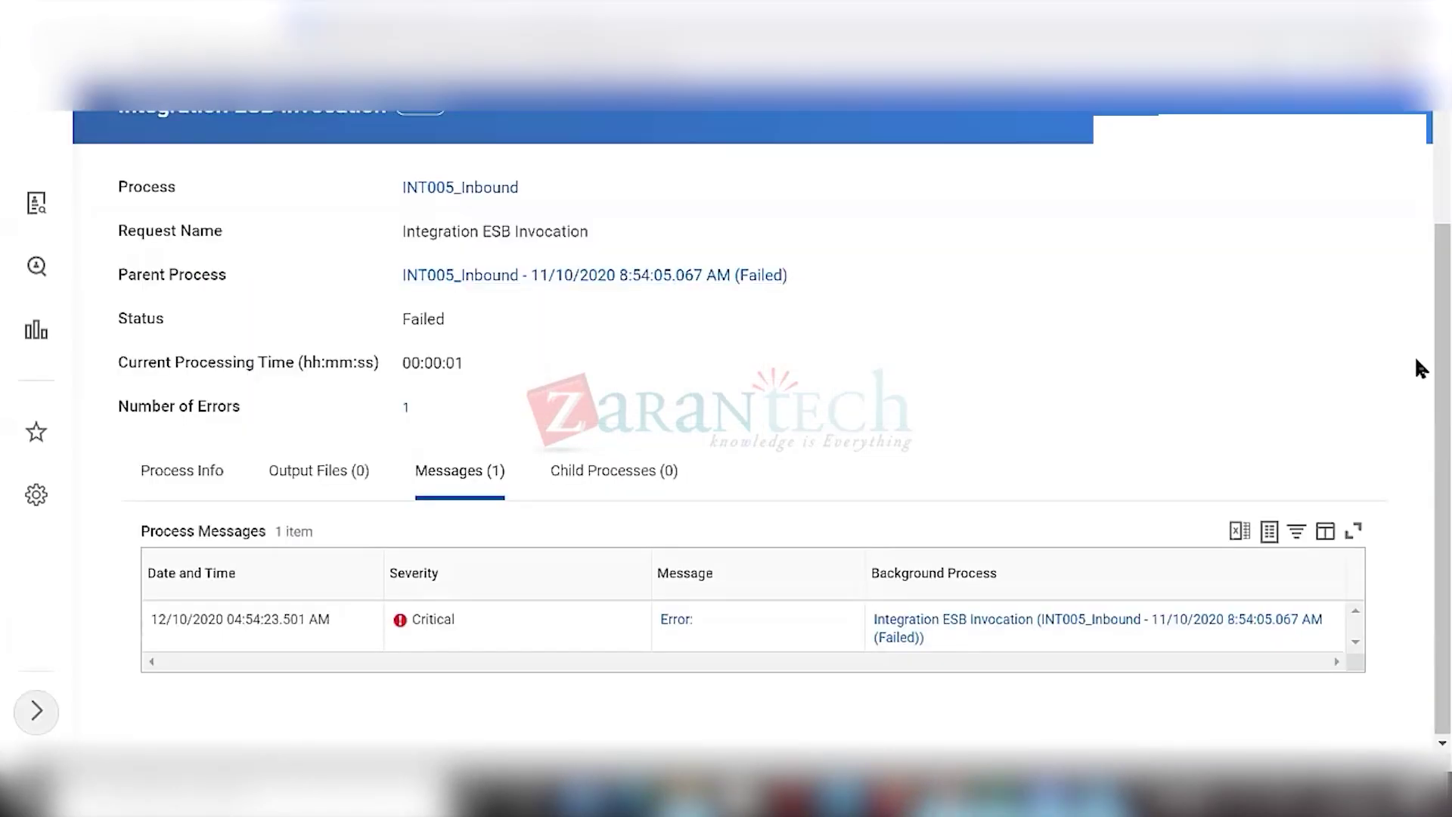
pyautogui.scroll(1, 1416, 366)
pyautogui.scroll(2, 337, 285)
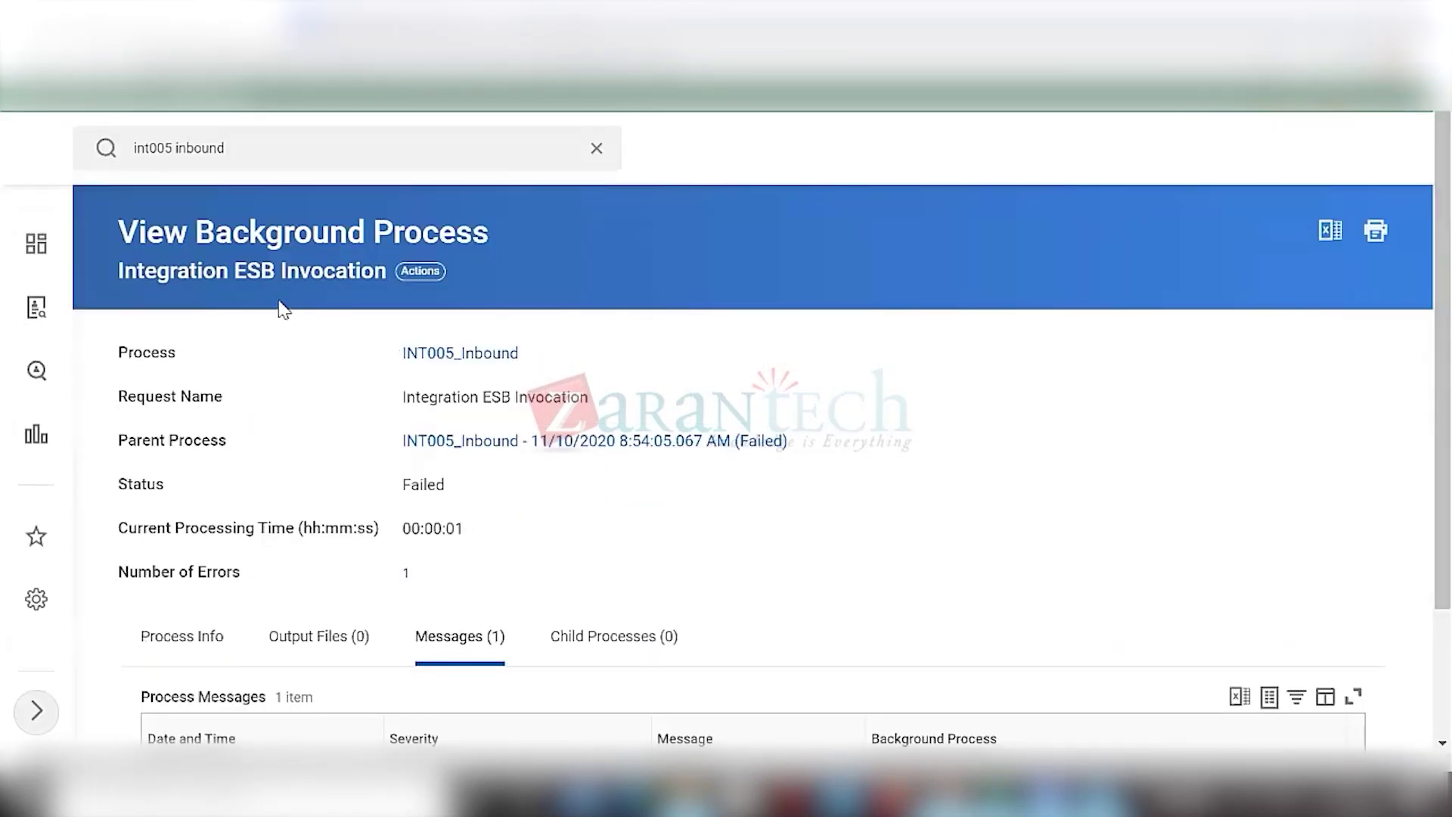
# - Search Workday for 'int005 inbound' and open the INT005_Inbound integration system
pyautogui.click(276, 151)
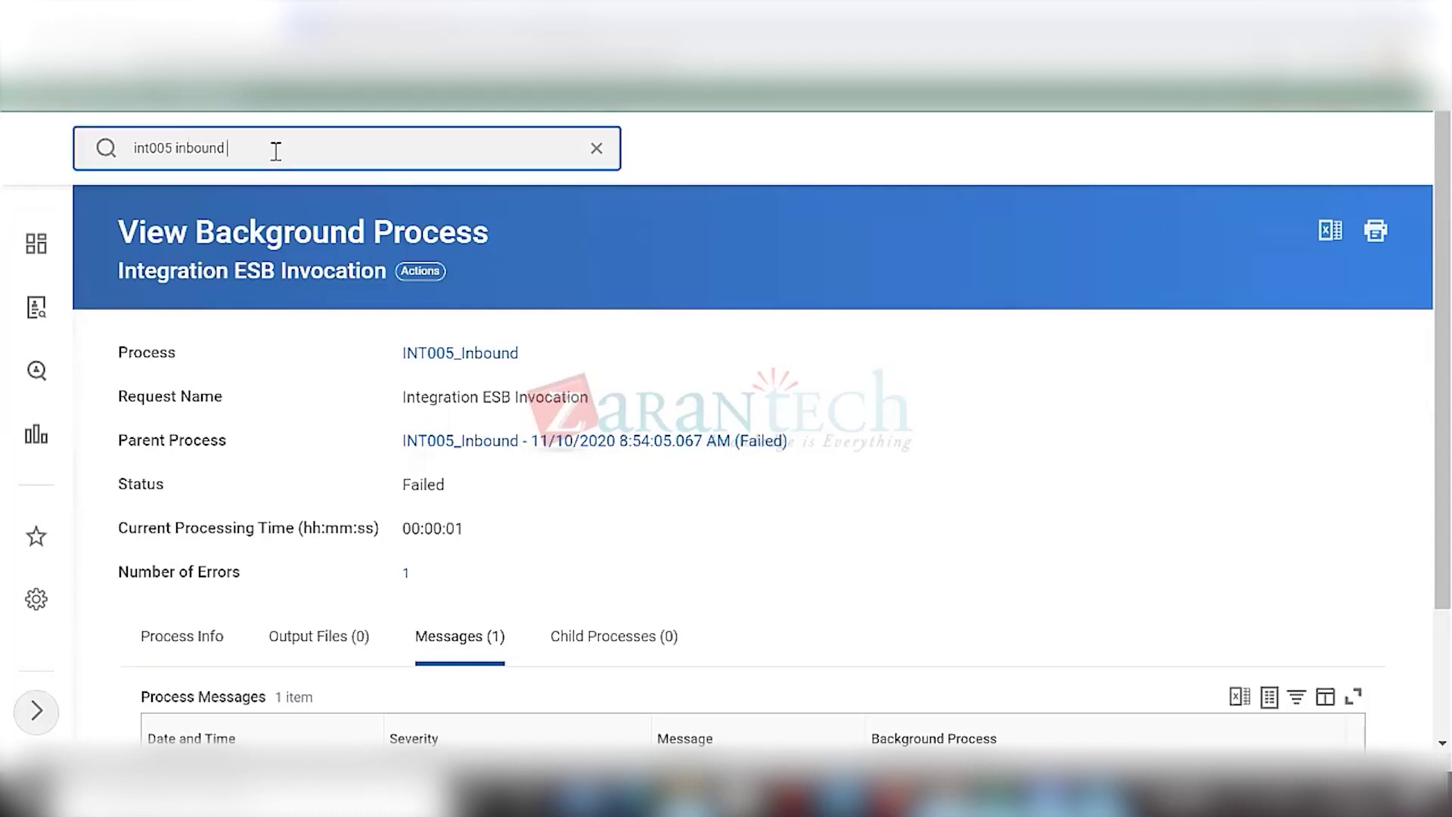
pyautogui.press('Return')
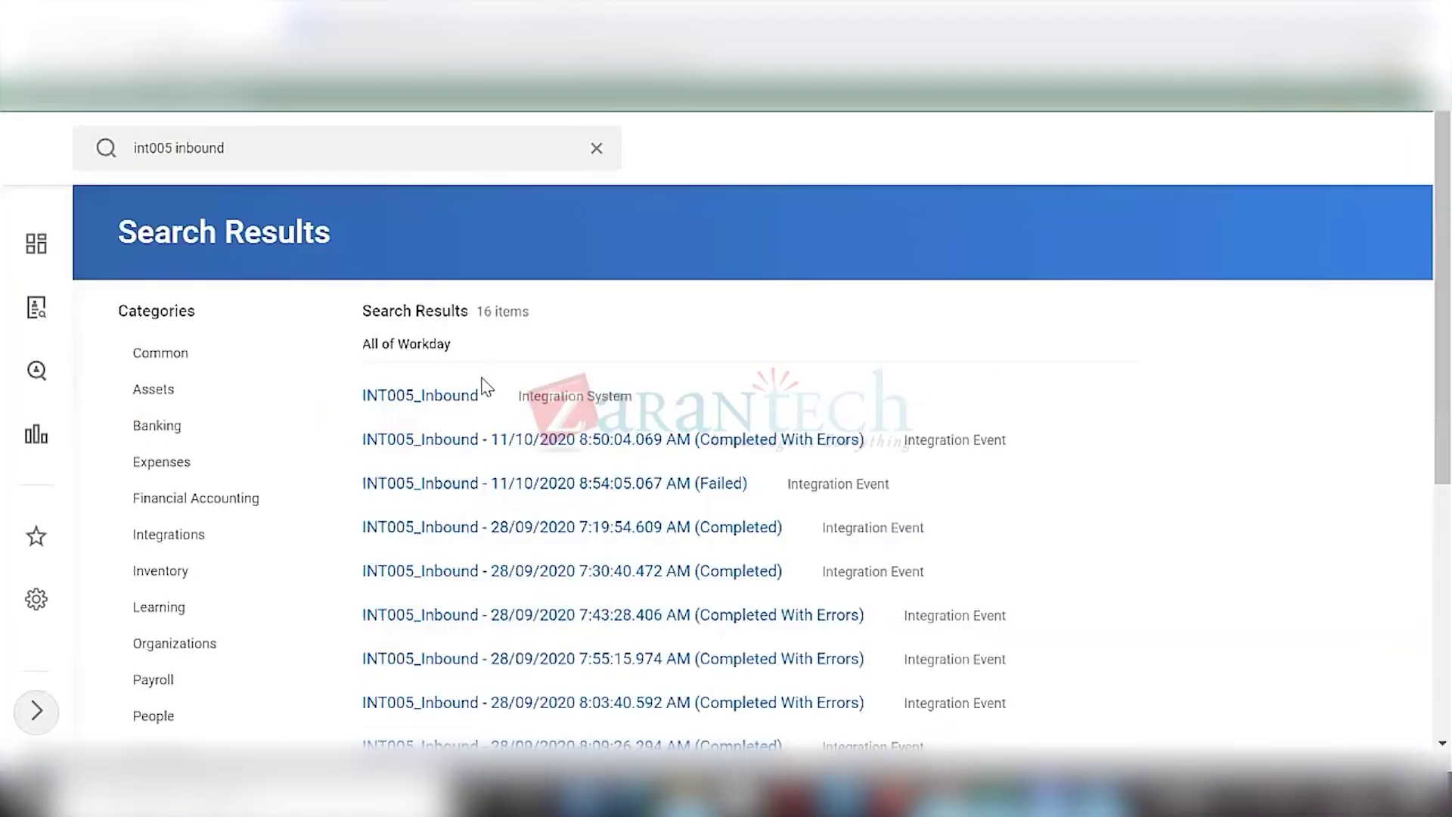
pyautogui.click(463, 396)
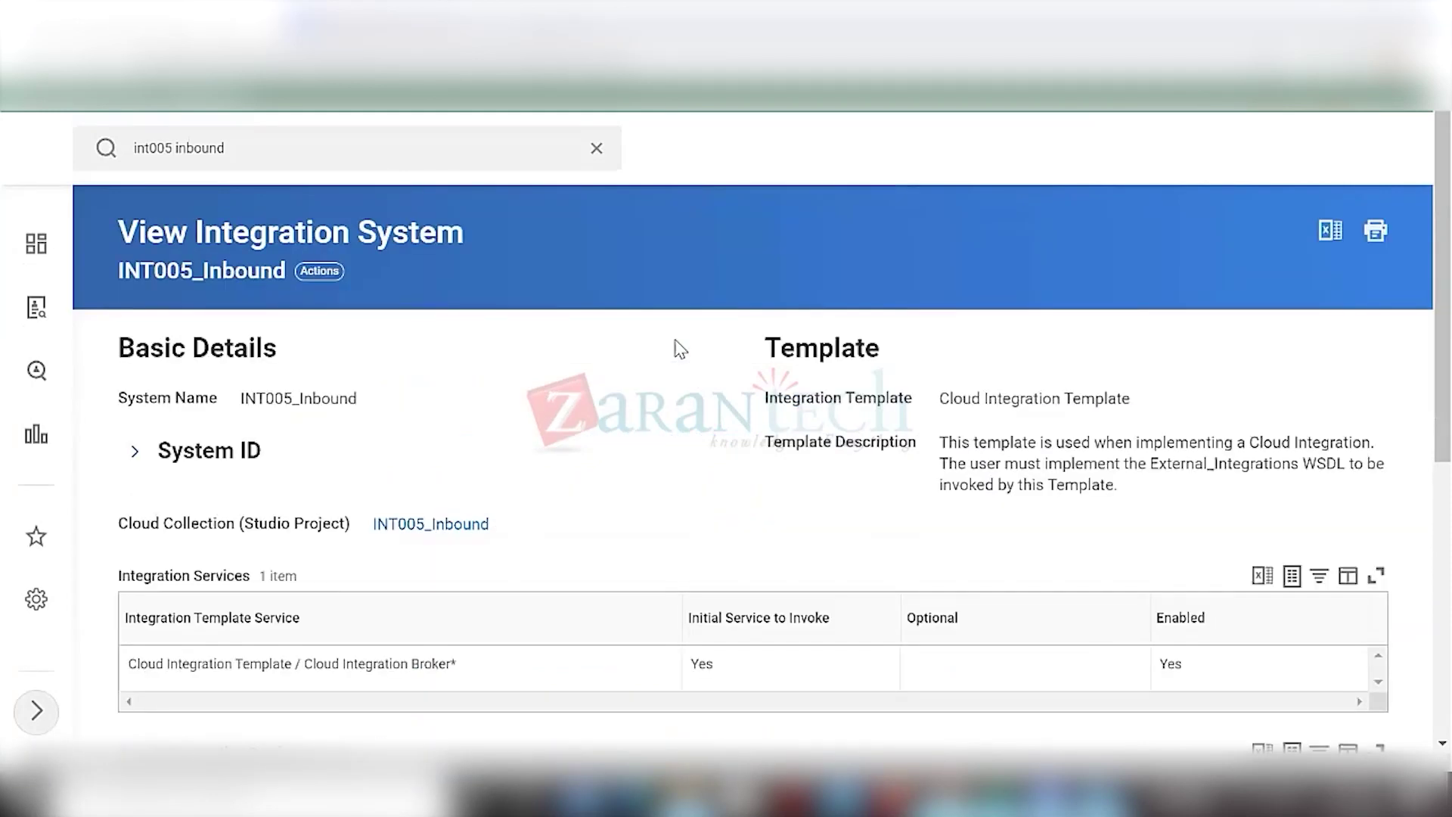
# - Launch INT005_Inbound to run now and open the event's Attach Document form
pyautogui.click(328, 269)
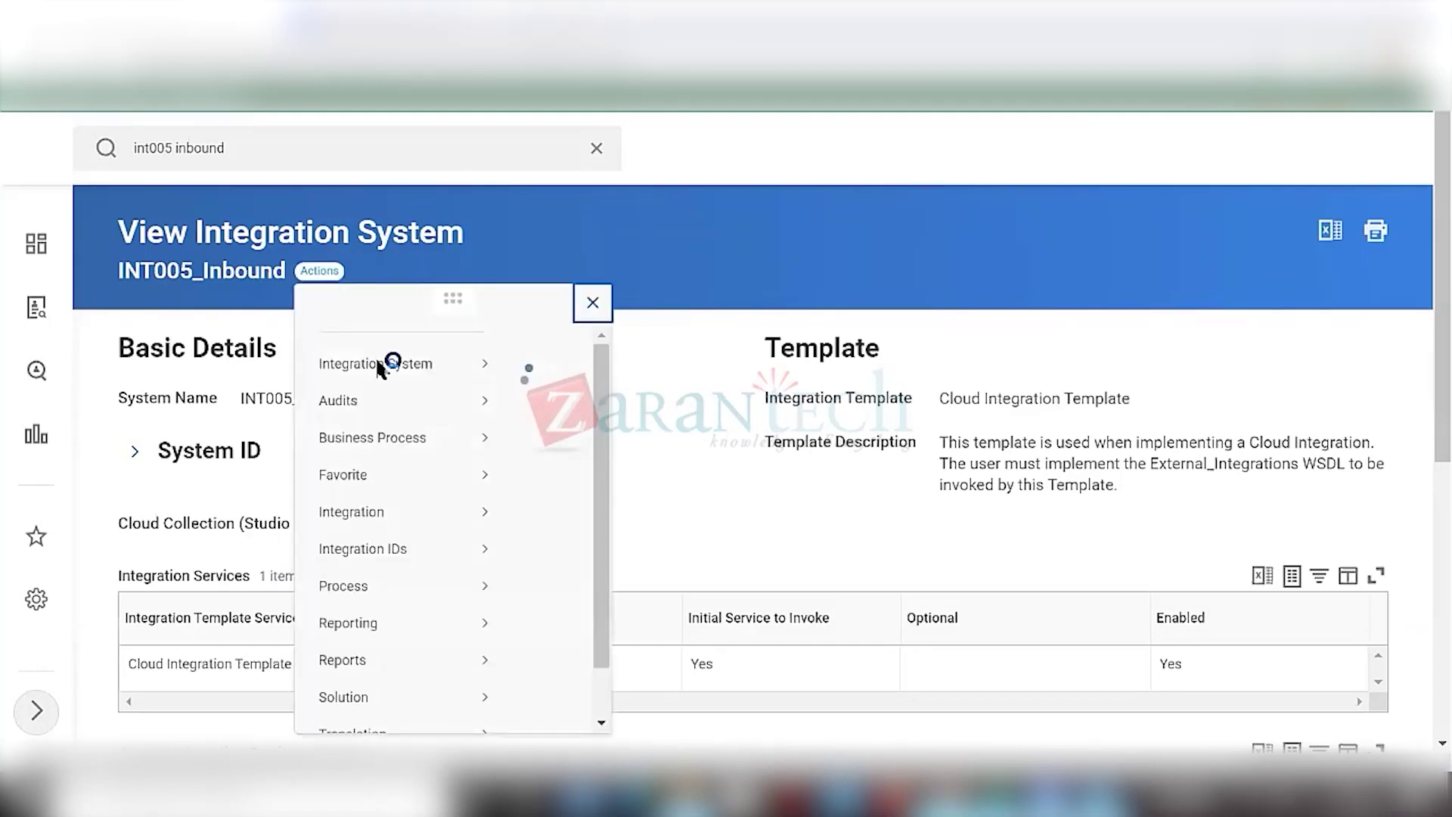
pyautogui.moveTo(428, 543)
pyautogui.click(572, 555)
pyautogui.click(185, 722)
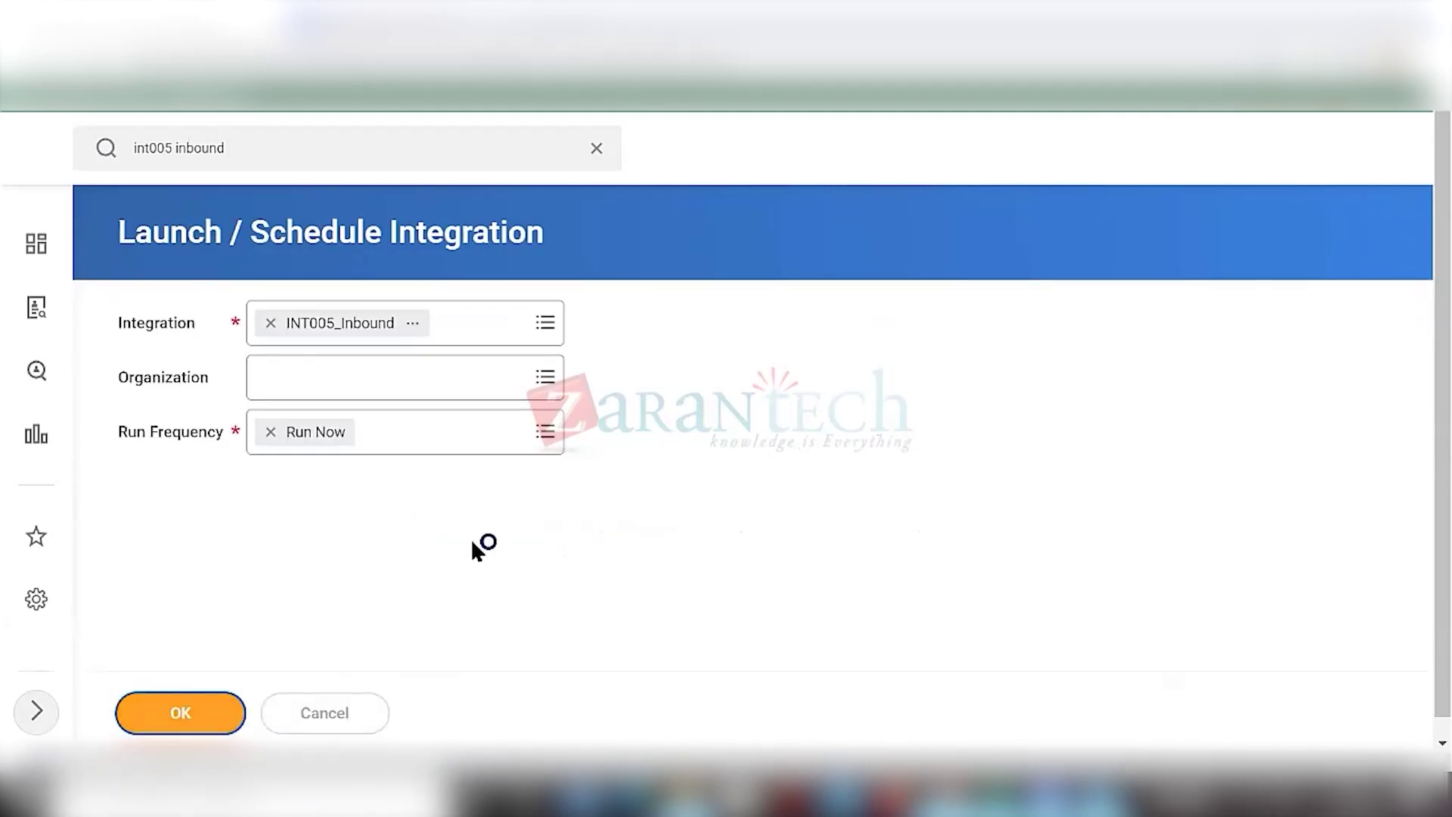
pyautogui.click(210, 722)
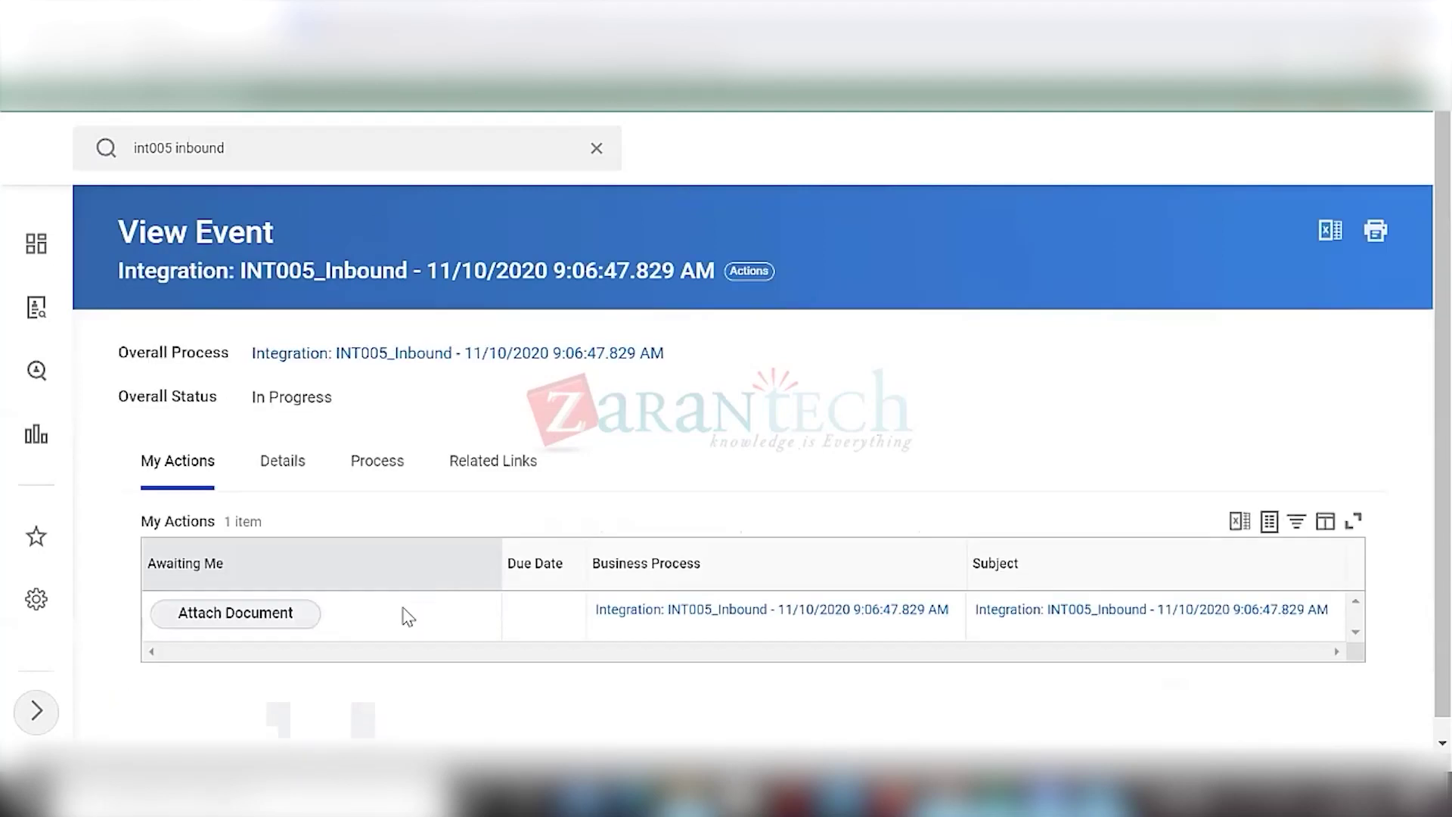
pyautogui.click(260, 617)
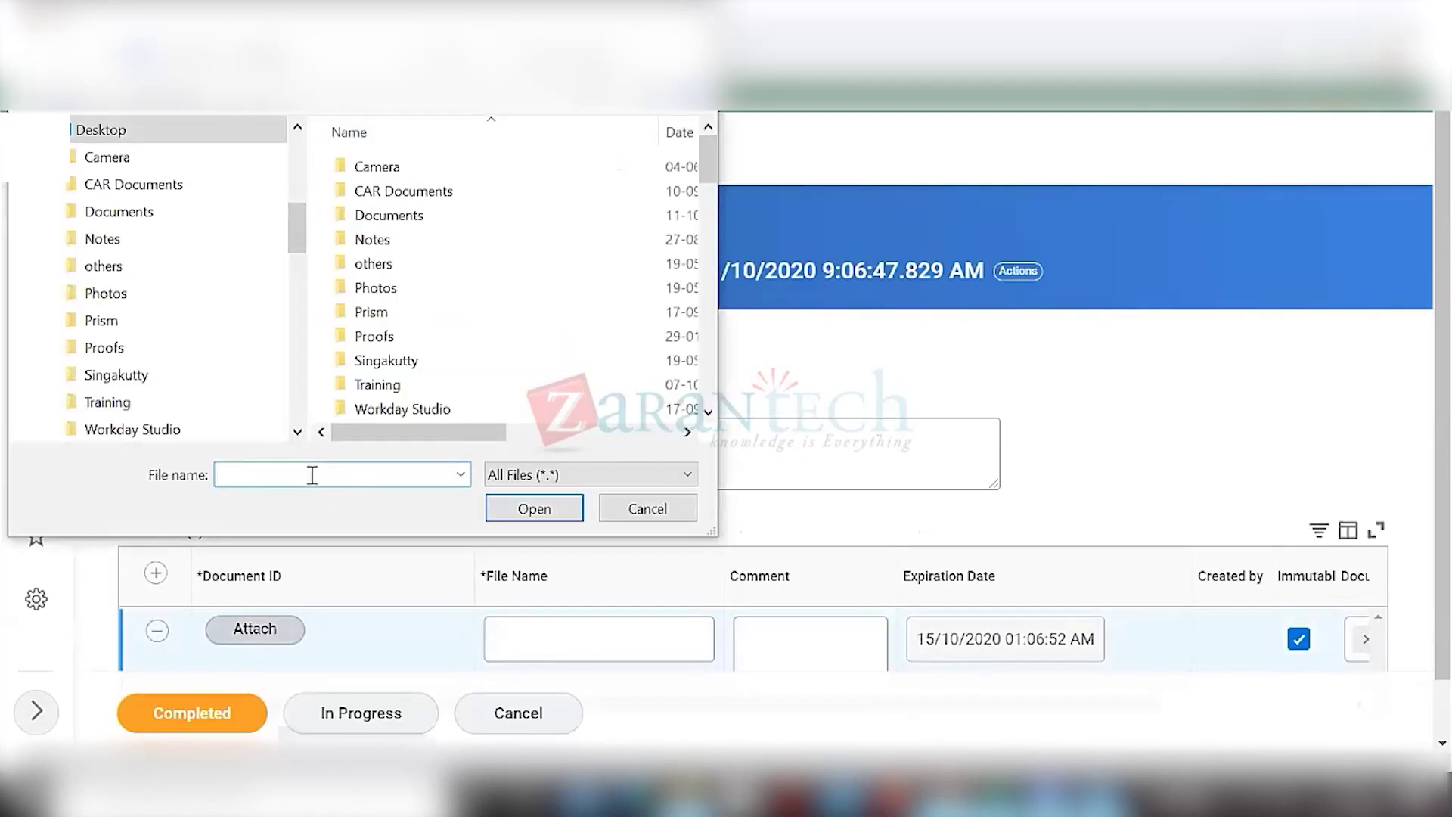
# - Attach INT003_Report.csv from Documents and submit it as Completed
pyautogui.write('int')
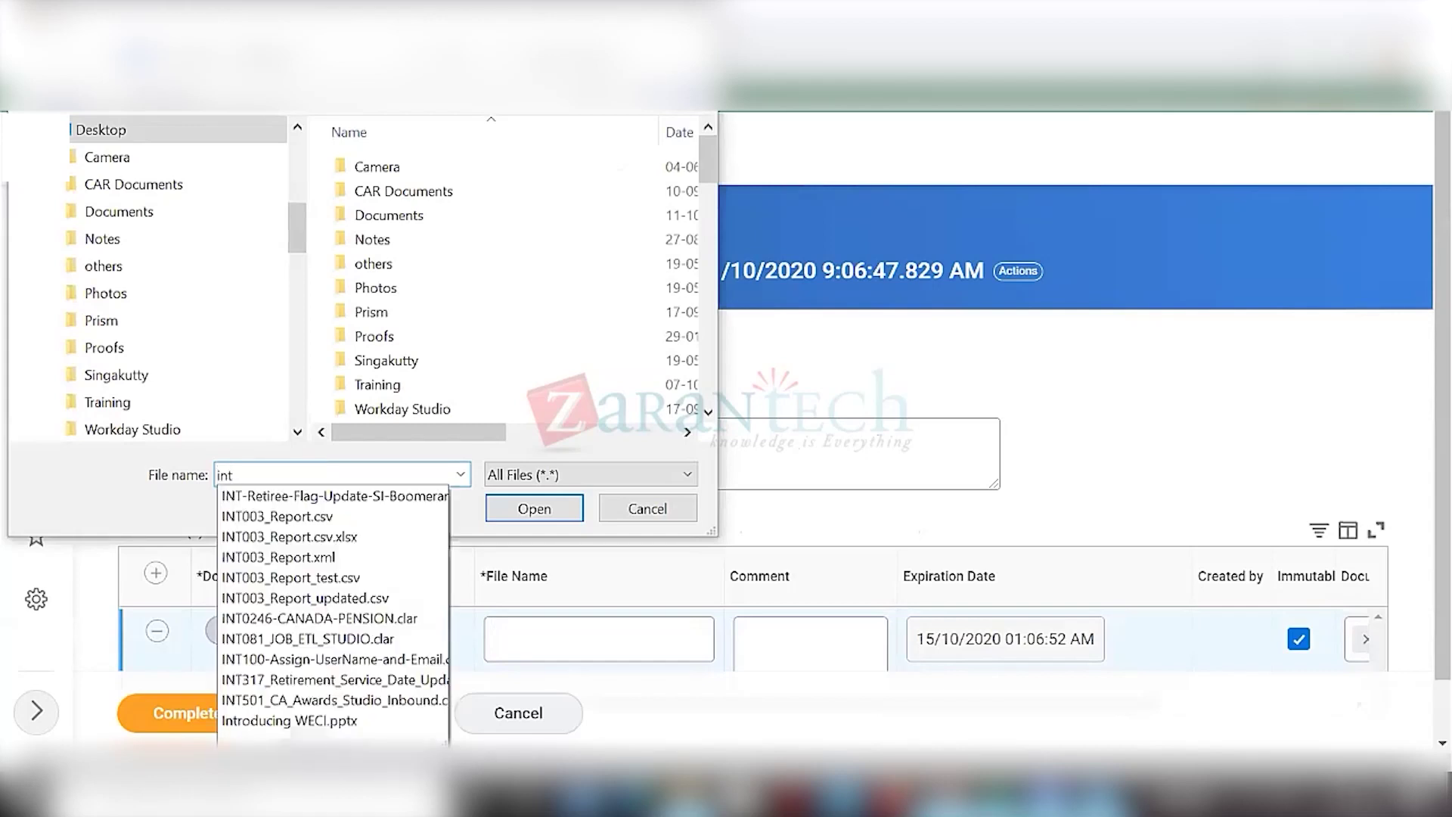
pyautogui.write('003')
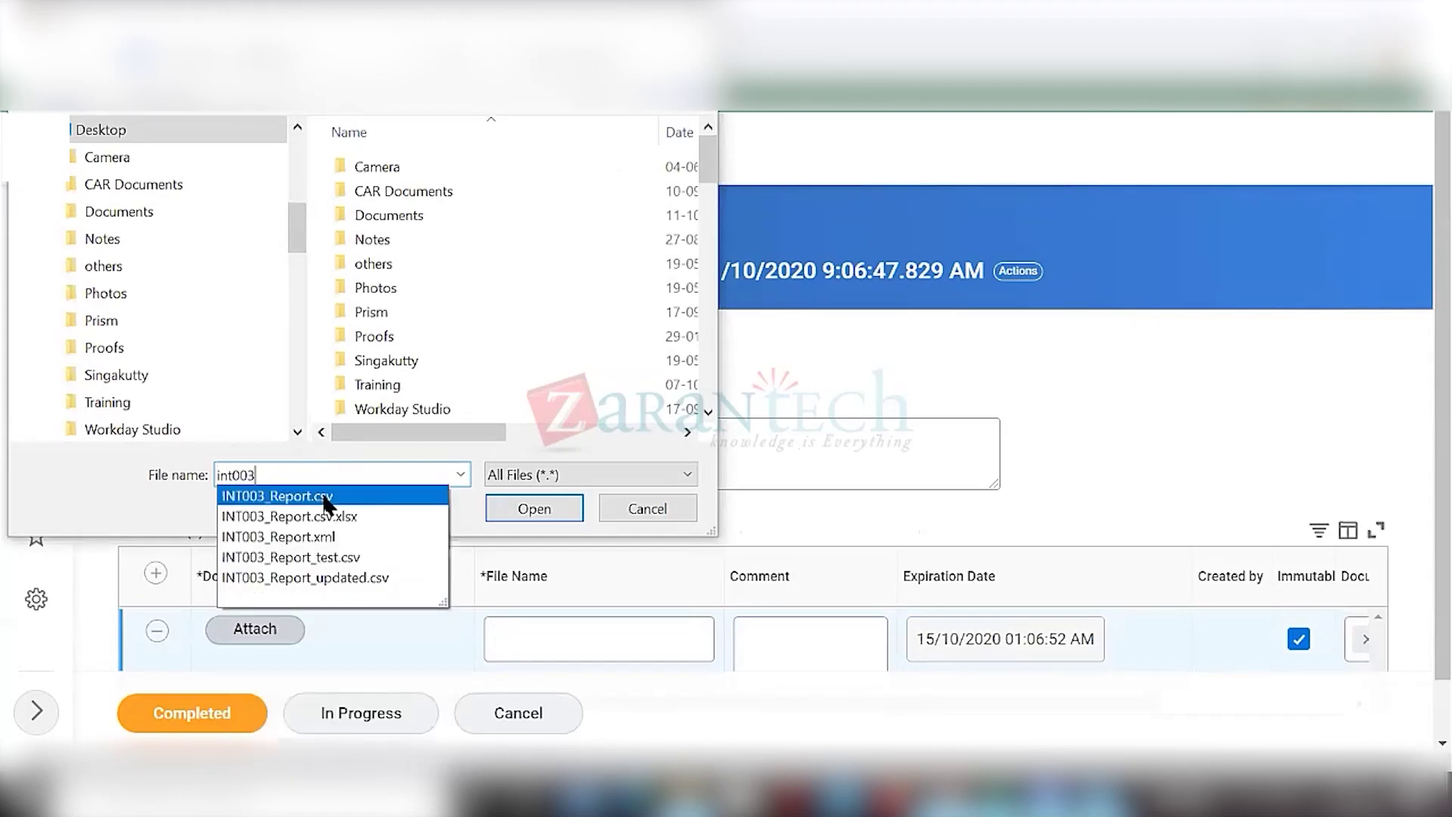
pyautogui.click(168, 219)
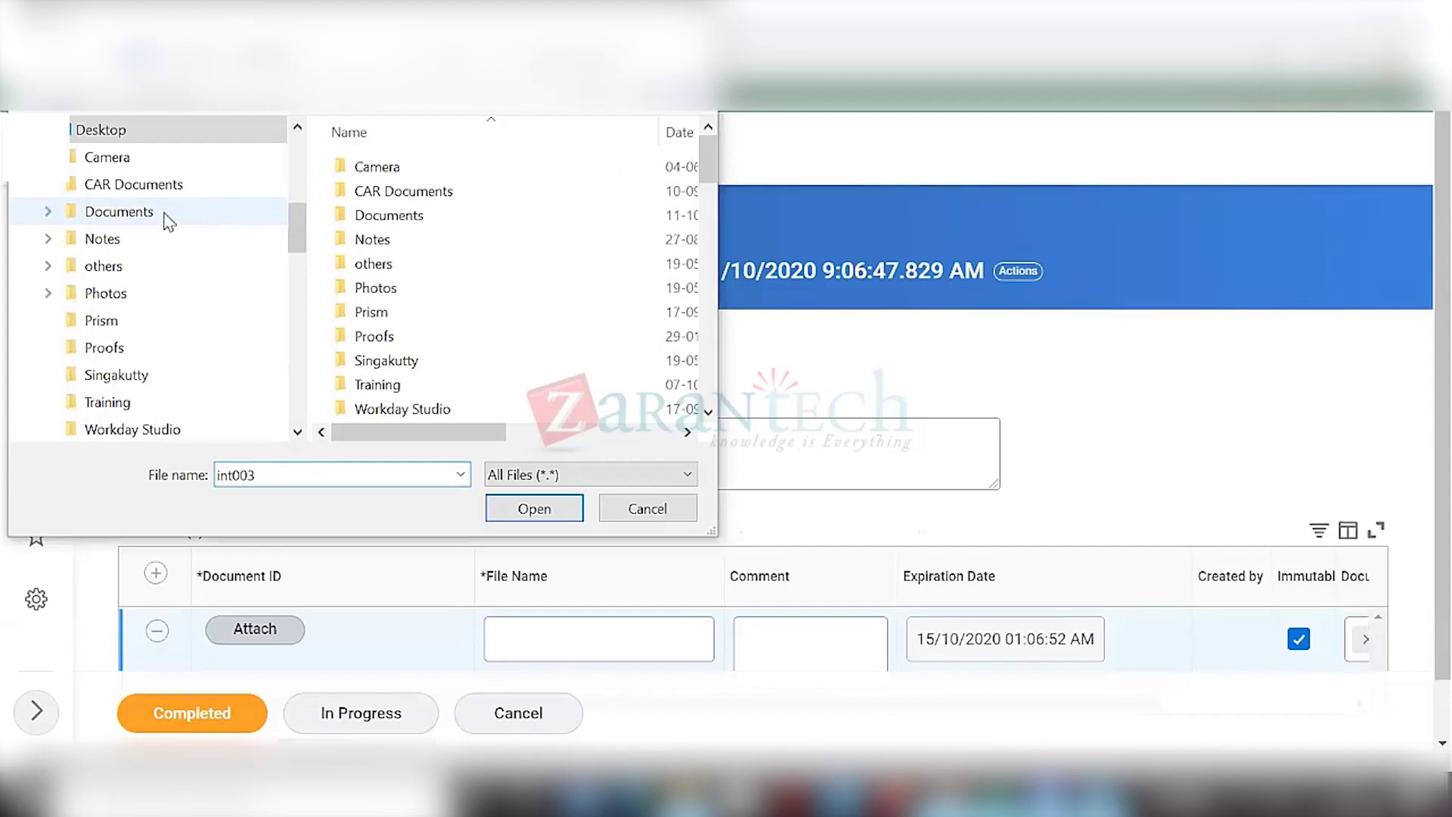
pyautogui.click(168, 220)
pyautogui.click(407, 244)
pyautogui.doubleClick(407, 243)
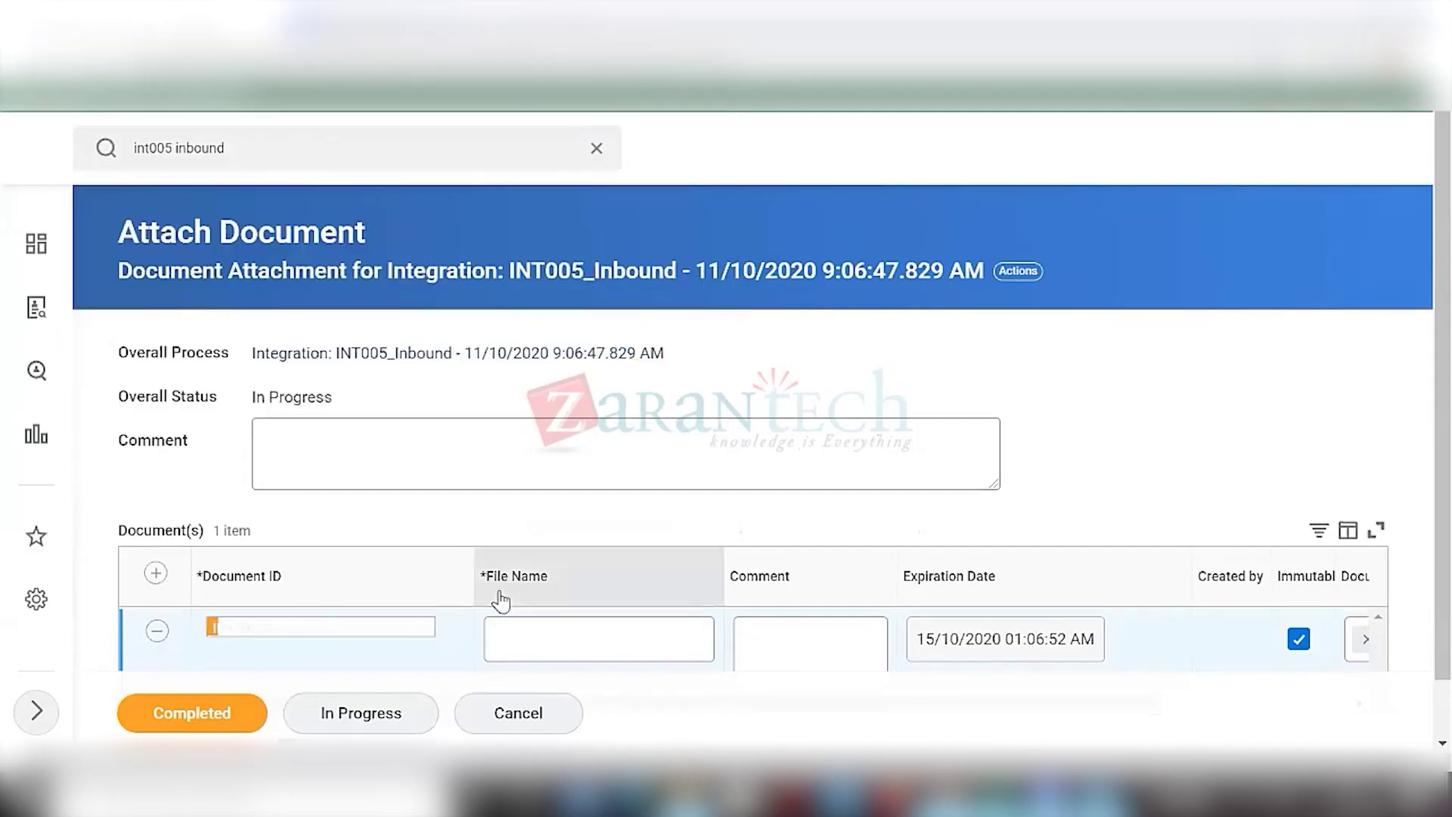
pyautogui.click(186, 709)
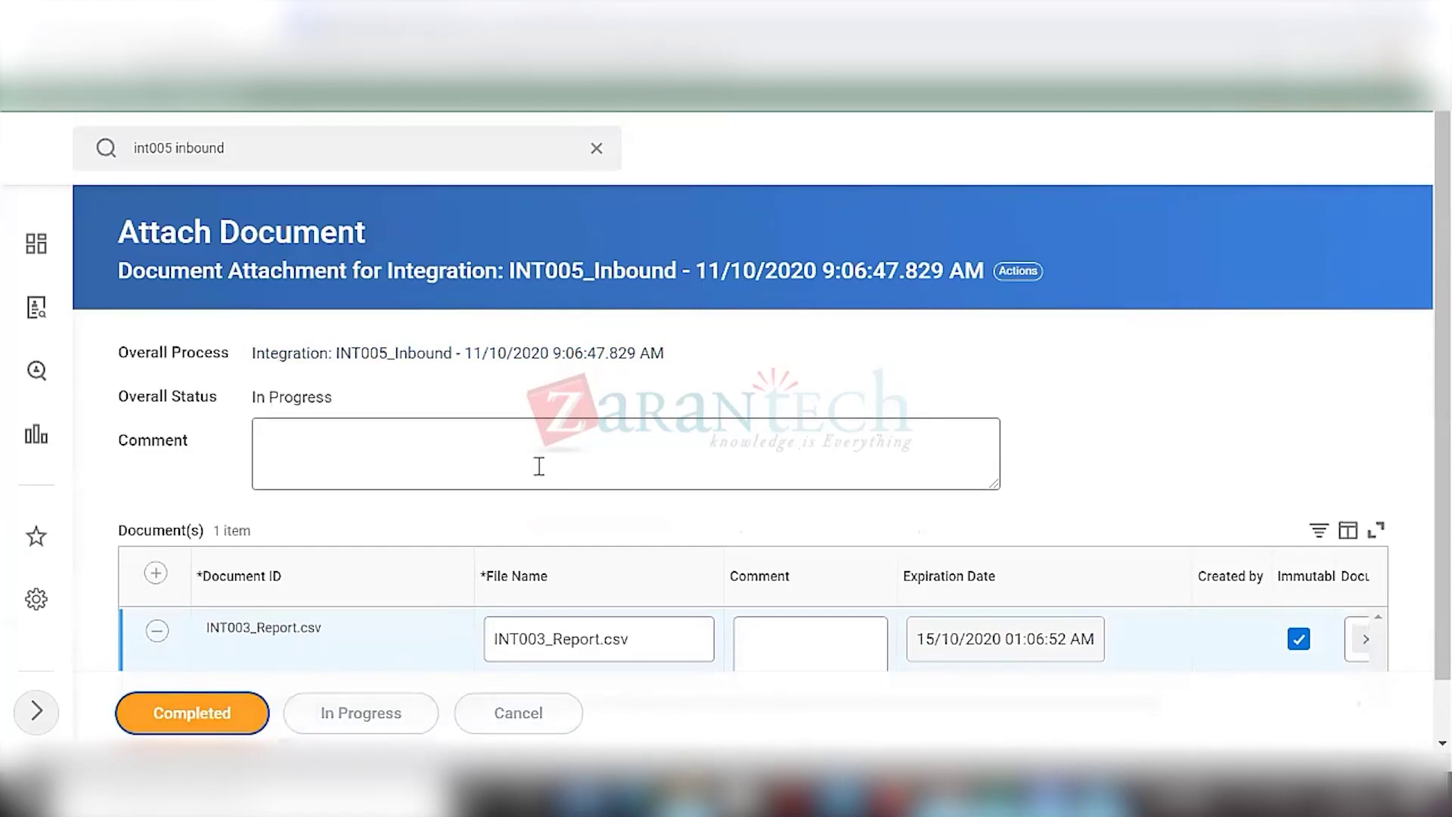
# - Expand the run's details to review its one critical error and process messages
pyautogui.click(136, 604)
pyautogui.scroll(-5, 757, 378)
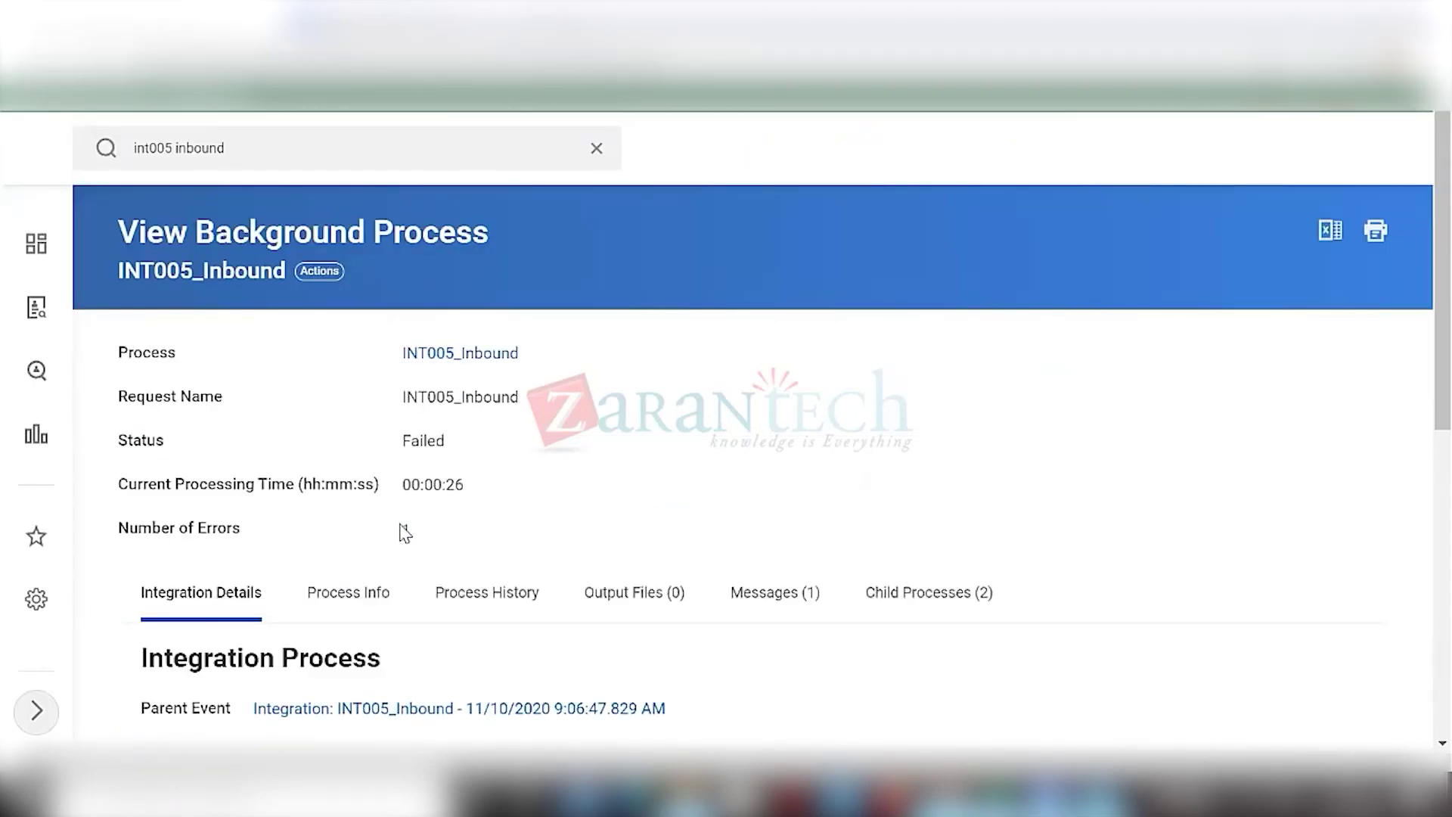
pyautogui.click(405, 532)
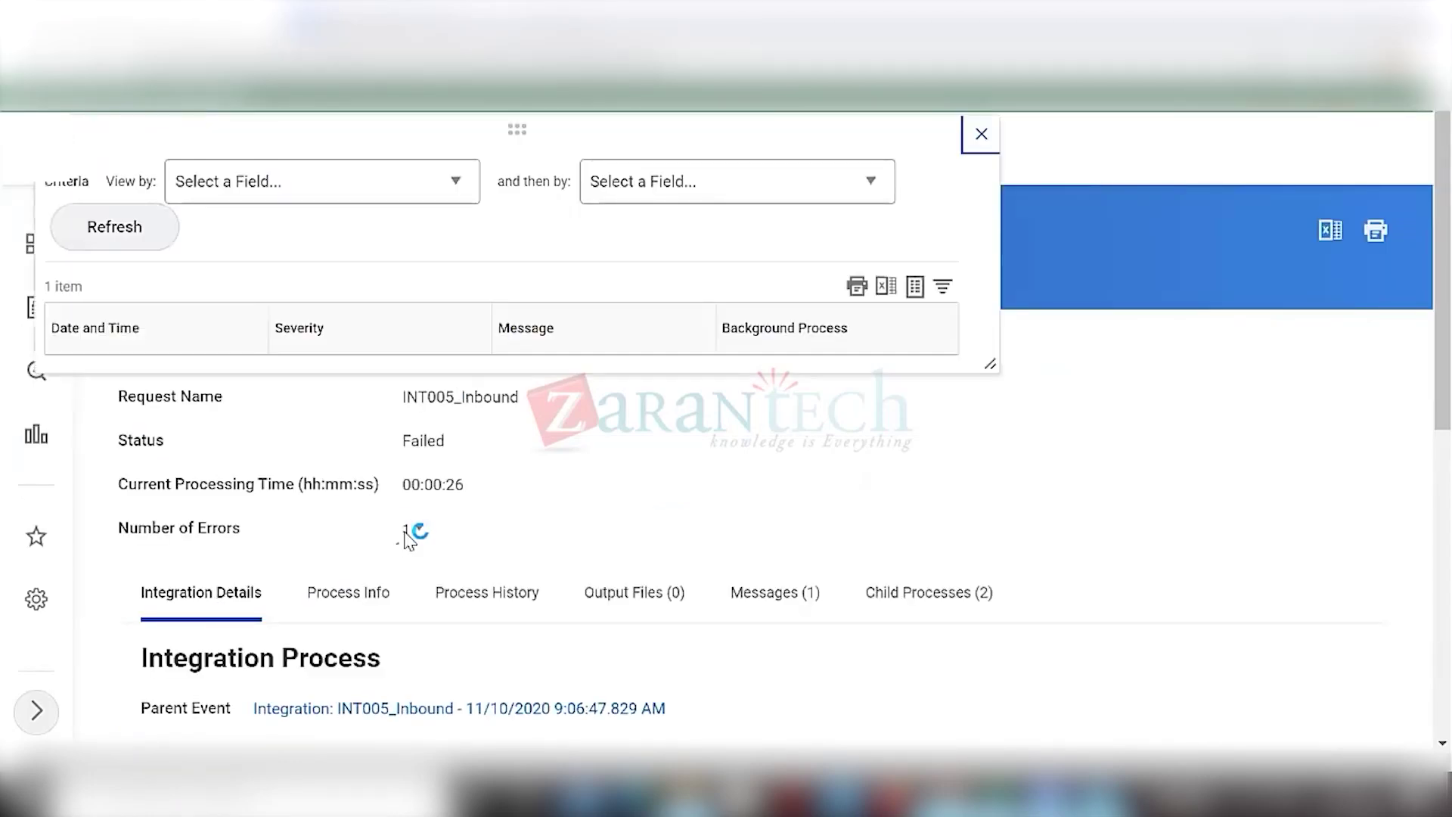
pyautogui.click(981, 138)
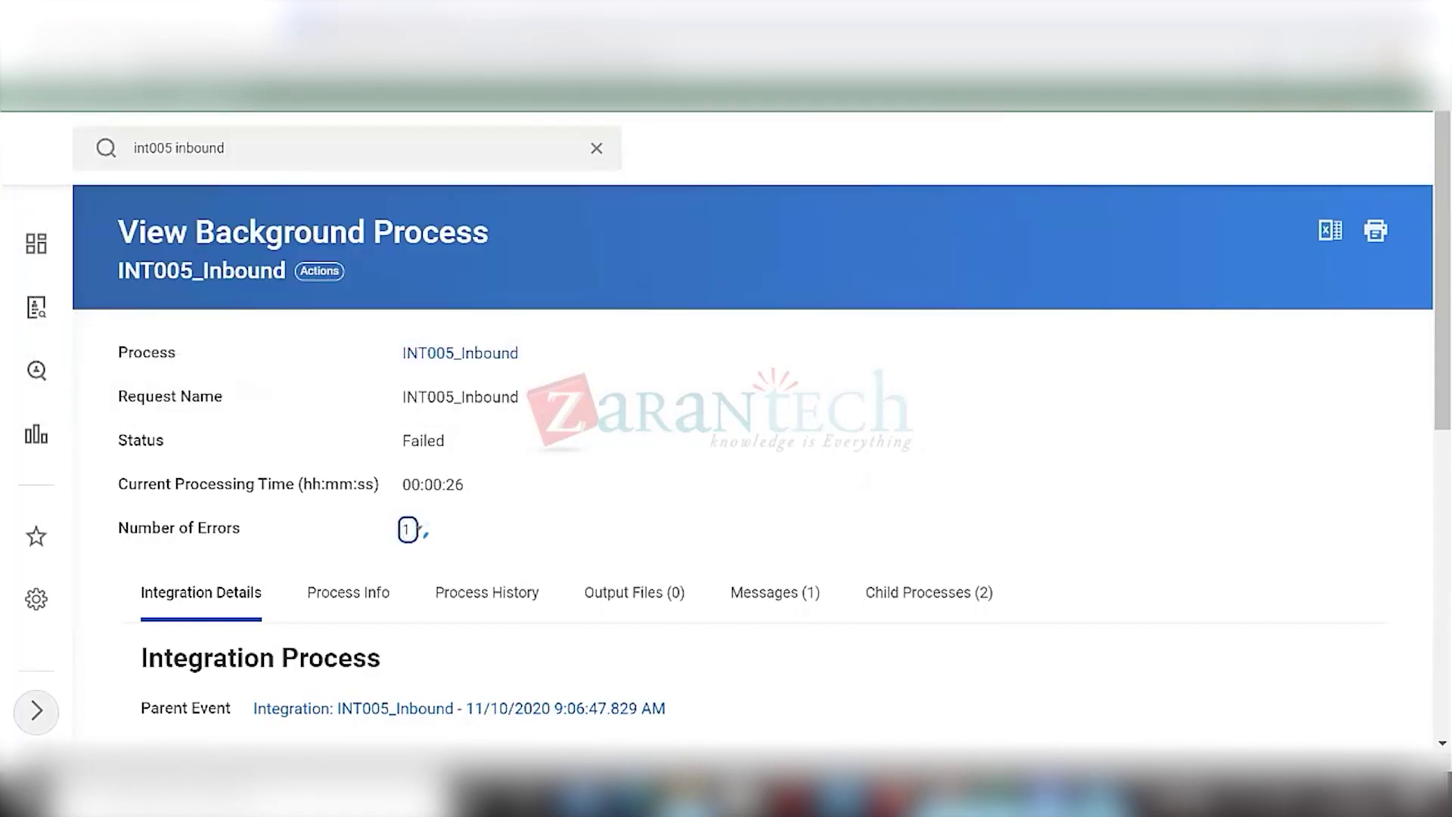
pyautogui.click(812, 607)
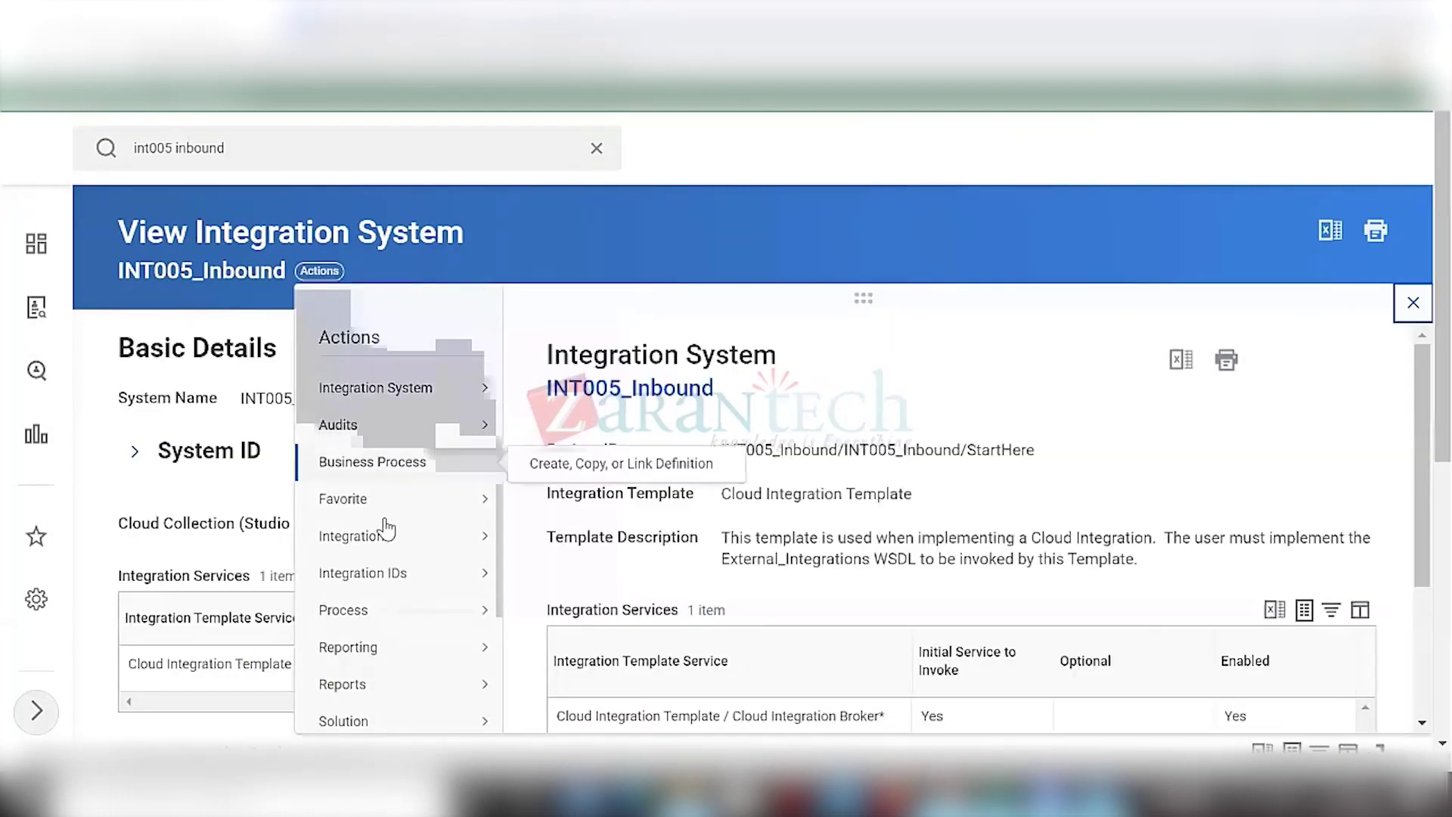
# - Relaunch INT005_Inbound to run now from the Launch / Schedule form
pyautogui.moveTo(393, 537)
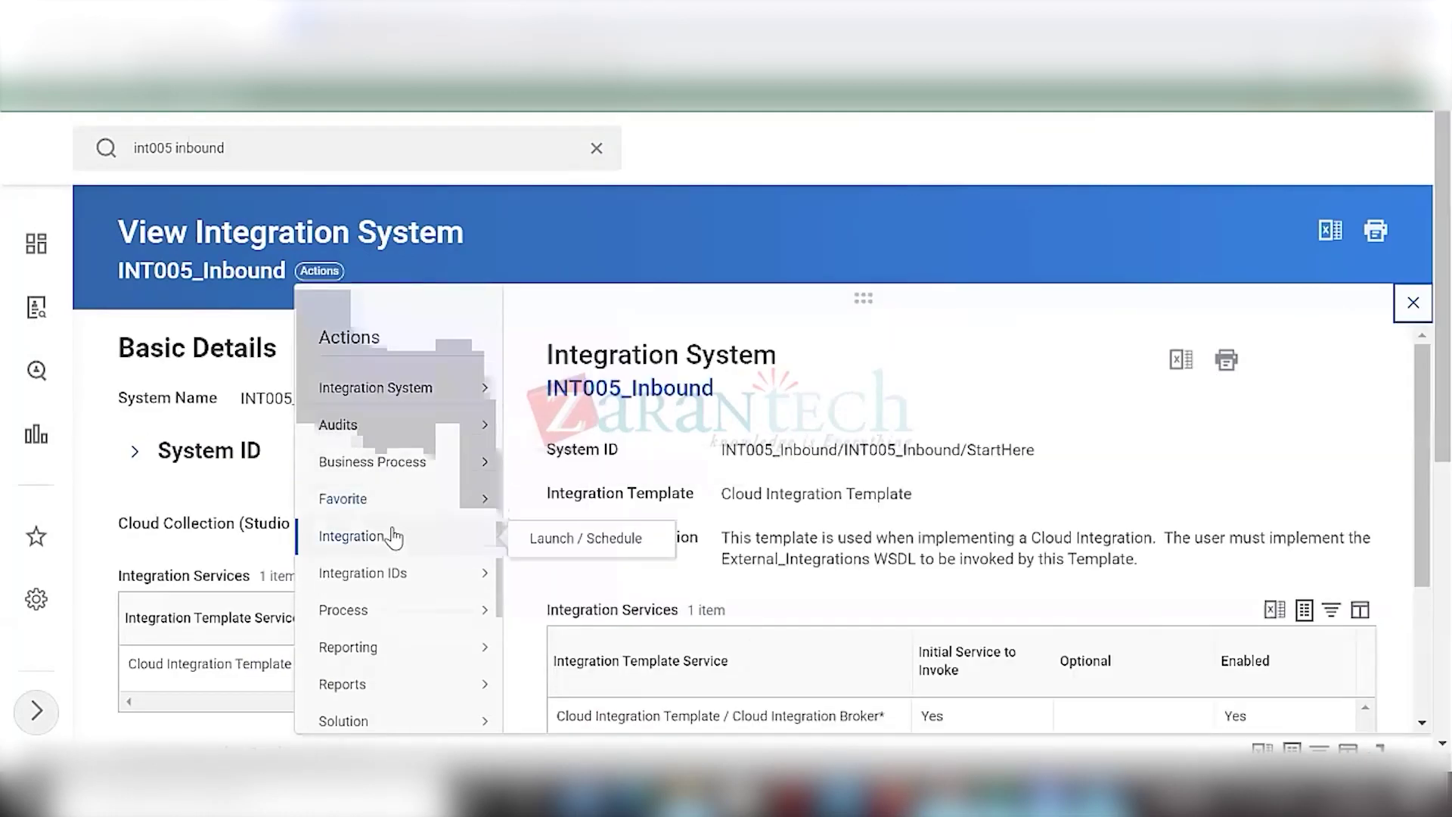
pyautogui.click(569, 541)
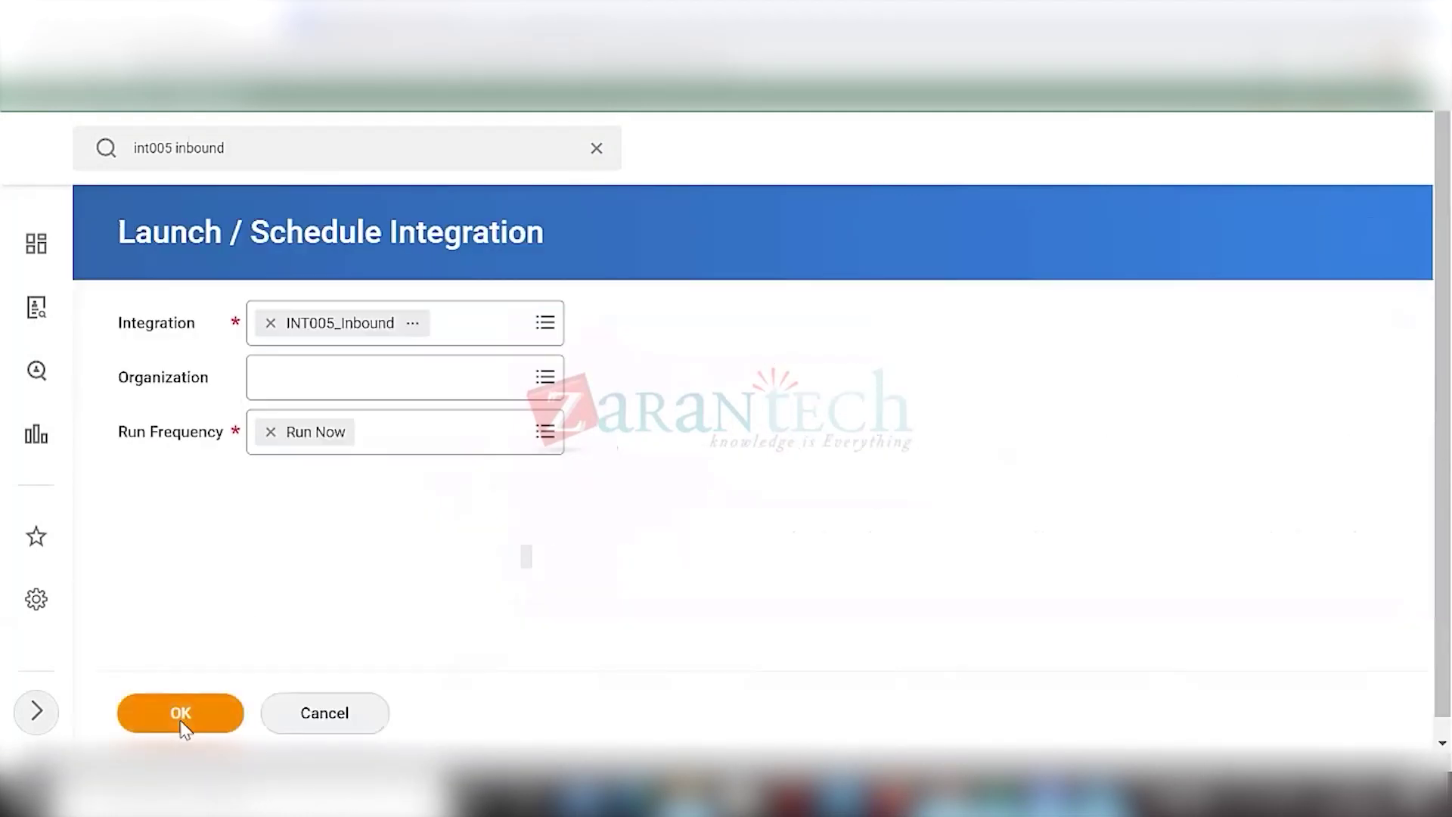
pyautogui.click(179, 717)
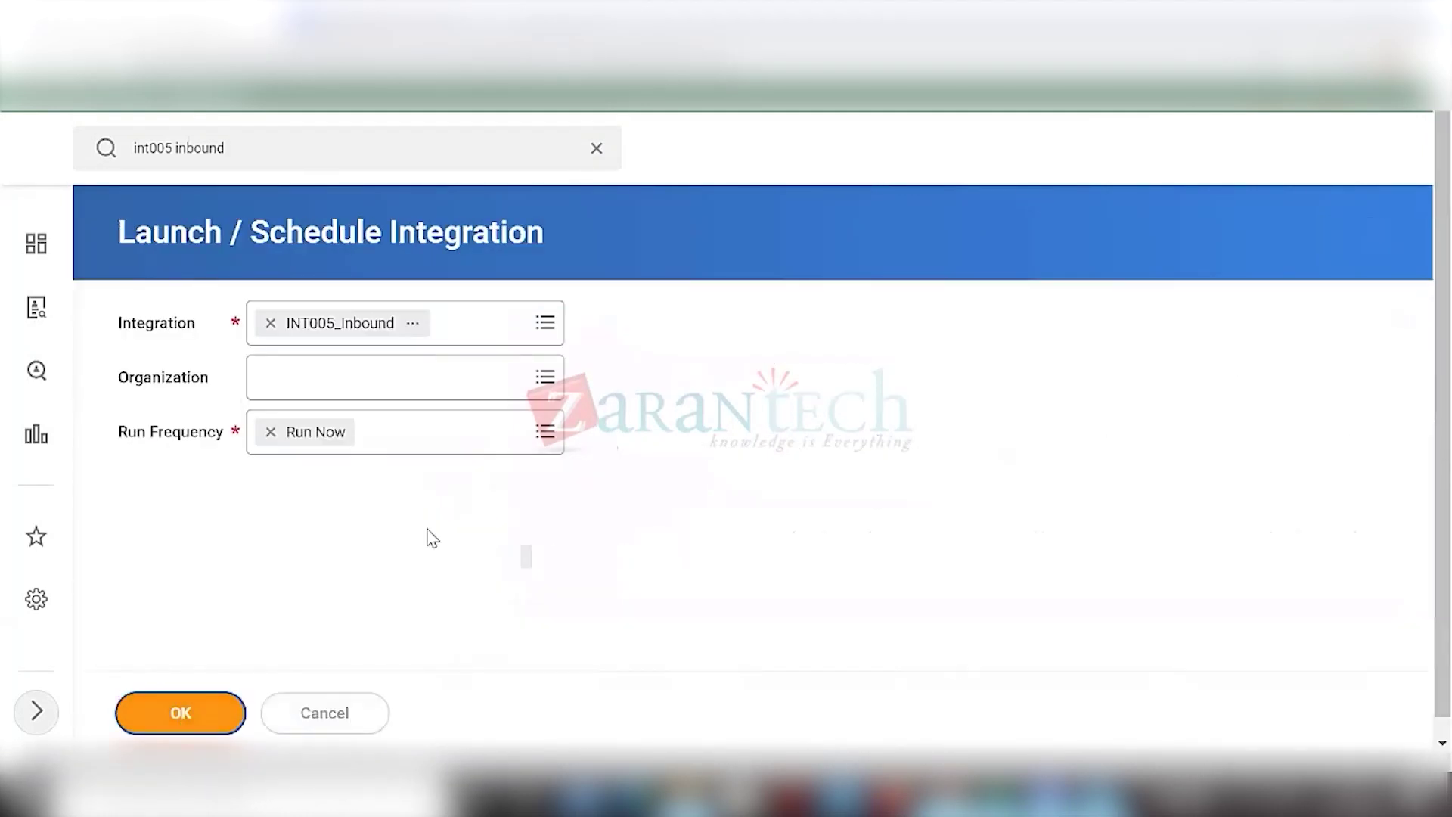
pyautogui.click(202, 724)
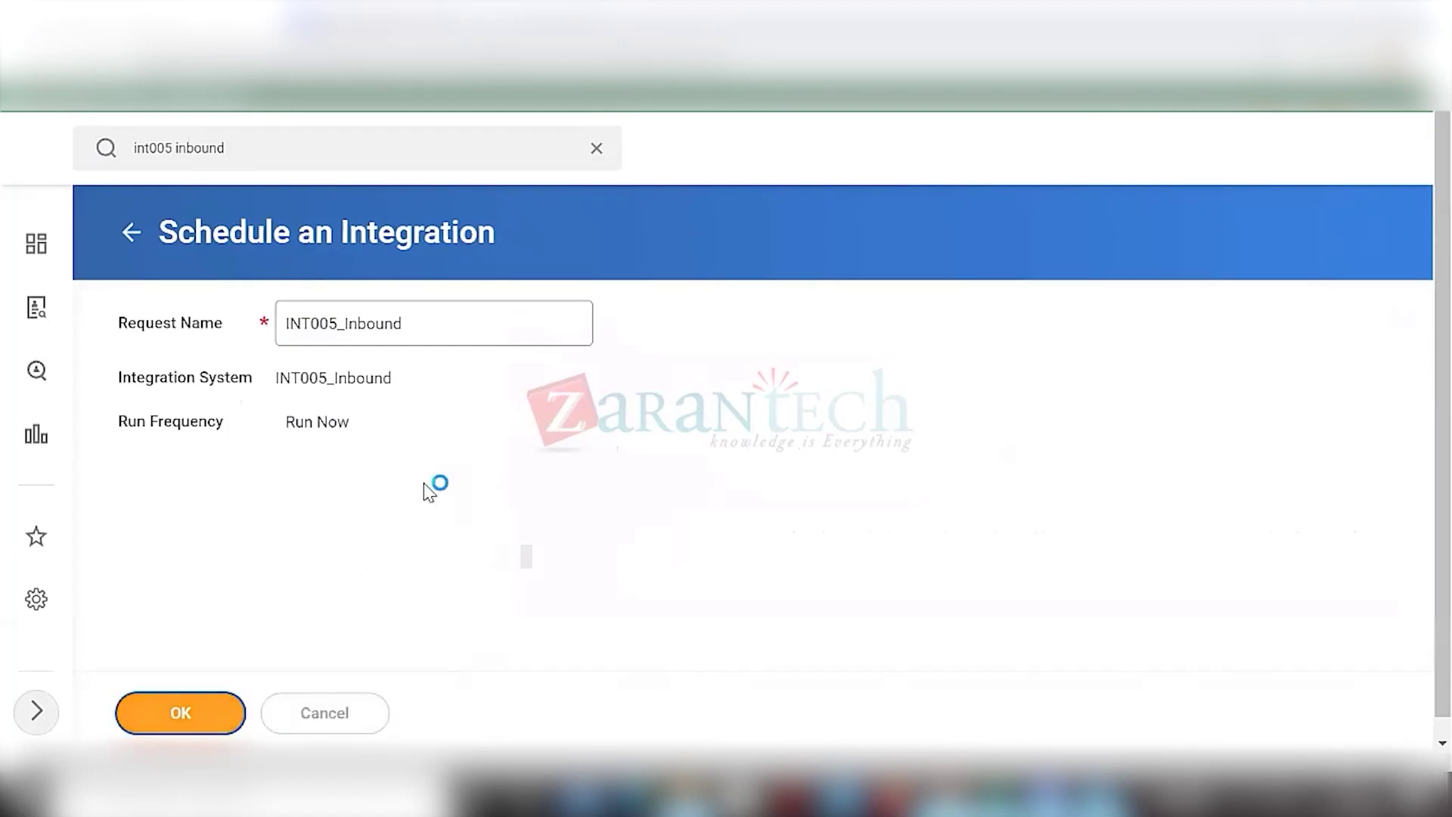
# - Attach INT003_Report.csv to the new event and submit it as Completed
pyautogui.click(259, 628)
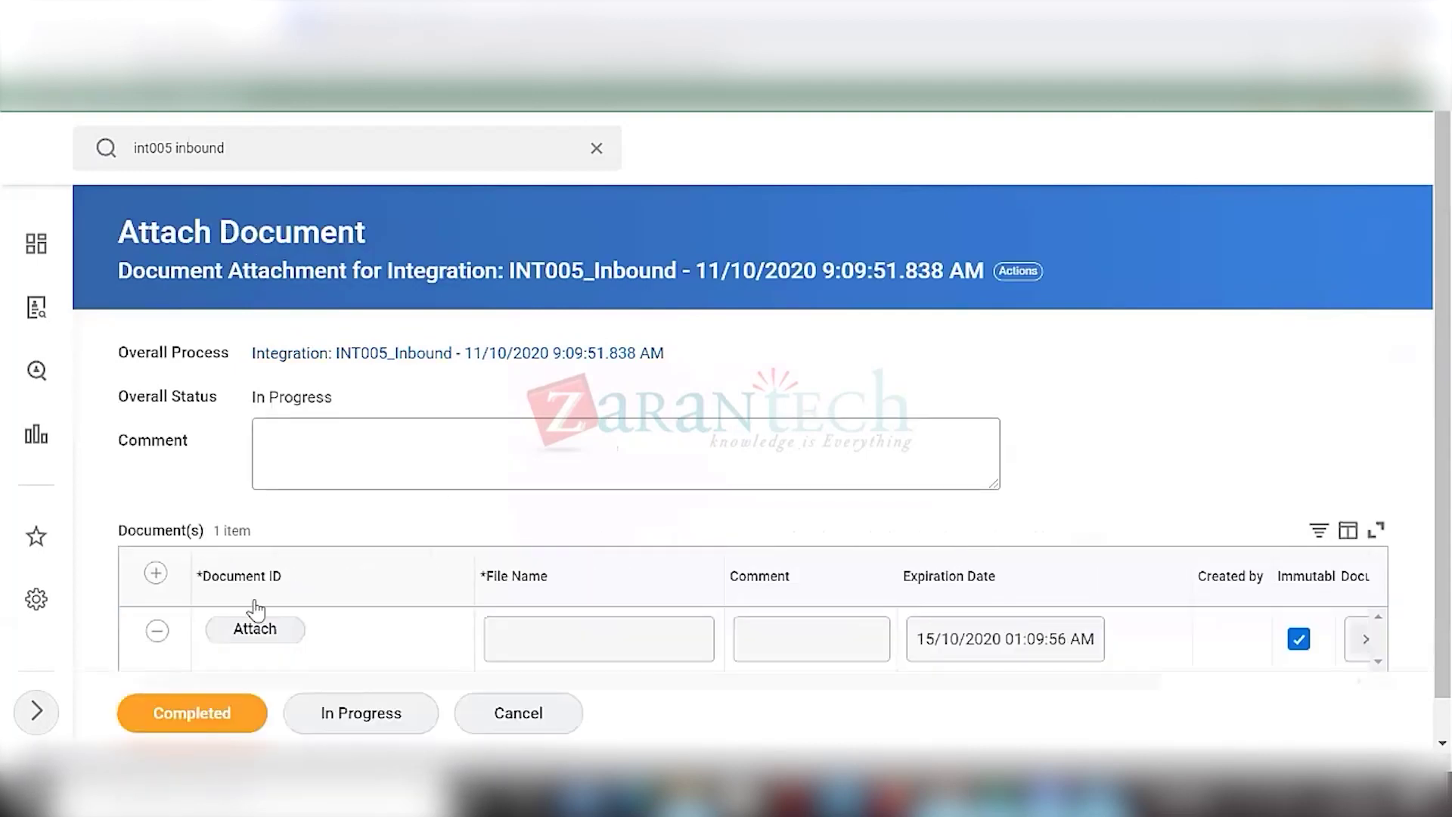
pyautogui.click(253, 634)
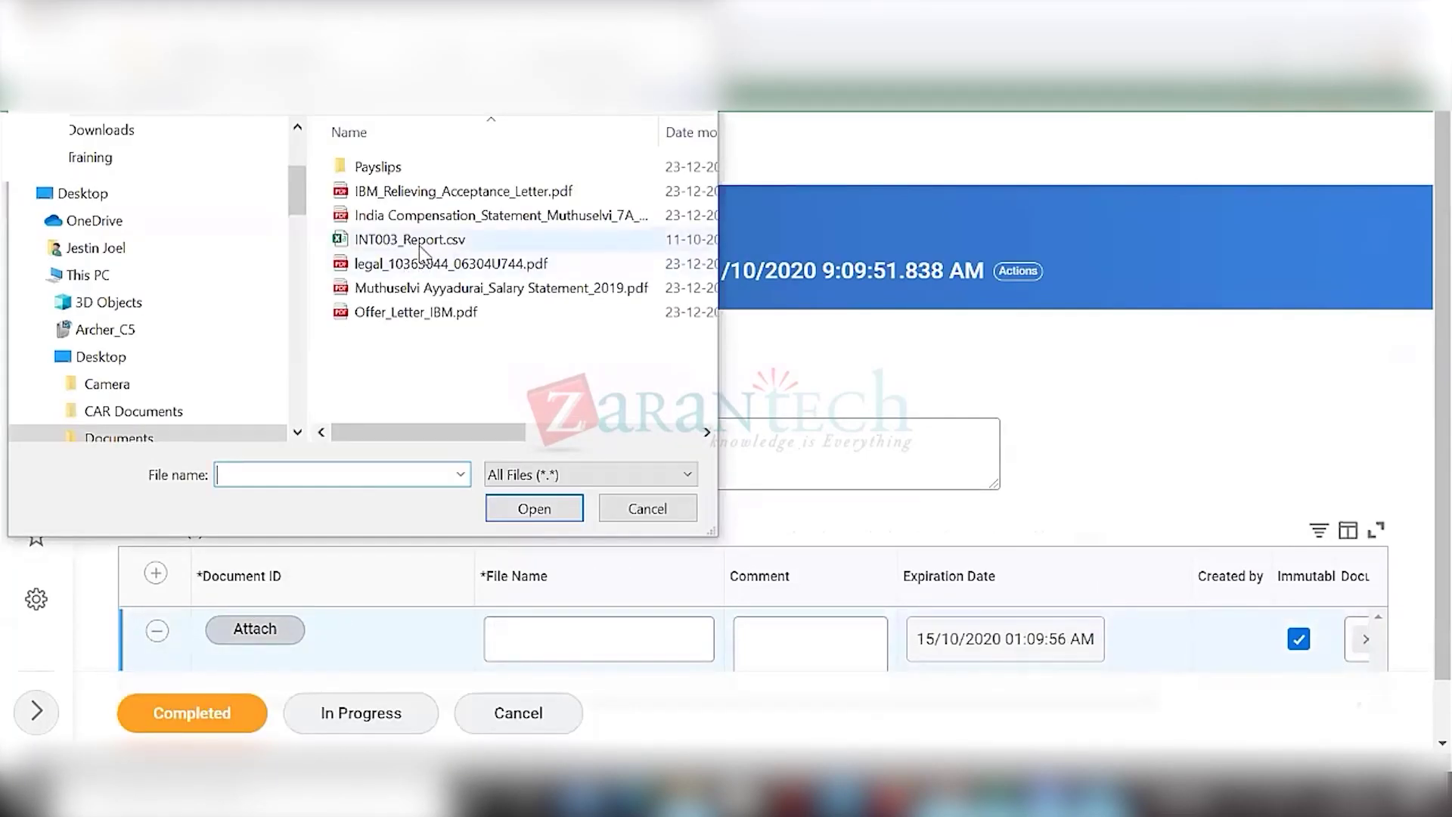
pyautogui.click(424, 250)
pyautogui.click(516, 510)
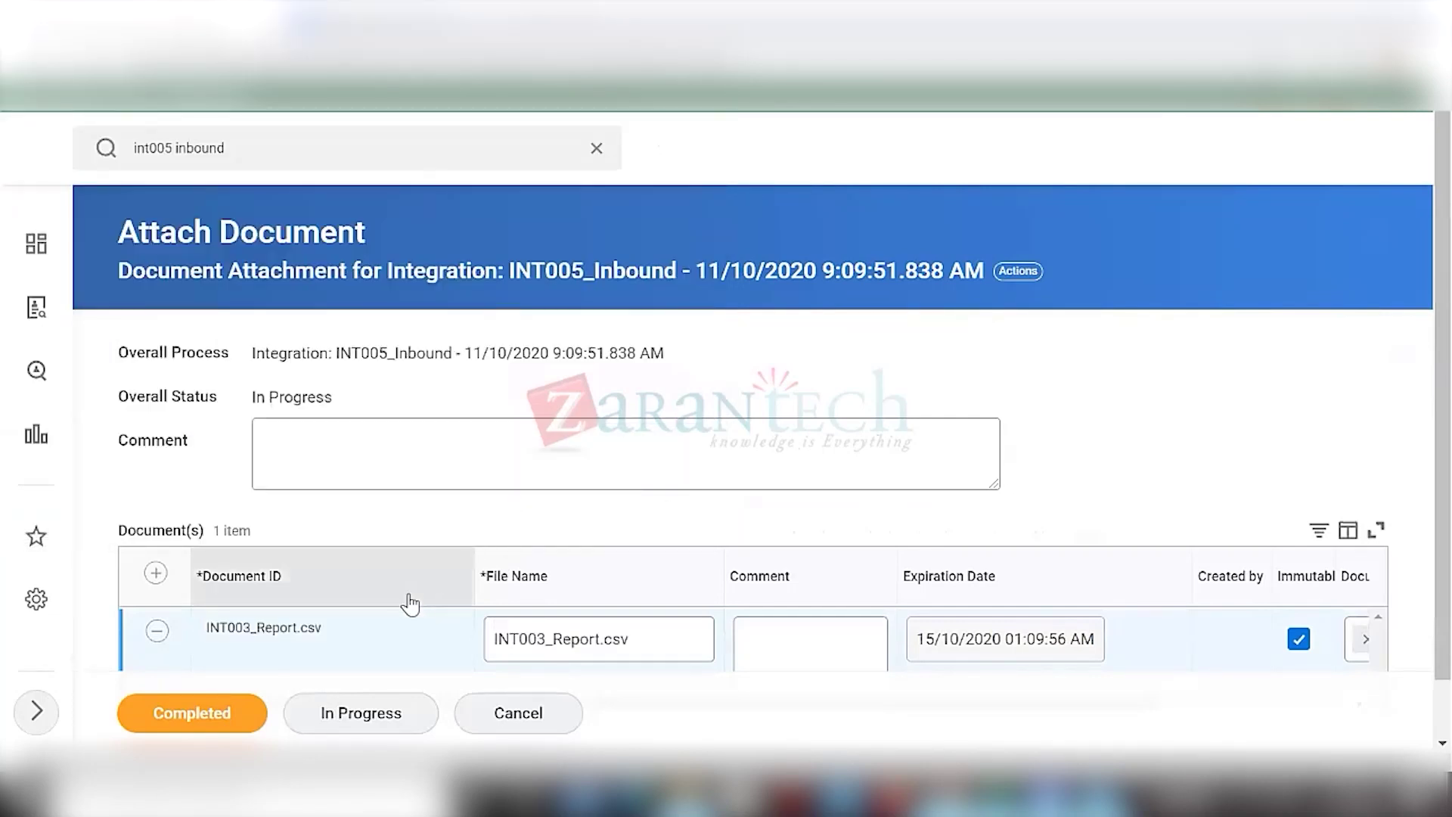
pyautogui.click(229, 713)
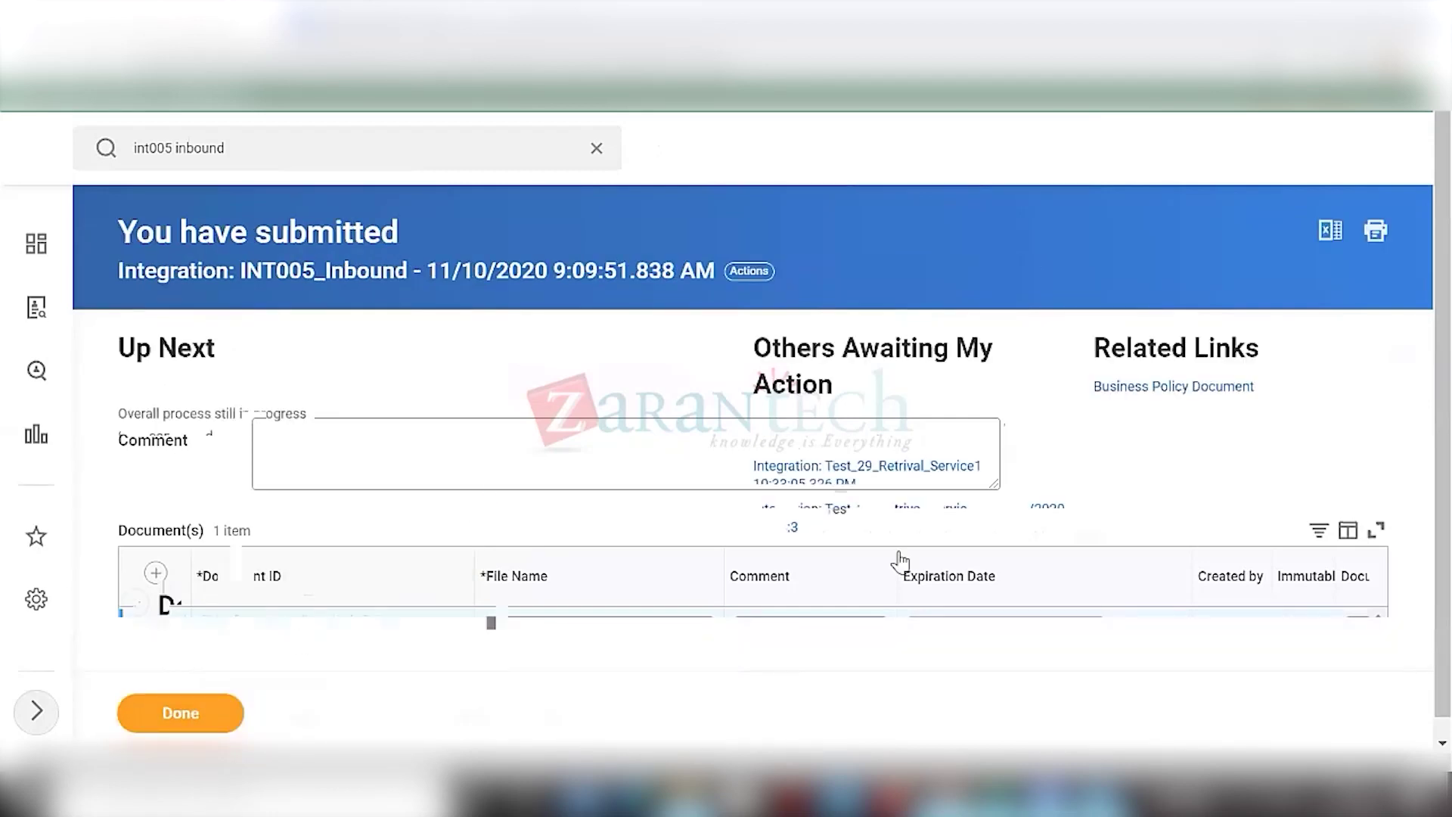
pyautogui.moveTo(1437, 238); pyautogui.dragTo(1438, 438)
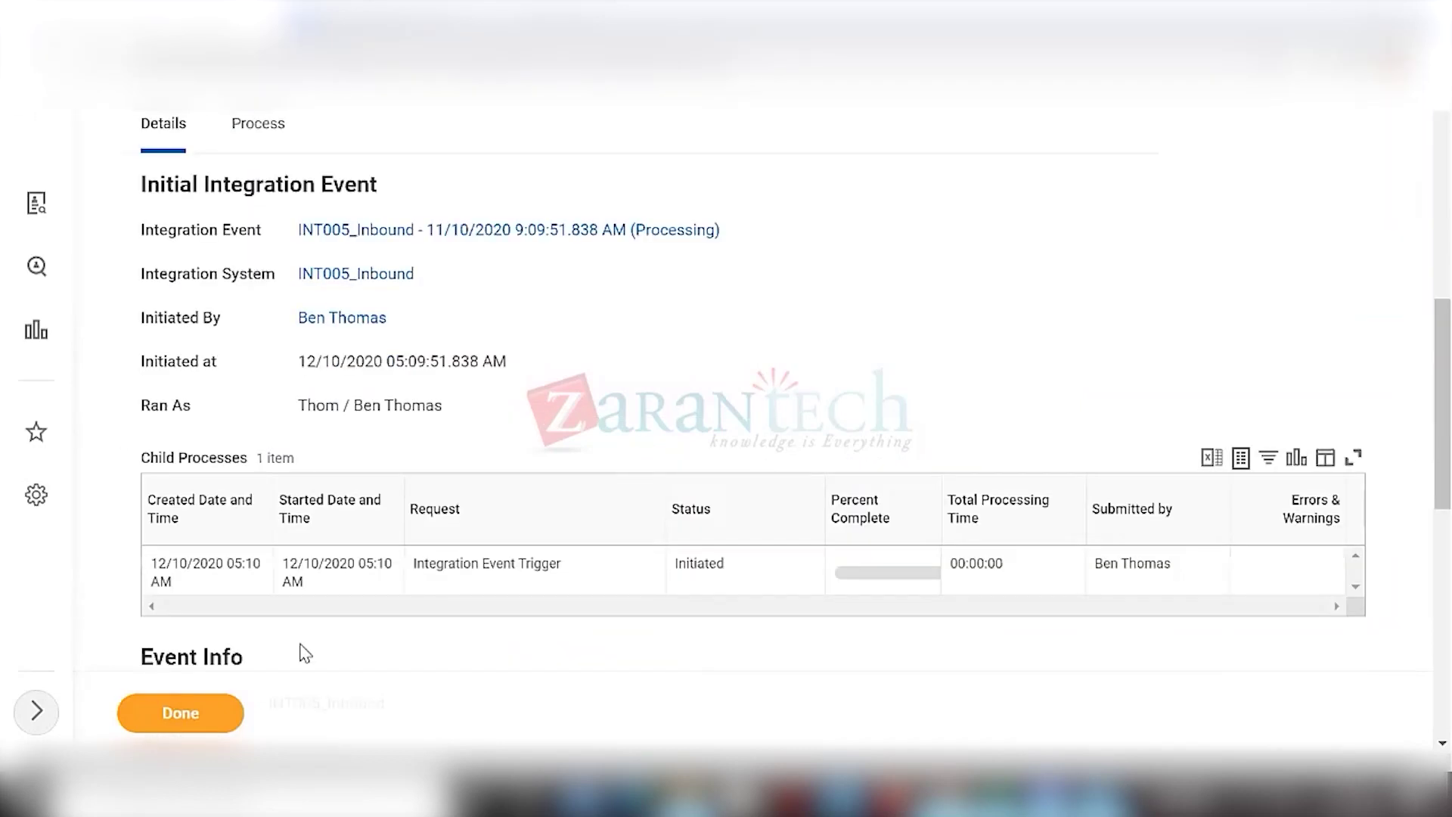
# - Inspect the new INT005_Inbound run: Completed With Errors, with one empty-message exception
pyautogui.click(408, 233)
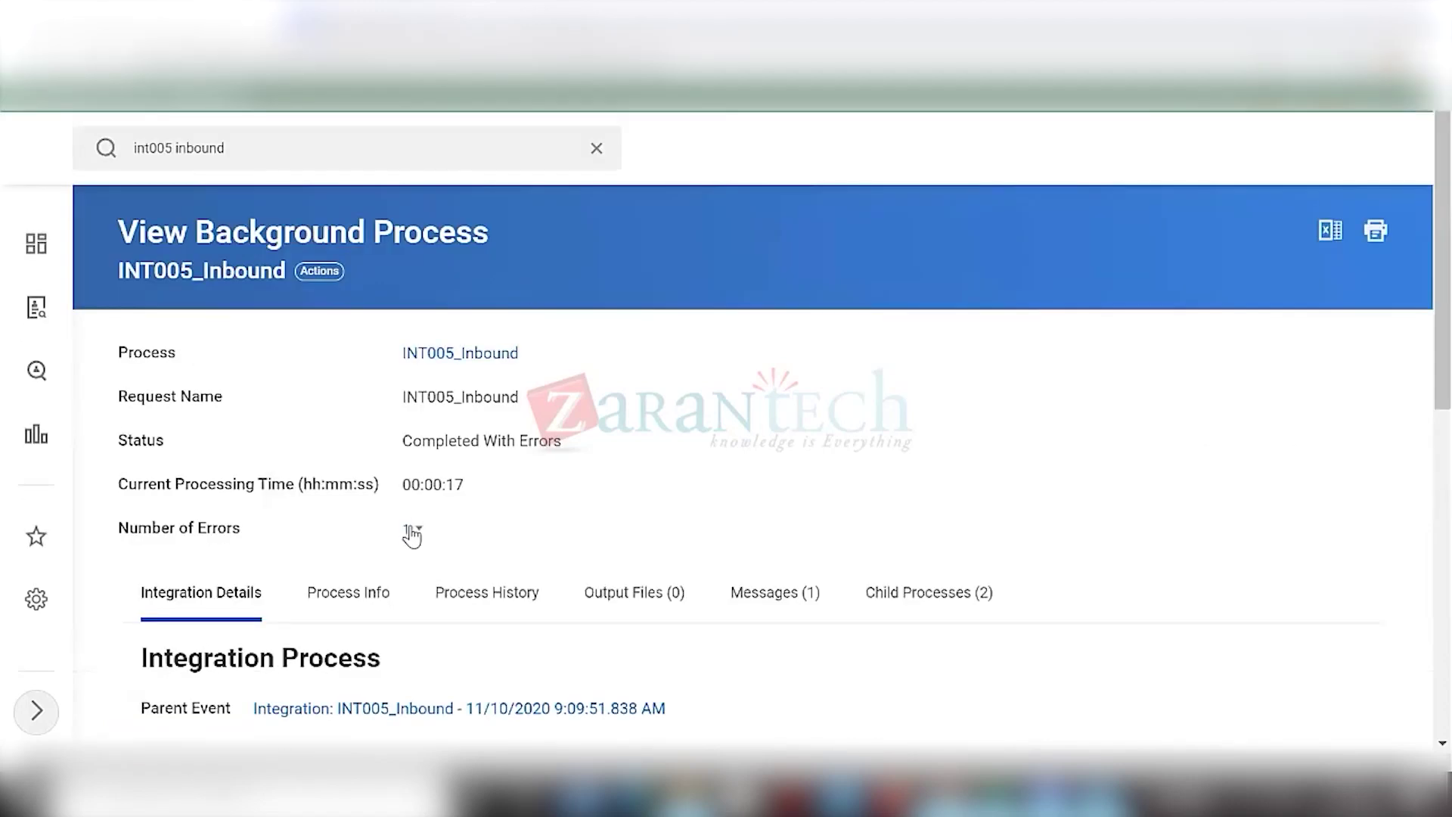
pyautogui.click(407, 530)
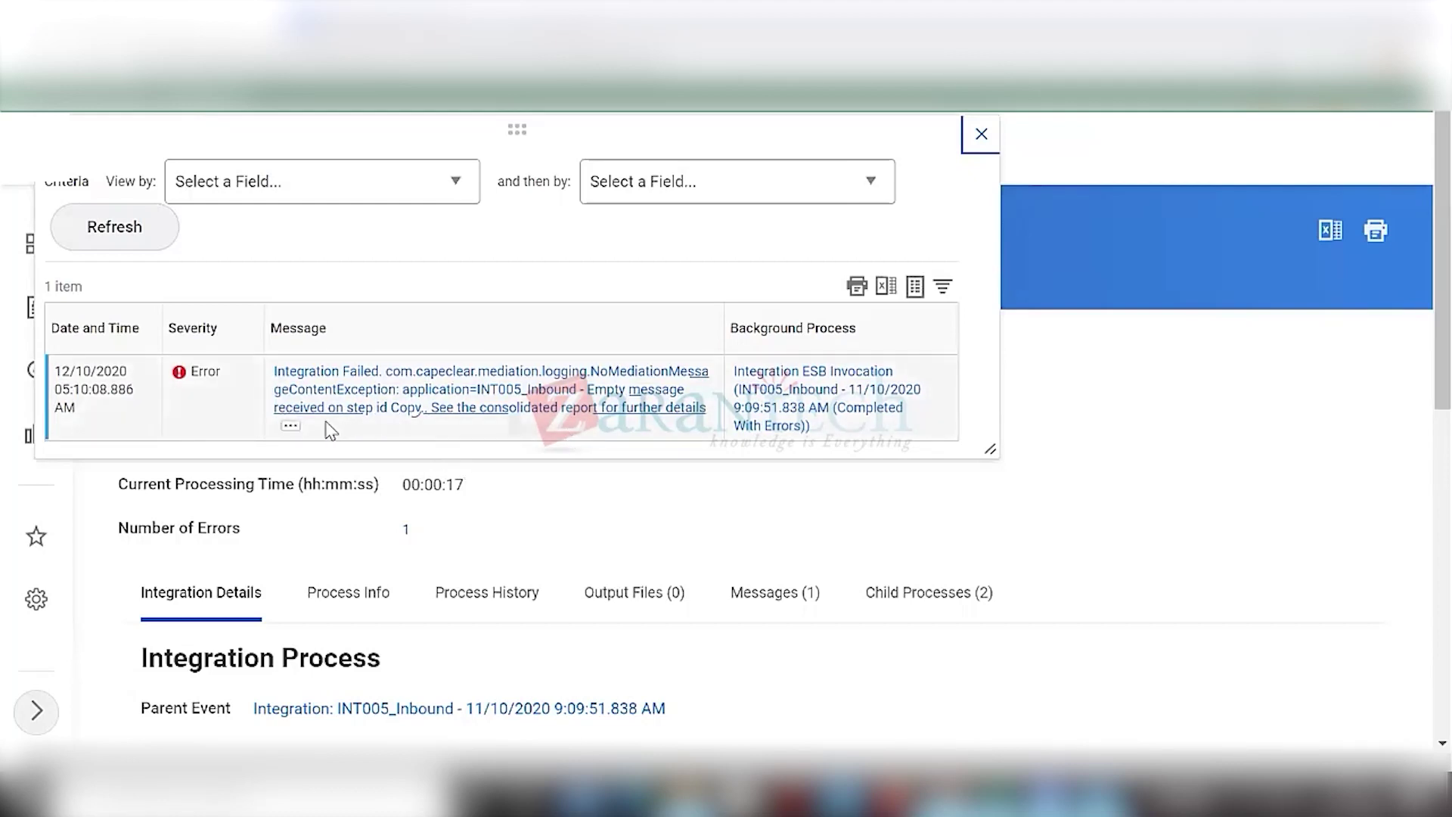
pyautogui.click(296, 428)
pyautogui.click(978, 136)
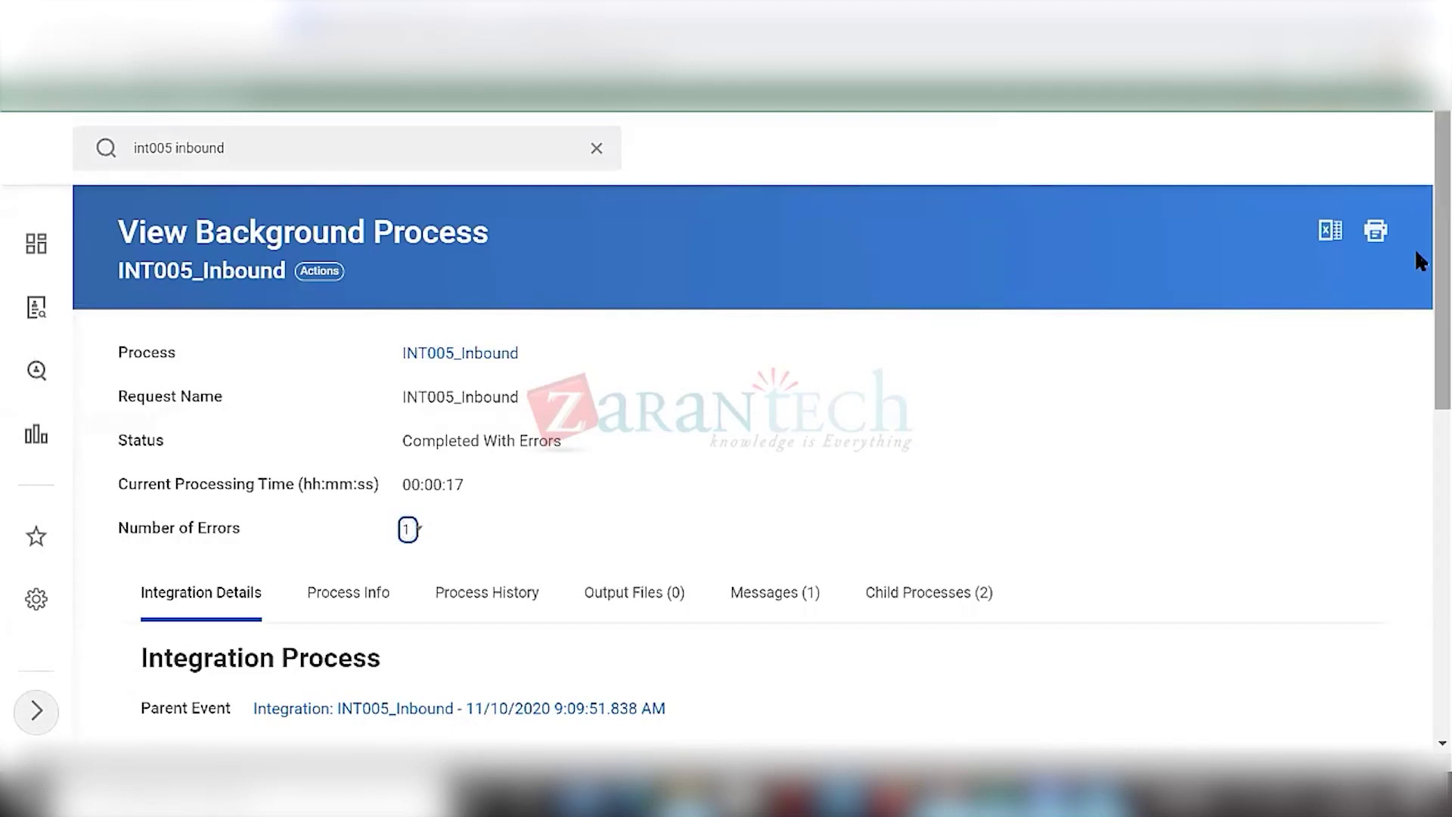
# - Clear the Workday search box and return to the INT003_Report spreadsheet in Excel
pyautogui.scroll(-10, 1417, 259)
pyautogui.scroll(10, 1417, 308)
pyautogui.click(220, 147)
pyautogui.moveTo(224, 147); pyautogui.dragTo(2, 181)
pyautogui.press('BackSpace')
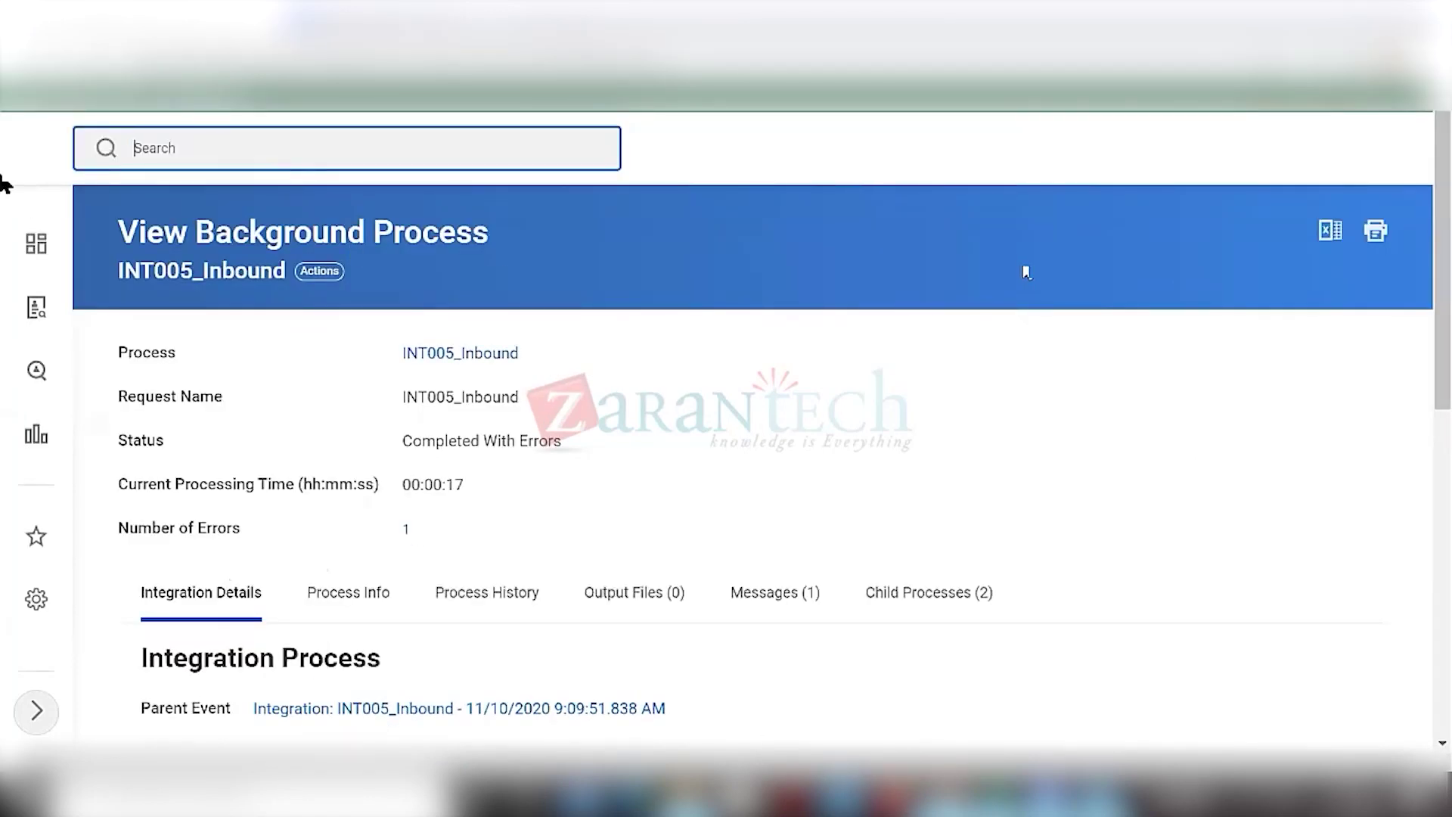
pyautogui.write('view')
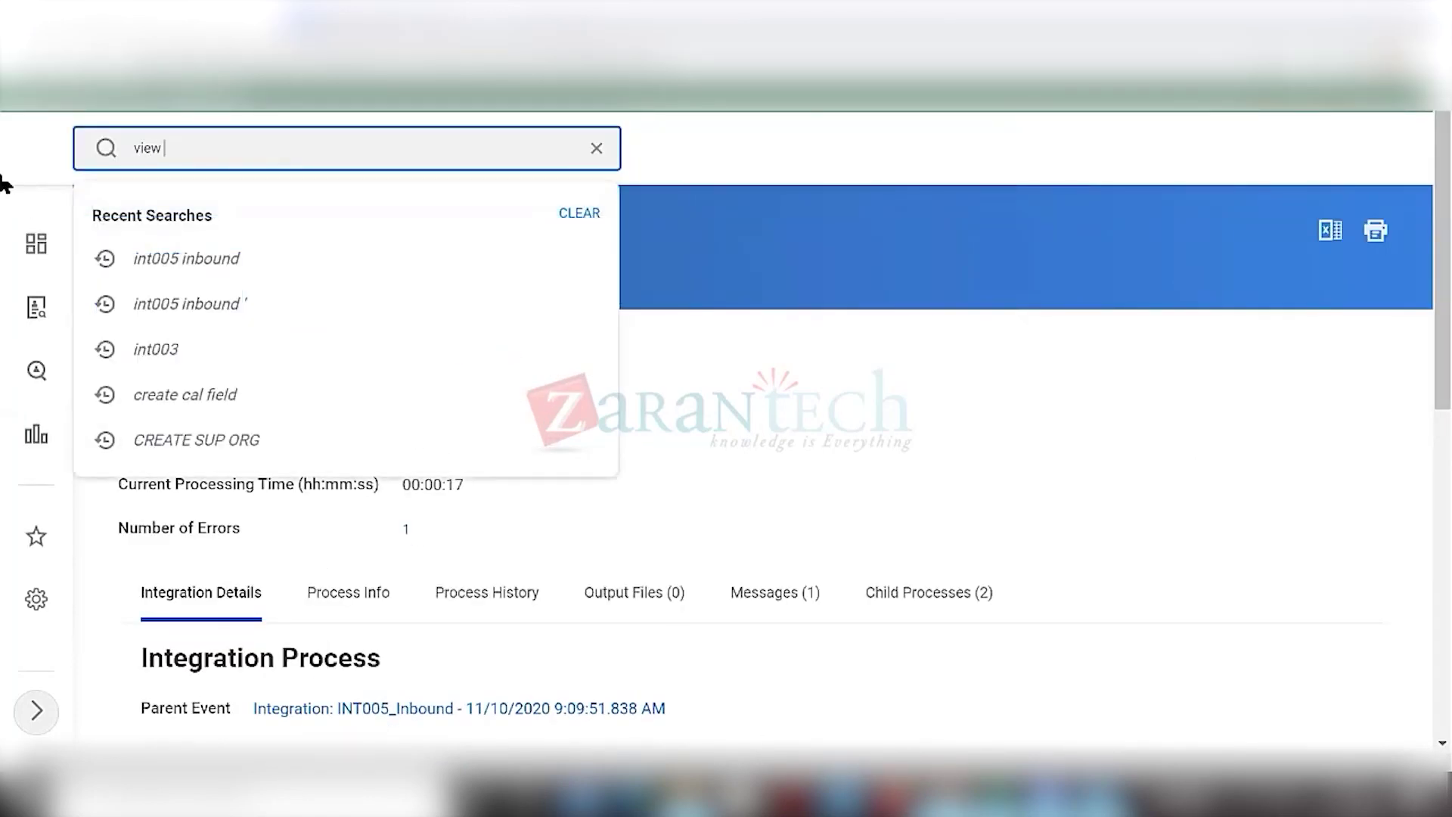
pyautogui.press('BackSpace')
pyautogui.press('BackSpace')
pyautogui.press('BackSpace')
pyautogui.press('BackSpace')
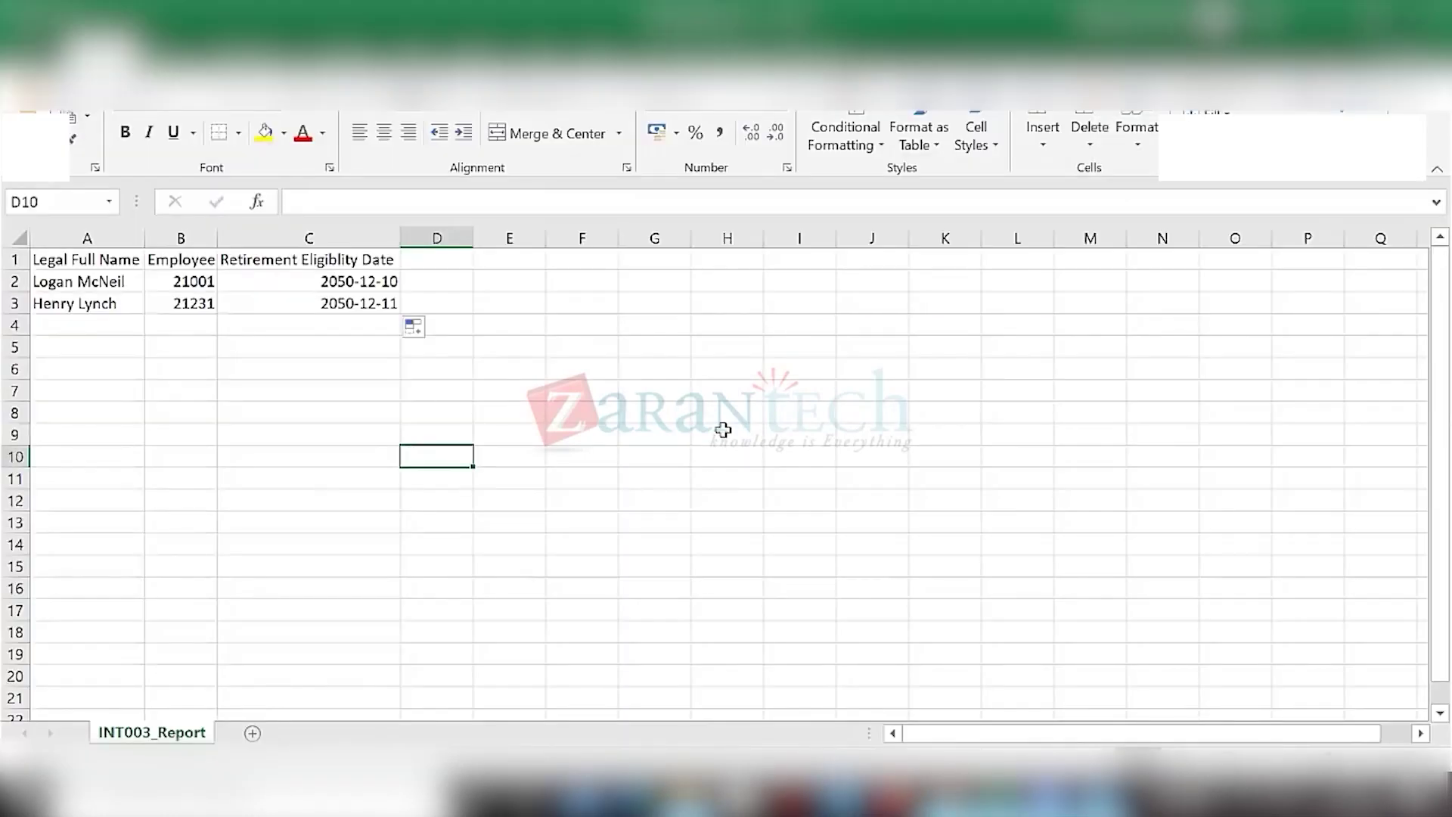
pyautogui.click(721, 433)
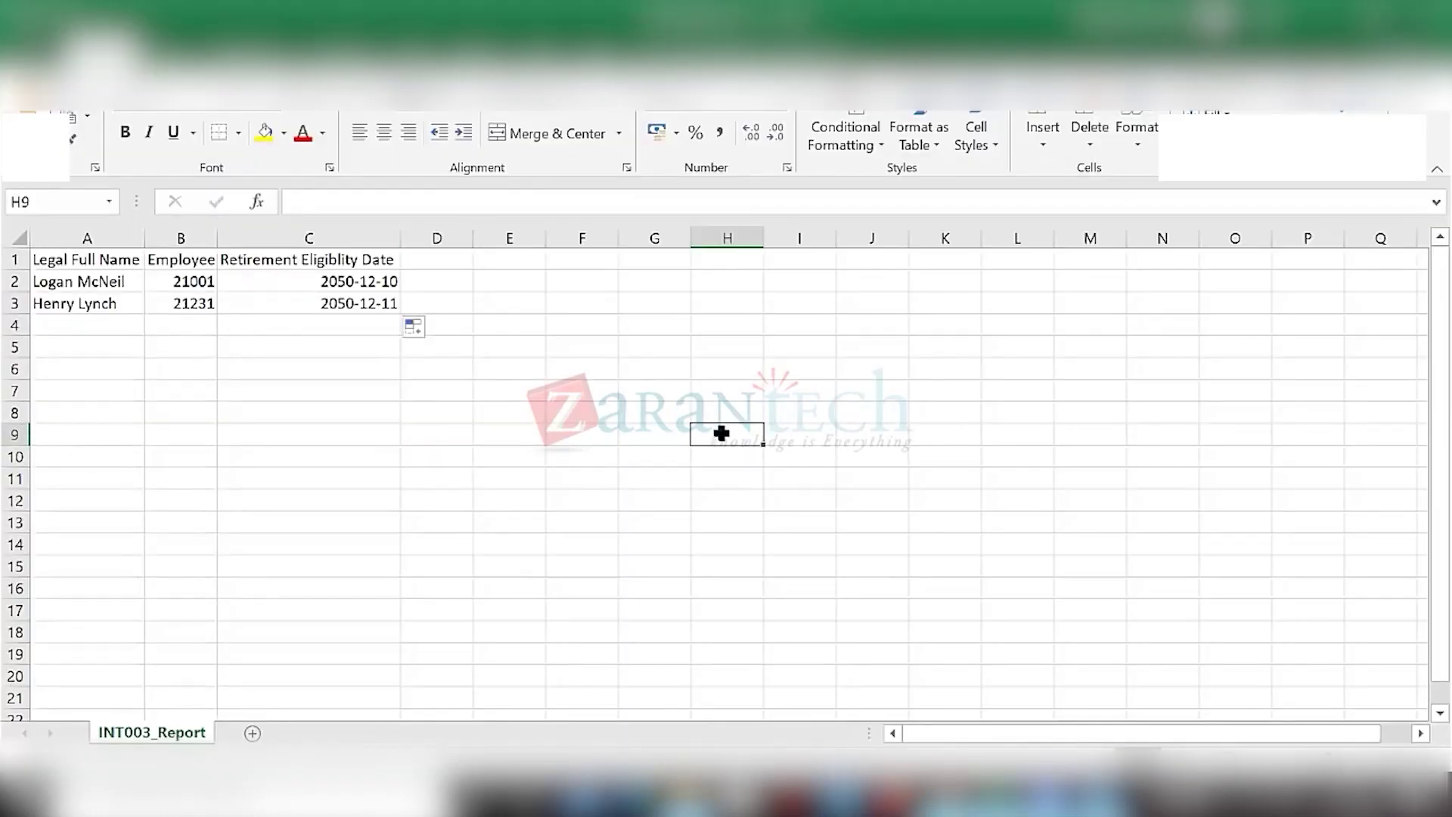
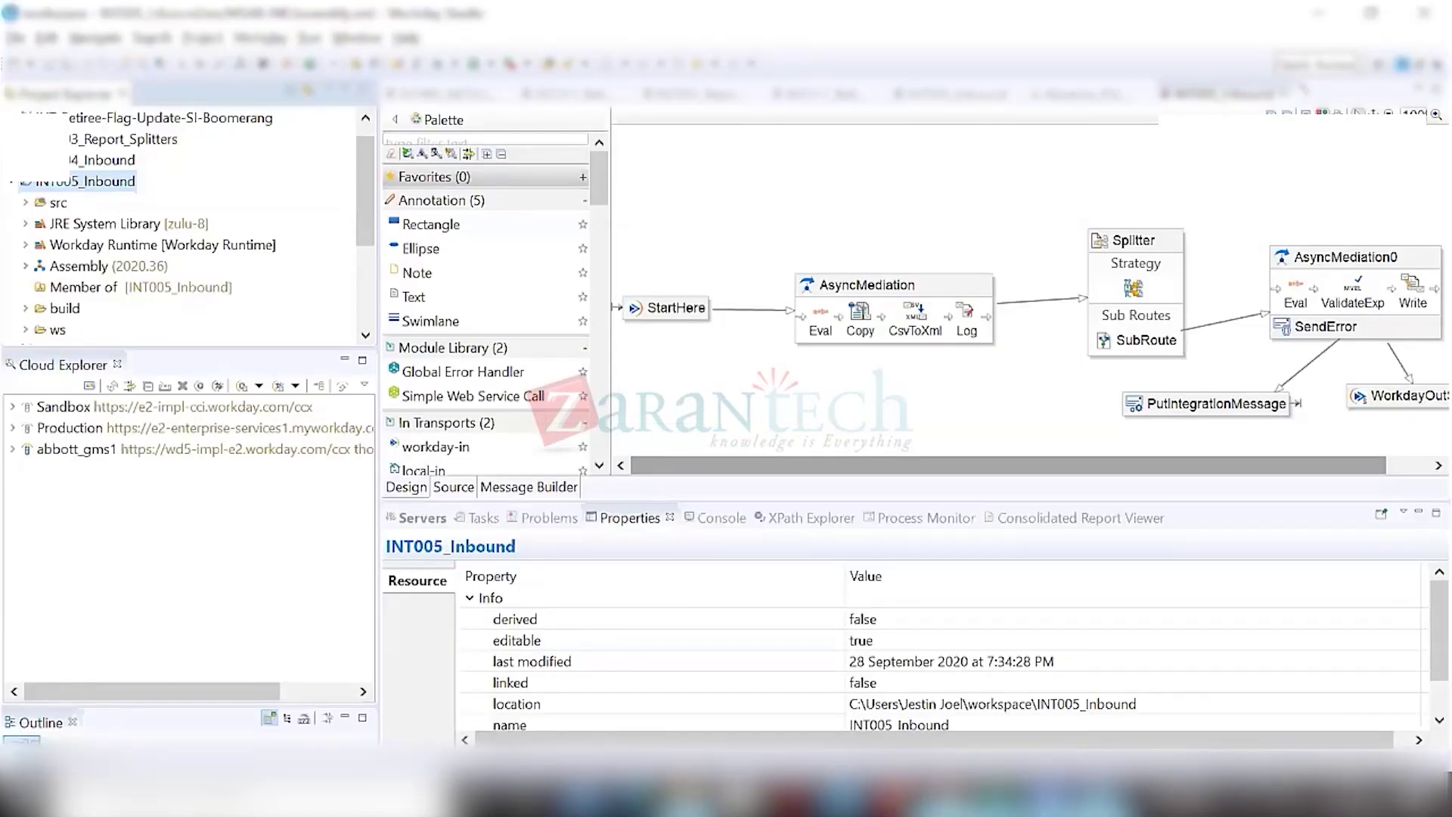
# - Search Workday for bp:hire and open the Hire for DB1 Accounts business process definition
pyautogui.moveTo(945, 802)
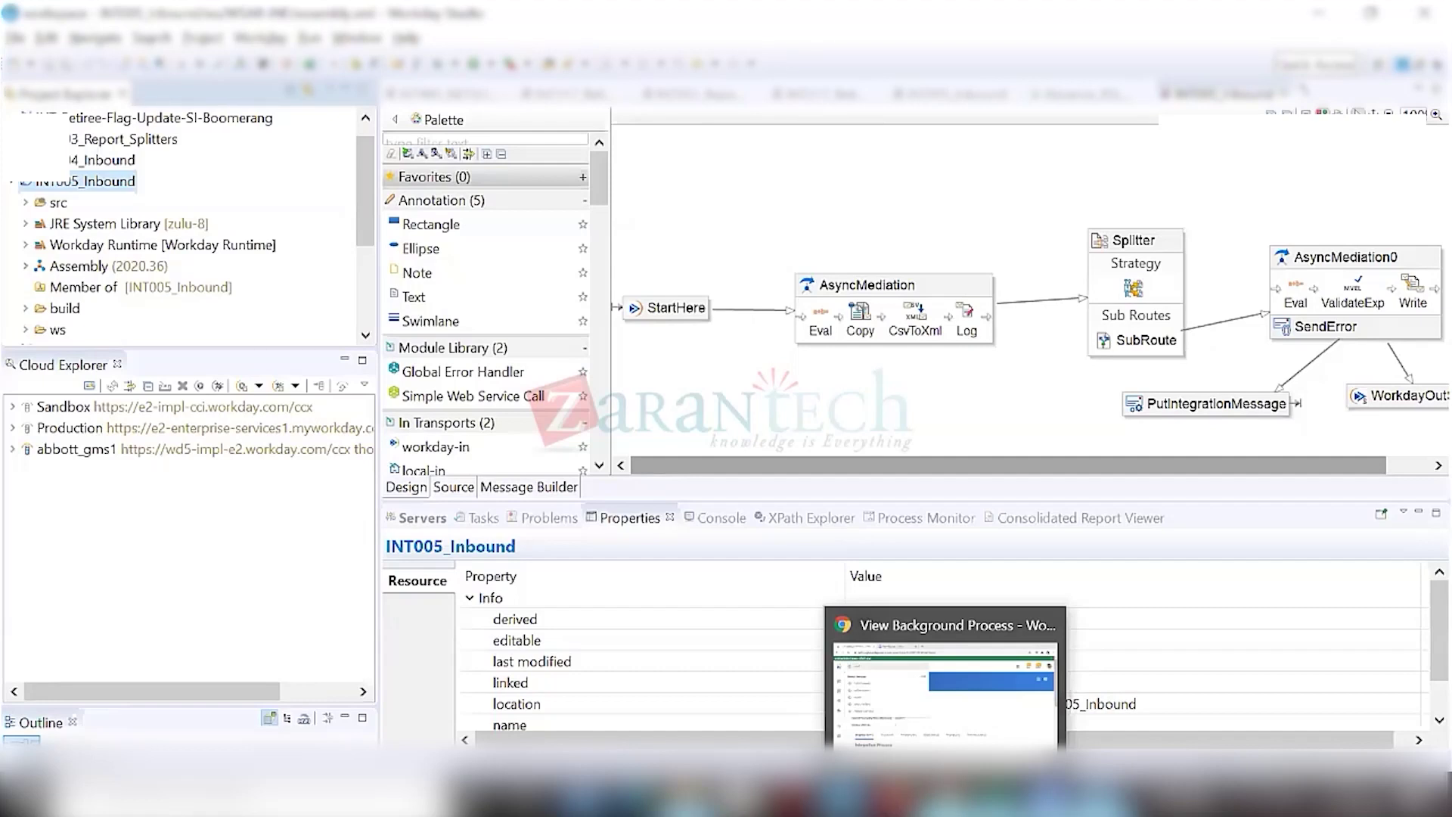
pyautogui.click(946, 689)
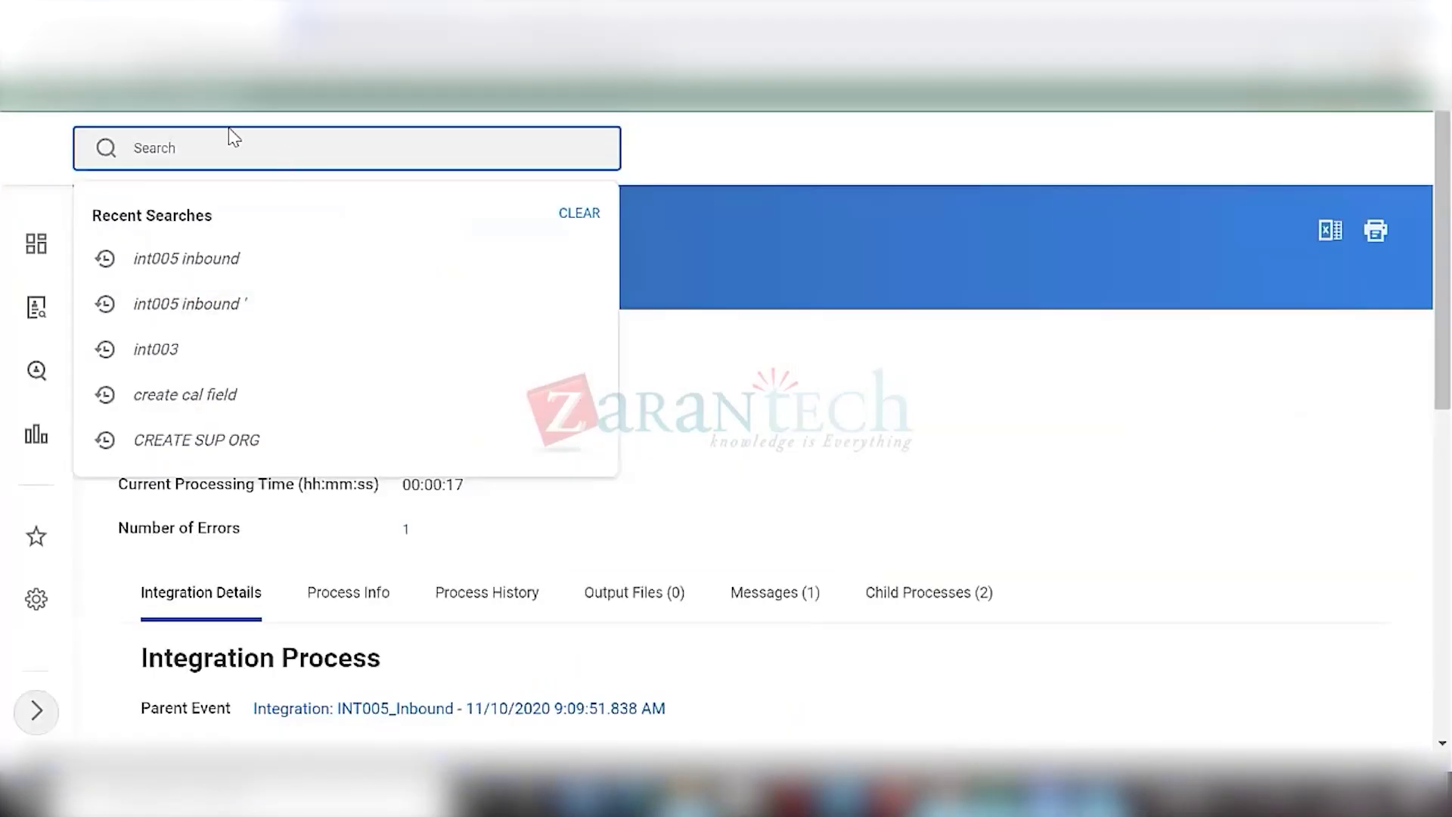
pyautogui.write('bp:hire')
pyautogui.press('Return')
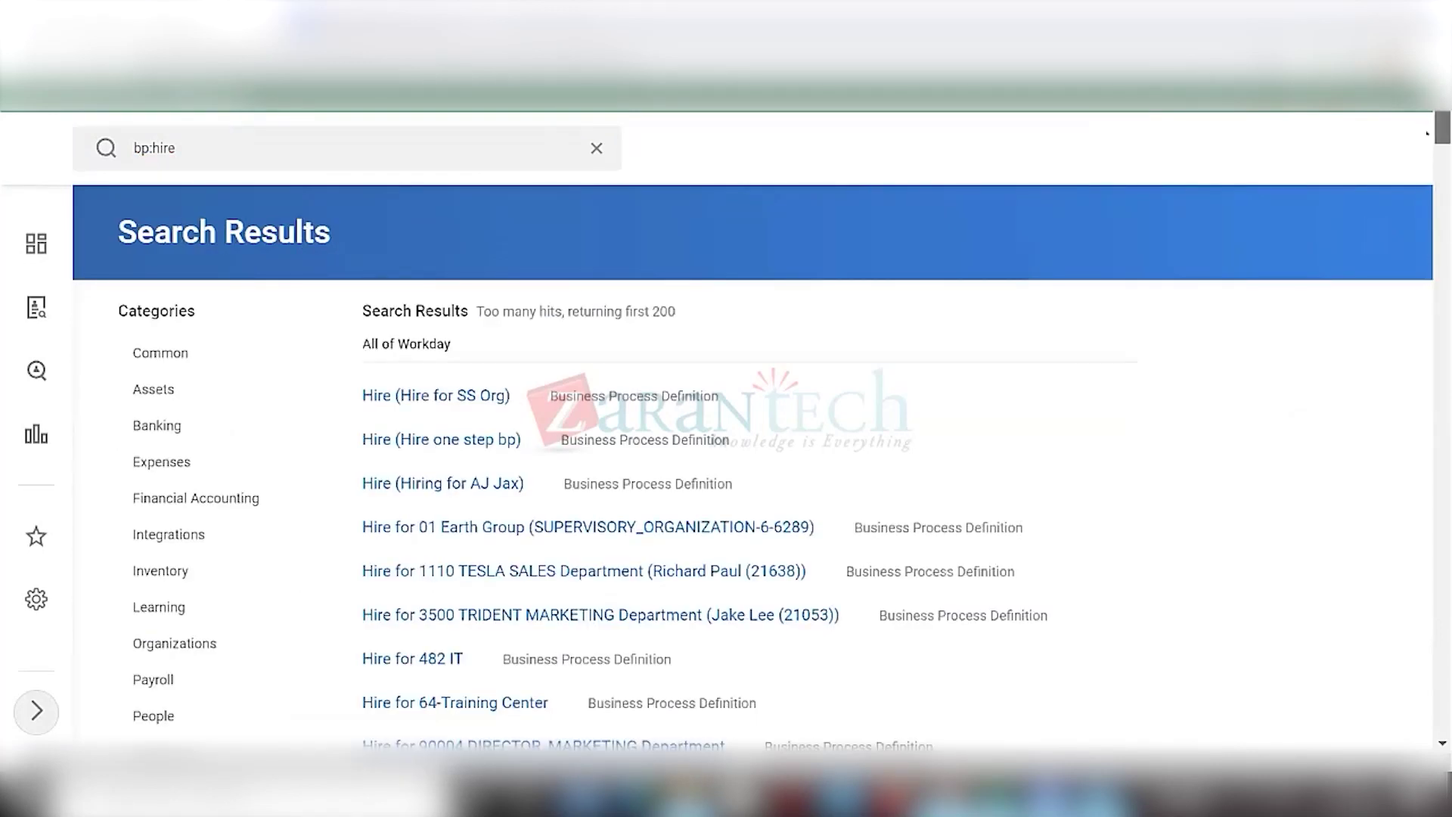
pyautogui.scroll(-10, 1420, 197)
pyautogui.scroll(-5, 1421, 220)
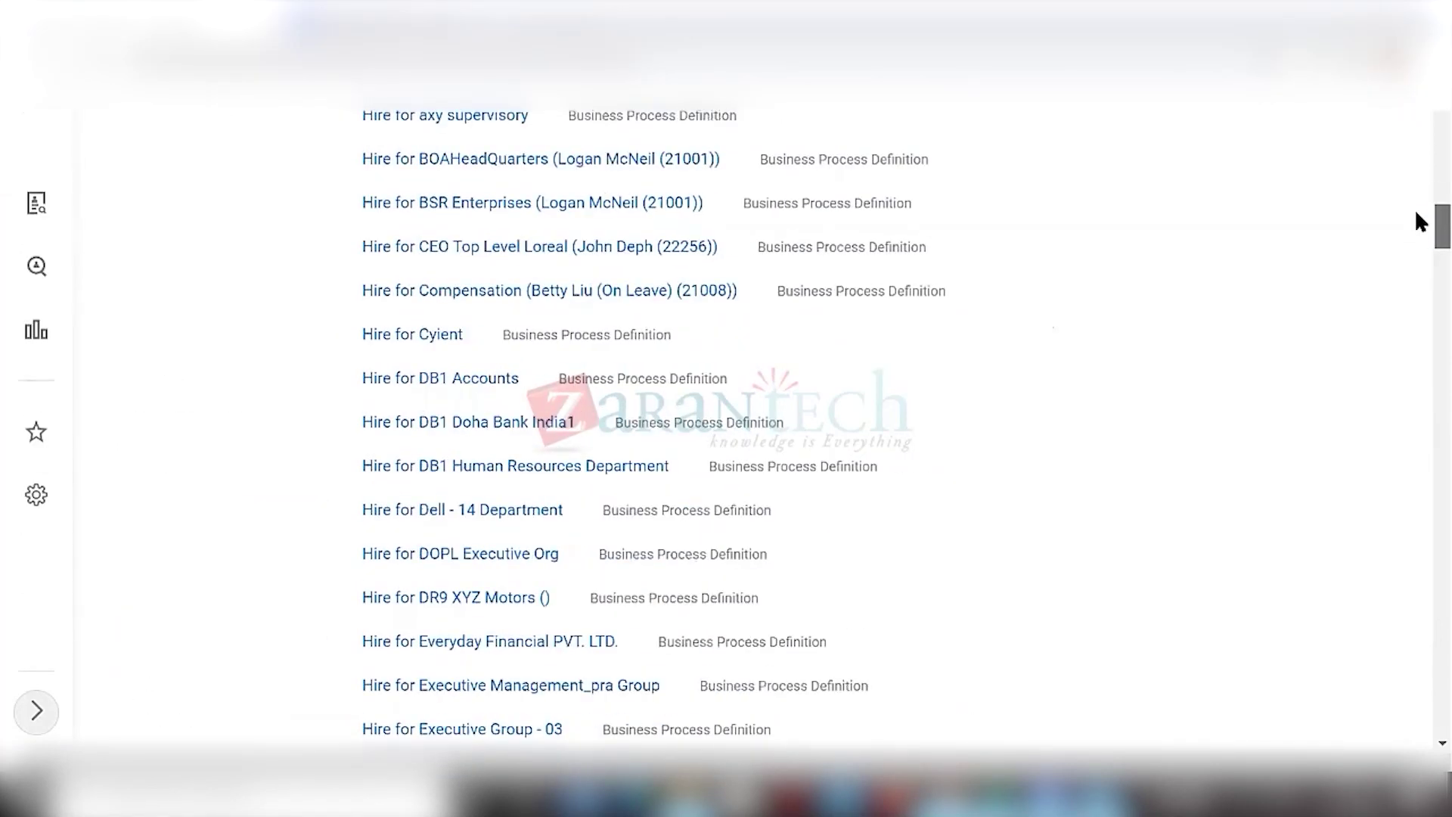
pyautogui.click(454, 395)
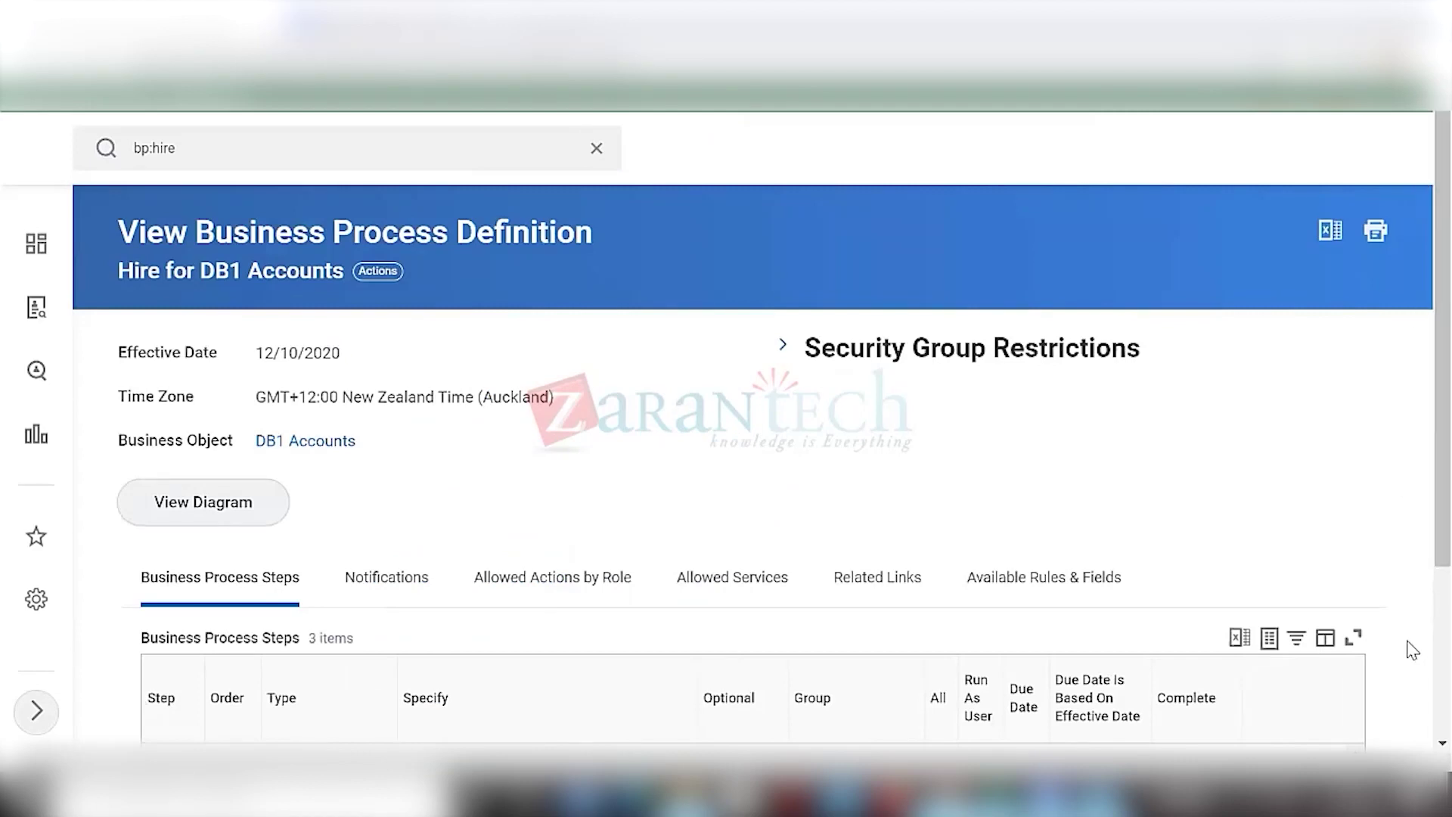
# - Choose Business Process > Edit Definition from the Hire for DB1 Accounts actions menu
pyautogui.scroll(-3, 1415, 593)
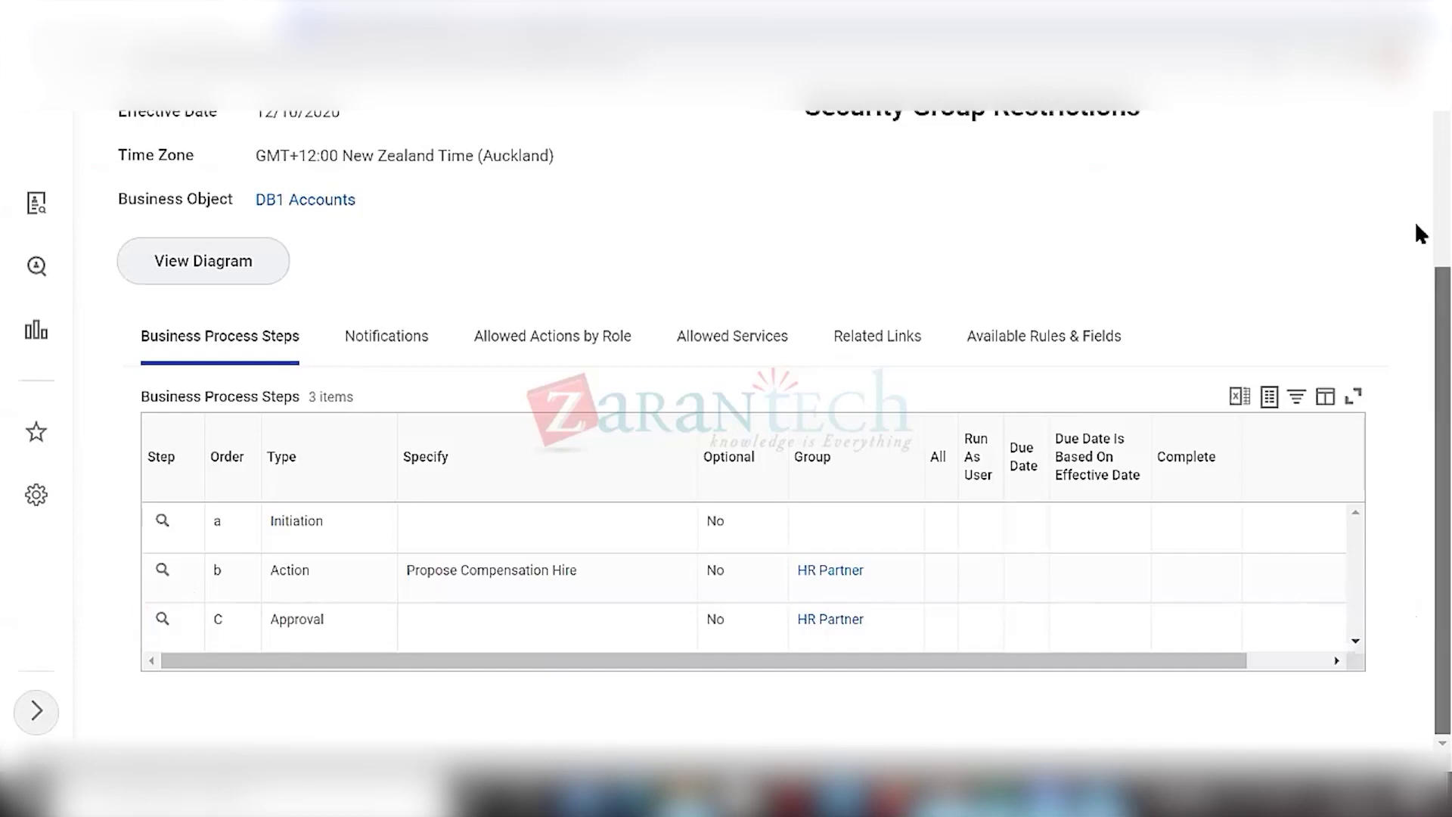
pyautogui.scroll(3, 1416, 285)
pyautogui.click(373, 277)
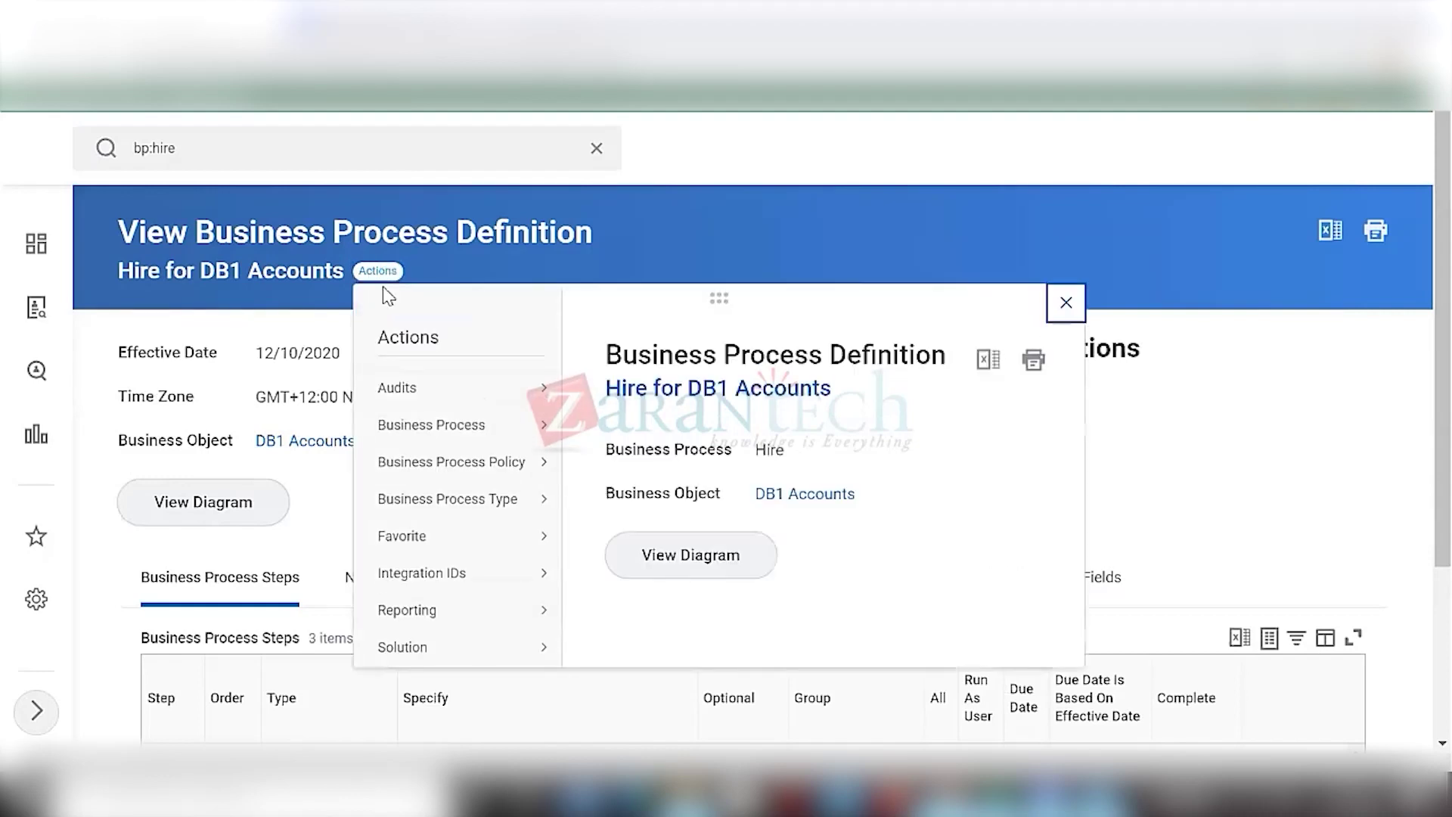
pyautogui.moveTo(439, 425)
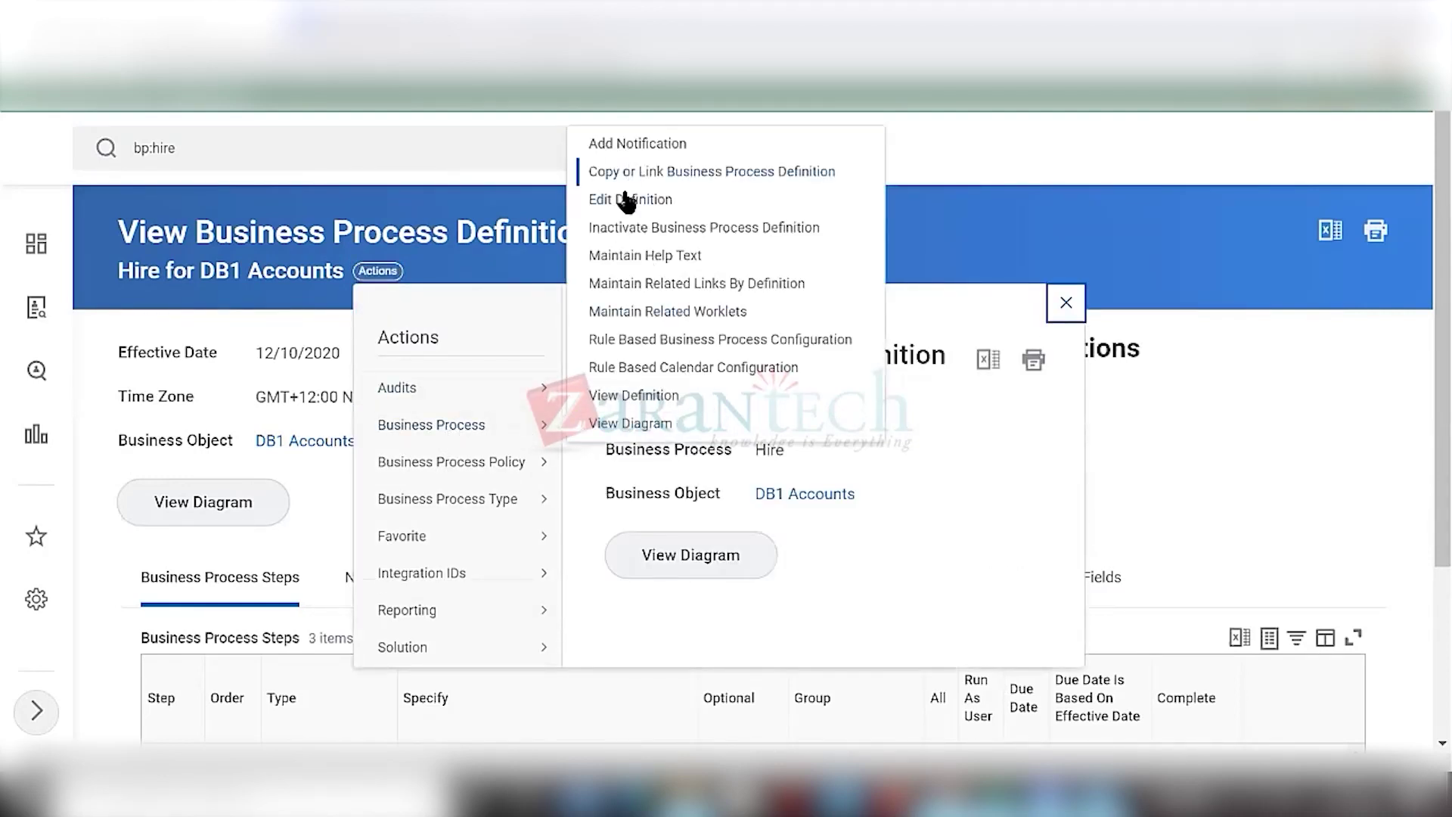
pyautogui.click(1066, 303)
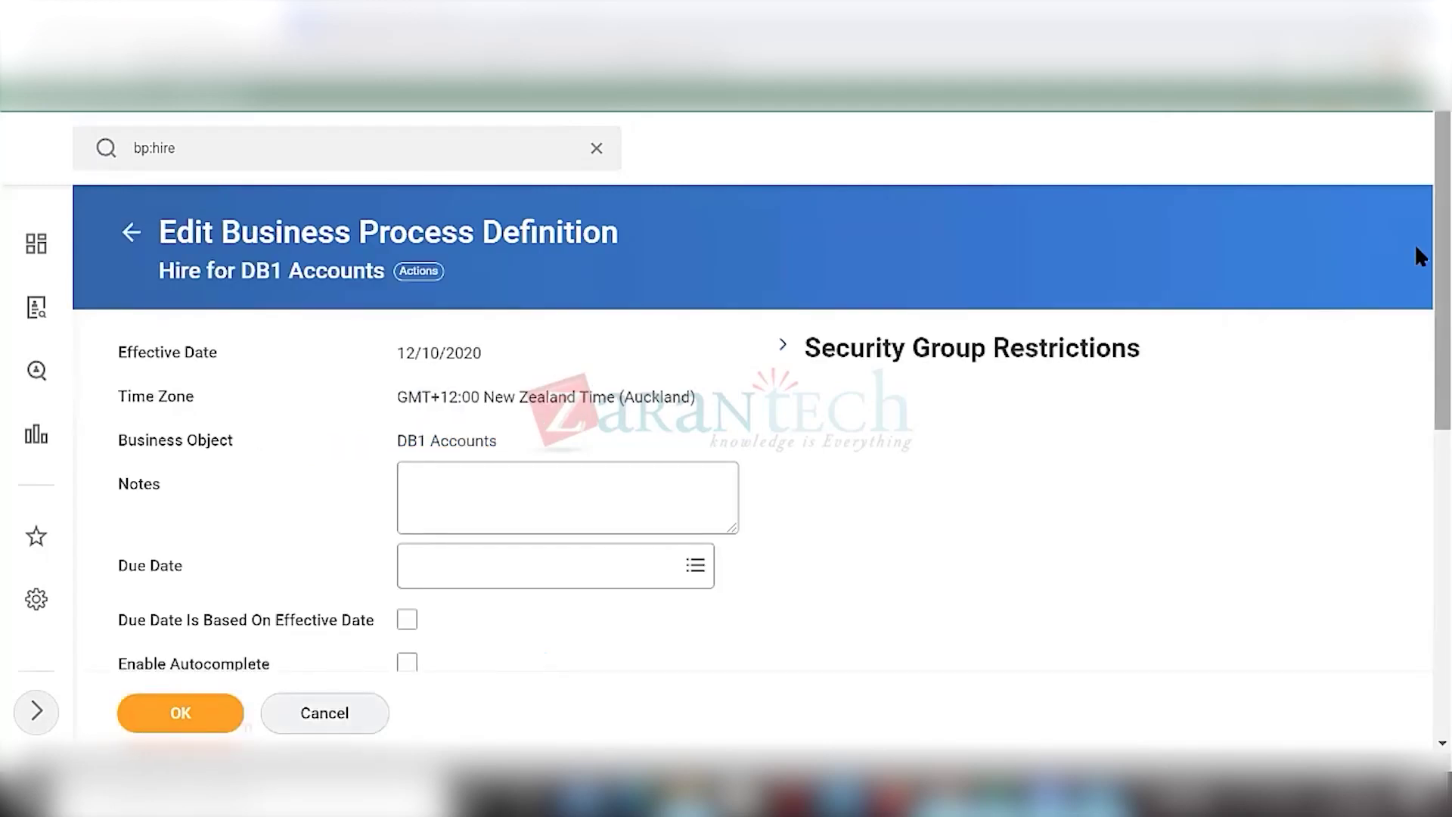
# - Add a new process step row with order b1
pyautogui.scroll(-5, 1414, 411)
pyautogui.click(185, 582)
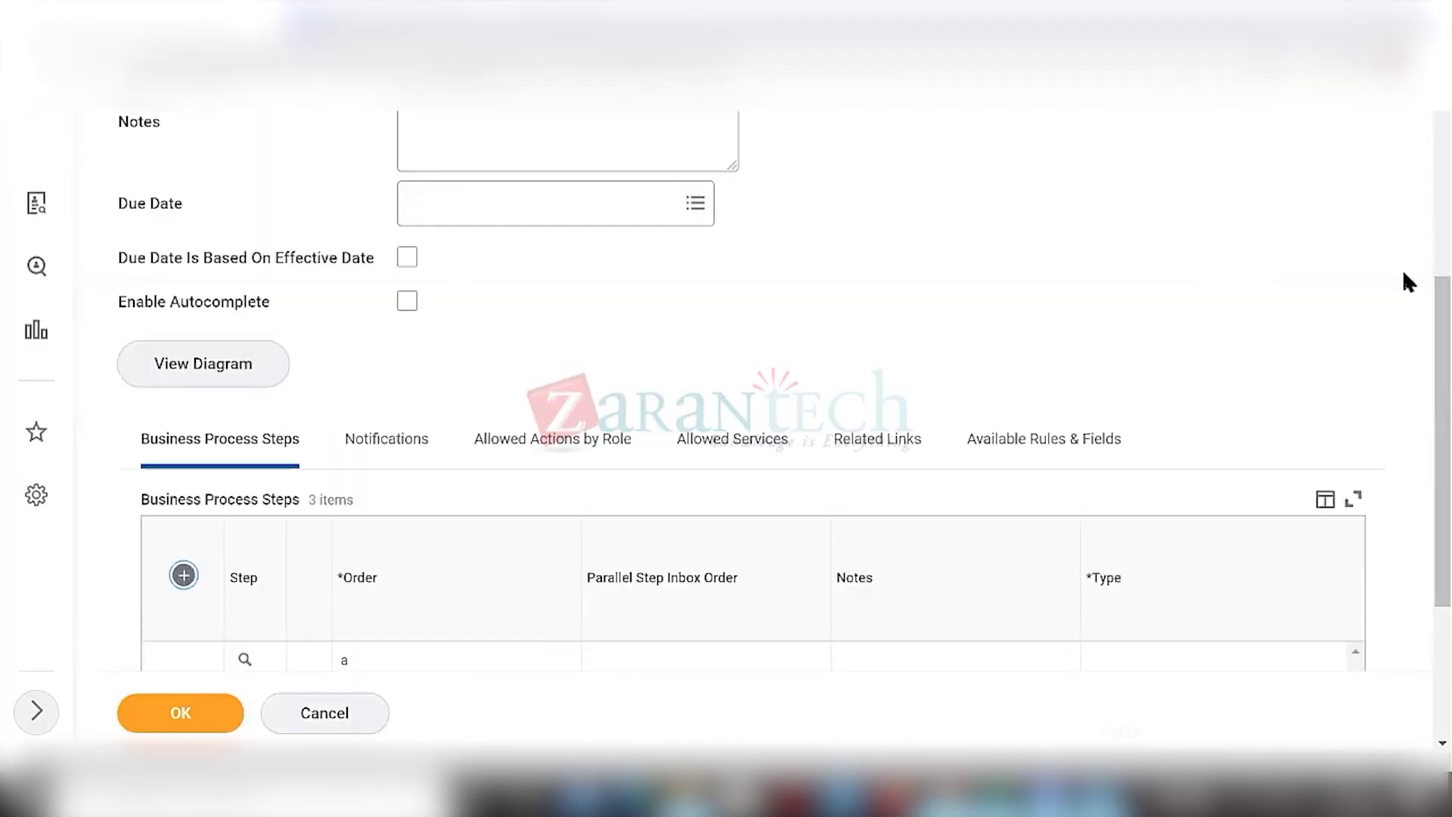
pyautogui.scroll(-4, 885, 458)
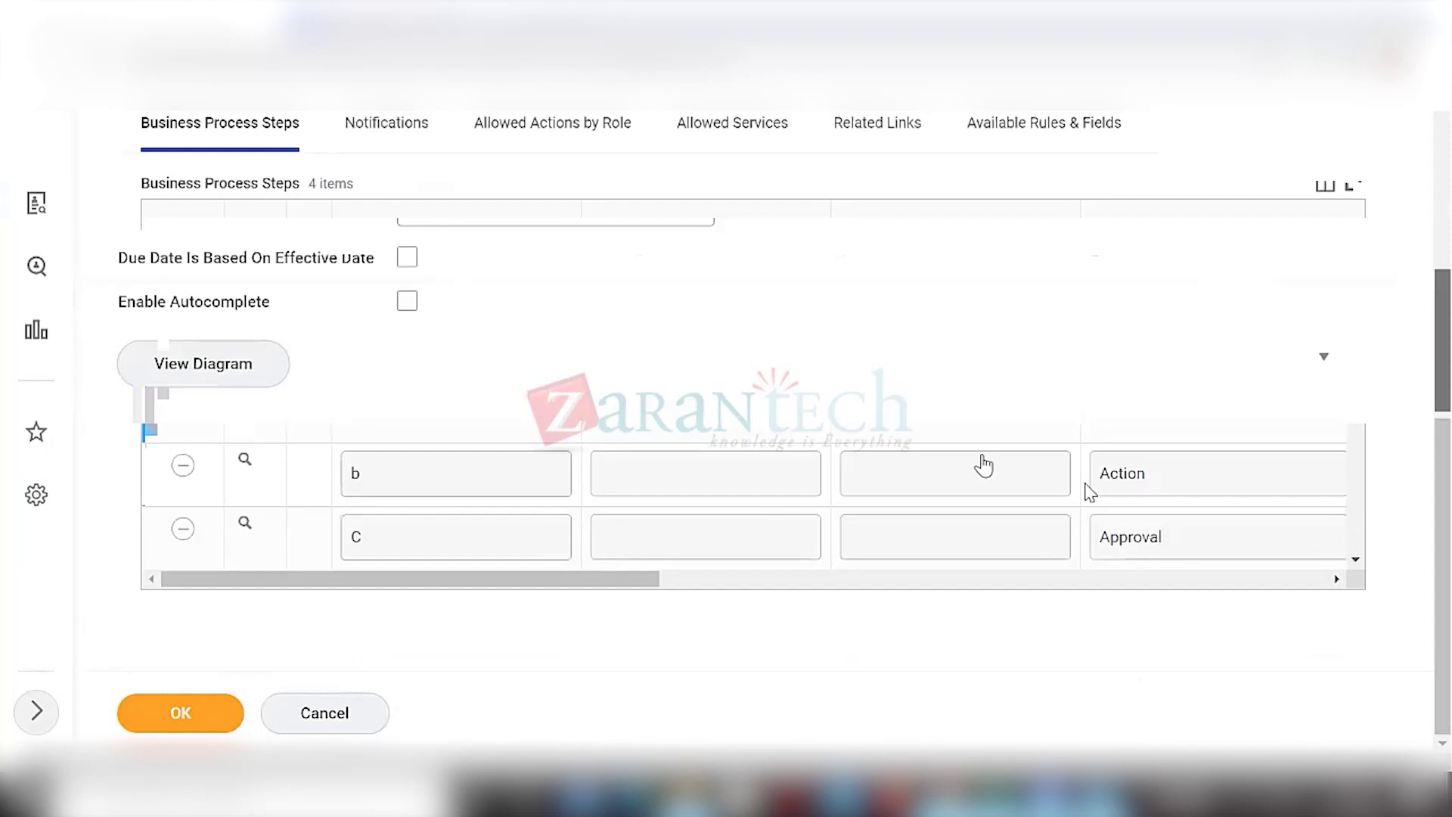
pyautogui.click(433, 364)
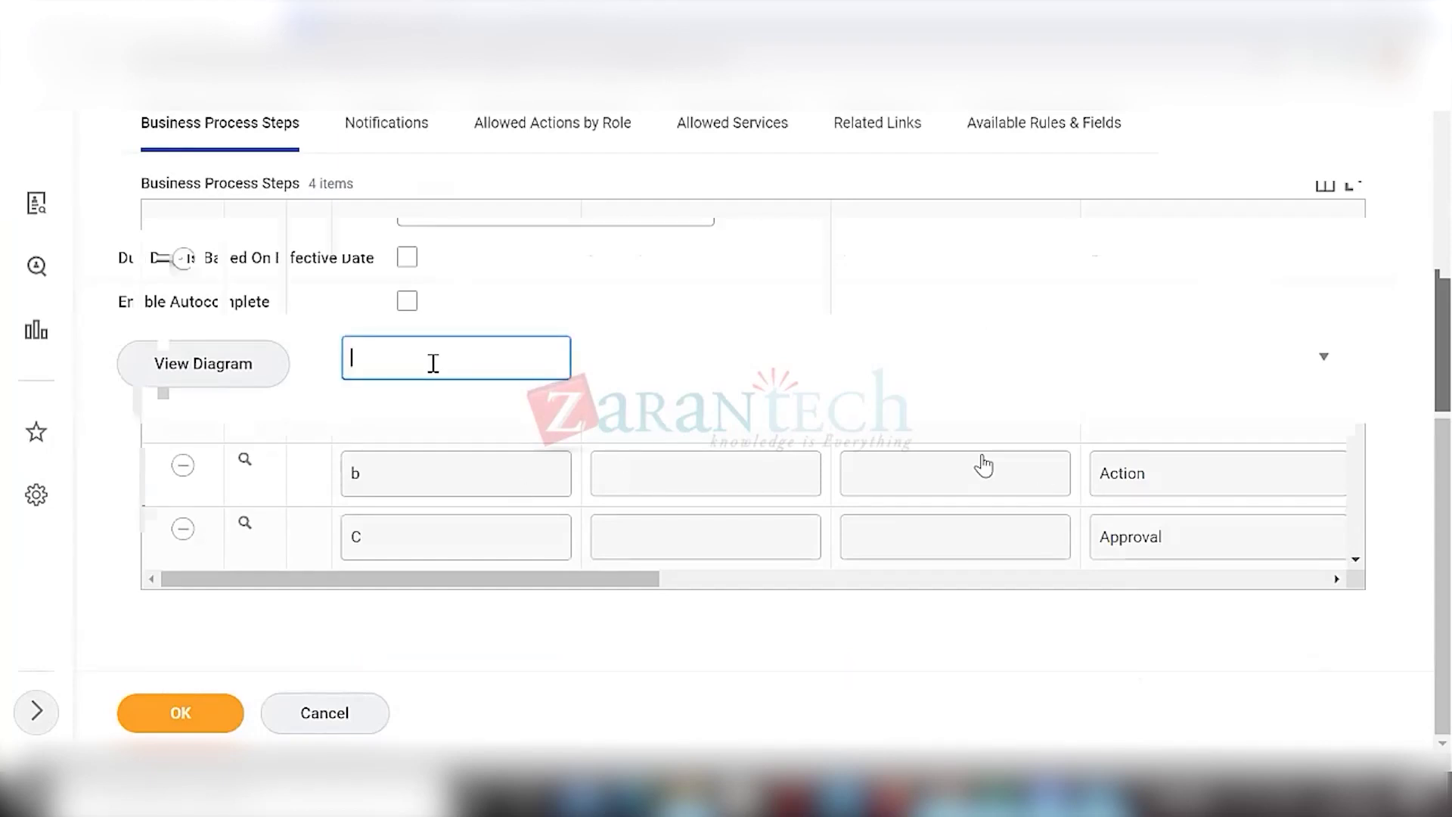
pyautogui.write('b1')
pyautogui.click(519, 601)
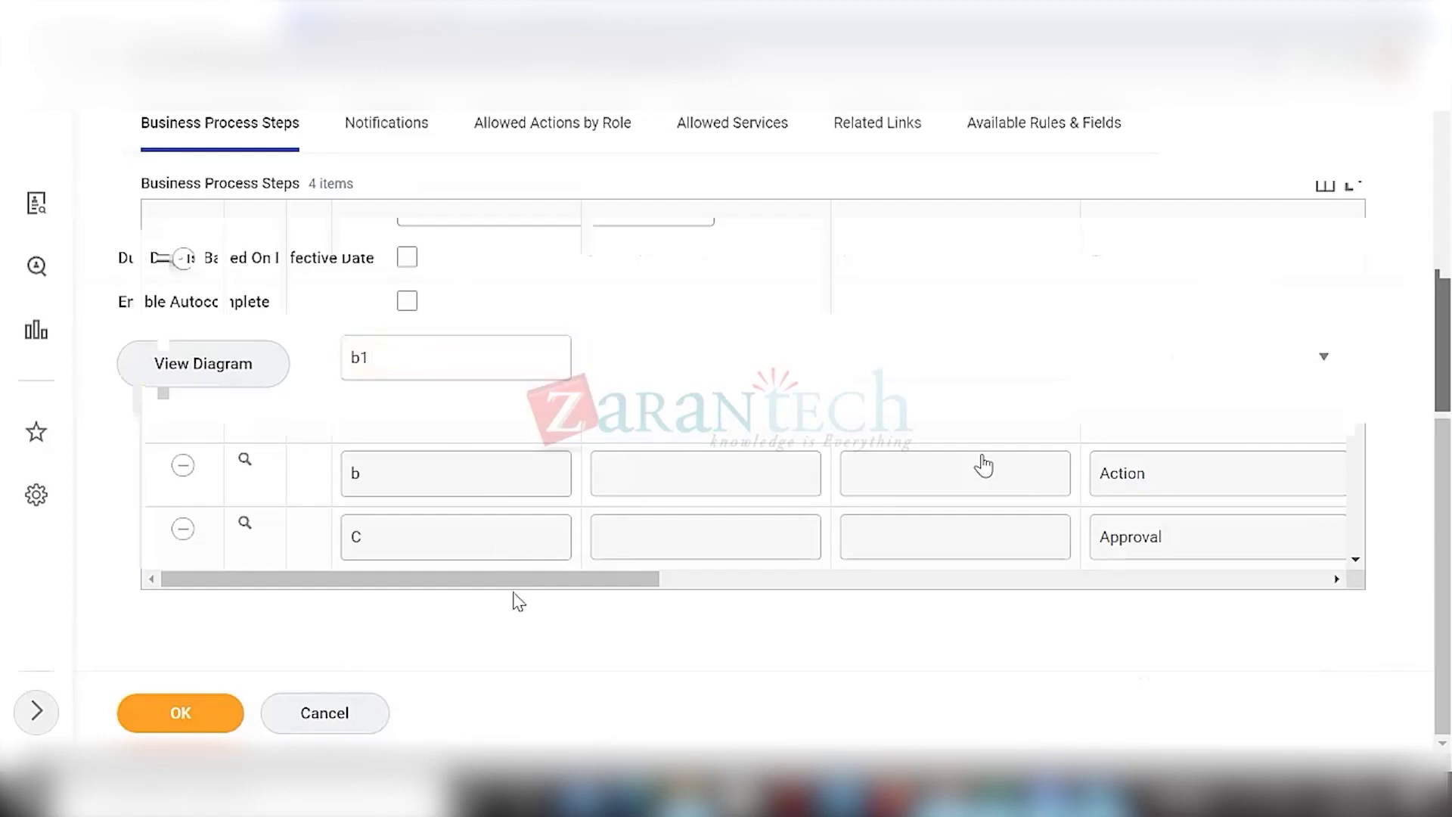
# - Set step b1's type to Integration and save the definition
pyautogui.click(729, 578)
pyautogui.click(780, 382)
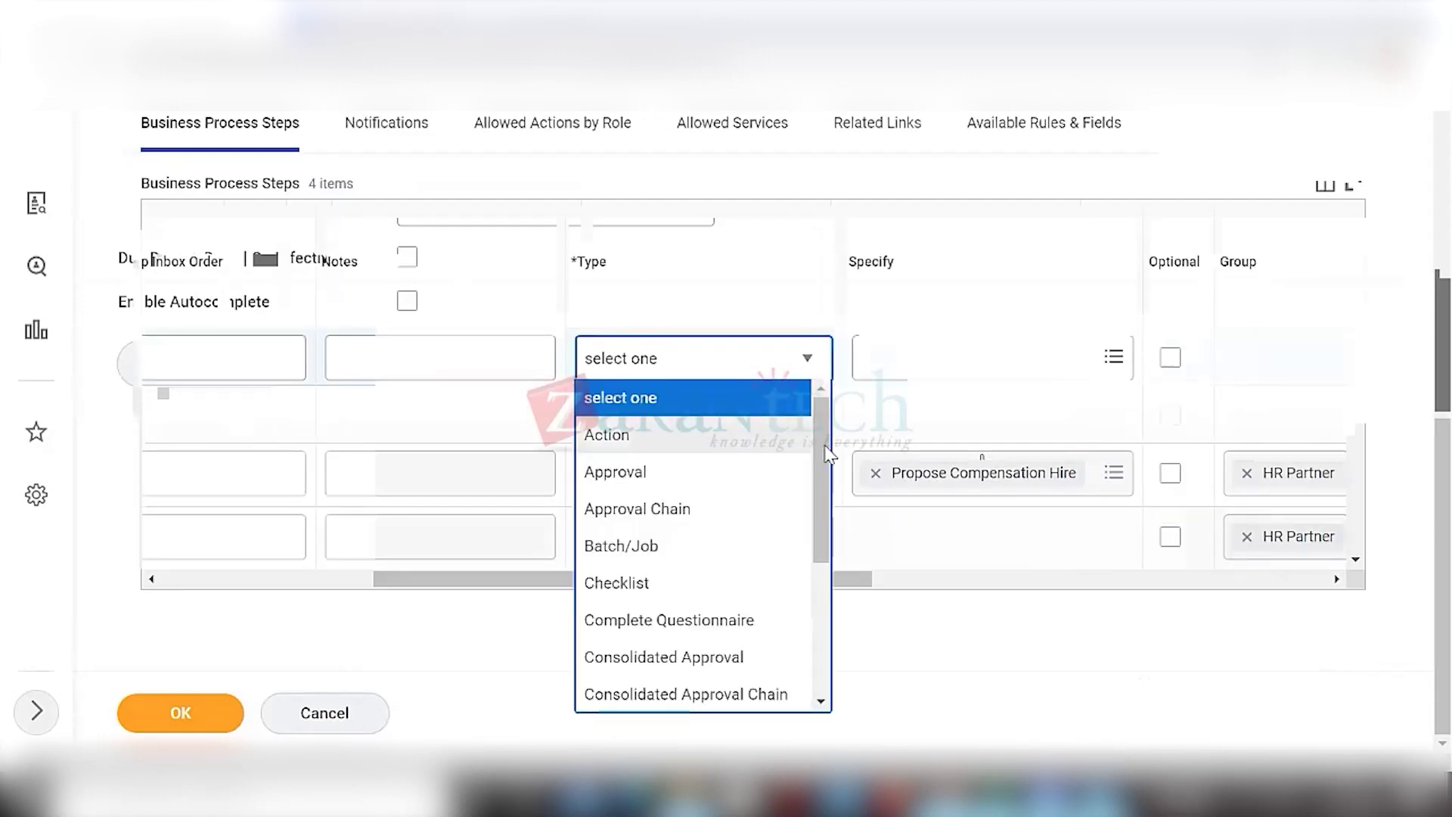
pyautogui.moveTo(823, 448); pyautogui.dragTo(796, 726)
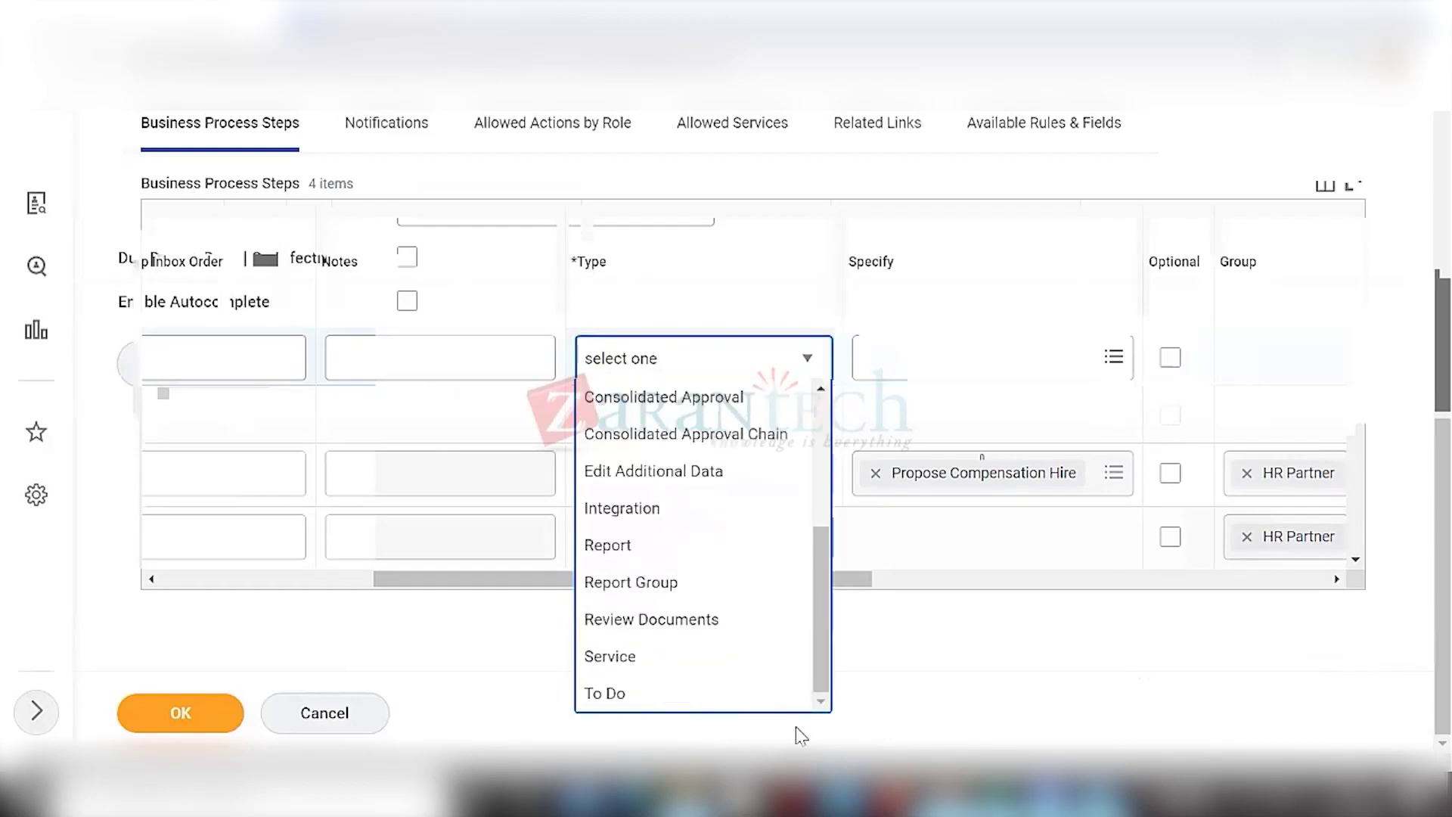
pyautogui.click(683, 516)
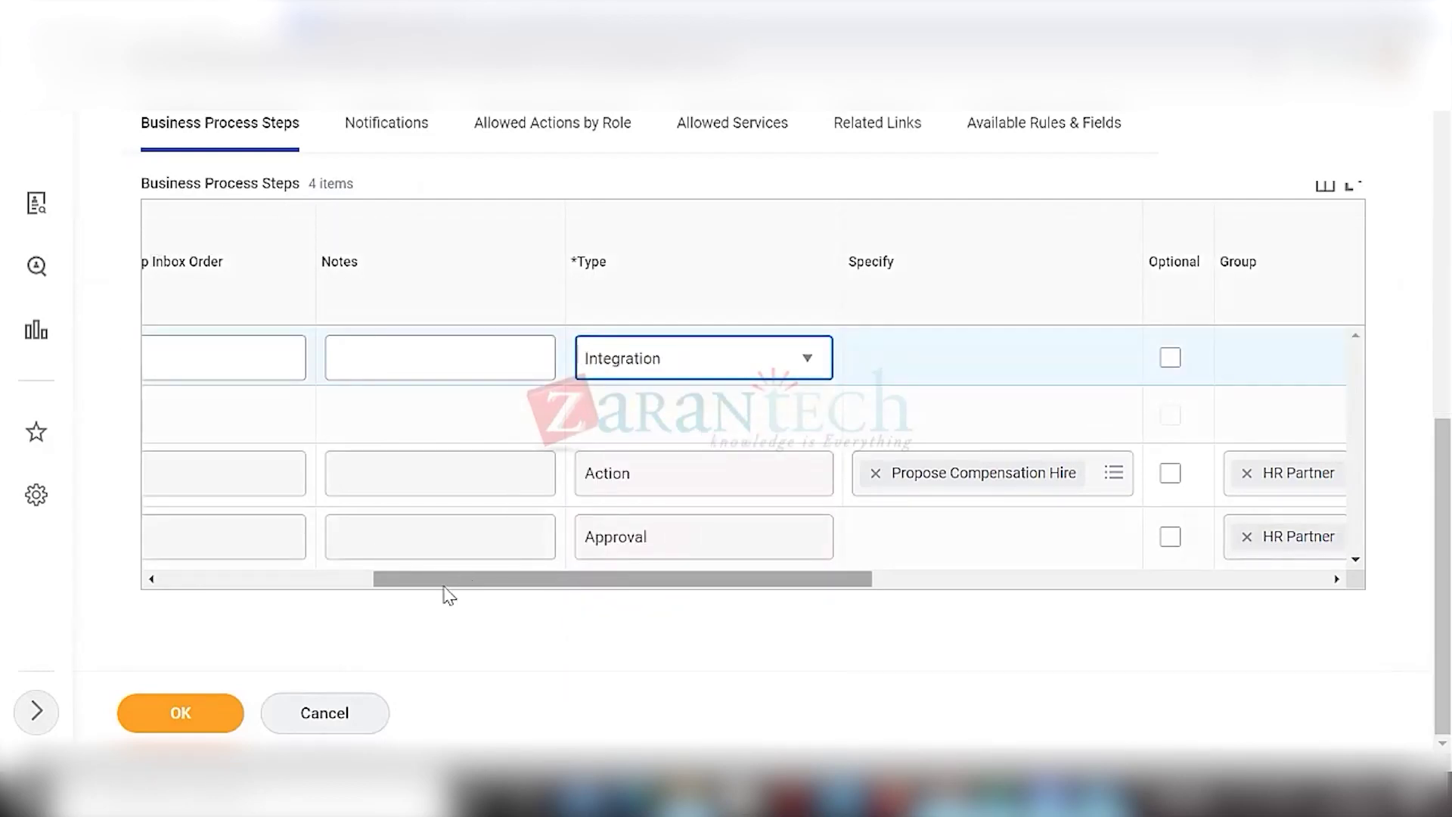
pyautogui.moveTo(621, 587); pyautogui.dragTo(451, 577)
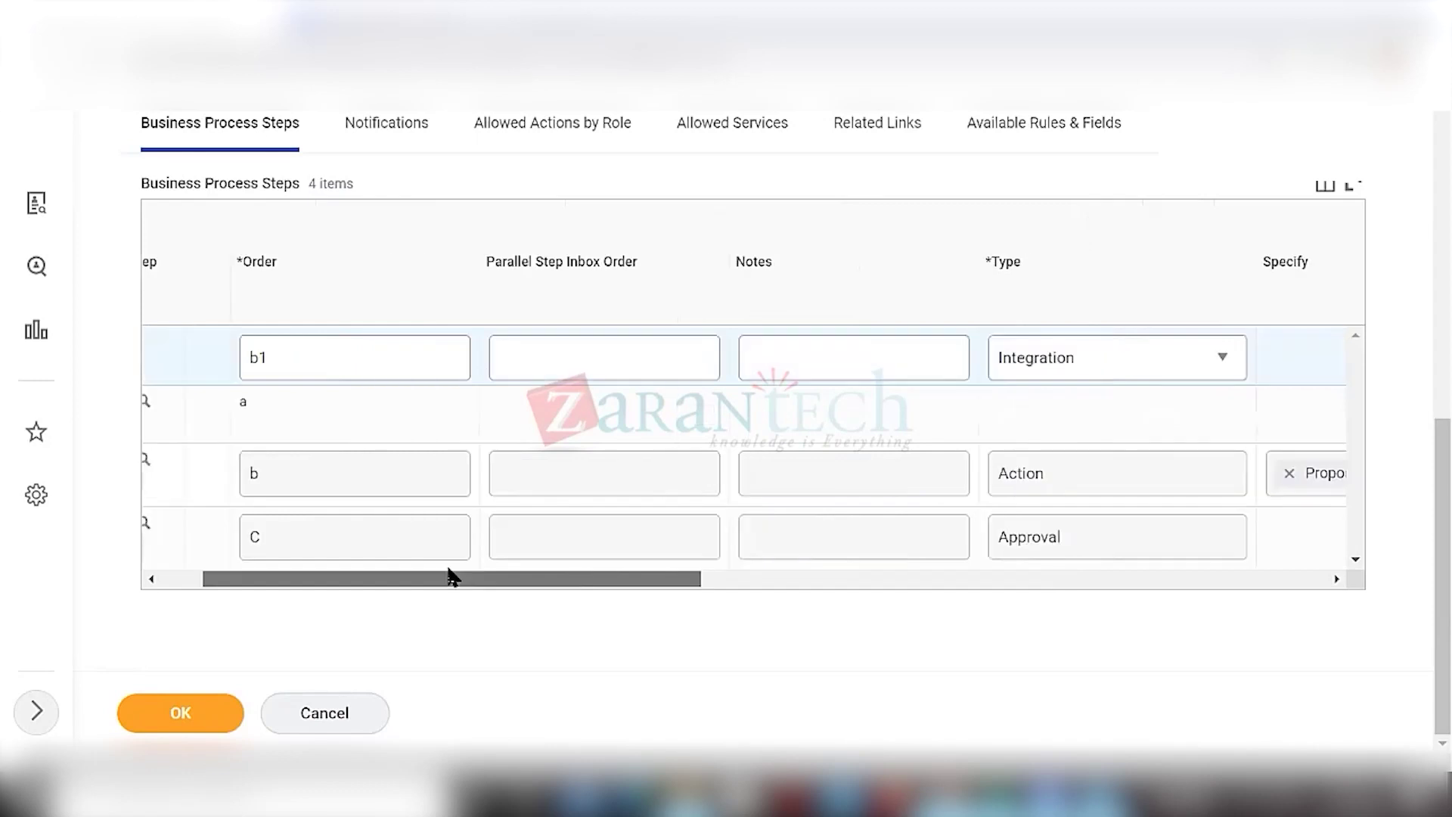
pyautogui.click(194, 715)
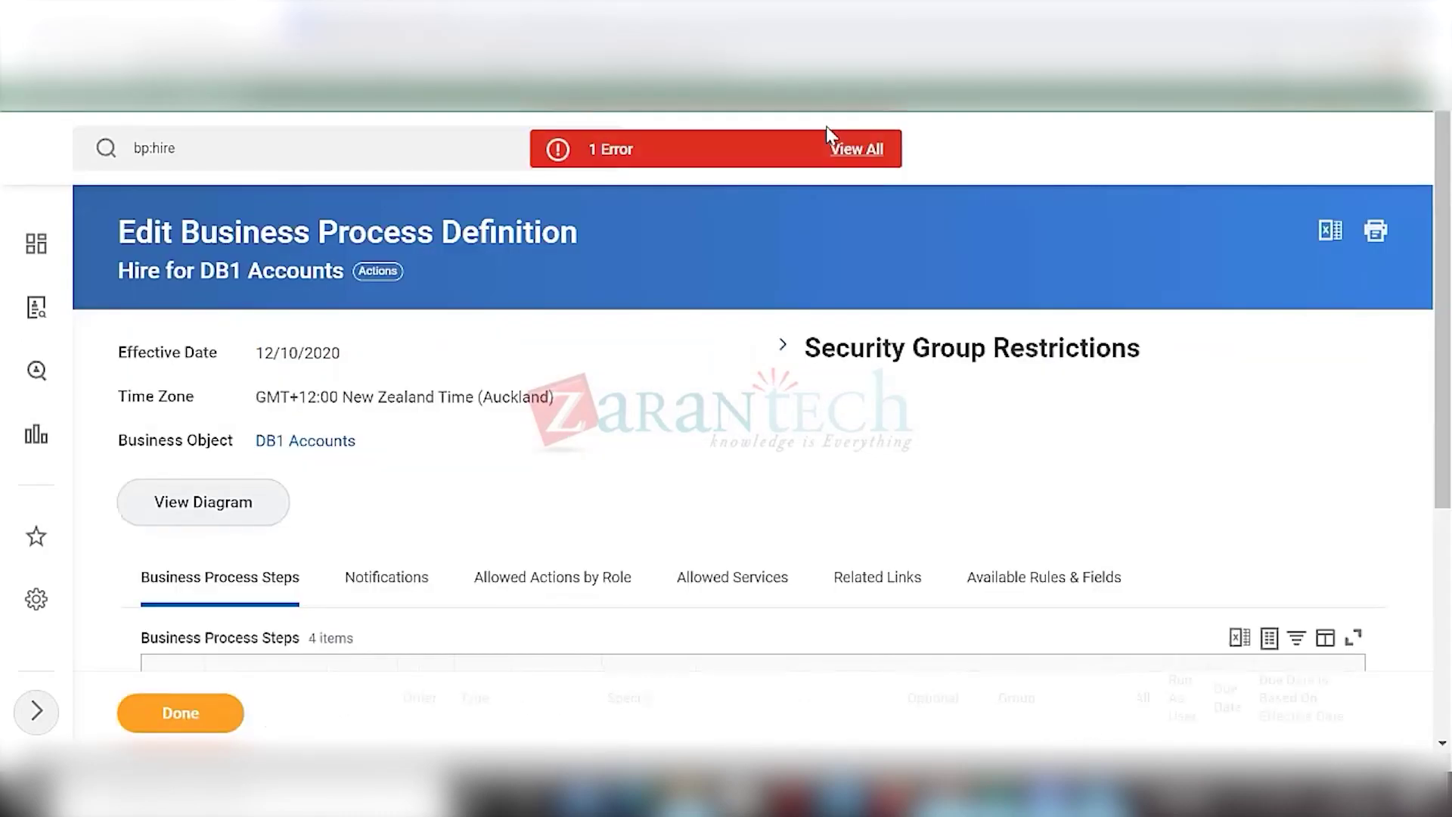
pyautogui.scroll(-5, 1417, 522)
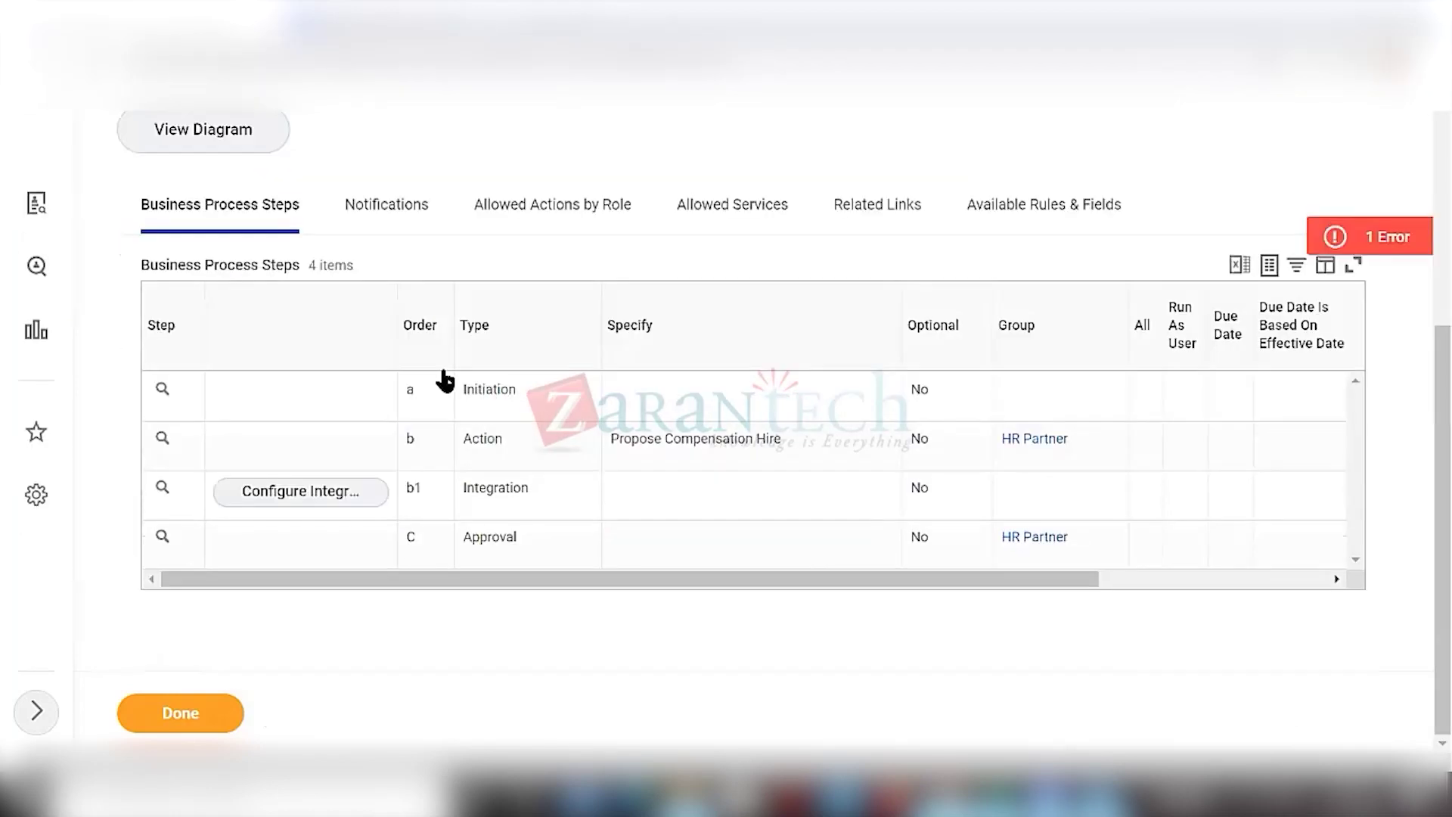
# - Configure step b1 to run the INT001 EIB Outbound employee details integration
pyautogui.click(293, 503)
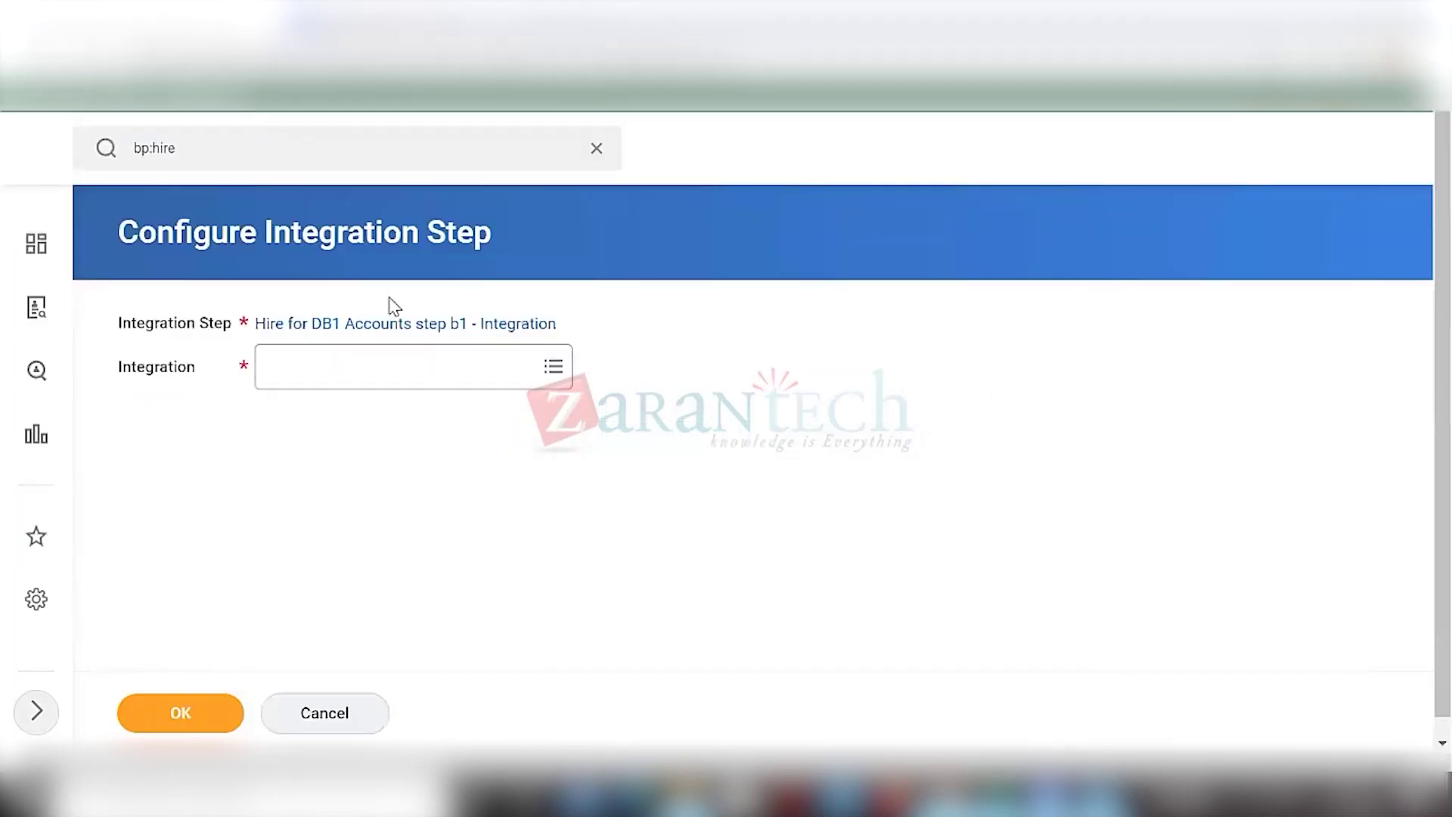
pyautogui.click(353, 362)
pyautogui.write('int')
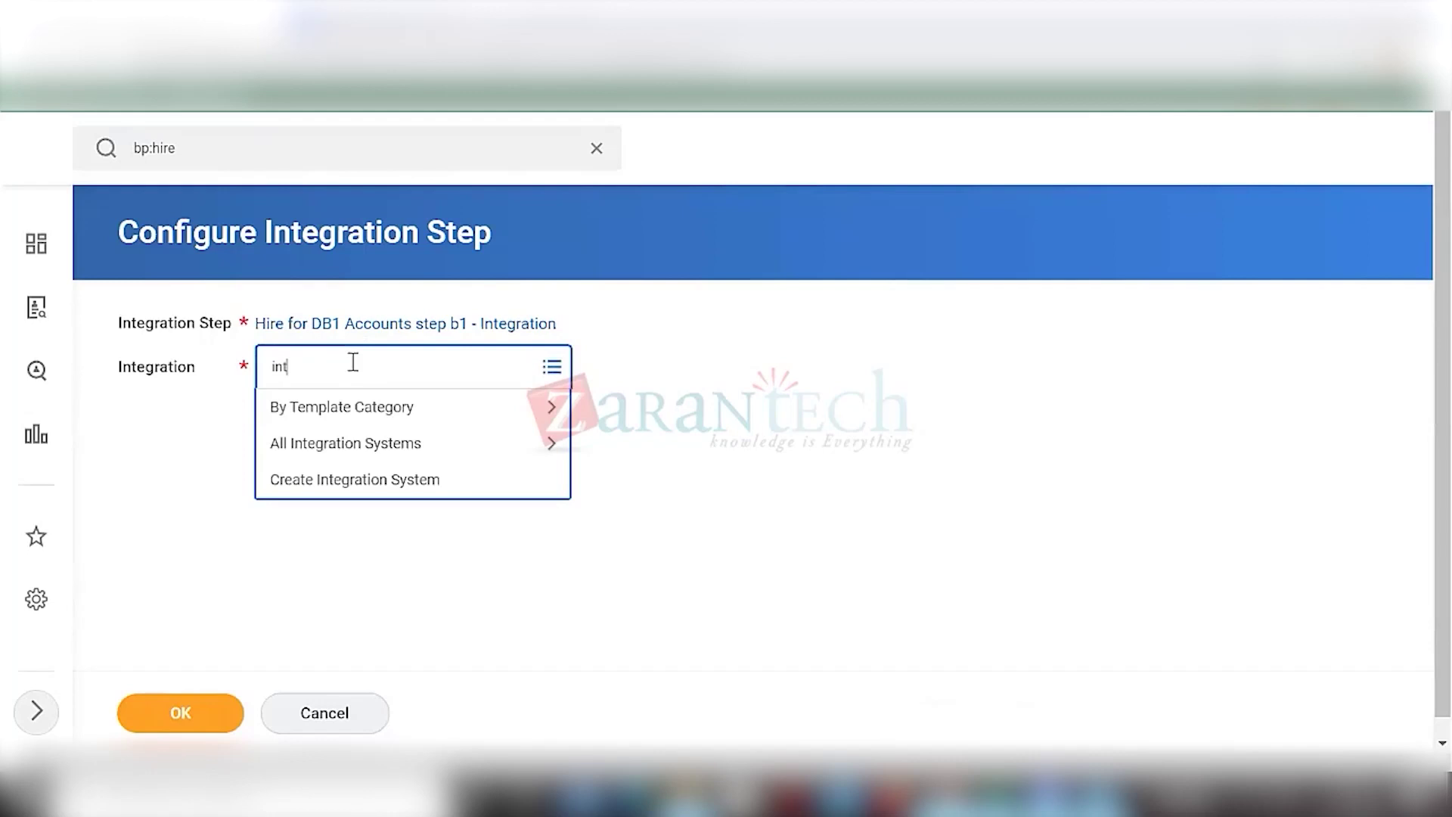
pyautogui.press('BackSpace')
pyautogui.write('001 sushma')
pyautogui.press('Return')
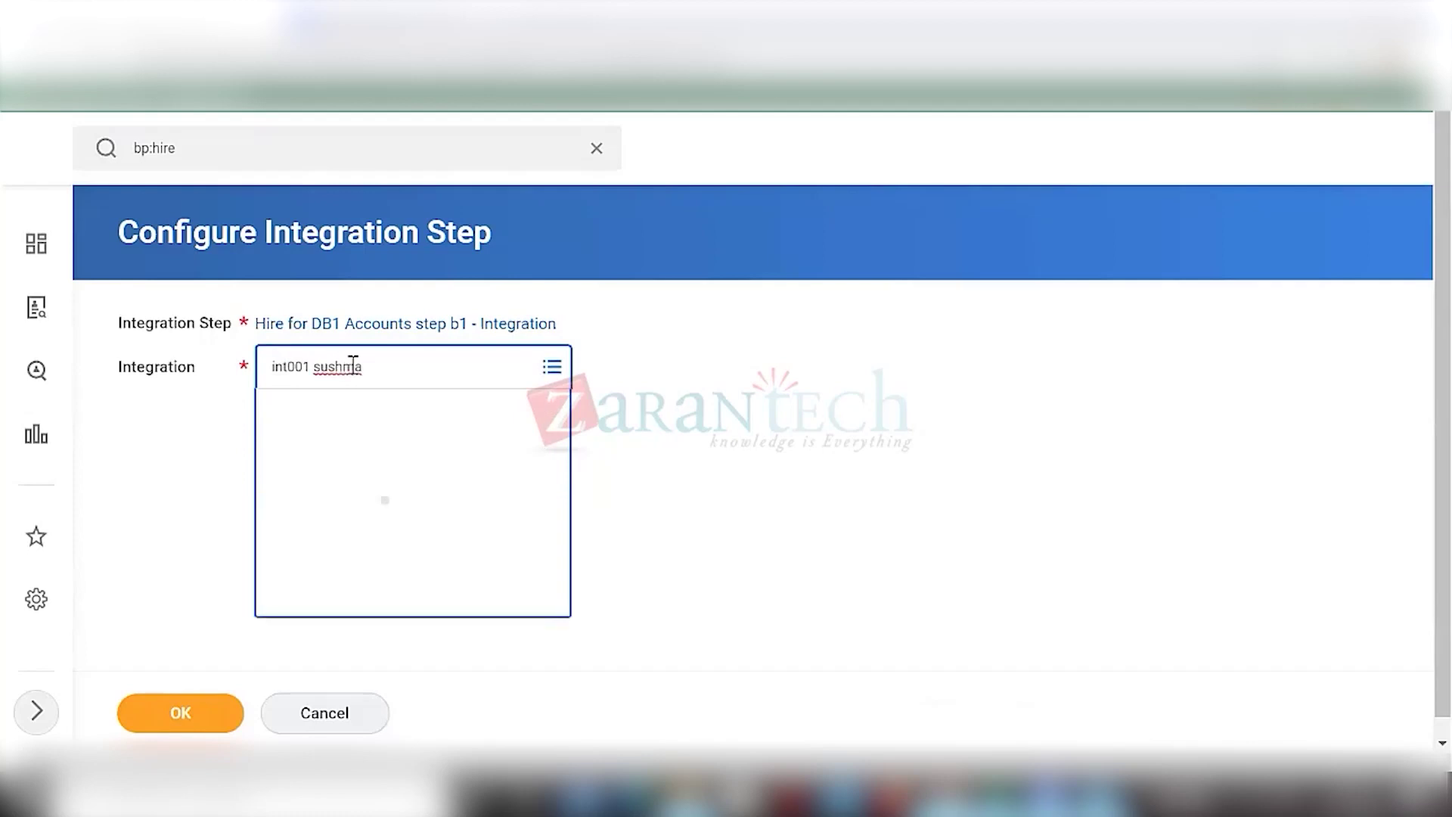
pyautogui.click(181, 722)
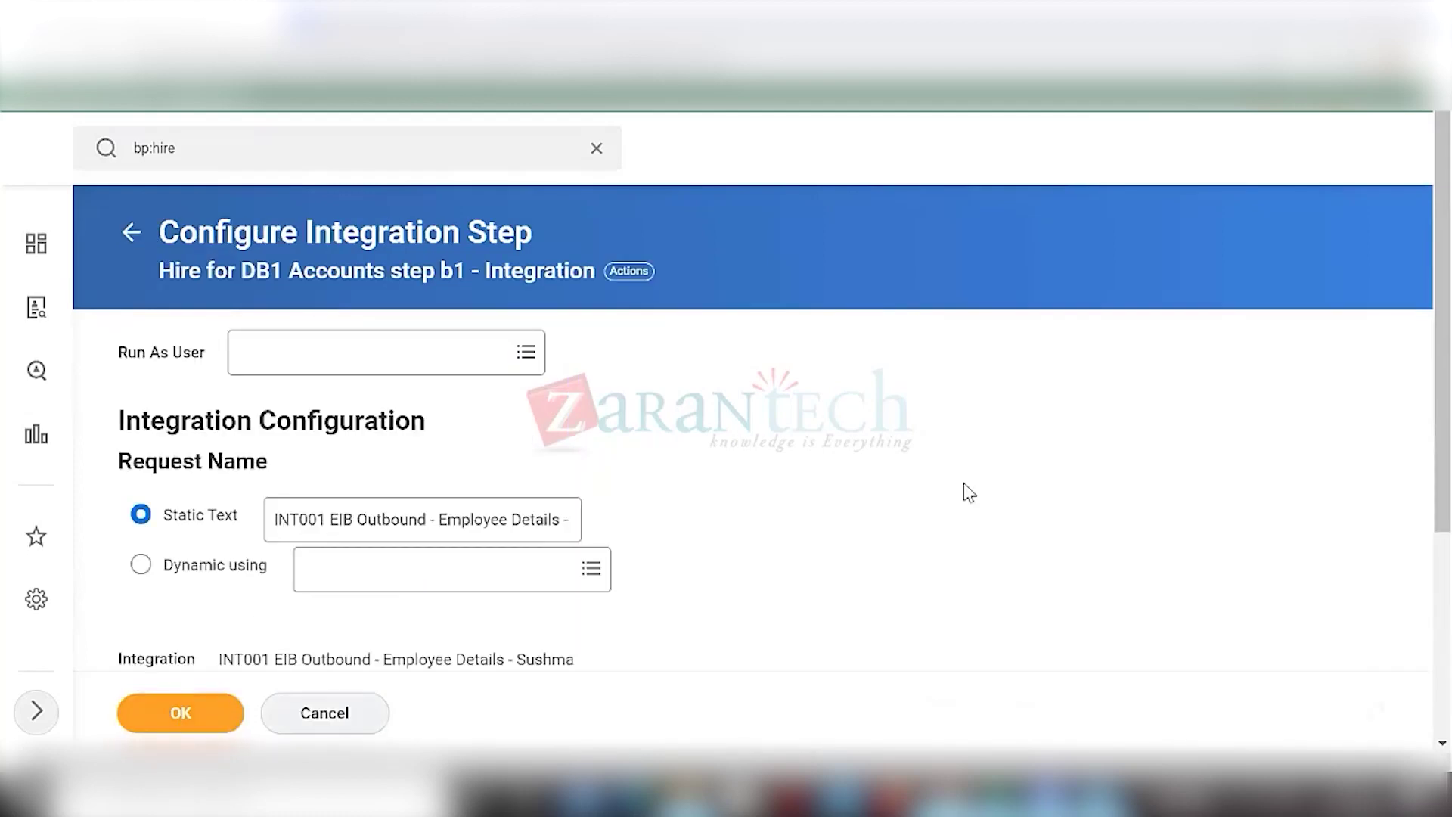
# - Set File Name to Determine Value at Runtime using Next Sequence for Integration File Utility, then save
pyautogui.scroll(-4, 1417, 308)
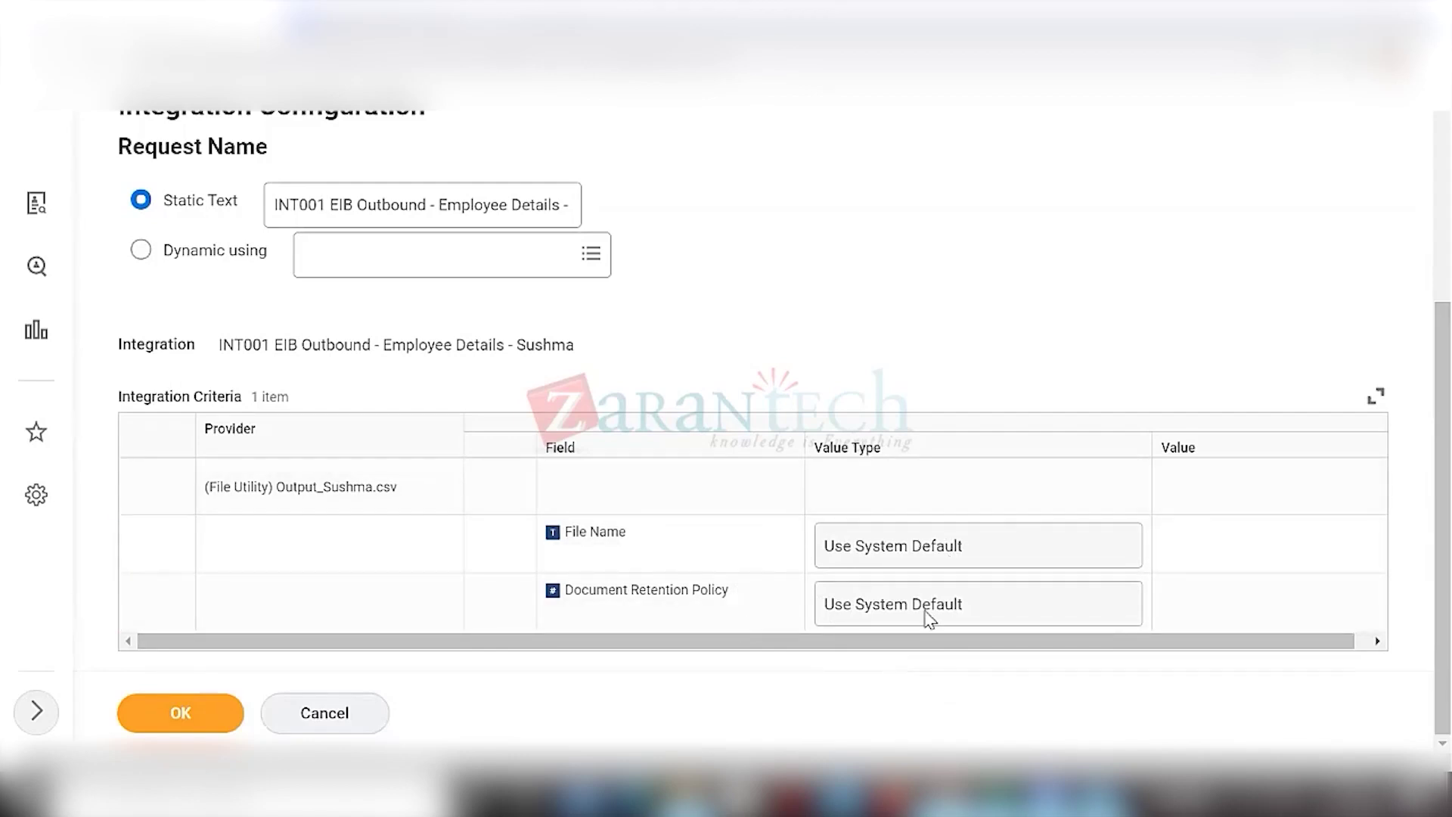
pyautogui.click(952, 559)
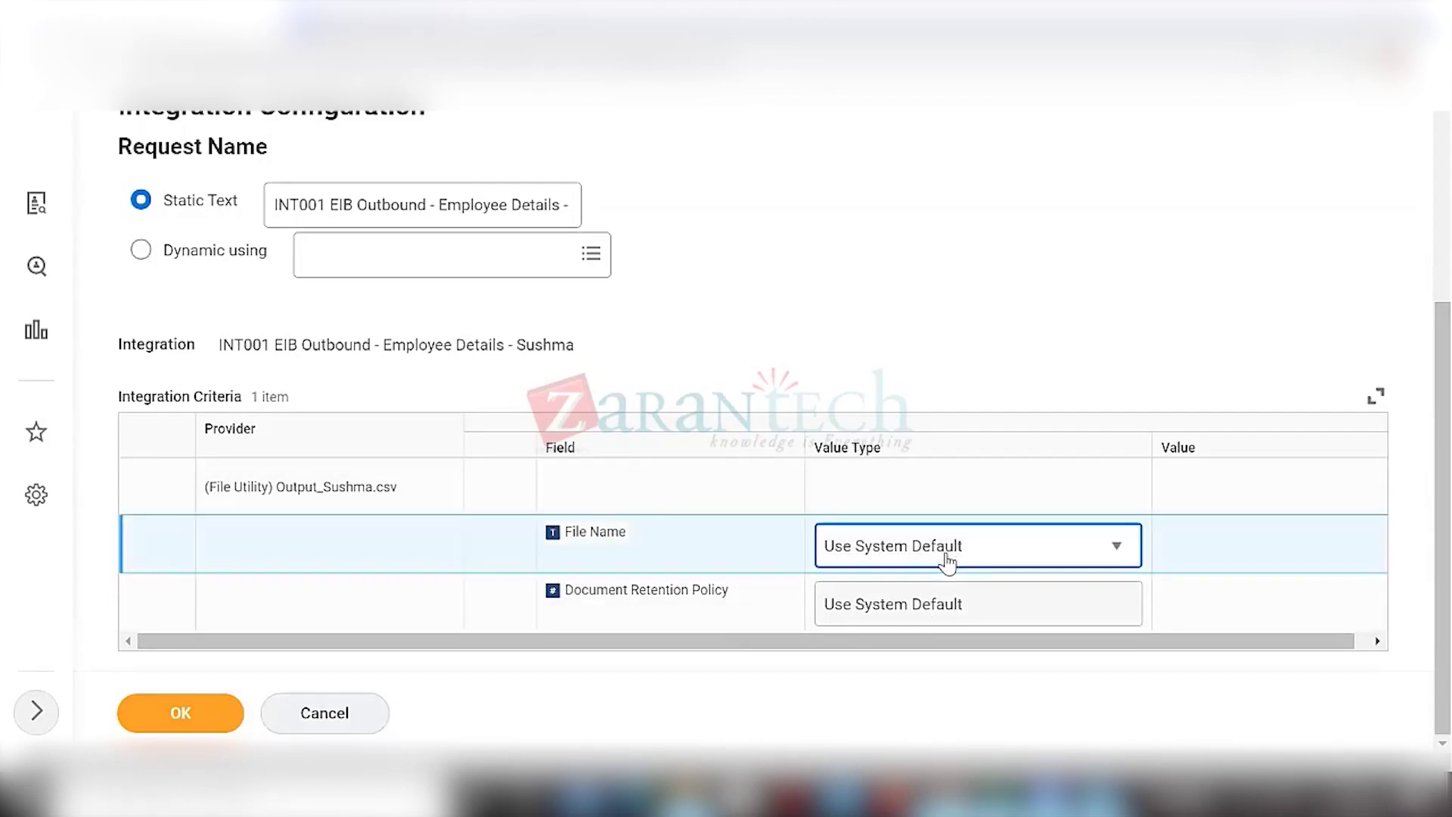
pyautogui.click(945, 560)
pyautogui.click(928, 639)
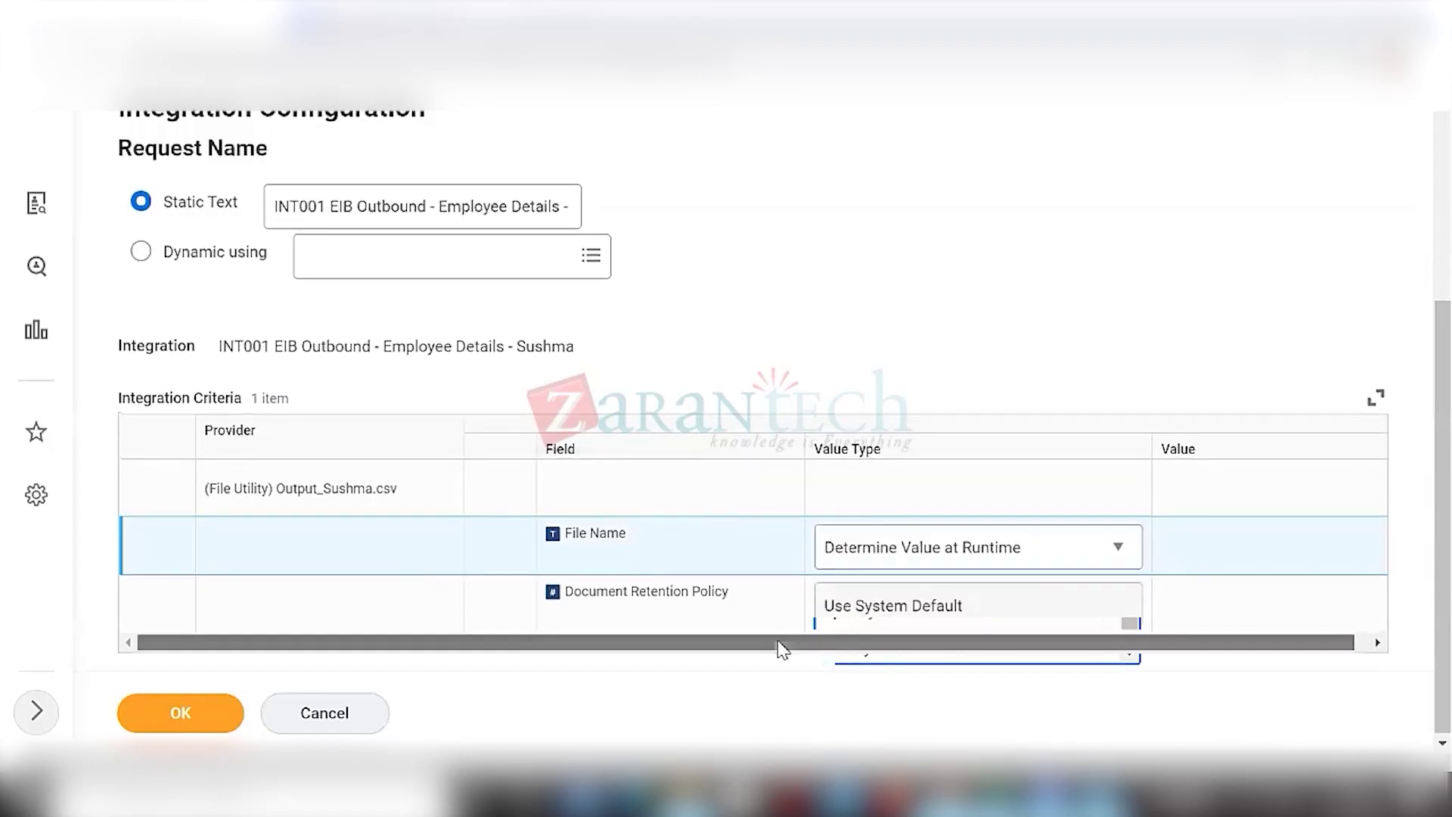
pyautogui.click(1168, 558)
pyautogui.write('next sequence')
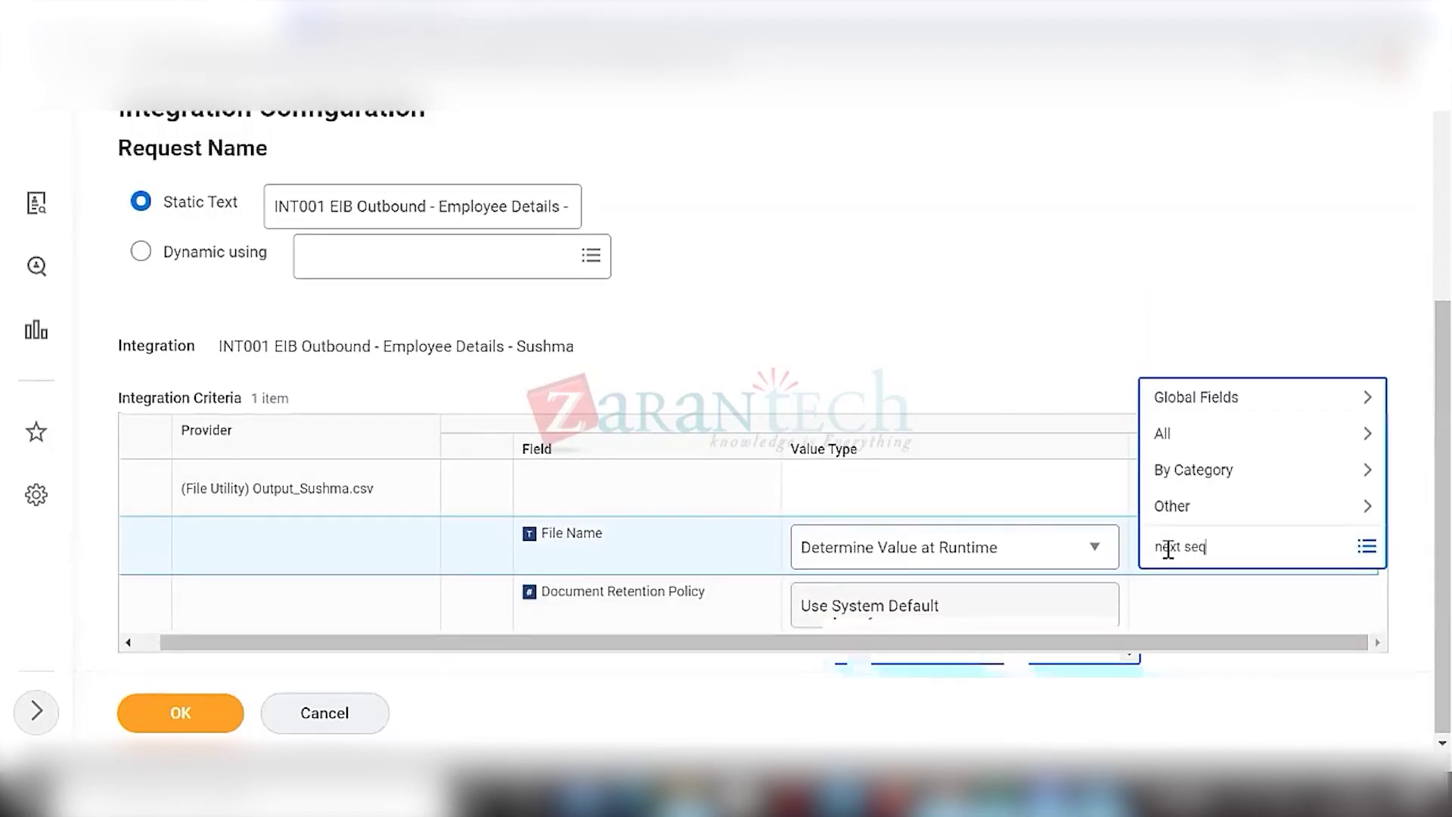
pyautogui.press('Return')
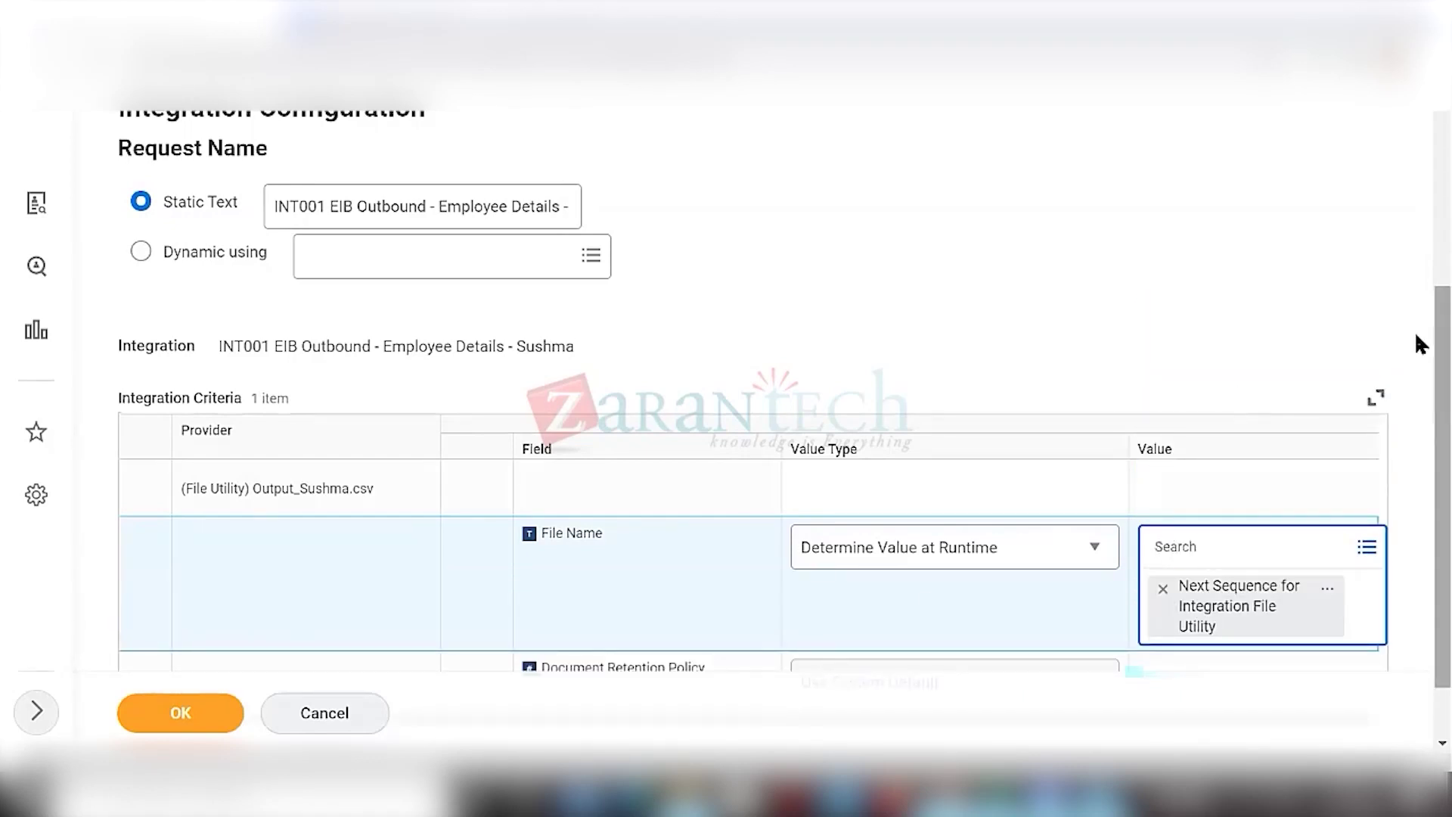
pyautogui.scroll(-1, 1415, 331)
pyautogui.click(139, 720)
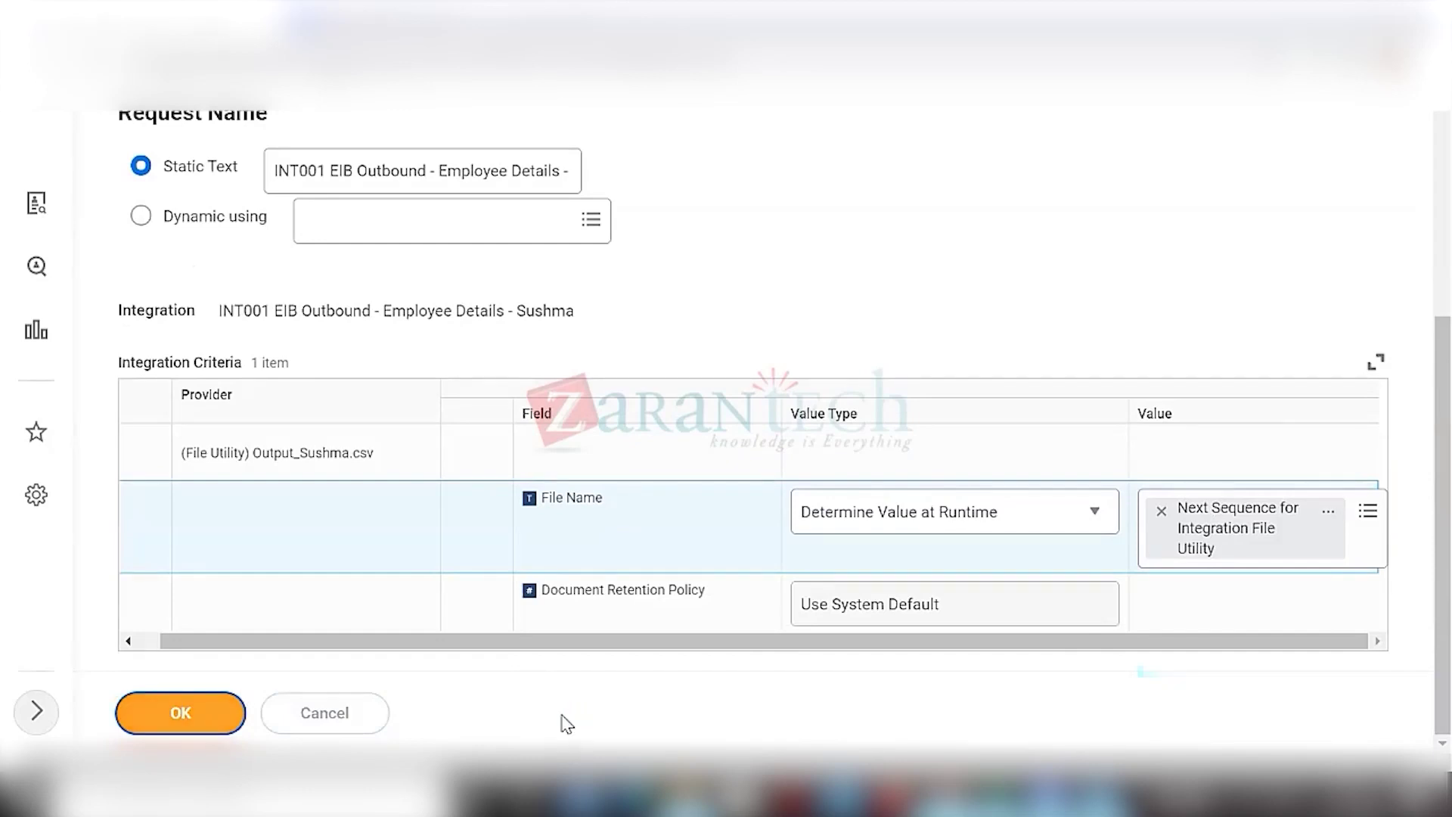
pyautogui.scroll(-4, 1421, 551)
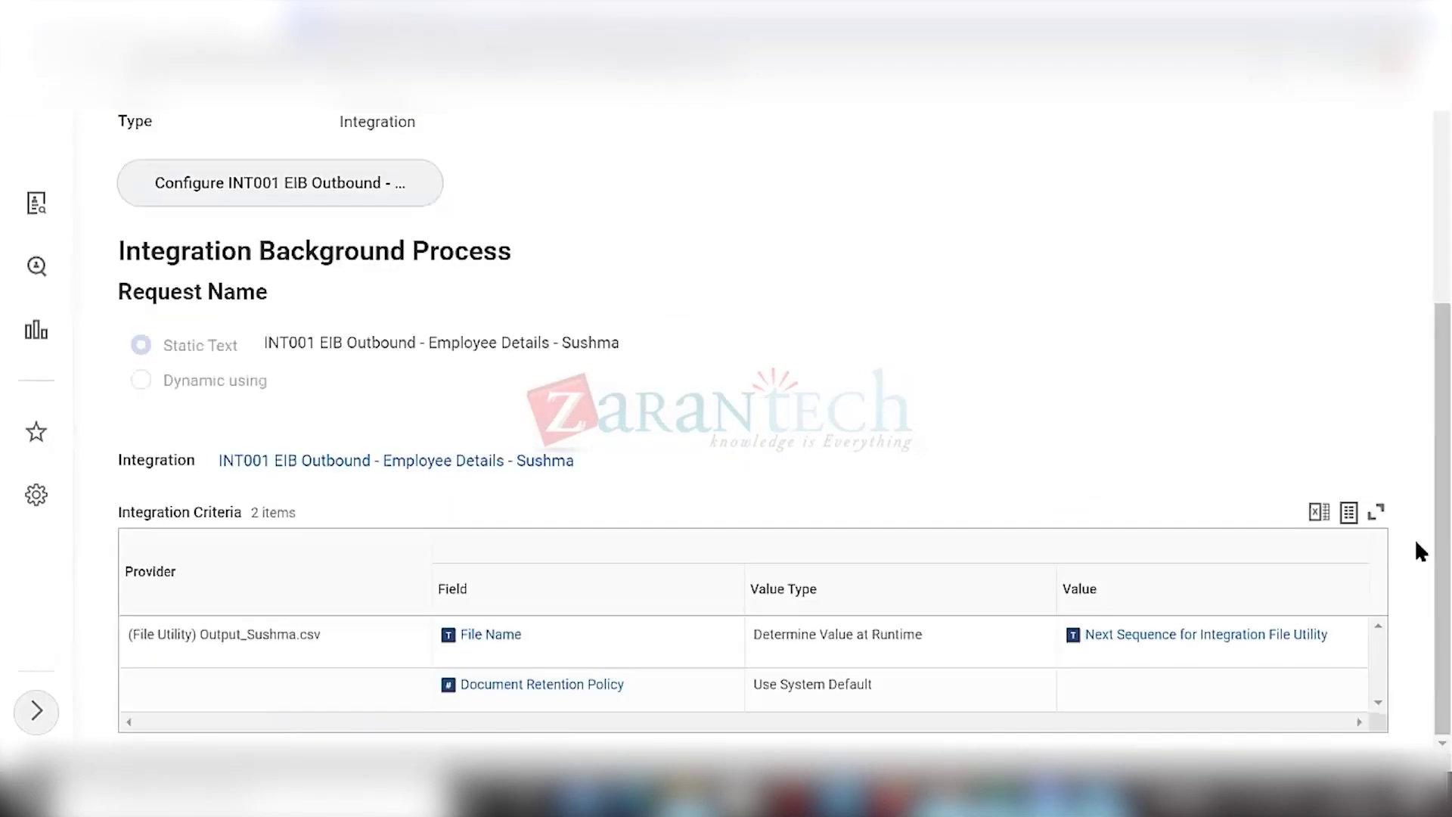
# - Scroll the updated Hire for DB1 Accounts definition to review its four steps
pyautogui.moveTo(1416, 369); pyautogui.dragTo(648, 382)
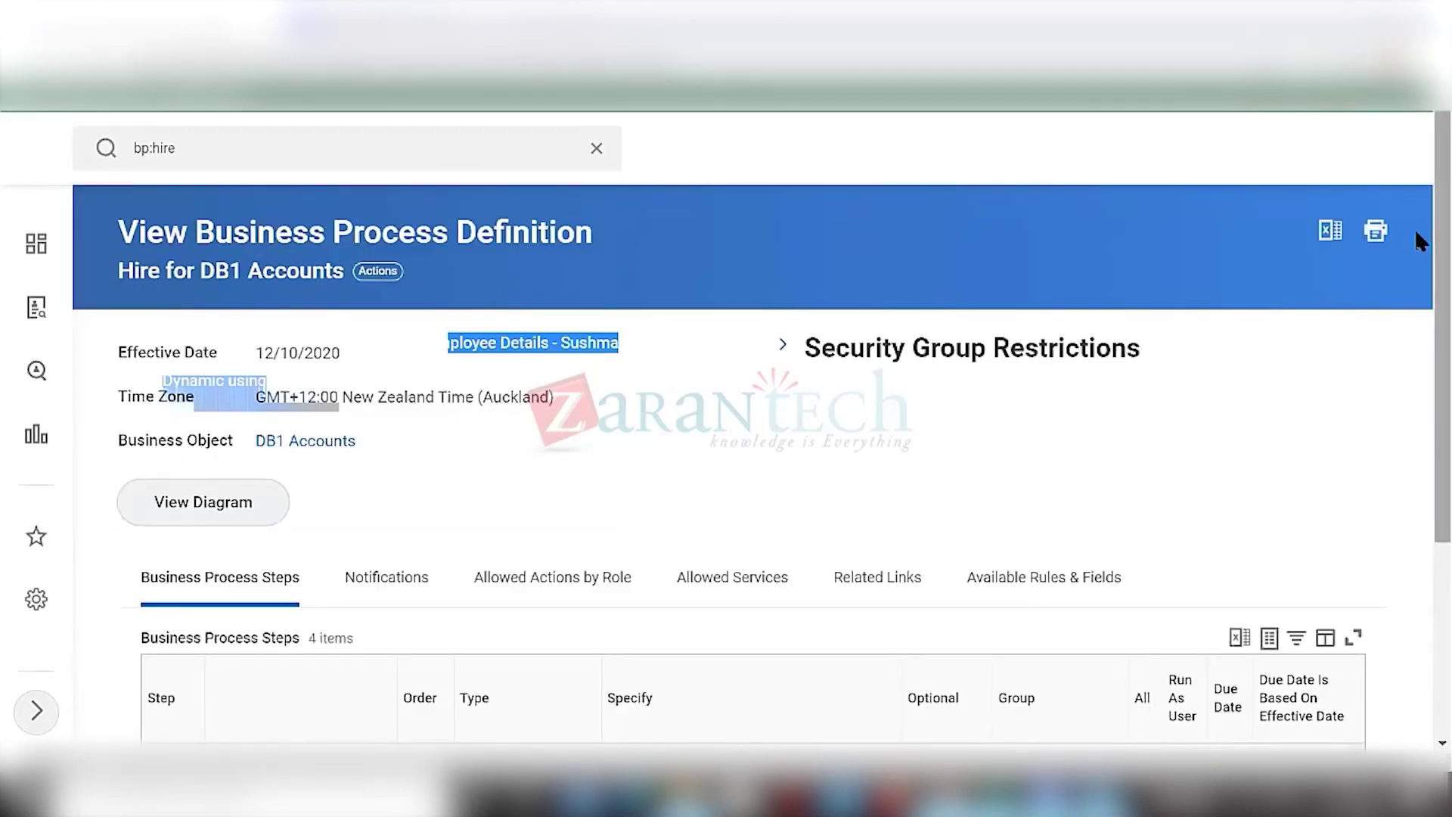
pyautogui.scroll(-4, 1416, 353)
pyautogui.hscroll(5, 895, 641)
pyautogui.hscroll(-5, 895, 642)
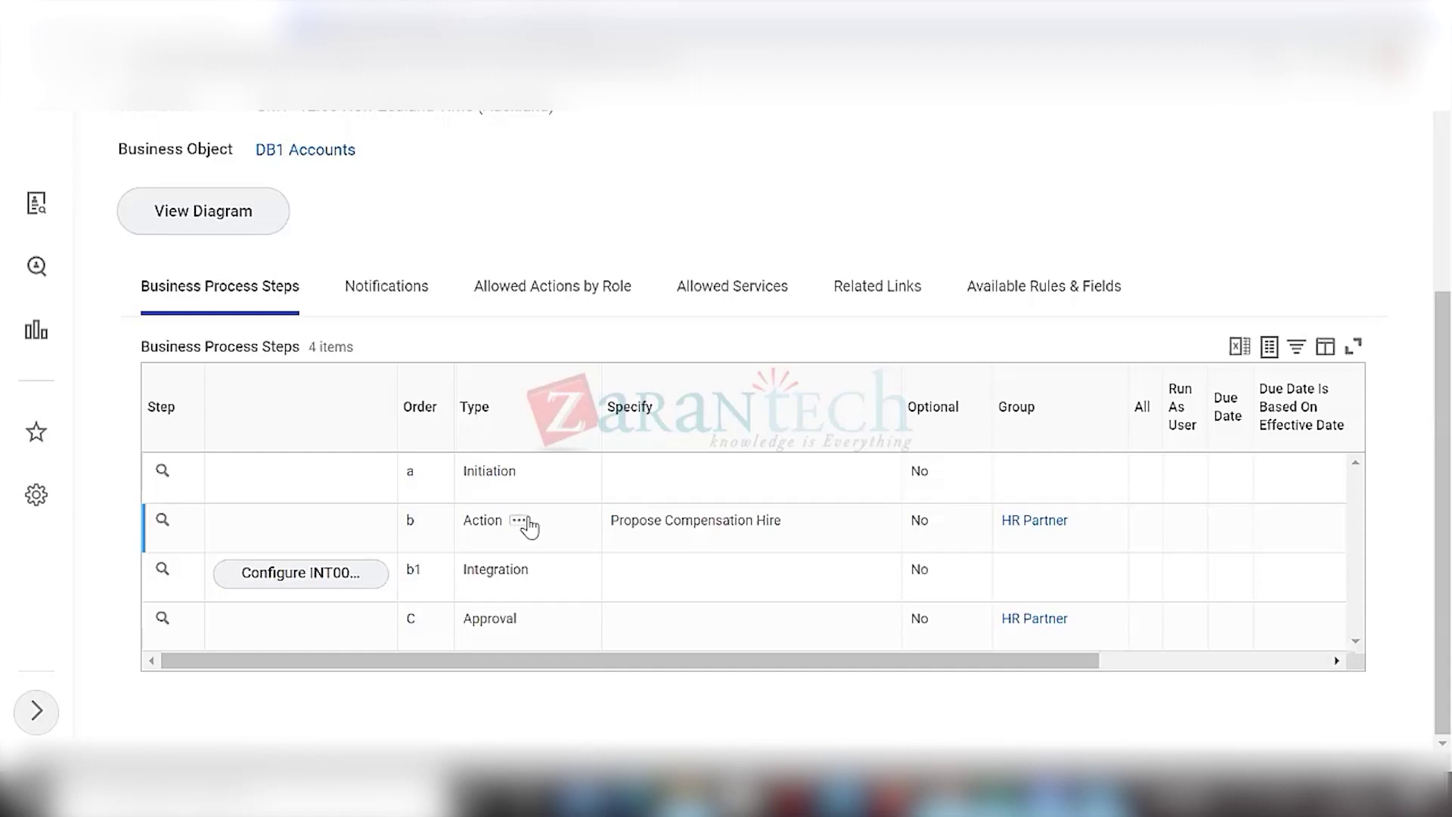
pyautogui.scroll(4, 1326, 269)
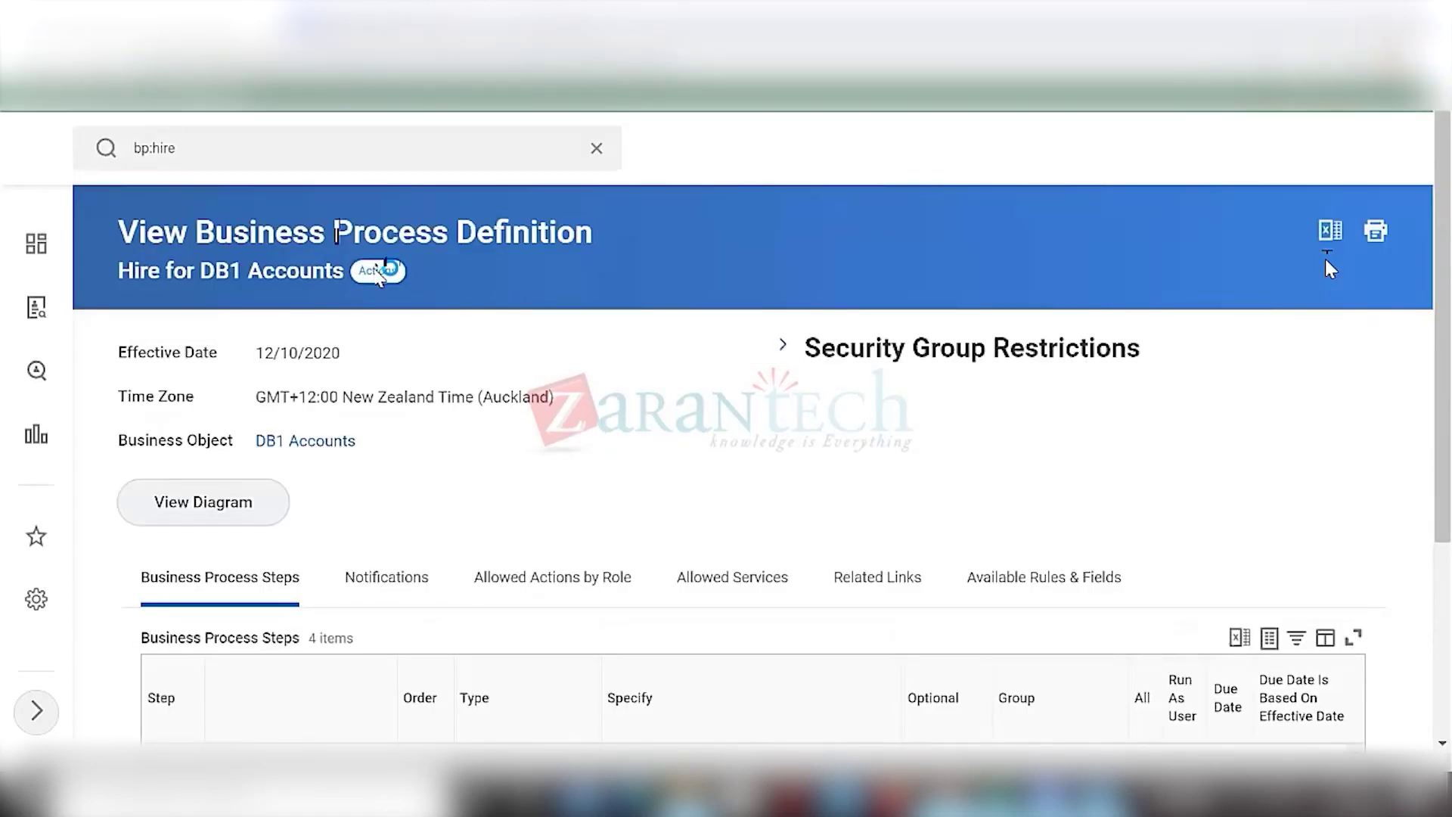
pyautogui.click(376, 272)
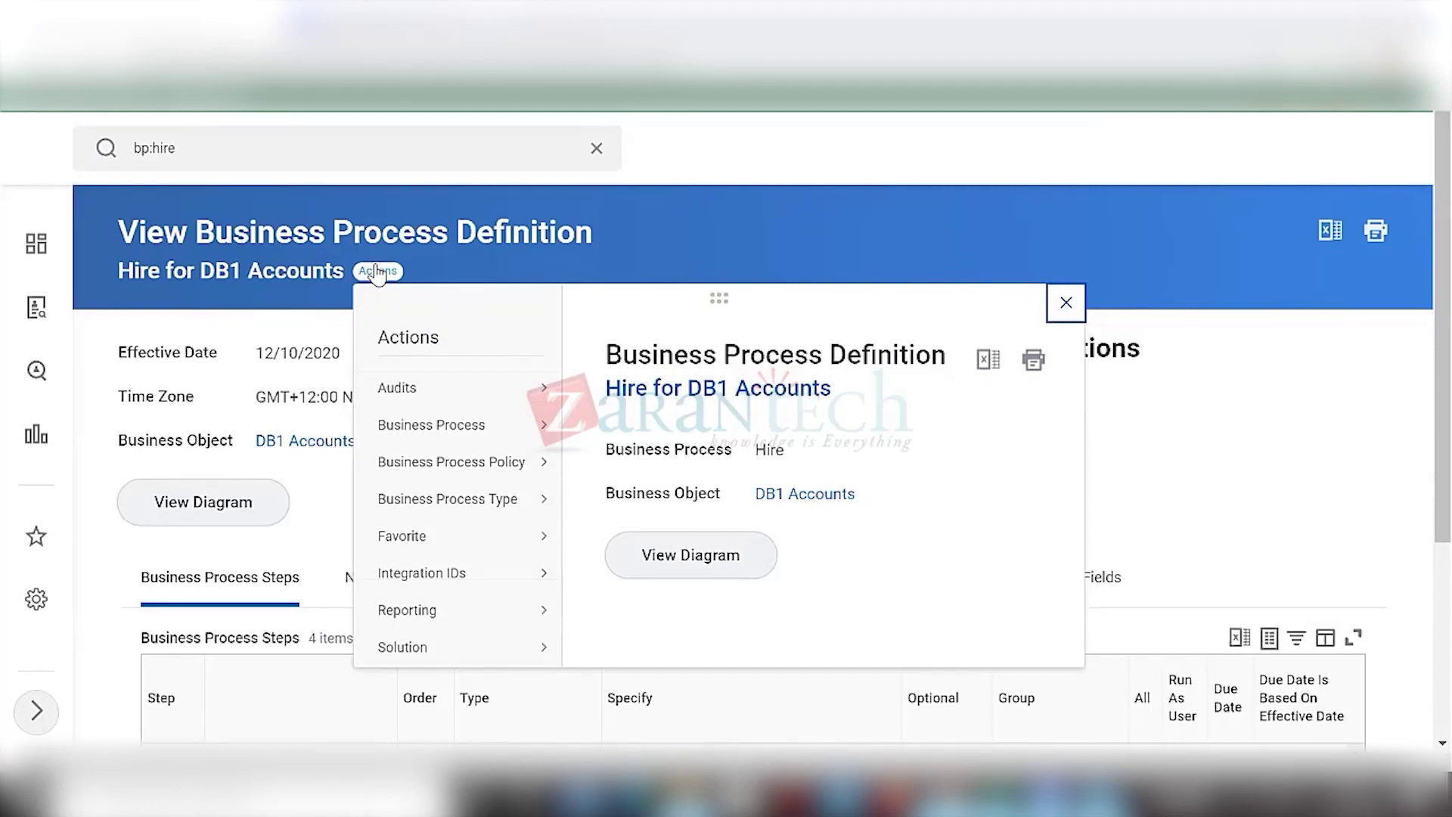
pyautogui.click(327, 536)
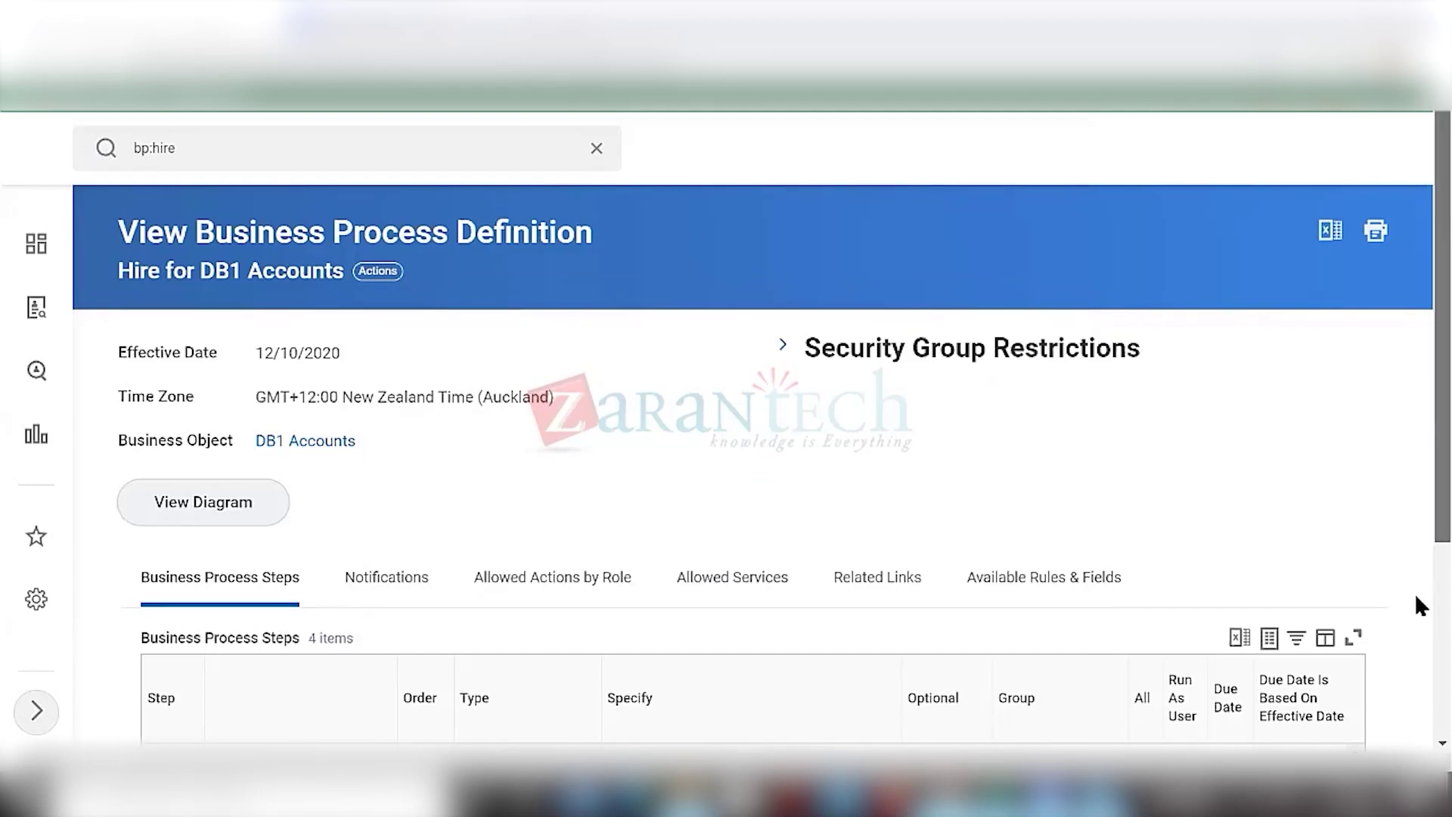
pyautogui.scroll(-4, 1417, 525)
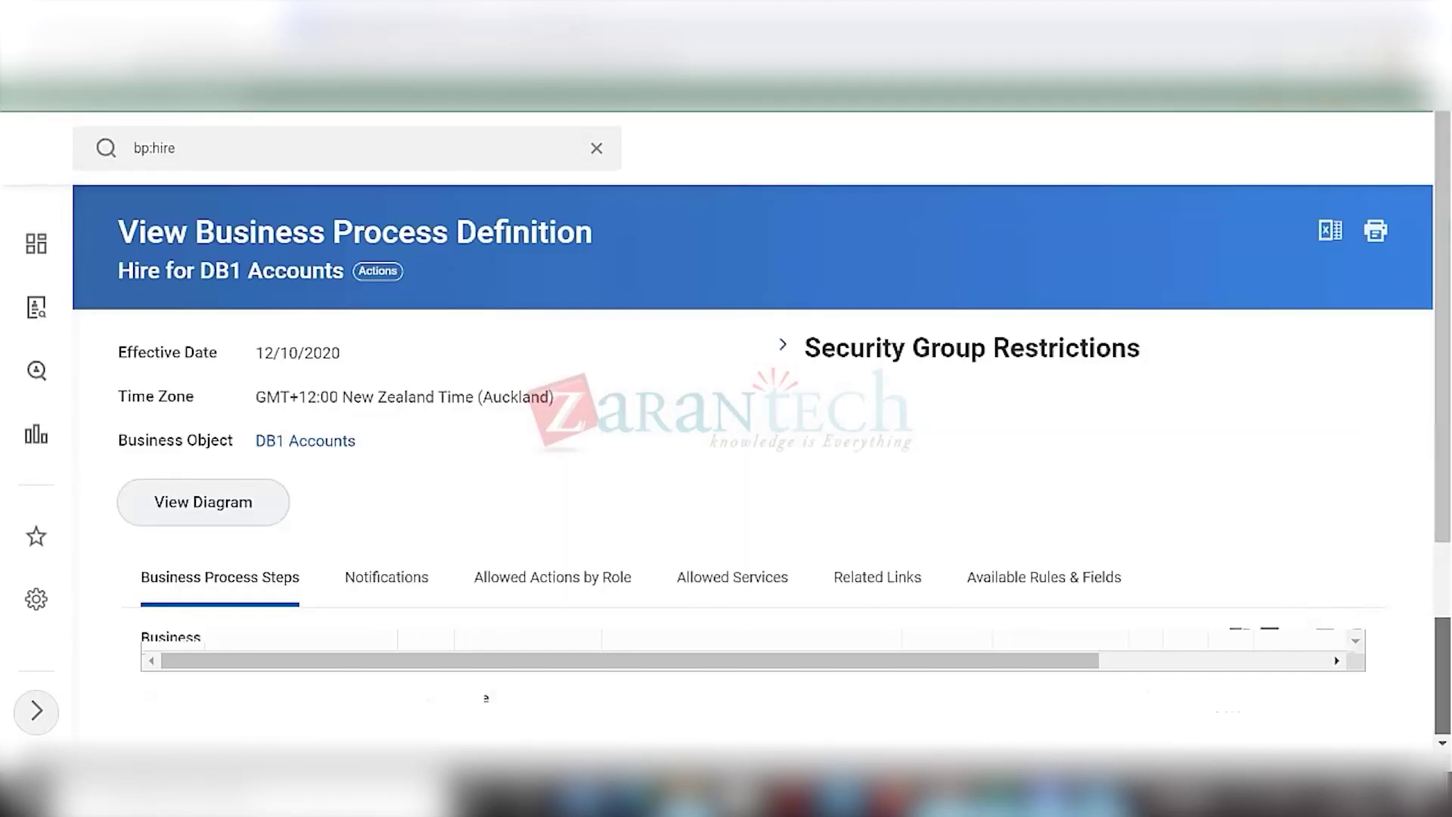
# - Replace 'hire' in the bp: search with 'Propose compensation hire'
pyautogui.click(197, 181)
pyautogui.press('BackSpace')
pyautogui.press('BackSpace')
pyautogui.press('BackSpace')
pyautogui.press('BackSpace')
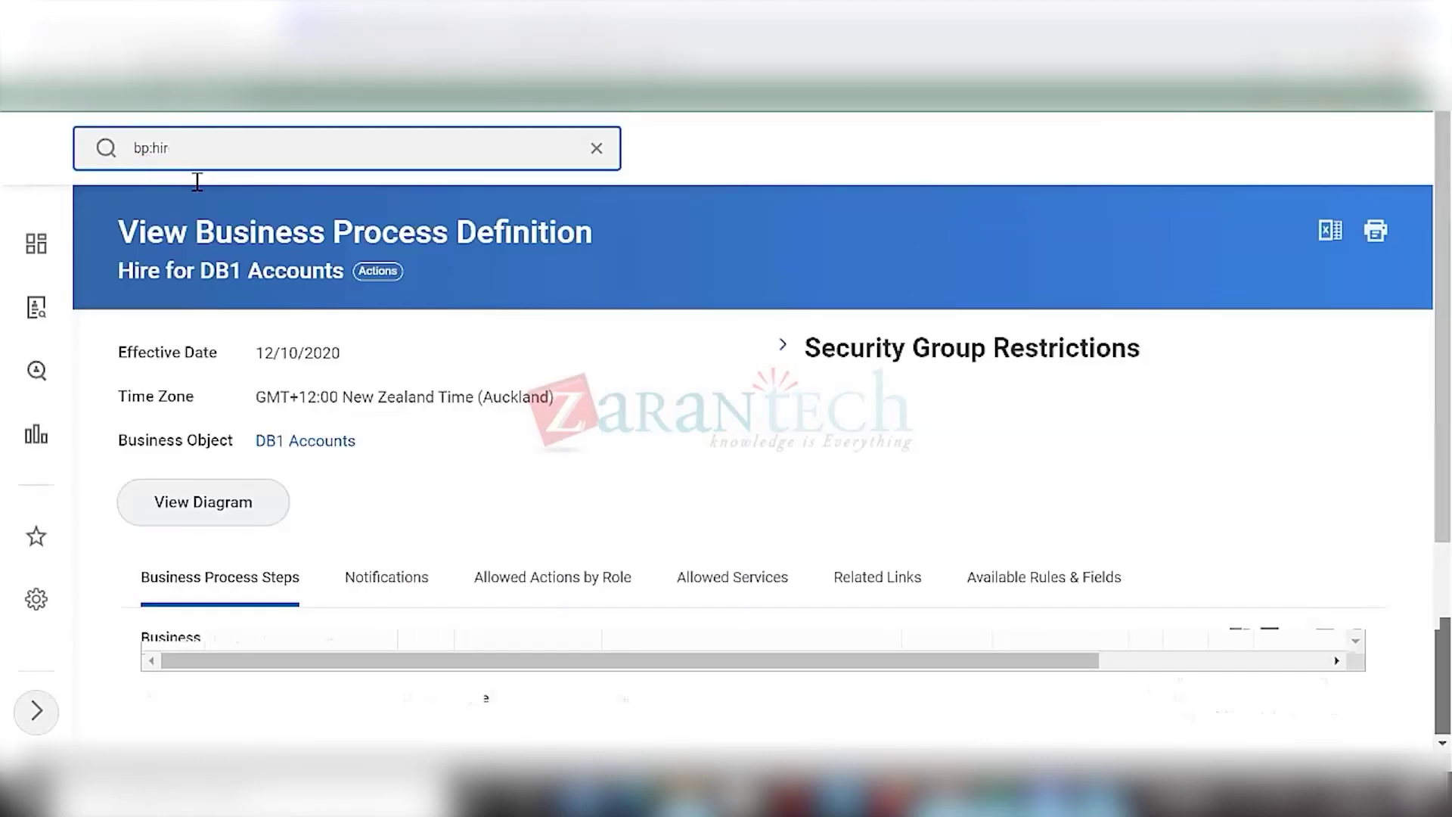
pyautogui.write('Propose compensation hi')
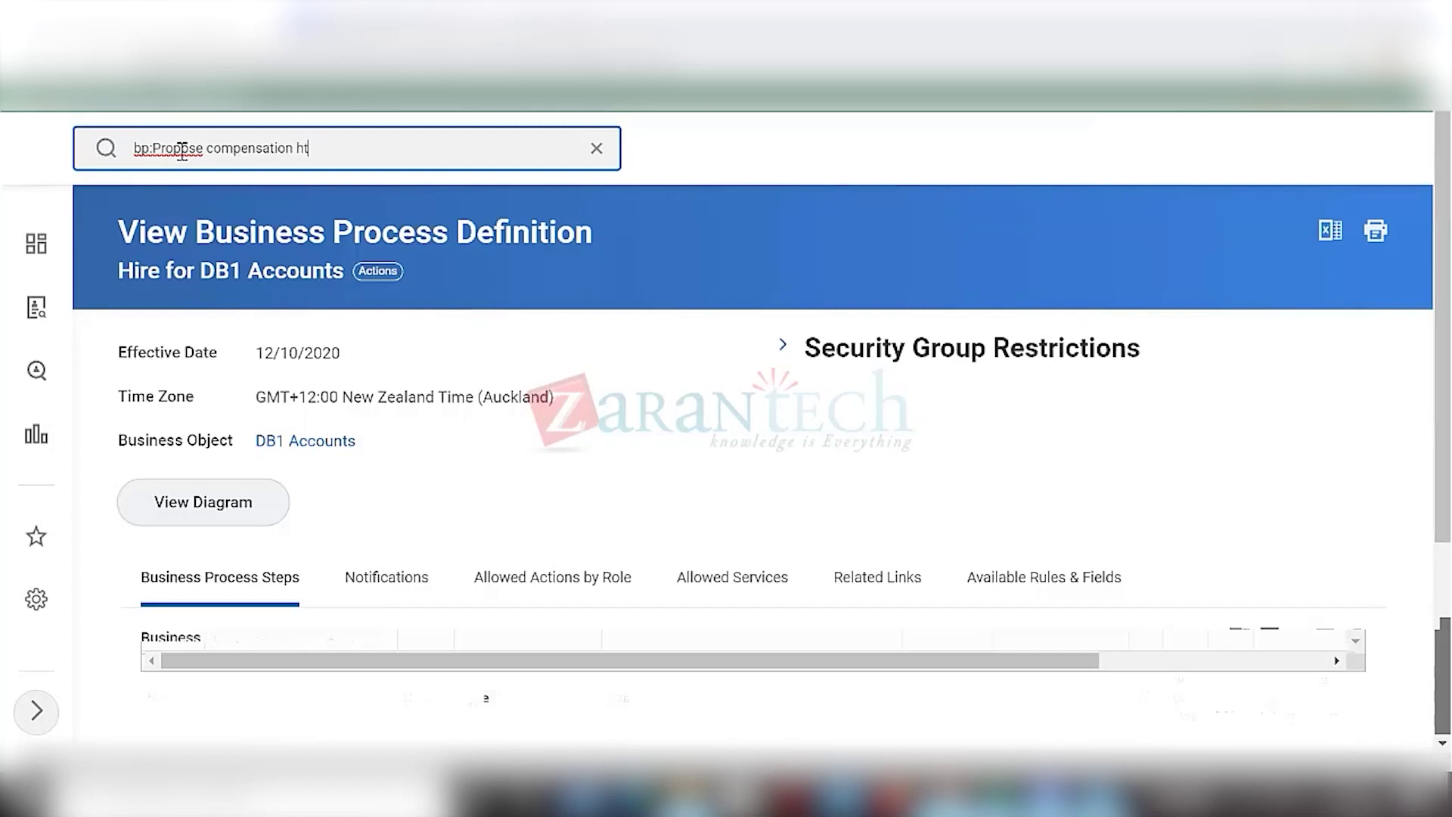
pyautogui.write('re')
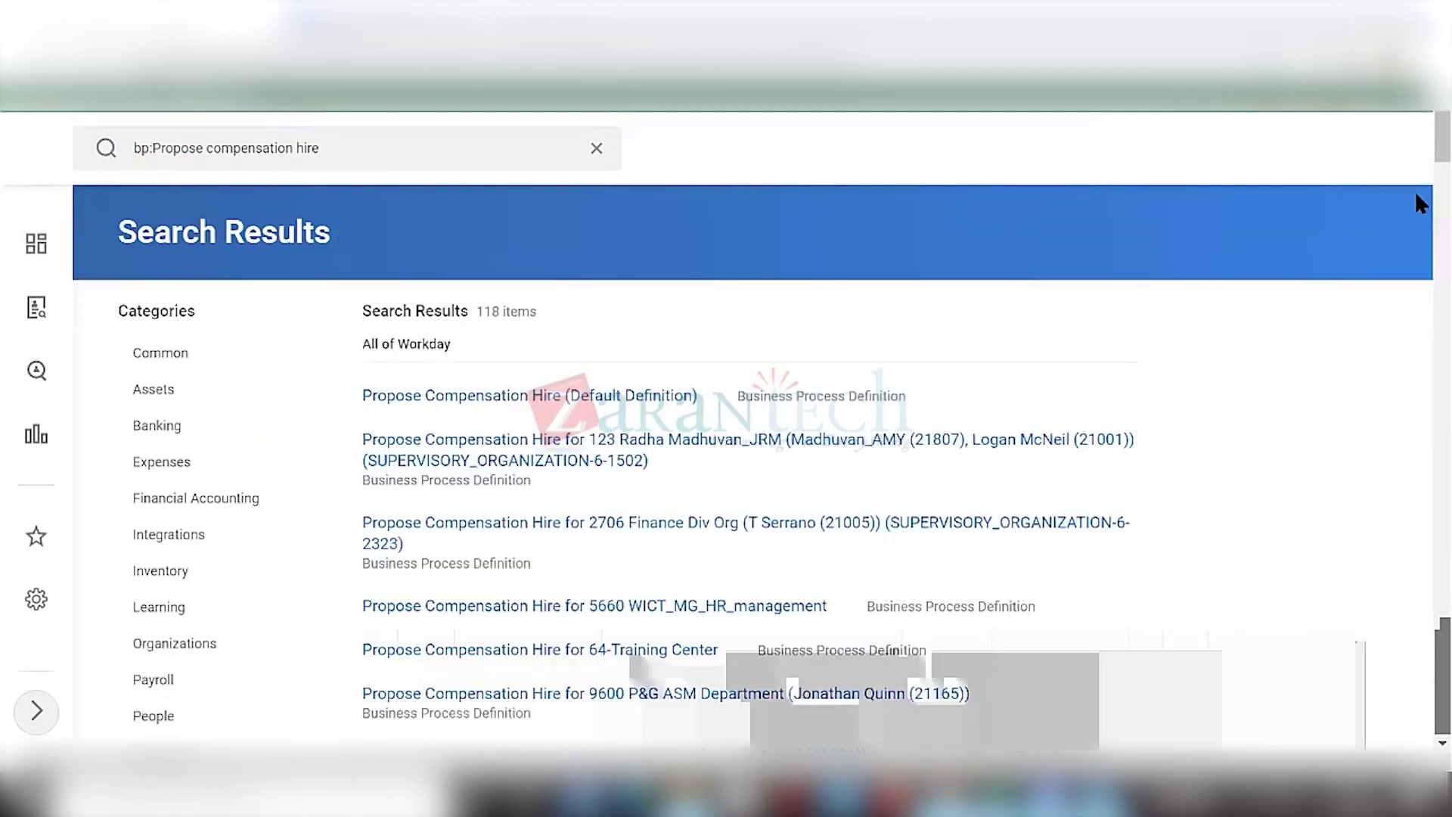
# - Scroll the Propose Compensation Hire (Default Definition) down to its three business process steps
pyautogui.scroll(-2, 582, 310)
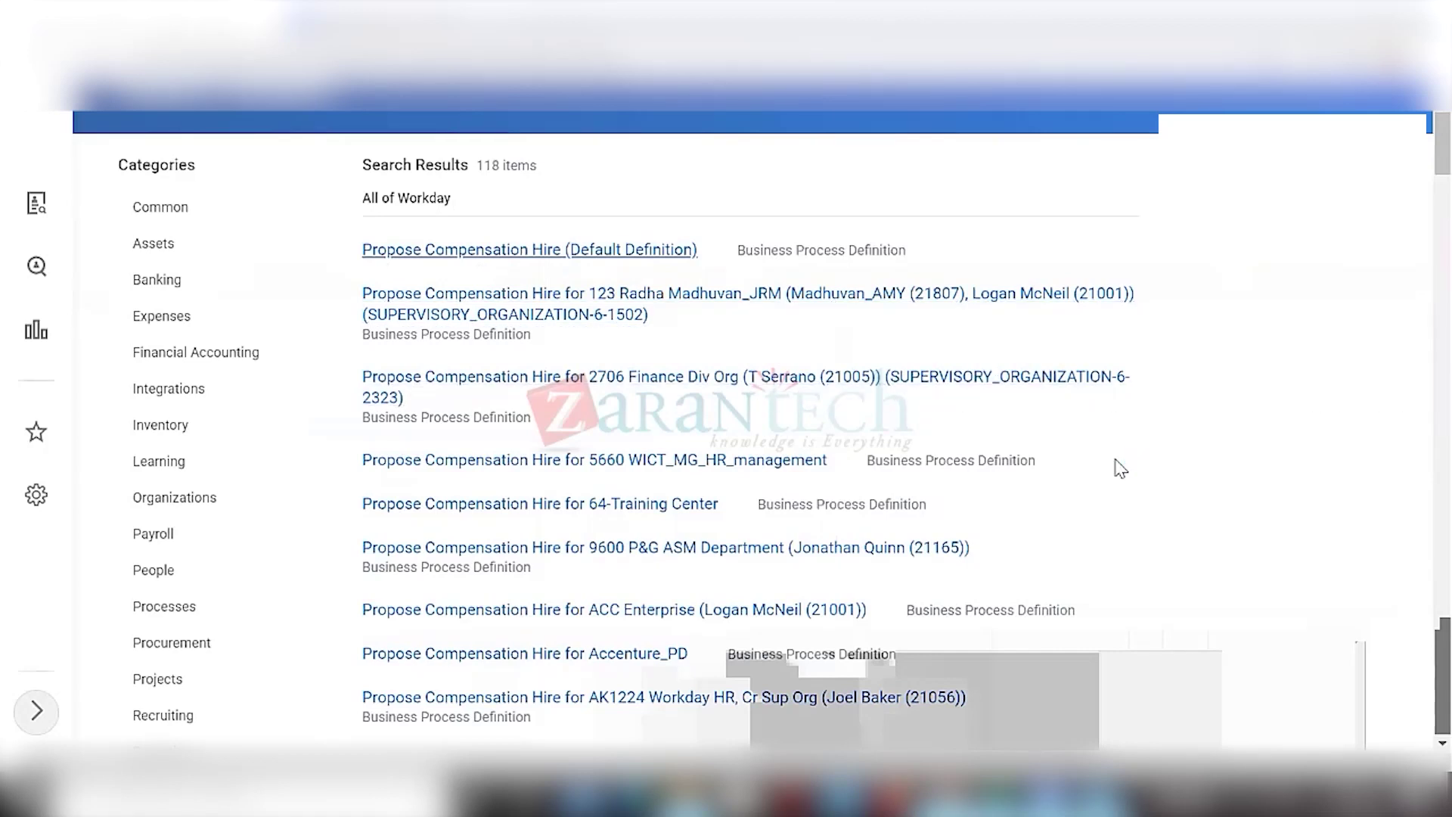
pyautogui.scroll(-5, 1414, 224)
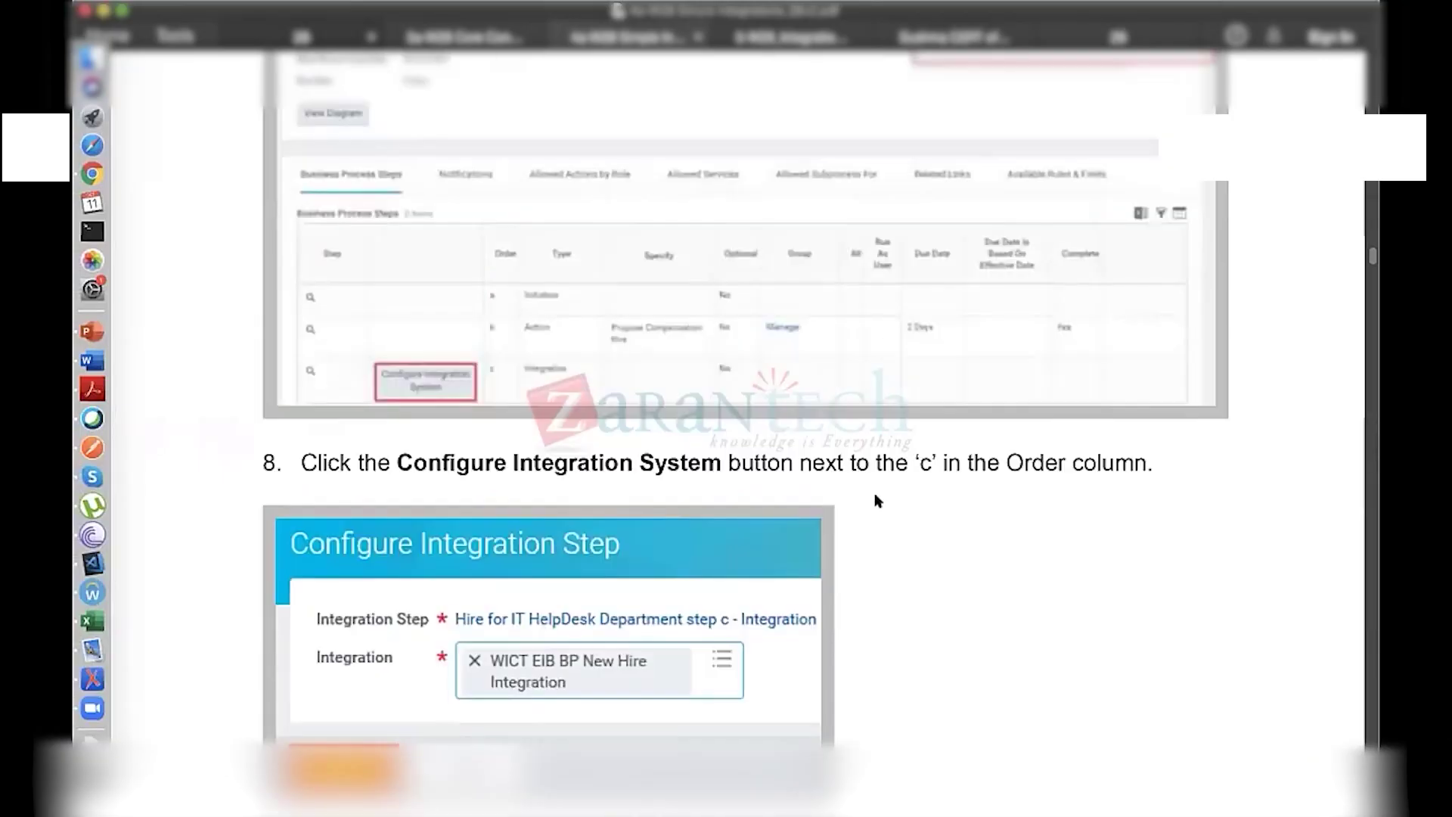
# - Scroll the PDF guide to Task #3, Configure Integration Step, briefly checking Workday Studio
pyautogui.scroll(5, 878, 500)
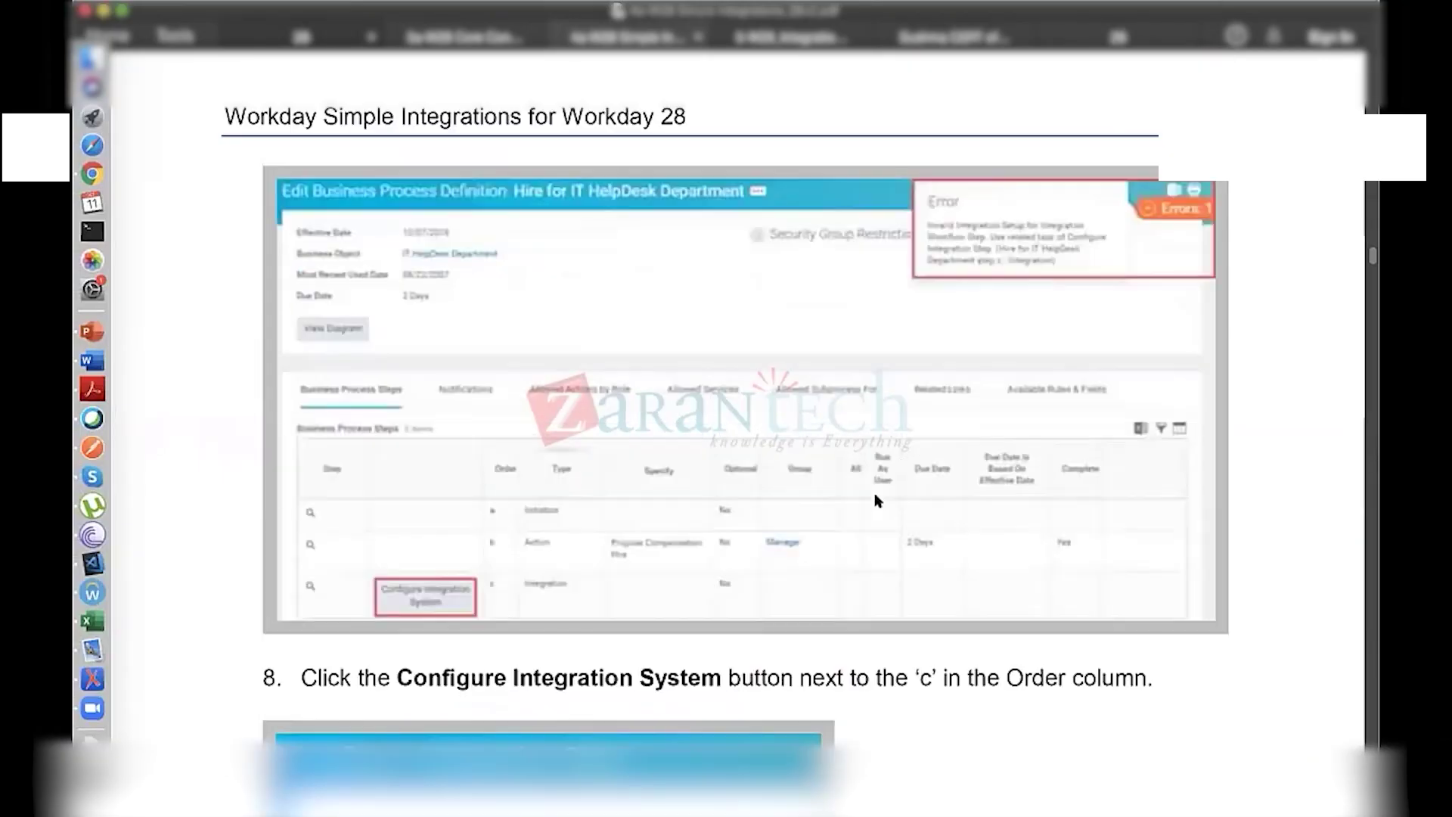
pyautogui.scroll(5, 878, 501)
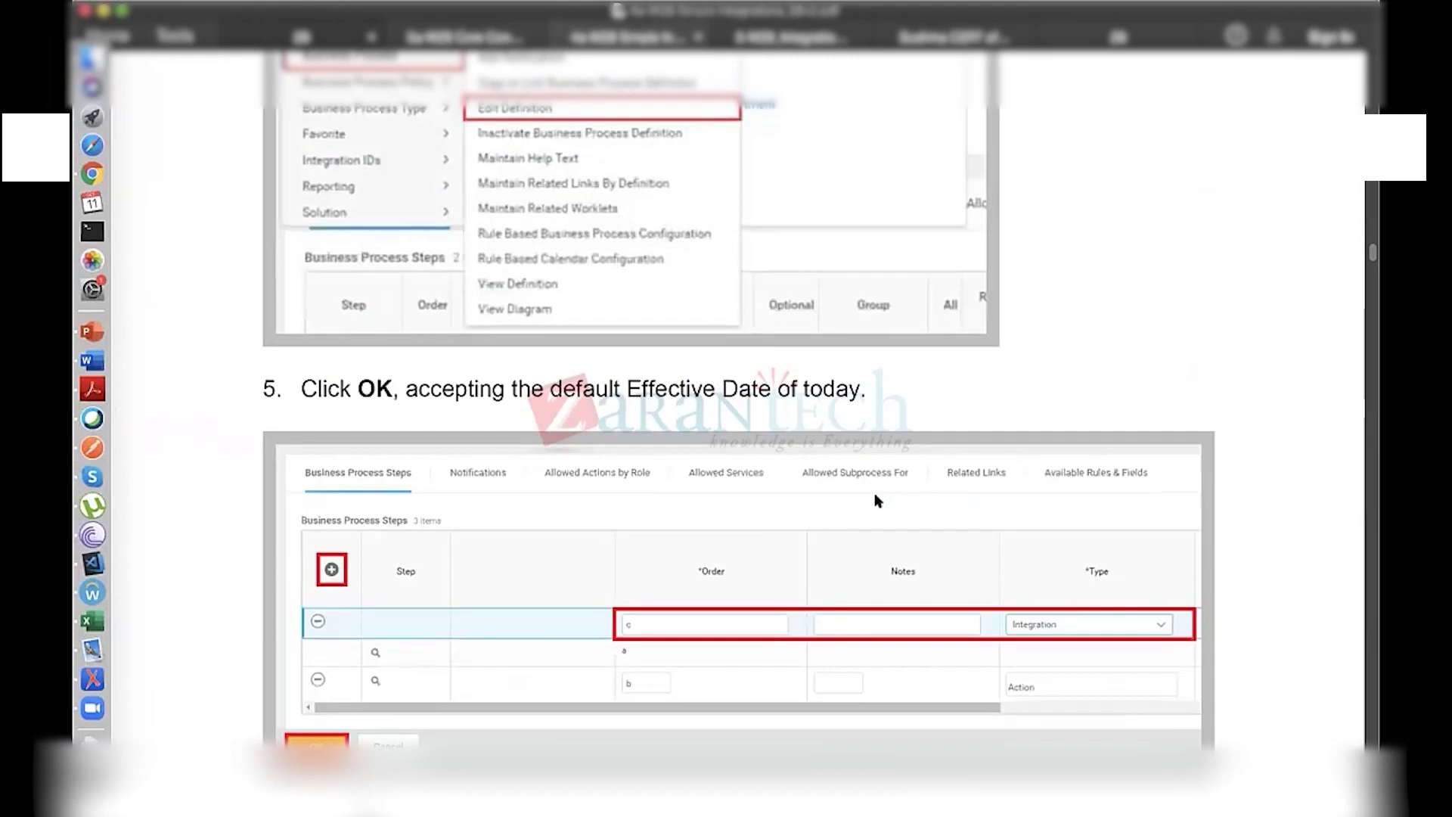
pyautogui.scroll(10, 877, 501)
pyautogui.scroll(-20, 877, 501)
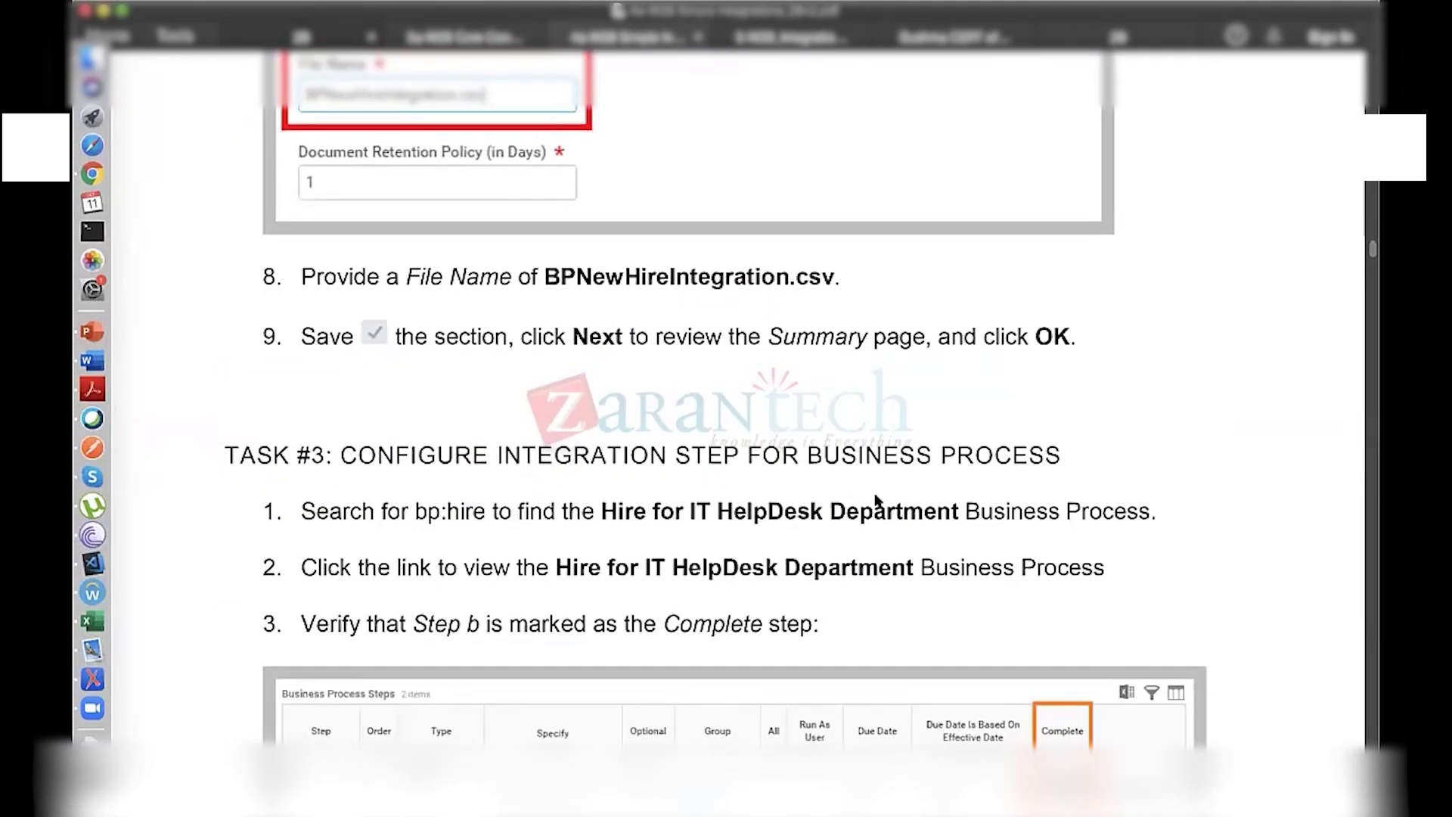
pyautogui.scroll(-4, 877, 501)
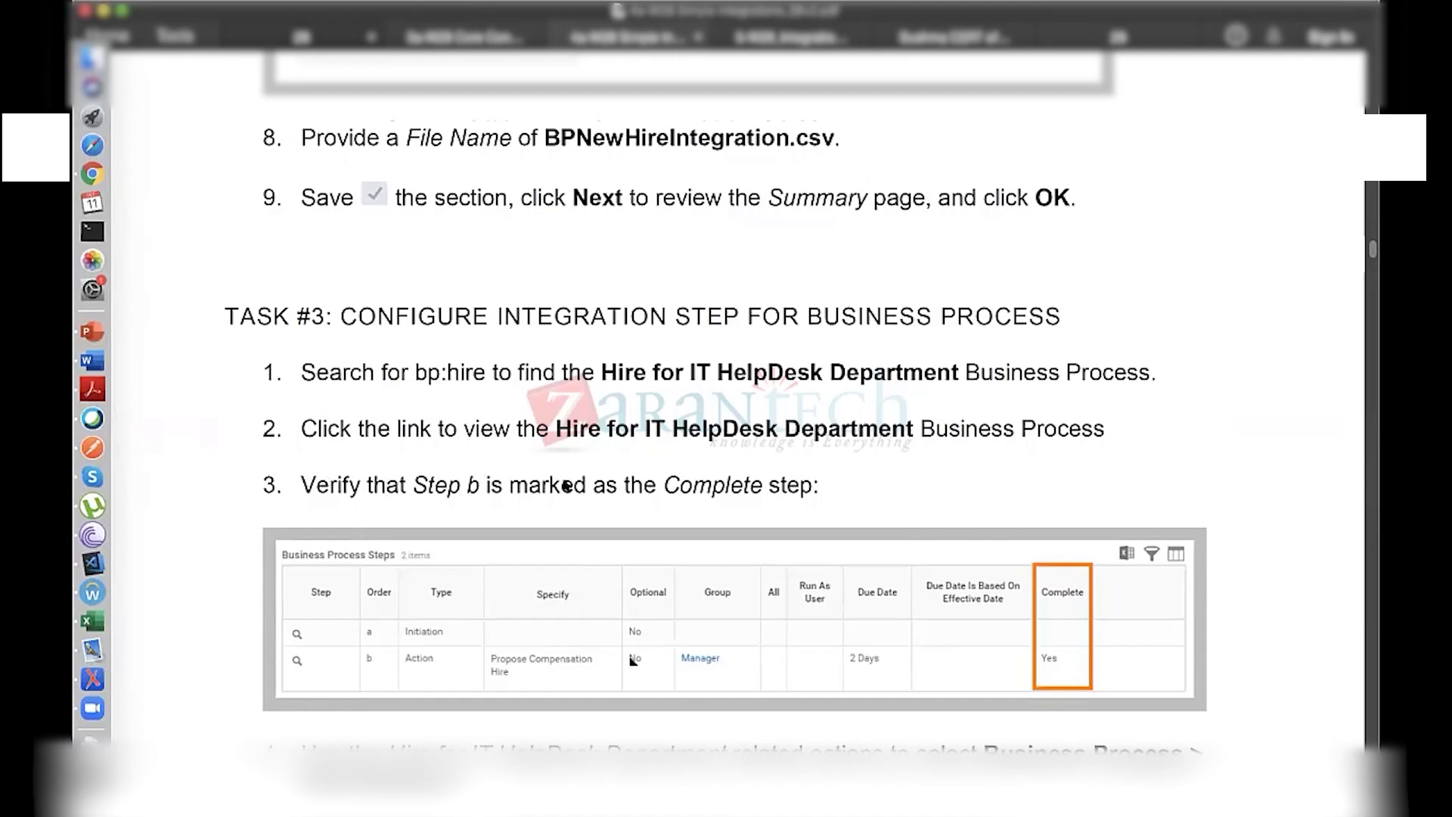
pyautogui.scroll(-3, 872, 542)
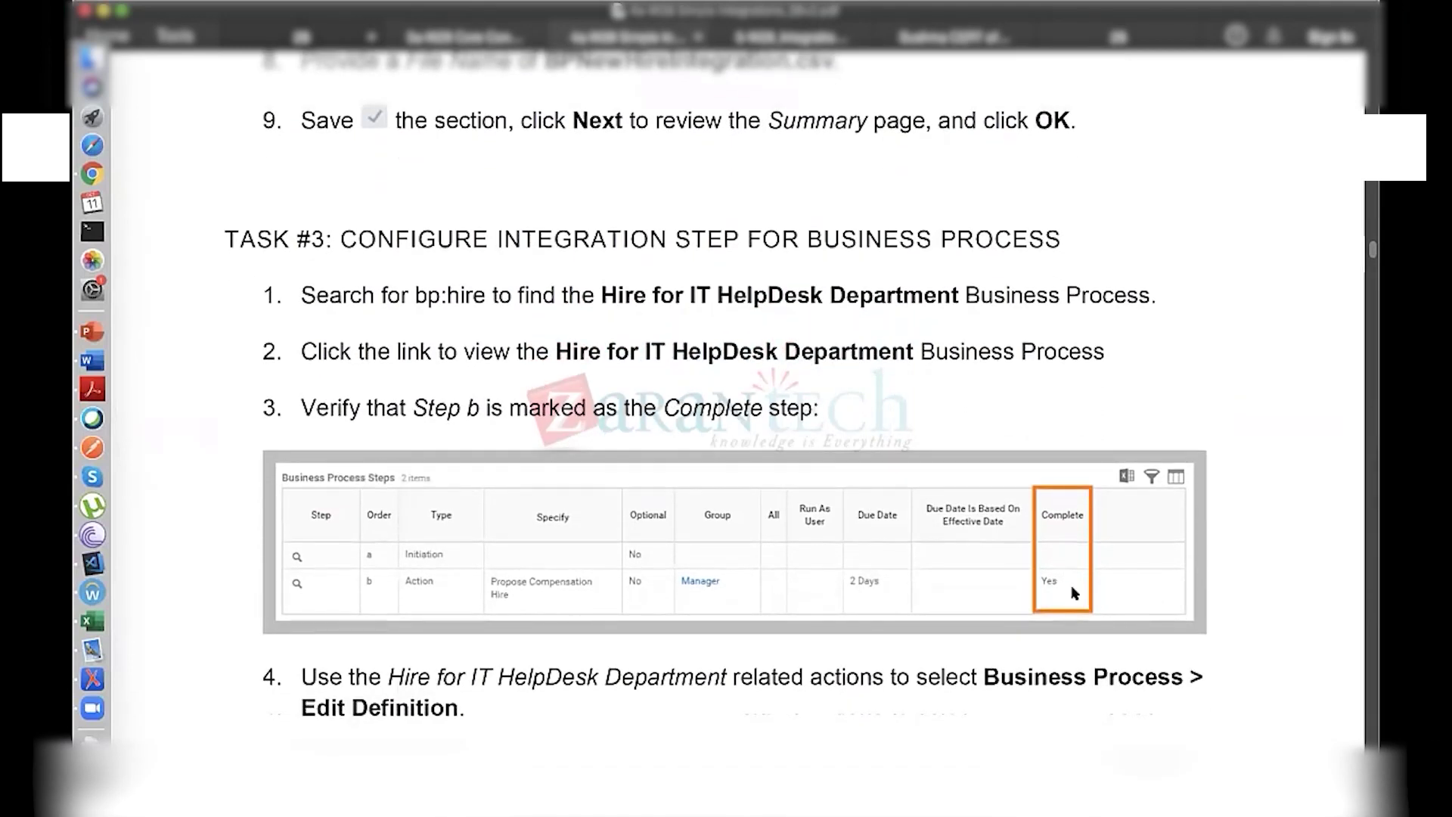
pyautogui.scroll(-2, 1075, 593)
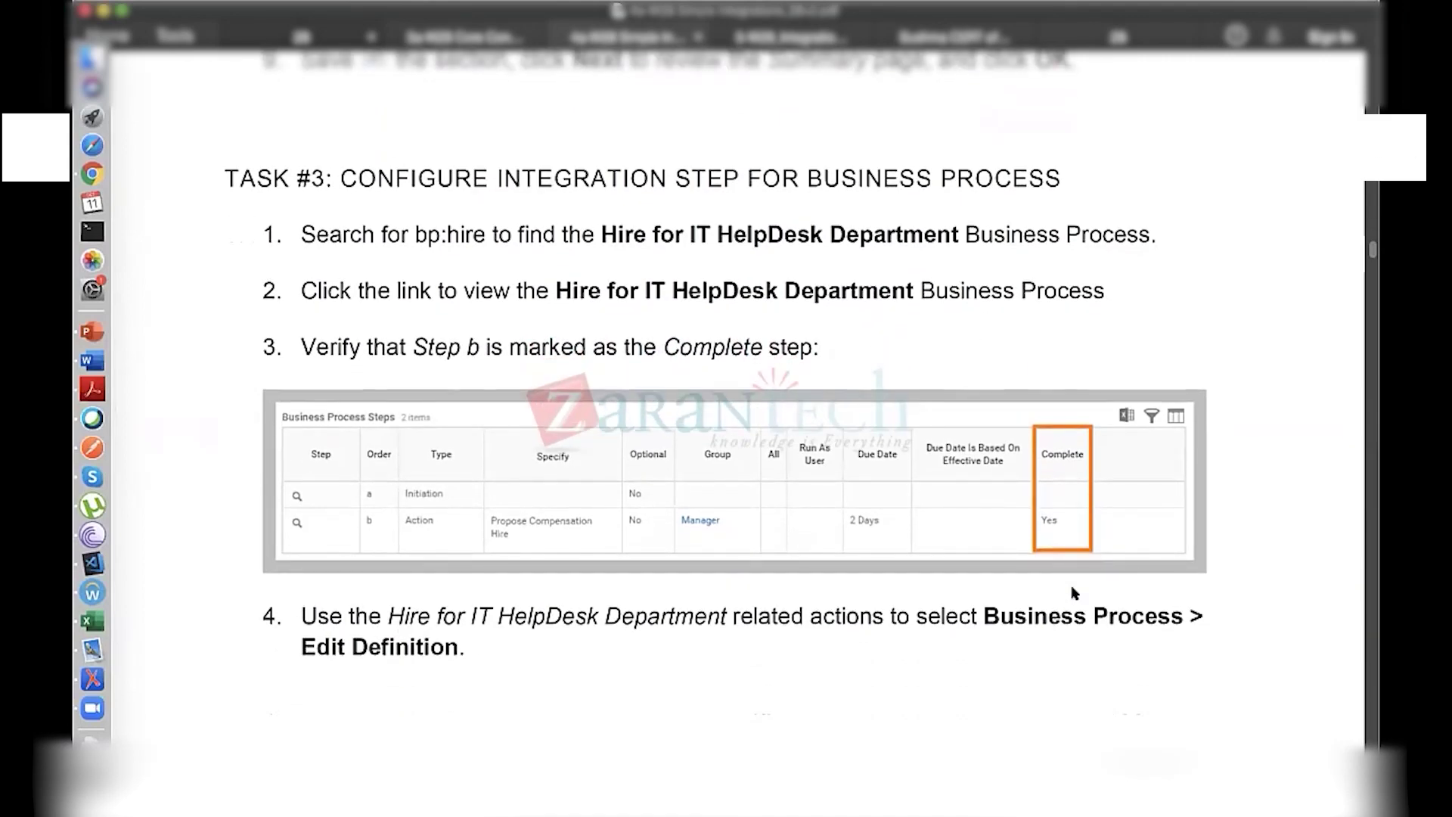
pyautogui.hotkey('ctrl', 'Right')
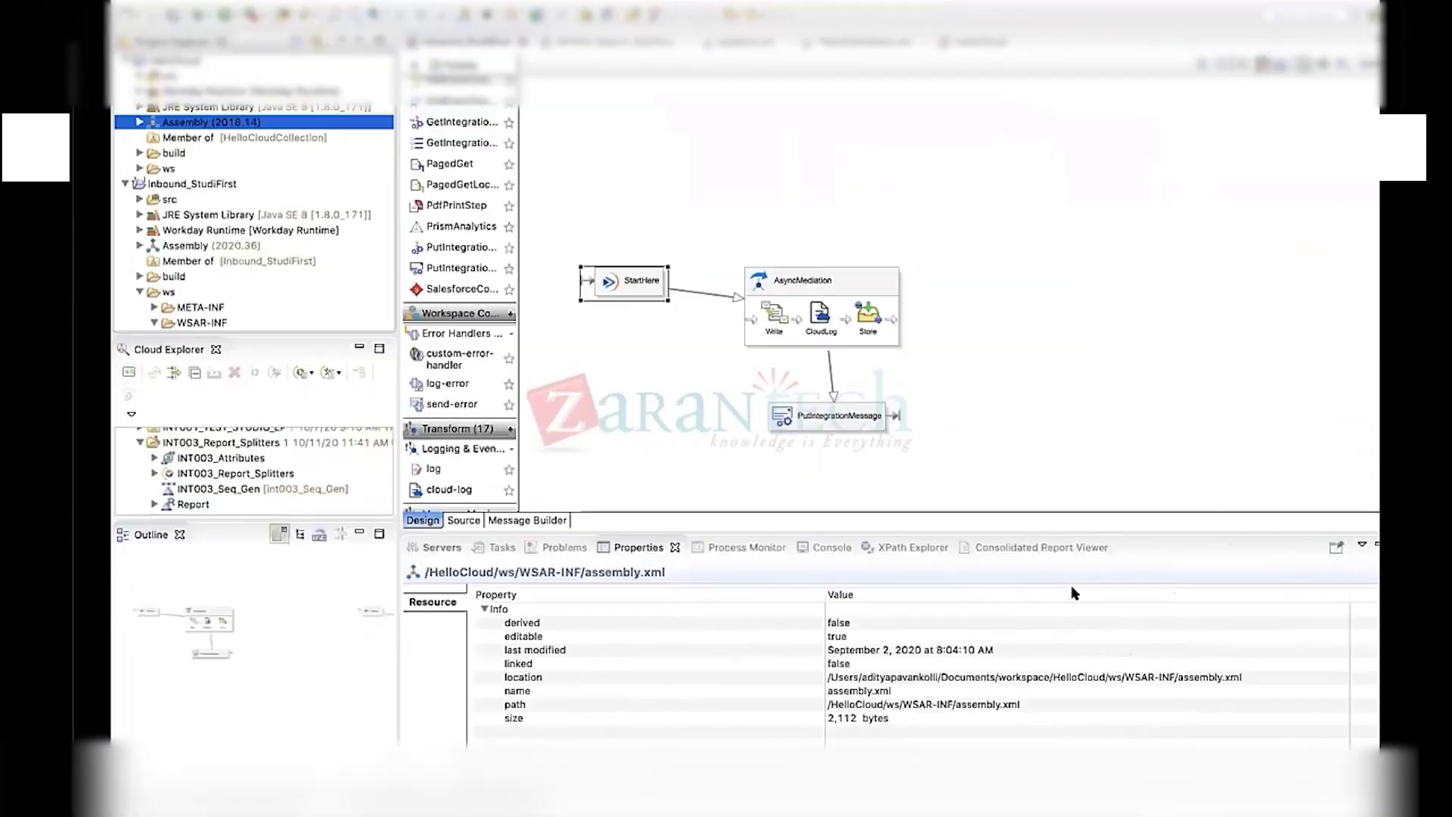
pyautogui.hotkey('ctrl', 'Left')
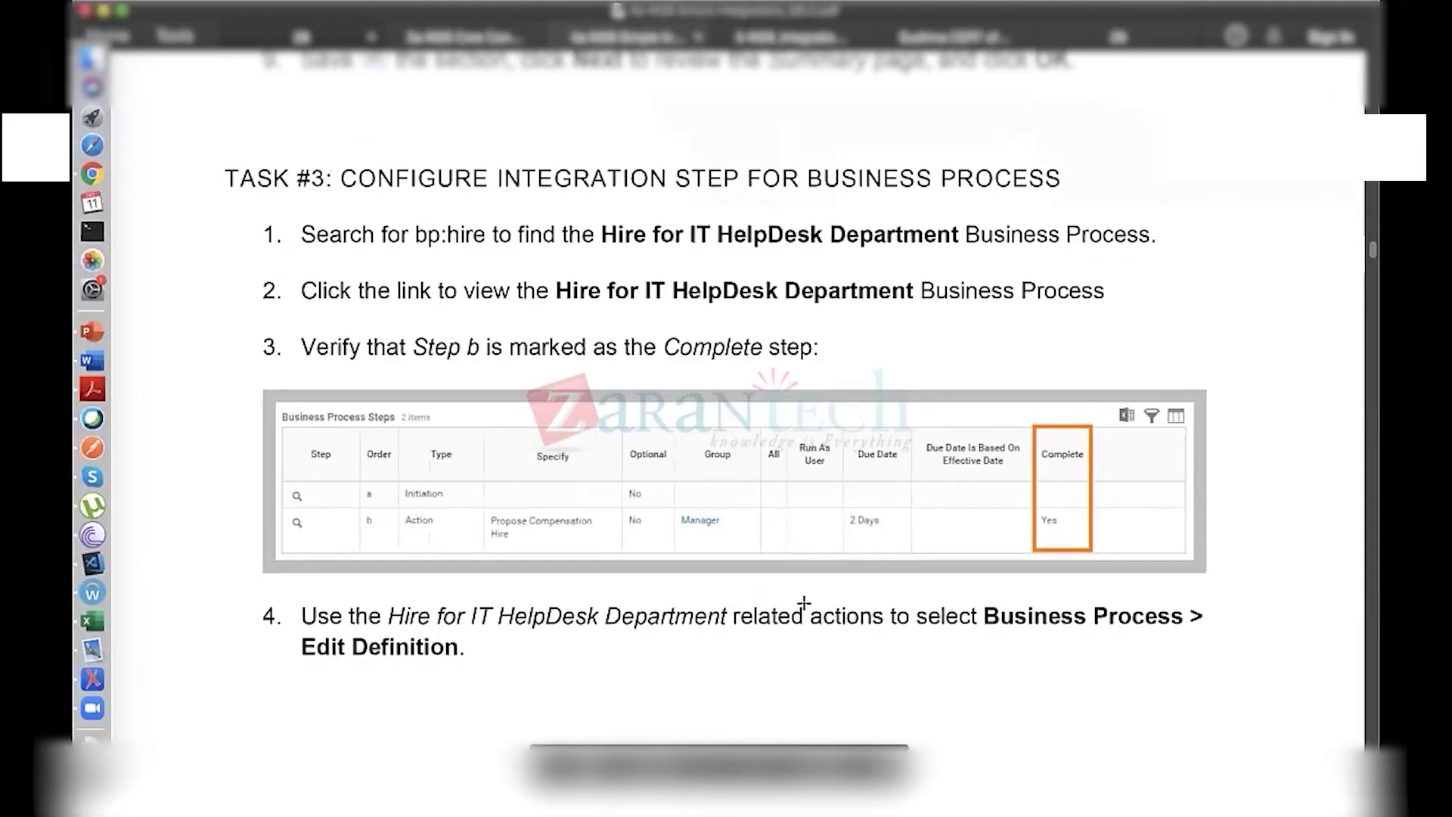
# - Return to the browser and scroll up the Propose Compensation Hire definition page
pyautogui.moveTo(820, 15)
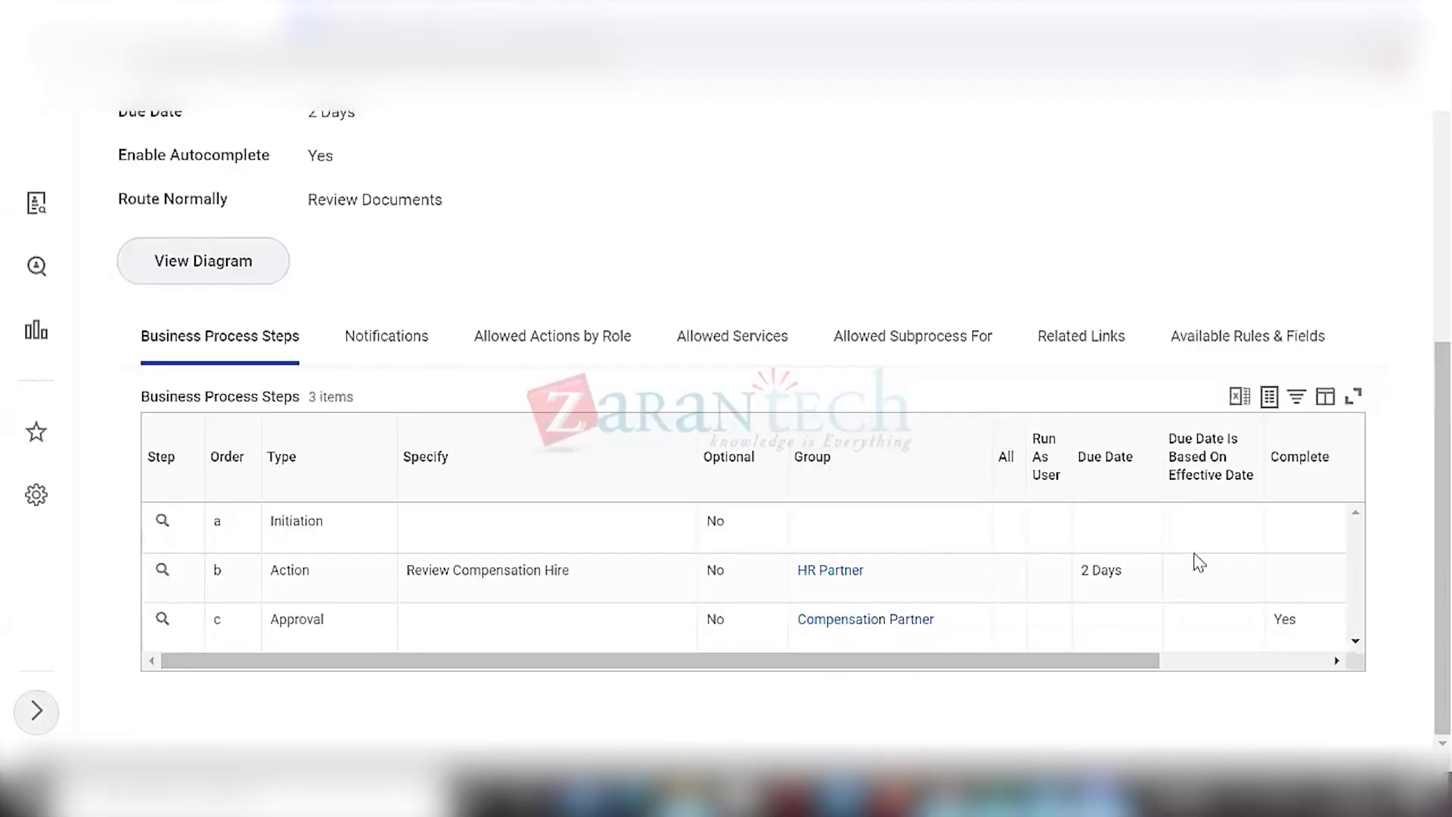
pyautogui.scroll(5, 1417, 227)
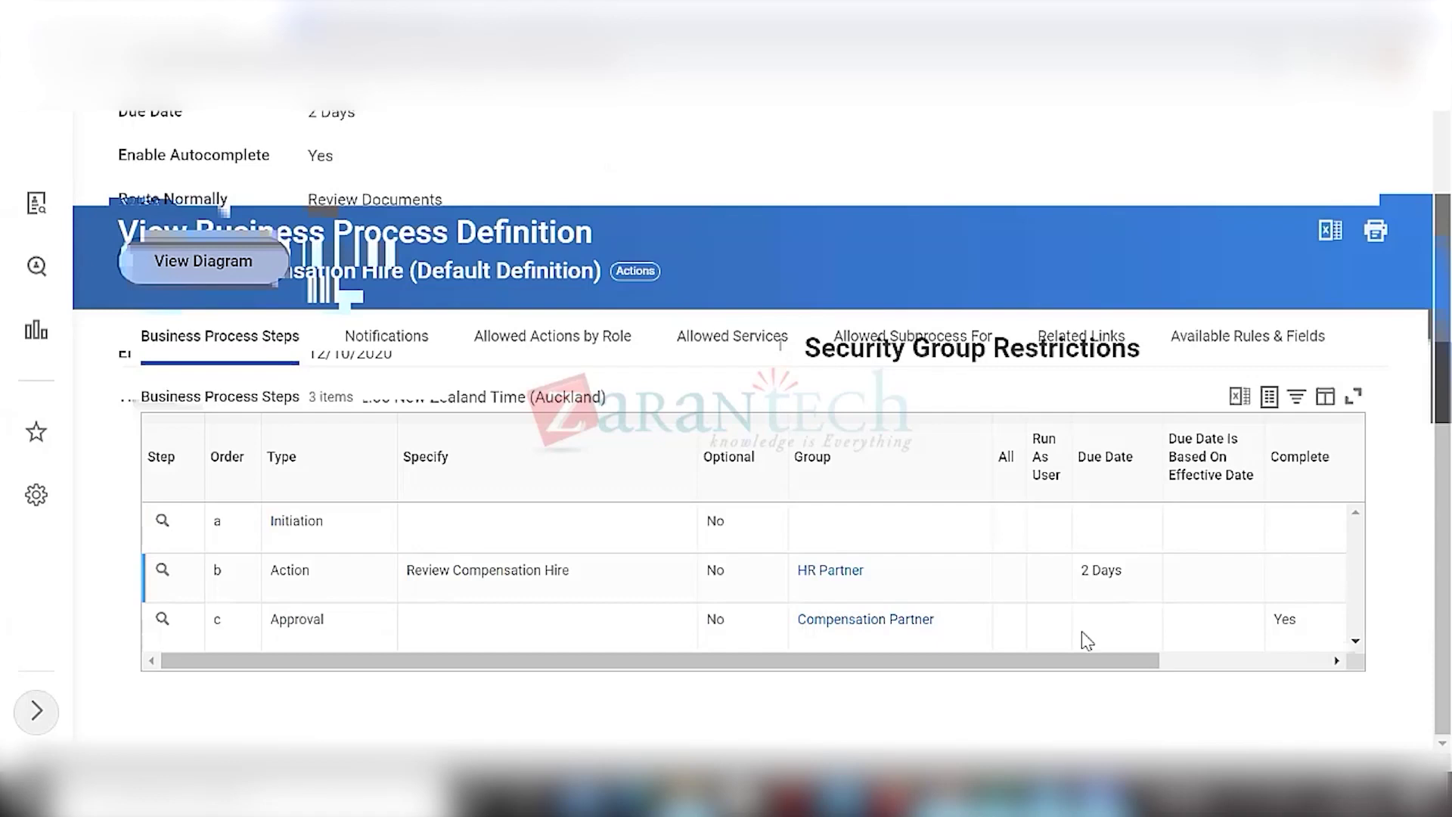
pyautogui.moveTo(186, 580)
pyautogui.click(184, 575)
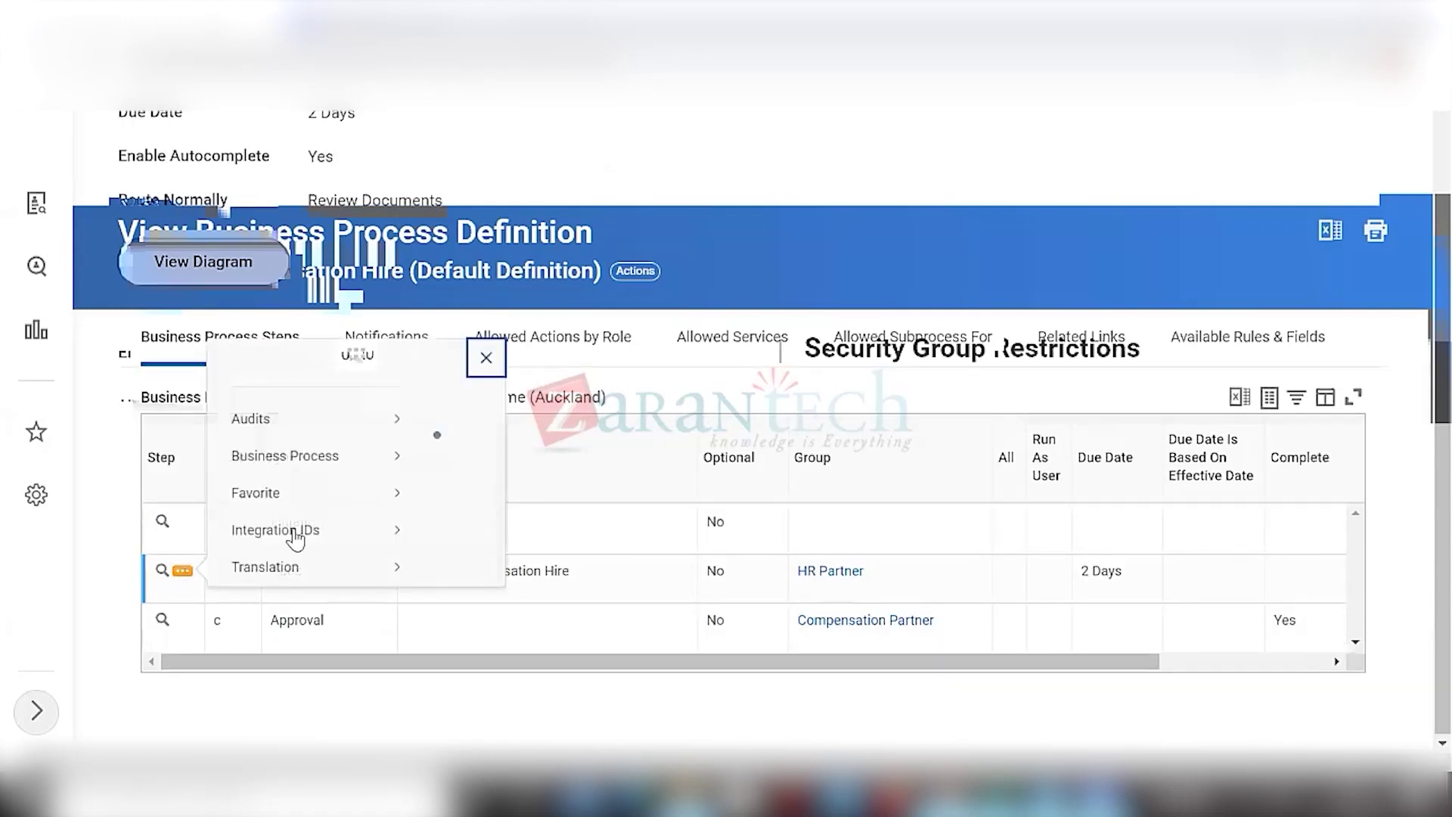
pyautogui.moveTo(324, 480)
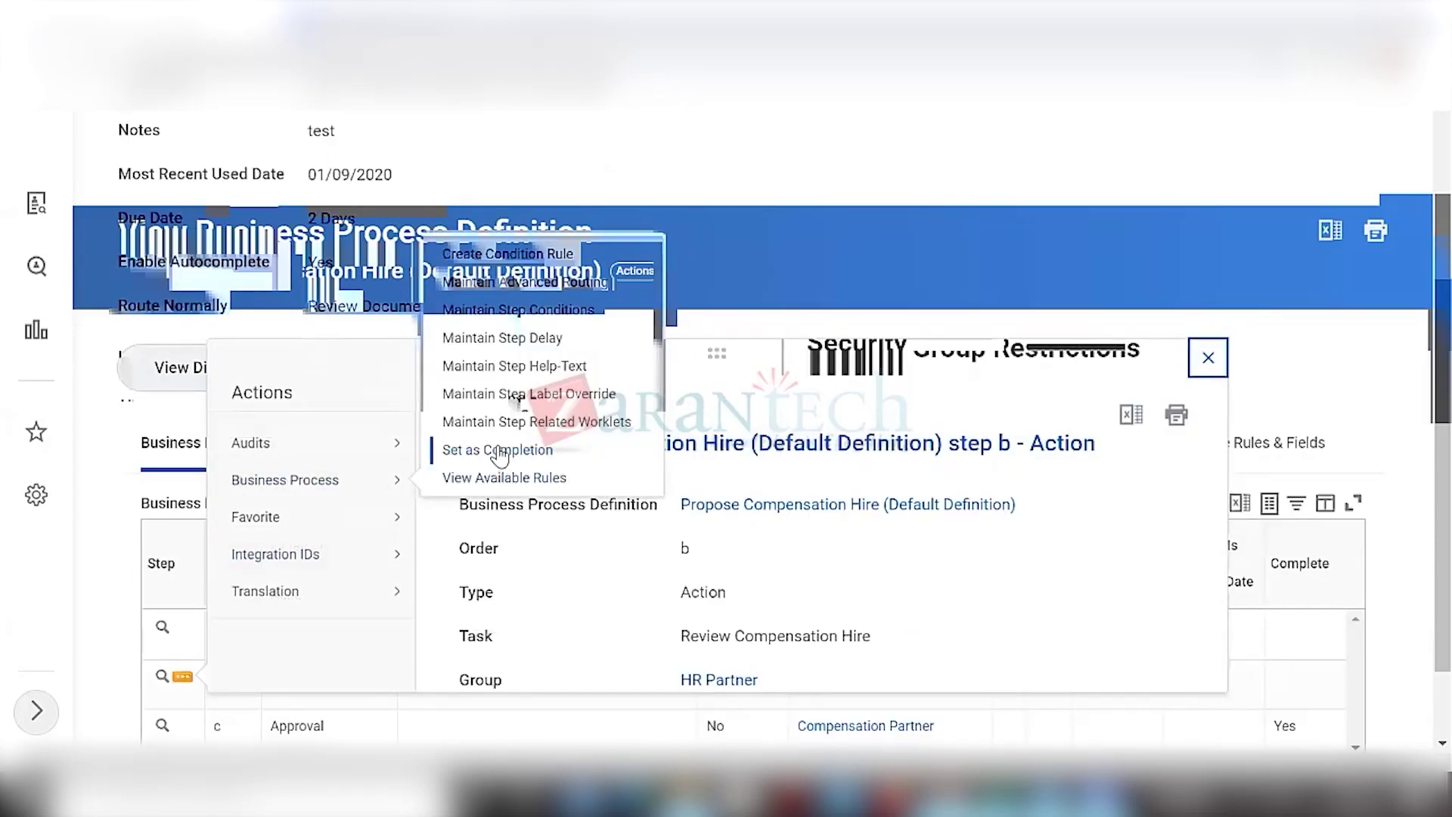
pyautogui.click(777, 274)
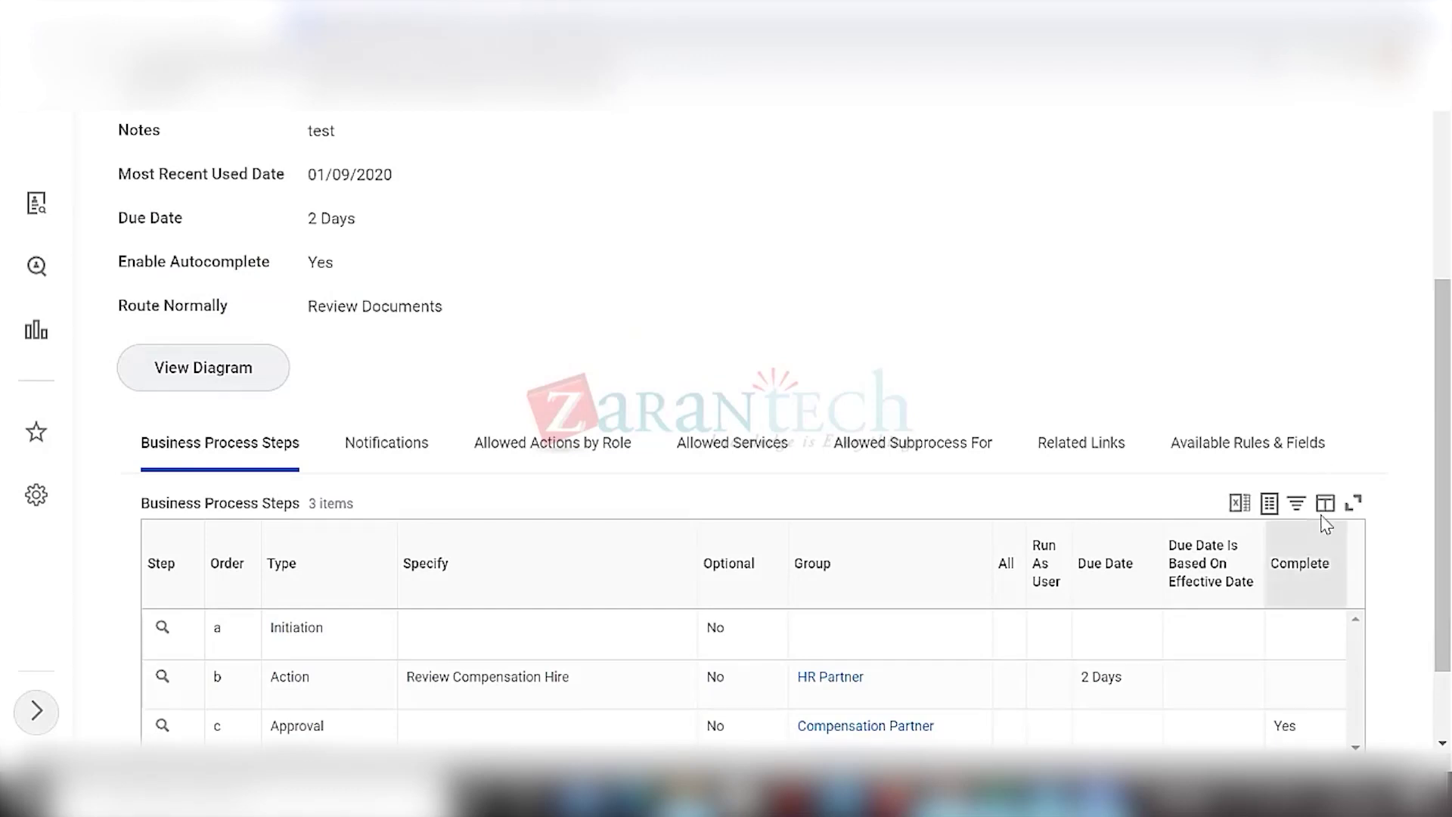
pyautogui.scroll(-2, 1420, 363)
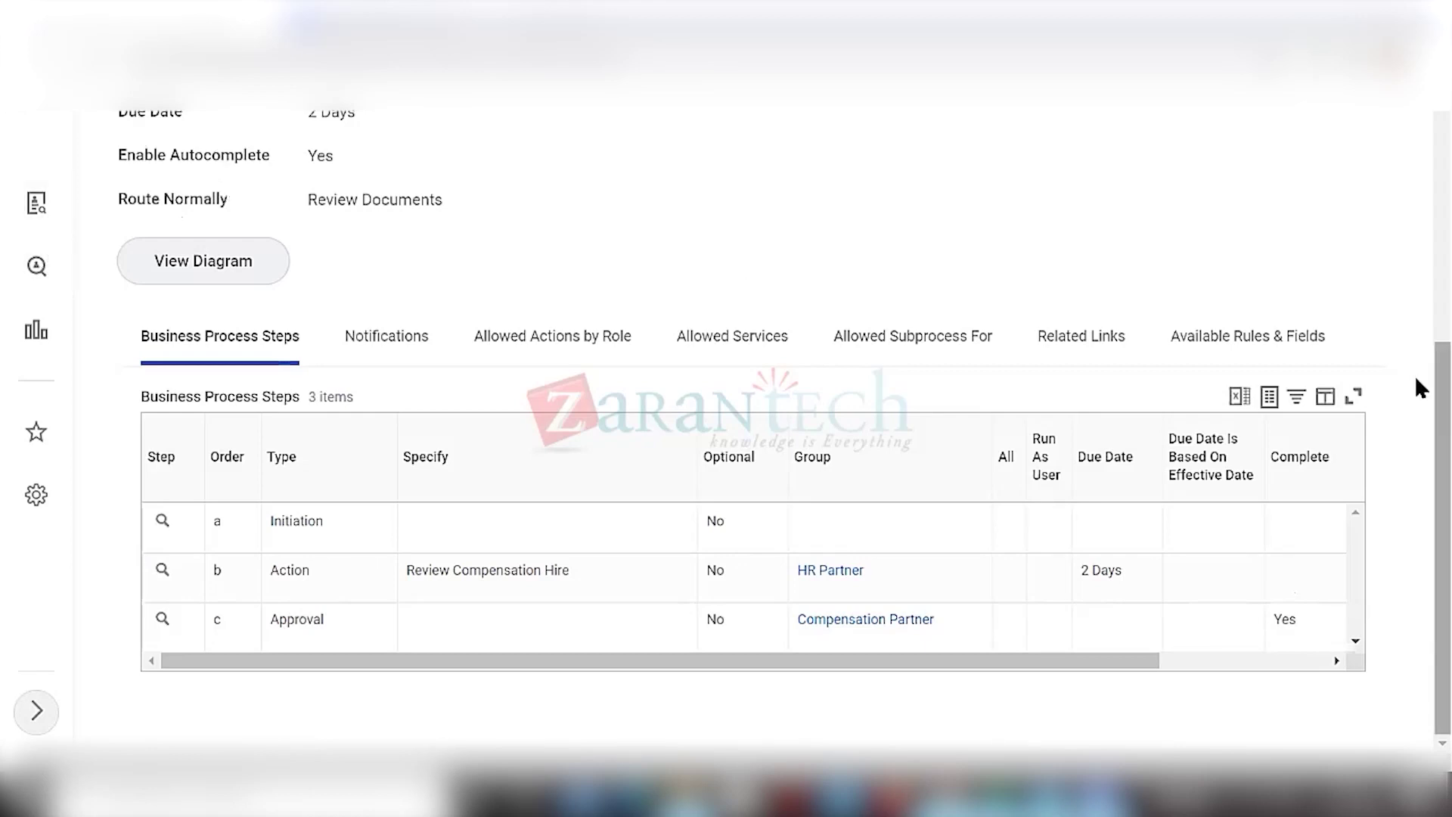
pyautogui.scroll(5, 872, 117)
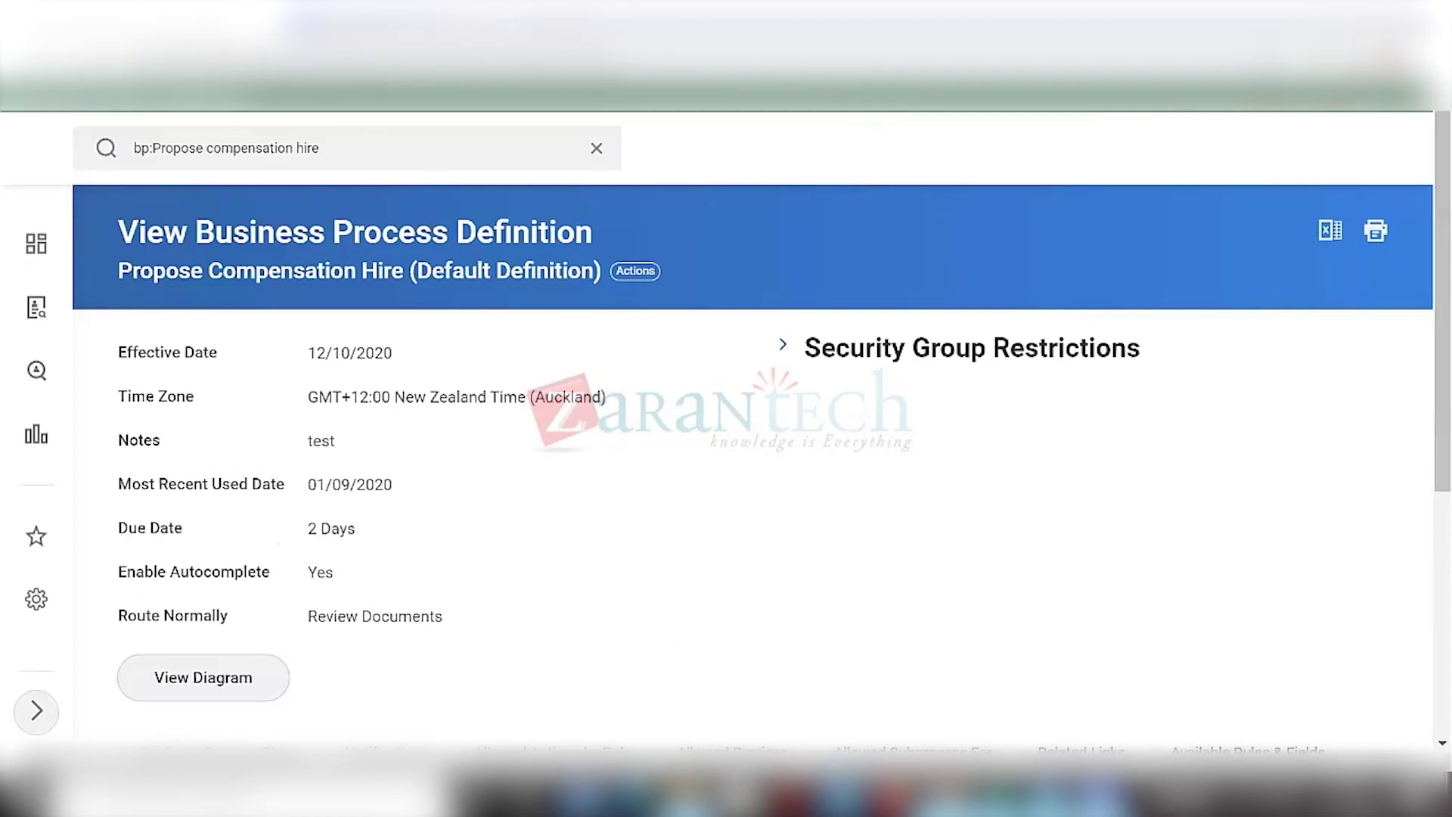
# - Enter 'create cal field' in the Workday search box, then search Windows for 'note'
pyautogui.click(227, 148)
pyautogui.press('BackSpace')
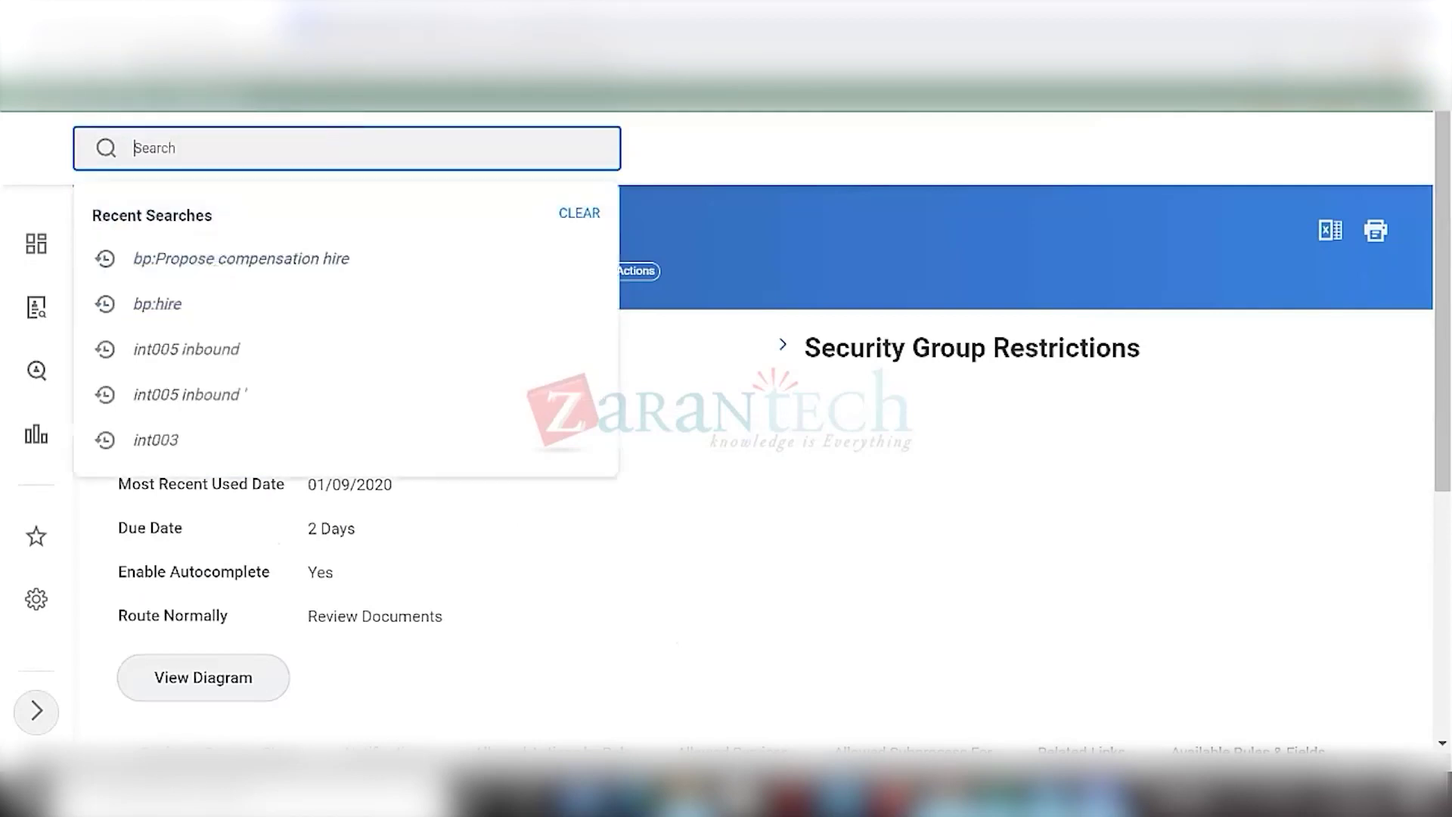
pyautogui.write('create')
pyautogui.click(1243, 713)
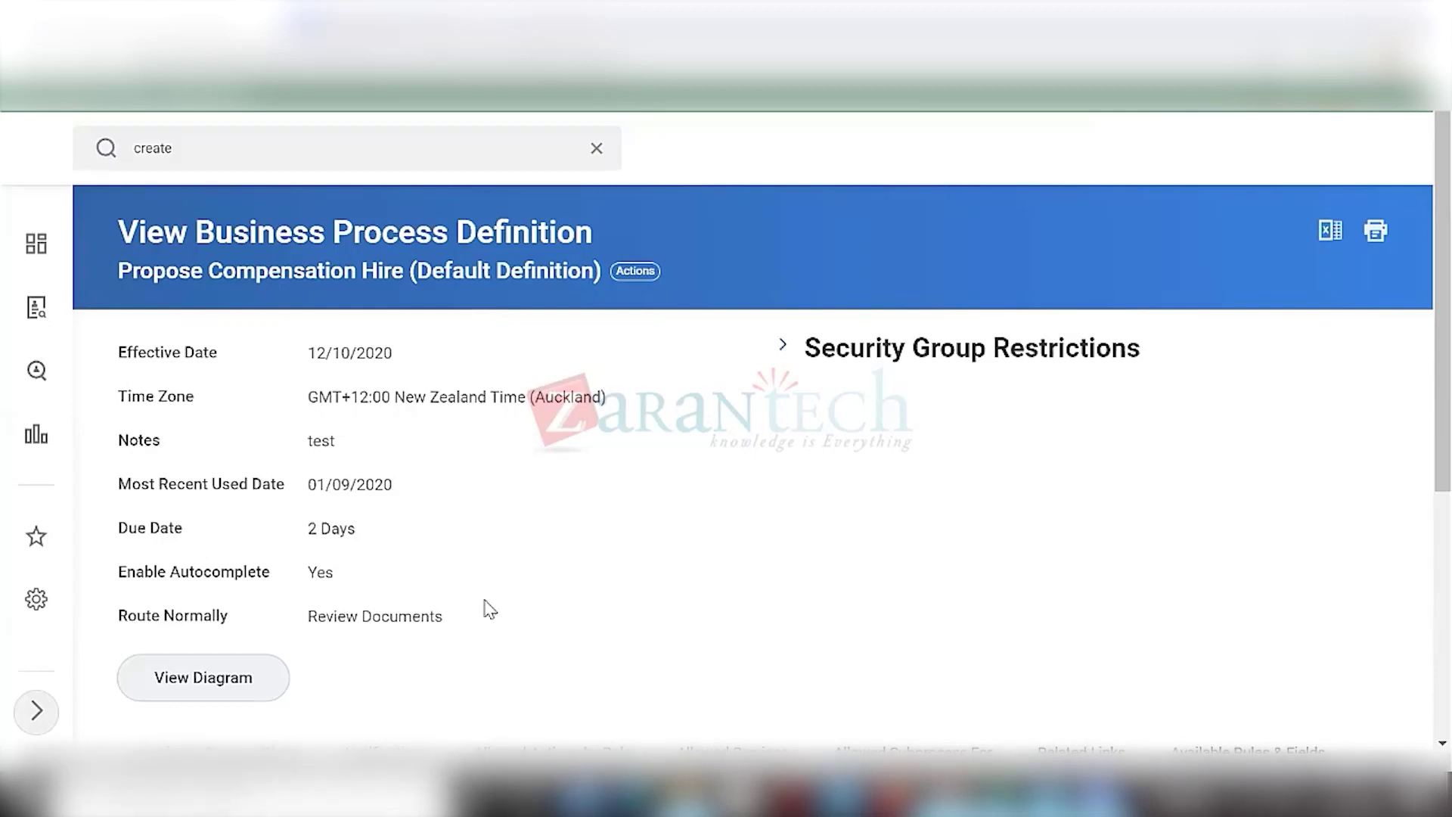
pyautogui.click(311, 139)
pyautogui.write('cal field')
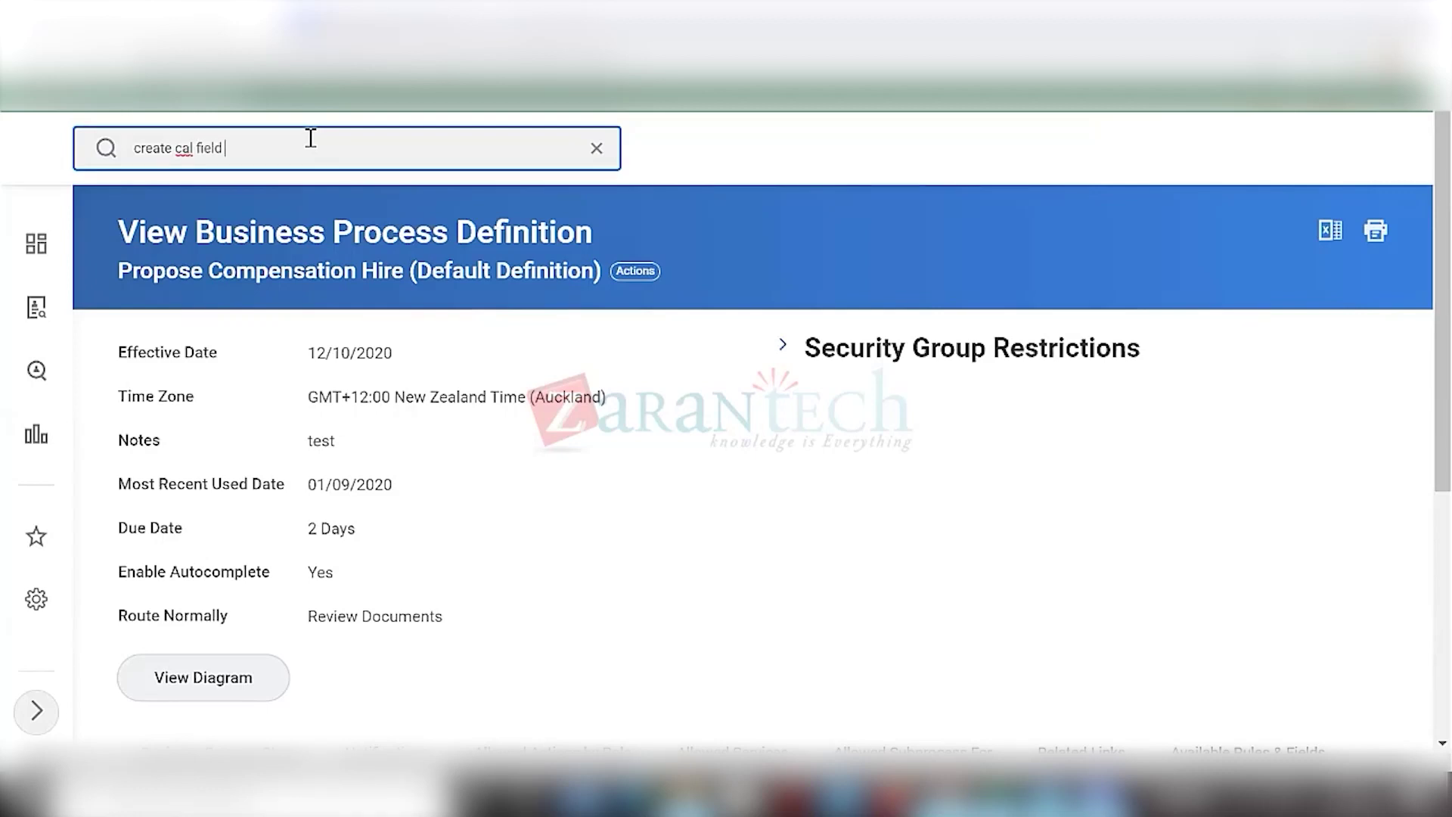
pyautogui.click(341, 787)
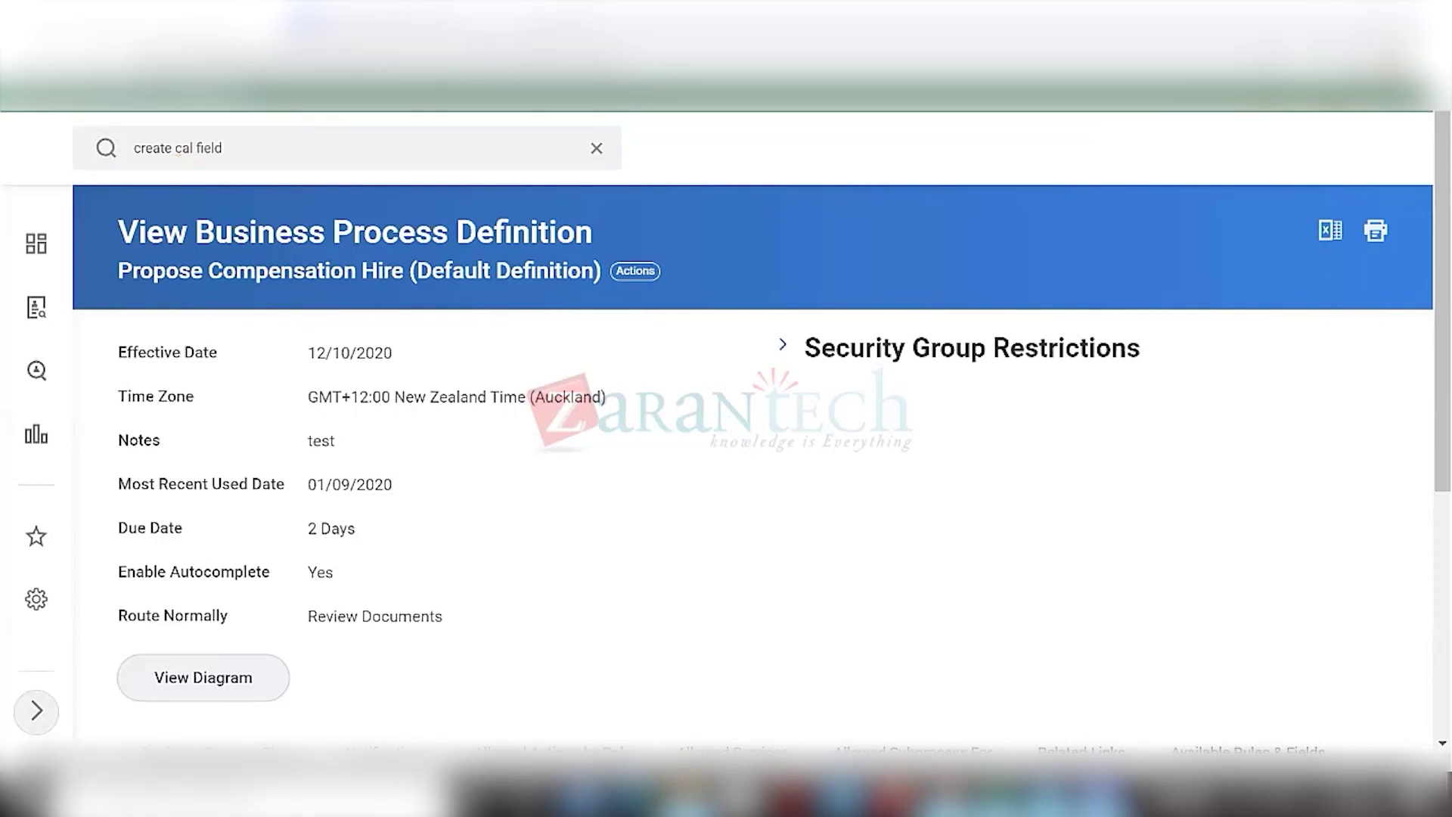
pyautogui.write('note')
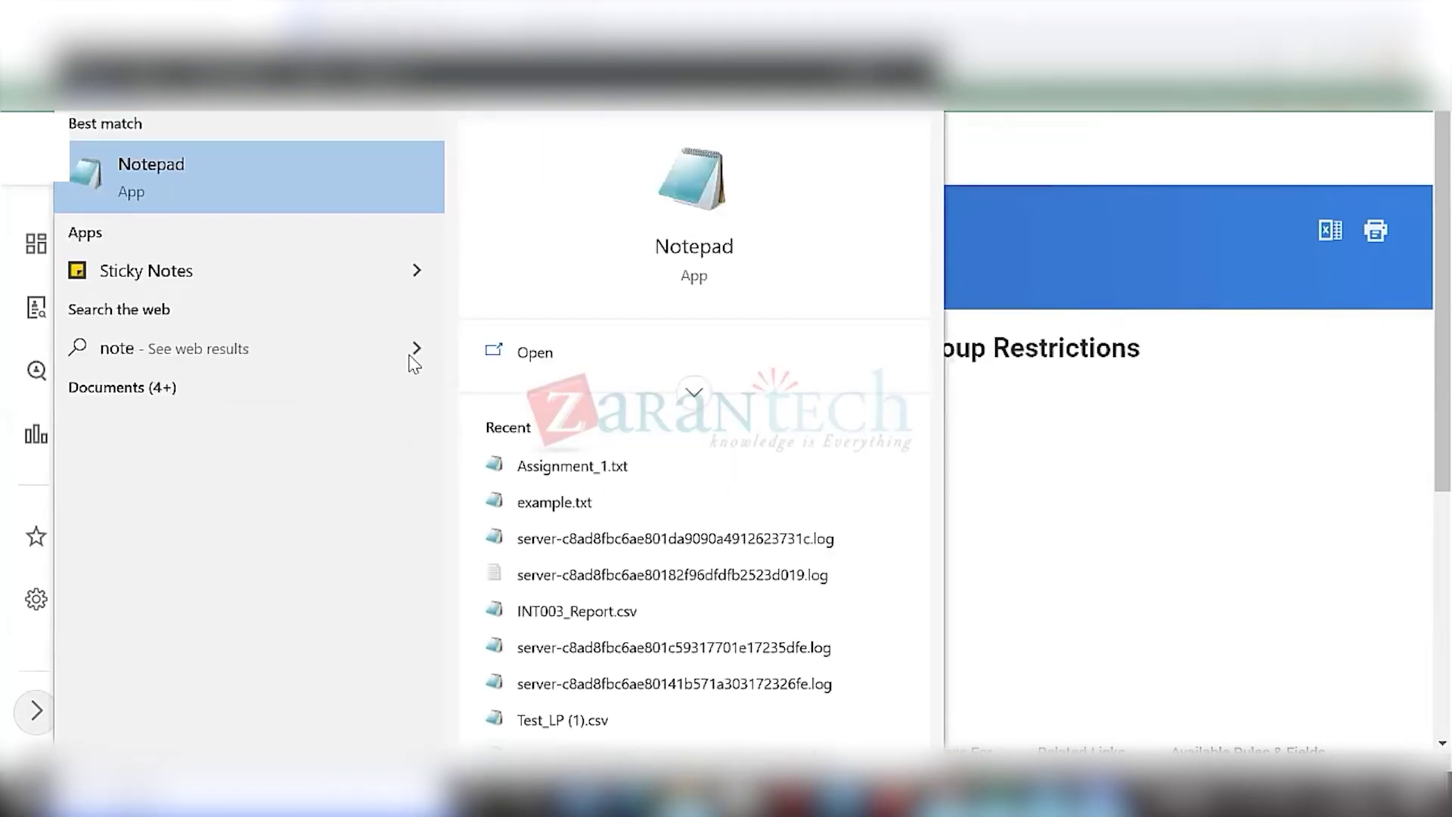
# - Write the notes 'Time blocks', 'overtime' and 'Sum' on separate lines in Notepad
pyautogui.click(342, 175)
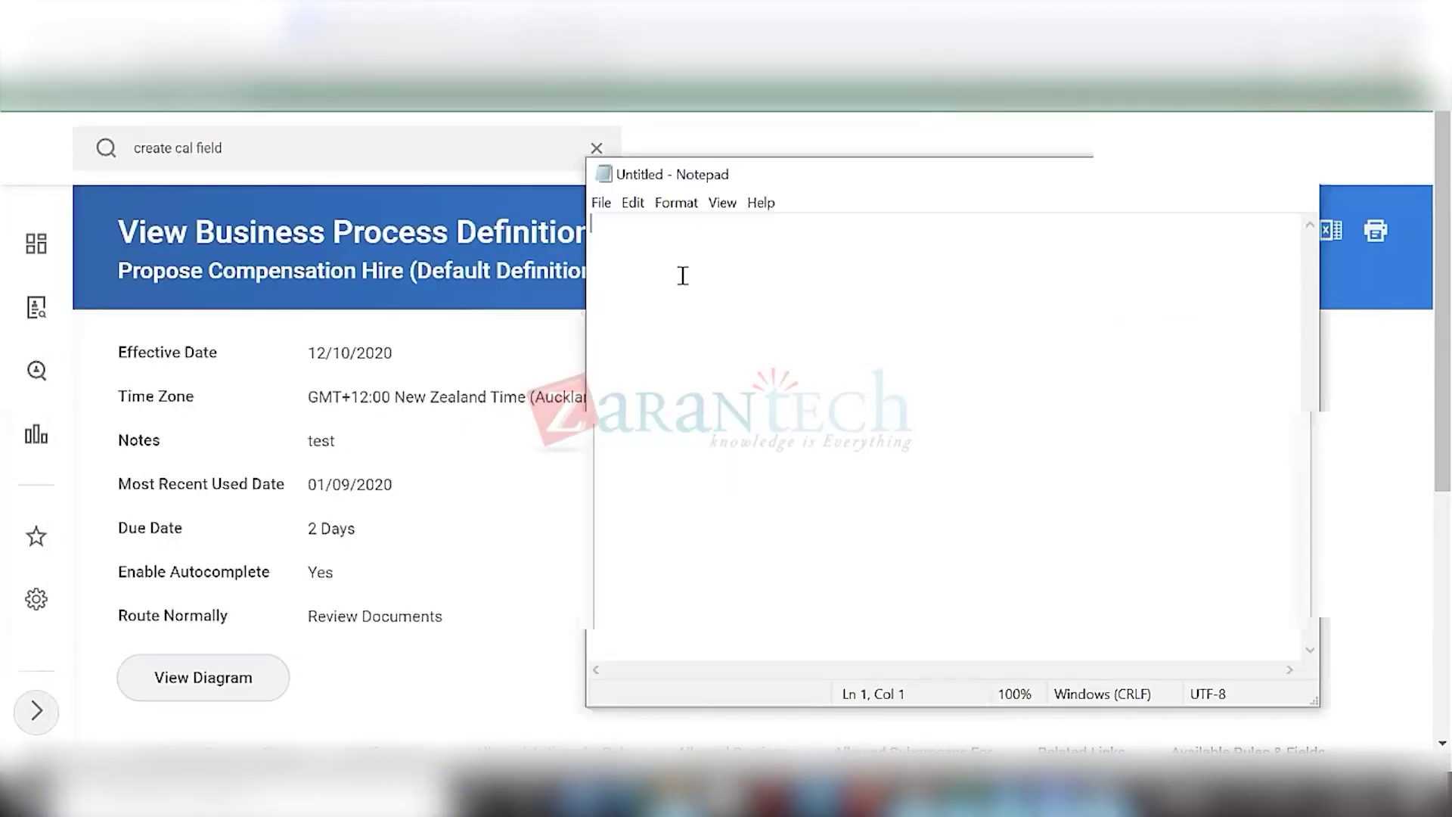
pyautogui.write('Time ')
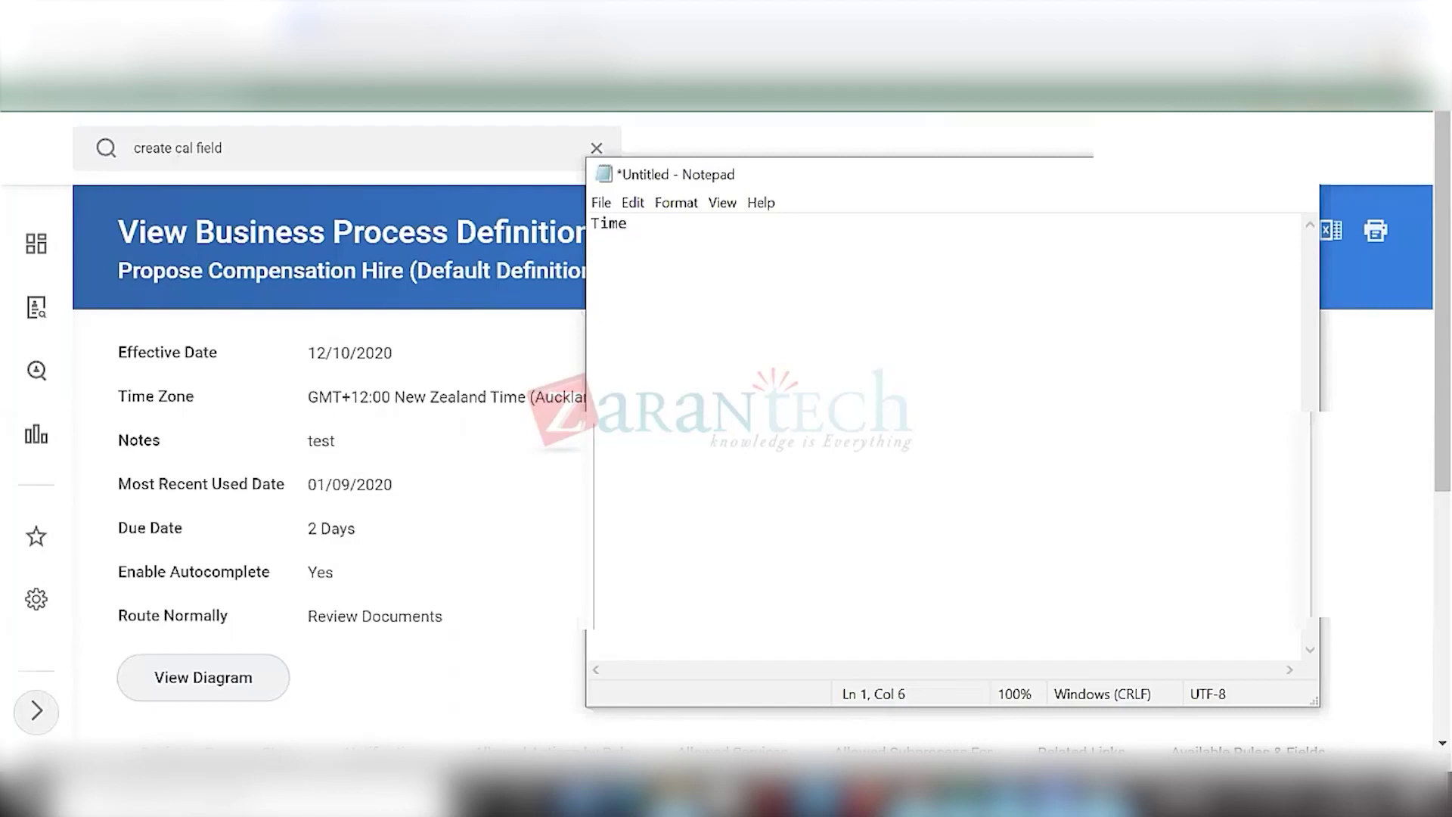
pyautogui.write('blocks')
pyautogui.press('Return')
pyautogui.press('Return')
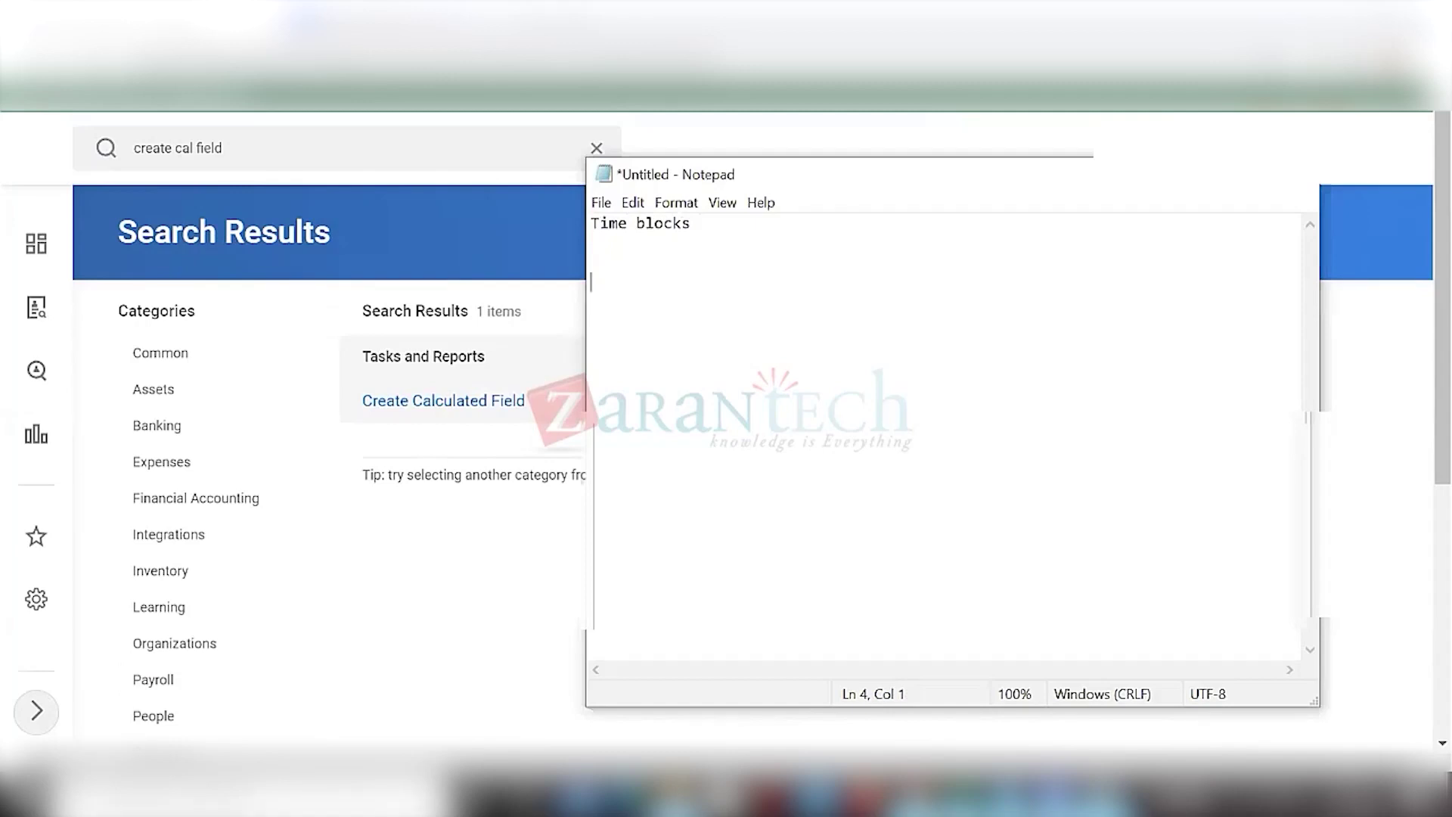
pyautogui.write('overtime')
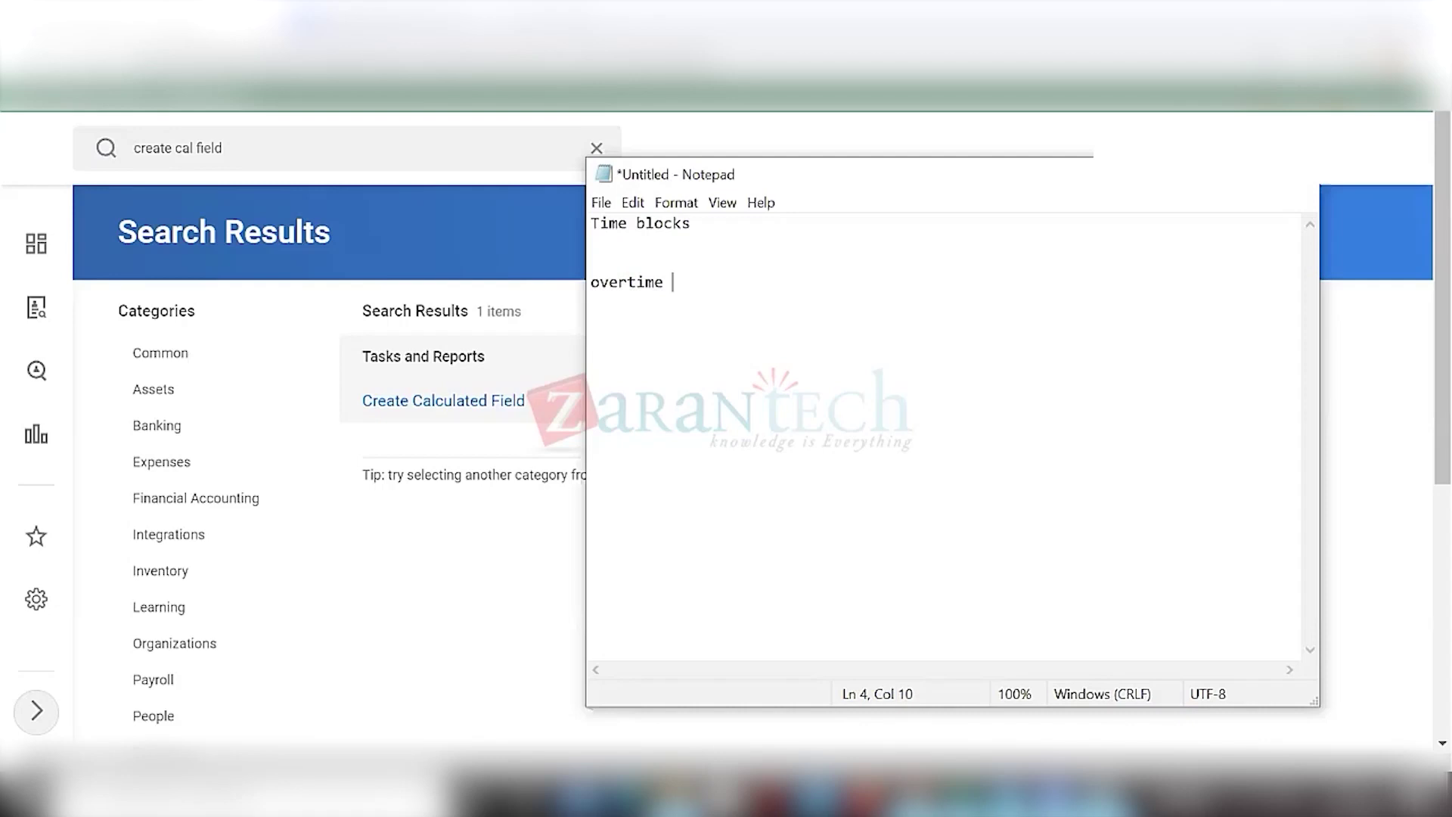
pyautogui.press('Return')
pyautogui.press('Return')
pyautogui.press('Return')
pyautogui.press('Return')
pyautogui.write('Sum')
# - Extend the notes to 'Time blocks for worker' and 'overtime hours', then return to Workday
pyautogui.click(732, 237)
pyautogui.click(724, 223)
pyautogui.write('g')
pyautogui.write('or works')
pyautogui.press('BackSpace')
pyautogui.write('er')
pyautogui.click(686, 281)
pyautogui.write('hours')
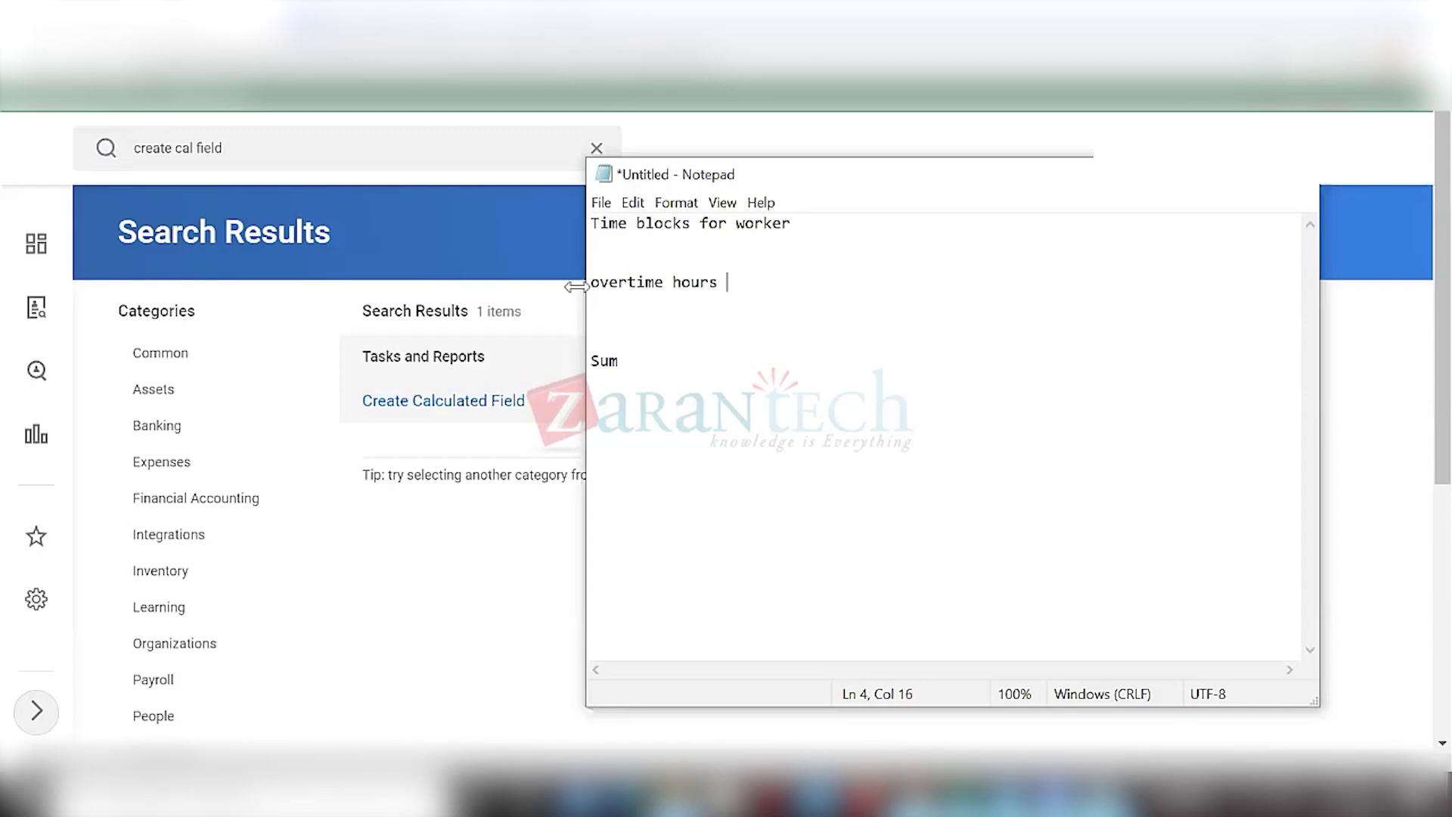
pyautogui.moveTo(661, 360); pyautogui.dragTo(519, 370)
pyautogui.click(451, 509)
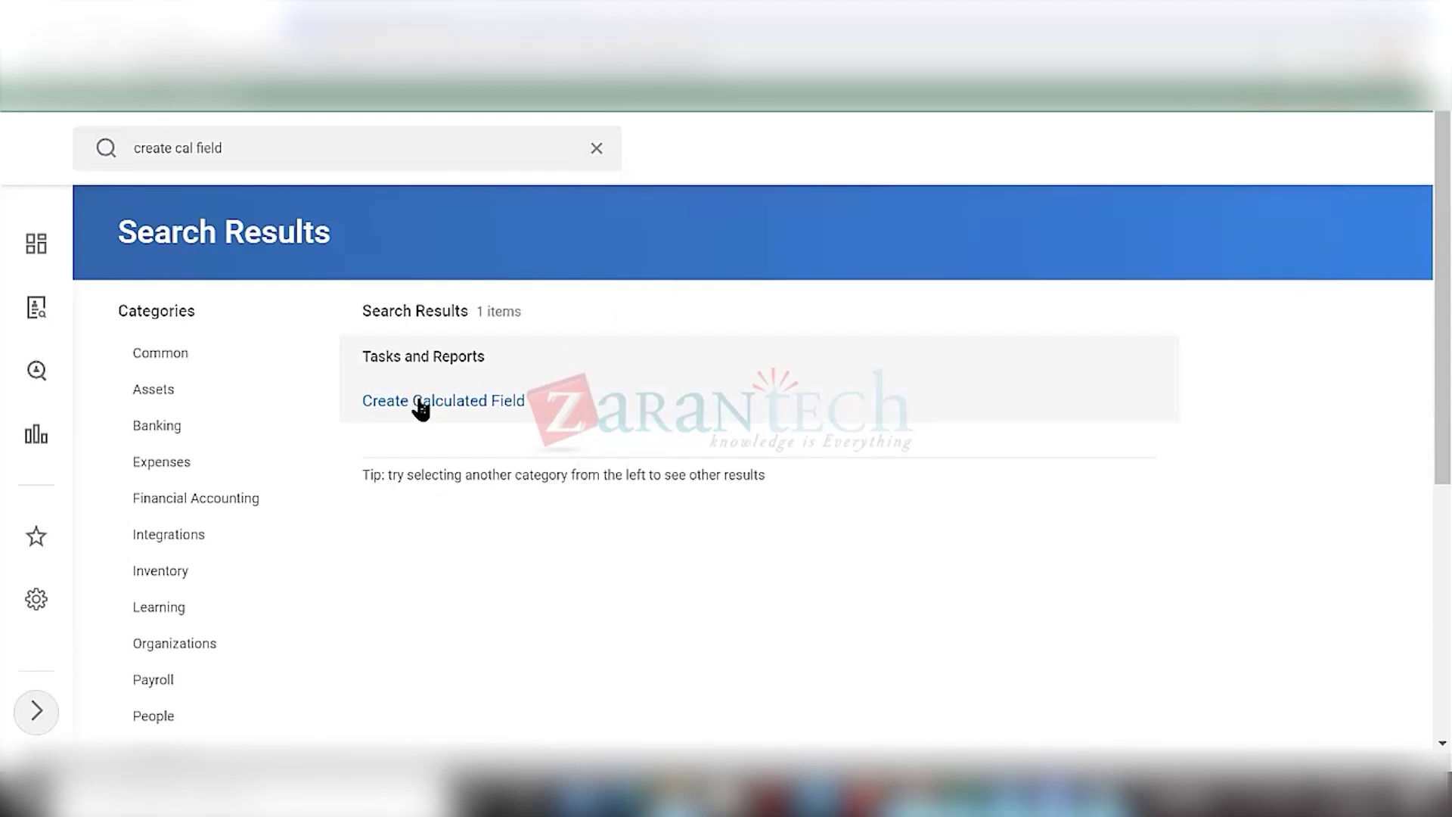
# - Start a calculated field named 'CF SRI Overtime hours' on the Worker business object
pyautogui.click(522, 401)
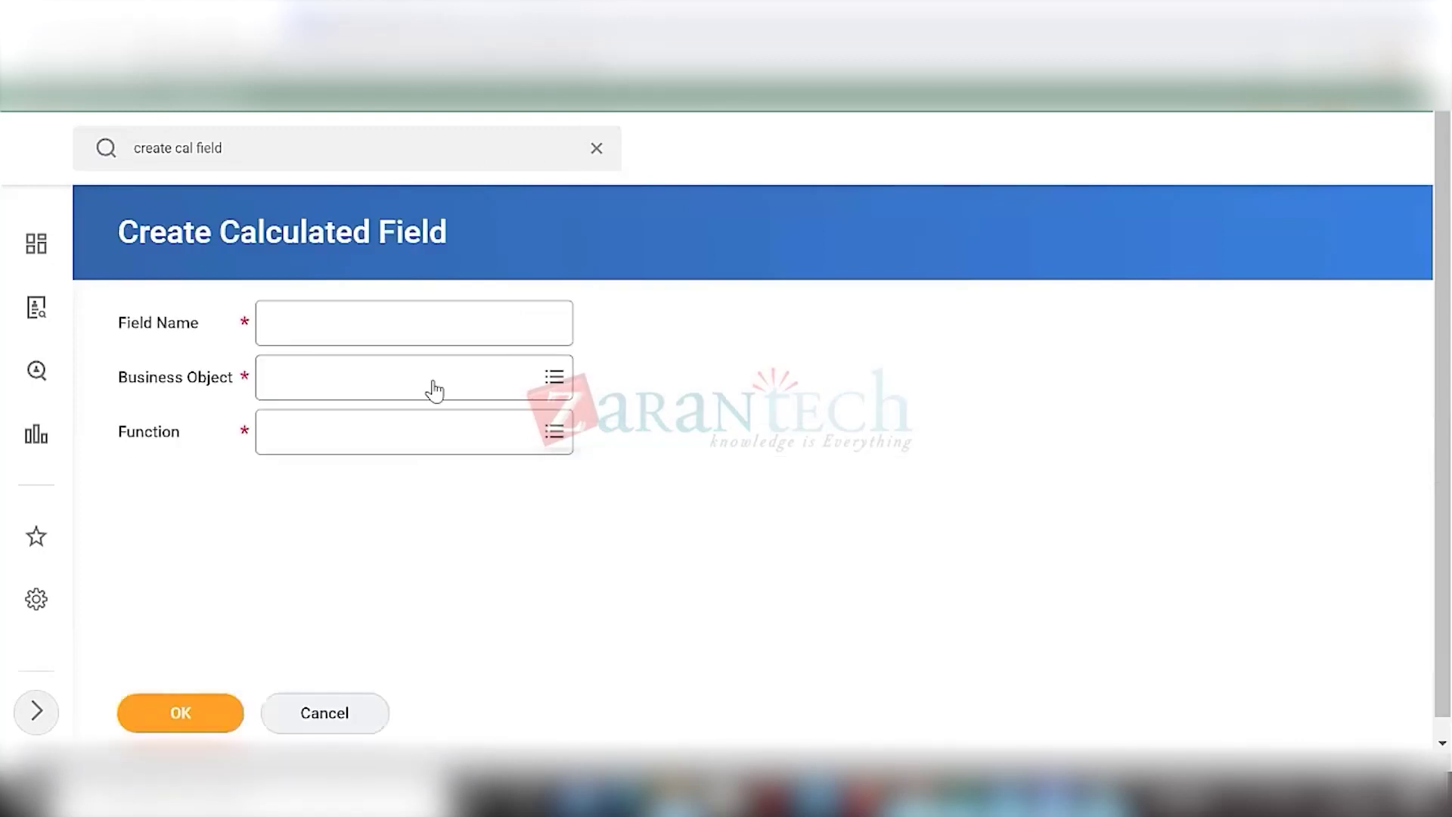
pyautogui.click(295, 315)
pyautogui.write('CF SRI')
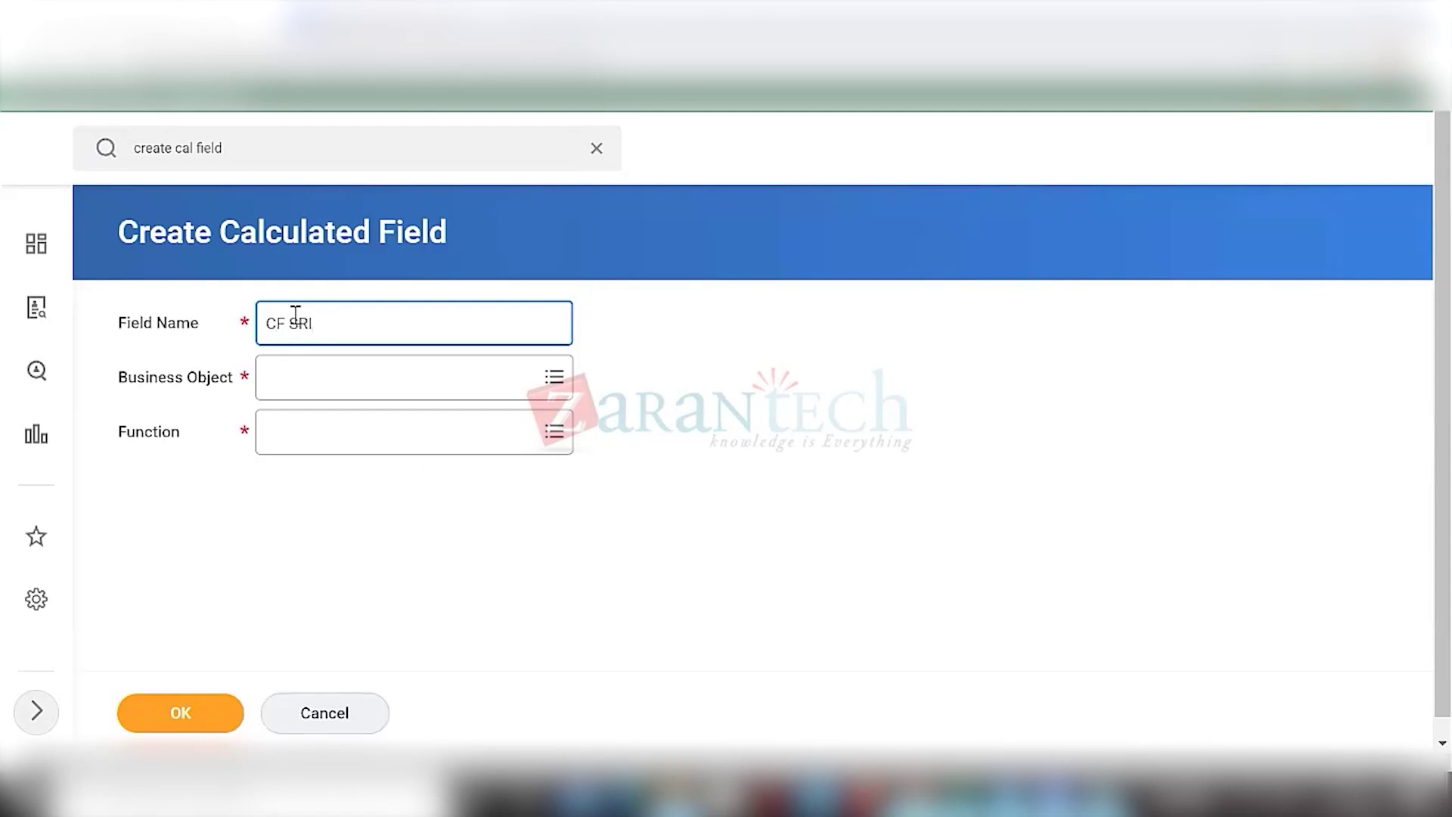
pyautogui.write(' Overtime hours')
pyautogui.click(311, 371)
pyautogui.write('Worker')
pyautogui.press('Return')
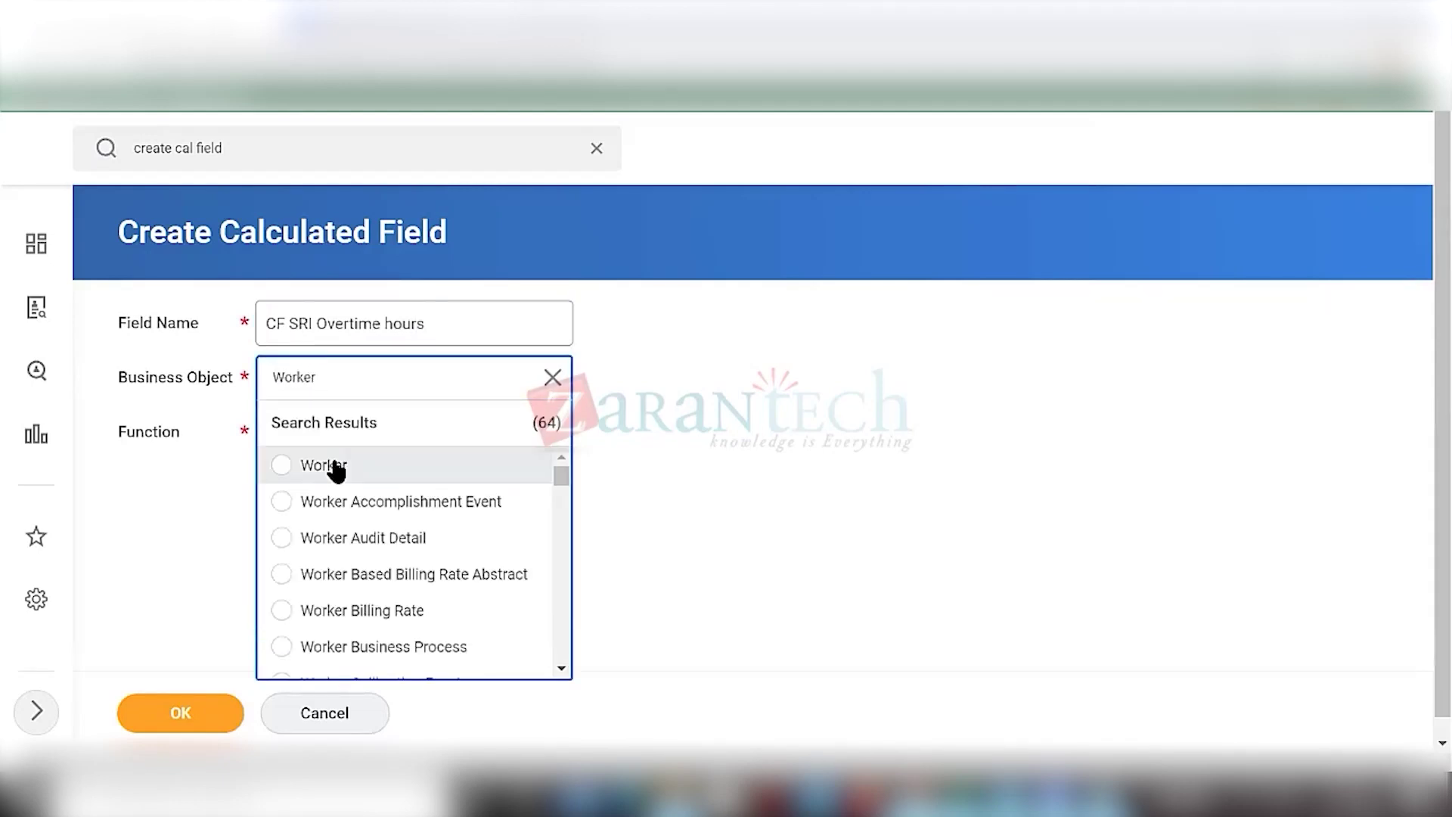
pyautogui.click(335, 466)
# - Choose Sum Related Instances as the function and search the Related Field for 'Time blocks'
pyautogui.click(330, 473)
pyautogui.write('Sum rel')
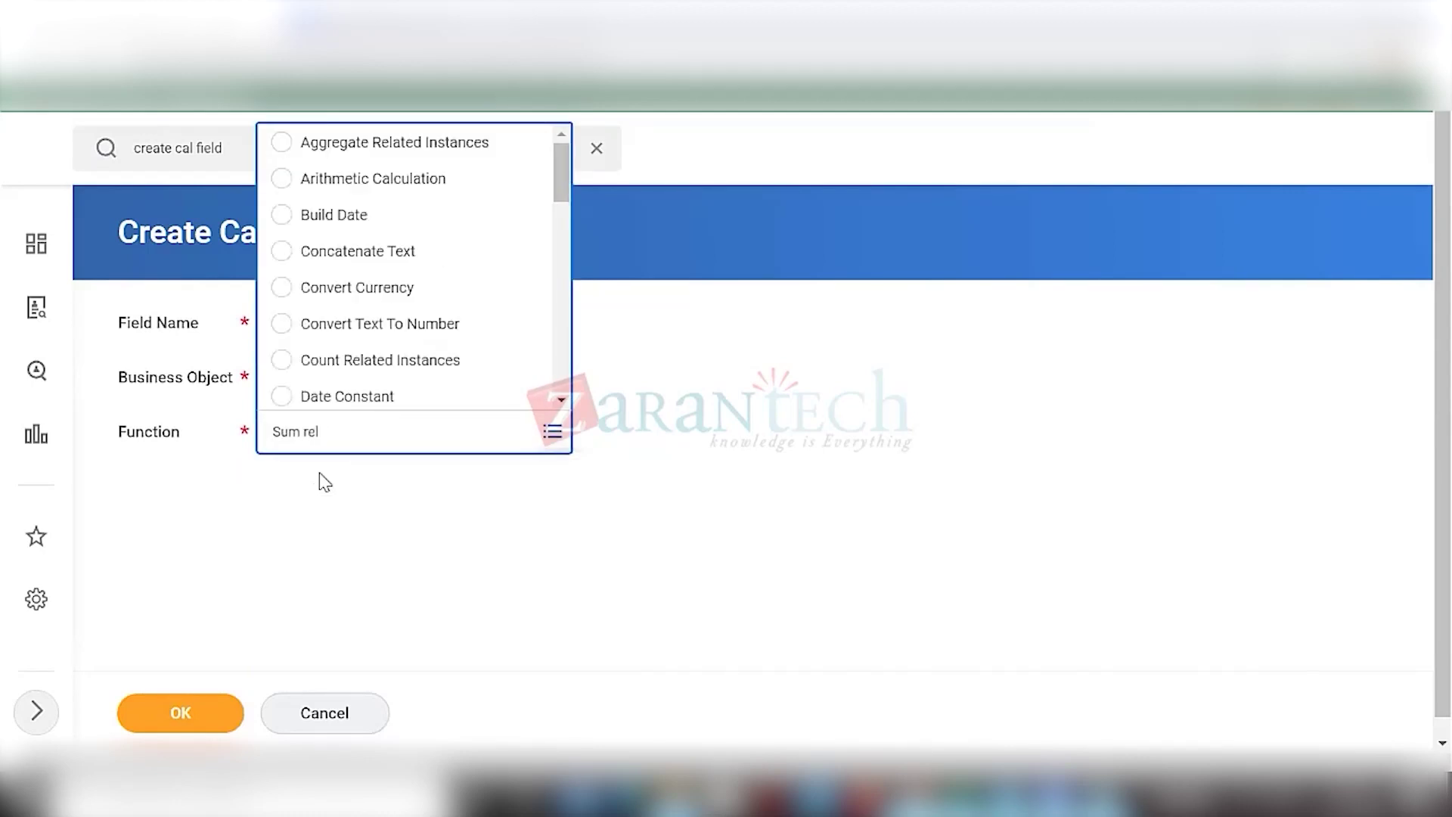
pyautogui.write('ated')
pyautogui.press('Return')
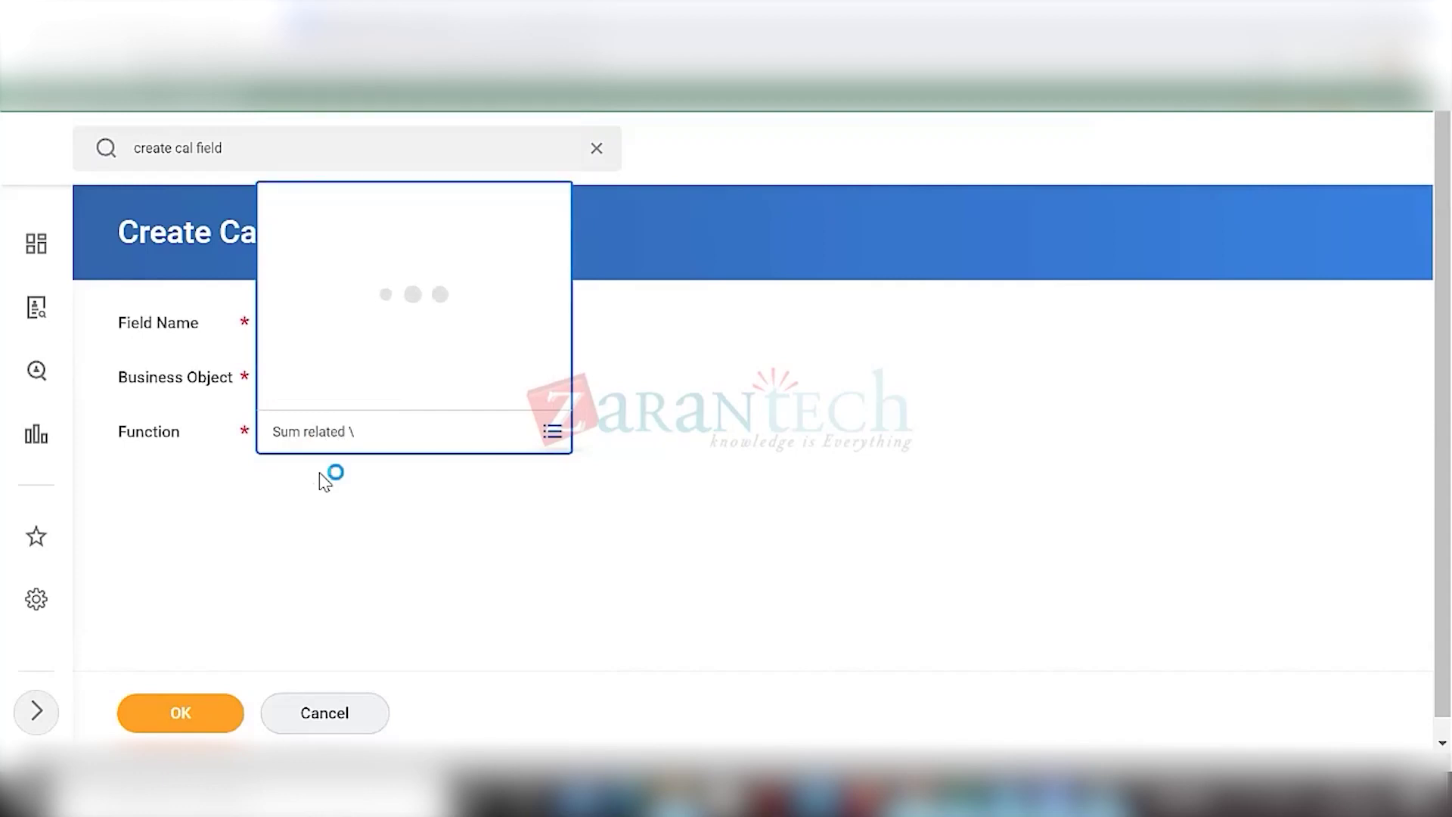
pyautogui.click(227, 718)
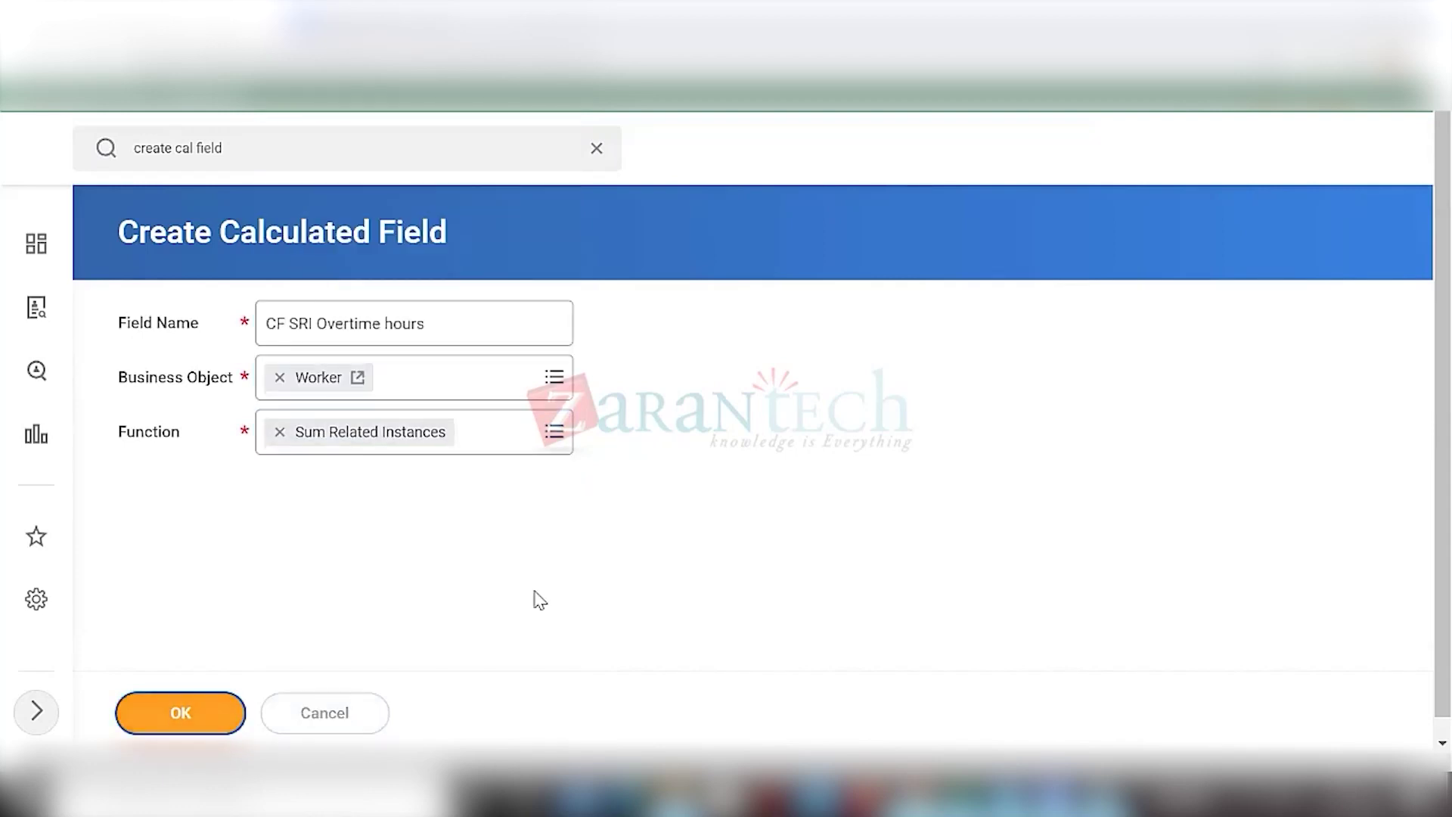
pyautogui.click(391, 558)
pyautogui.write('Time blocks')
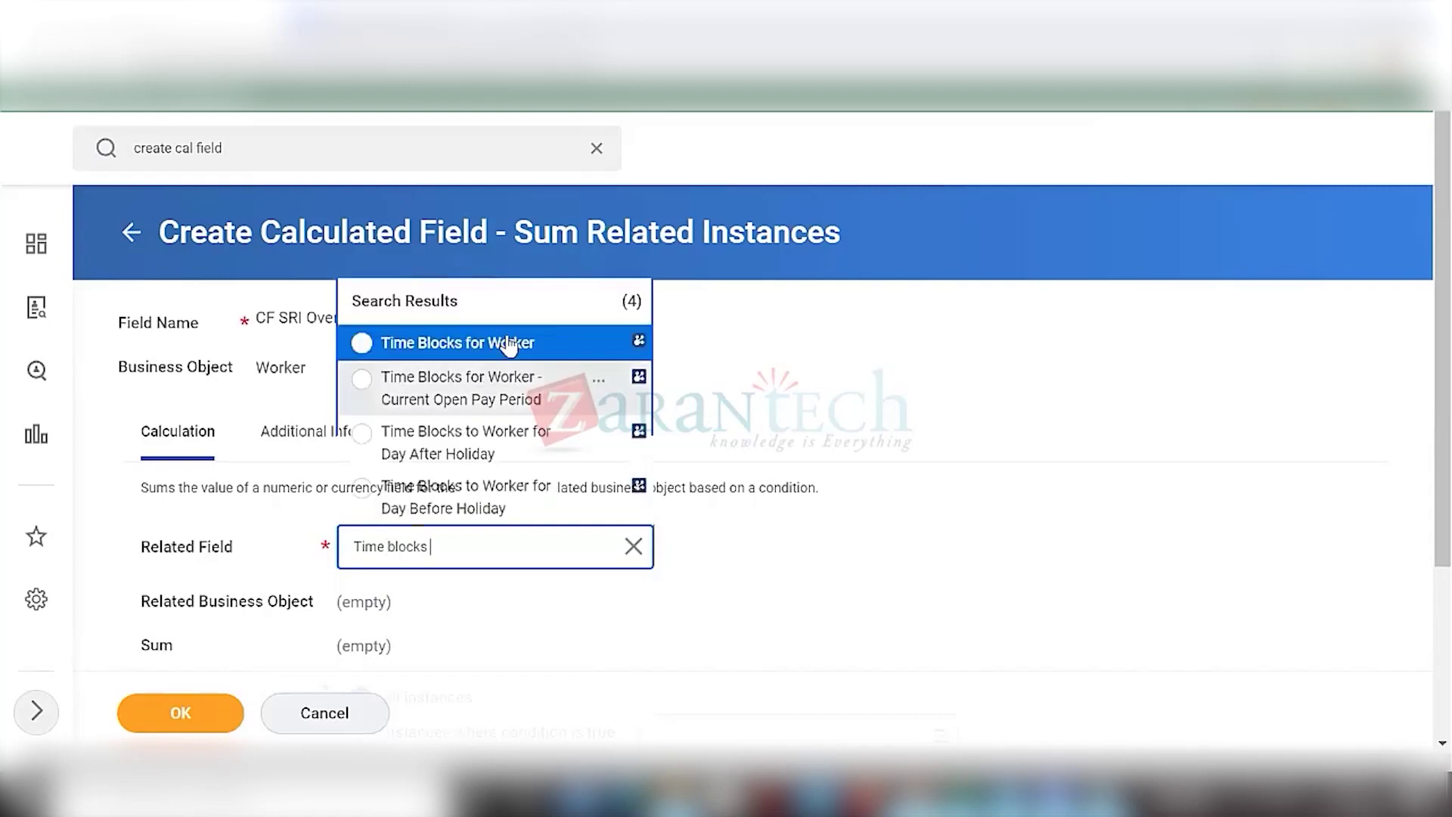
# - Select Time Blocks for Worker as the related field
pyautogui.click(506, 342)
pyautogui.scroll(-3, 886, 460)
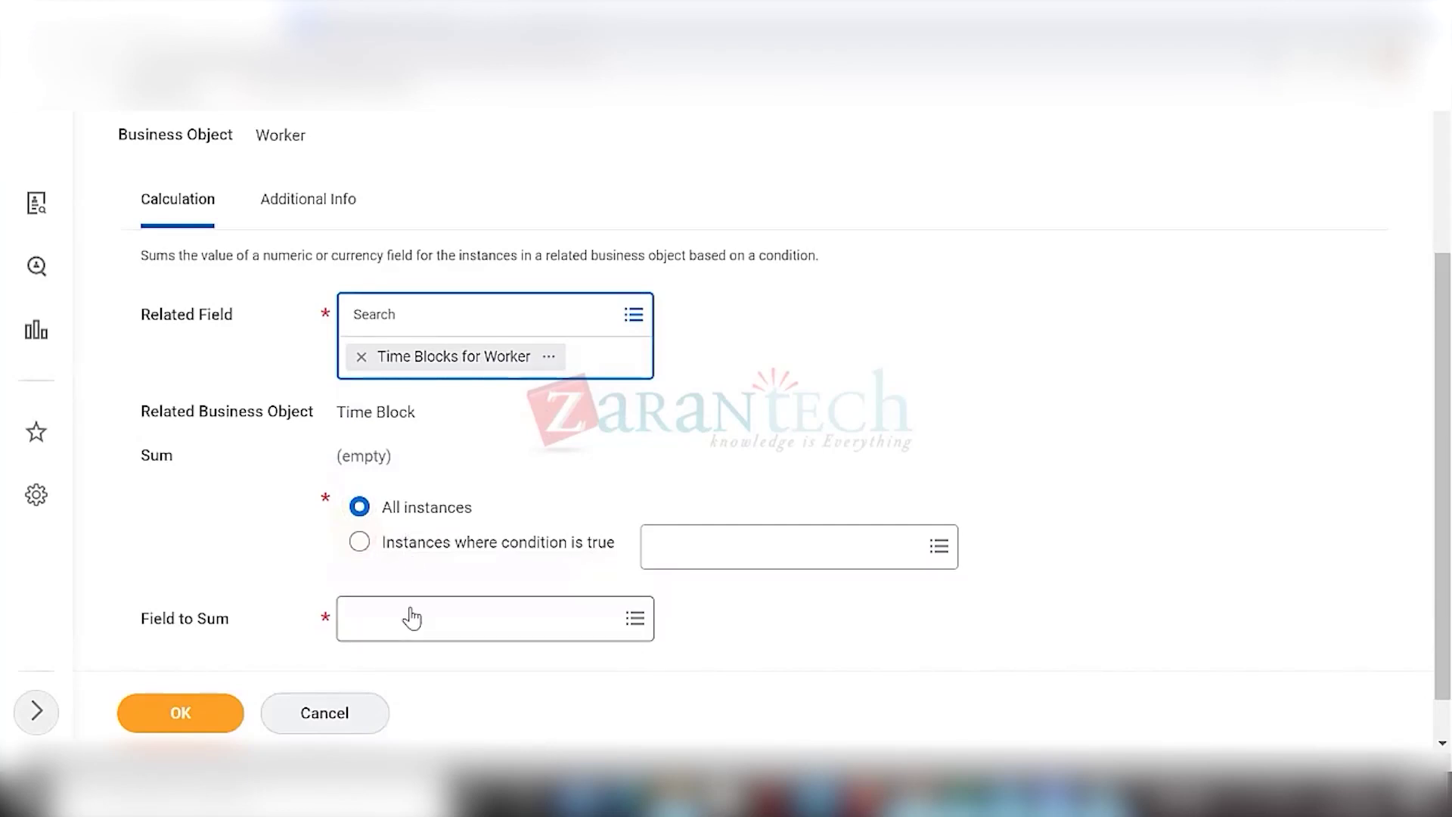
pyautogui.click(421, 560)
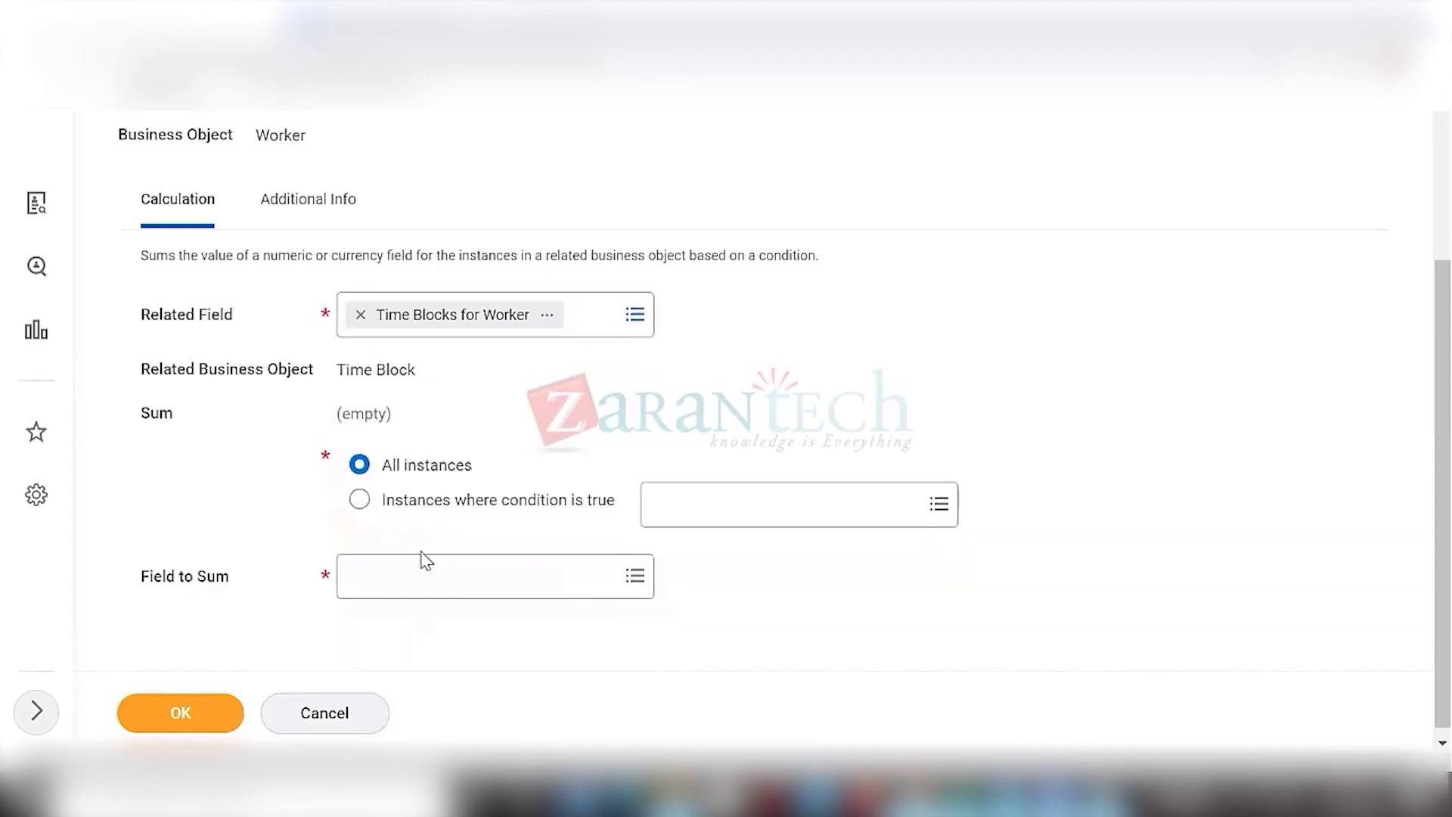
# - Sum only instances where a condition is true, searching 'Overtime' and previewing Is Overtime Time
pyautogui.click(577, 499)
pyautogui.click(662, 504)
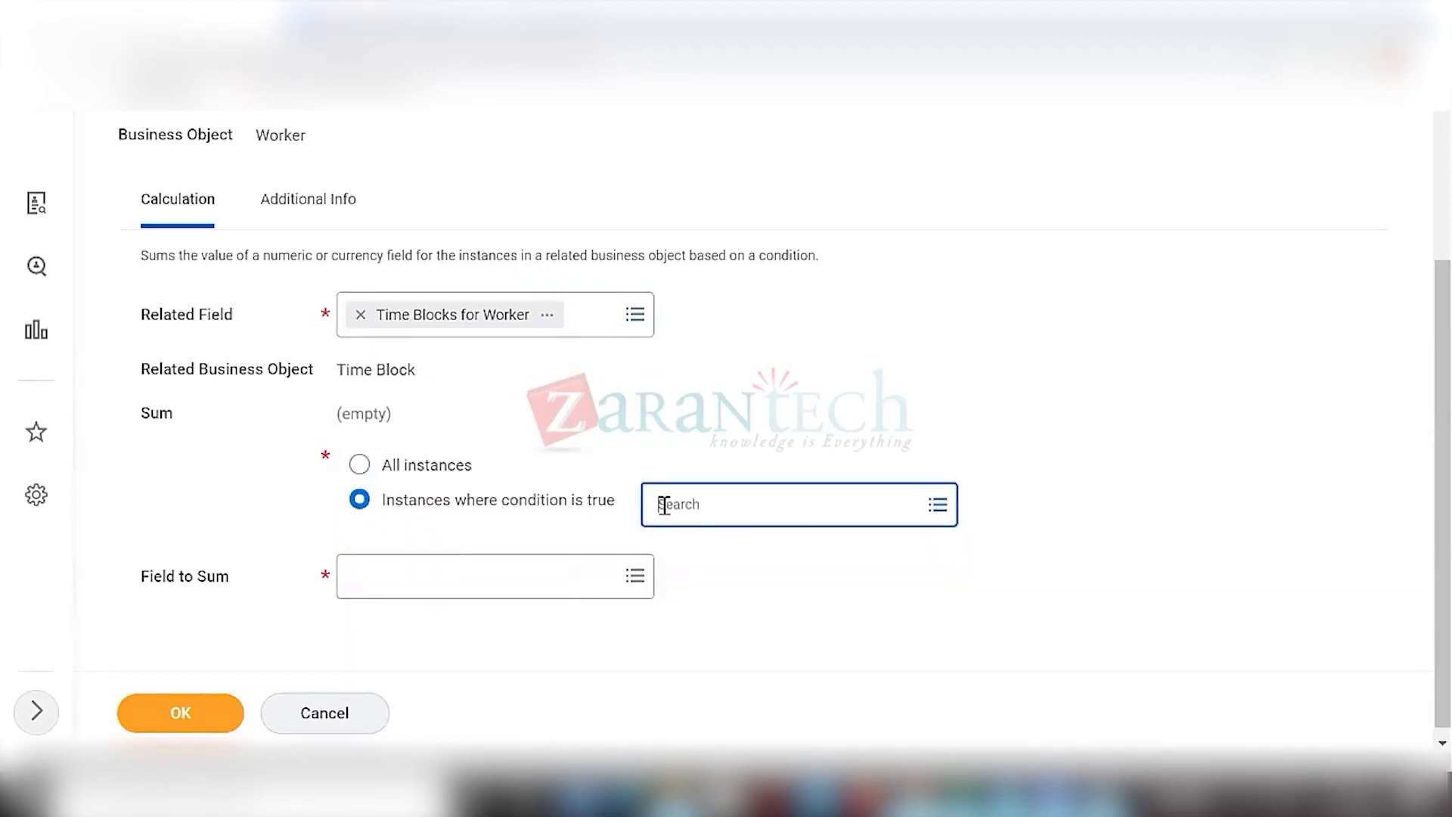
pyautogui.write('Ove')
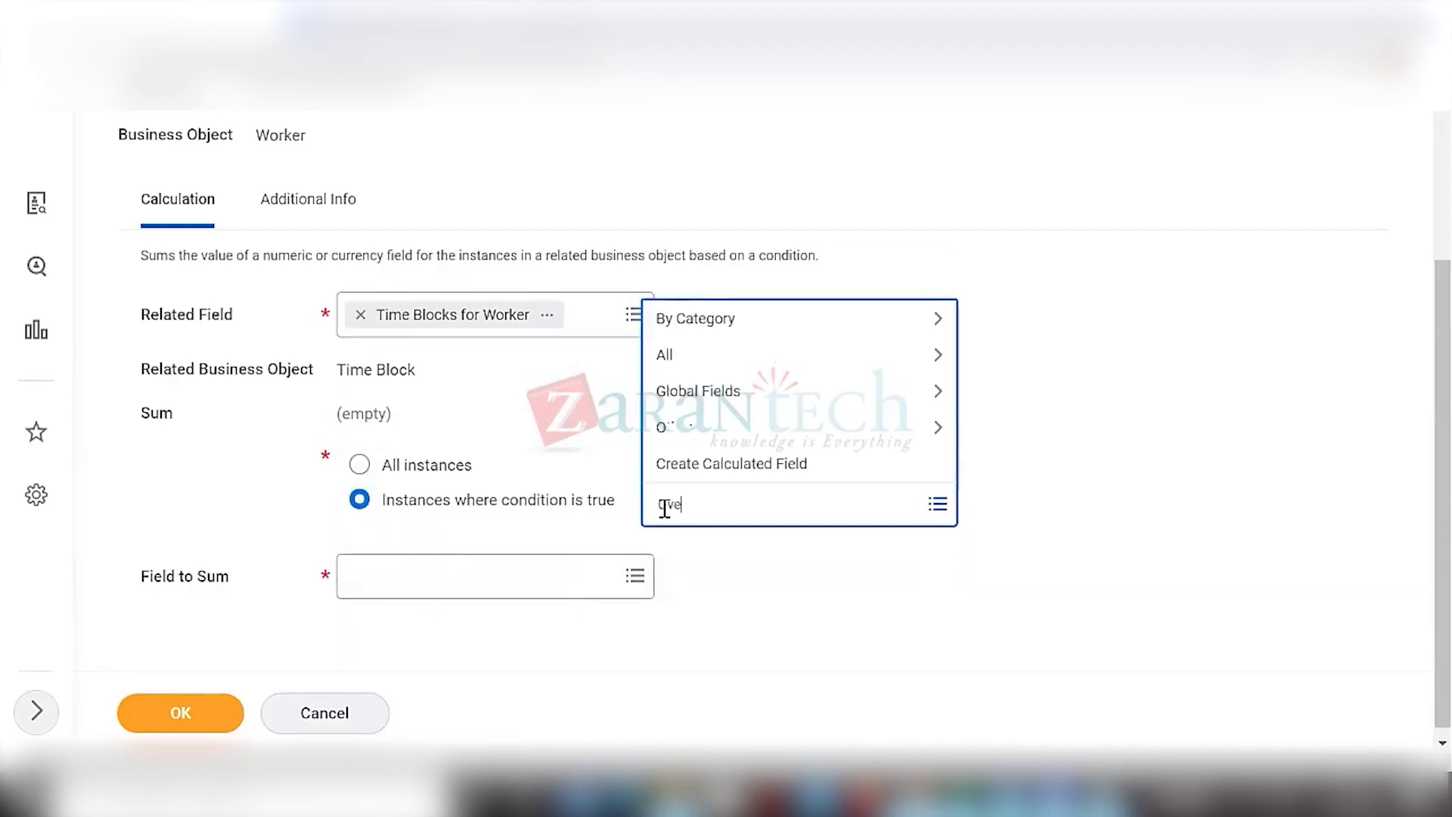
pyautogui.write('ertu')
pyautogui.press('BackSpace')
pyautogui.write('me')
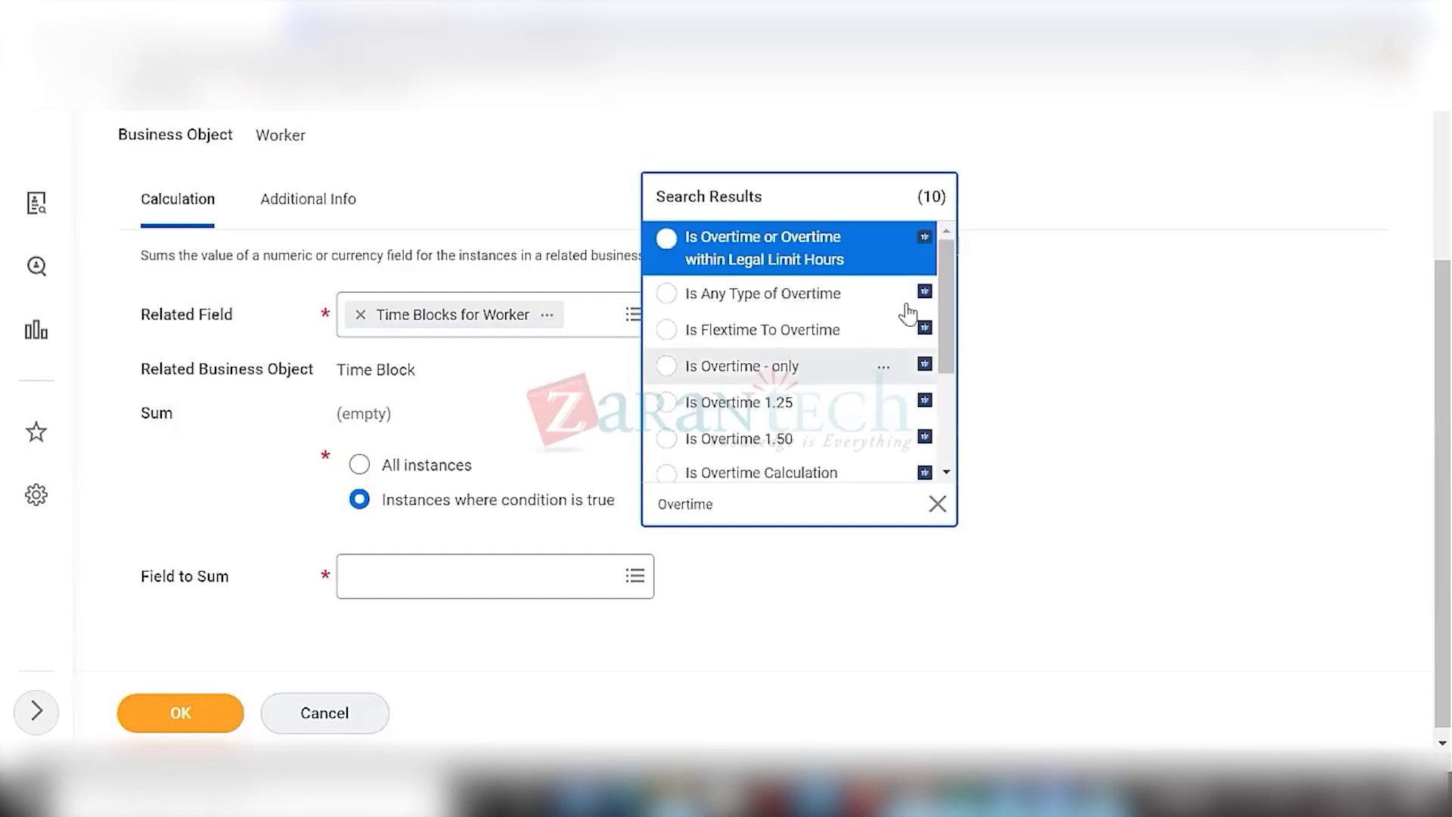
pyautogui.moveTo(950, 278); pyautogui.dragTo(948, 405)
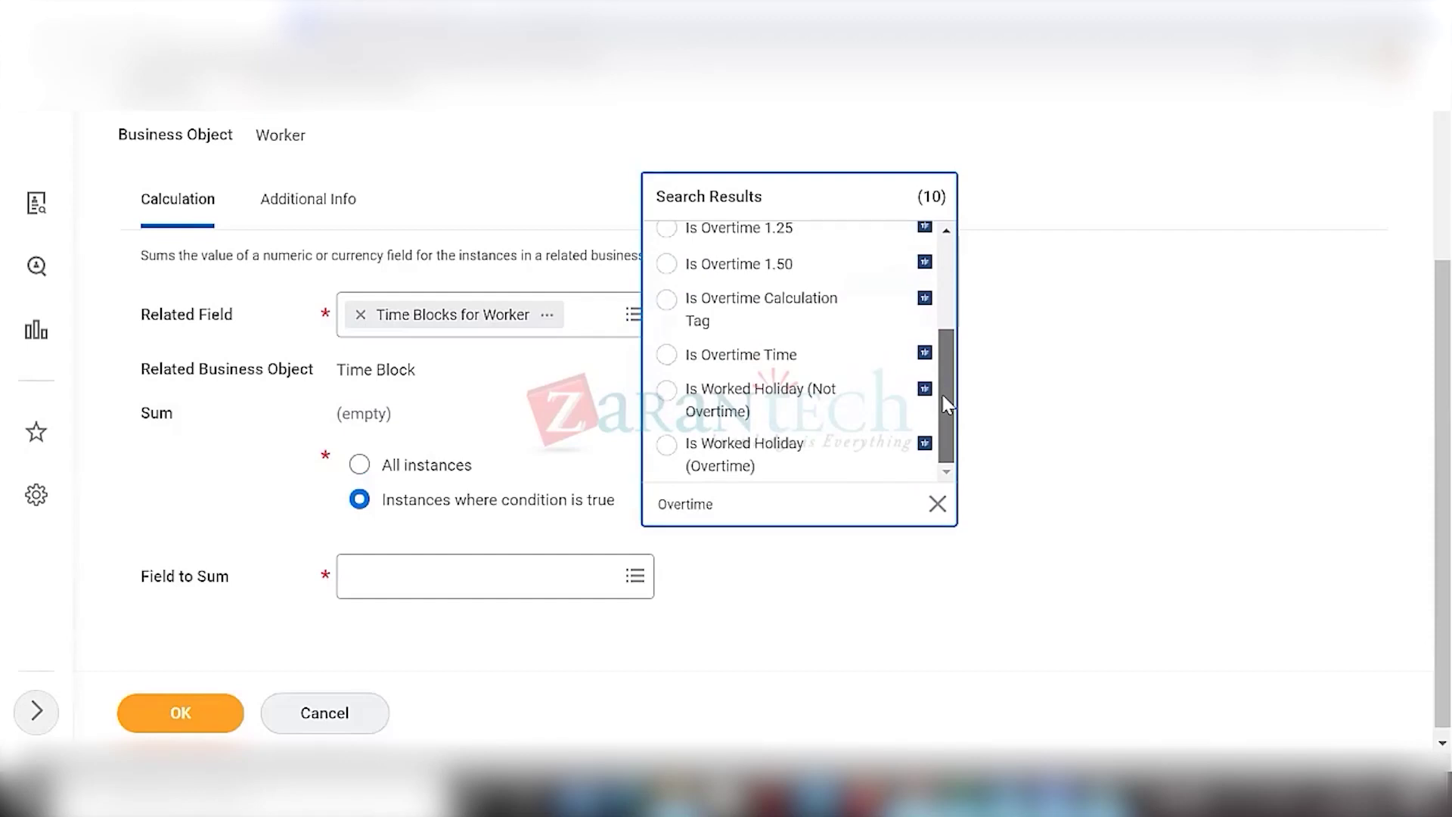
pyautogui.click(886, 357)
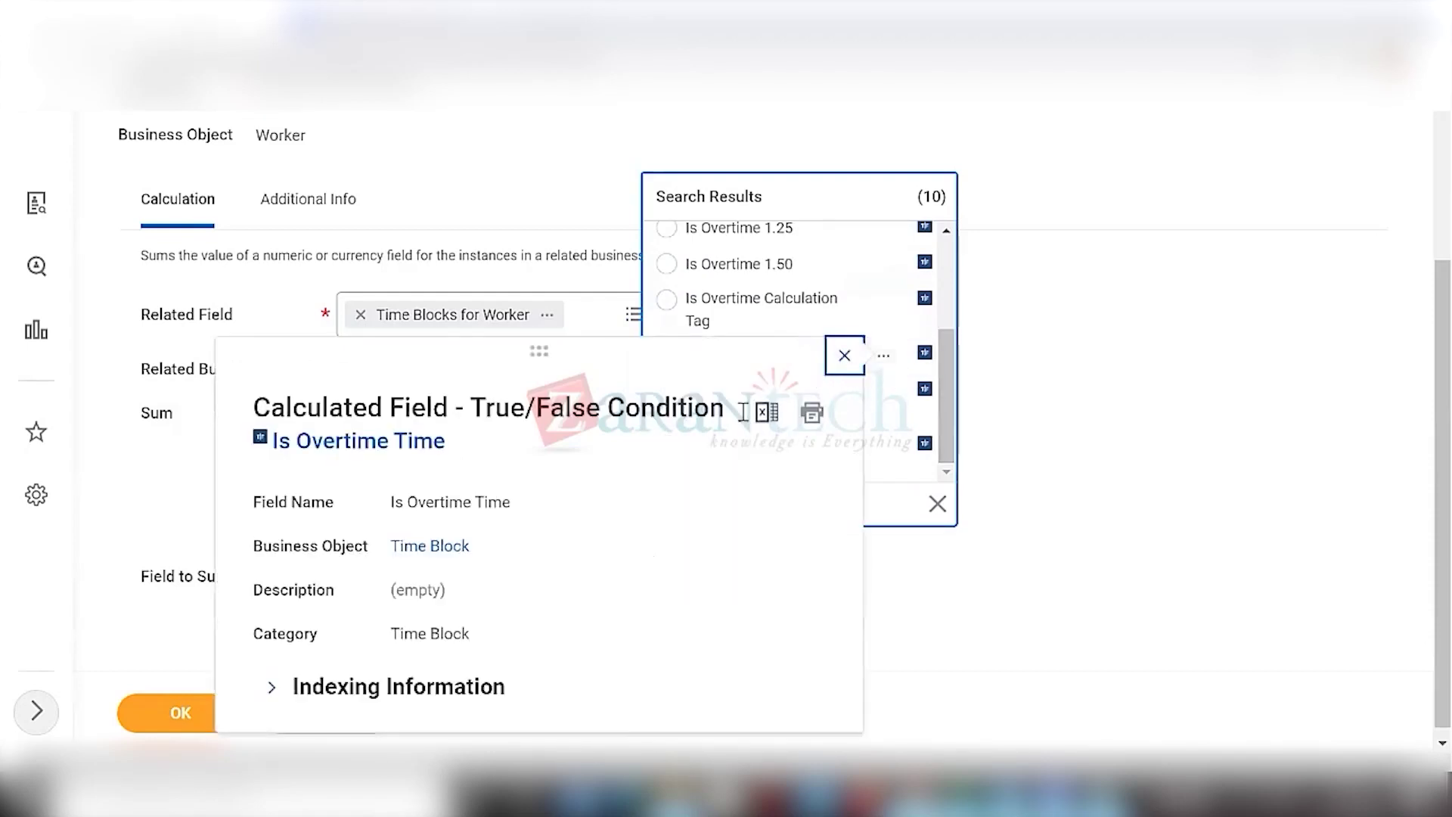
pyautogui.rightClick(416, 441)
pyautogui.click(438, 454)
pyautogui.scroll(-2, 1415, 327)
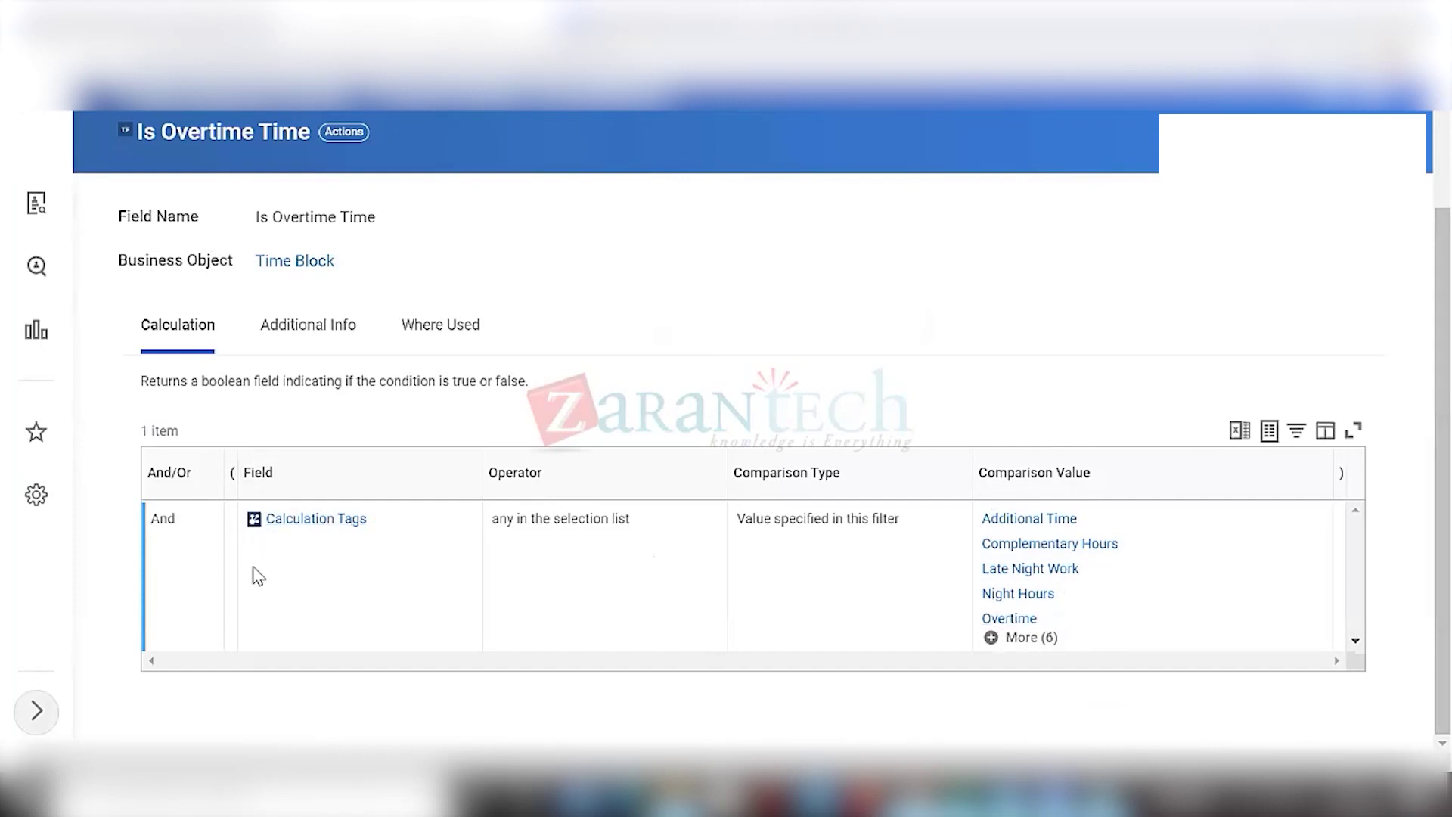
pyautogui.click(1006, 640)
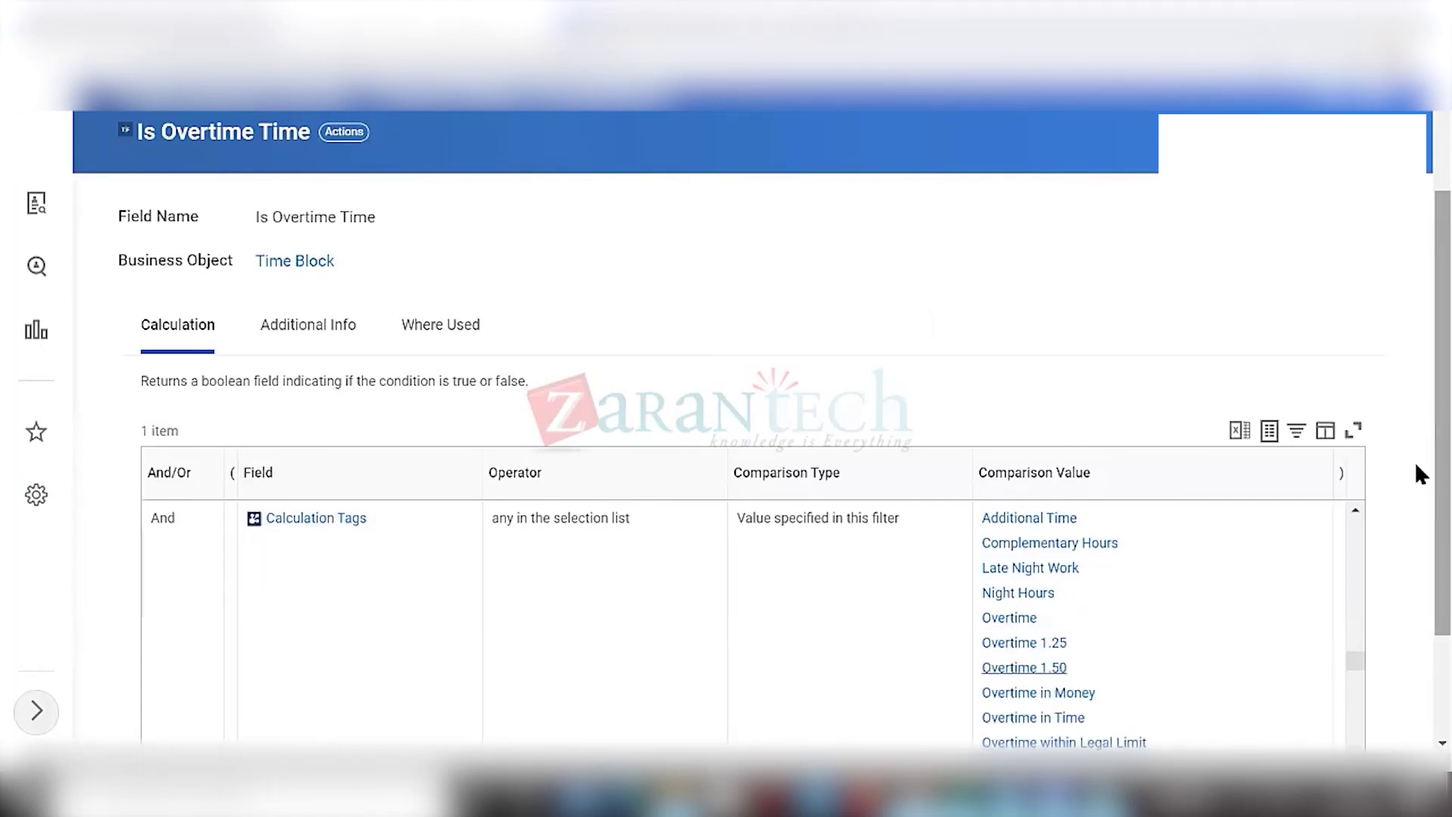
pyautogui.scroll(2, 1420, 427)
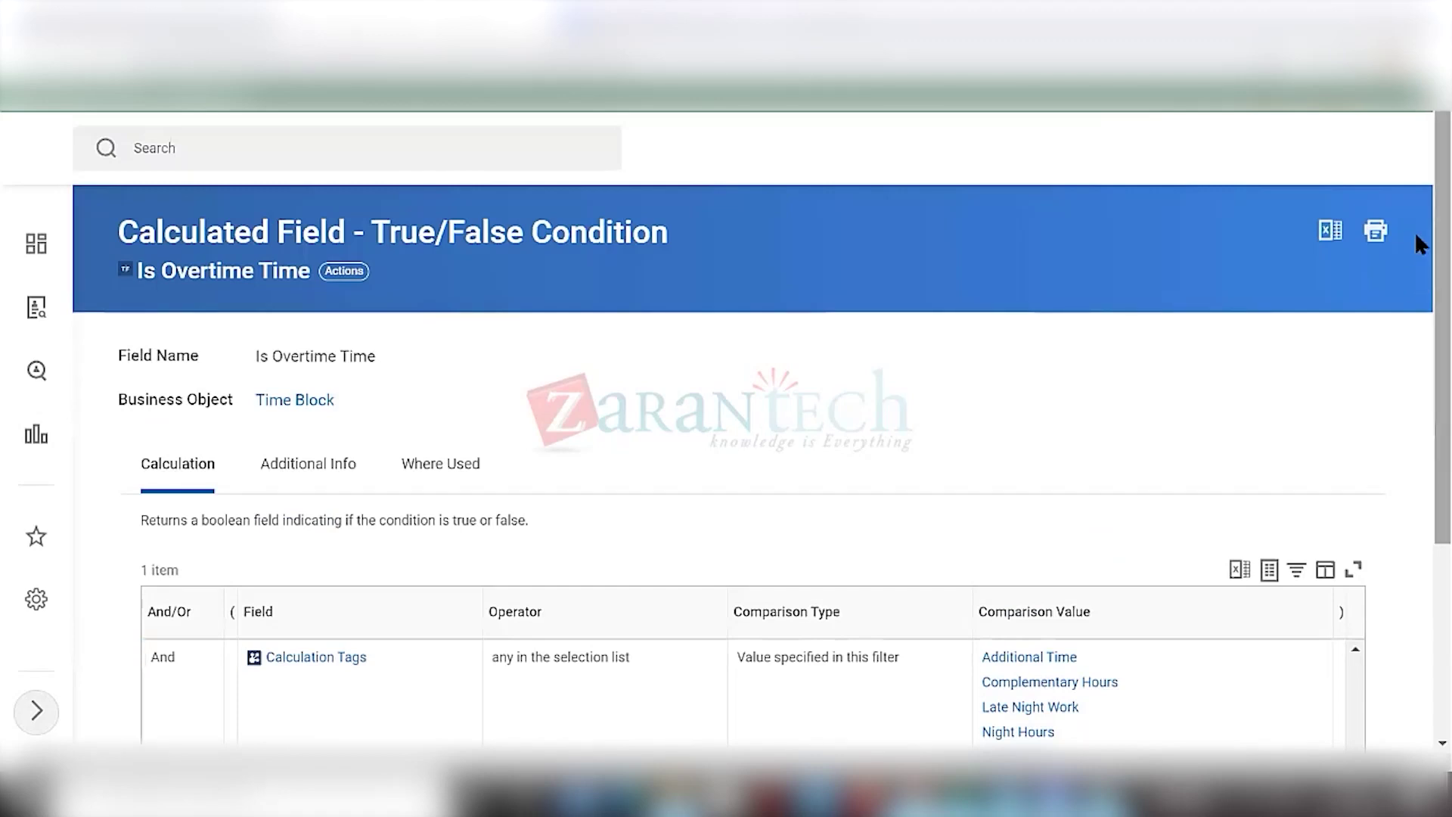
pyautogui.scroll(-4, 1420, 680)
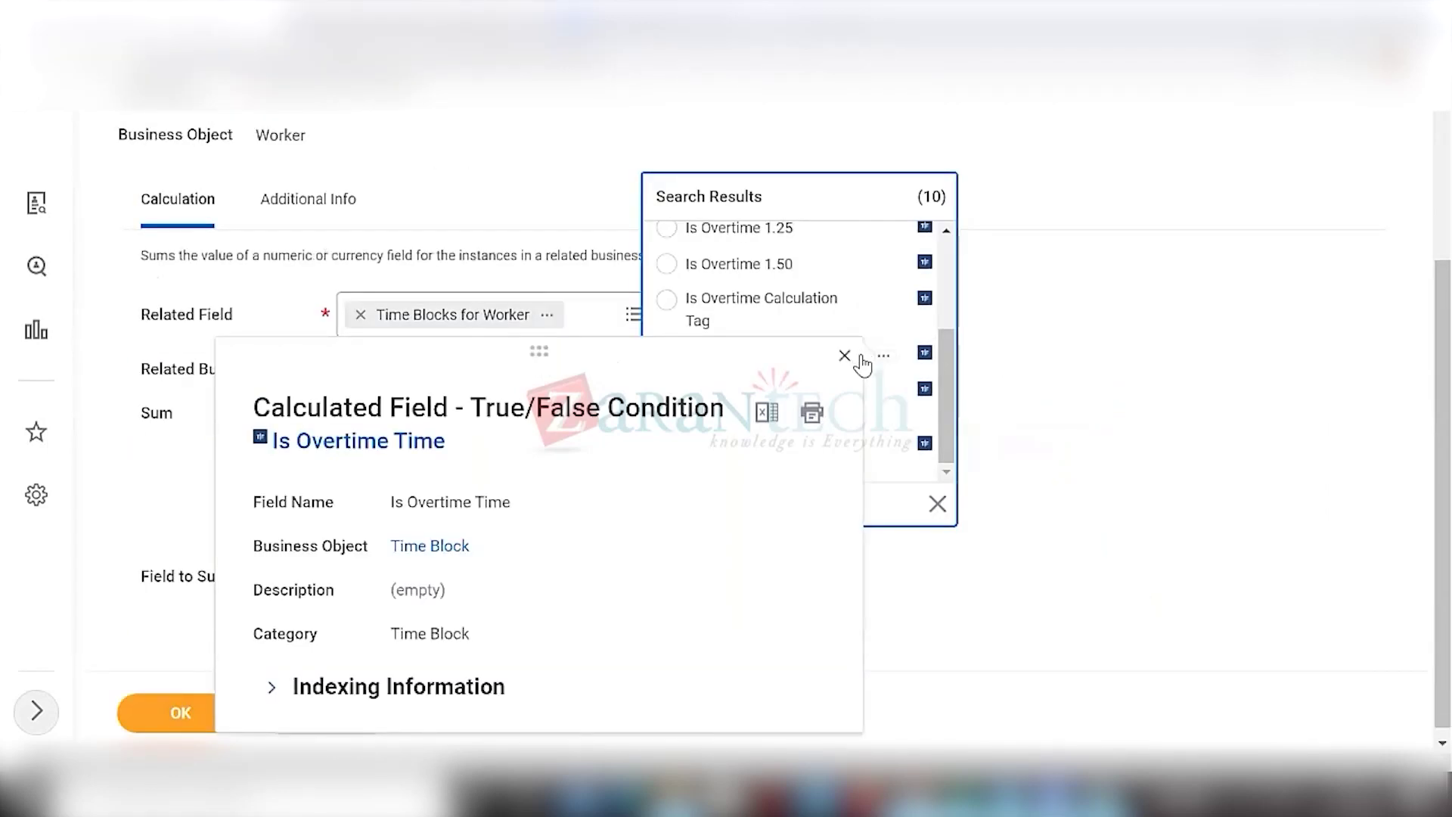
# - Set Is Overtime Time as the condition and Calculated Quantity as the field to sum
pyautogui.click(867, 363)
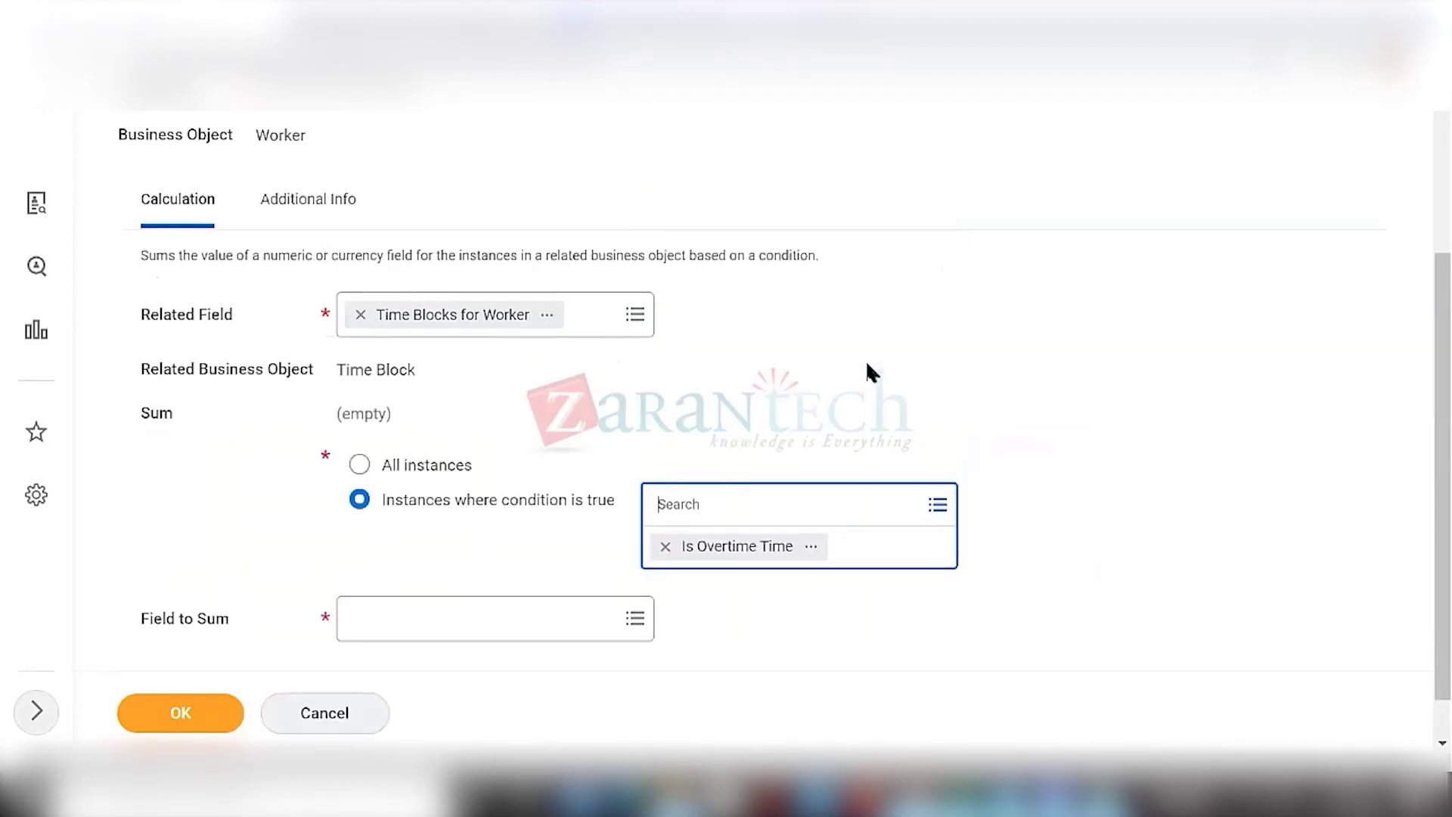
pyautogui.click(486, 618)
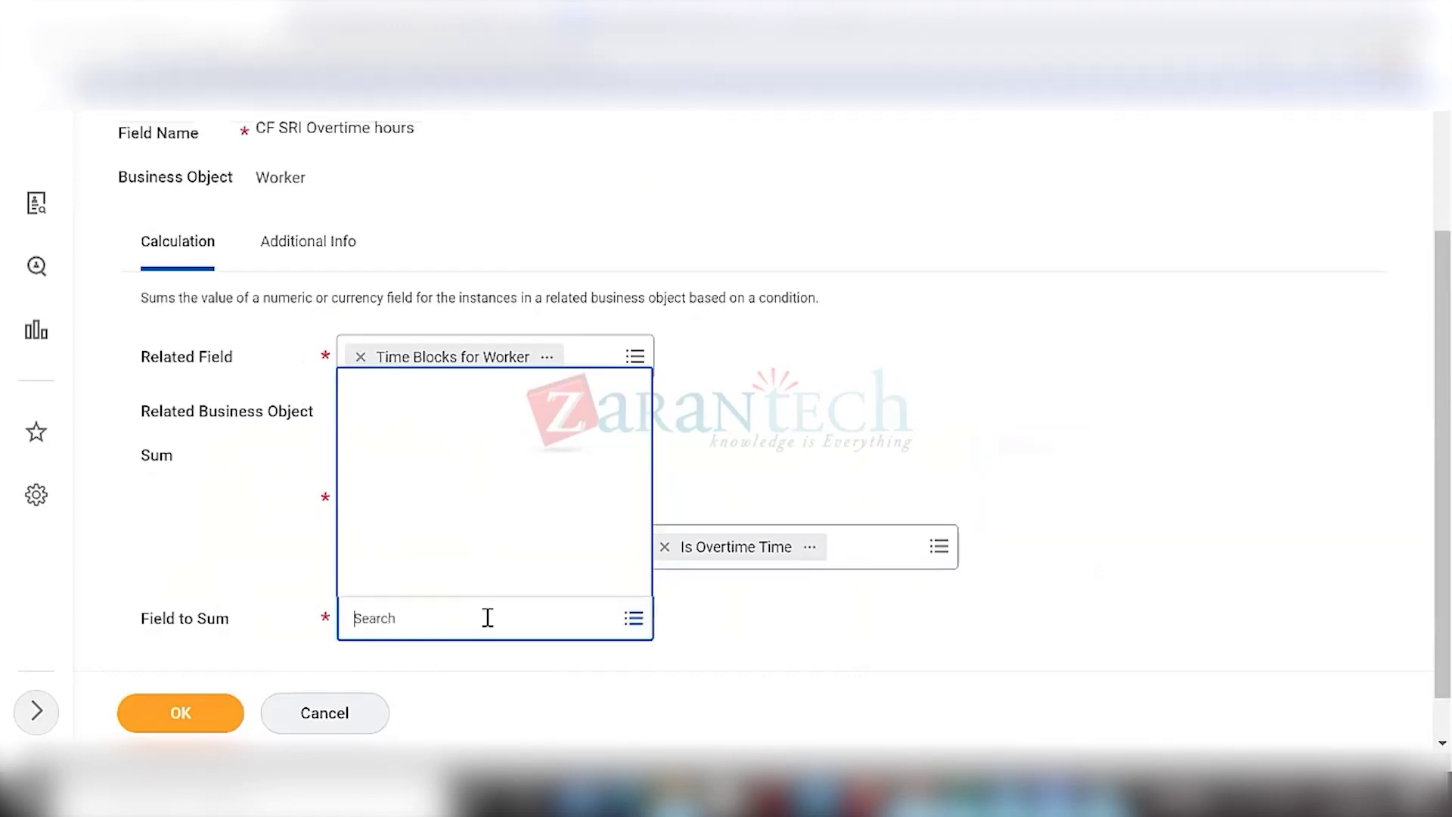
pyautogui.write('cal')
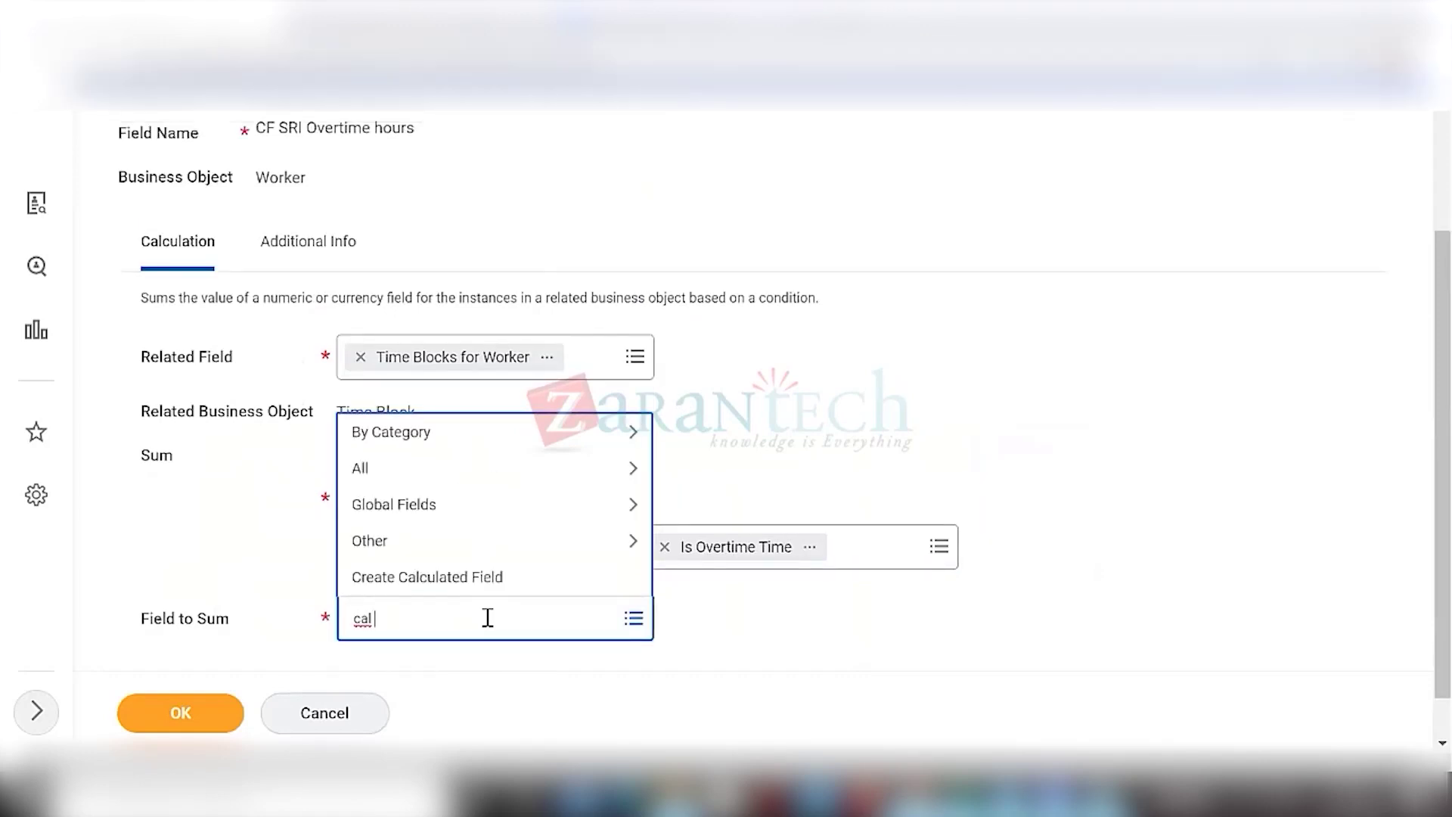
pyautogui.write(' quantity')
pyautogui.press('Return')
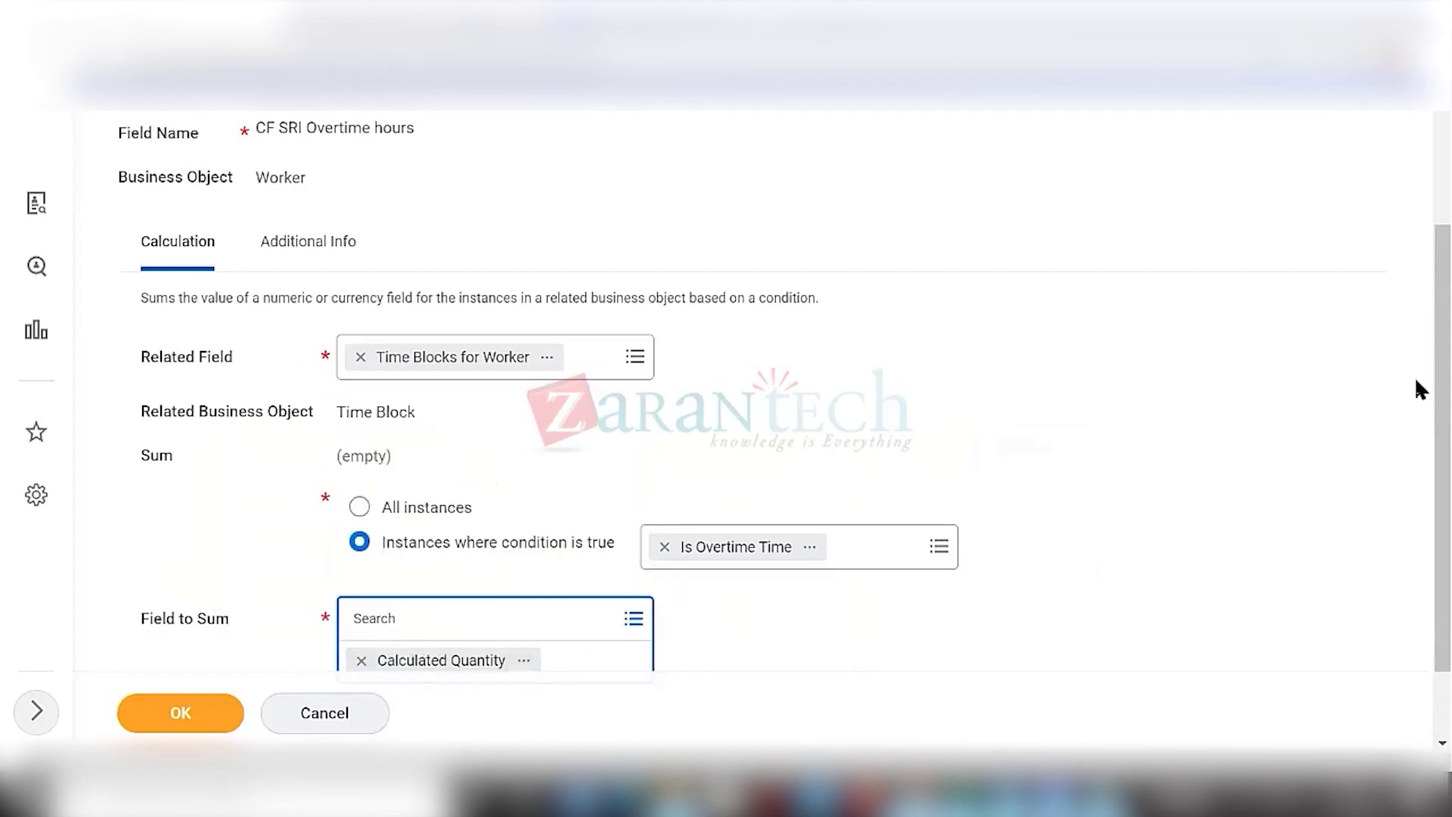
# - Review the Is Overtime Time condition details for CF SRI Overtime hours
pyautogui.scroll(-1, 1415, 463)
pyautogui.click(816, 465)
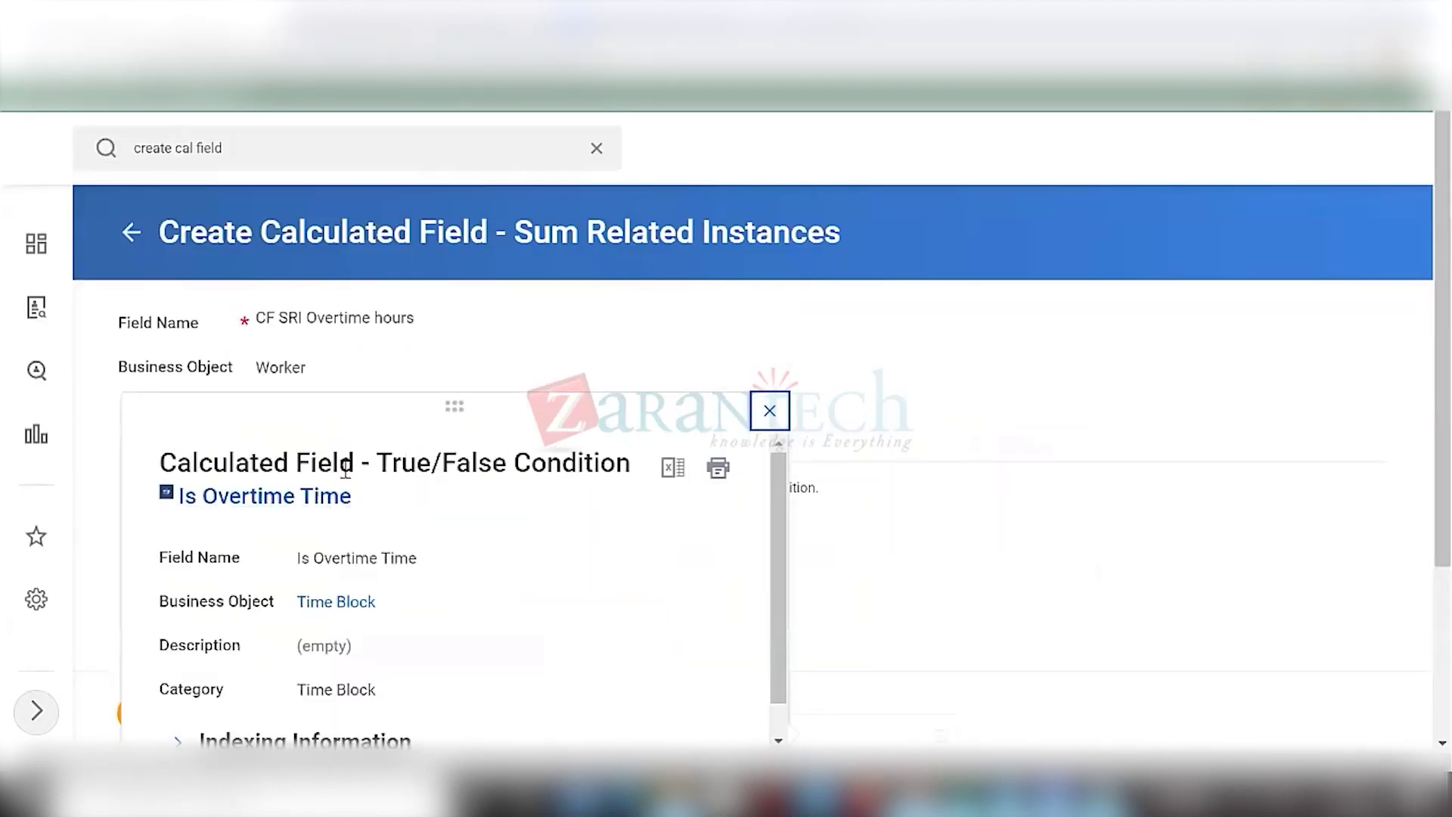
pyautogui.click(1417, 292)
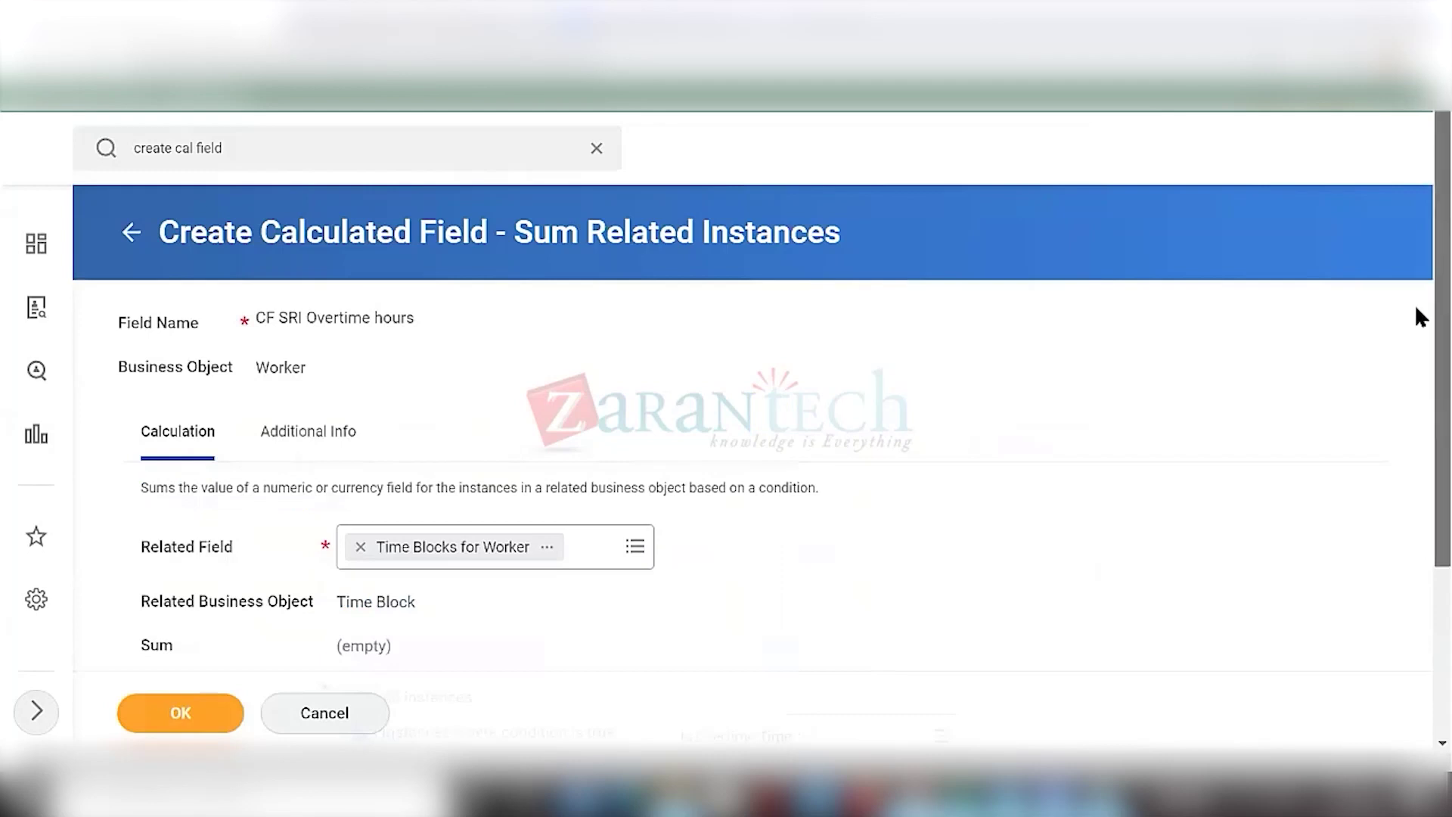
pyautogui.scroll(-3, 1415, 304)
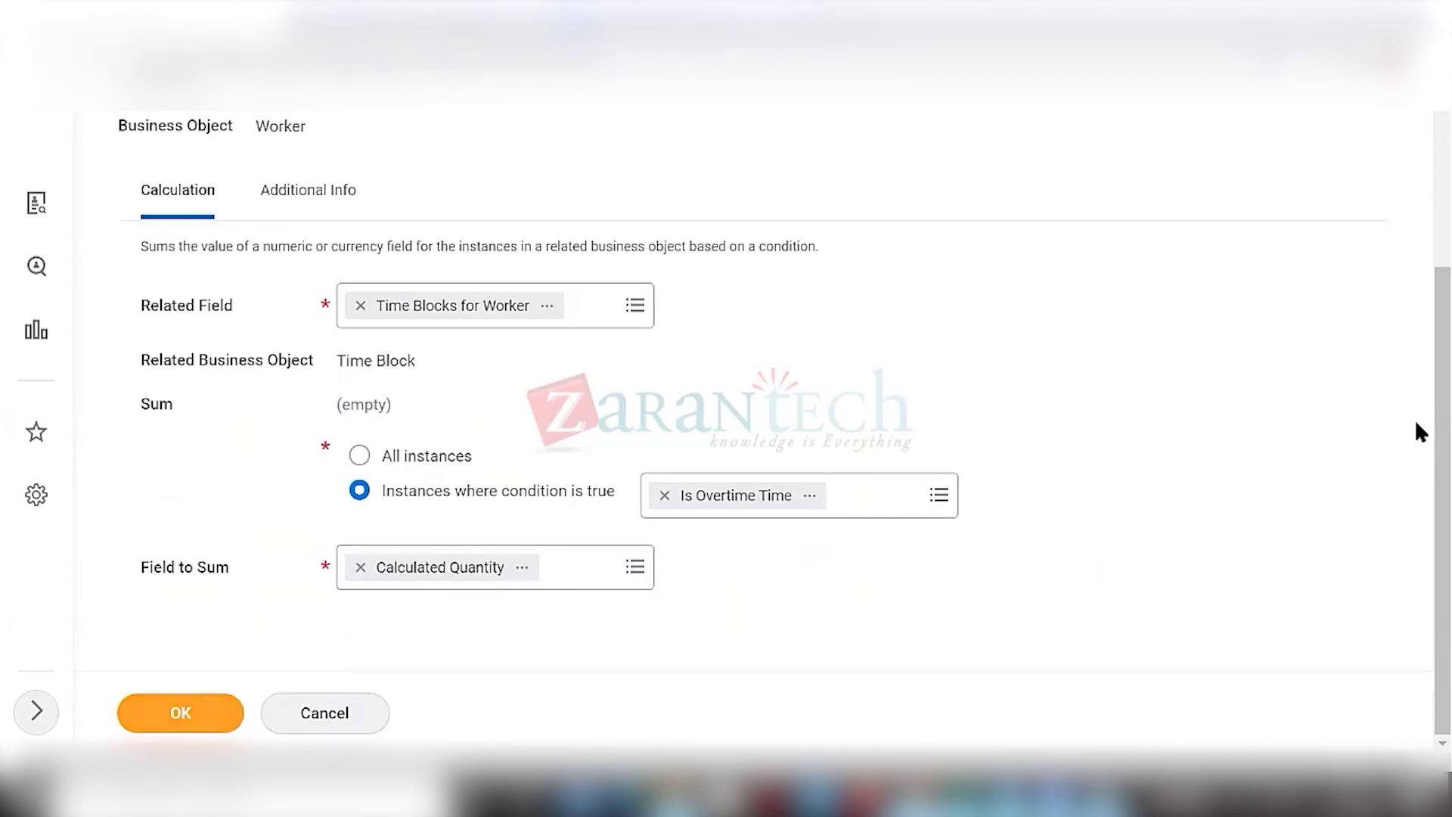
pyautogui.scroll(3, 1414, 334)
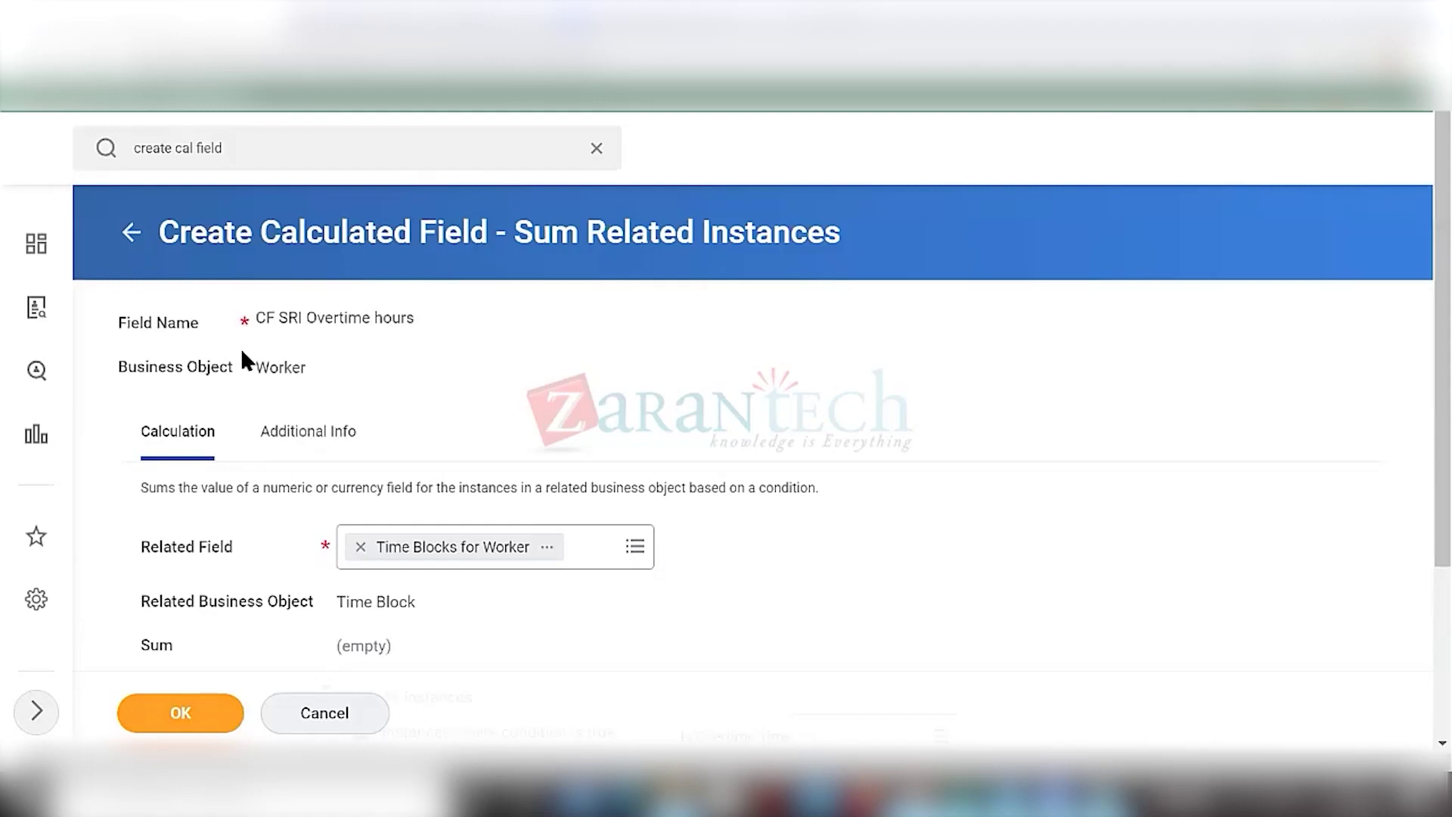
pyautogui.moveTo(256, 320)
pyautogui.mouseDown()
pyautogui.moveTo(368, 319)
pyautogui.moveTo(248, 321)
pyautogui.moveTo(261, 312)
pyautogui.mouseUp()
pyautogui.hotkey('ctrl', 'c')
pyautogui.click(435, 337)
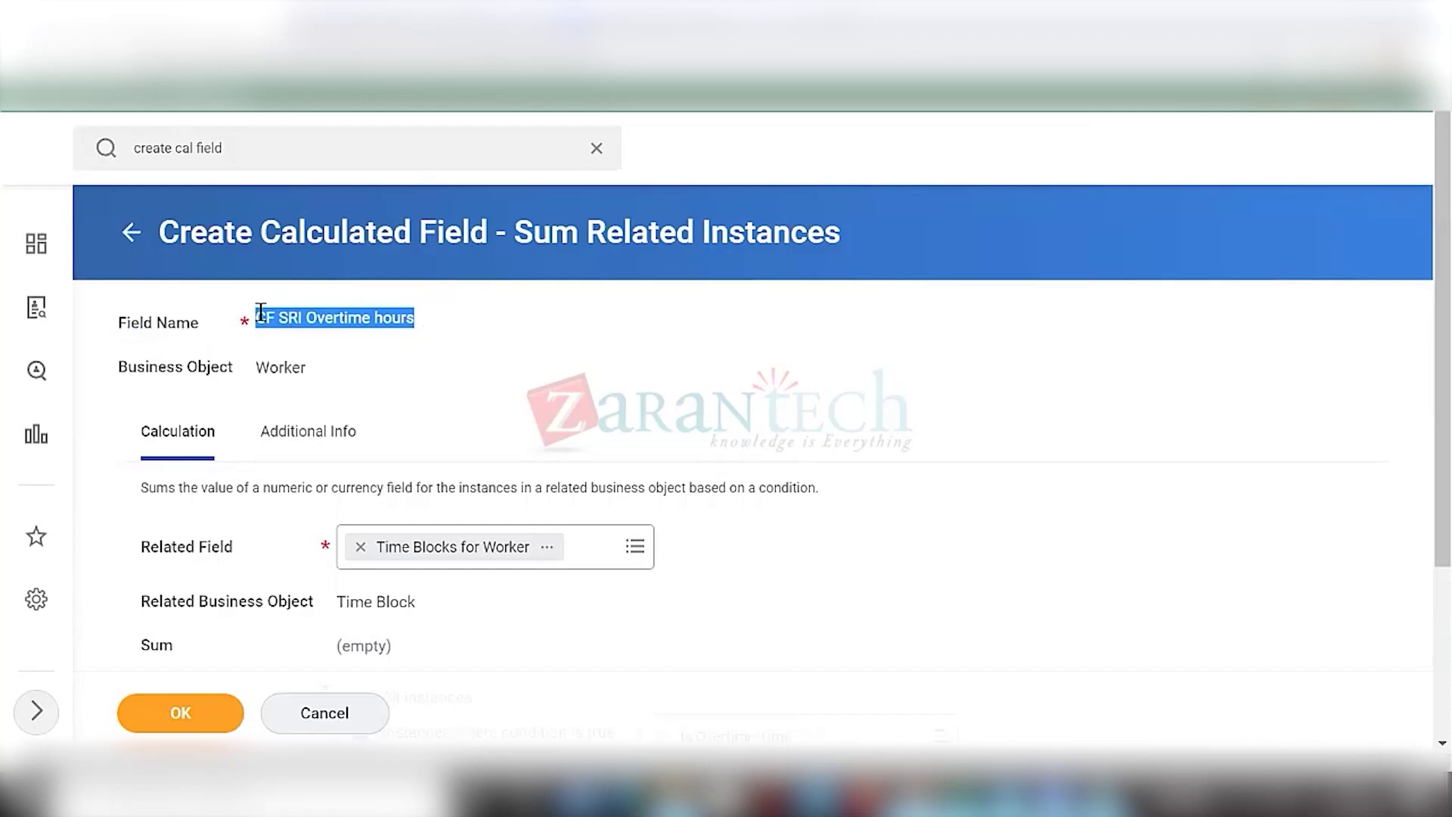
pyautogui.click(174, 712)
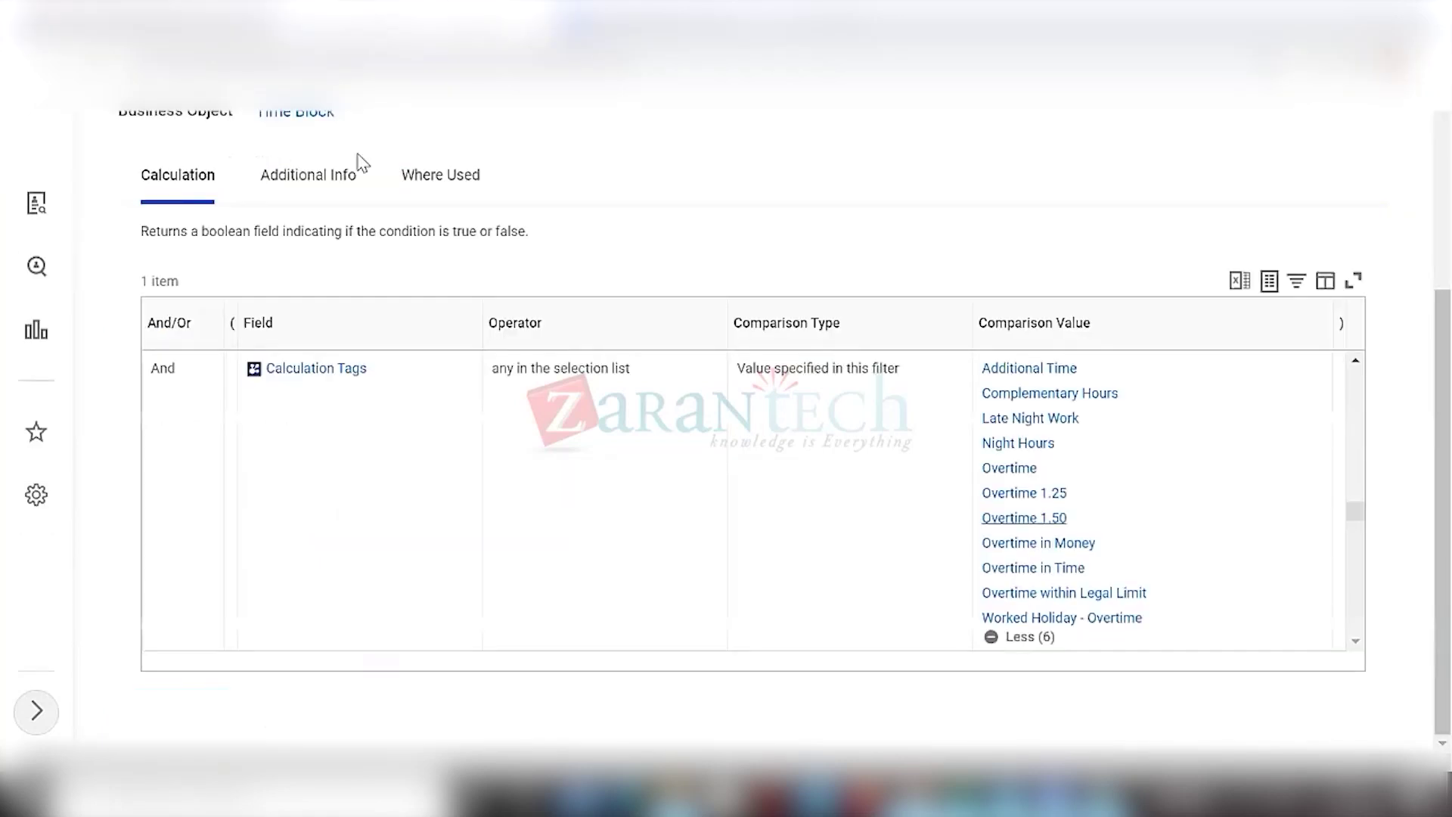
pyautogui.scroll(4, 1415, 324)
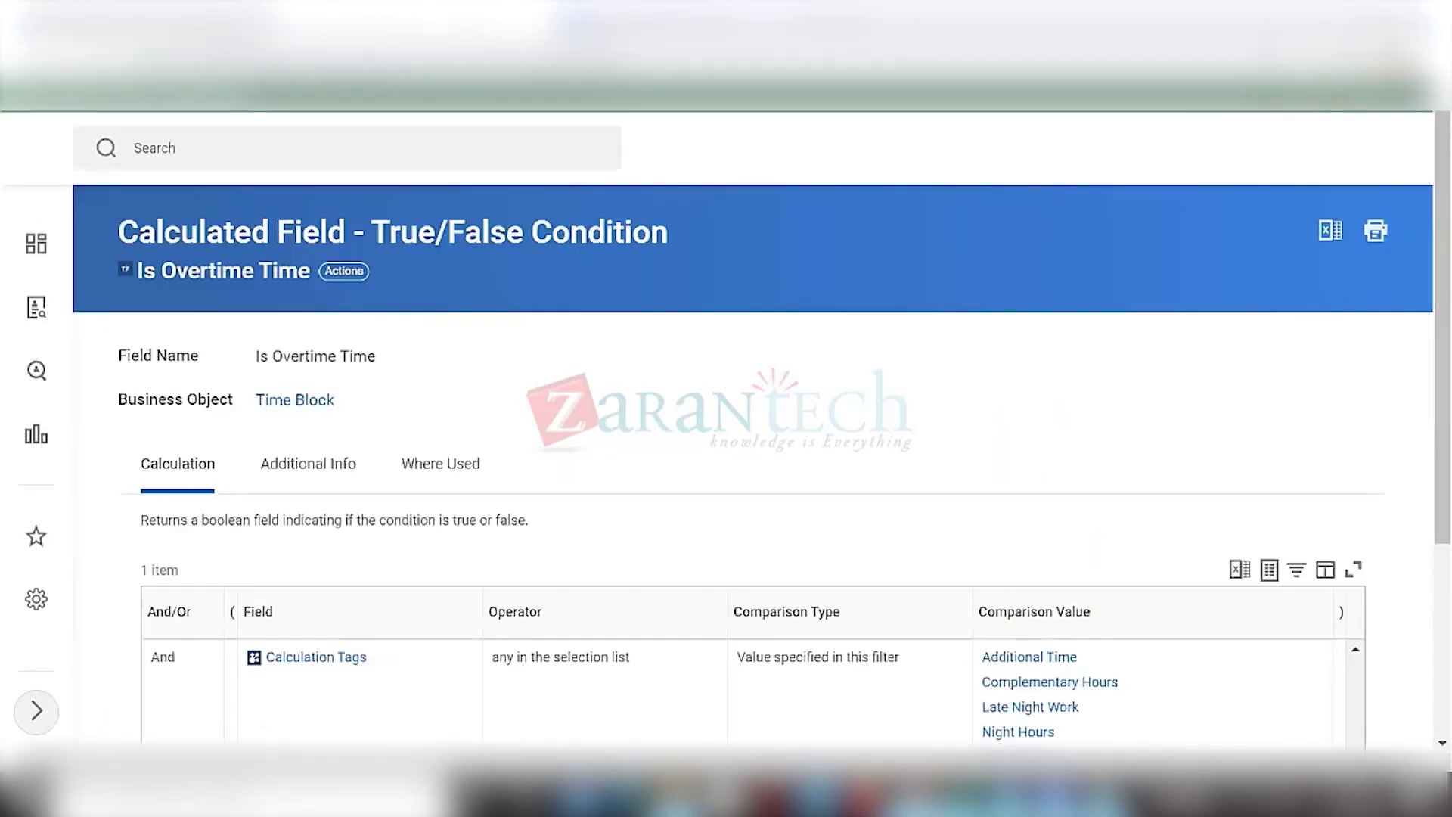
# - Search for the author's reports and open the CR Assignment report definition
pyautogui.click(270, 161)
pyautogui.write('sushma')
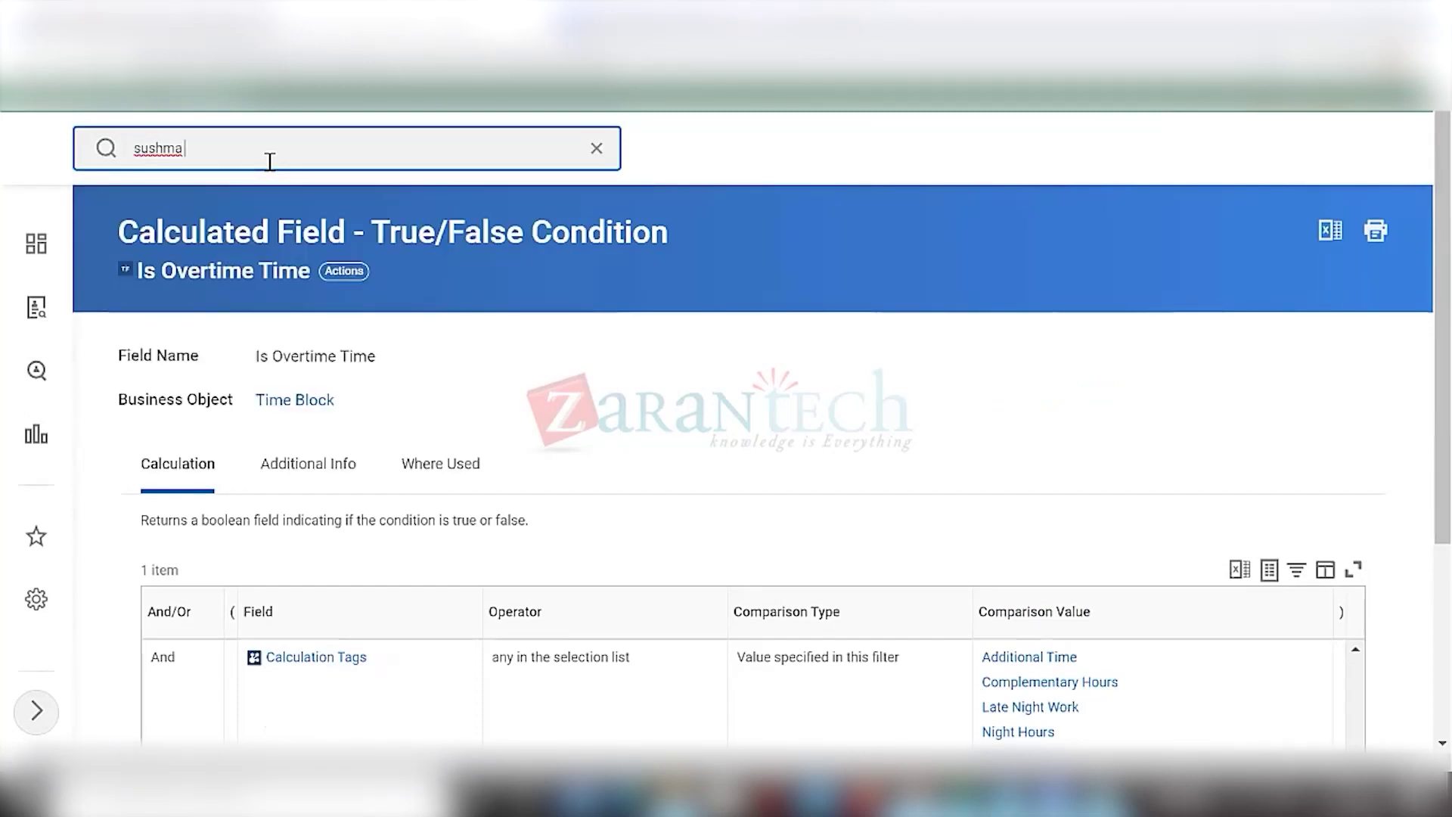
pyautogui.press('Return')
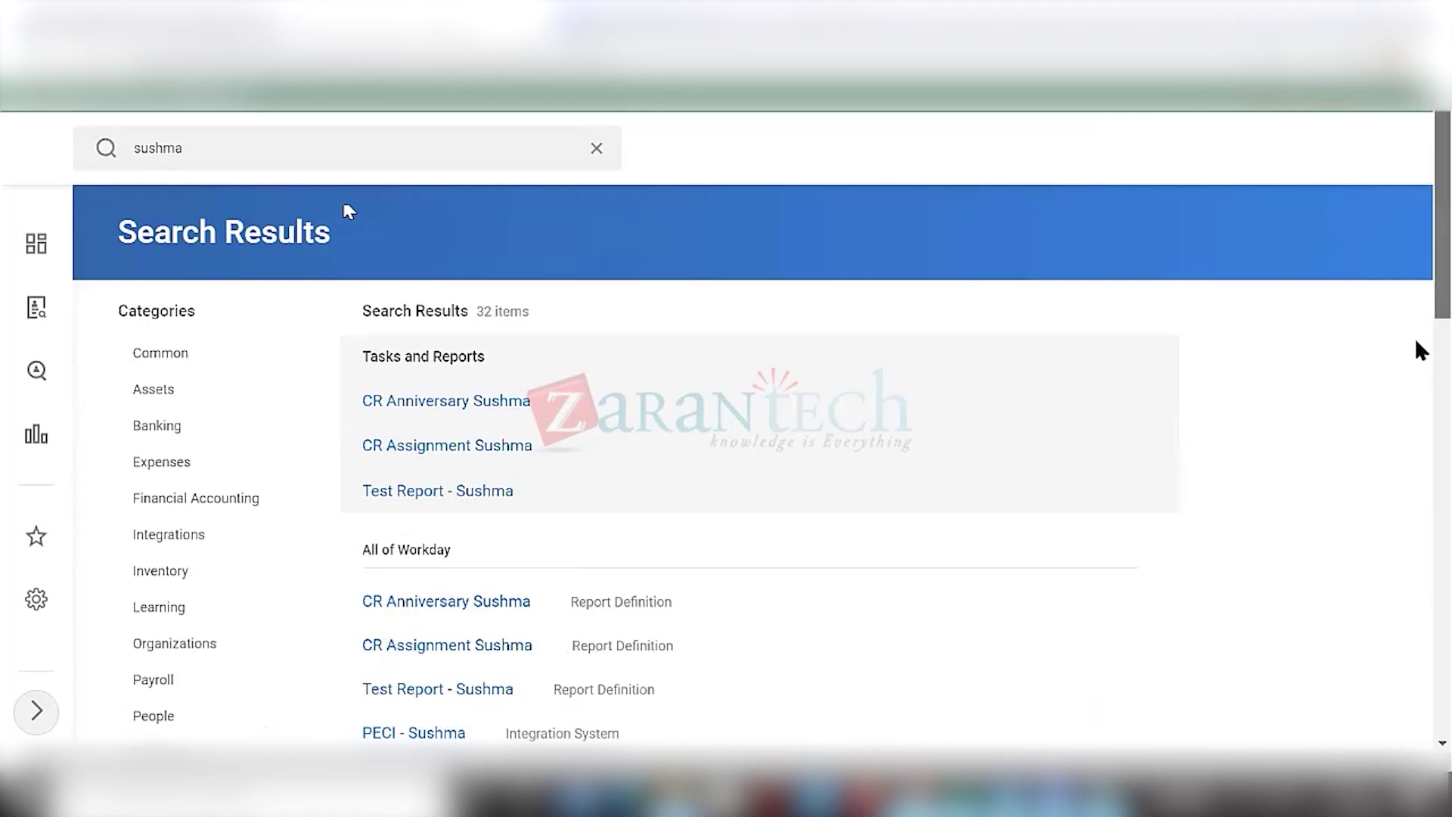
pyautogui.scroll(-1, 519, 583)
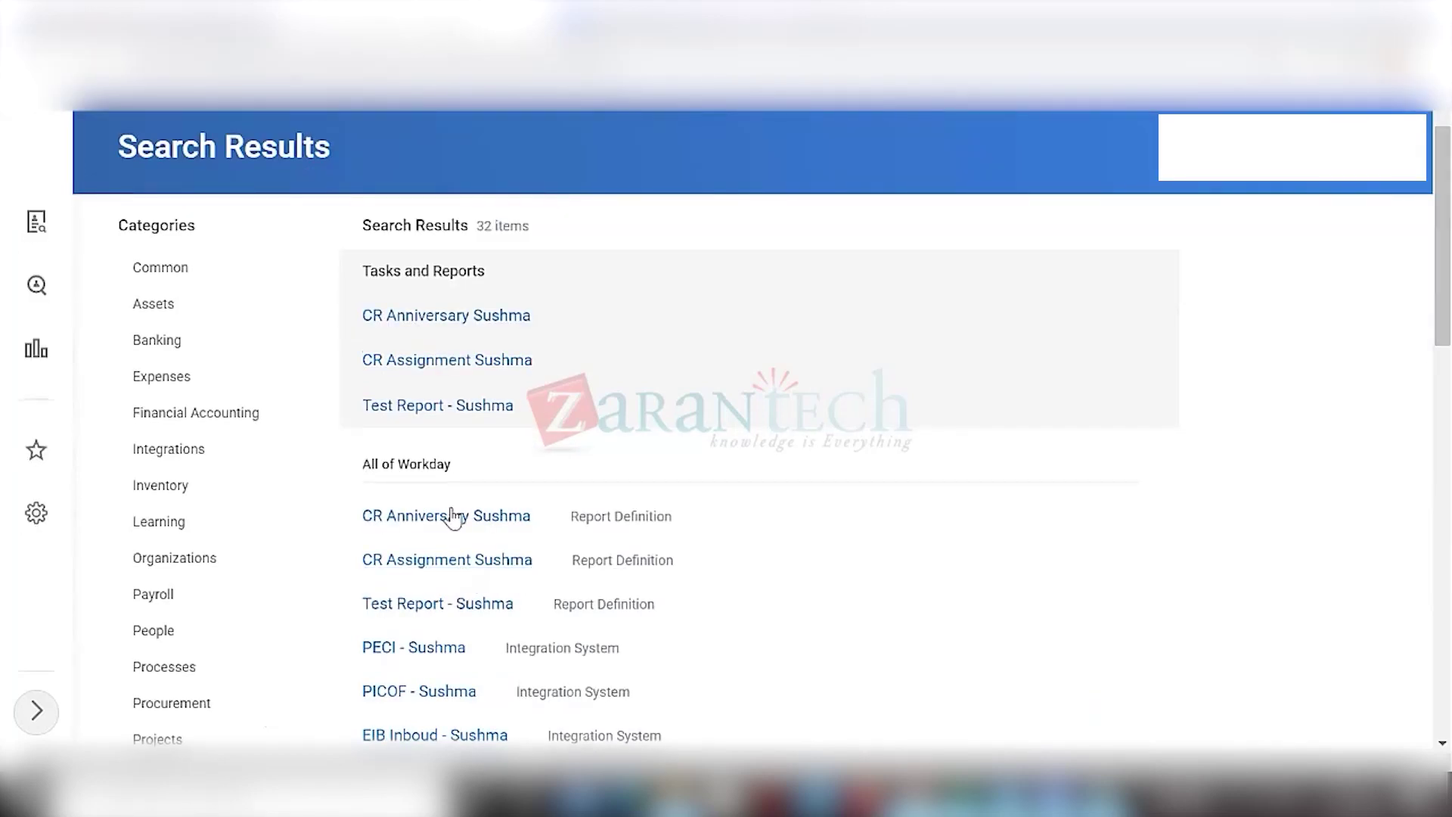
pyautogui.click(451, 563)
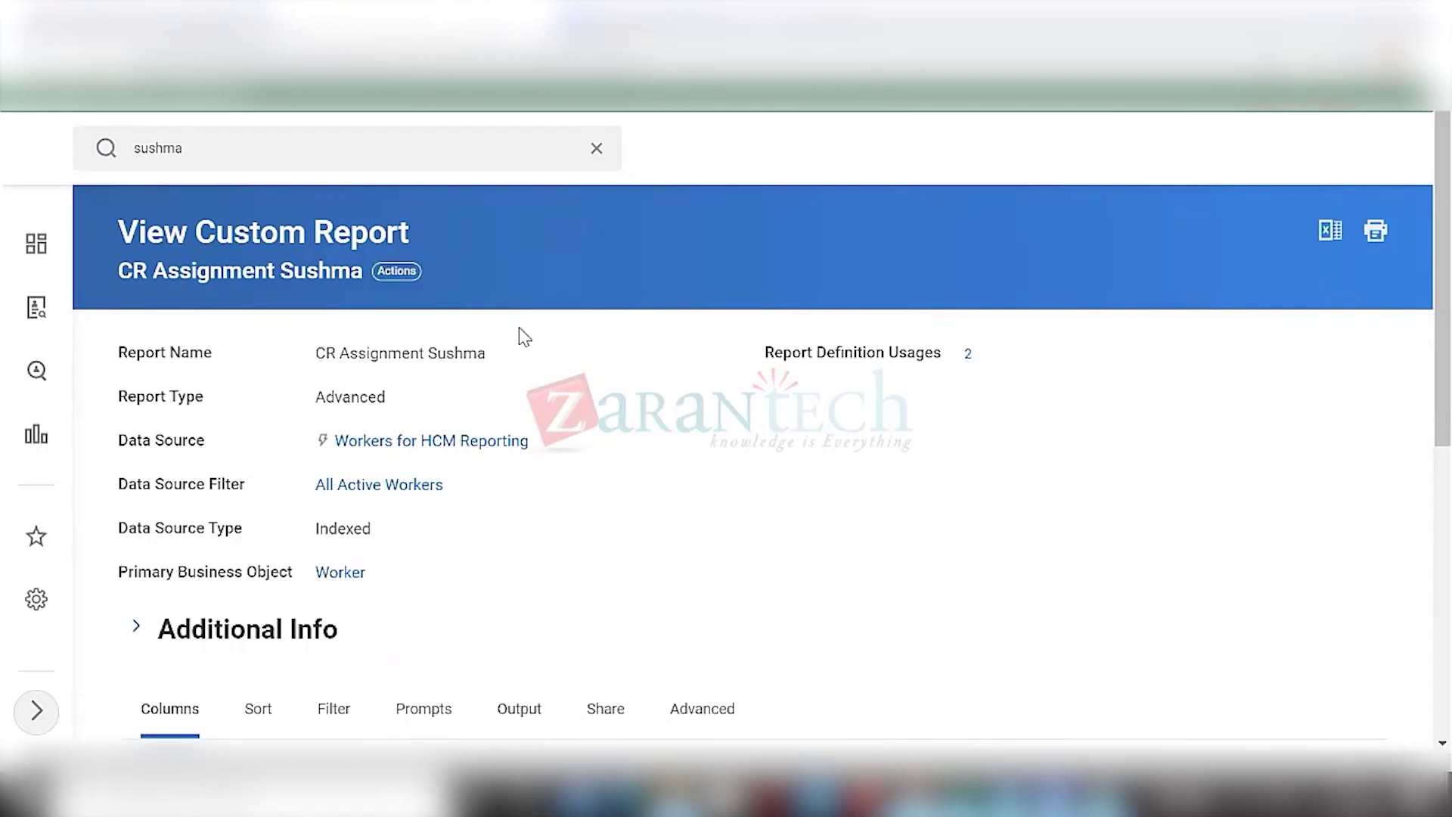
# - Open the CR Assignment custom report for editing via Actions > Custom Report > Edit
pyautogui.click(399, 274)
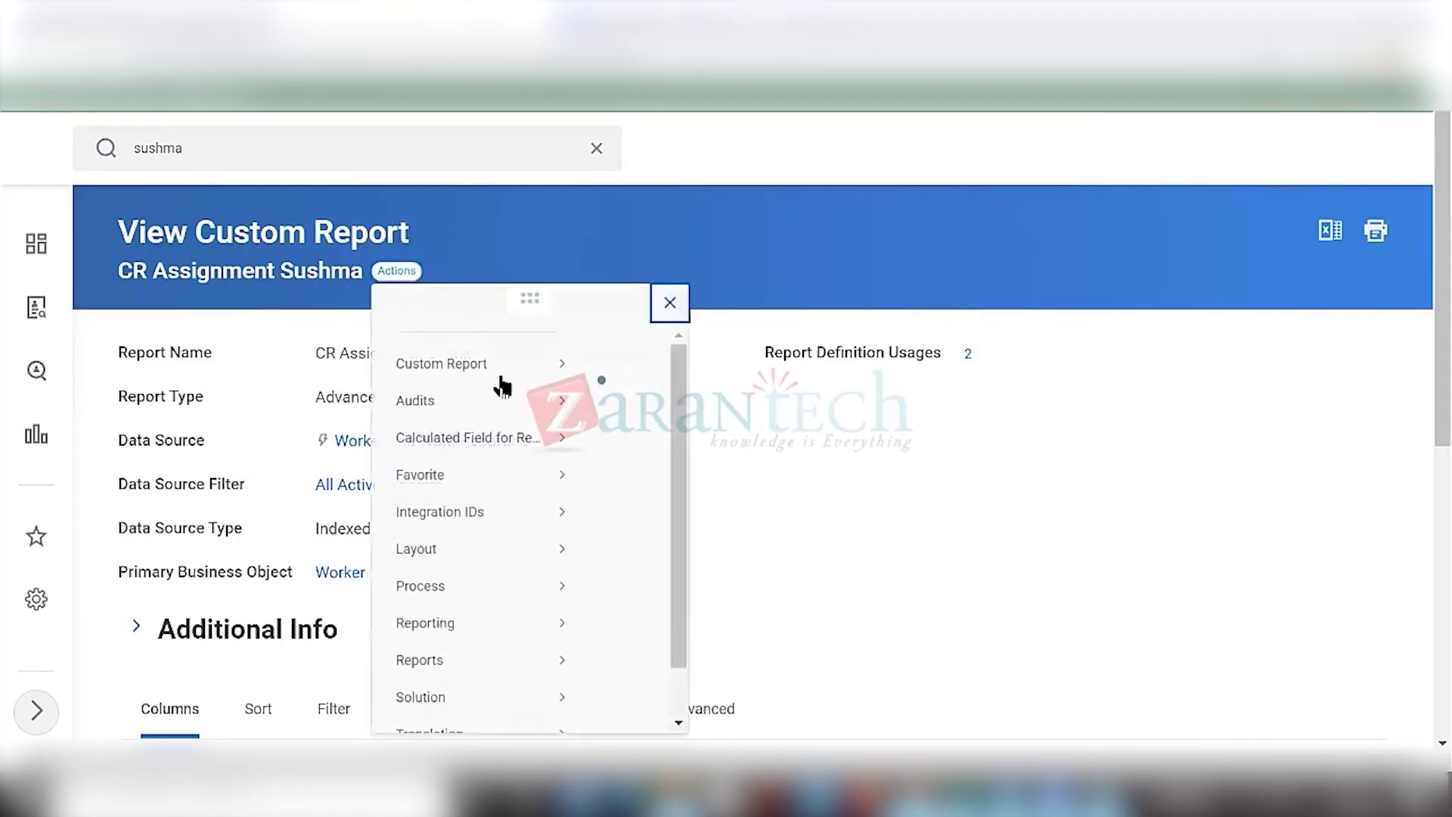
pyautogui.moveTo(503, 378)
pyautogui.click(685, 392)
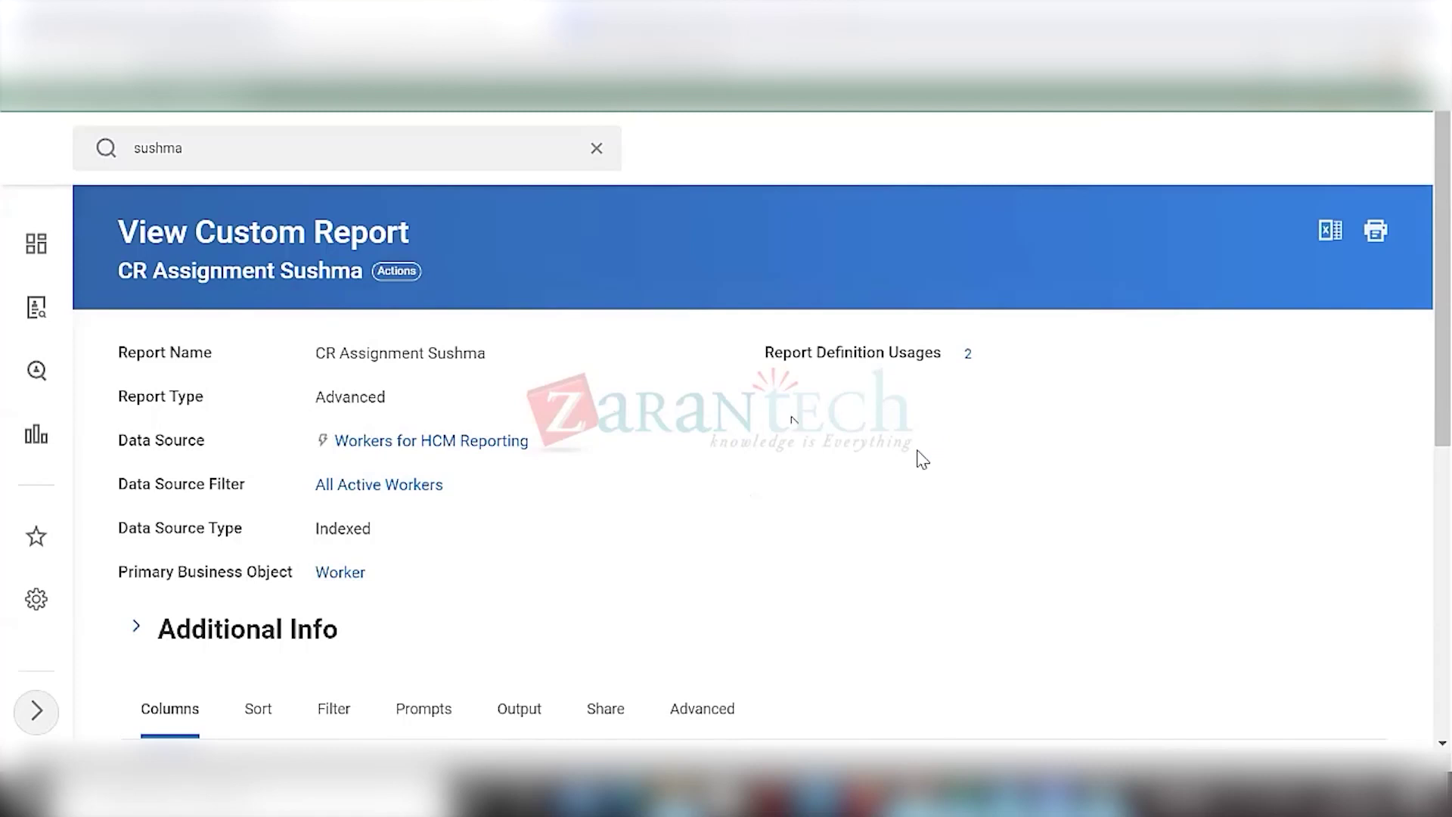
pyautogui.scroll(-8, 1416, 530)
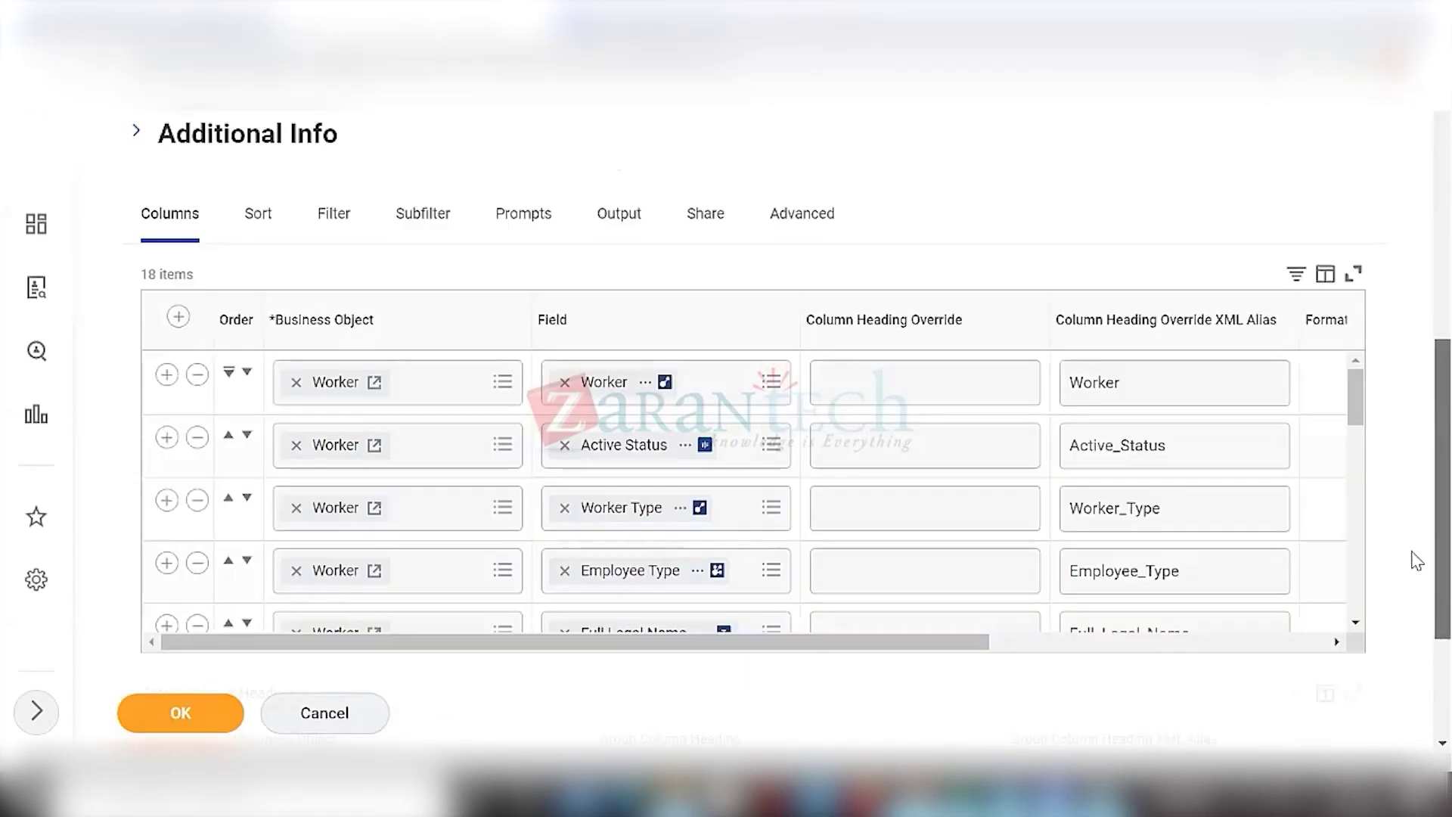
# - Add a CF SRI Overtime hours column after row 1 and try saving the report
pyautogui.click(166, 331)
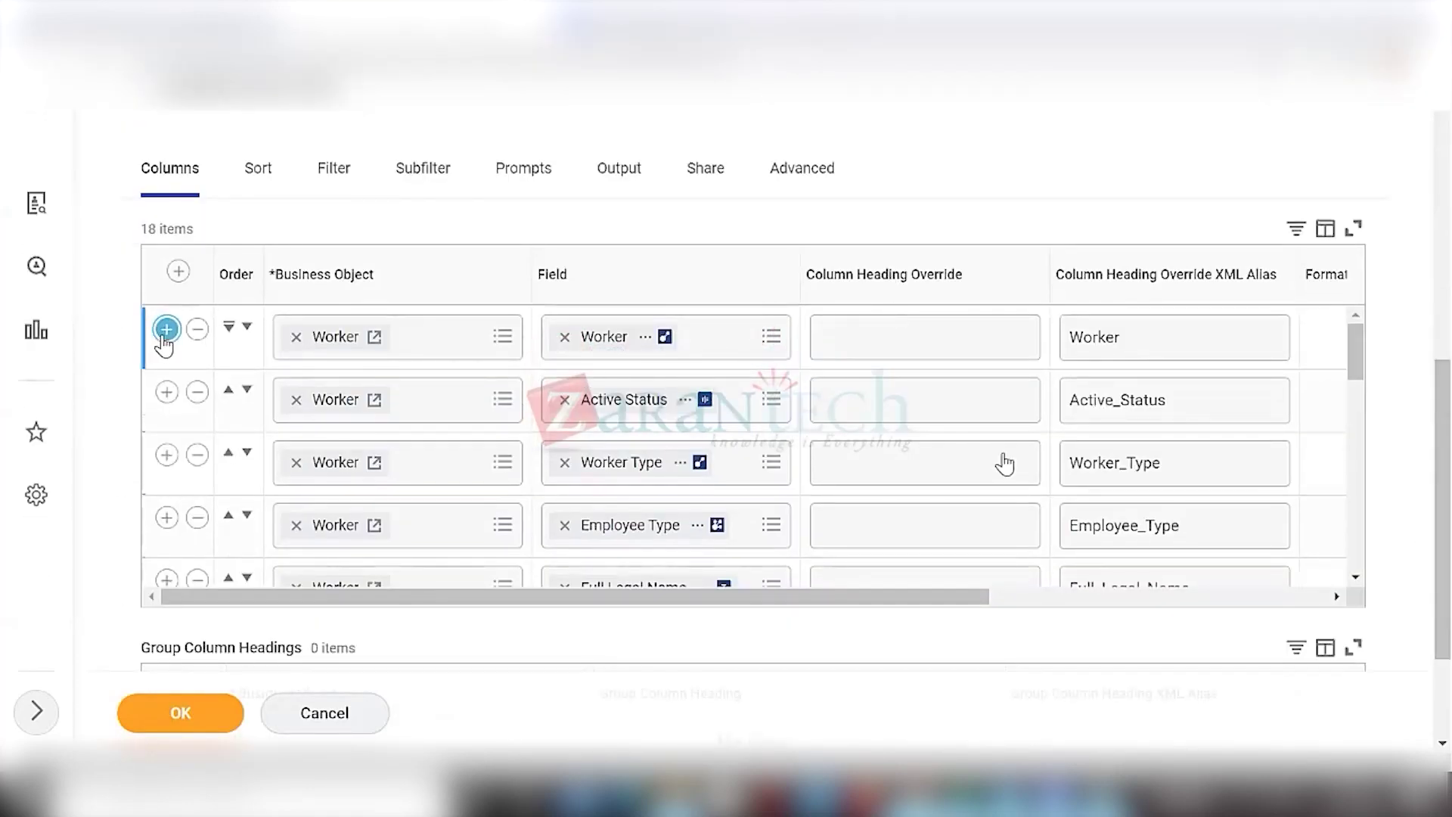
pyautogui.click(616, 405)
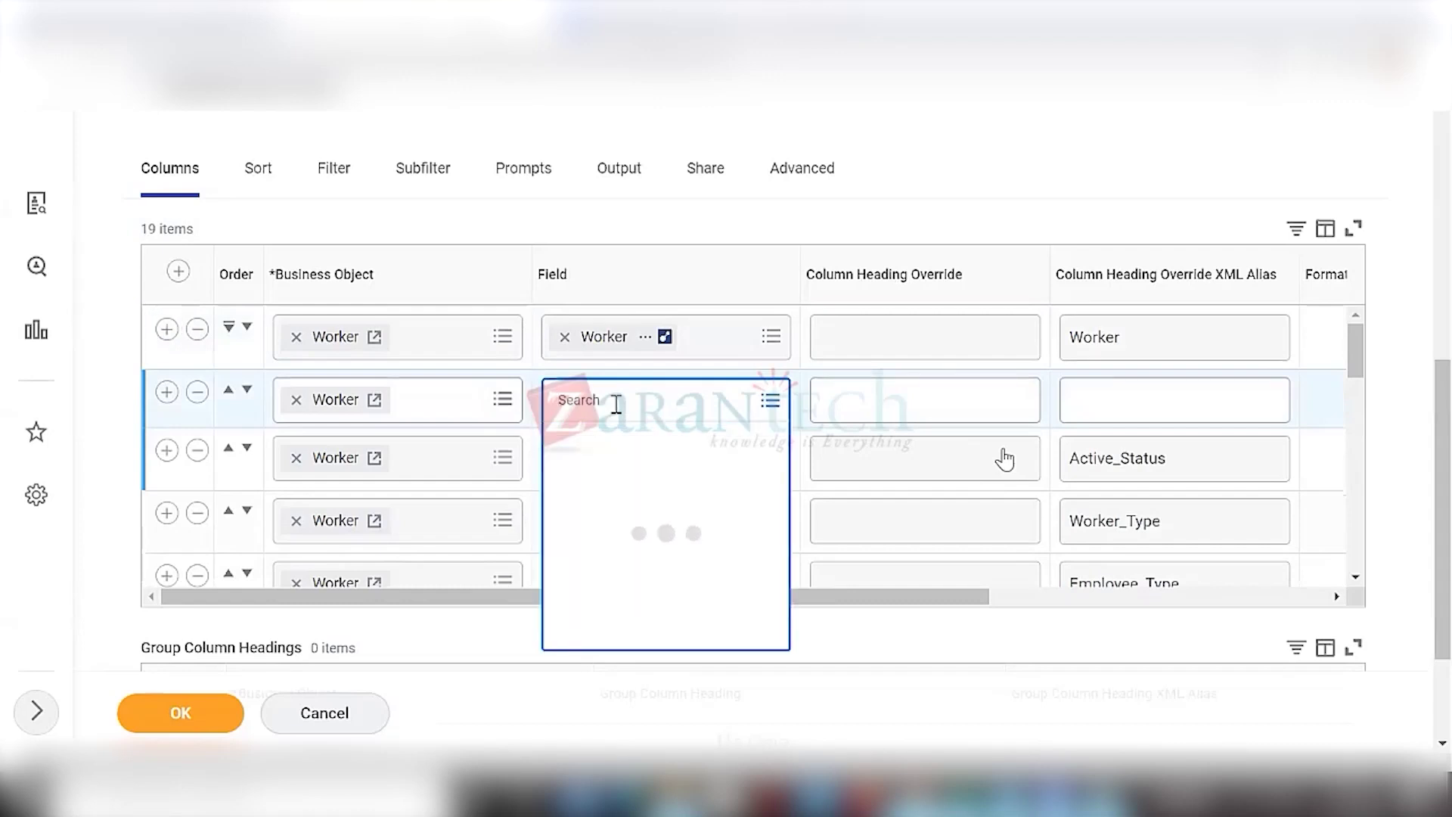
pyautogui.hotkey('ctrl', 'v')
pyautogui.press('Return')
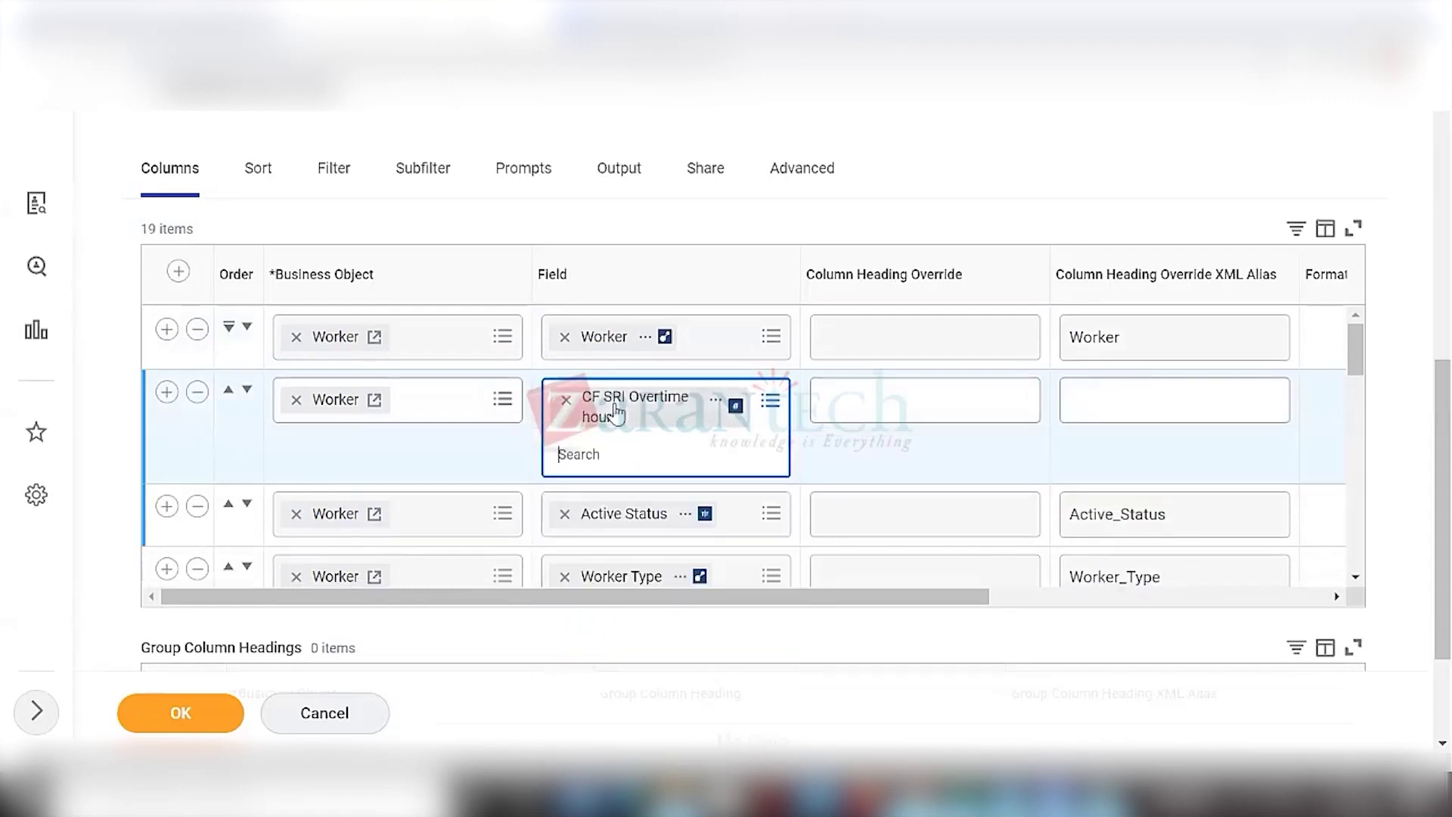
pyautogui.click(176, 714)
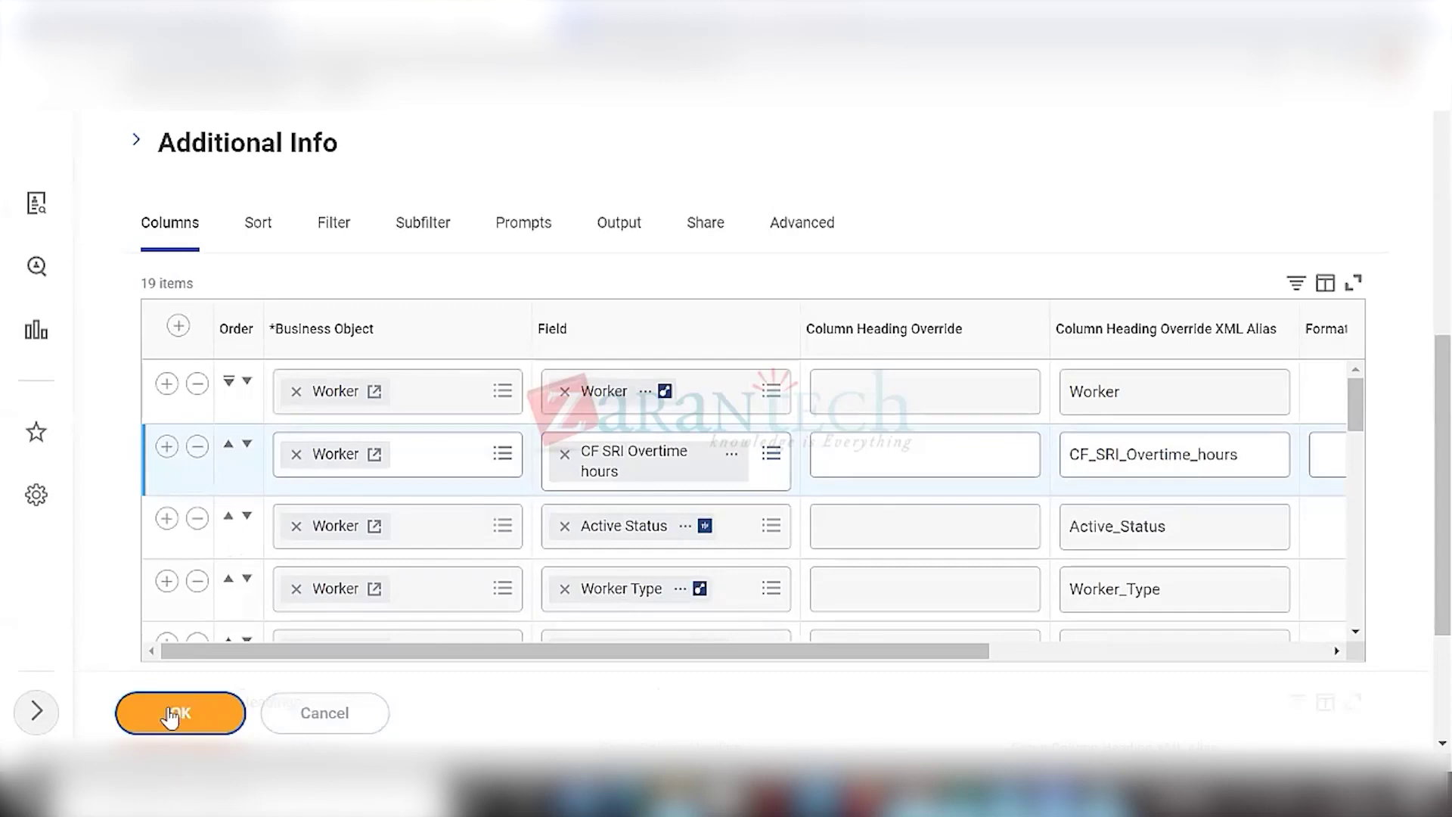
# - Review and dismiss the save error, then inspect the report's Advanced tab options
pyautogui.click(1354, 247)
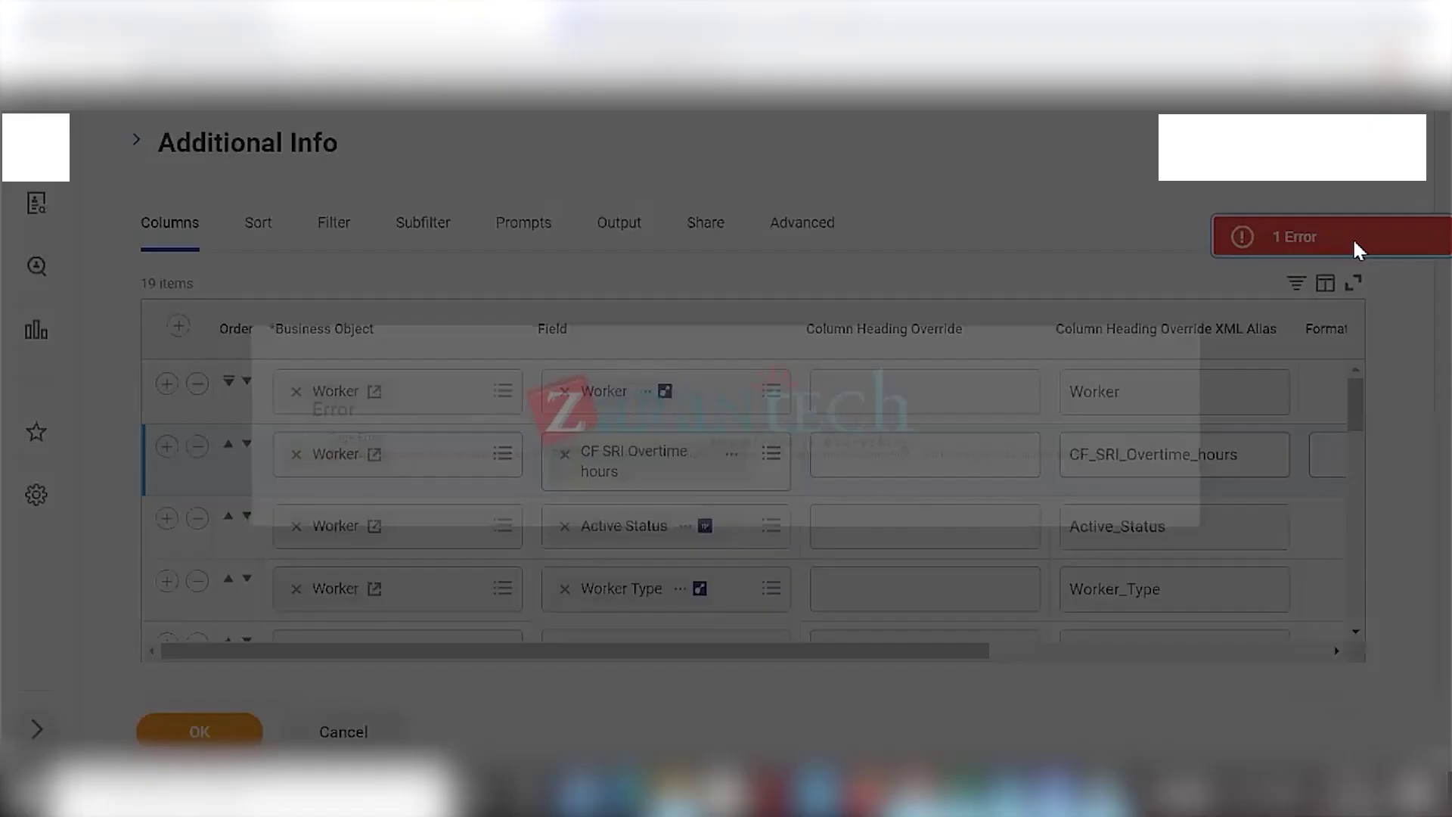
pyautogui.click(1358, 308)
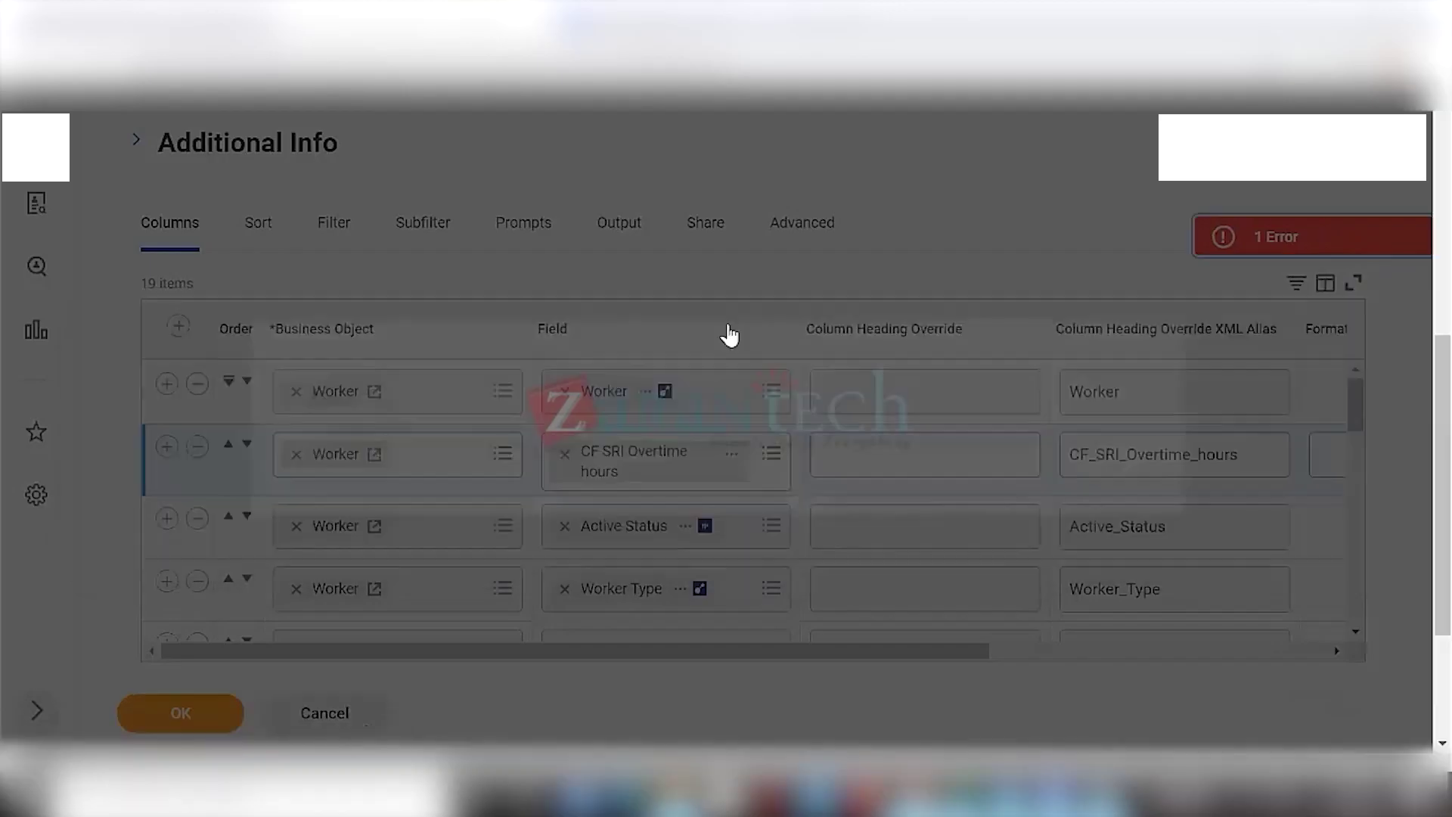
pyautogui.click(787, 245)
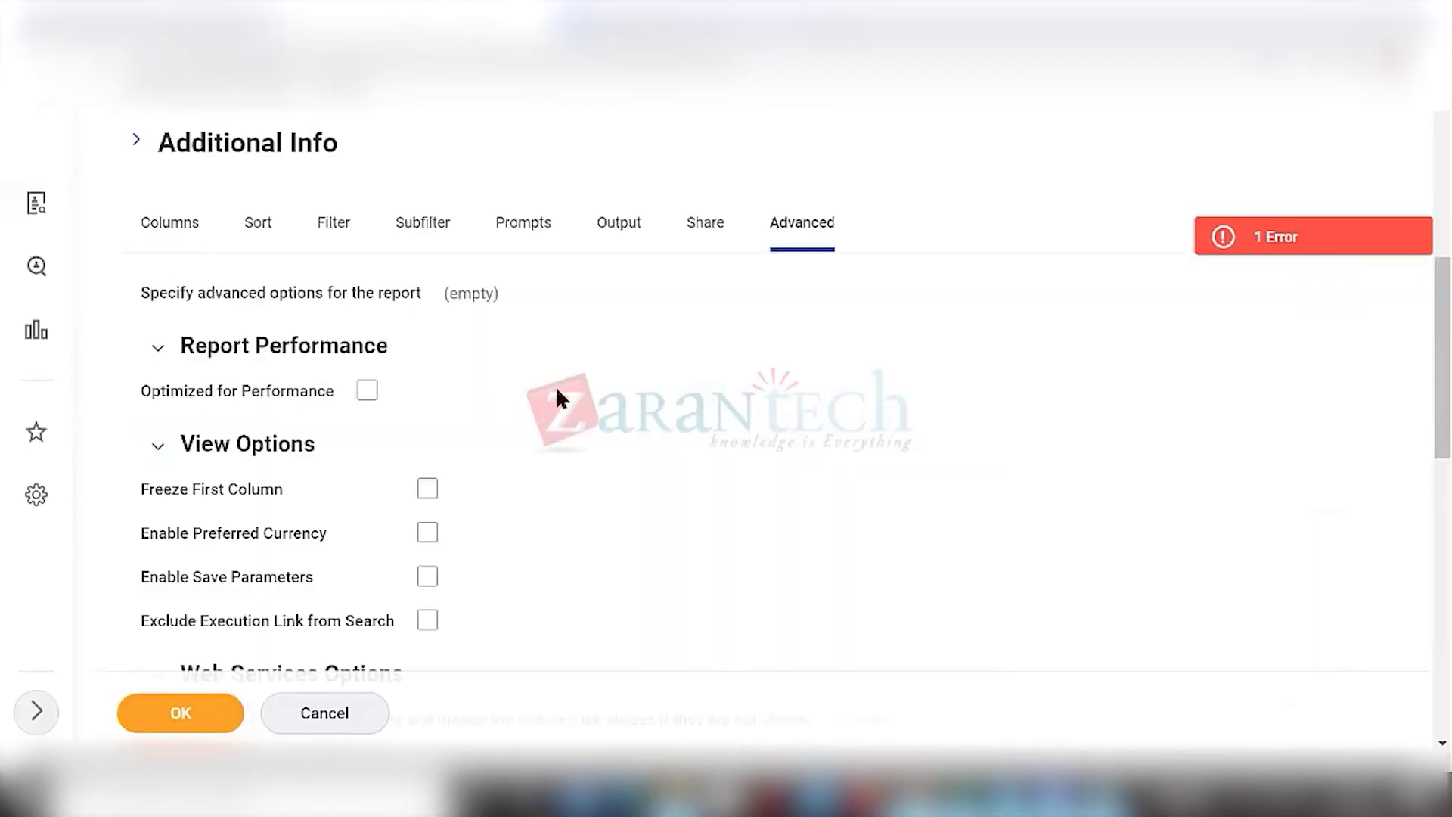
pyautogui.scroll(-1, 1418, 318)
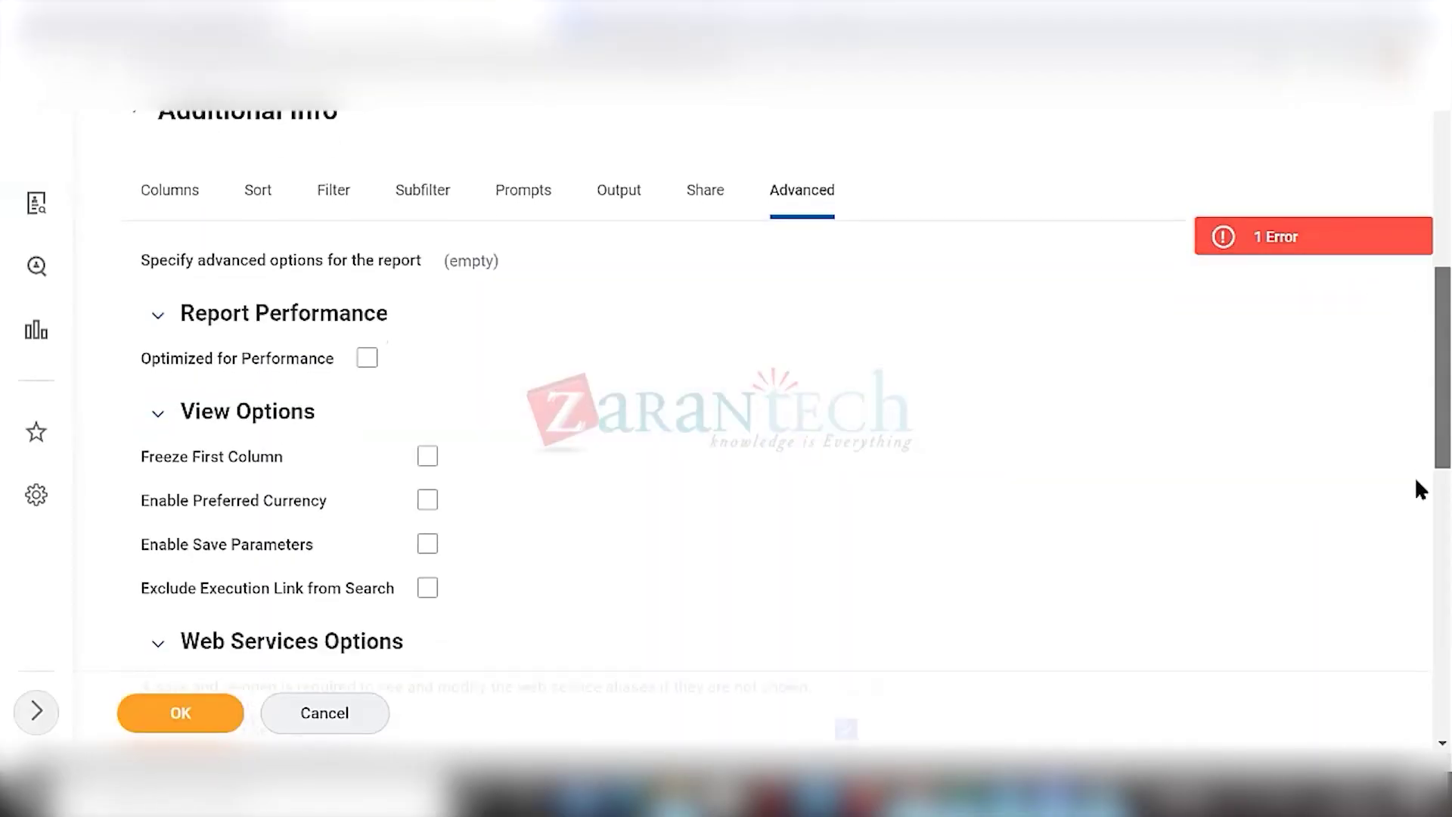
pyautogui.scroll(-7, 1414, 484)
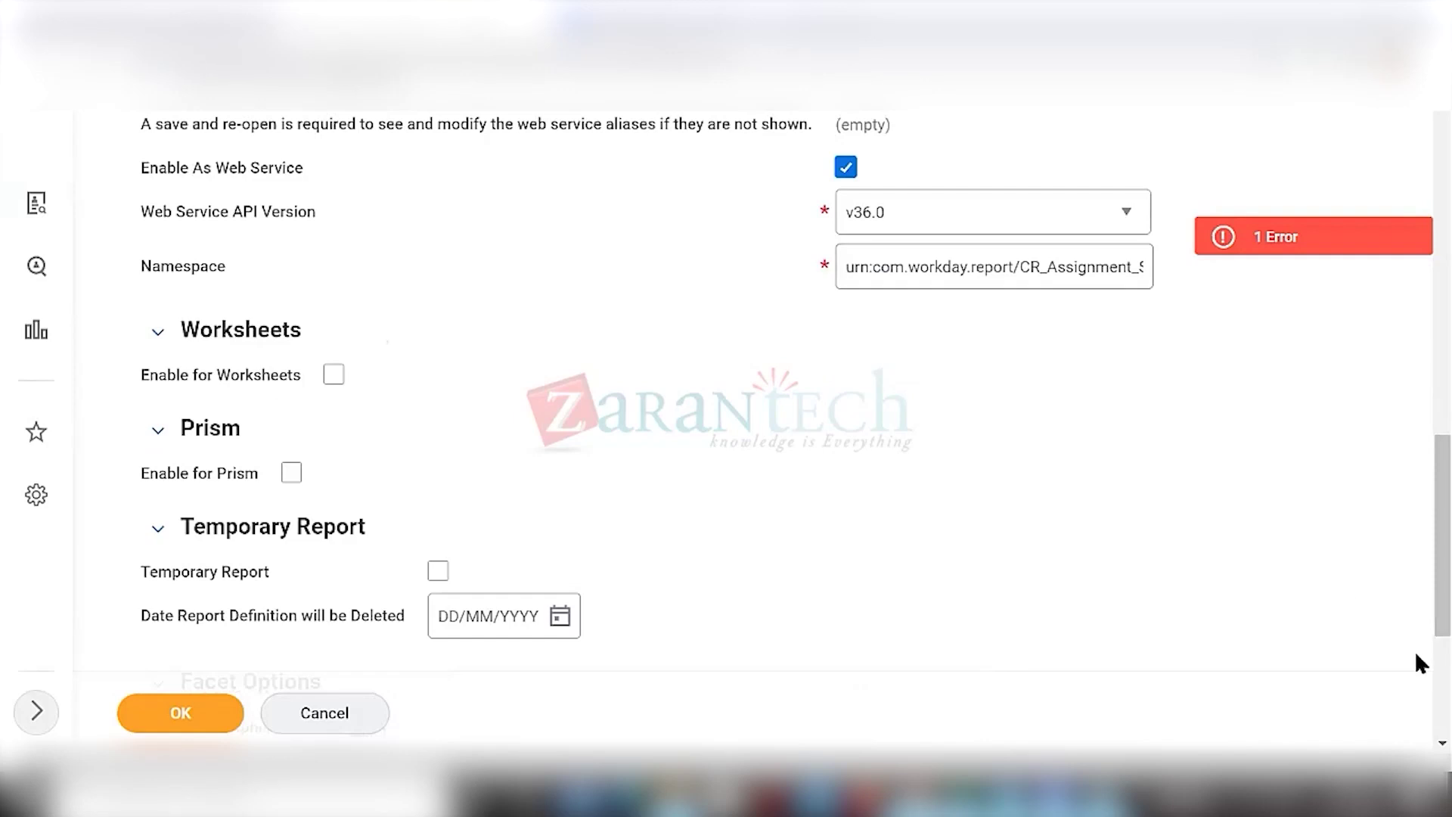
pyautogui.scroll(8, 1414, 593)
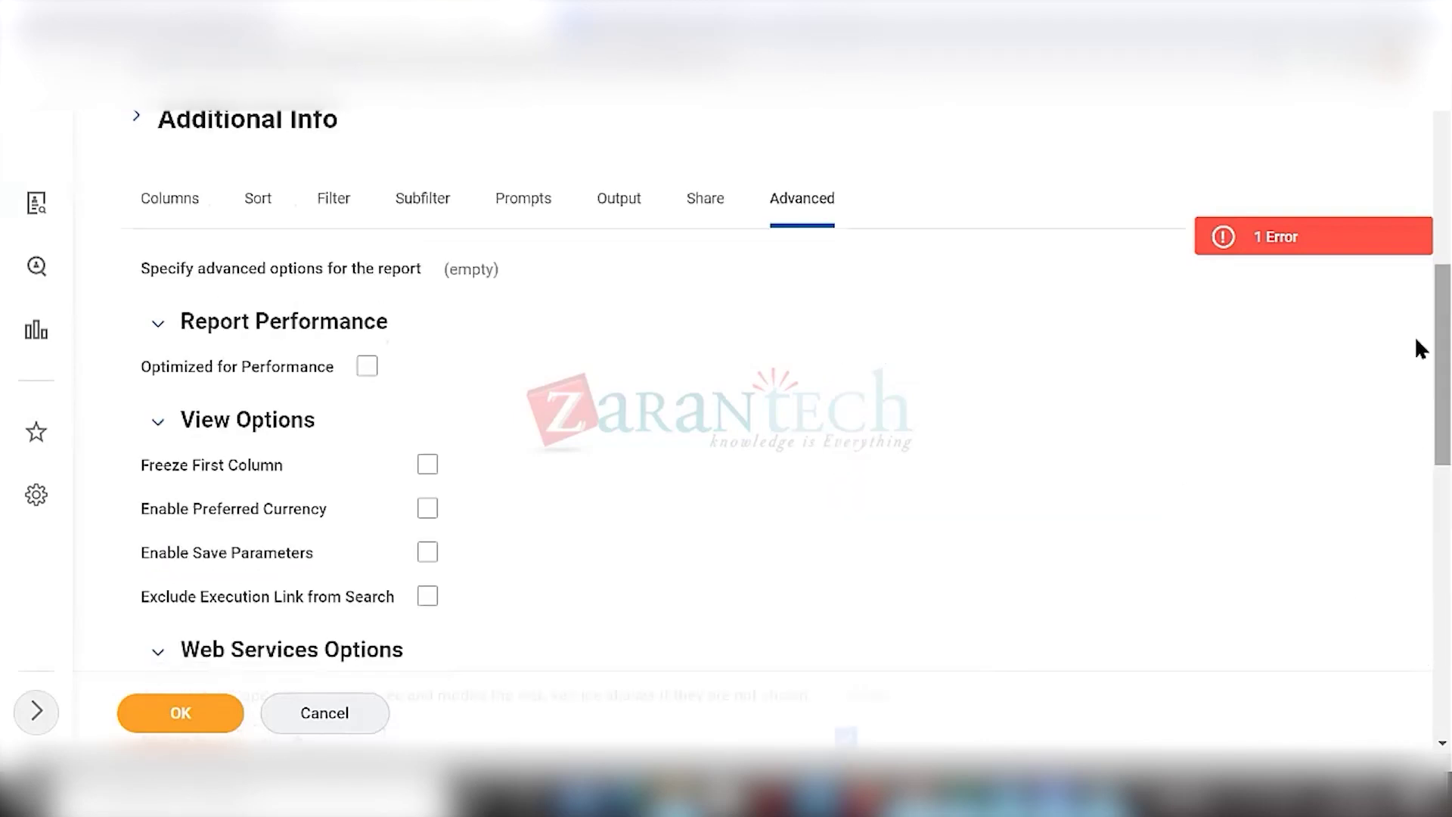
pyautogui.scroll(-7, 1420, 460)
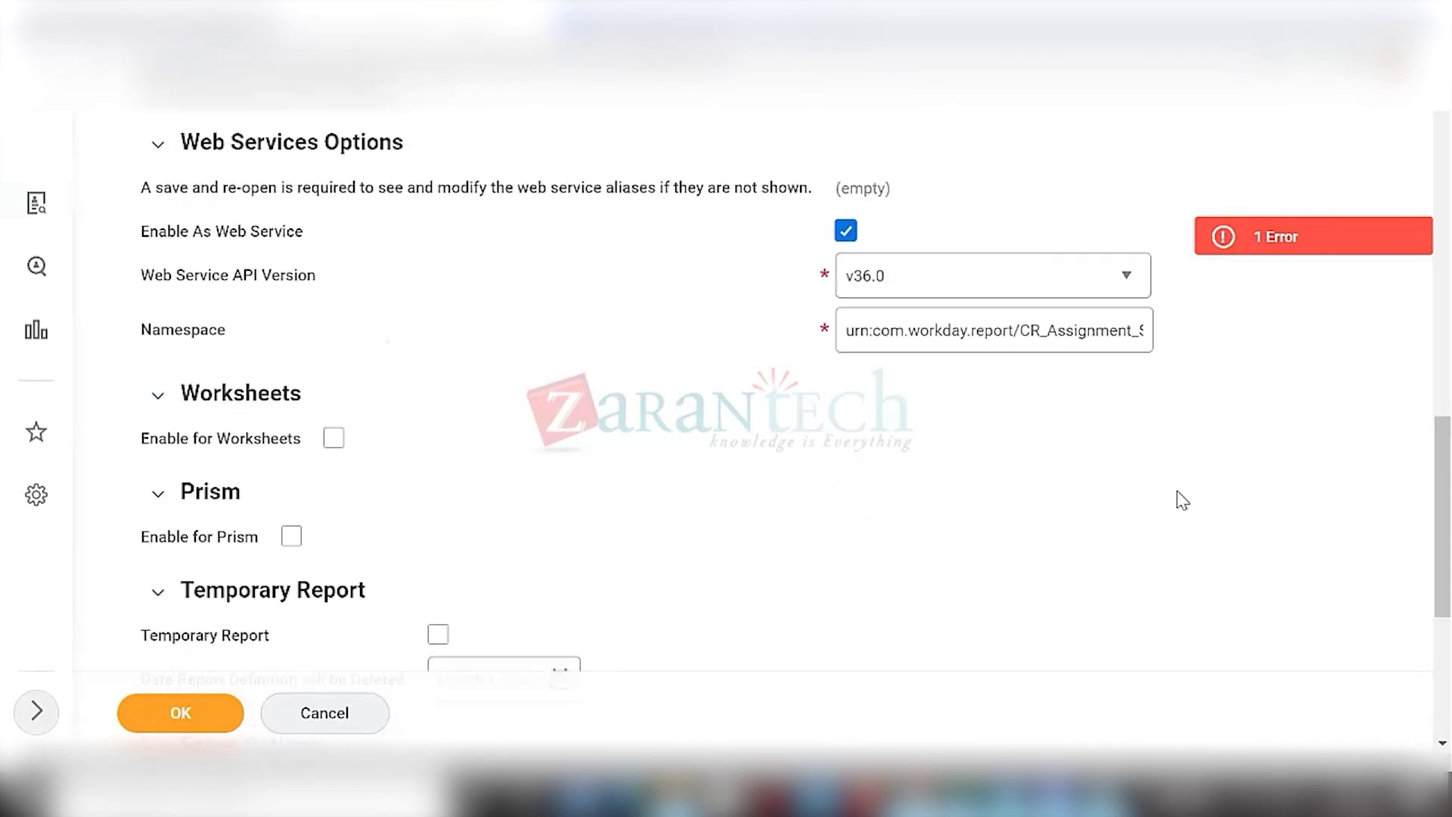
pyautogui.scroll(4, 1415, 483)
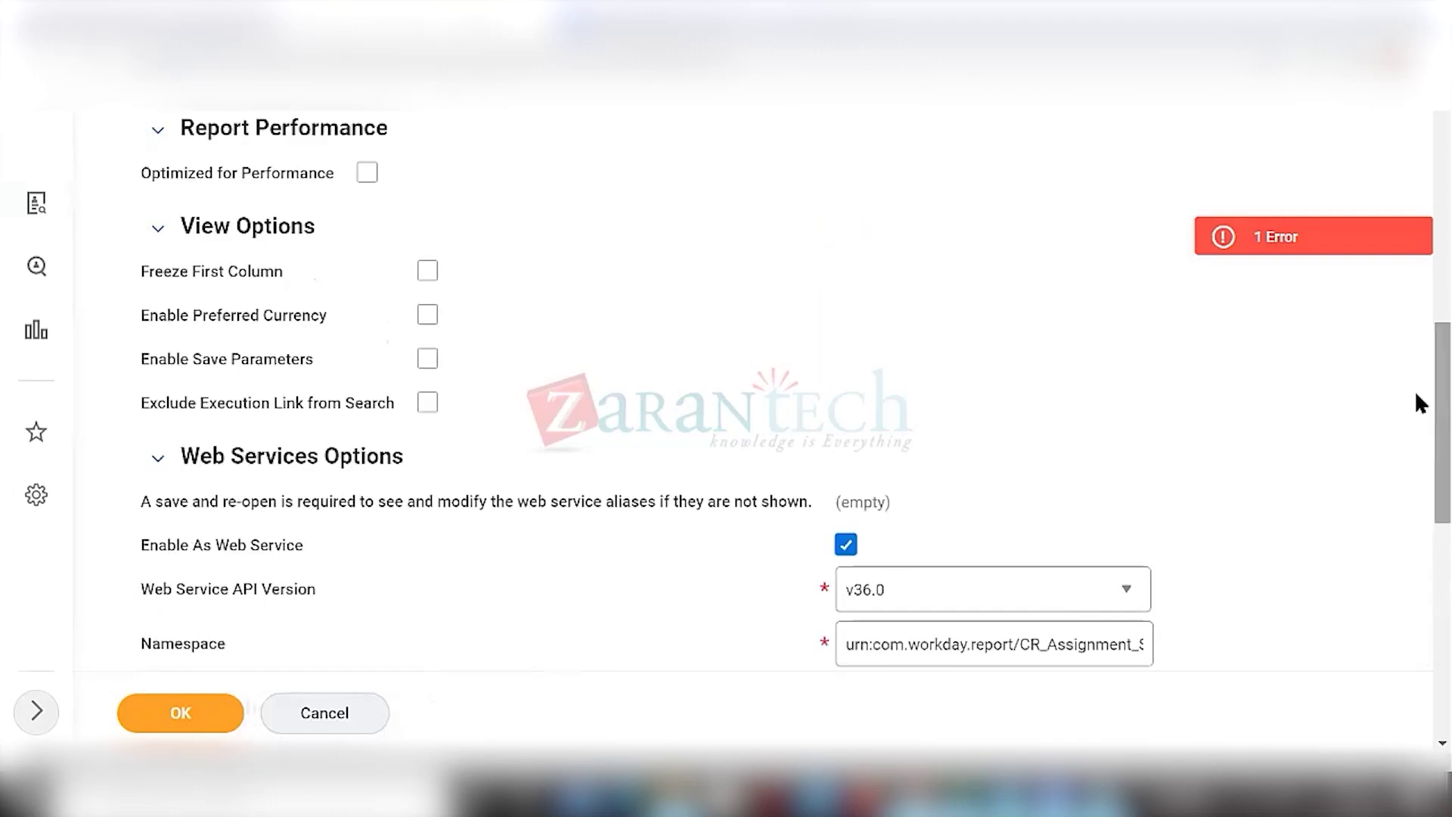
pyautogui.scroll(2, 1417, 375)
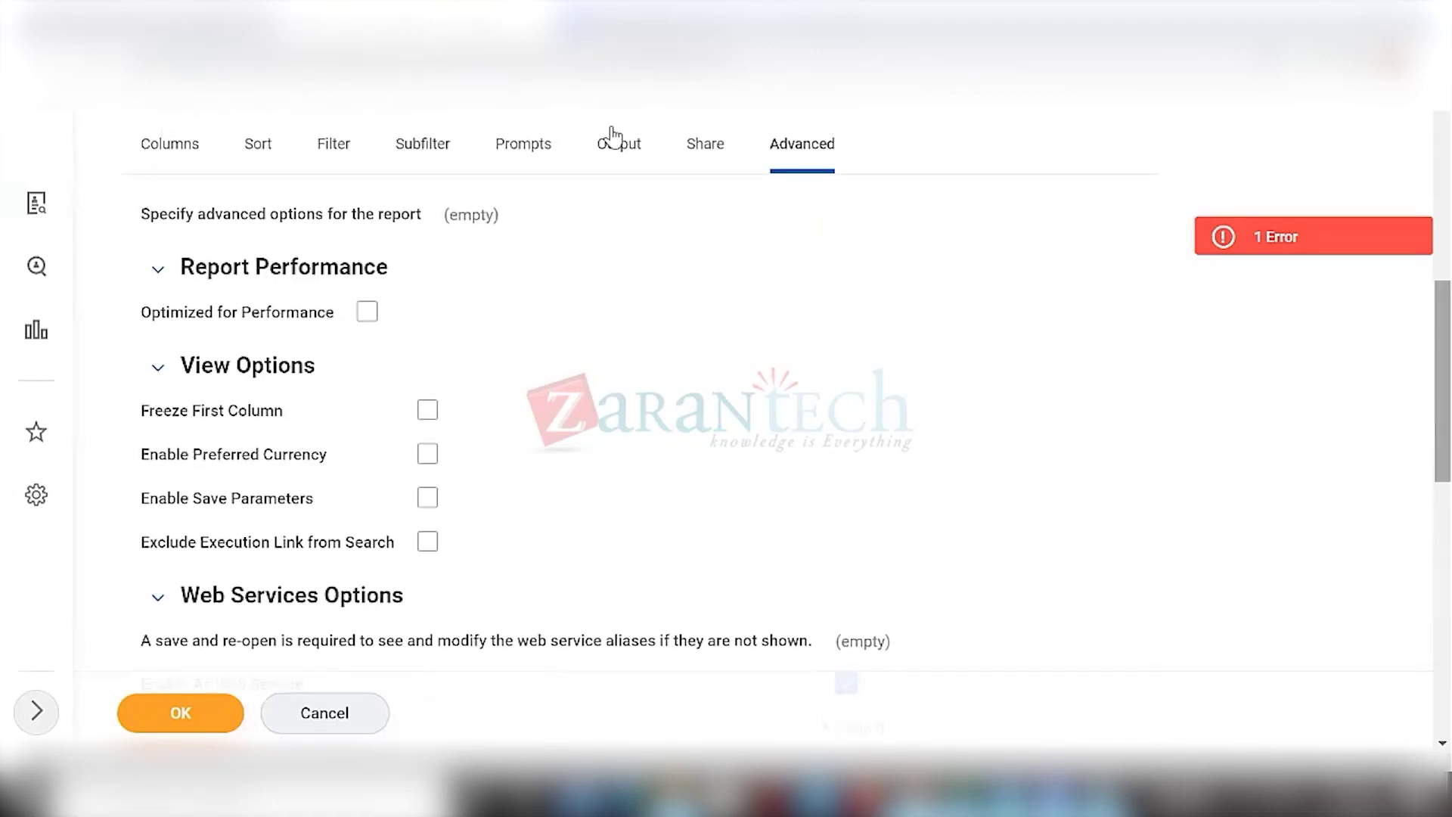
# - Enable Populate Undefined Prompt Defaults on the Prompts tab, save the report, and run it
pyautogui.click(522, 145)
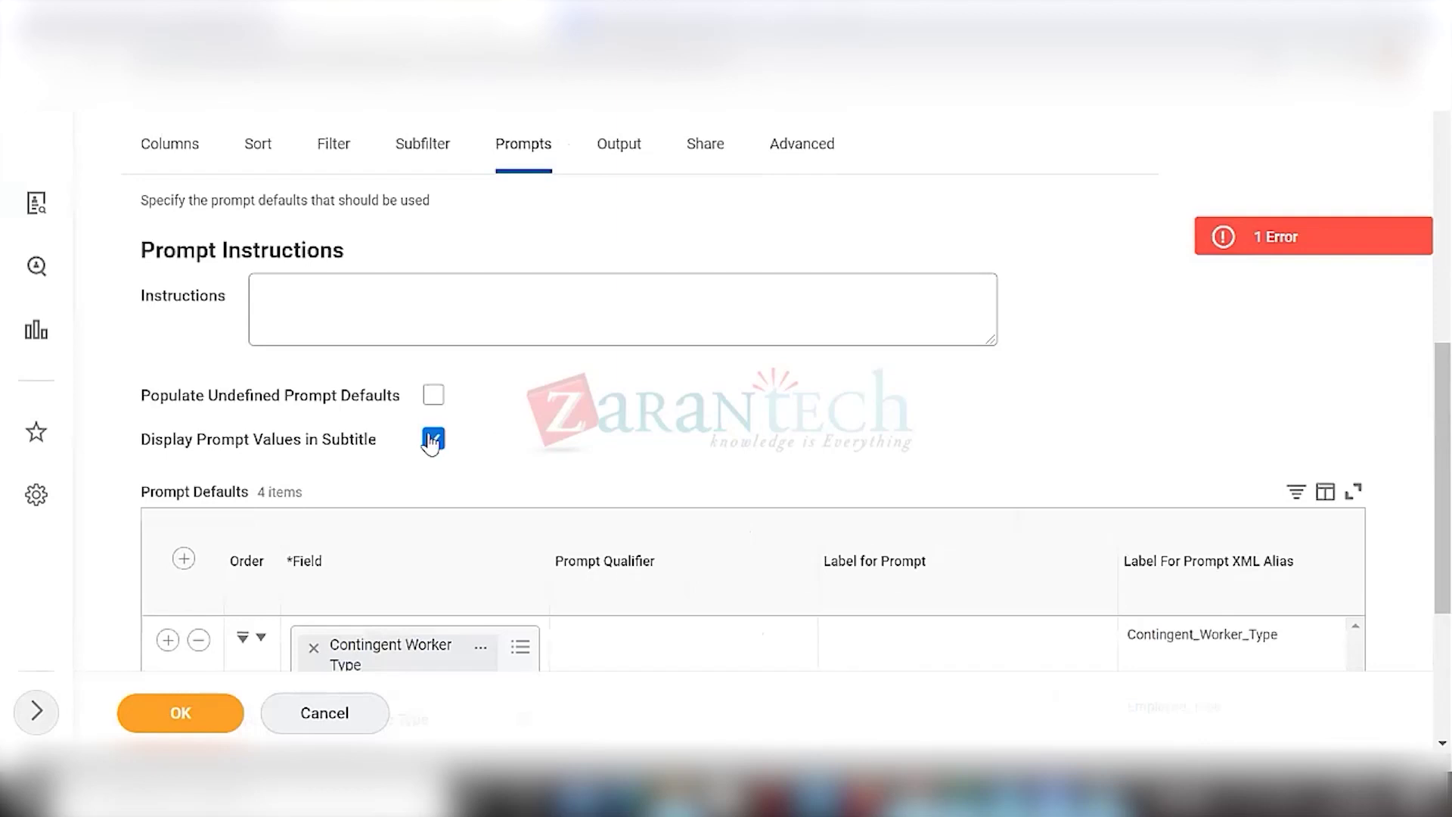
pyautogui.click(431, 399)
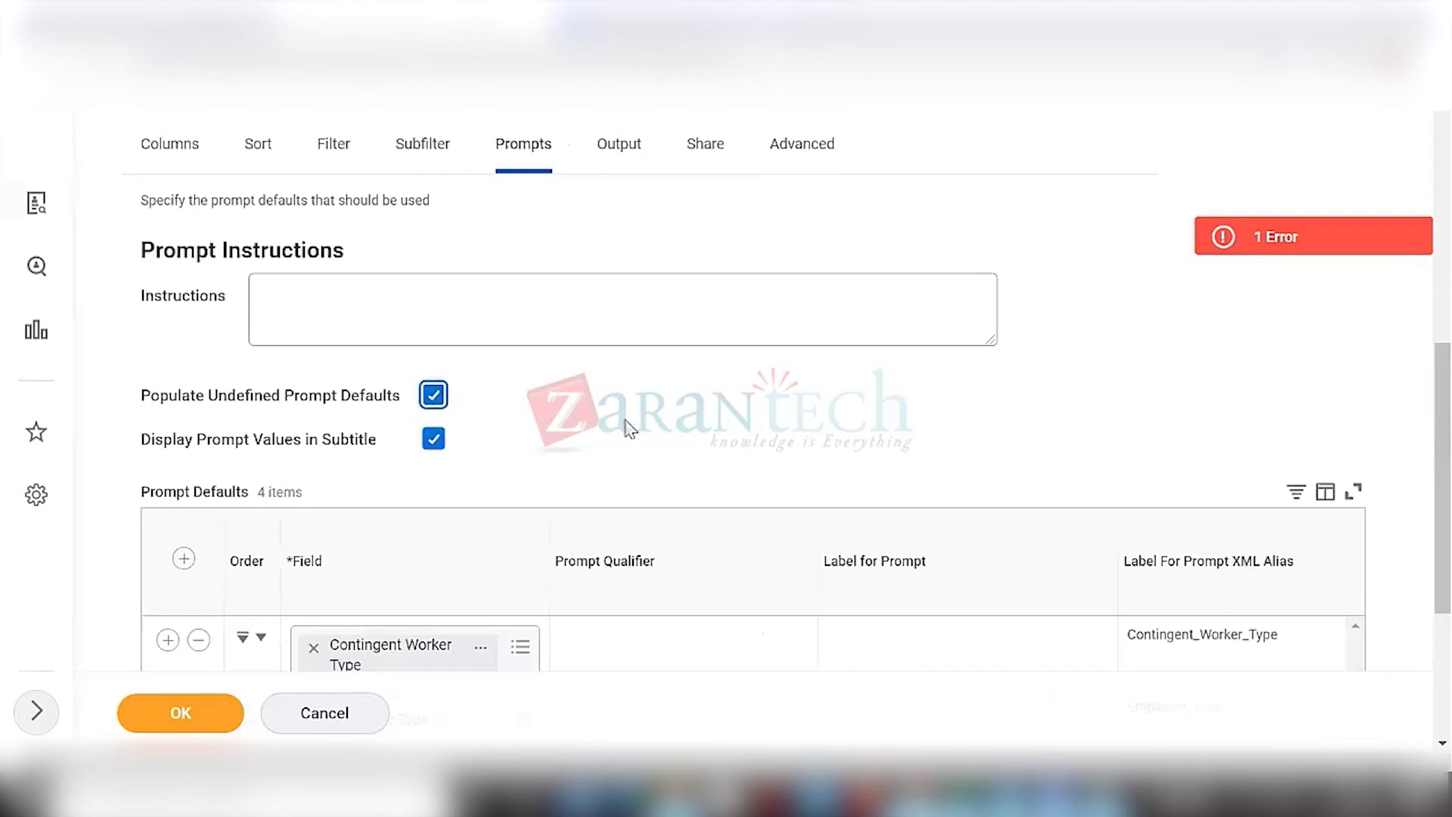
pyautogui.click(178, 724)
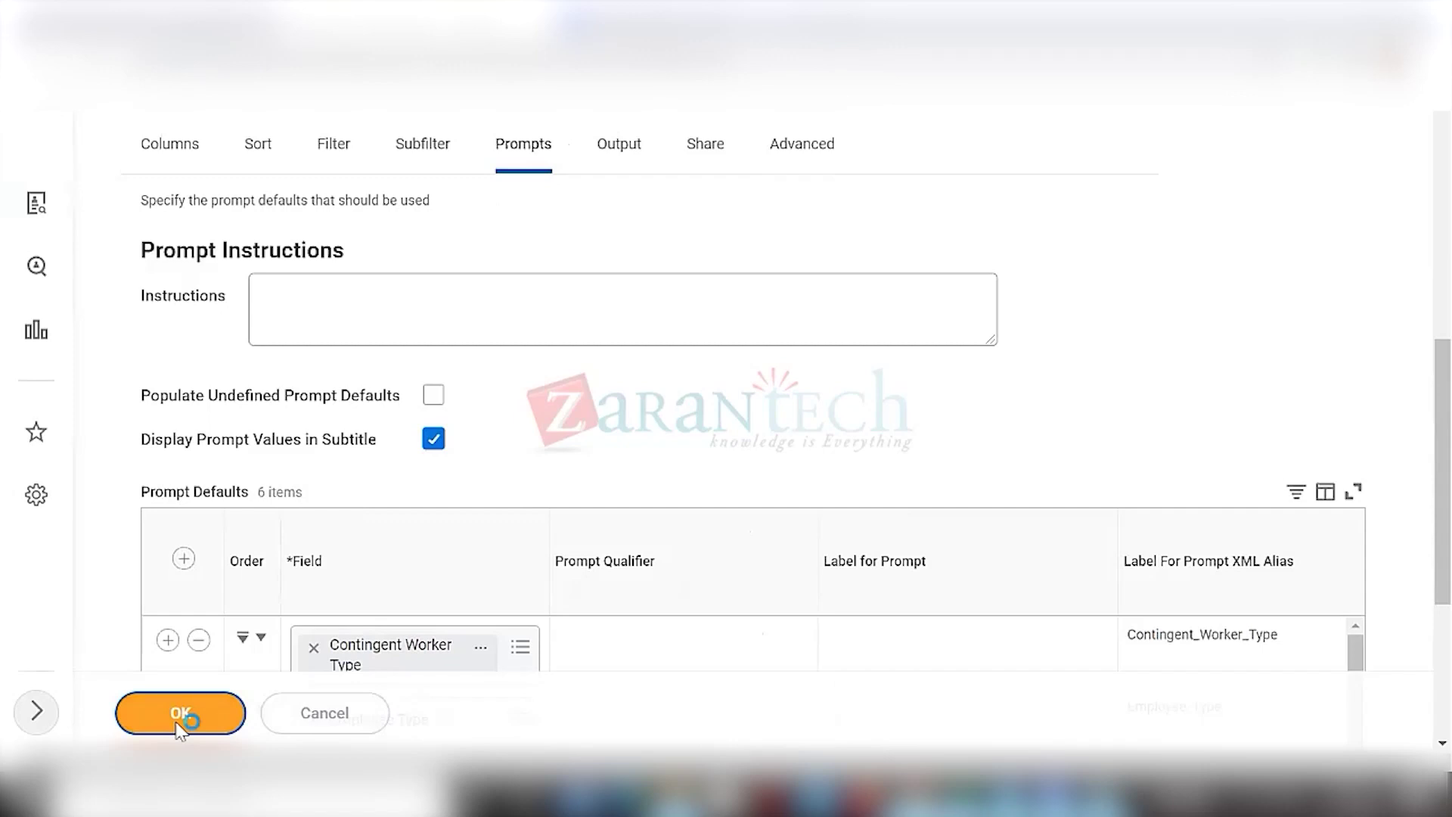
pyautogui.click(182, 715)
pyautogui.click(224, 709)
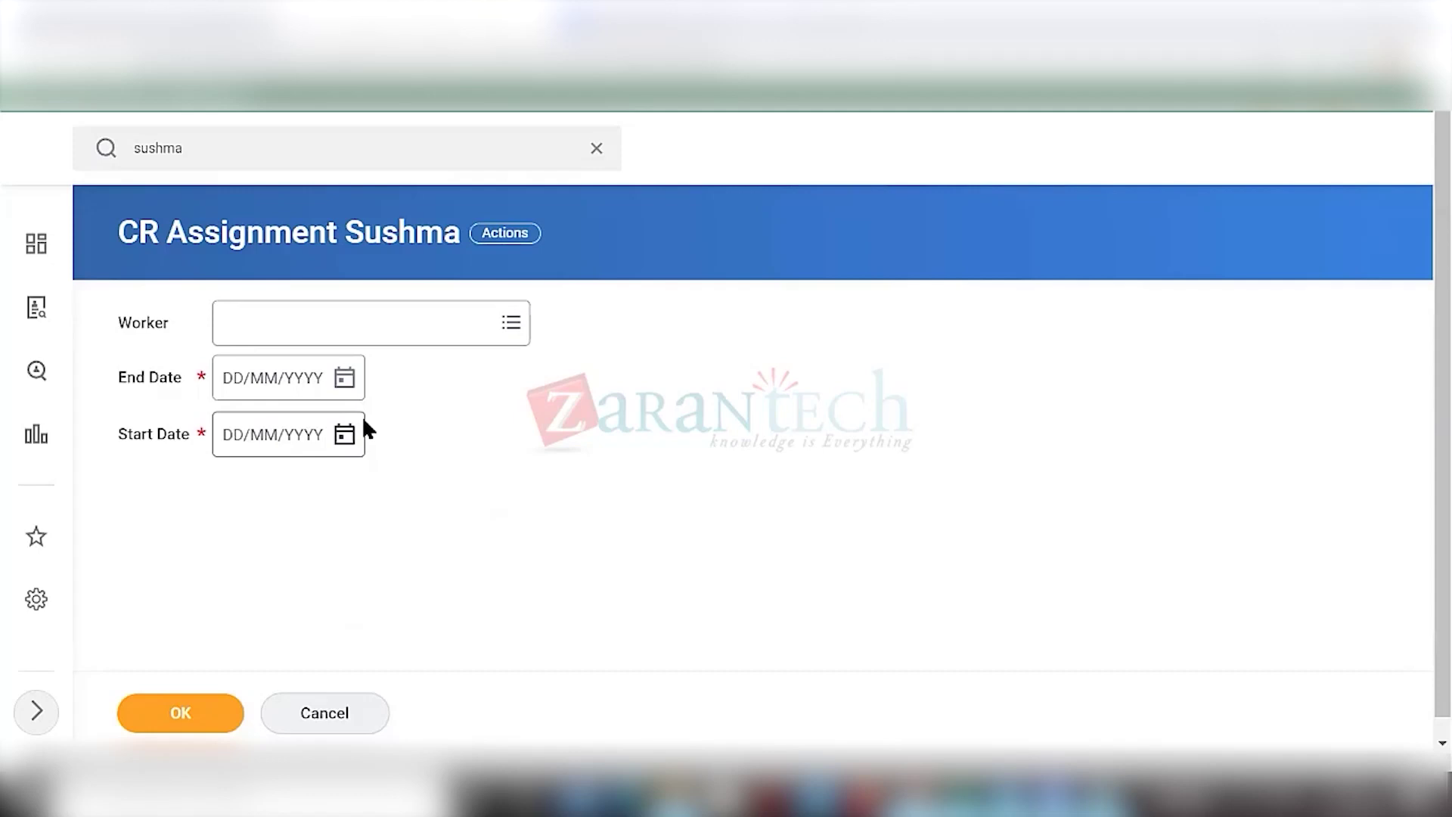
# - Run the report for 01/08/2020 to 11/10/2020, then return to the report page
pyautogui.click(346, 439)
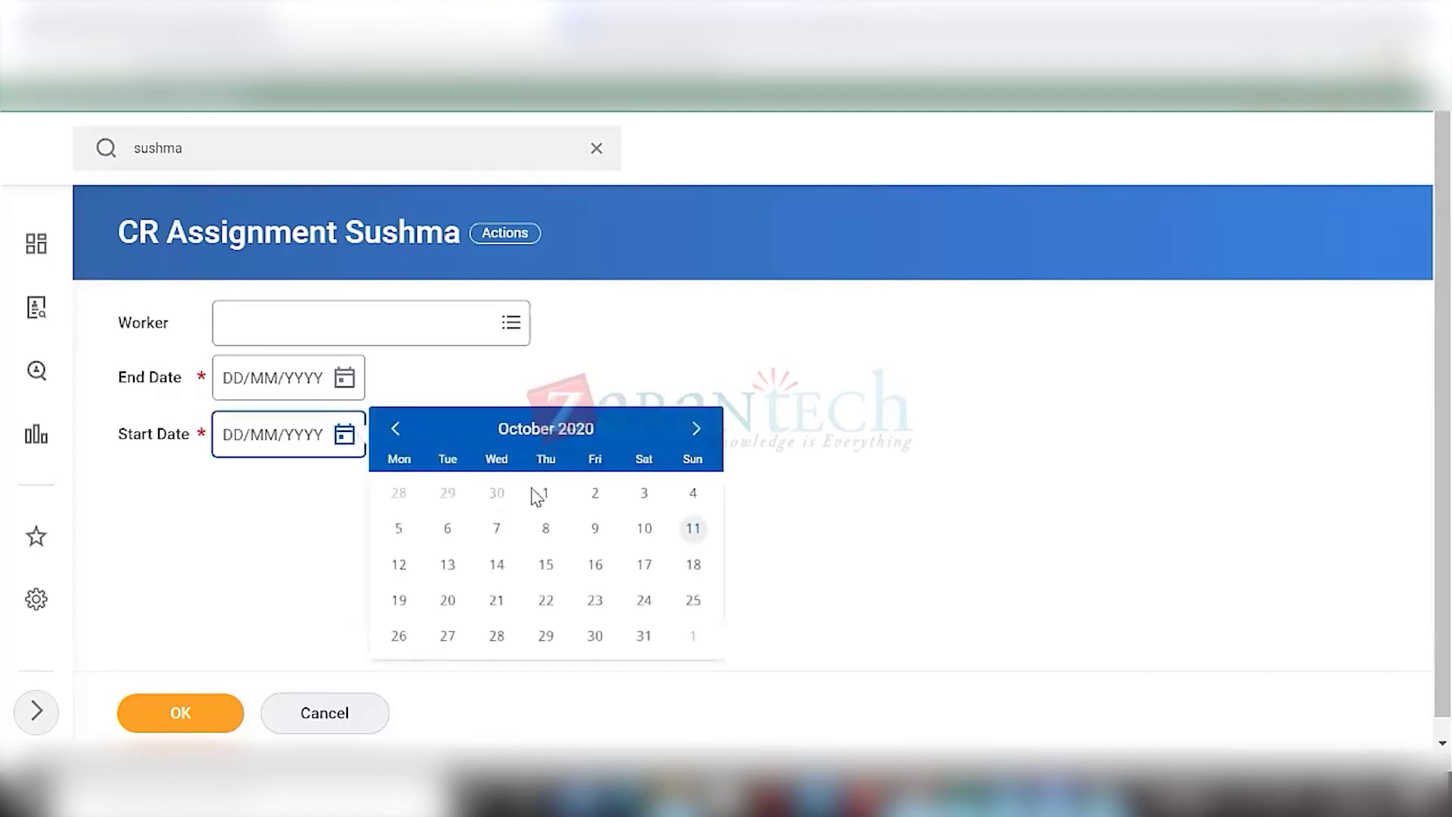
pyautogui.click(395, 429)
pyautogui.click(394, 429)
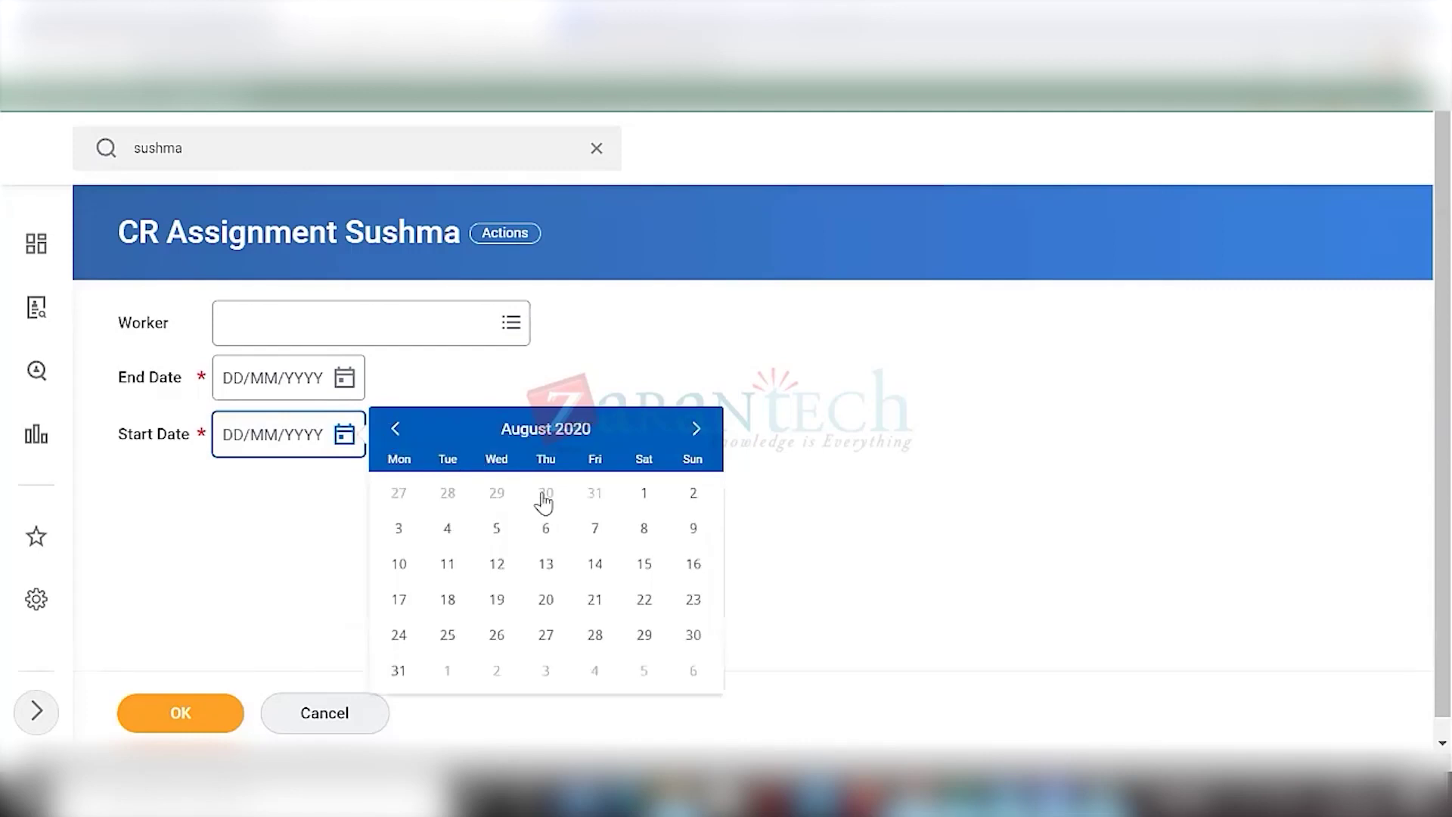
pyautogui.click(635, 496)
pyautogui.click(345, 378)
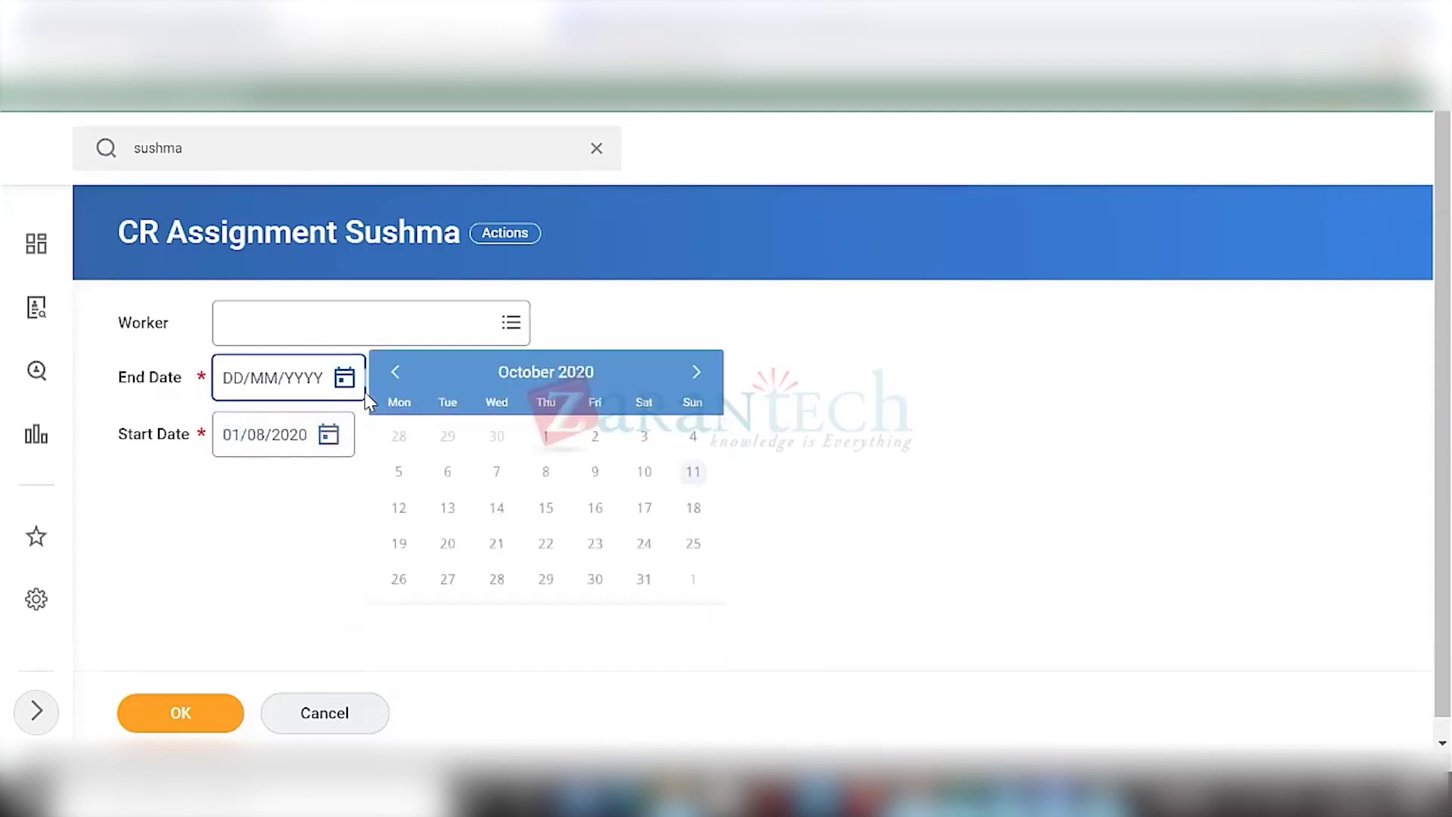
pyautogui.click(693, 471)
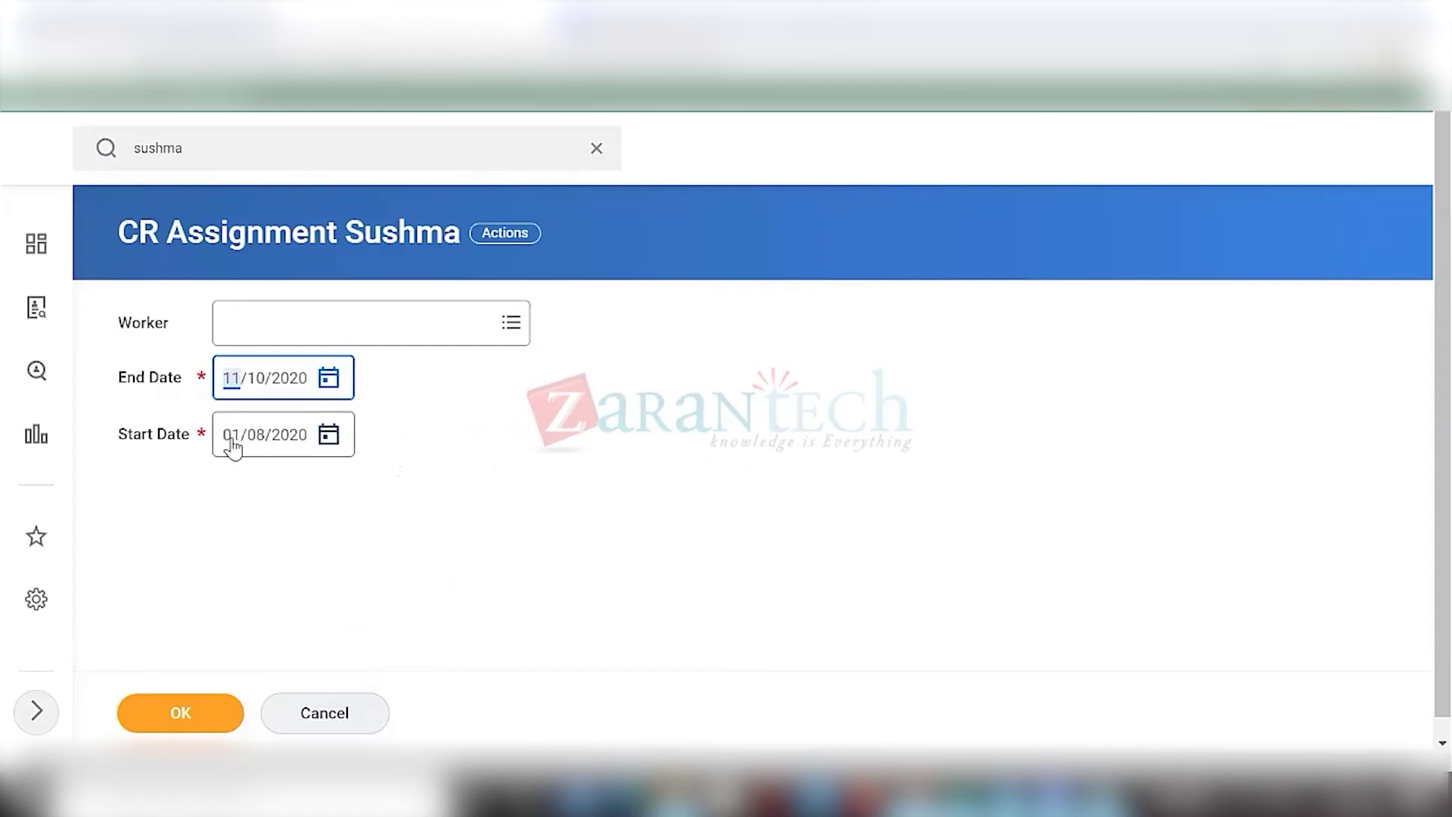
pyautogui.click(194, 715)
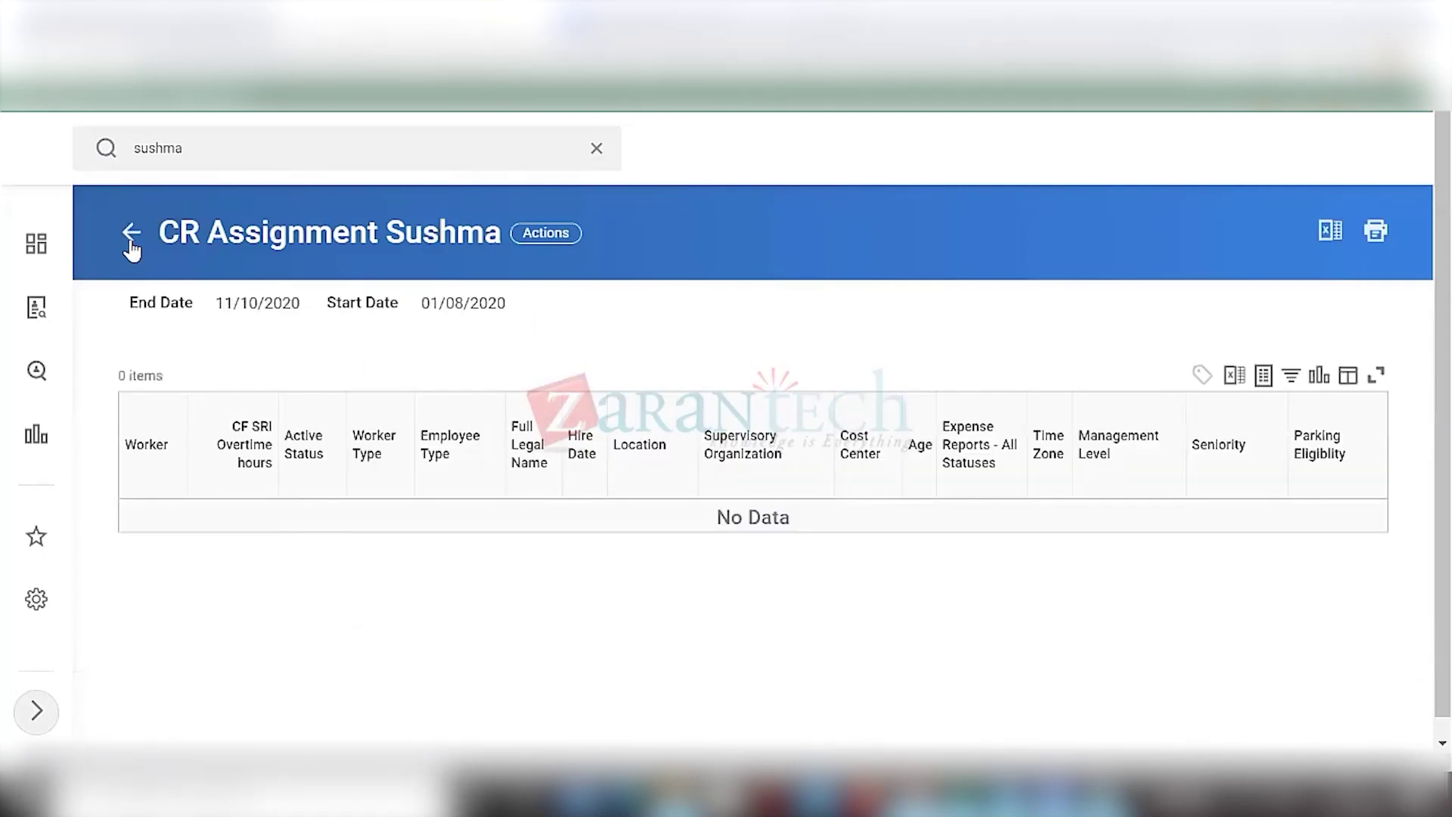
pyautogui.click(239, 310)
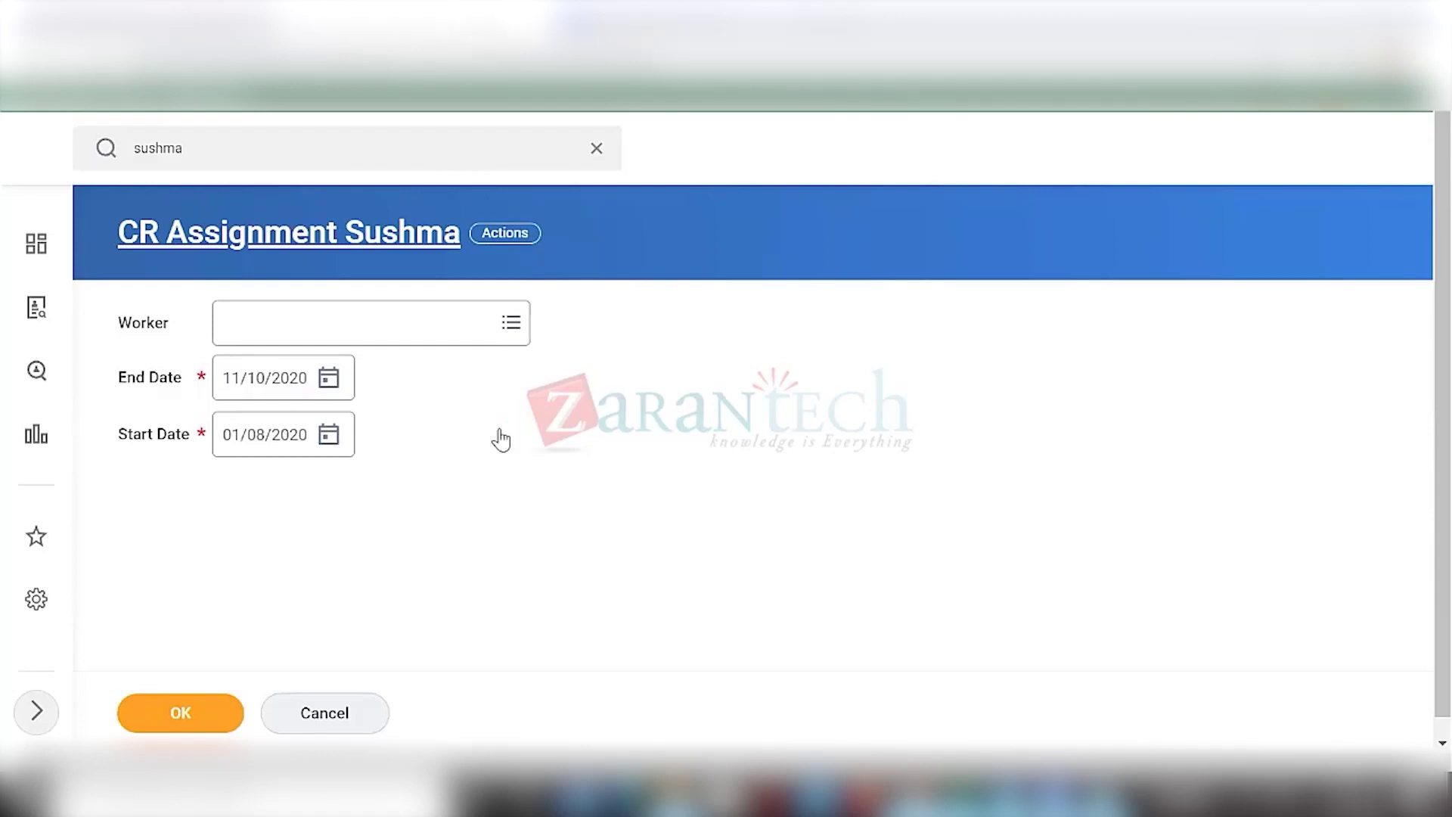
pyautogui.click(394, 278)
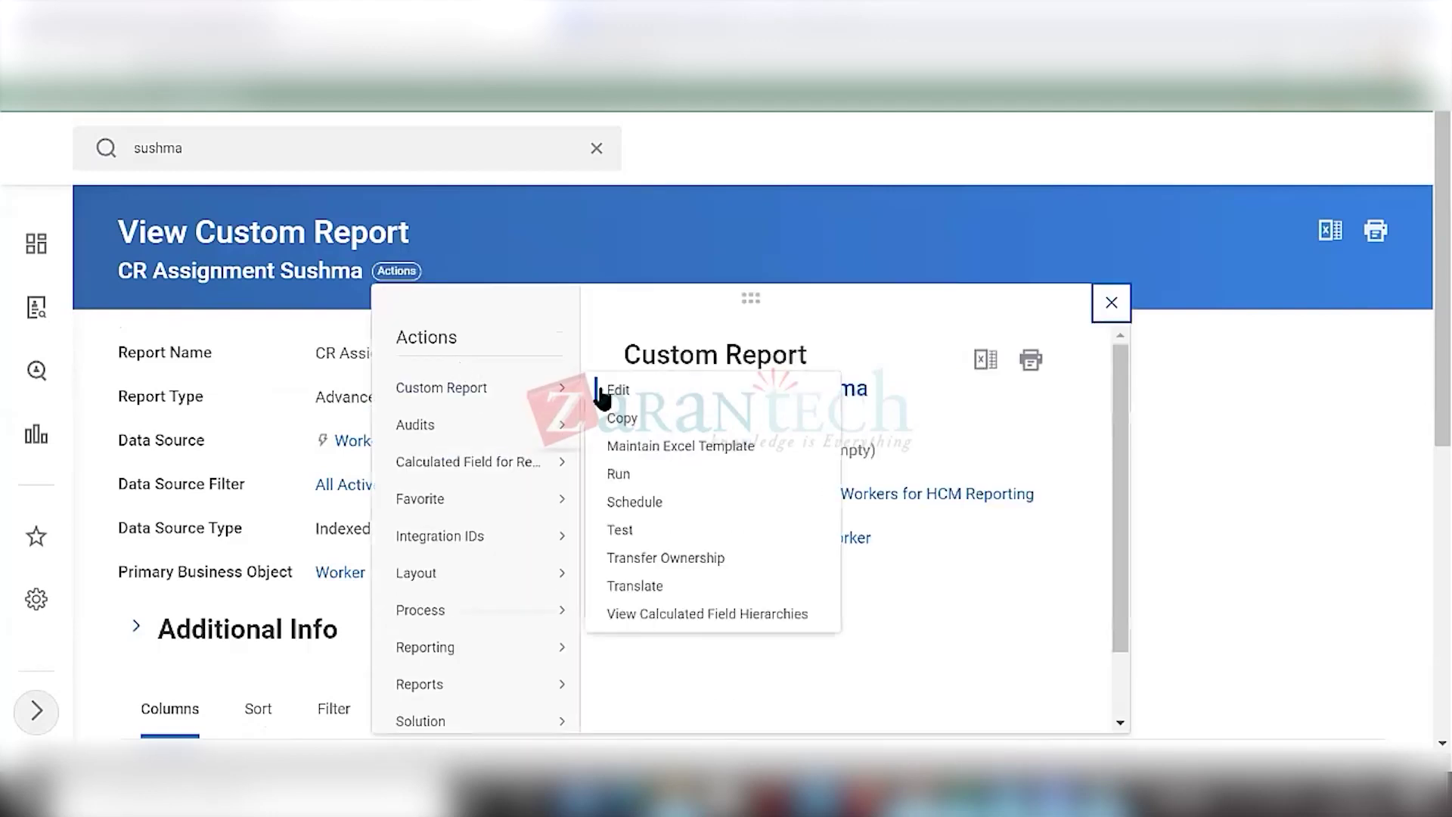
# - Make the Worker filter ignore its condition when the prompt value is blank, and save the definition
pyautogui.click(626, 391)
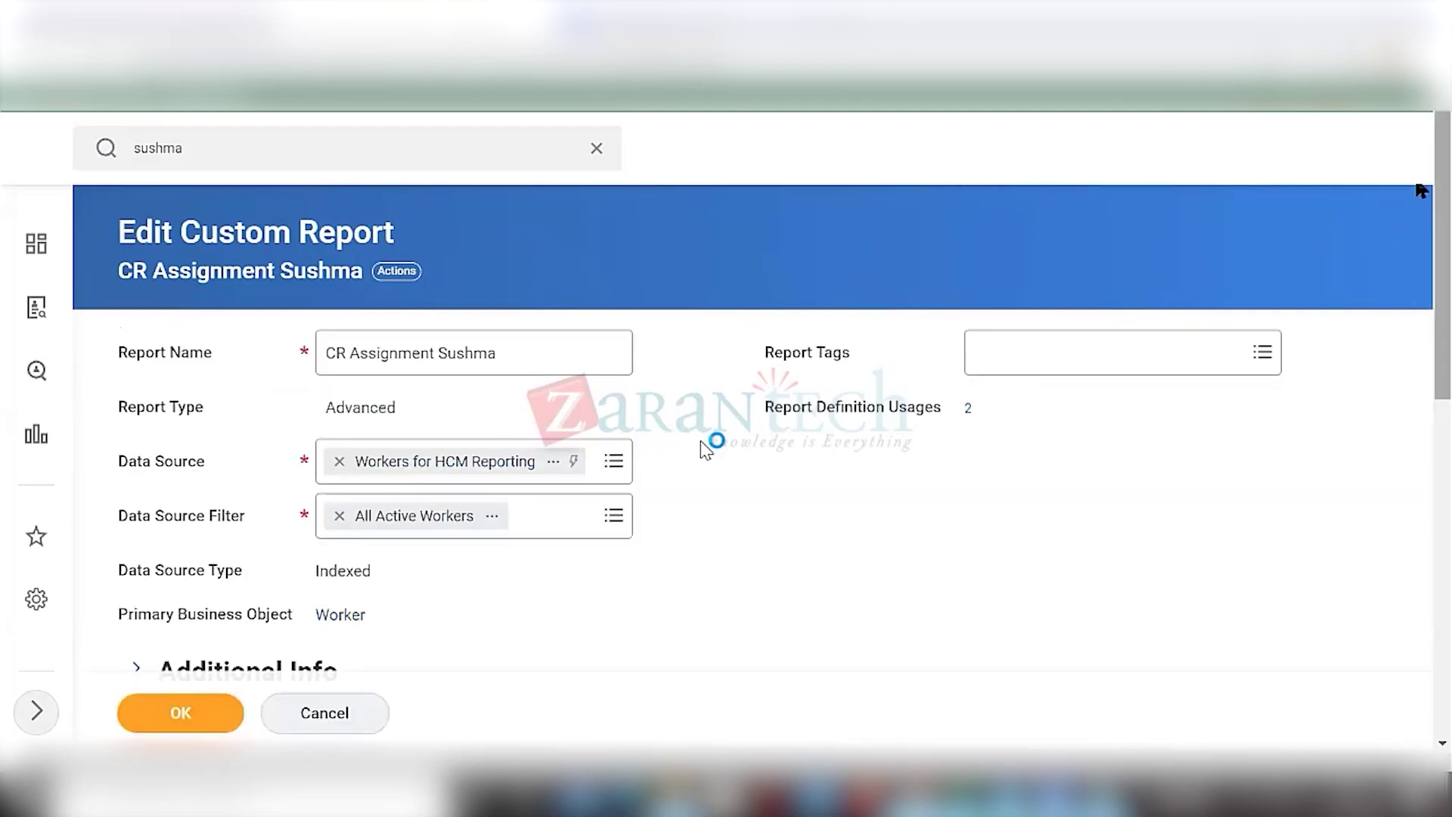
pyautogui.scroll(-5, 1417, 454)
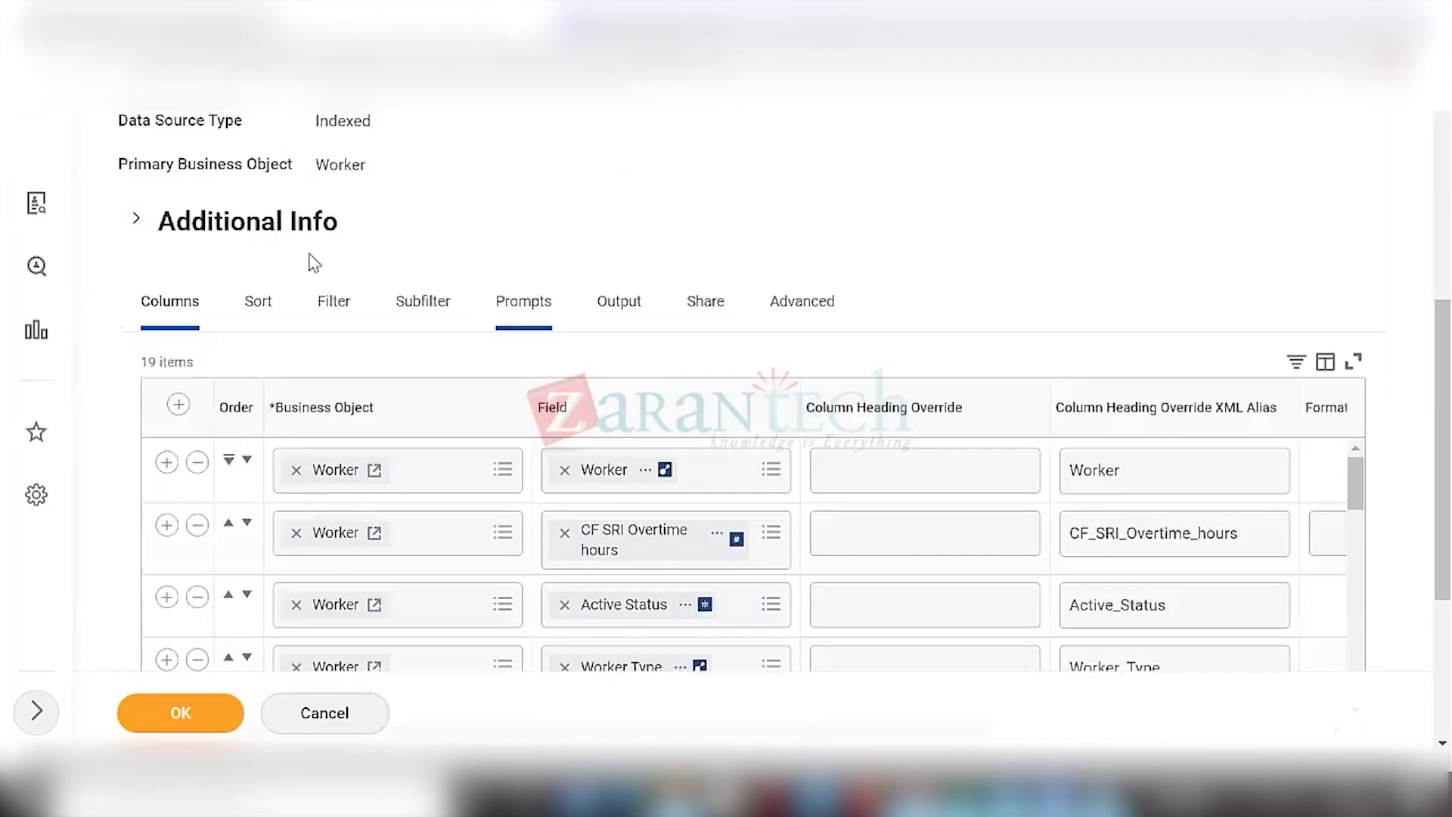
pyautogui.click(328, 316)
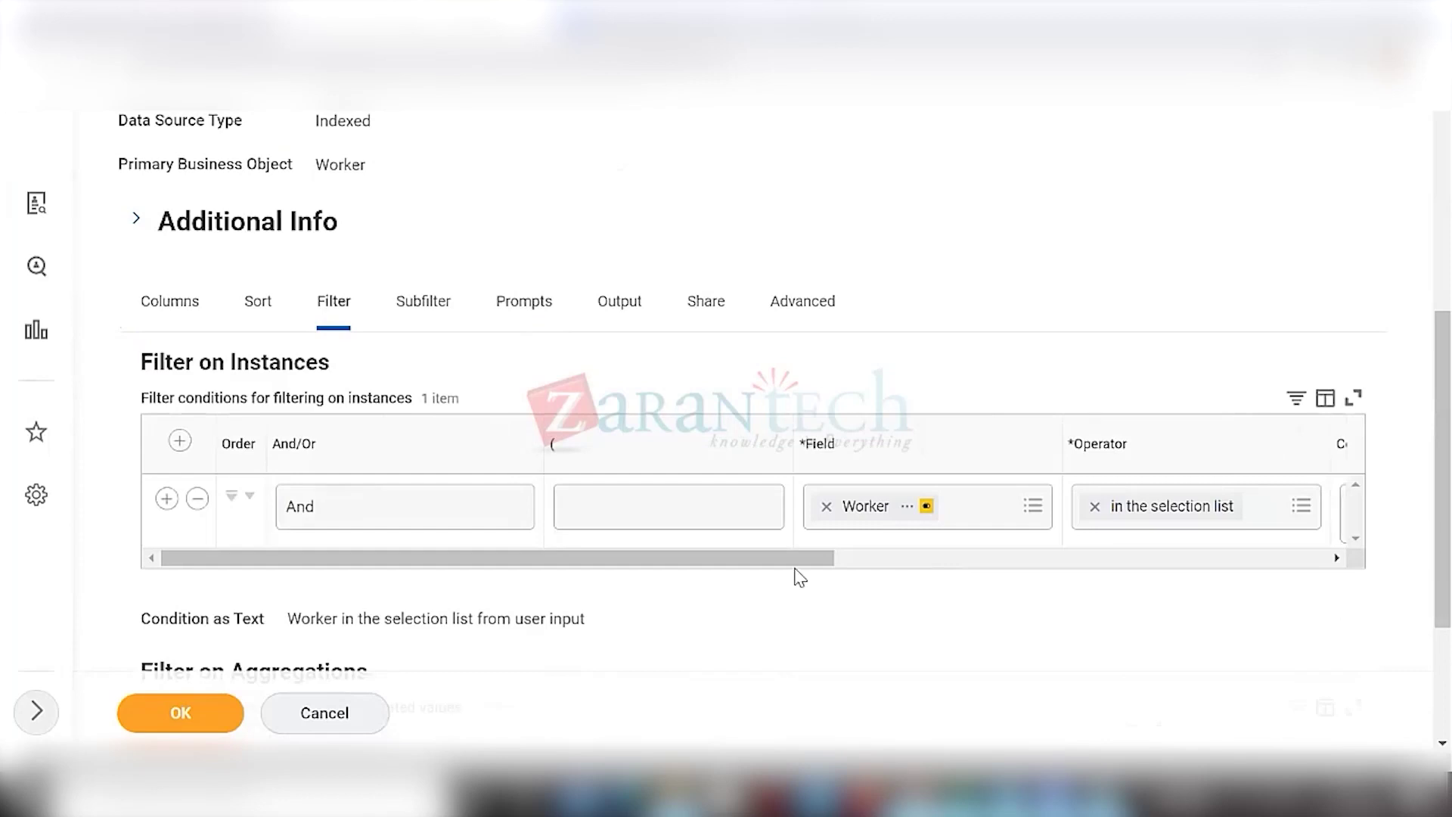
pyautogui.moveTo(794, 561); pyautogui.dragTo(1087, 567)
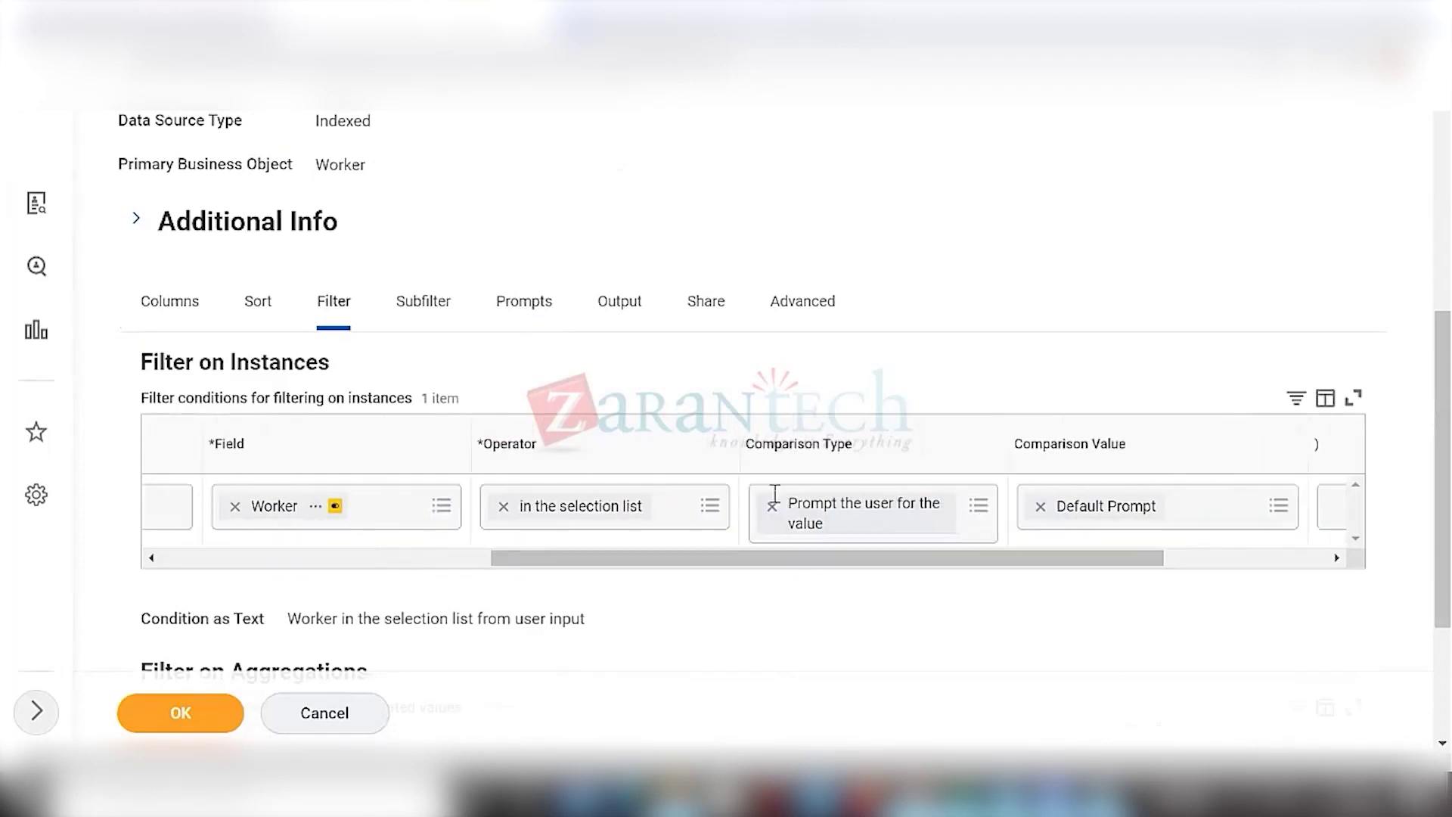
pyautogui.click(777, 503)
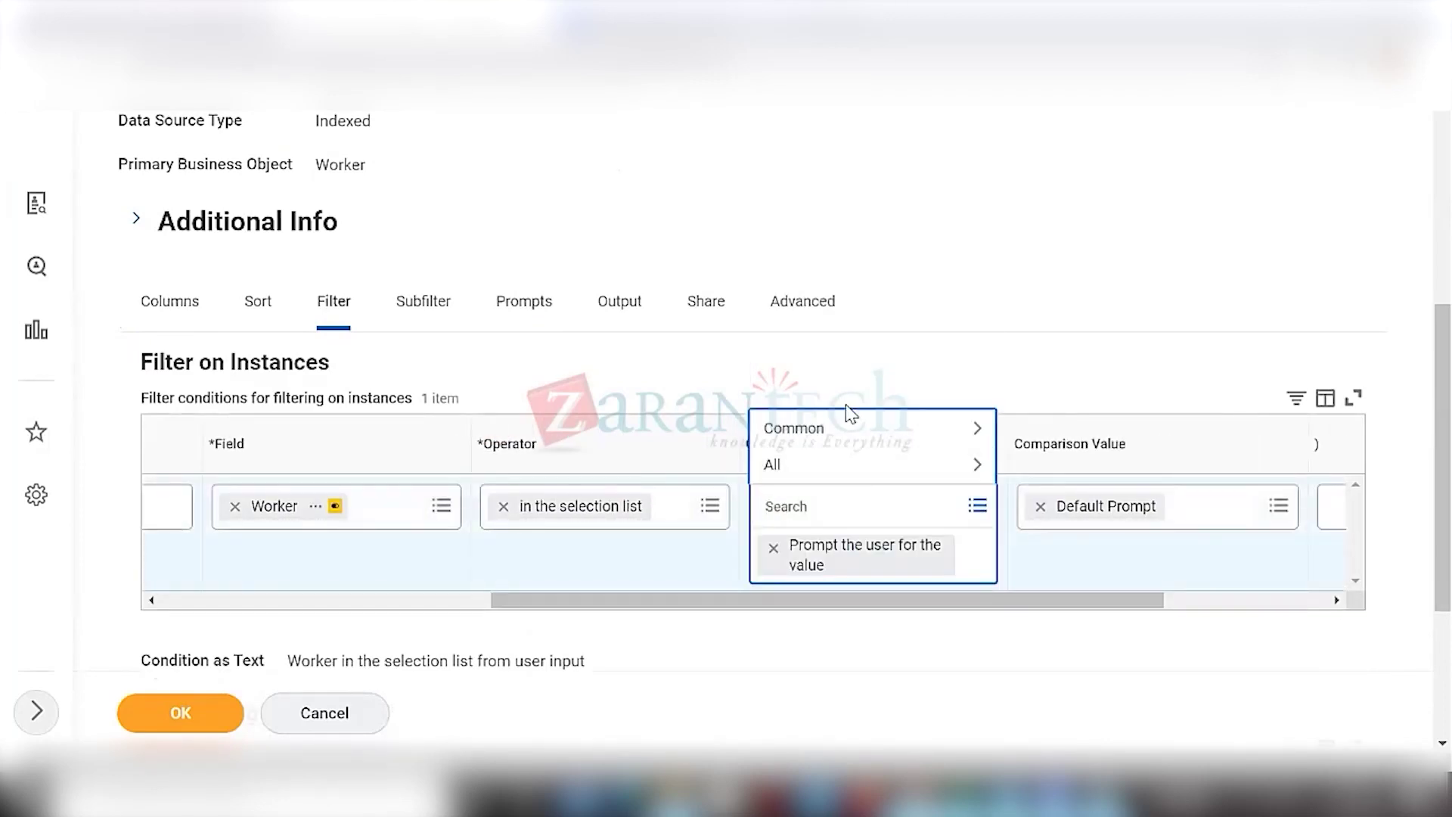
pyautogui.press('Escape')
pyautogui.click(813, 496)
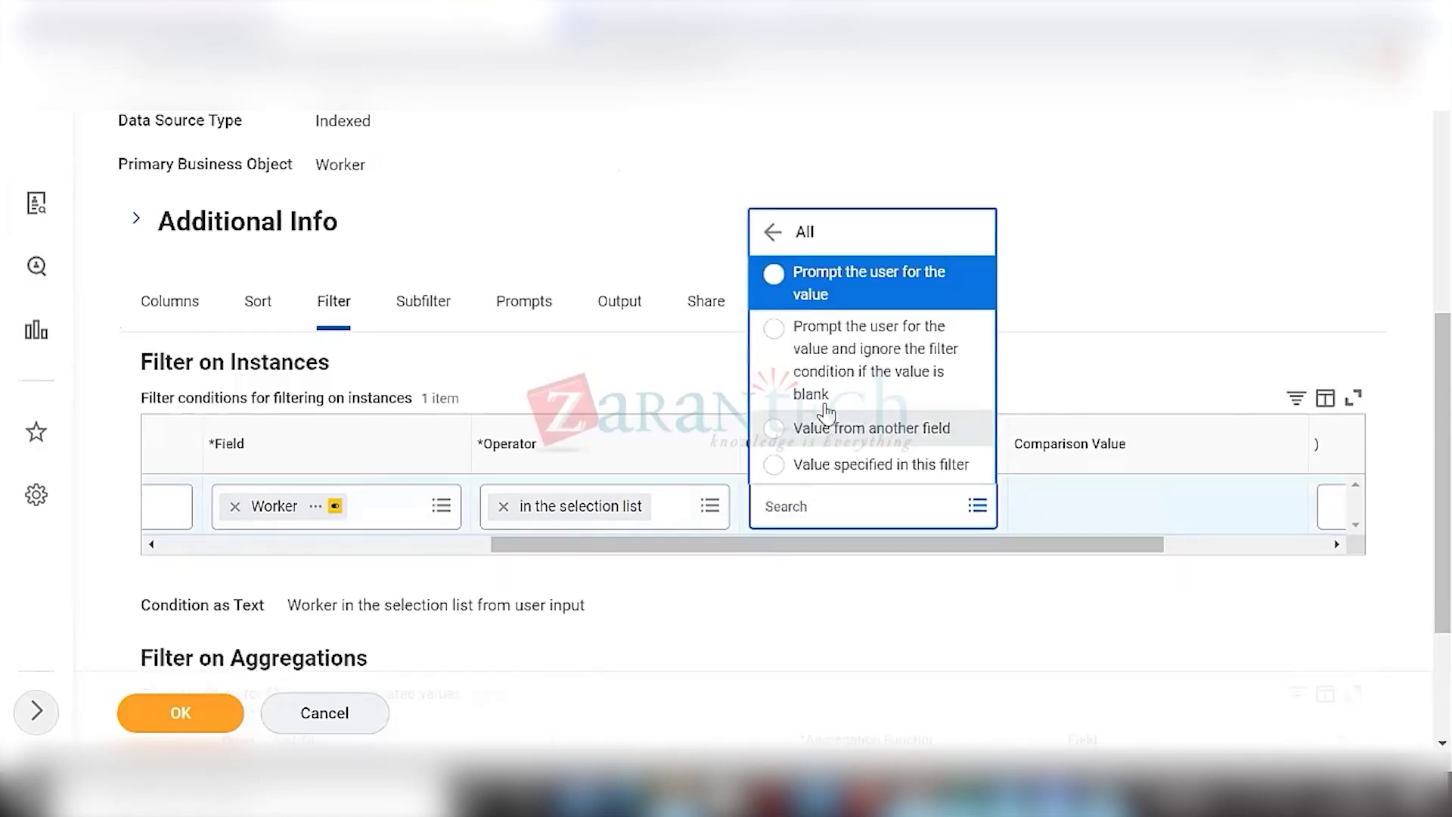
pyautogui.click(842, 373)
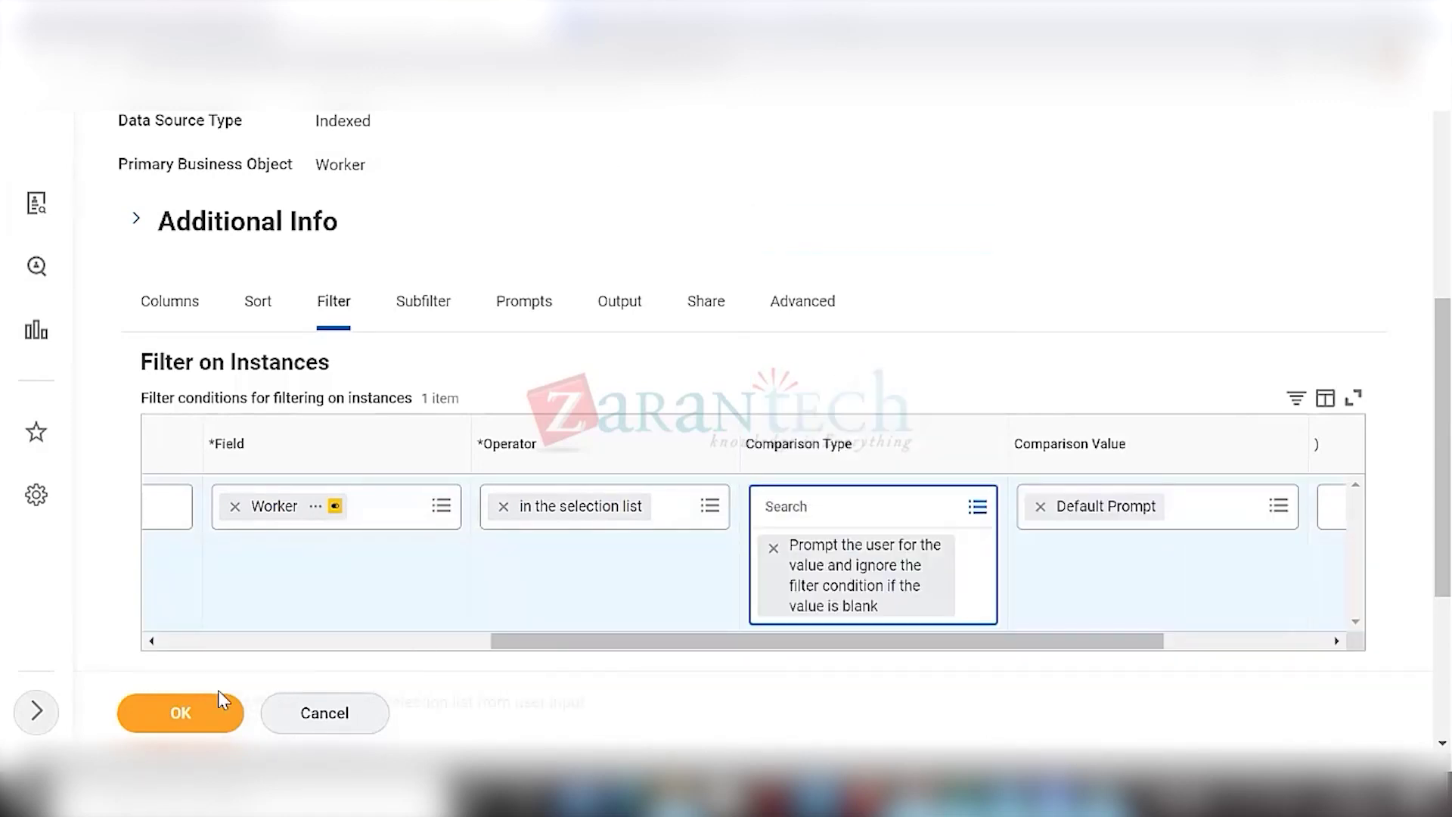
pyautogui.click(161, 717)
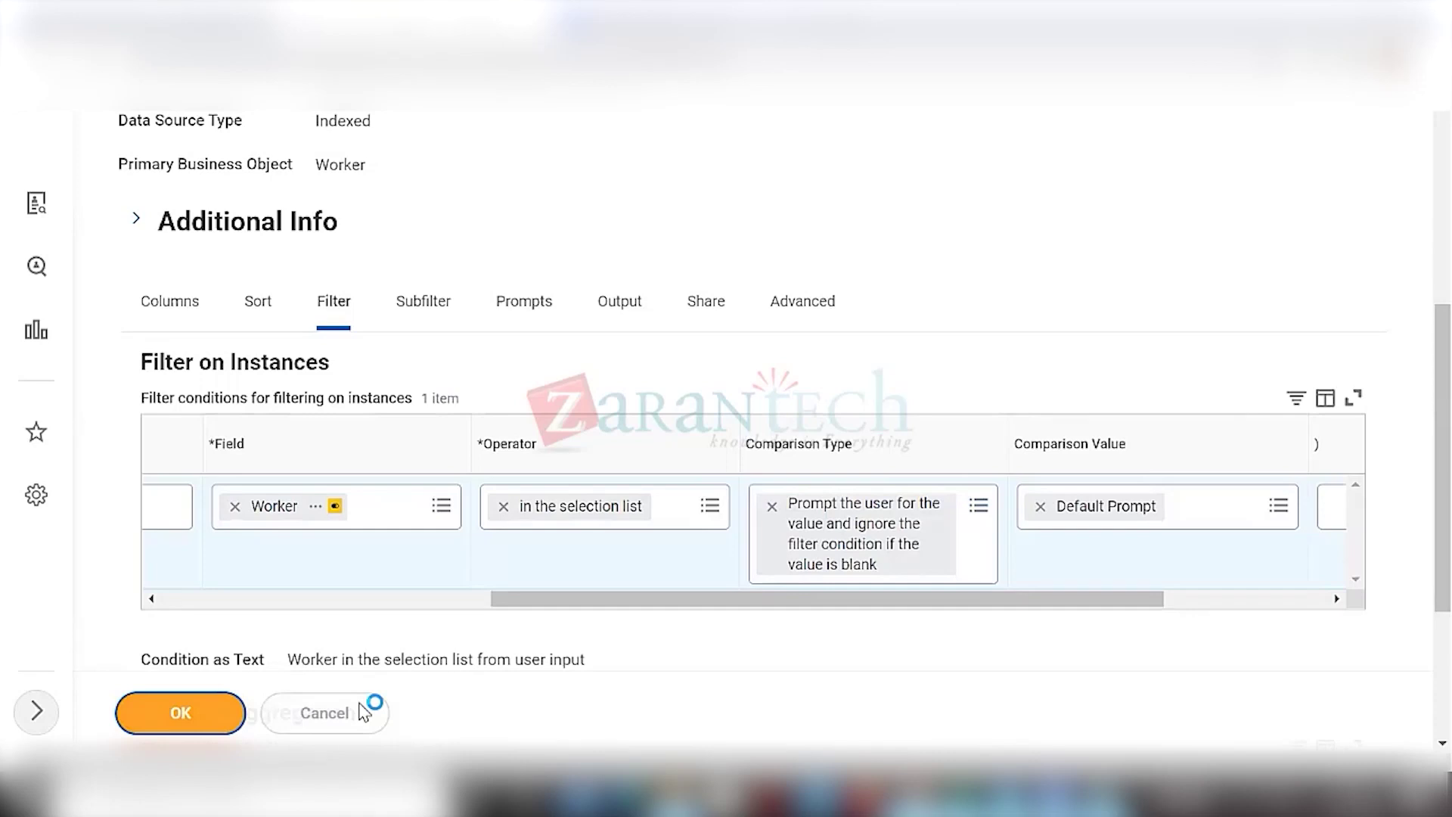
pyautogui.click(802, 325)
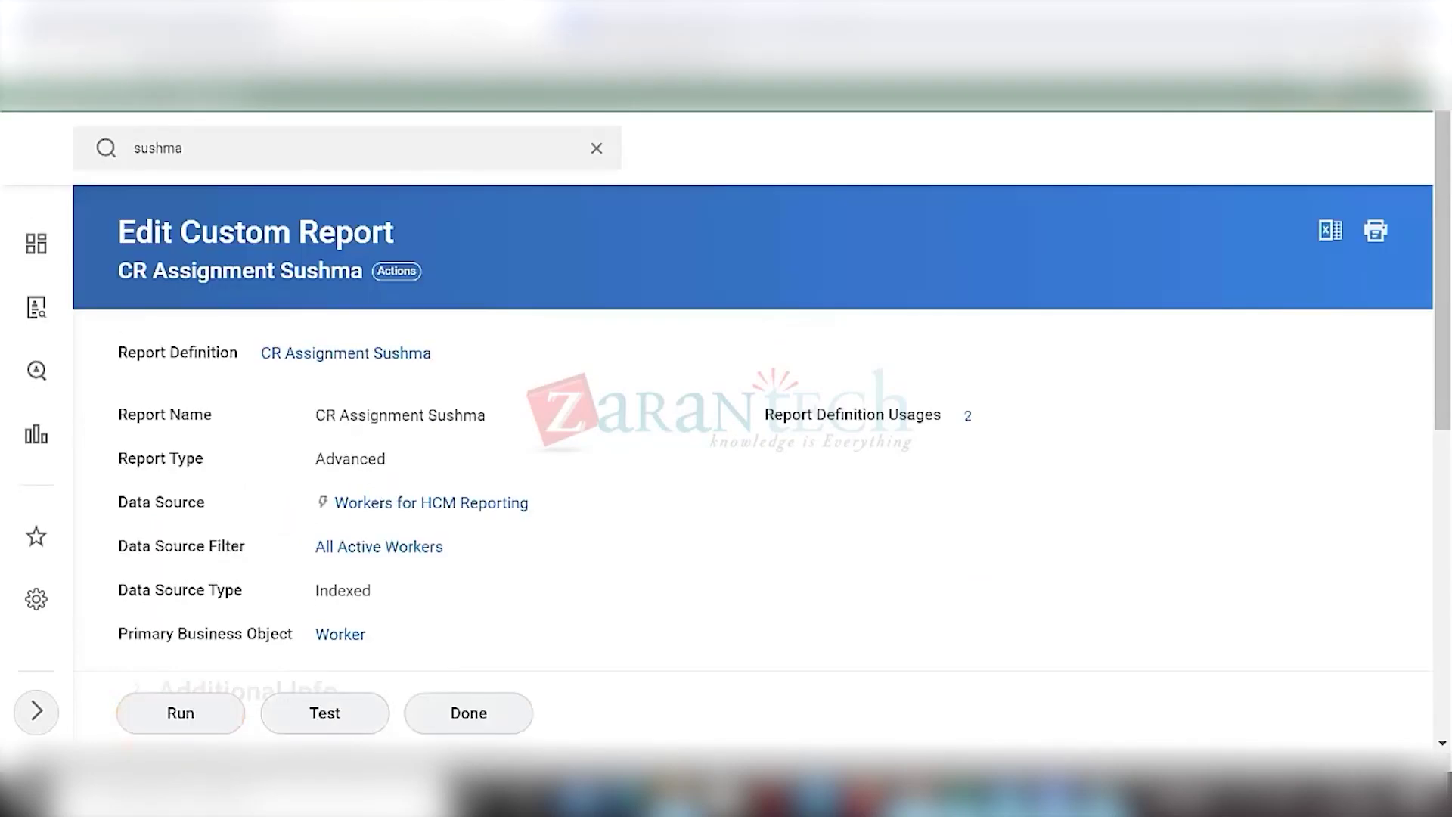
# - Run the report for Start Date 01/07/2020 to End Date 11/10/2020
pyautogui.scroll(-5, 1420, 350)
pyautogui.click(690, 333)
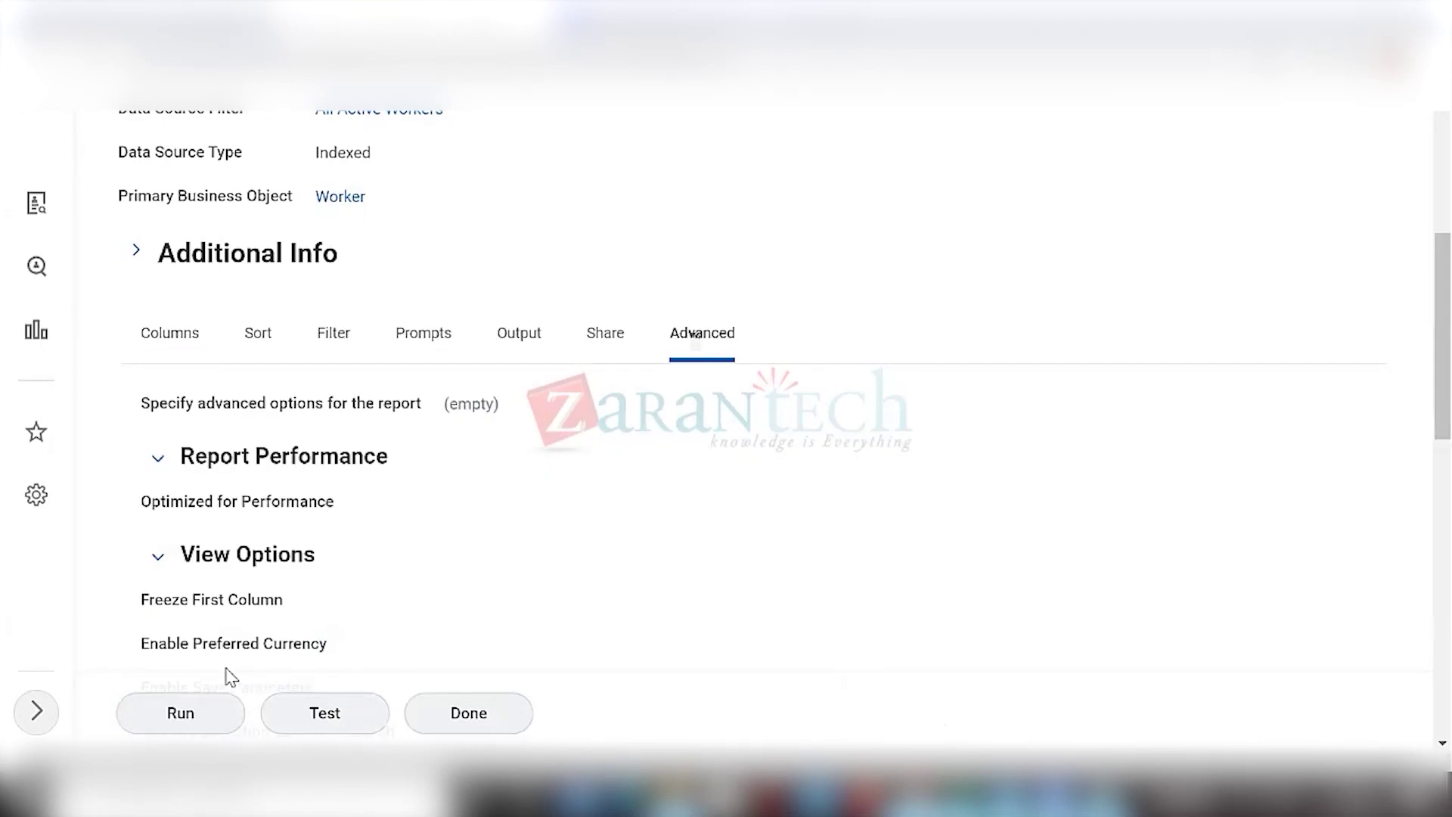
pyautogui.click(188, 723)
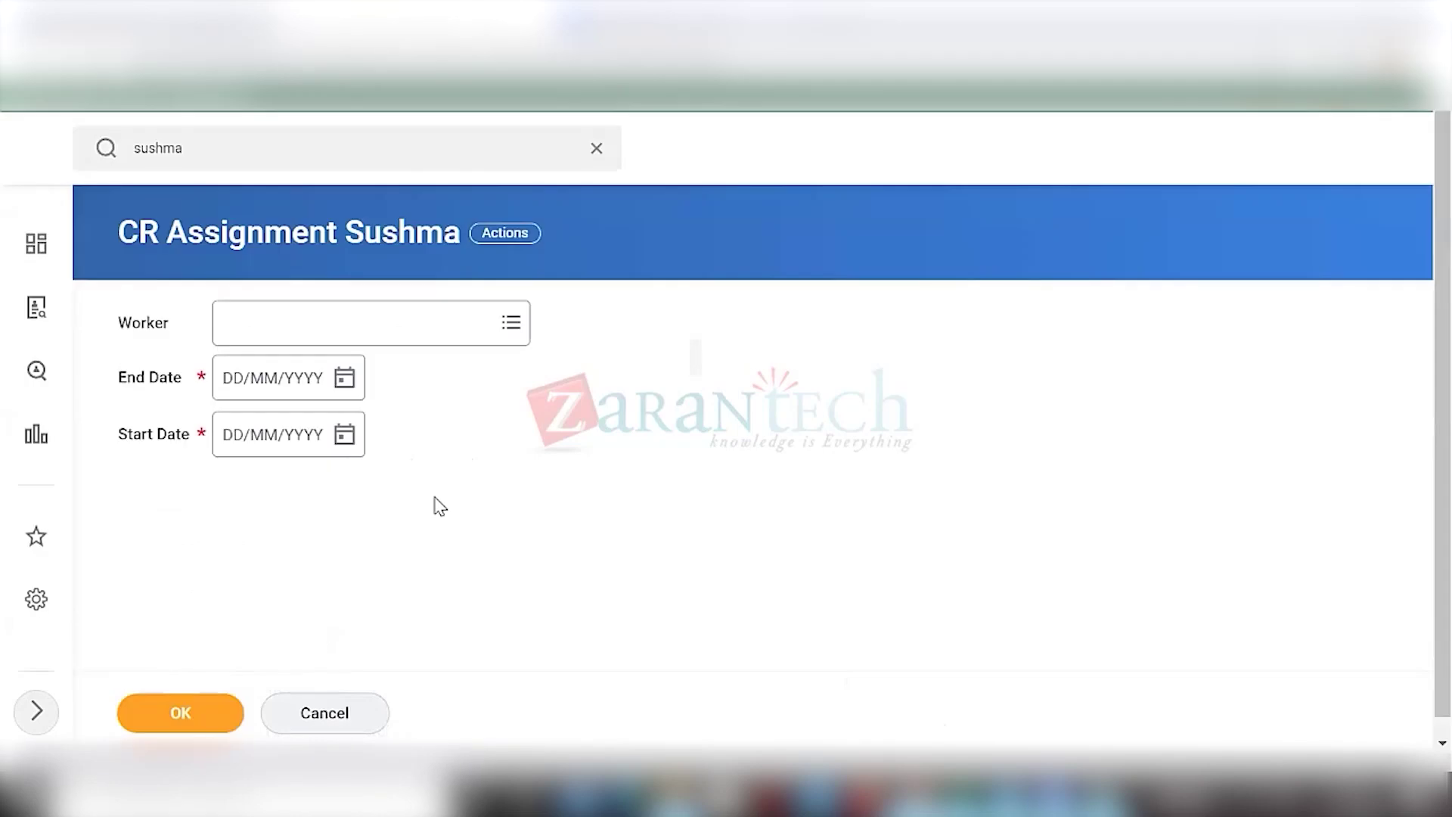
pyautogui.click(344, 436)
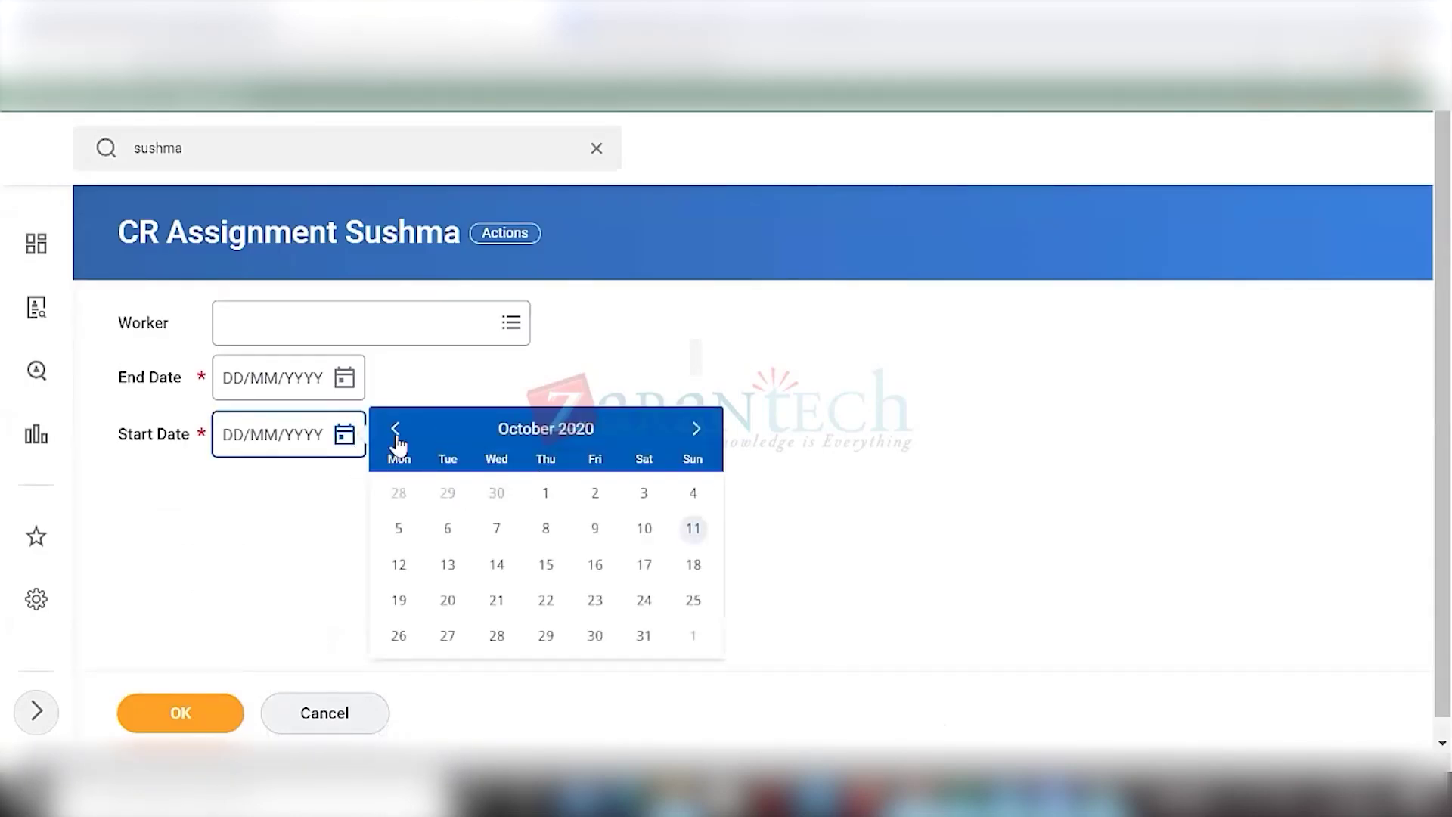
pyautogui.click(395, 434)
pyautogui.click(395, 429)
pyautogui.click(395, 429)
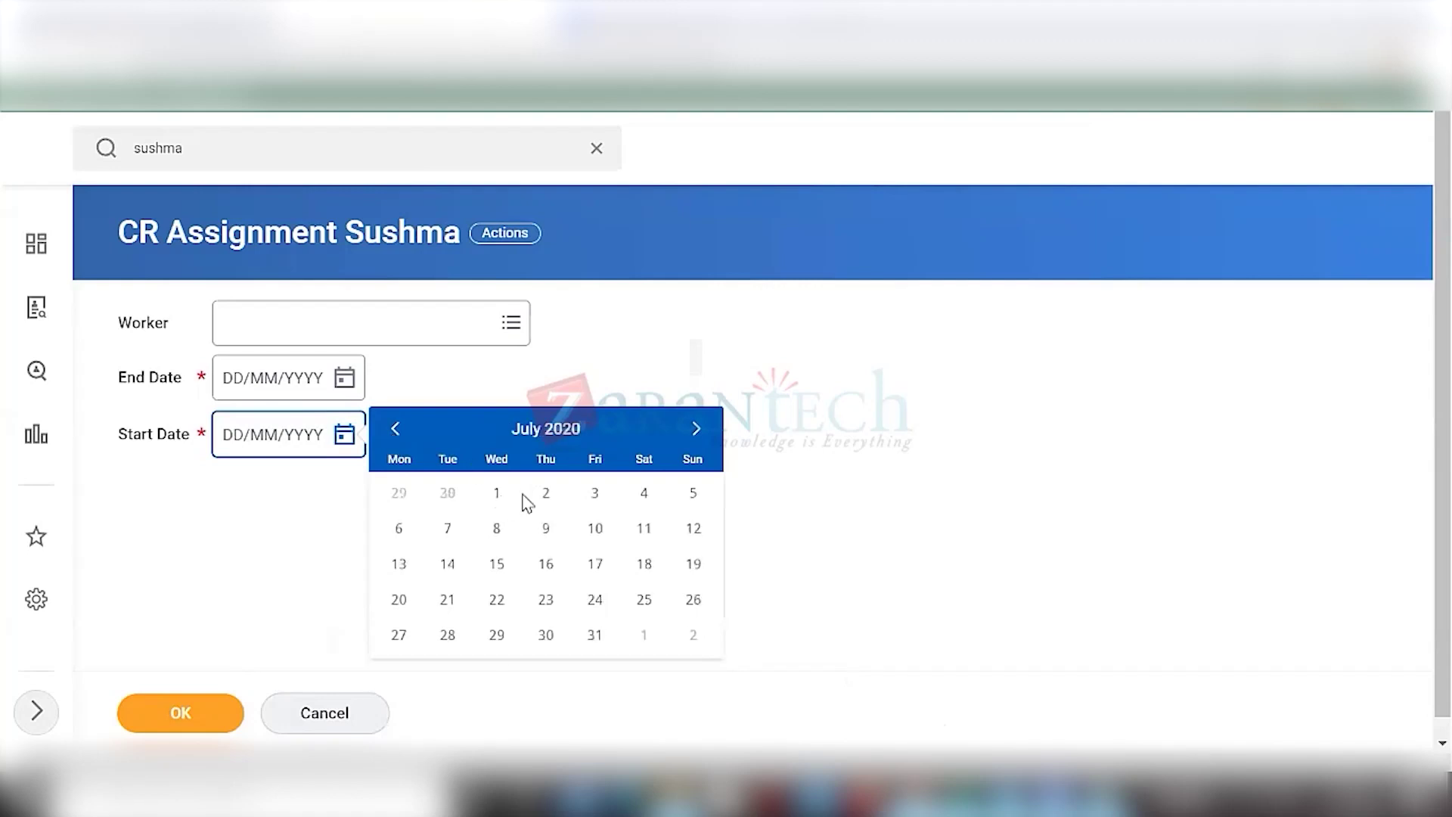
pyautogui.click(496, 492)
pyautogui.click(344, 377)
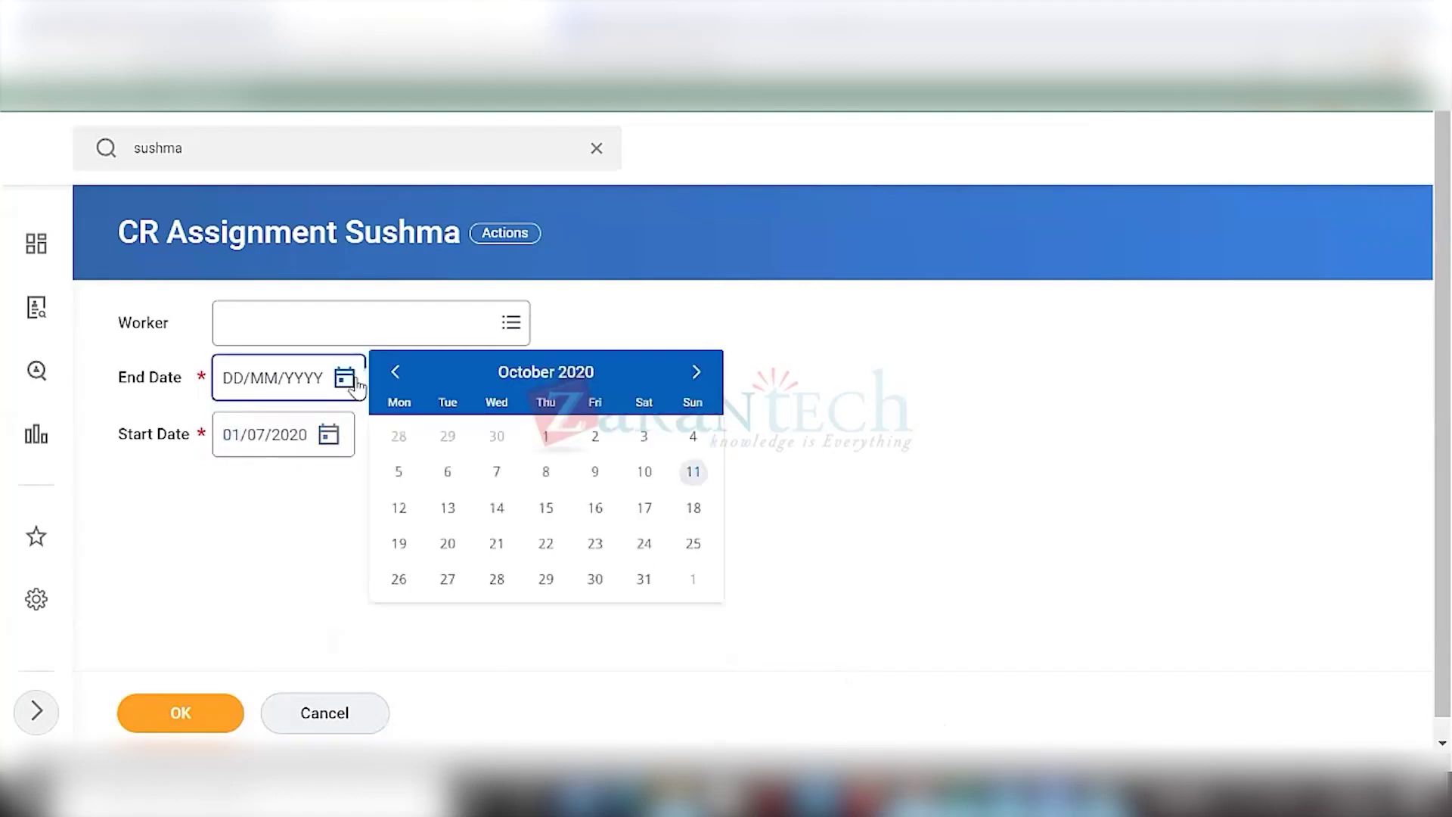
pyautogui.click(694, 472)
pyautogui.click(179, 711)
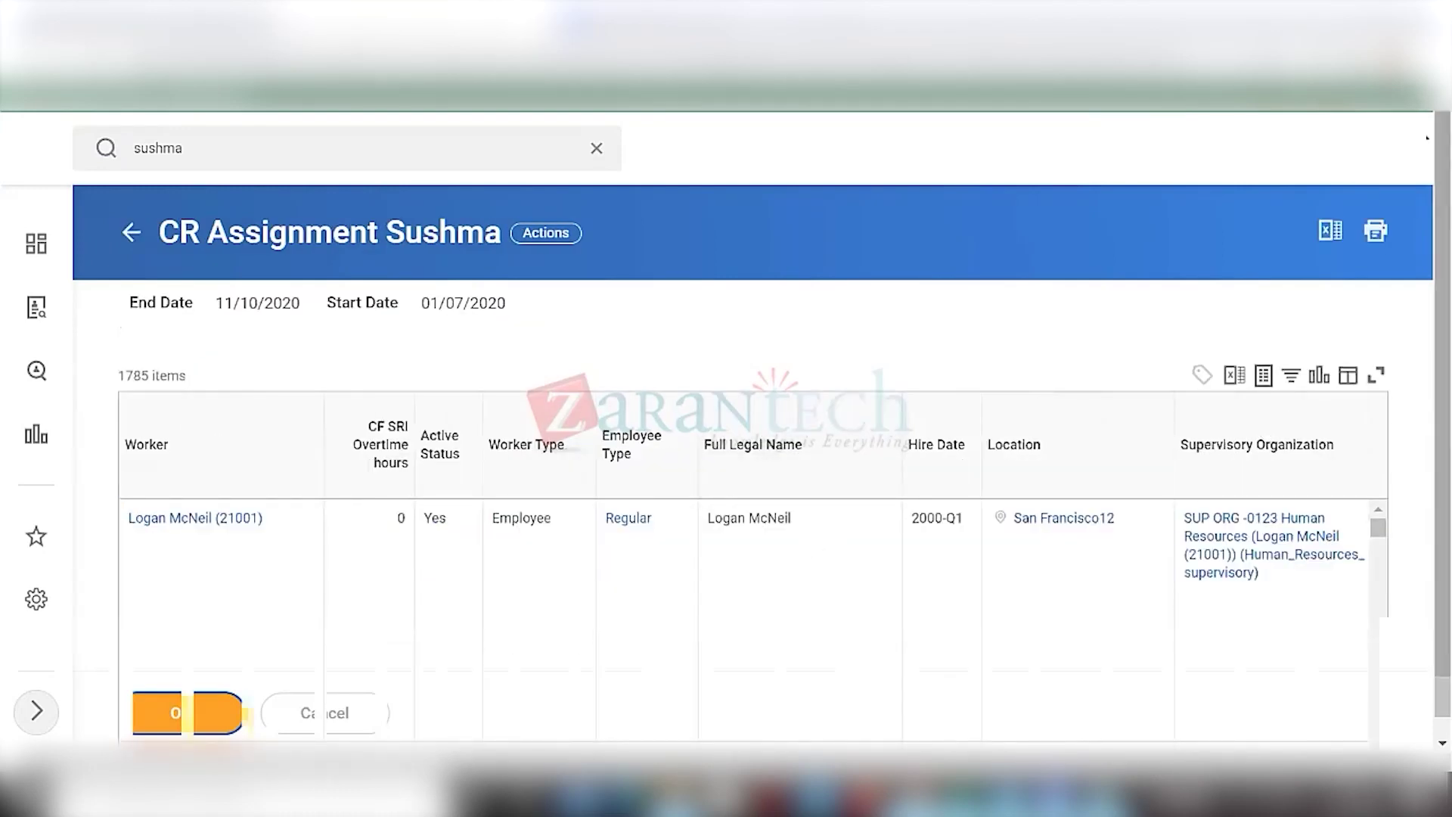
# - Filter the report's CF SRI Overtime hours column to values >= 1
pyautogui.scroll(-2, 1415, 387)
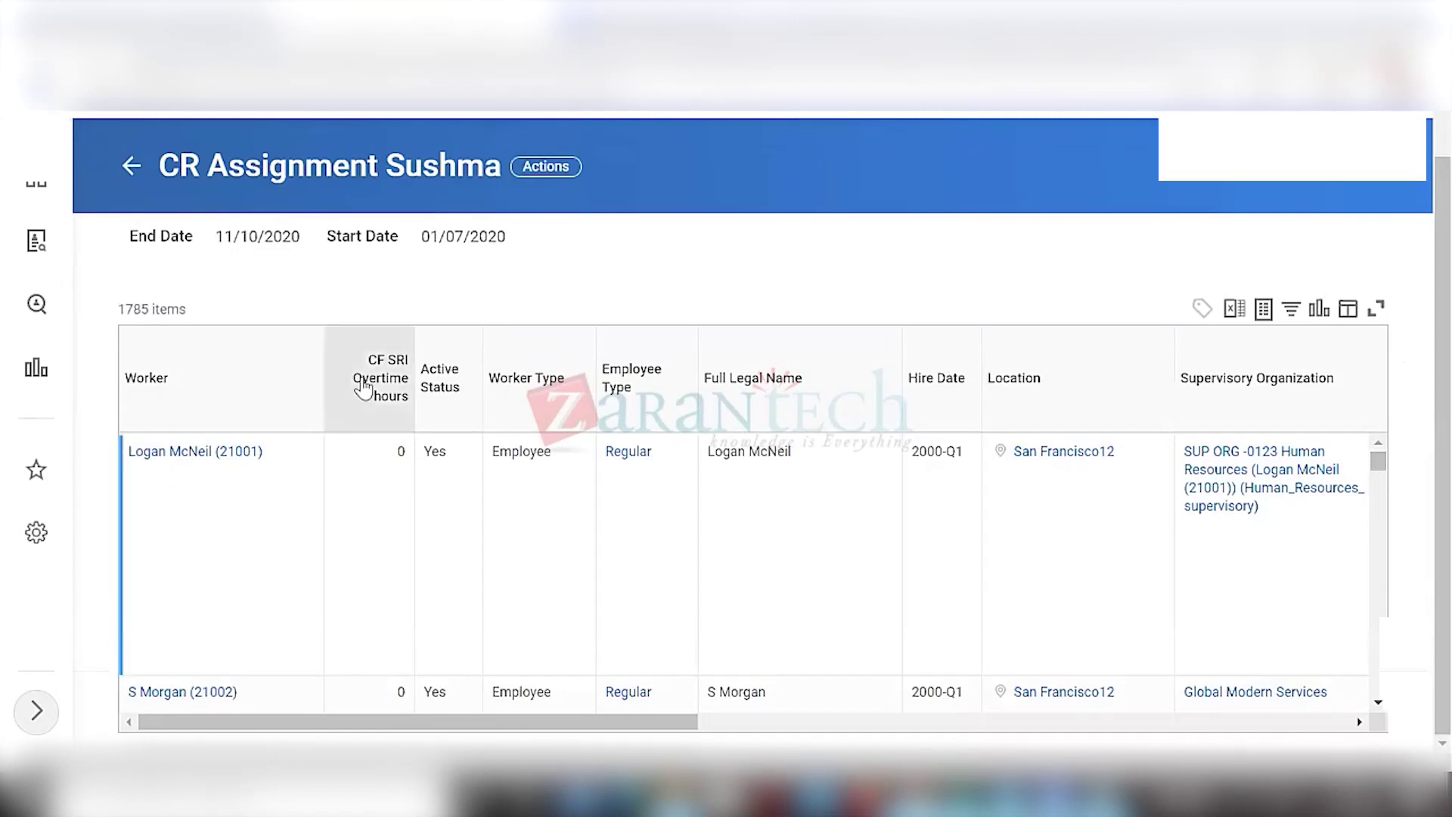
pyautogui.click(371, 386)
pyautogui.click(636, 595)
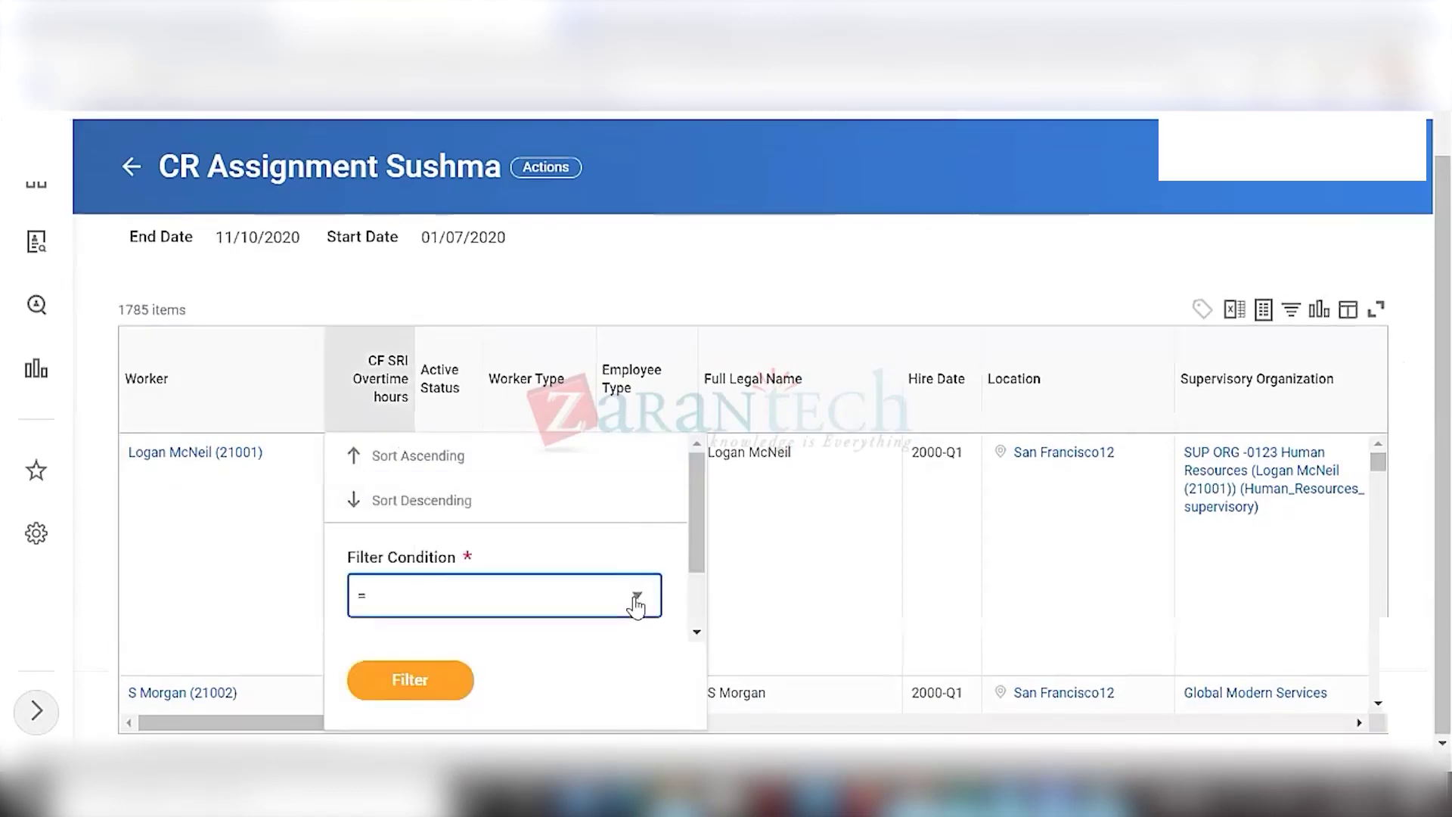
pyautogui.click(405, 453)
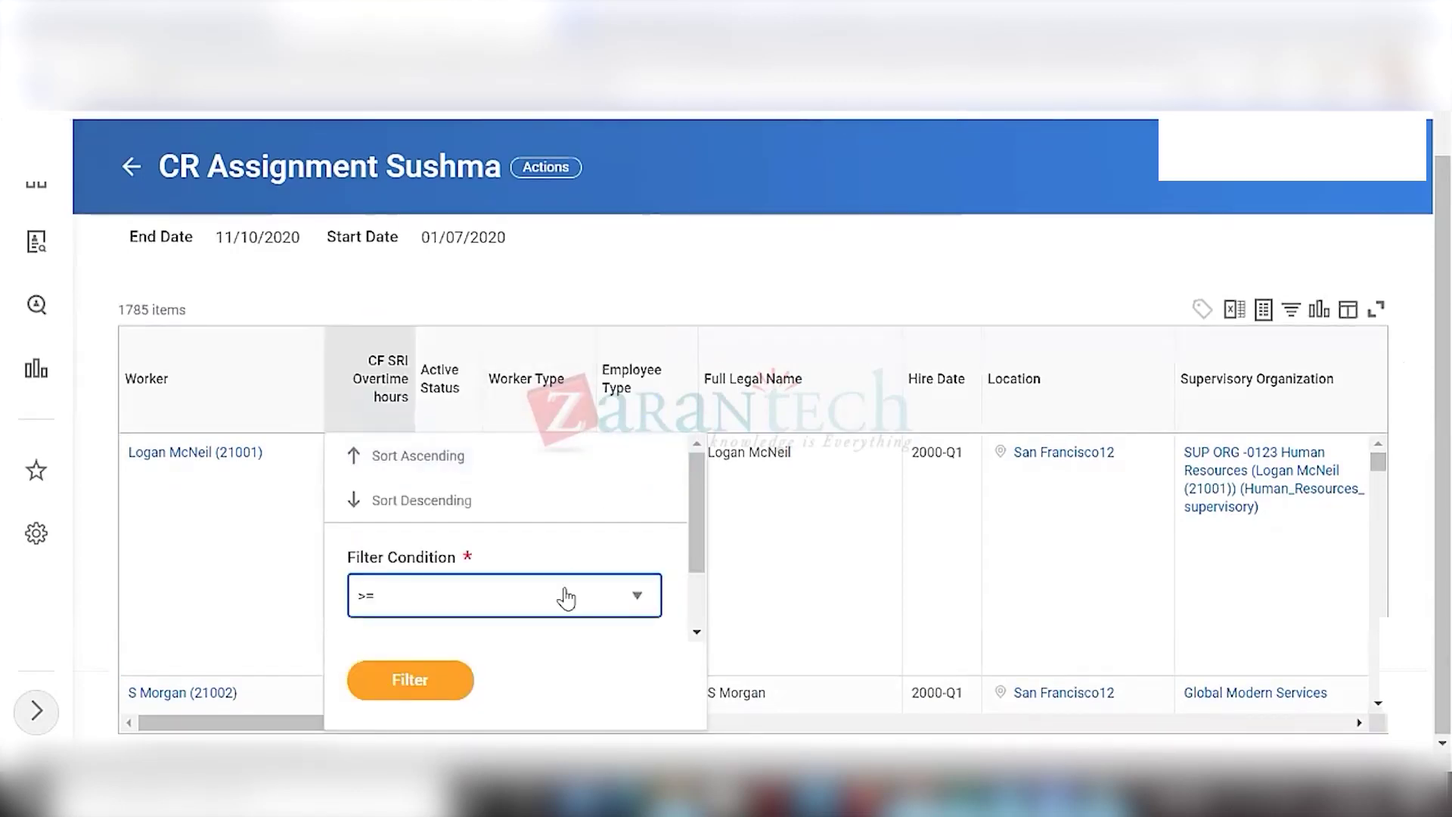
pyautogui.scroll(-1, 691, 515)
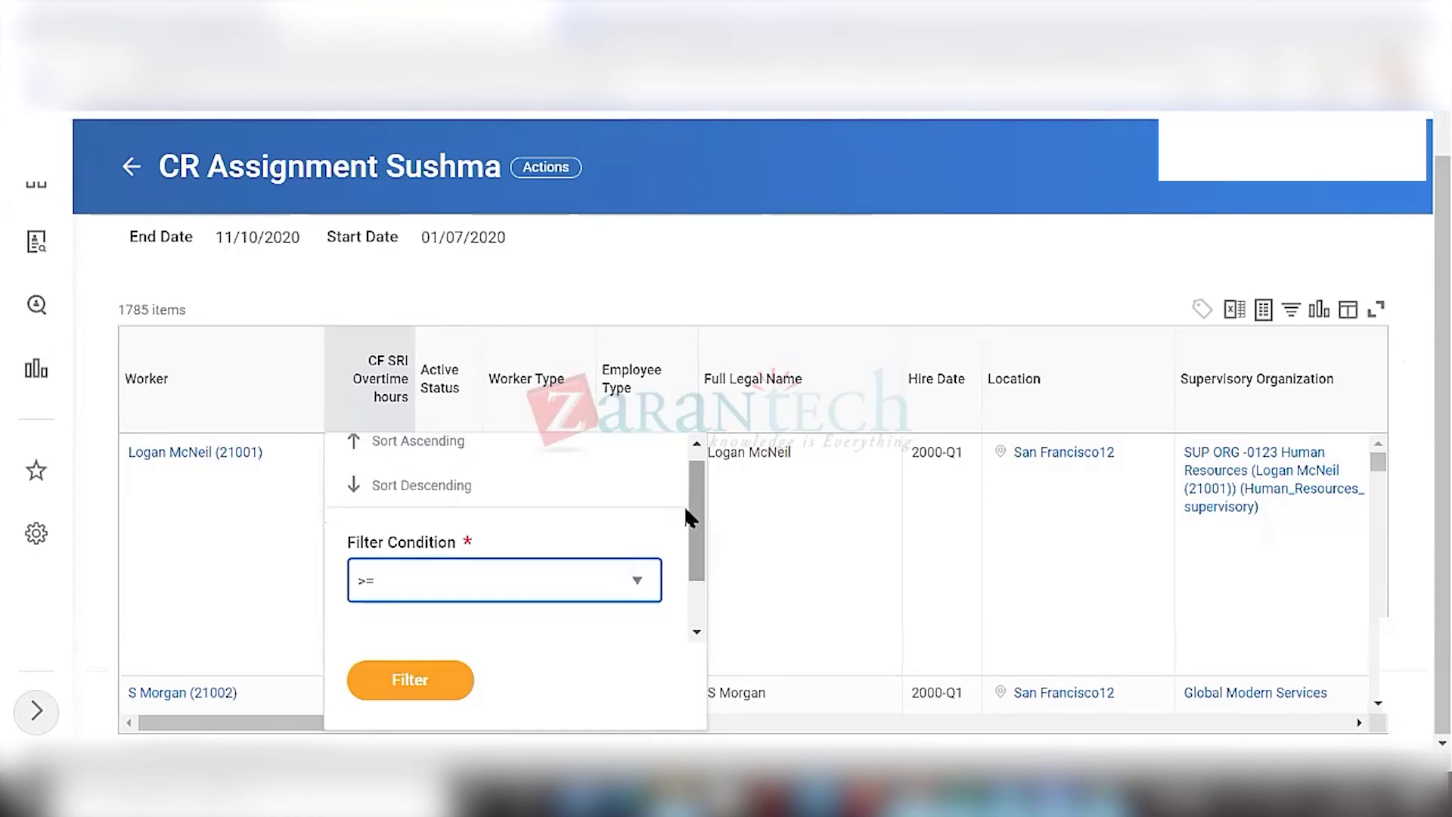
pyautogui.moveTo(696, 591); pyautogui.dragTo(691, 648)
pyautogui.click(418, 613)
pyautogui.press('BackSpace')
pyautogui.write('1')
pyautogui.click(423, 679)
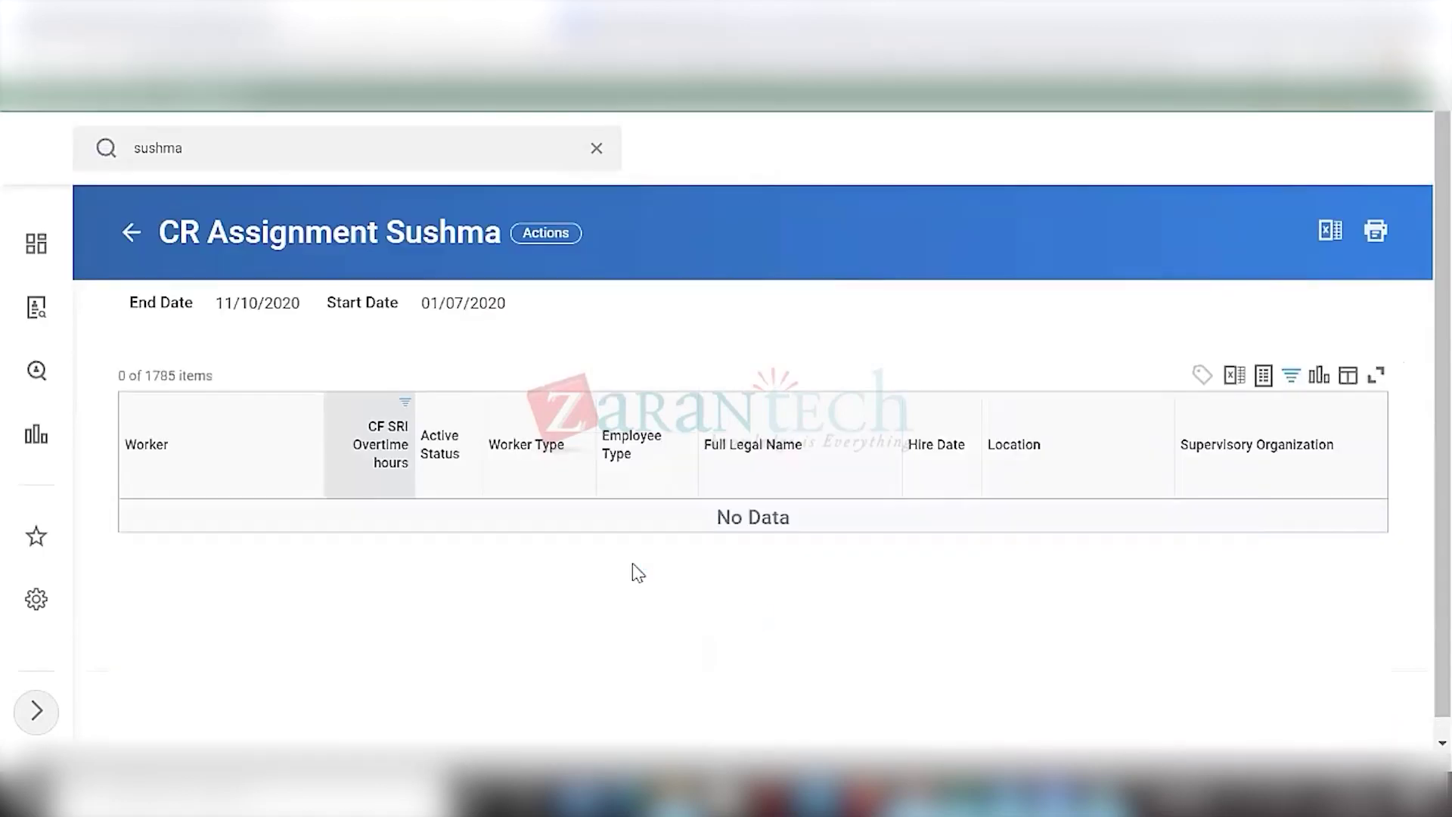
pyautogui.click(403, 485)
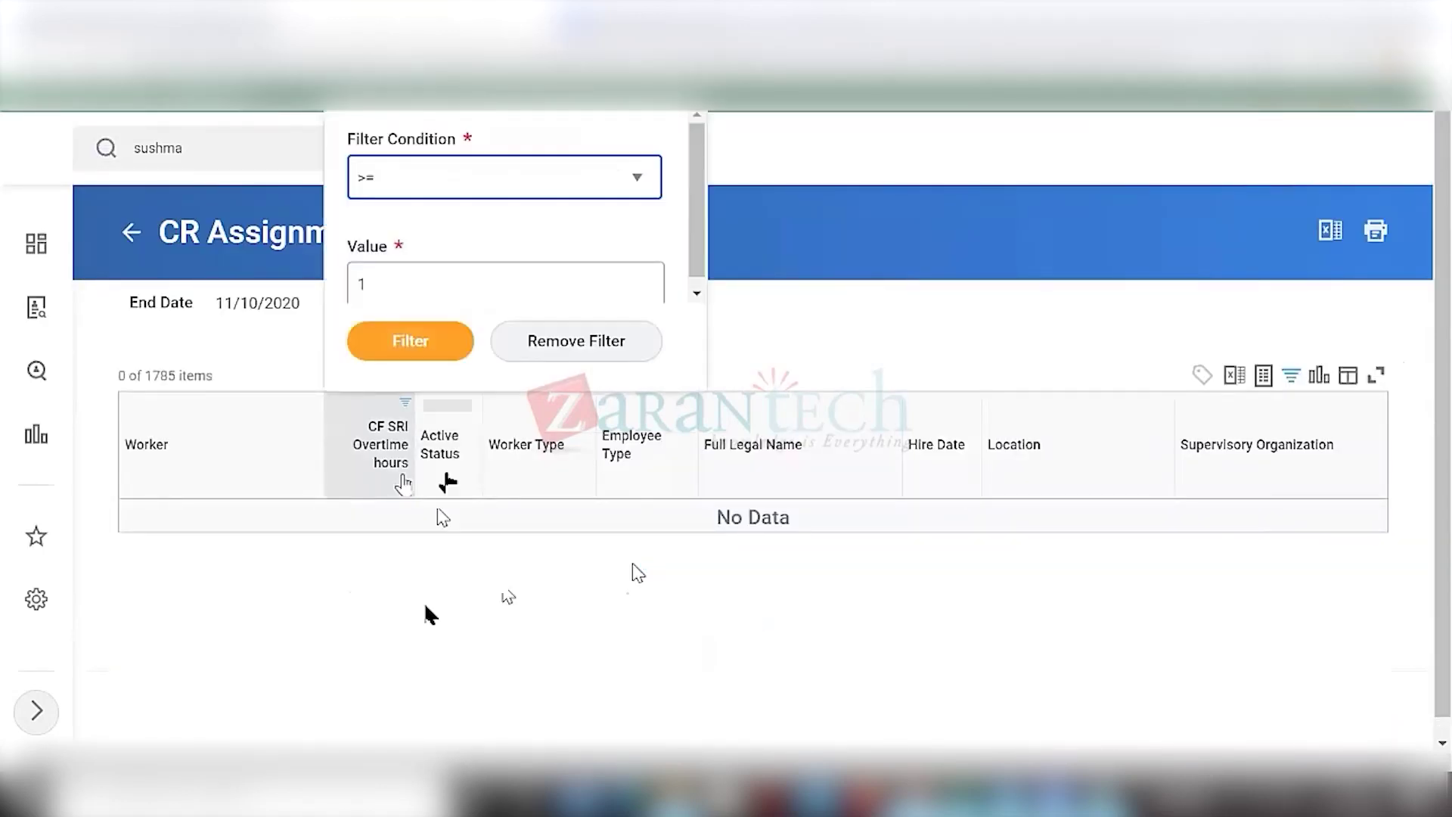
pyautogui.click(832, 334)
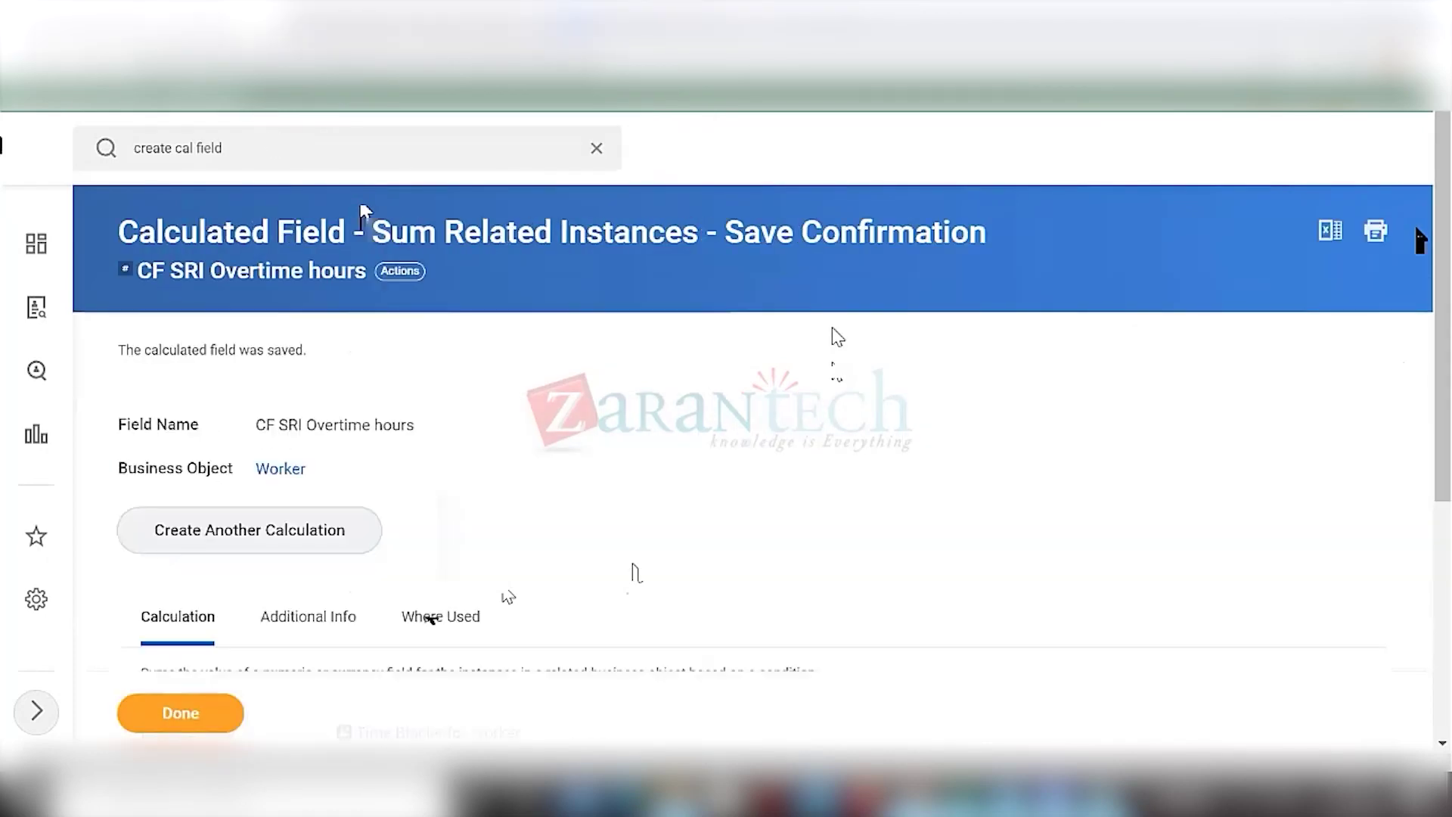
# - Replace the old global search text with the query 'creata cal field'
pyautogui.click(361, 159)
pyautogui.write('Logan')
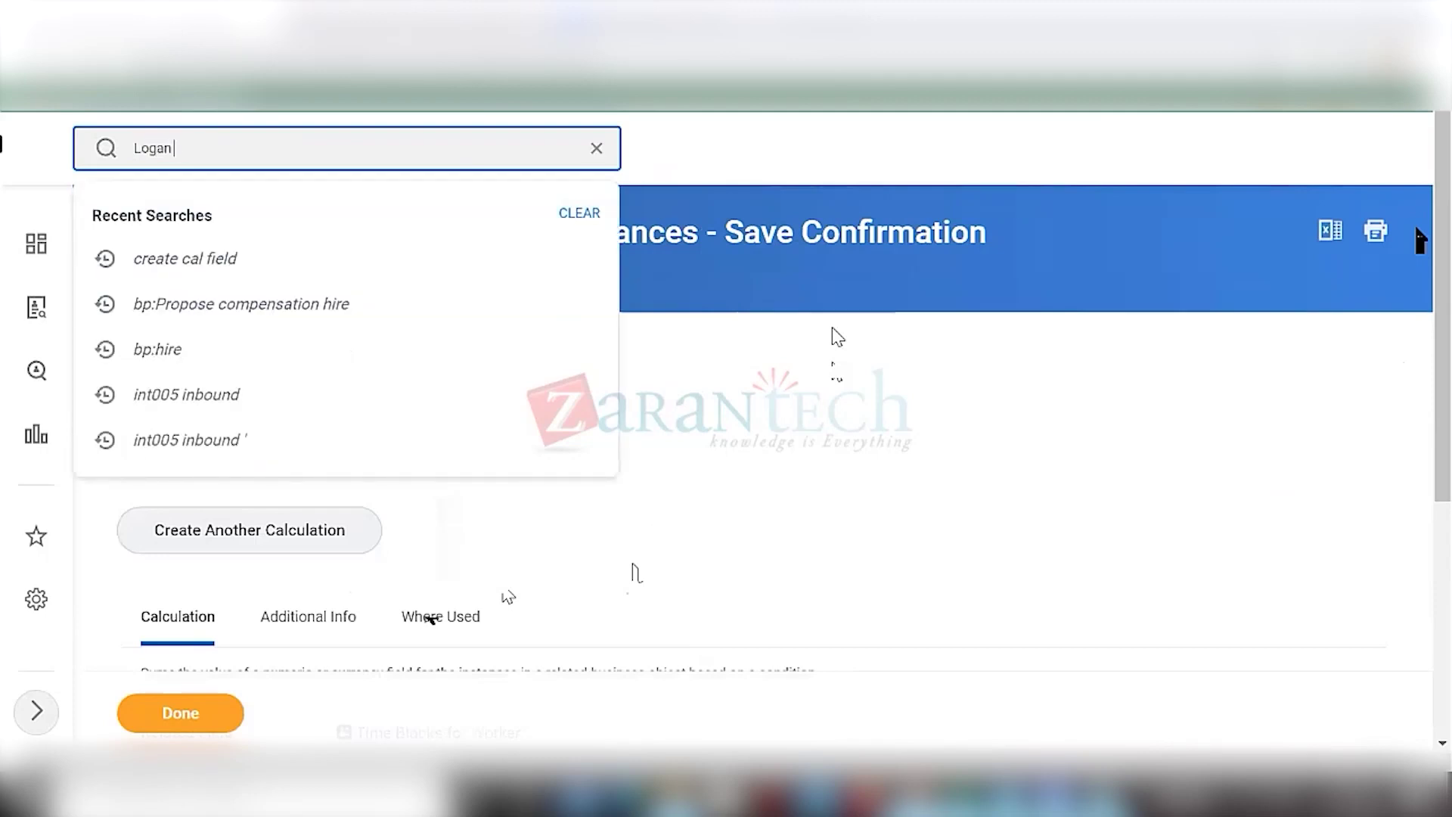
pyautogui.press('Escape')
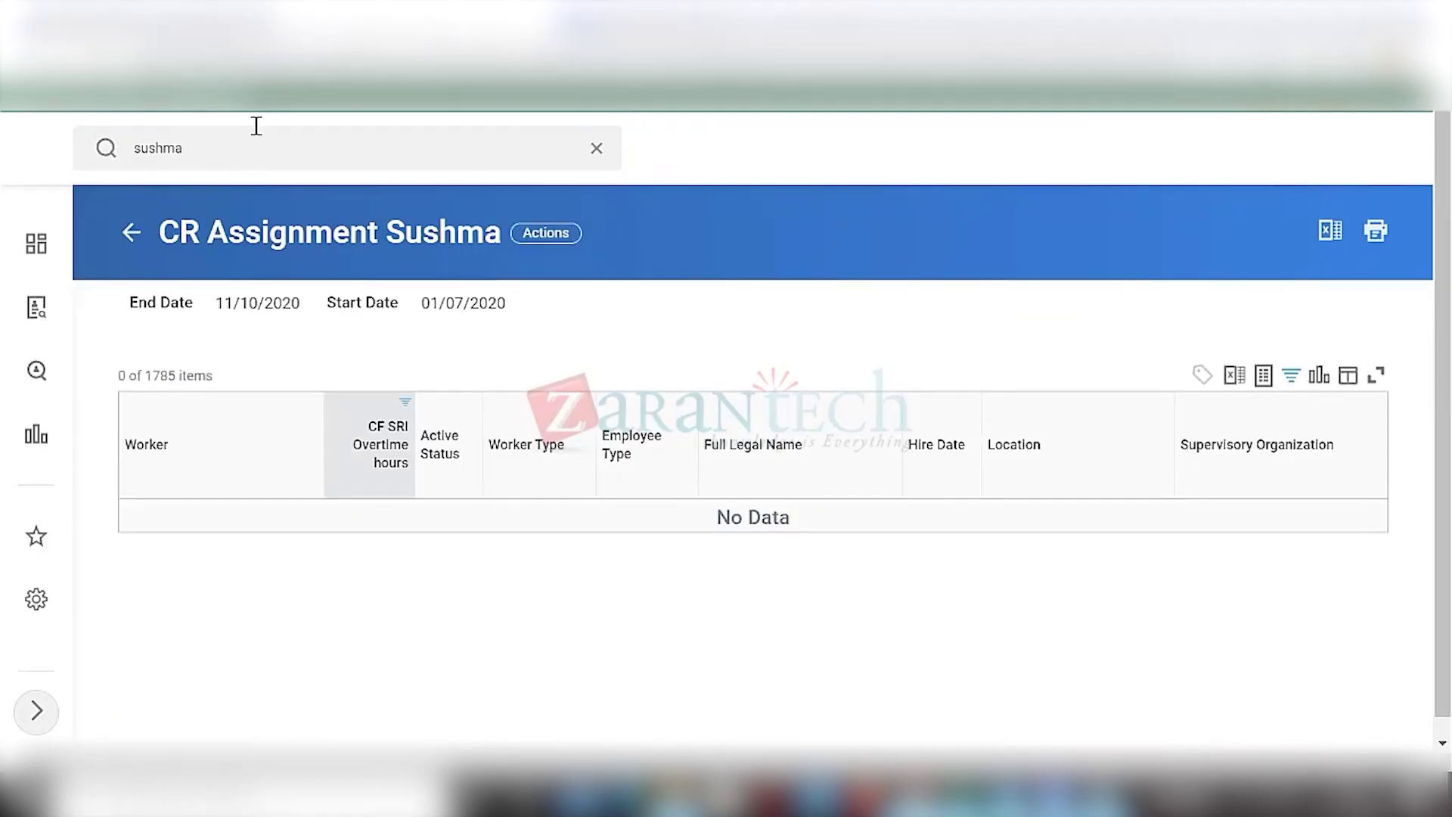
pyautogui.click(220, 149)
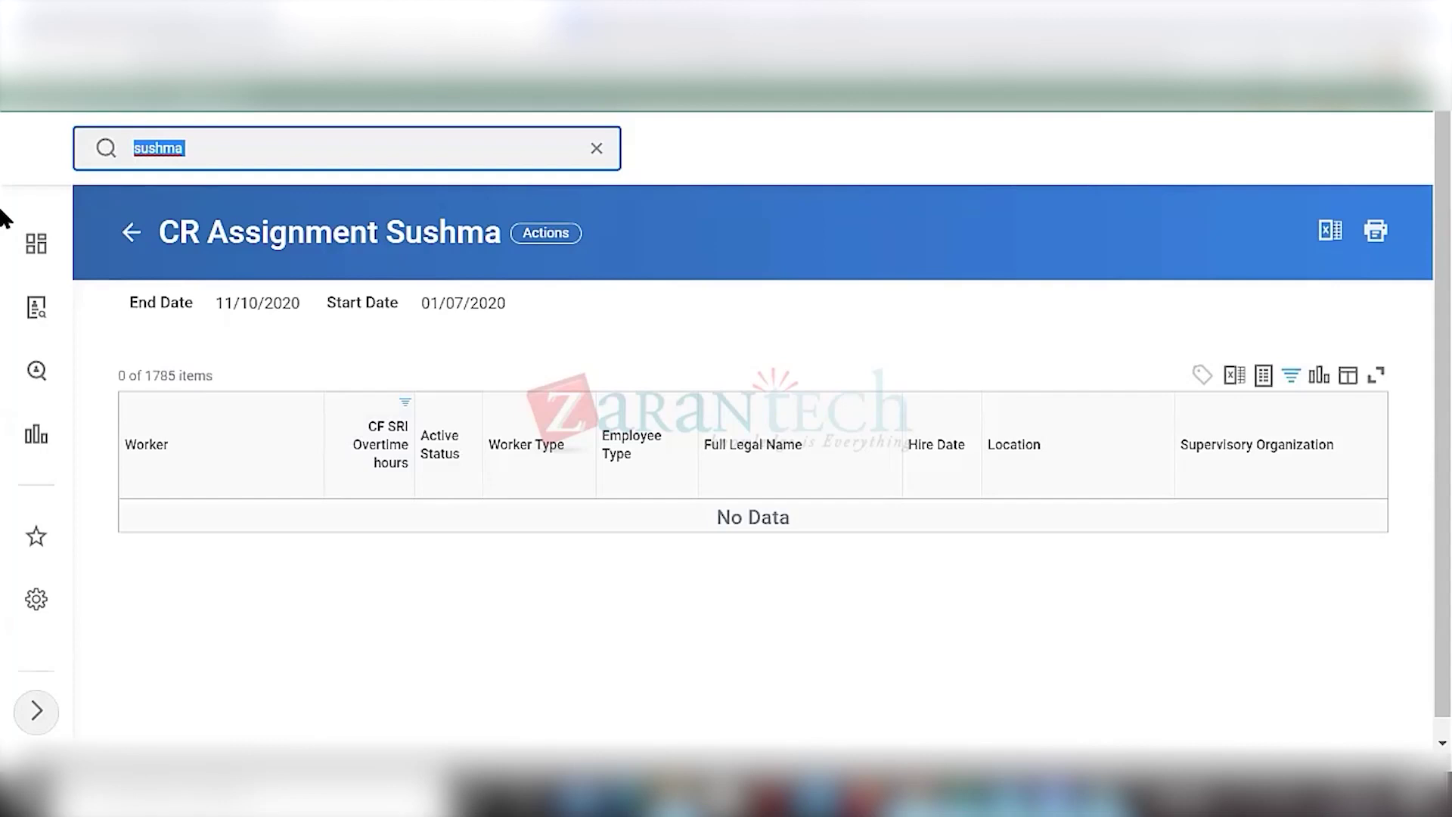
pyautogui.press('BackSpace')
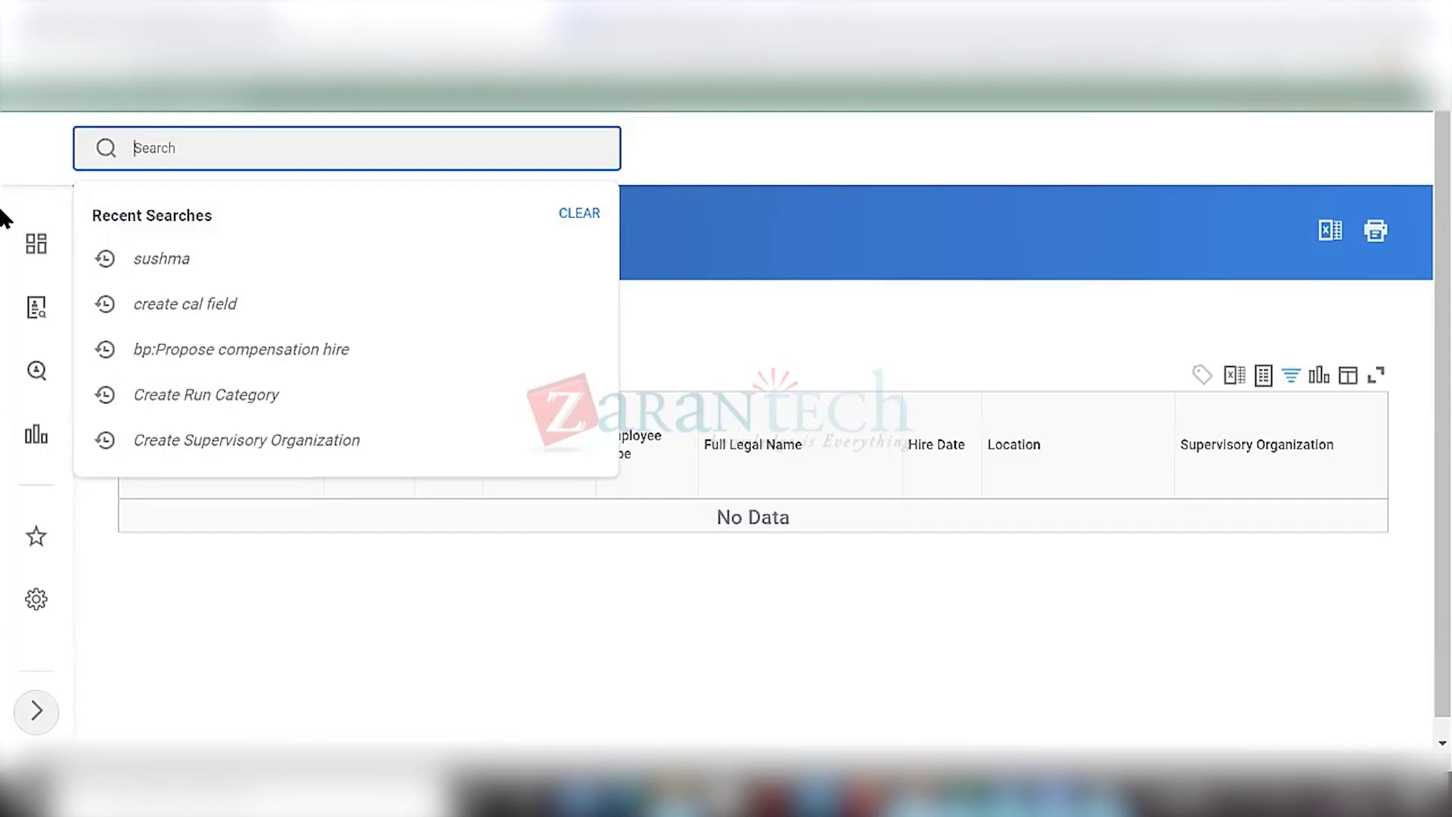
pyautogui.write('creata cal field')
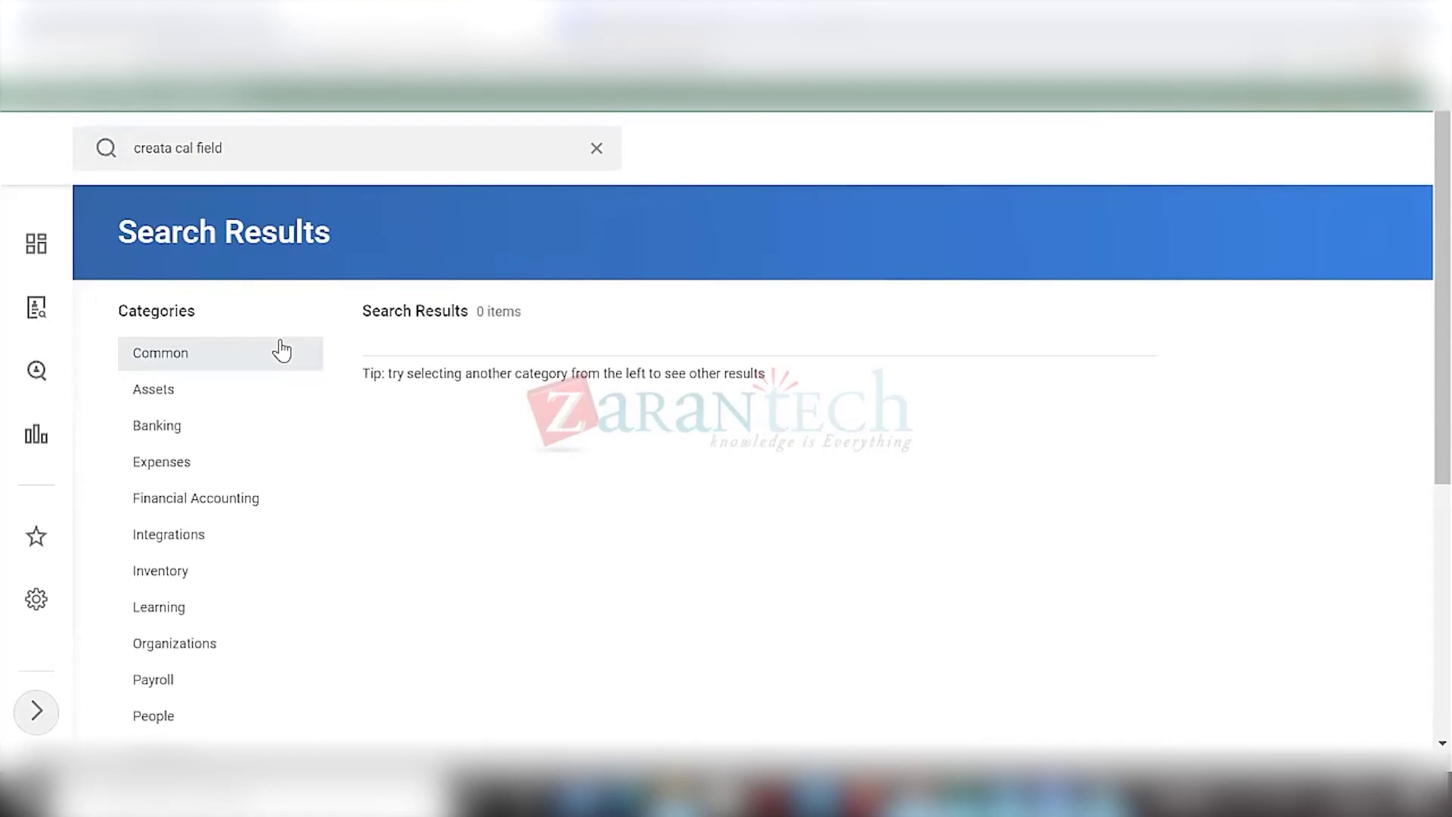
# - Check the Integrations category results and rerun the calculated field search
pyautogui.click(270, 529)
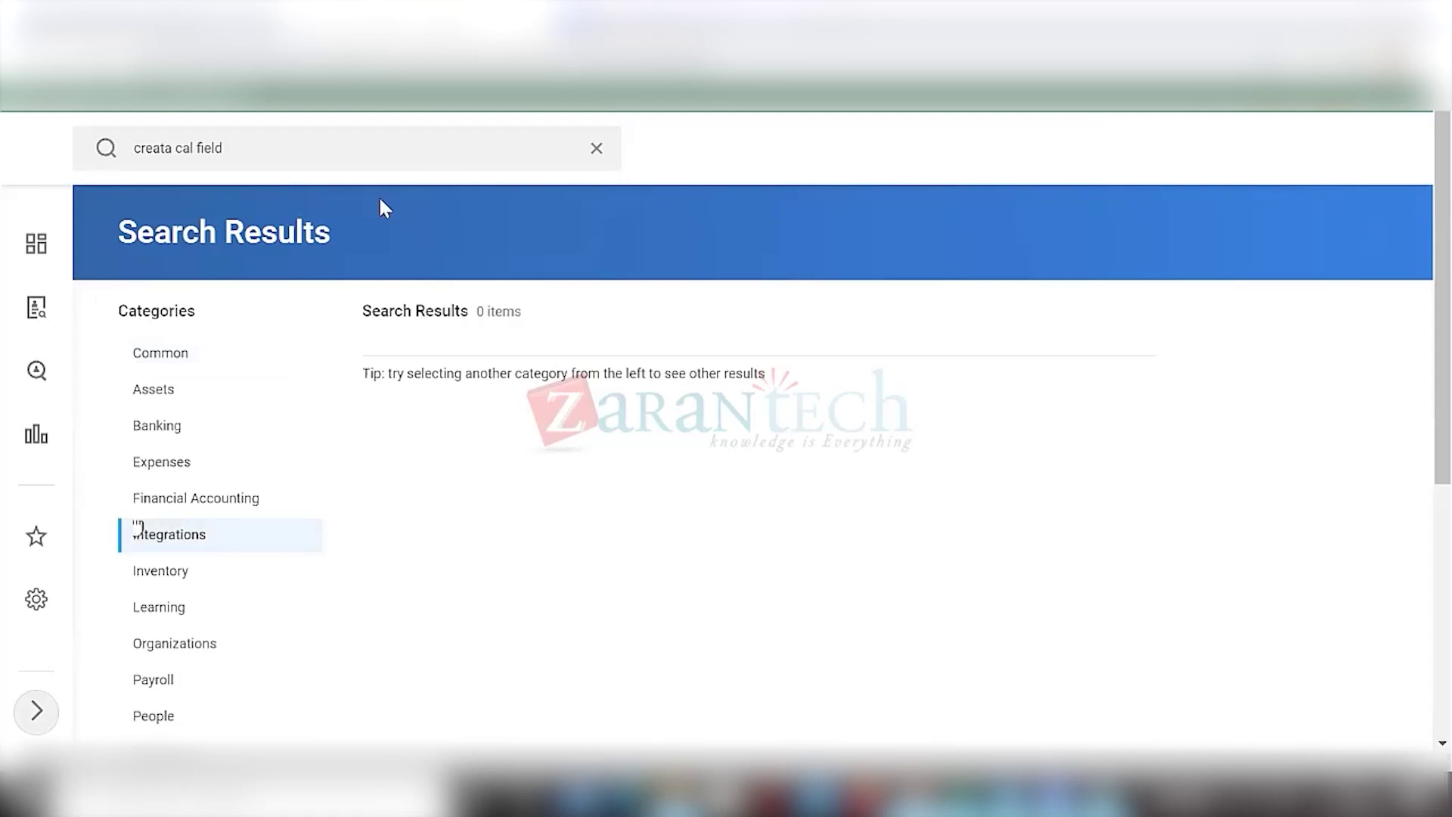
pyautogui.click(282, 148)
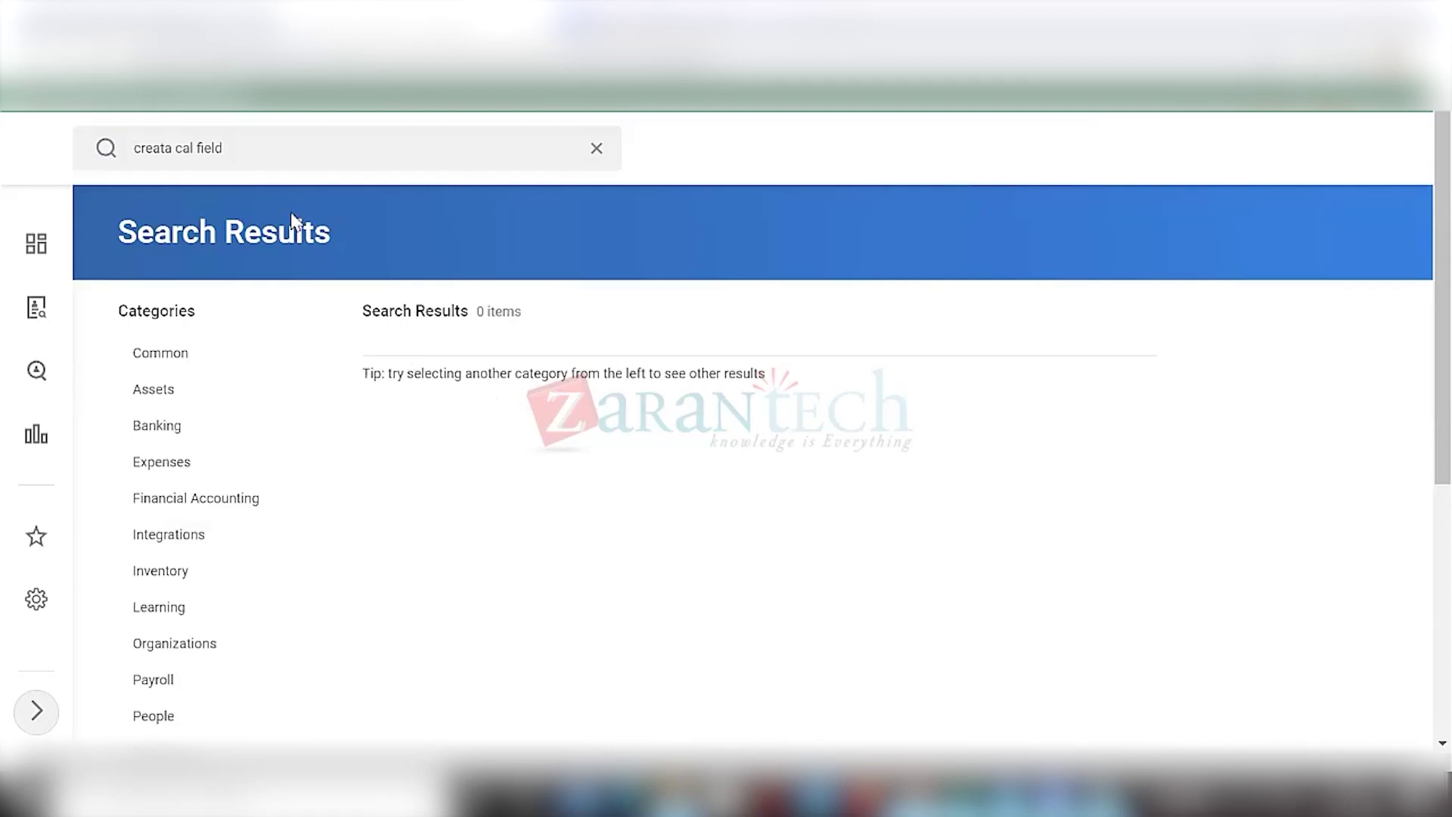
pyautogui.click(270, 156)
pyautogui.press('Return')
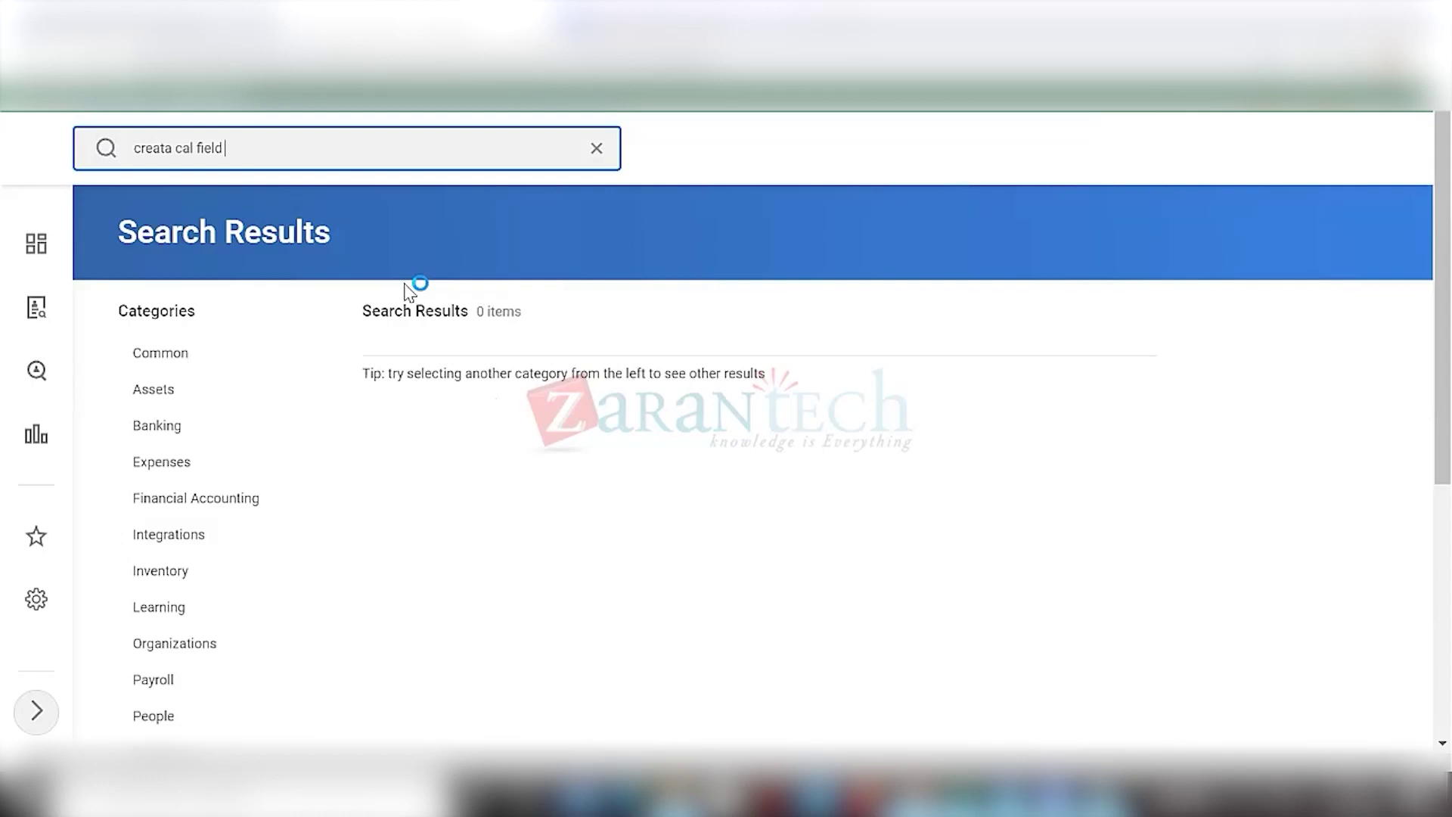
pyautogui.click(409, 290)
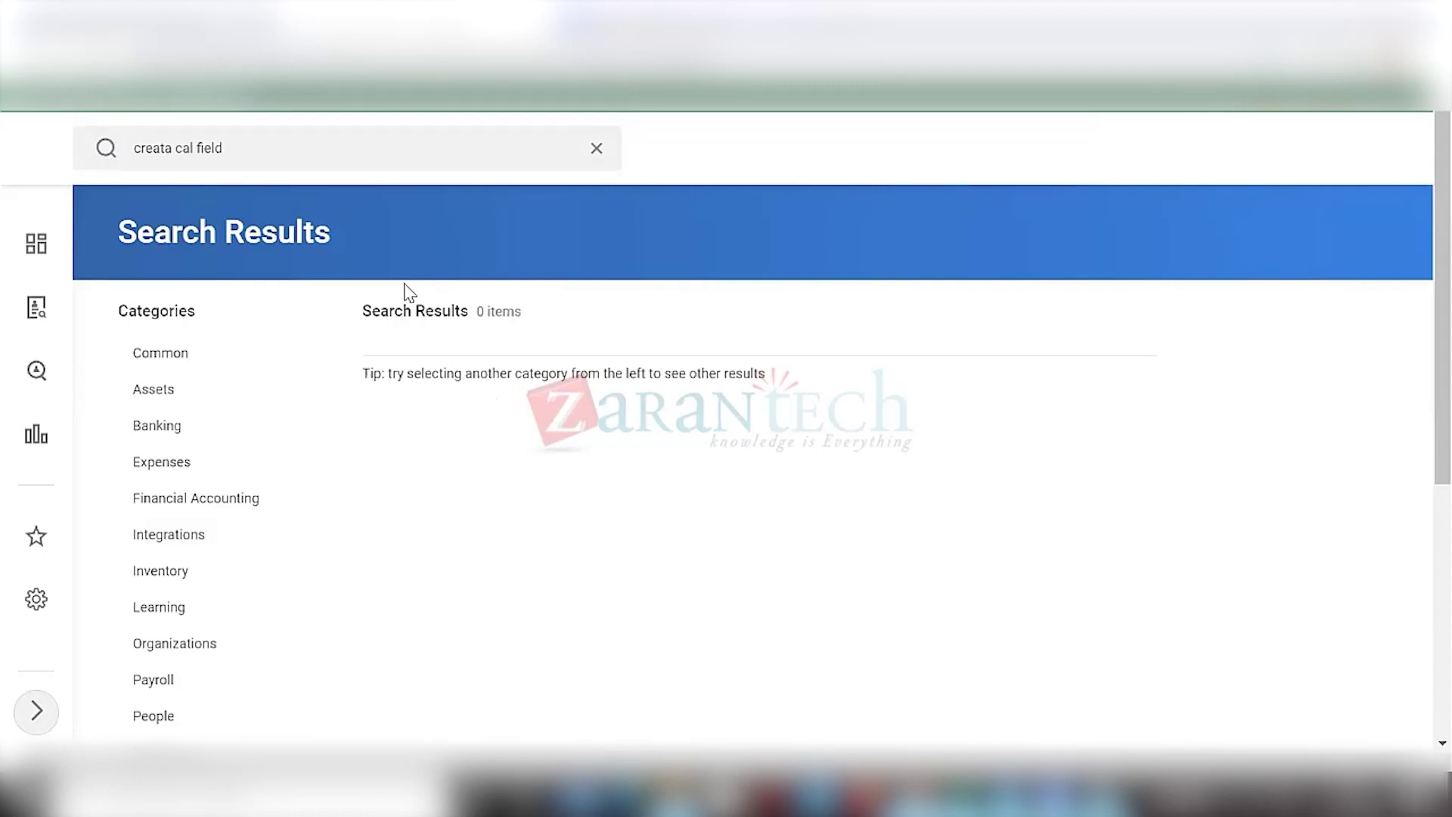
# - Correct the query to 'creat cal field' and run the search again
pyautogui.click(248, 142)
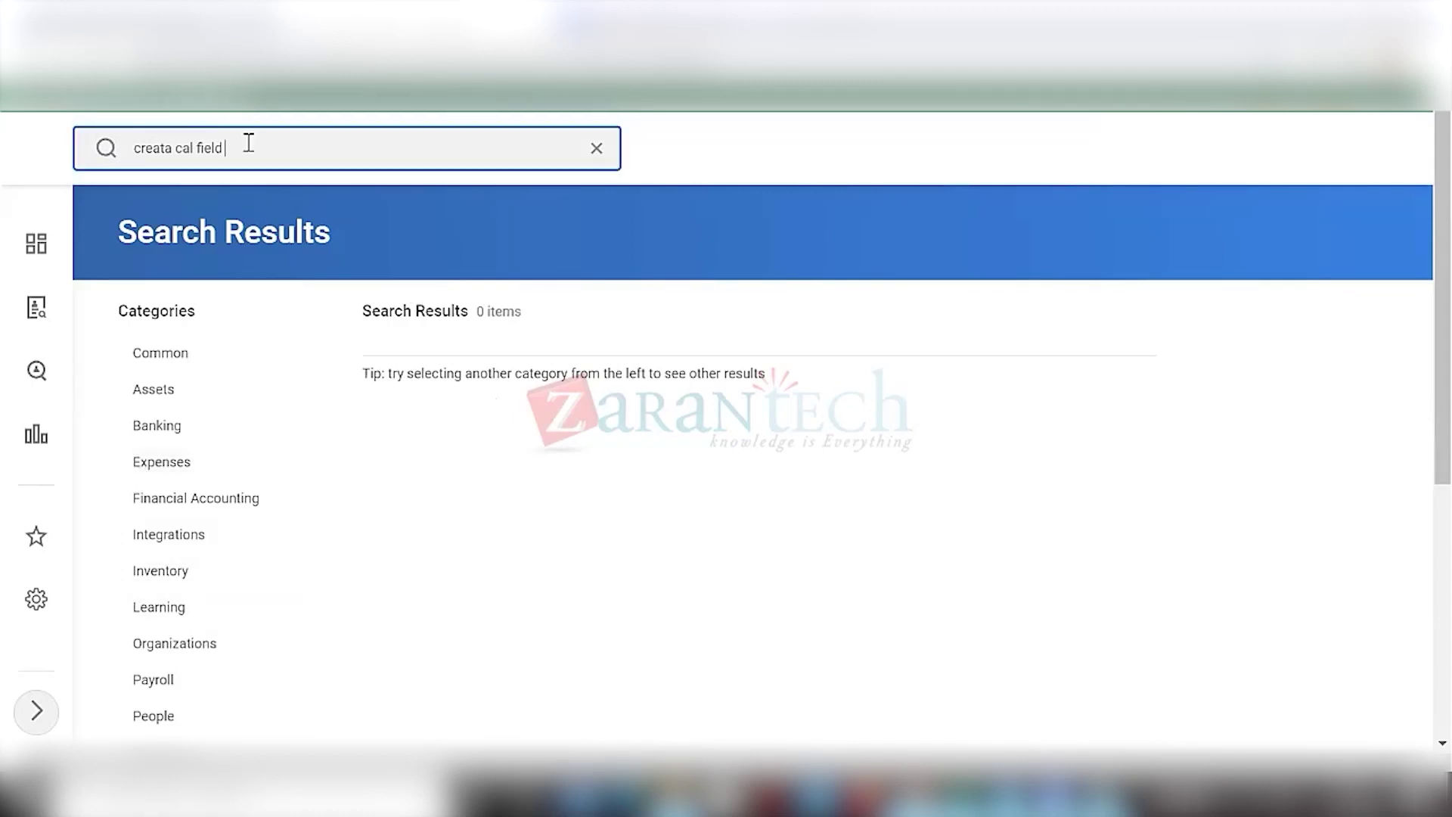
pyautogui.click(173, 152)
pyautogui.press('BackSpace')
pyautogui.press('BackSpace')
pyautogui.write('t')
pyautogui.click(222, 261)
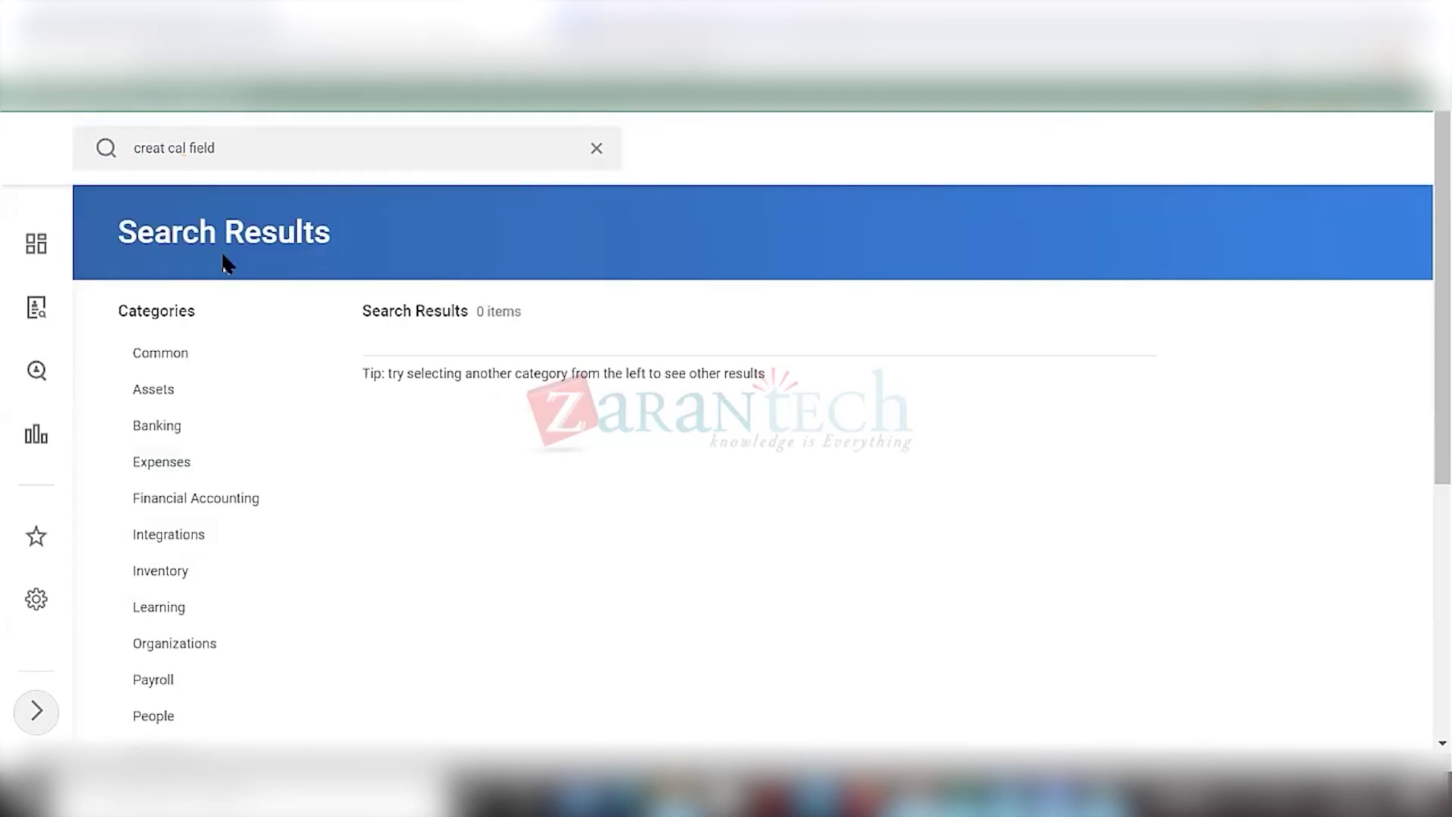
# - Create calculated field CF CRI REg count on Organization using Count Related Instances
pyautogui.click(379, 330)
pyautogui.write('CF CRI')
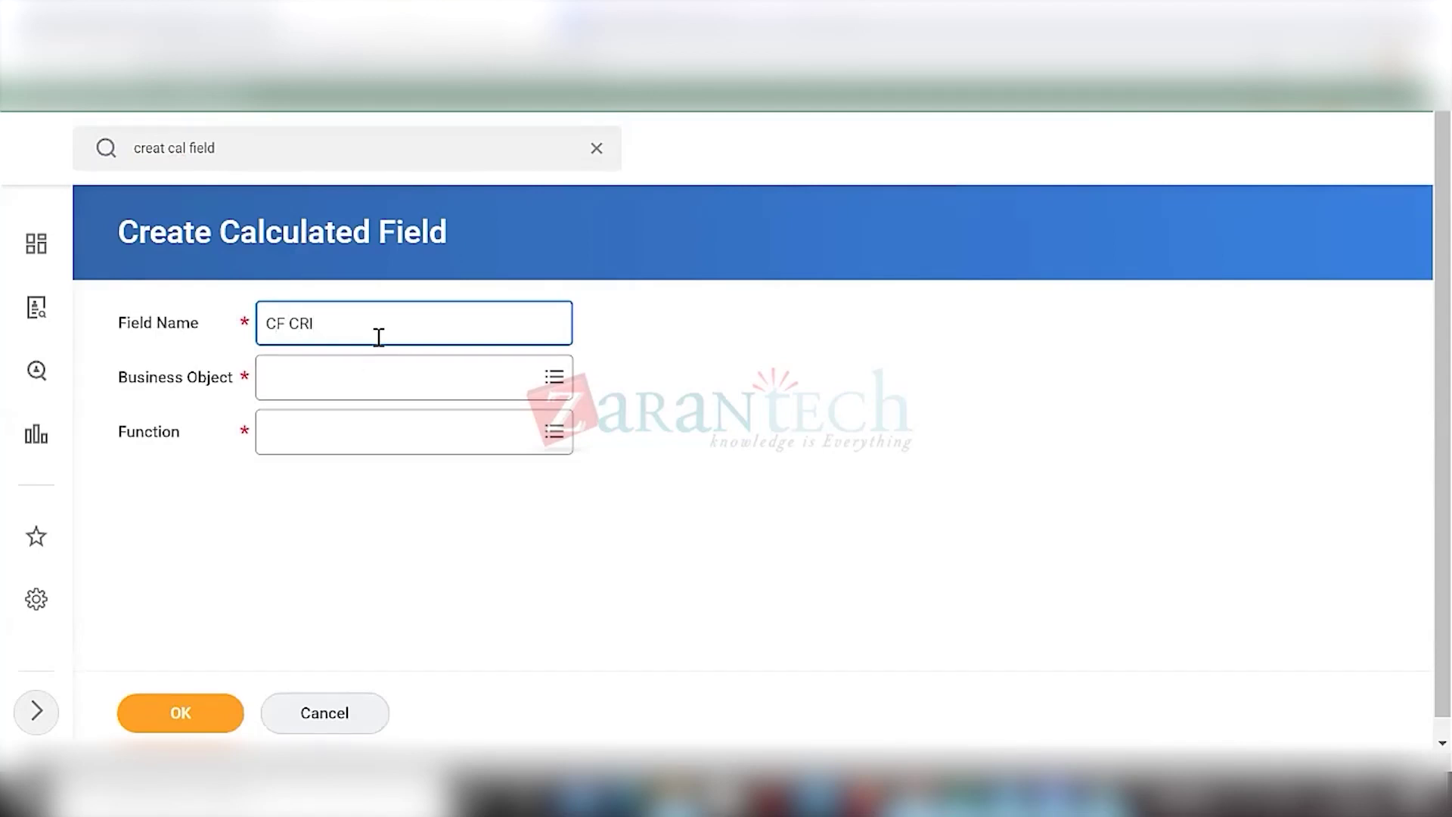
pyautogui.write(' REg count')
pyautogui.click(374, 377)
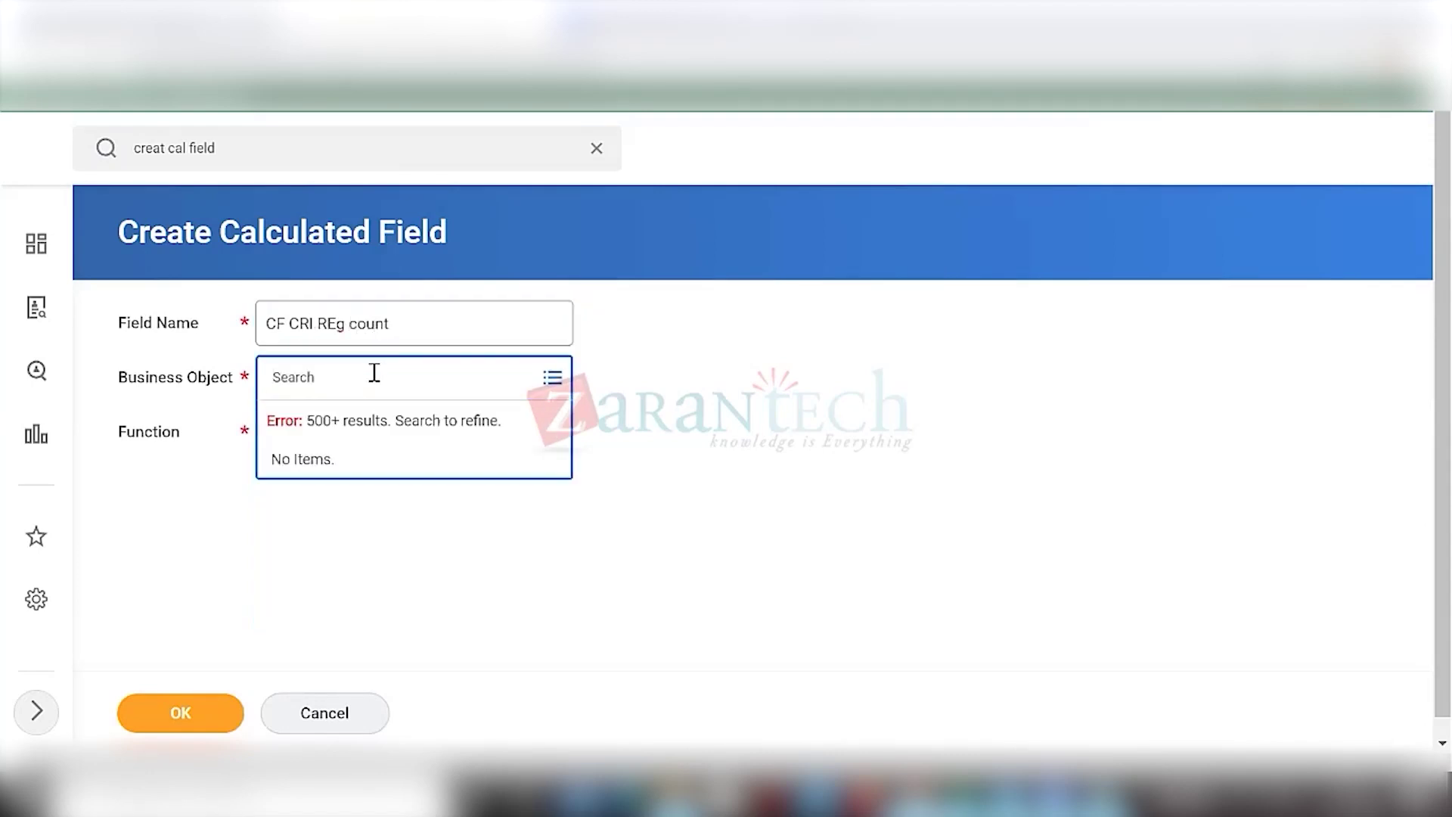
pyautogui.write('Org')
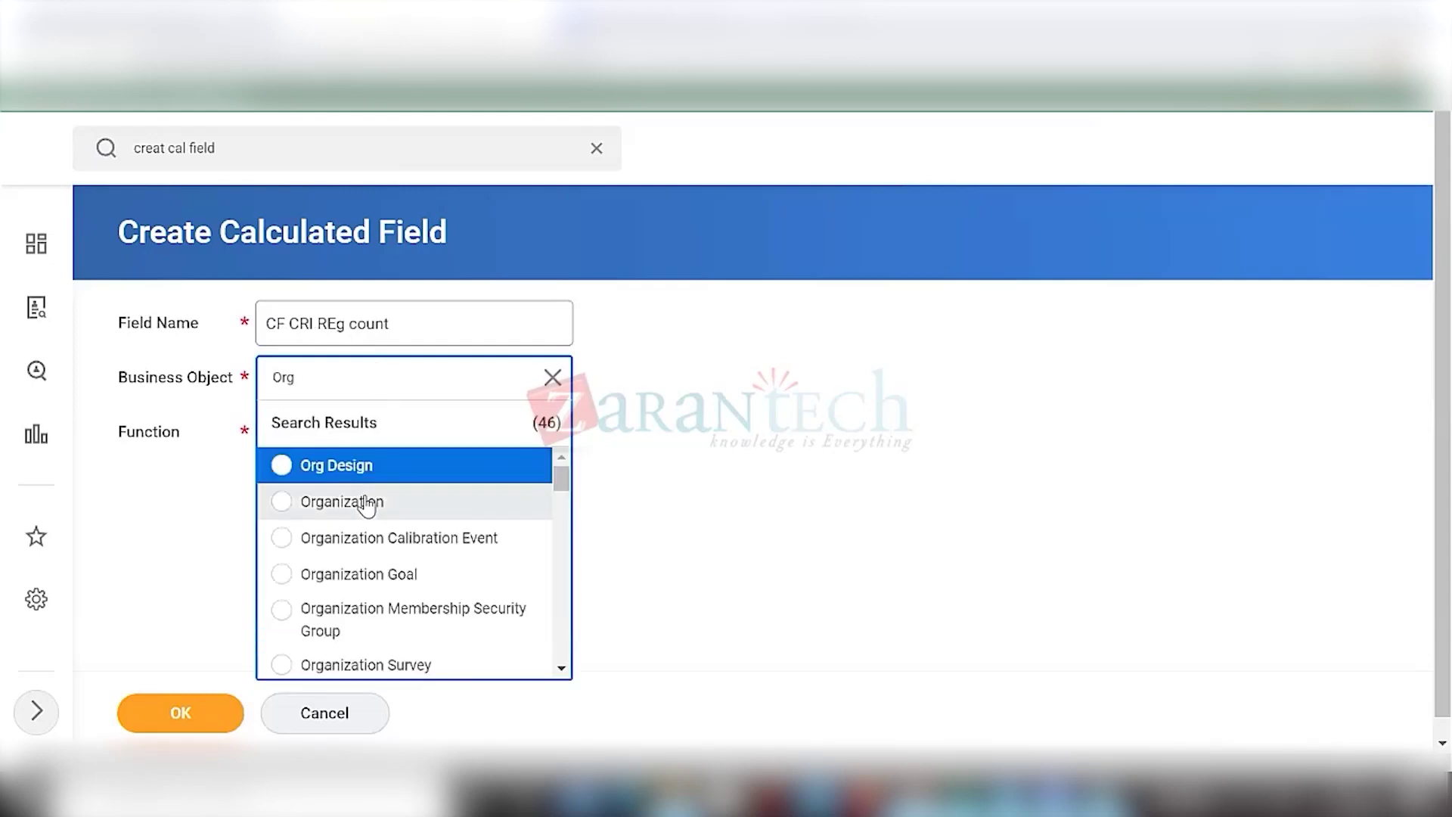
pyautogui.click(366, 501)
pyautogui.click(340, 471)
pyautogui.write('Cou')
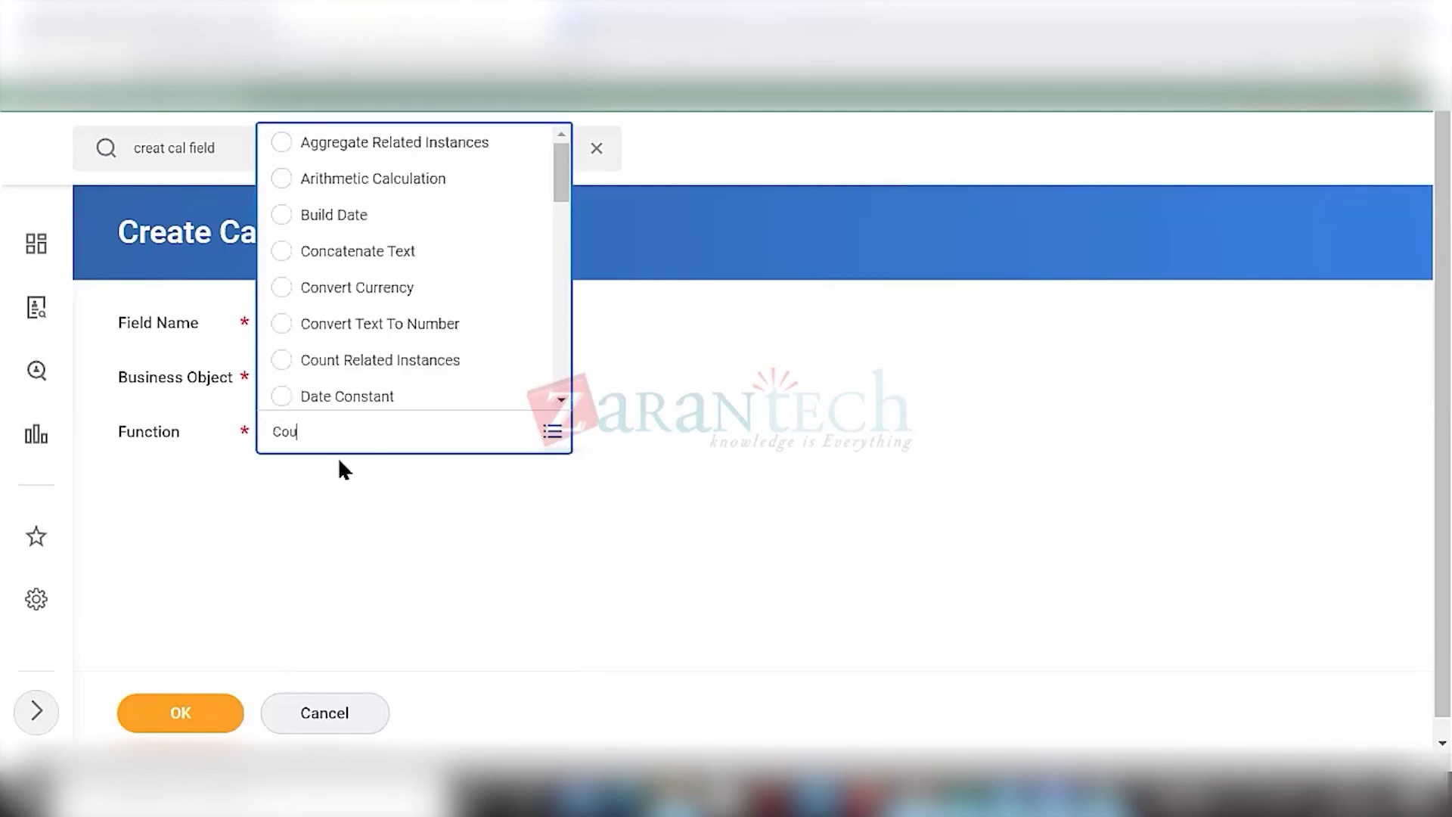
pyautogui.write('t r')
pyautogui.press('BackSpace')
pyautogui.press('BackSpace')
pyautogui.press('BackSpace')
pyautogui.press('Return')
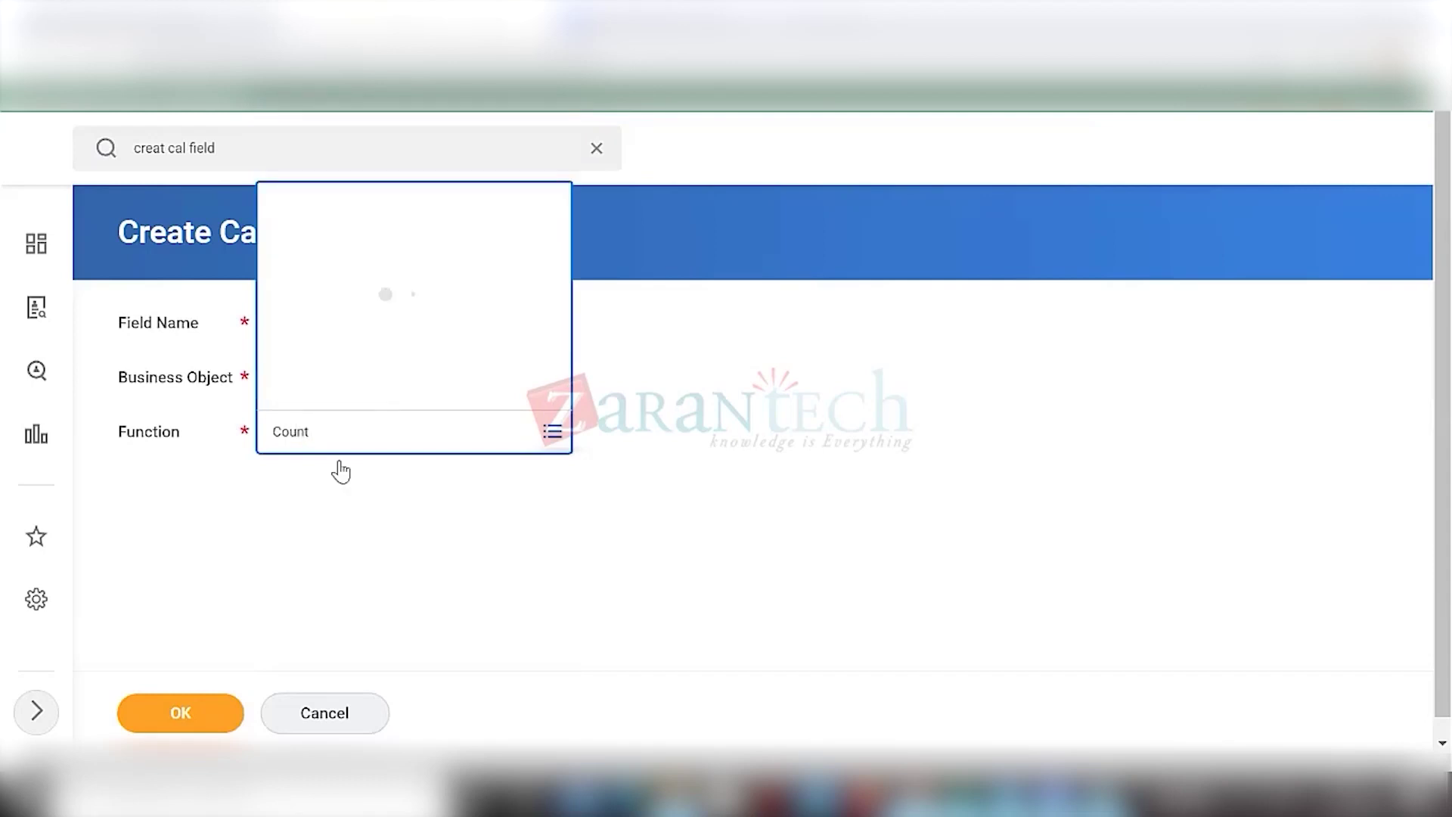
pyautogui.click(215, 711)
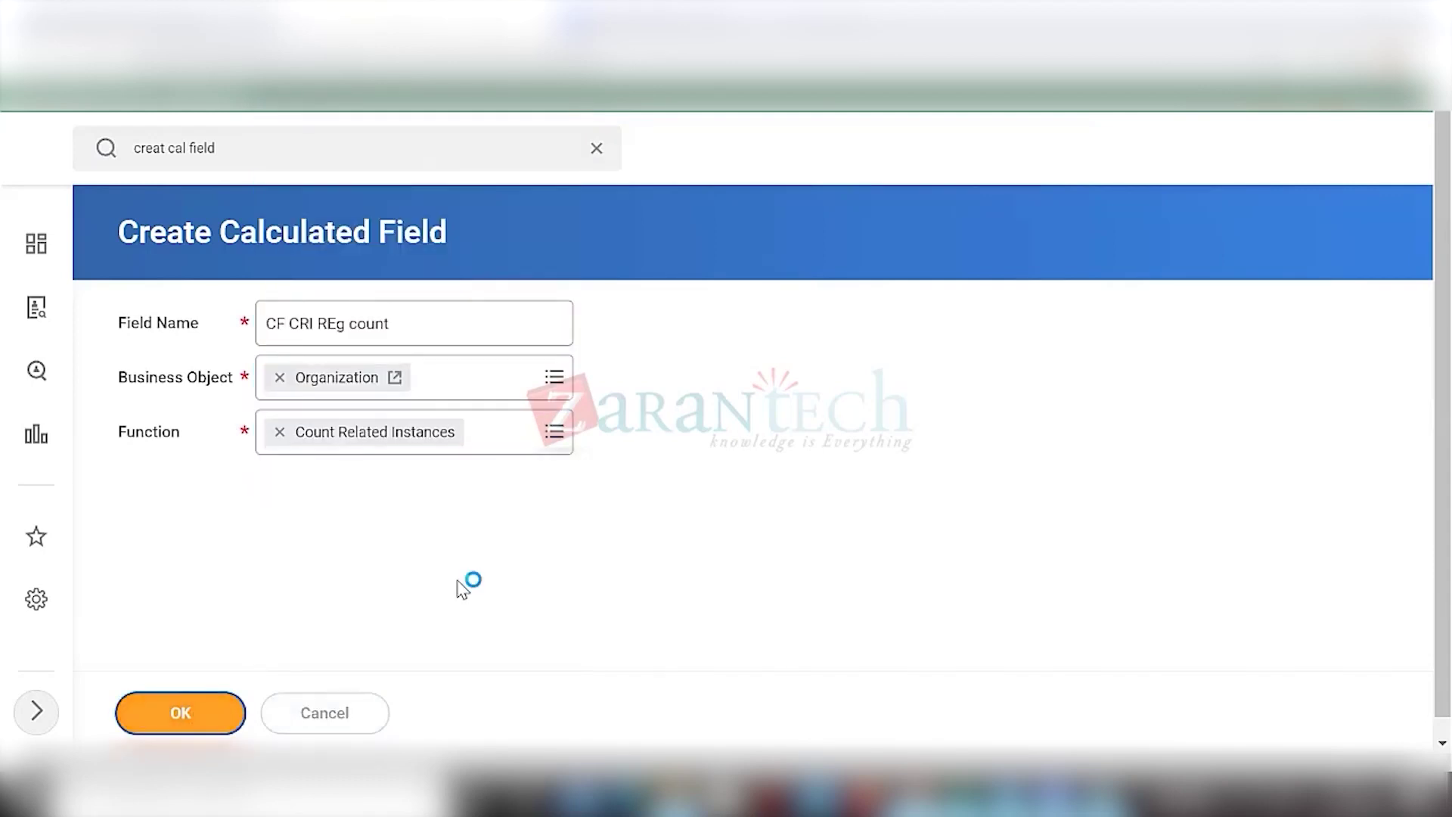
pyautogui.scroll(-3, 1416, 201)
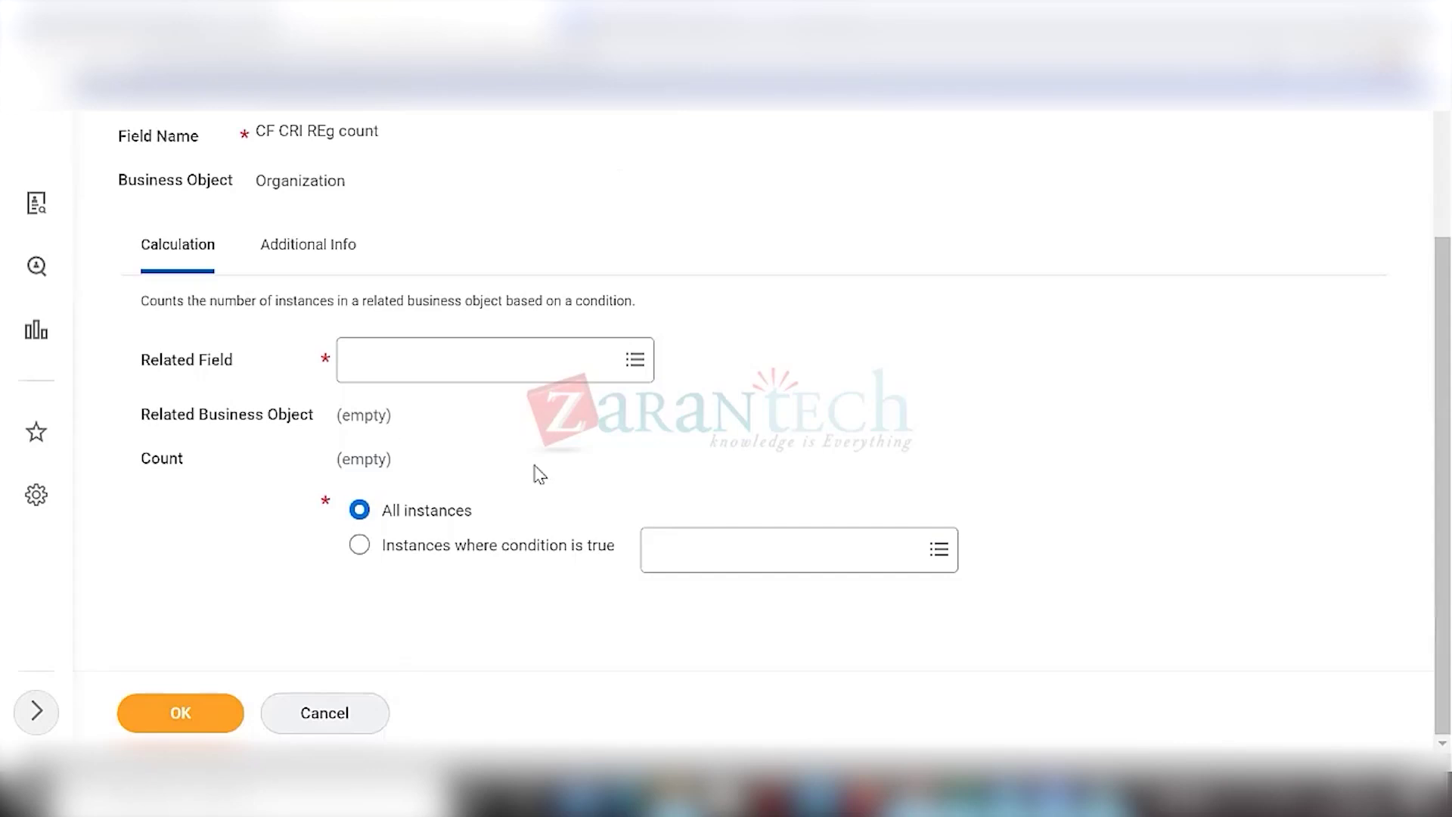
# - Set the related field to Employees
pyautogui.click(467, 376)
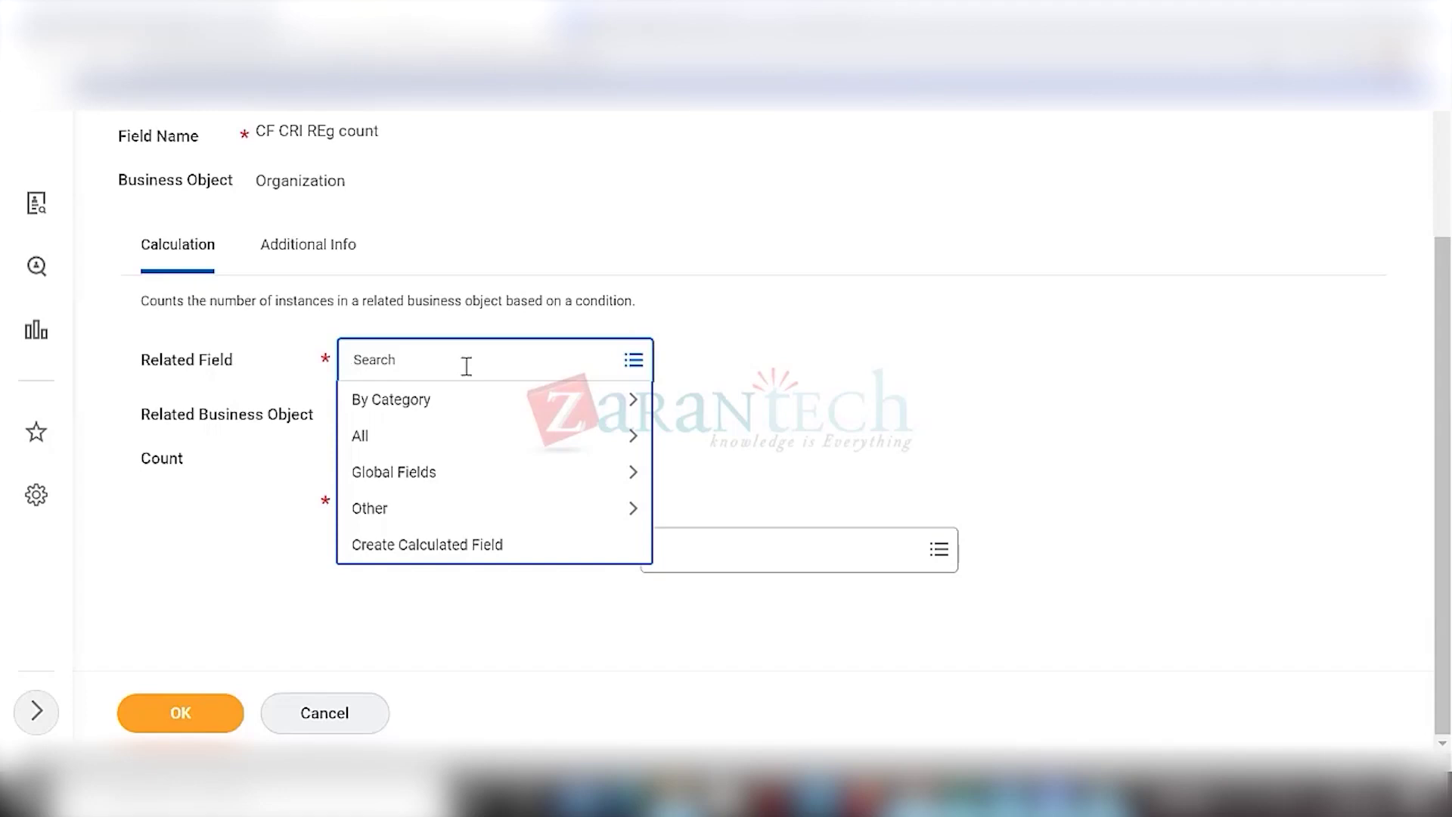
pyautogui.write('Employee')
pyautogui.press('Return')
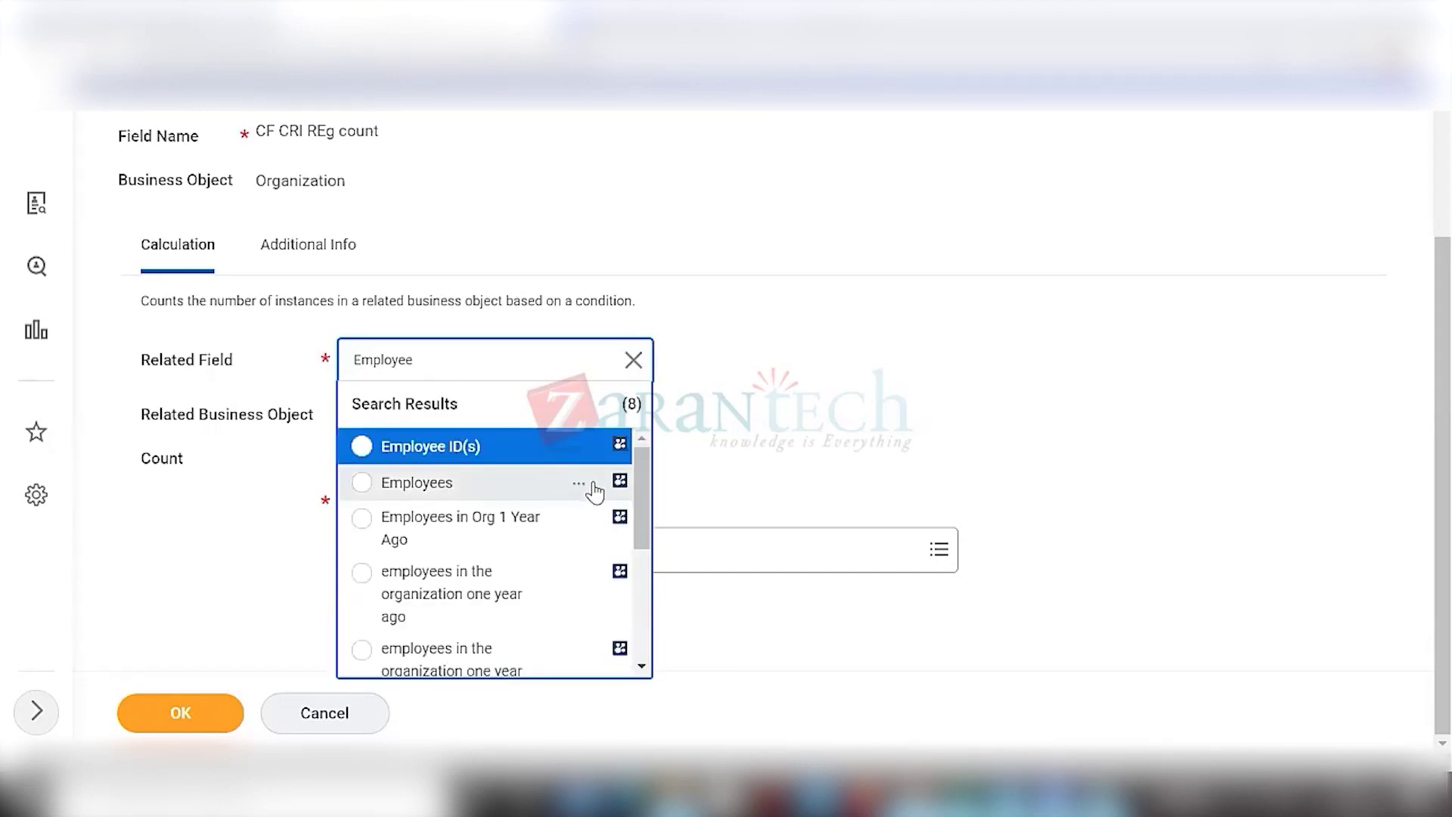
pyautogui.click(545, 488)
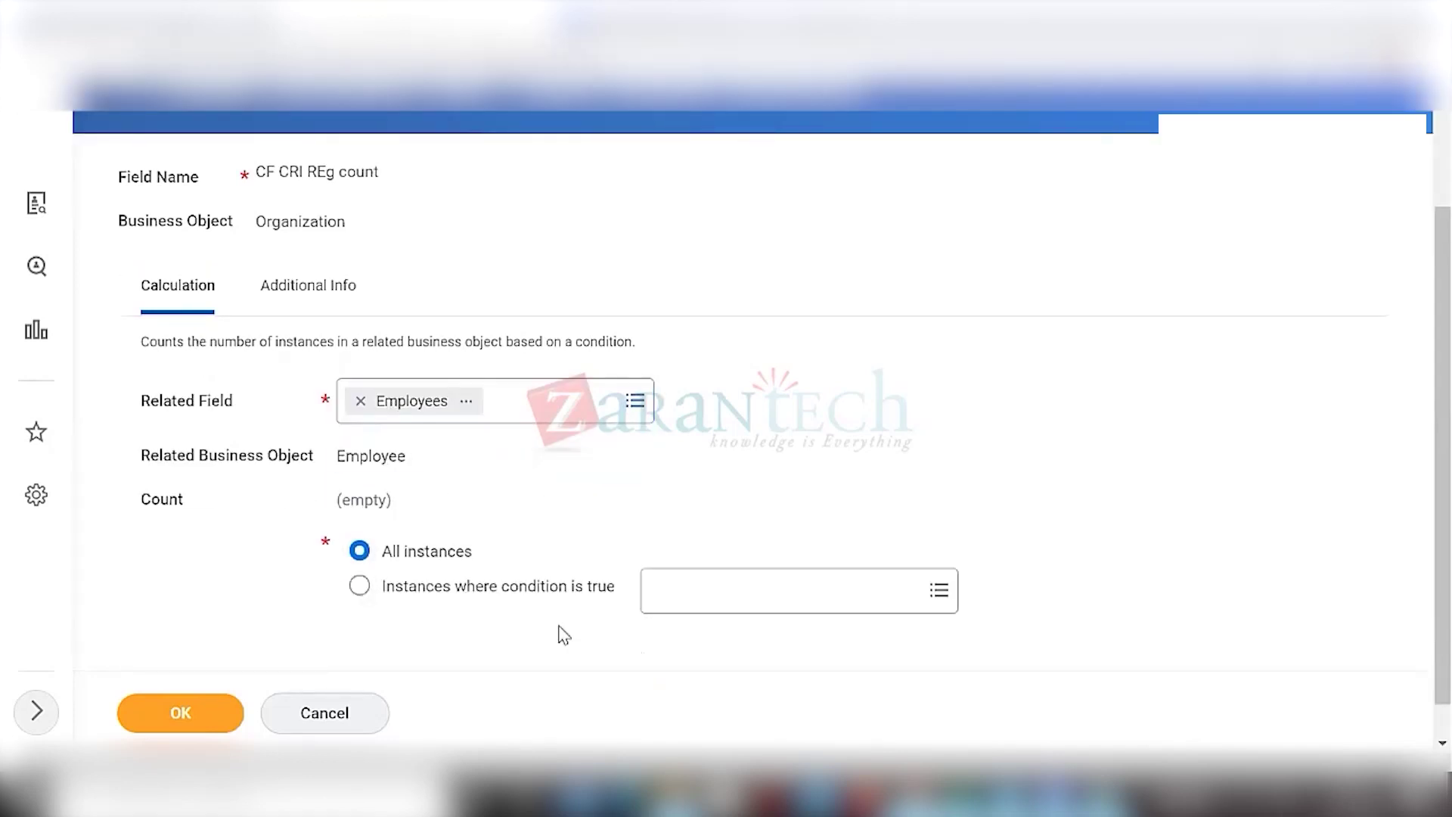
# - Count only instances where cf_bala Employee is Regular is true, then save the field
pyautogui.click(525, 594)
pyautogui.click(662, 594)
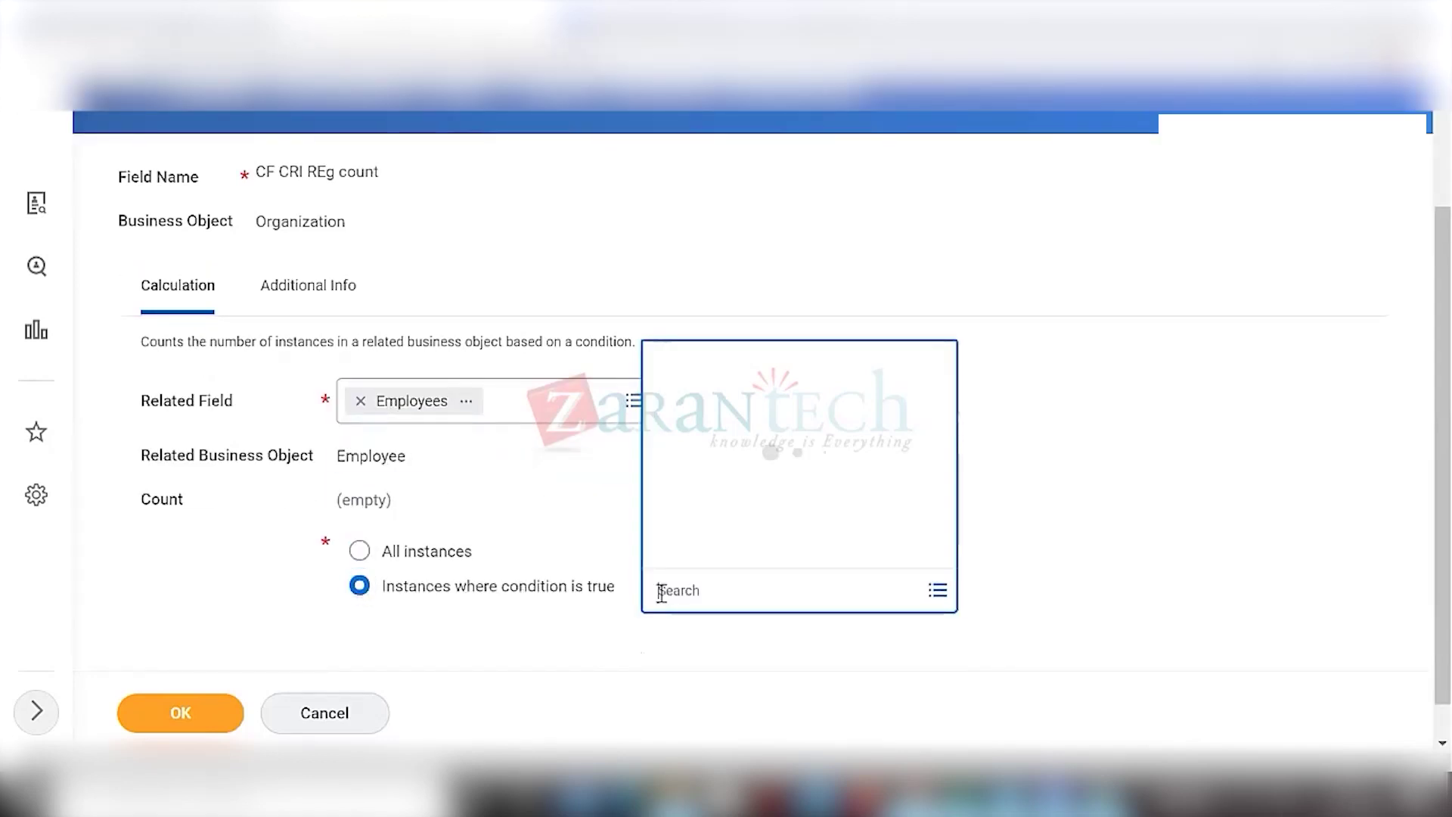
pyautogui.write('Employee is regul')
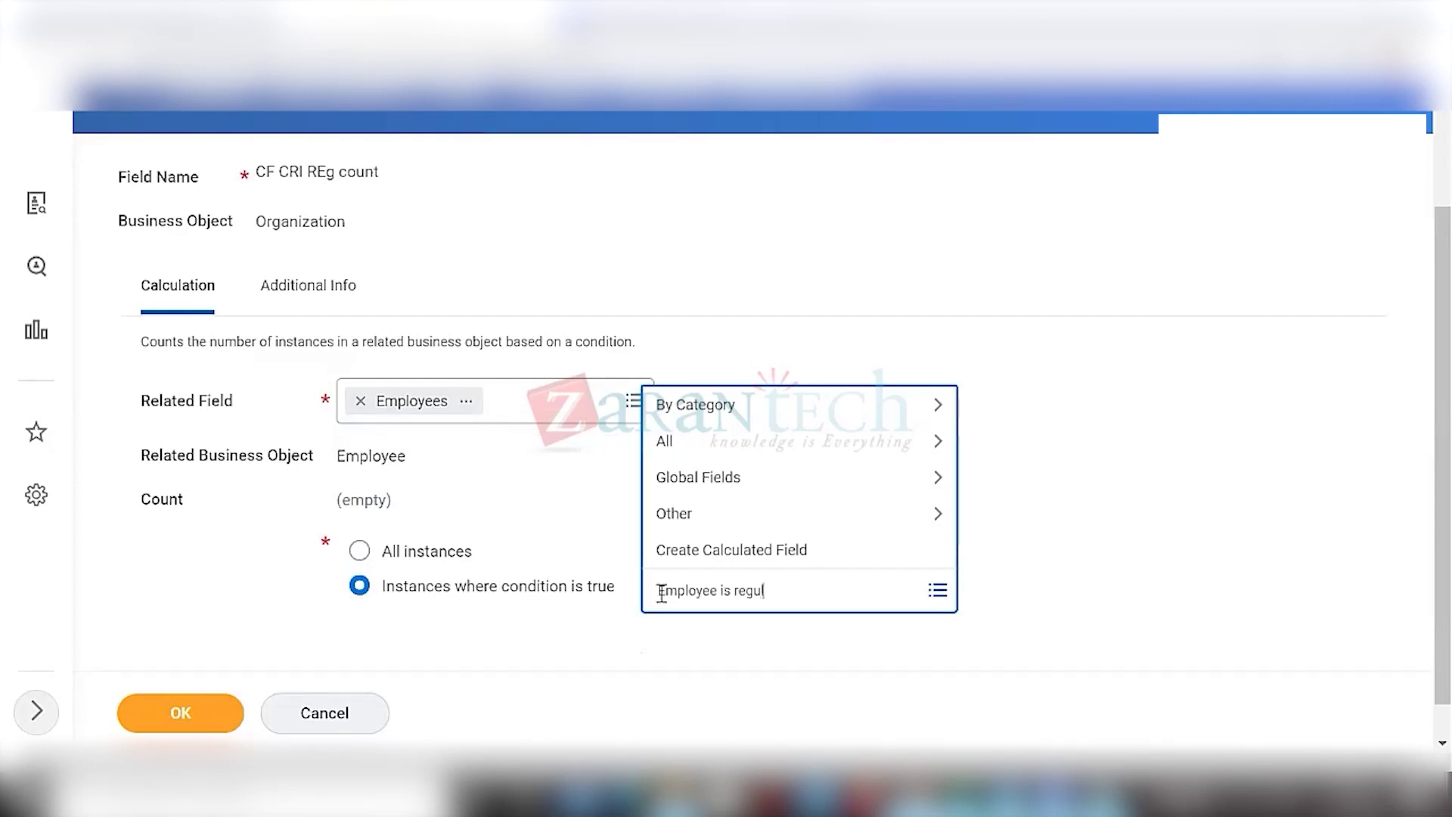
pyautogui.press('Return')
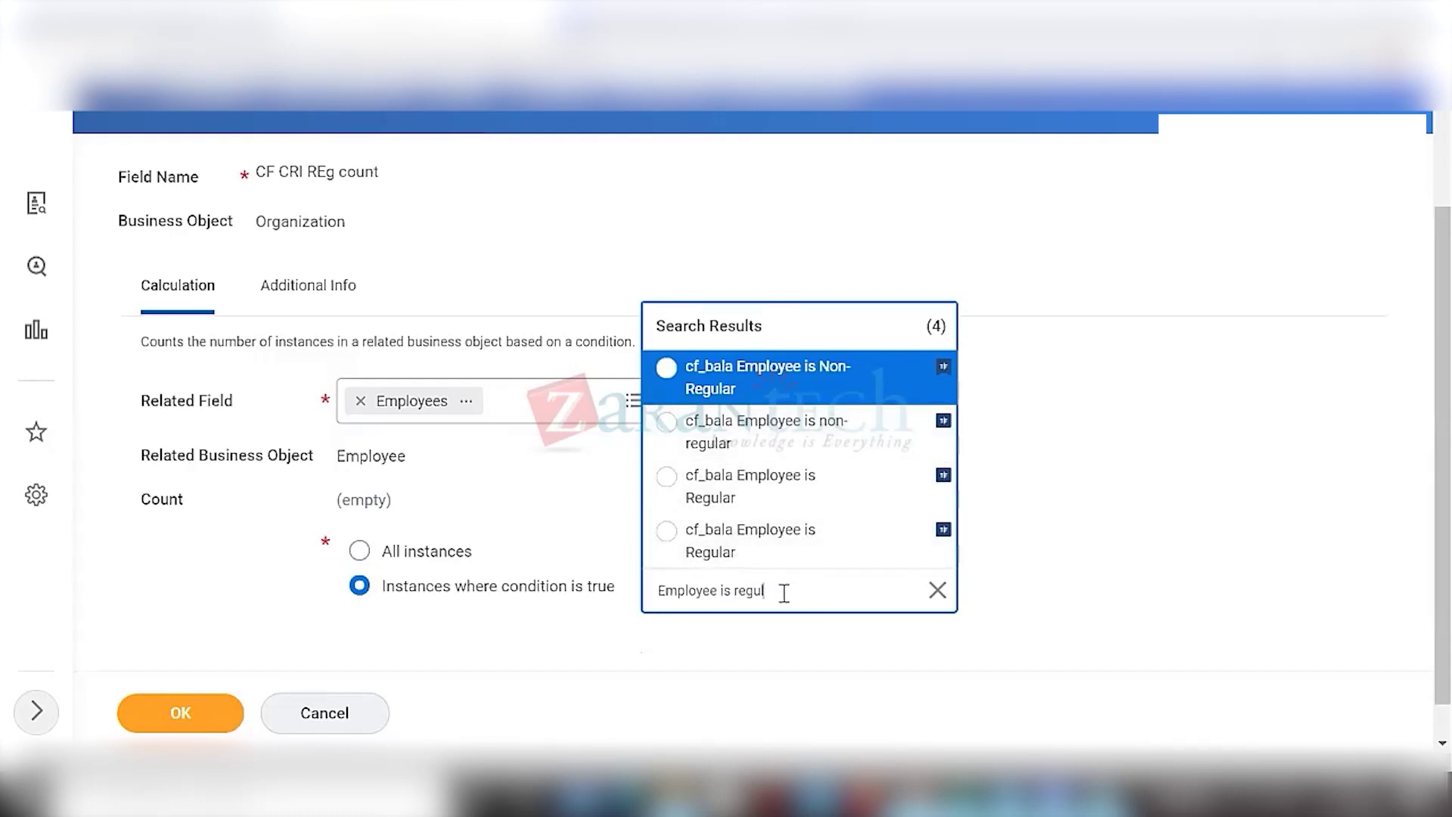
pyautogui.click(760, 543)
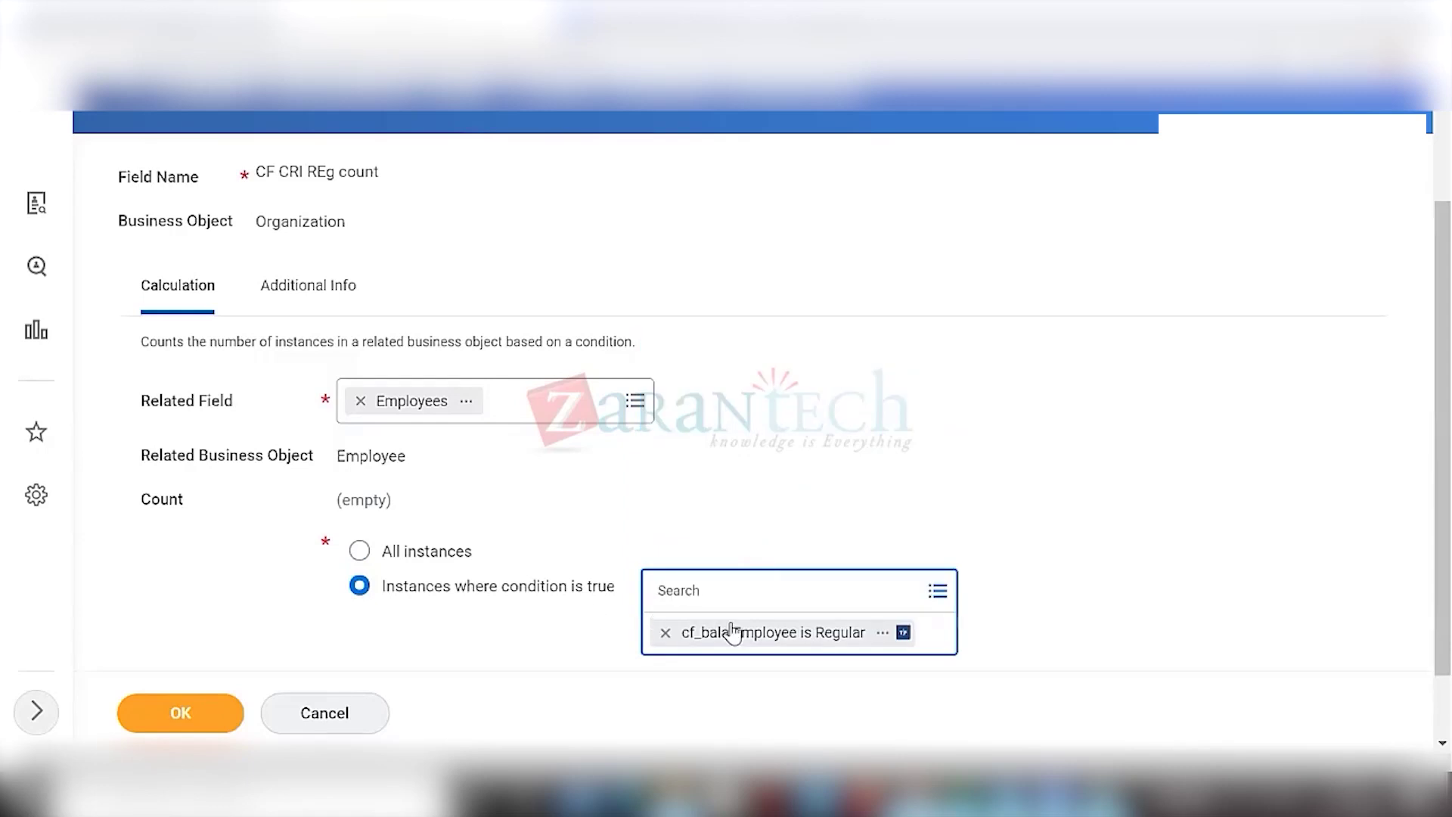
pyautogui.rightClick(810, 632)
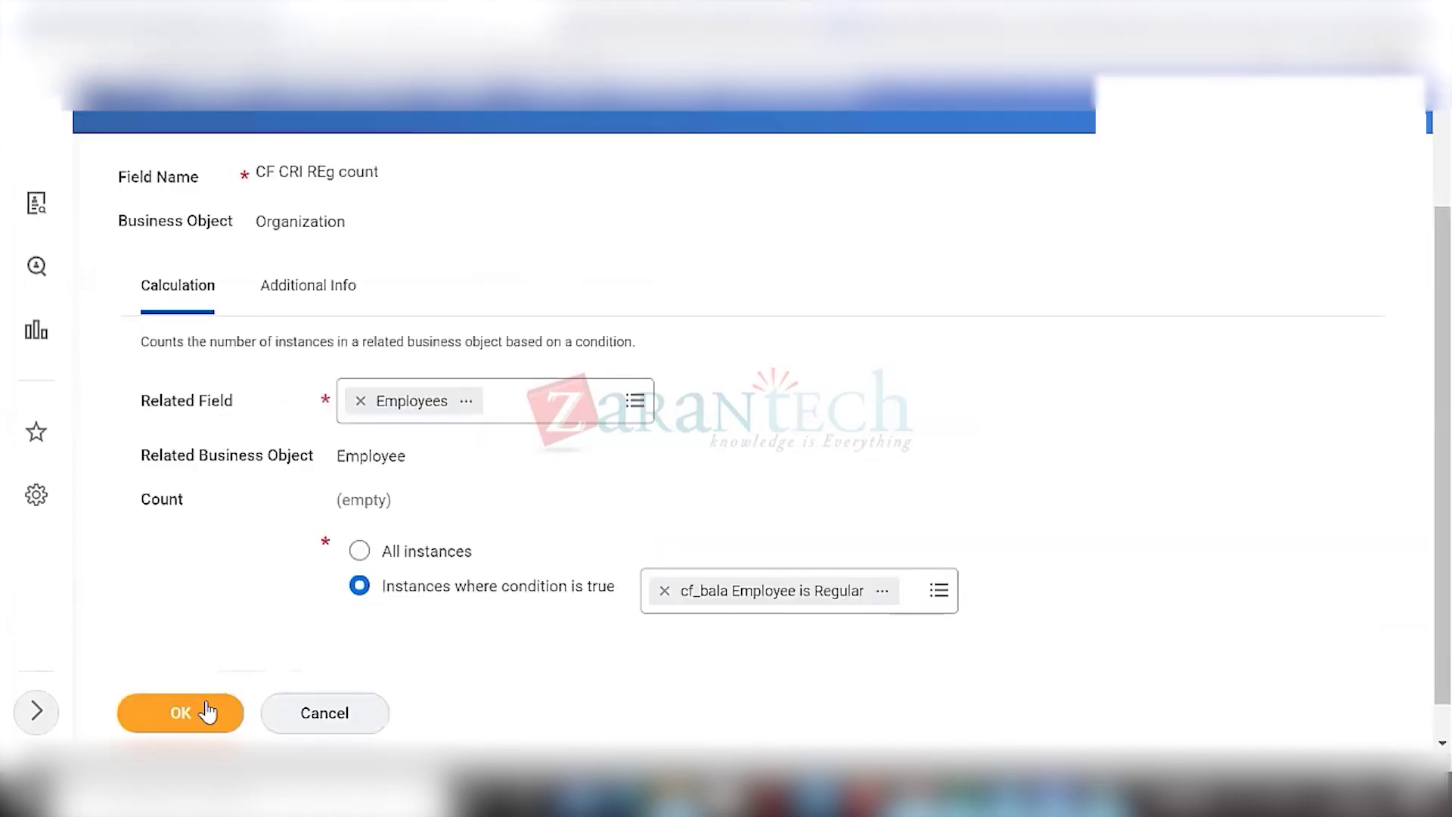
pyautogui.click(201, 712)
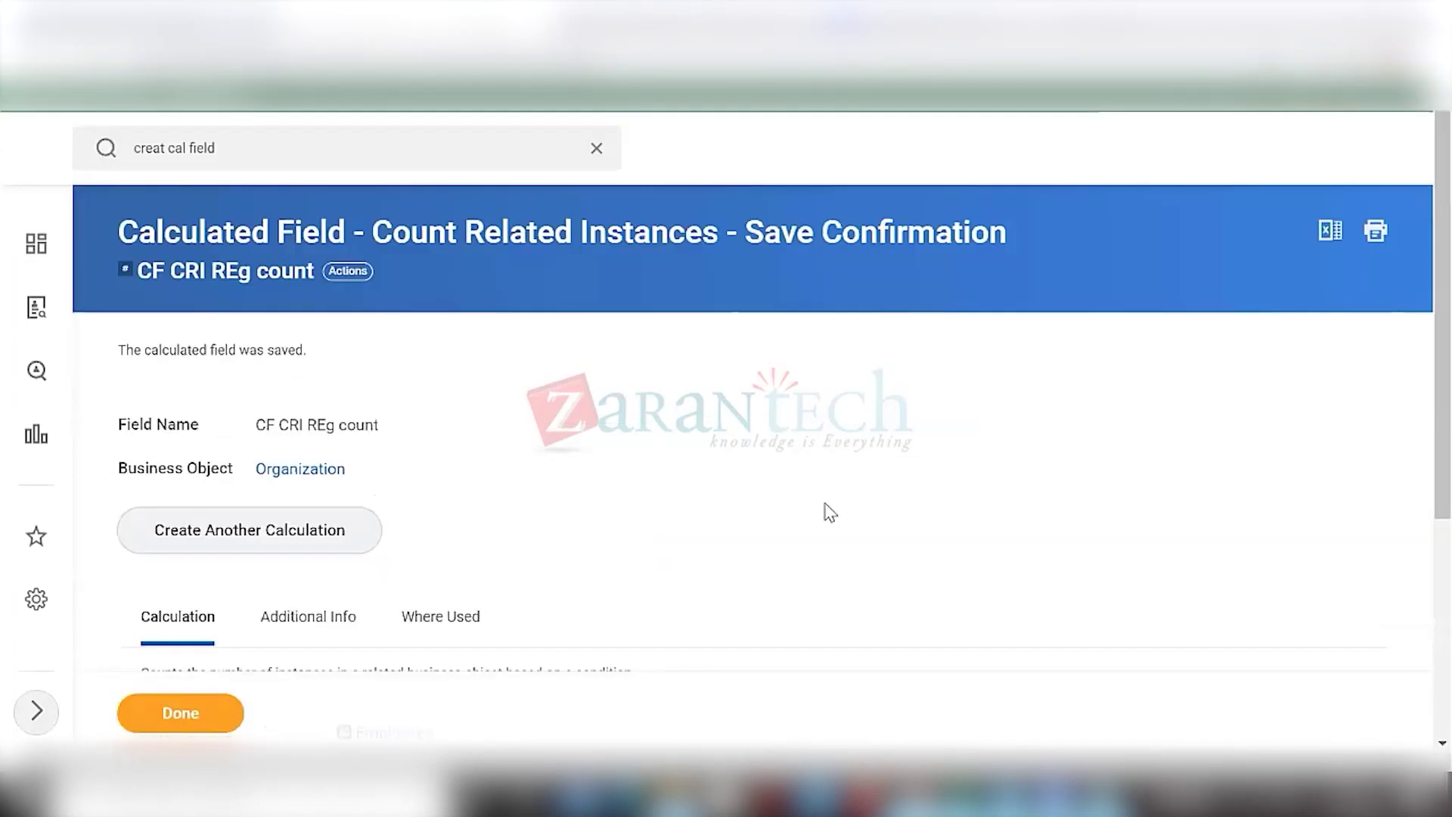
pyautogui.scroll(-5, 1415, 379)
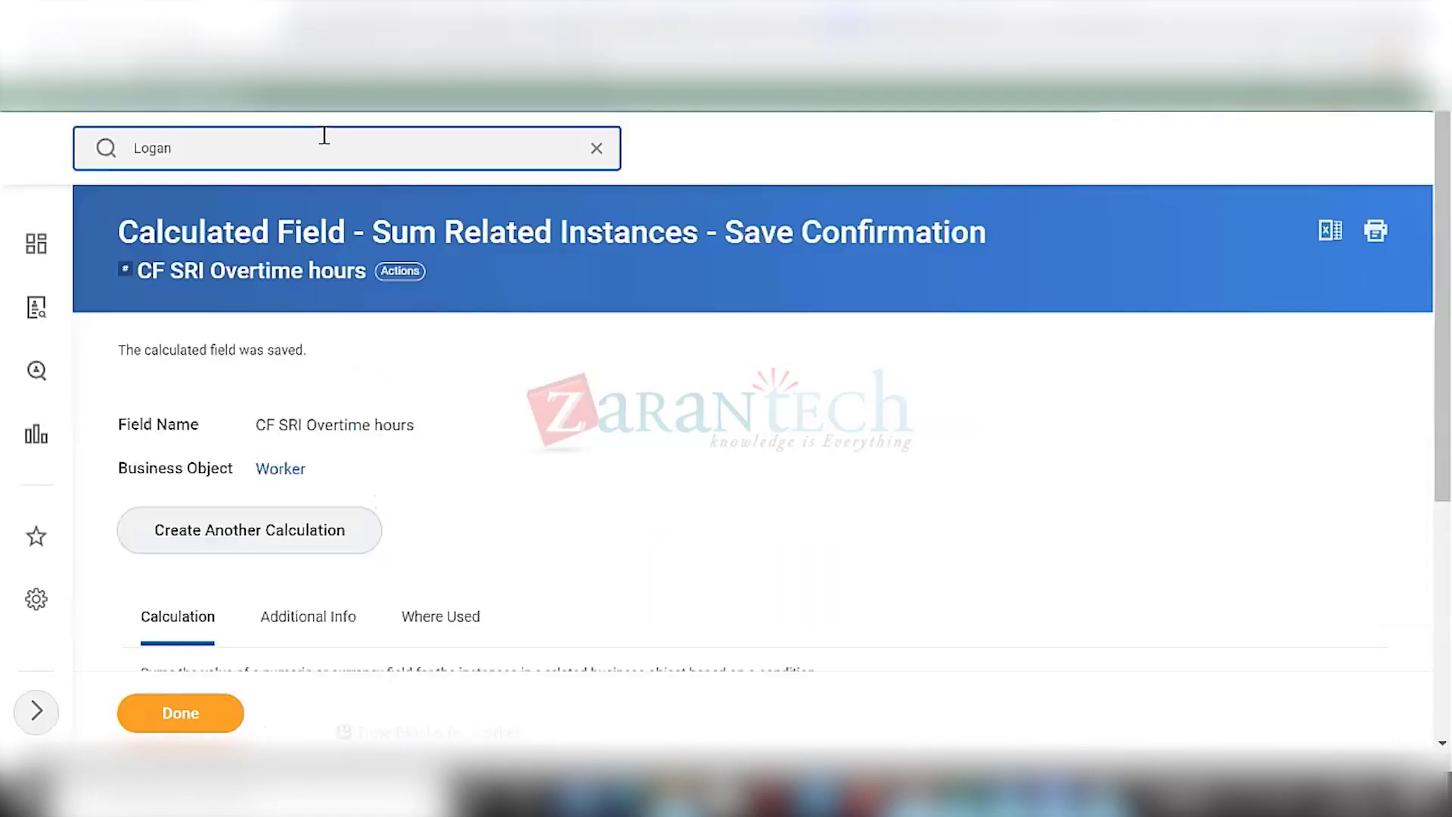
# - Search 'anniversary' and open the CR Anniversary Sushma custom report
pyautogui.press('Return')
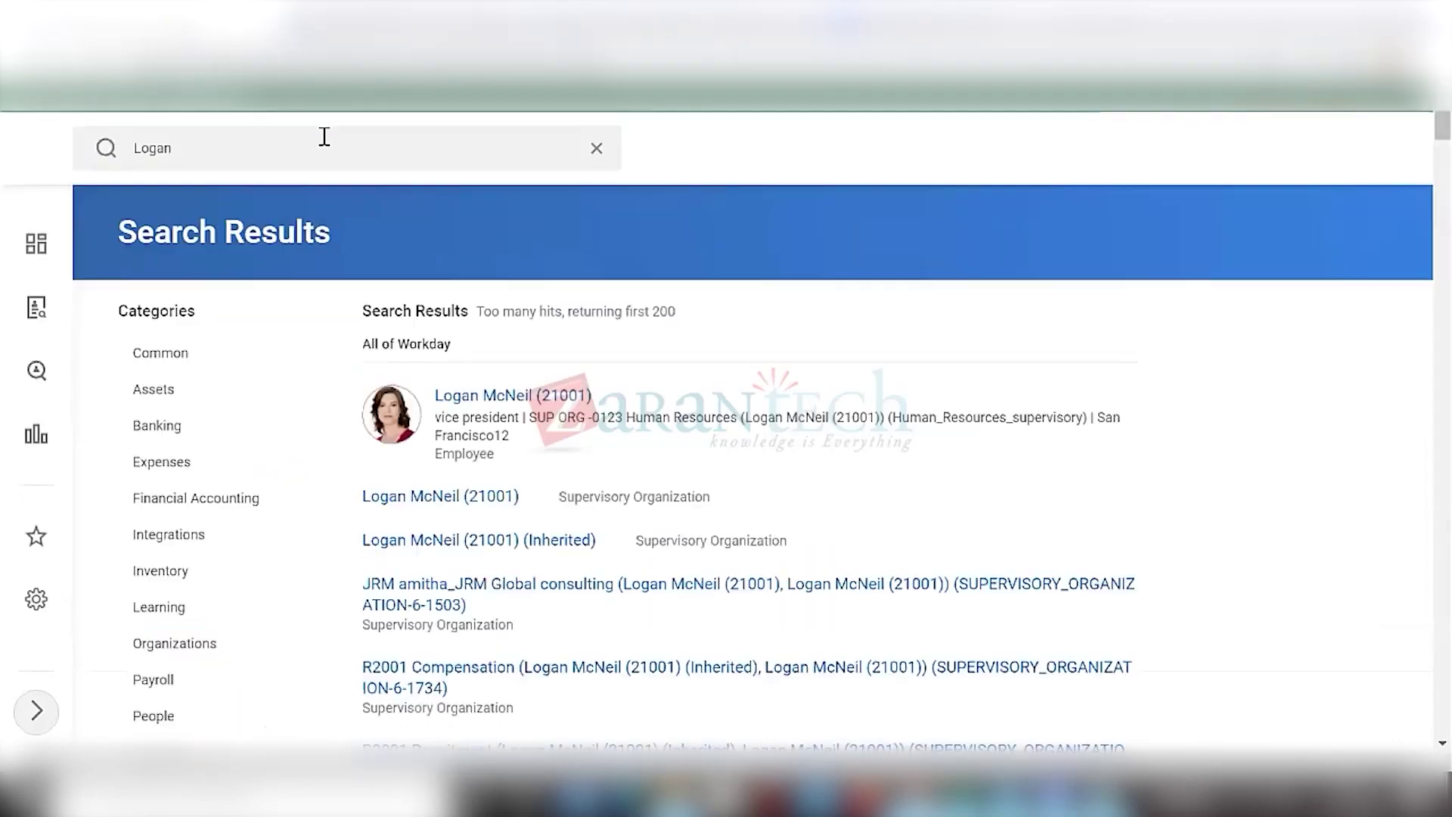
pyautogui.write('anniv')
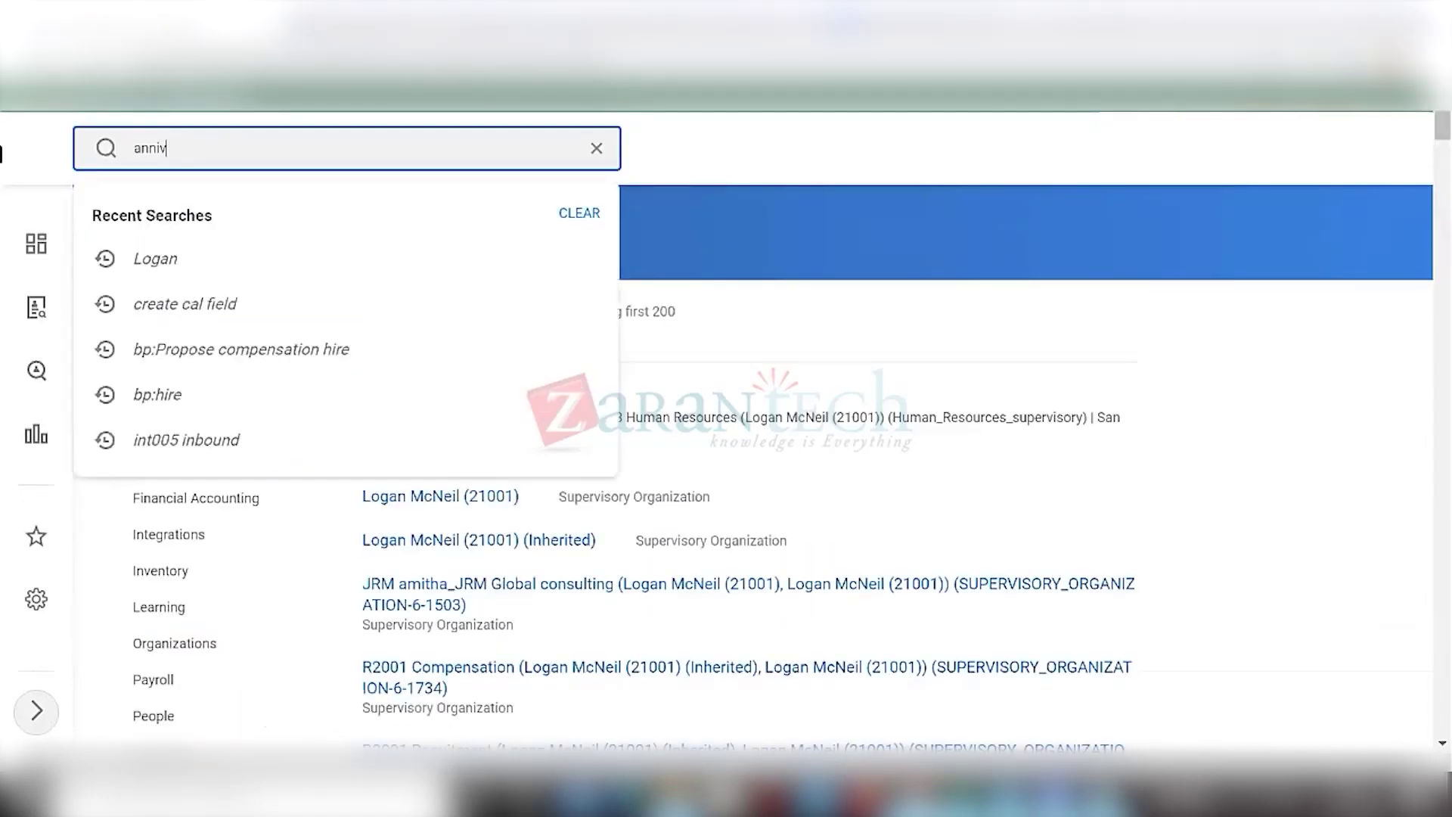
pyautogui.write('ersary')
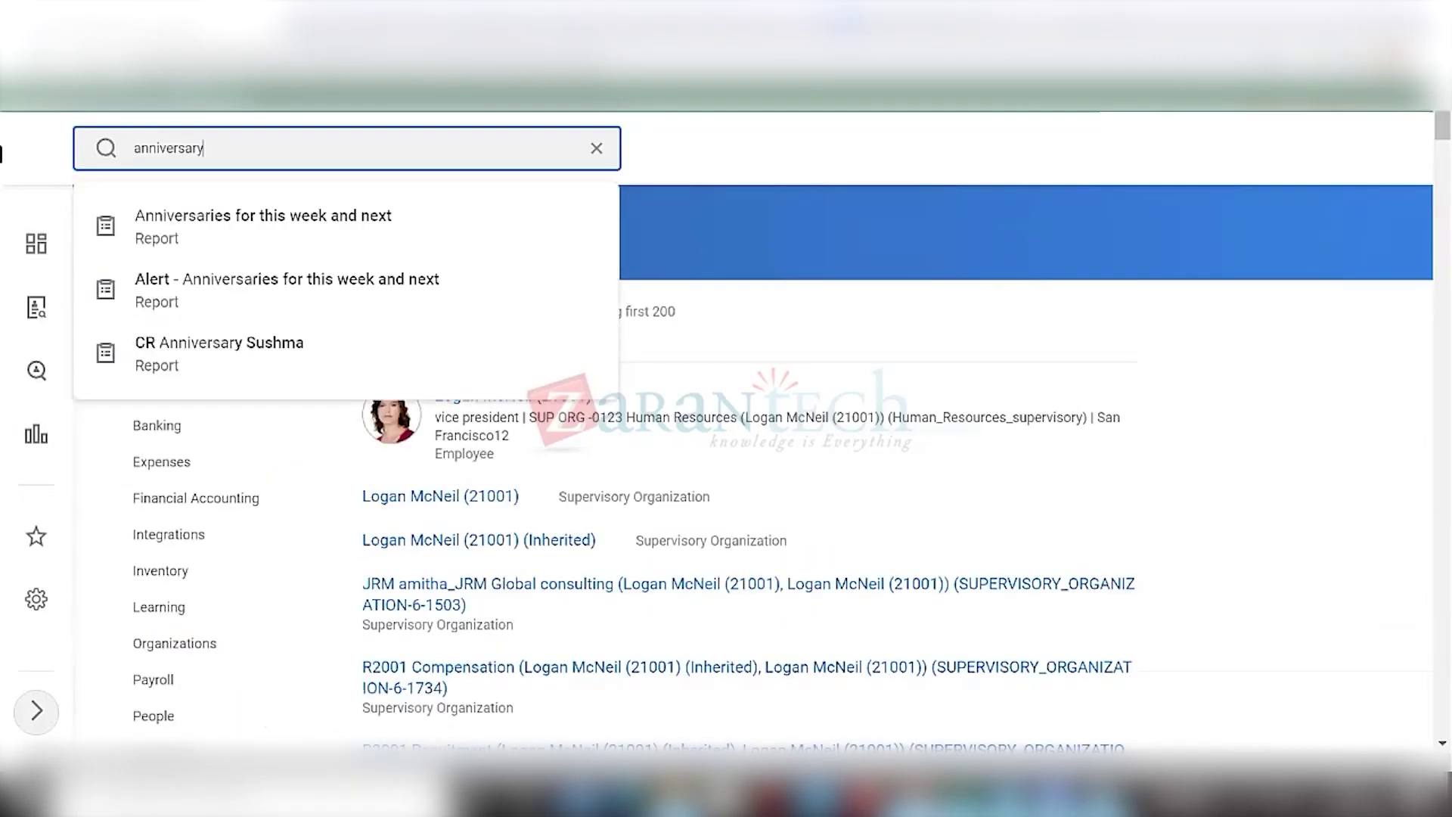
pyautogui.press('Return')
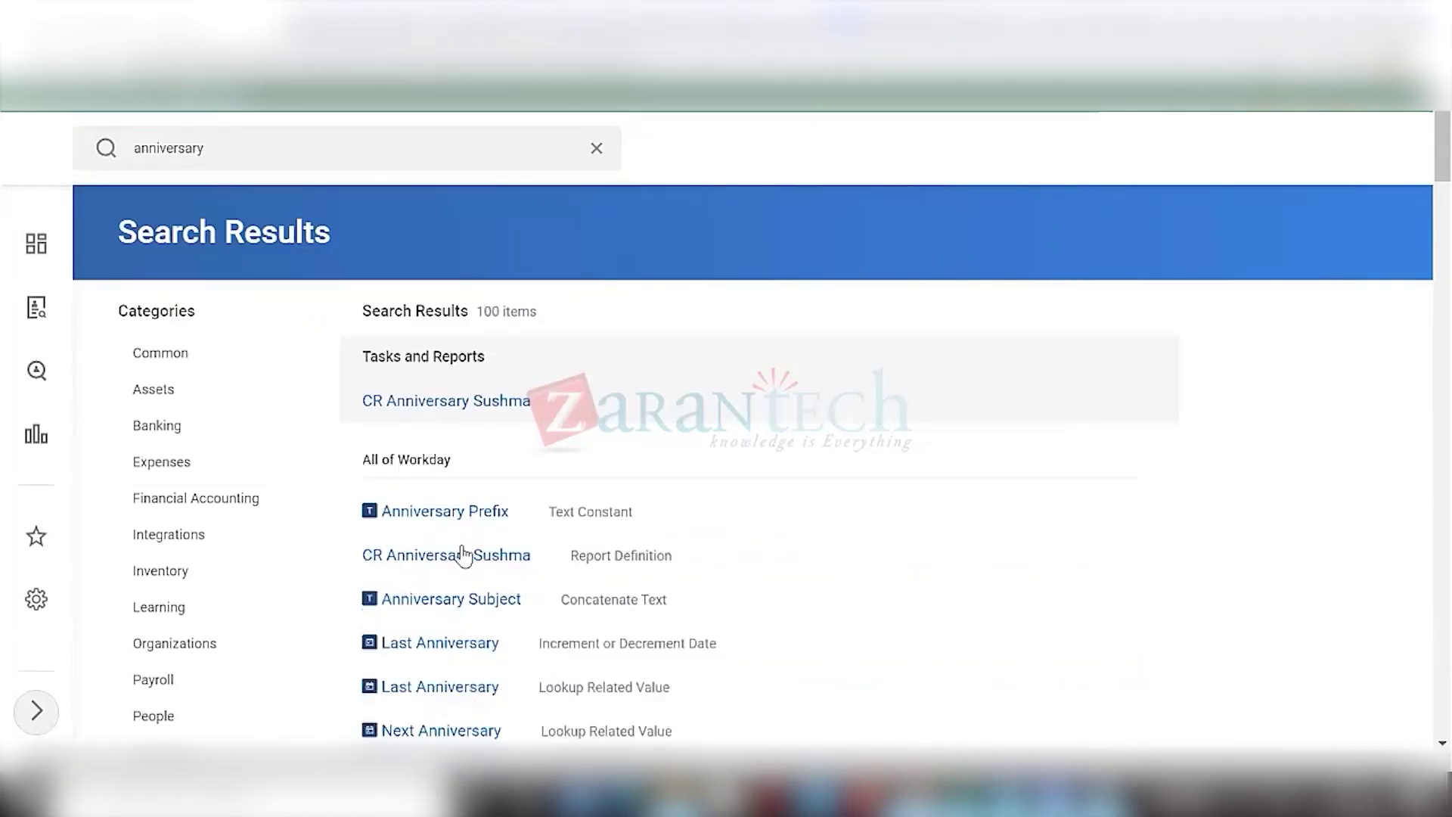
pyautogui.click(464, 557)
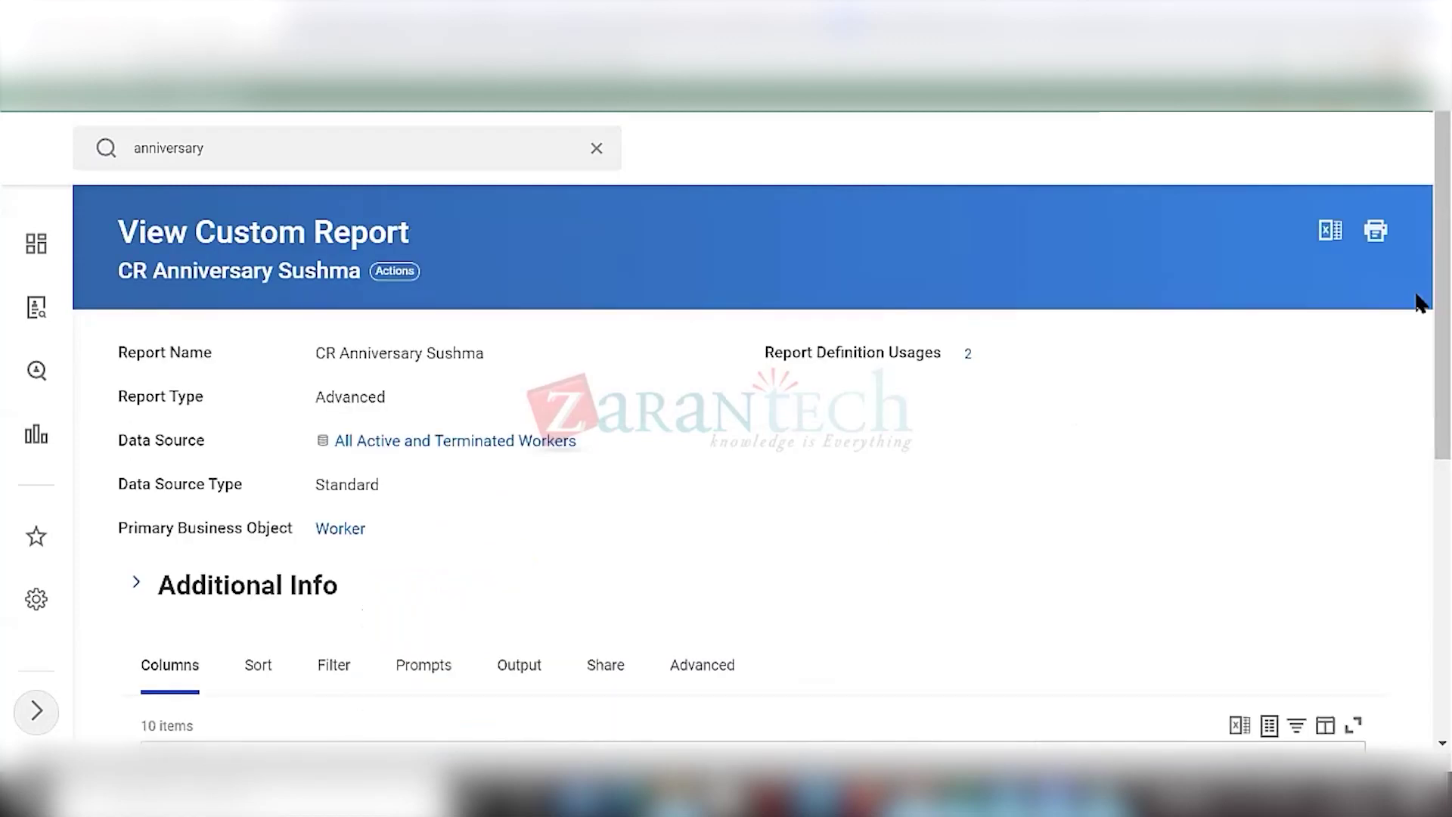
# - Choose Actions > Custom Report > Edit on the anniversary report
pyautogui.scroll(-5, 1417, 302)
pyautogui.scroll(5, 1420, 265)
pyautogui.click(395, 274)
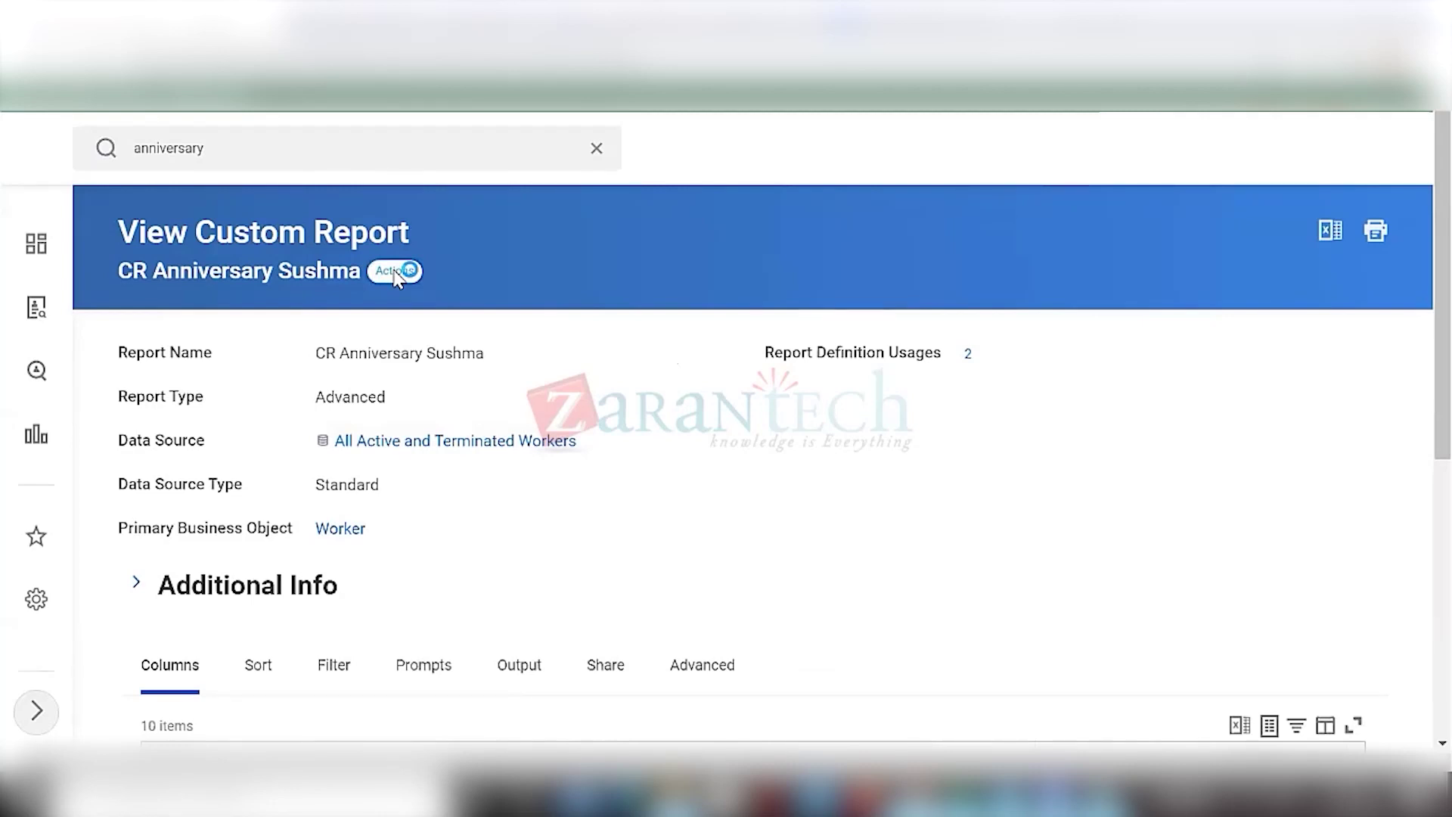
pyautogui.moveTo(461, 378)
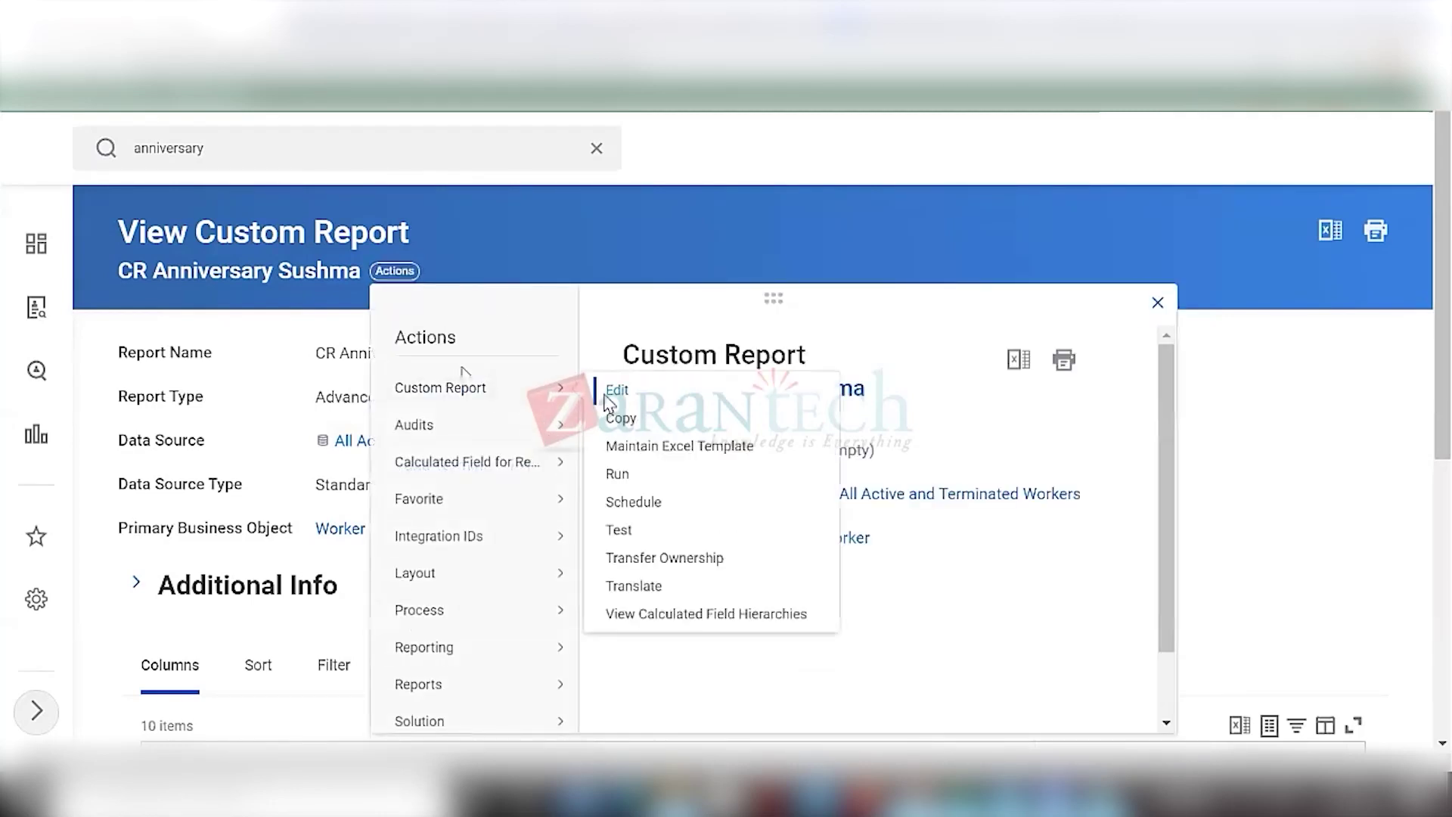
pyautogui.click(614, 392)
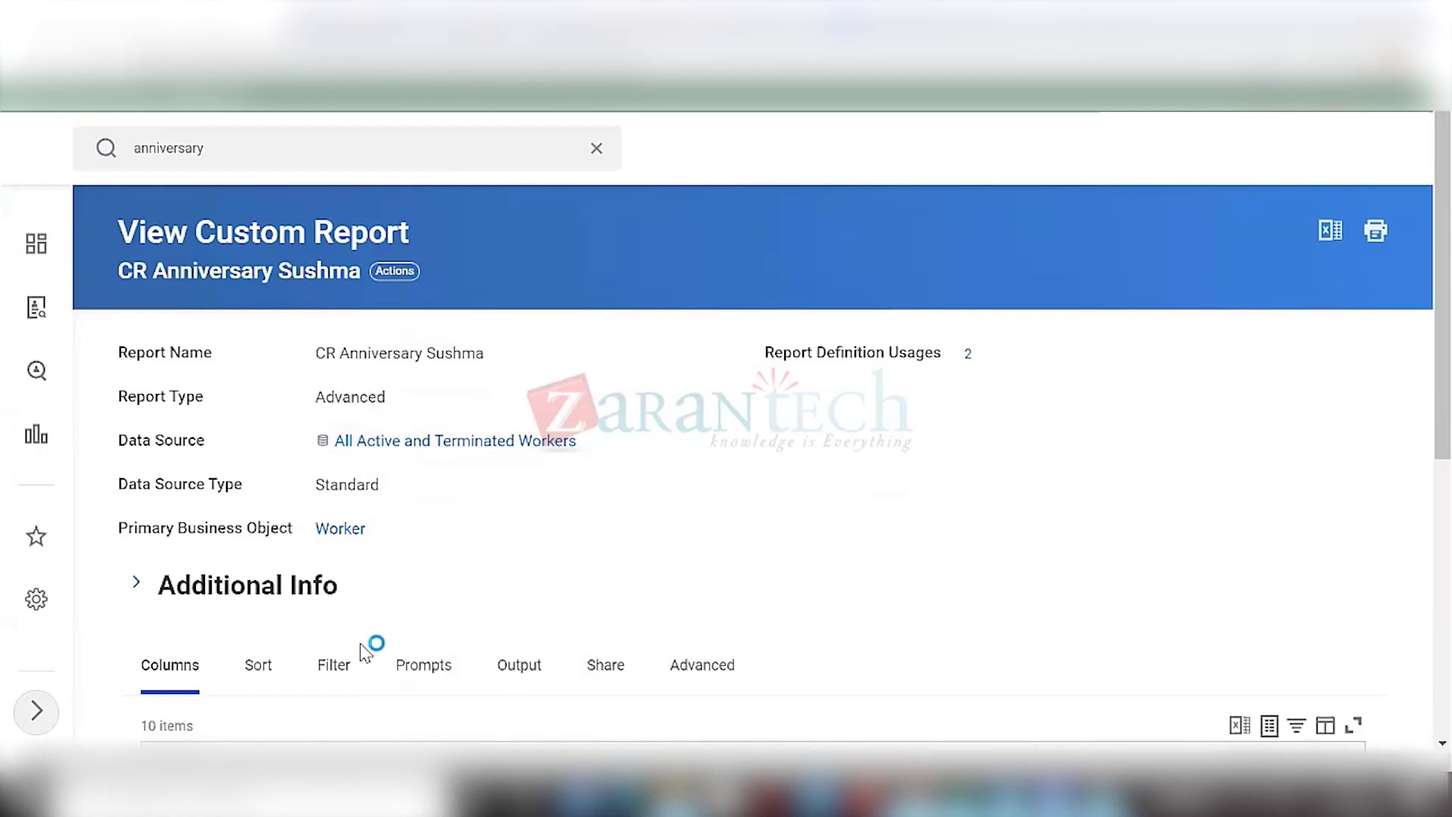
# - On the Filter tab, change the CF FD Hire date in Days value from 05 to 5 and save
pyautogui.click(349, 662)
pyautogui.scroll(-8, 1068, 646)
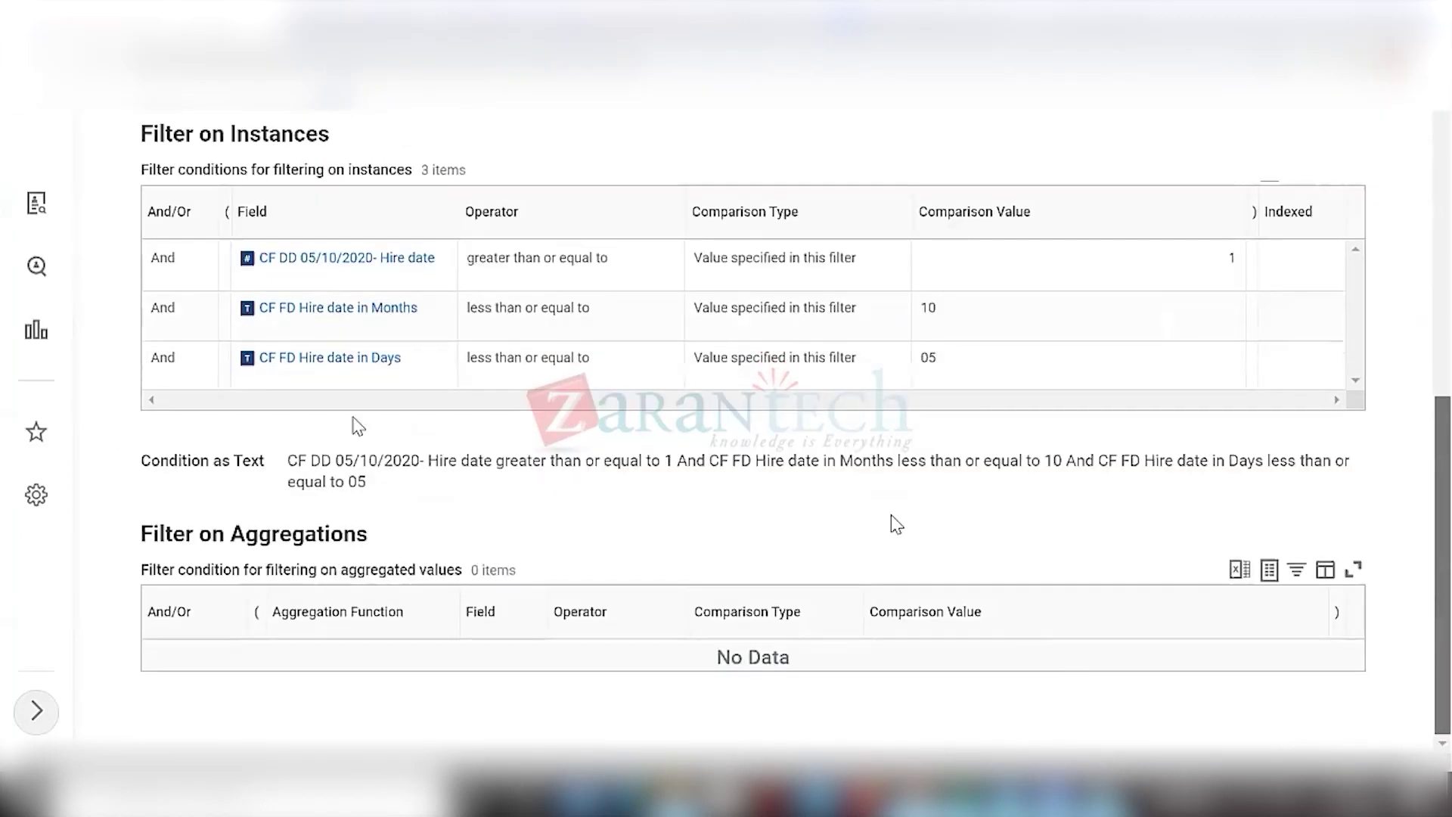
pyautogui.scroll(10, 245, 318)
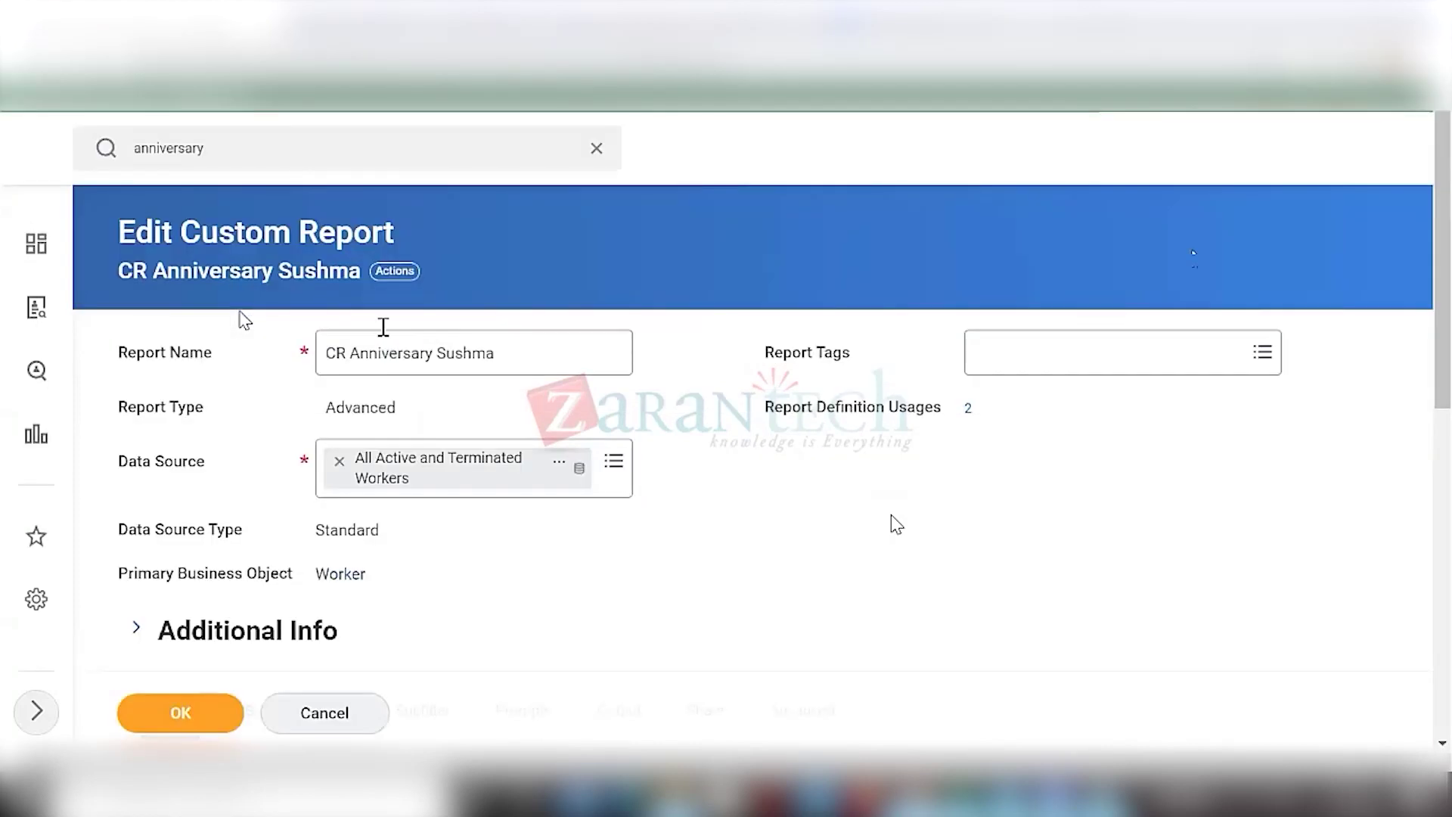
pyautogui.scroll(-8, 1417, 551)
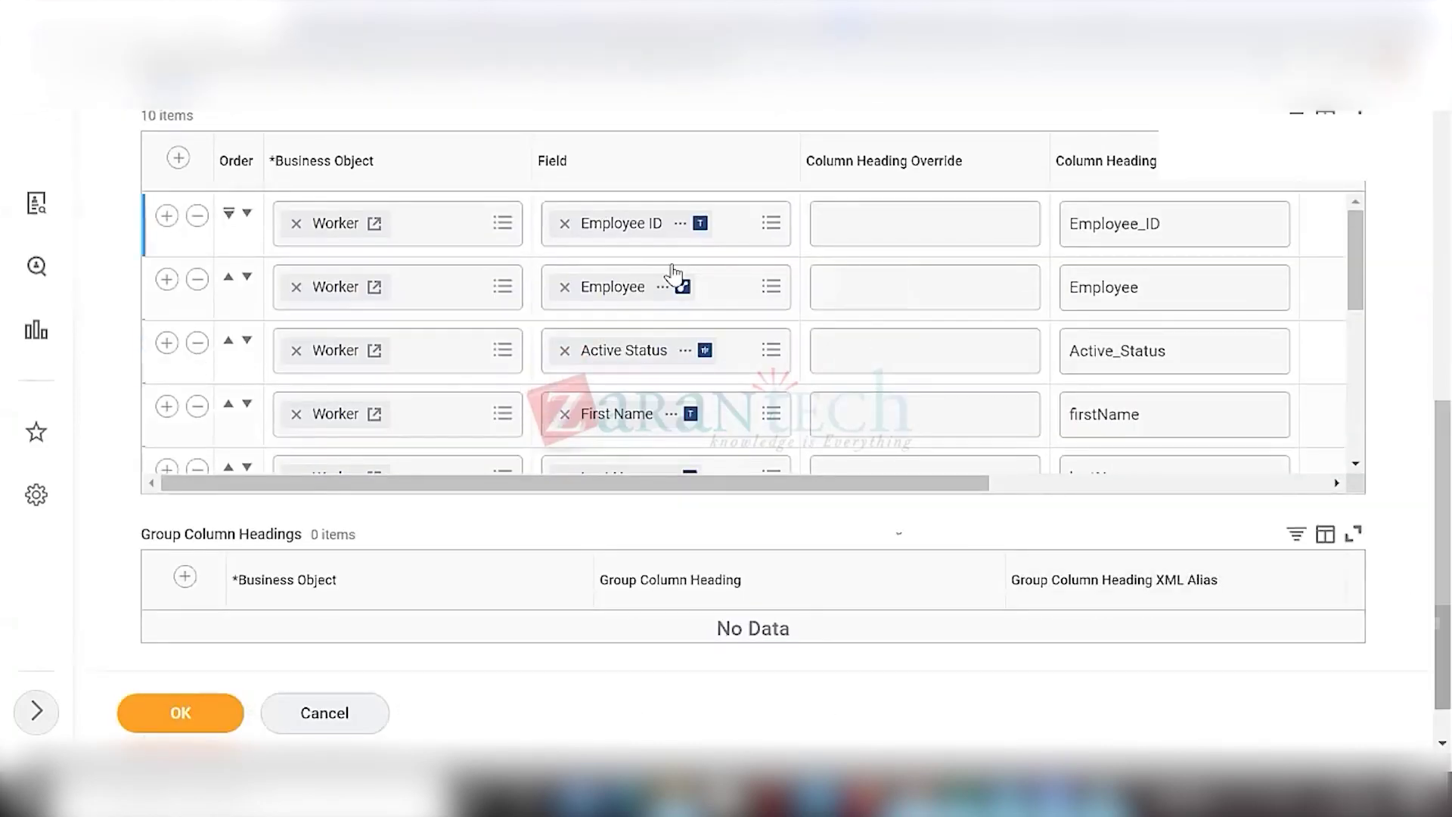
pyautogui.scroll(5, 1421, 295)
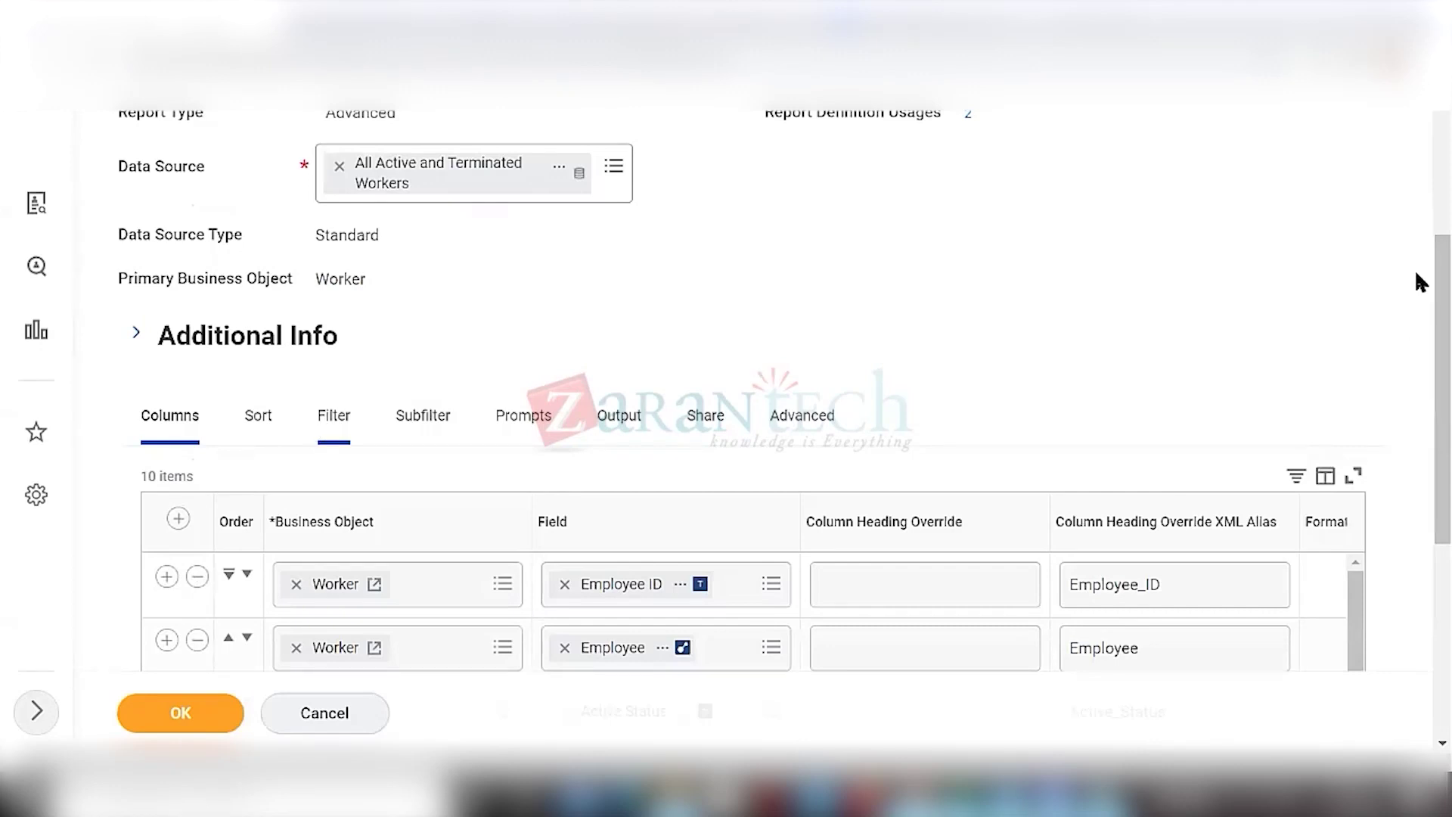
pyautogui.scroll(-6, 1415, 417)
pyautogui.moveTo(819, 392); pyautogui.dragTo(1292, 399)
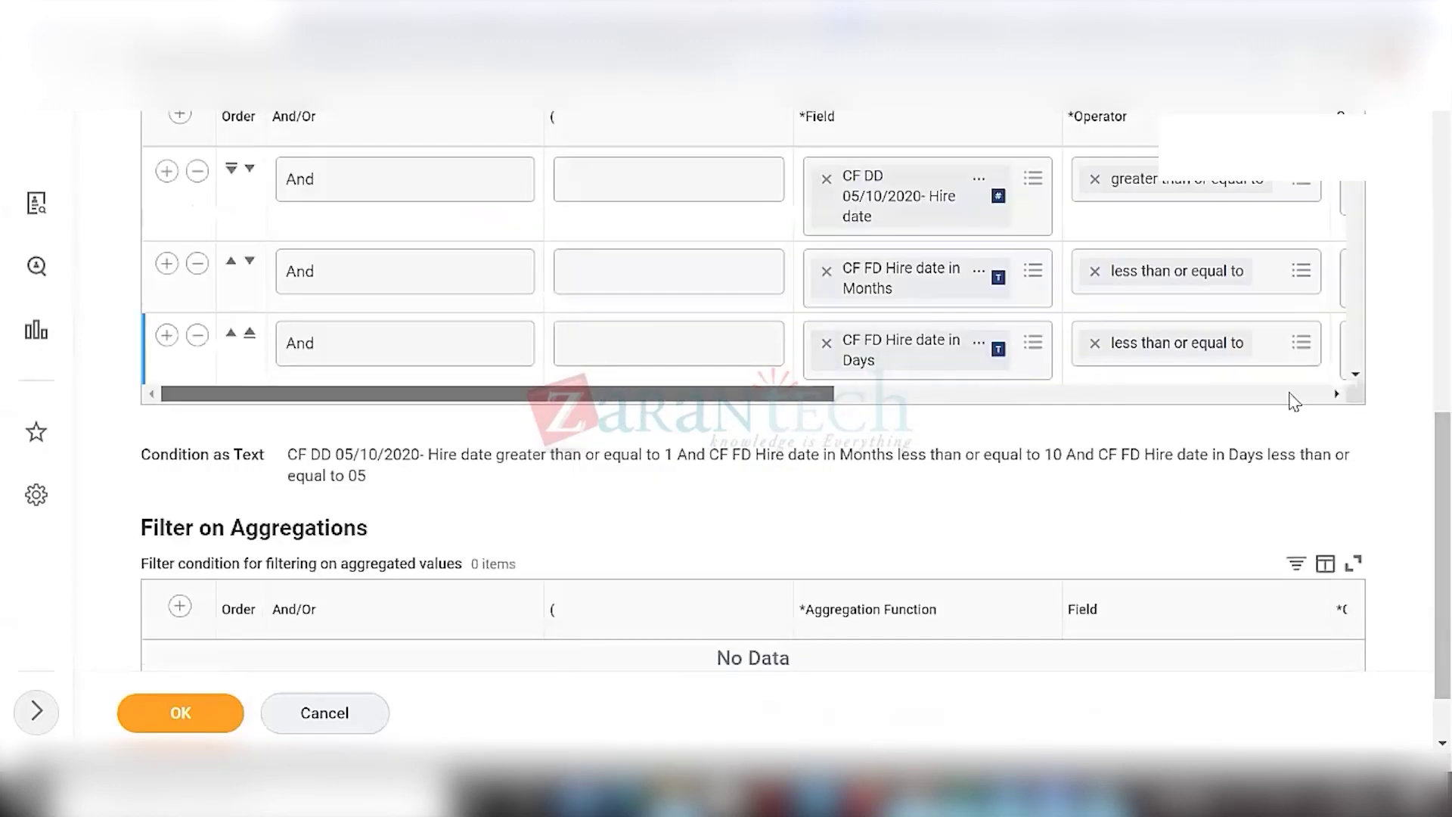
pyautogui.doubleClick(755, 342)
pyautogui.press('Left')
pyautogui.press('Delete')
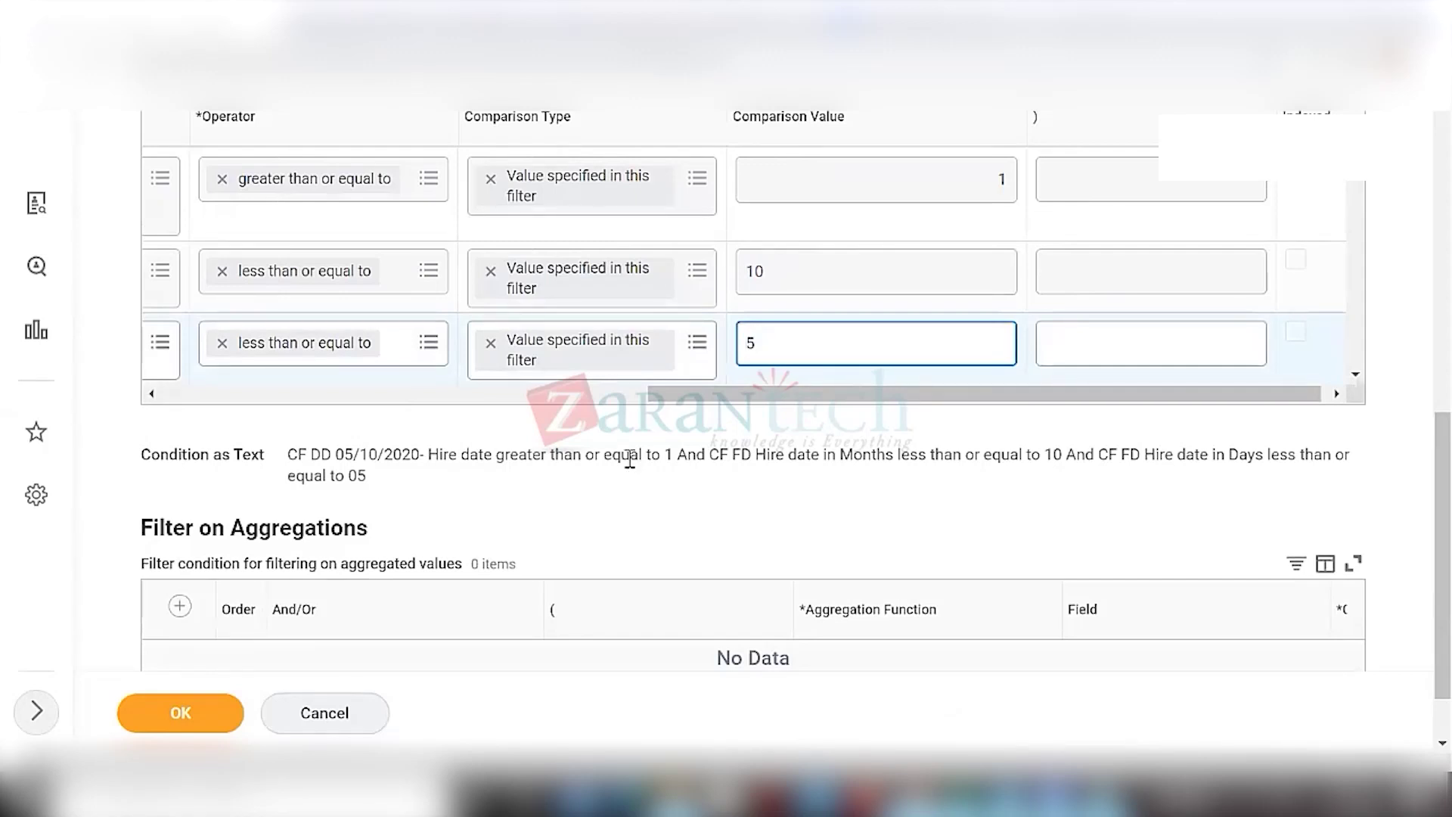
pyautogui.click(171, 717)
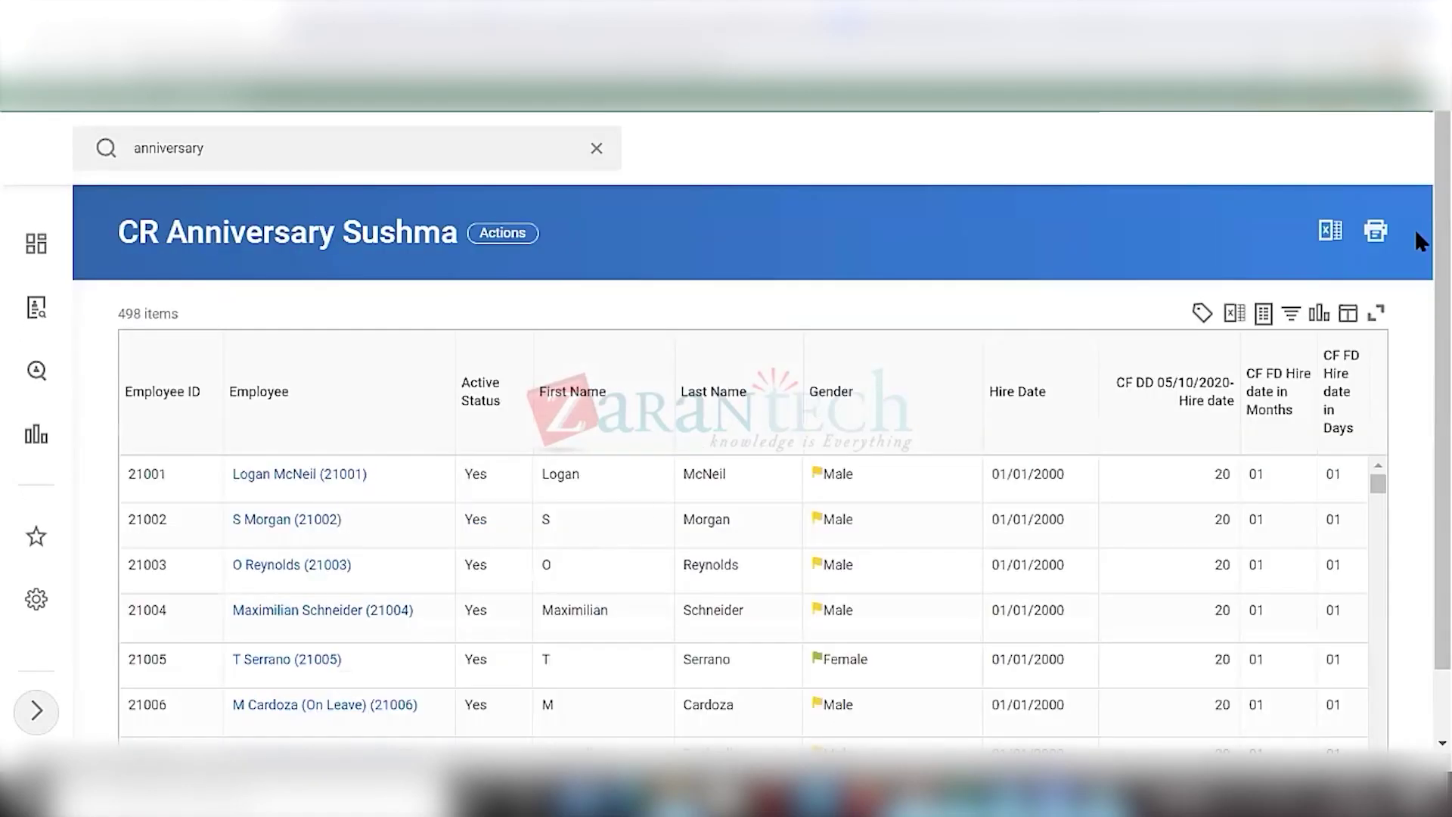
# - Filter the CF FD Hire date in Days column by value 6, leaving 44 of 498 workers
pyautogui.scroll(-1, 1417, 533)
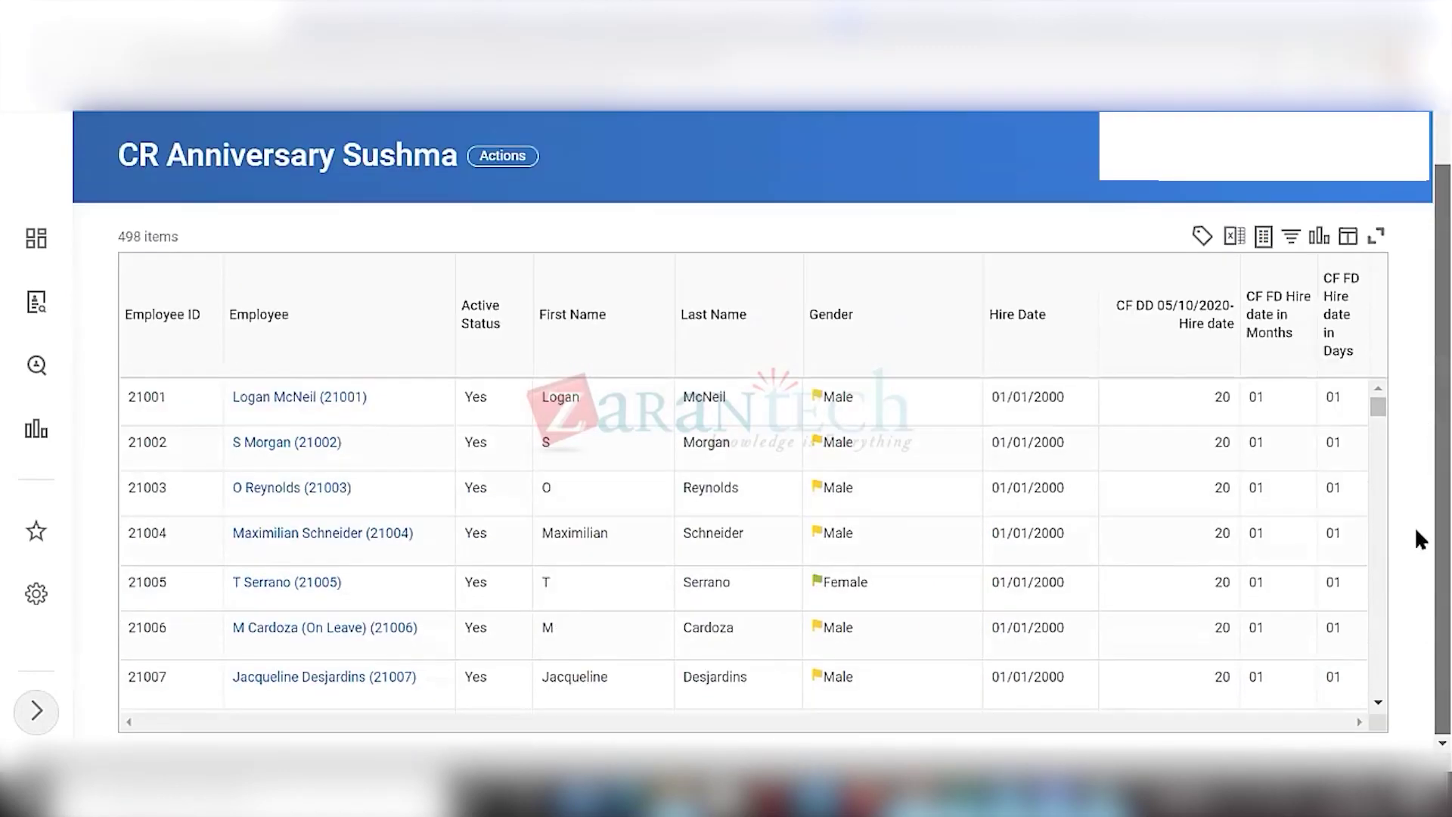
pyautogui.click(1347, 362)
pyautogui.click(1153, 639)
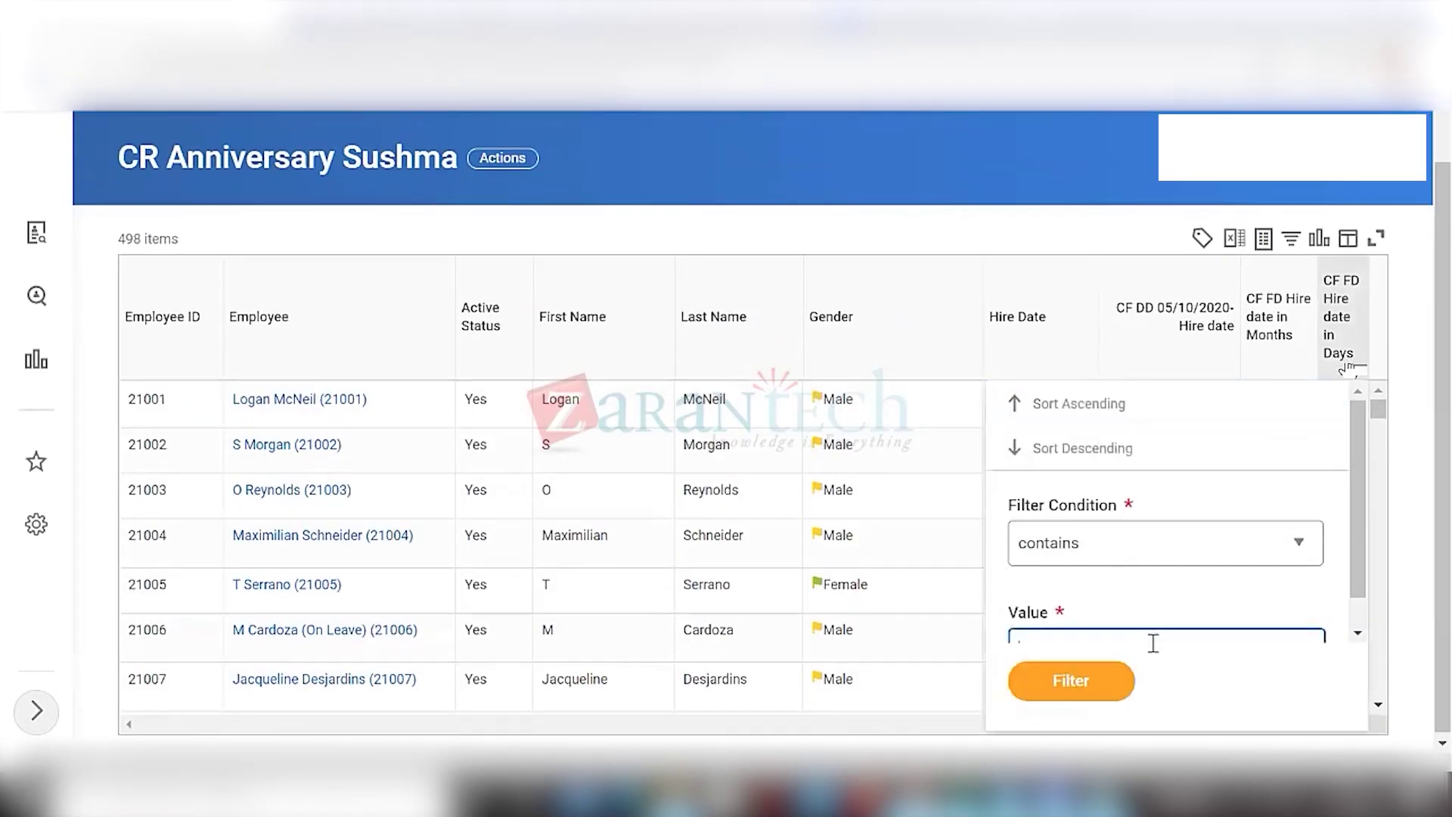
pyautogui.write('6')
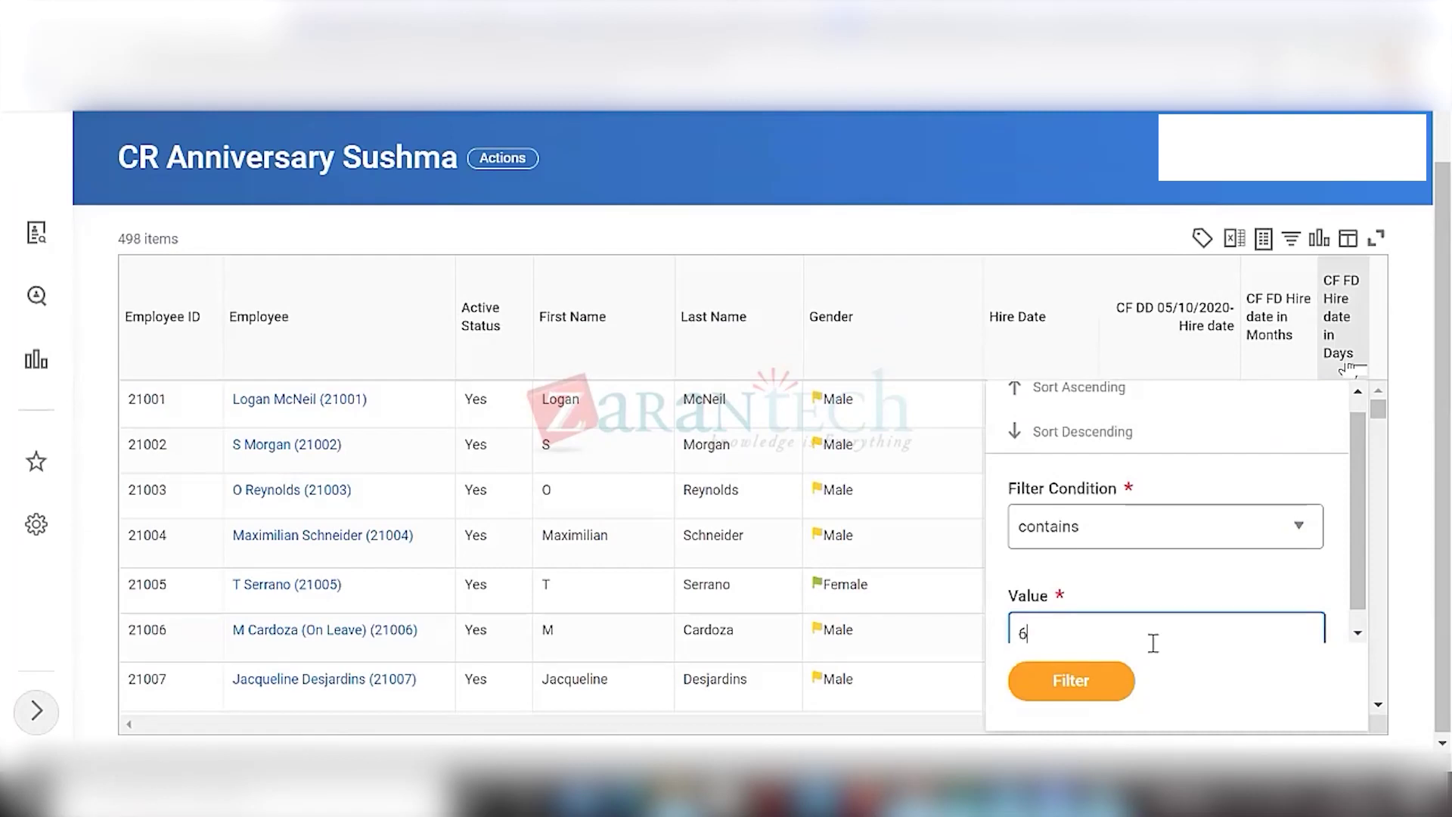
pyautogui.click(1112, 683)
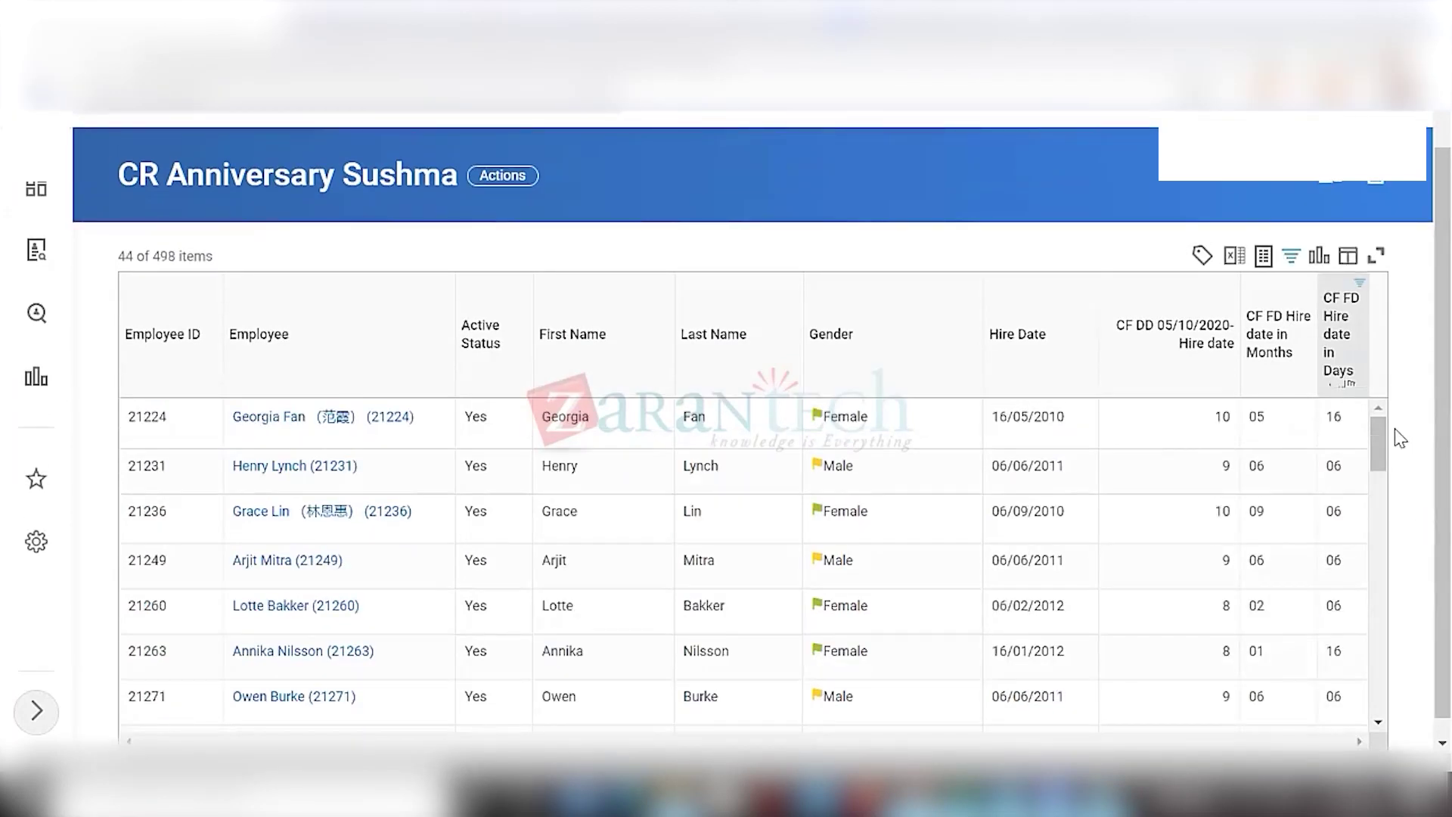
# - Go to the View Custom Report definition page for CR Anniversary Sushma
pyautogui.scroll(-5, 1378, 427)
pyautogui.scroll(5, 1375, 428)
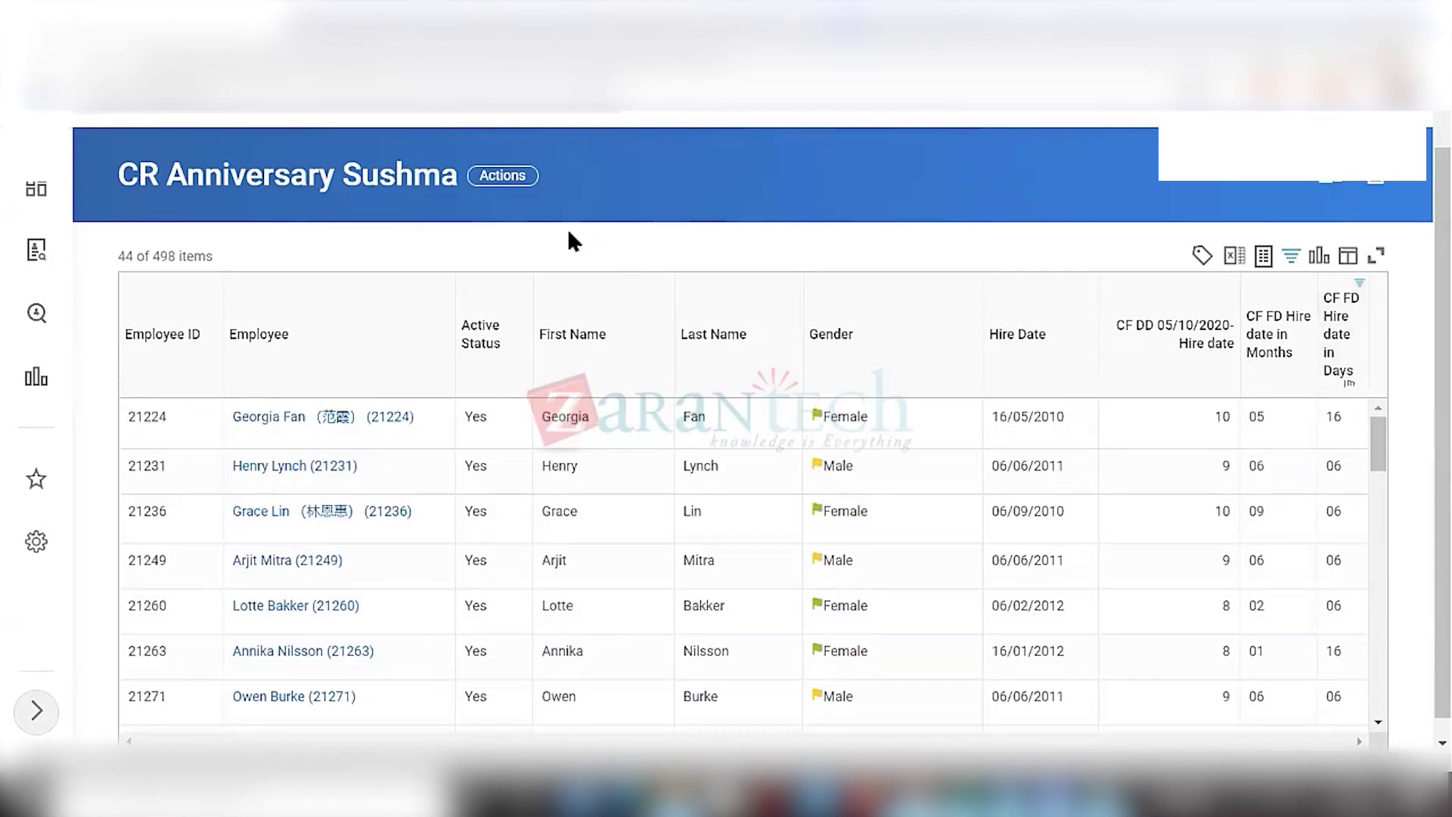
pyautogui.click(500, 179)
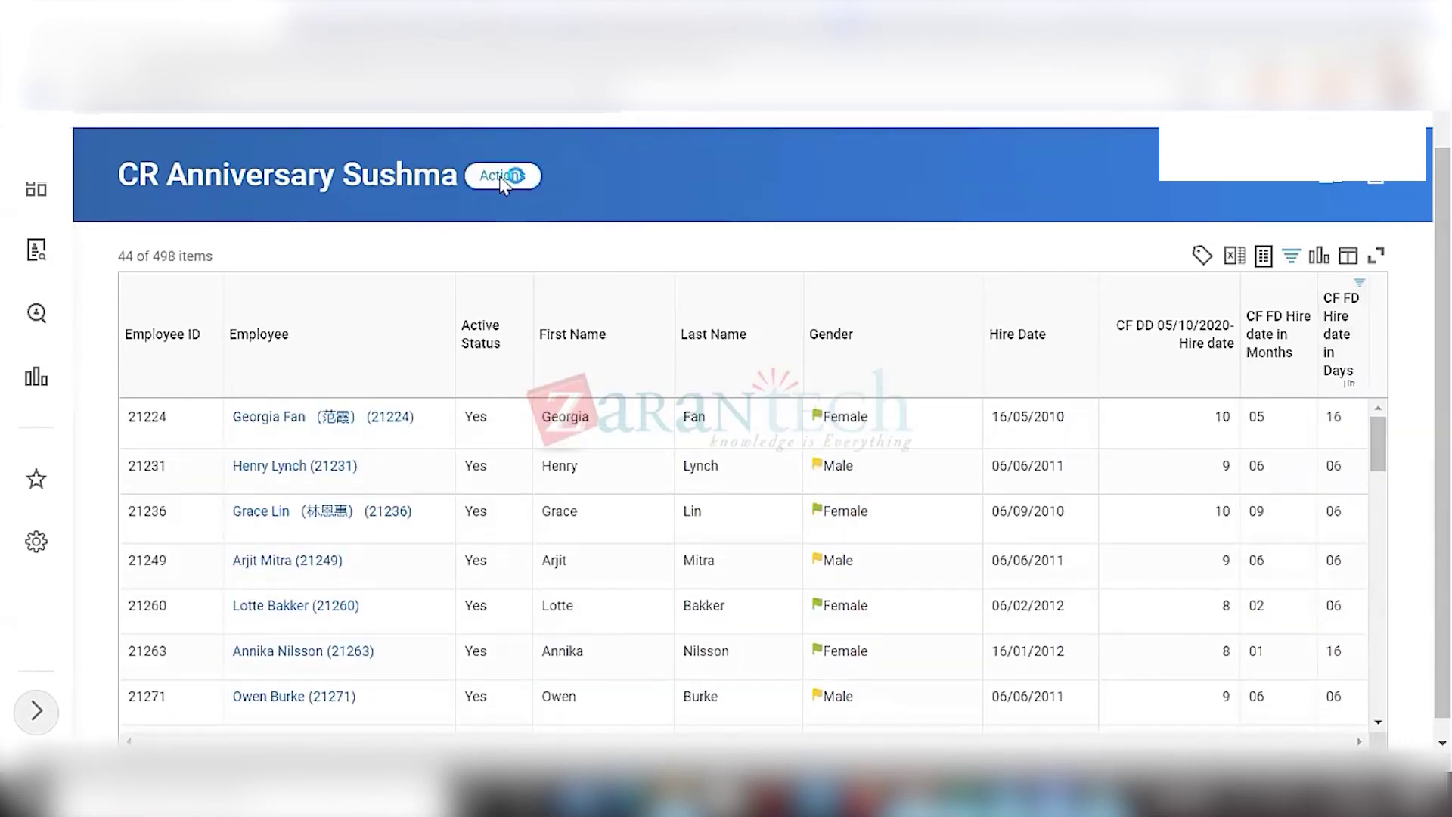
pyautogui.click(402, 176)
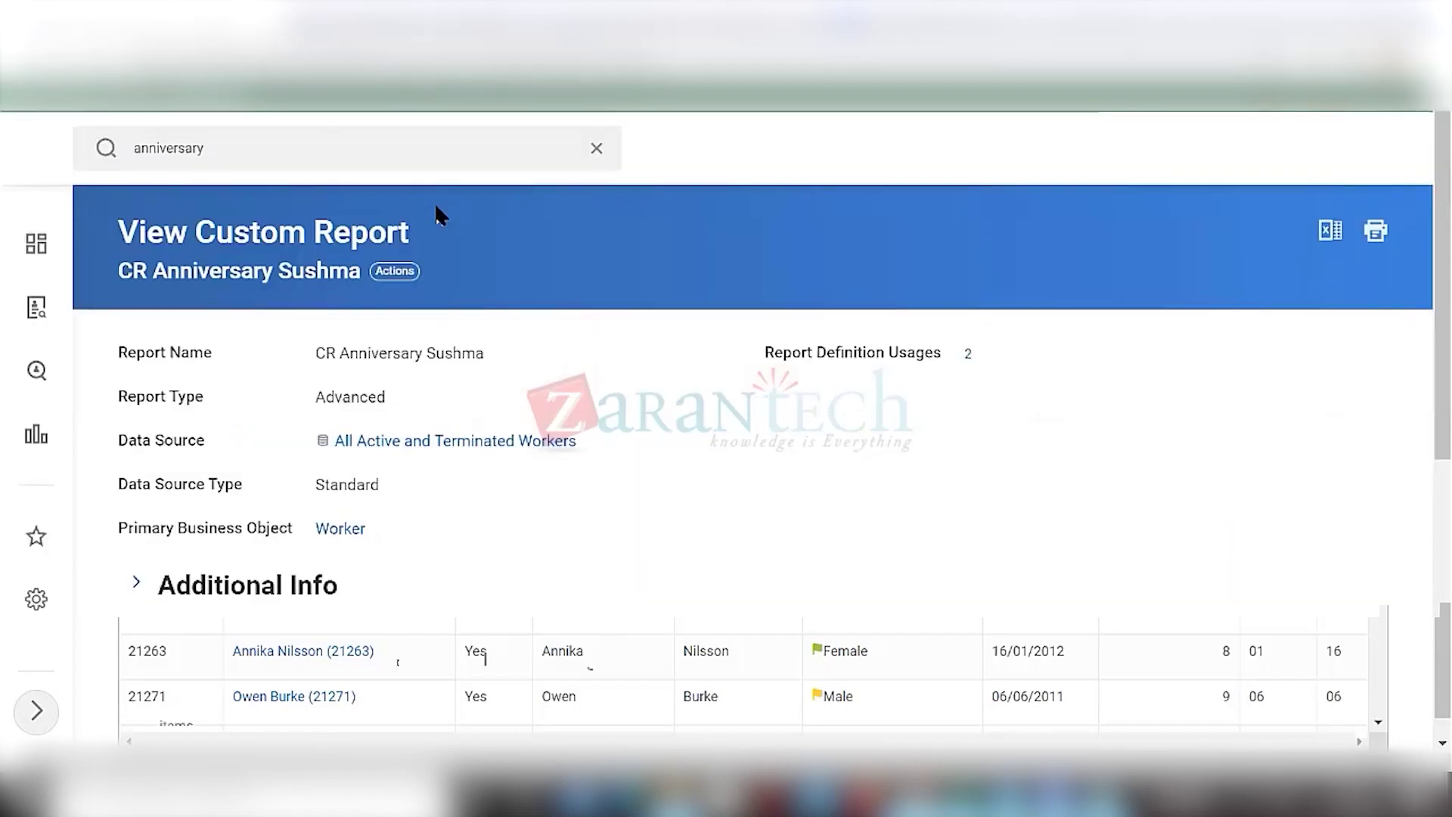
# - Run the 'creat cal field' search to list the Create Calculated Field task
pyautogui.scroll(-6, 1415, 522)
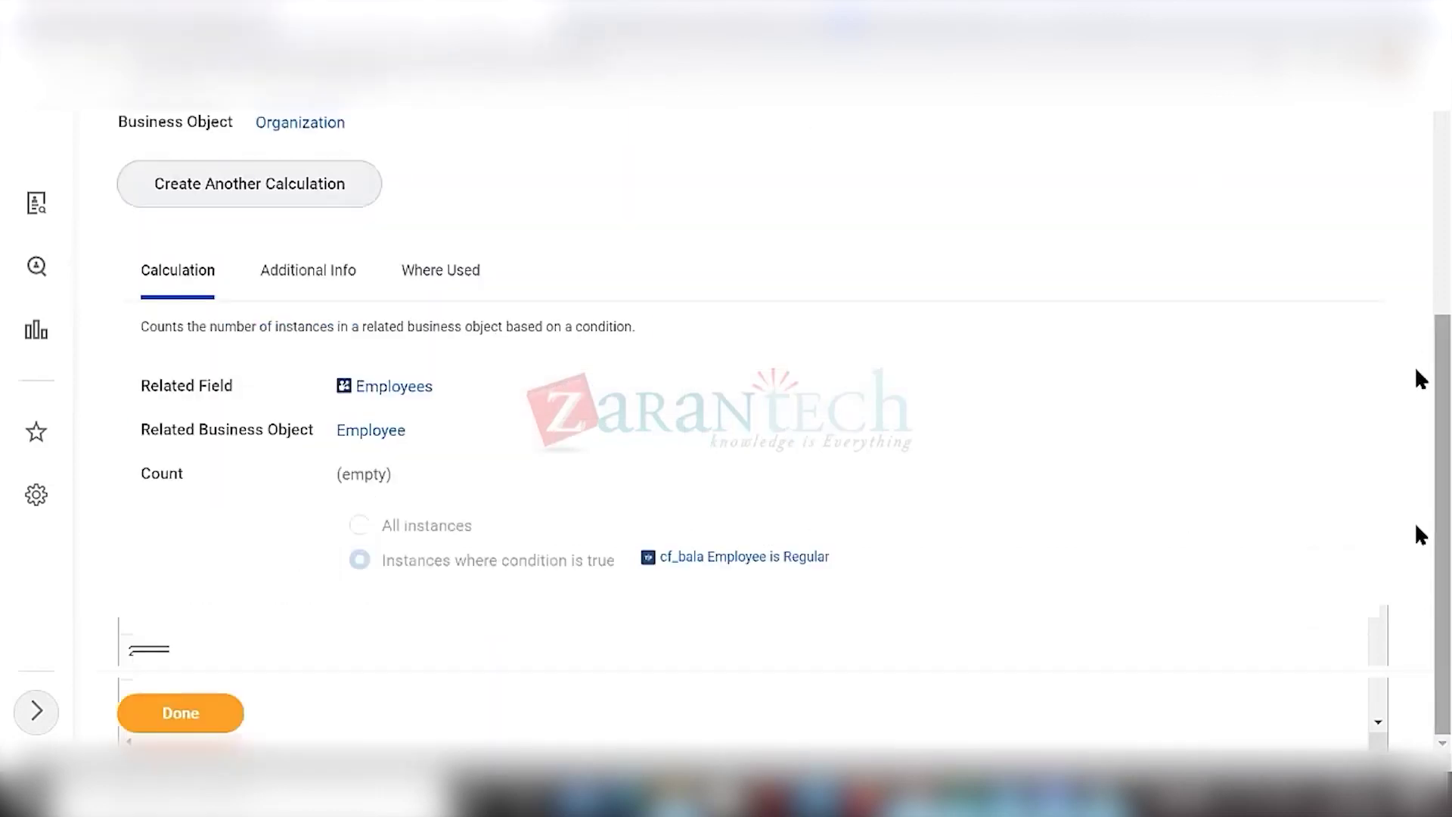
pyautogui.hotkey('ctrl', 'a')
pyautogui.scroll(5, 1421, 369)
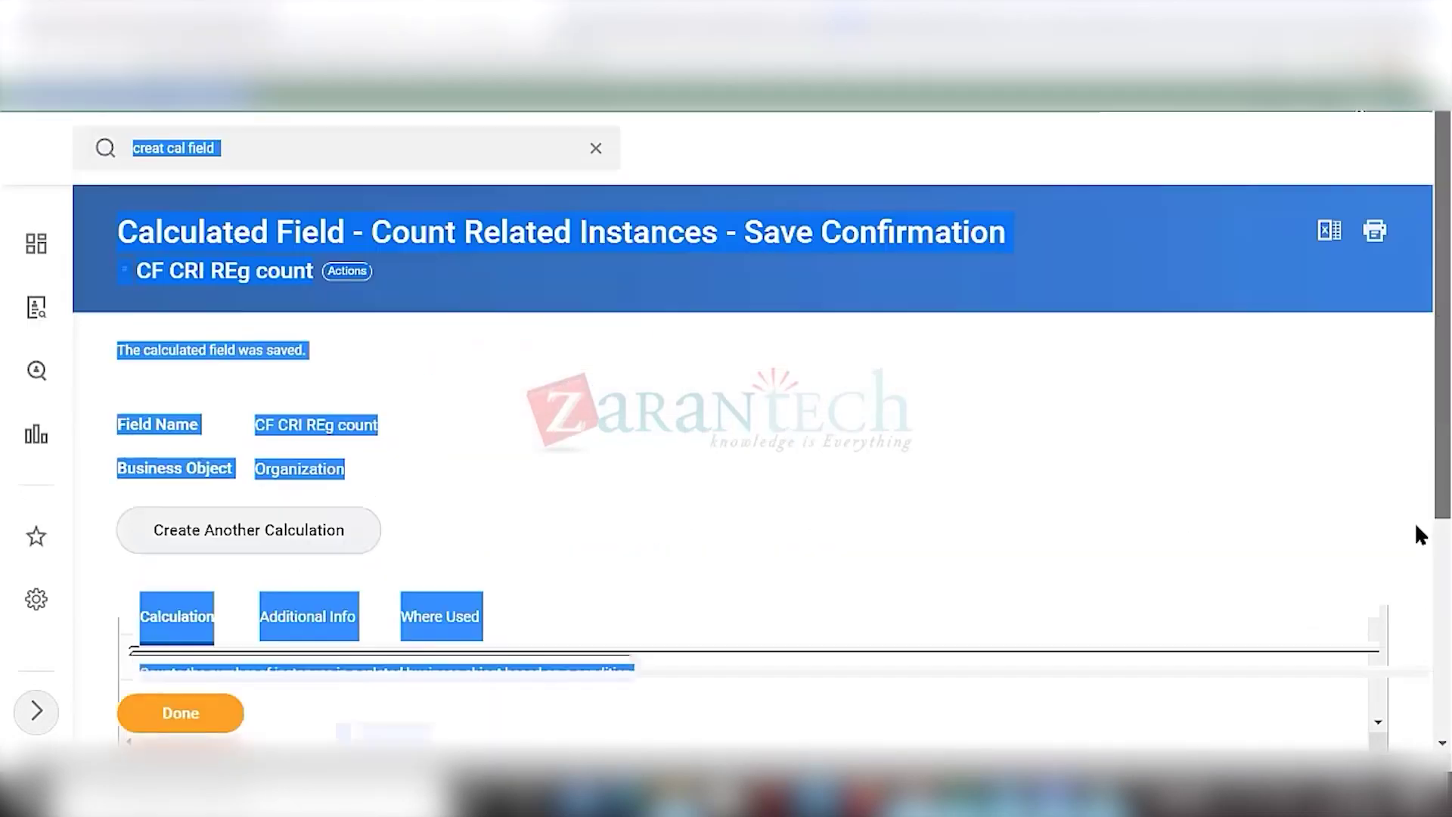
pyautogui.click(411, 143)
pyautogui.press('Return')
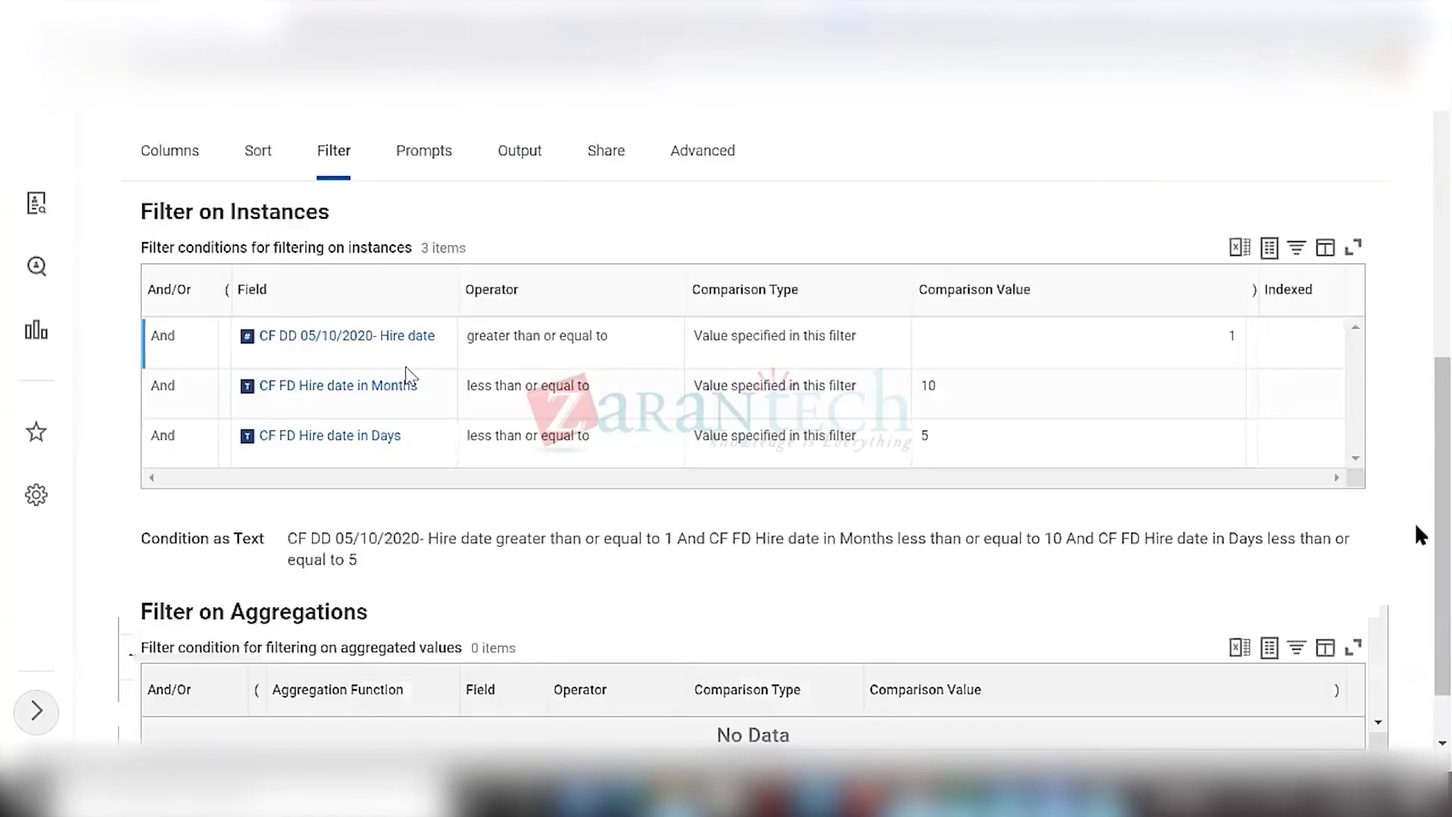
pyautogui.click(364, 387)
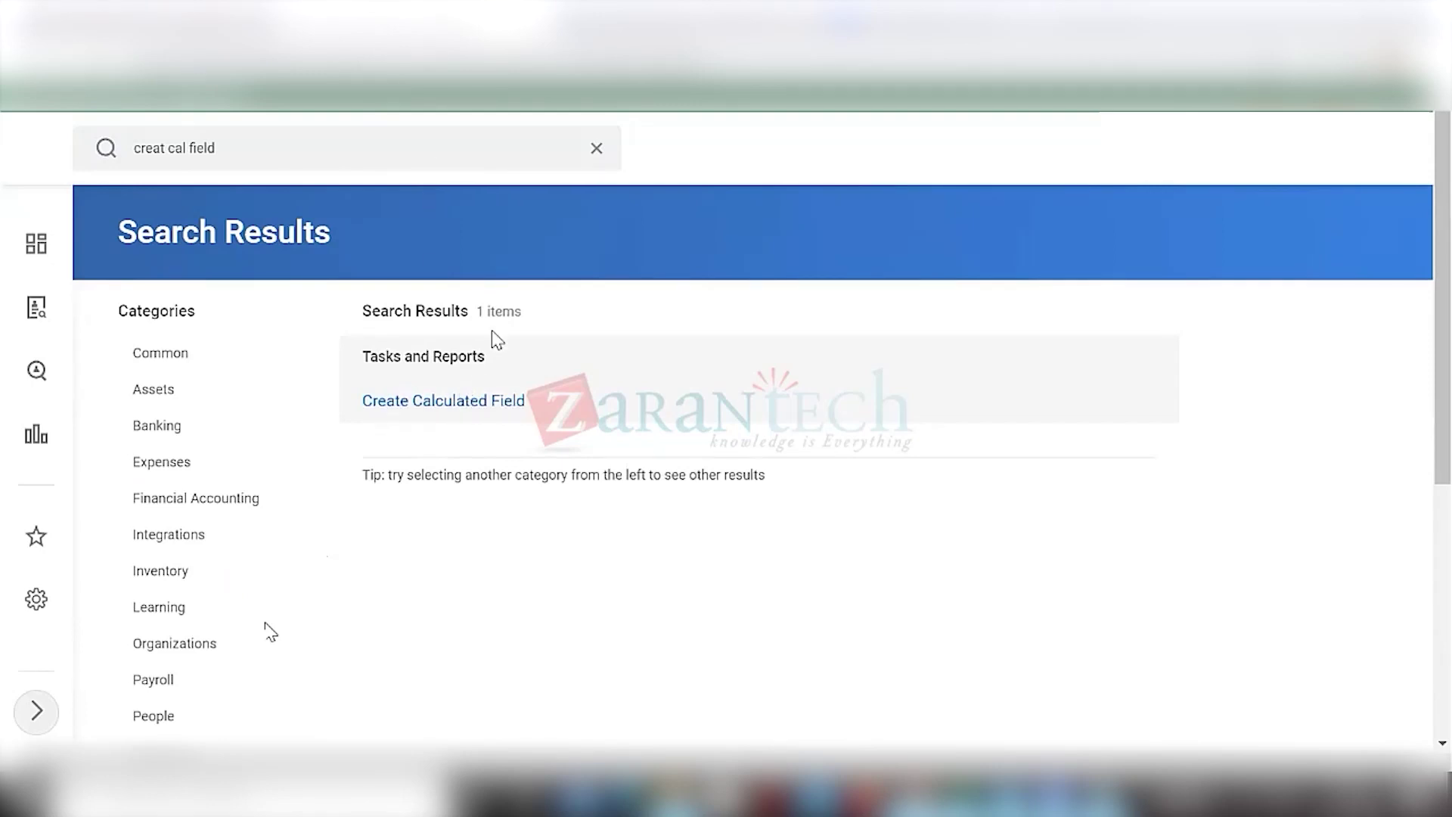
# - Start a new calculated field using the Convert Text To Number function
pyautogui.click(560, 401)
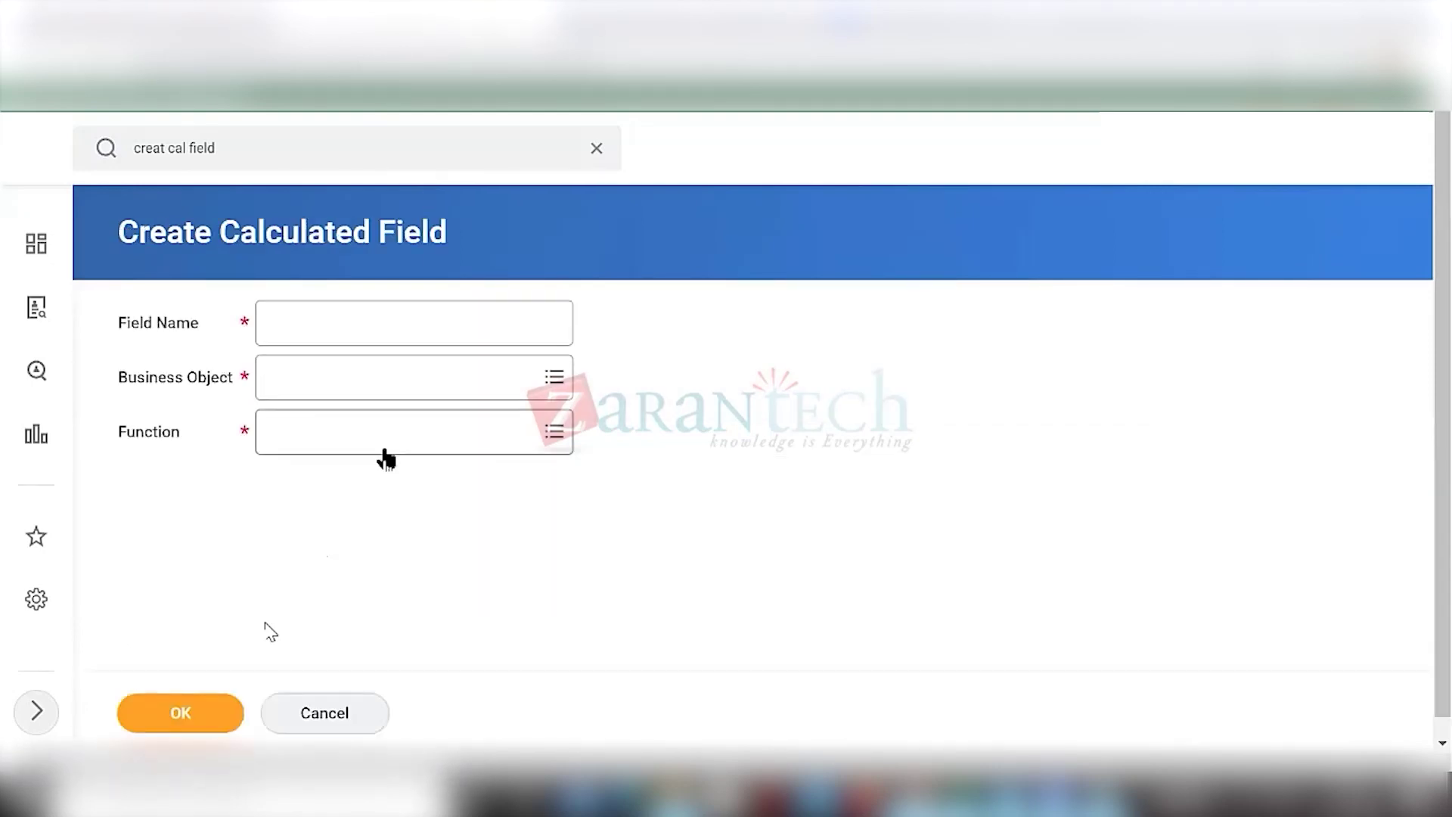
pyautogui.click(386, 447)
pyautogui.write('convert')
pyautogui.press('Return')
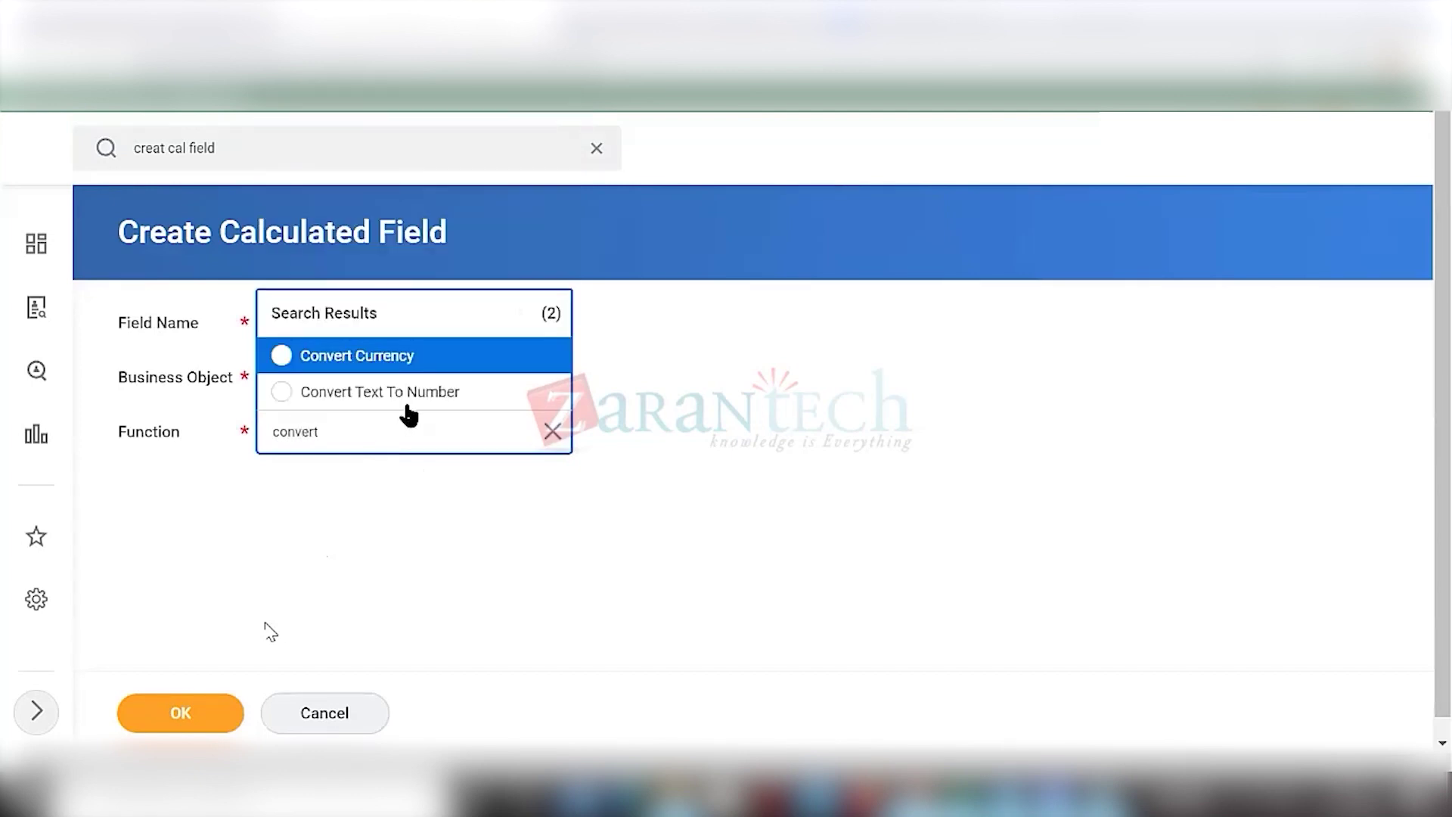
pyautogui.click(407, 401)
# - Name the field CF CTN Hire date, set Worker as business object, and submit
pyautogui.click(344, 312)
pyautogui.write('CF CGT')
pyautogui.press('BackSpace')
pyautogui.write('TN')
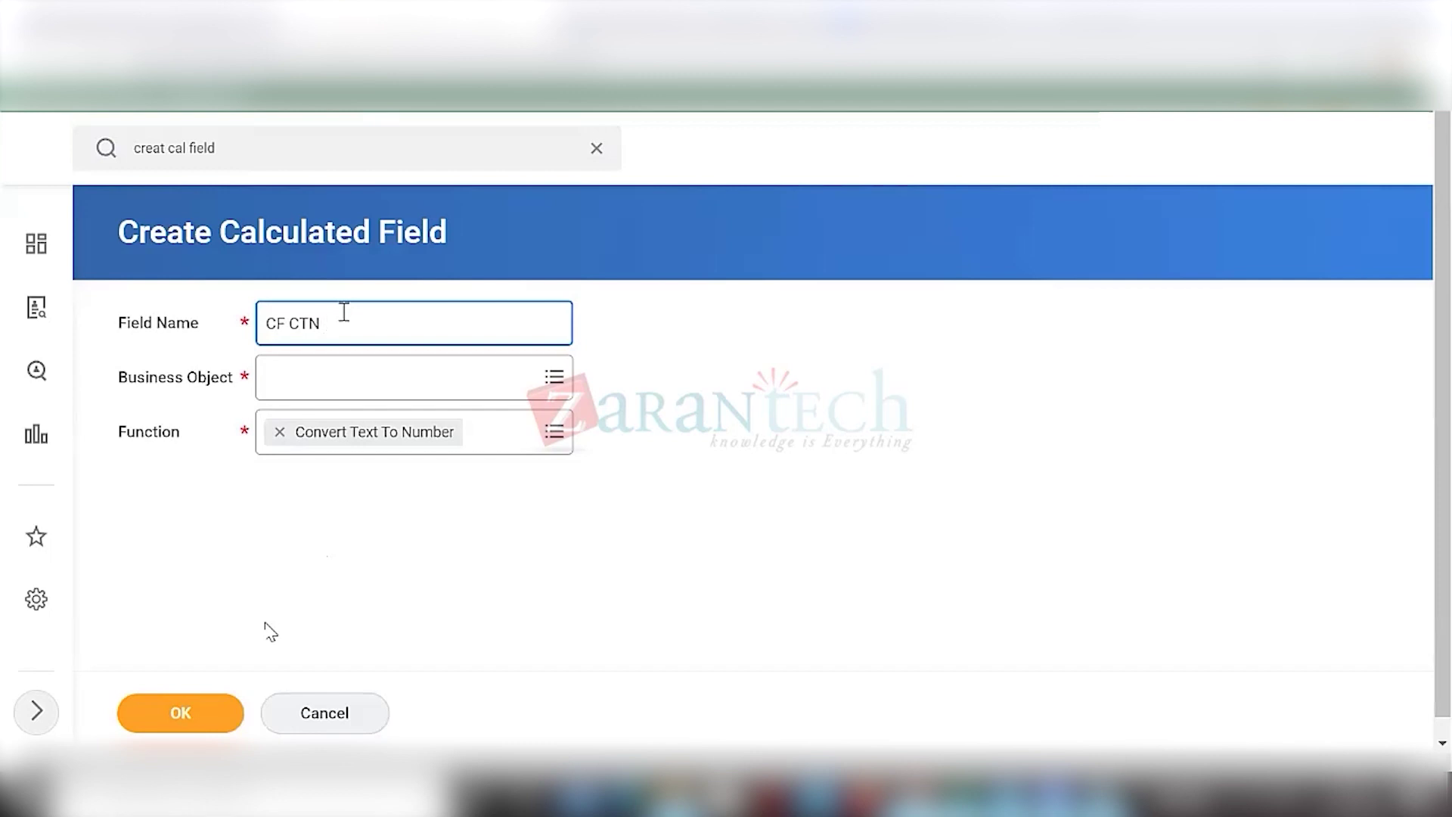
pyautogui.write(' Hire date')
pyautogui.click(347, 382)
pyautogui.write('Worker')
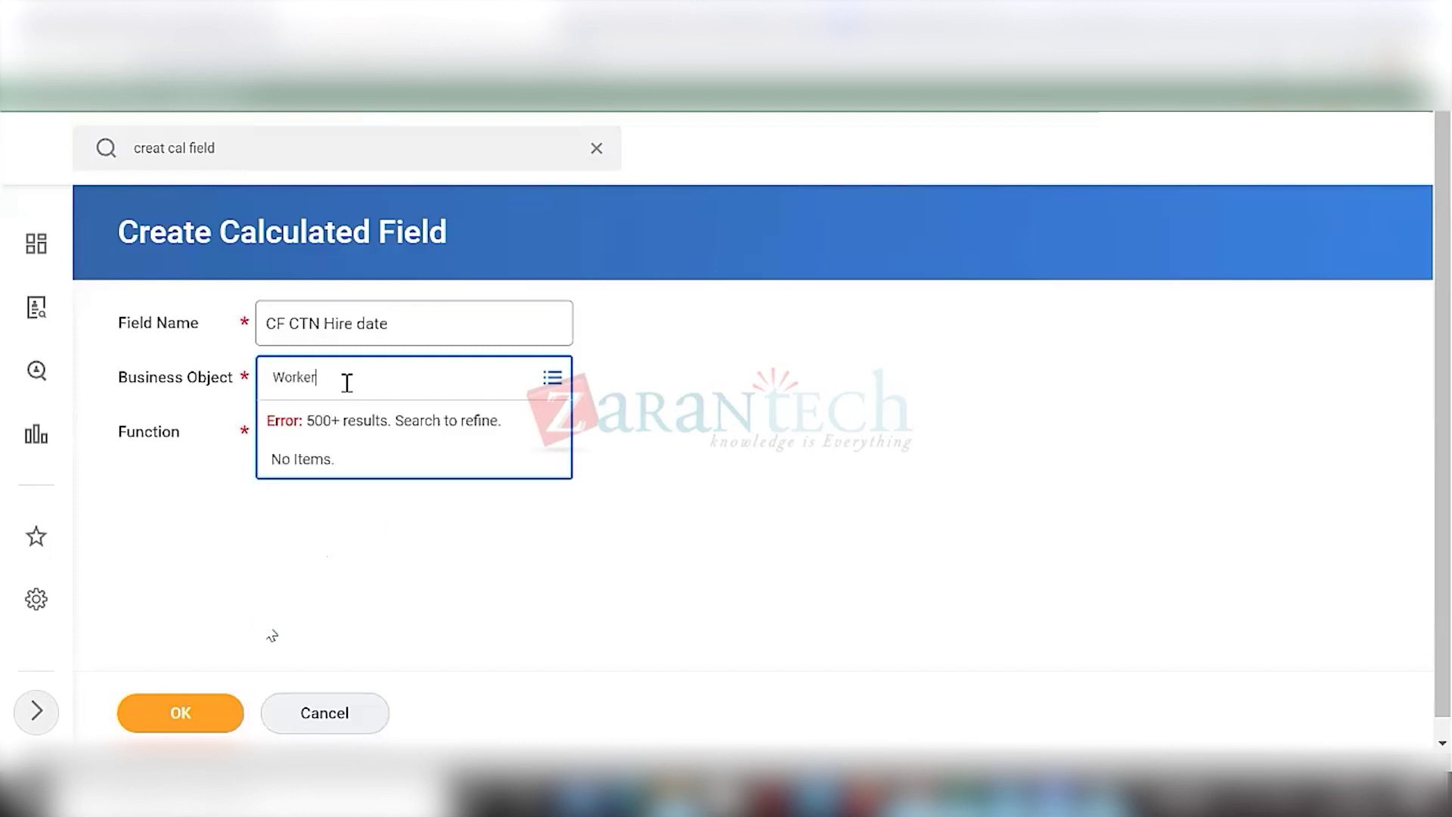
pyautogui.press('Return')
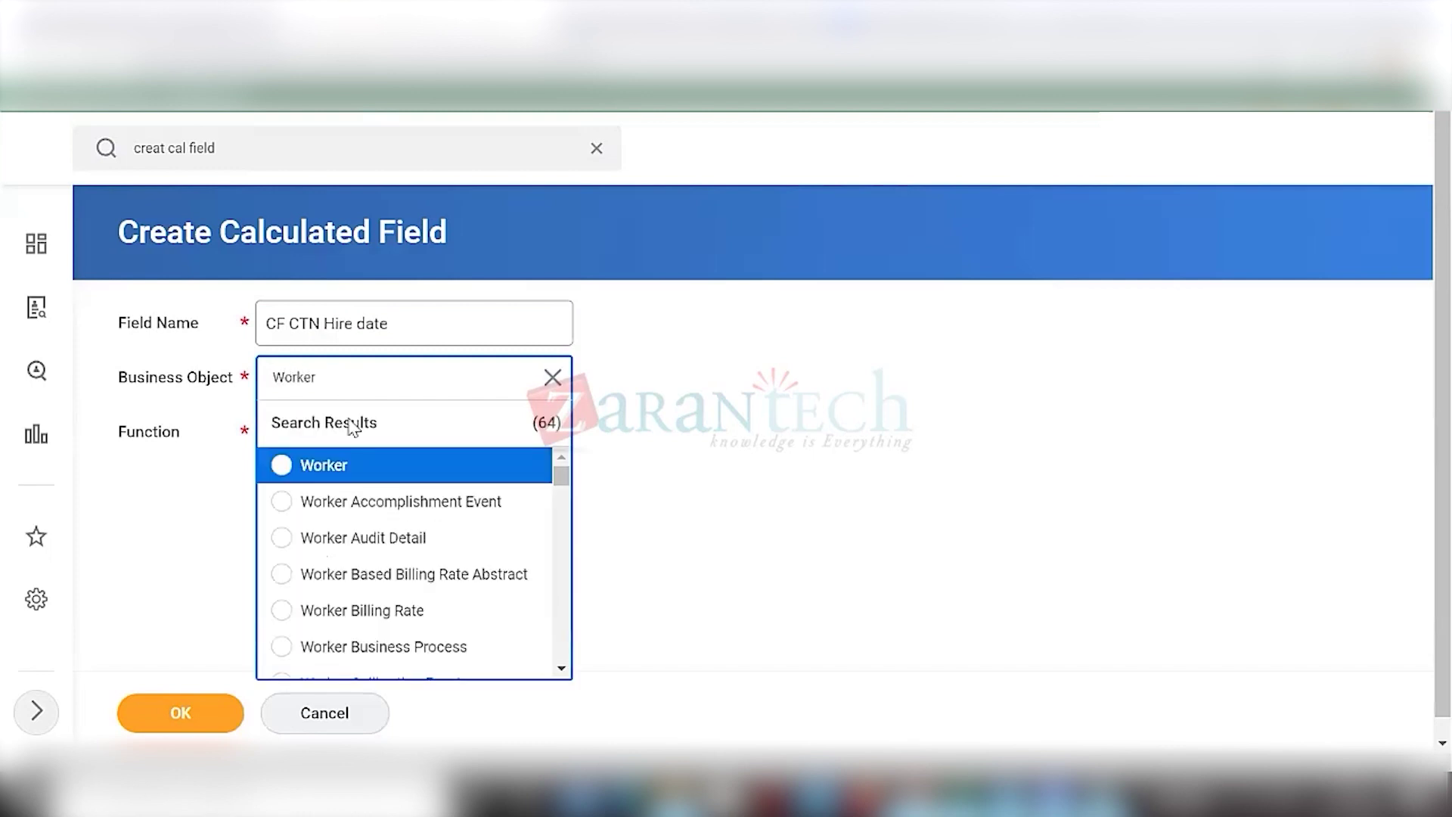
pyautogui.click(347, 466)
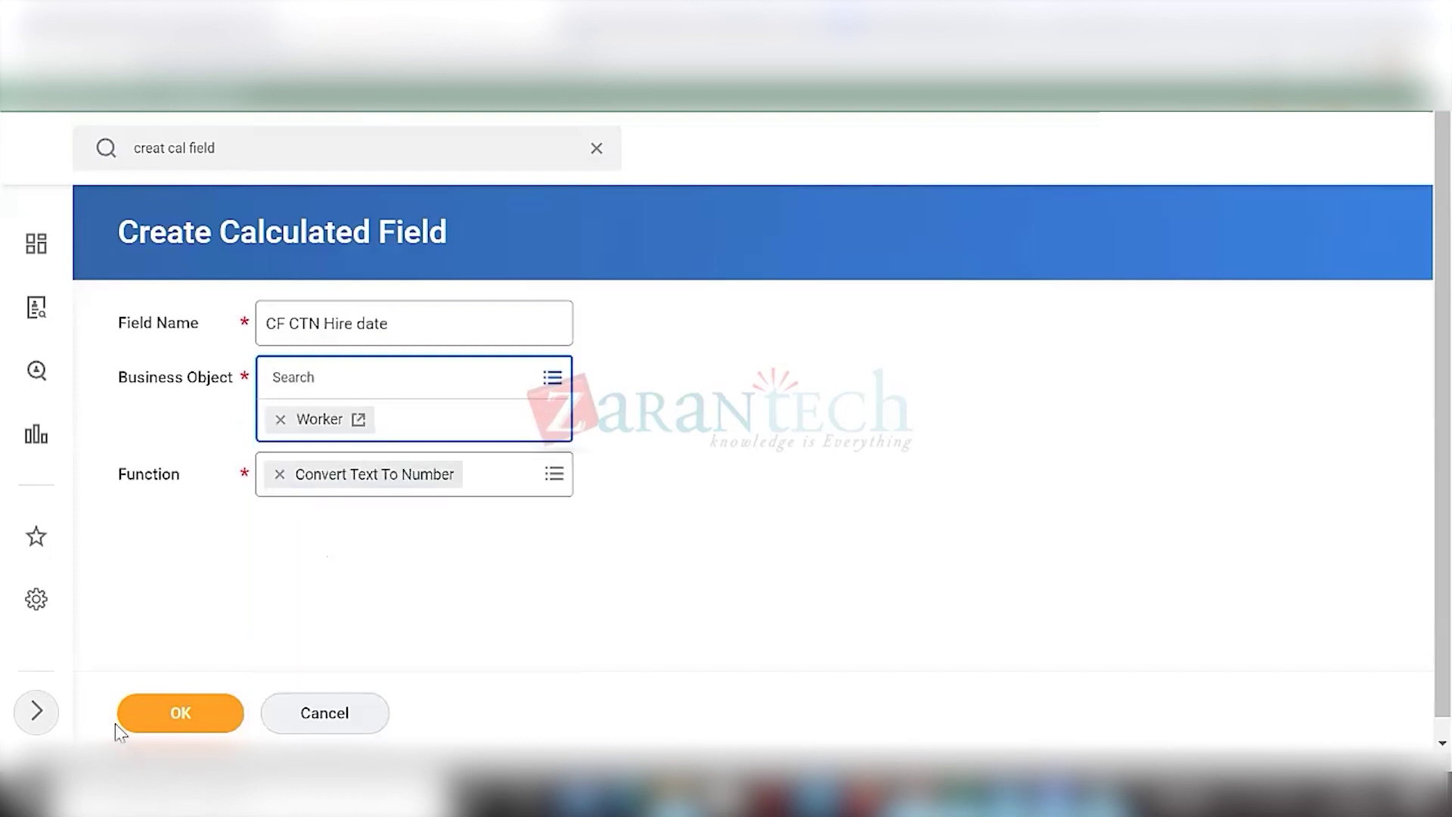
pyautogui.click(180, 717)
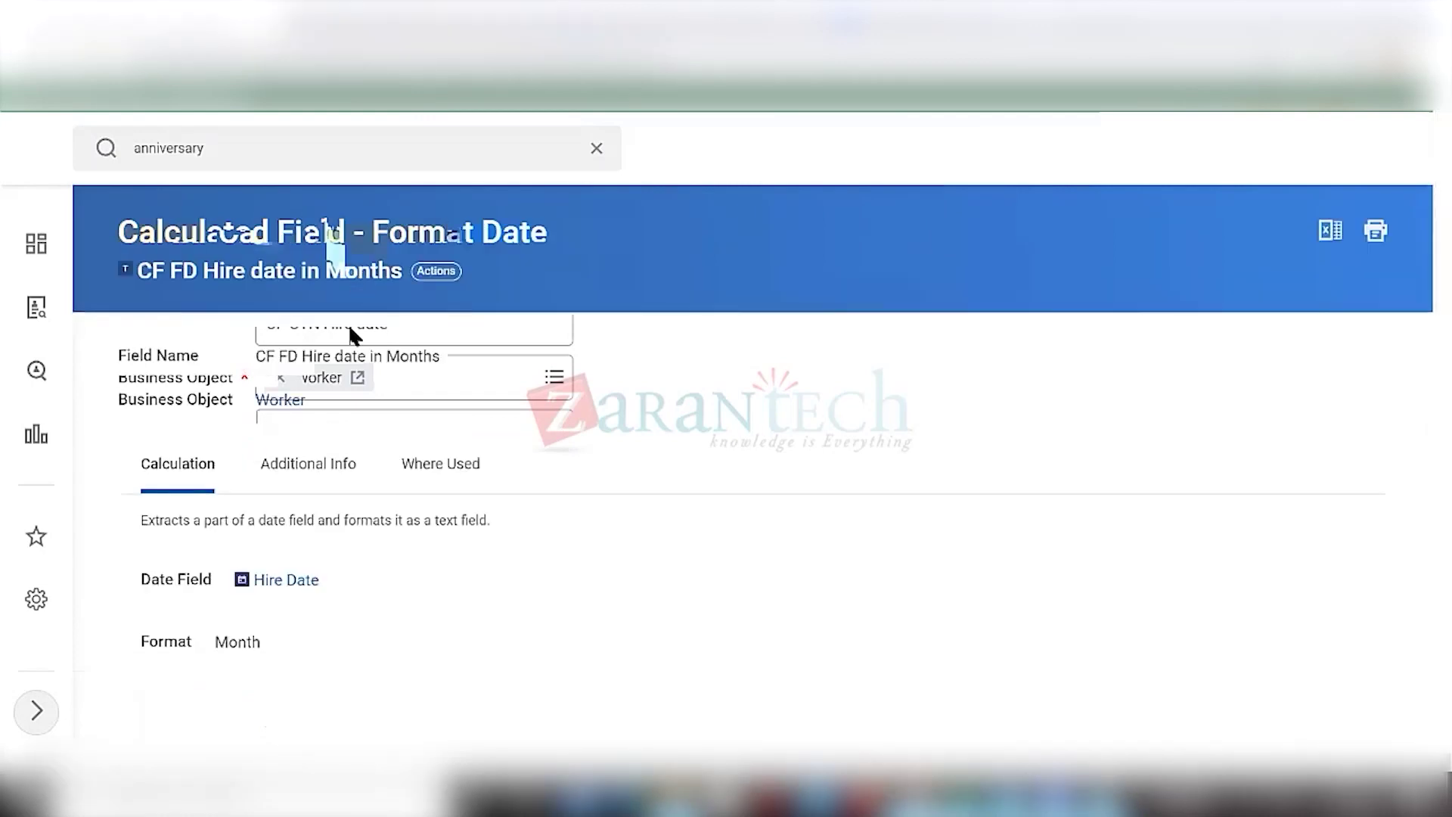
# - Set CF FD Hire date in Months as the text field, enable Return Zero on Error, and save
pyautogui.rightClick(257, 286)
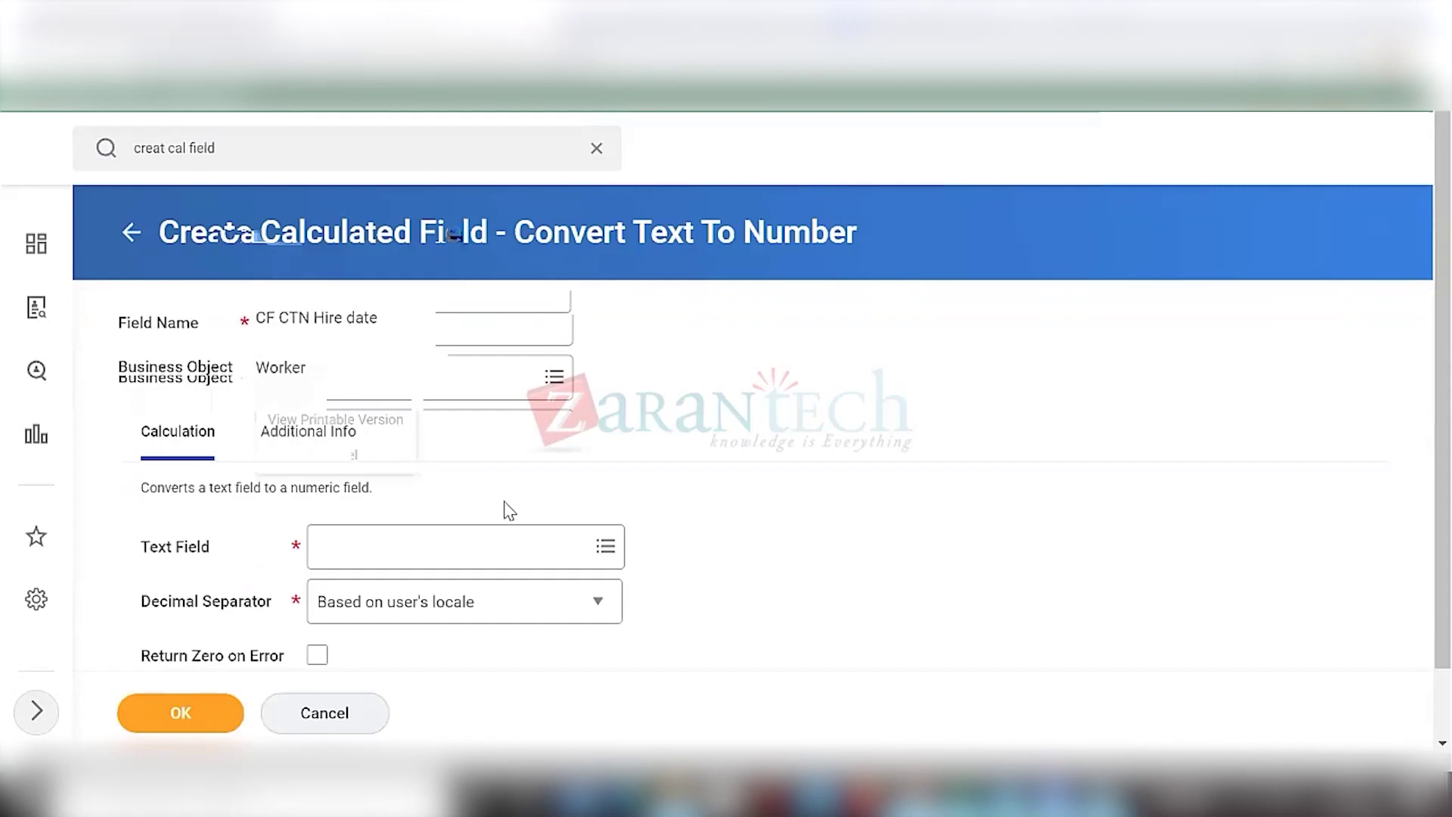
pyautogui.click(487, 538)
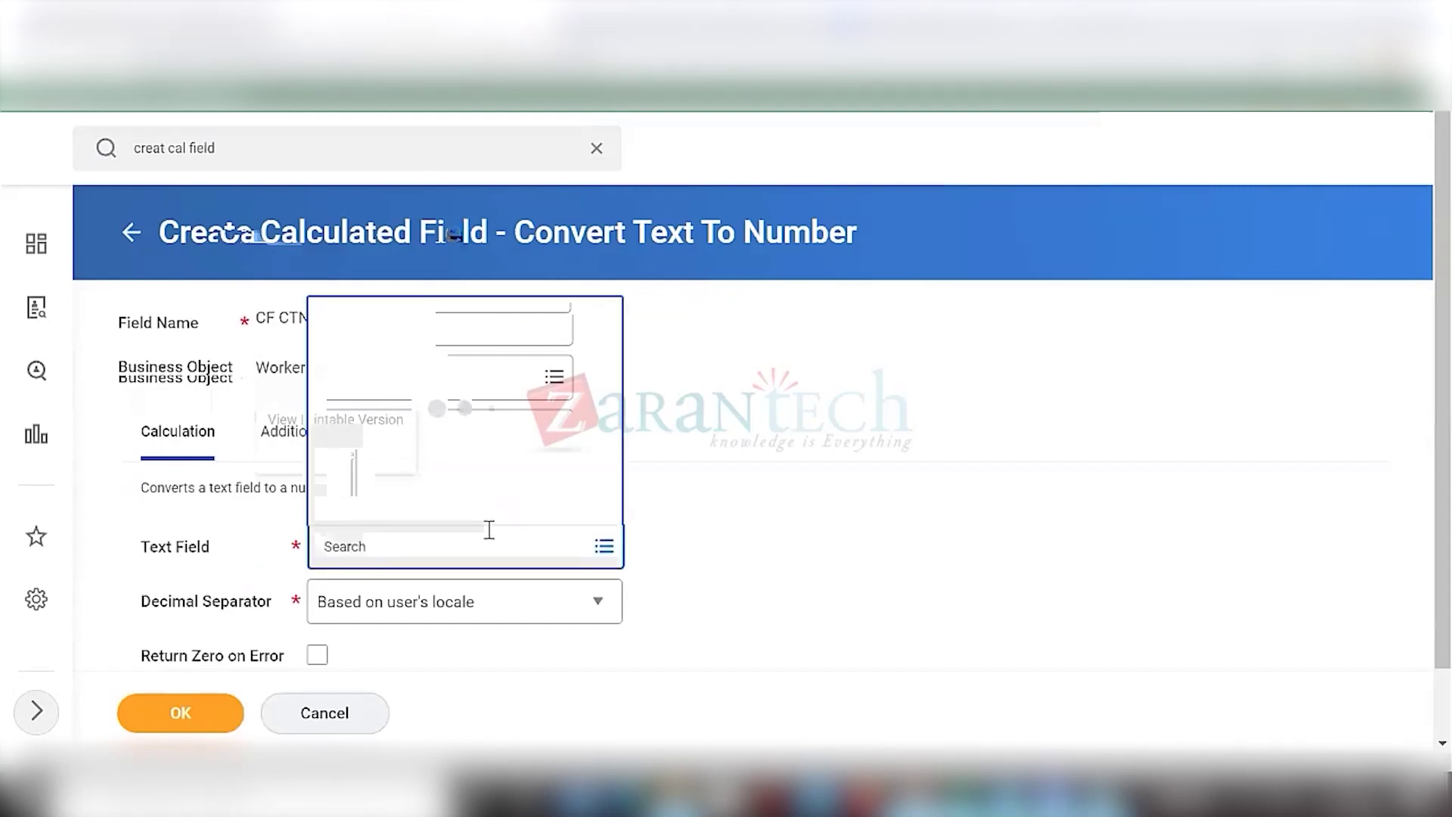
pyautogui.write('CF FD Hire date in Months')
pyautogui.press('Return')
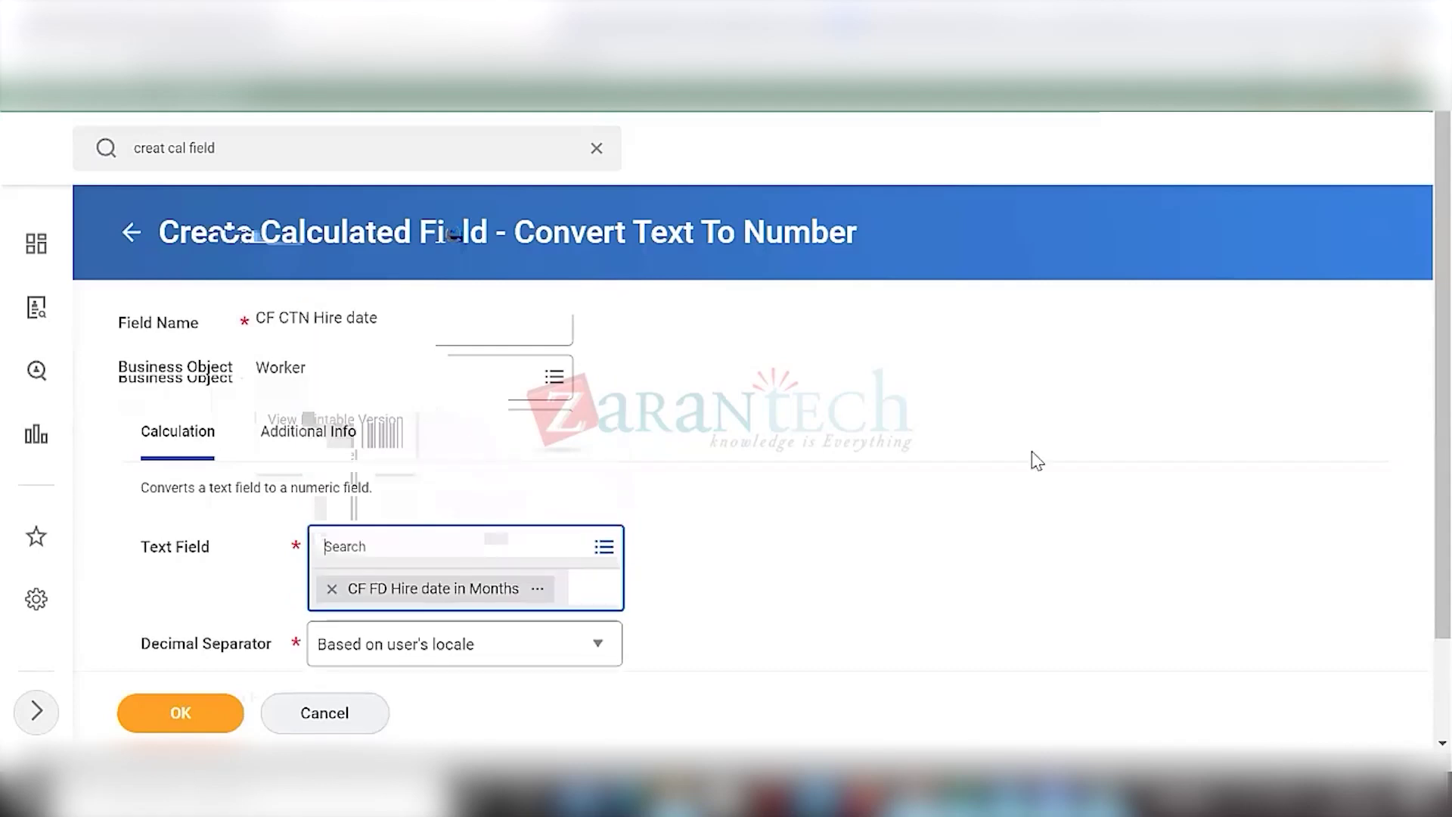
pyautogui.scroll(-2, 845, 674)
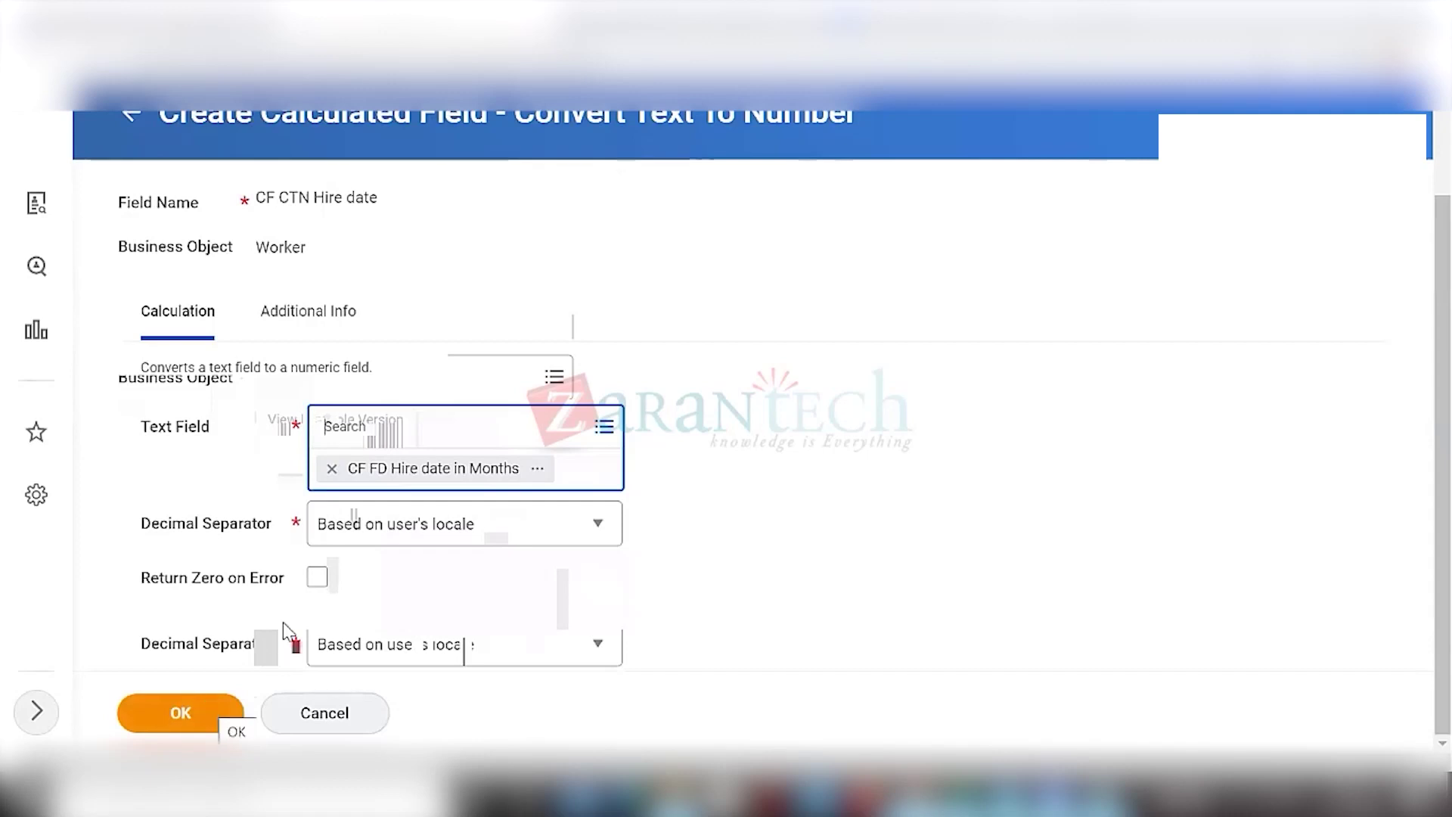
pyautogui.click(316, 580)
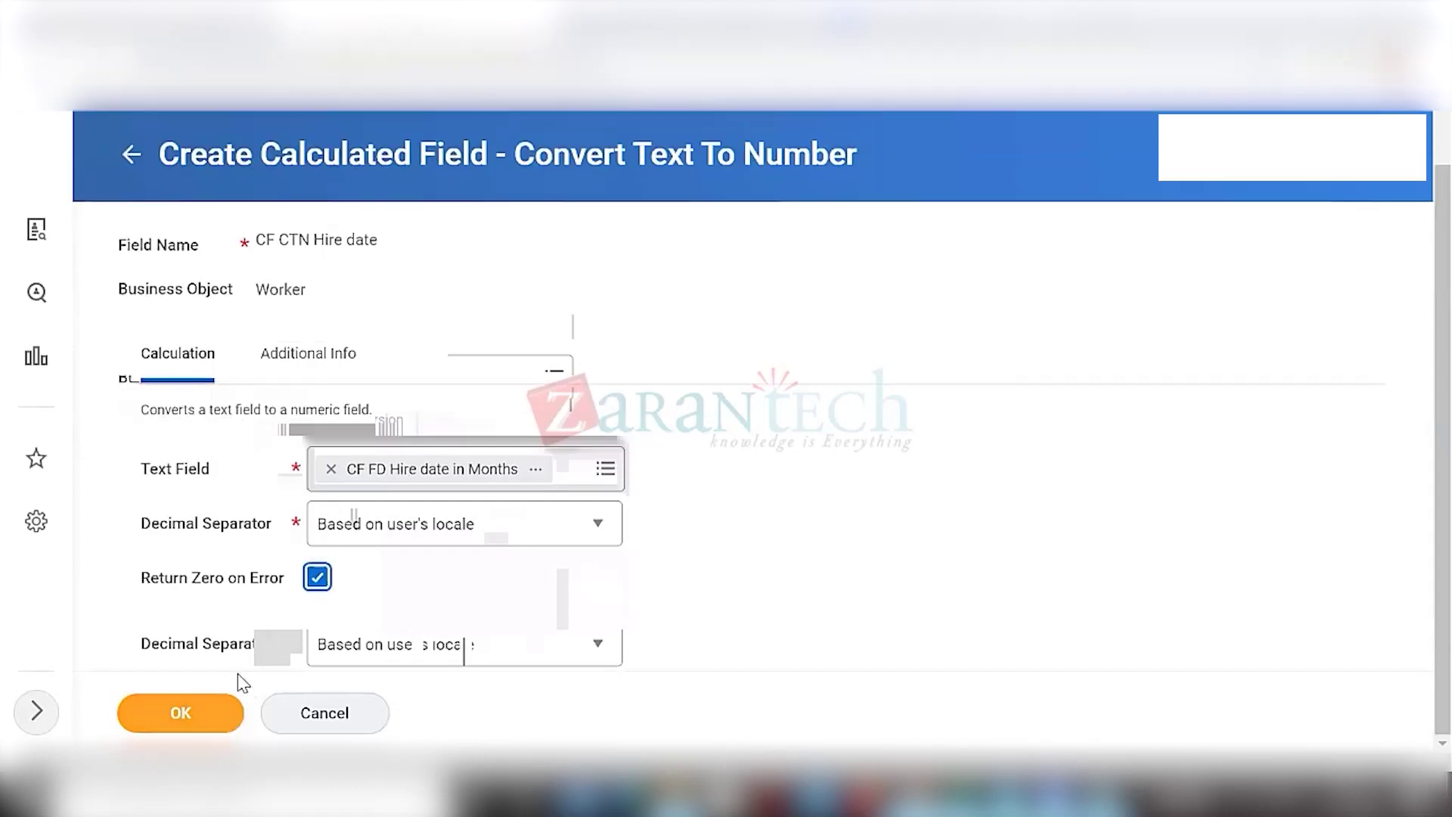
pyautogui.click(203, 715)
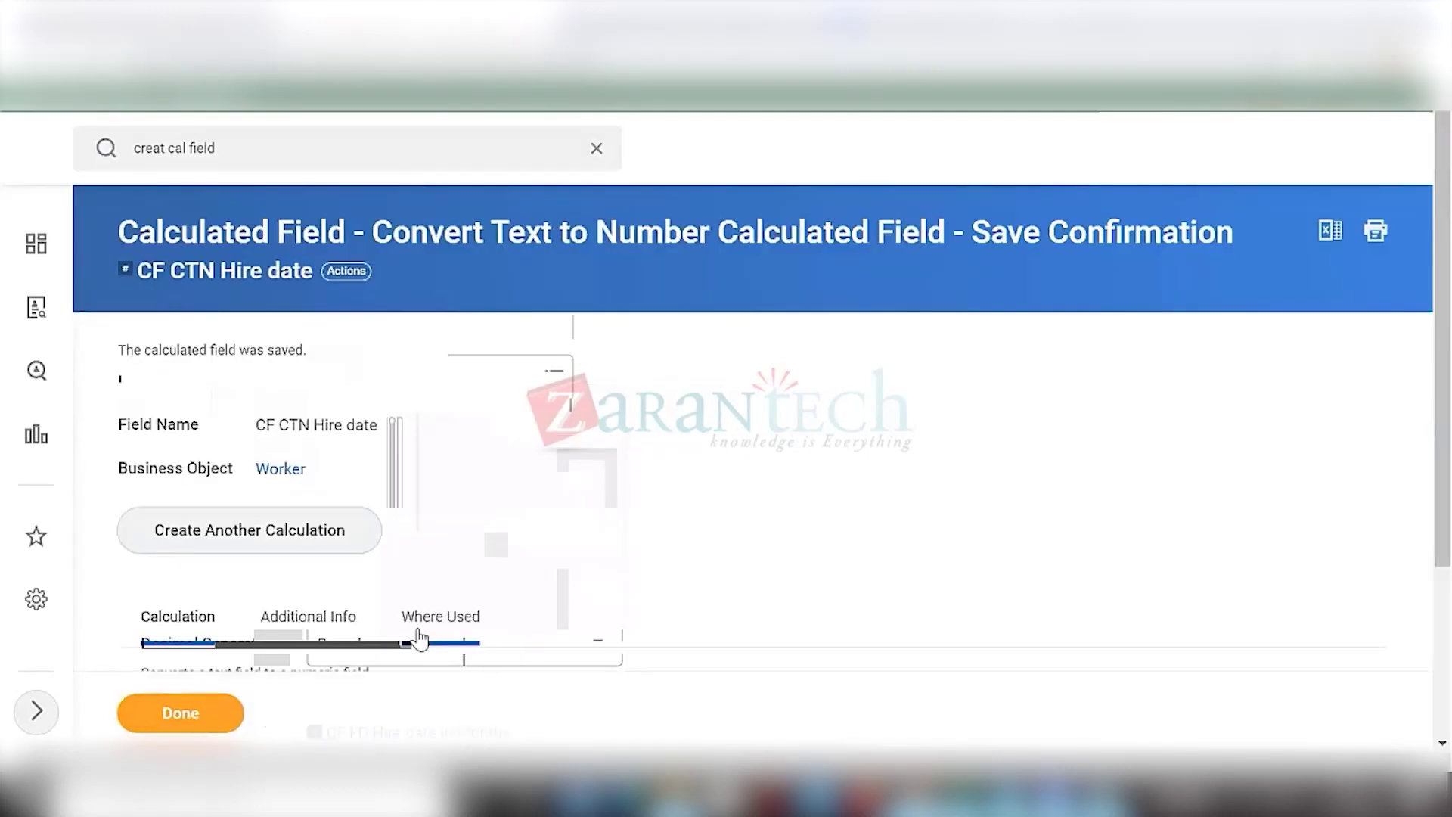
# - Copy the CF CTN Hire date field name and close the recent searches list
pyautogui.rightClick(276, 280)
pyautogui.click(325, 361)
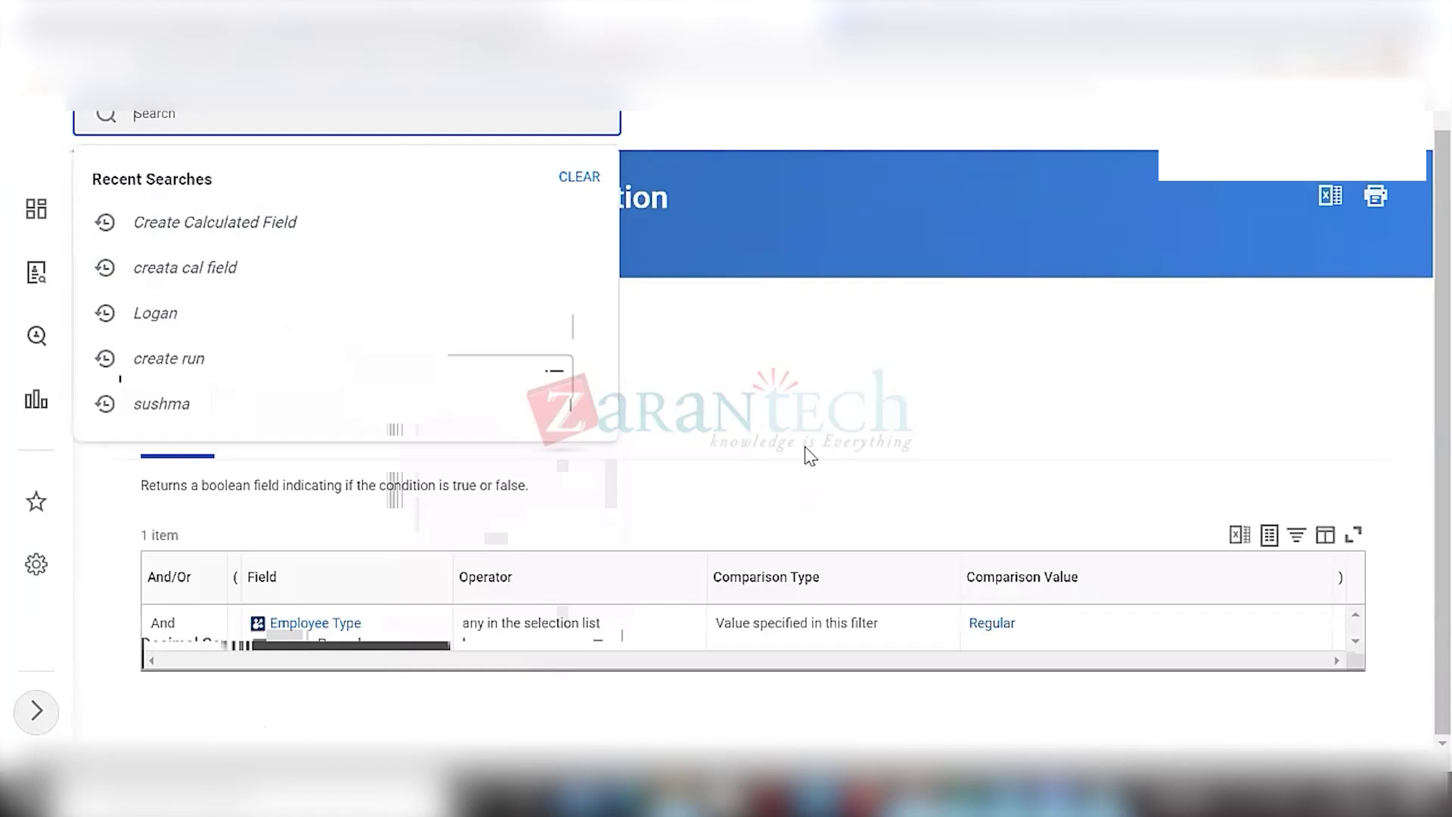
pyautogui.click(805, 447)
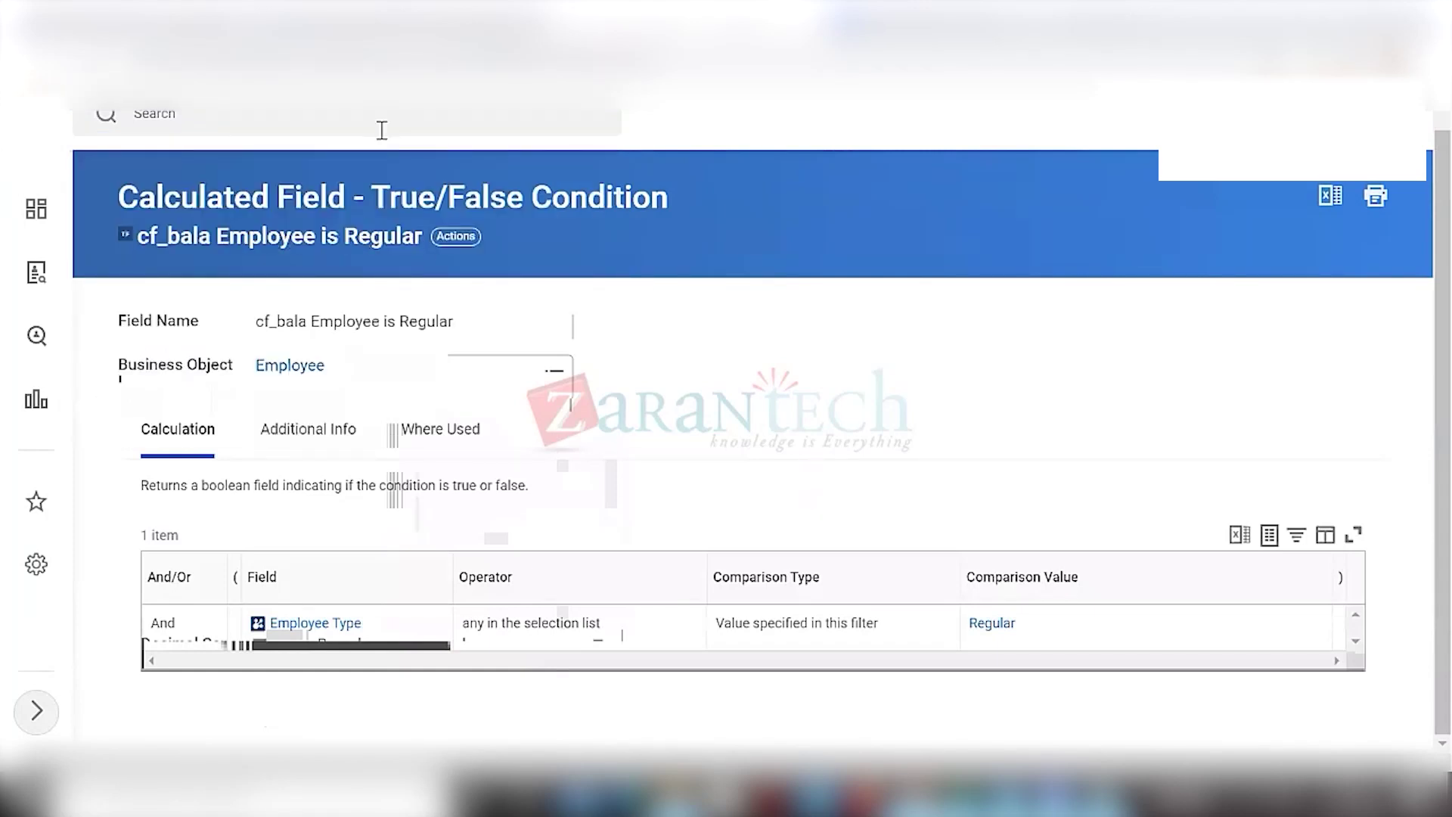
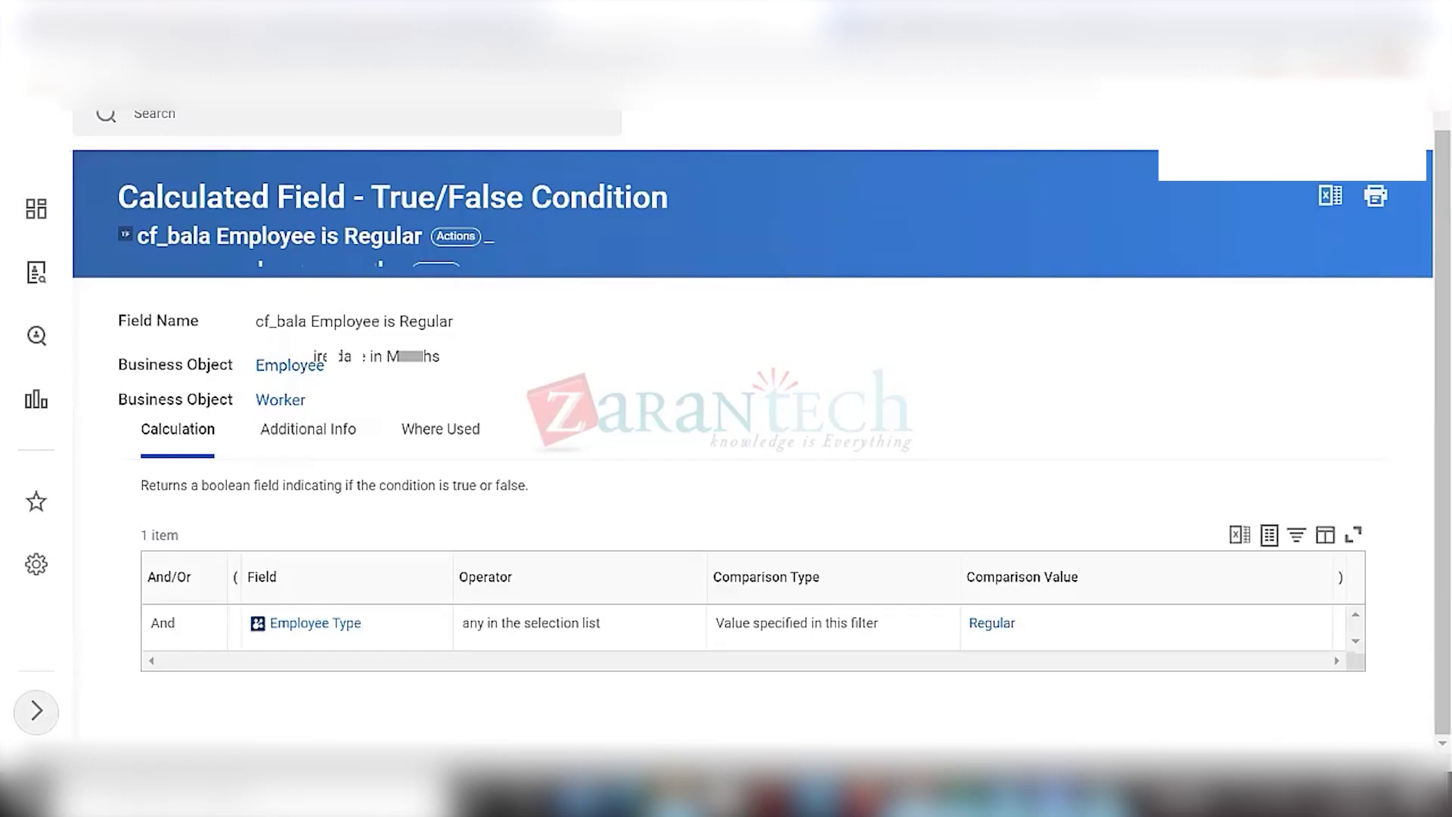
# - Add a 'number' line below Sum in the Notepad notes
pyautogui.hotkey('alt', 'Tab')
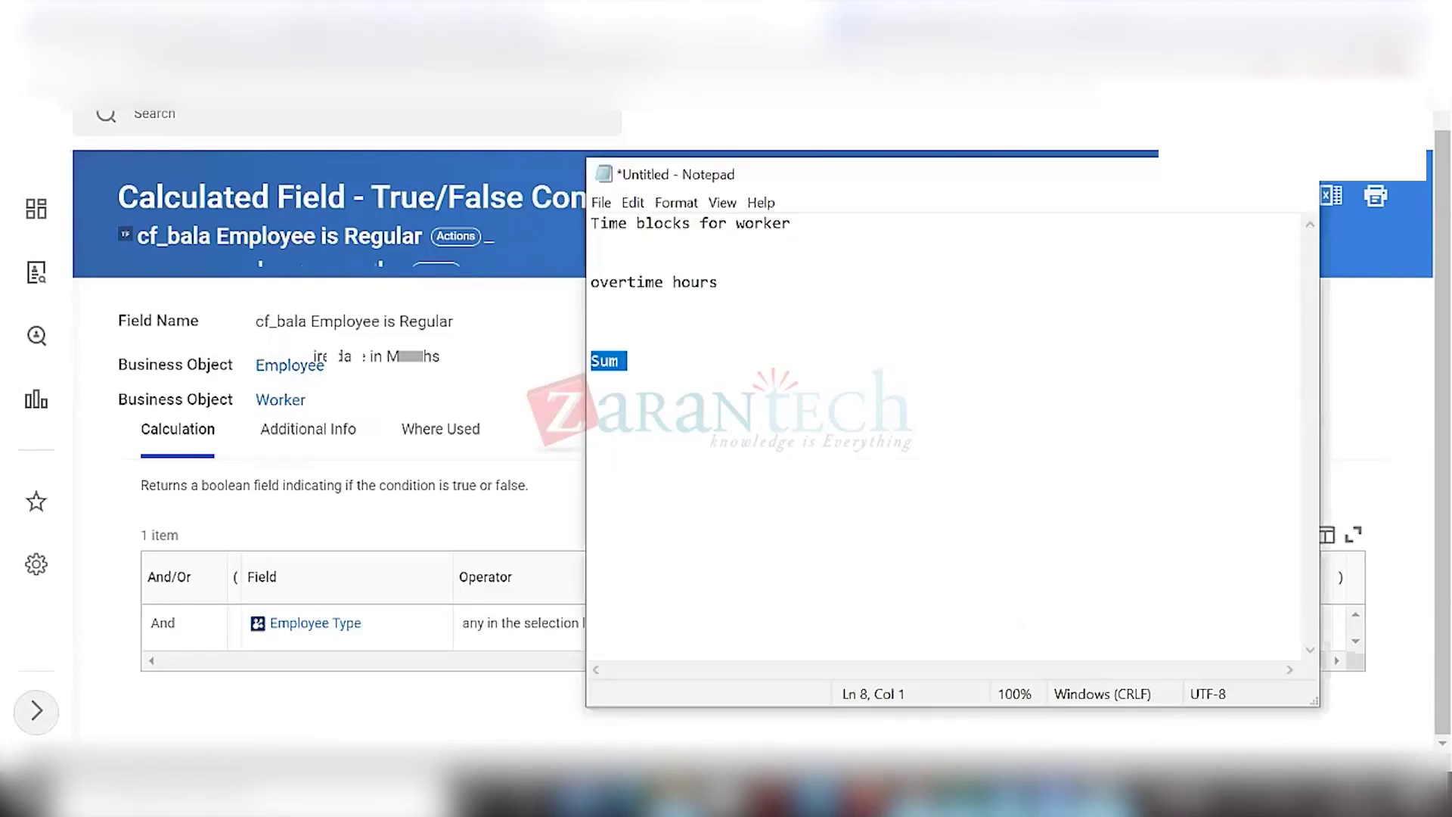
pyautogui.click(672, 376)
pyautogui.press('Return')
pyautogui.press('Return')
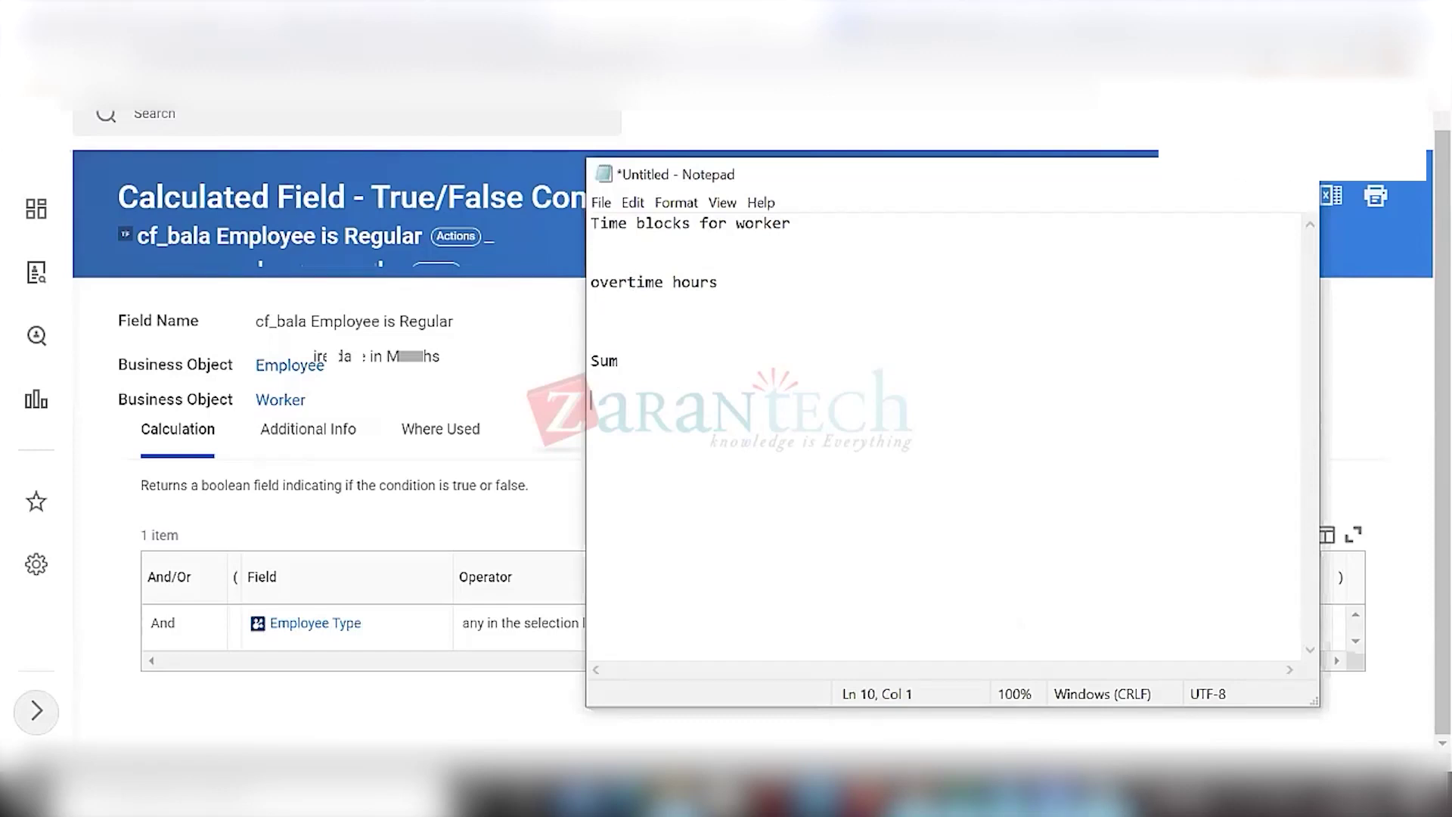
pyautogui.write('numbrt')
pyautogui.press('BackSpace')
pyautogui.write('er')
pyautogui.press('BackSpace')
pyautogui.press('BackSpace')
pyautogui.press('BackSpace')
pyautogui.press('BackSpace')
pyautogui.write('er')
# - Add the lines 'con numeric 10000' and '1000 + name ---' beneath it
pyautogui.press('Return')
pyautogui.press('Return')
pyautogui.press('Return')
pyautogui.write('Con nu')
pyautogui.press('BackSpace')
pyautogui.press('BackSpace')
pyautogui.press('BackSpace')
pyautogui.press('BackSpace')
pyautogui.press('BackSpace')
pyautogui.press('BackSpace')
pyautogui.write('con numeric')
pyautogui.press('BackSpace')
pyautogui.write('c 10000')
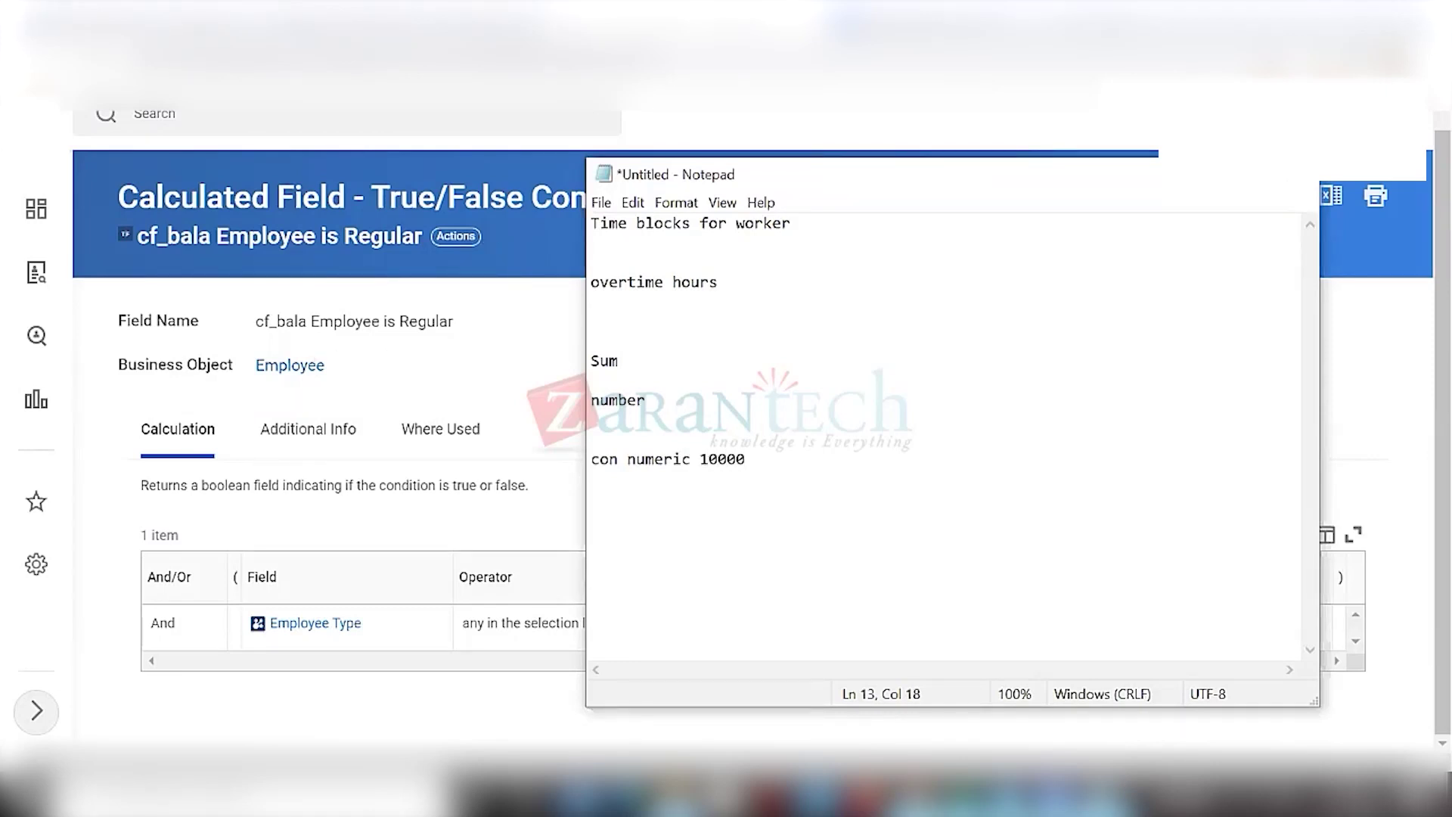
pyautogui.press('Return')
pyautogui.press('Return')
pyautogui.write('1000 + name ---')
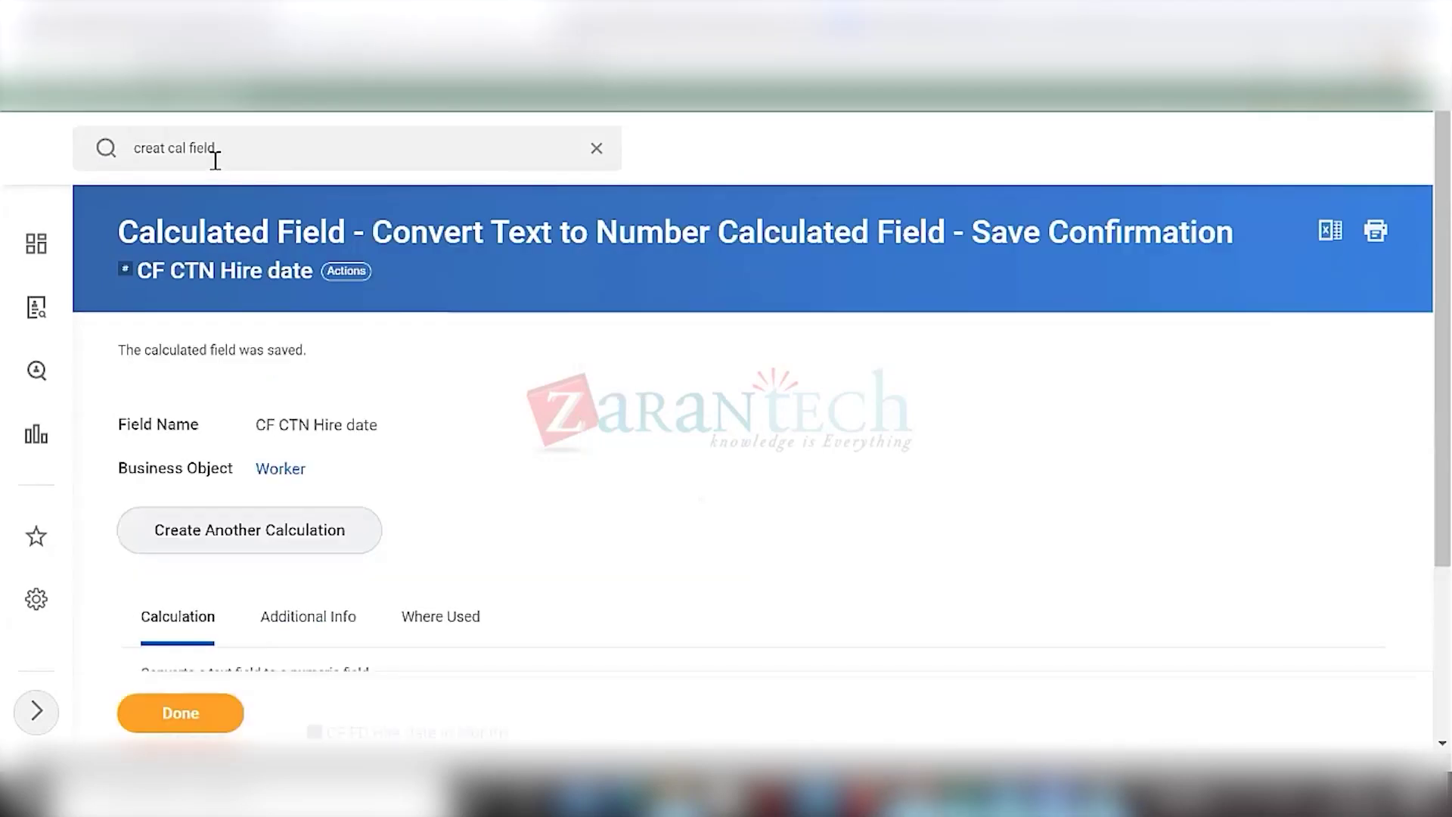
# - Search Workday for 'creat cal field' and open the Create Calculated Field task
pyautogui.click(216, 159)
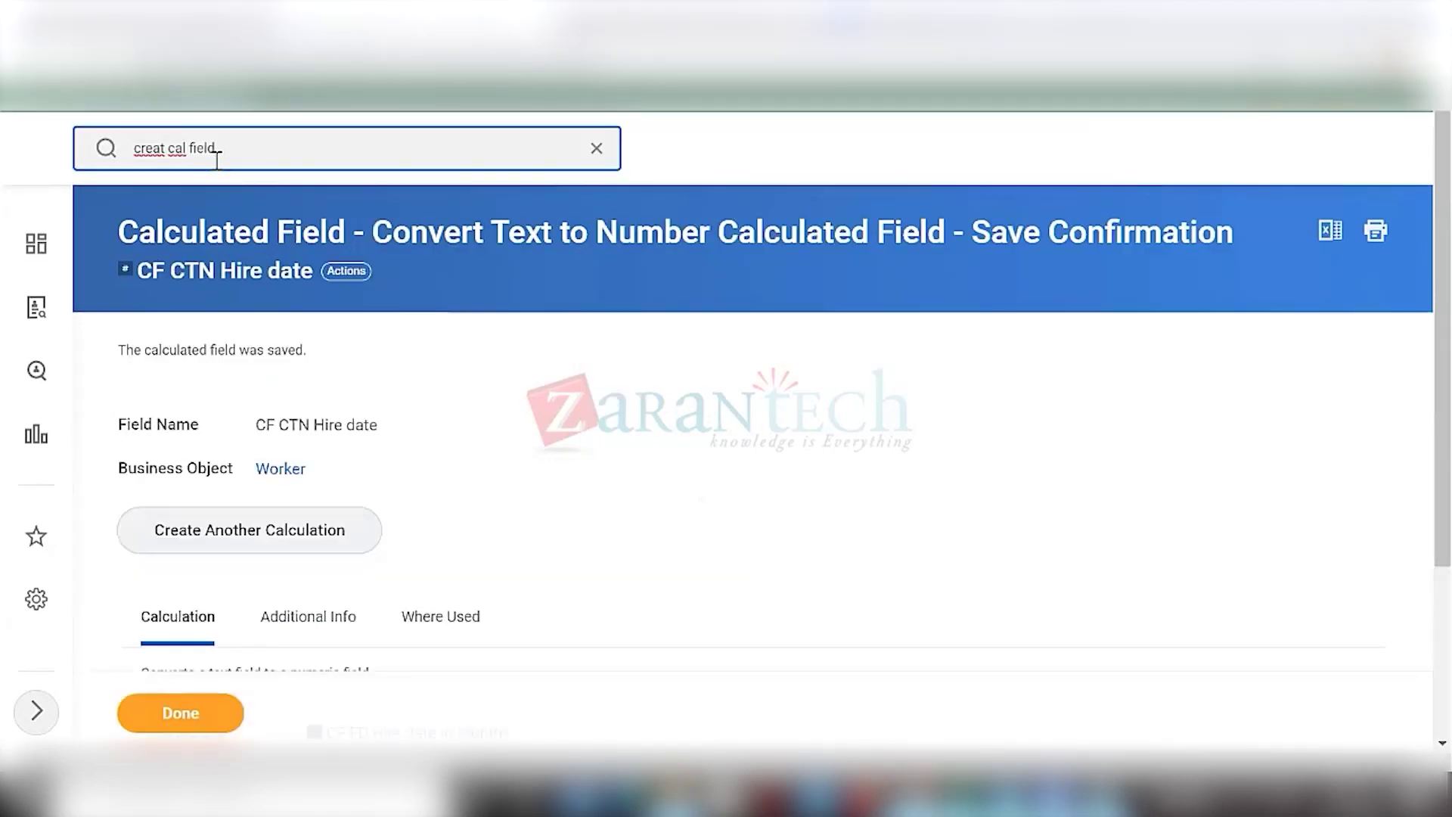
pyautogui.press('Return')
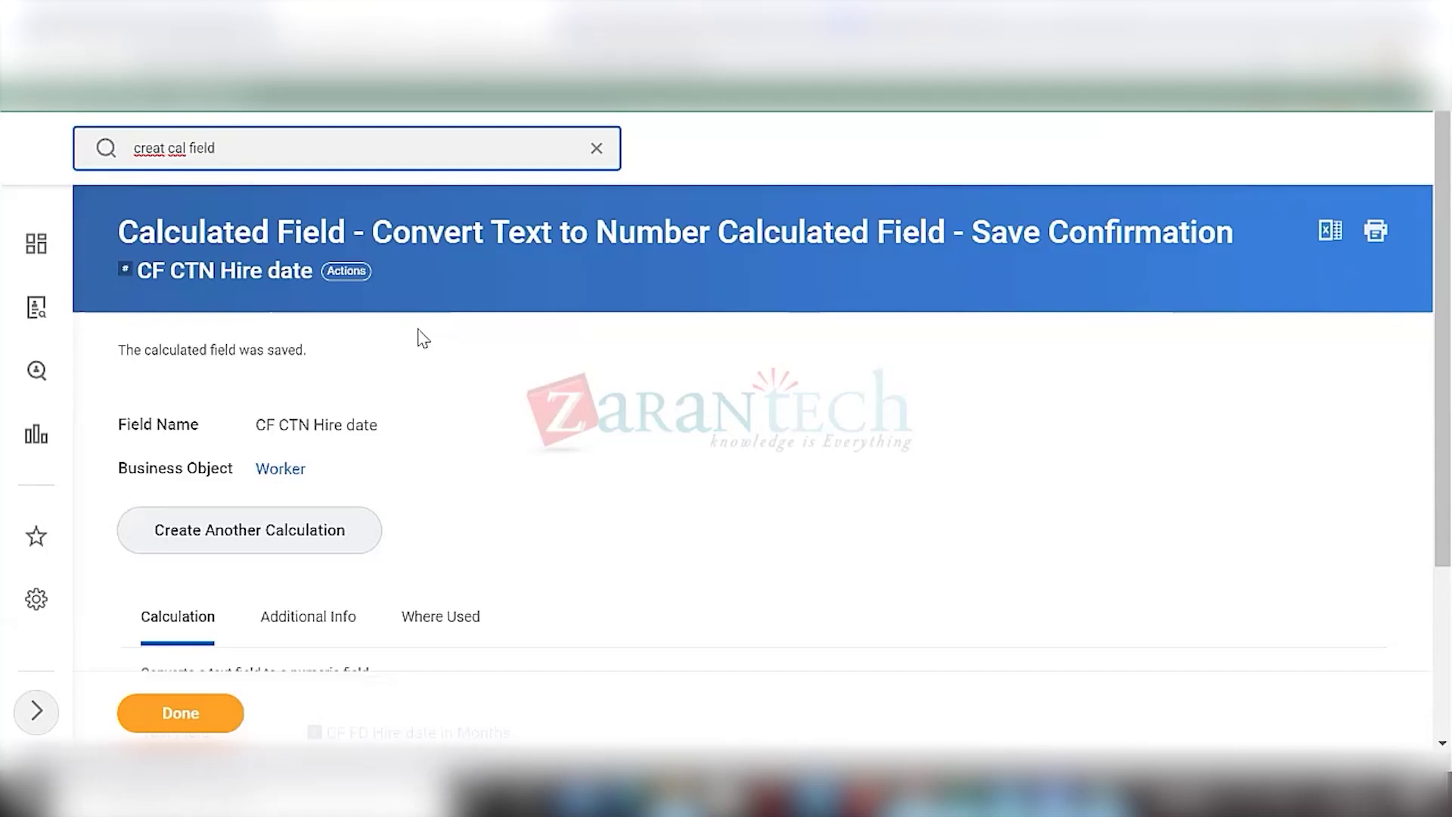
pyautogui.click(433, 403)
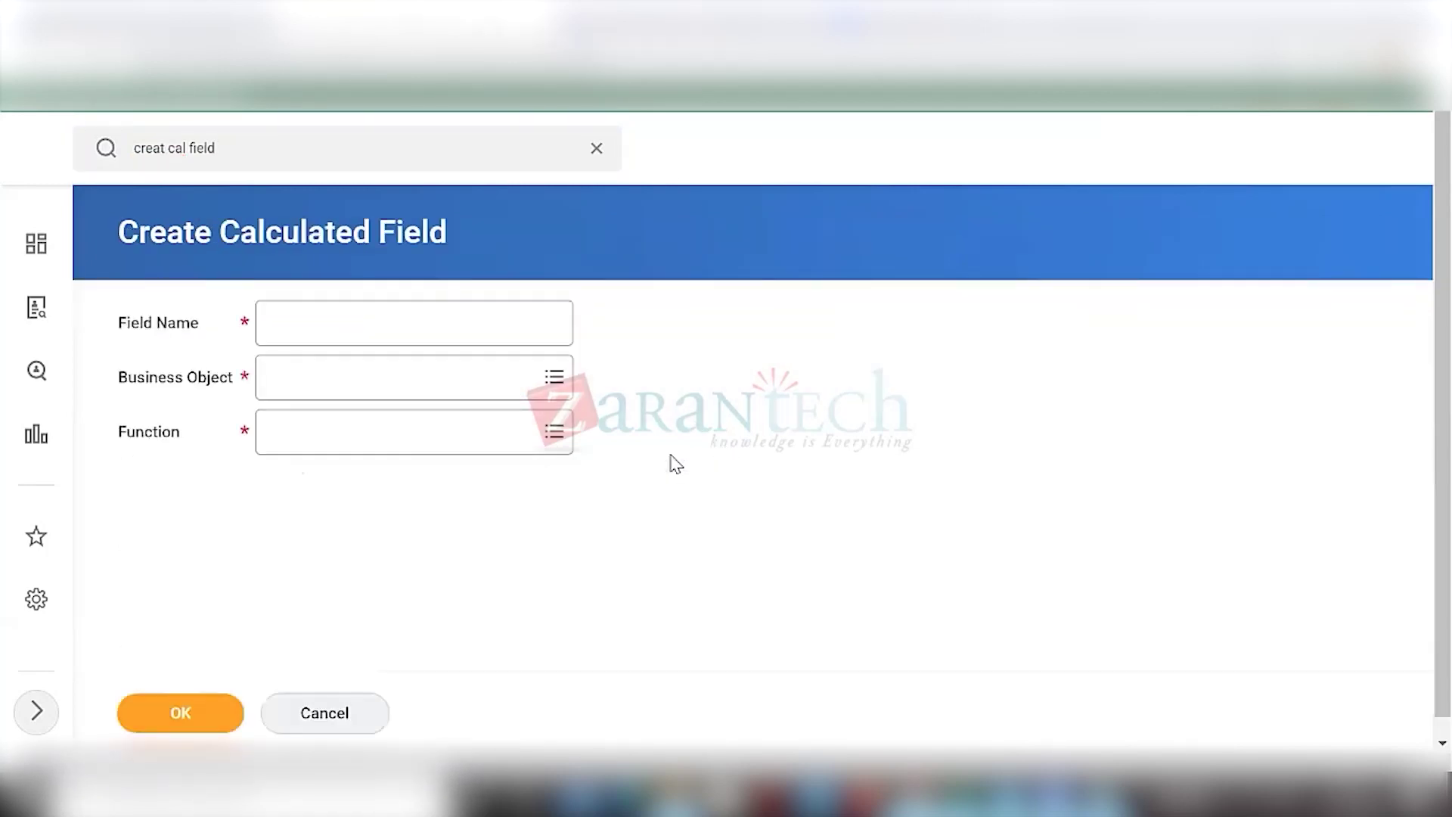
# - Add a '5 years' line to the notes and highlight the word years
pyautogui.click(1105, 803)
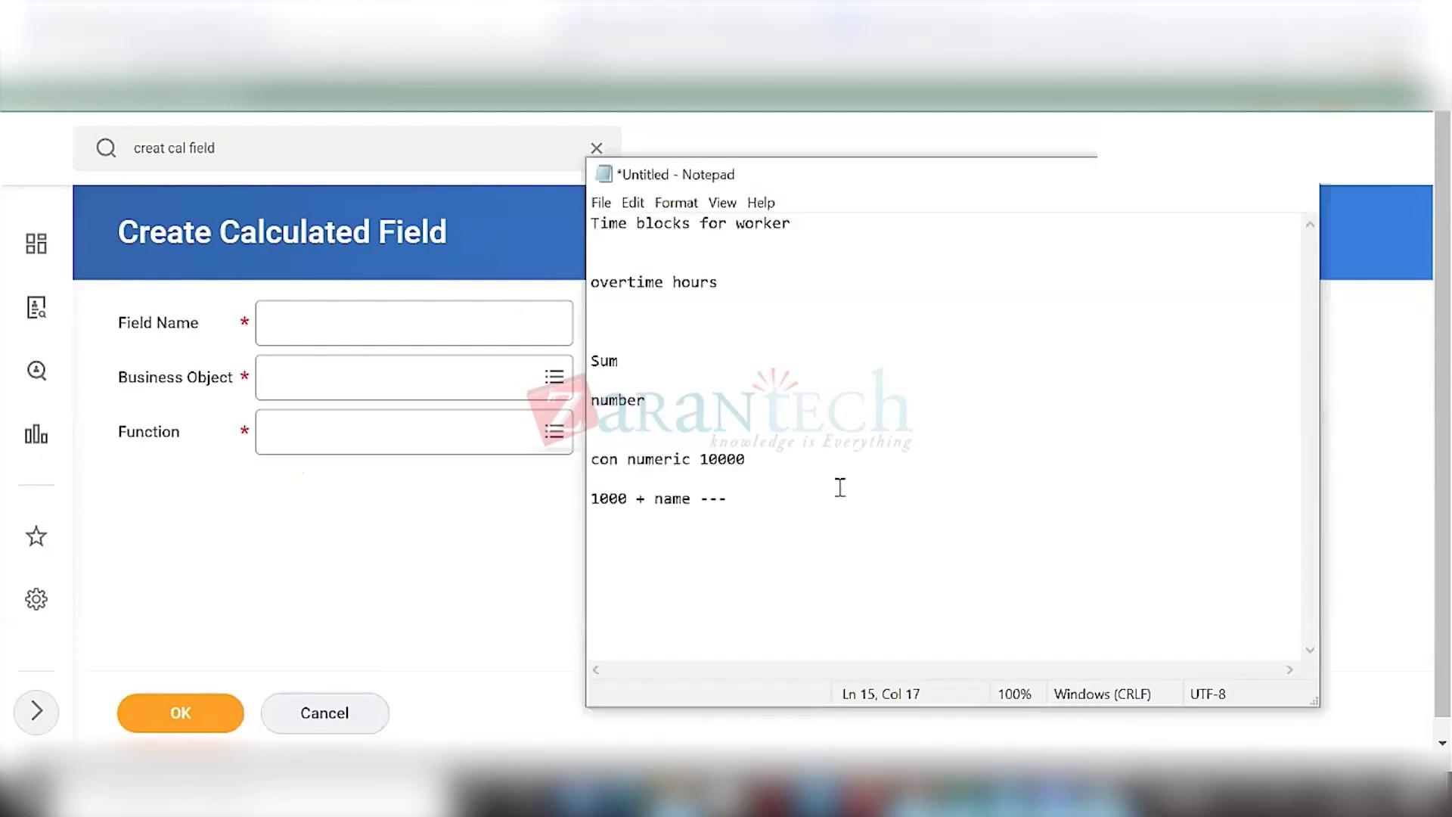
pyautogui.press('Return')
pyautogui.press('Return')
pyautogui.press('Return')
pyautogui.write('5 yr')
pyautogui.write('ars')
pyautogui.click(651, 558)
pyautogui.moveTo(652, 556); pyautogui.dragTo(581, 556)
pyautogui.doubleClick(659, 572)
pyautogui.click(662, 572)
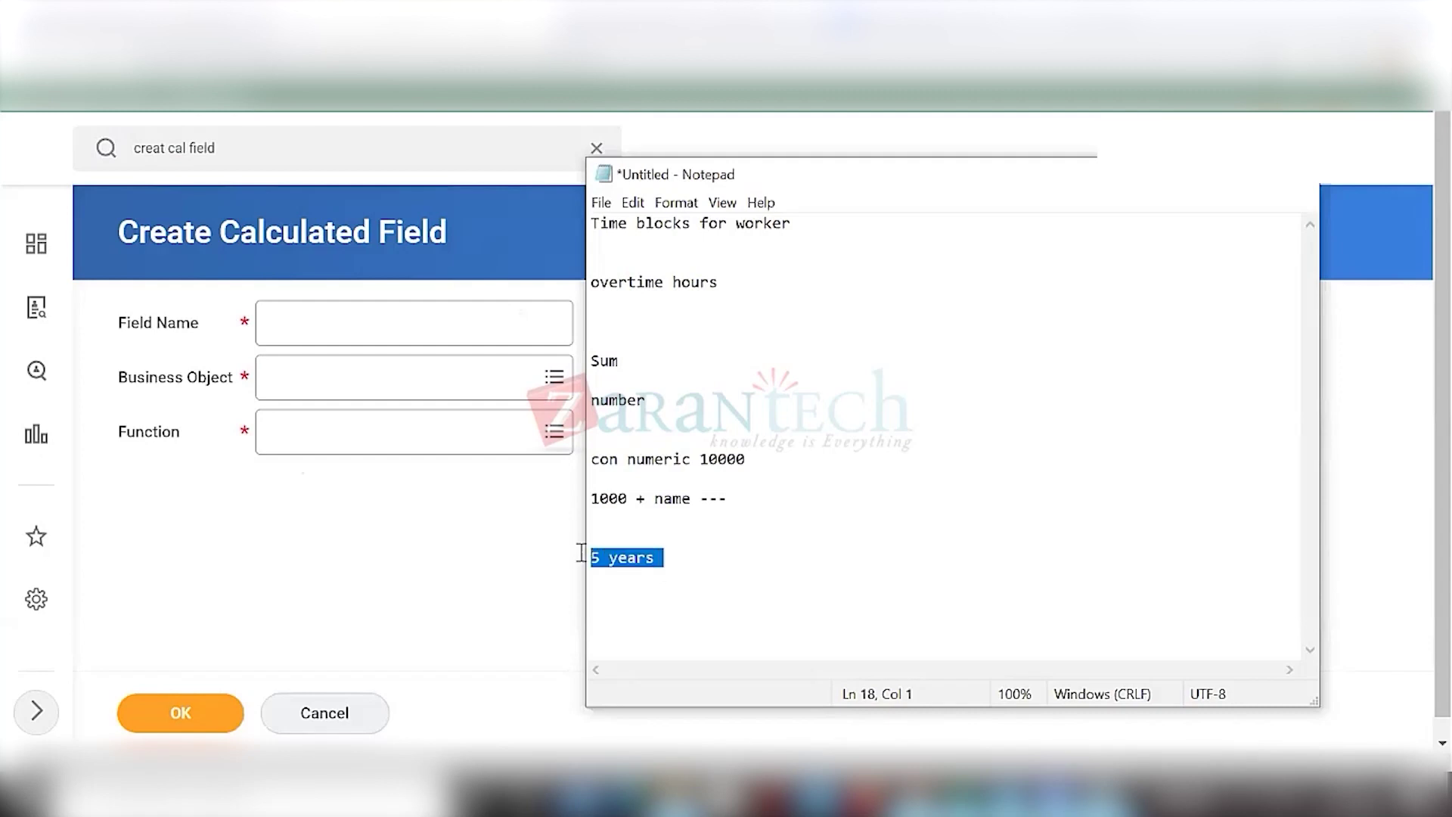
# - Highlight the number 5, then 'years' again, while explaining the note
pyautogui.click(607, 567)
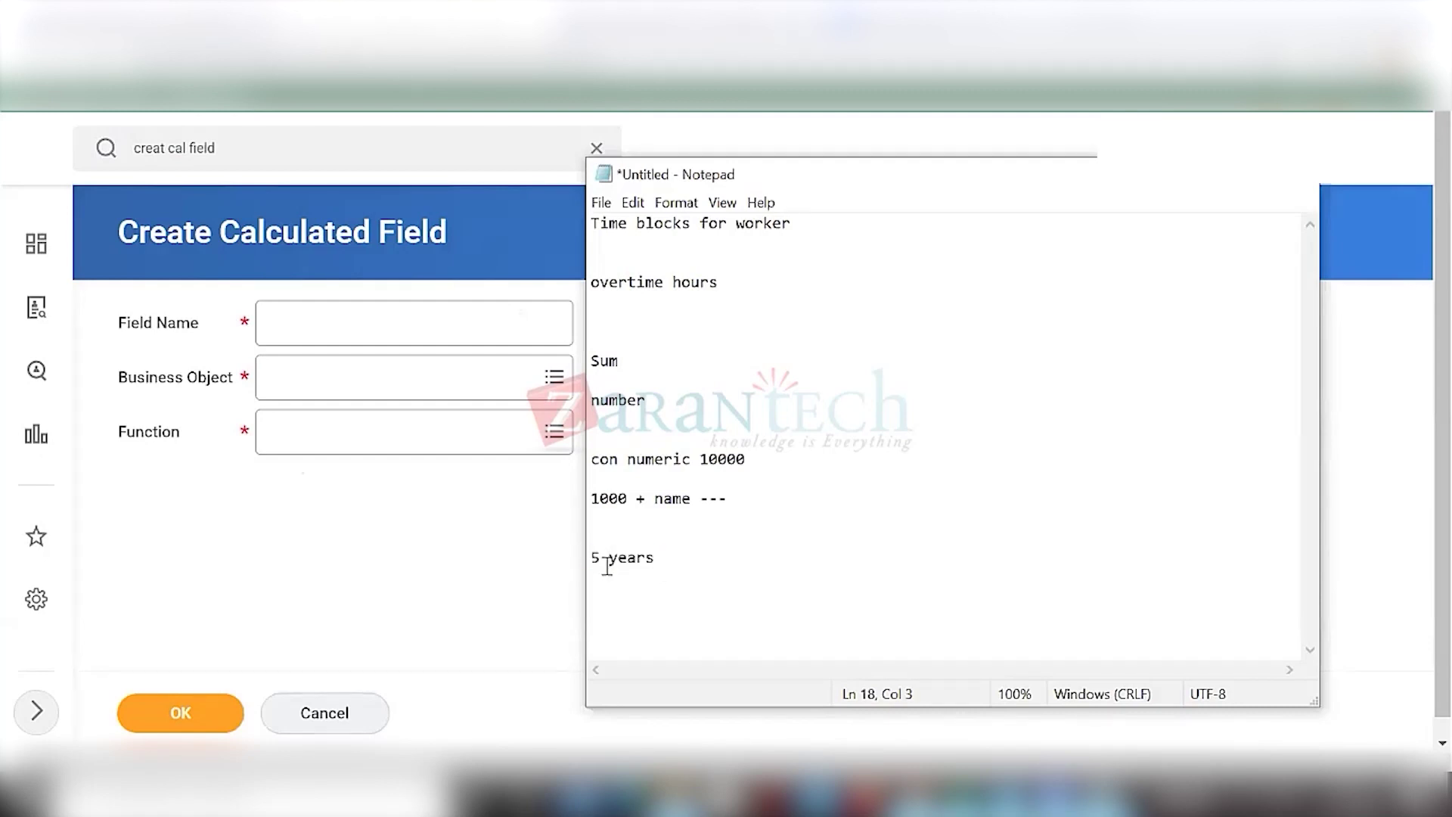
pyautogui.moveTo(607, 568); pyautogui.dragTo(590, 560)
pyautogui.click(605, 560)
pyautogui.moveTo(601, 560); pyautogui.dragTo(570, 556)
pyautogui.click(607, 561)
pyautogui.click(598, 560)
pyautogui.hotkey('shift', 'Left')
pyautogui.click(599, 560)
pyautogui.moveTo(599, 560); pyautogui.dragTo(583, 558)
pyautogui.moveTo(608, 560); pyautogui.dragTo(658, 560)
# - Set the business object to Worker and the function to Format Number
pyautogui.click(374, 375)
pyautogui.write('Worker')
pyautogui.press('Return')
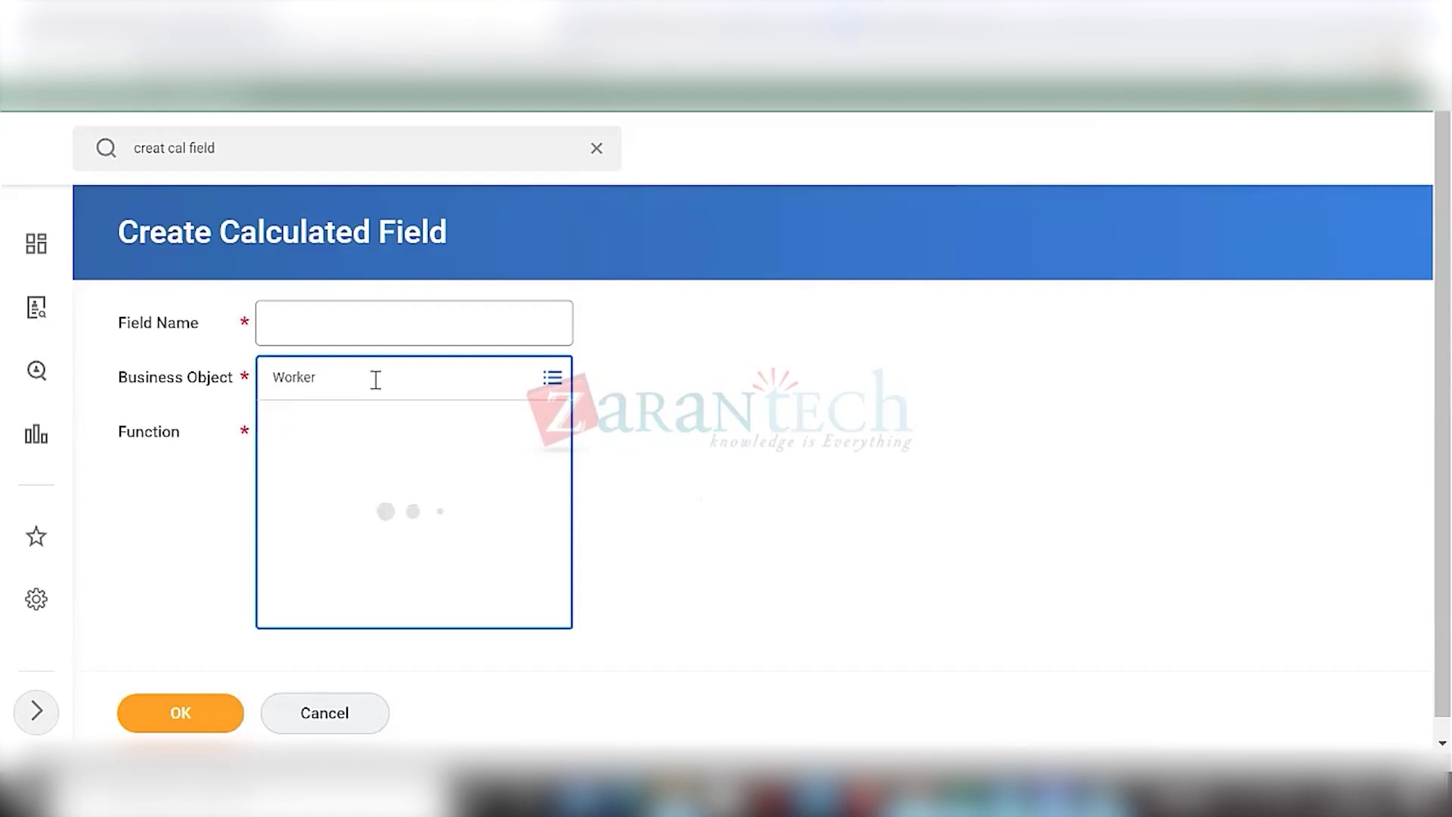
pyautogui.click(379, 467)
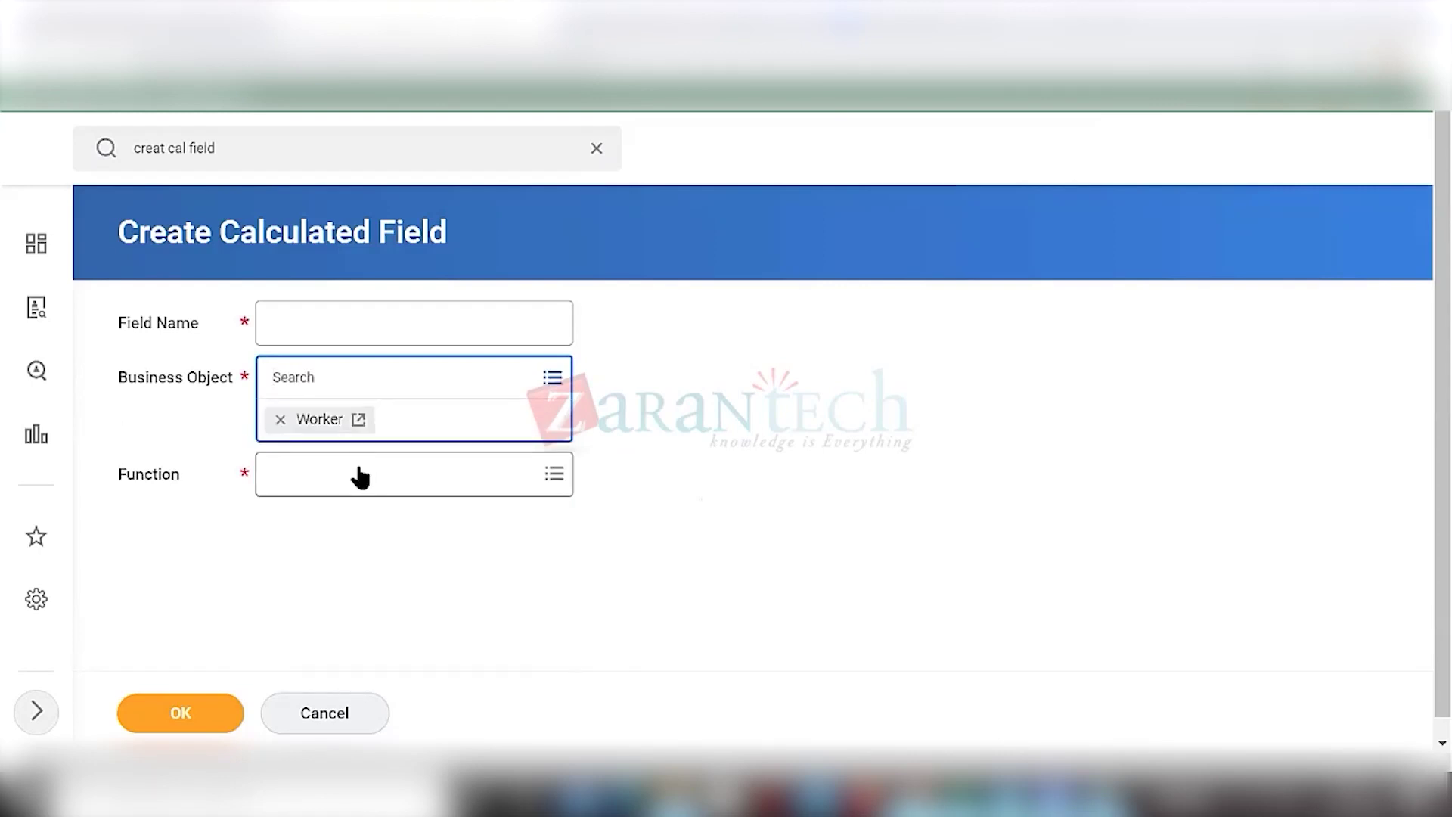
pyautogui.click(361, 475)
pyautogui.write('Format')
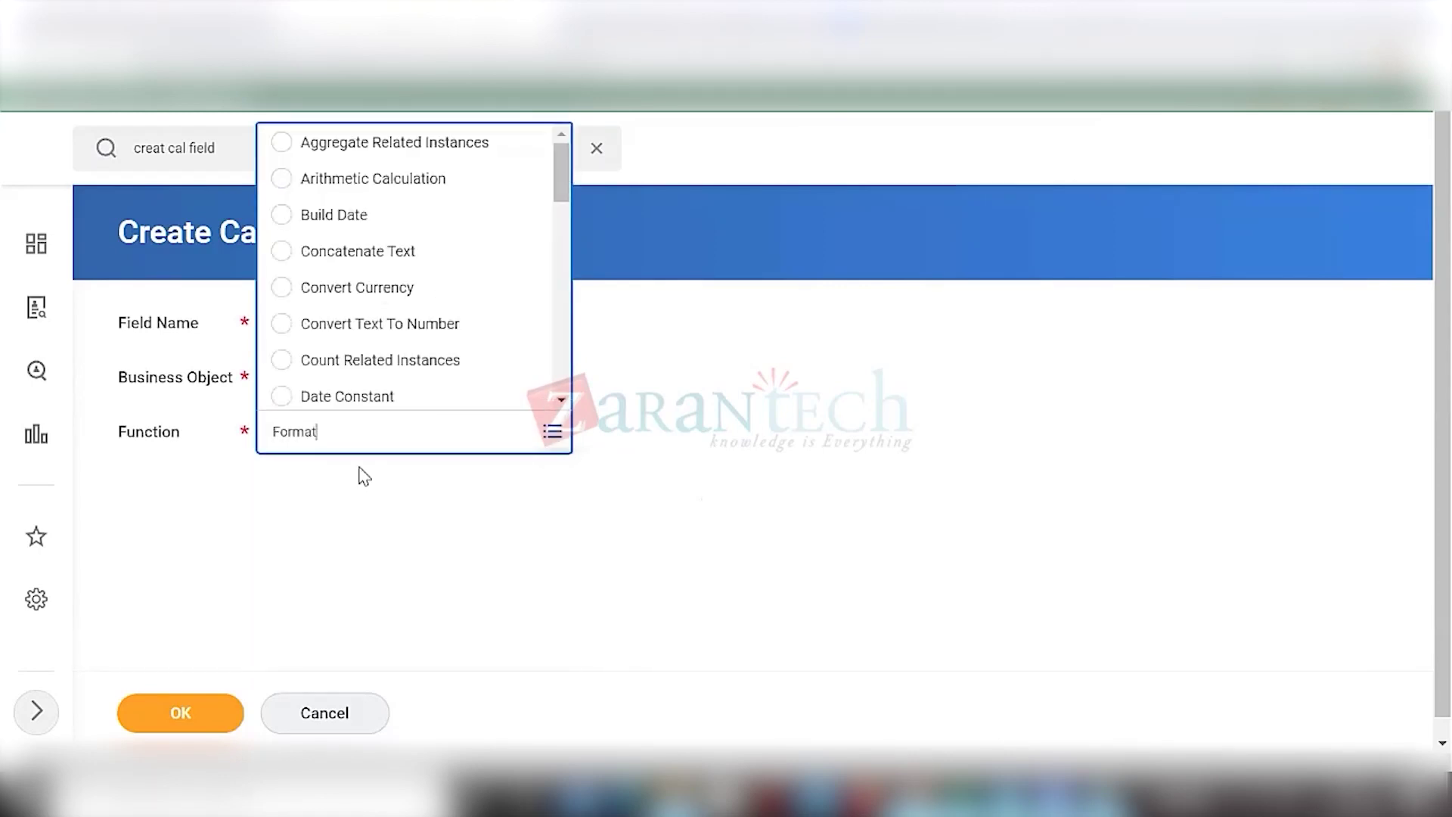
pyautogui.press('Return')
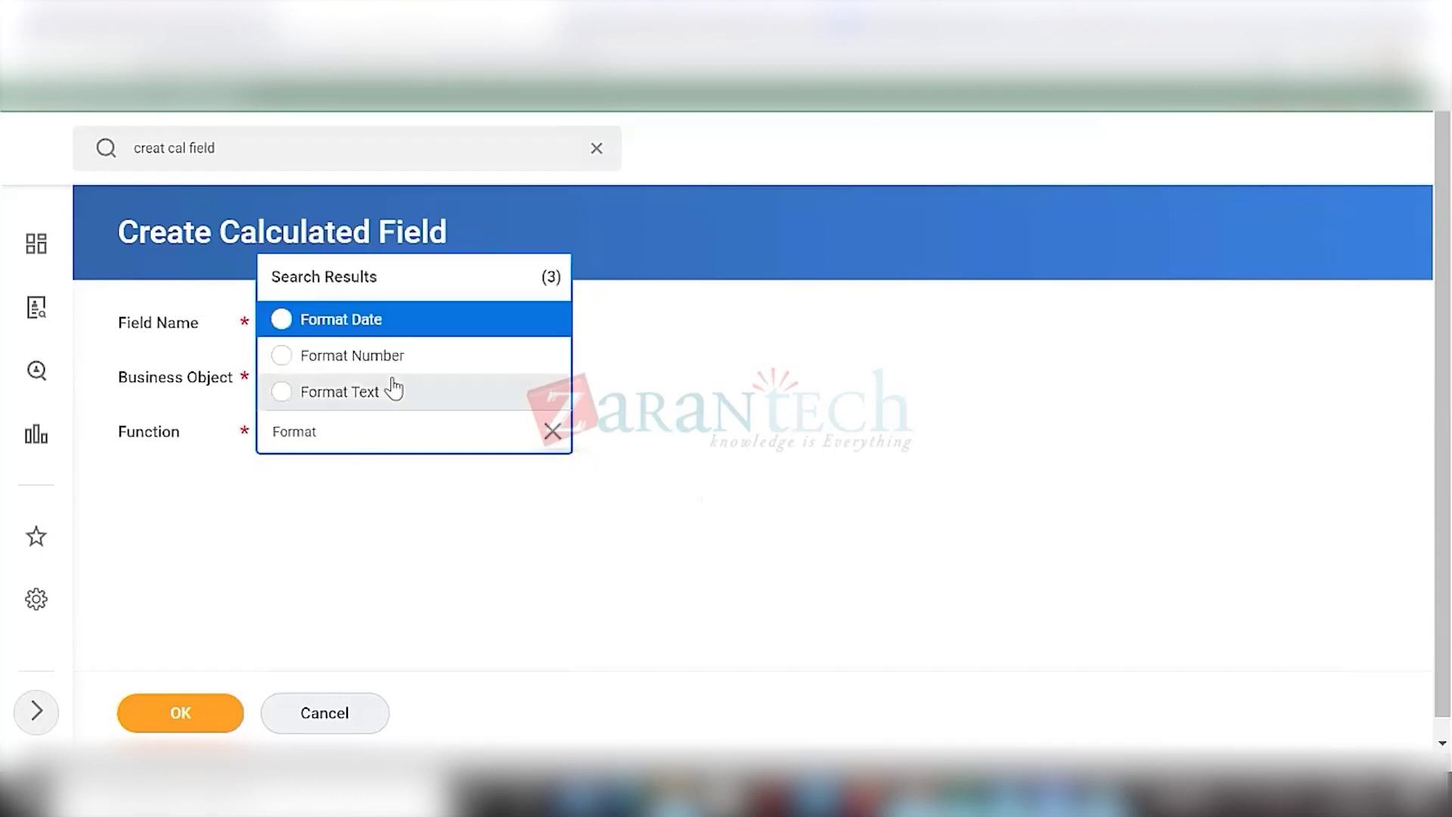
pyautogui.click(395, 356)
pyautogui.click(210, 719)
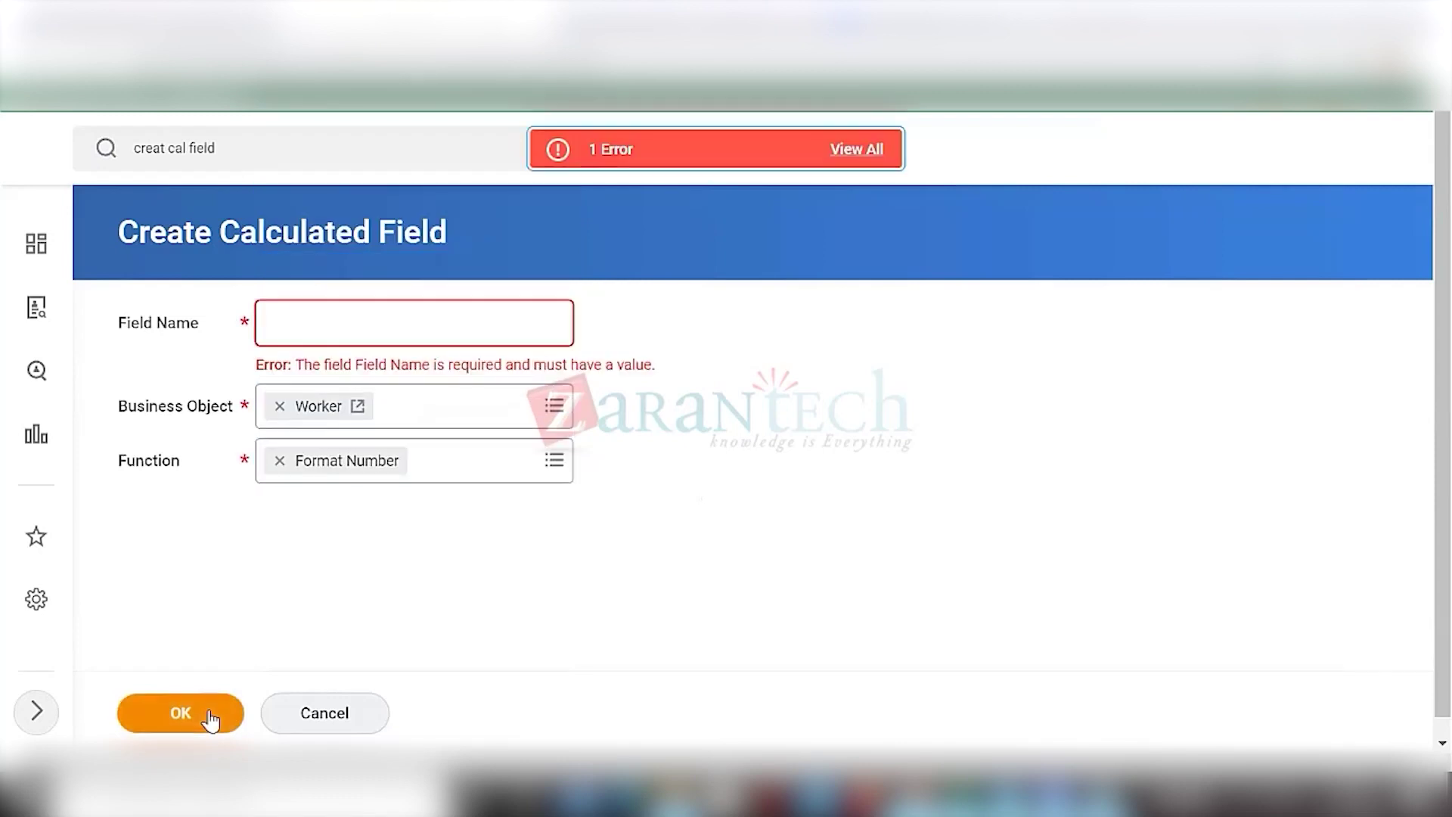
# - Name the field 'CF FN Test' and continue to its calculation details
pyautogui.click(348, 325)
pyautogui.write('CF')
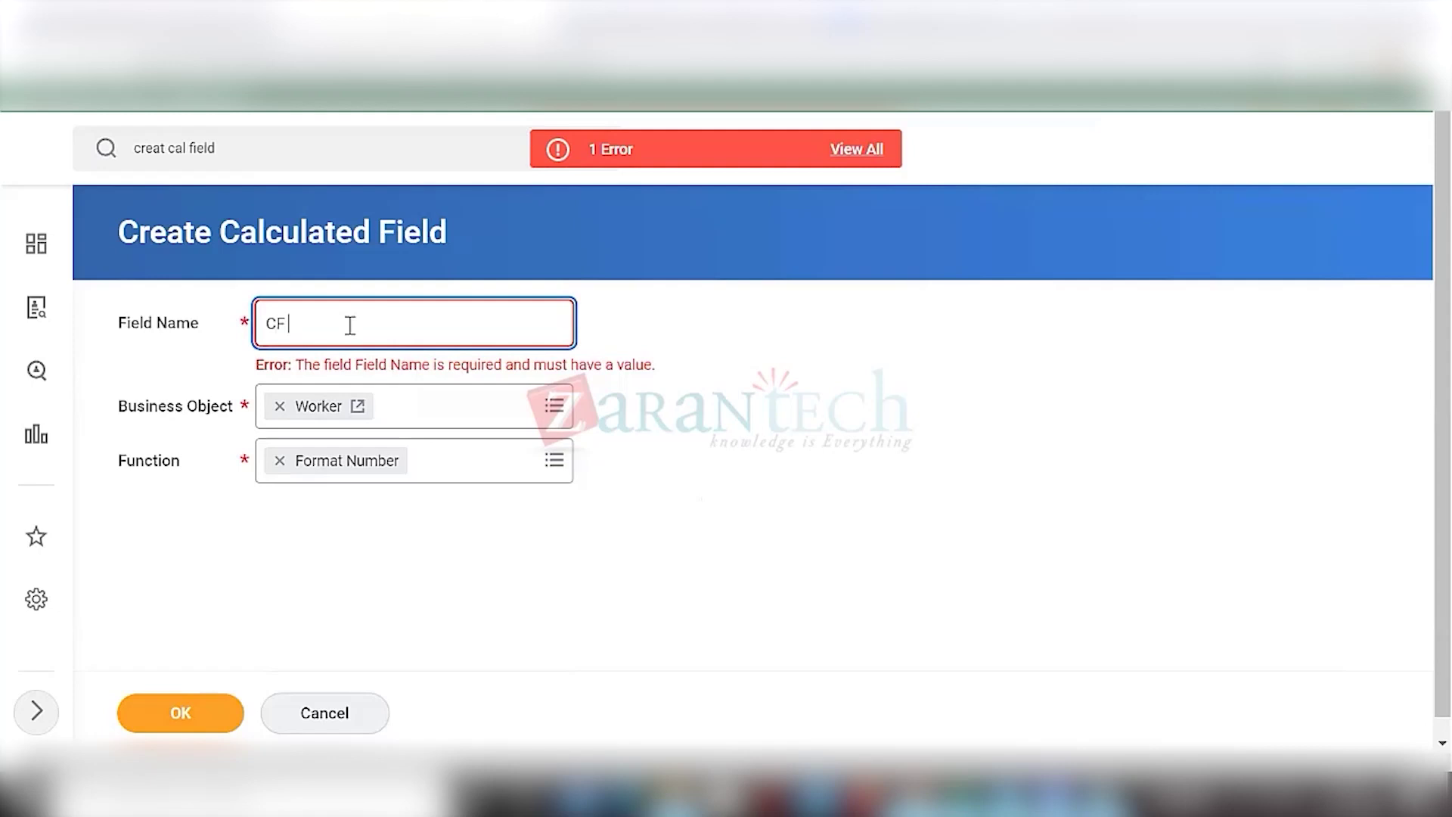
pyautogui.write(' FB')
pyautogui.press('BackSpace')
pyautogui.write('NTest')
pyautogui.press('BackSpace')
pyautogui.press('BackSpace')
pyautogui.press('BackSpace')
pyautogui.write('est')
pyautogui.click(180, 709)
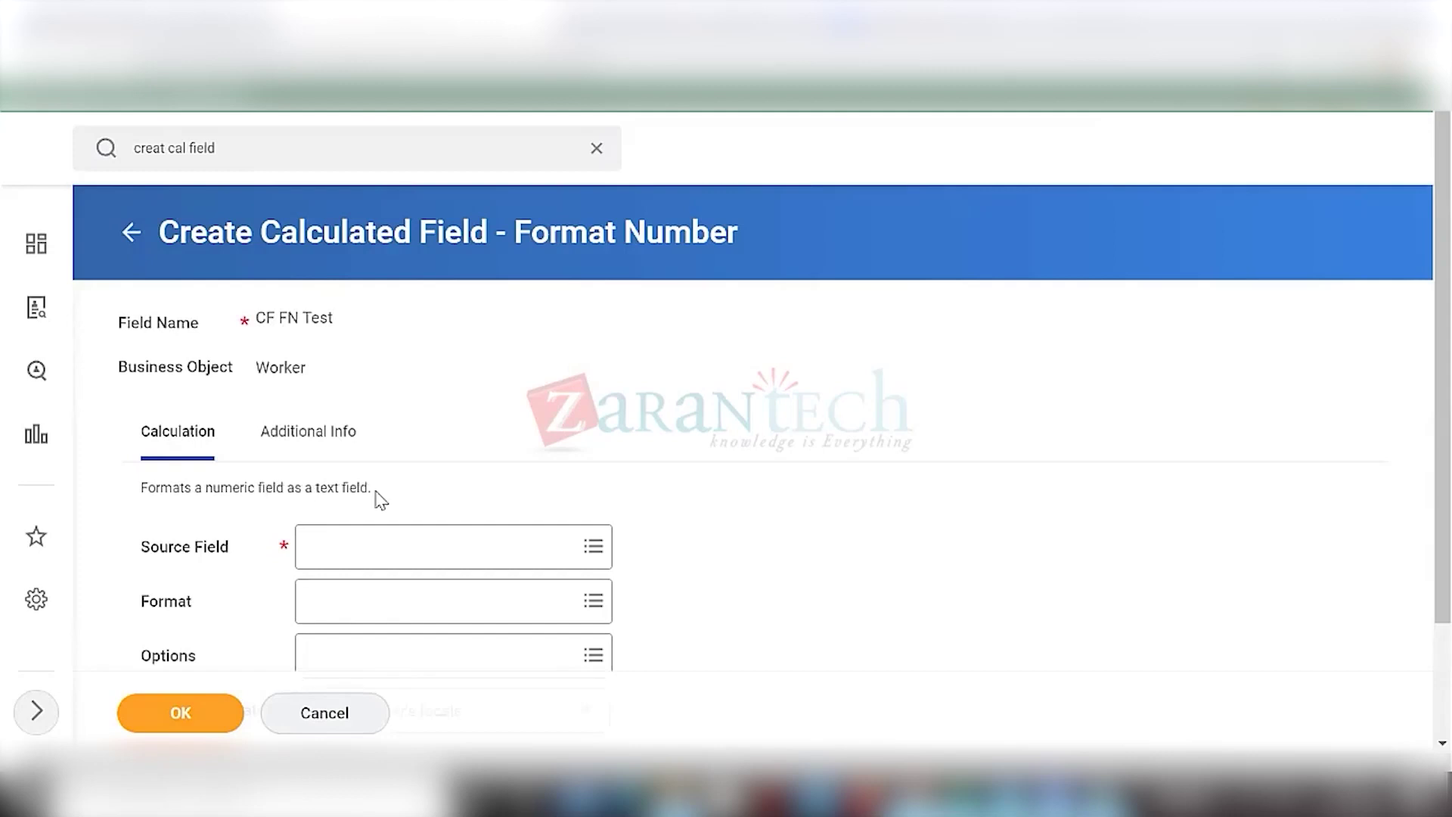
# - Set the source field to Total Base Pay - Amount
pyautogui.moveTo(377, 493); pyautogui.dragTo(32, 488)
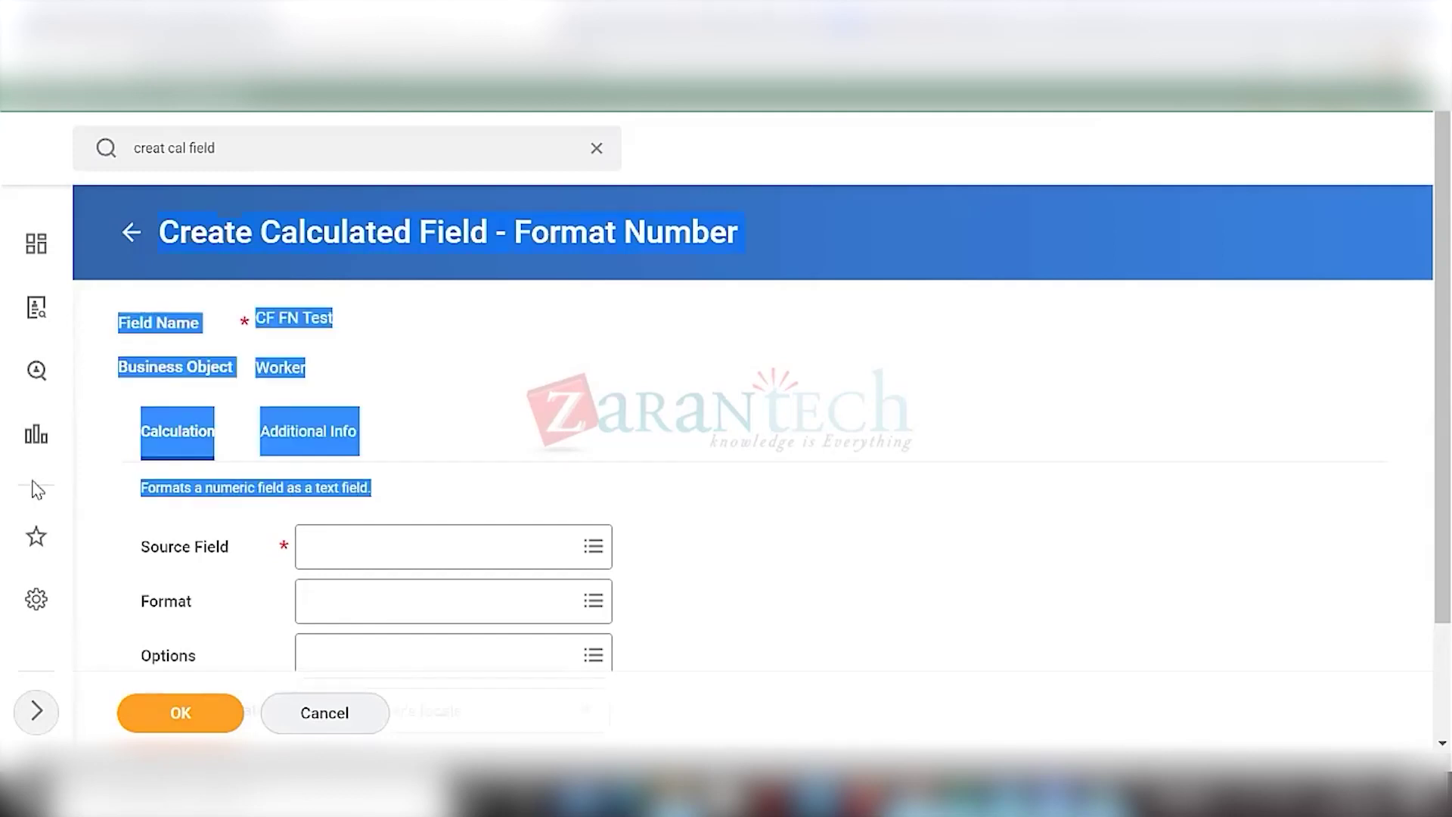
pyautogui.click(135, 521)
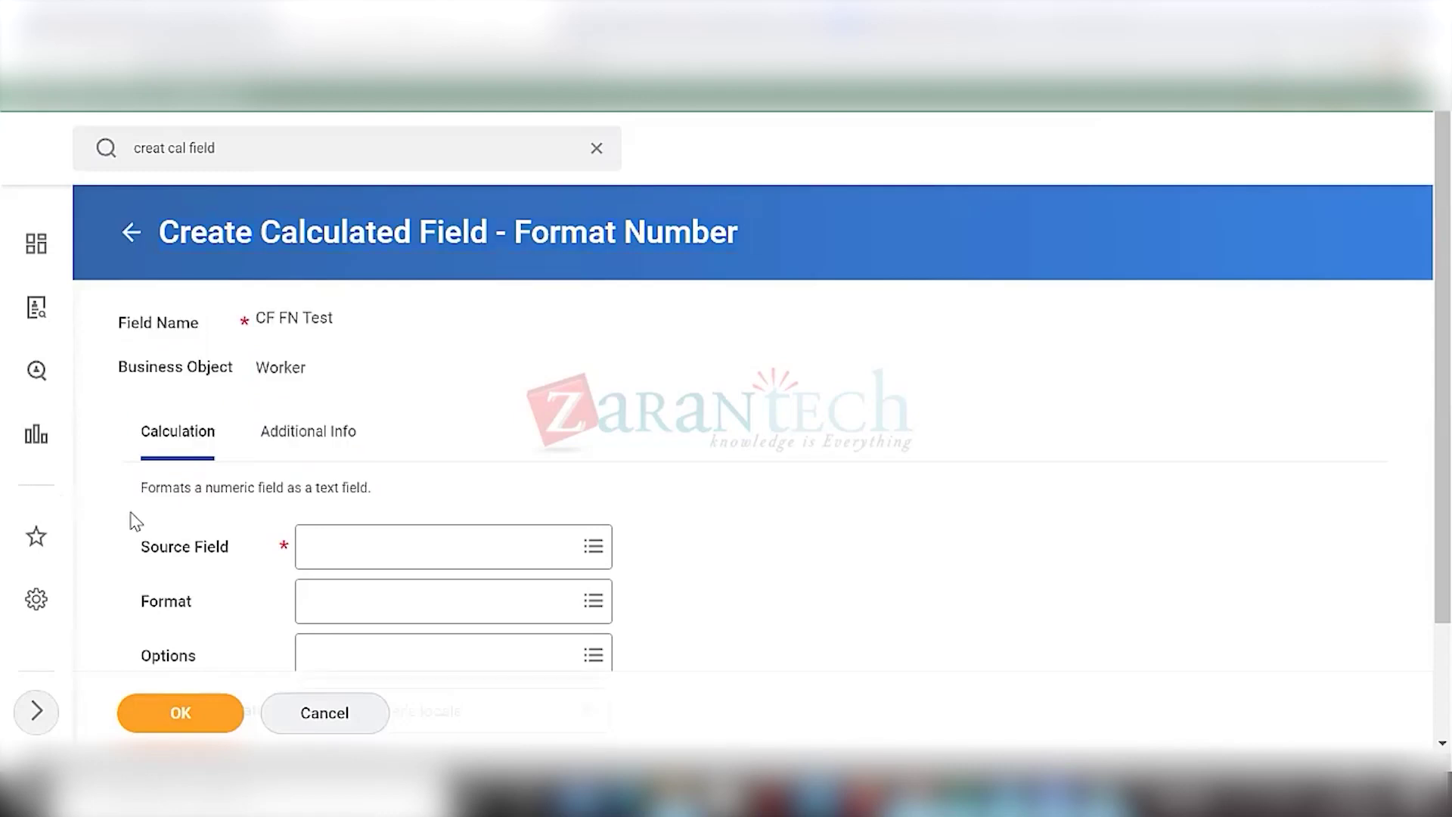
pyautogui.click(380, 546)
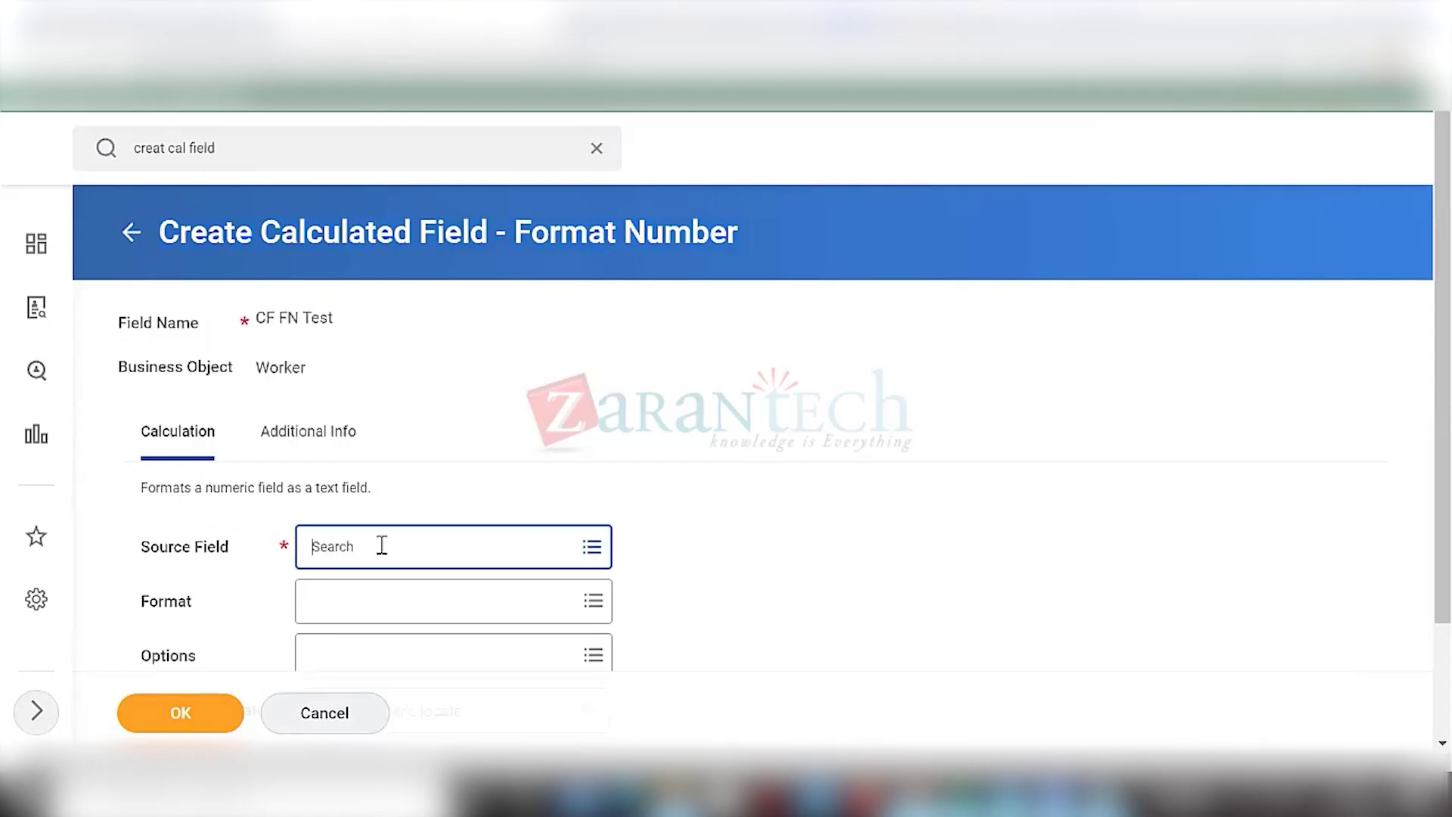
pyautogui.write('to')
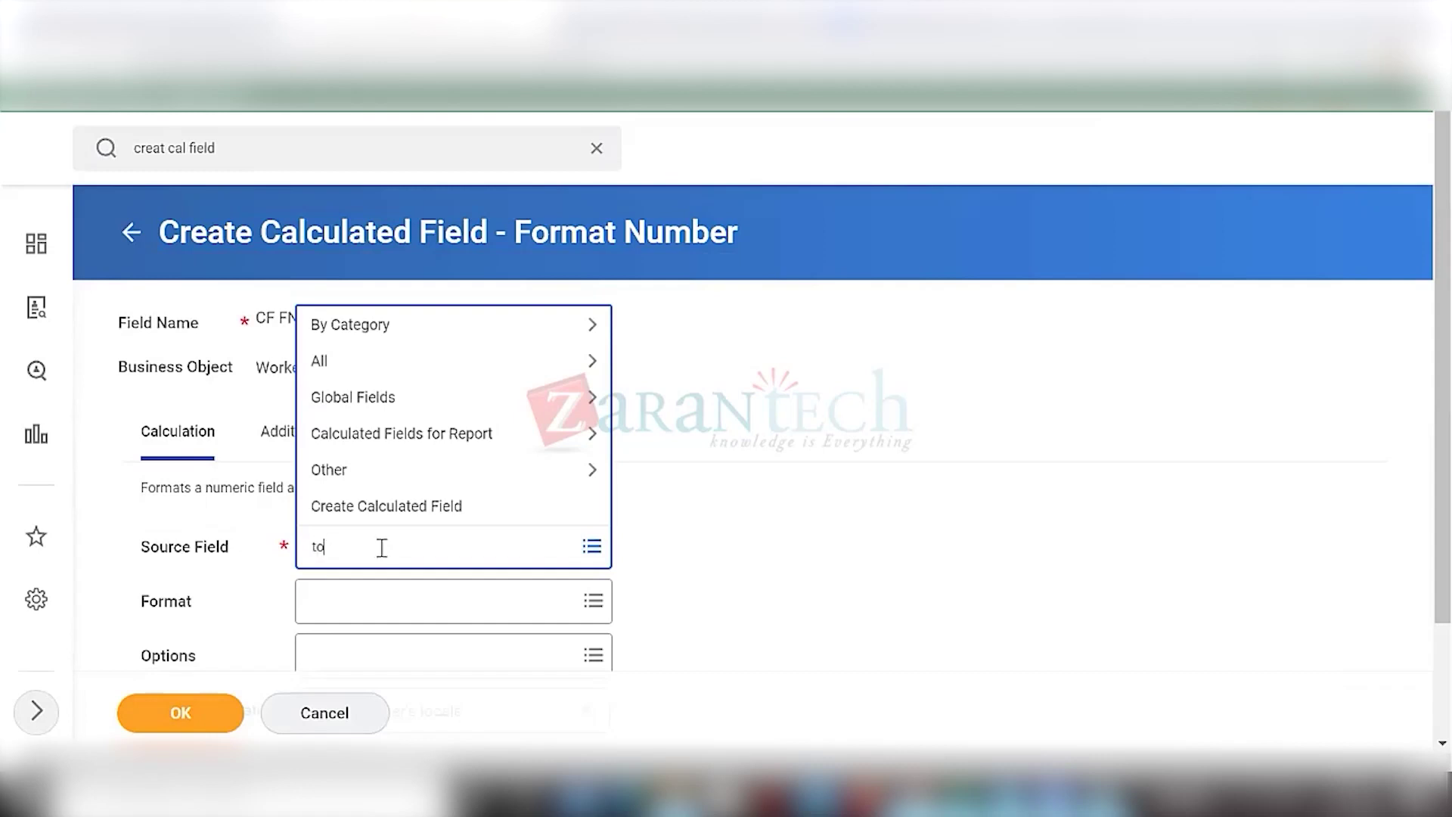
pyautogui.write('tal base pay')
pyautogui.press('Return')
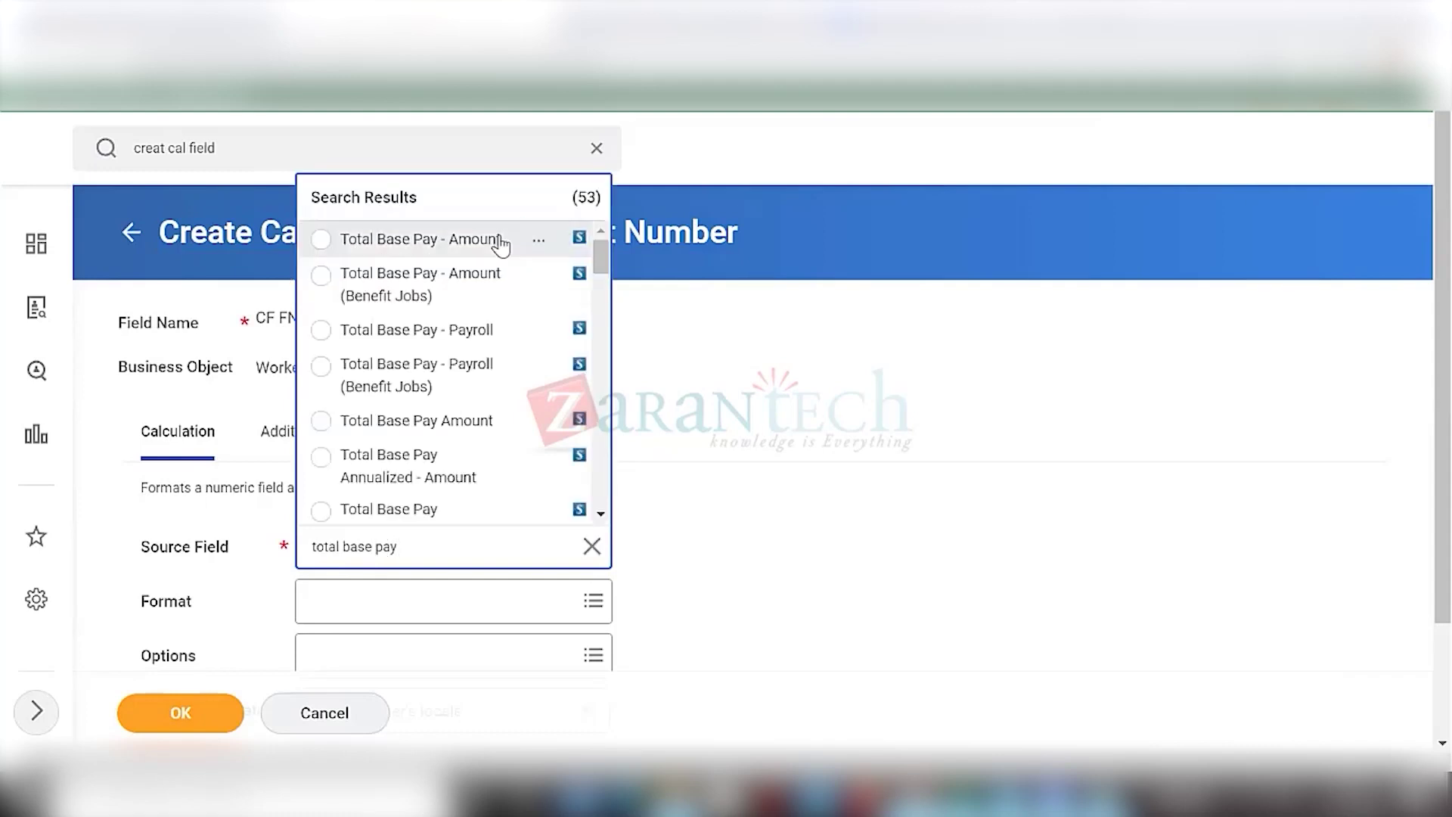
pyautogui.click(496, 241)
# - Choose the 000 number format from all formats and save the field
pyautogui.scroll(-3, 1419, 465)
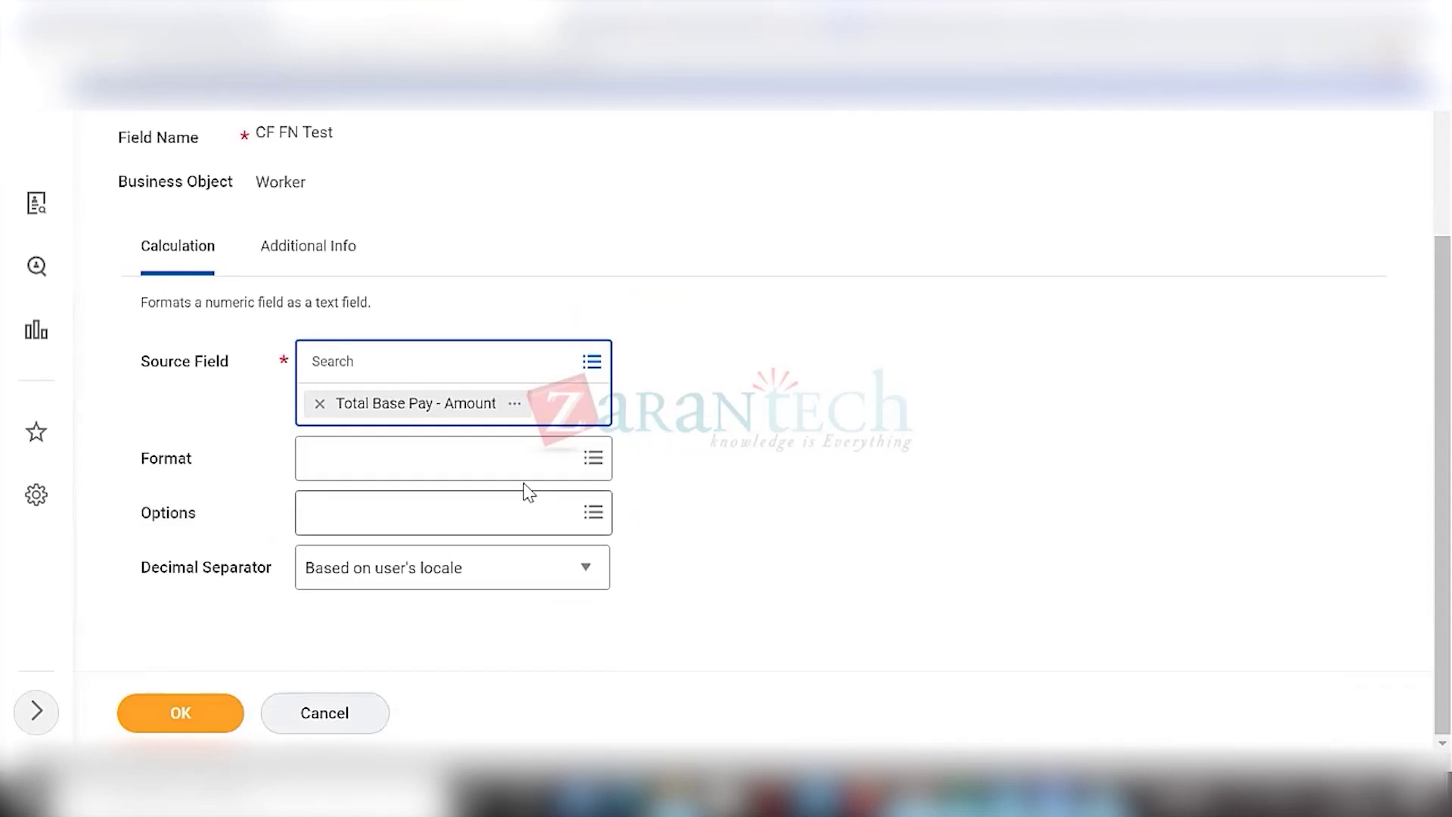
pyautogui.click(516, 458)
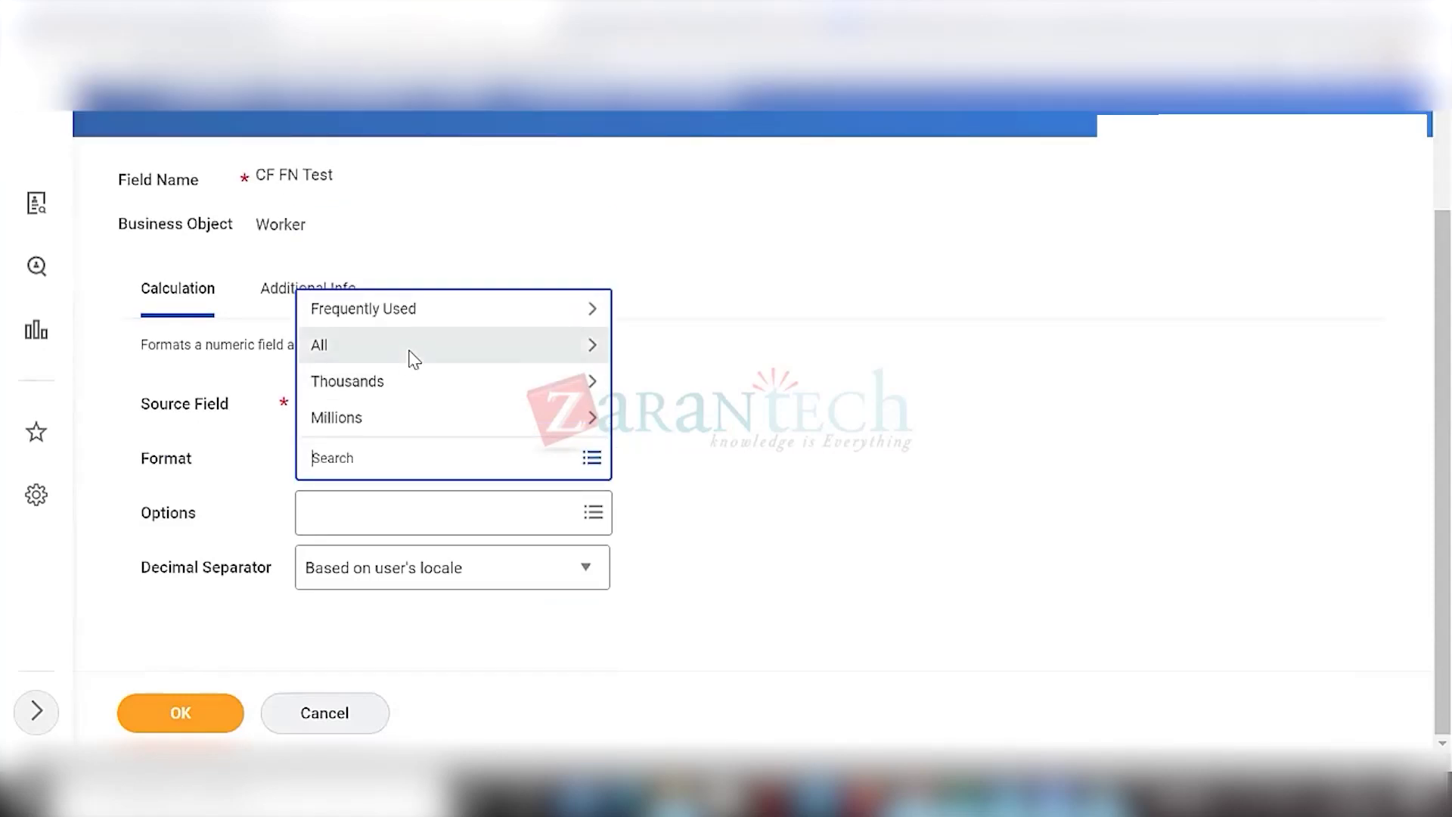
pyautogui.click(411, 354)
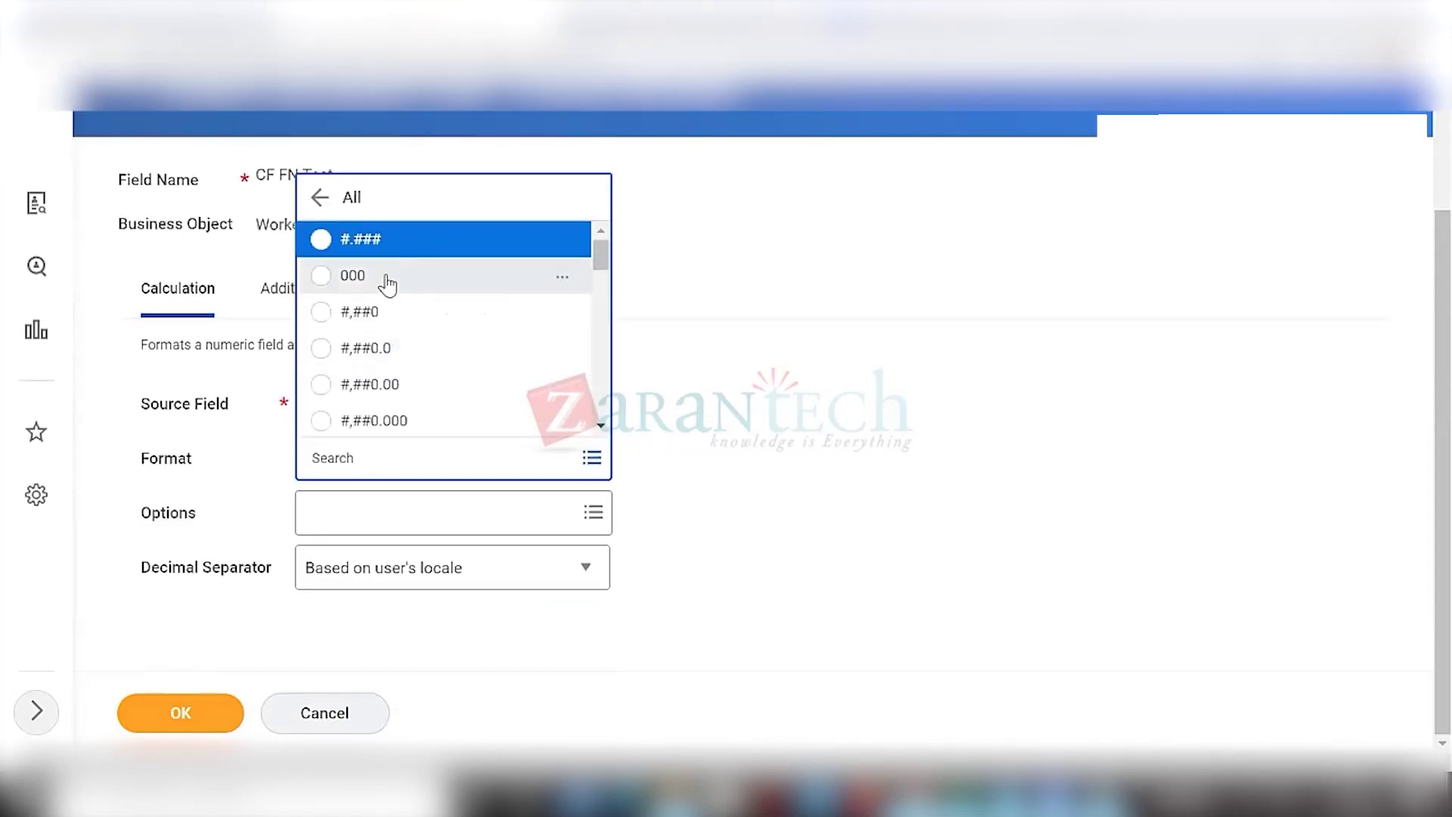
pyautogui.click(384, 286)
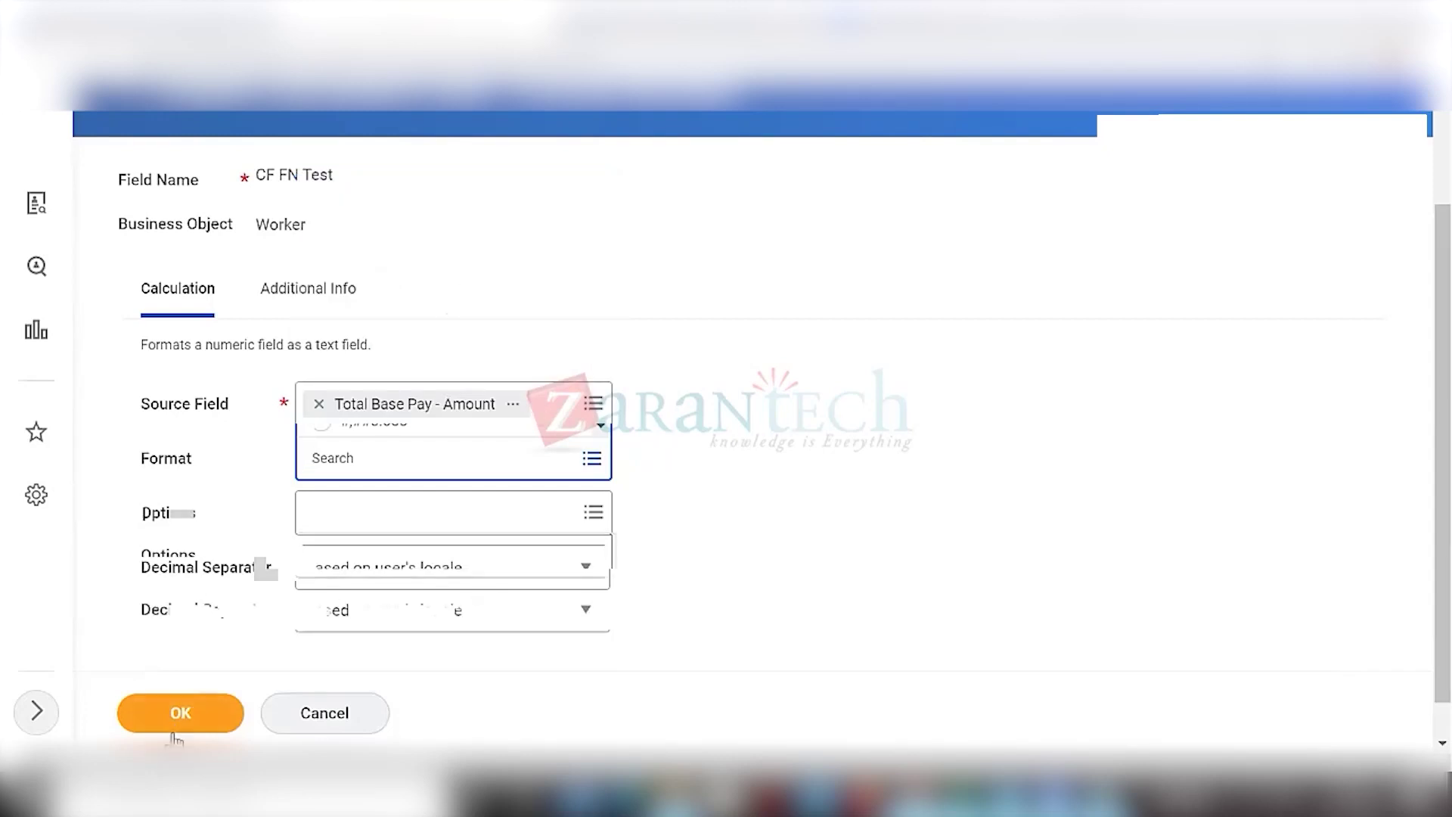
pyautogui.click(189, 711)
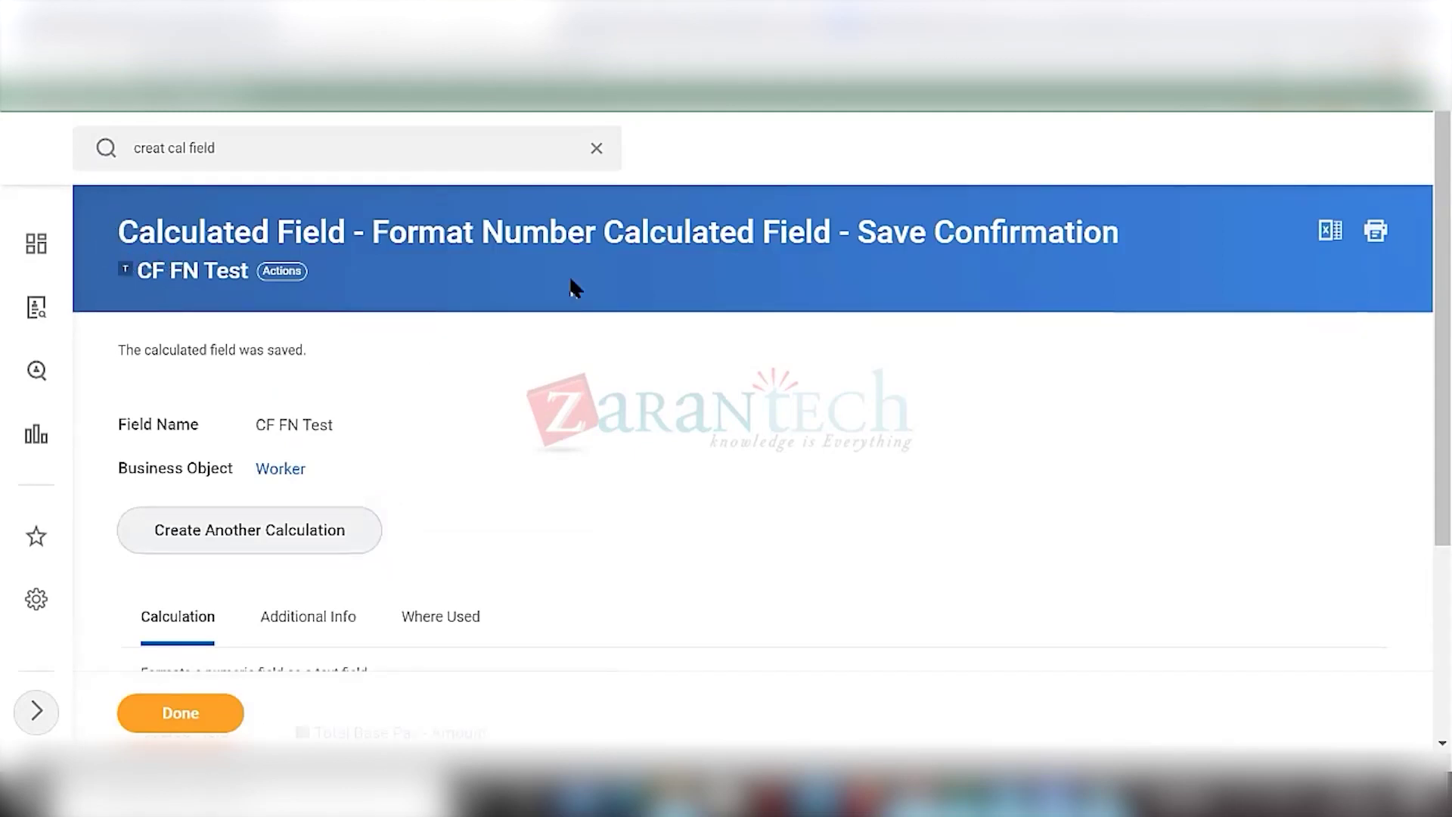
pyautogui.scroll(-4, 1416, 341)
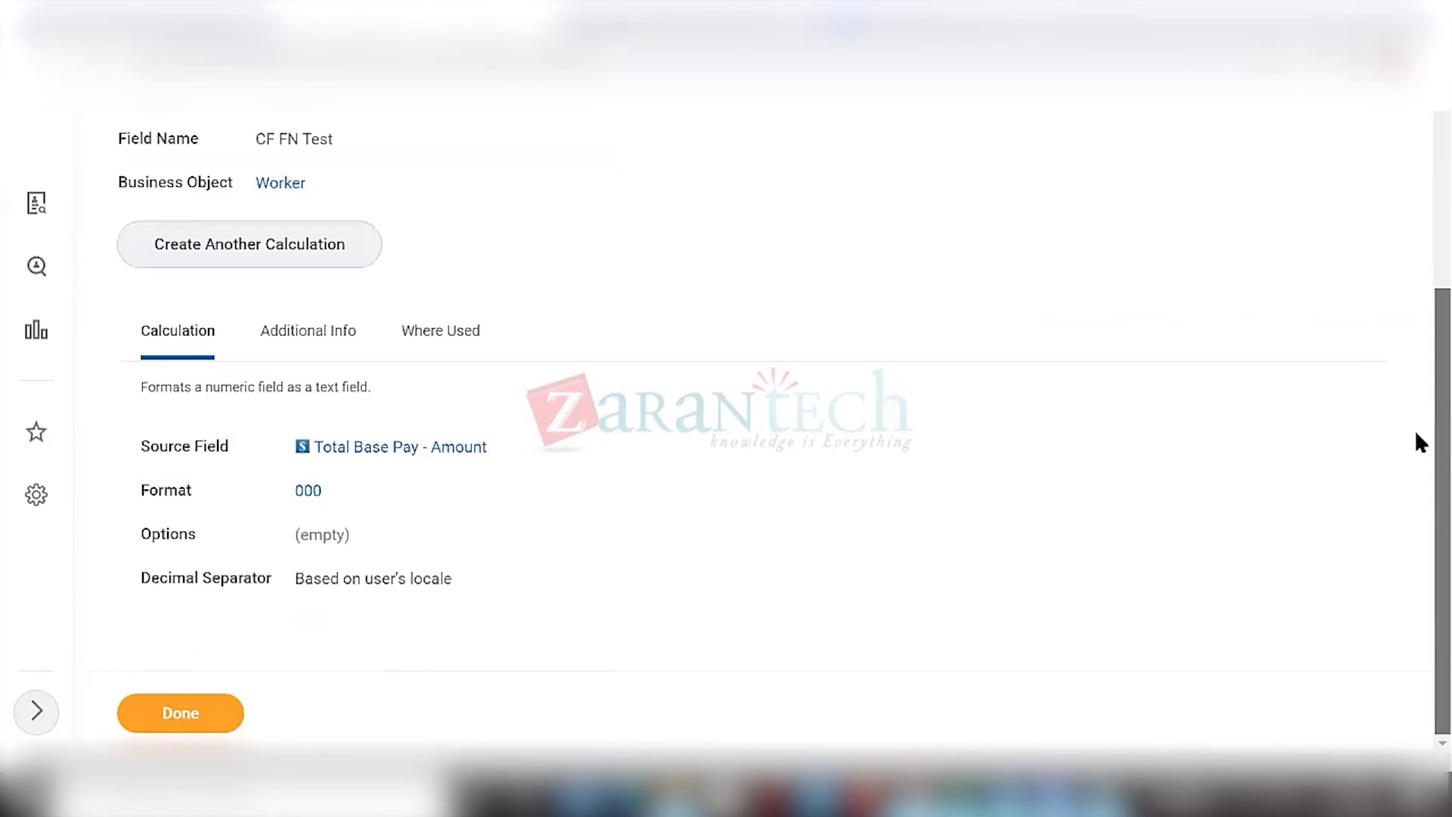
pyautogui.scroll(3, 1417, 434)
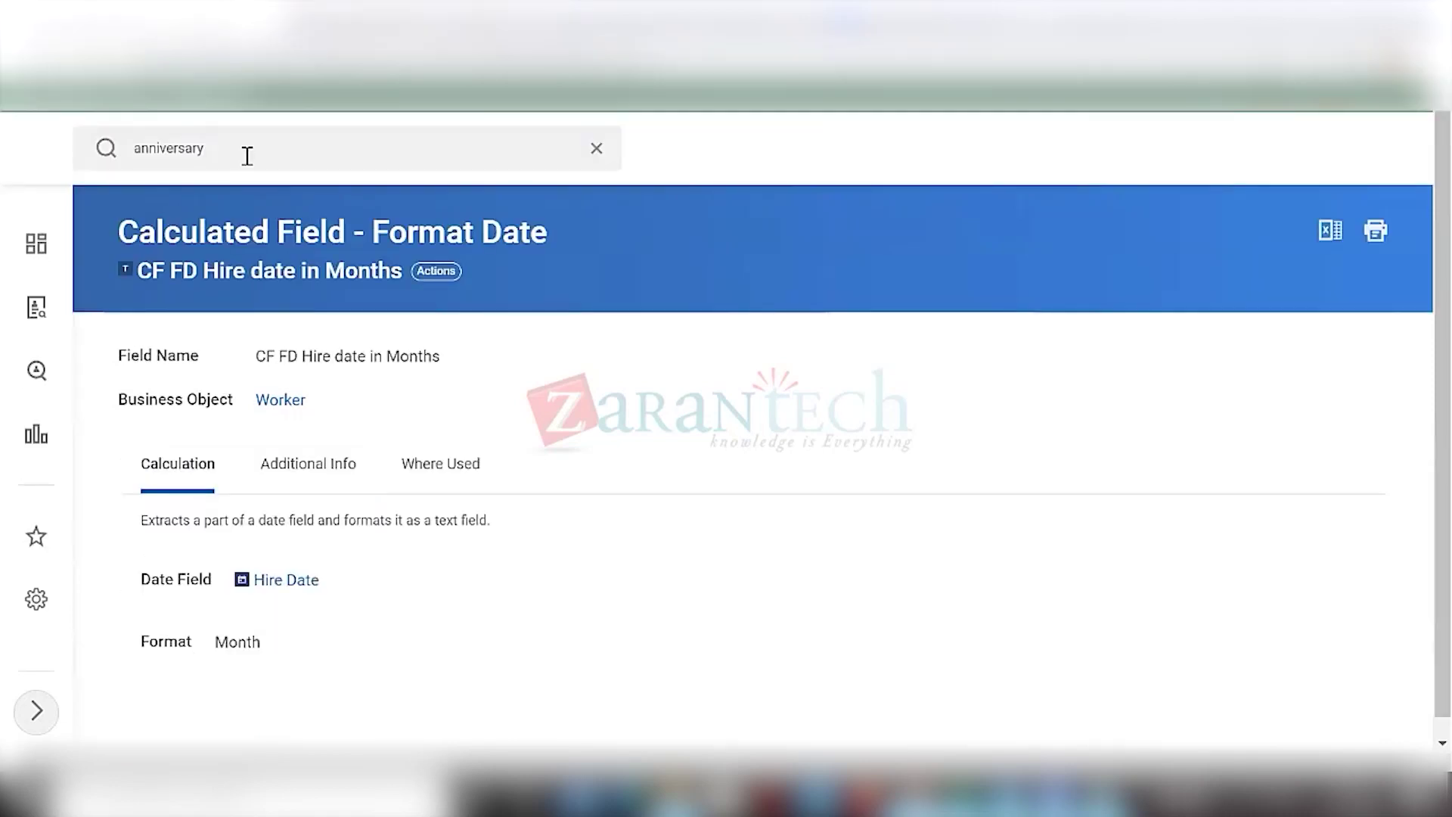
# - Search 'create cal field' and start a fresh Create Calculated Field form
pyautogui.click(247, 155)
pyautogui.press('BackSpace')
pyautogui.write('create cal field')
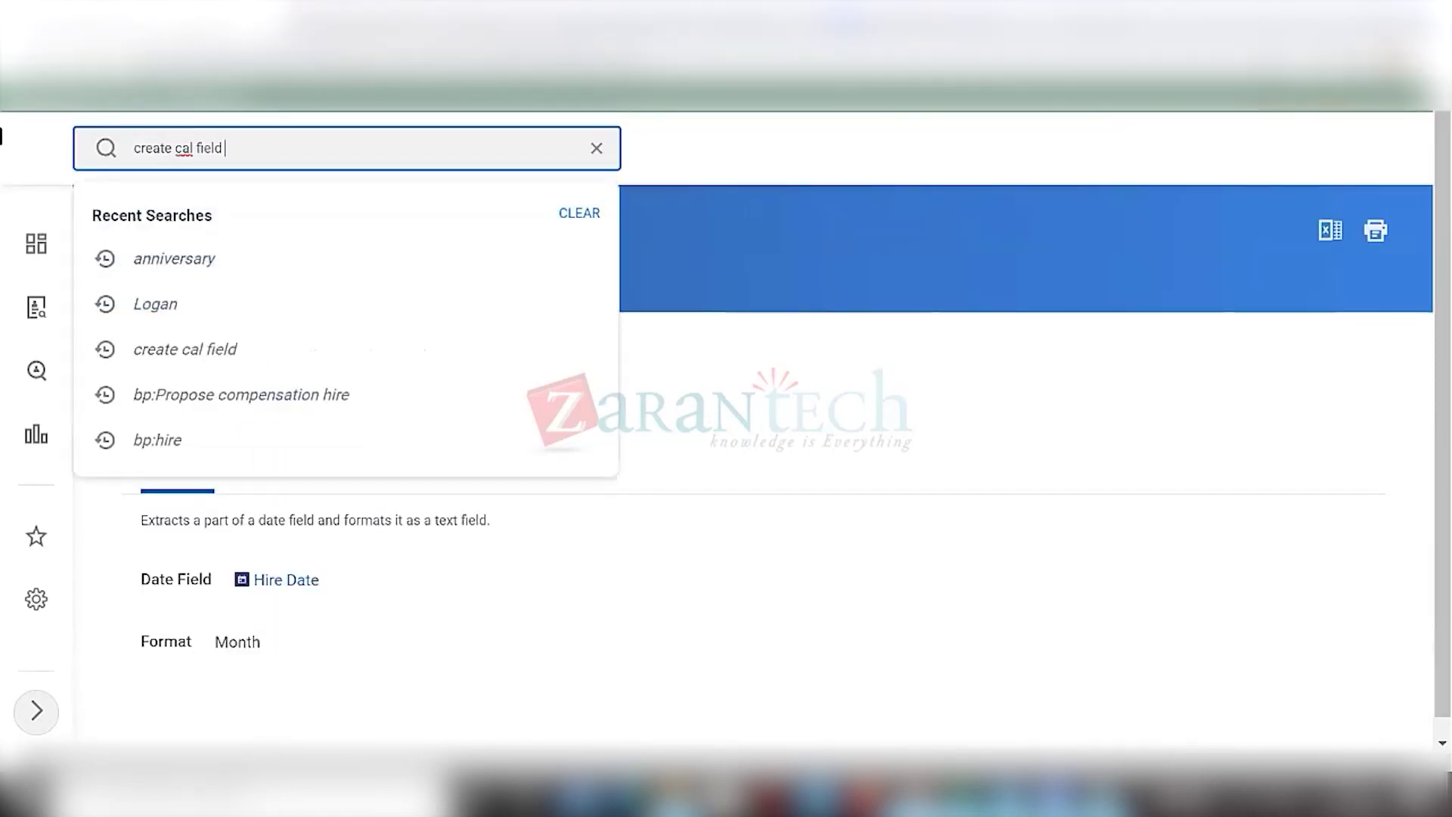
pyautogui.press('Escape')
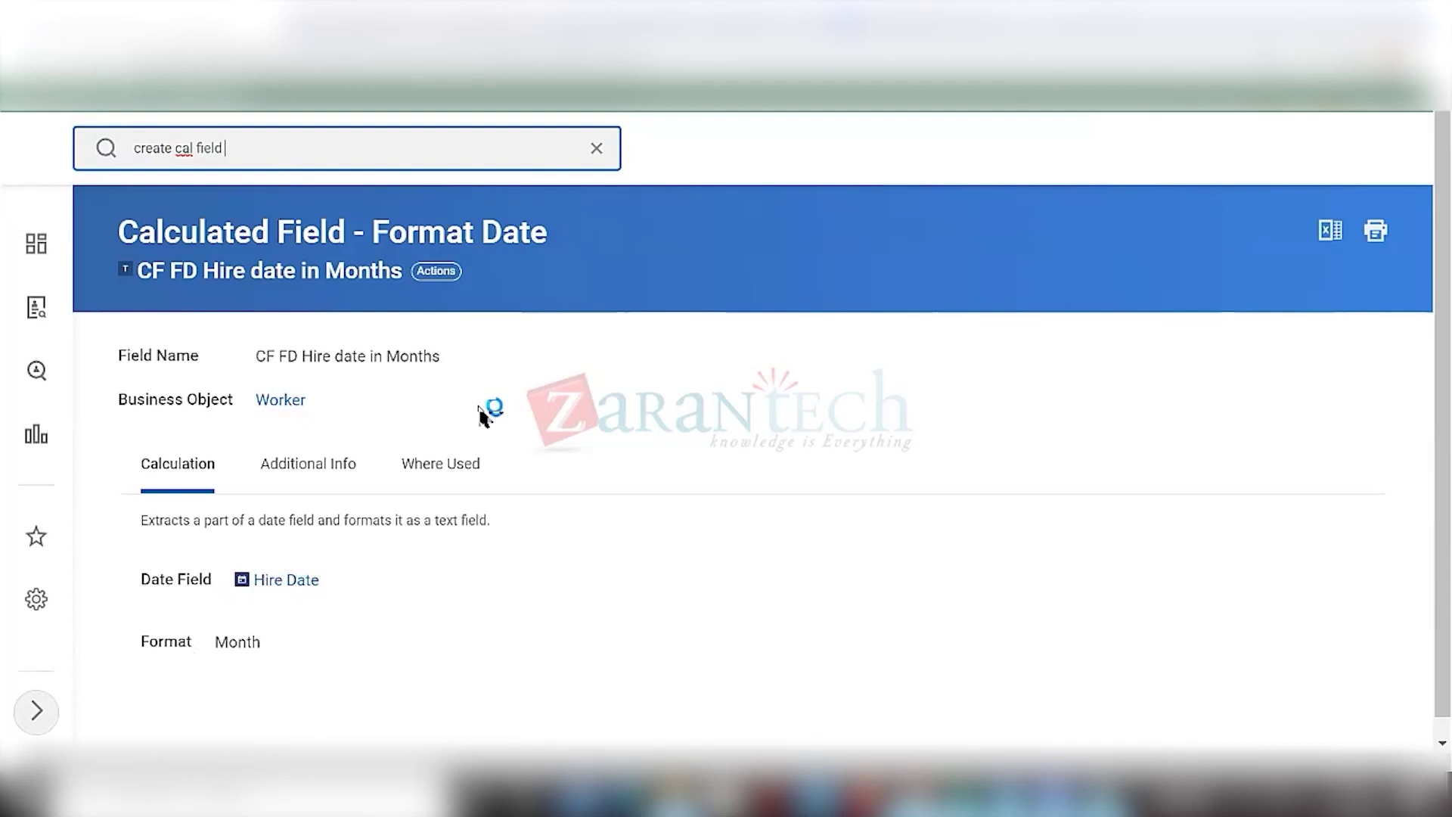
pyautogui.click(478, 407)
pyautogui.click(390, 438)
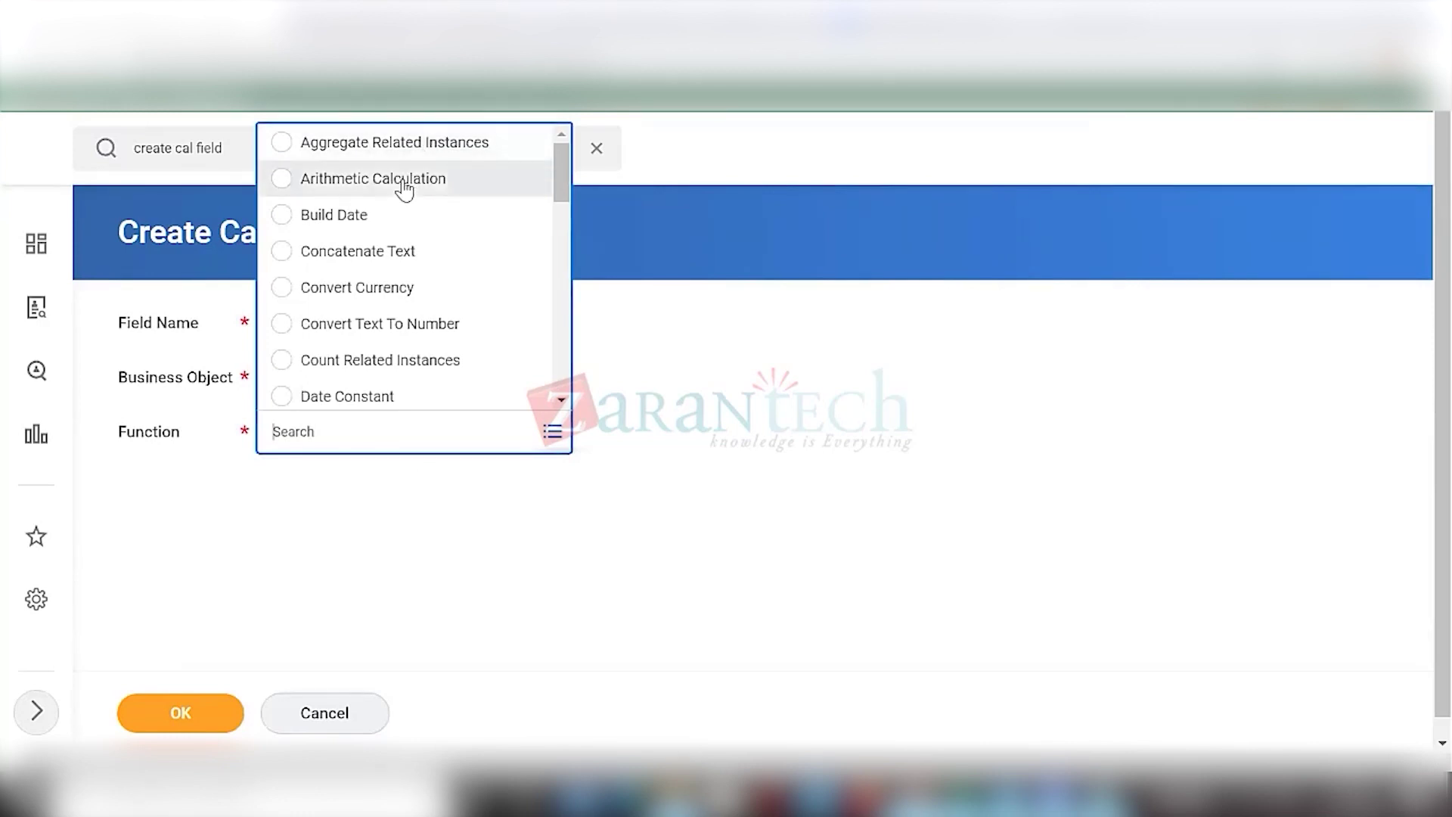
# - Start a Convert Currency field 'CF CC TBP' on the Worker object
pyautogui.click(374, 295)
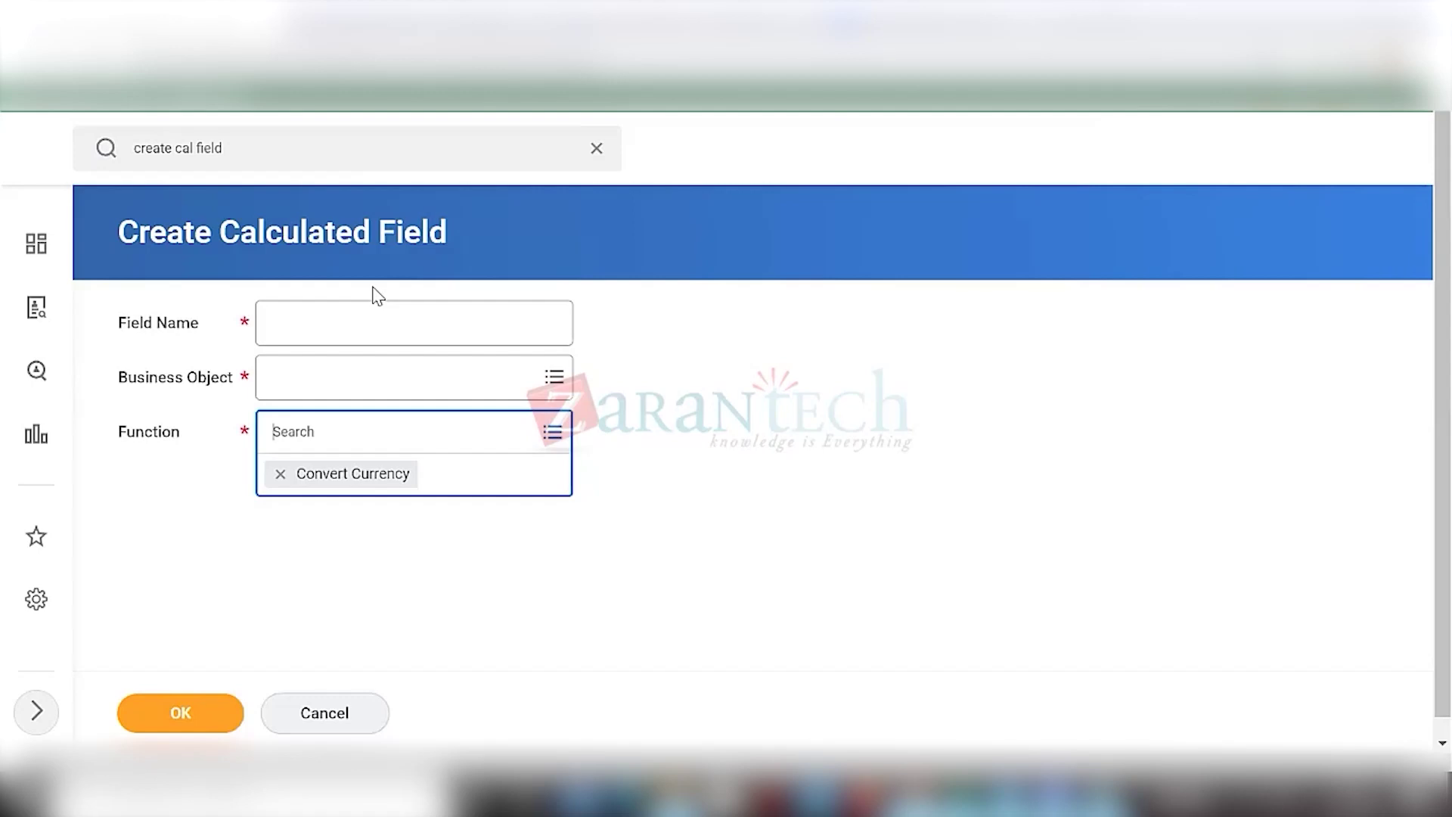
pyautogui.click(323, 392)
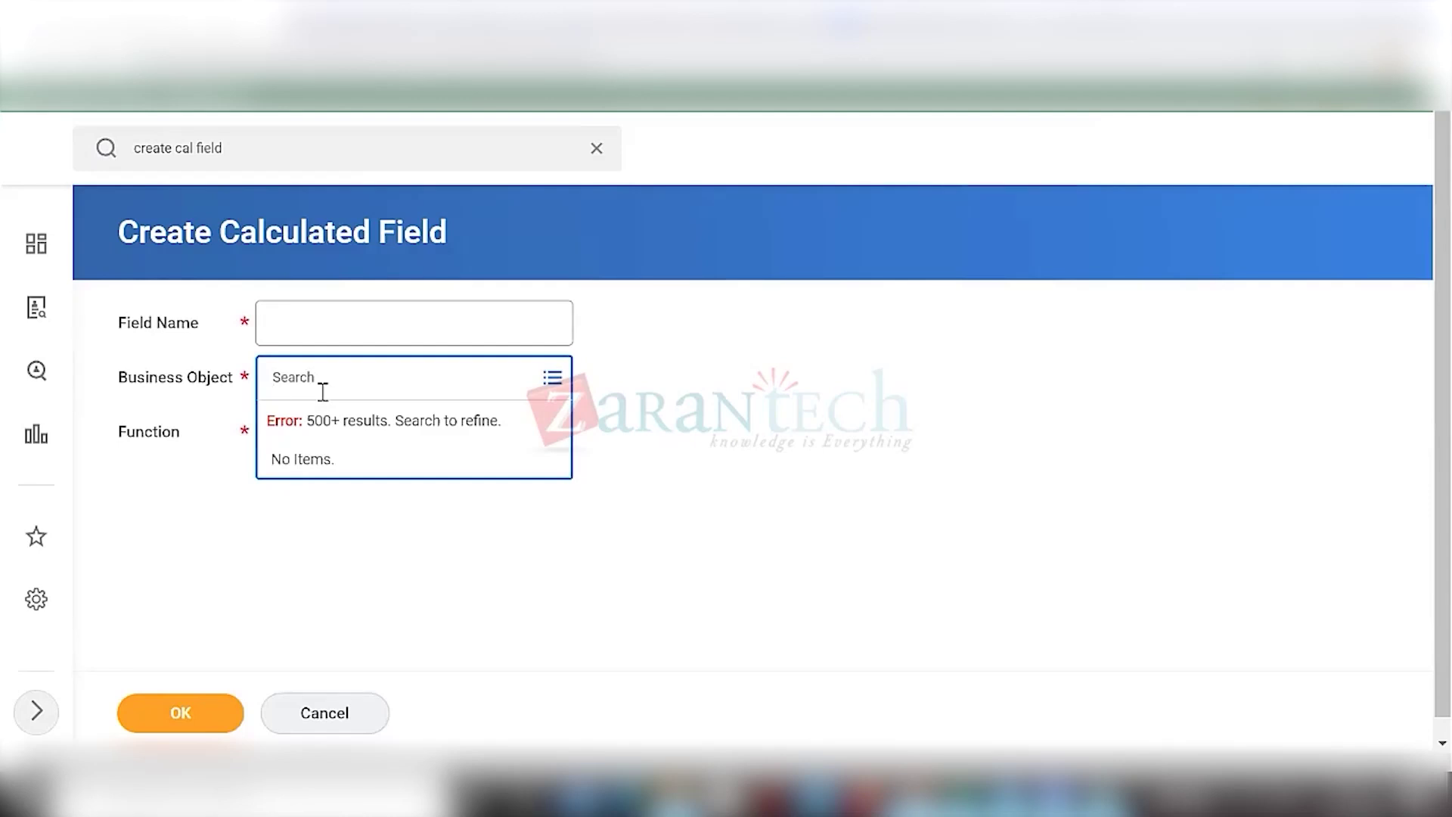
pyautogui.write('Workew')
pyautogui.press('BackSpace')
pyautogui.press('BackSpace')
pyautogui.write('er')
pyautogui.press('Return')
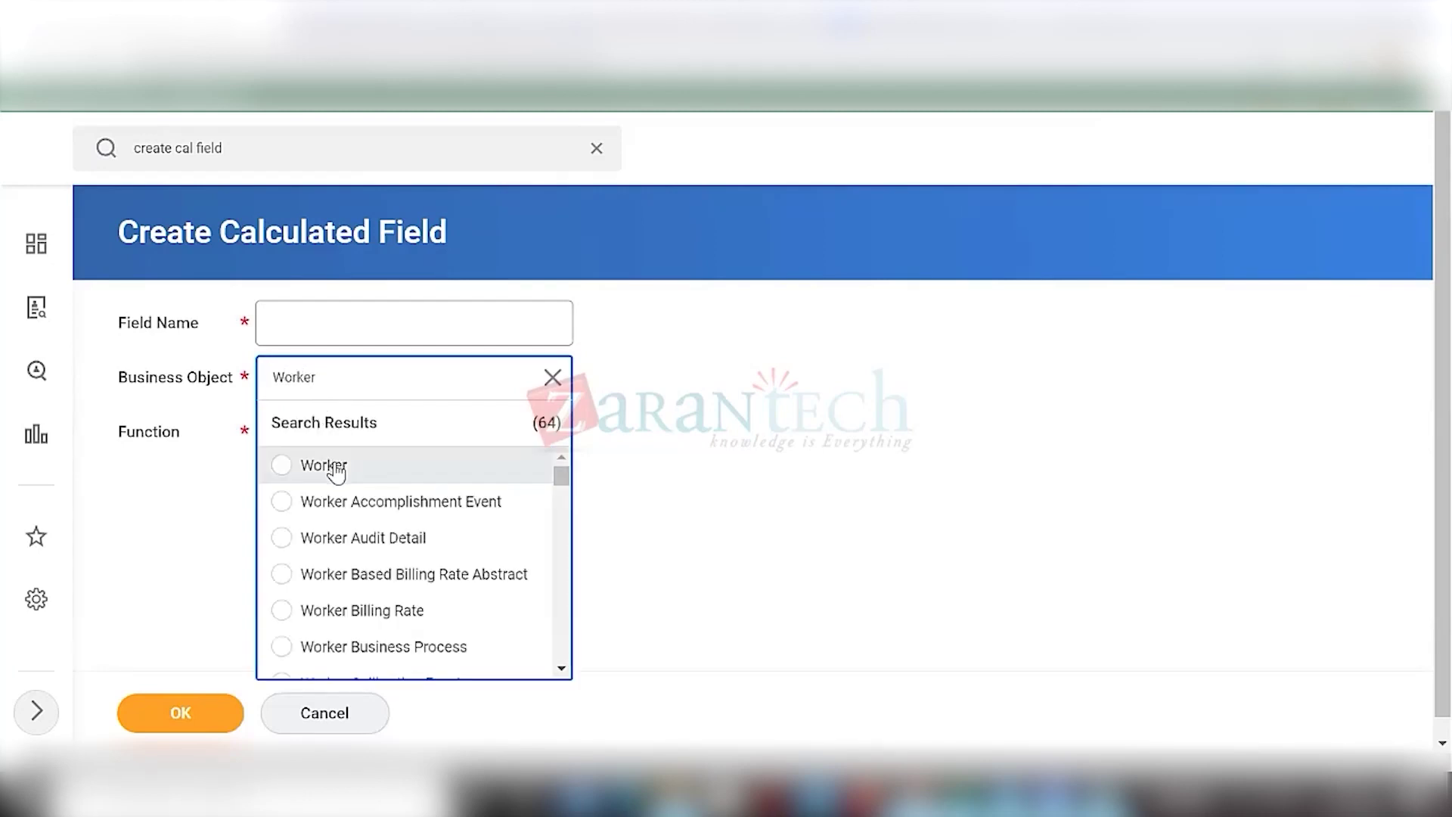
pyautogui.click(334, 470)
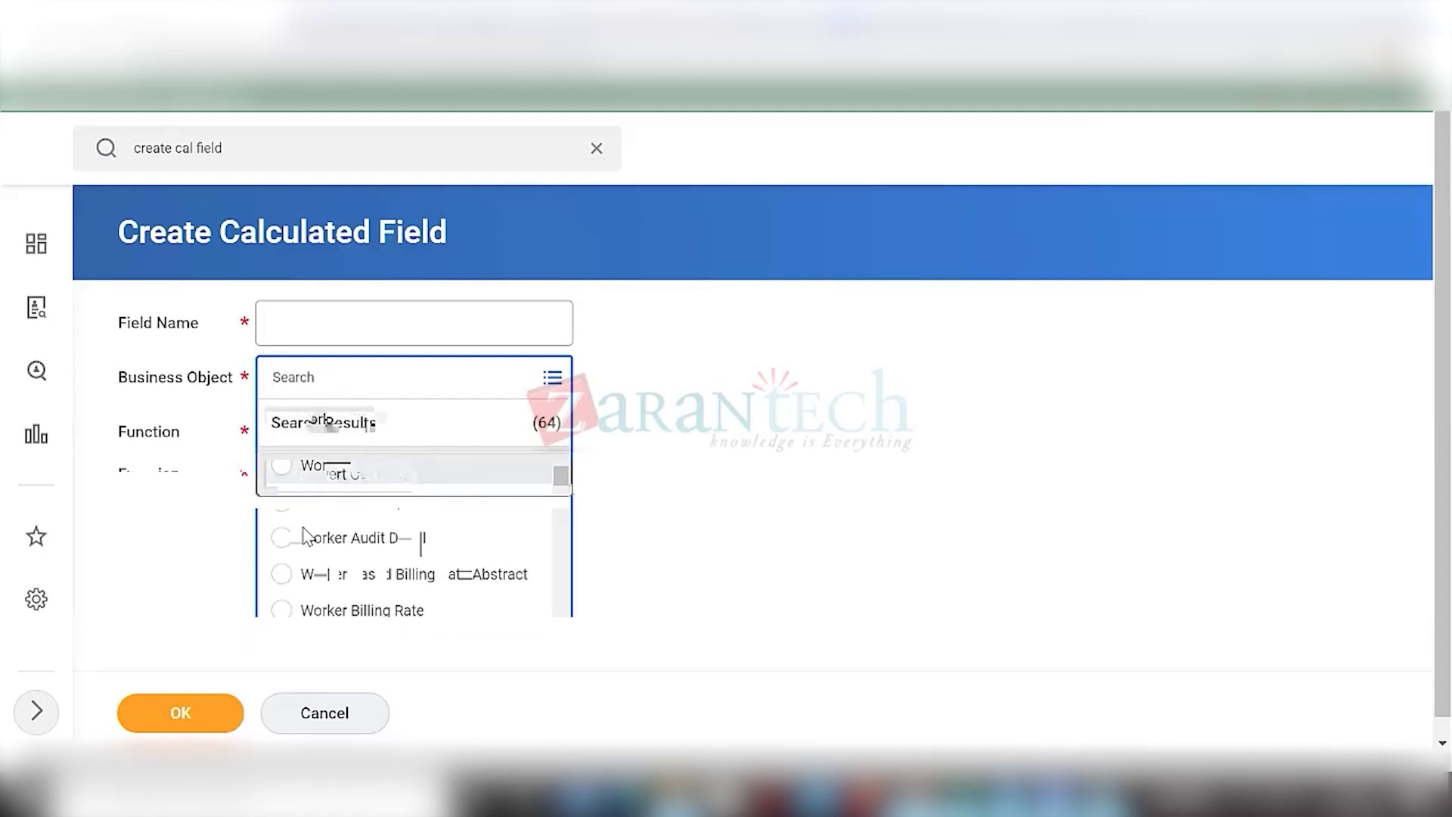
pyautogui.click(309, 321)
pyautogui.write('CF CC')
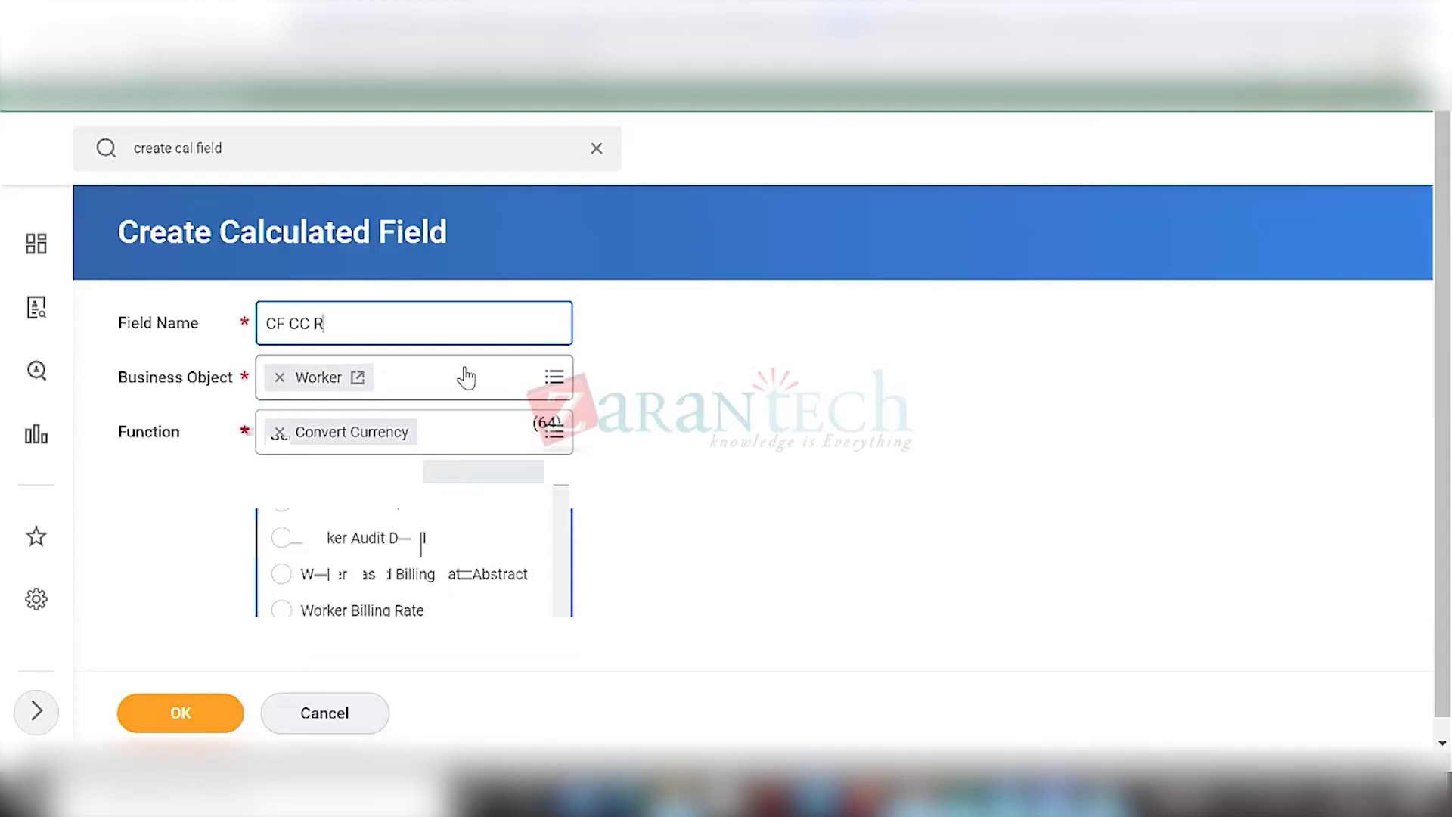
pyautogui.write(' TBP')
pyautogui.click(183, 718)
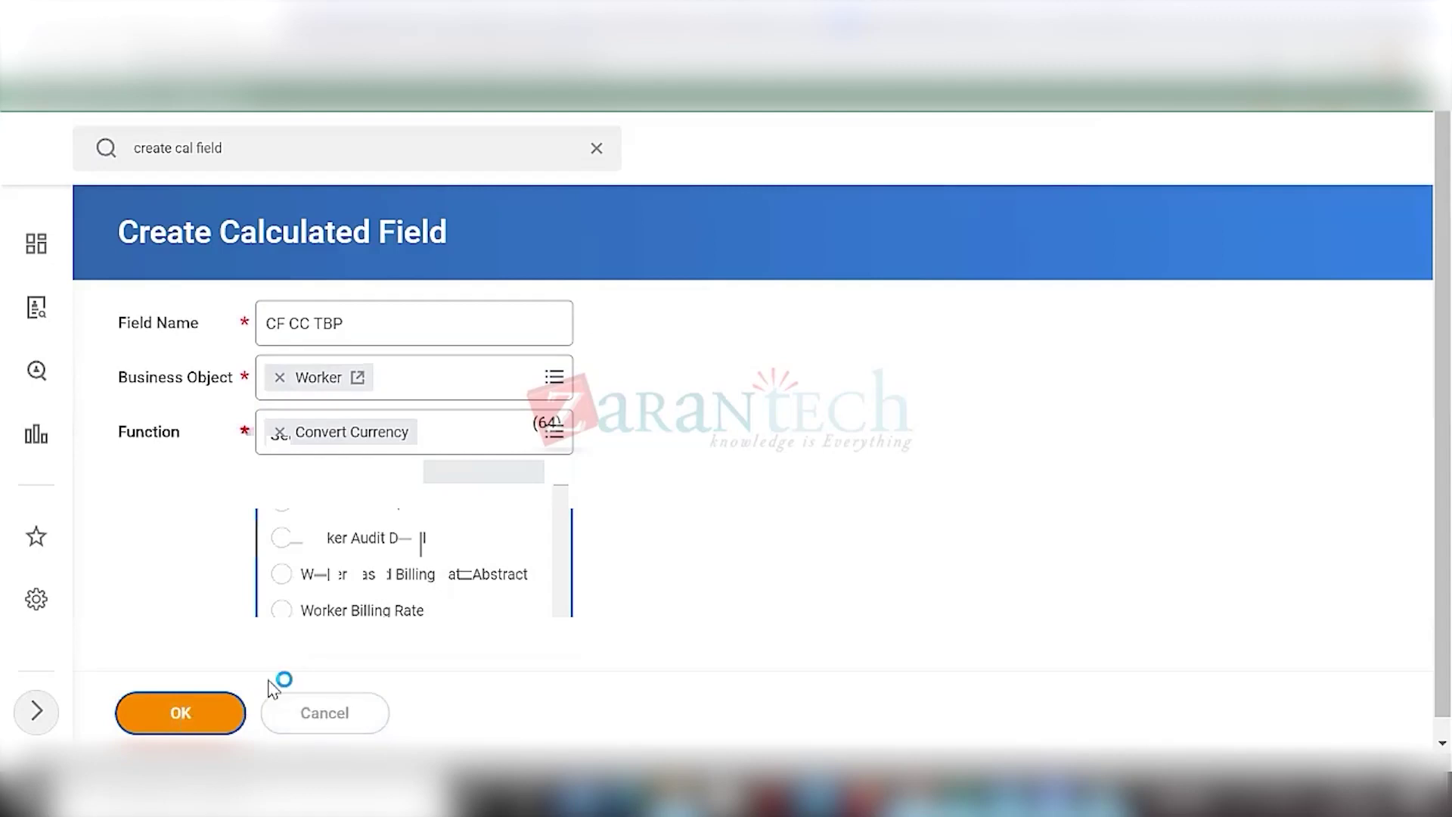
# - Use Total Base Pay - Amount as source with USD as target currency
pyautogui.click(482, 568)
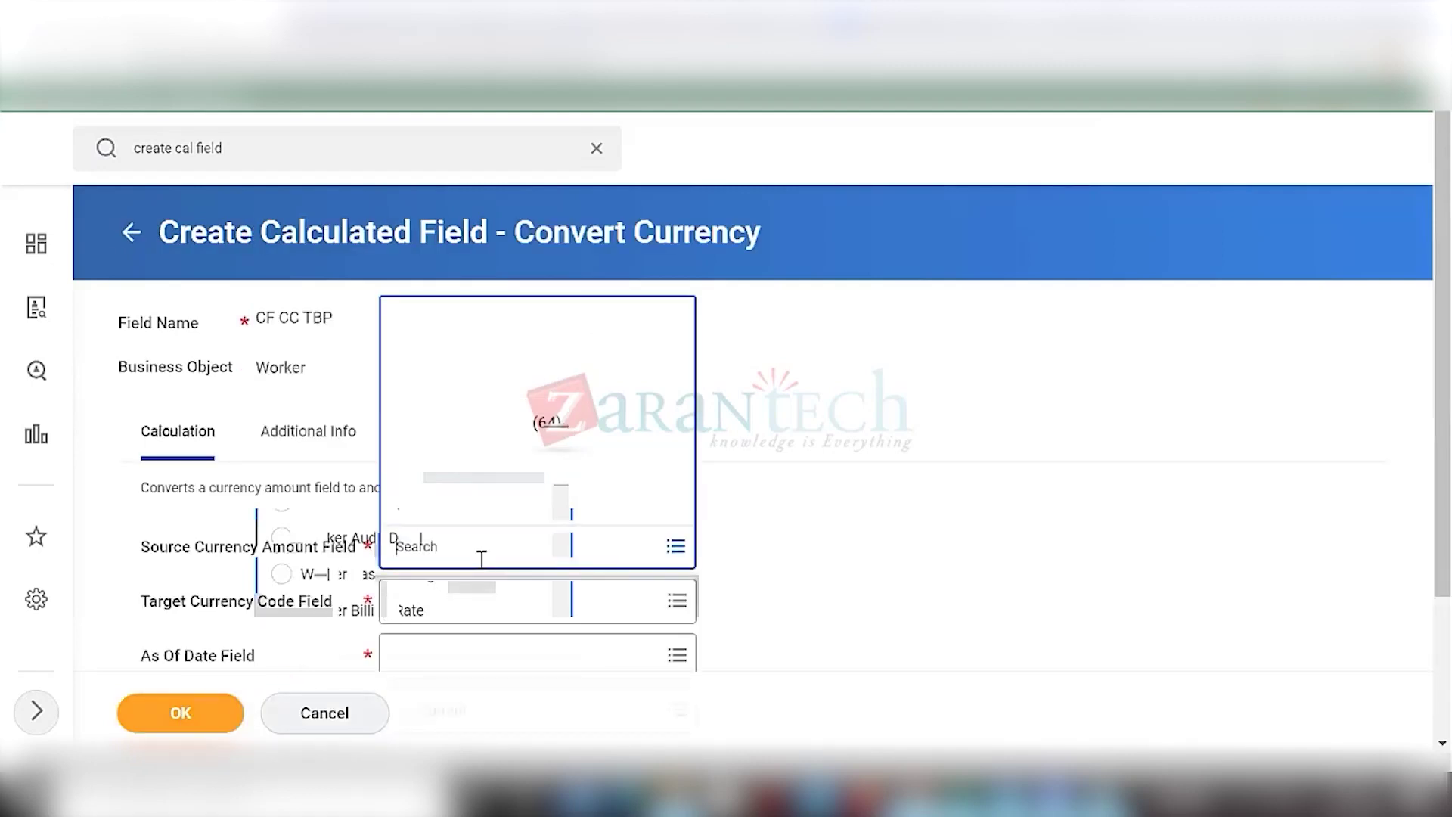
pyautogui.write('To')
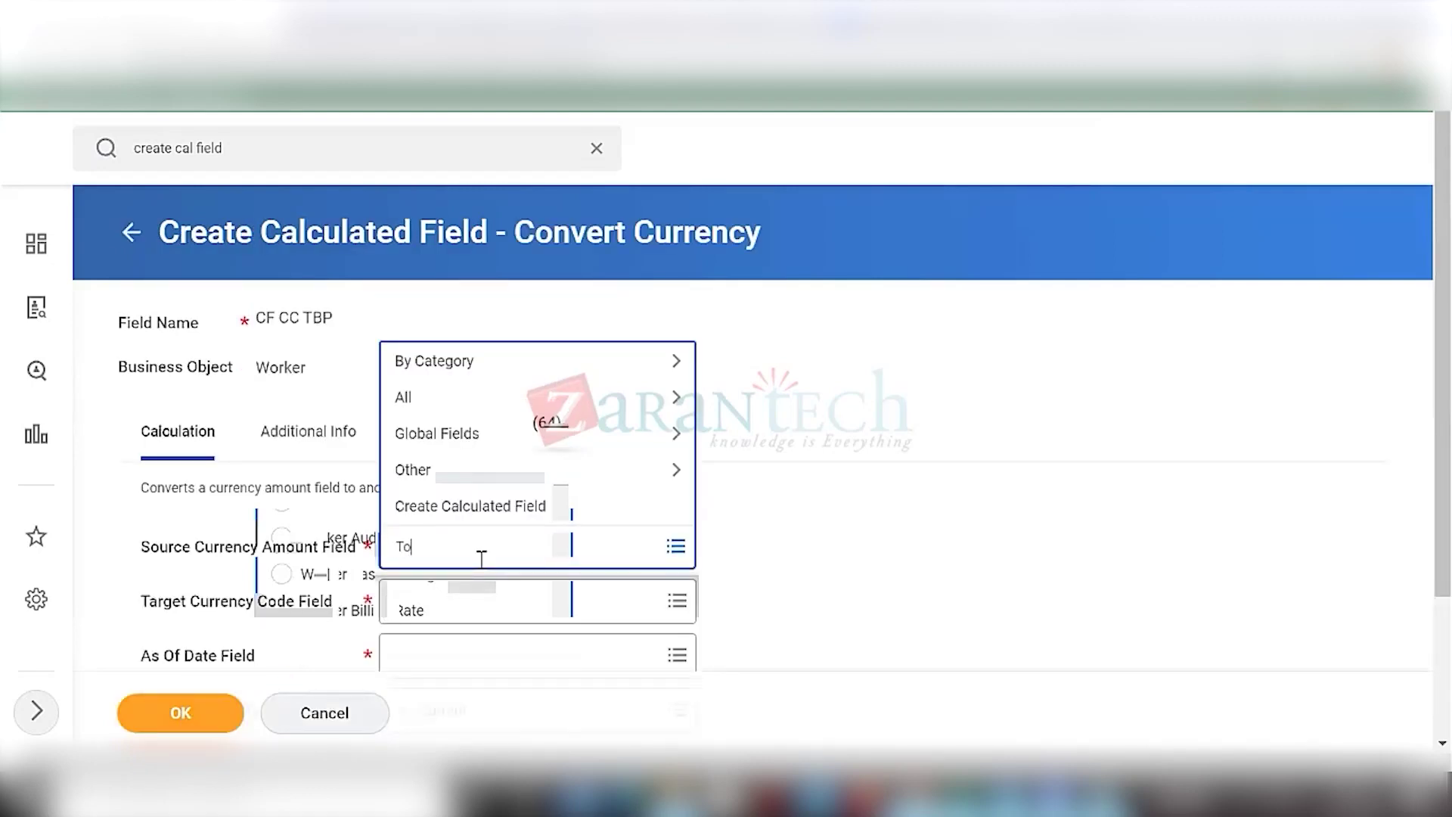
pyautogui.write('tal base pay')
pyautogui.press('Return')
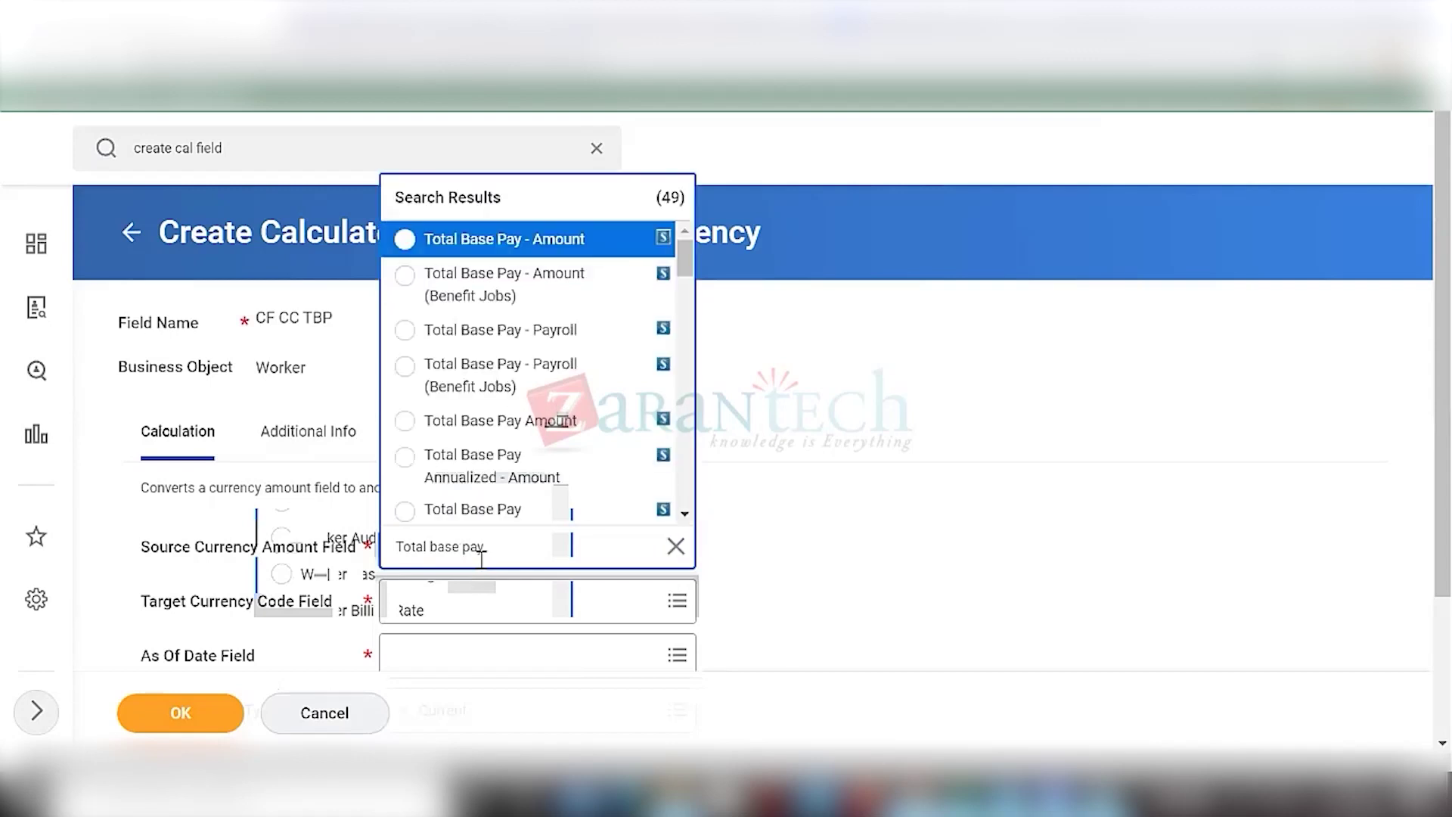
pyautogui.click(556, 241)
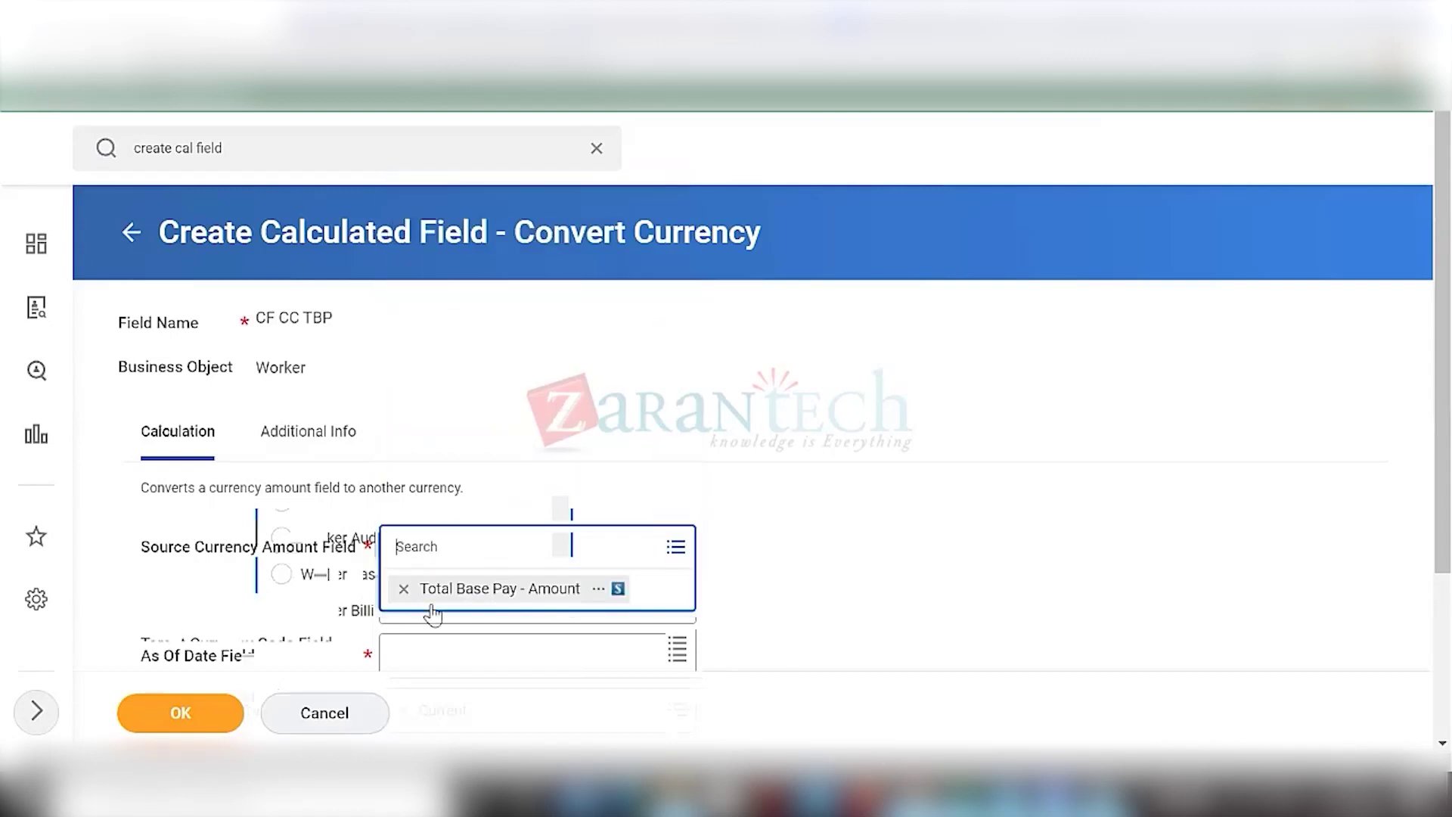
pyautogui.click(448, 649)
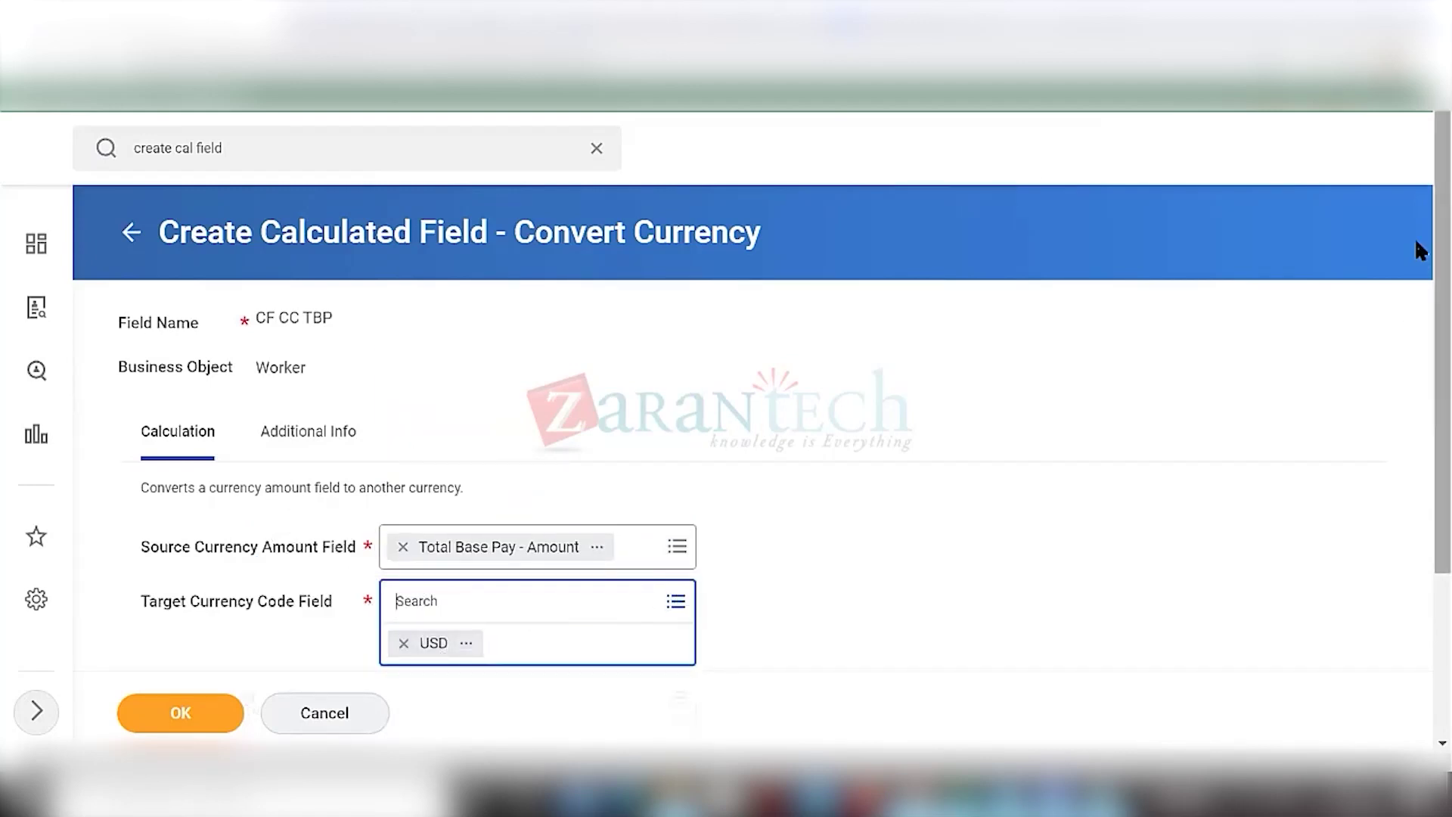
pyautogui.scroll(-3, 1414, 237)
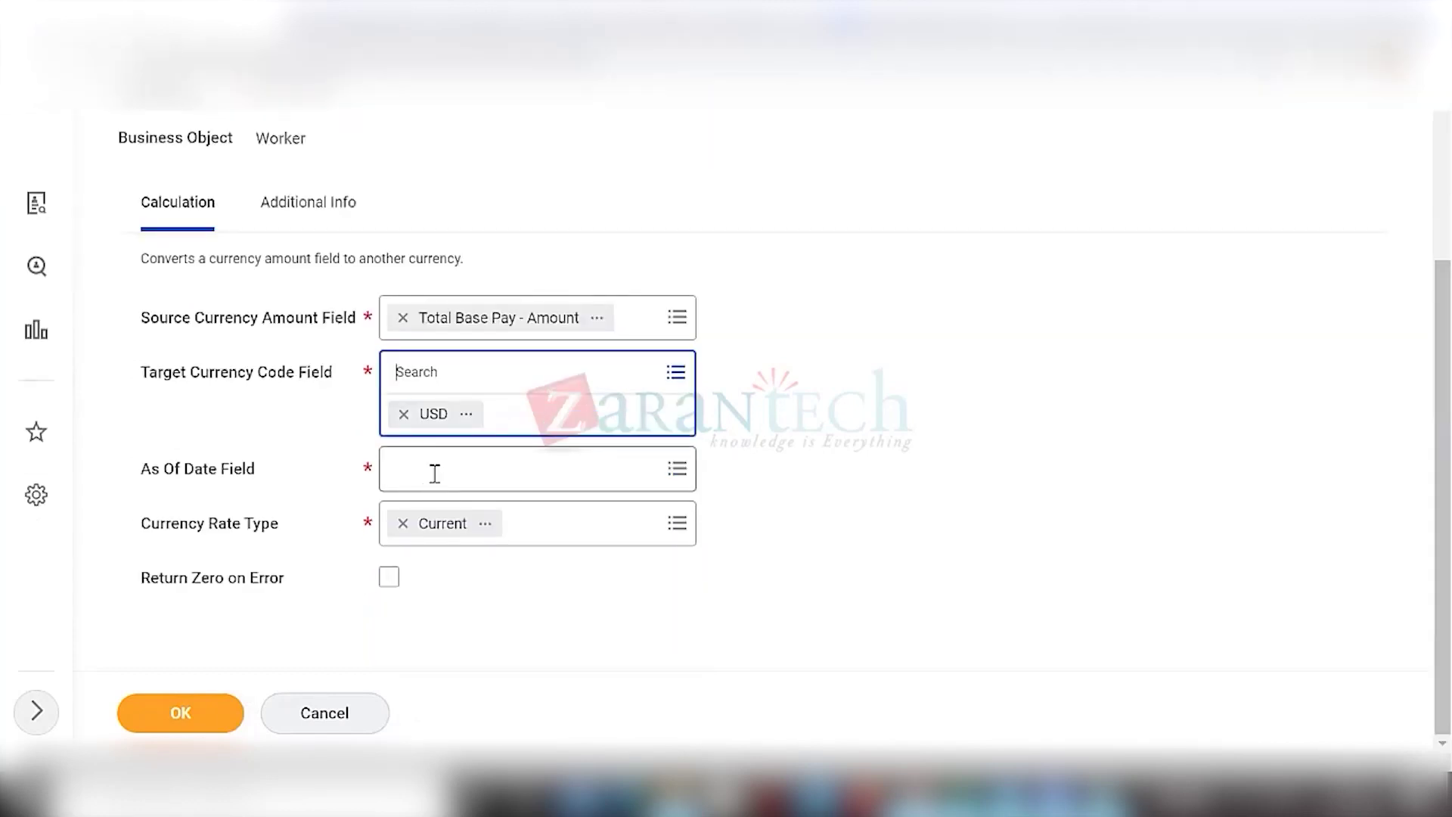
# - Set as-of date Today, rate type Current, return zero on error, and save
pyautogui.click(434, 474)
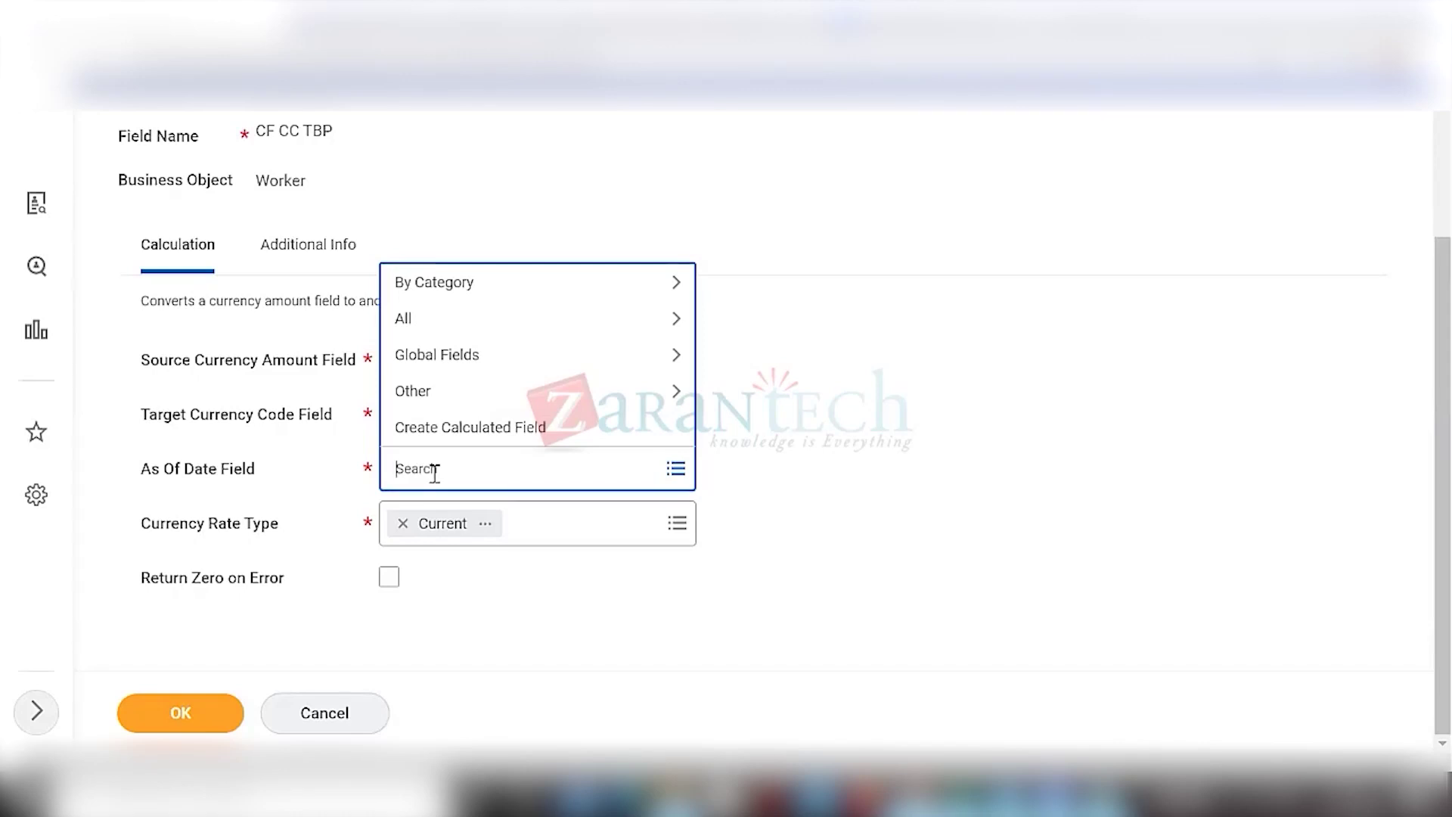
pyautogui.write('today')
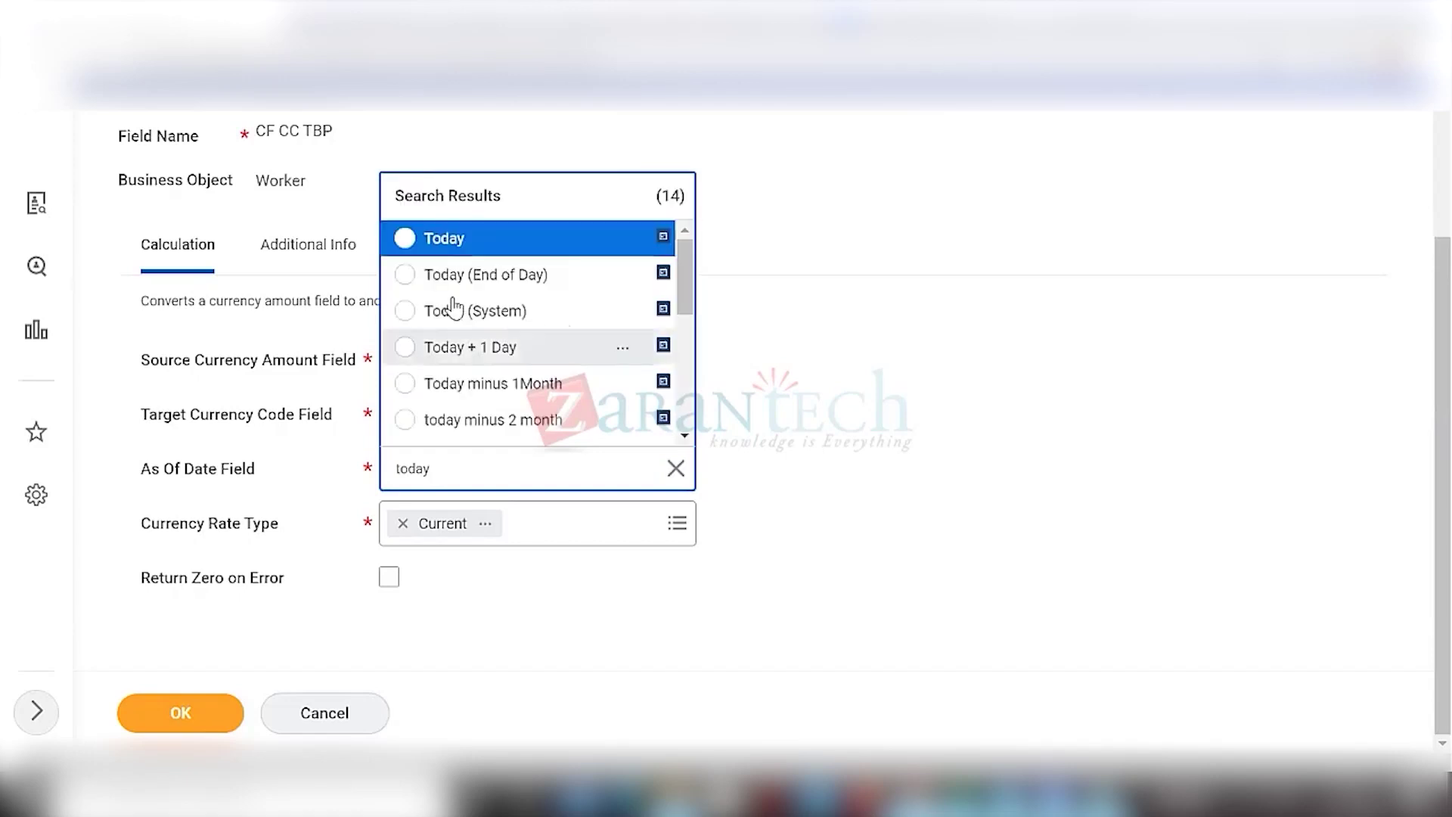
pyautogui.click(497, 244)
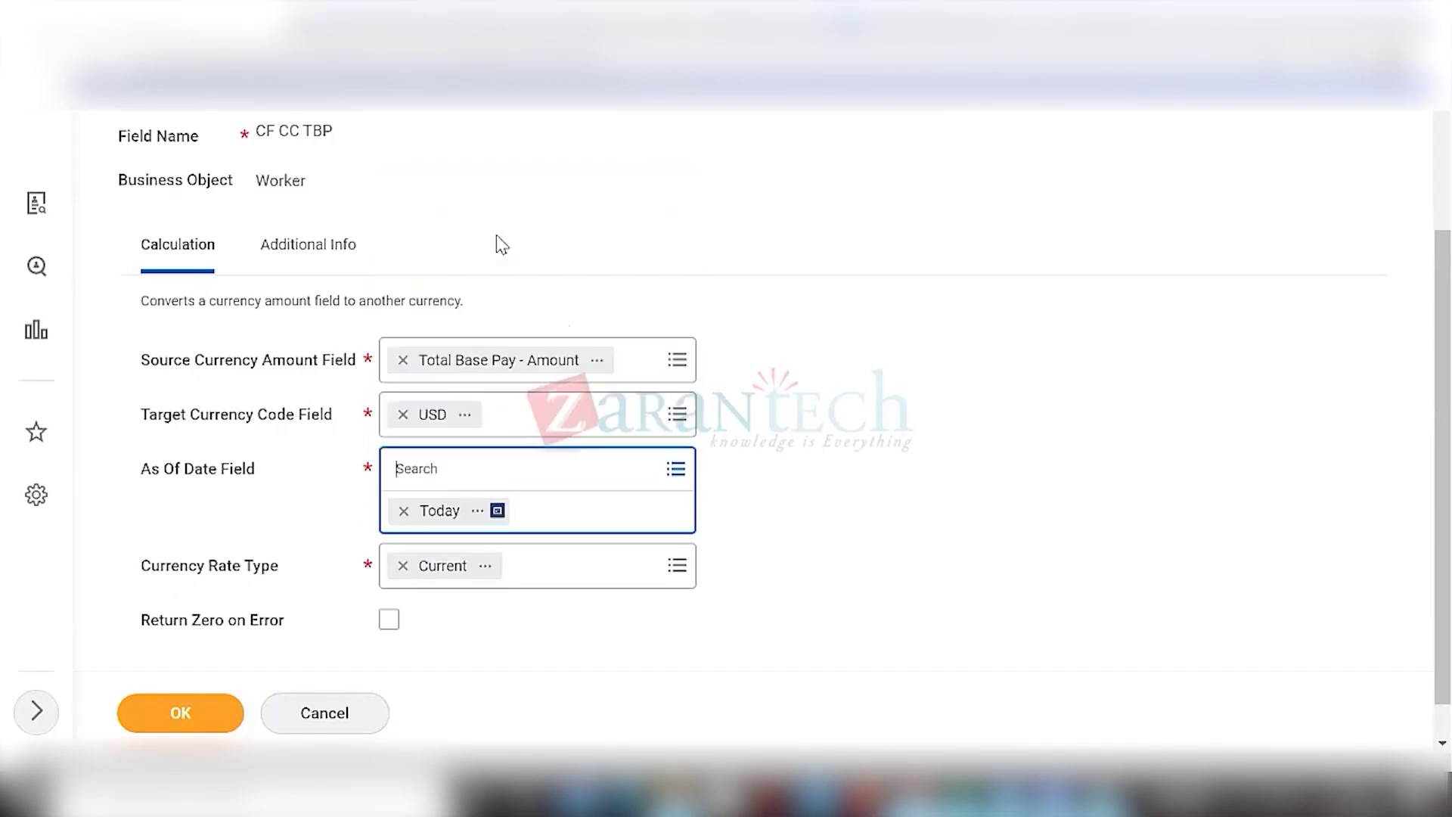
pyautogui.click(402, 566)
pyautogui.click(471, 573)
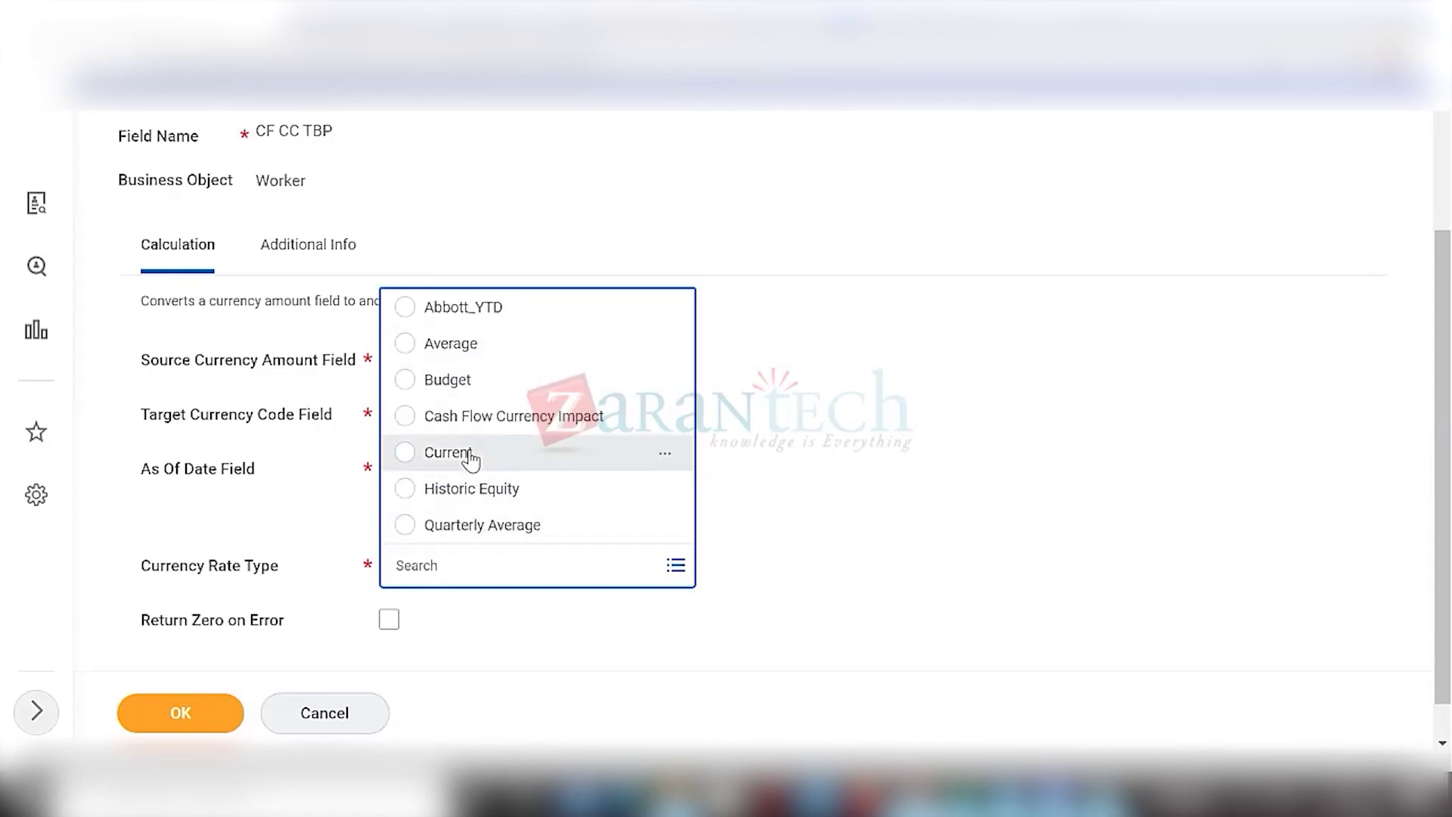
pyautogui.click(471, 454)
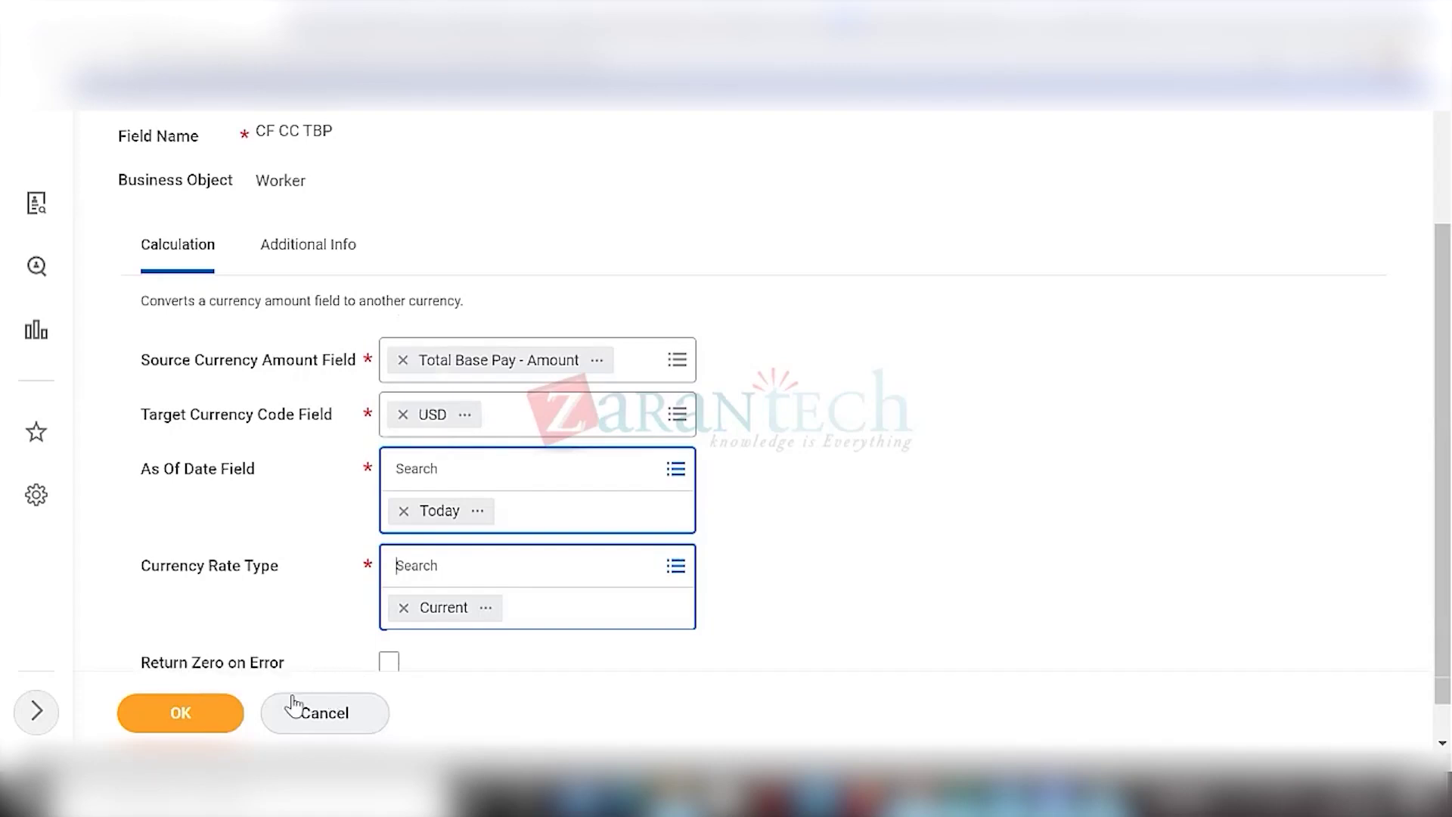
pyautogui.click(382, 679)
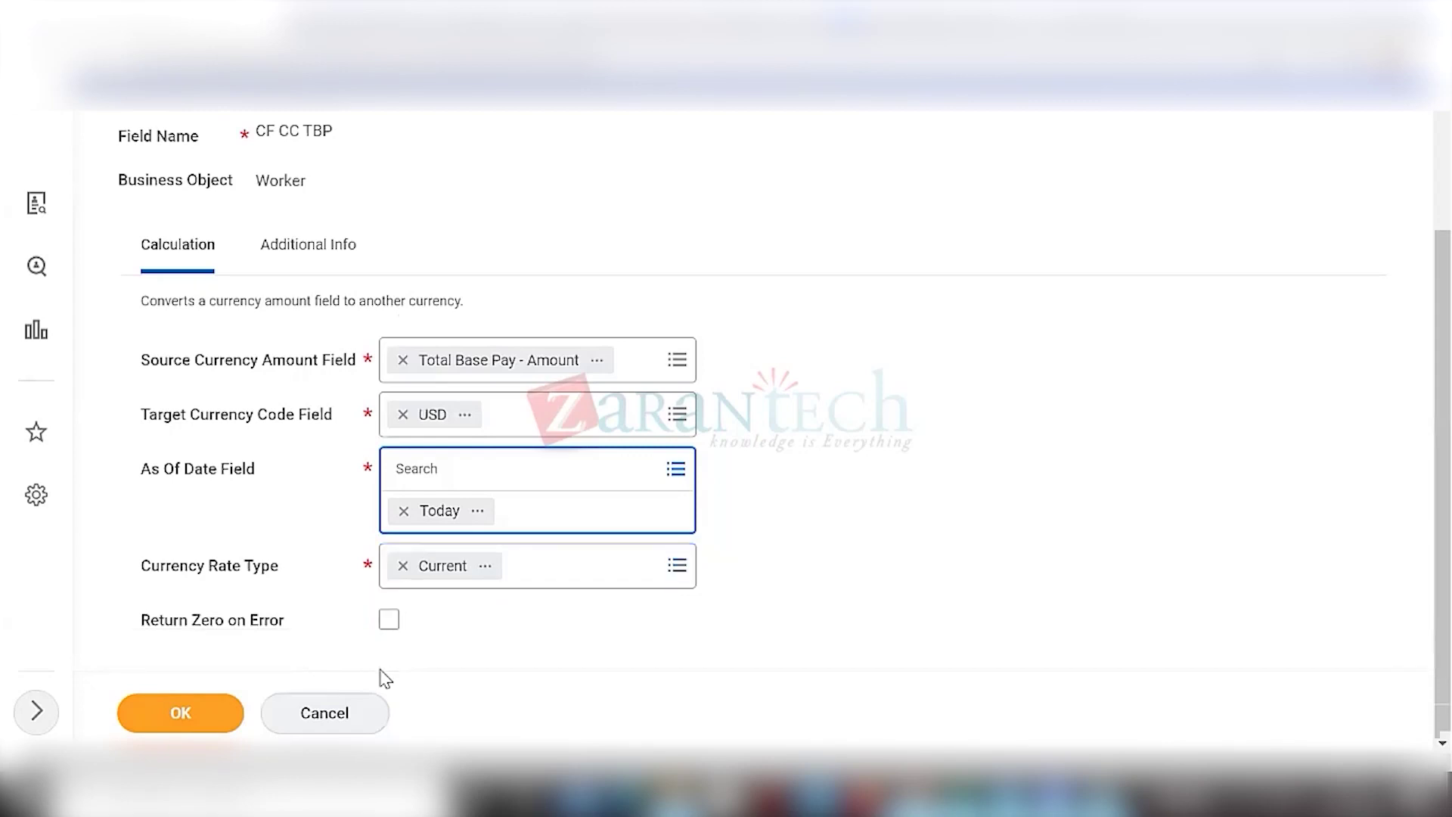
pyautogui.click(389, 621)
pyautogui.click(231, 711)
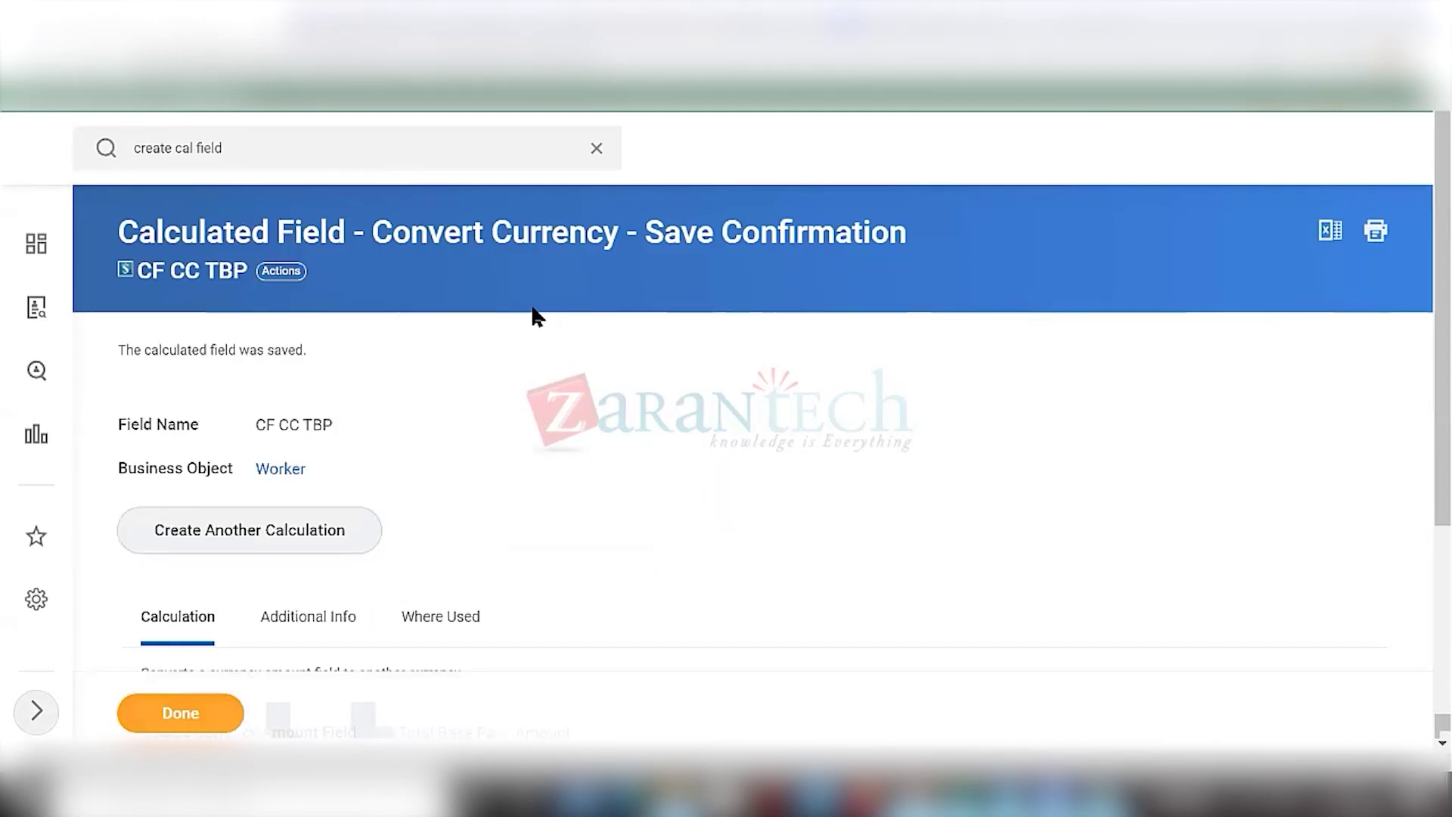
# - Rerun the 'create cal field' search to list the Create Calculated Field task
pyautogui.click(234, 148)
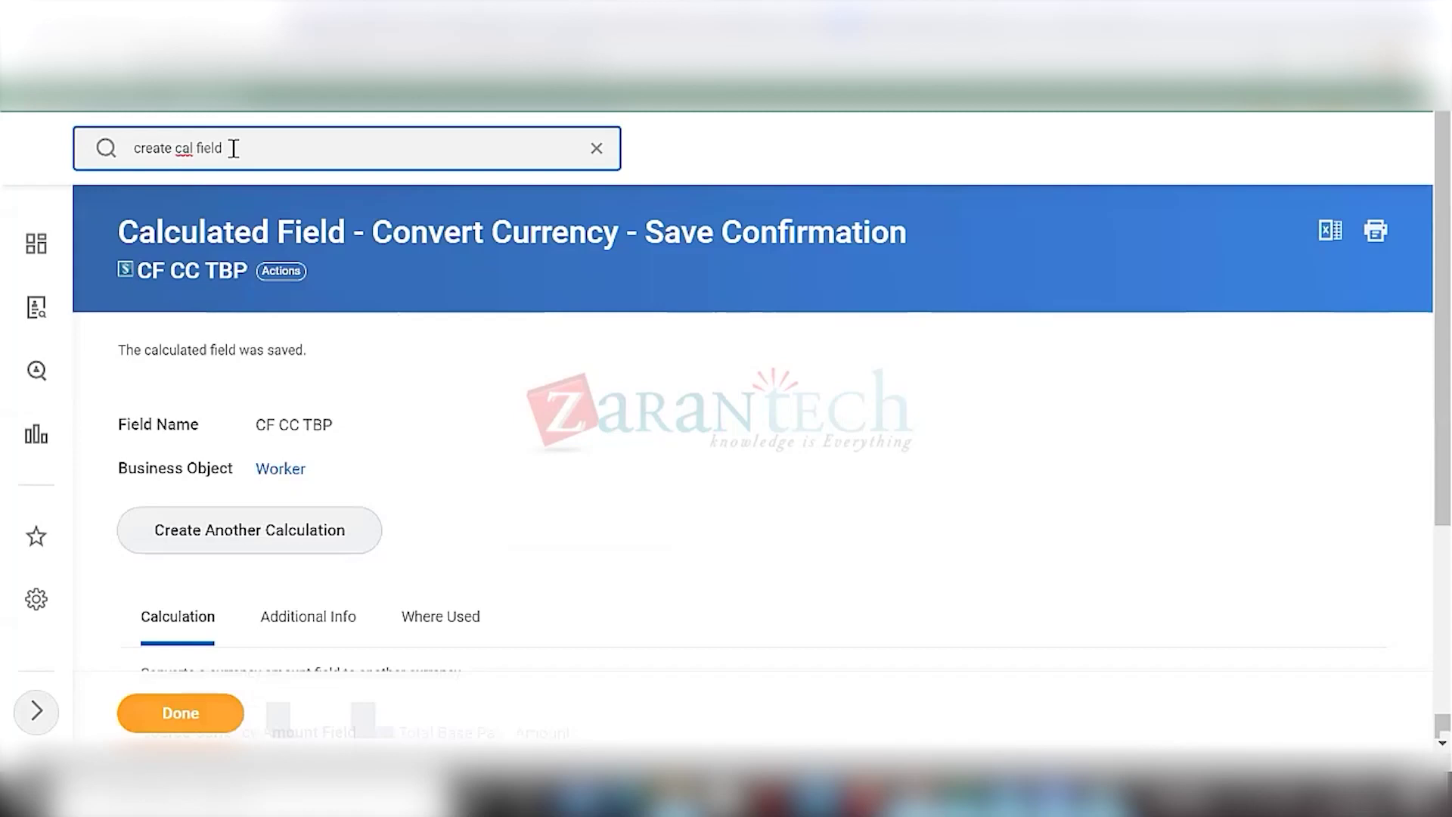
pyautogui.press('Return')
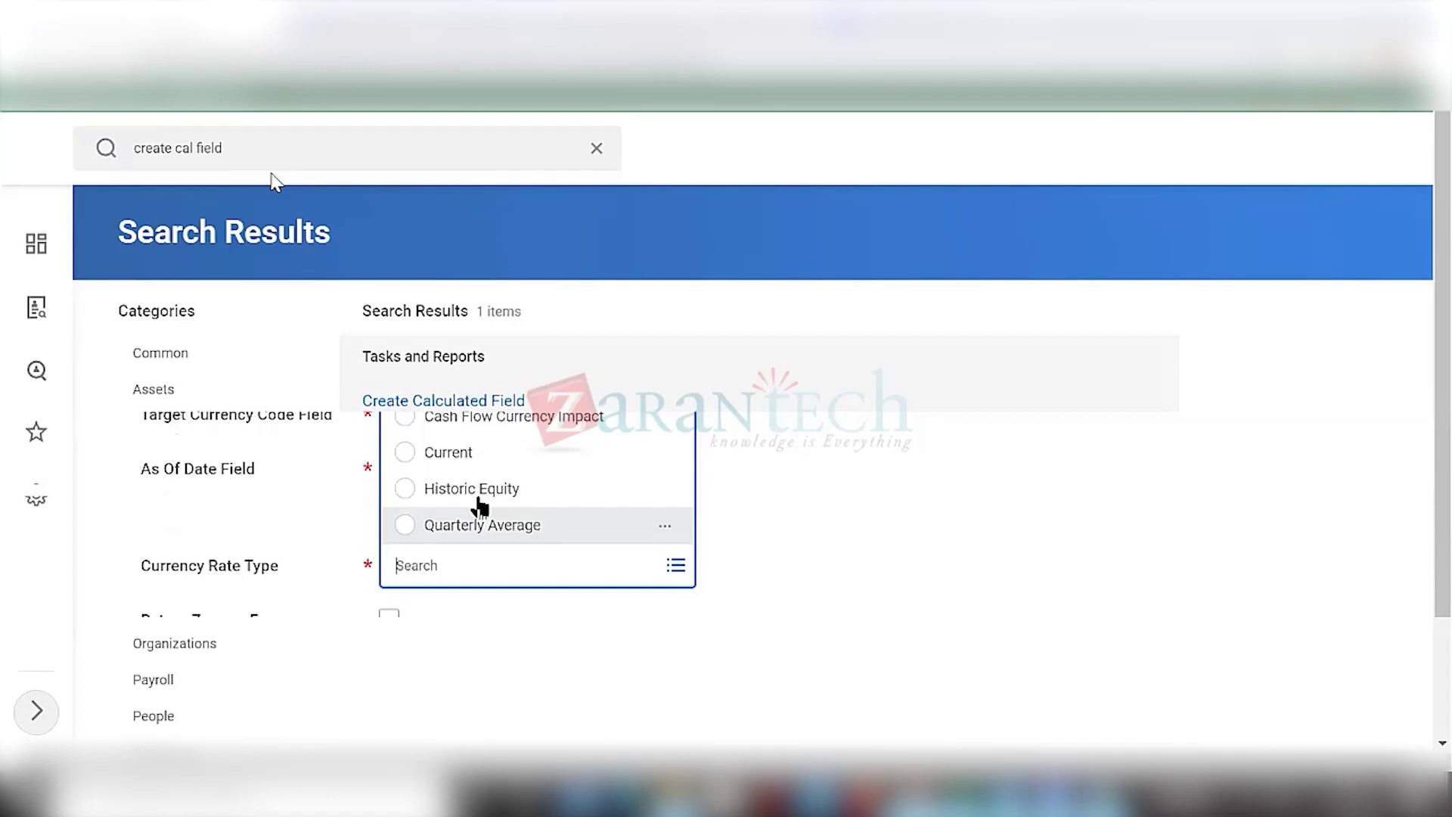
# - Start another calculated field named 'CF ARI TEst'
pyautogui.click(401, 401)
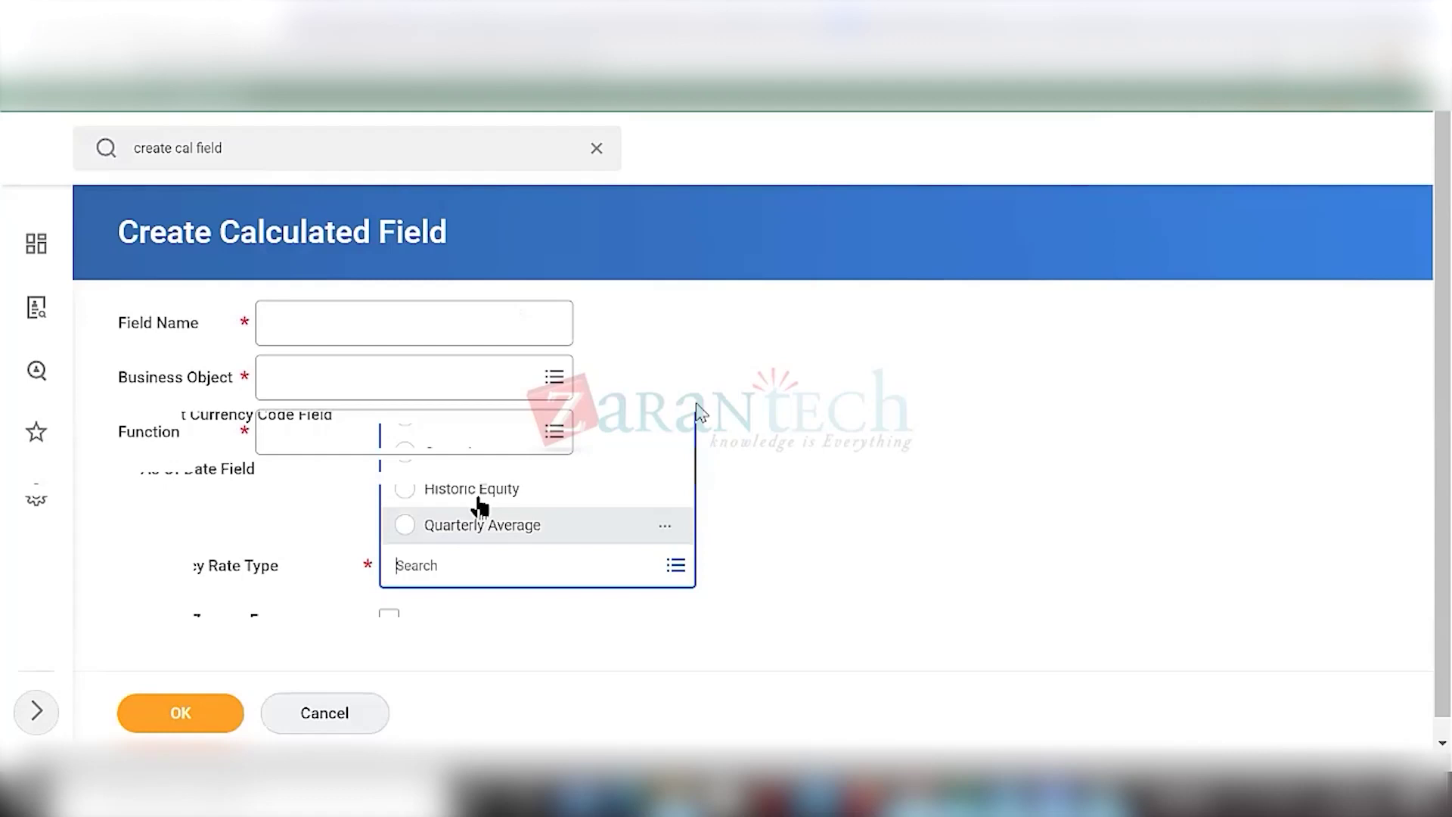
pyautogui.click(391, 323)
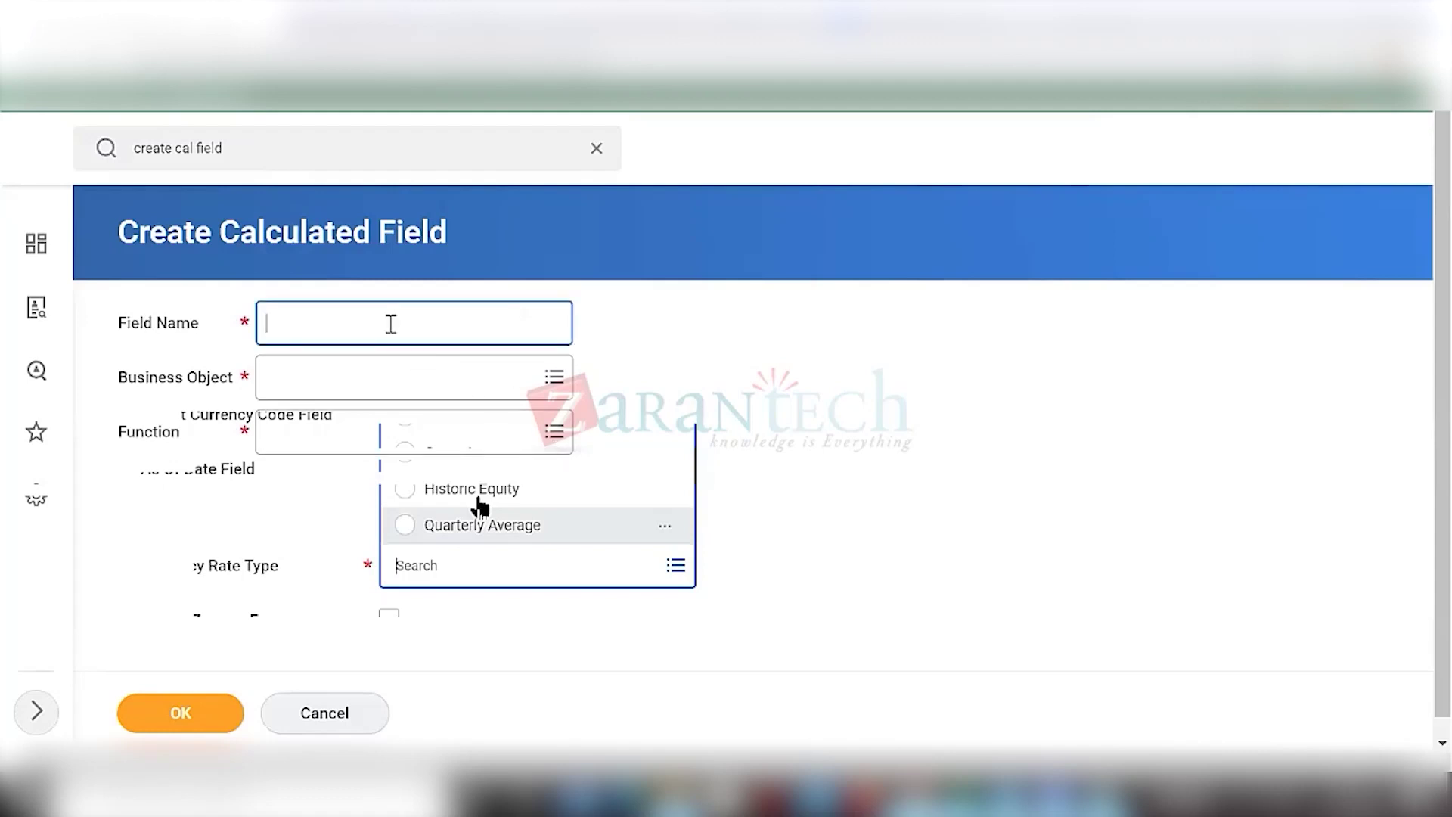
pyautogui.write('CF AGG')
pyautogui.press('BackSpace')
pyautogui.press('BackSpace')
pyautogui.press('BackSpace')
pyautogui.write('RI')
pyautogui.write(' C')
pyautogui.press('BackSpace')
pyautogui.press('BackSpace')
pyautogui.write('TEst')
# - Choose Worker and the Aggregate Related Instances function, then continue
pyautogui.click(378, 383)
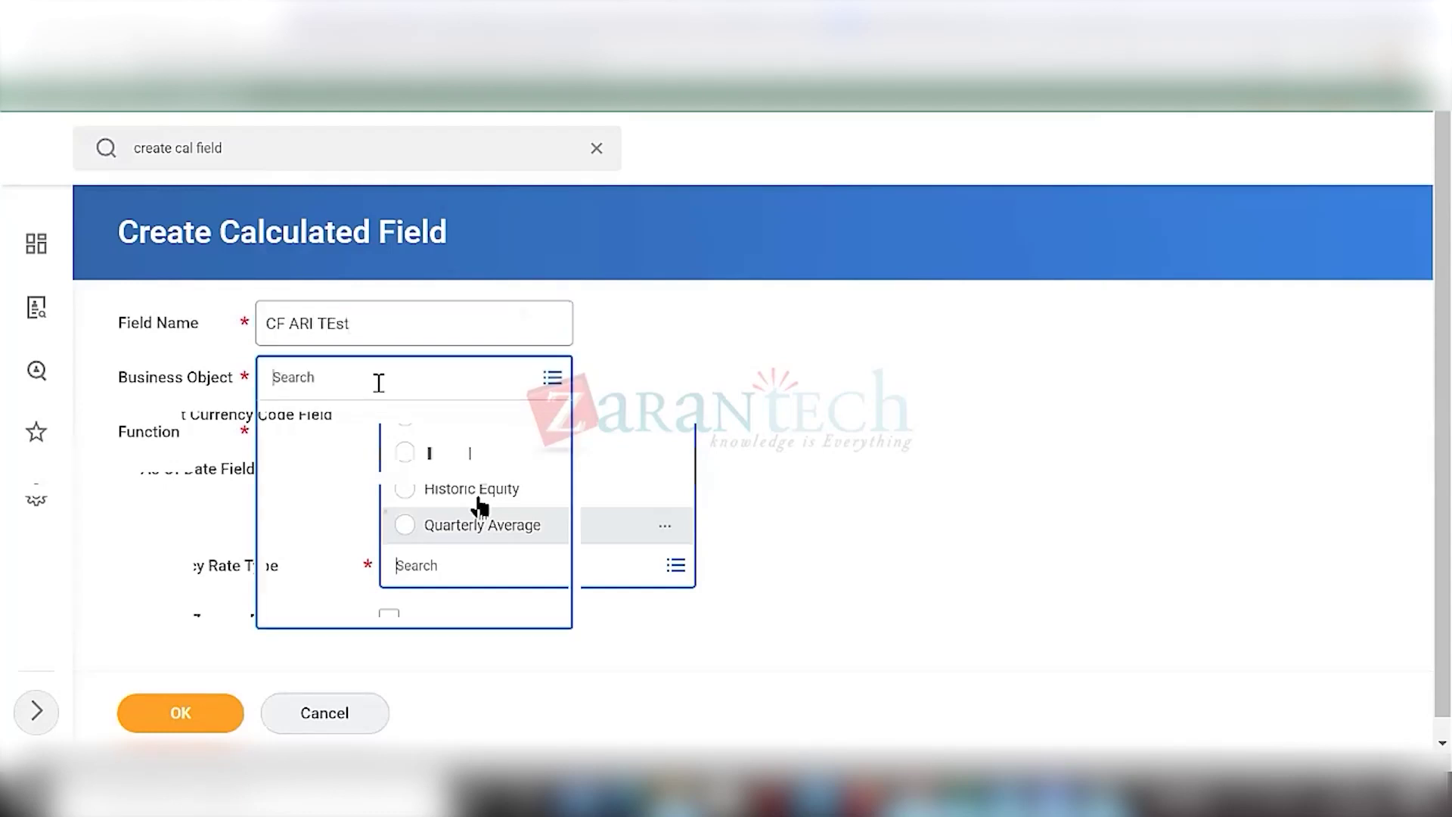
pyautogui.write('Worker')
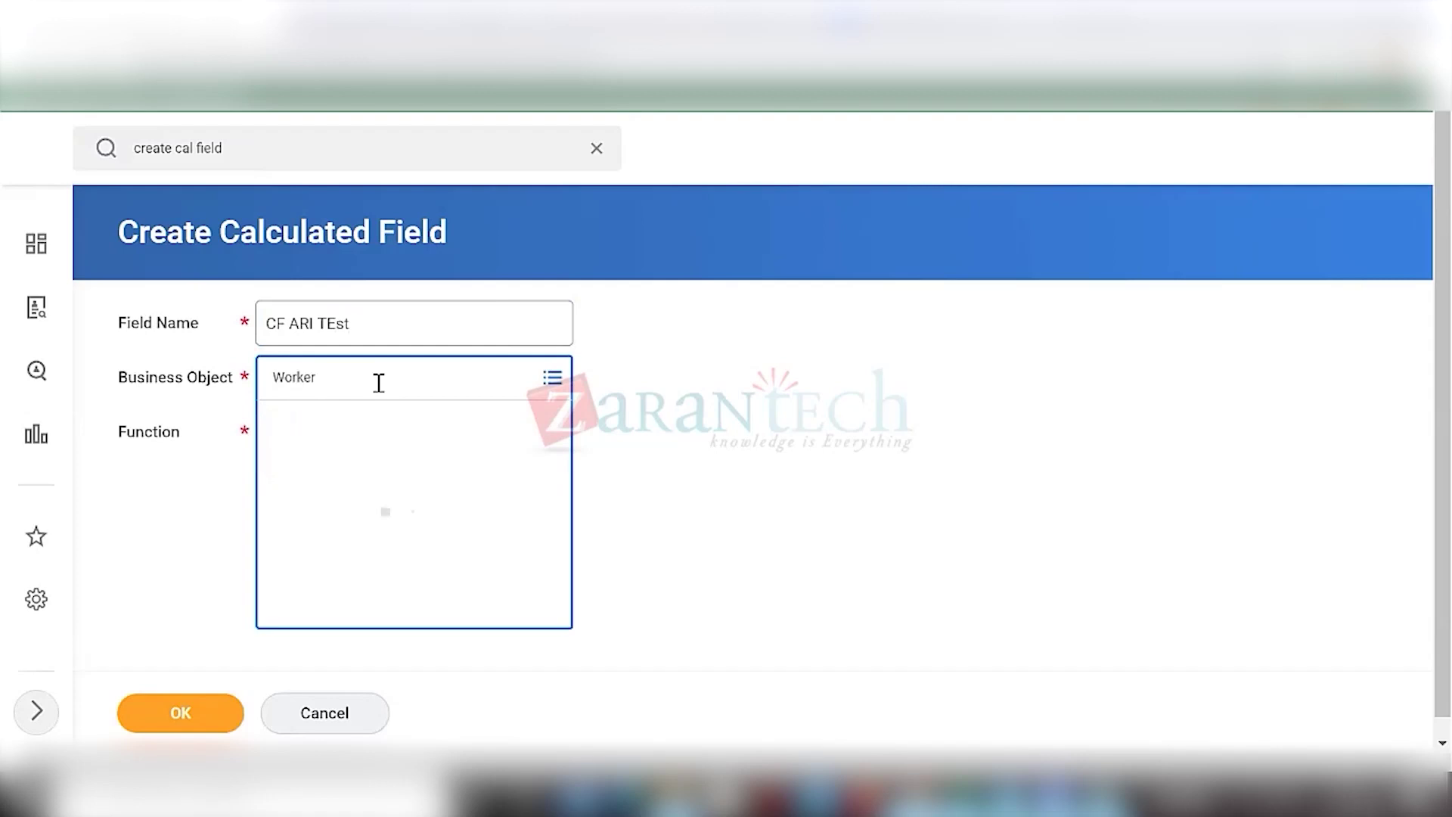
pyautogui.click(406, 468)
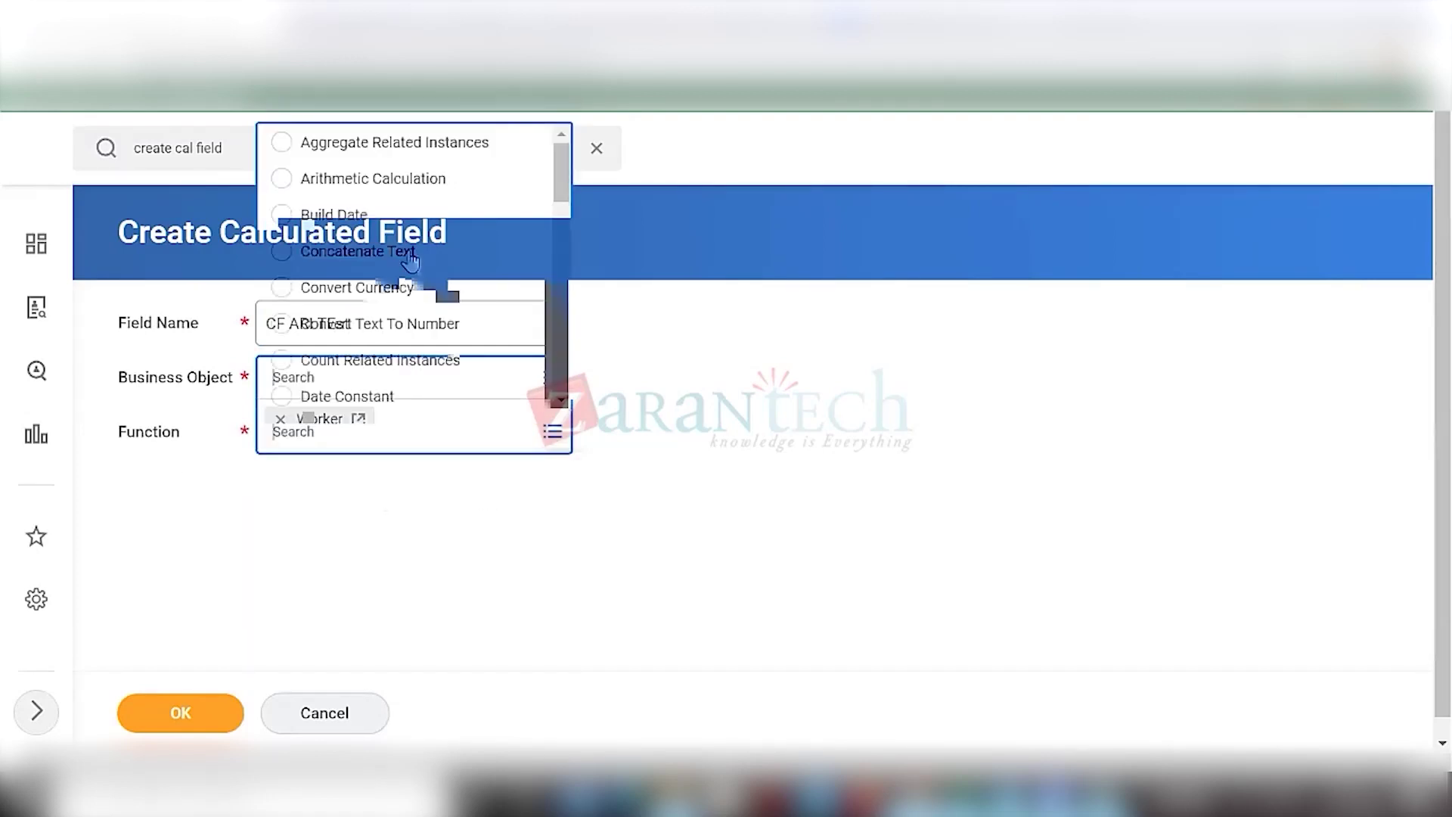
pyautogui.click(439, 145)
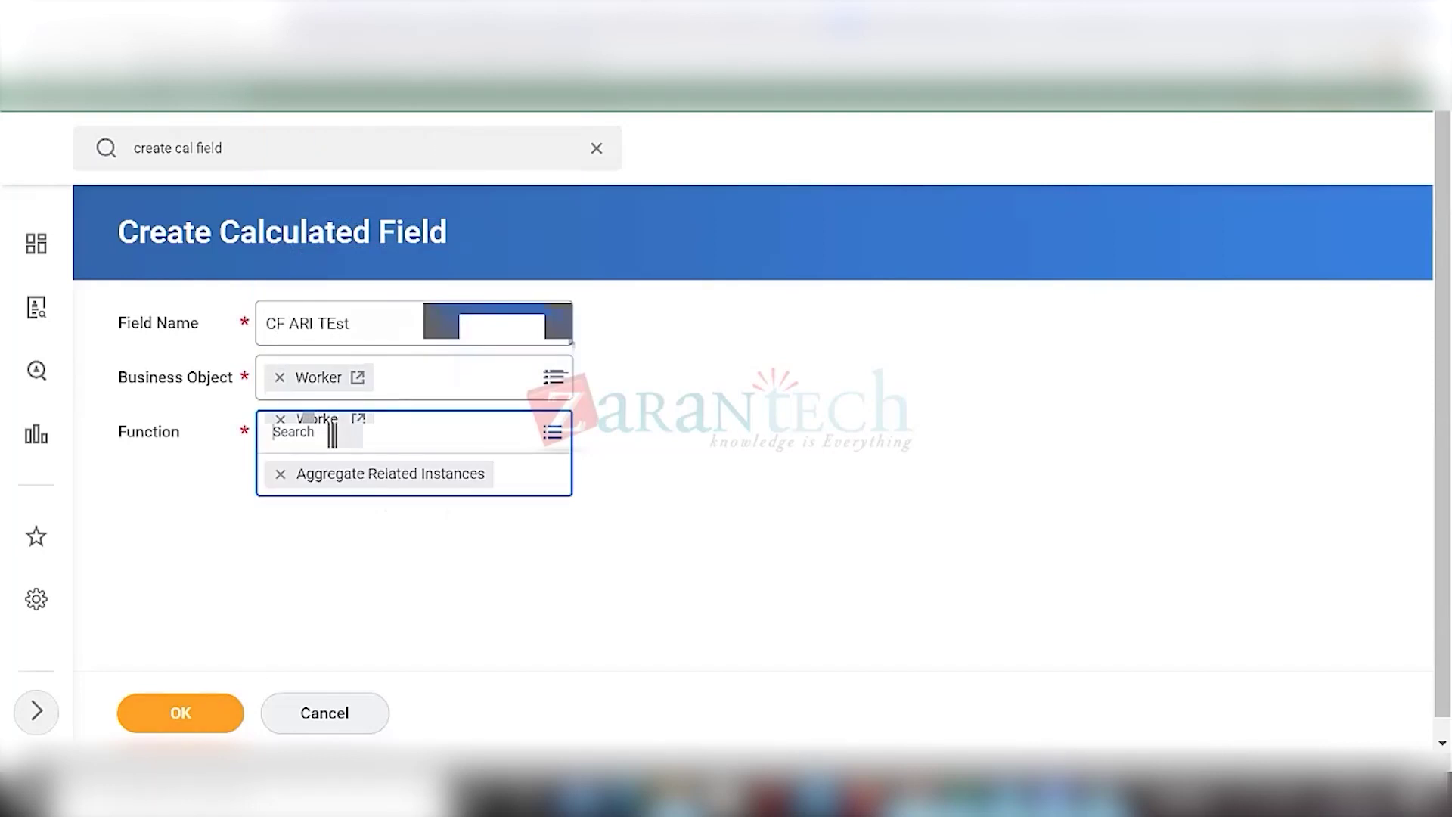
pyautogui.click(180, 715)
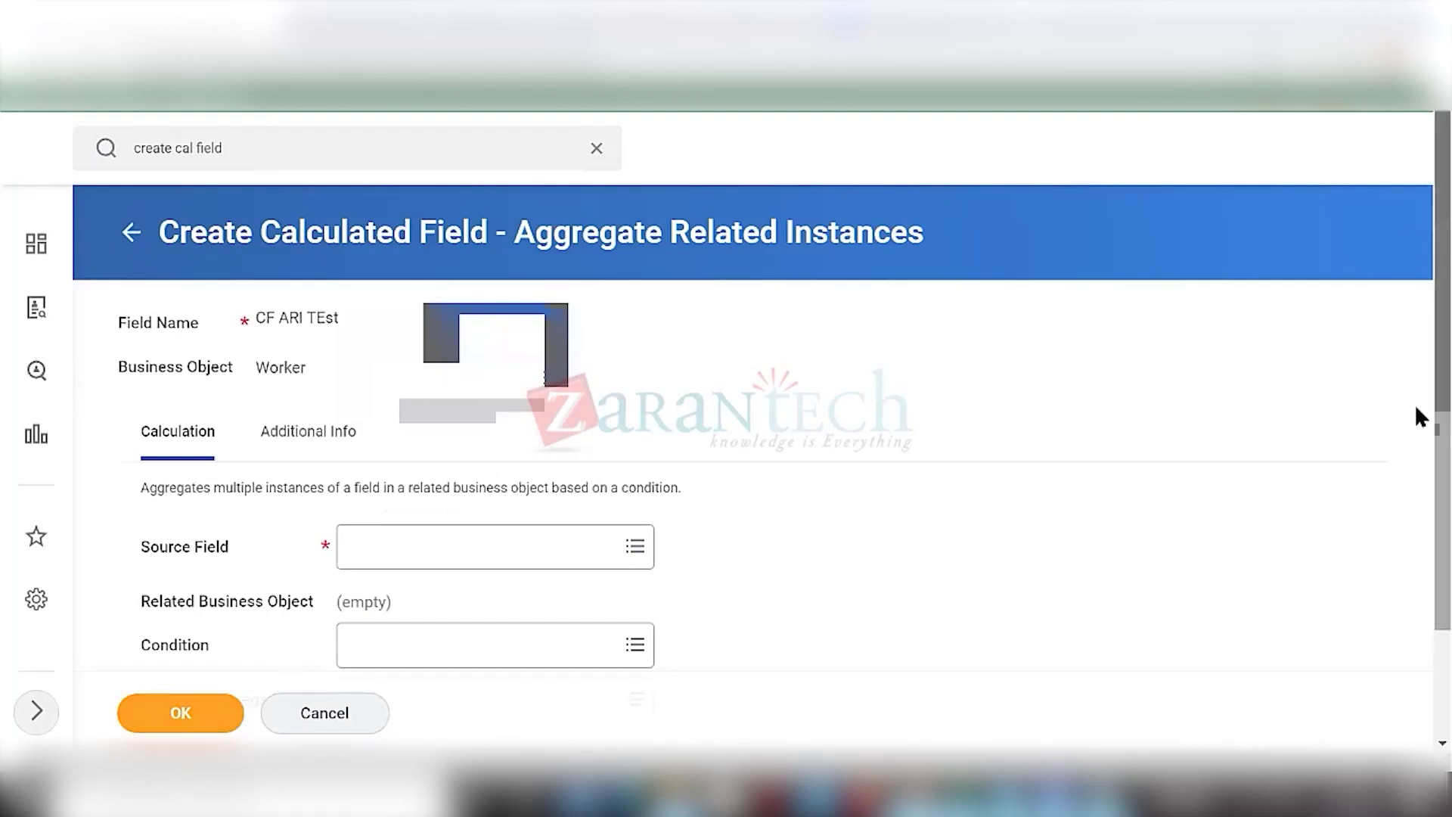
# - Search source fields for 'DEpendent's' and select Dependents
pyautogui.scroll(-2, 1421, 414)
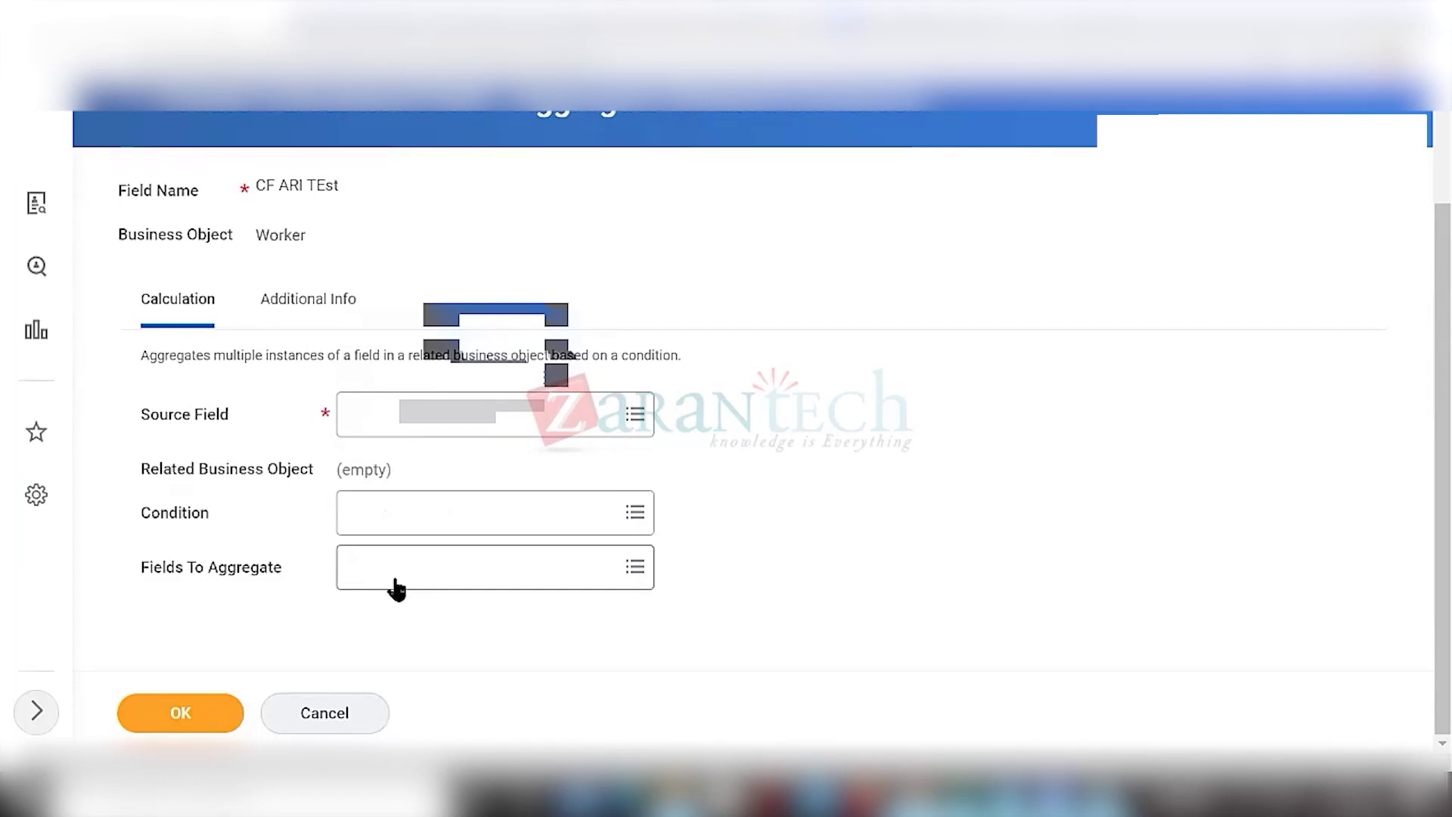
pyautogui.click(476, 402)
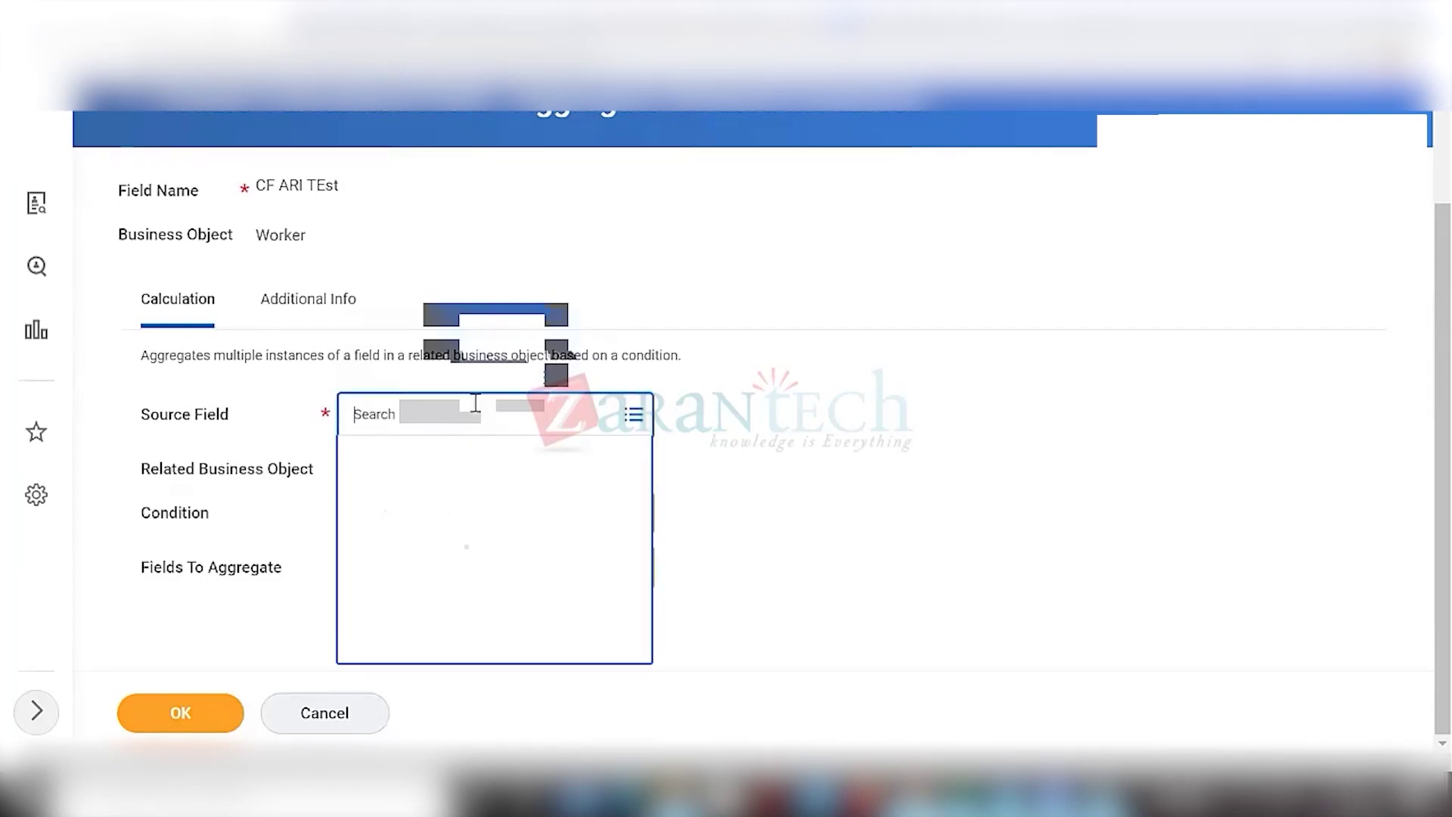
pyautogui.write('DE')
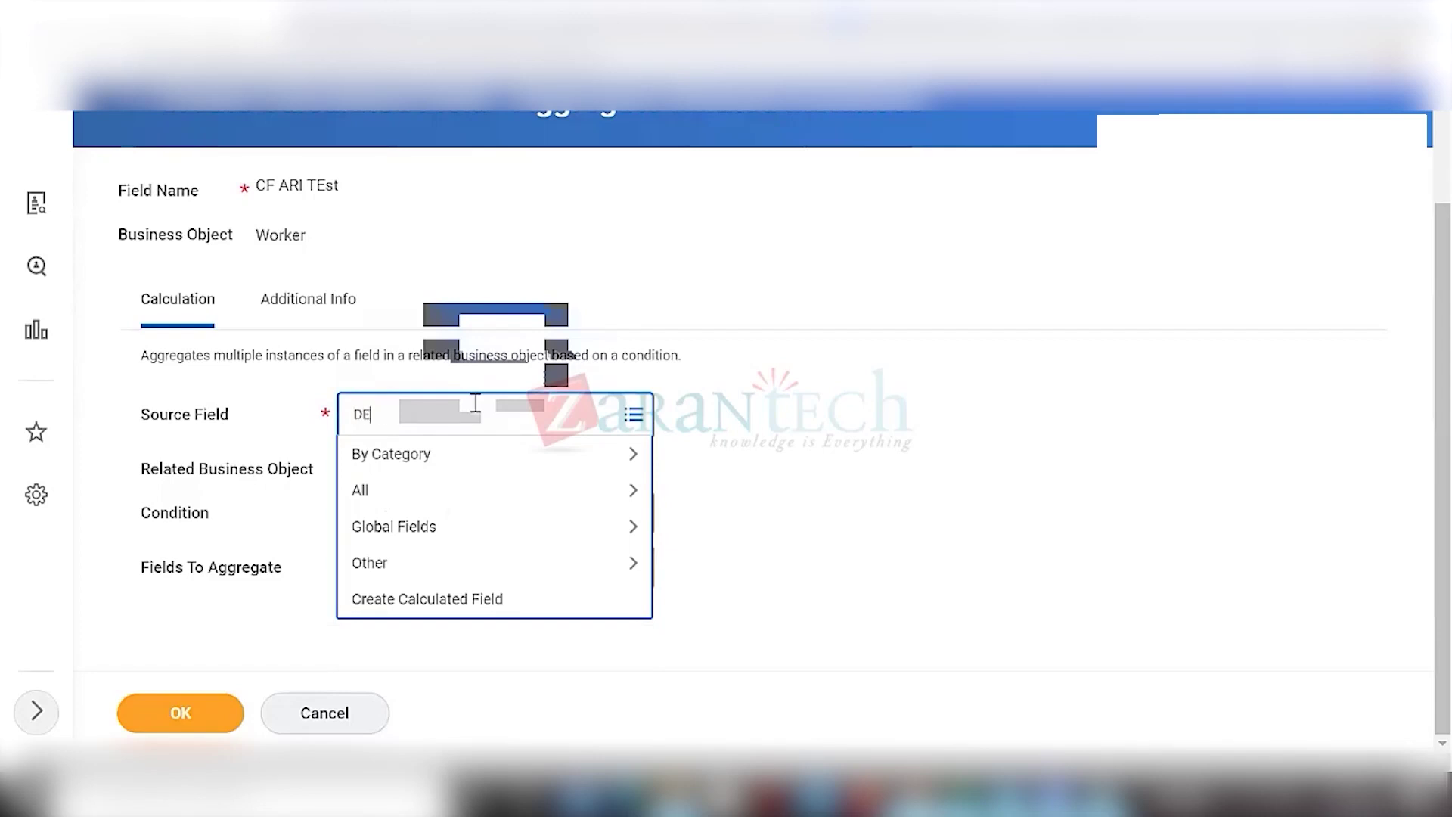
pyautogui.write('pendent s')
pyautogui.press('Return')
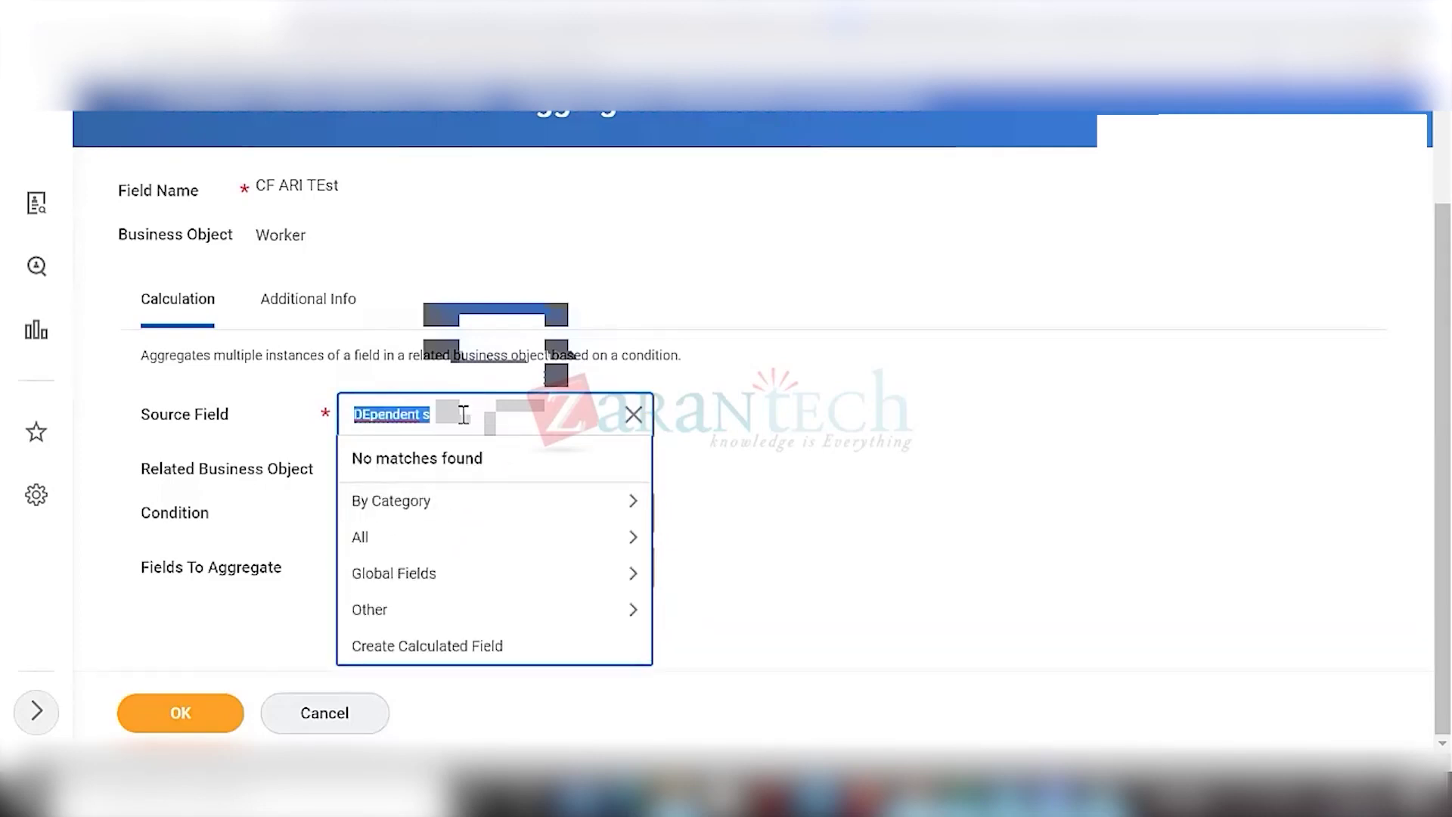
pyautogui.click(463, 414)
pyautogui.press('BackSpace')
pyautogui.press('BackSpace')
pyautogui.write("'s")
pyautogui.press('Return')
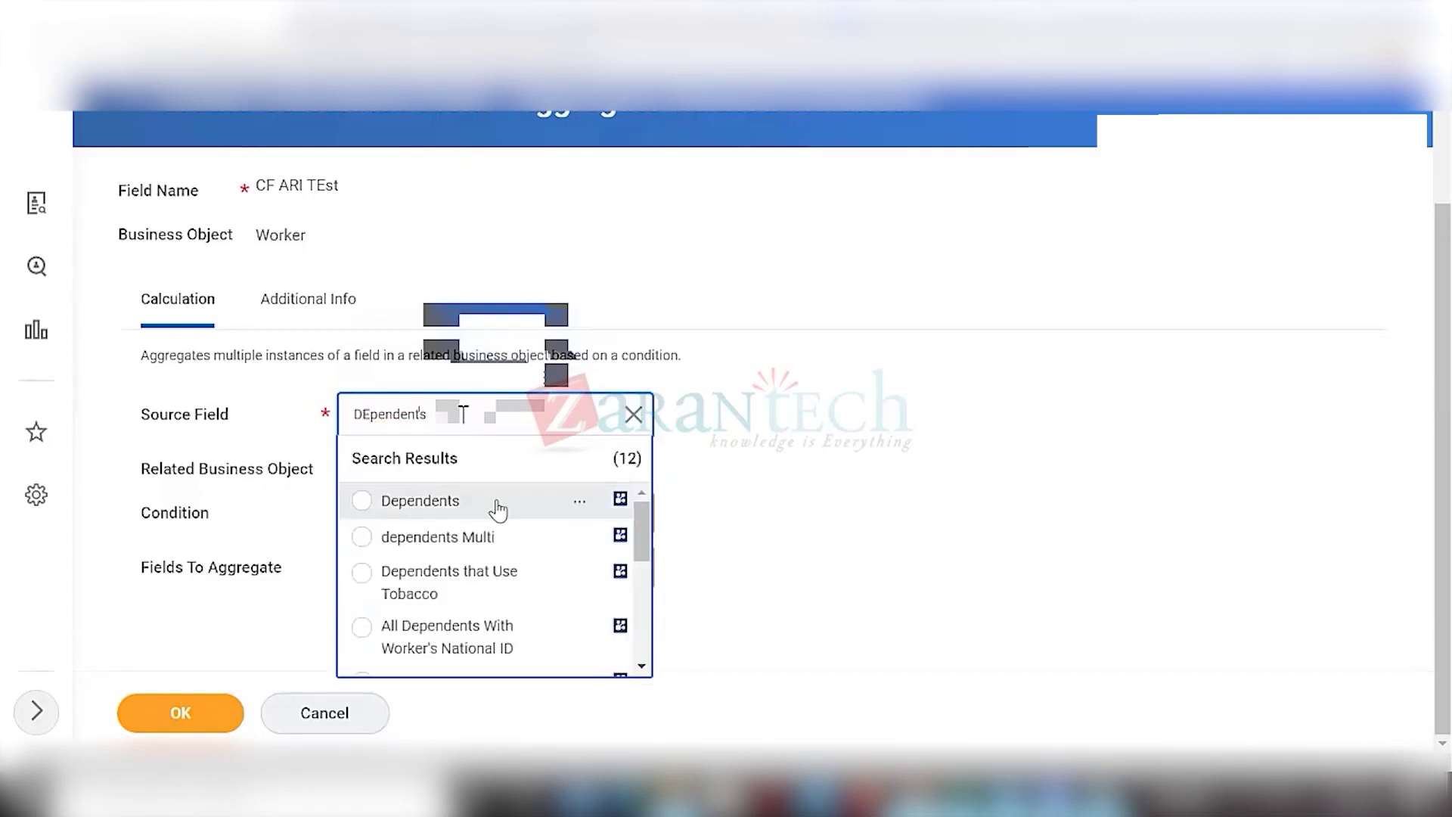
pyautogui.click(498, 505)
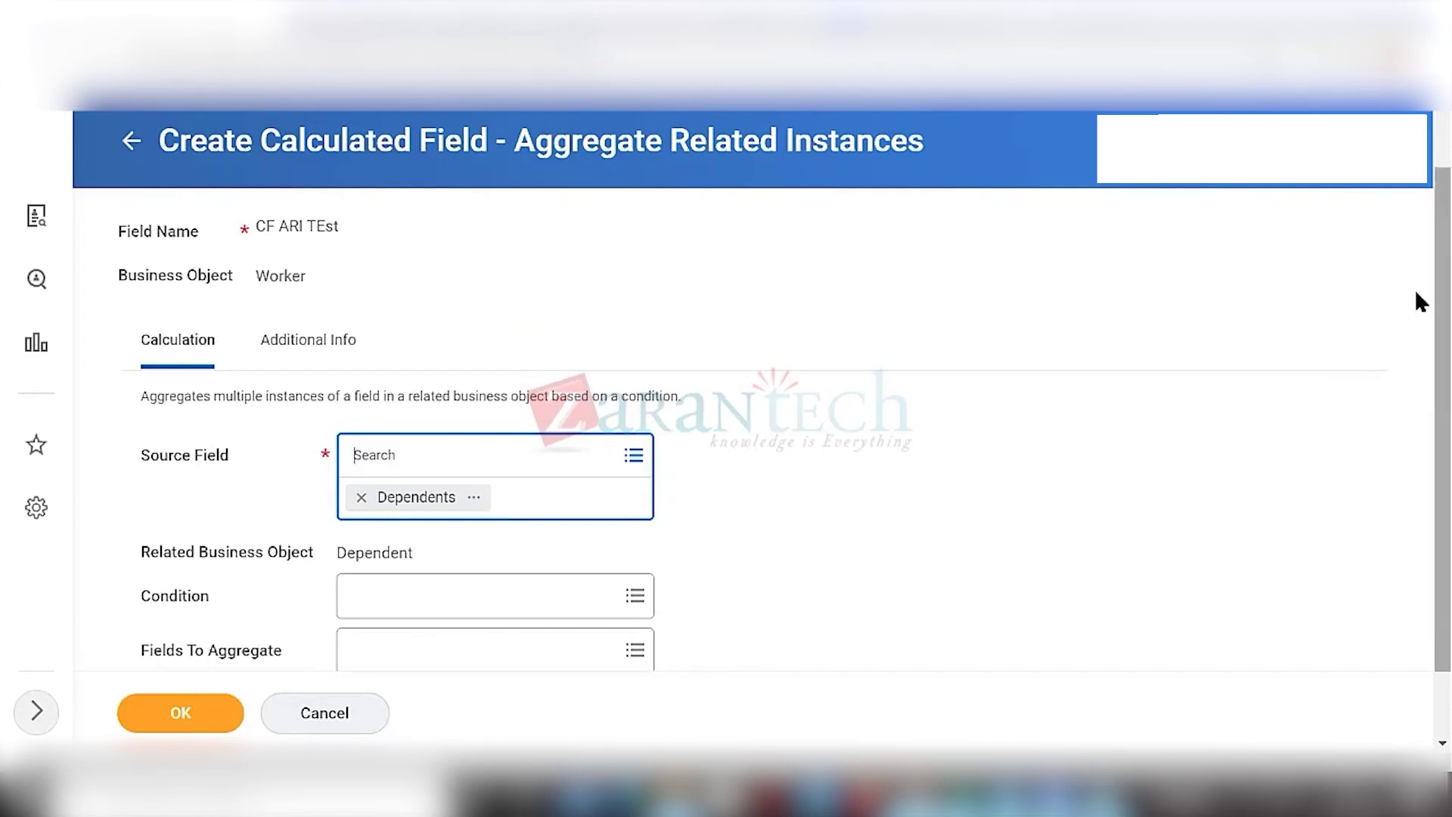
pyautogui.scroll(-1, 1415, 289)
pyautogui.click(436, 567)
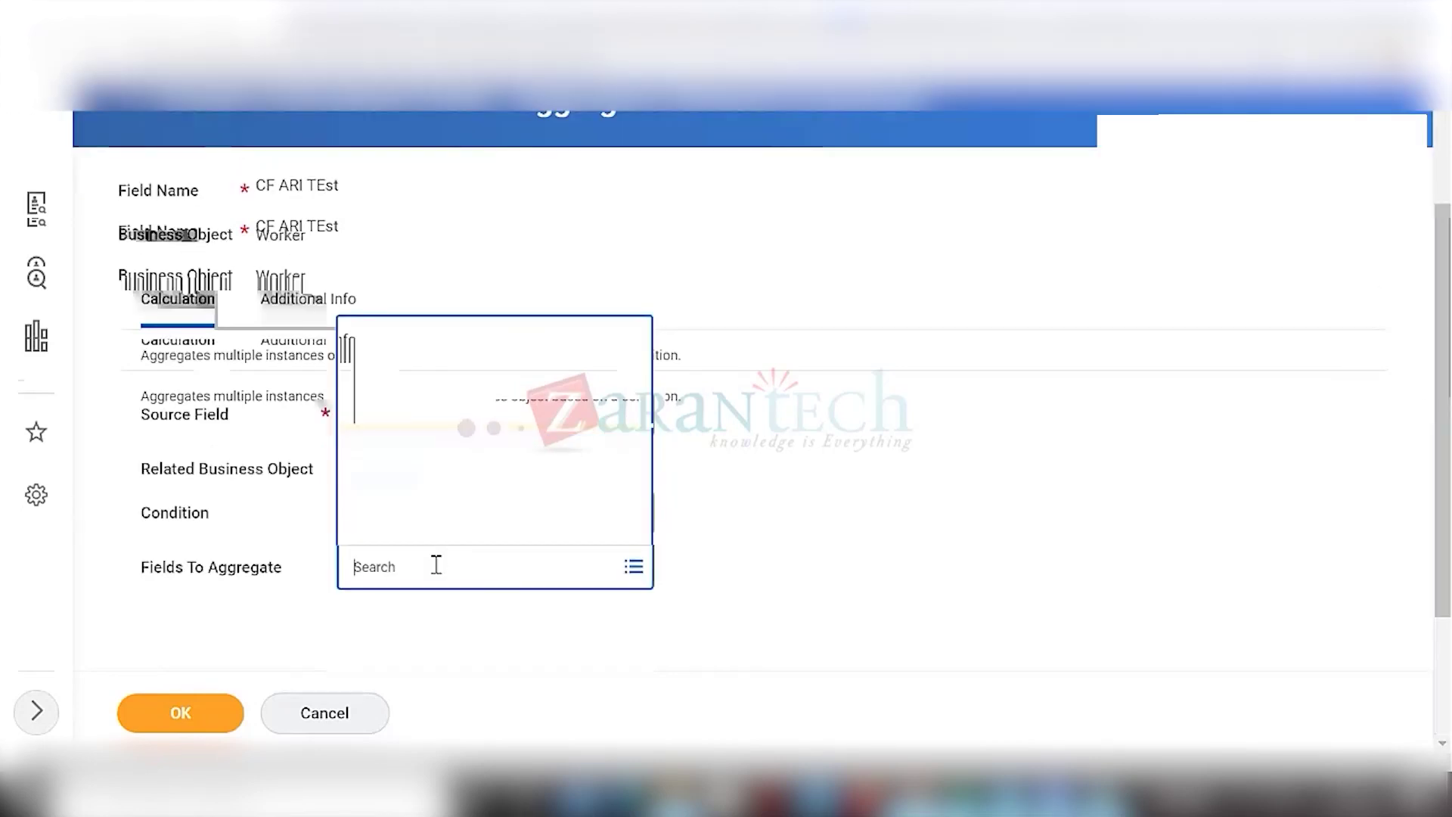
pyautogui.write('RElati')
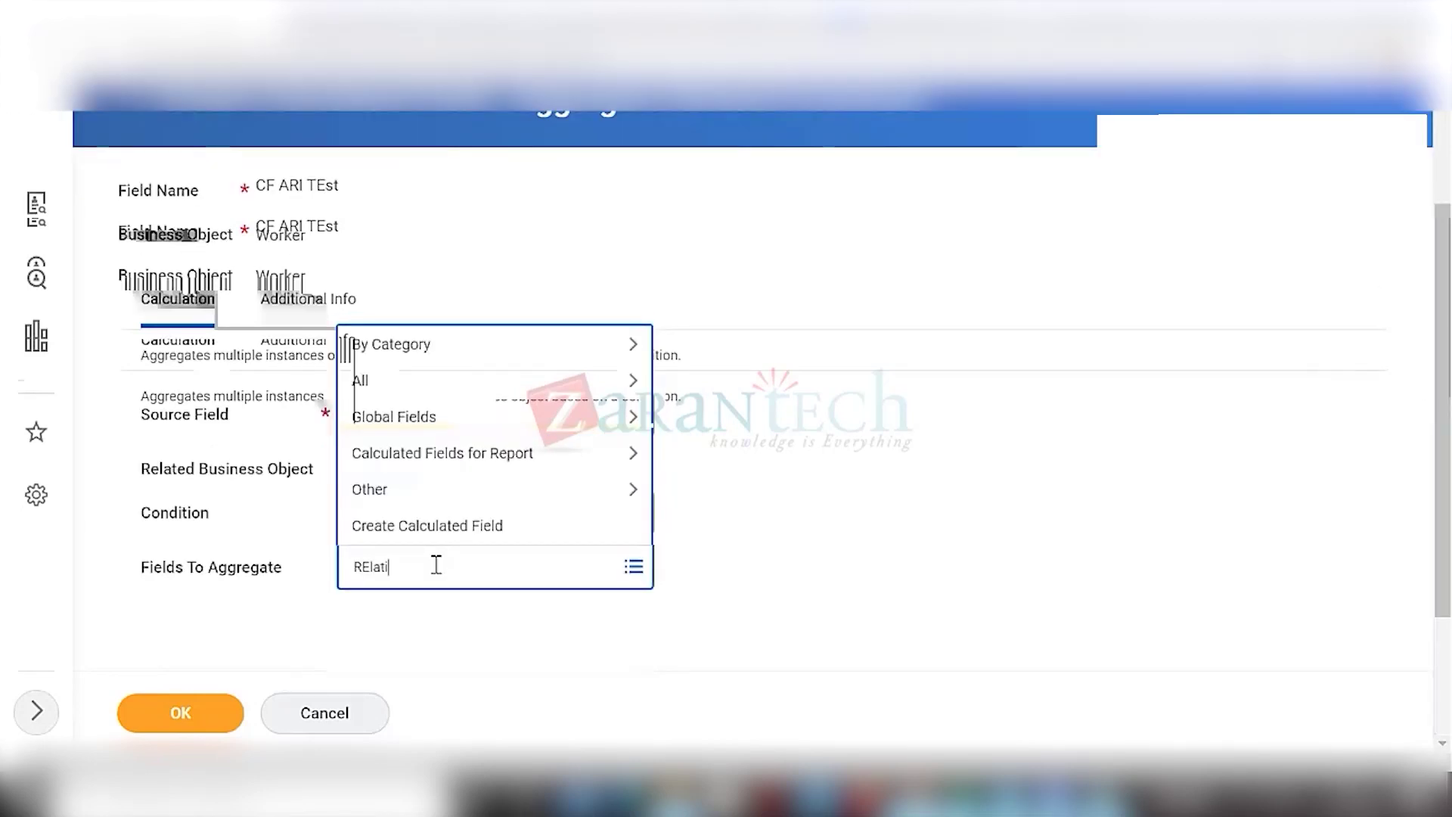
pyautogui.write('onship')
pyautogui.press('Return')
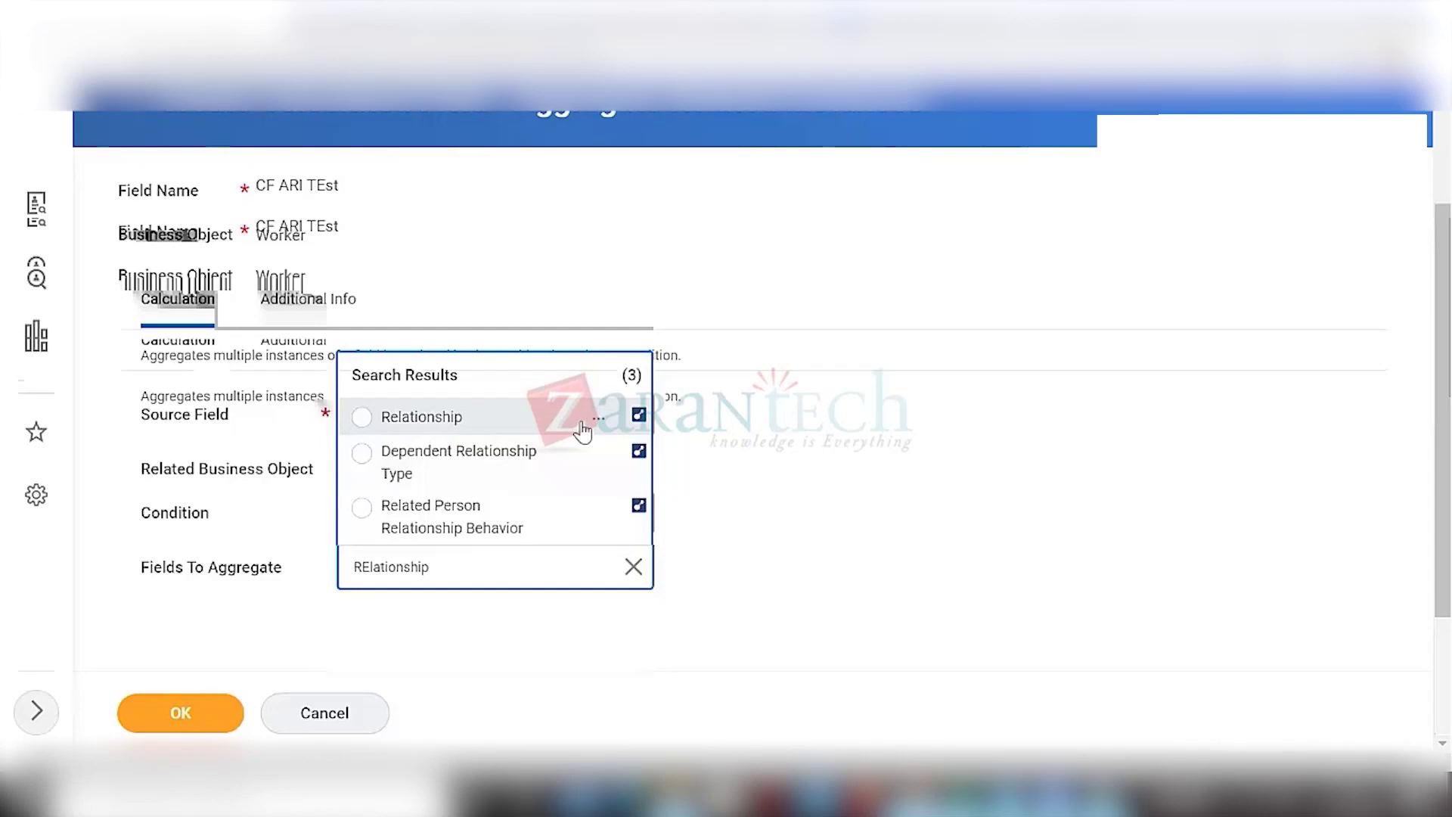
pyautogui.moveTo(525, 567); pyautogui.dragTo(234, 558)
pyautogui.press('BackSpace')
pyautogui.click(519, 577)
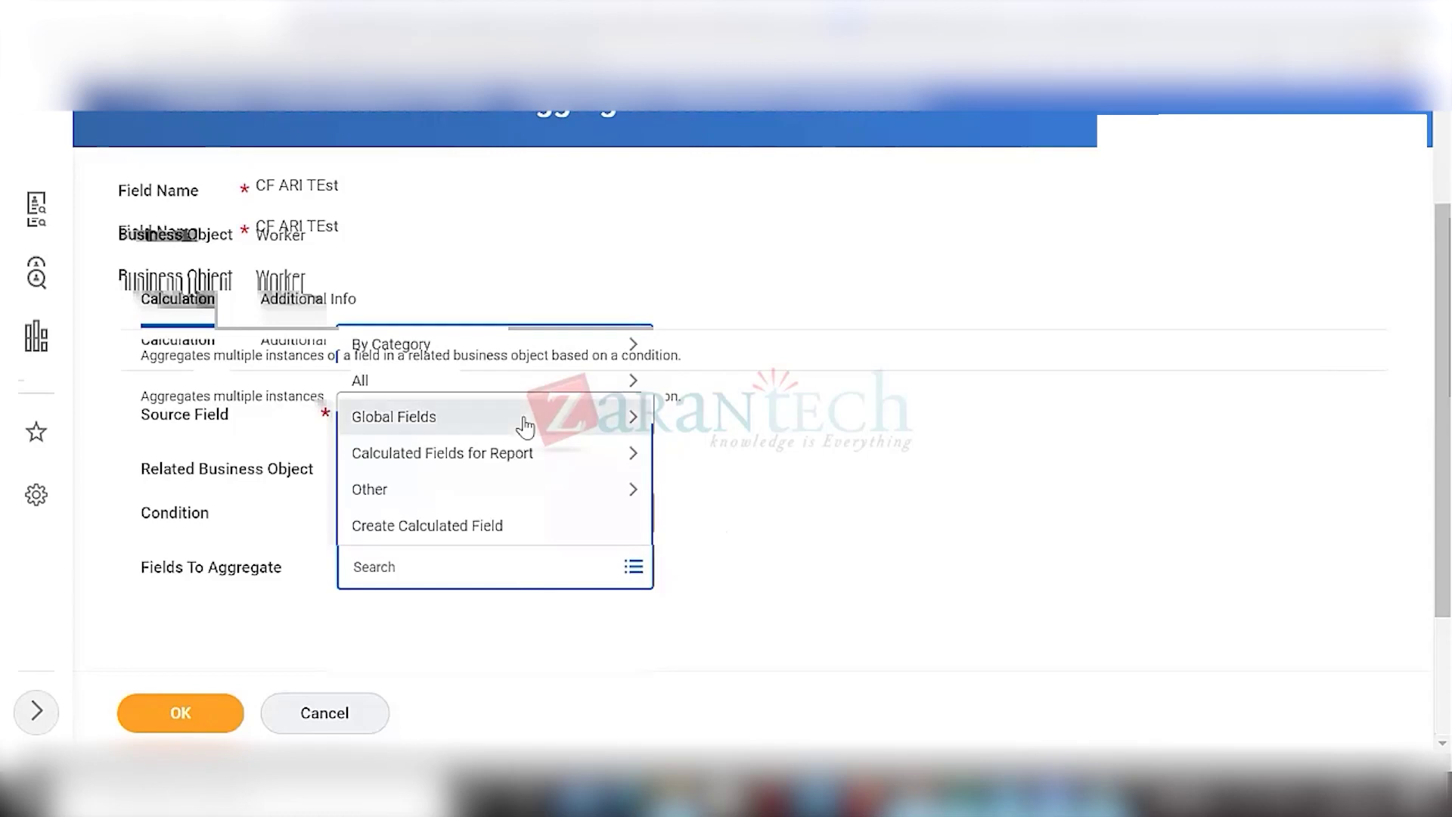
pyautogui.click(468, 385)
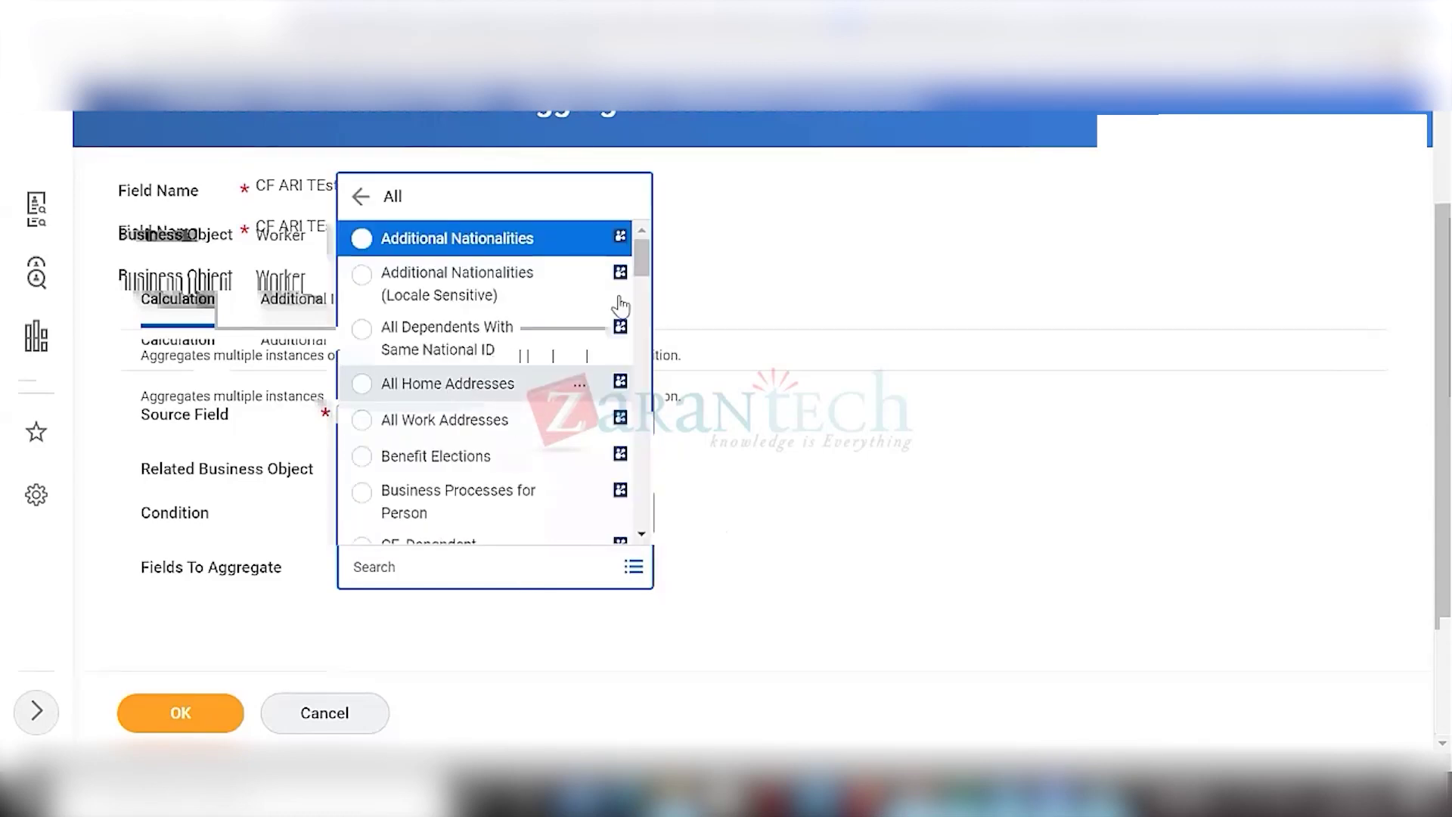
pyautogui.moveTo(642, 253)
pyautogui.mouseDown()
pyautogui.moveTo(661, 557)
pyautogui.moveTo(639, 257)
pyautogui.mouseUp()
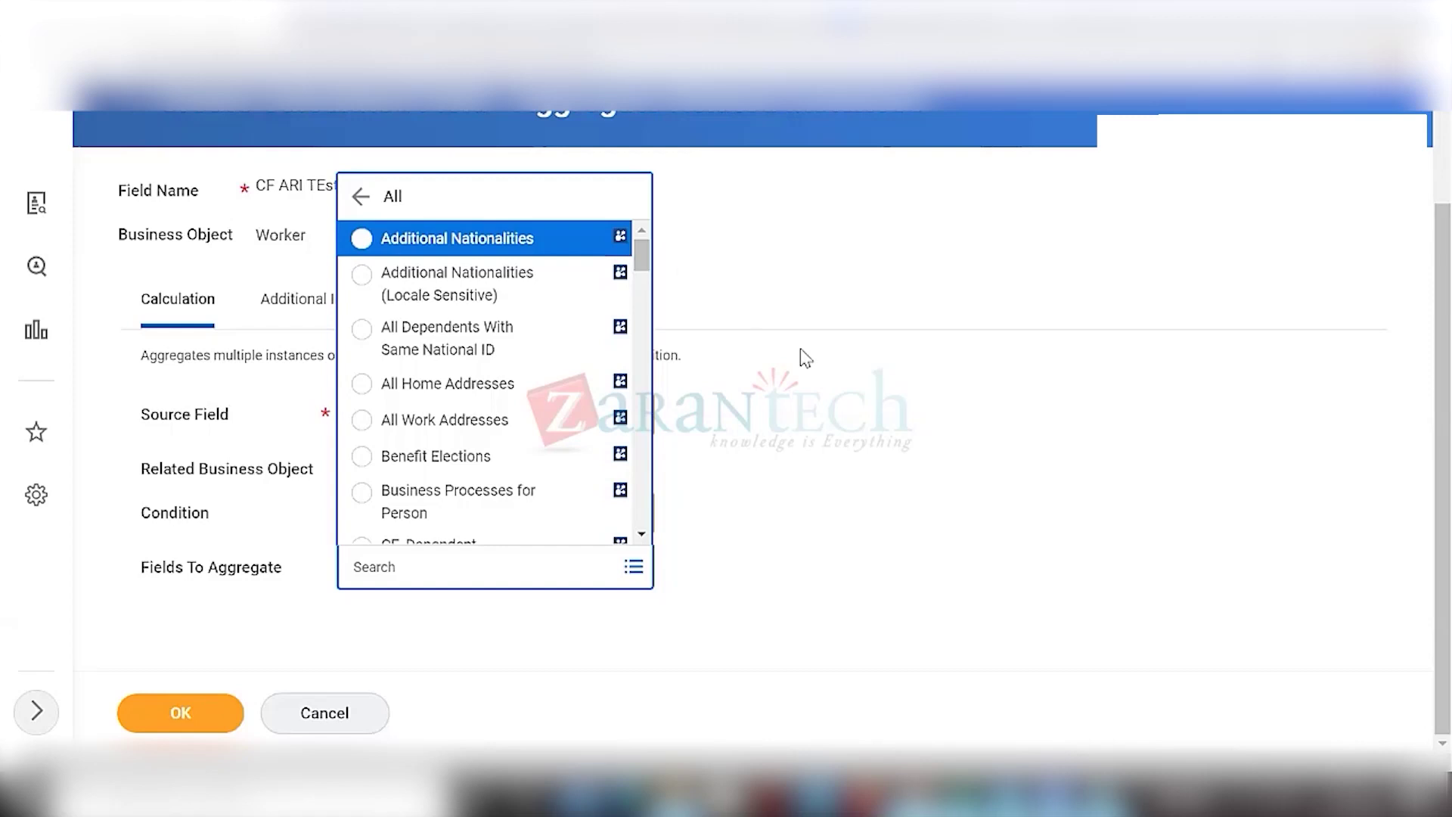
pyautogui.click(821, 420)
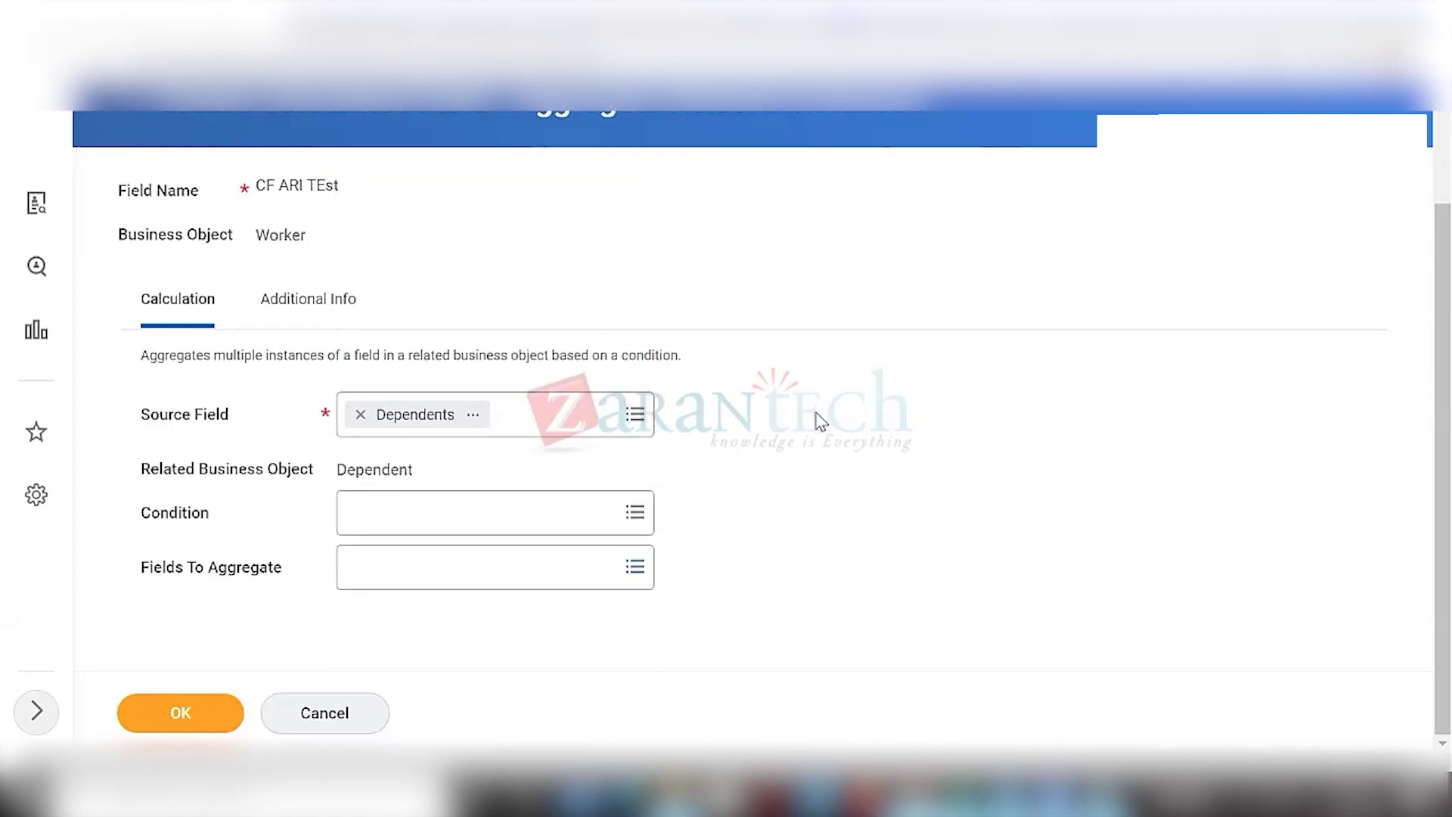
# - Keep the CF ARI TEst form via Continue instead of discarding it, and open the Condition choices
pyautogui.moveTo(913, 804)
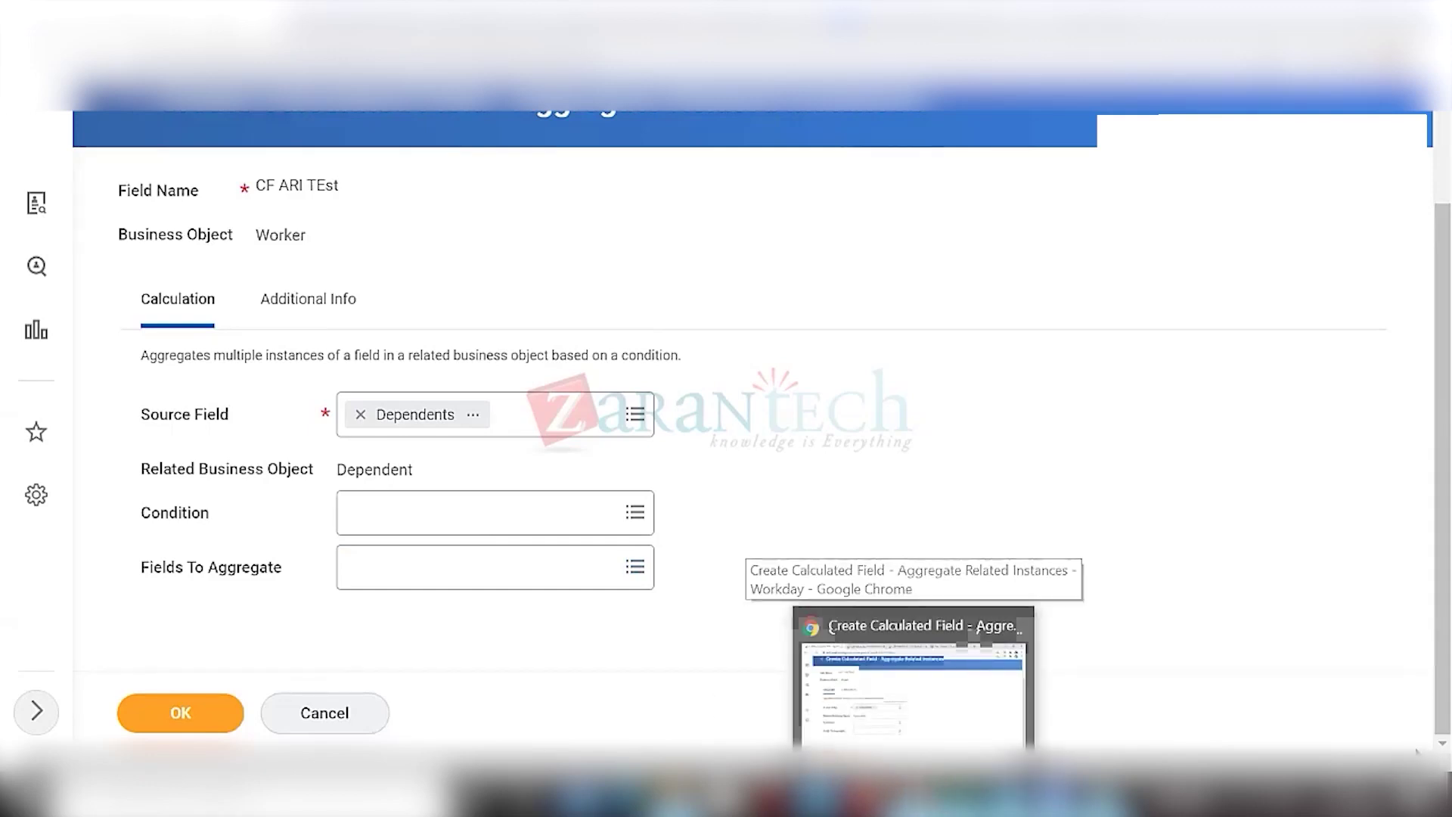
pyautogui.scroll(2, 1417, 373)
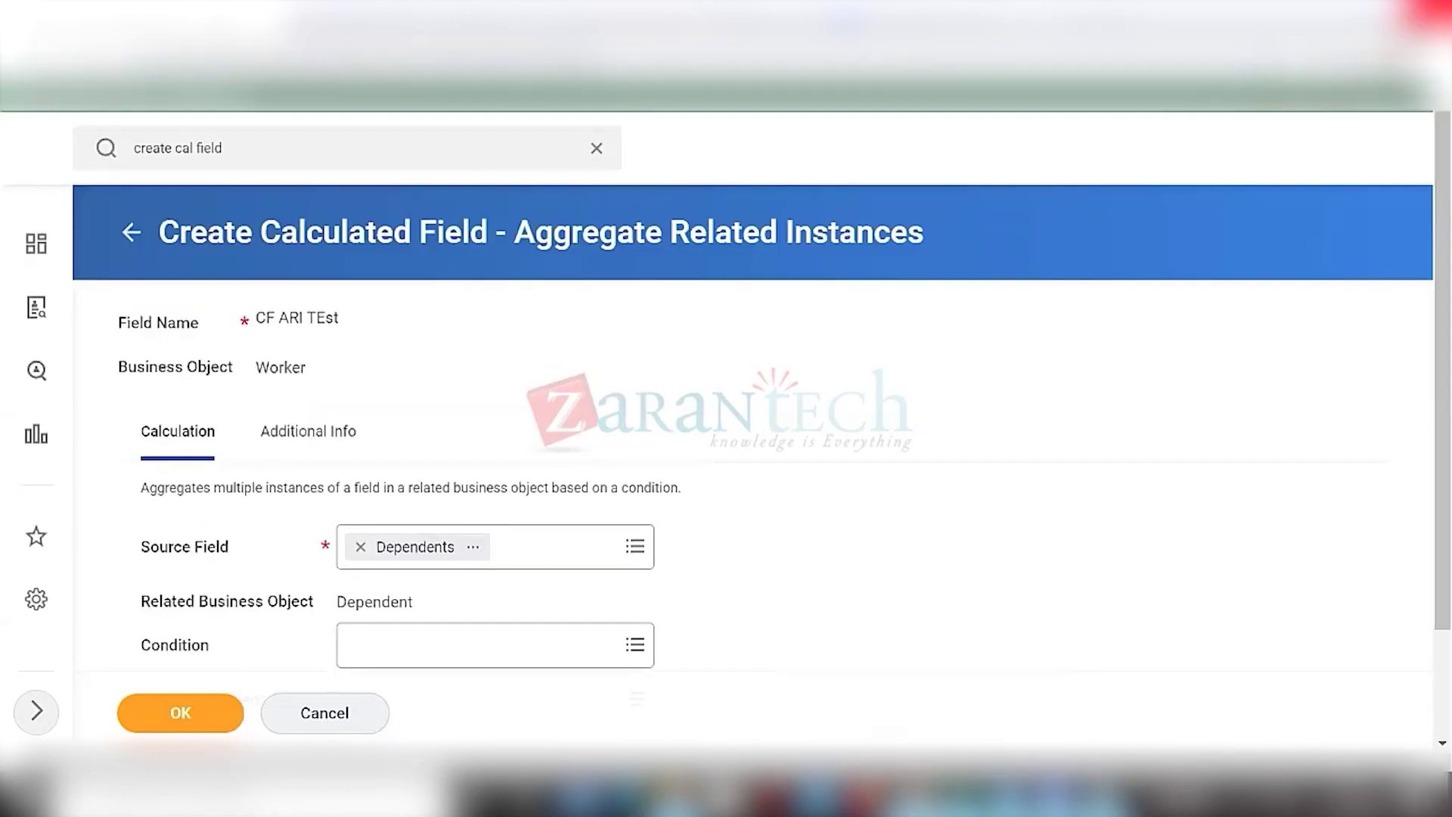
pyautogui.click(314, 156)
pyautogui.press('Return')
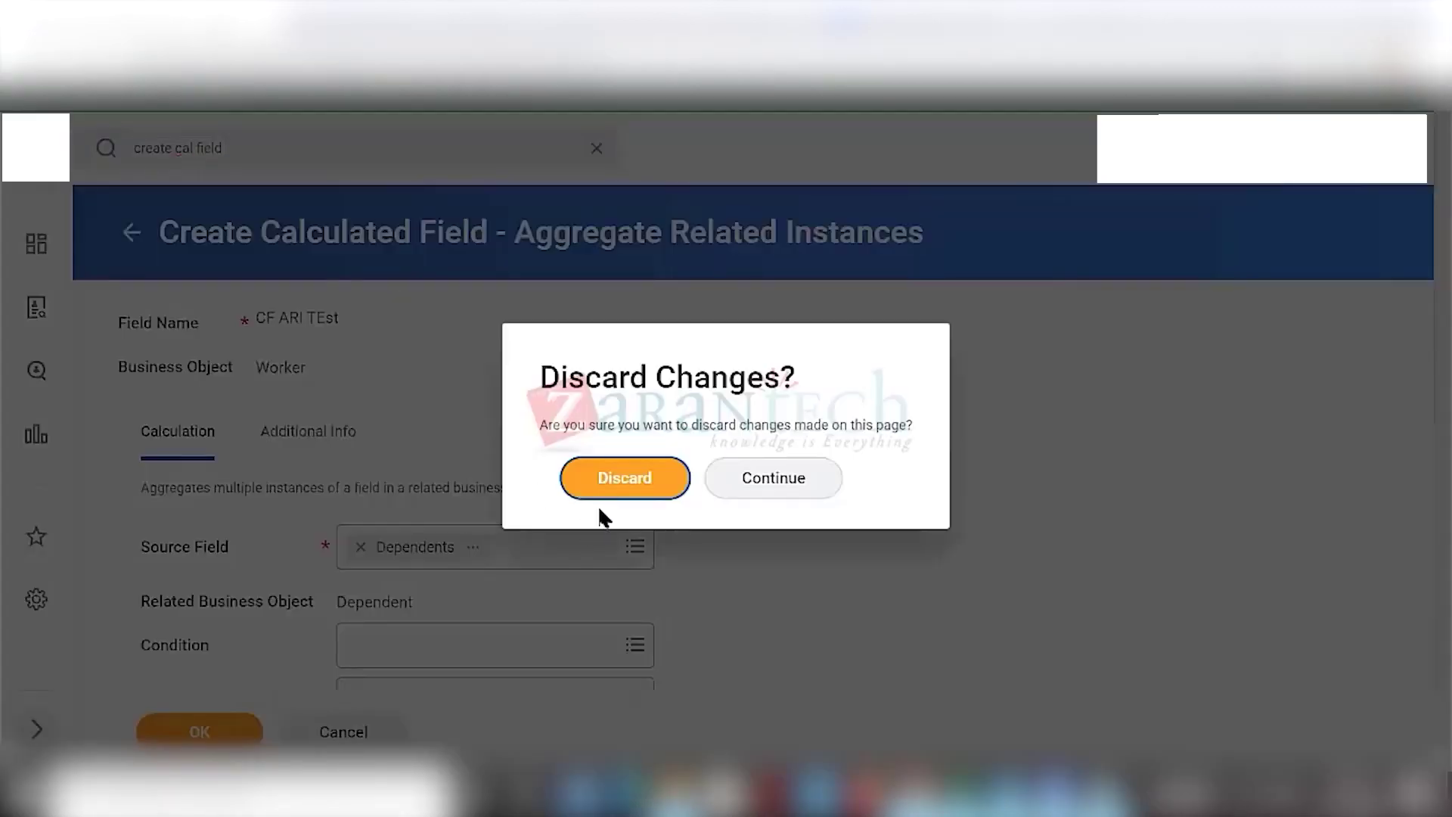
pyautogui.click(793, 483)
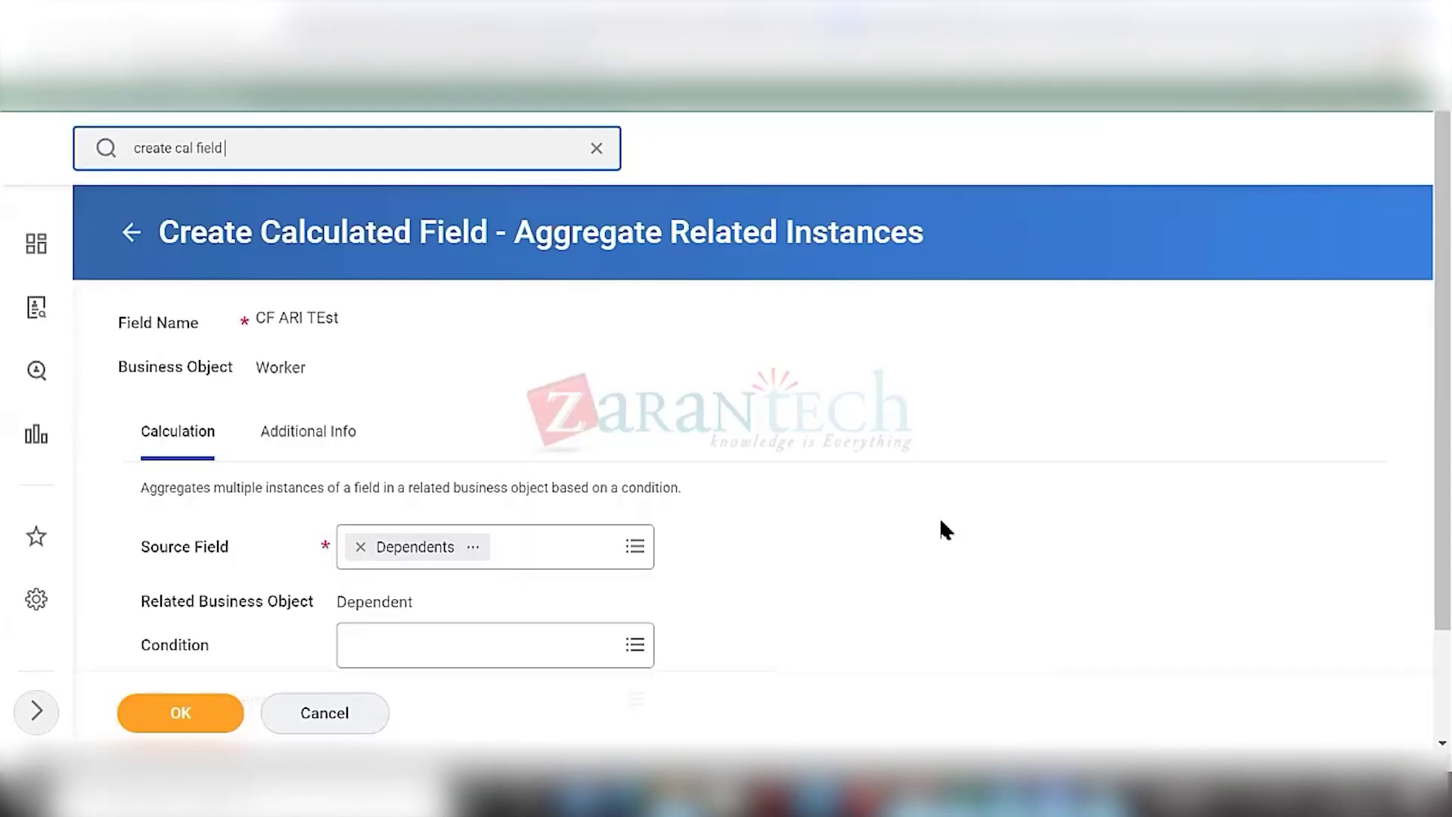
pyautogui.scroll(-2, 1415, 232)
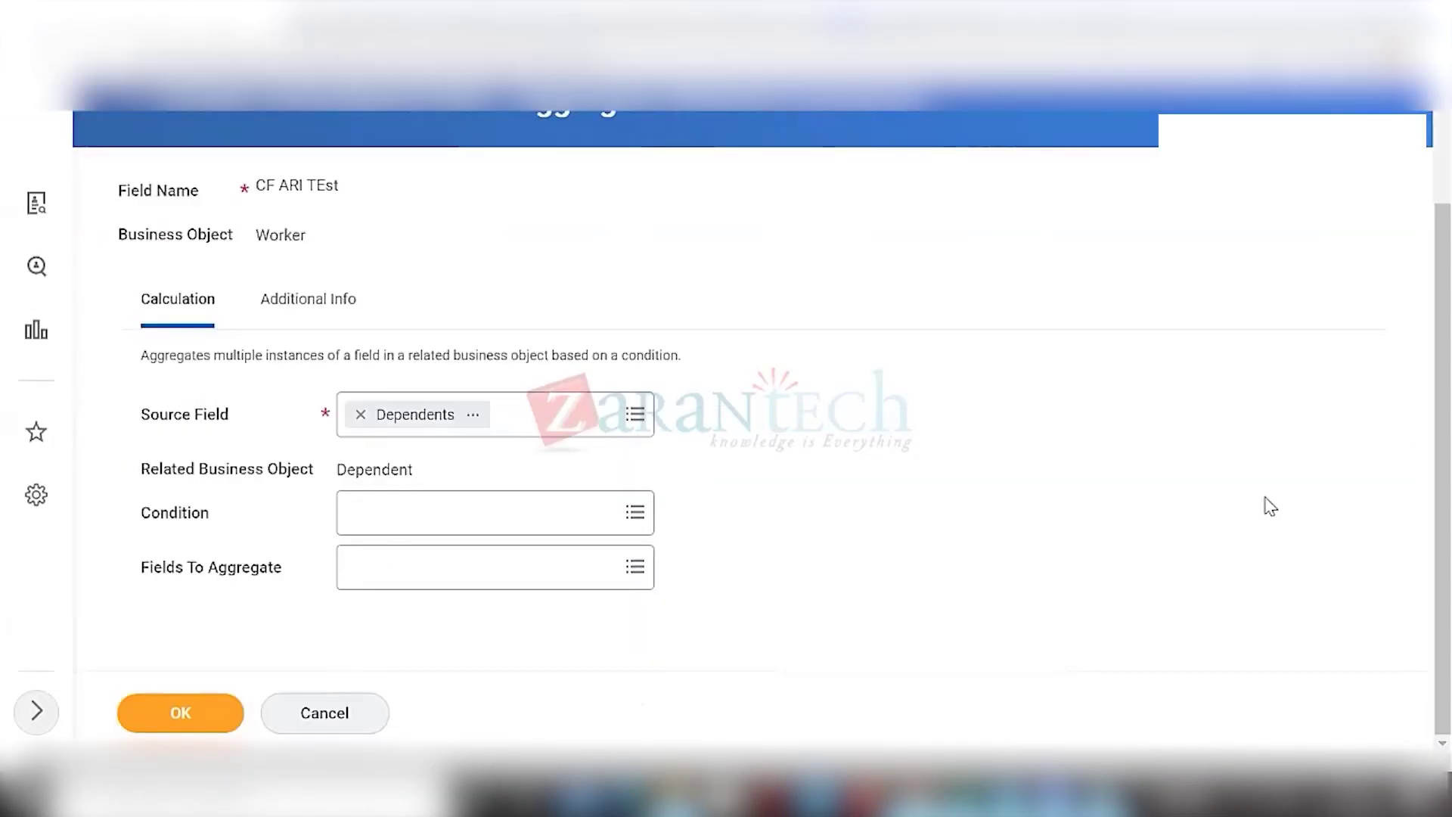
pyautogui.click(514, 529)
pyautogui.scroll(1, 1414, 292)
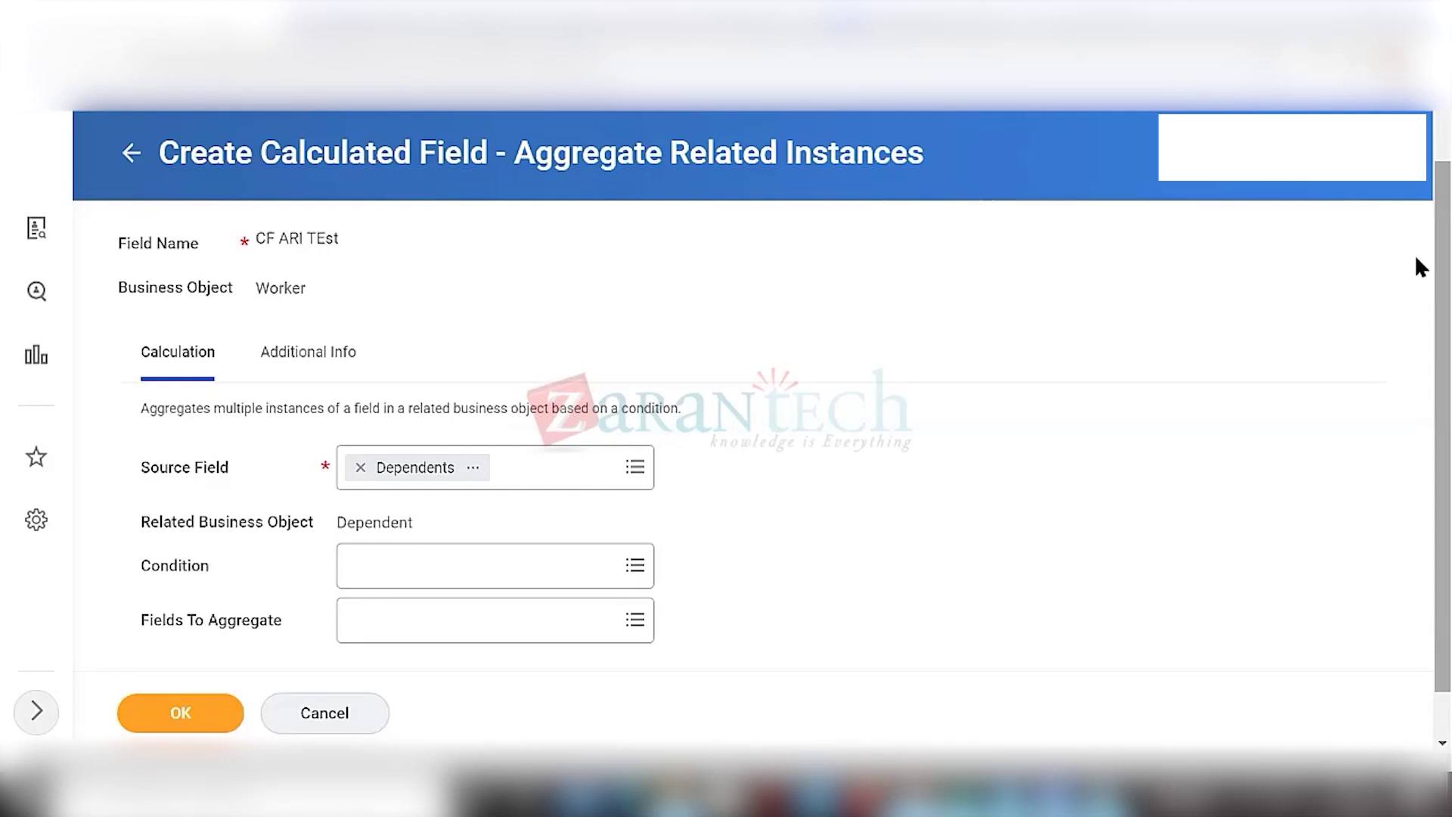
pyautogui.scroll(2, 1417, 266)
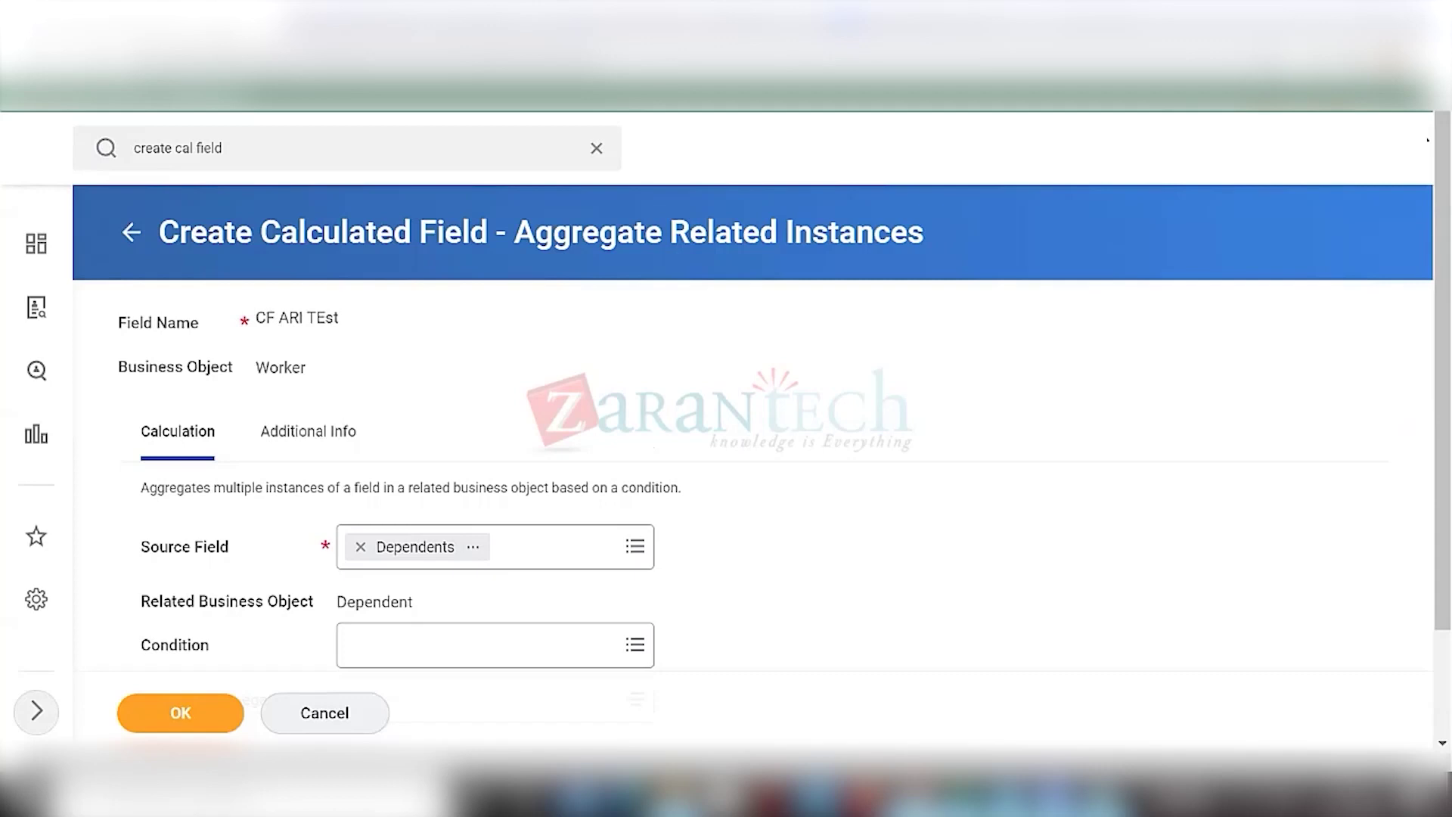
# - Discard the aggregate field, open a new Create Calculated Field form and start the name with 'EM'
pyautogui.click(260, 139)
pyautogui.press('Return')
pyautogui.click(640, 481)
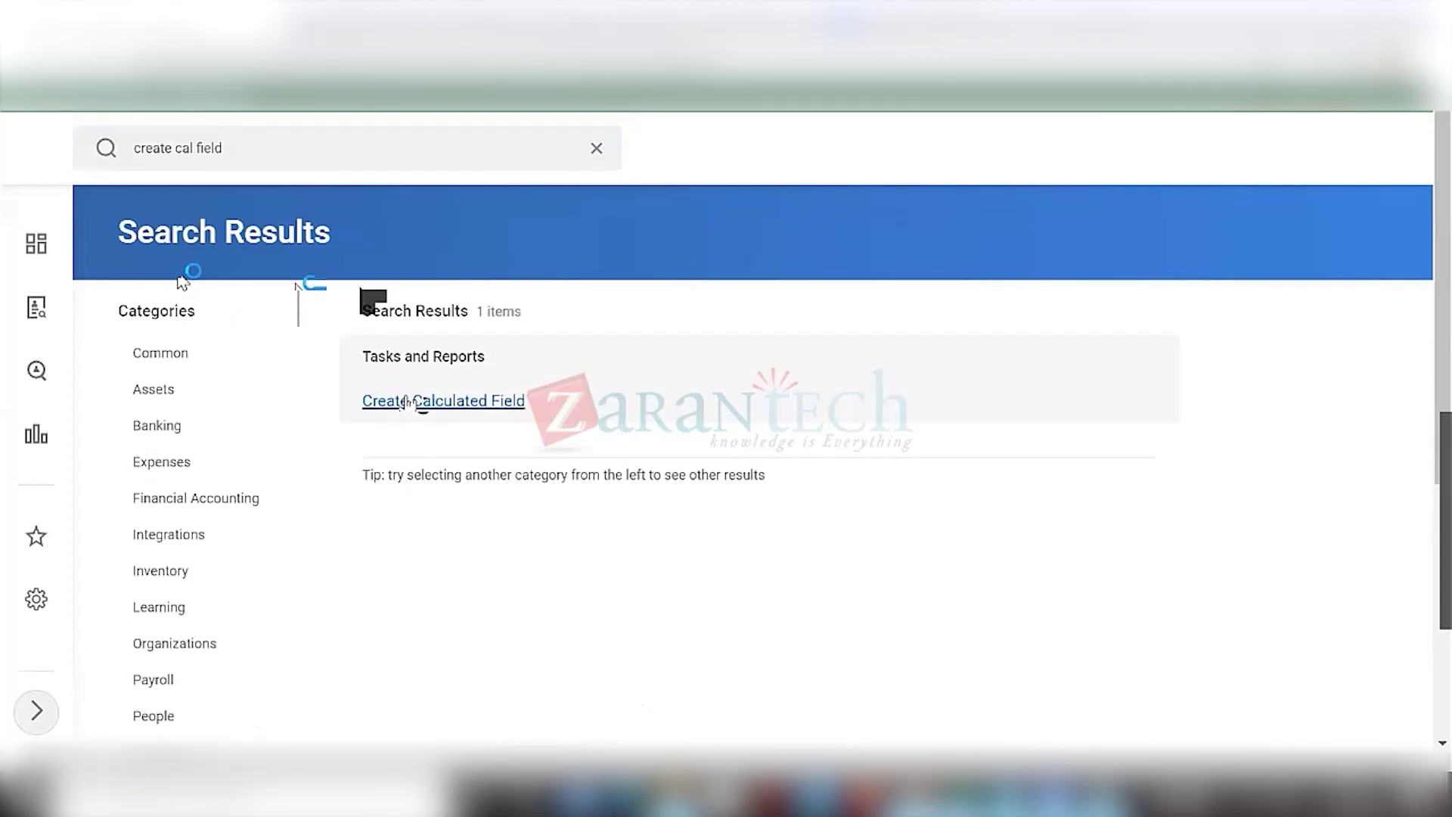
pyautogui.click(404, 400)
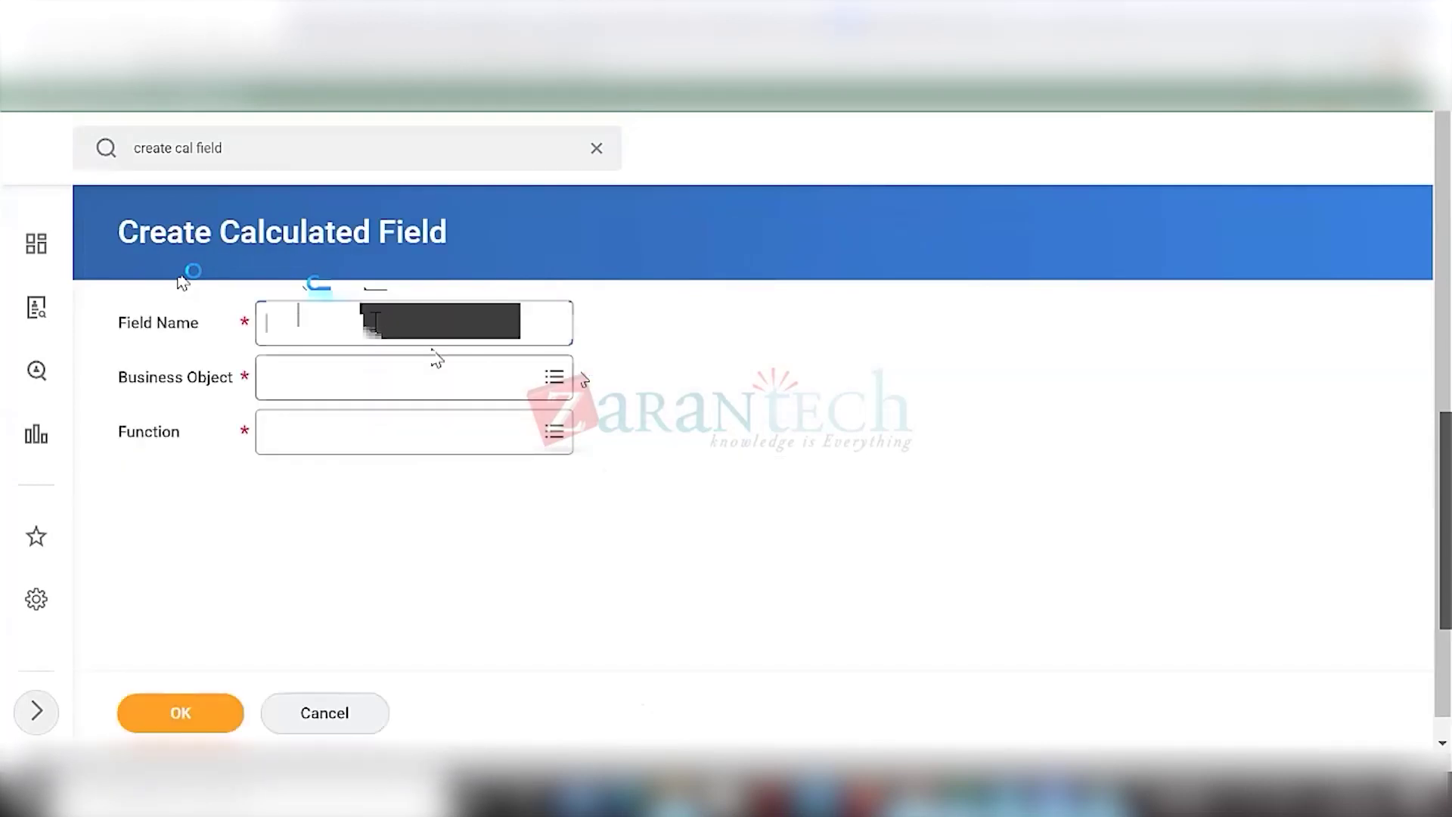
pyautogui.write('EM')
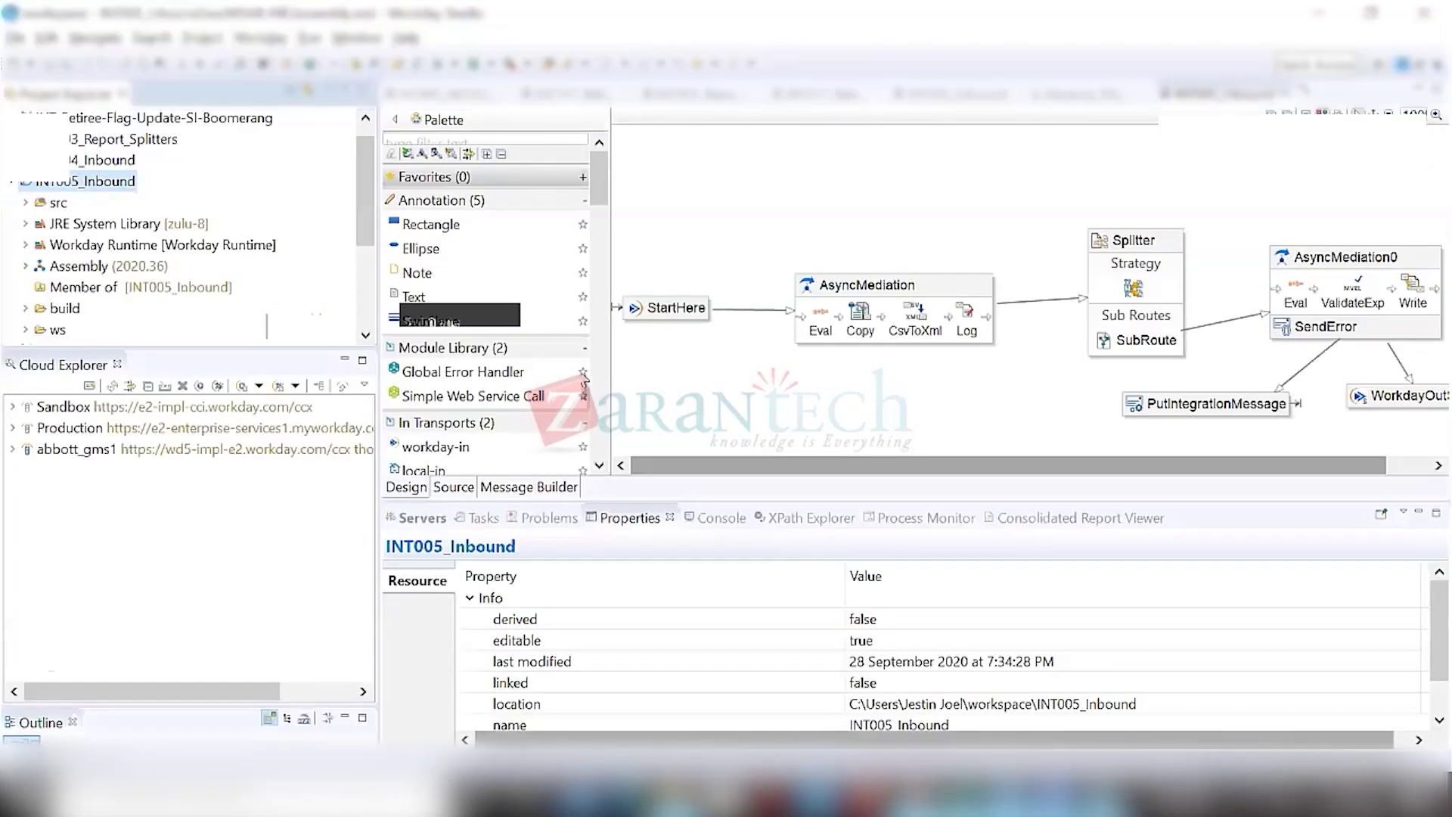
# - Add 'DEpendants' and 'child' lines at the end of the Notepad notes
pyautogui.hotkey('alt', 'Tab')
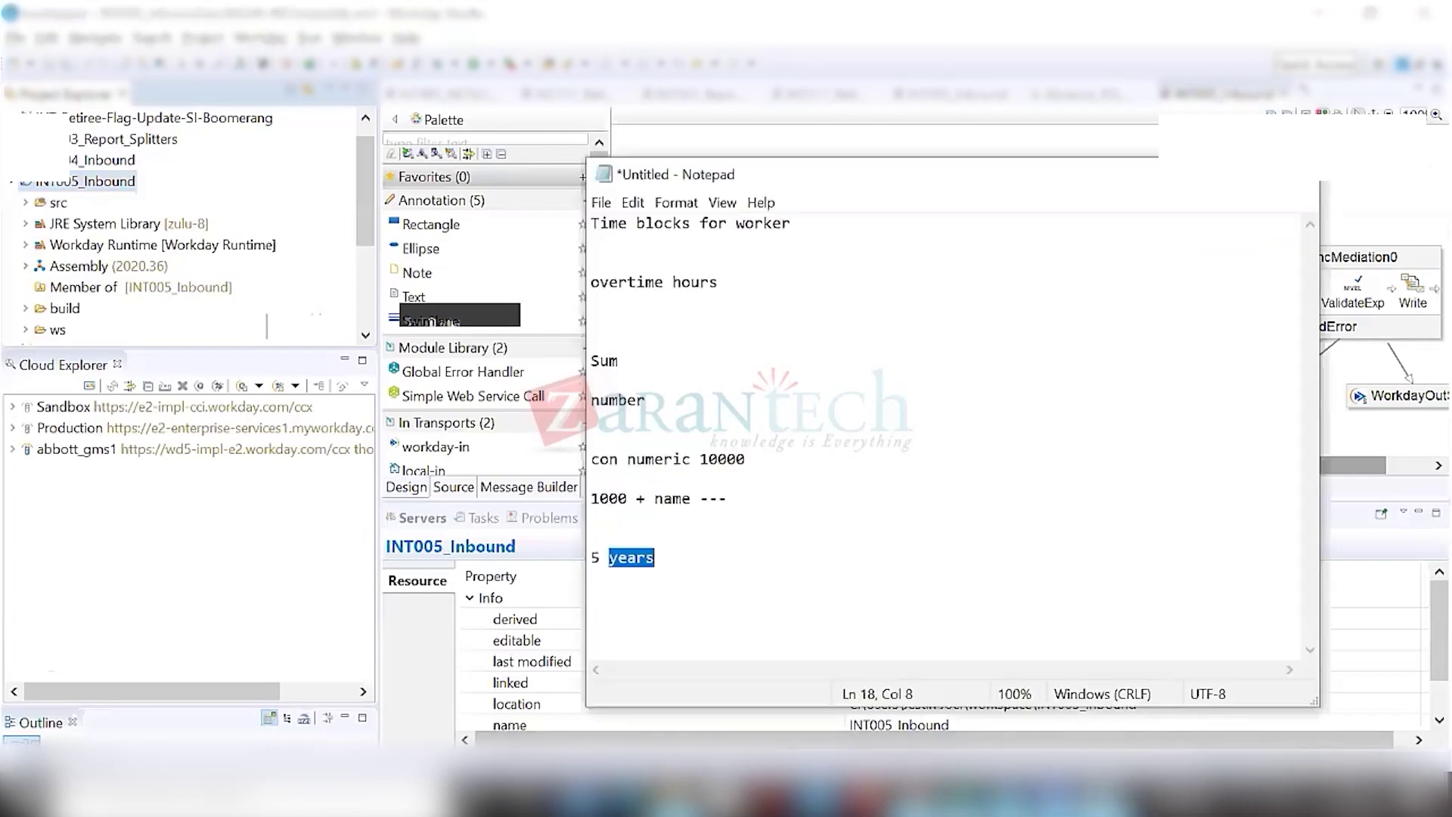
pyautogui.press('Right')
pyautogui.press('Return')
pyautogui.press('Return')
pyautogui.press('Return')
pyautogui.write('DE')
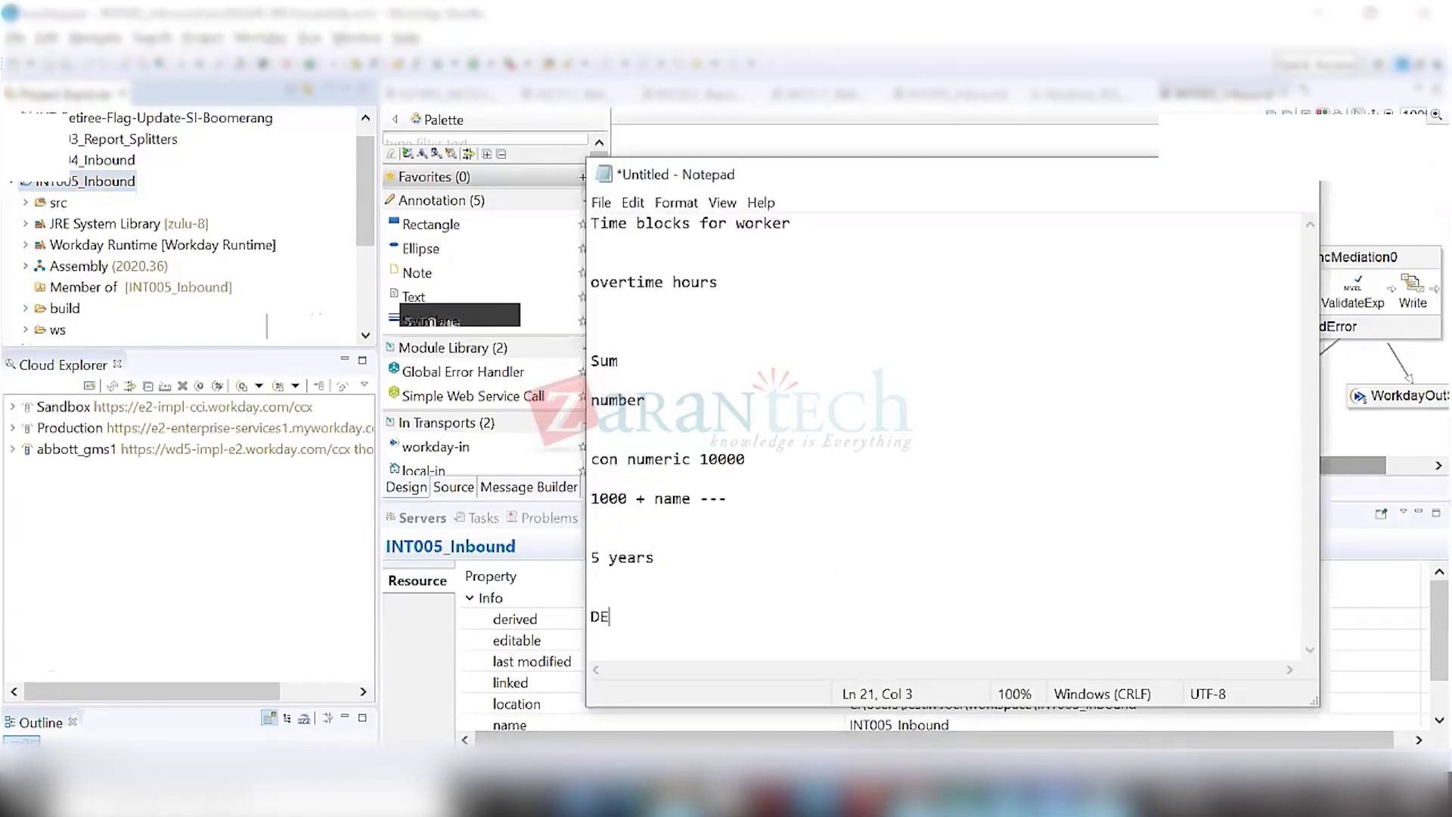
pyautogui.write('pendants')
pyautogui.press('Return')
pyautogui.press('Return')
pyautogui.write('chils')
pyautogui.press('BackSpace')
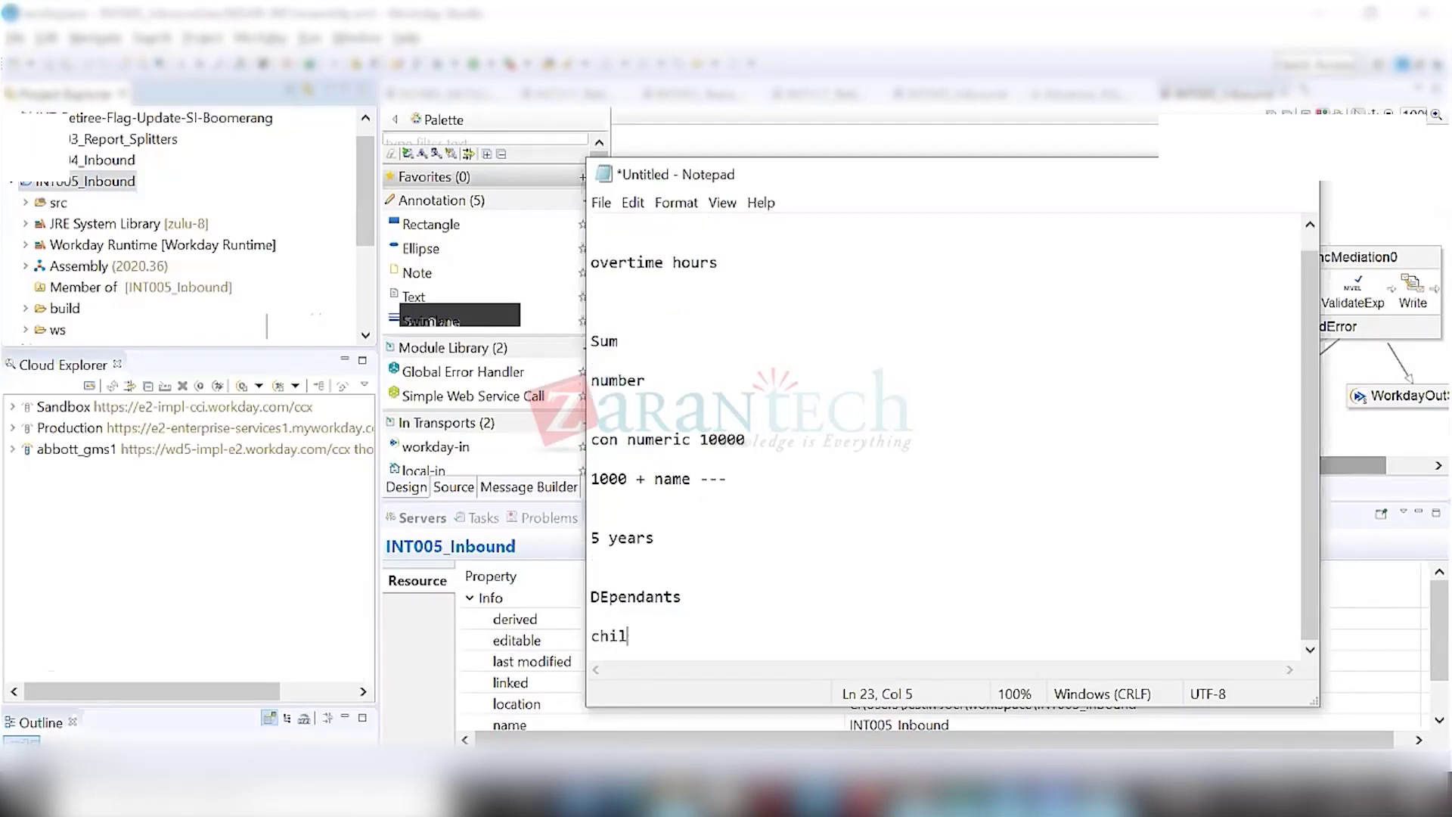
pyautogui.write('d')
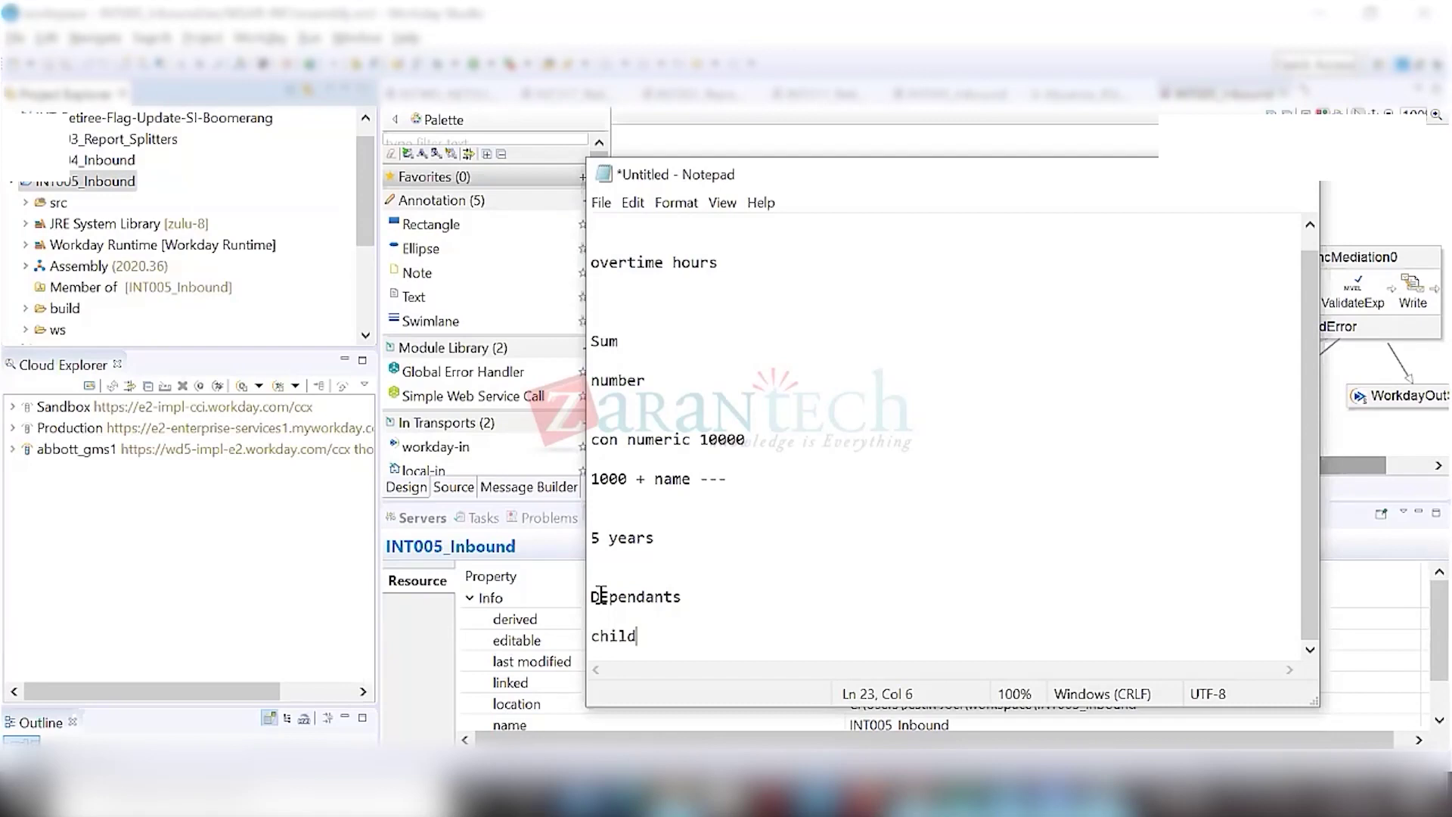
# - Add 'ESI' and 'LRV' lines after child, then select the DEpendants-to-child lines
pyautogui.moveTo(638, 635); pyautogui.dragTo(579, 641)
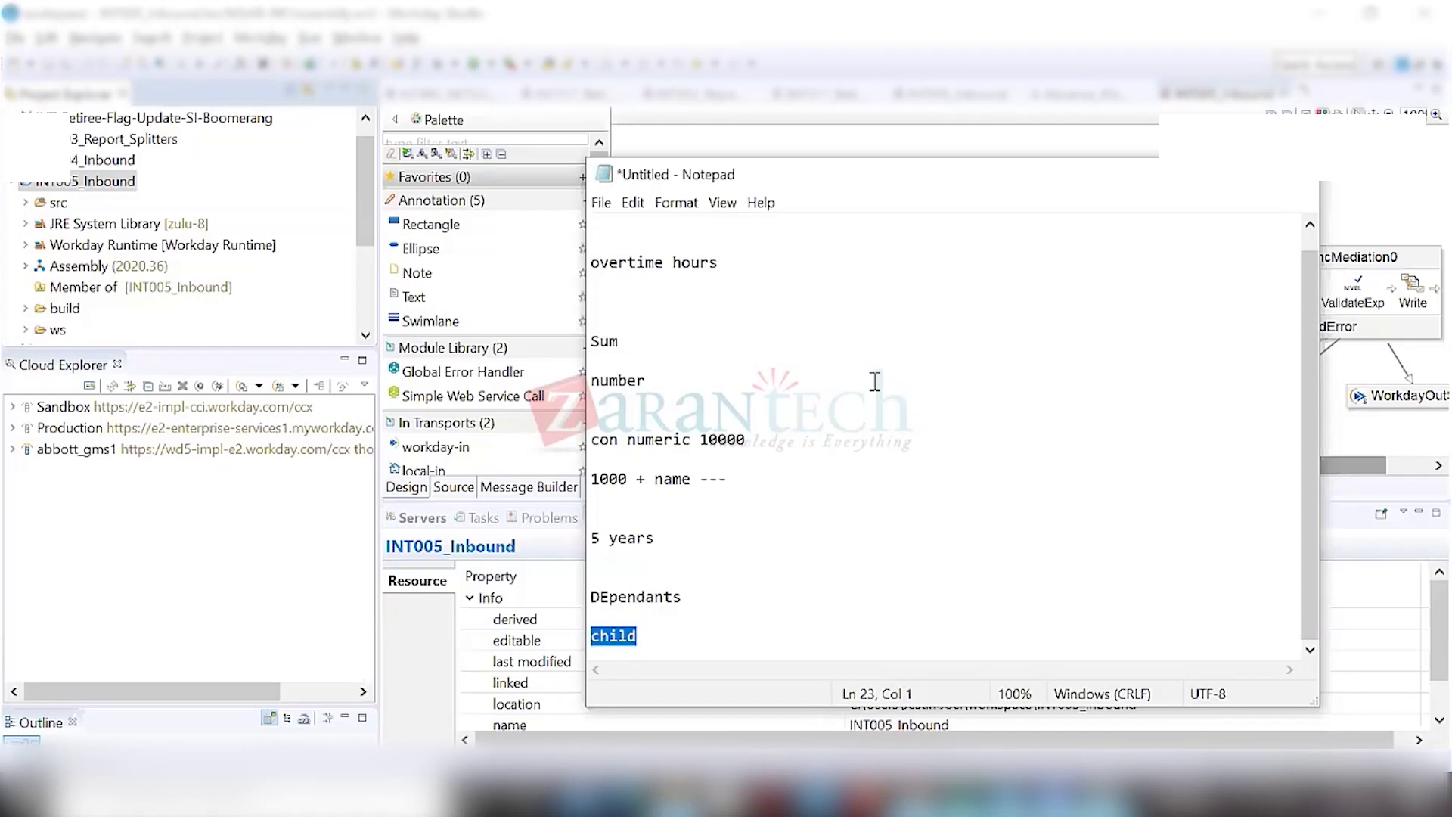
pyautogui.click(703, 624)
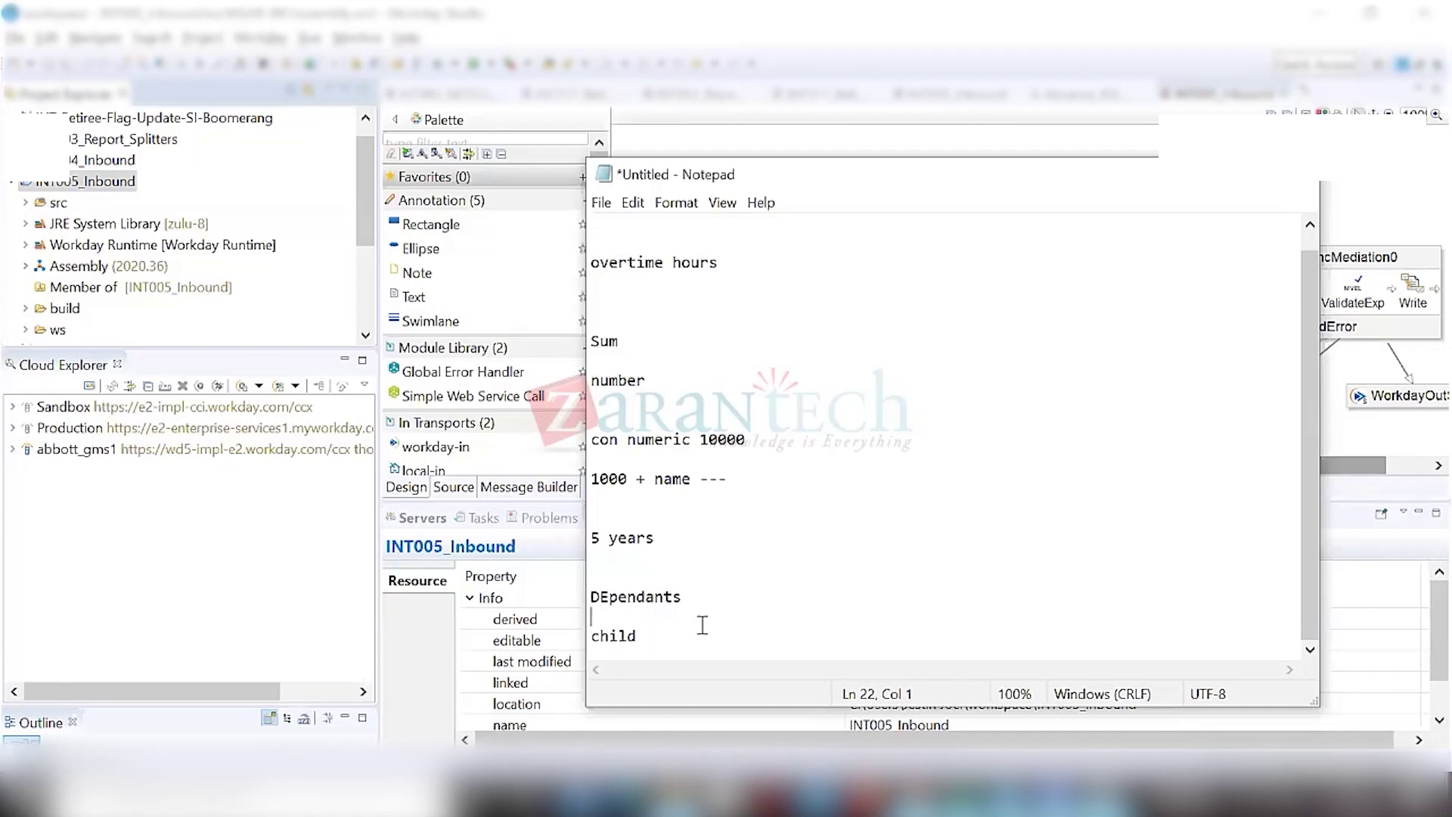
pyautogui.click(642, 643)
pyautogui.press('Return')
pyautogui.press('Return')
pyautogui.write('ESI')
pyautogui.press('Return')
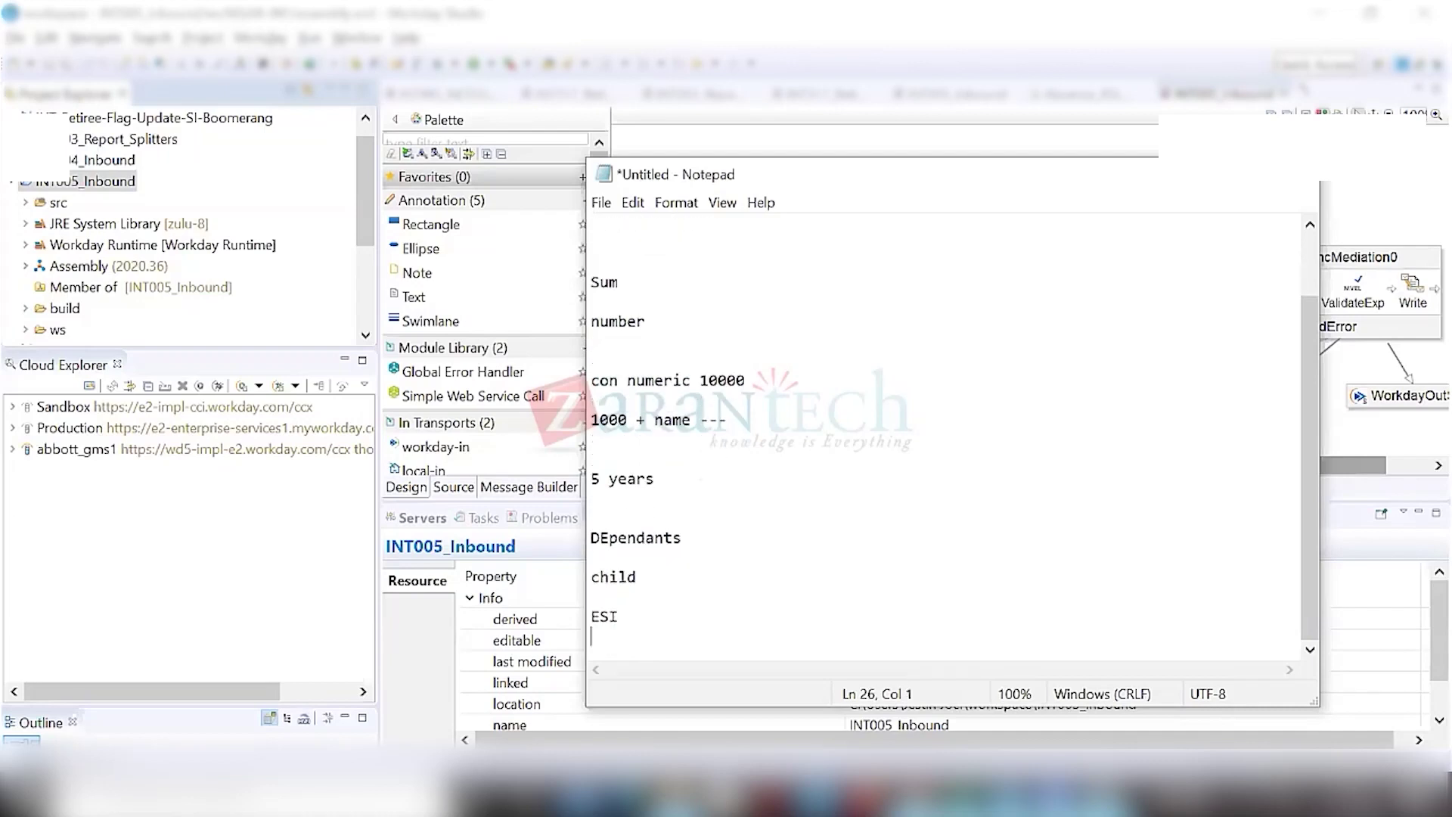
pyautogui.write('LEV')
pyautogui.press('BackSpace')
pyautogui.press('BackSpace')
pyautogui.write('RV')
pyautogui.moveTo(664, 577); pyautogui.dragTo(594, 535)
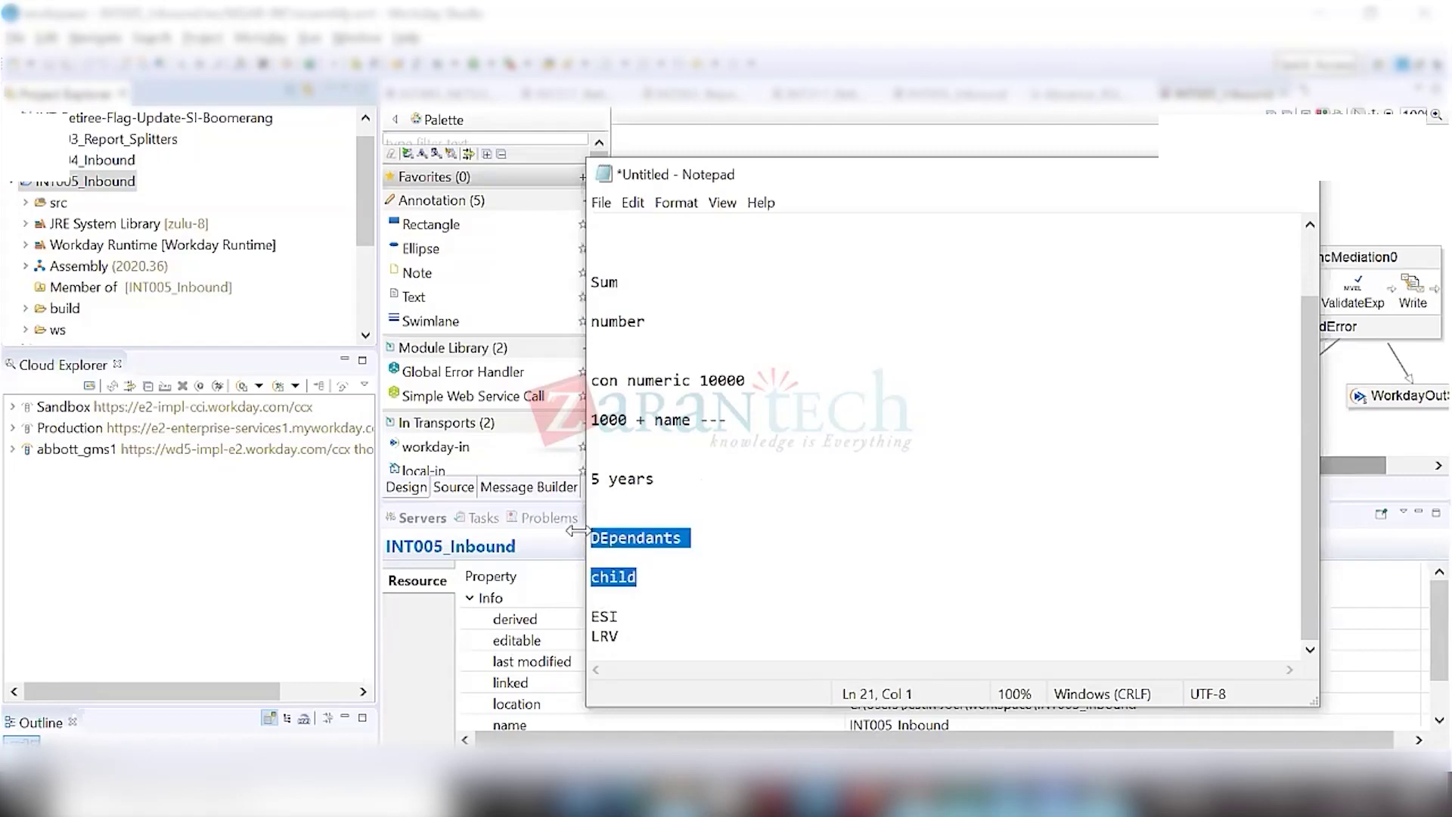
pyautogui.click(470, 544)
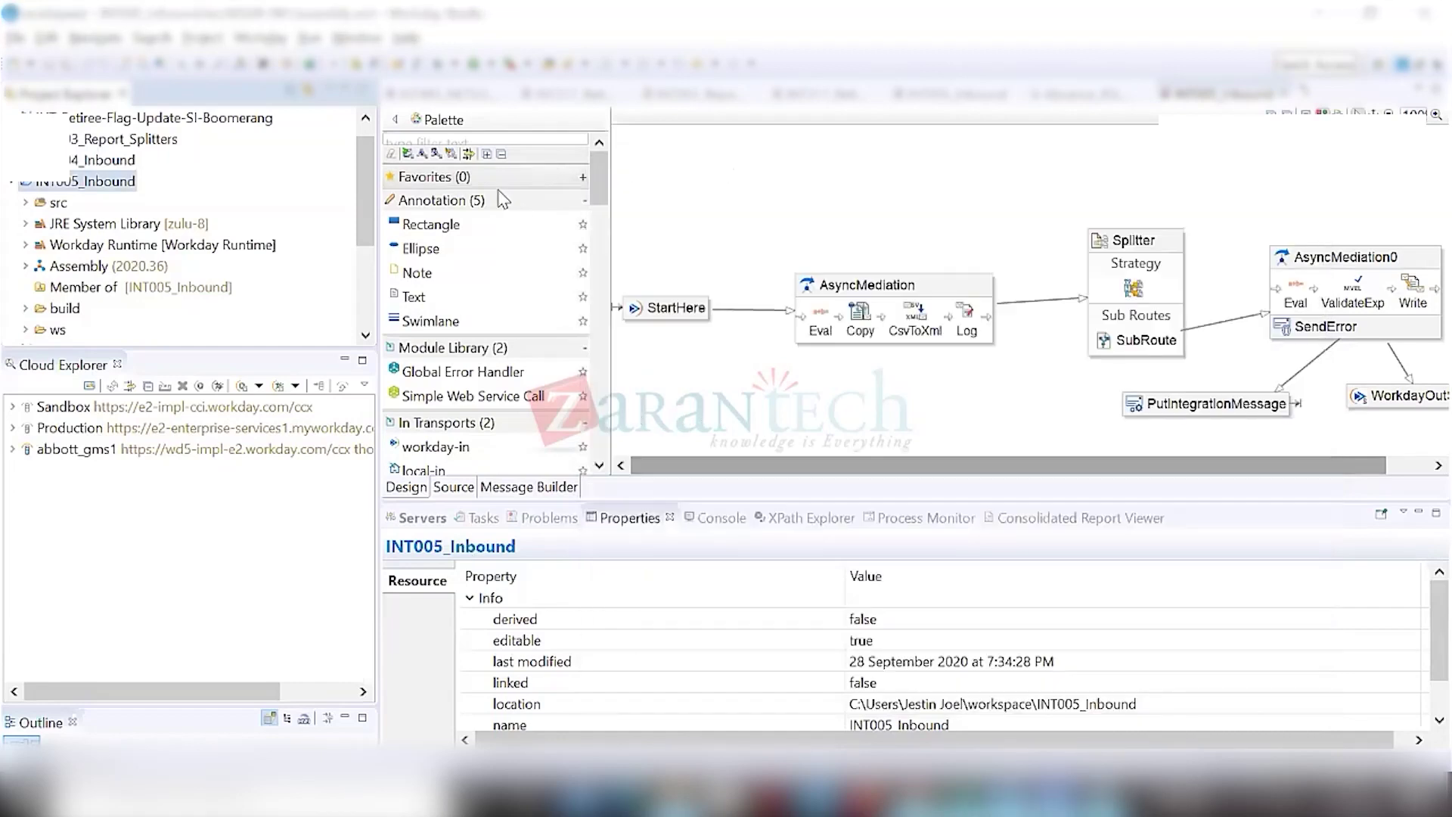
# - Complete the Field Name as 'CF EMI Dependent child', fixing the misspelled last word
pyautogui.hotkey('alt', 'Tab')
pyautogui.hotkey('alt', 'Tab')
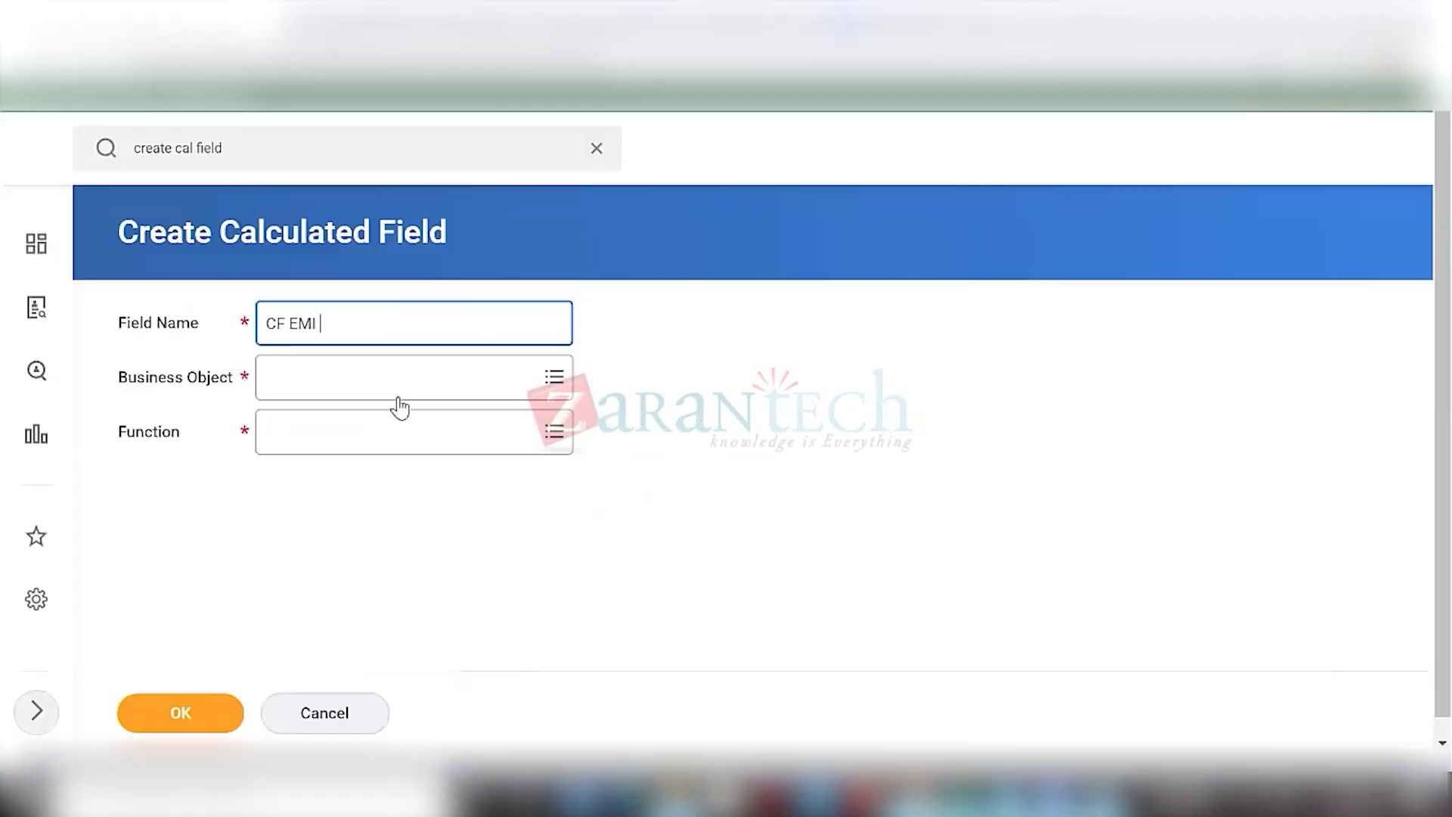
pyautogui.write('Depend')
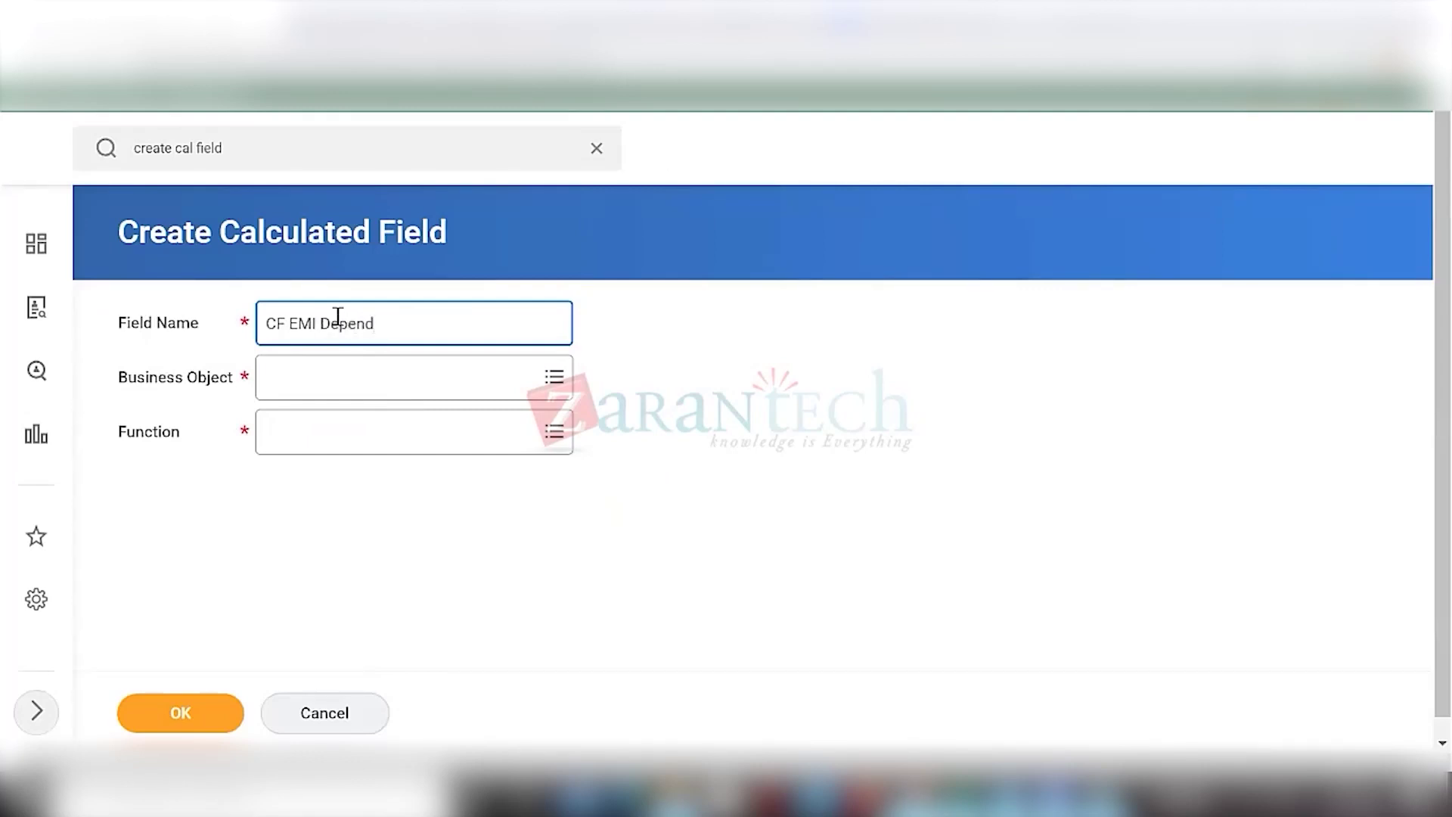
pyautogui.write('ent chils')
pyautogui.doubleClick(454, 335)
pyautogui.write('child')
# - Set Business Object to Worker and Function to Extract Multi-Instance, then confirm with OK
pyautogui.click(421, 382)
pyautogui.write('Worker')
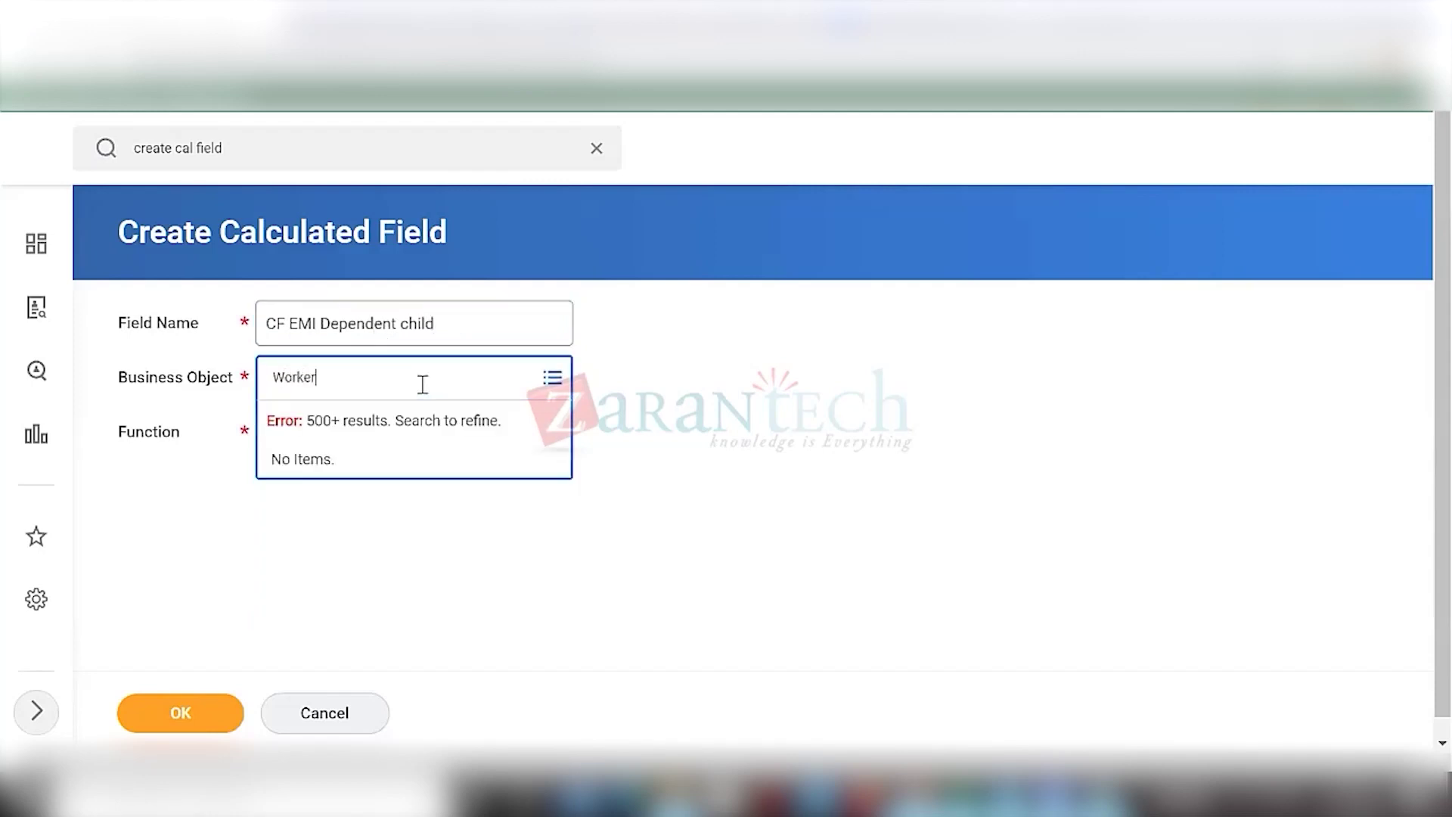
pyautogui.press('Return')
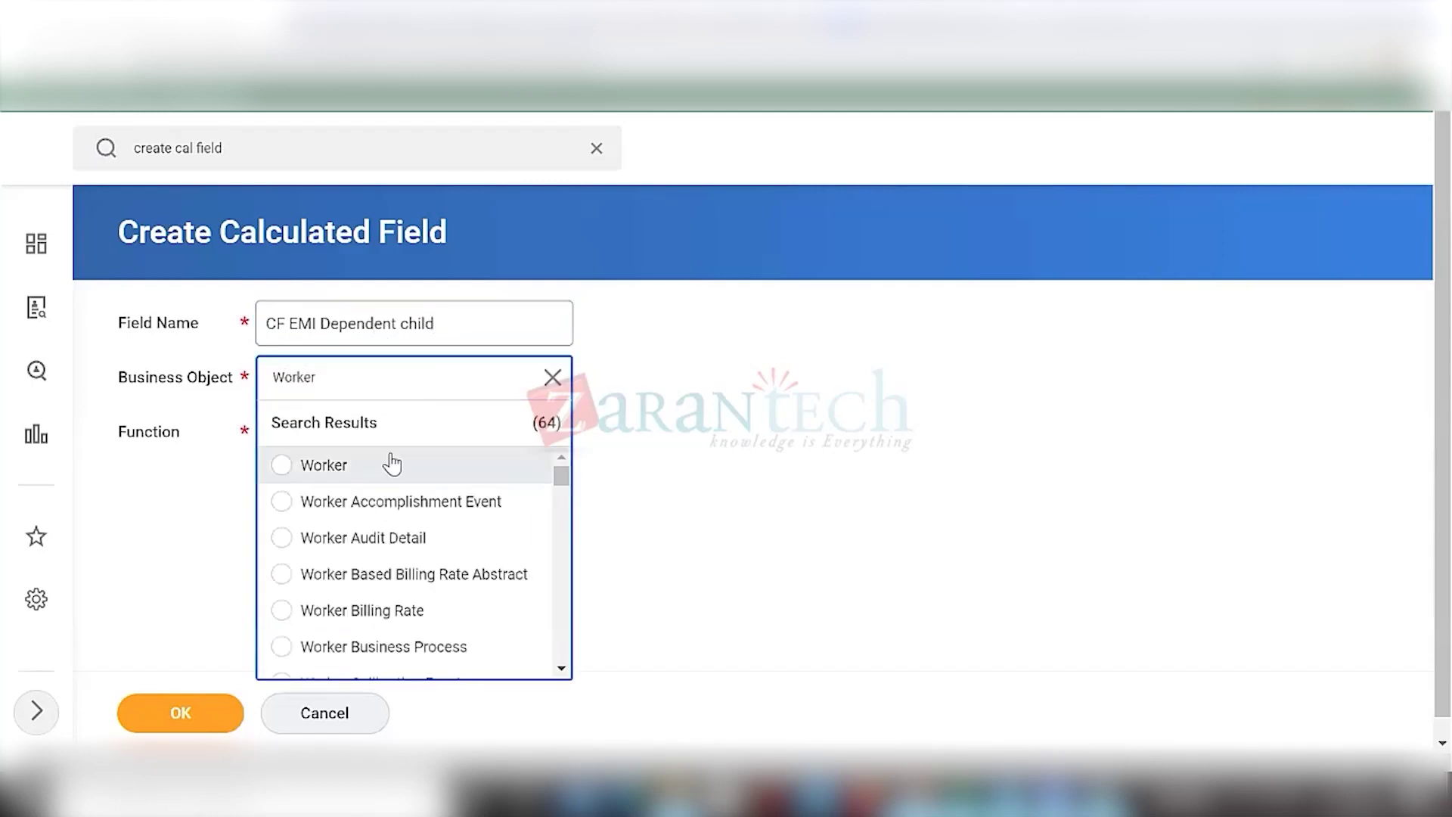
pyautogui.click(389, 464)
pyautogui.click(373, 472)
pyautogui.write('Ex')
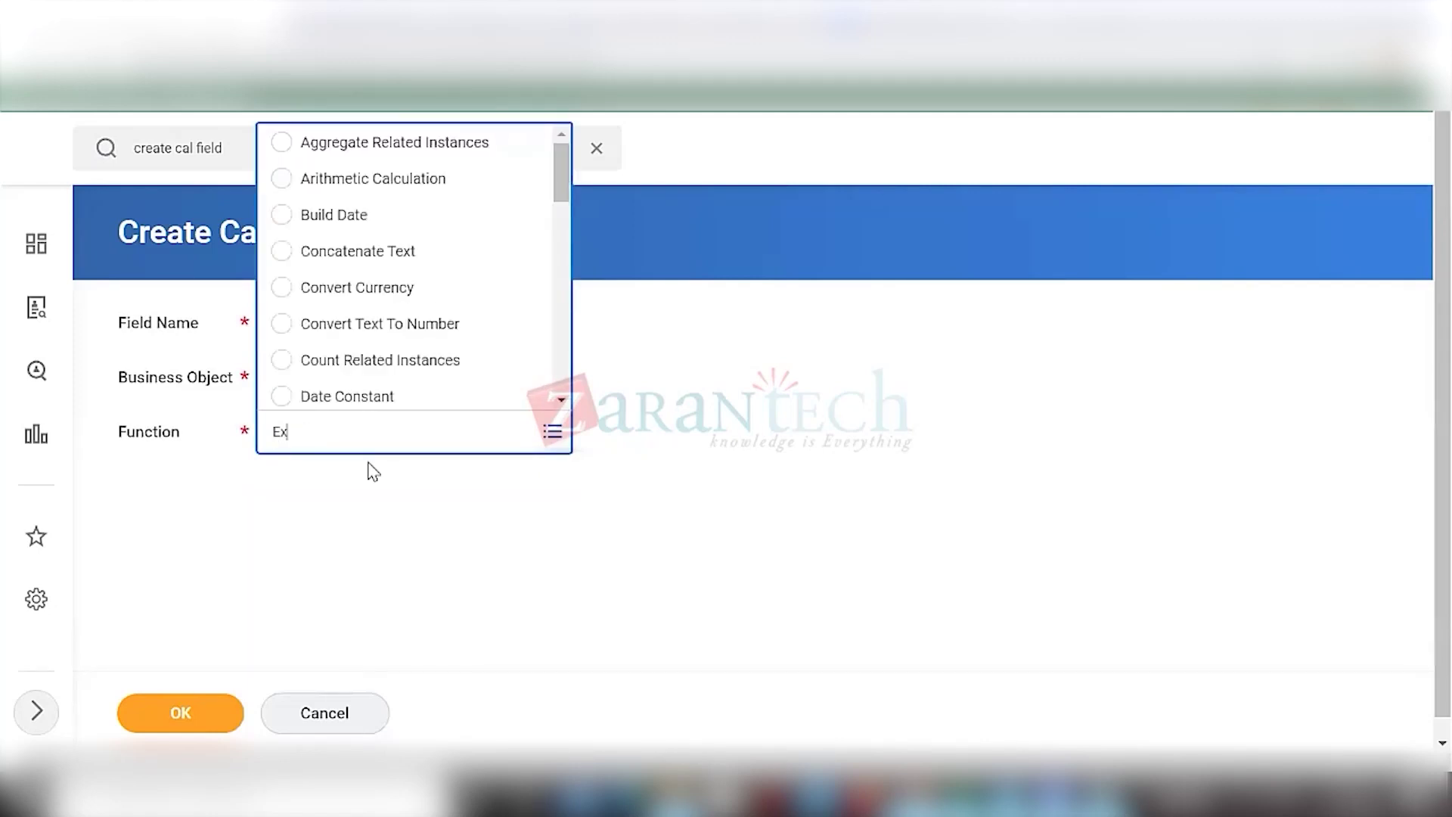
pyautogui.write('traact')
pyautogui.press('BackSpace')
pyautogui.press('BackSpace')
pyautogui.press('BackSpace')
pyautogui.press('BackSpace')
pyautogui.write('ct multi')
pyautogui.press('Return')
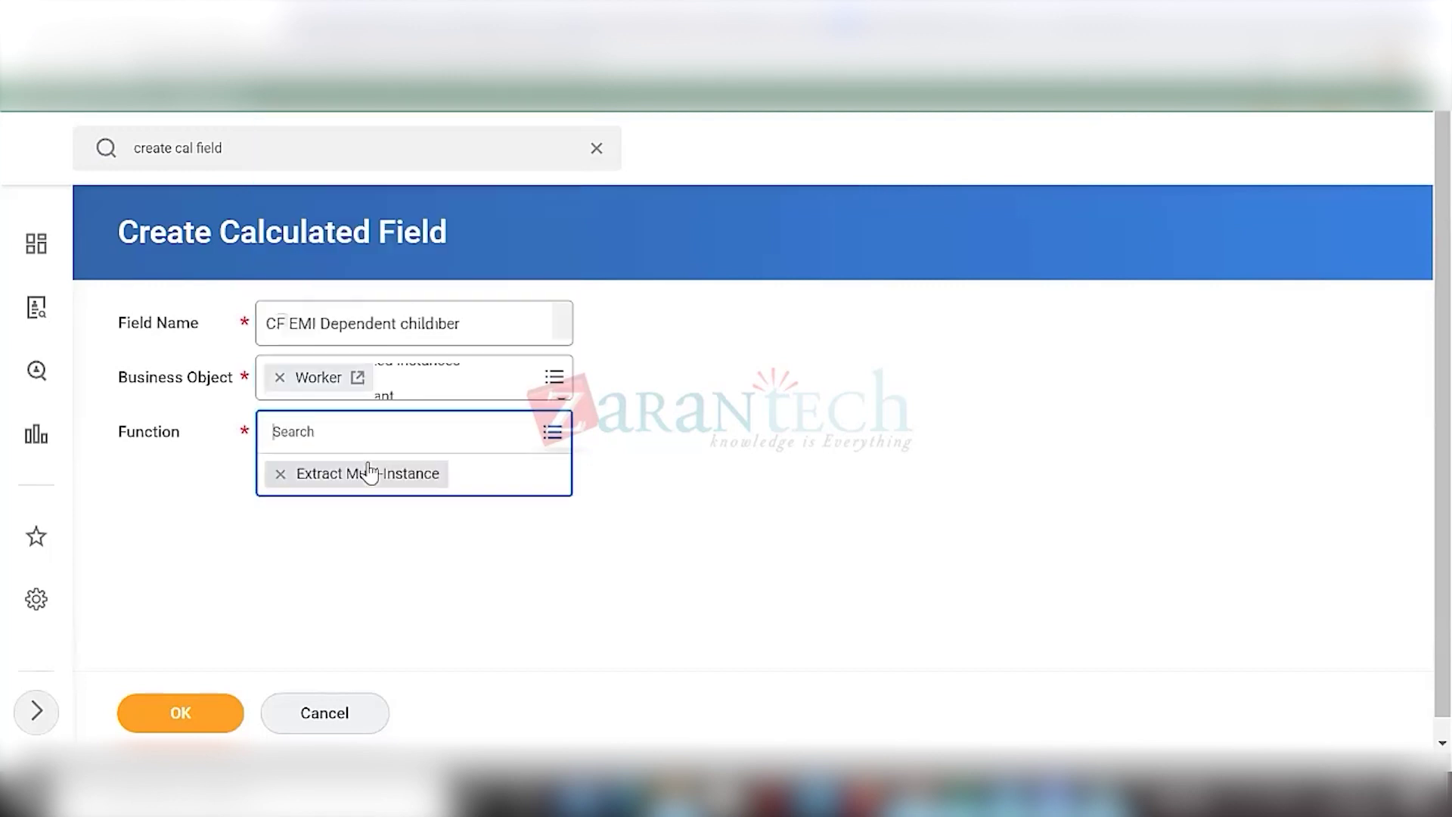
pyautogui.click(180, 712)
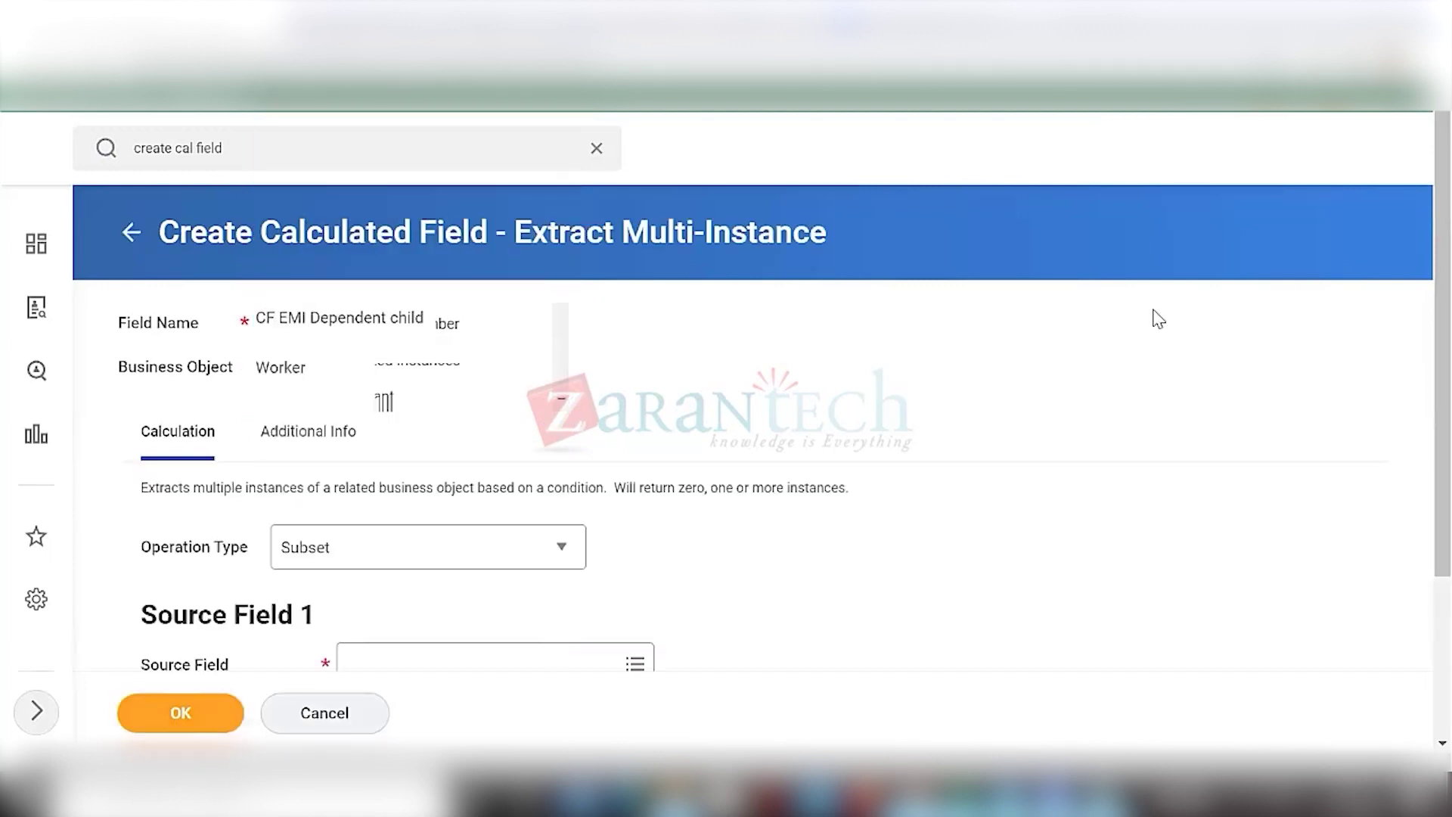
# - Try Operation Type values Intersection, Subset and Union before settling on Except
pyautogui.scroll(-3, 1415, 399)
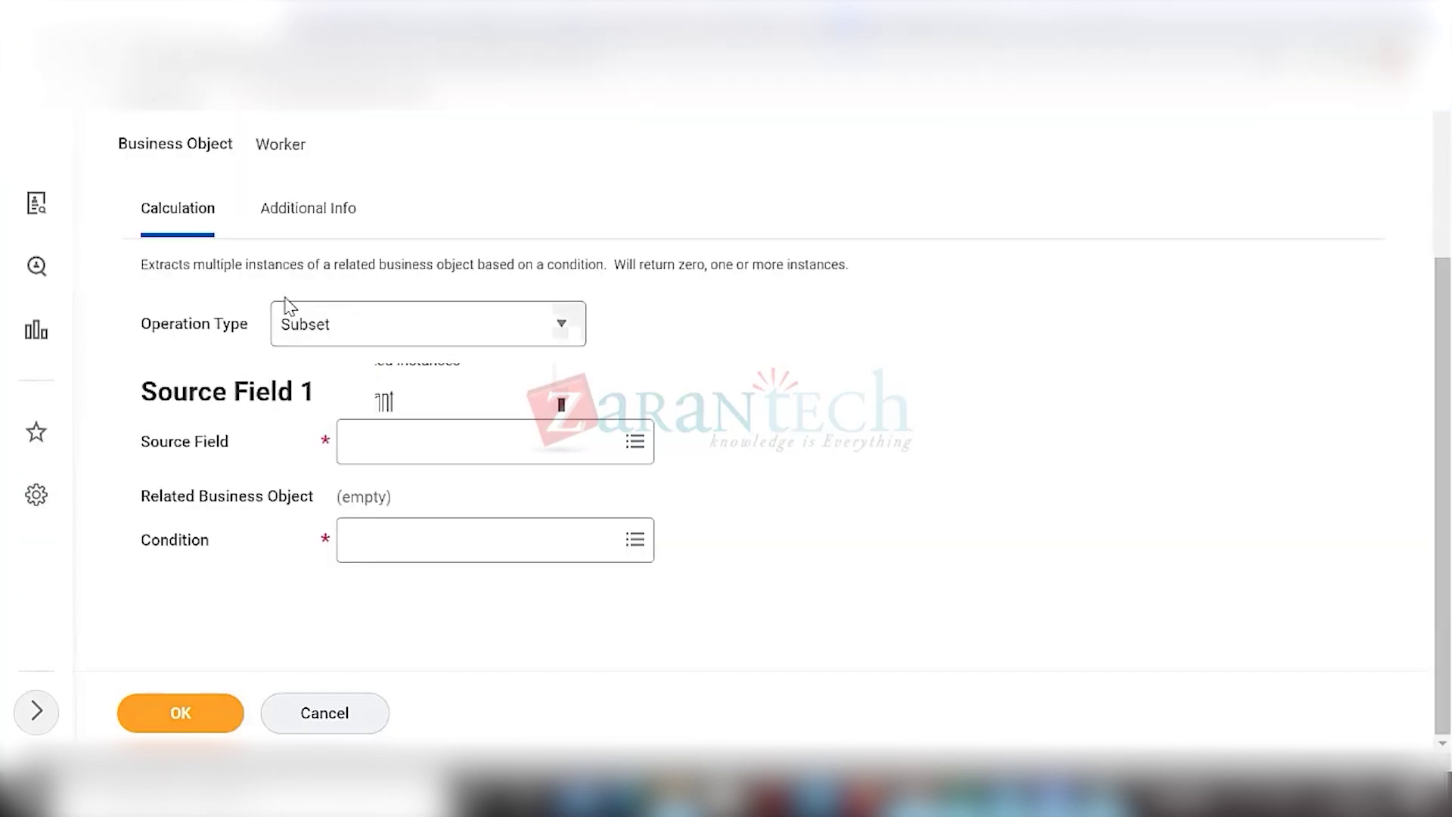
pyautogui.click(327, 326)
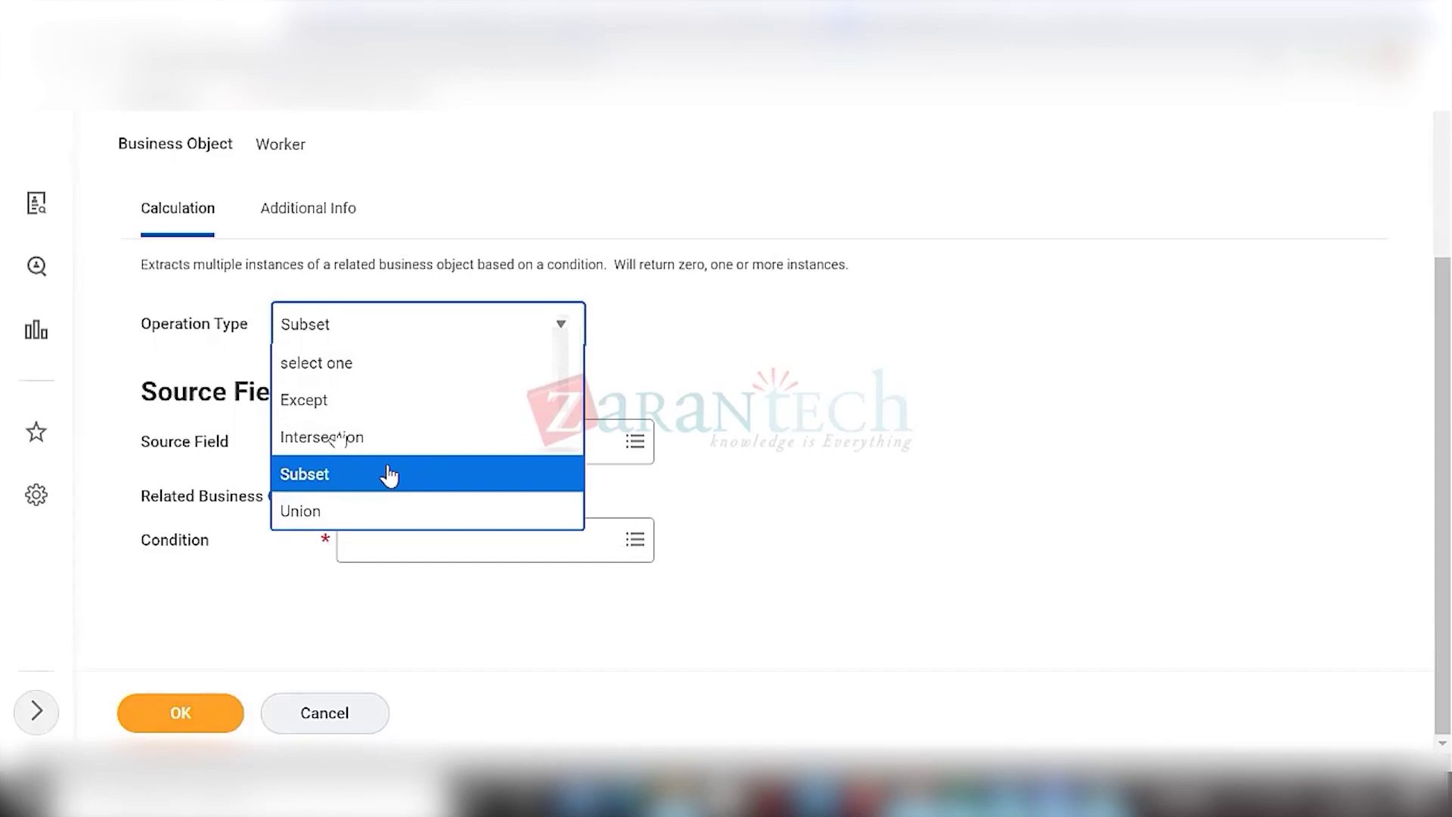
pyautogui.click(865, 463)
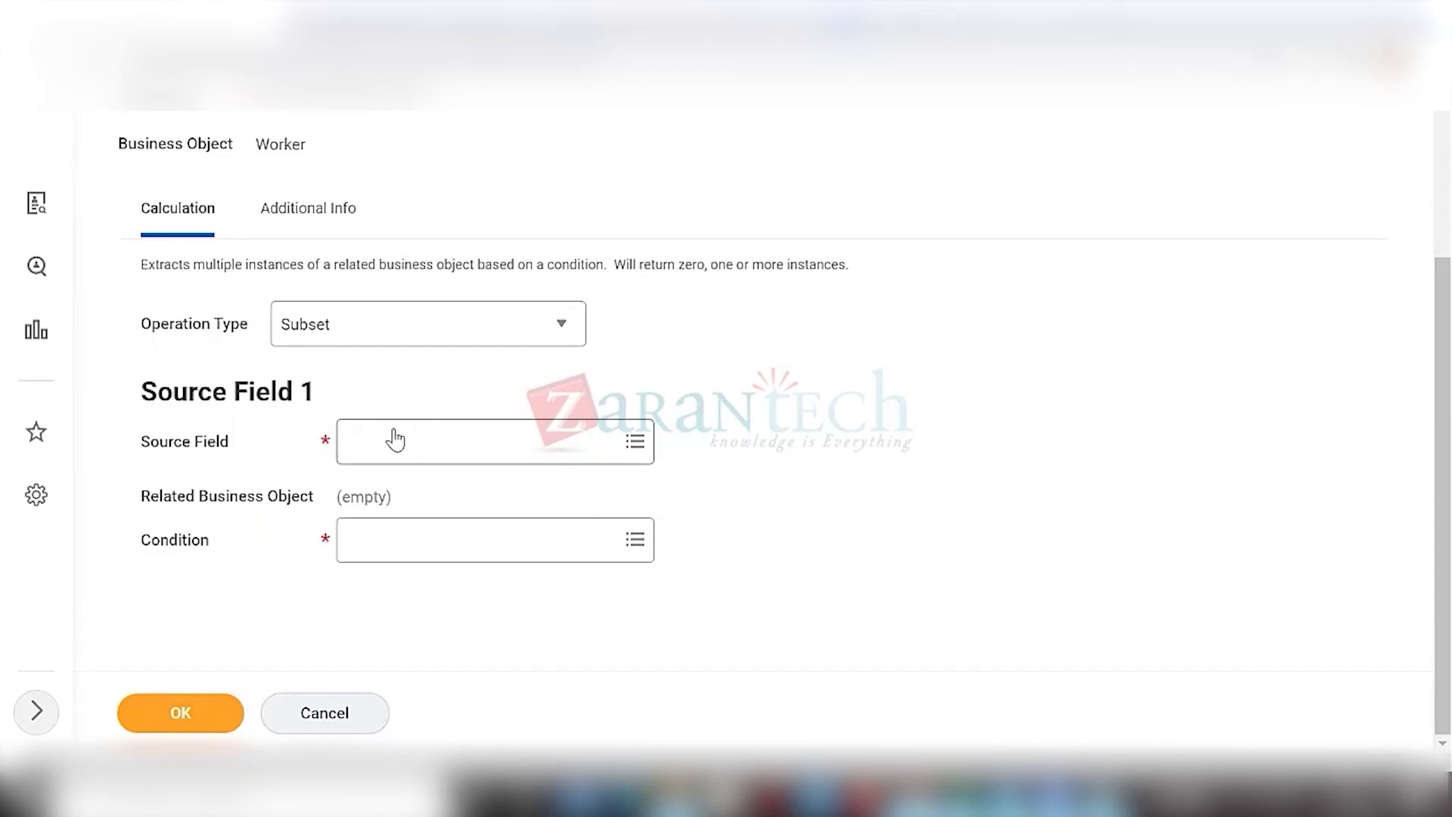
pyautogui.click(421, 327)
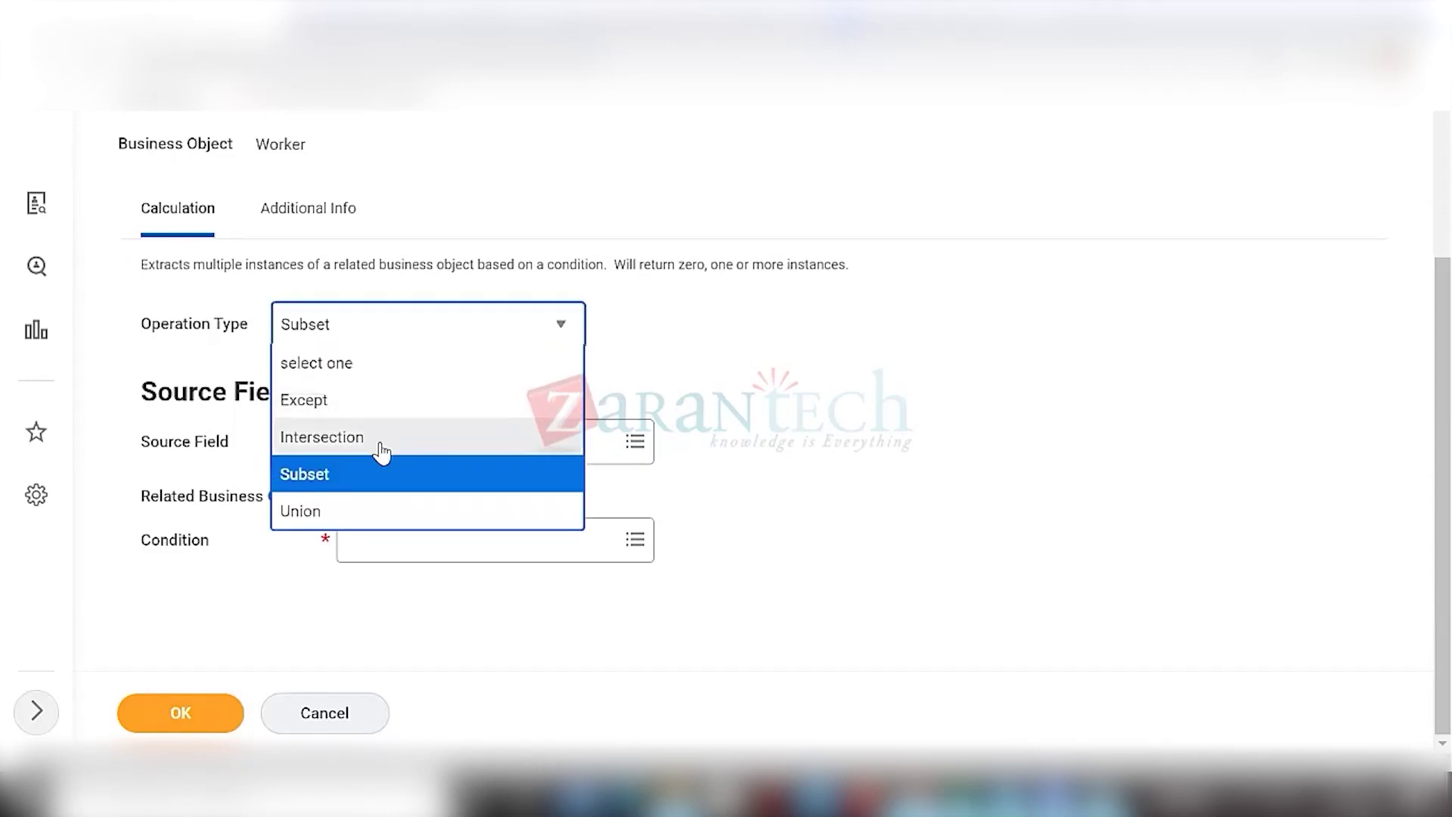
pyautogui.click(382, 437)
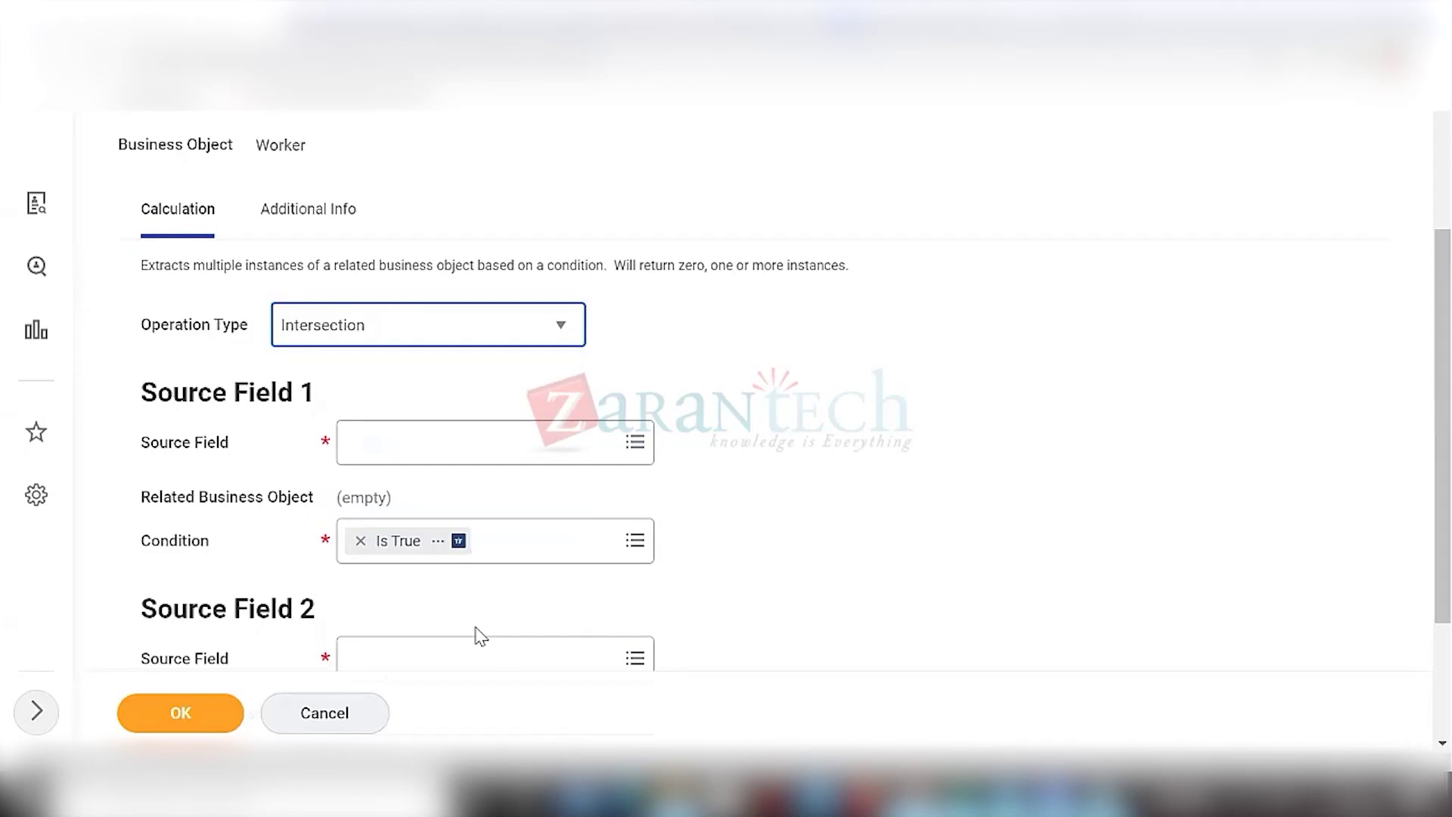
pyautogui.click(333, 342)
pyautogui.click(353, 476)
pyautogui.click(373, 321)
pyautogui.click(360, 512)
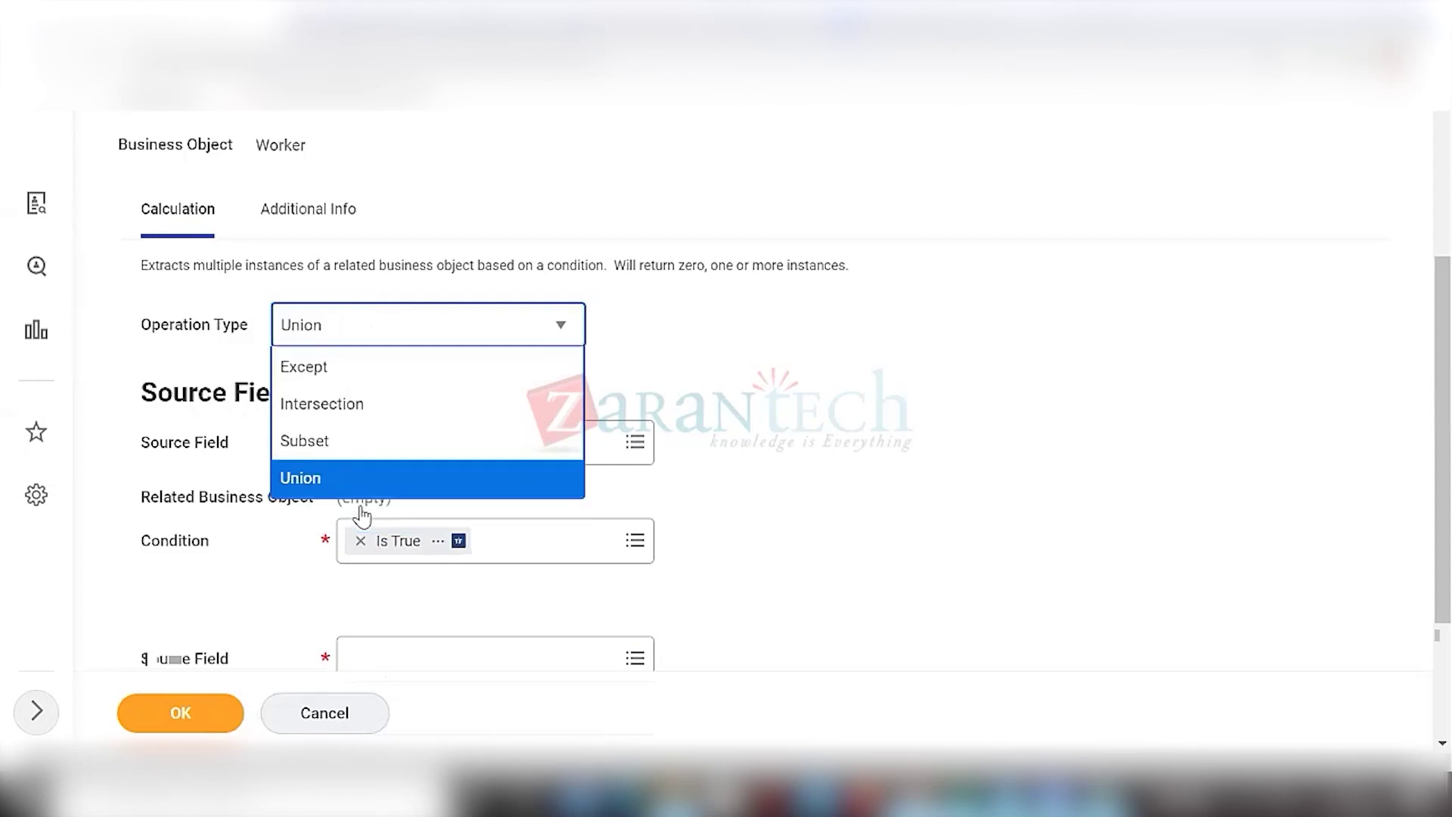
pyautogui.click(392, 335)
pyautogui.click(349, 406)
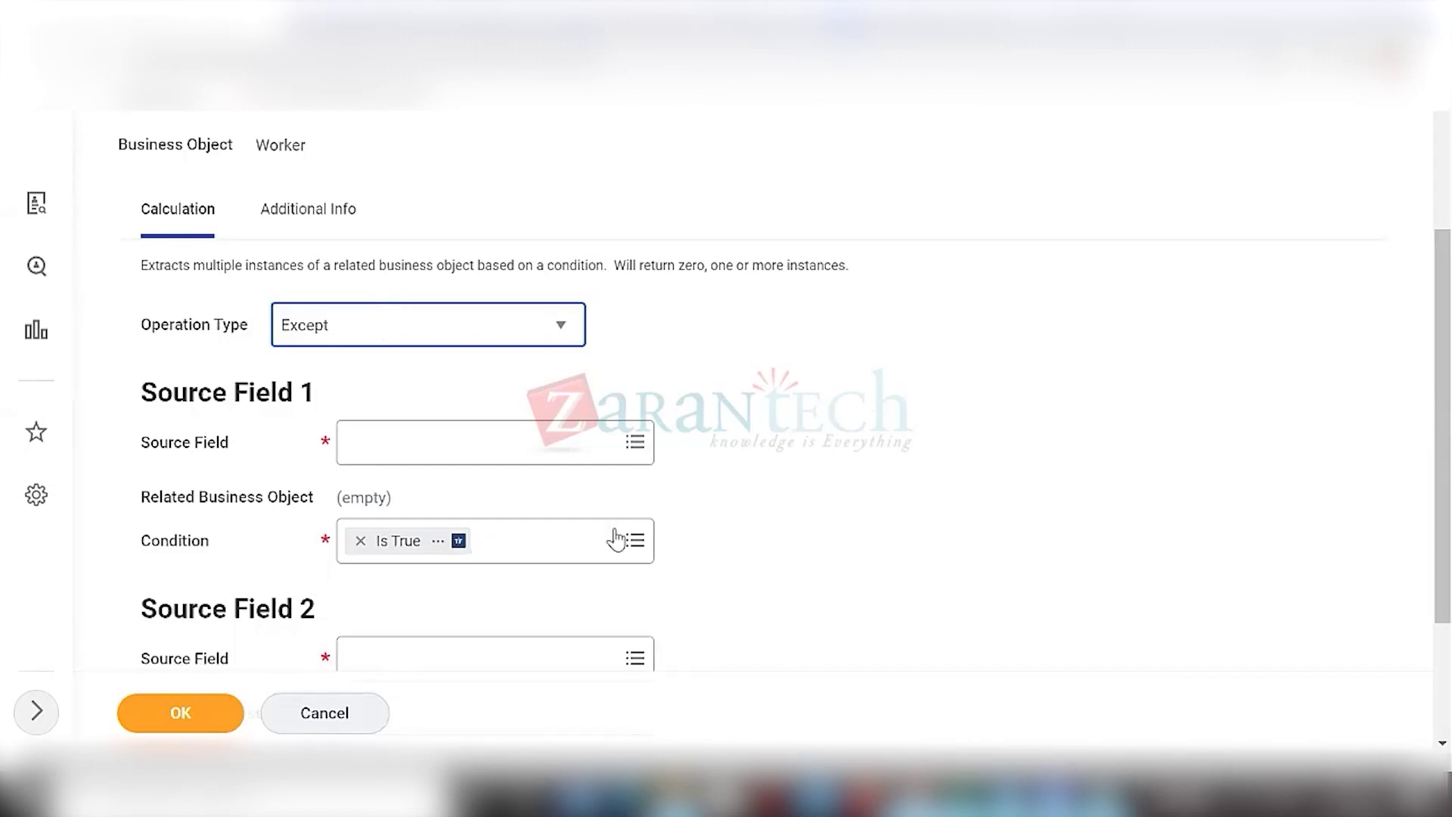
# - Cycle Operation Type through Intersection, Union and Except, finishing on Subset
pyautogui.click(406, 321)
pyautogui.click(373, 435)
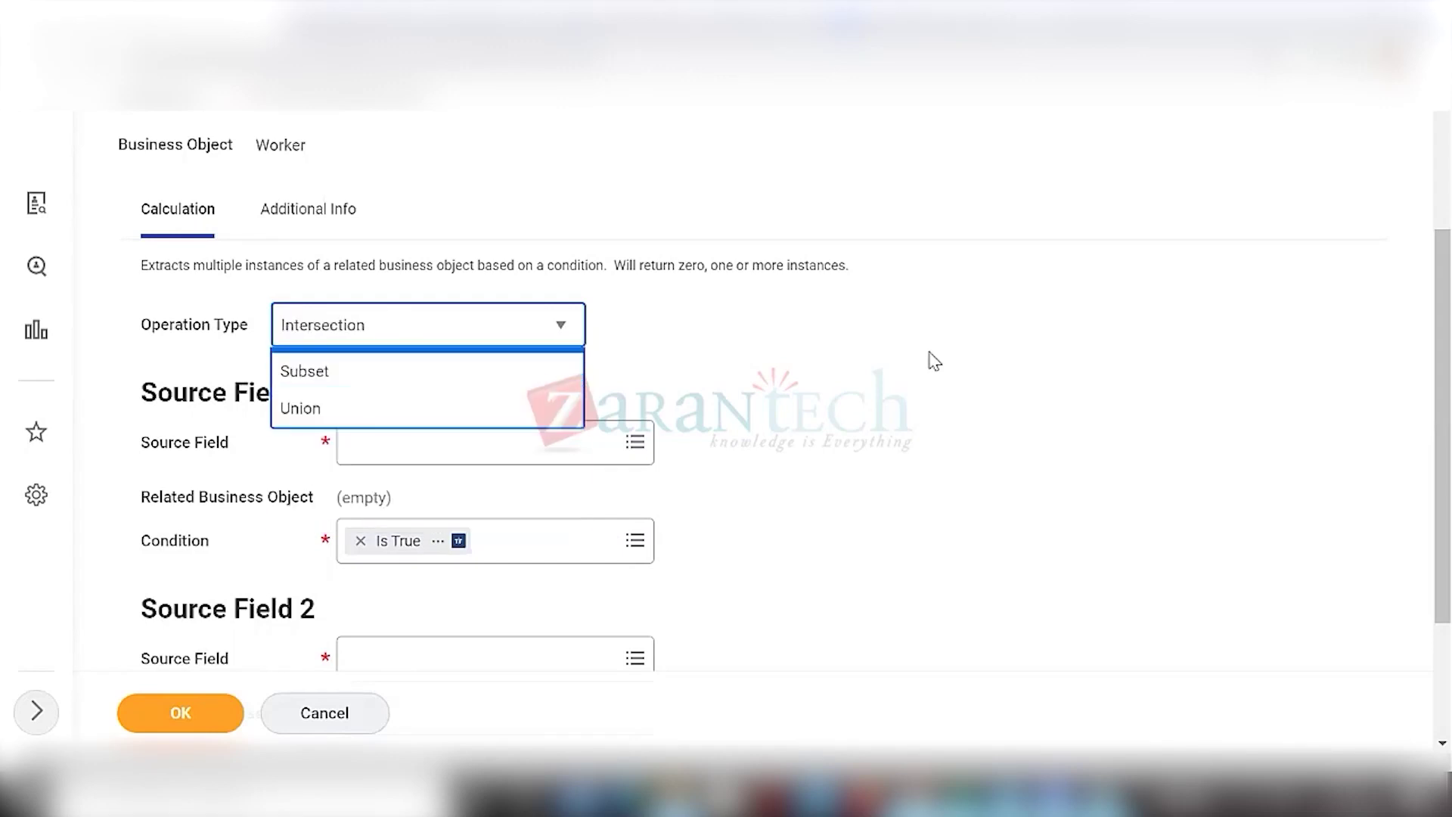
pyautogui.scroll(-2, 1417, 388)
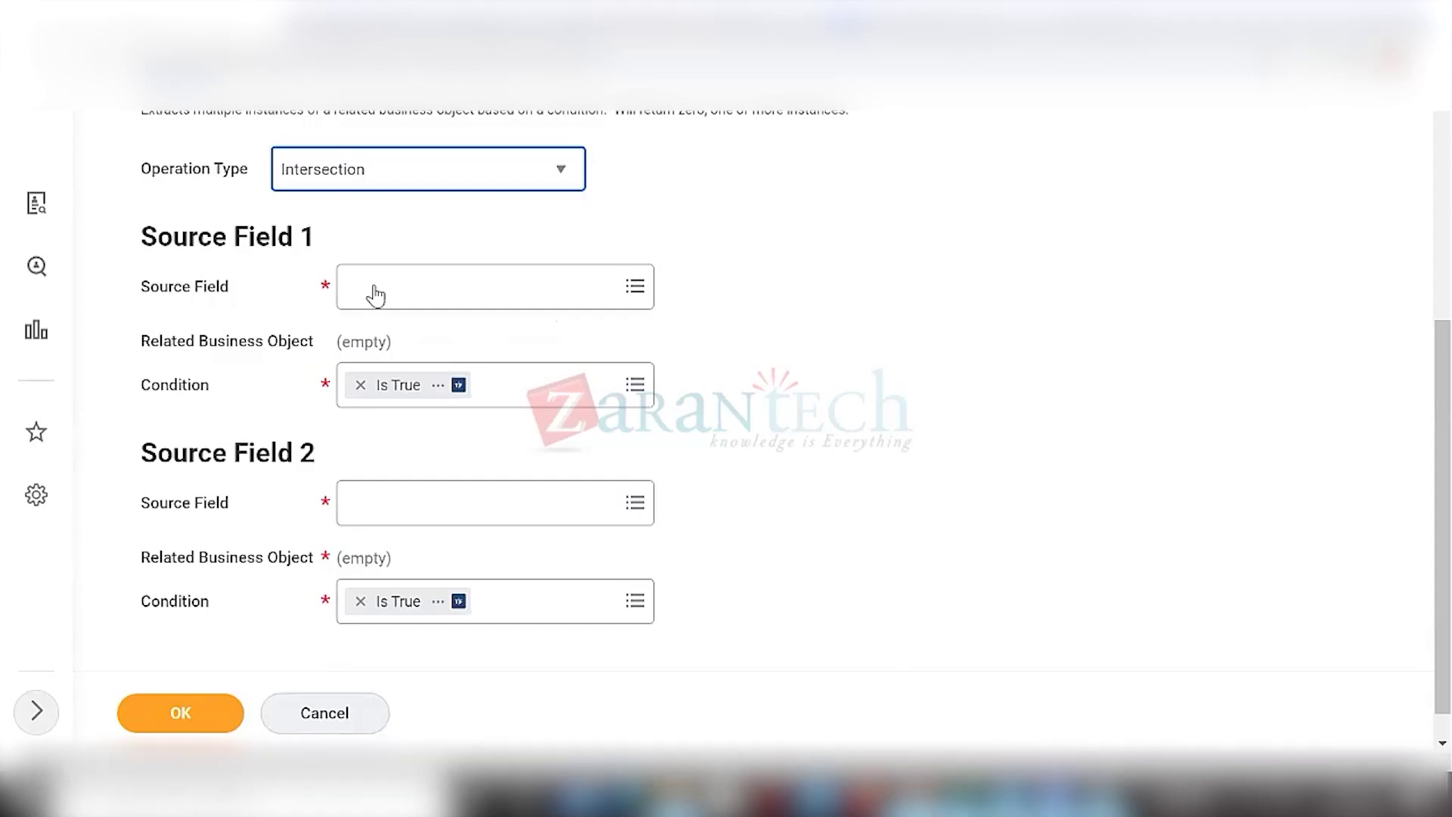
pyautogui.click(513, 195)
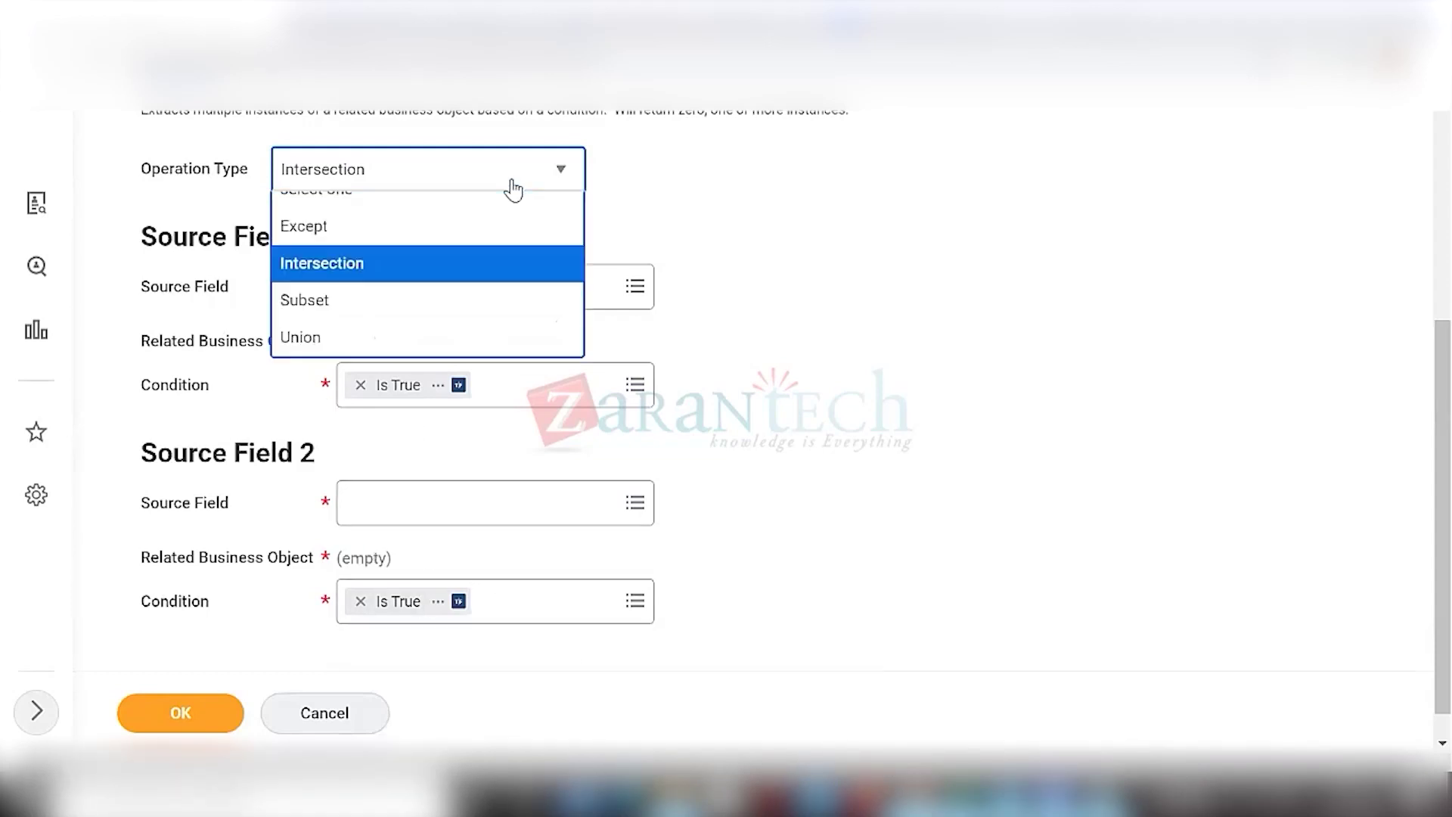
pyautogui.click(412, 356)
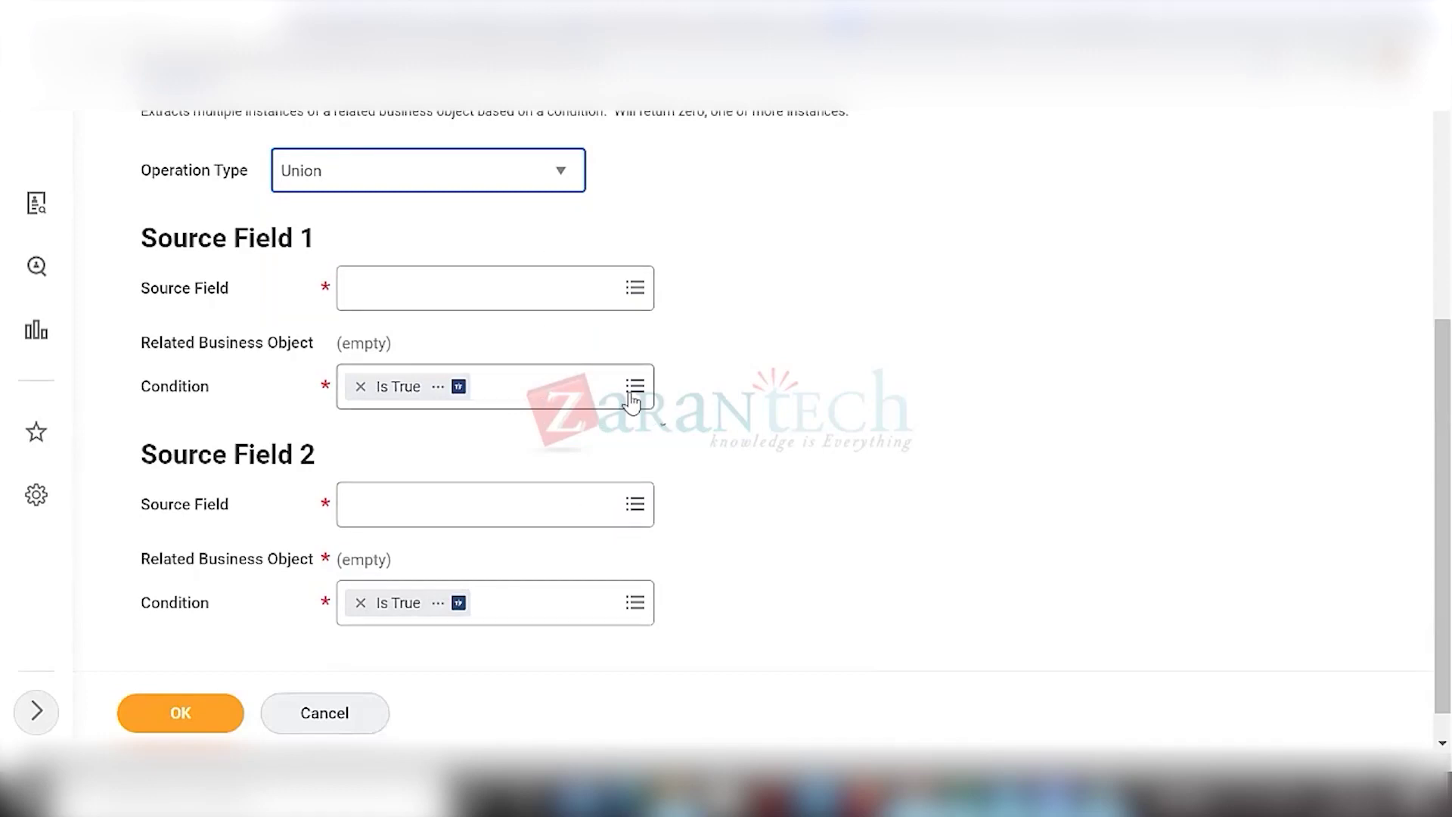
pyautogui.click(490, 178)
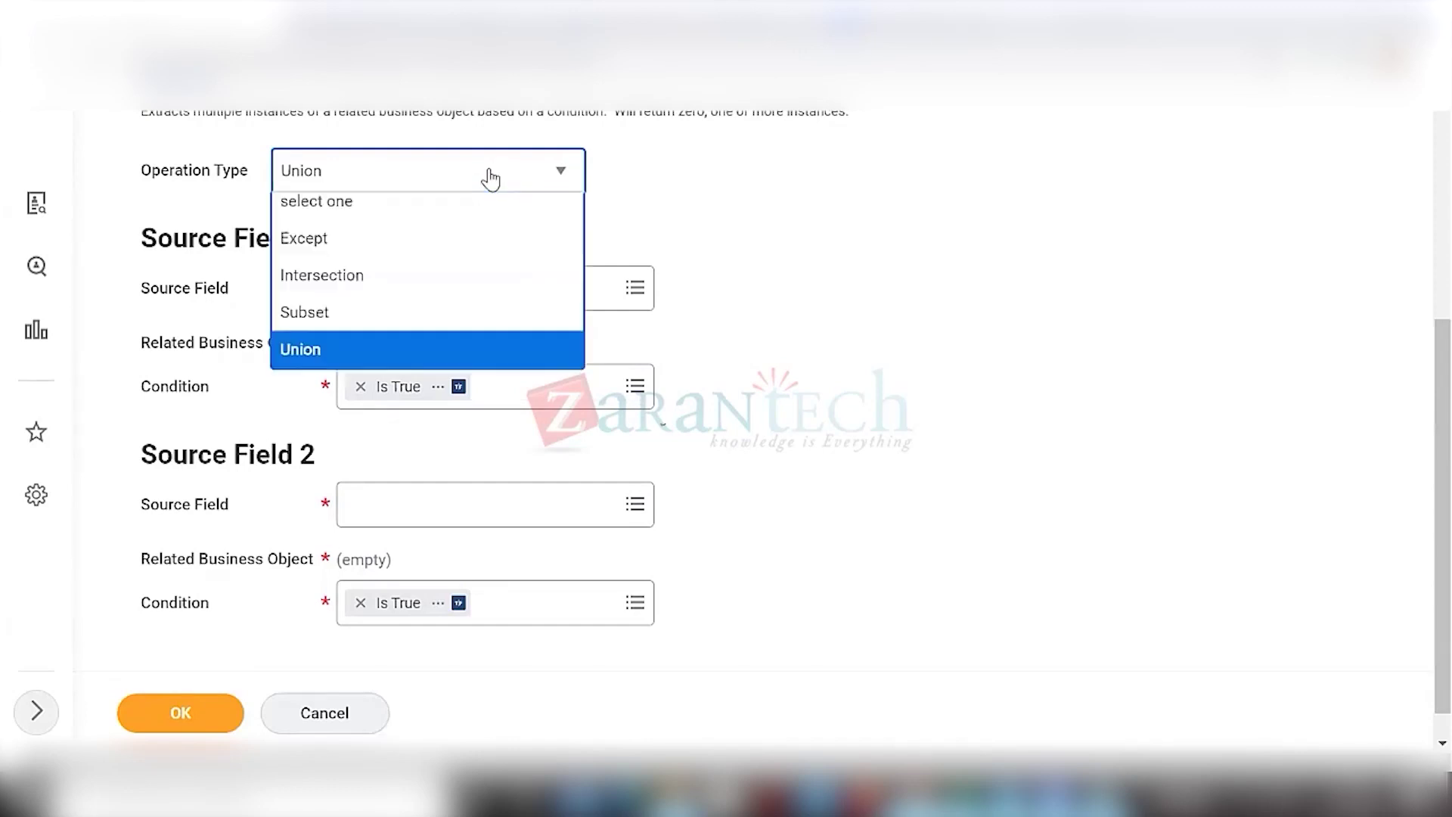
pyautogui.click(386, 250)
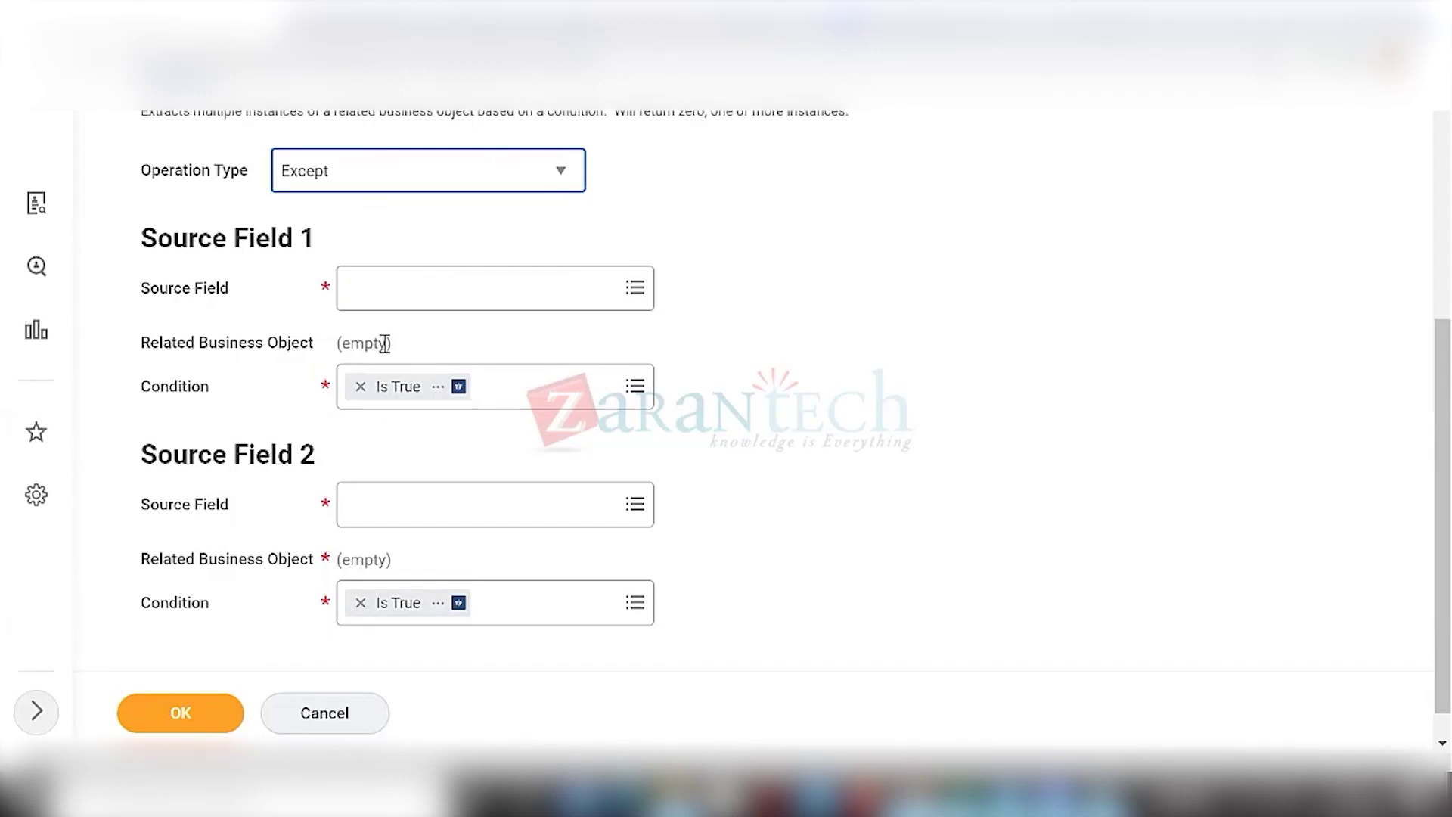
pyautogui.click(397, 171)
pyautogui.click(372, 334)
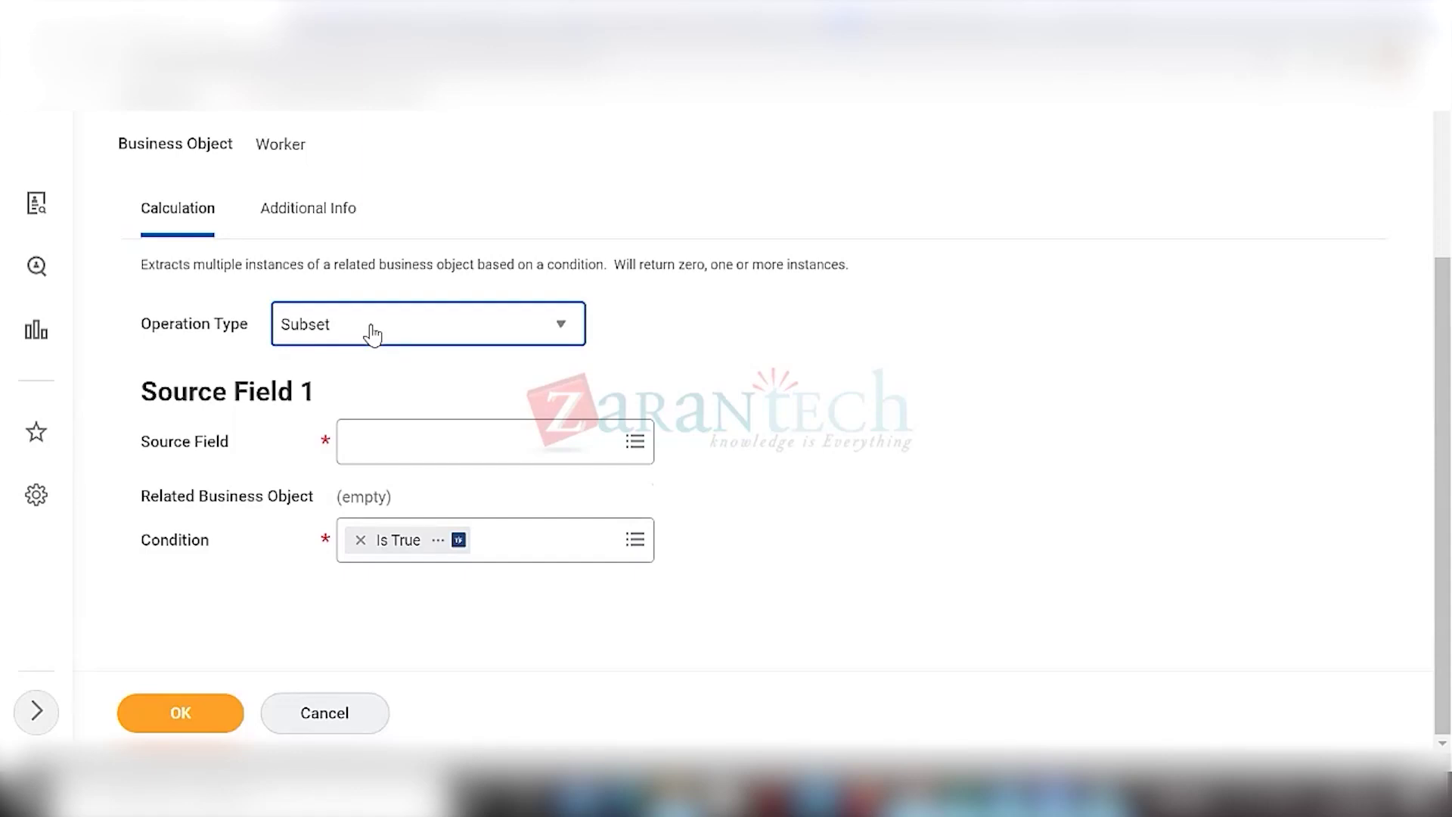
# - Search for and select Dependents as Source Field 1
pyautogui.click(435, 454)
pyautogui.write('Dependents')
pyautogui.press('Return')
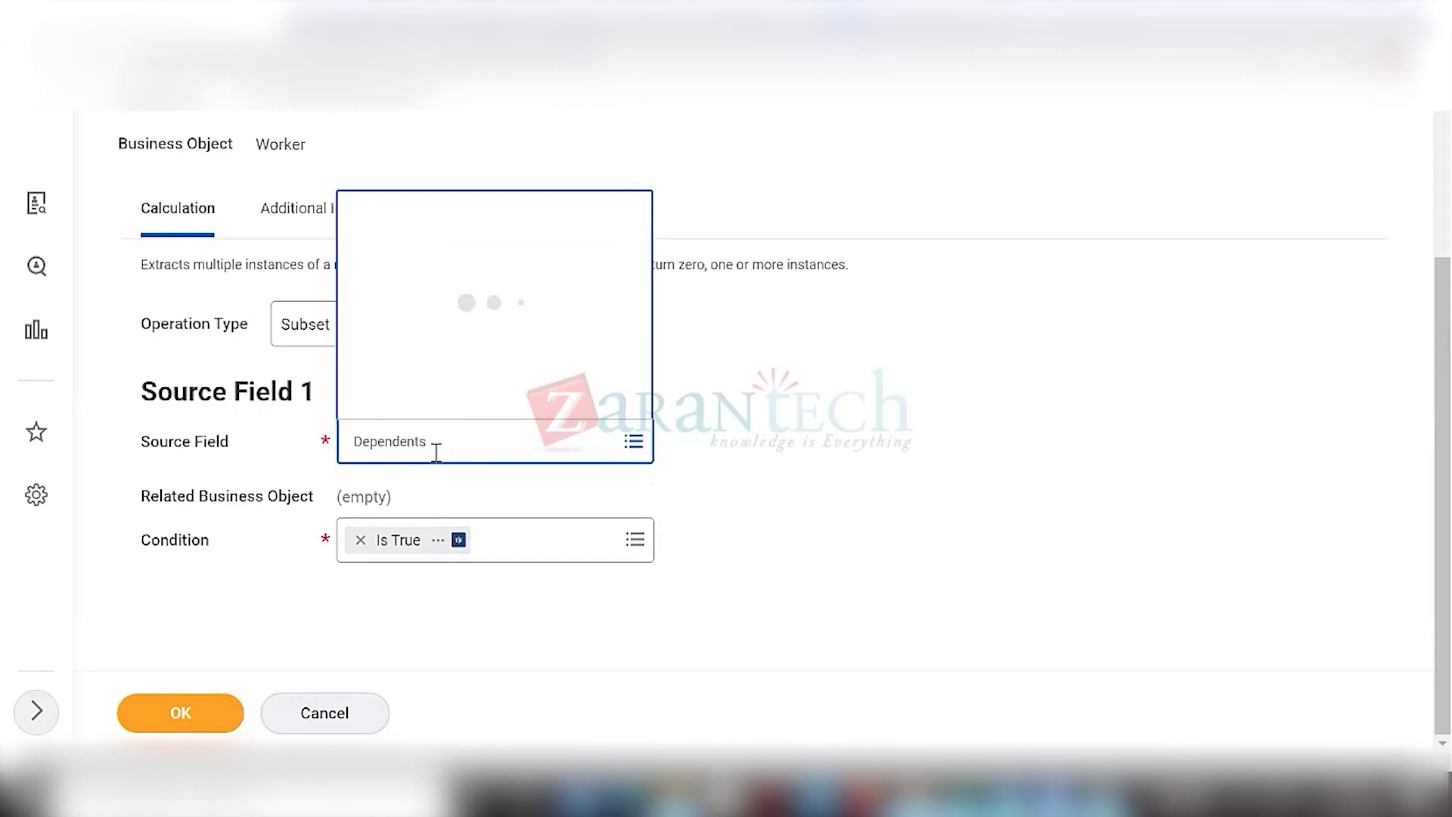
pyautogui.click(470, 237)
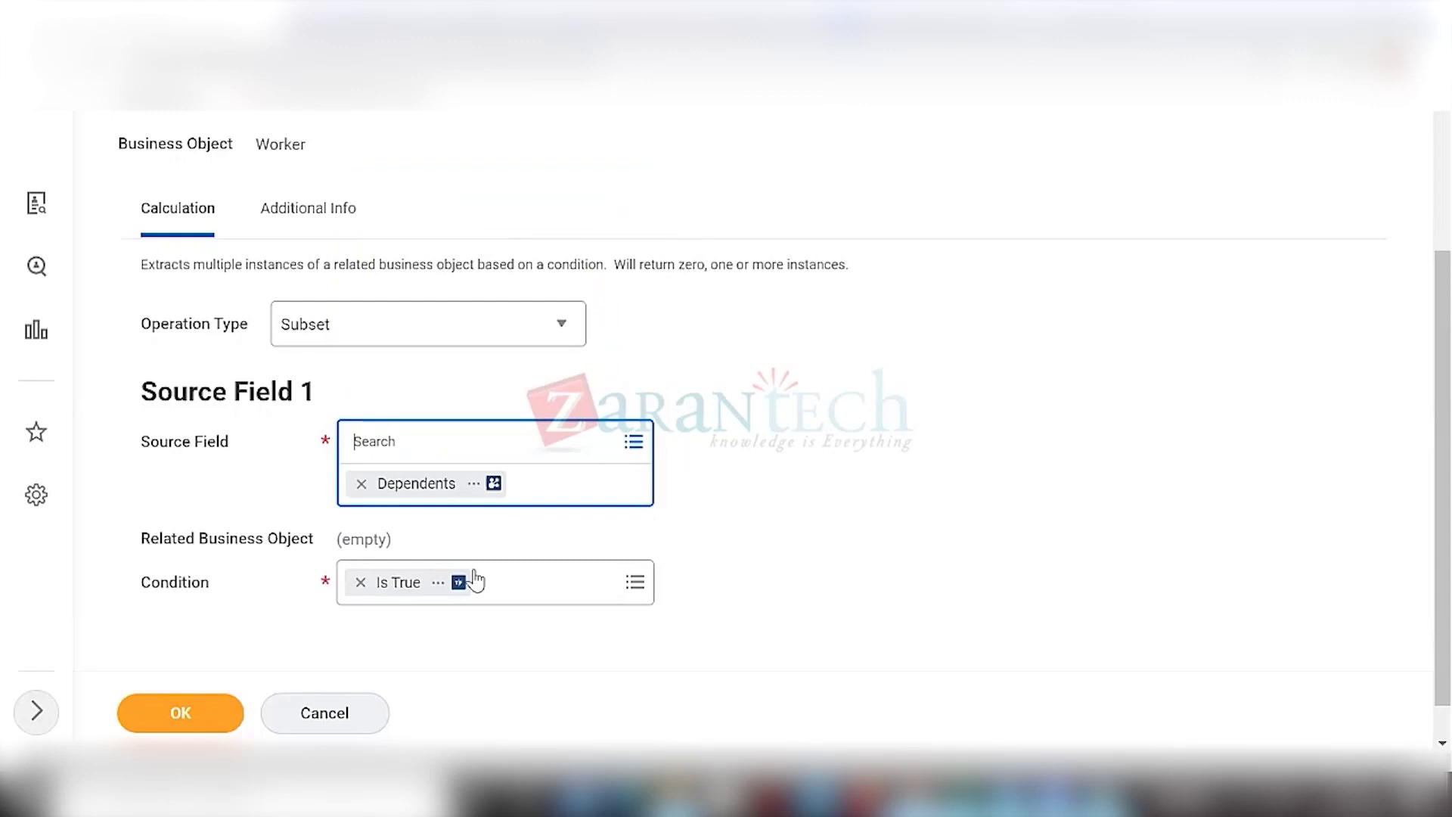
# - Replace the default Is True condition with Dependent Relationship is Child
pyautogui.click(361, 582)
pyautogui.click(456, 588)
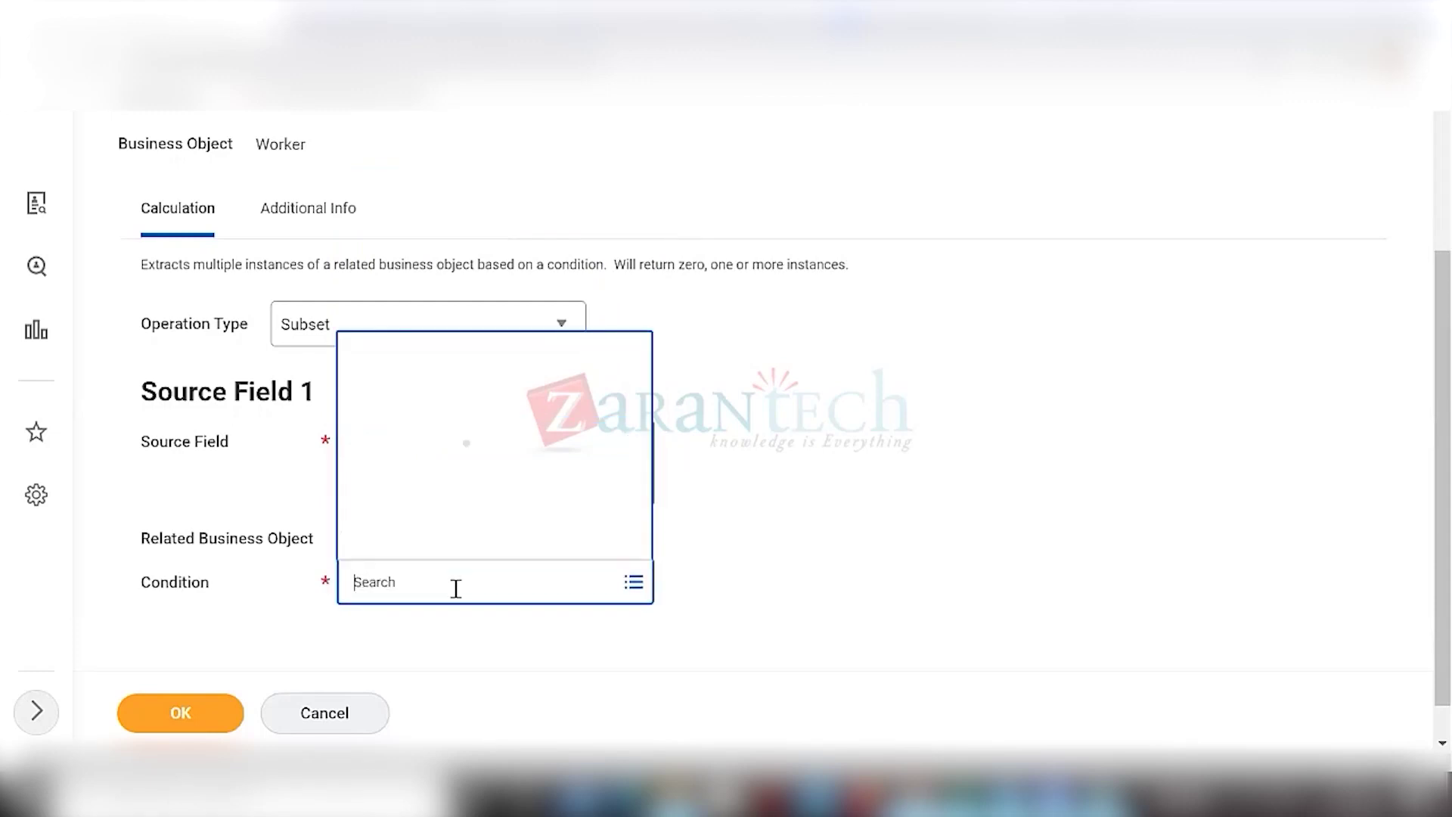
pyautogui.write('Child')
pyautogui.press('Return')
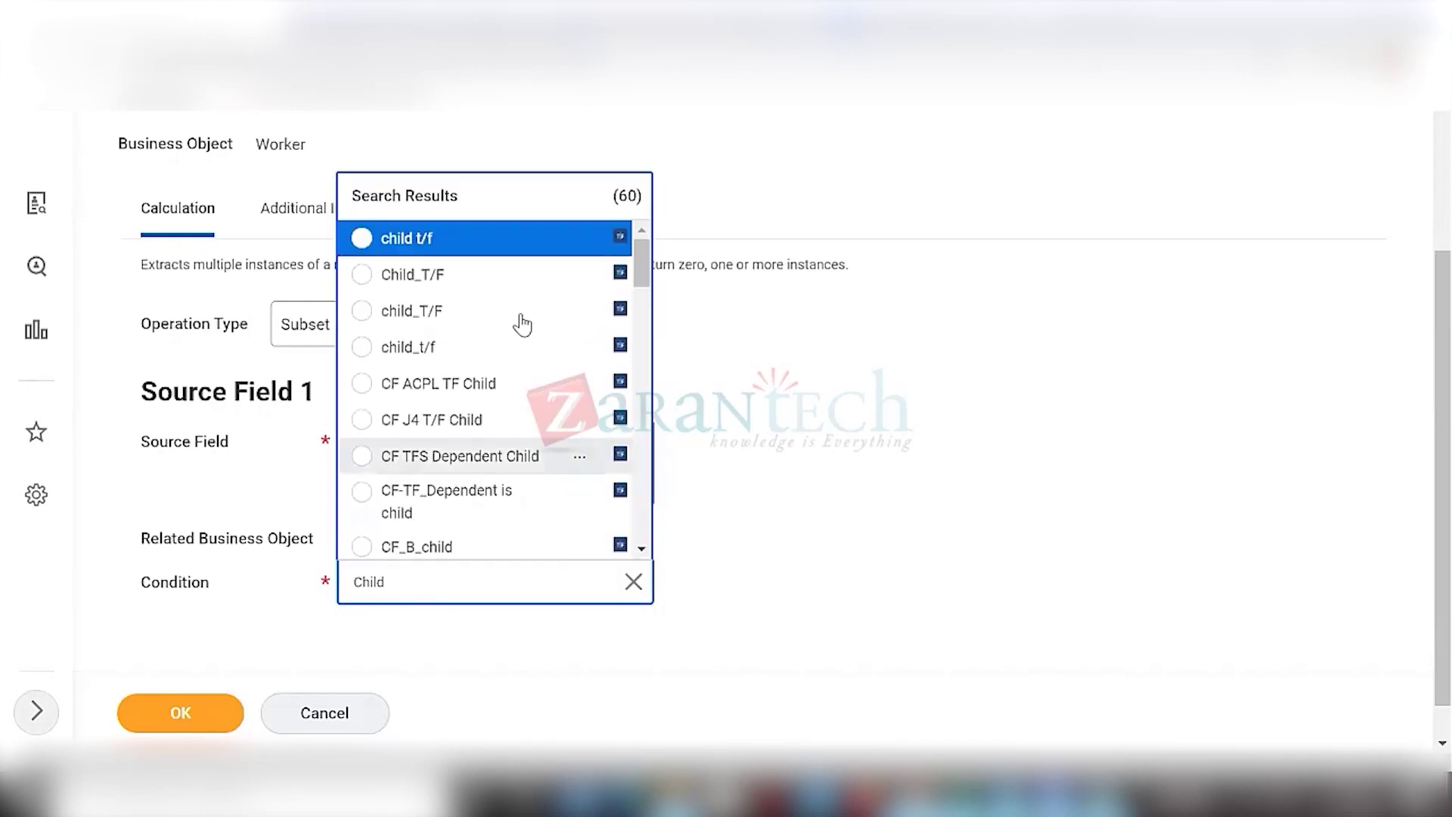
pyautogui.moveTo(642, 257); pyautogui.dragTo(641, 415)
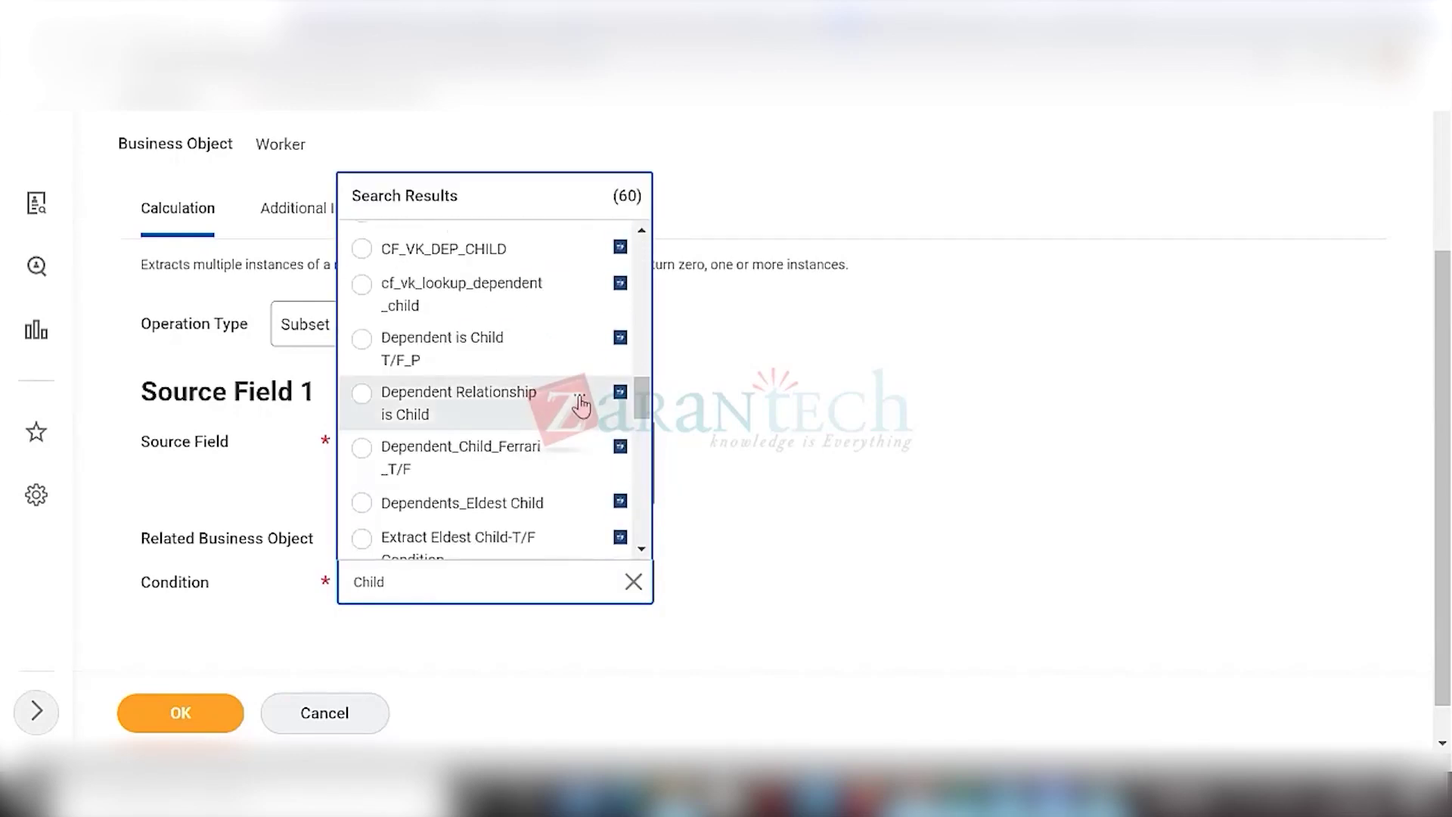
pyautogui.click(577, 342)
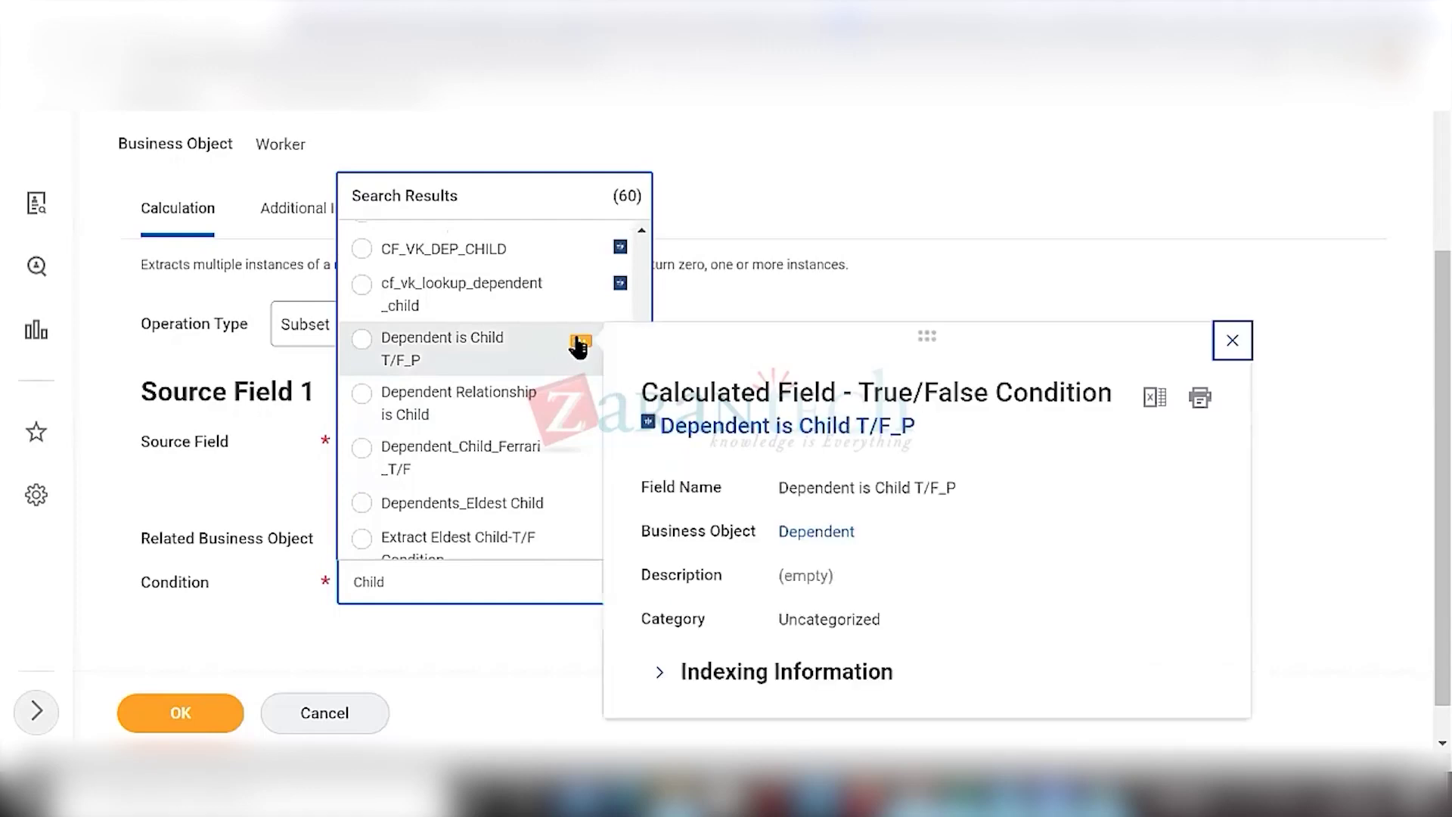
pyautogui.rightClick(506, 347)
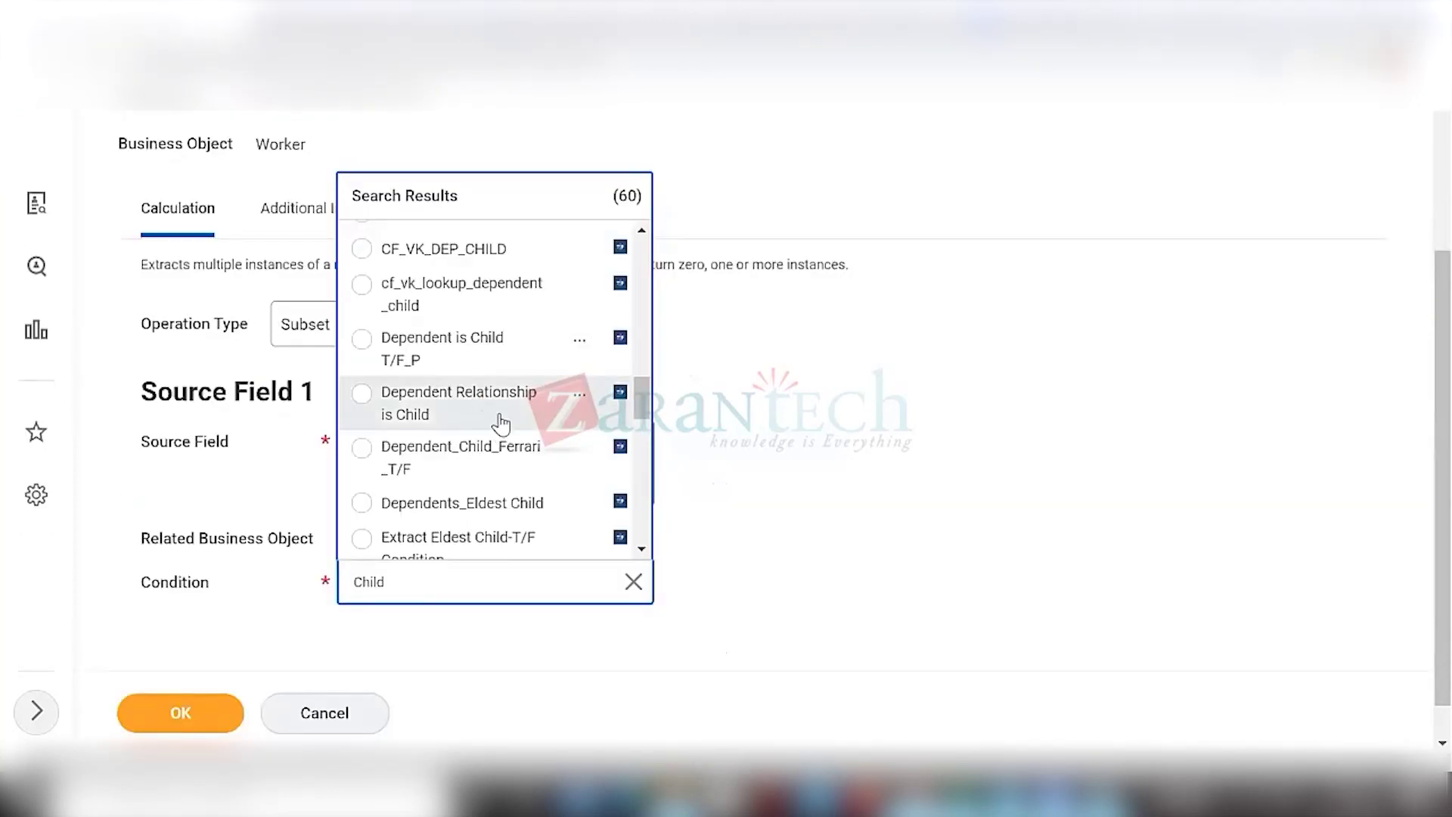
pyautogui.click(505, 422)
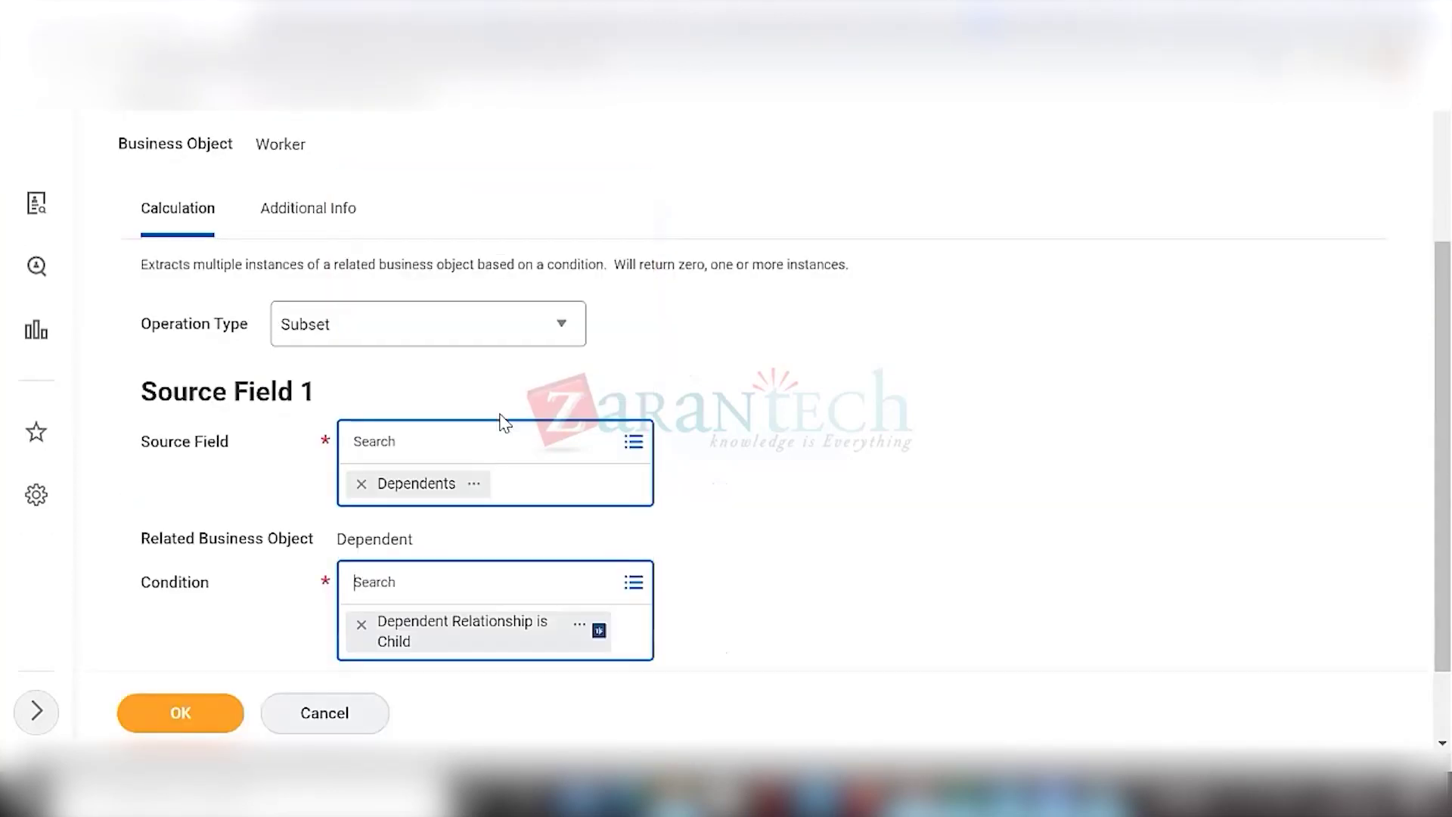
# - Change Operation Type from Subset to Intersection, adding a Source Field 2 section
pyautogui.rightClick(522, 628)
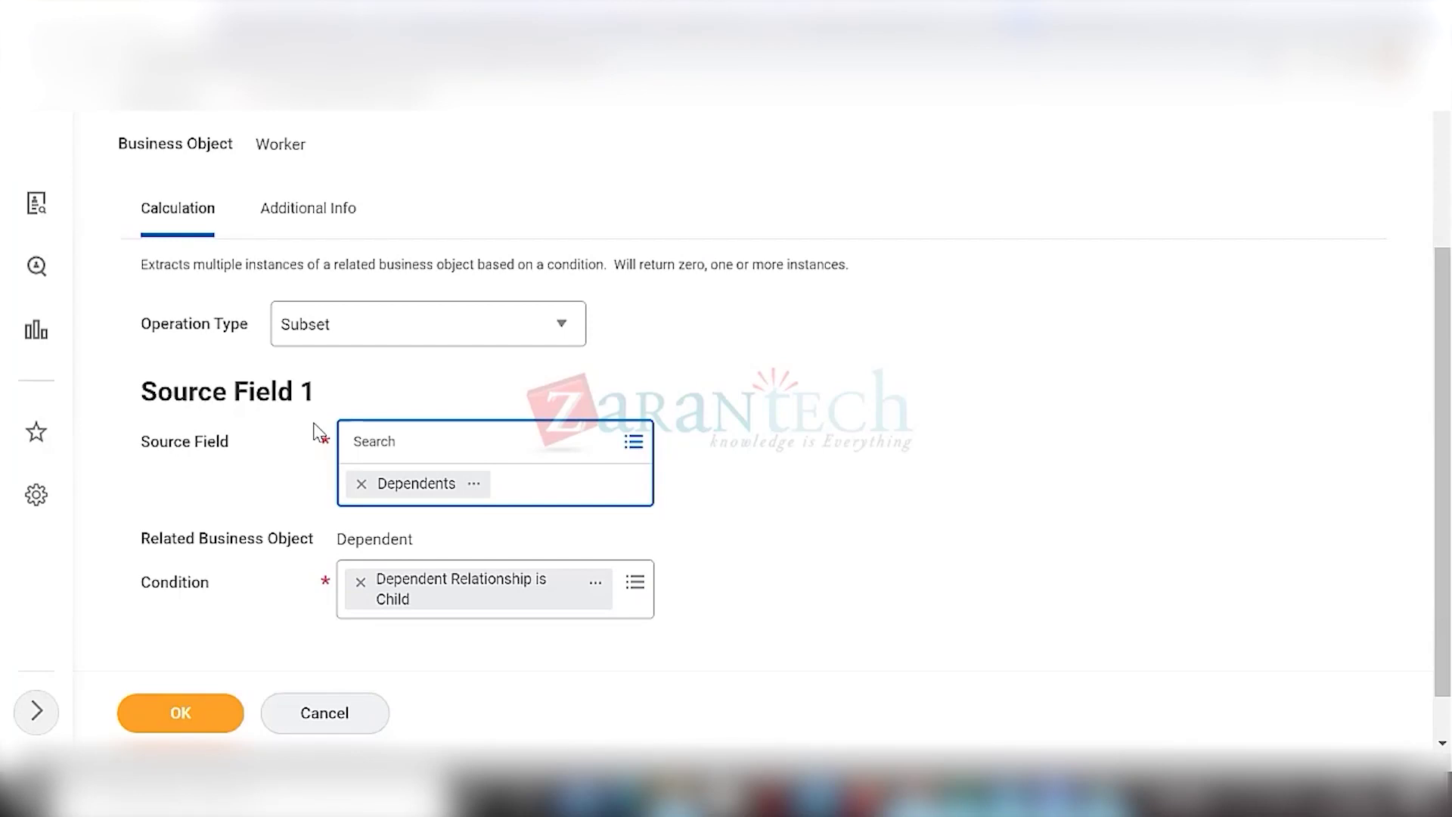
pyautogui.click(447, 337)
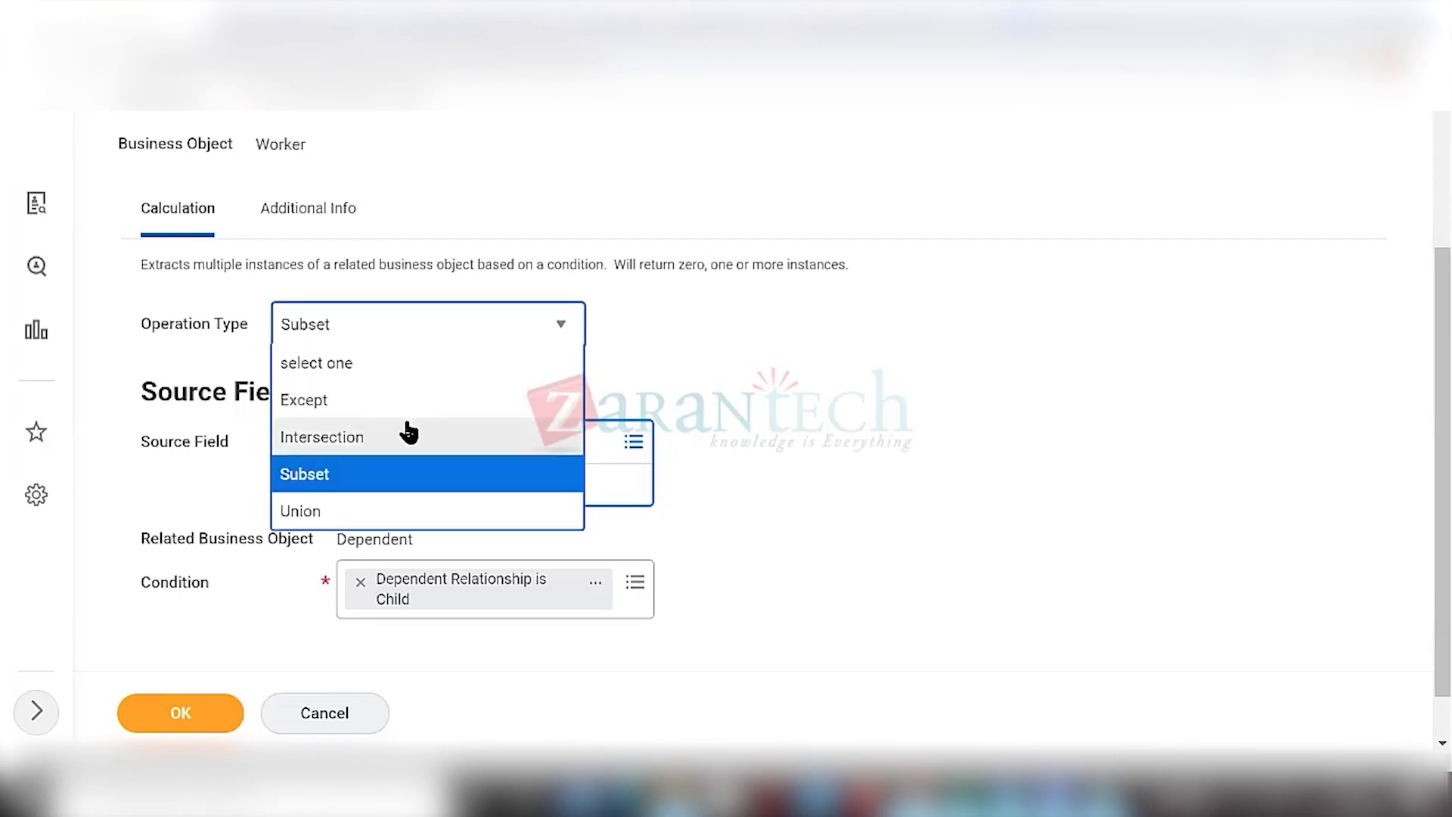
pyautogui.click(404, 437)
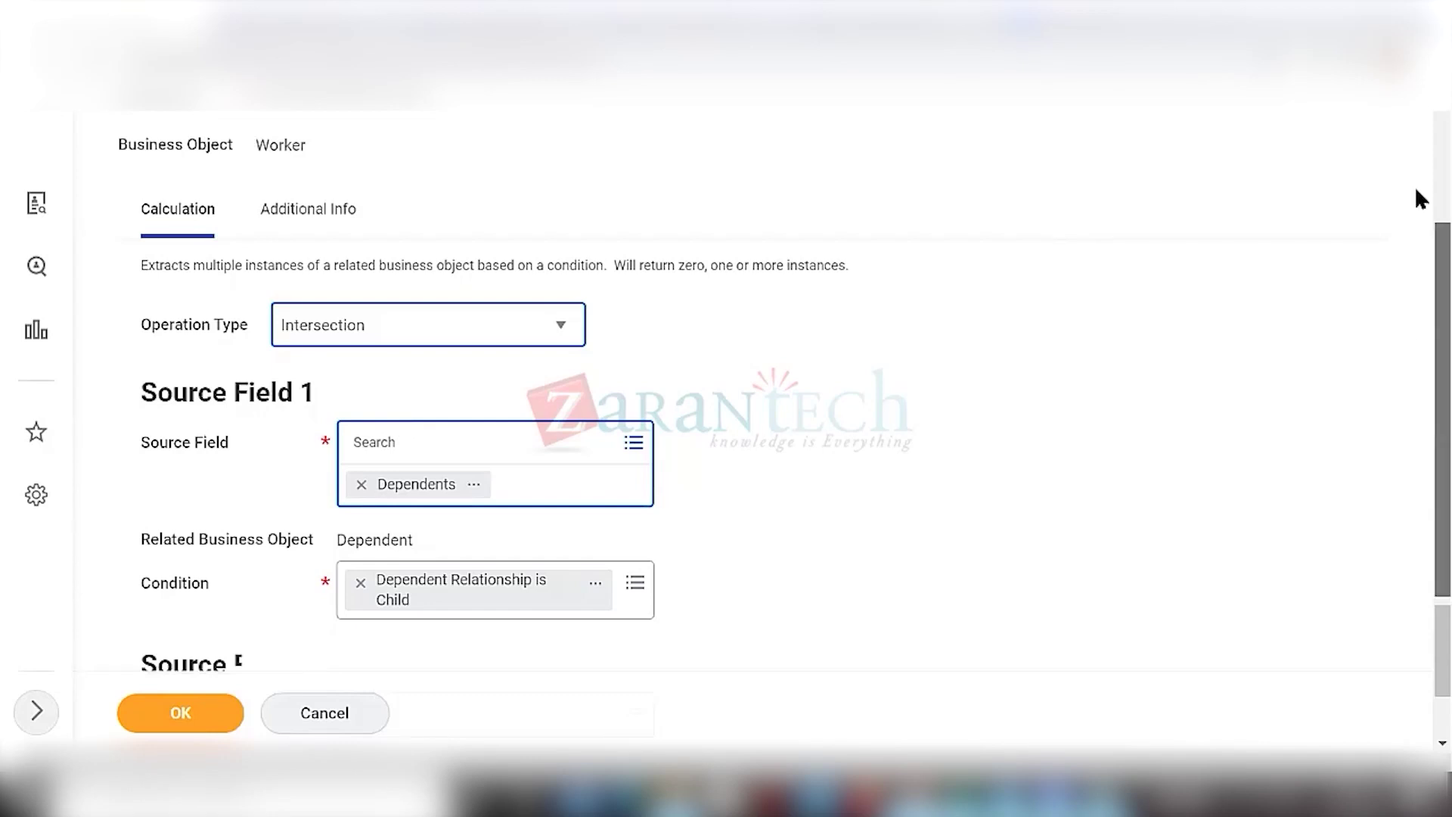
pyautogui.scroll(3, 1414, 186)
# - Discard the Extract Multi-Instance draft, start a new Create Calculated Field form and list its functions
pyautogui.click(237, 148)
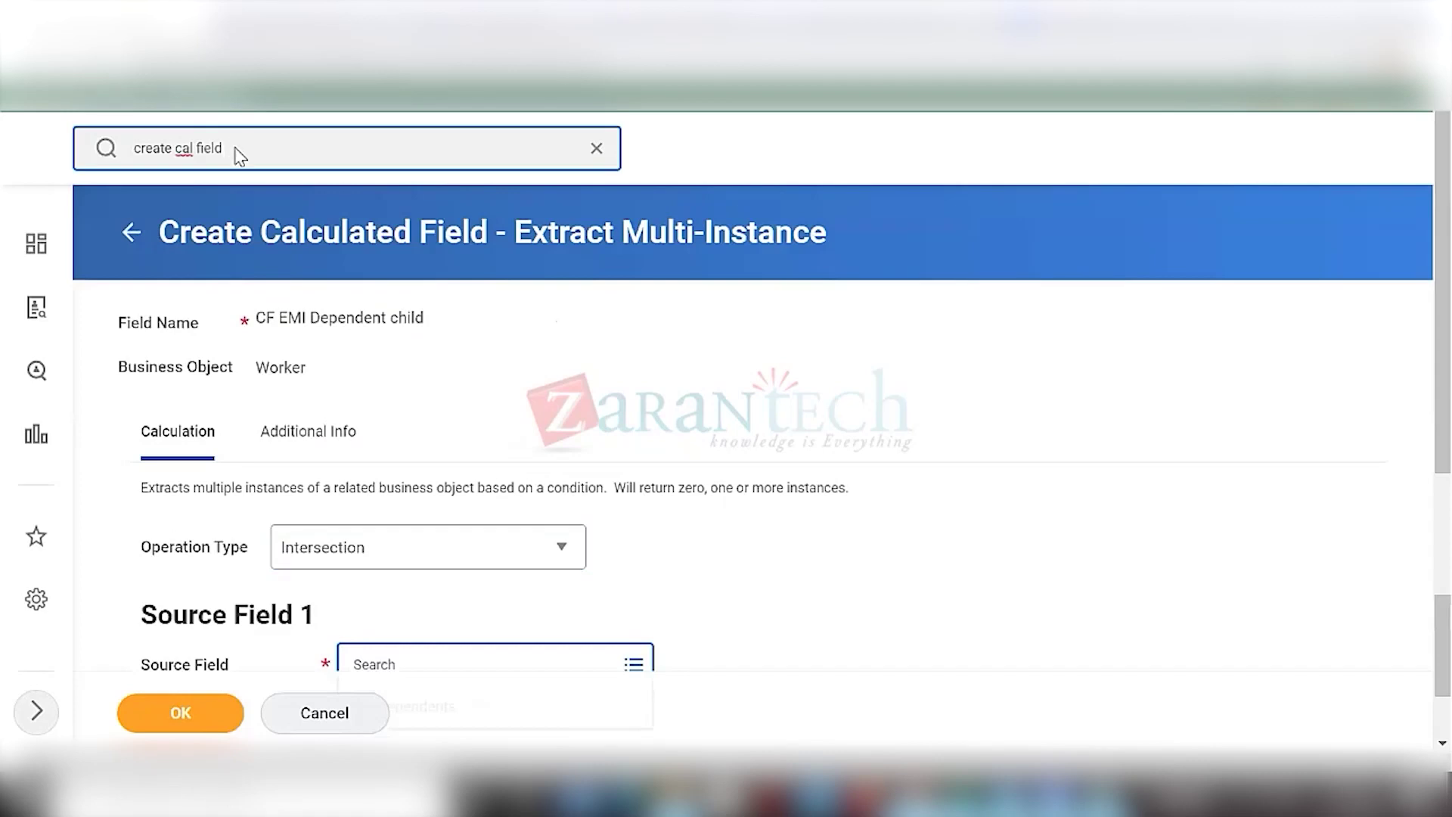
pyautogui.press('Return')
pyautogui.click(637, 479)
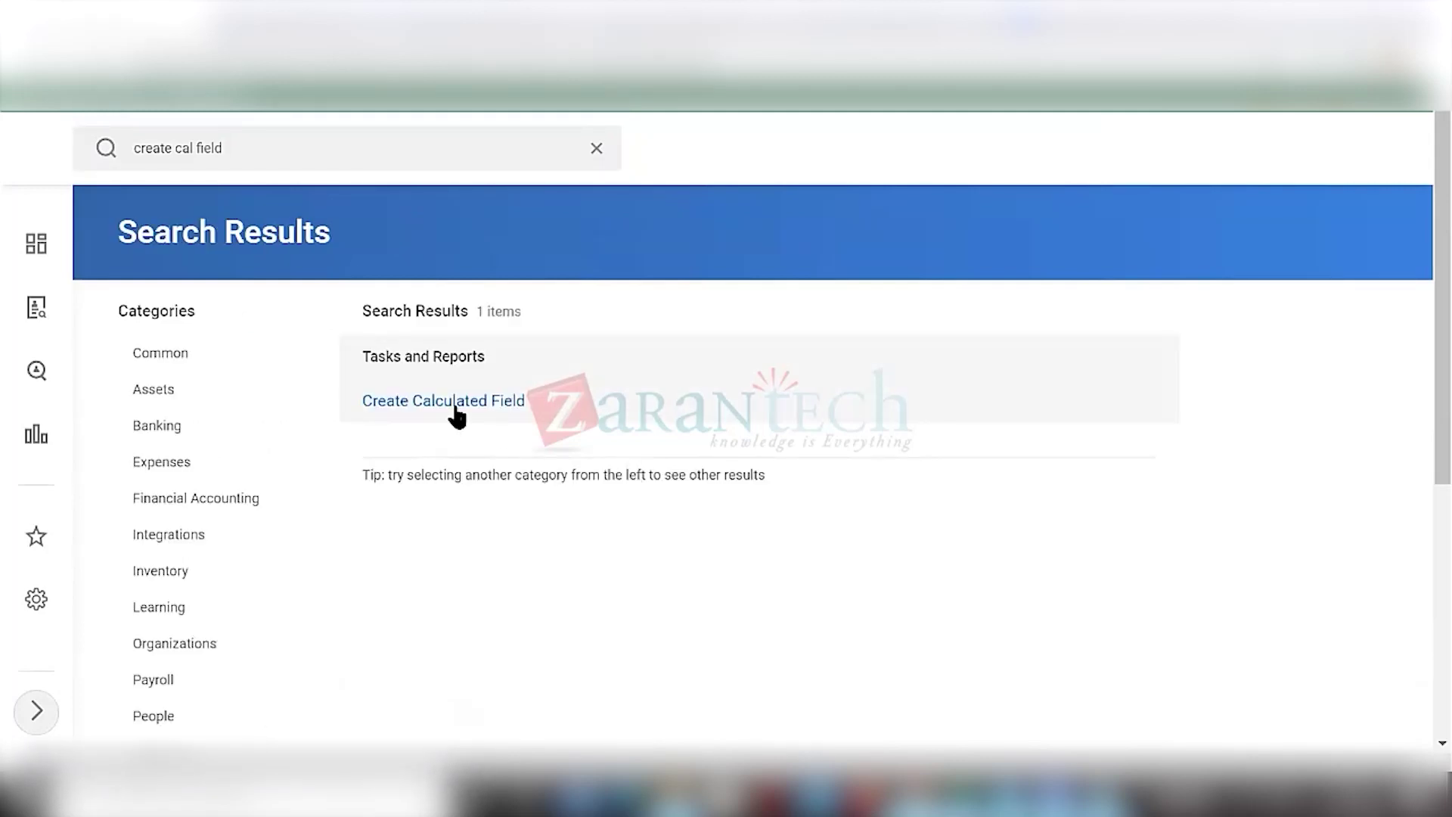
pyautogui.click(451, 400)
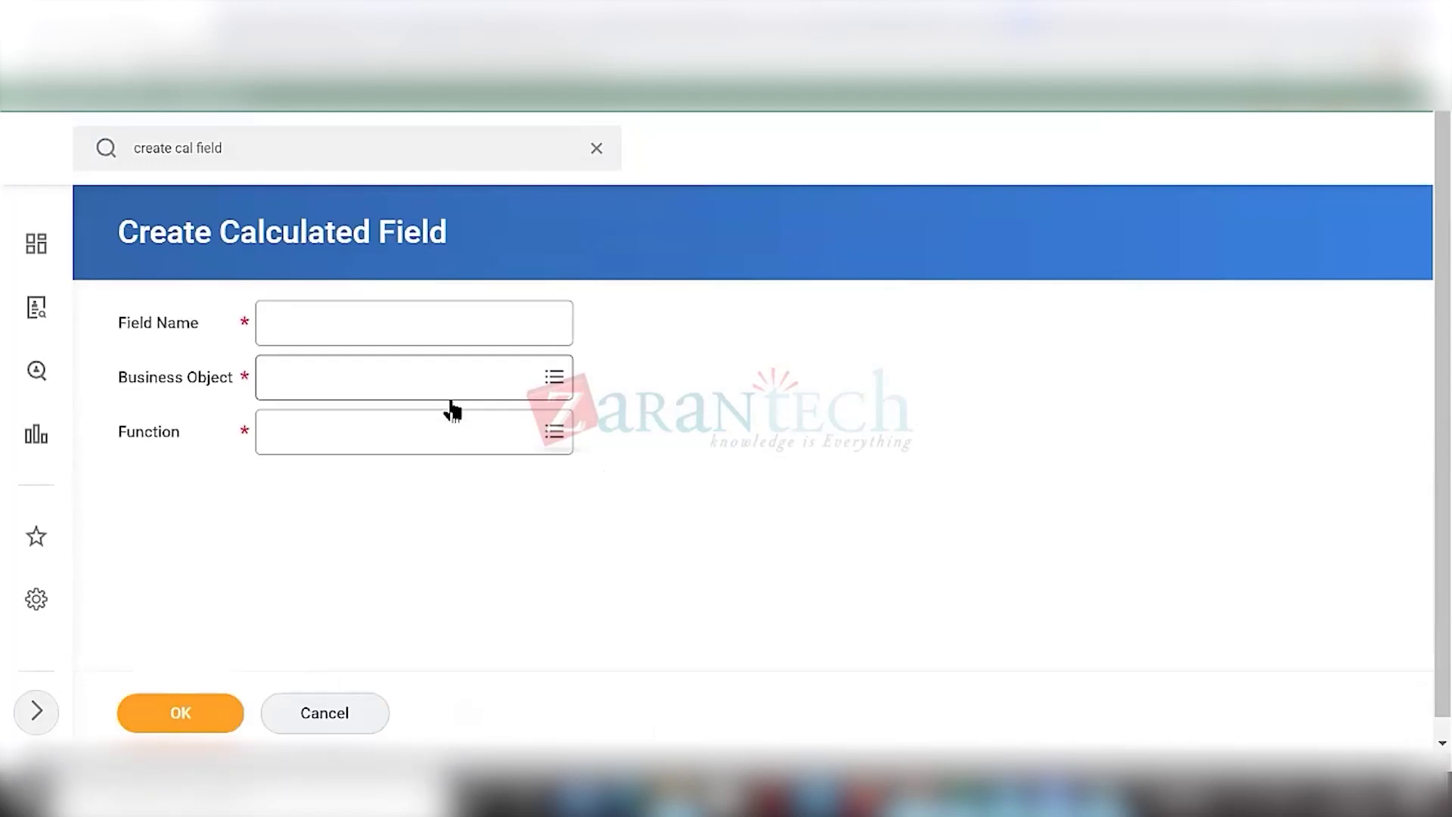
pyautogui.click(370, 446)
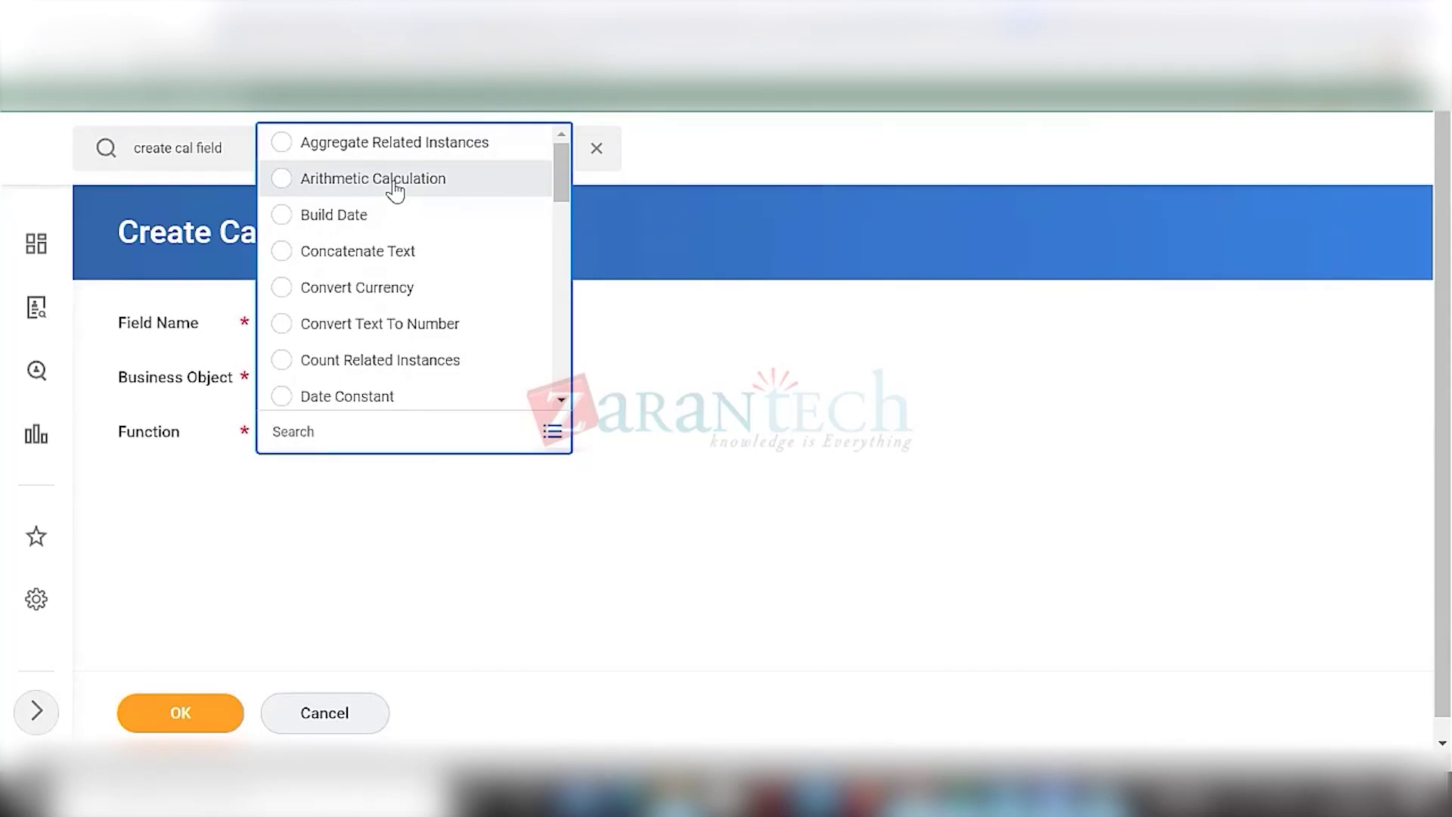
pyautogui.click(374, 217)
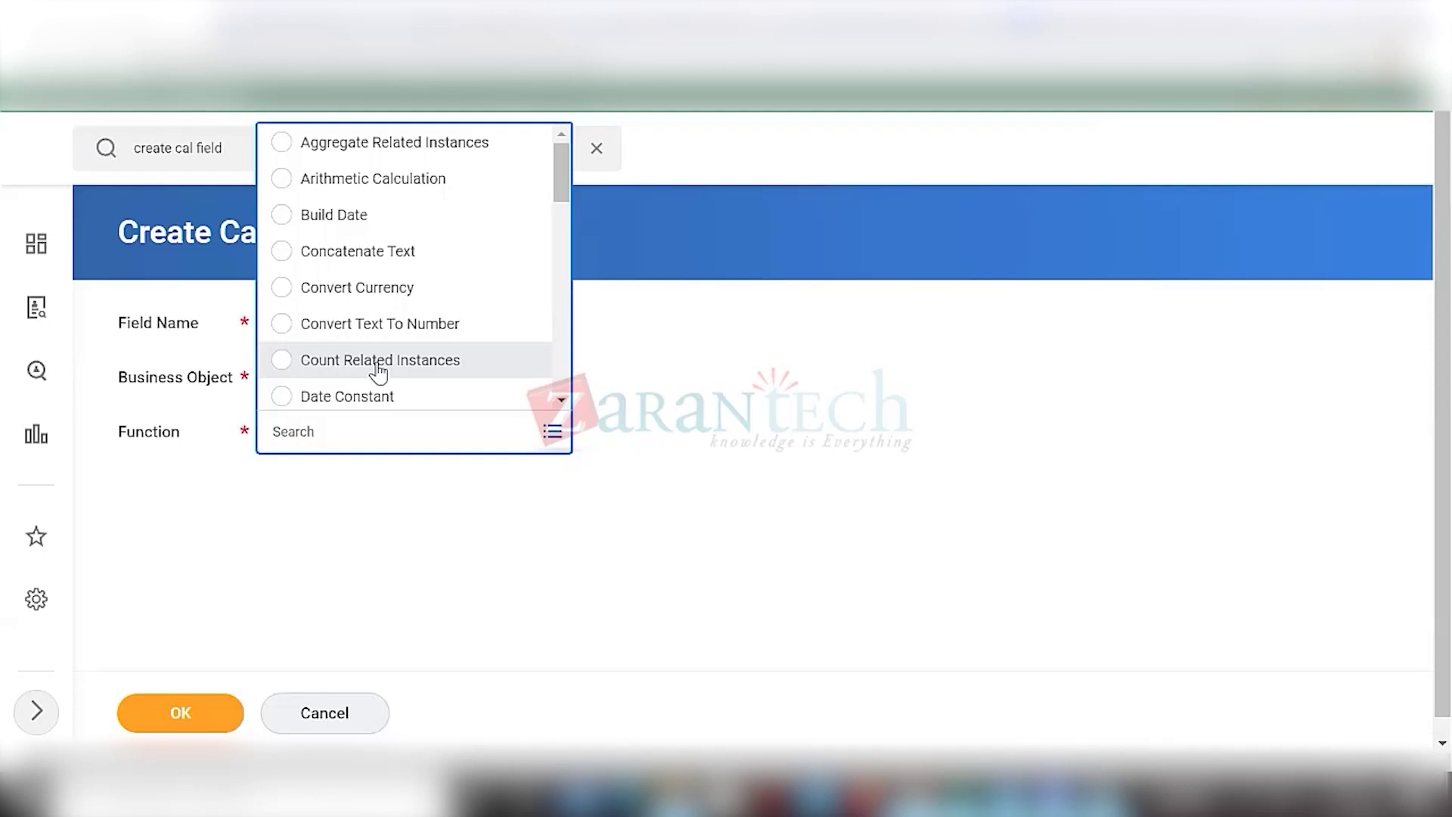
# - Choose Evaluate Expression Band as Function and Worker as Business Object
pyautogui.moveTo(559, 164); pyautogui.dragTo(559, 179)
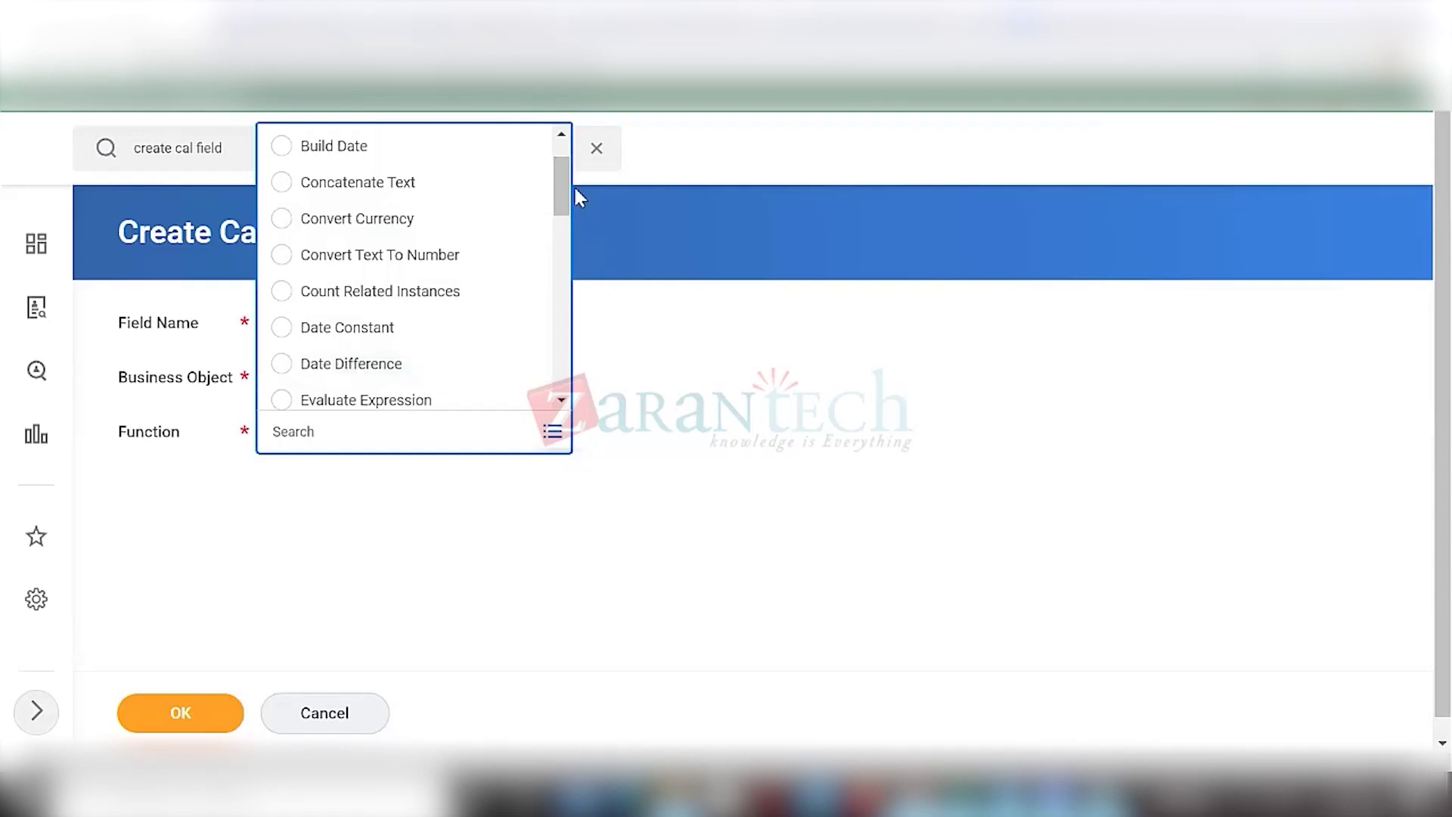
pyautogui.moveTo(565, 188); pyautogui.dragTo(564, 206)
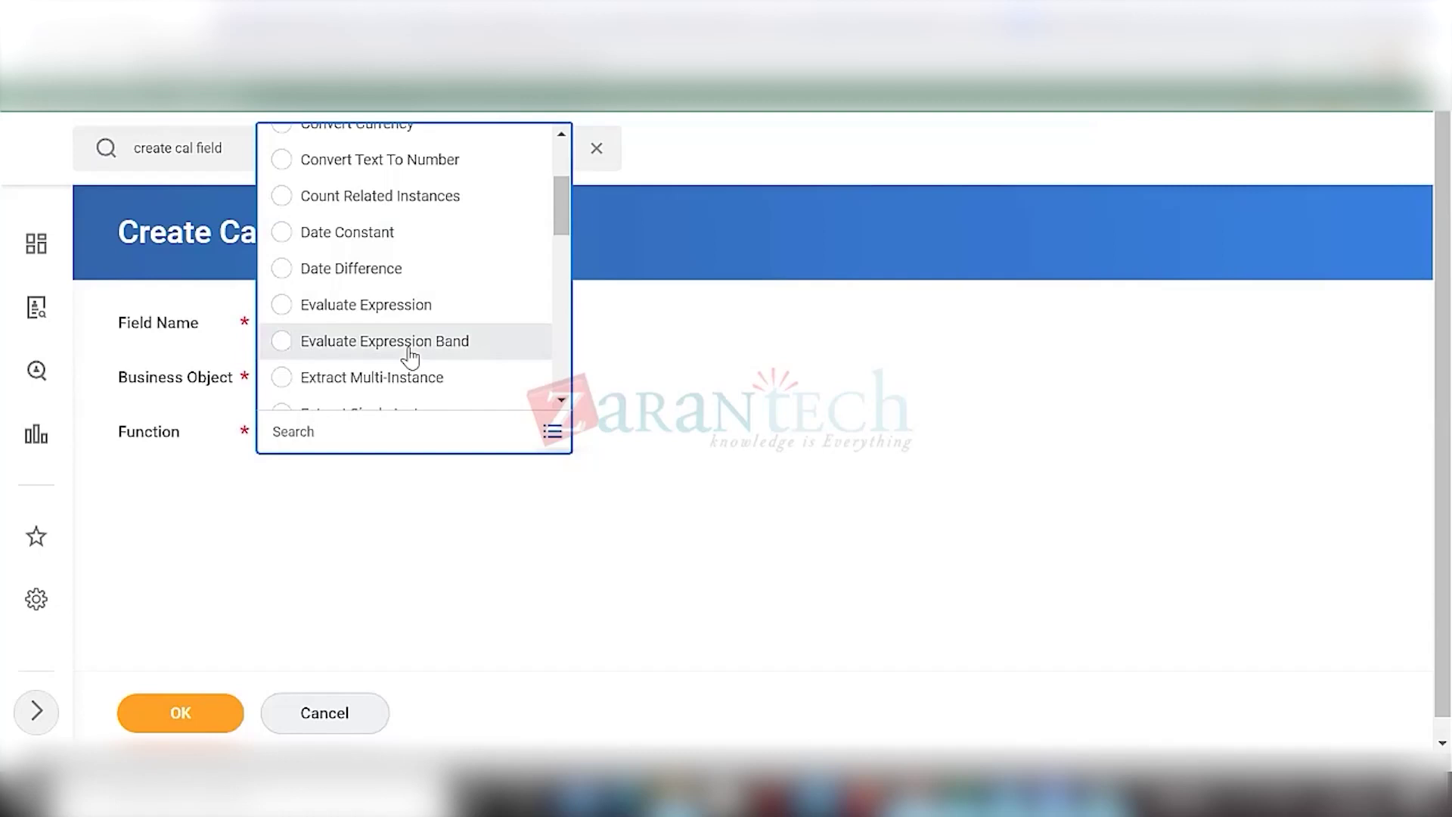
pyautogui.click(411, 356)
pyautogui.click(398, 376)
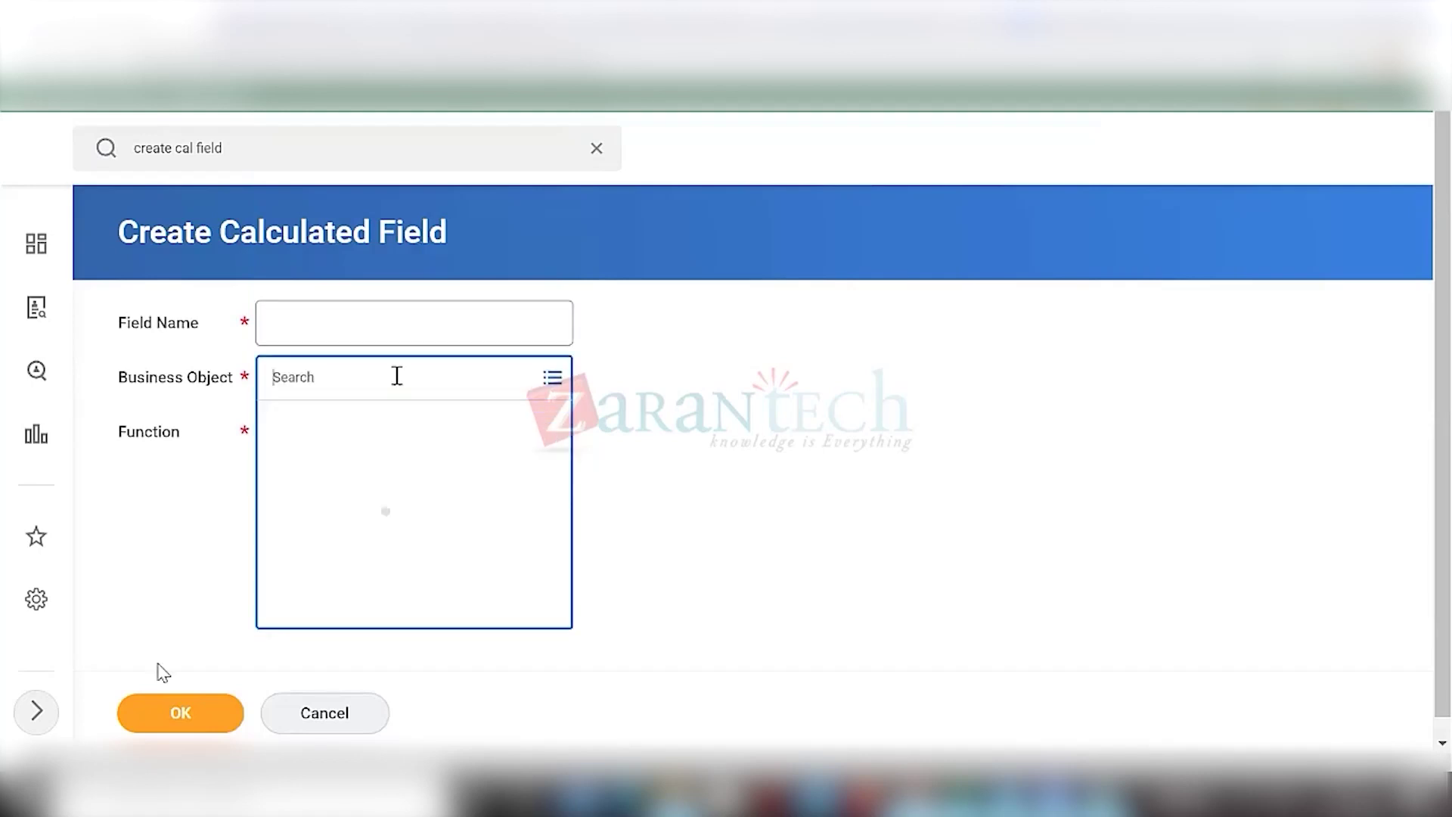
pyautogui.write('Worker')
pyautogui.press('Return')
pyautogui.click(373, 467)
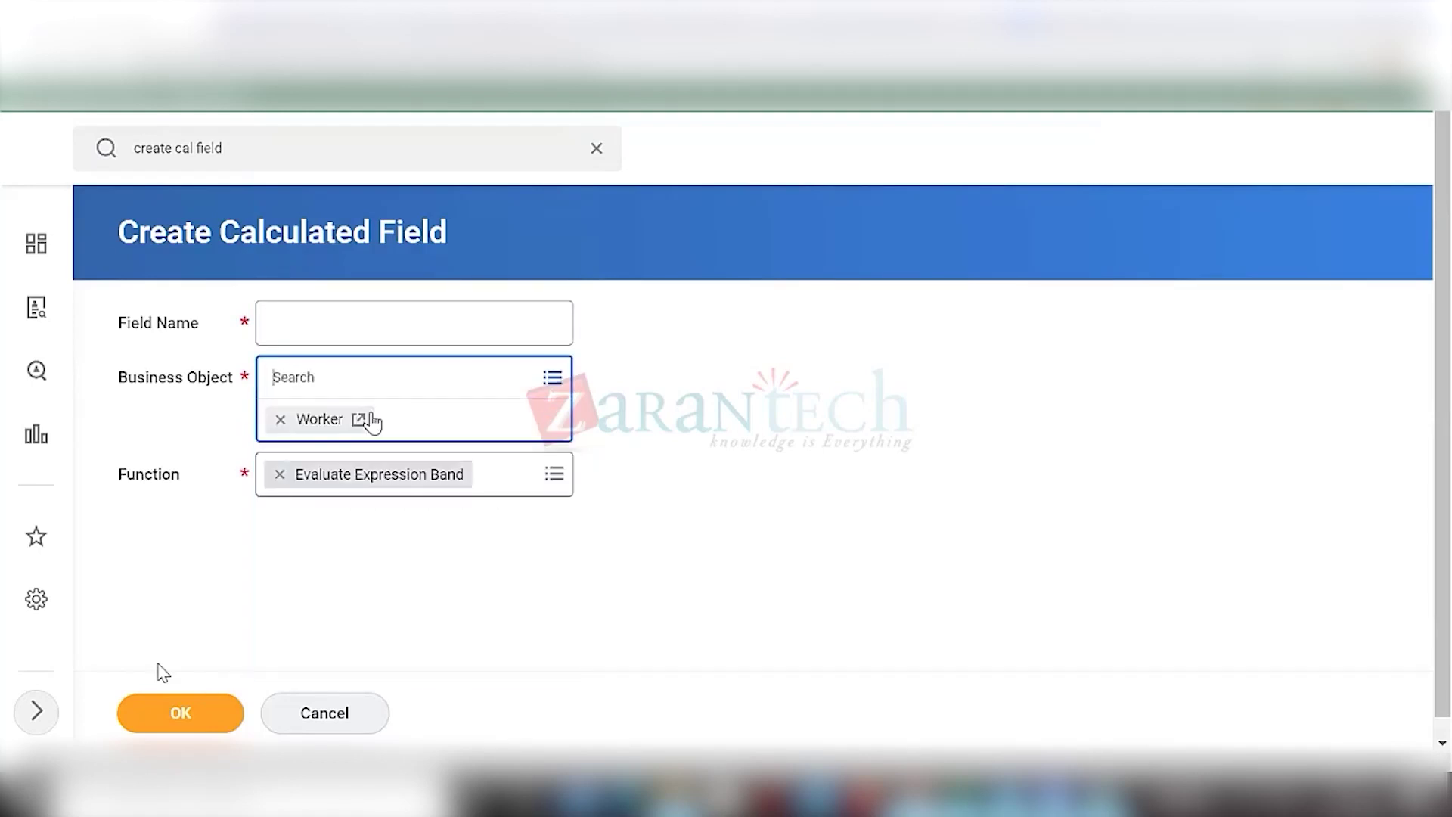
# - Name the Worker calculated field 'CF EEB' and confirm to reach its Evaluate Expression Band page
pyautogui.click(374, 331)
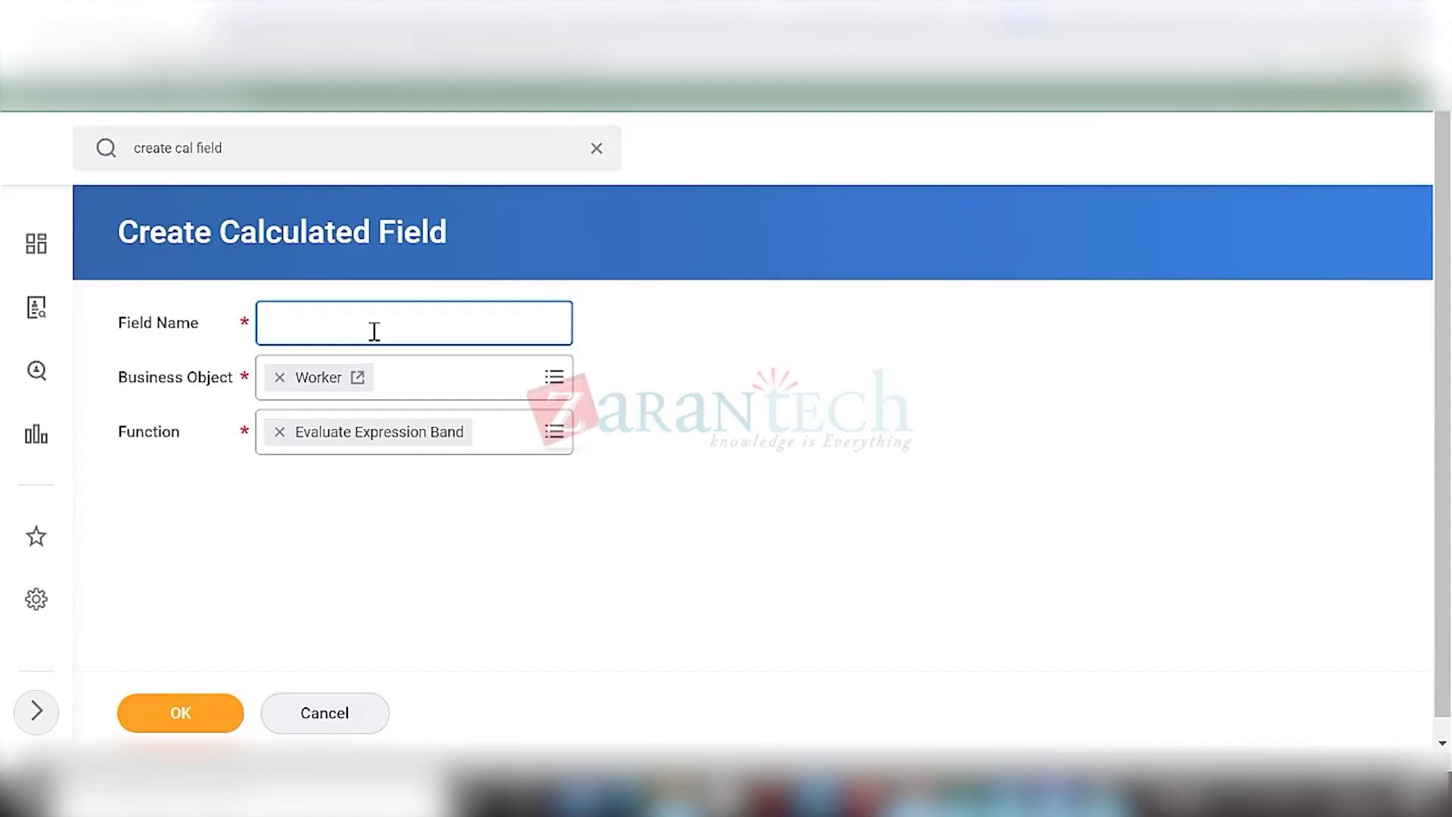
pyautogui.write('C')
pyautogui.press('BackSpace')
pyautogui.write('CF')
pyautogui.write('EEB')
pyautogui.click(193, 718)
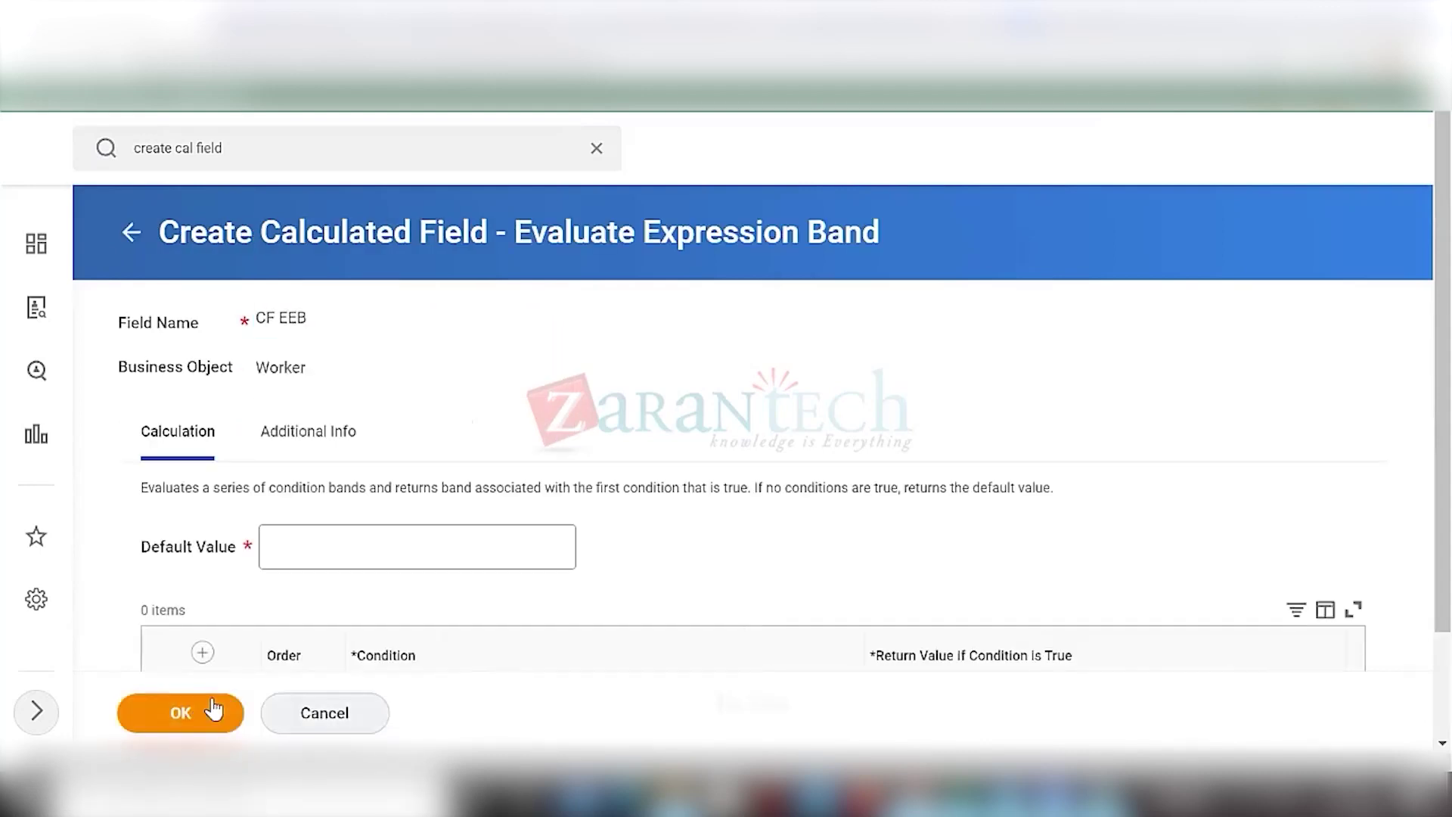
# - Add one condition band row to CF EEB and open that row's Condition prompt
pyautogui.scroll(-2, 1417, 405)
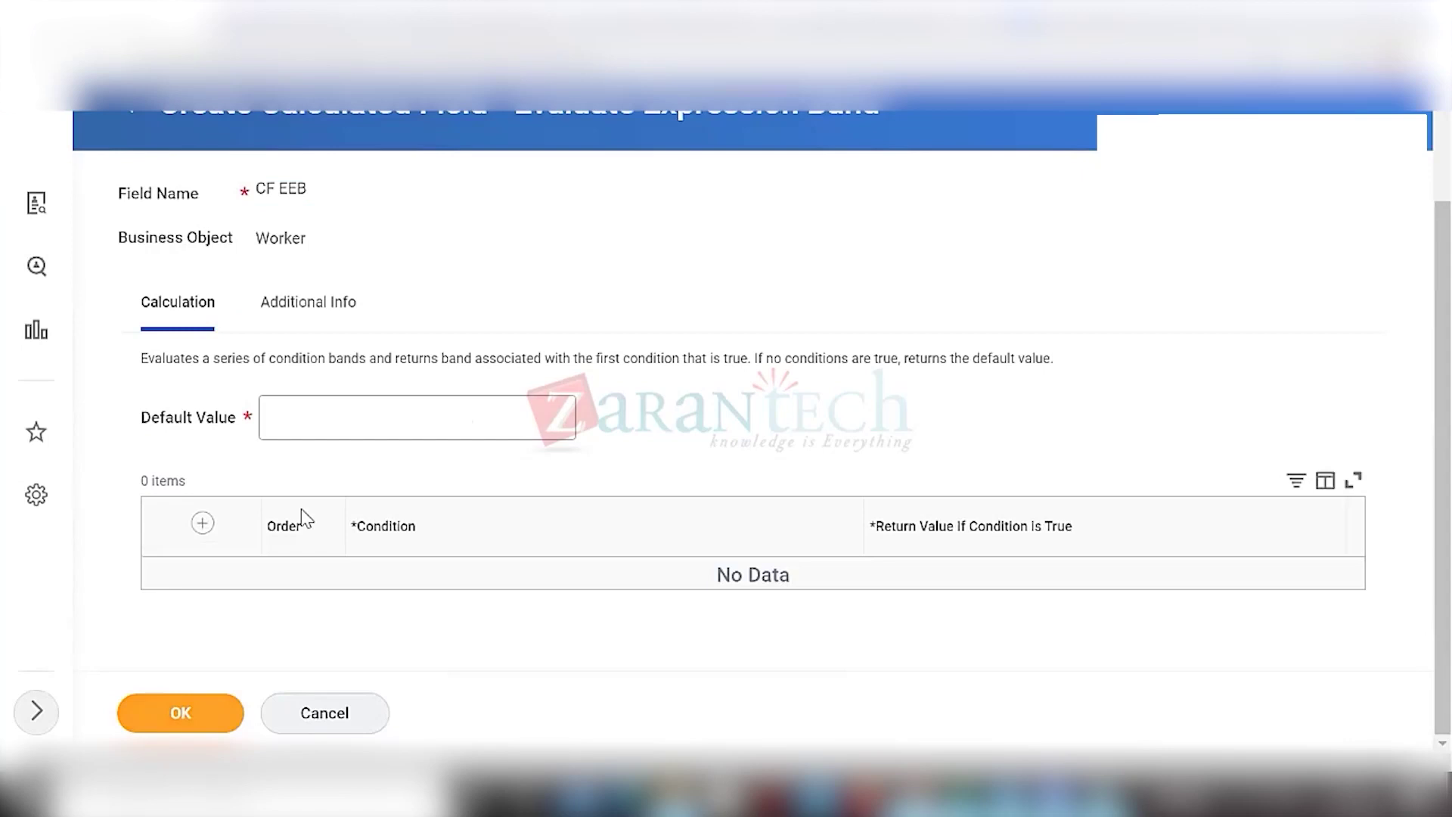
pyautogui.click(200, 523)
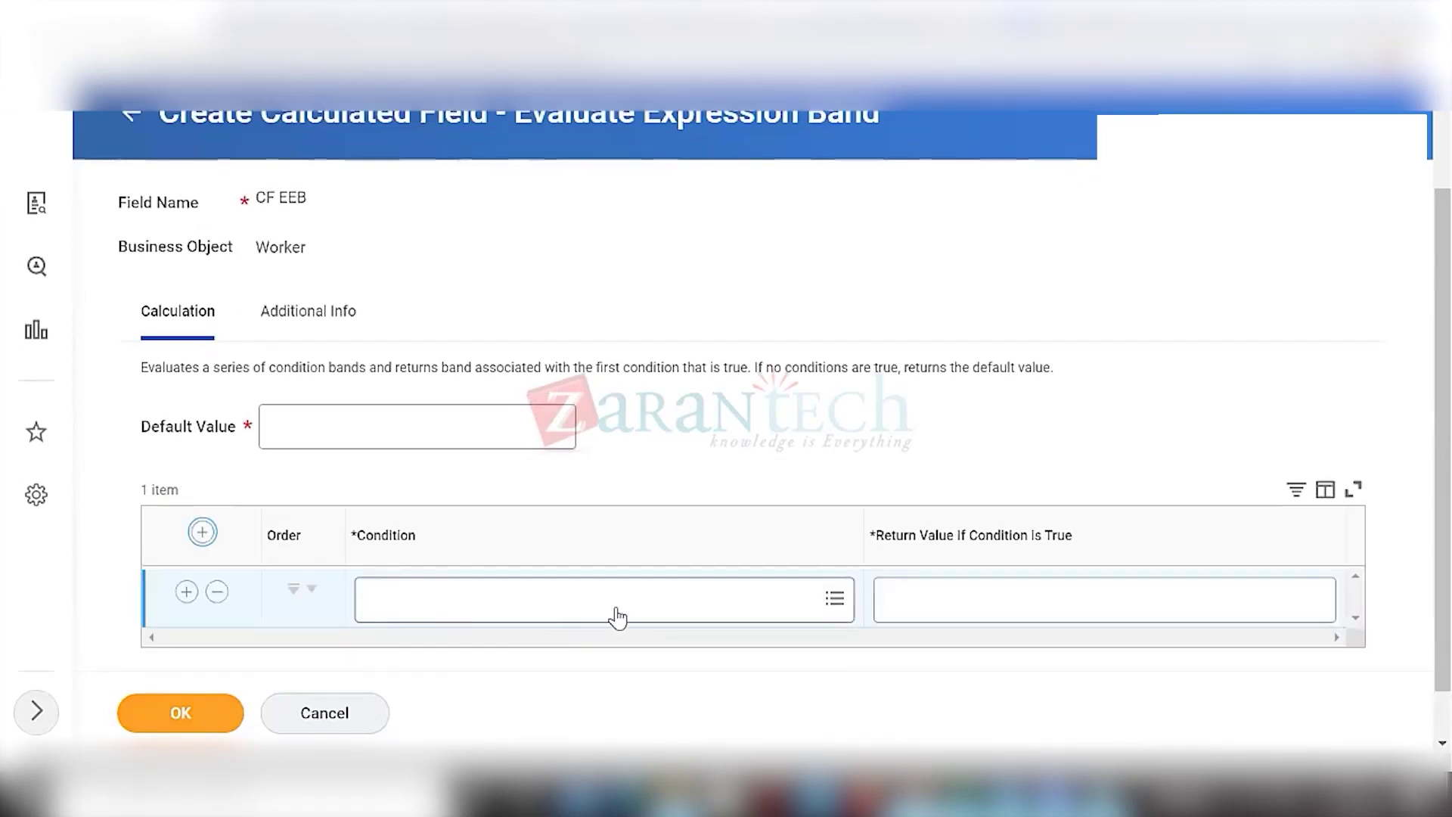
pyautogui.click(580, 600)
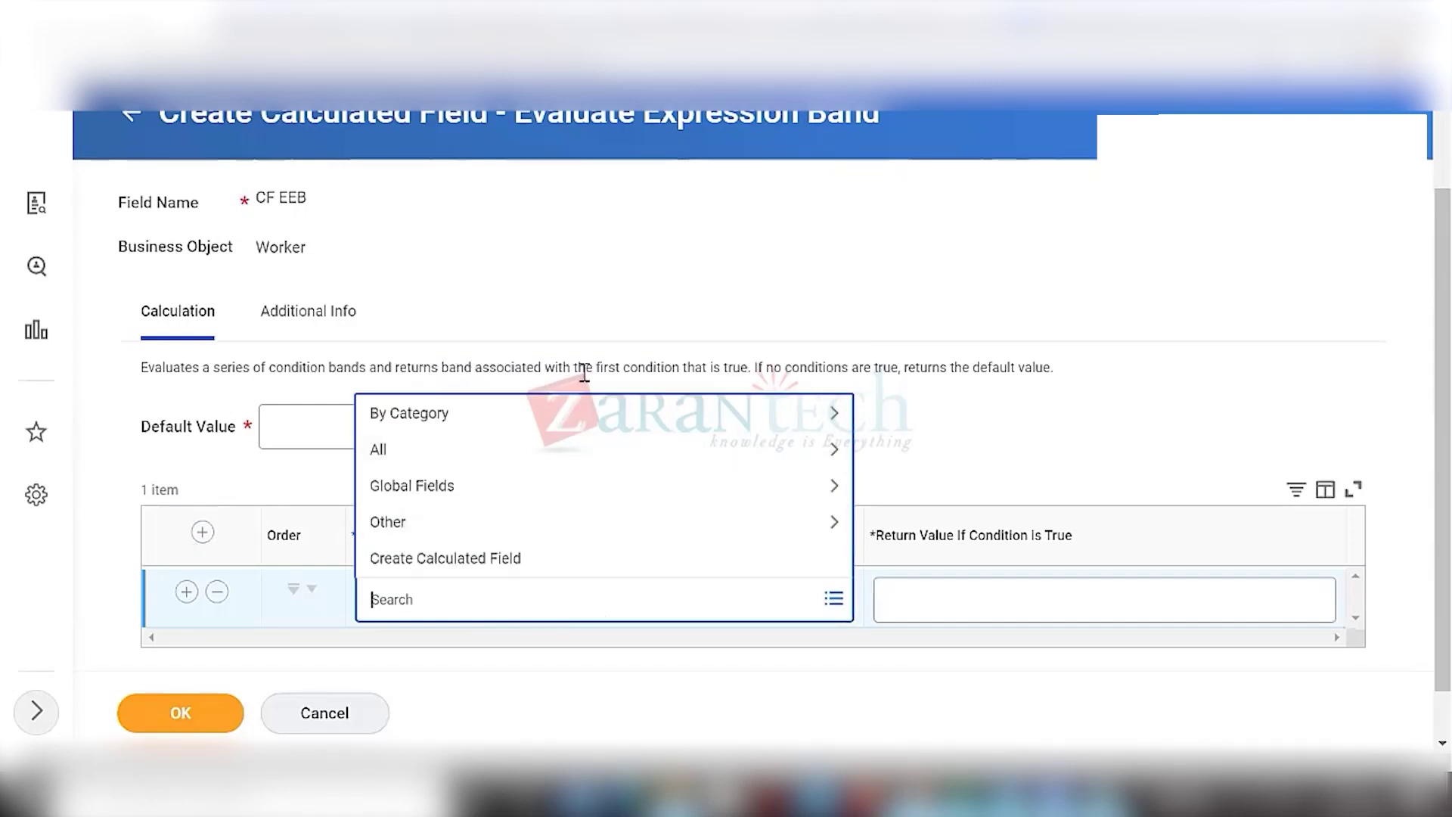
pyautogui.click(831, 333)
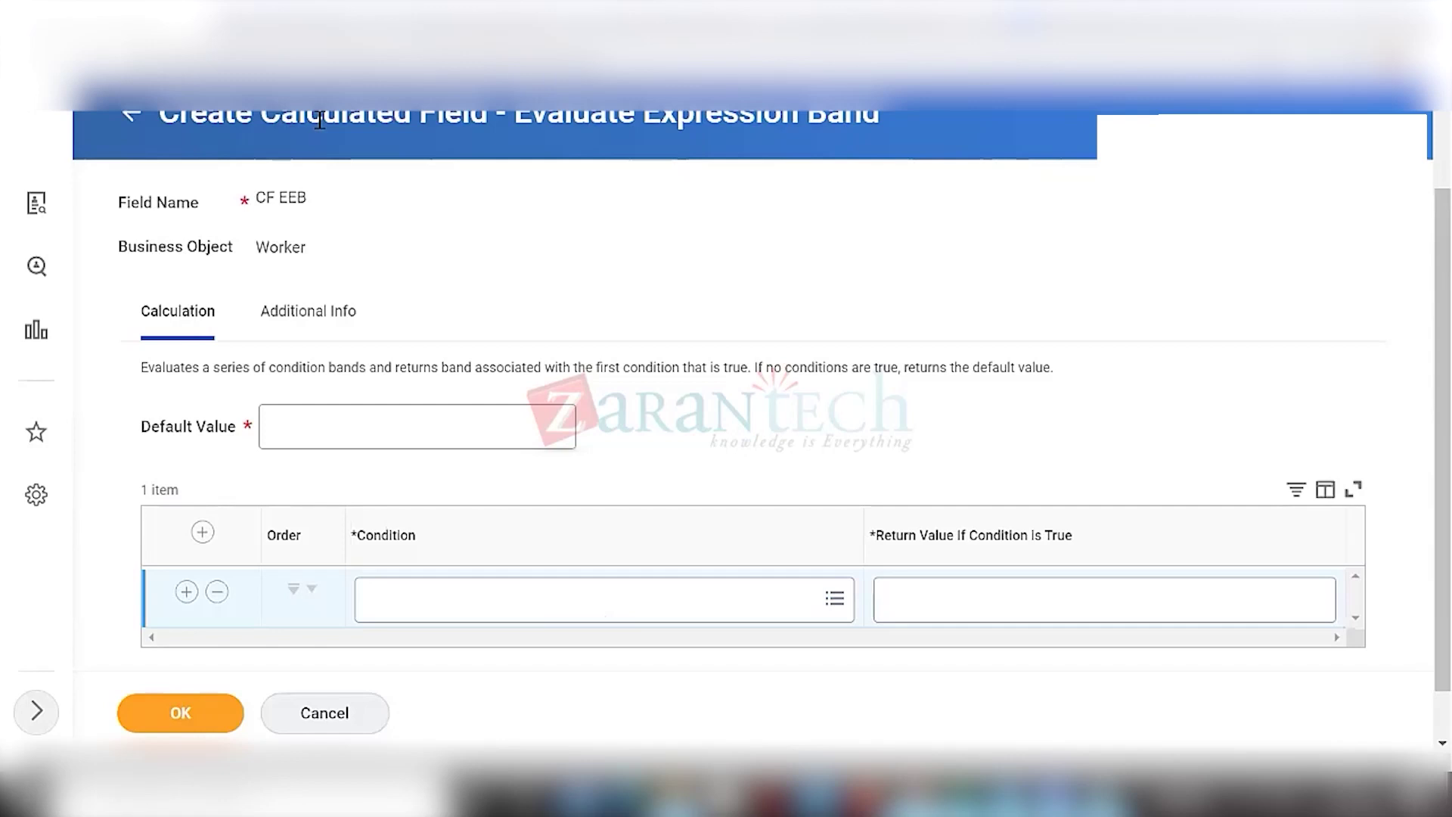
pyautogui.click(415, 612)
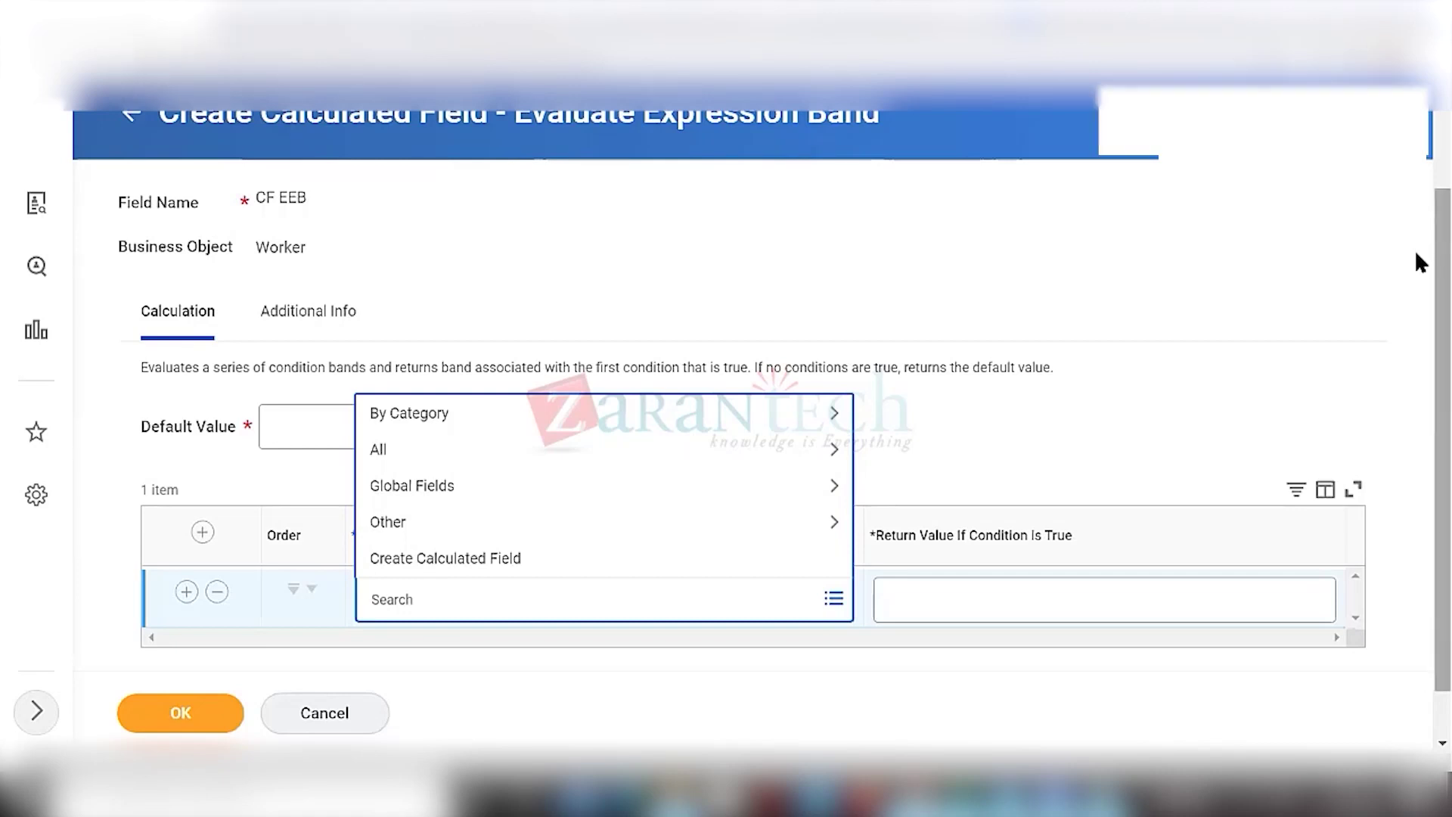
pyautogui.scroll(3, 1420, 261)
# - Rerun the calculated-field search and discard the unsaved CF EEB field
pyautogui.click(259, 134)
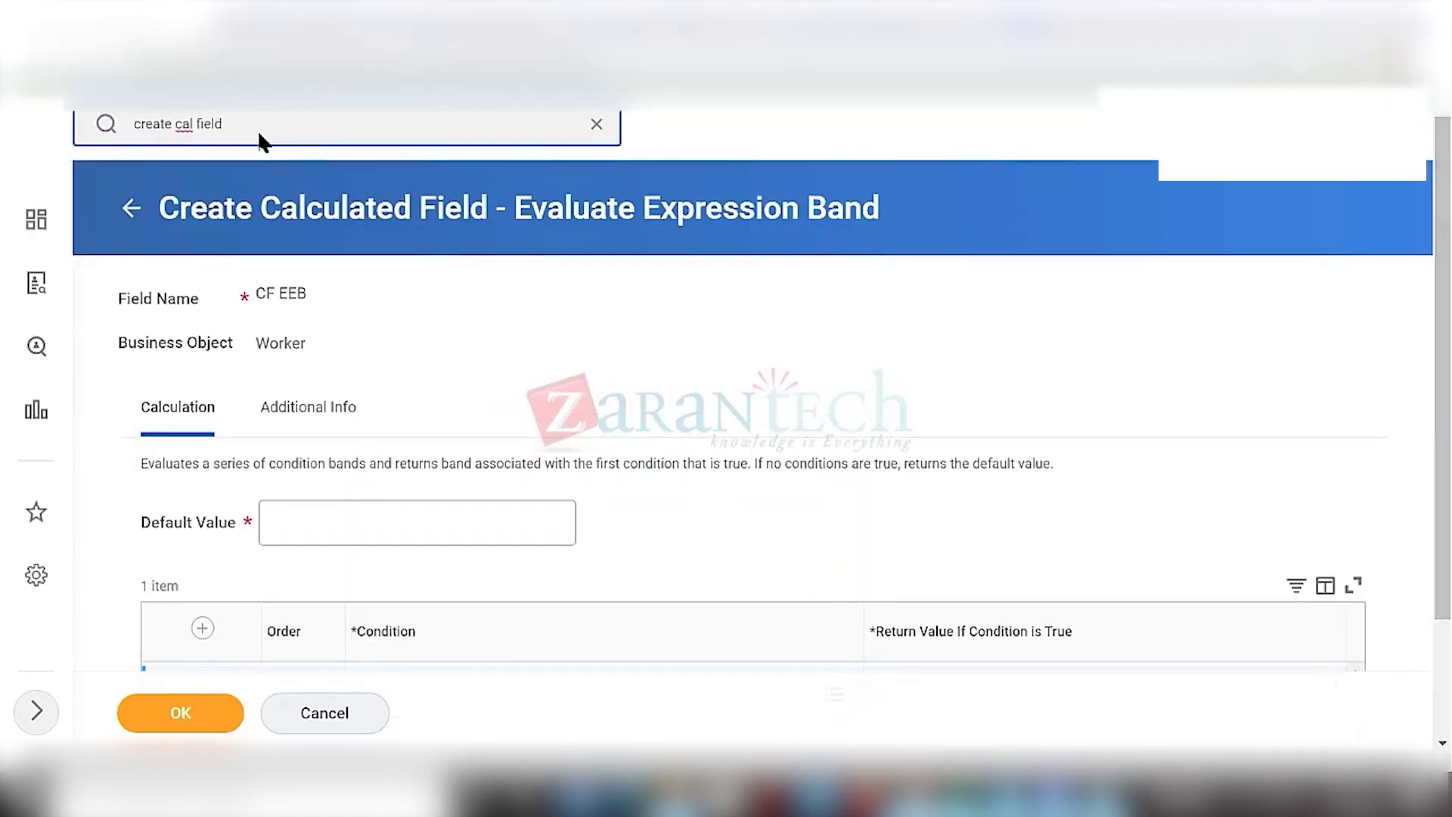
pyautogui.press('Return')
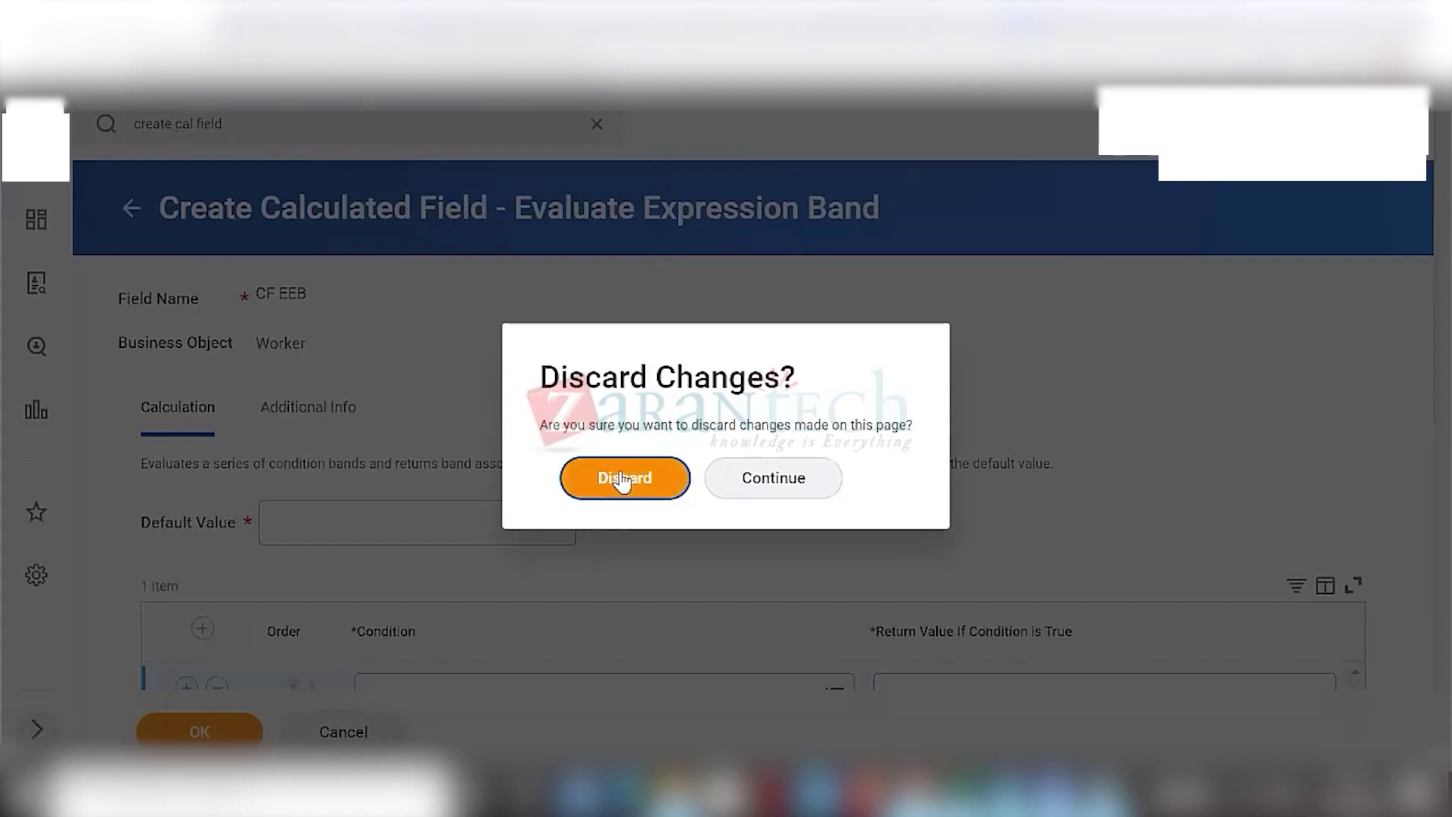
pyautogui.click(623, 479)
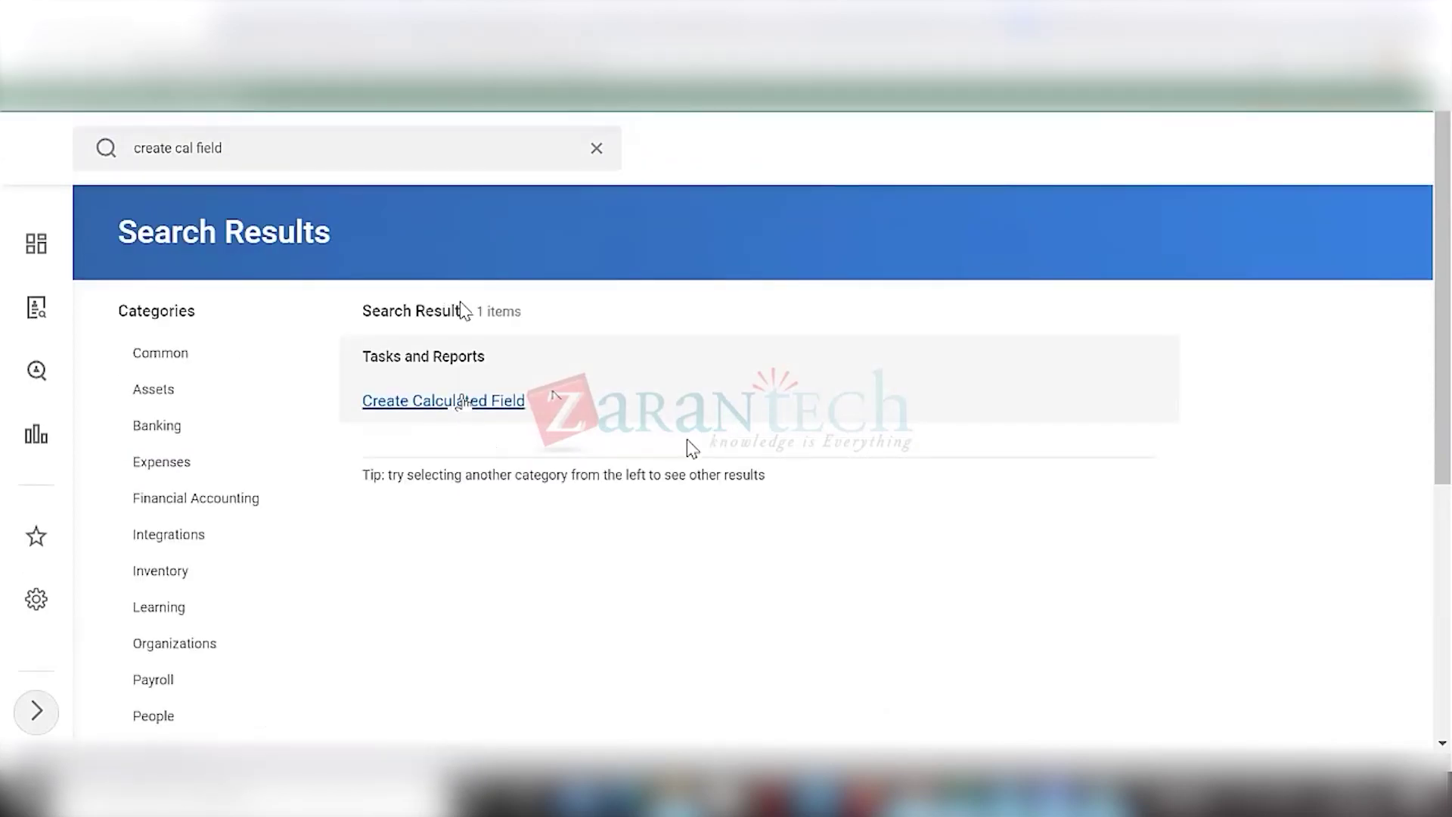
# - Start a new calculated field and pick Lookup Range Band from the 'Lookup' function results
pyautogui.click(392, 424)
pyautogui.write('Looku')
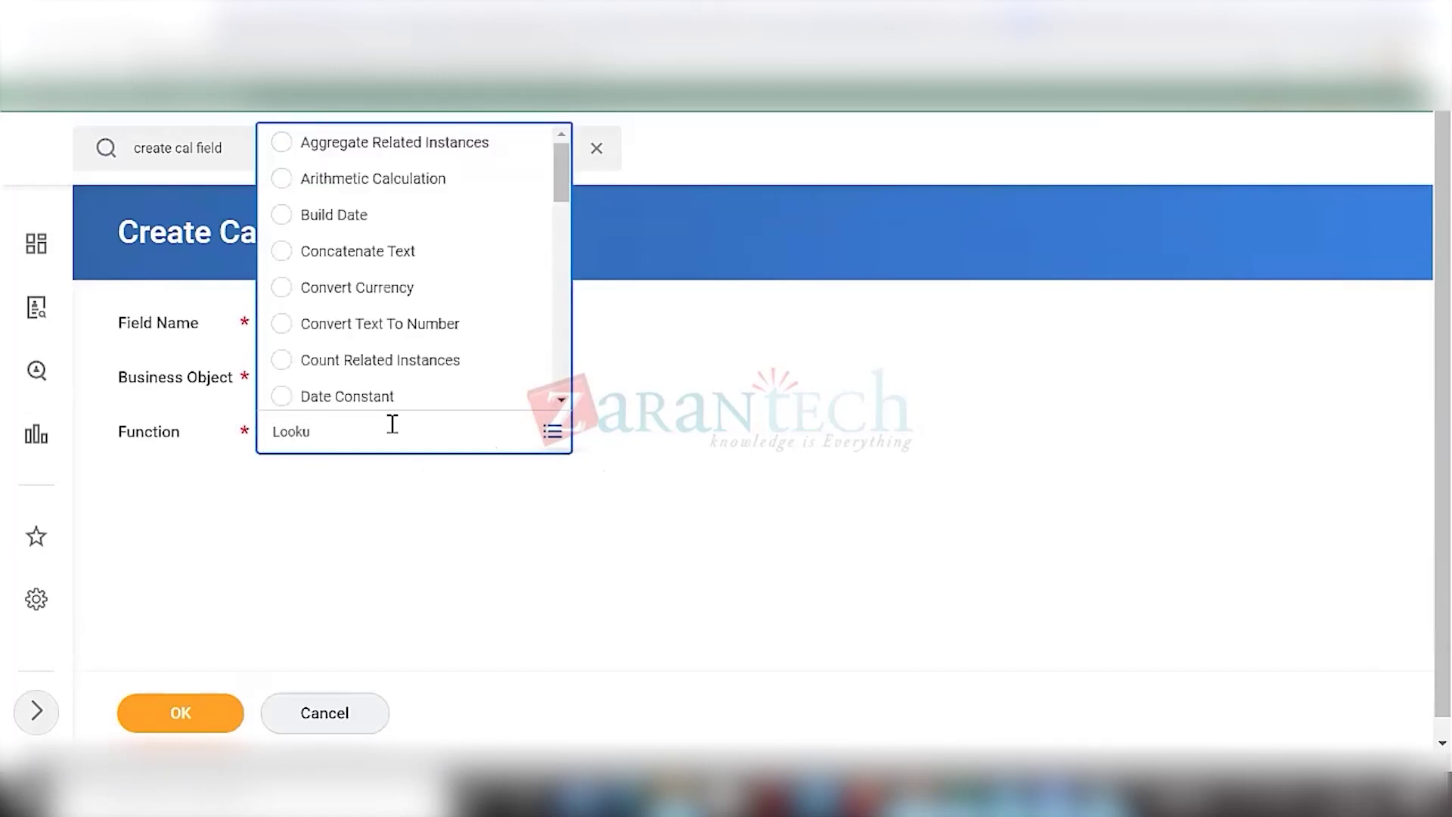
pyautogui.write('p')
pyautogui.press('Return')
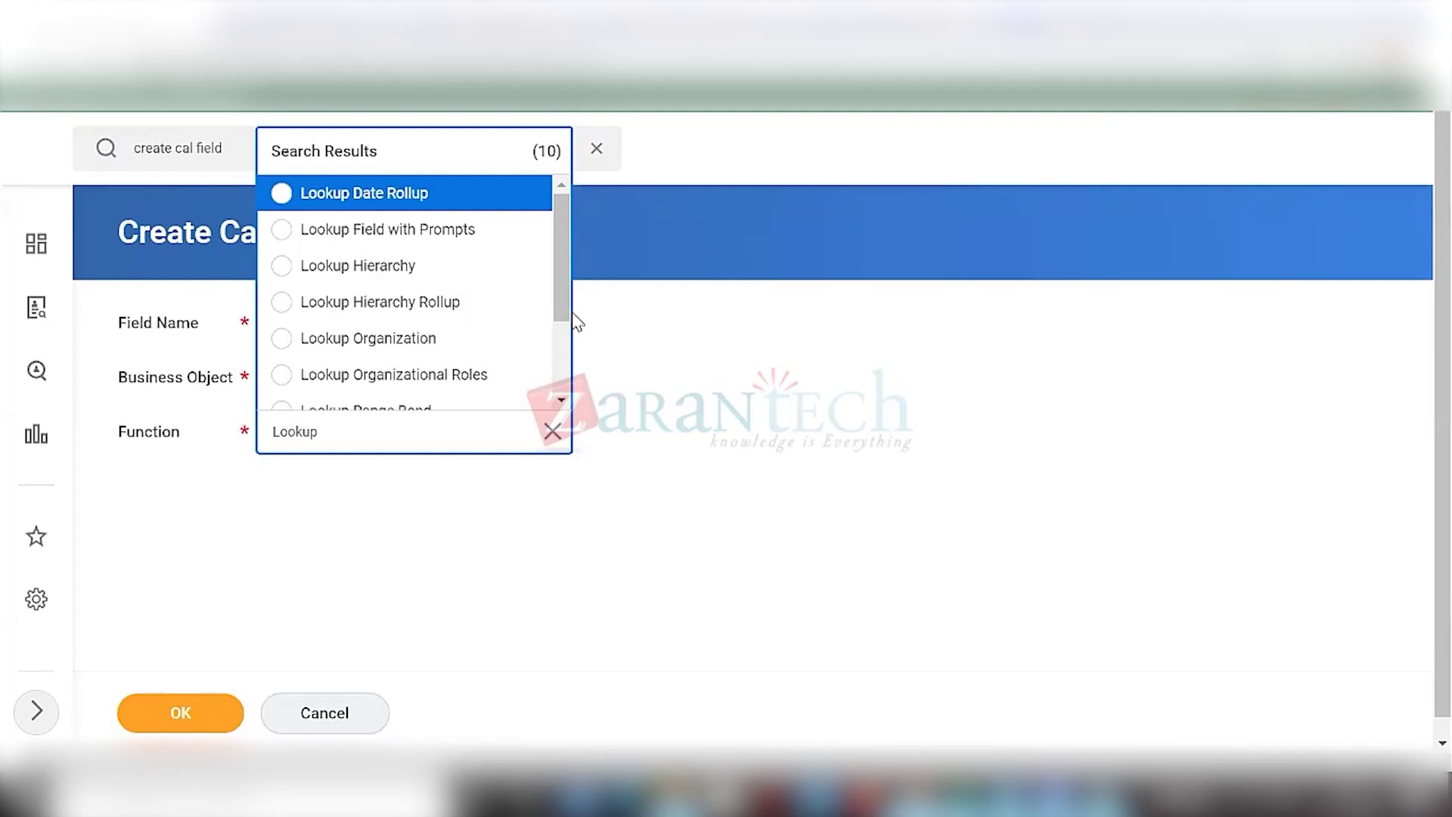
pyautogui.moveTo(555, 262); pyautogui.dragTo(551, 189)
pyautogui.scroll(-3, 538, 373)
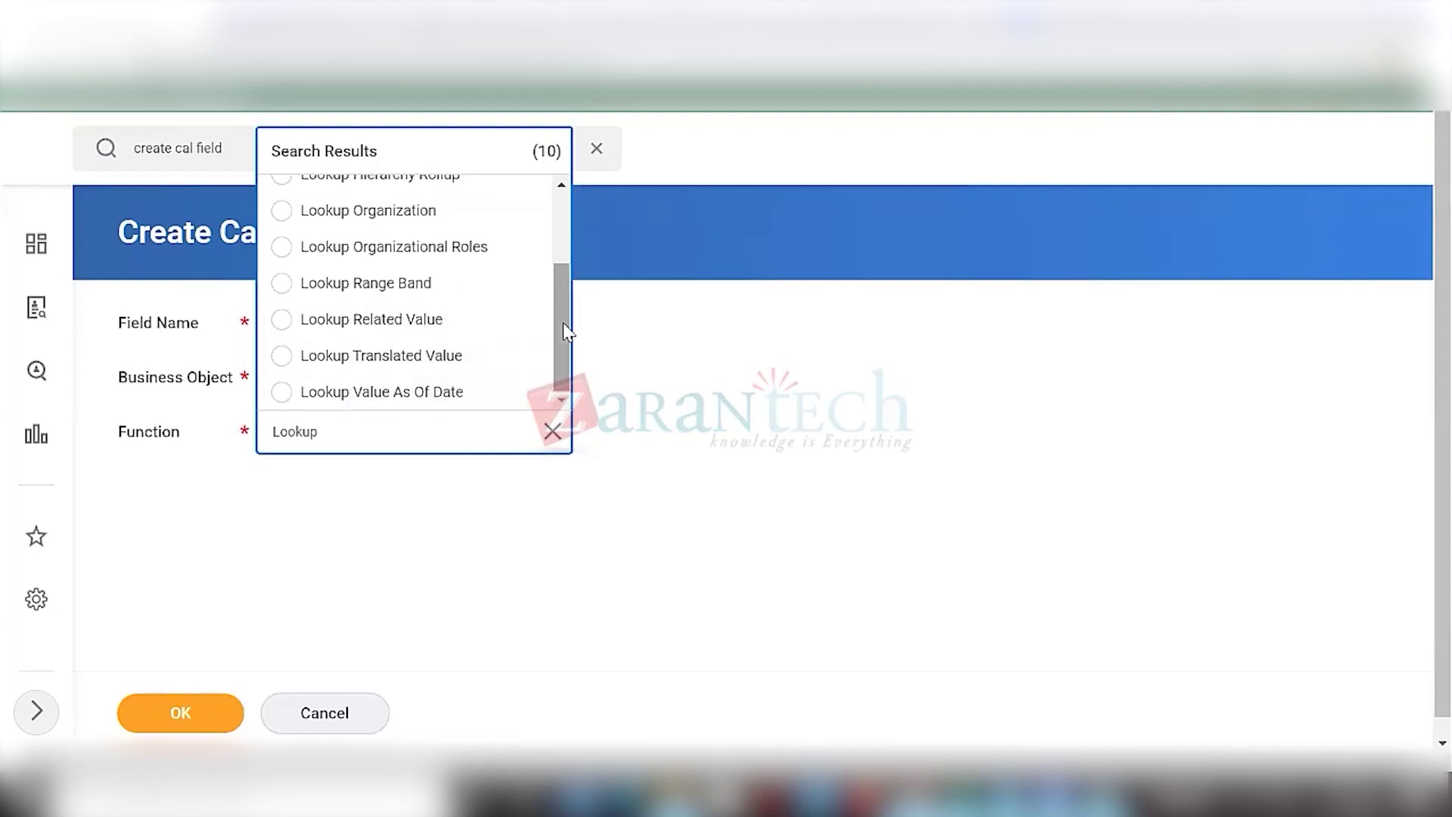
pyautogui.moveTo(562, 327); pyautogui.dragTo(561, 255)
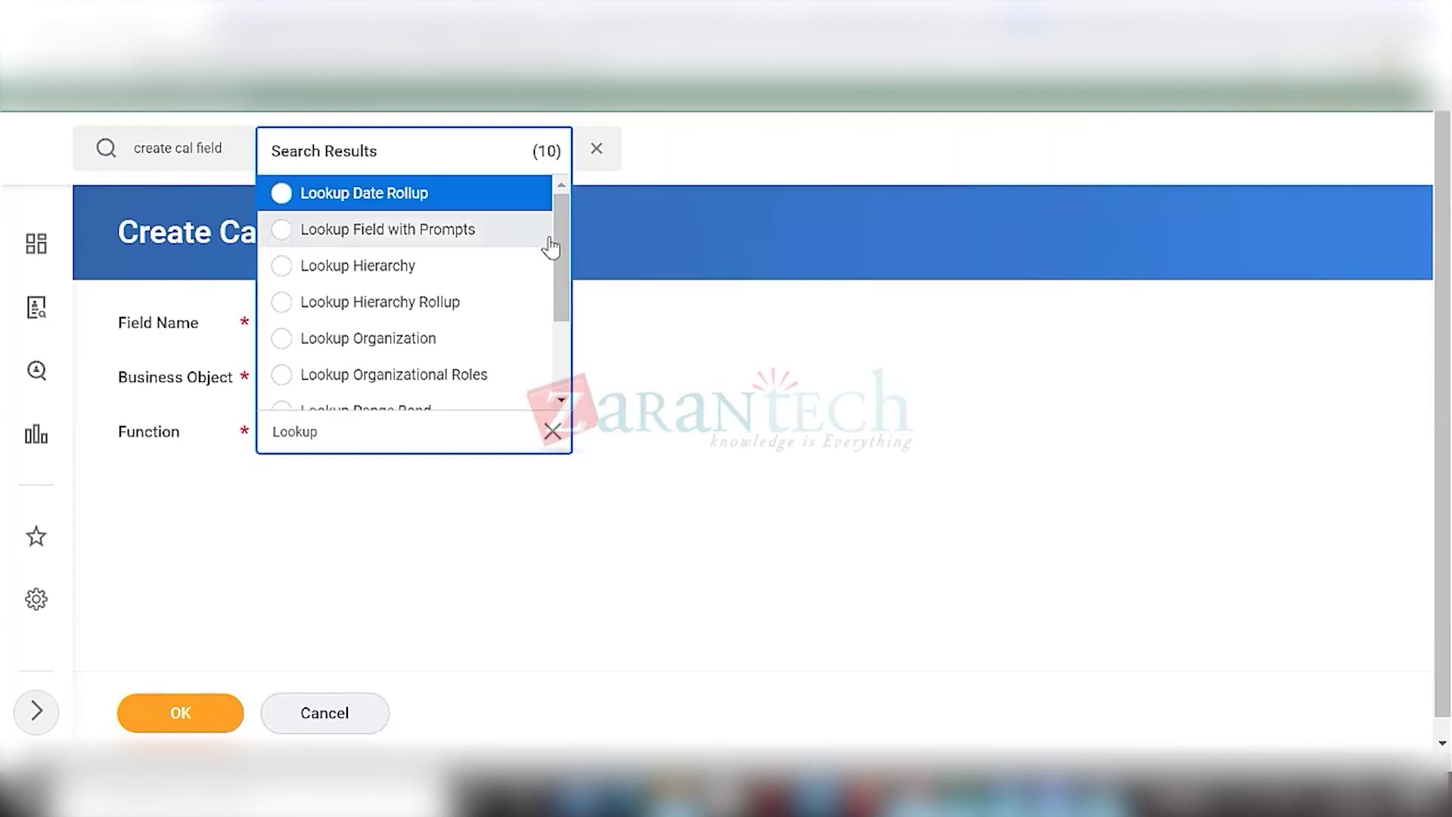
pyautogui.moveTo(558, 240); pyautogui.dragTo(557, 353)
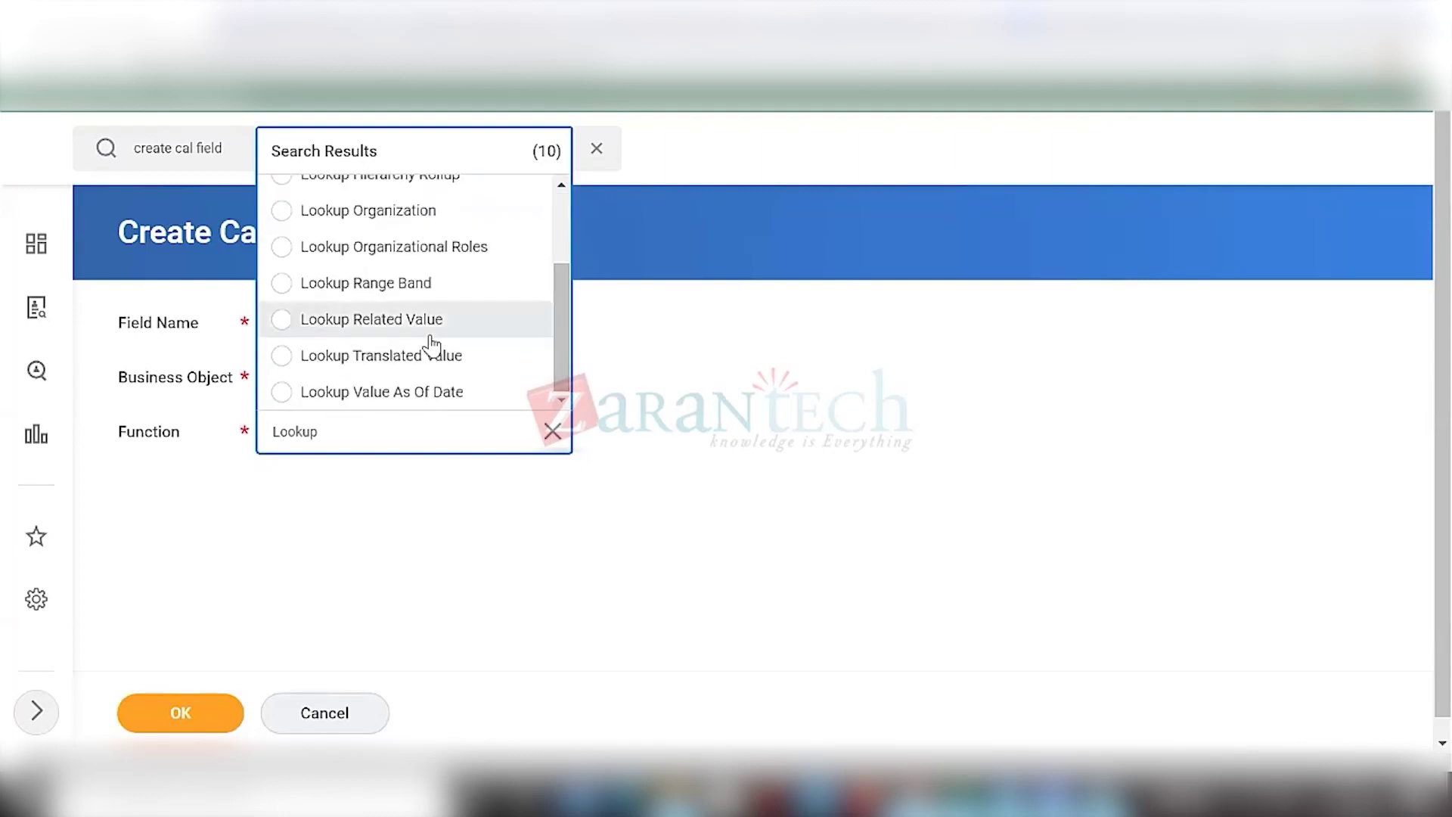
pyautogui.click(387, 286)
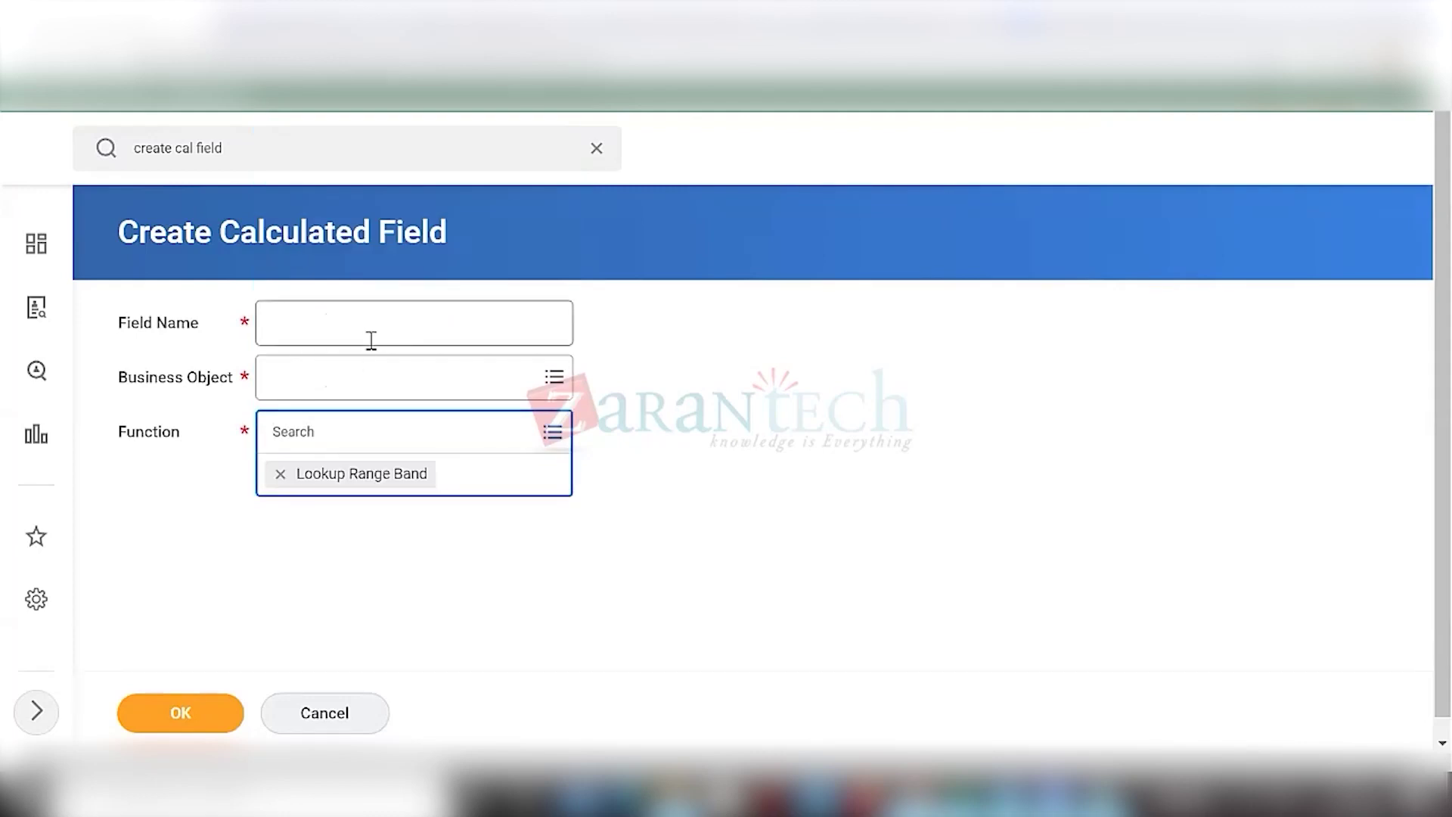
pyautogui.click(370, 367)
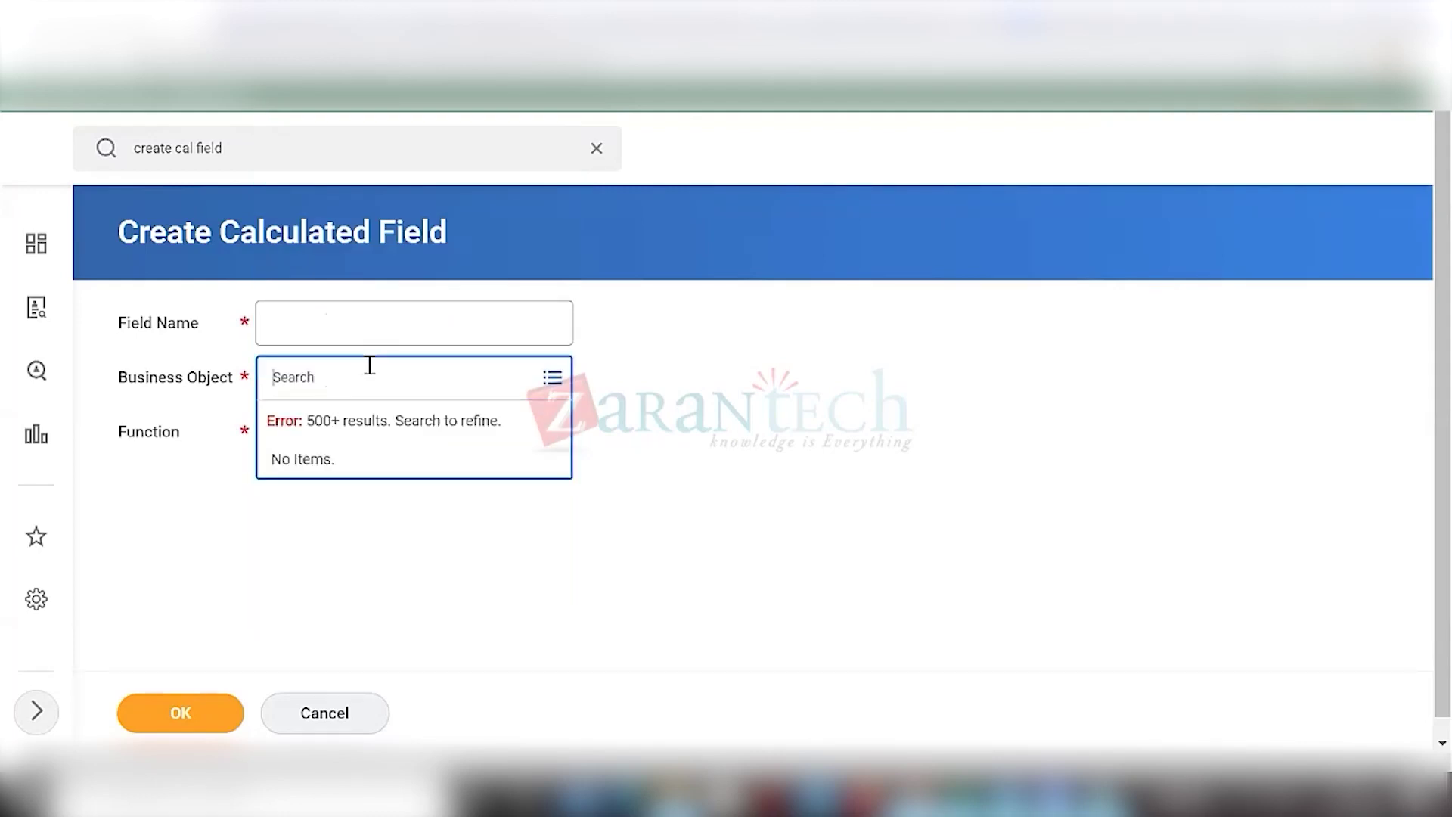
# - Set the Business Object to Worker and name the field 'CF LRB'
pyautogui.write('Worker')
pyautogui.press('Return')
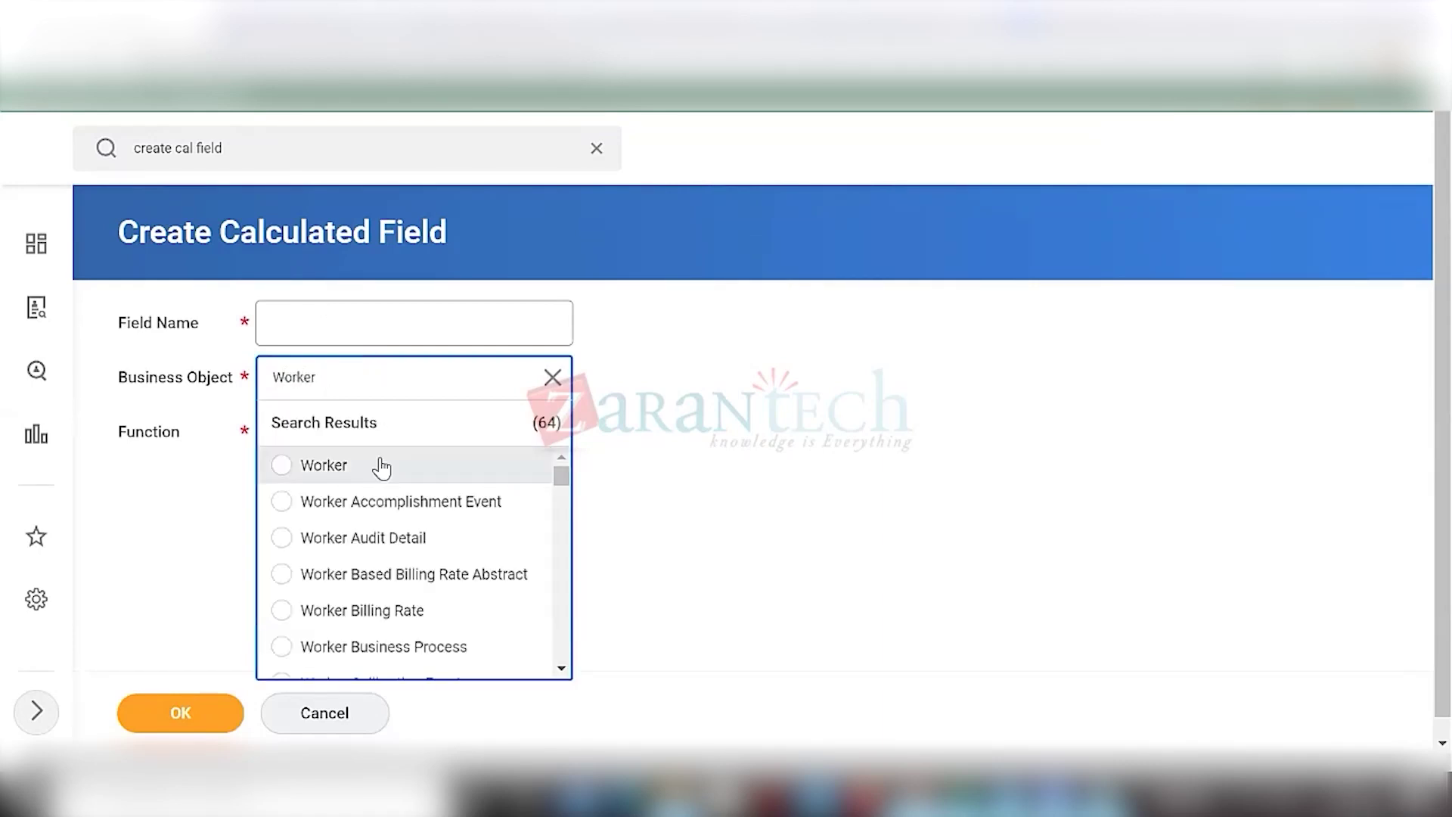
pyautogui.click(373, 469)
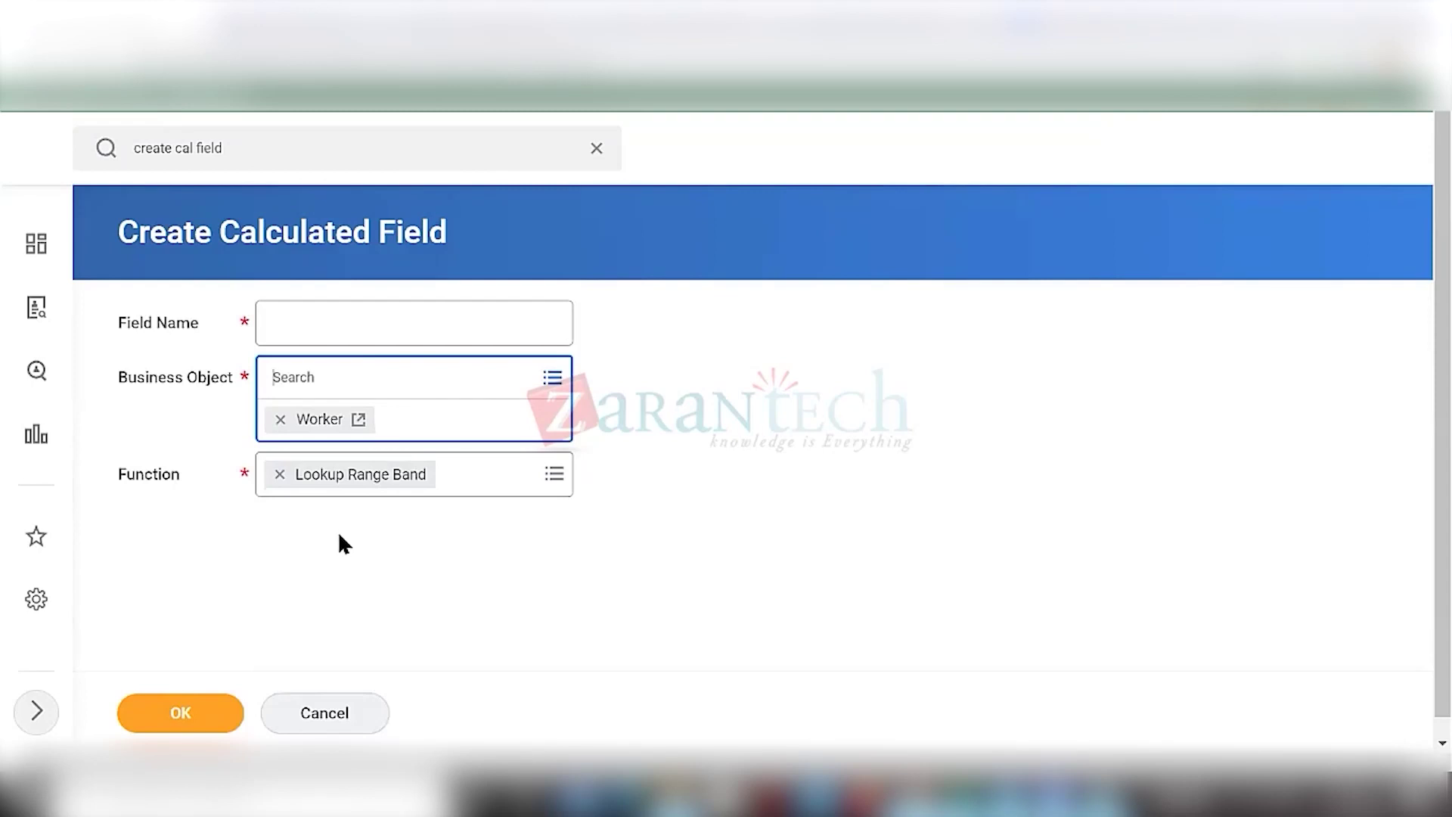
pyautogui.click(380, 342)
pyautogui.write('CF')
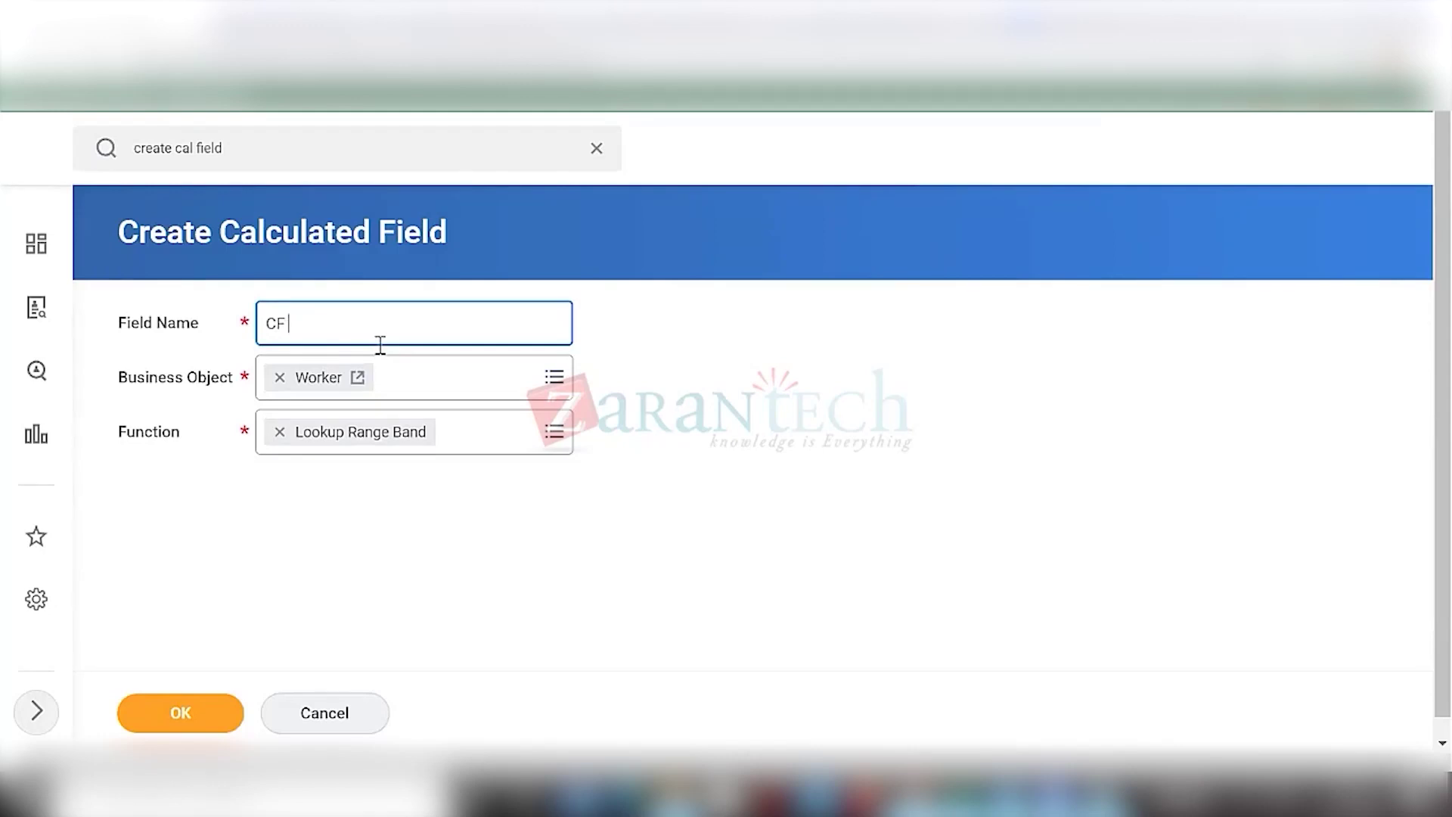
pyautogui.write('LRB')
# - Confirm the setup and fill the first range band: From 0, To 5, returning '5 yrs'
pyautogui.click(182, 726)
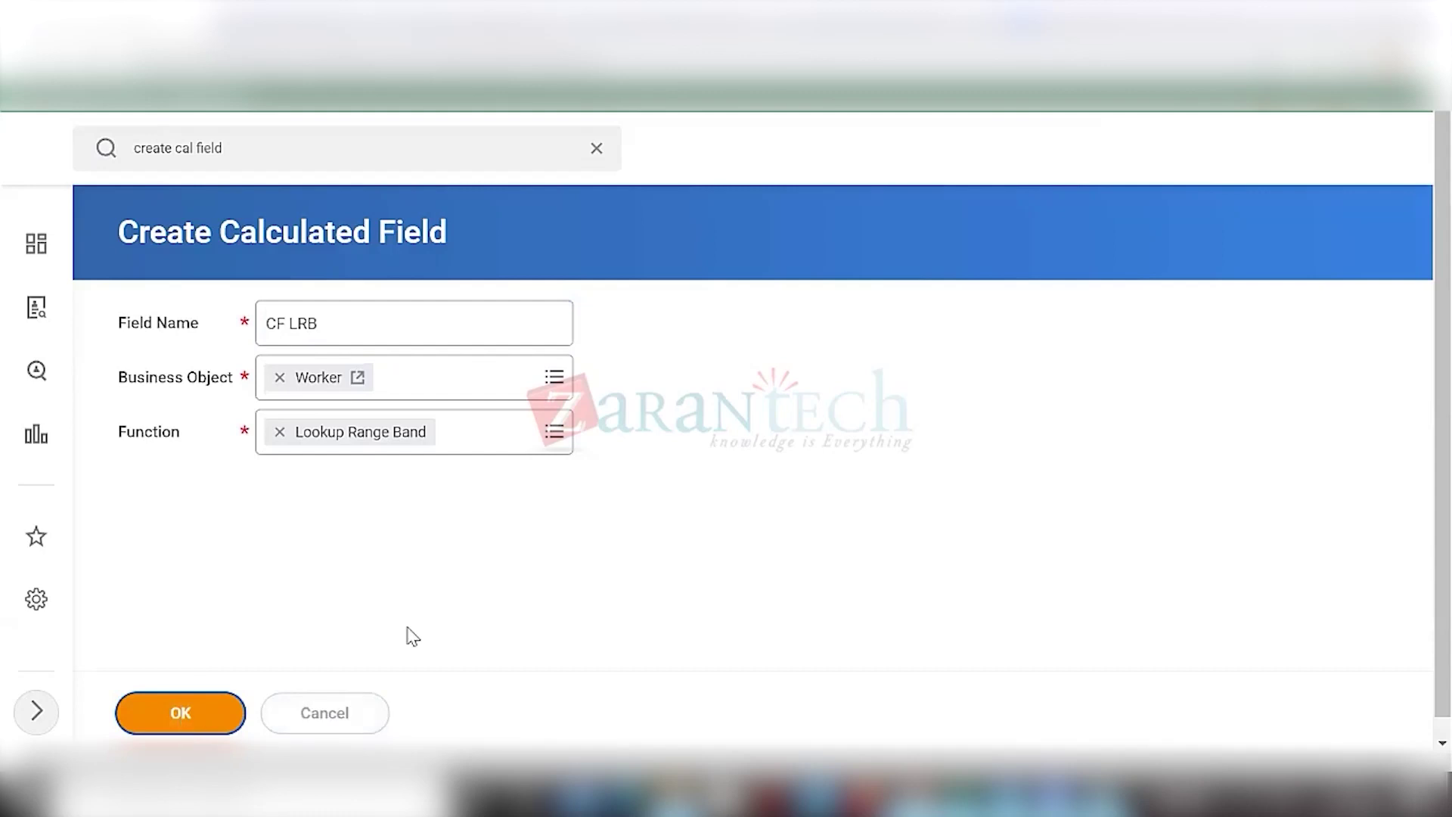
pyautogui.scroll(-3, 1419, 545)
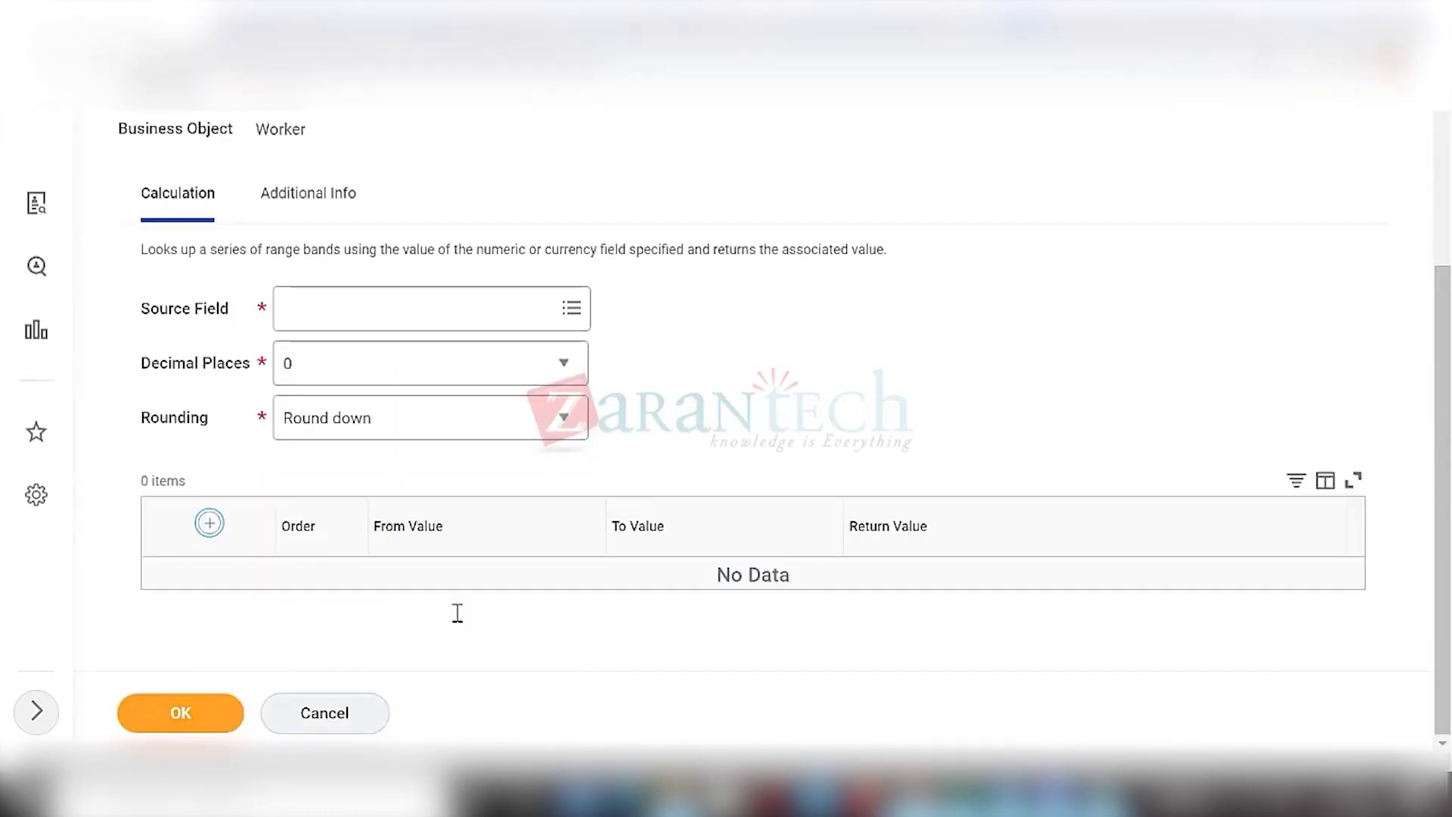
pyautogui.click(1006, 585)
pyautogui.click(578, 596)
pyautogui.press('BackSpace')
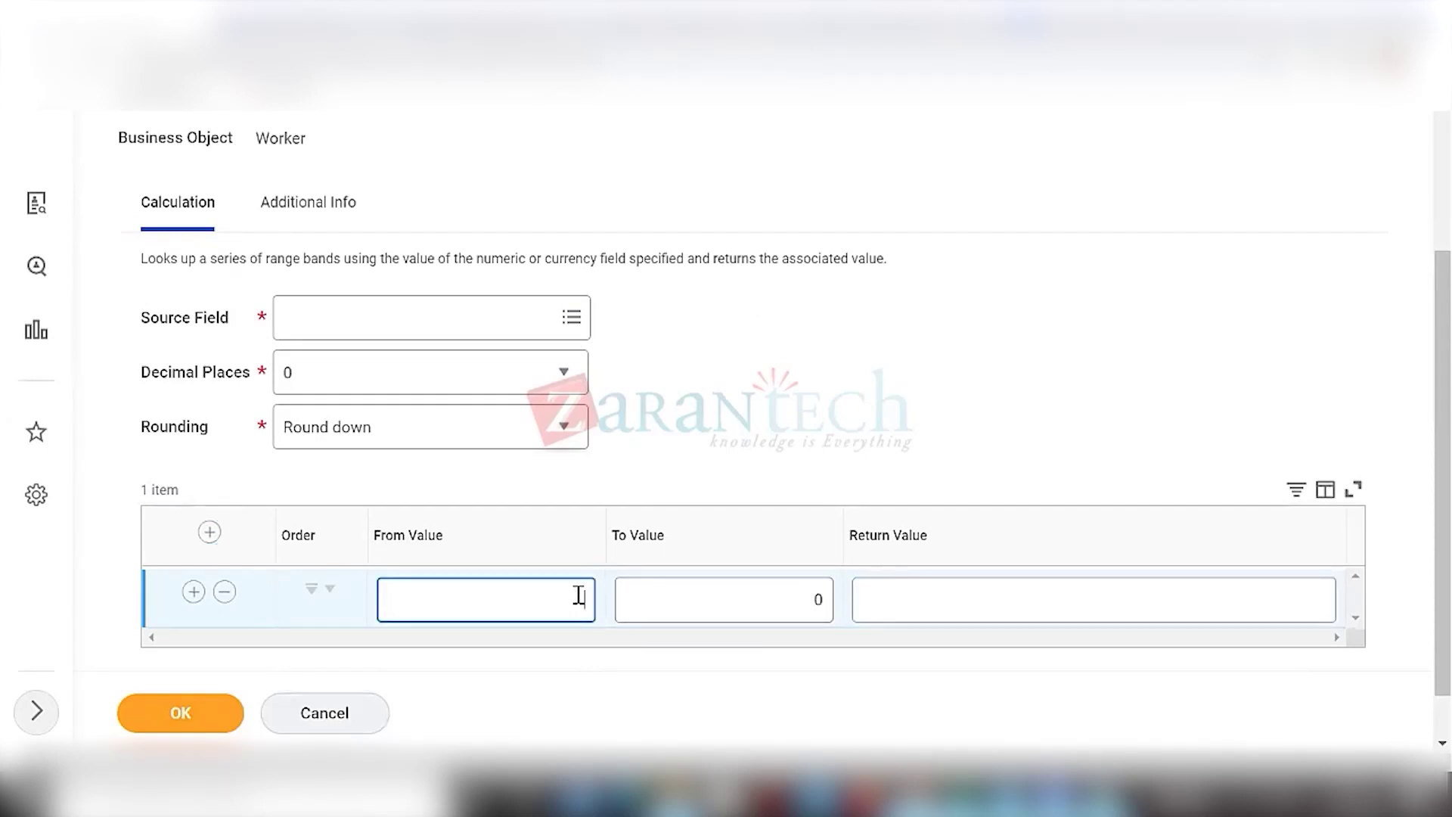
pyautogui.write('0')
pyautogui.click(803, 594)
pyautogui.write('5')
pyautogui.click(982, 585)
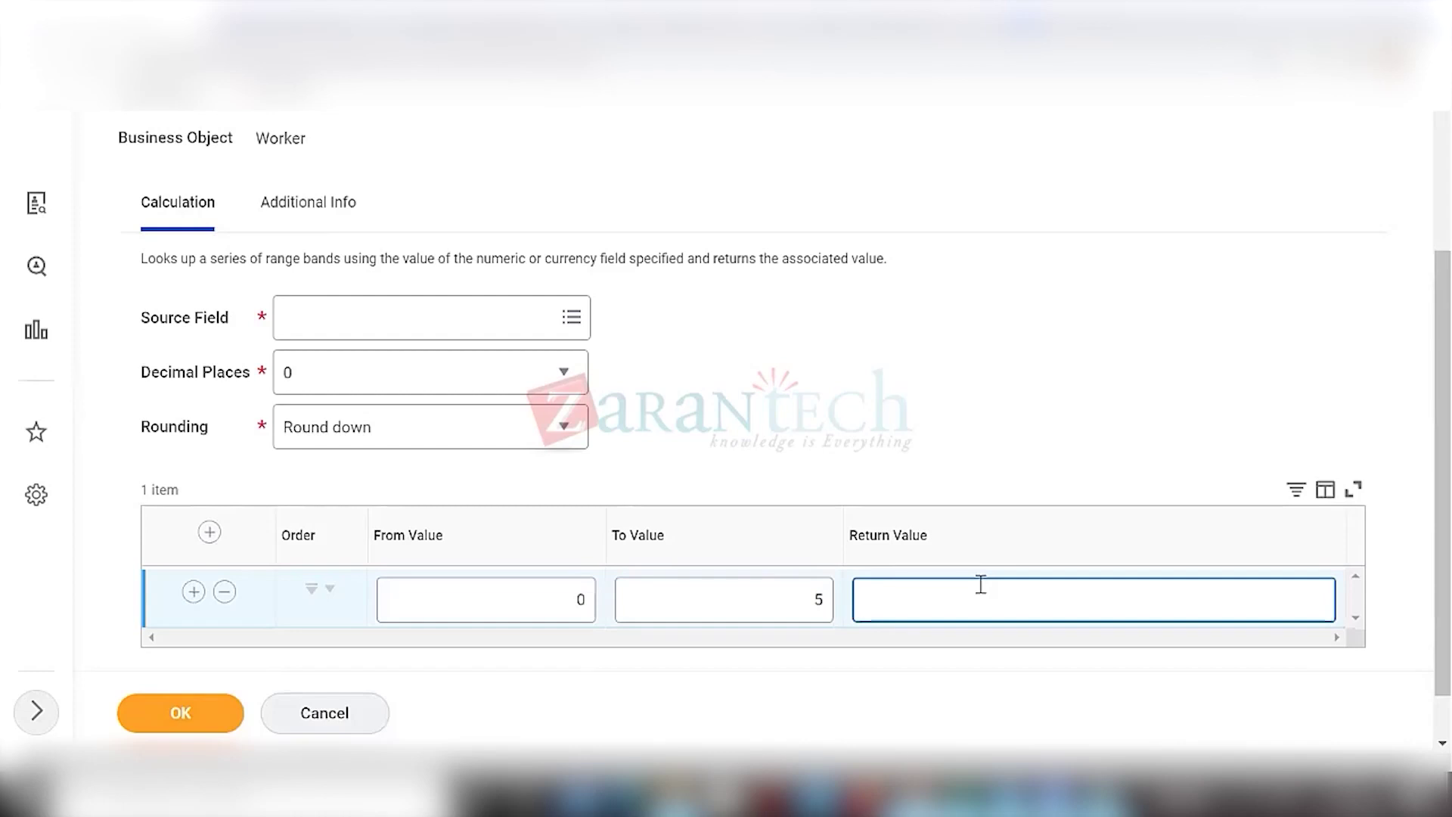
pyautogui.write('5 yea')
pyautogui.press('BackSpace')
pyautogui.press('BackSpace')
pyautogui.write('rs')
# - Set the Source Field to Age and add a second range band row
pyautogui.click(343, 318)
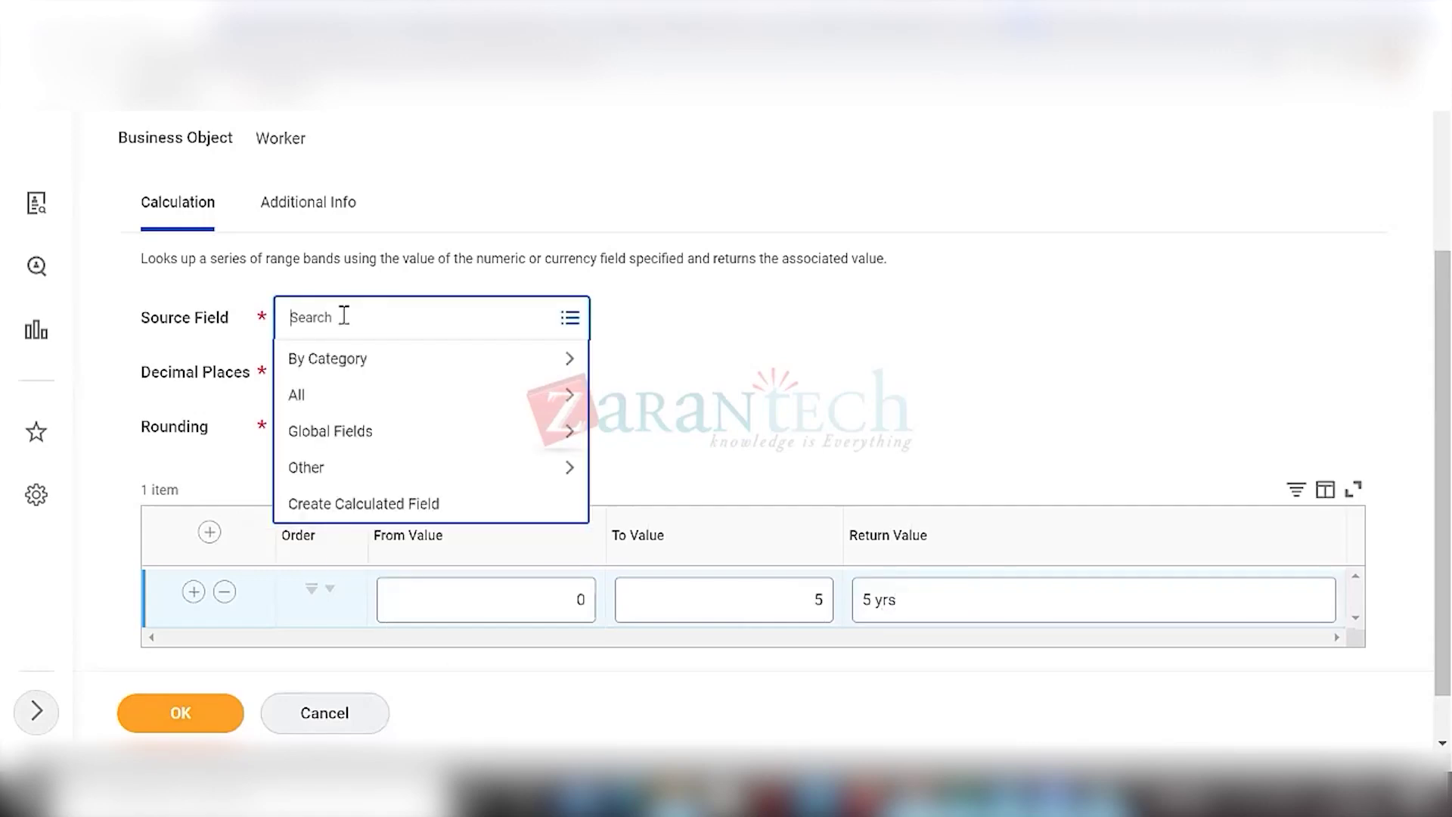
pyautogui.write('H')
pyautogui.press('BackSpace')
pyautogui.write('Age')
pyautogui.press('Return')
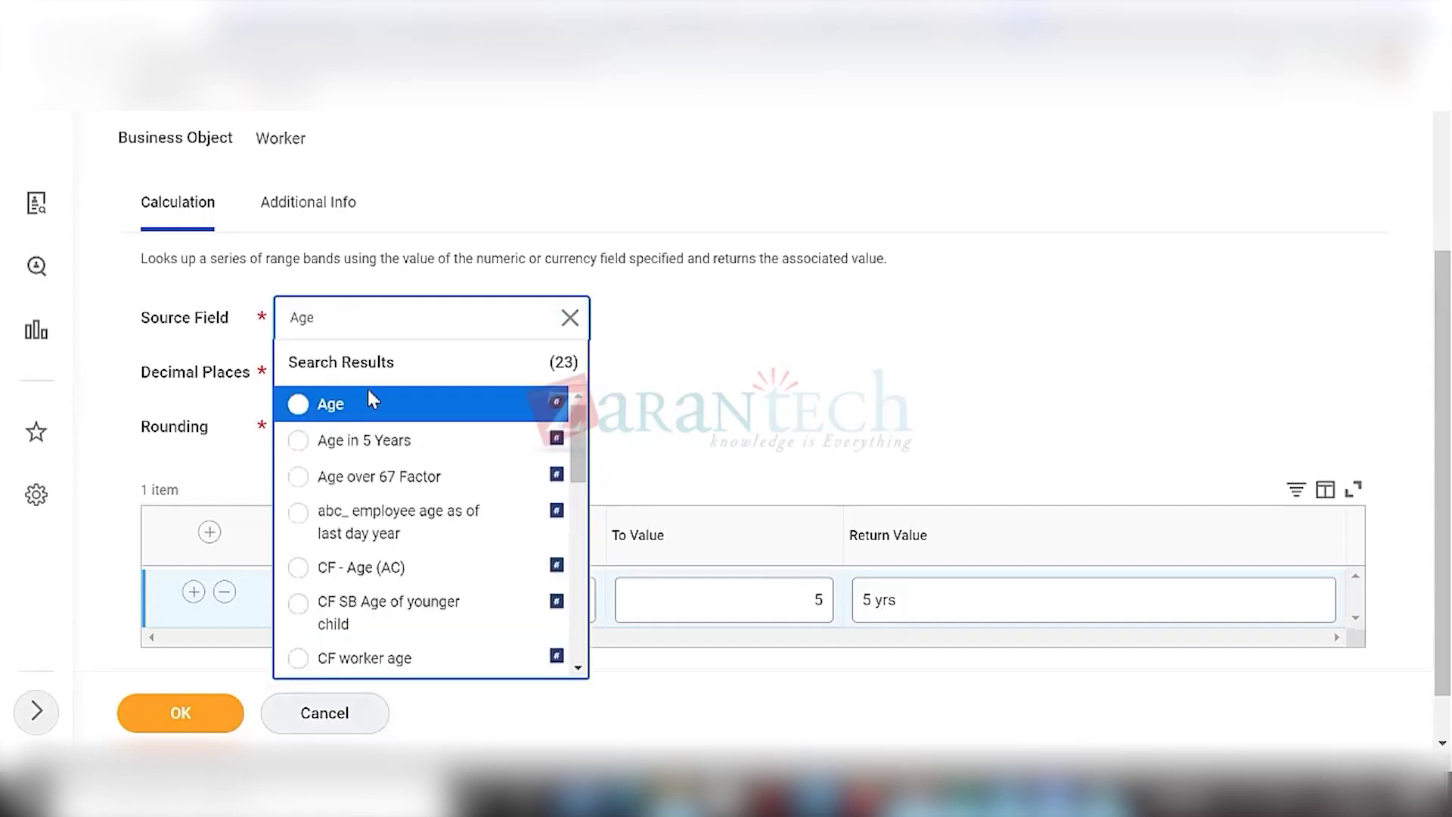
pyautogui.click(375, 418)
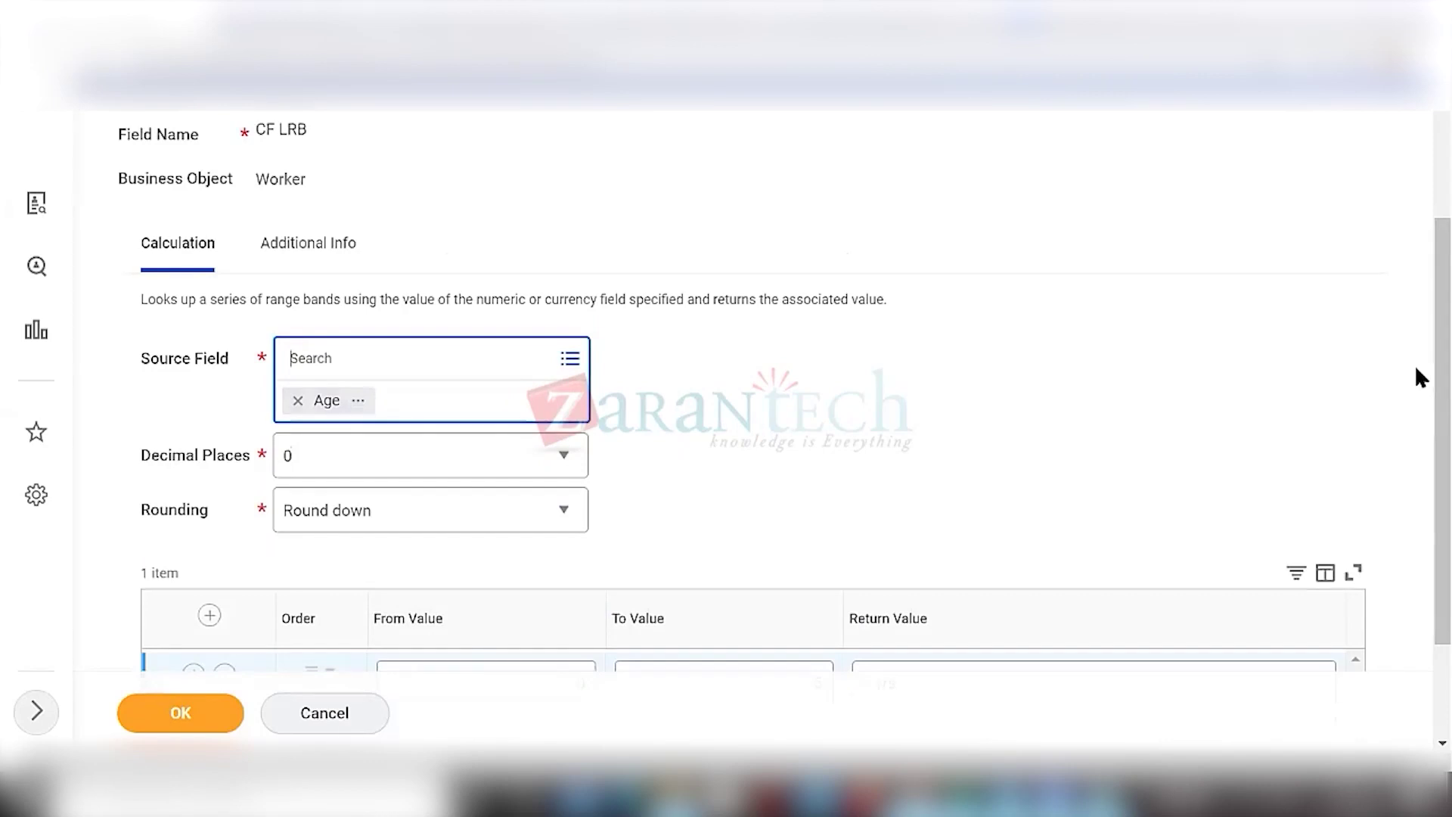
pyautogui.click(921, 641)
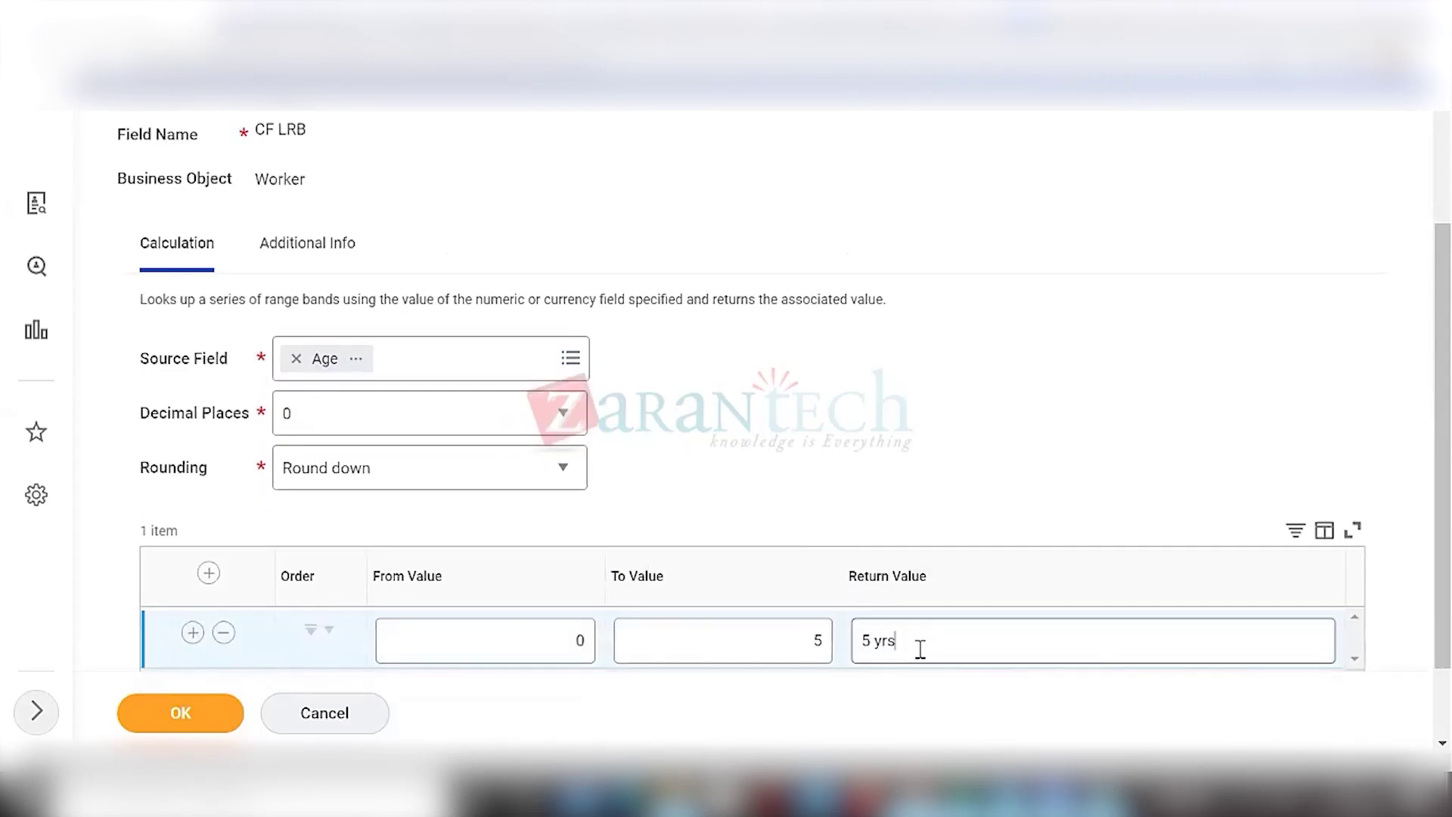
pyautogui.click(193, 632)
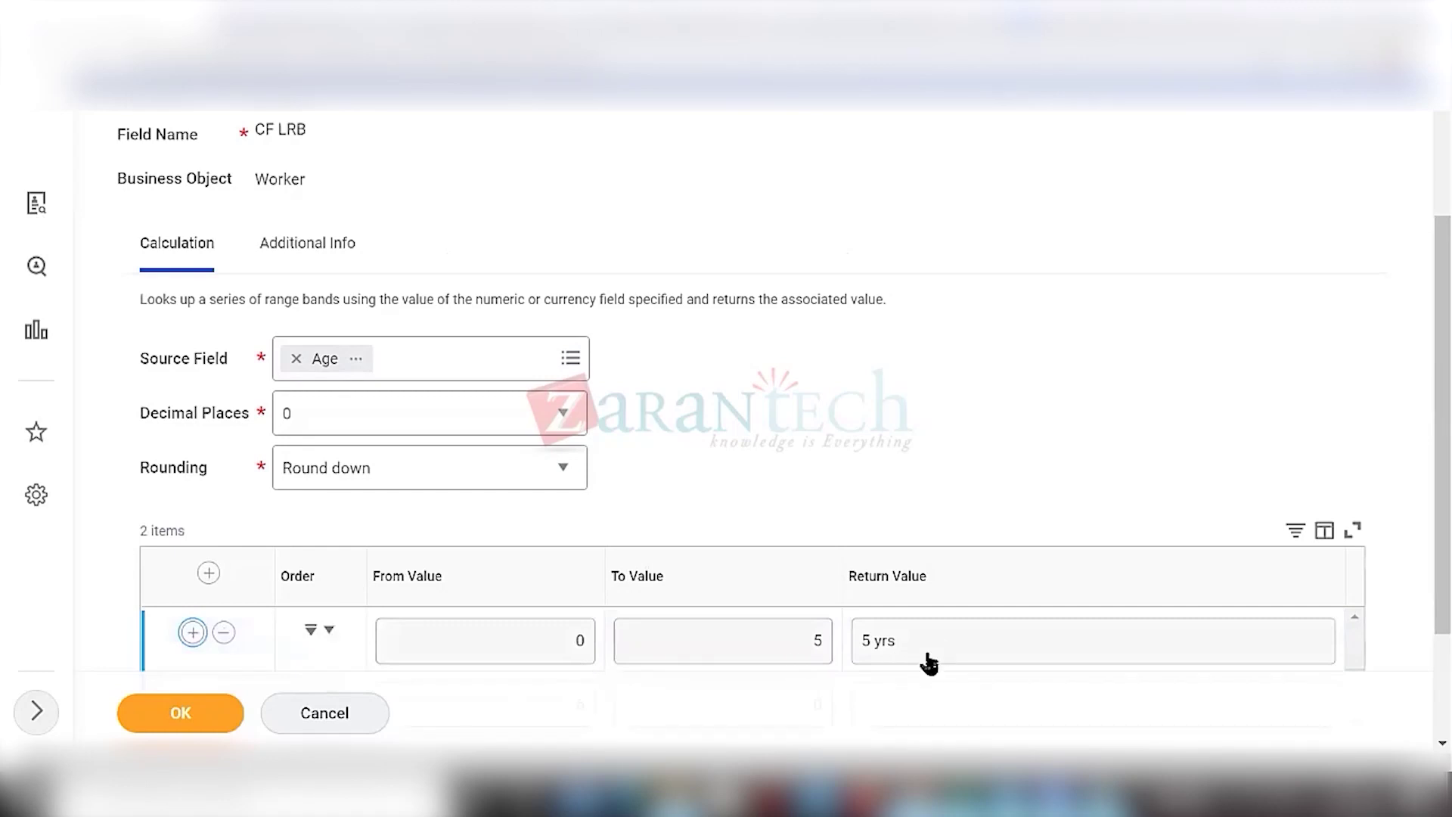
pyautogui.click(474, 373)
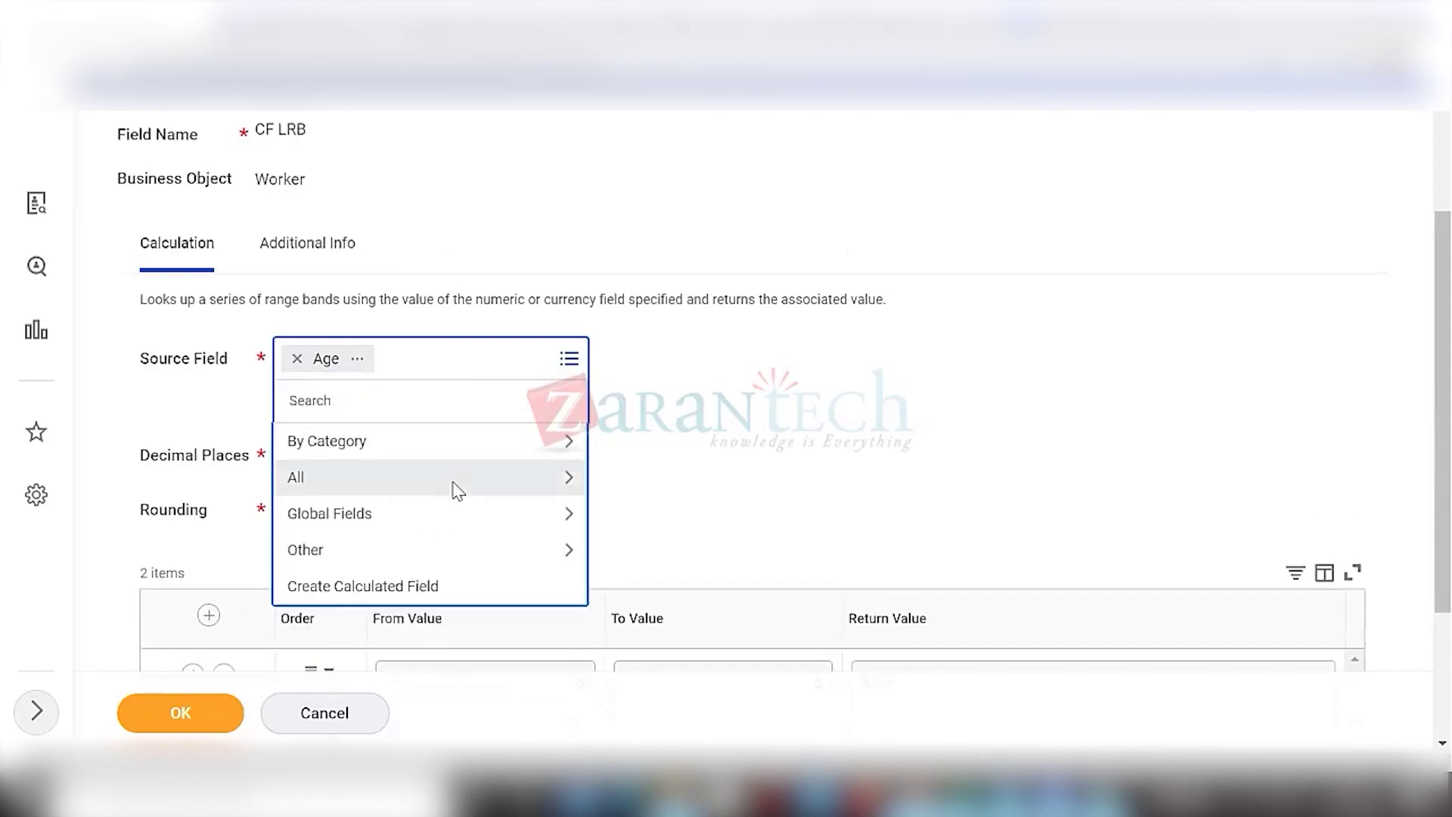
pyautogui.click(452, 482)
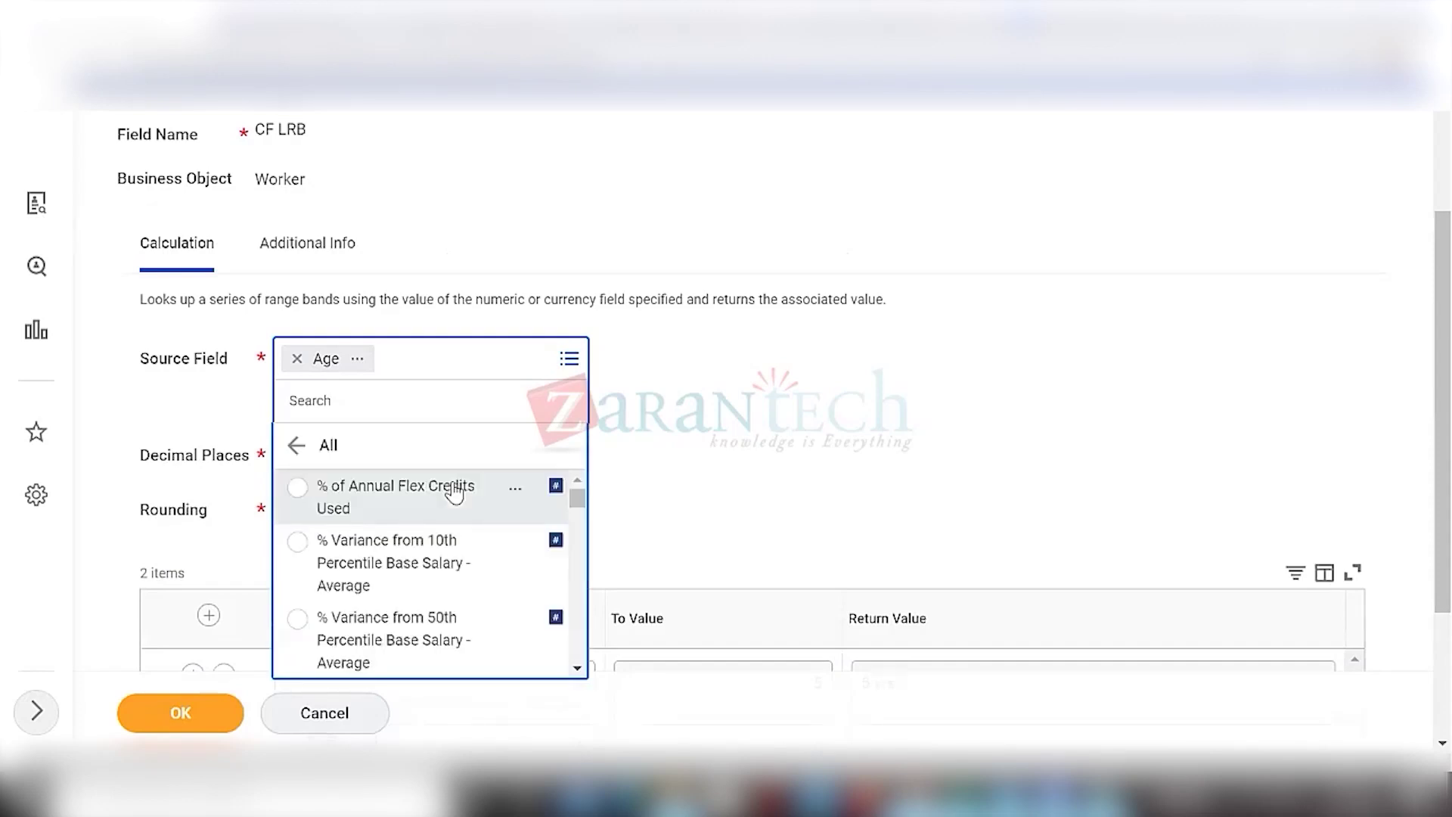
pyautogui.moveTo(578, 504); pyautogui.dragTo(582, 660)
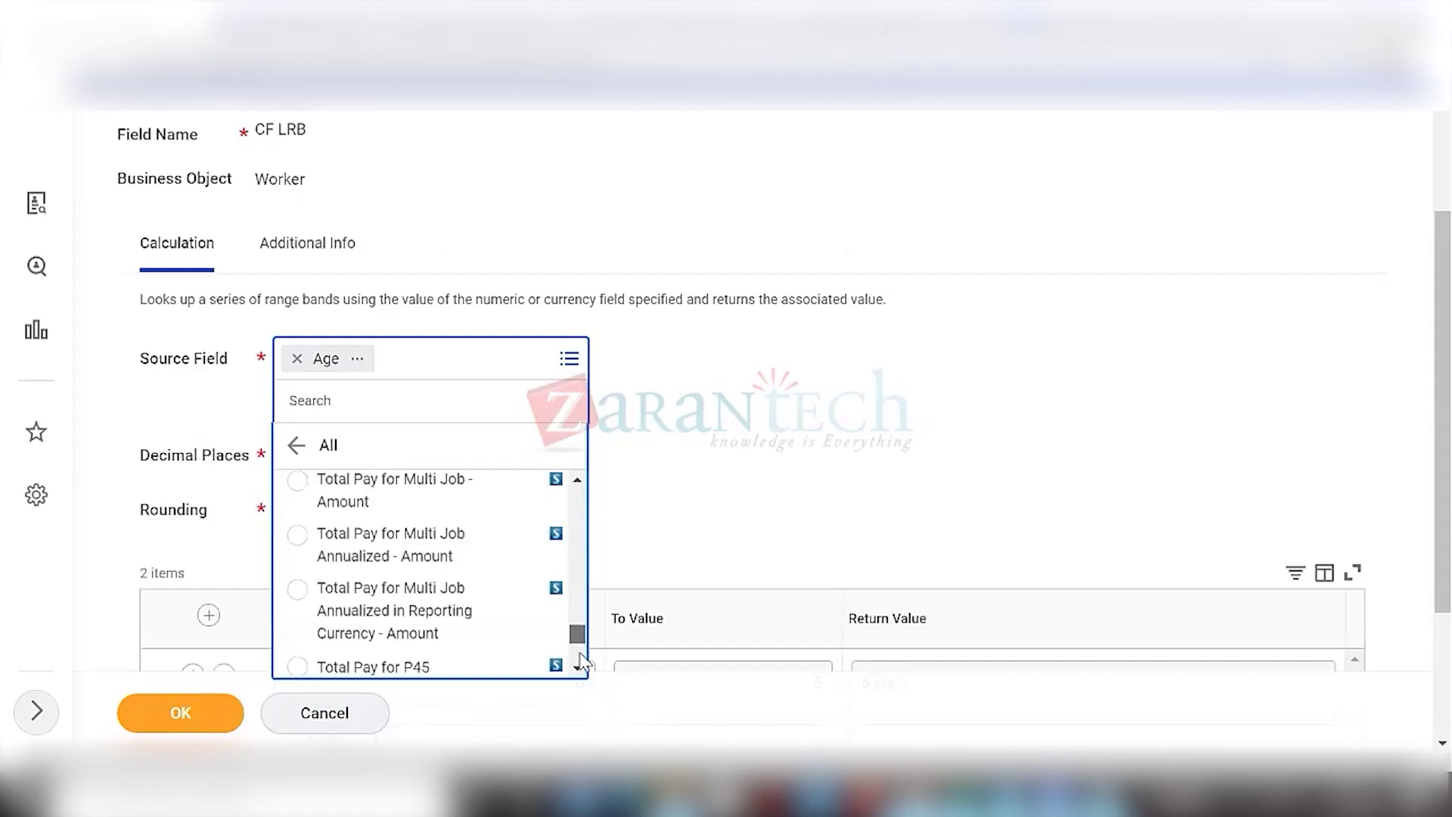
pyautogui.click(579, 665)
pyautogui.click(786, 519)
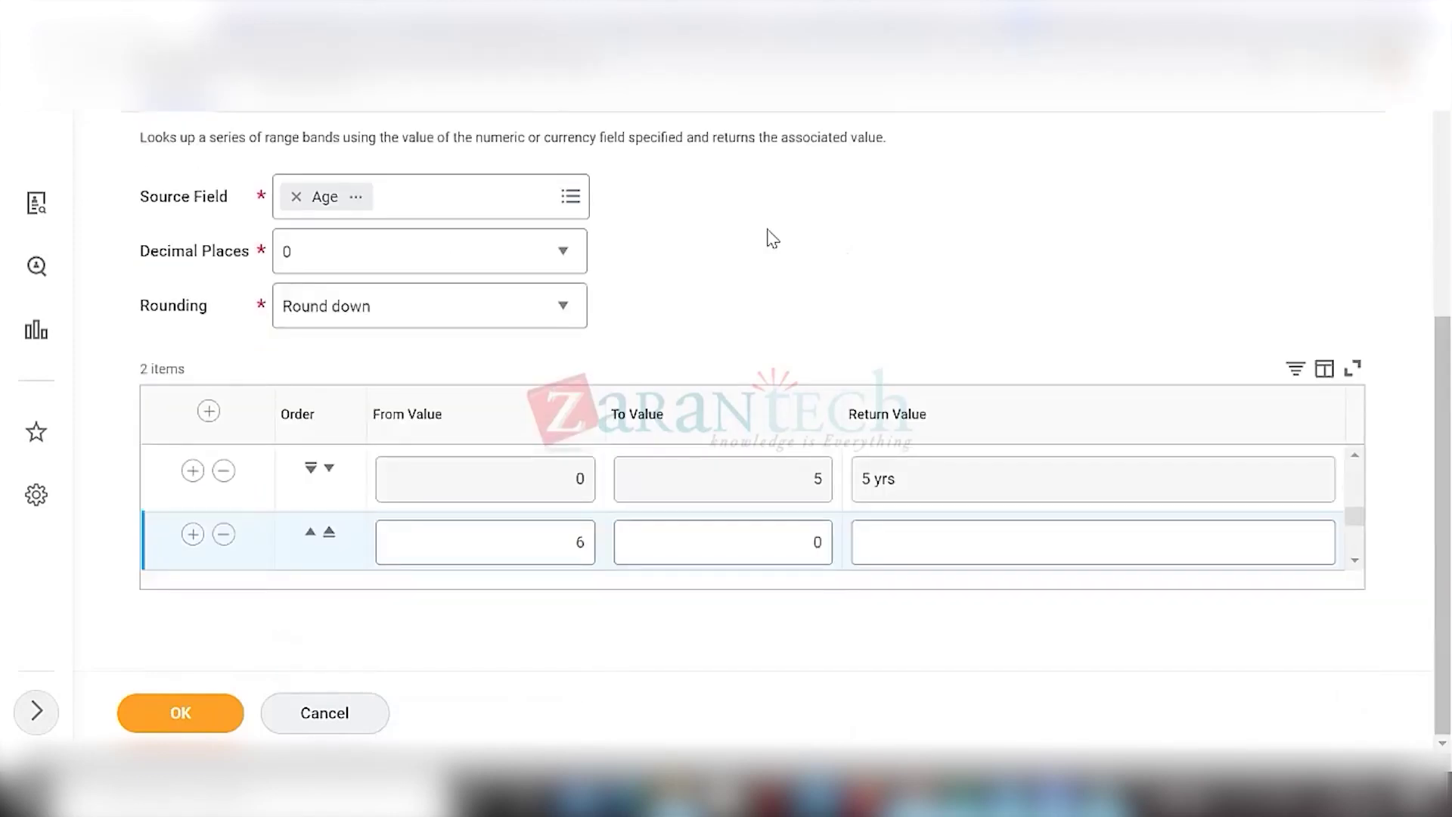
pyautogui.click(479, 261)
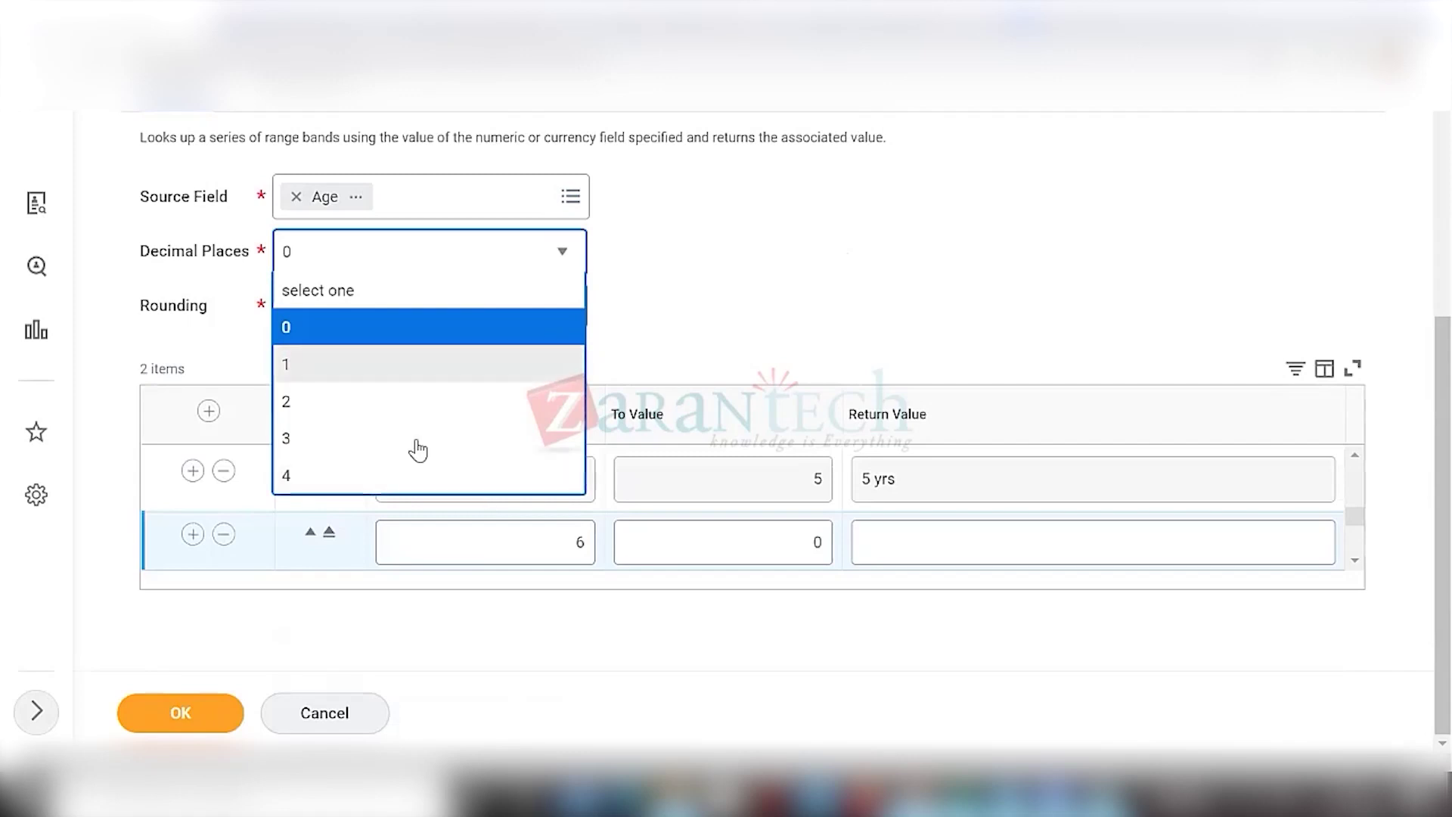
pyautogui.click(706, 301)
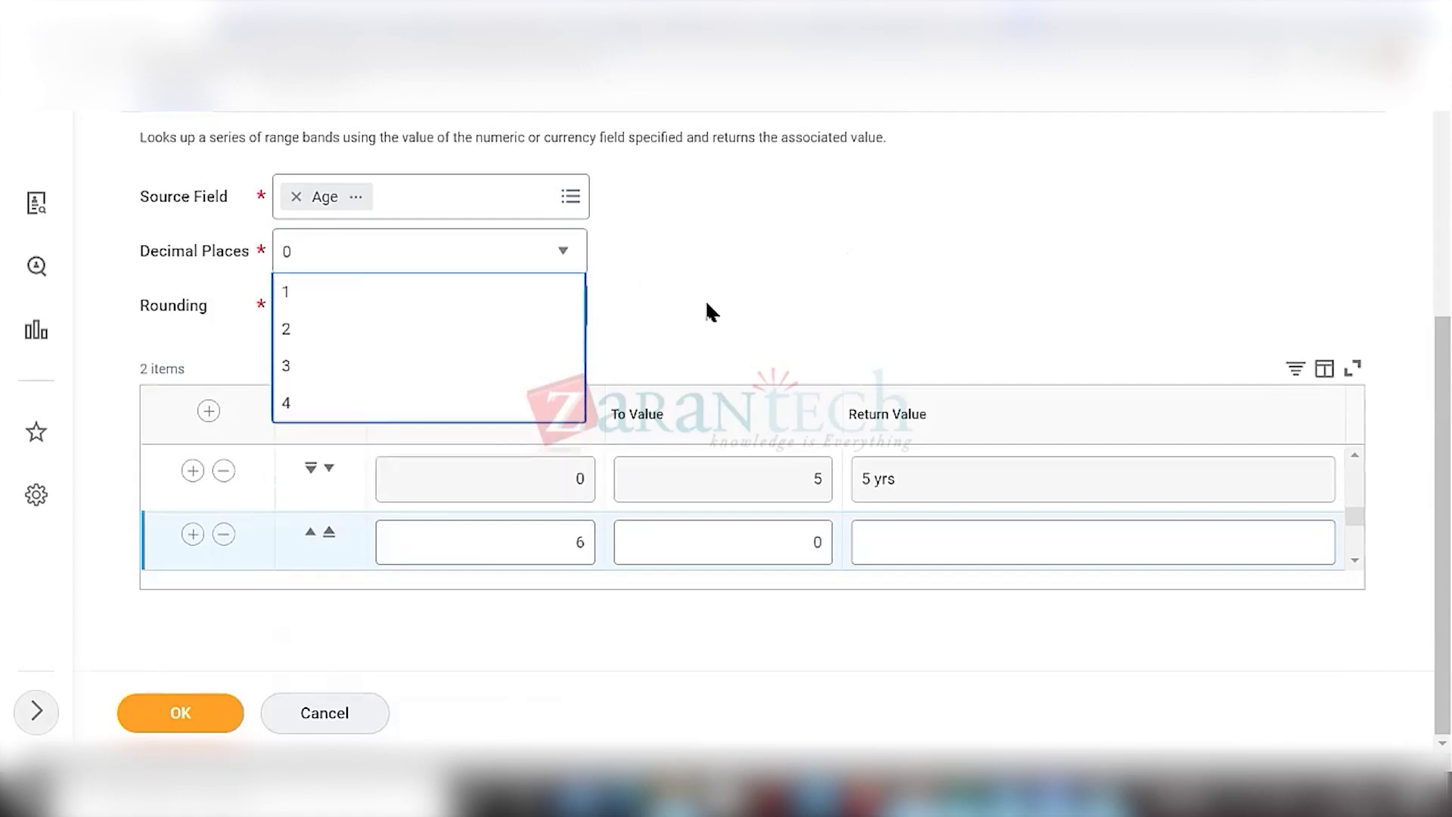
# - Cancel and discard the CF LRB draft, returning to the calculated field search
pyautogui.click(322, 726)
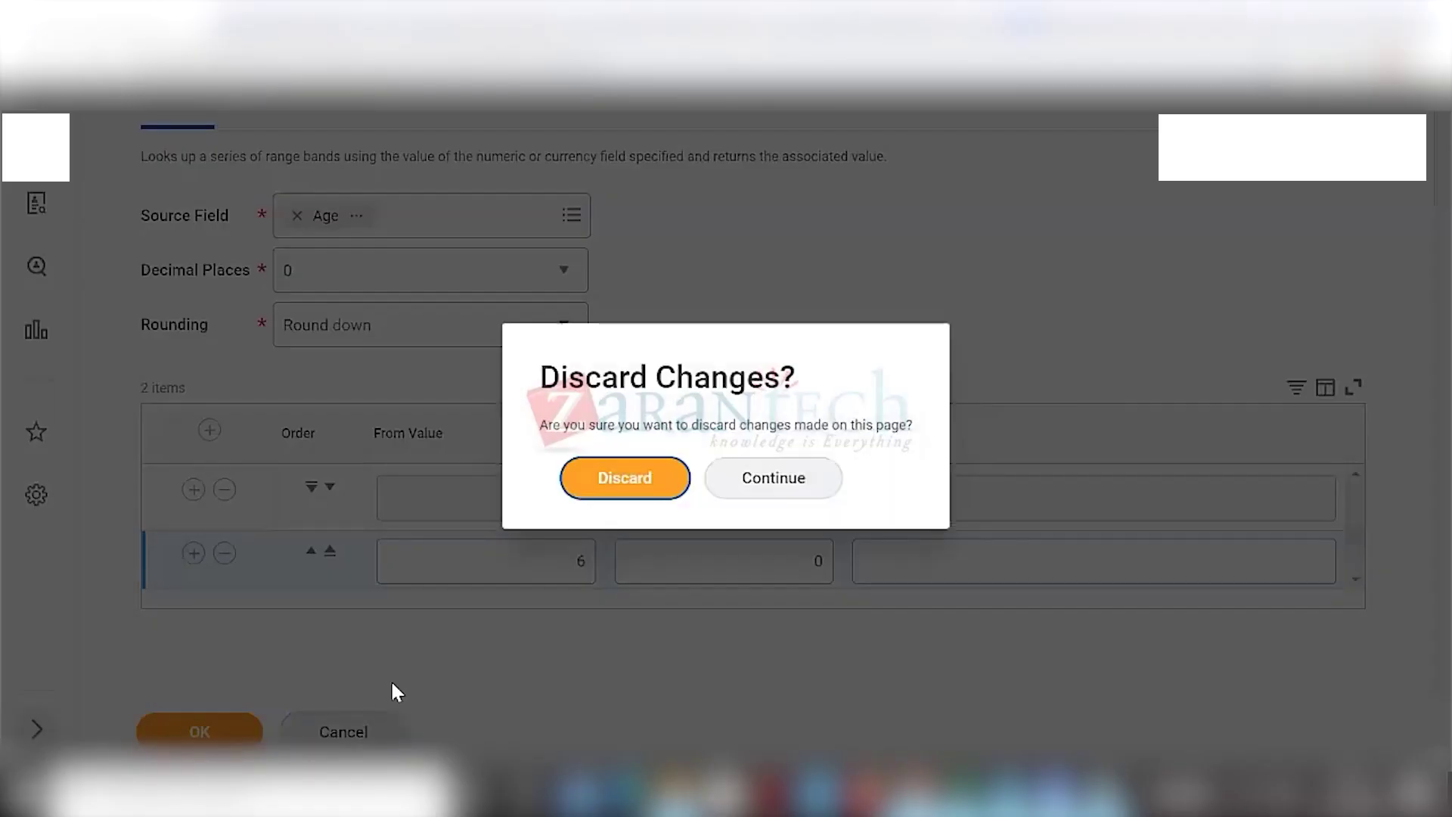
pyautogui.click(636, 484)
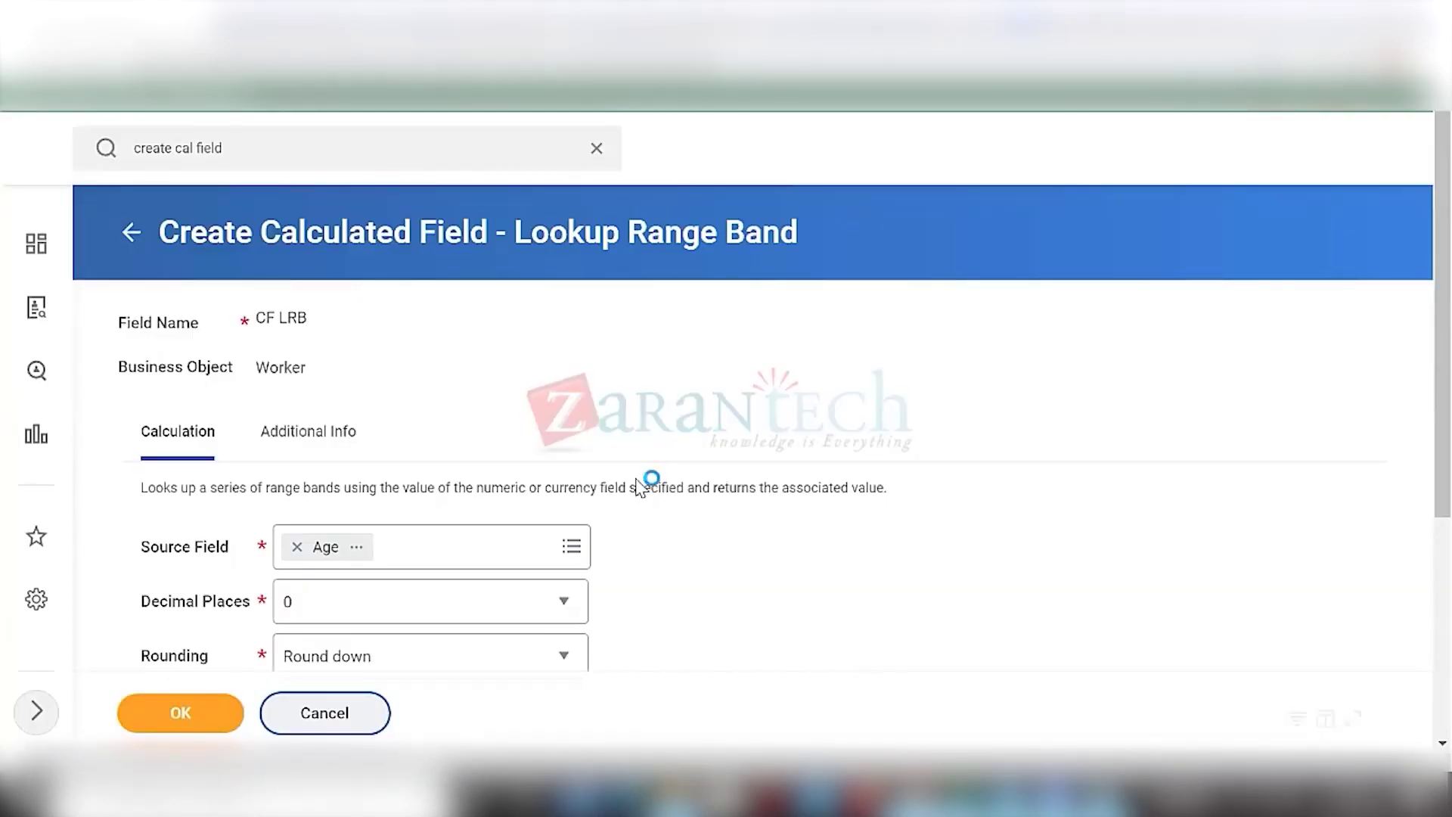
pyautogui.click(300, 148)
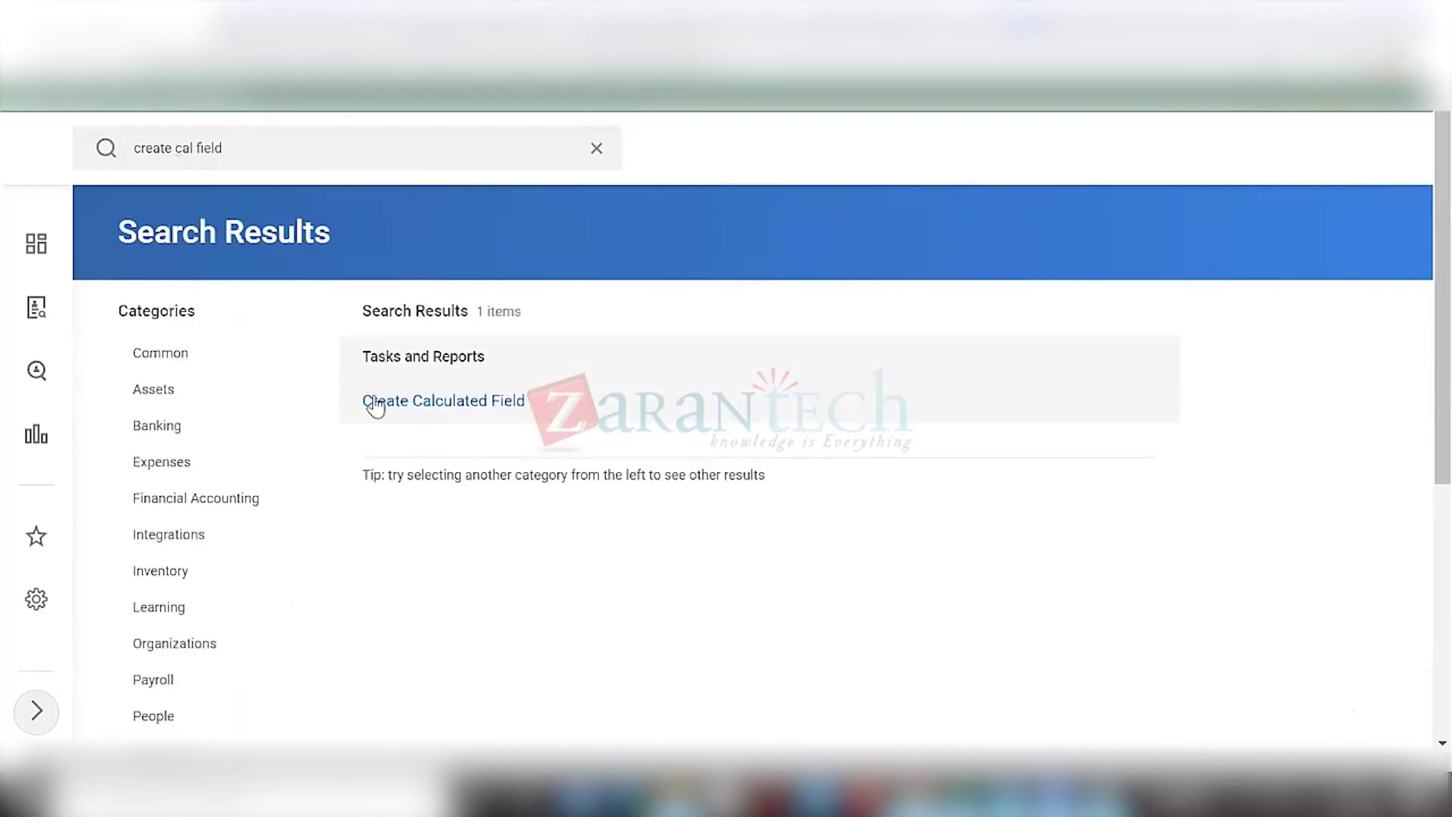
# - Open a new Create Calculated Field form with Lookup Translated Value as its function
pyautogui.click(444, 400)
pyautogui.click(447, 433)
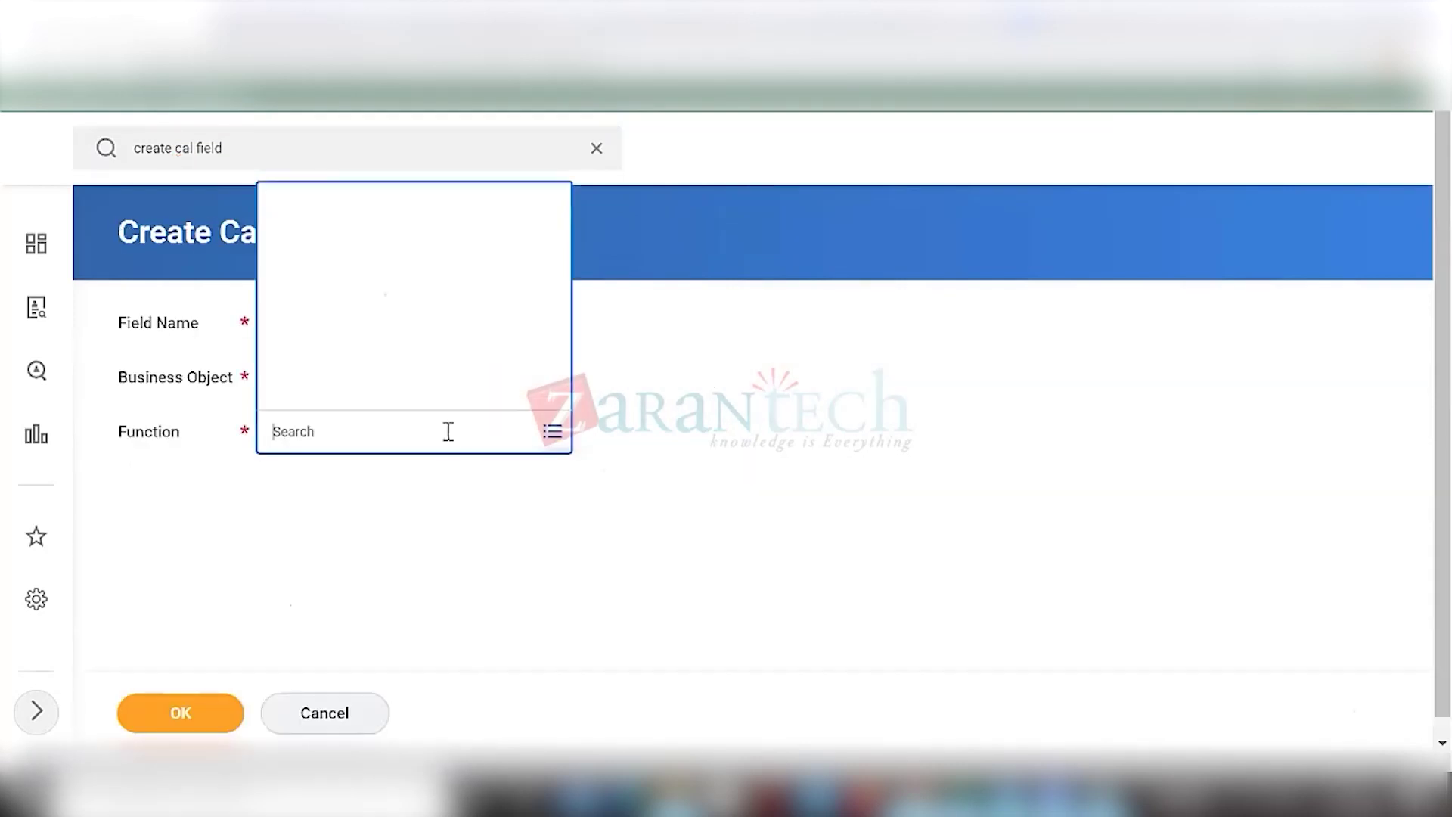
pyautogui.write('Lookup')
pyautogui.press('Return')
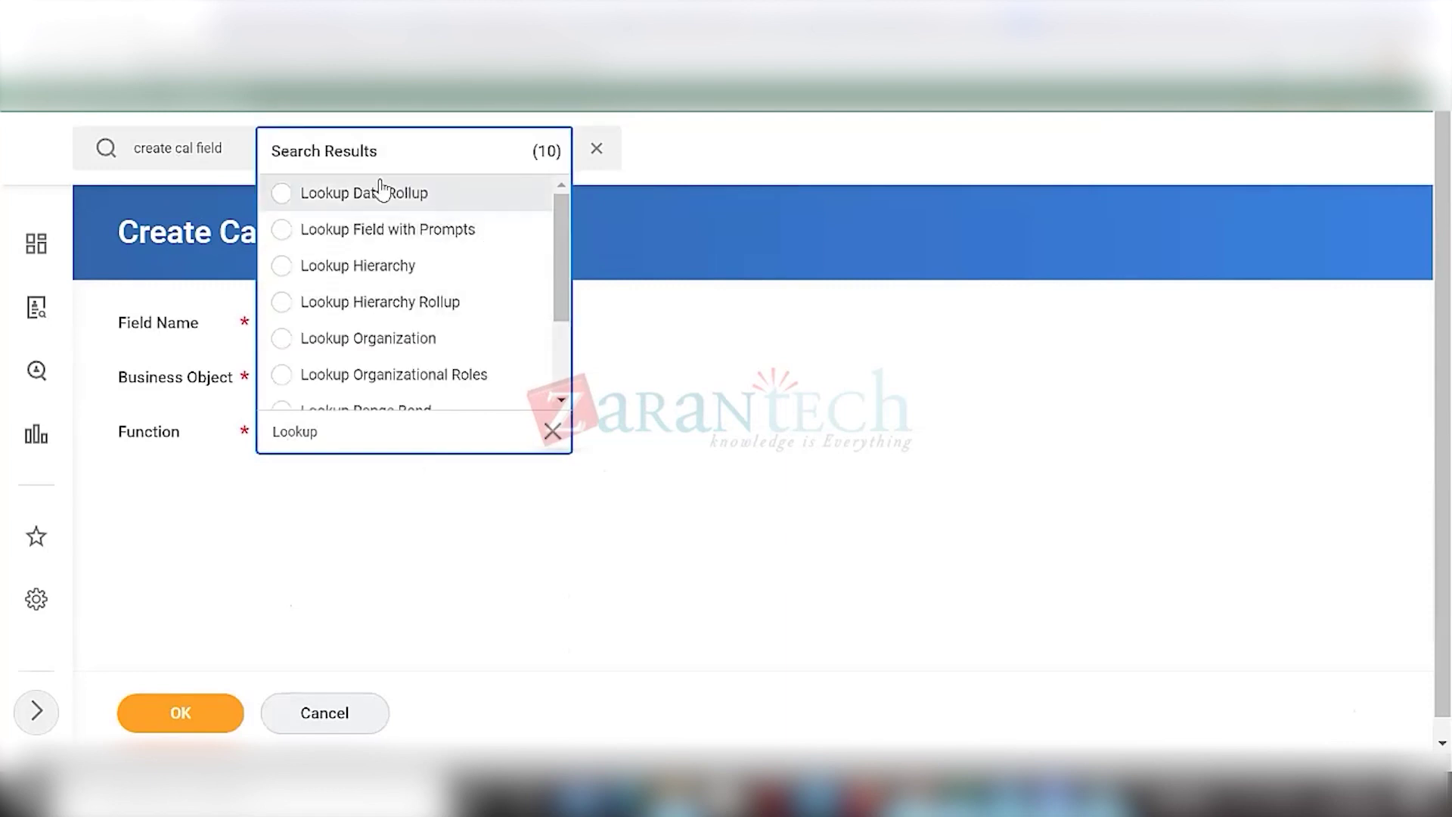
pyautogui.moveTo(560, 237); pyautogui.dragTo(558, 321)
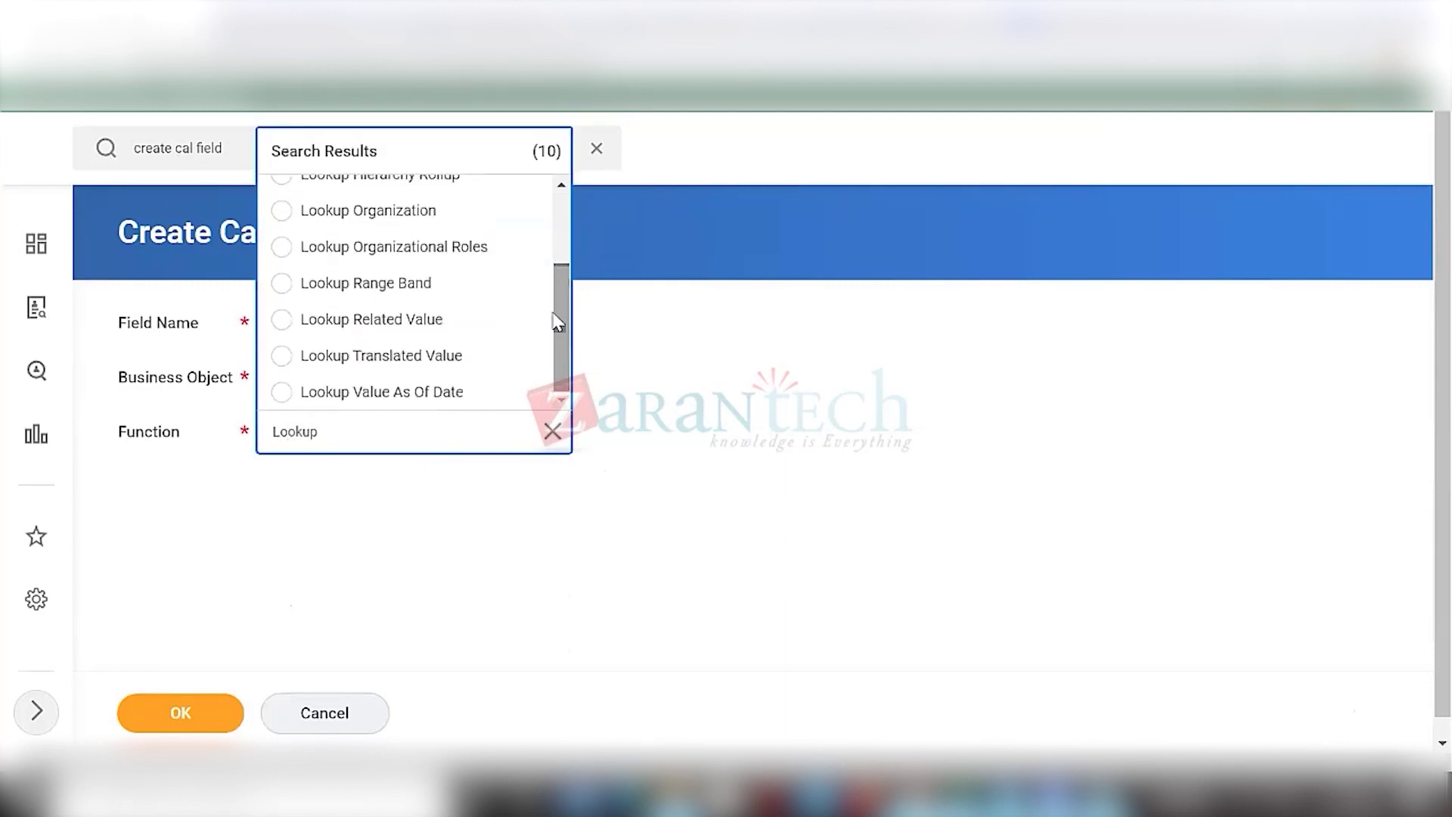
pyautogui.click(391, 357)
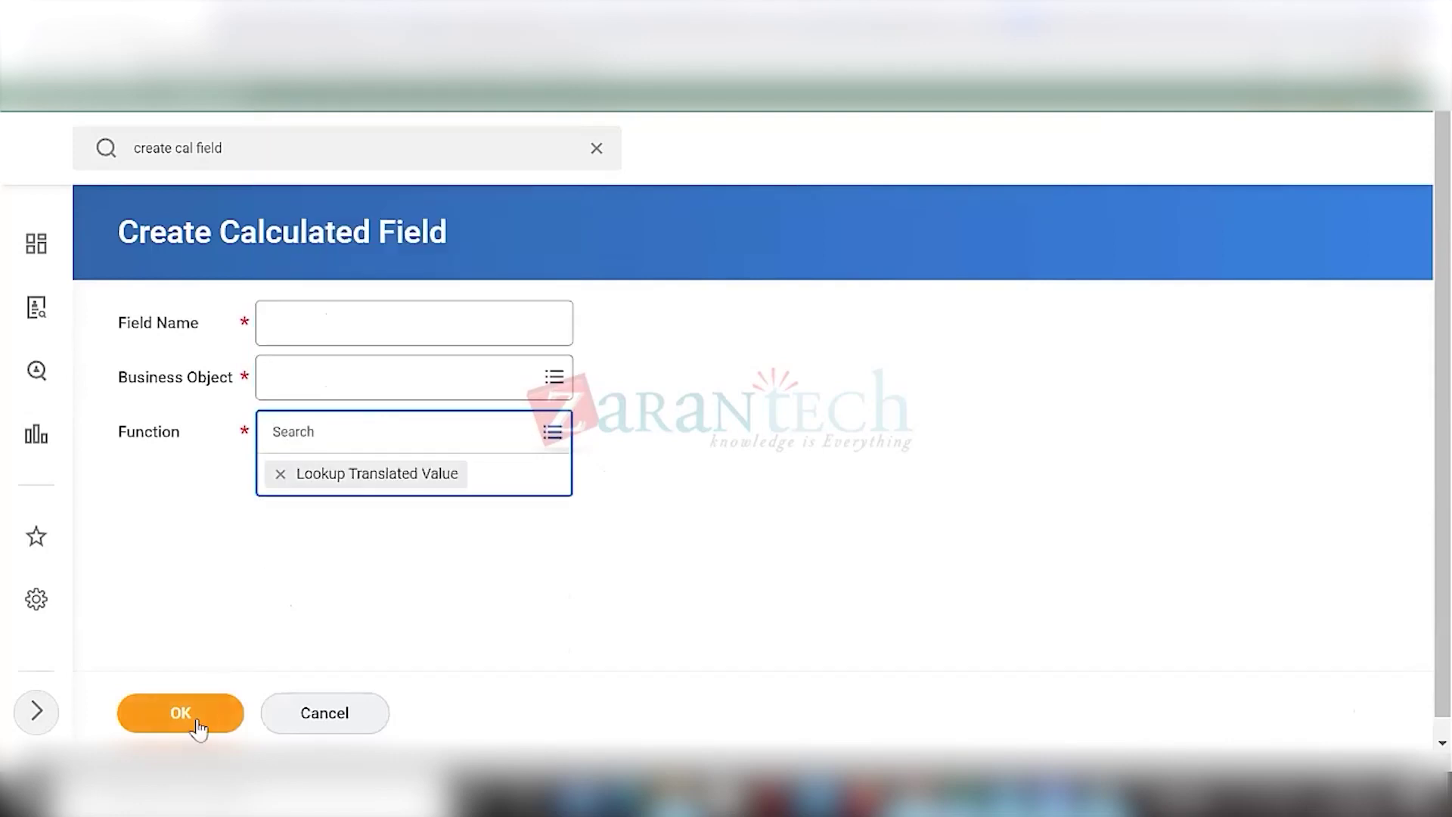
# - Set Business Object to Worker, name the field 'CF TV', and continue to its calculation page
pyautogui.click(347, 383)
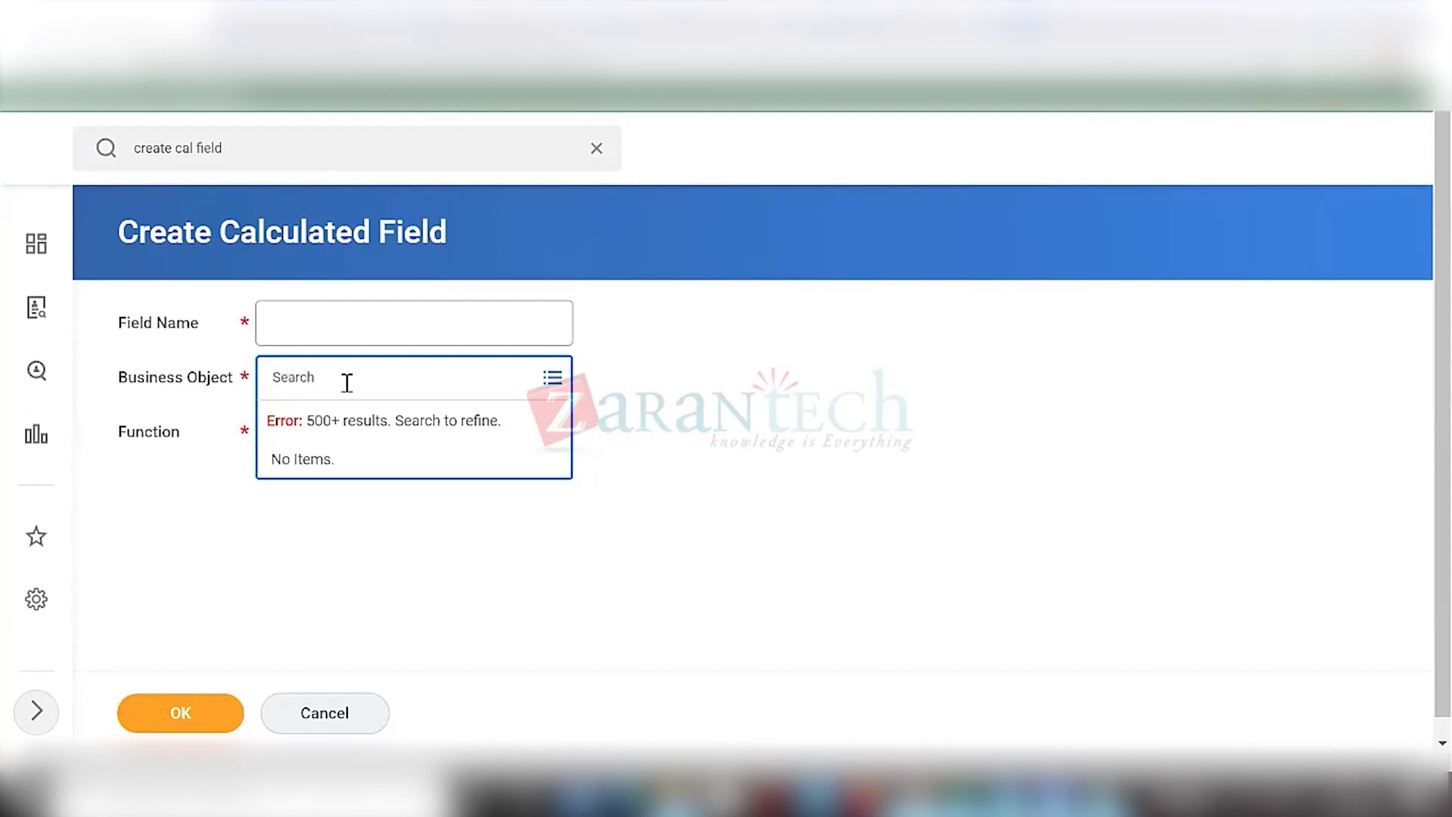
pyautogui.write('Worker')
pyautogui.press('Return')
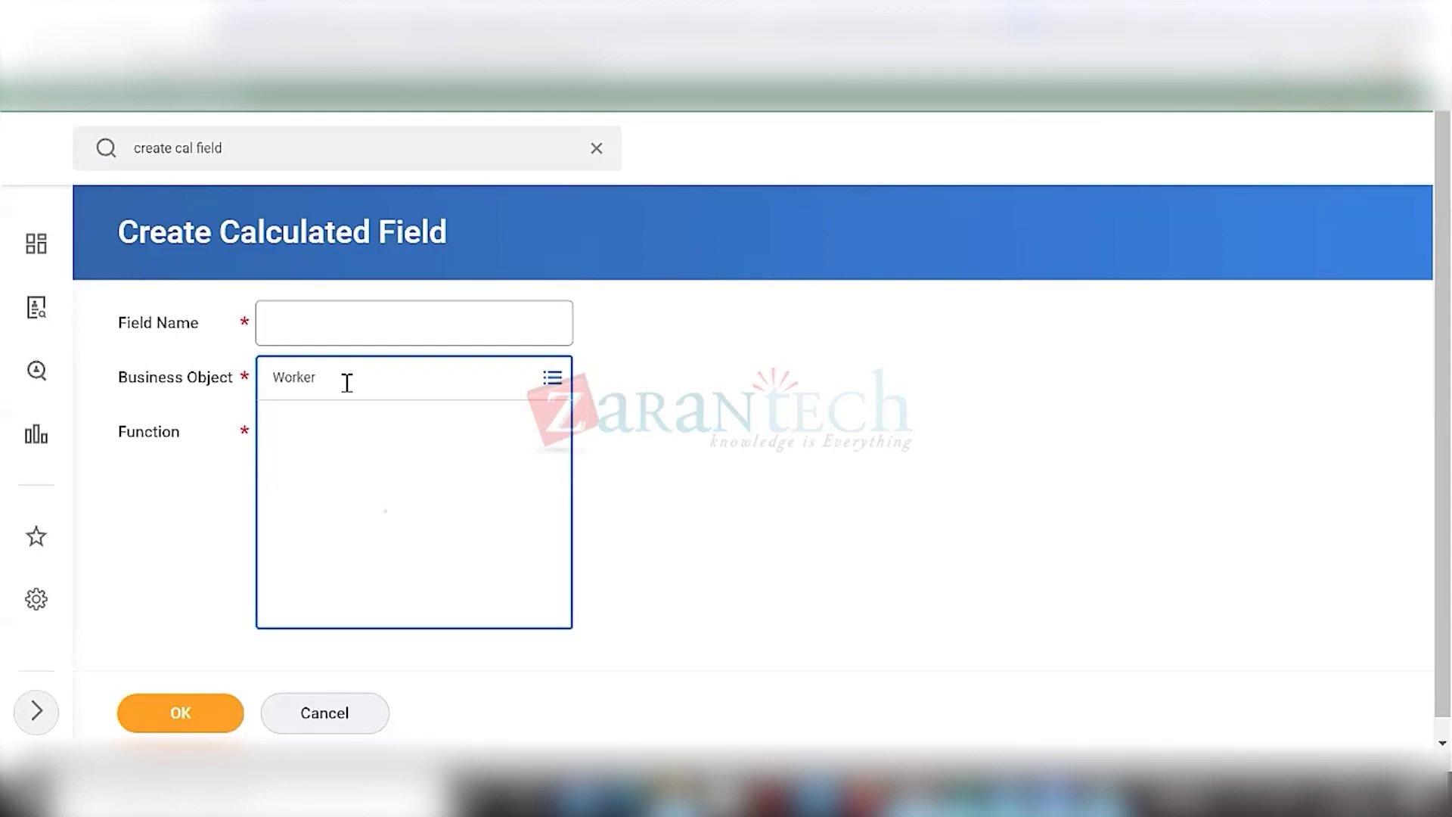
pyautogui.click(341, 465)
pyautogui.click(347, 324)
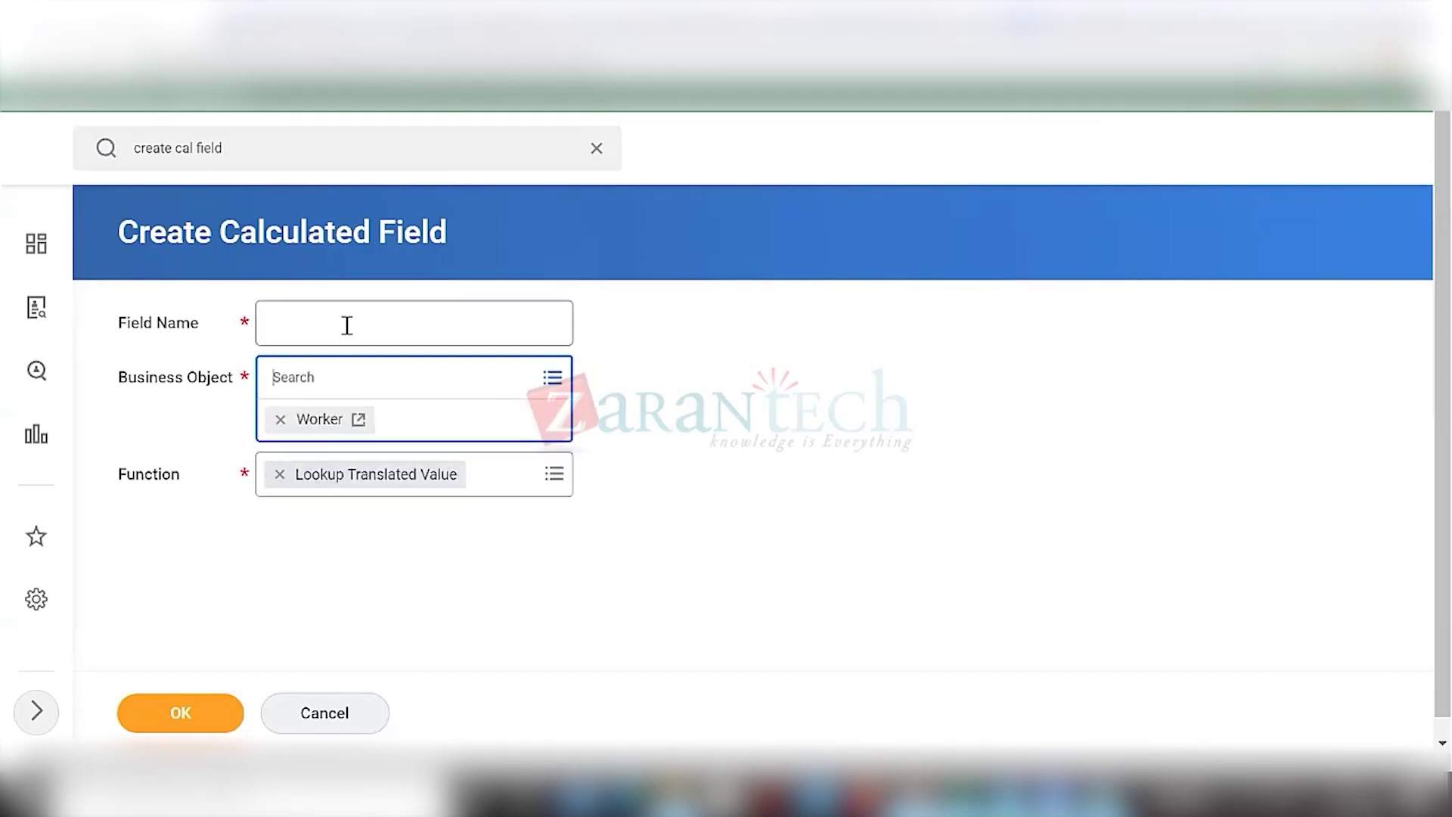
pyautogui.write('CF T')
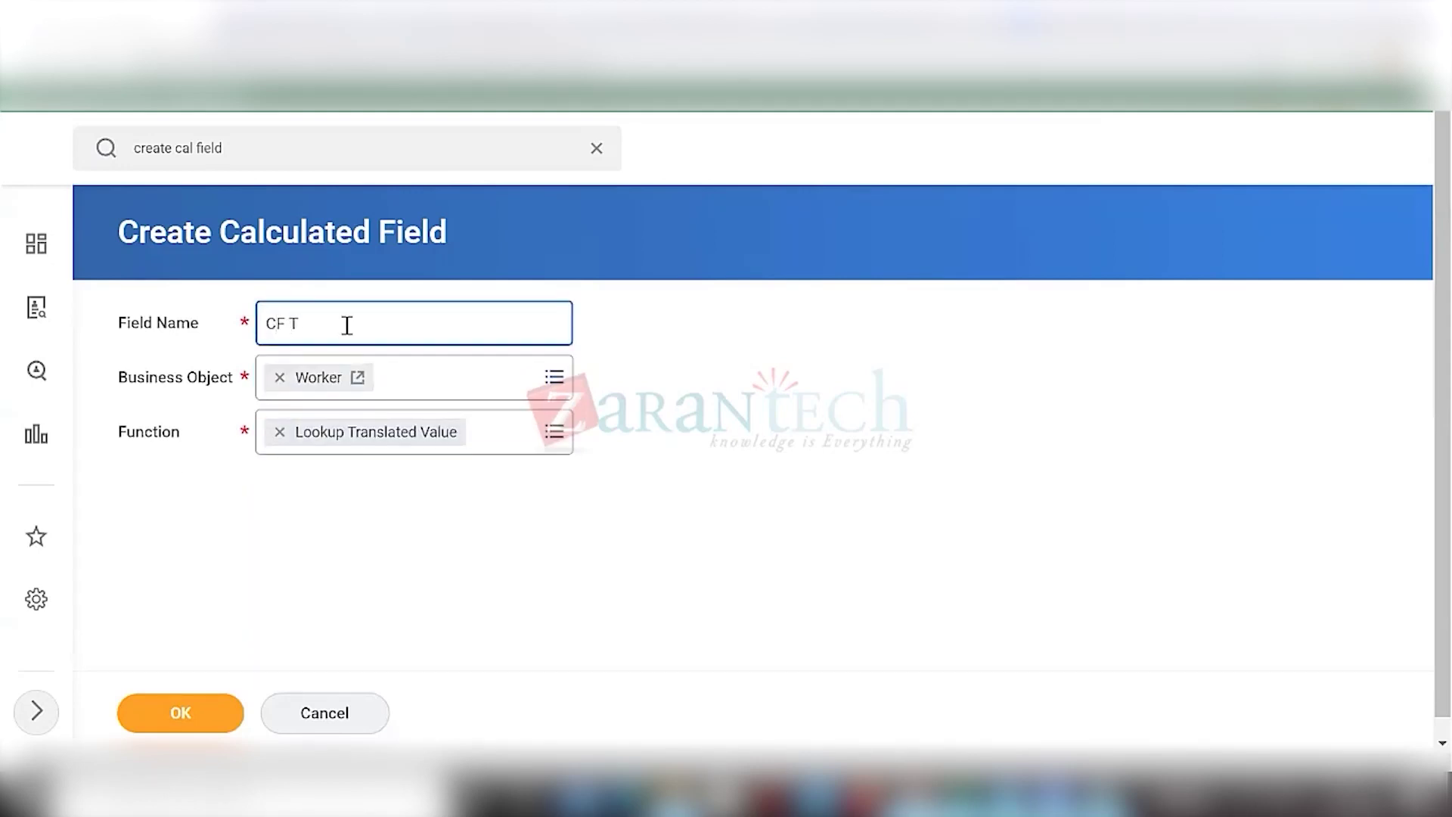
pyautogui.write('V')
pyautogui.click(180, 712)
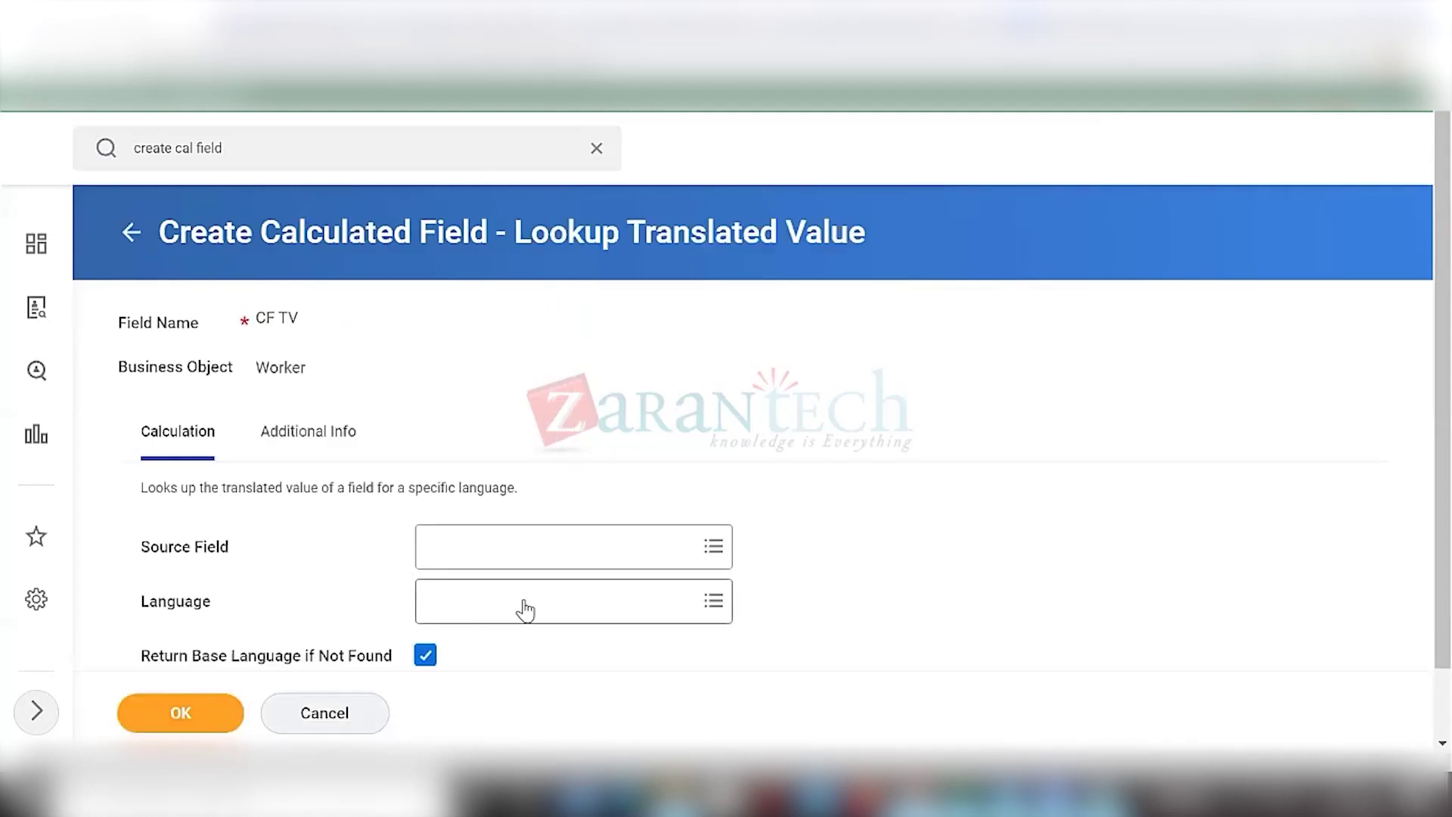
pyautogui.click(521, 554)
# - Set Source Field to Supervisory Organization - Hierarchy and Language to Spanish (Neutral)
pyautogui.write('ORg')
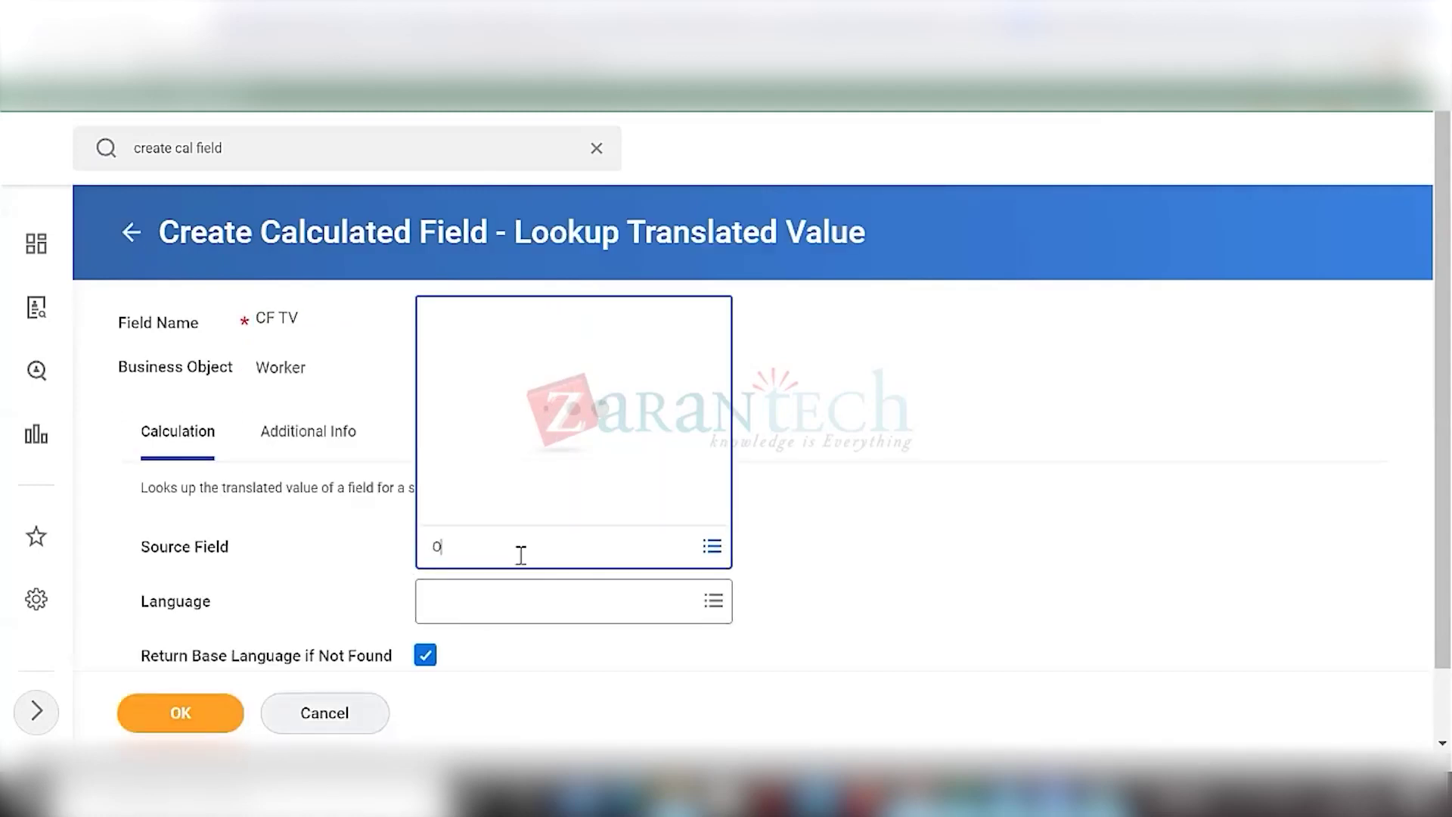
pyautogui.press('Return')
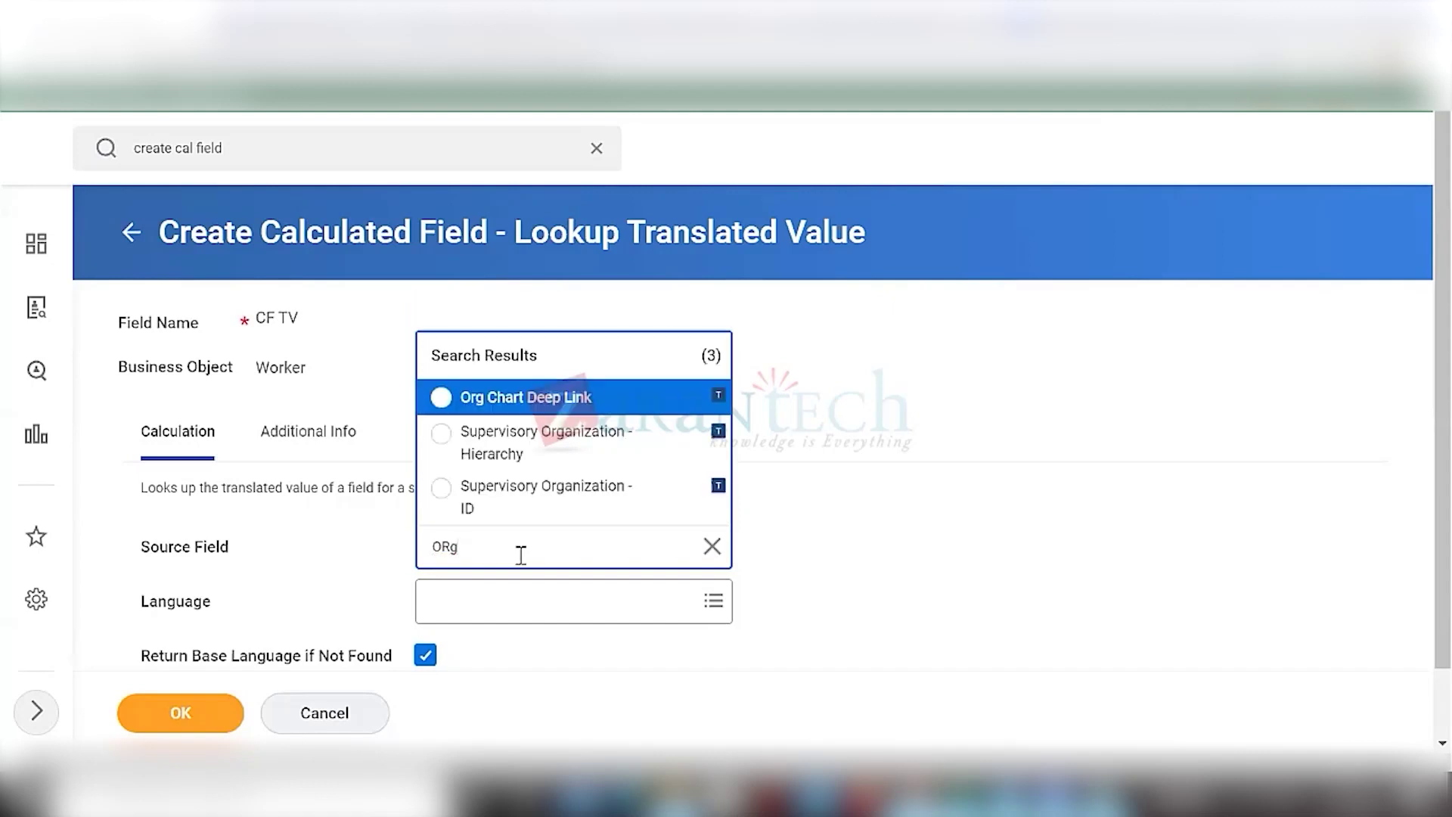
pyautogui.click(582, 456)
pyautogui.scroll(-2, 648, 545)
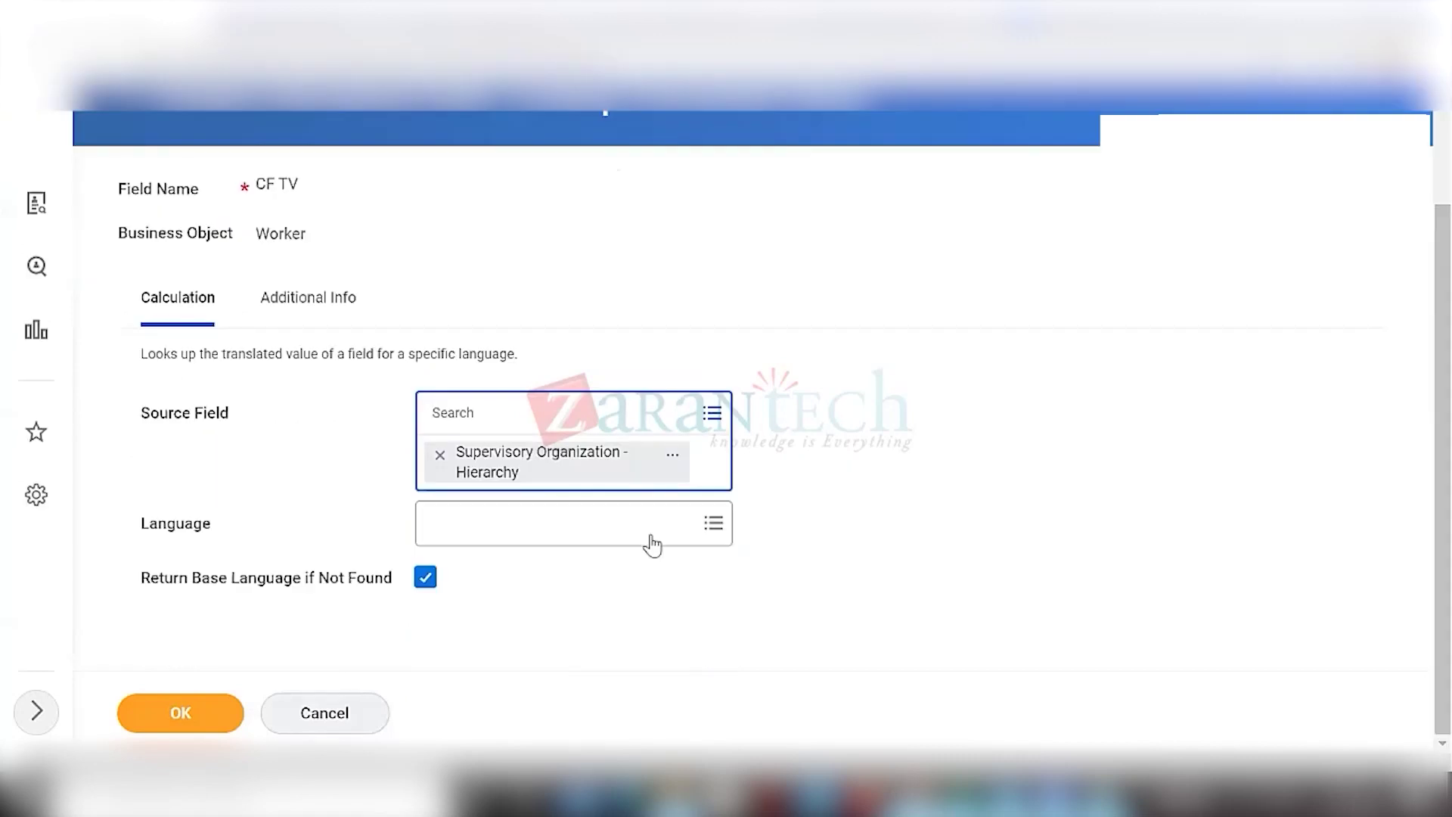
pyautogui.click(569, 527)
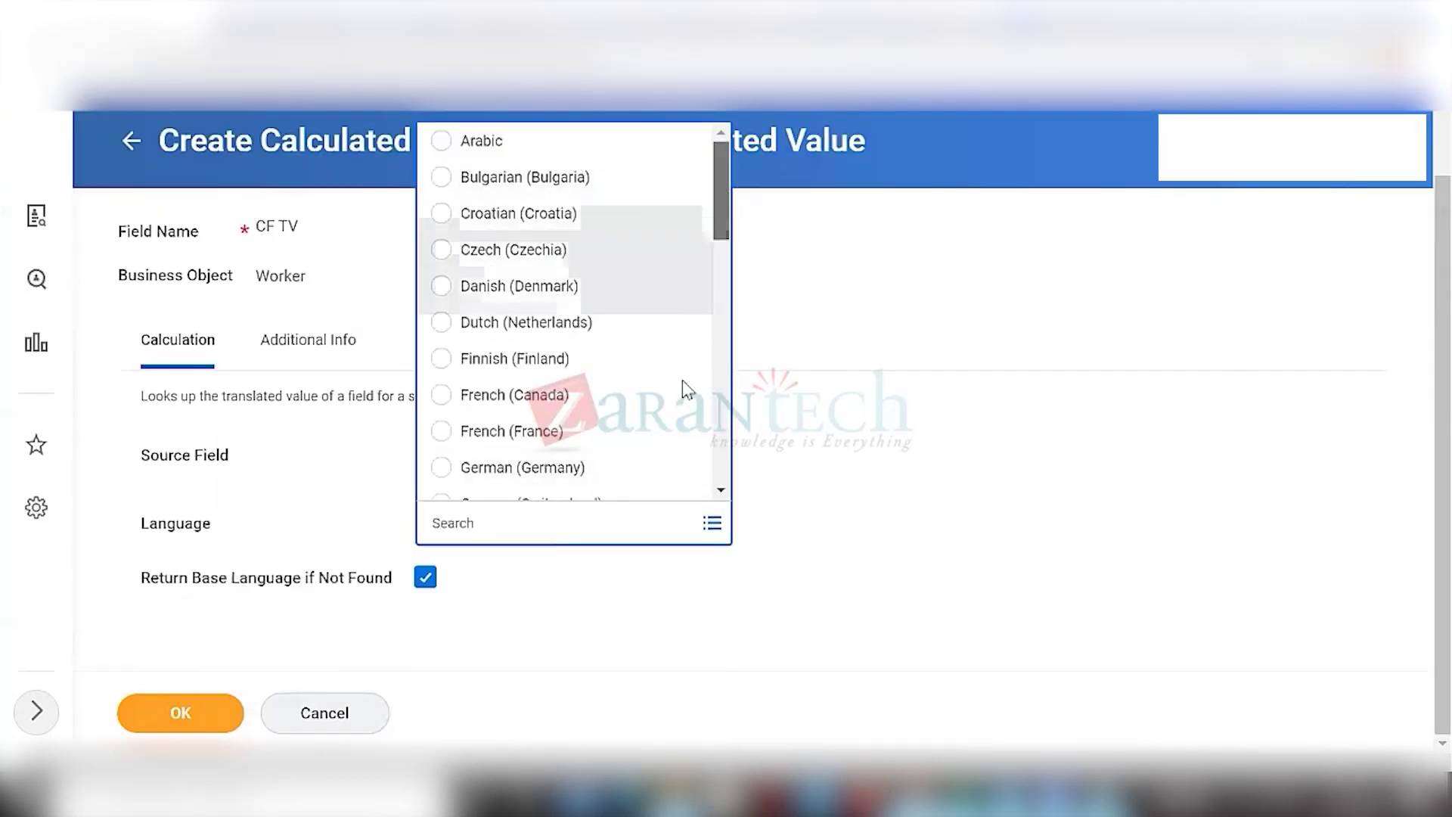
pyautogui.scroll(-10, 681, 454)
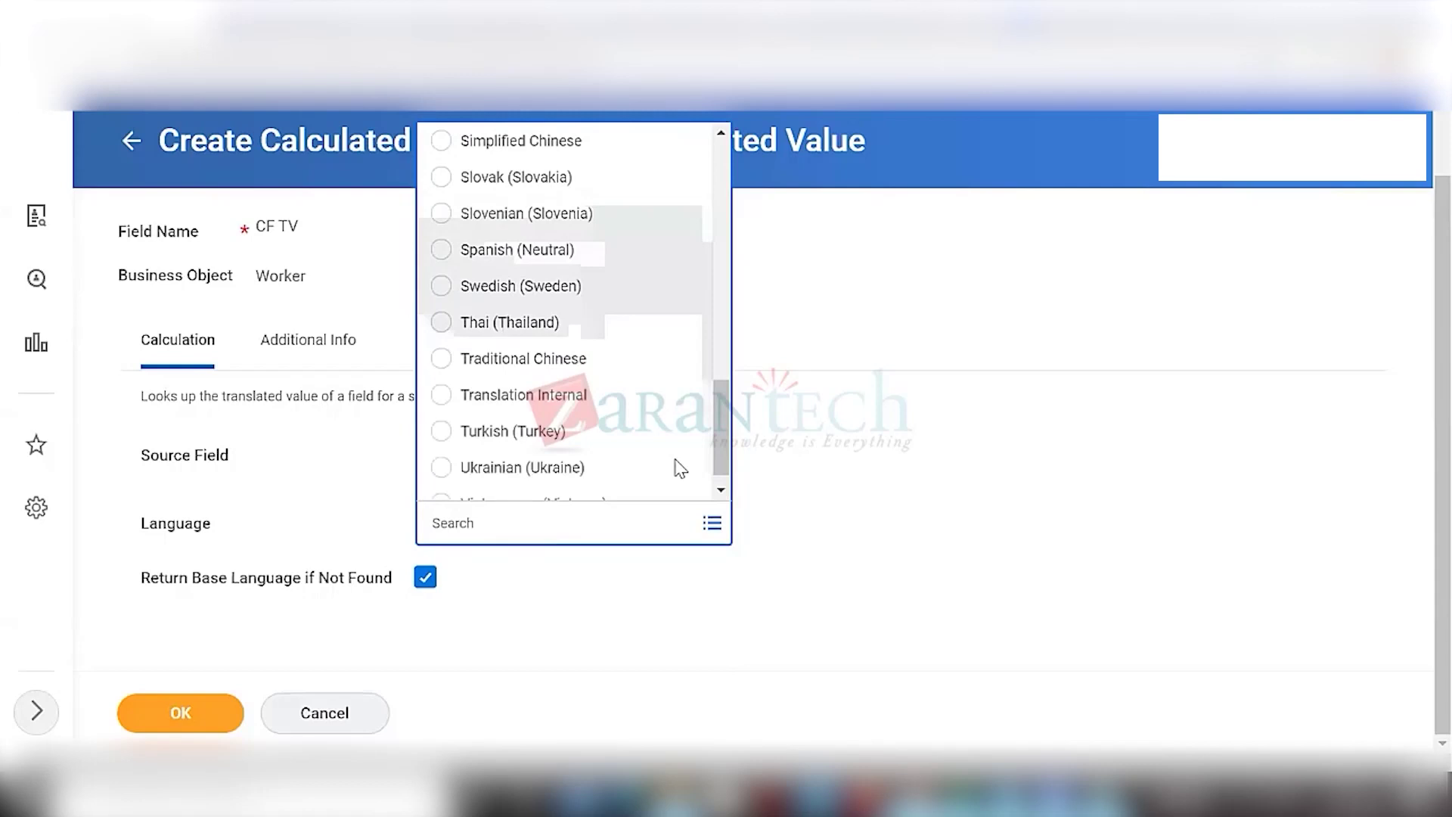
pyautogui.click(608, 250)
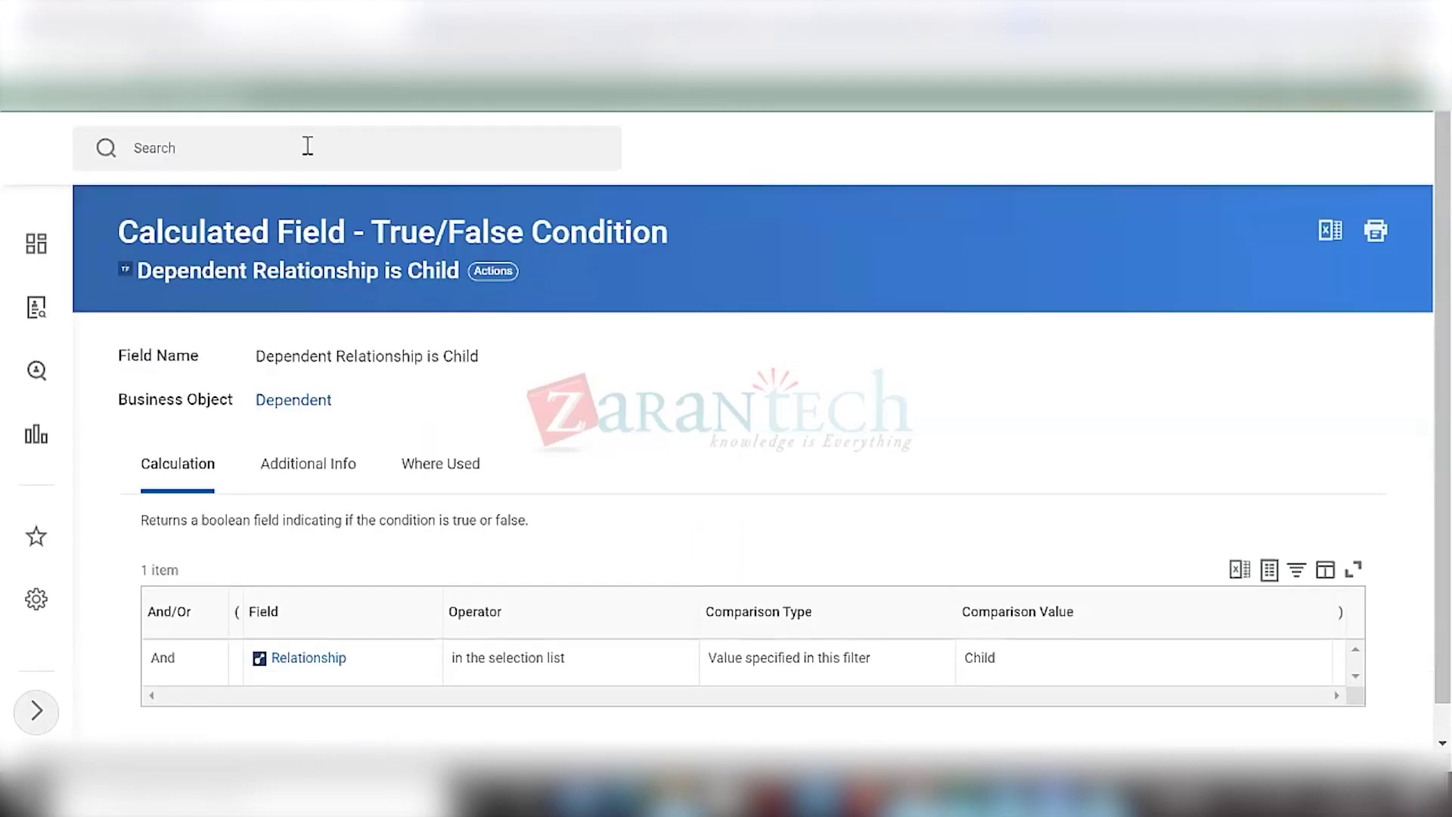
# - Search Workday for 'Business object tra' and open the Business Object Translations report
pyautogui.click(308, 146)
pyautogui.write('Budgeted')
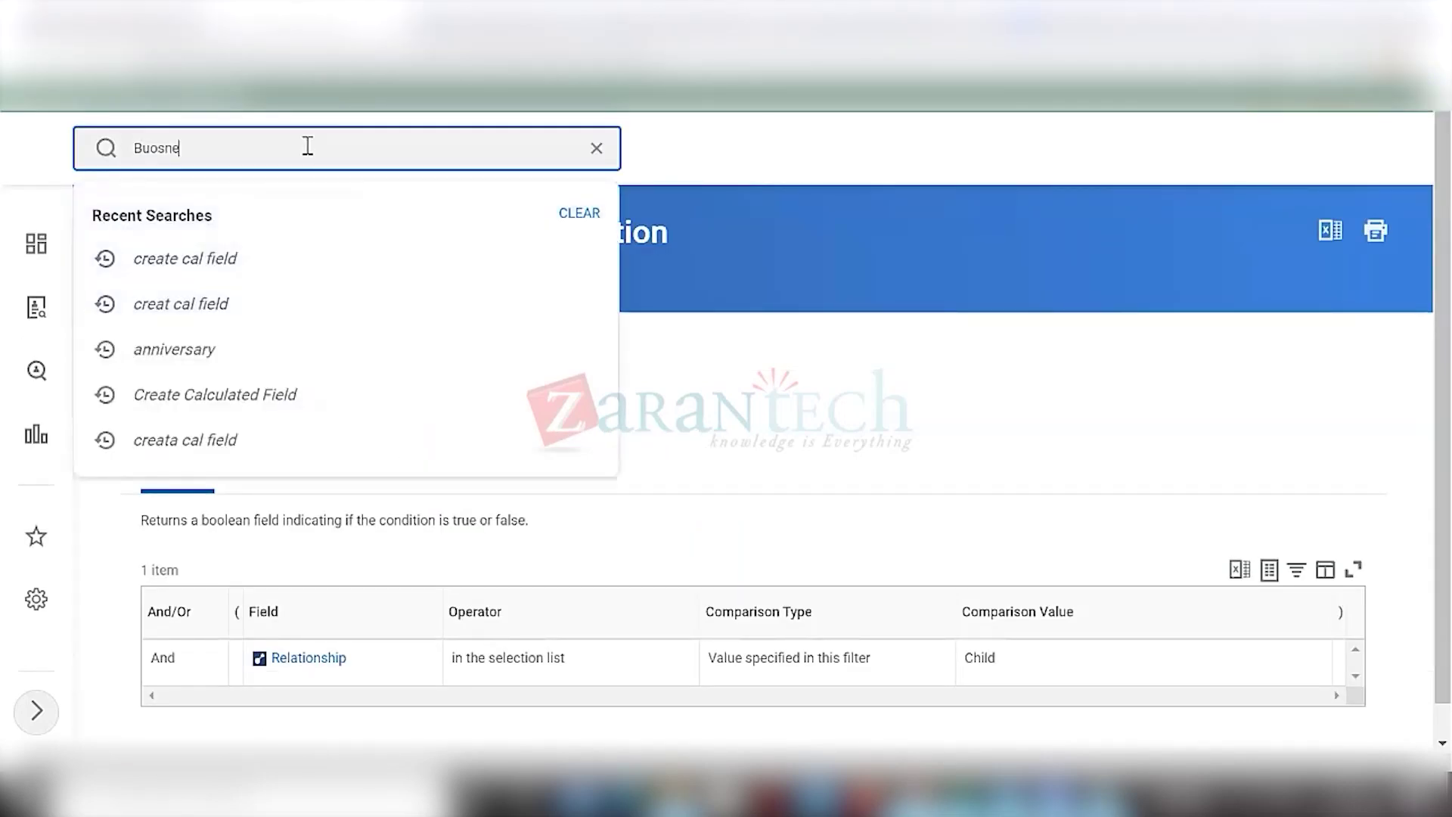
pyautogui.press('BackSpace')
pyautogui.press('BackSpace')
pyautogui.press('BackSpace')
pyautogui.press('BackSpace')
pyautogui.press('BackSpace')
pyautogui.press('BackSpace')
pyautogui.write('s')
pyautogui.press('BackSpace')
pyautogui.write('s')
pyautogui.press('BackSpace')
pyautogui.write('siness object rra')
pyautogui.press('BackSpace')
pyautogui.press('BackSpace')
pyautogui.write('tre')
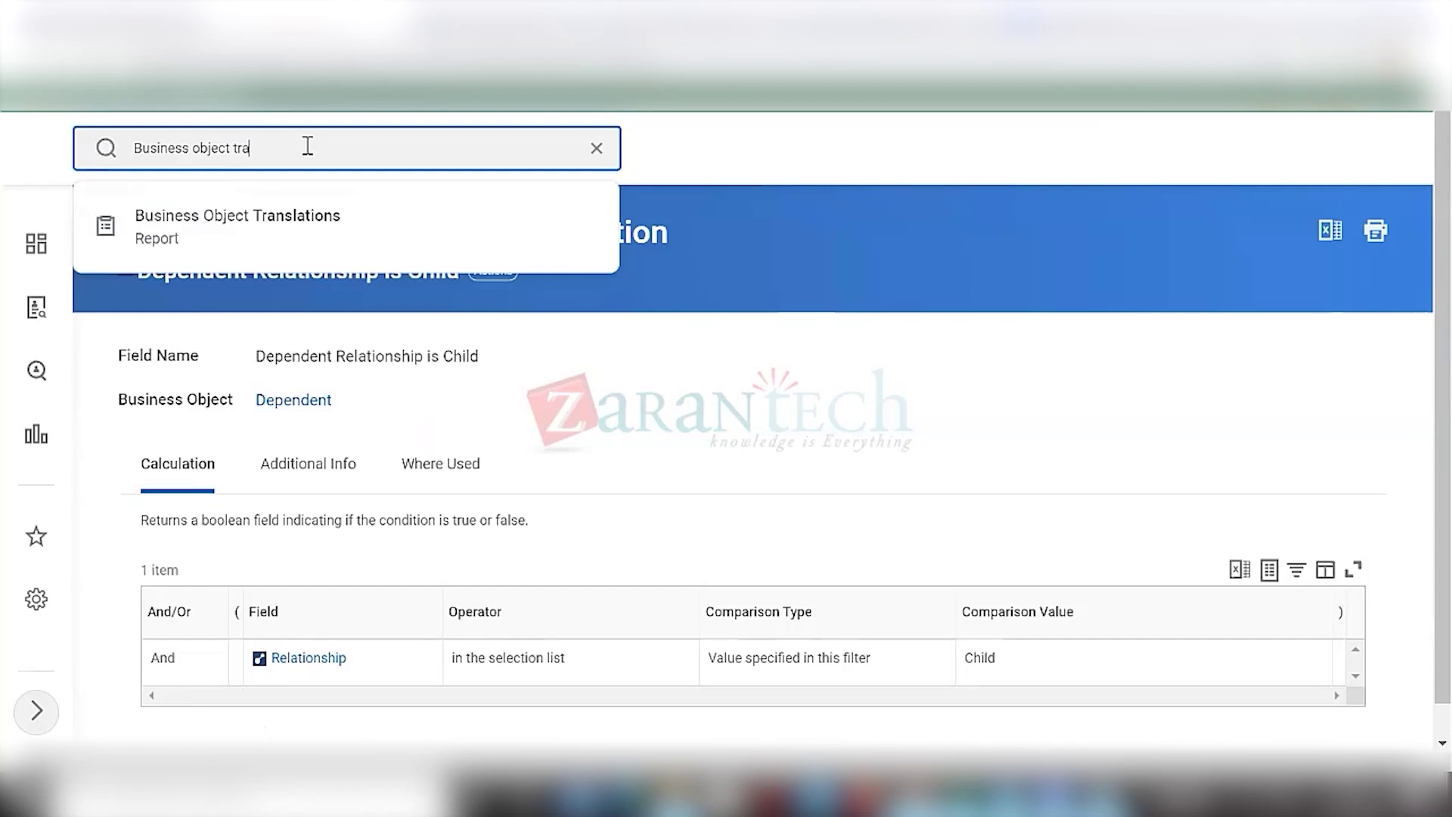
pyautogui.click(250, 239)
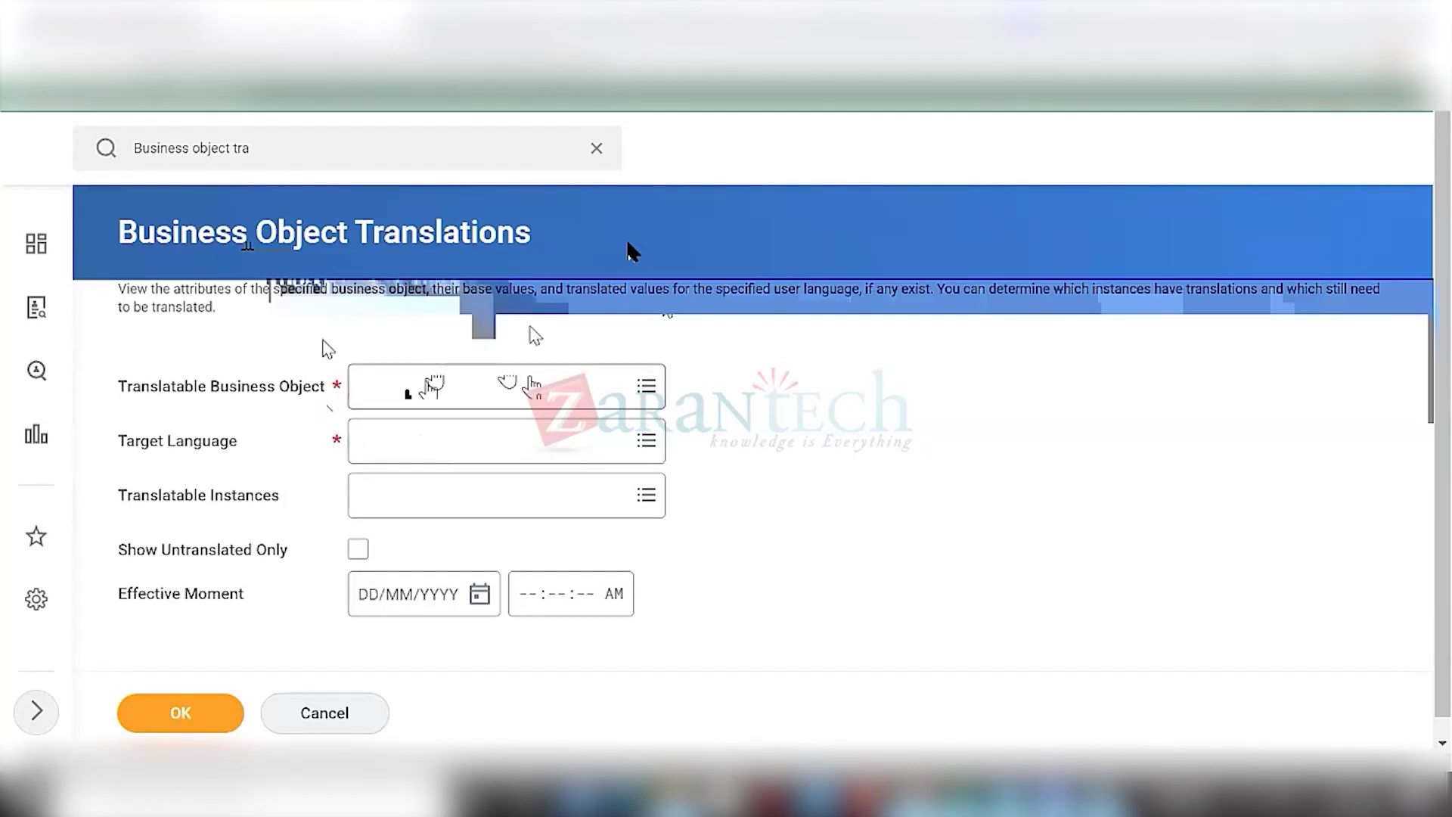
# - Choose Supervisory Organization as the business object and Spanish (Neutral) as the target language
pyautogui.click(453, 390)
pyautogui.write('Sup org')
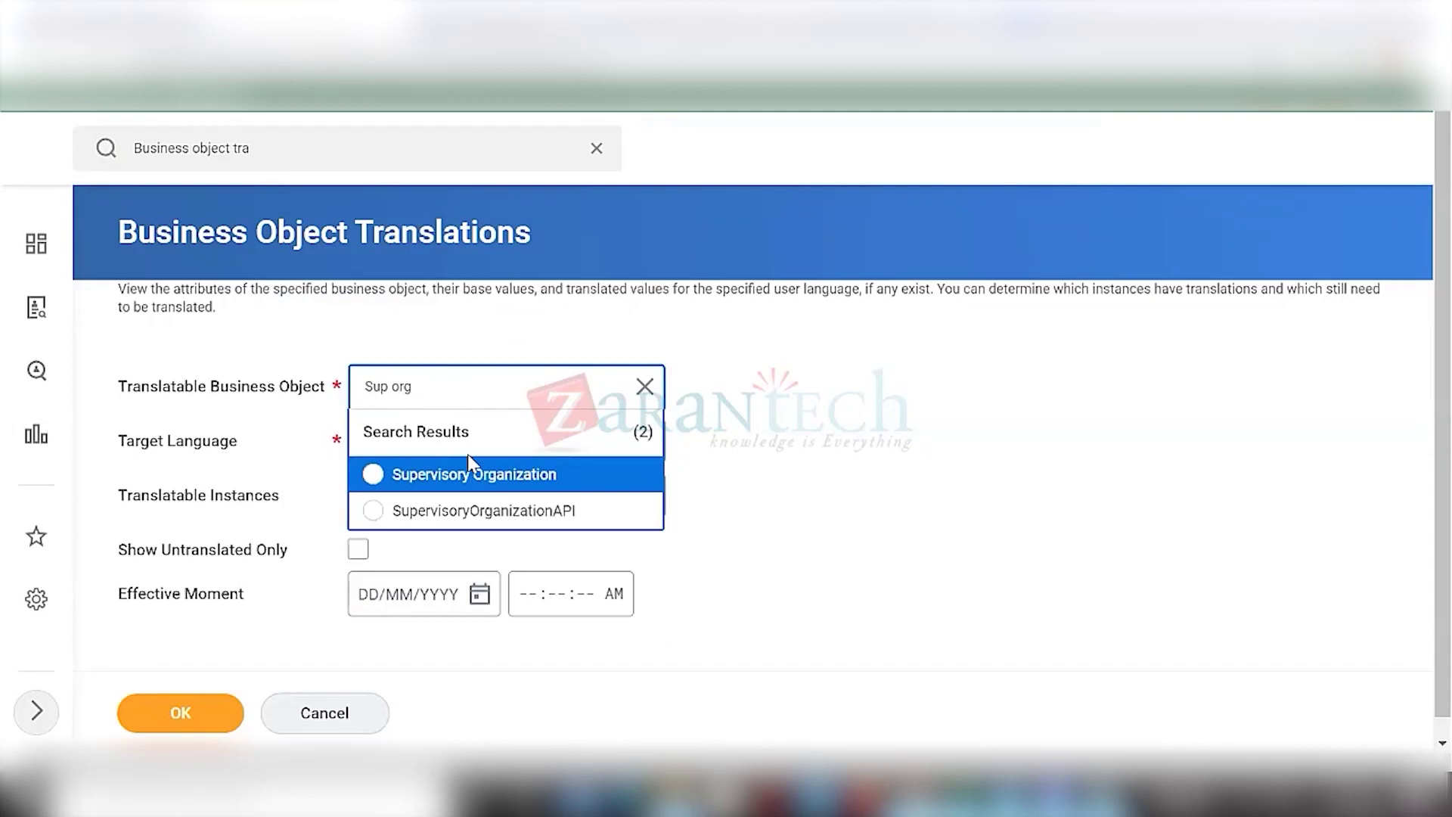
pyautogui.click(471, 477)
pyautogui.click(462, 491)
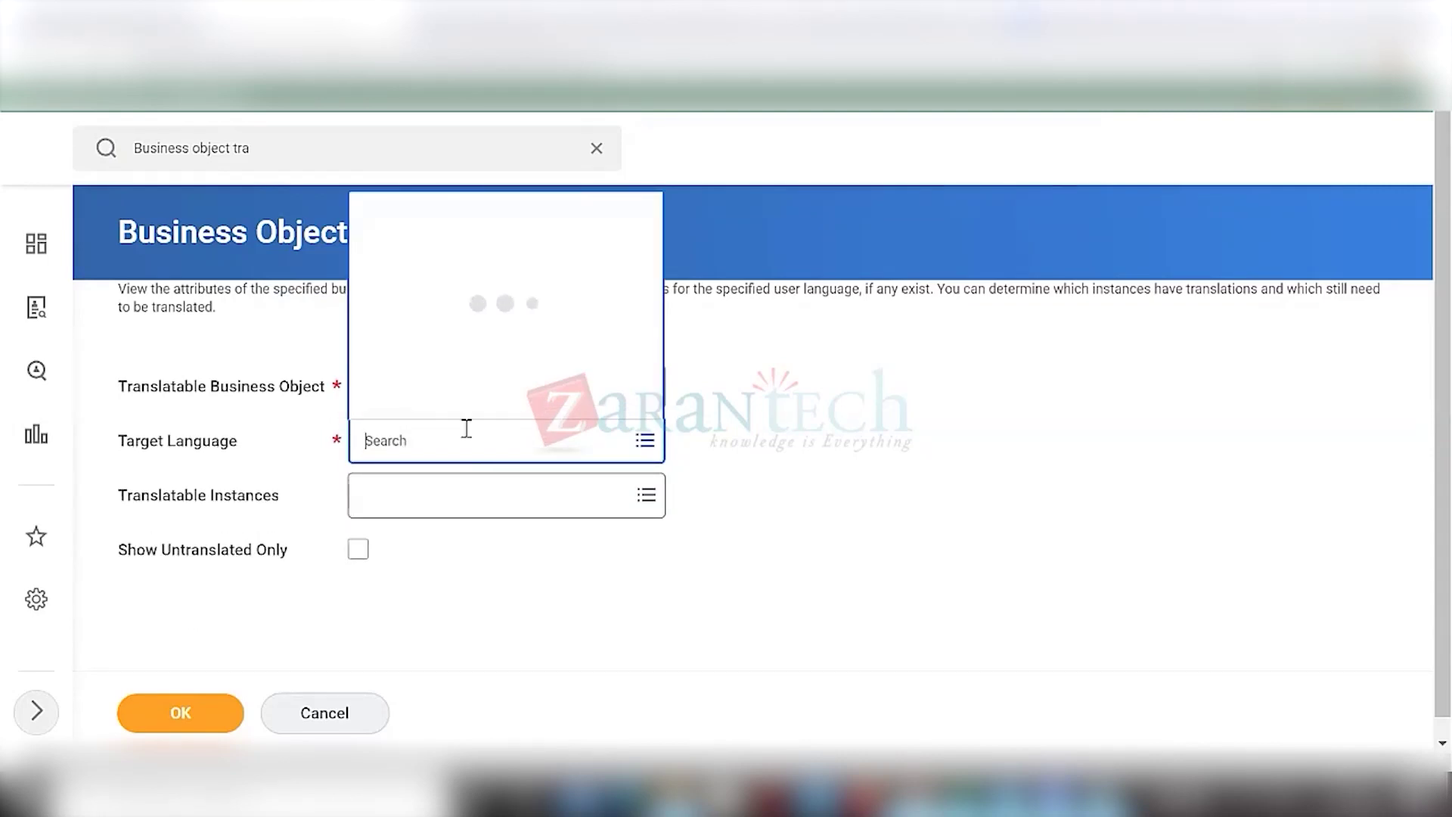
pyautogui.write('a')
pyautogui.press('BackSpace')
pyautogui.write('spanish')
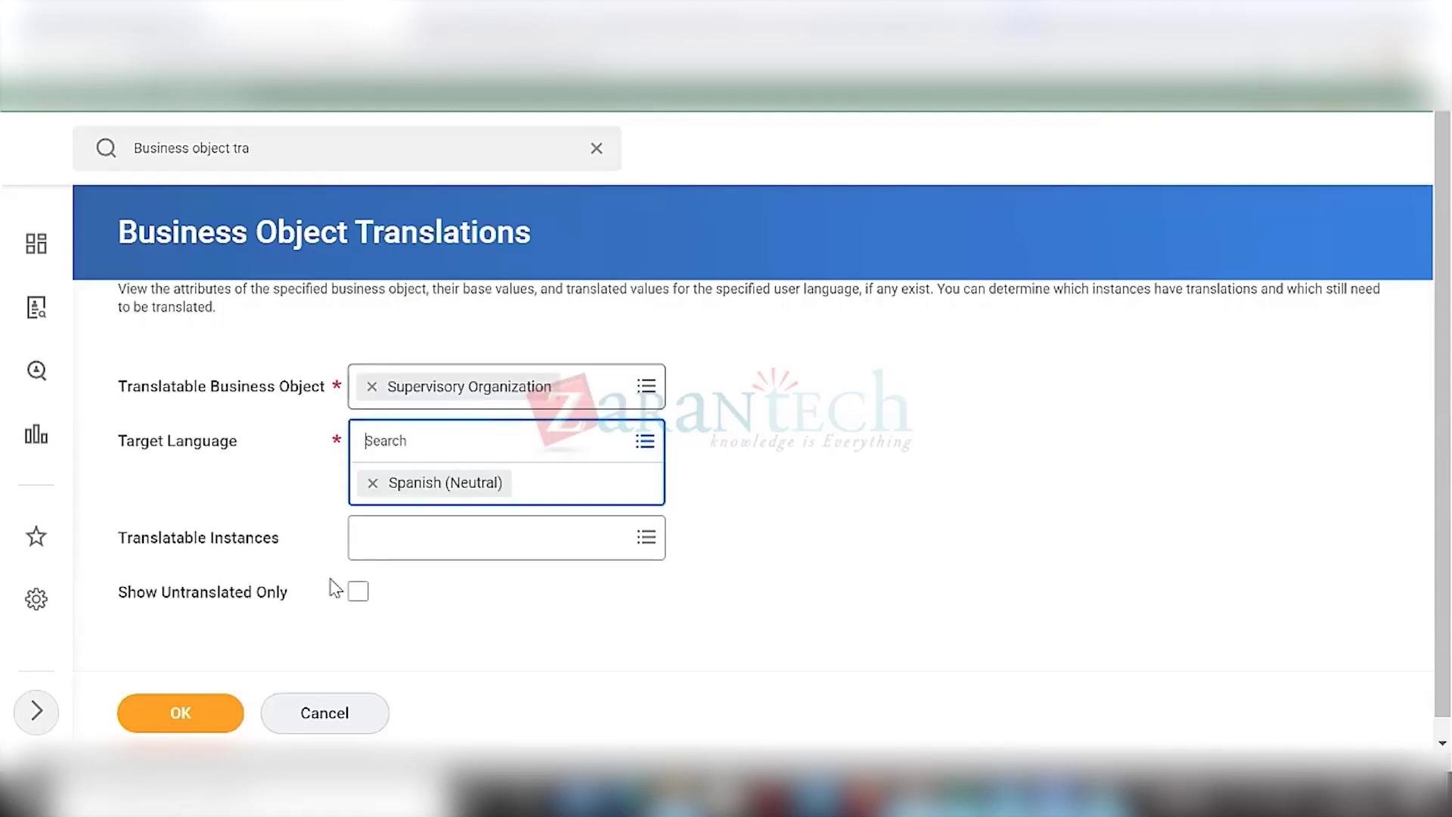
pyautogui.click(133, 711)
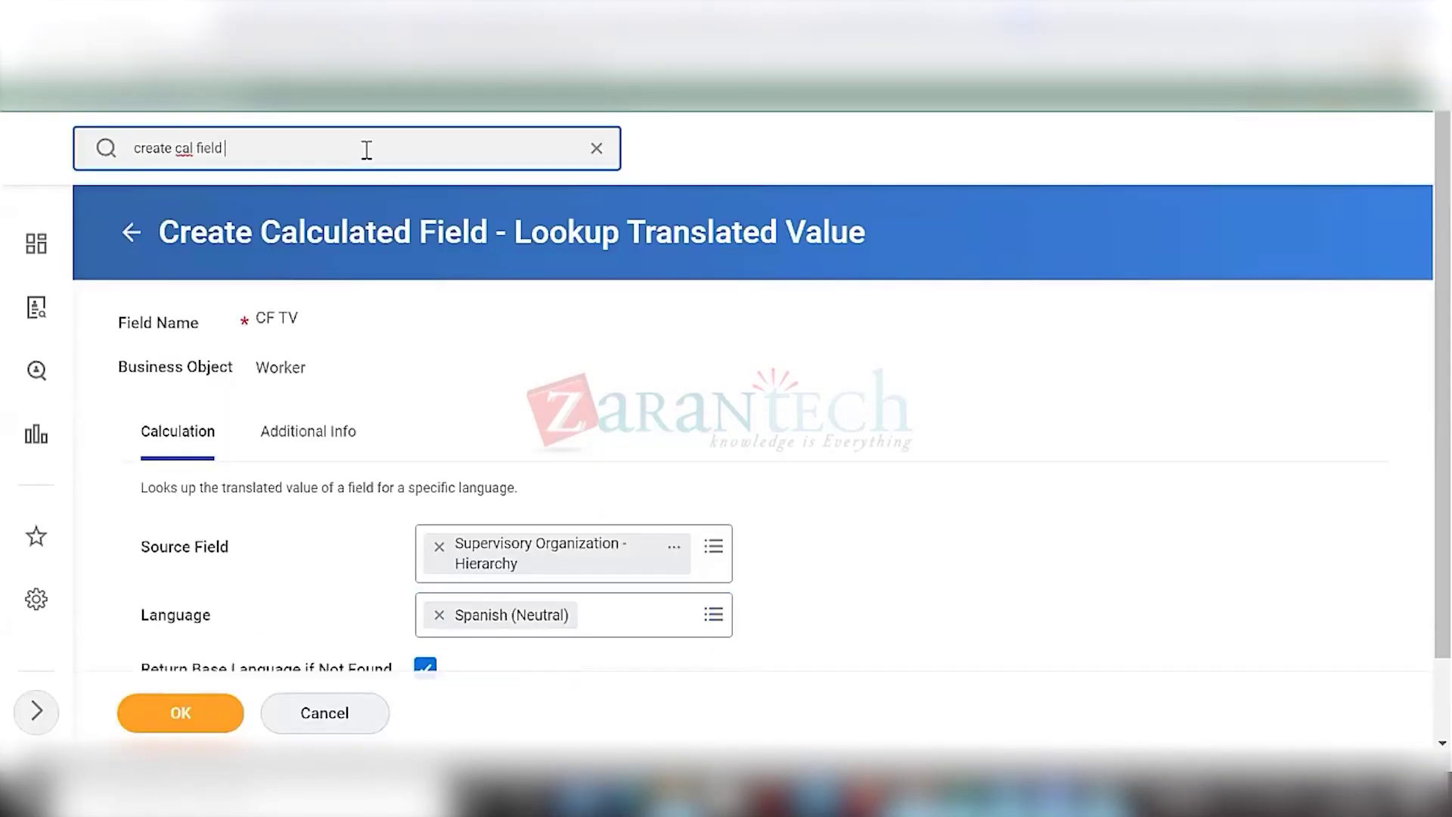
# - Rerun the 'create cal field' search, discard the unsaved CF TV field, and select the search text
pyautogui.press('Return')
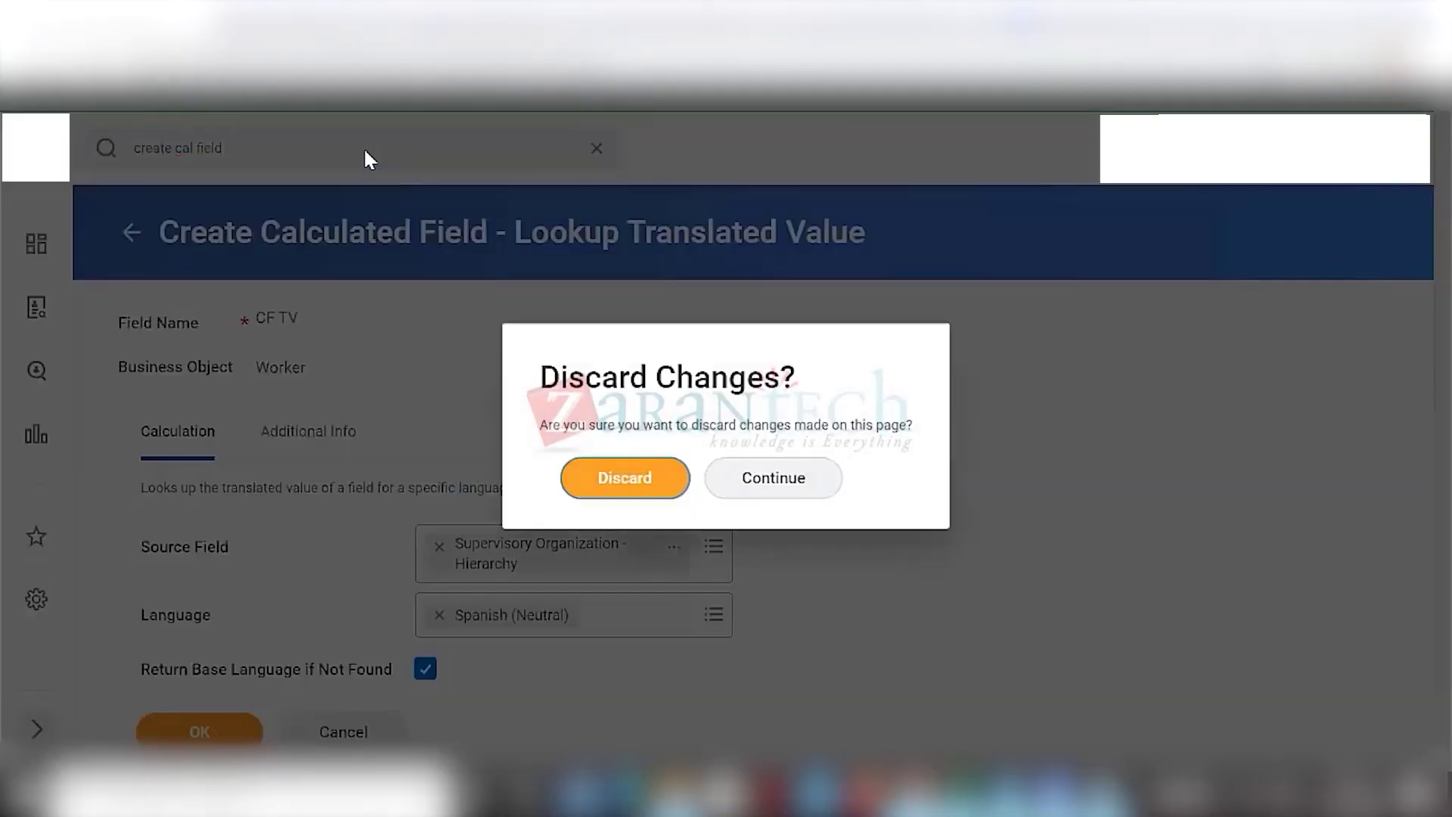
pyautogui.click(639, 488)
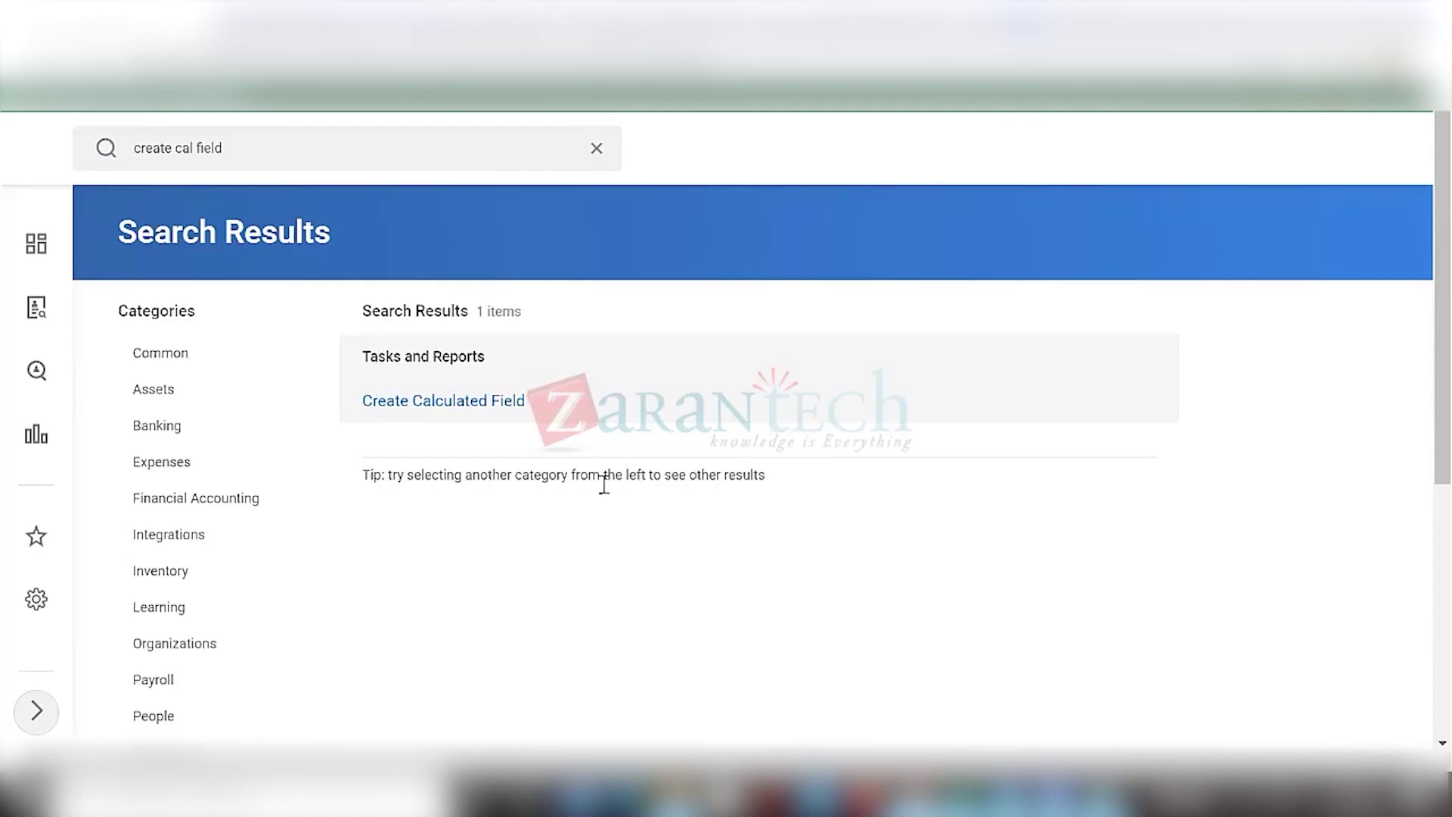
pyautogui.moveTo(272, 145); pyautogui.dragTo(174, 148)
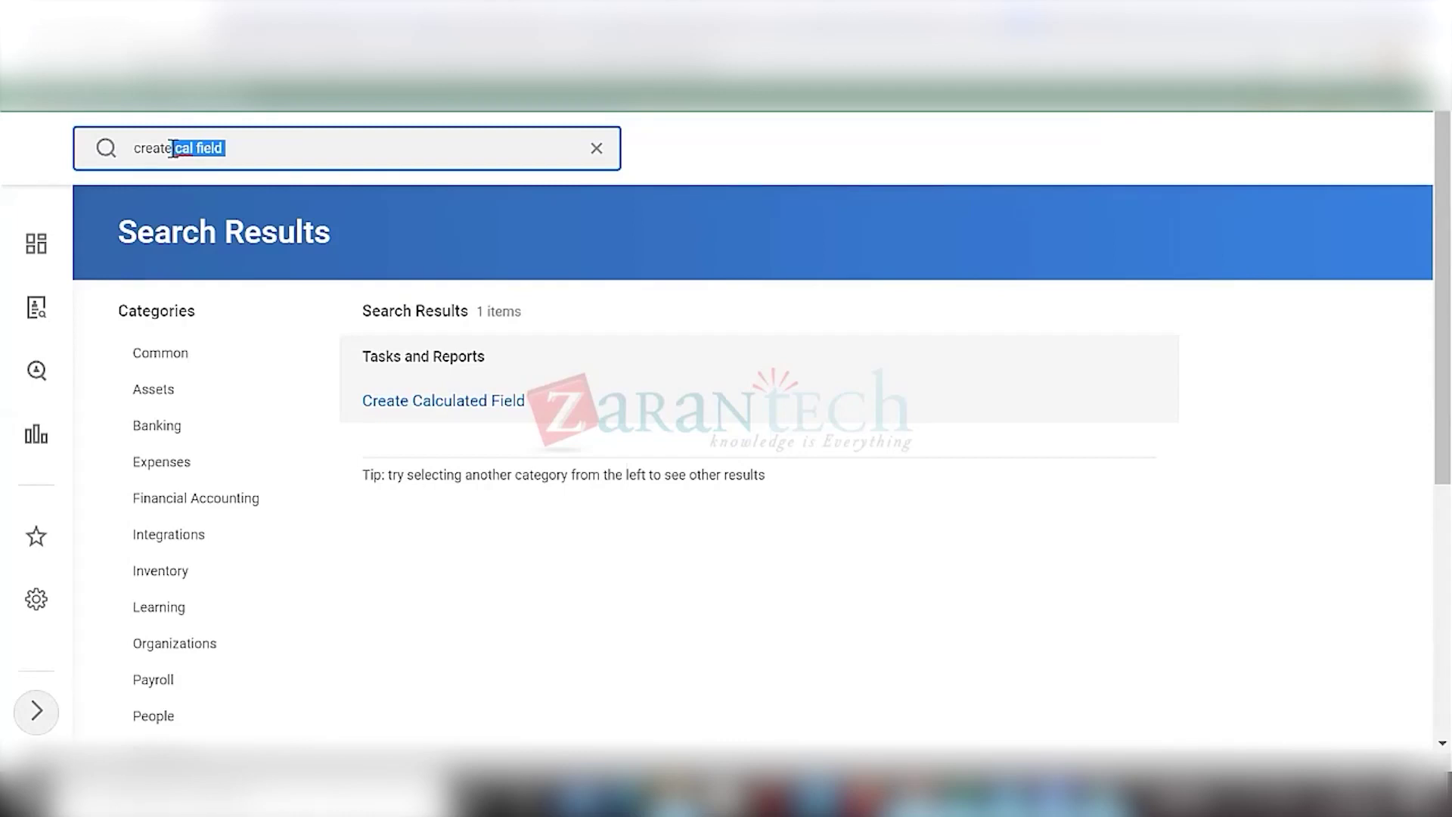
# - Search for 'sup org' and open the Create Supervisory Organization task
pyautogui.click(290, 171)
pyautogui.press('BackSpace')
pyautogui.press('BackSpace')
pyautogui.press('BackSpace')
pyautogui.press('BackSpace')
pyautogui.press('BackSpace')
pyautogui.press('BackSpace')
pyautogui.press('BackSpace')
pyautogui.press('BackSpace')
pyautogui.press('BackSpace')
pyautogui.write('s')
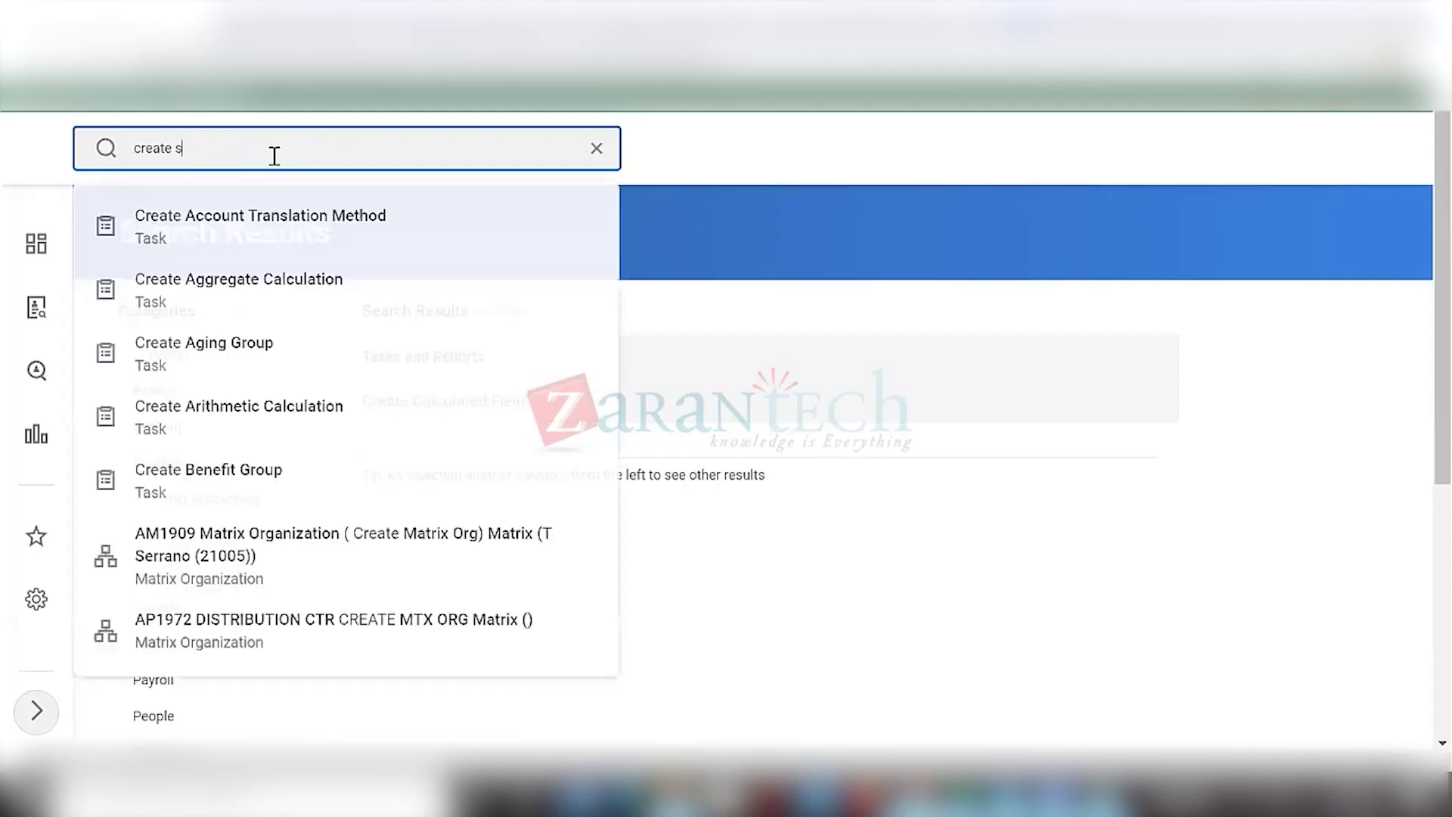
pyautogui.write('up org')
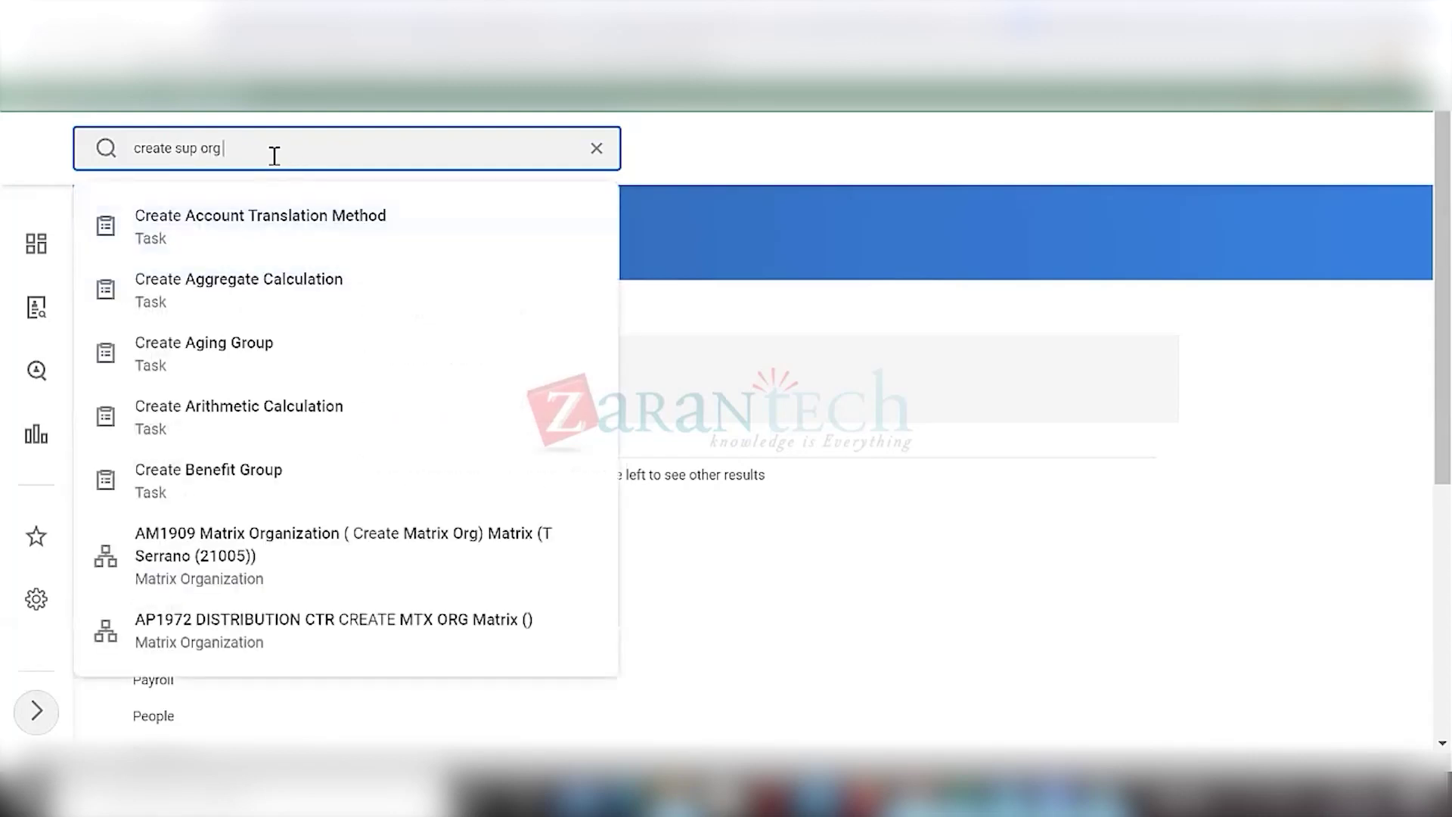
pyautogui.press('Return')
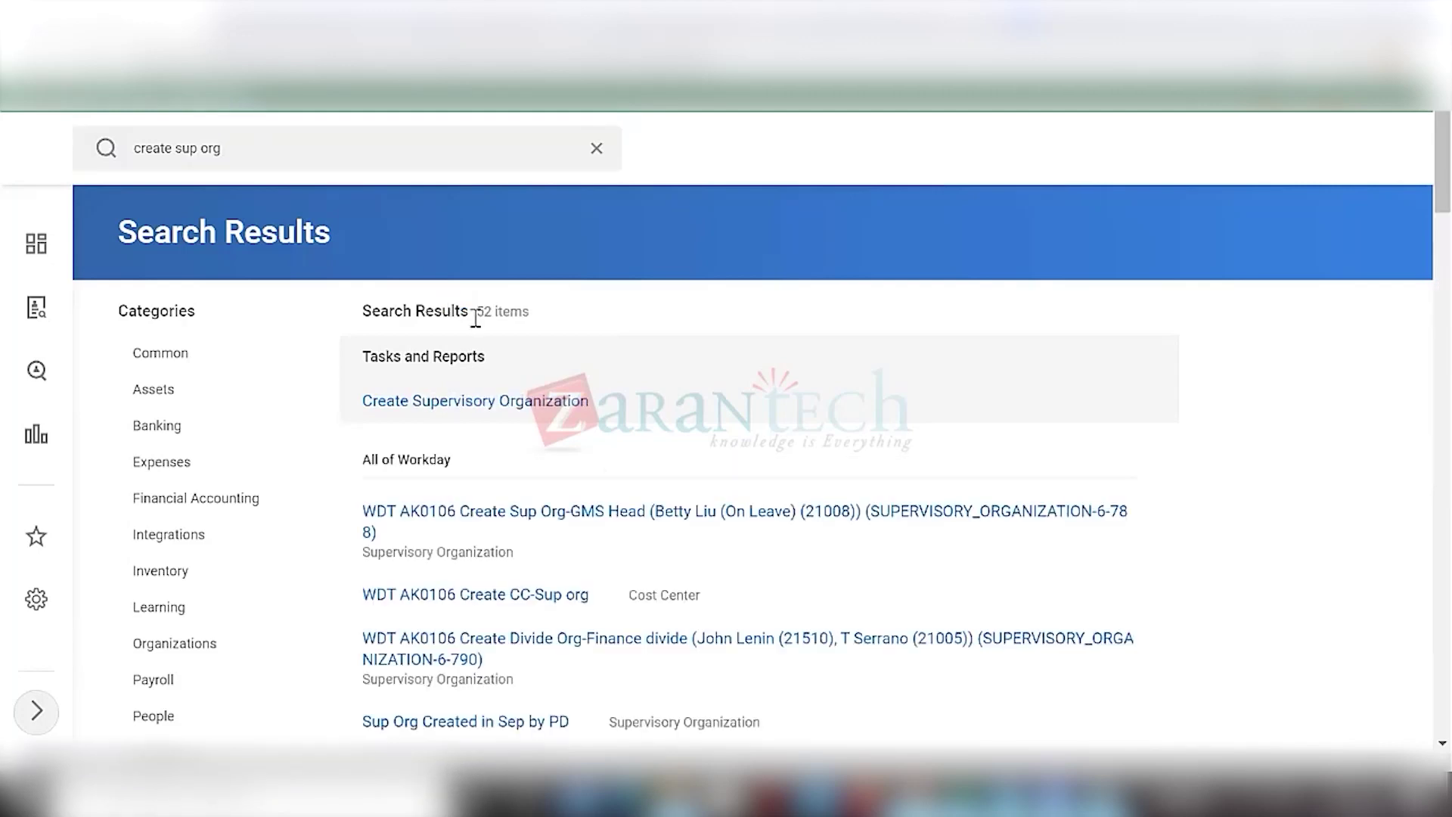
pyautogui.click(493, 400)
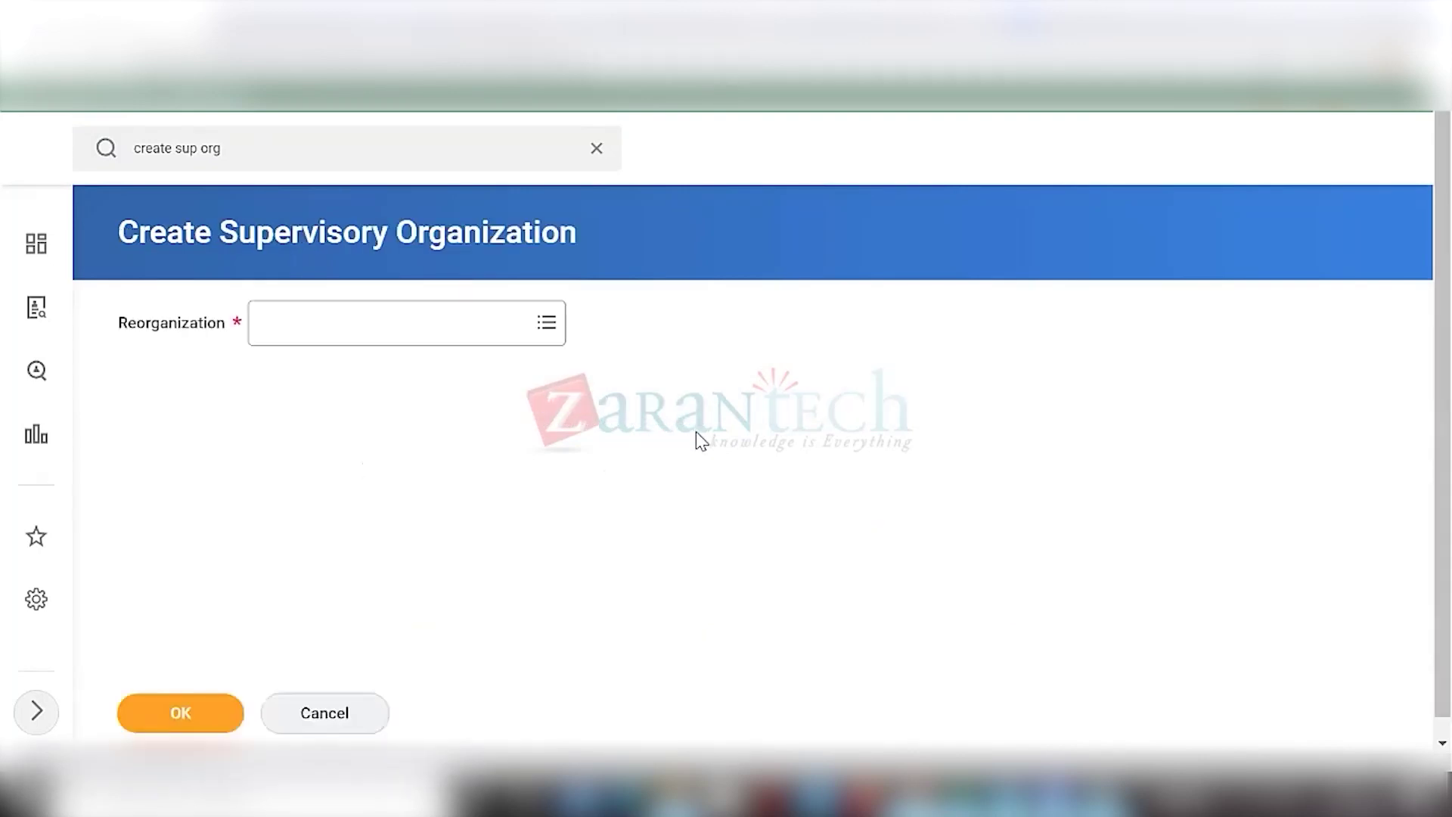
# - Search the Reorganization prompt for 'Sushma' and try continuing without a reorganization
pyautogui.click(399, 318)
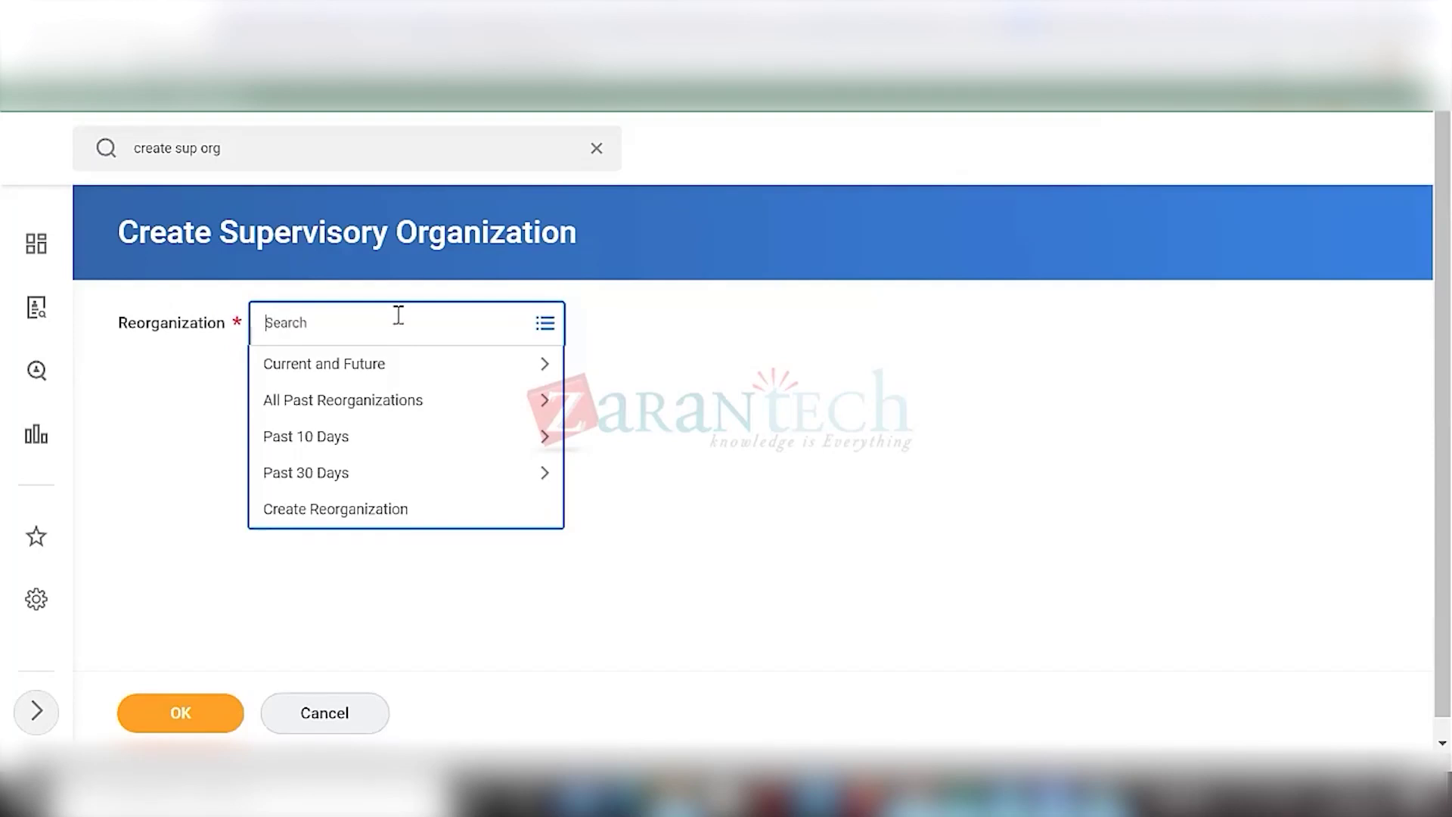
pyautogui.write('Susg')
pyautogui.press('BackSpace')
pyautogui.write('hma')
pyautogui.click(162, 711)
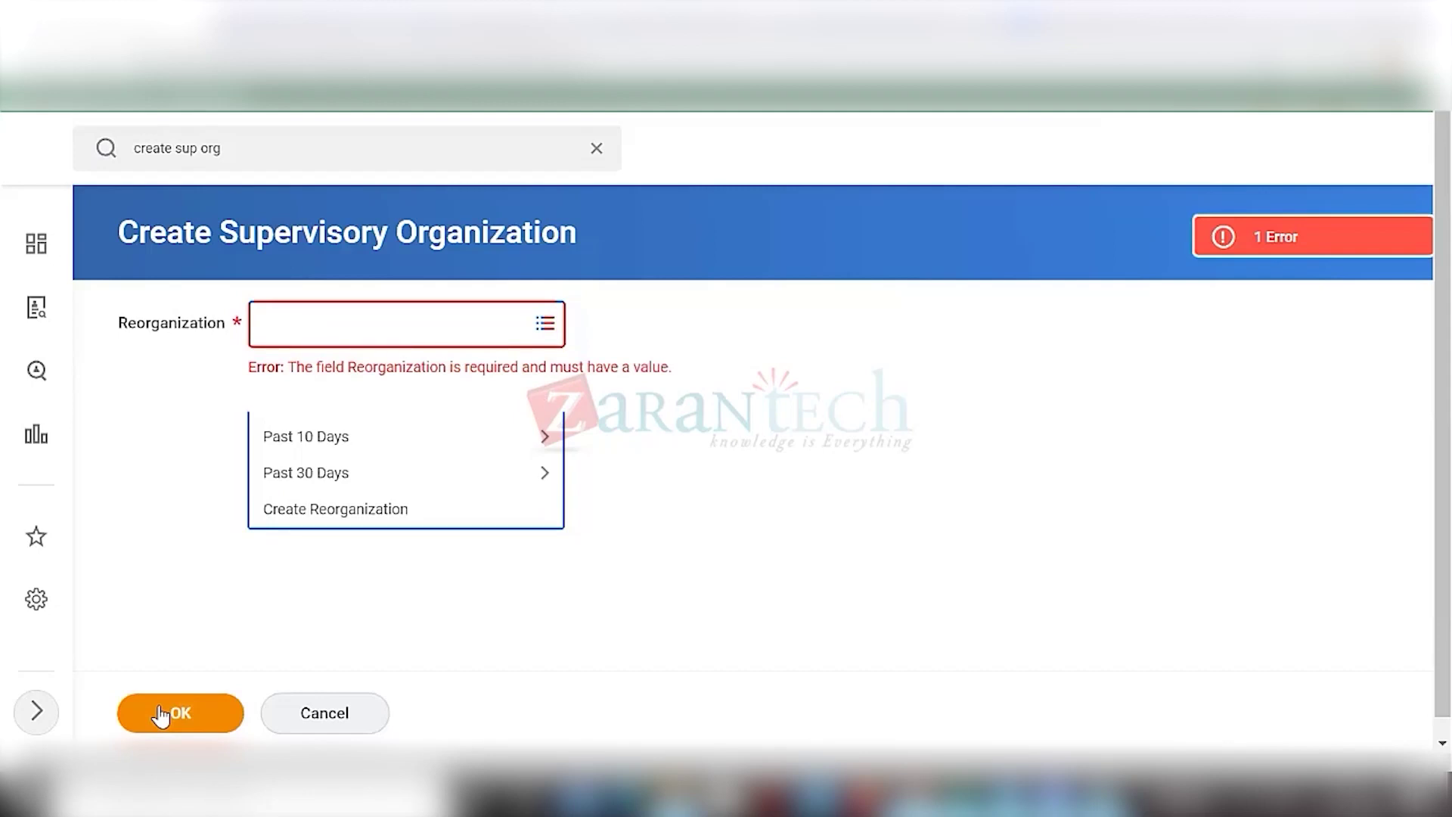
pyautogui.click(377, 329)
pyautogui.write('S')
pyautogui.press('BackSpace')
# - Create a new reorganization named 'Sushma' dated 01/01/1900 and continue with it
pyautogui.click(386, 536)
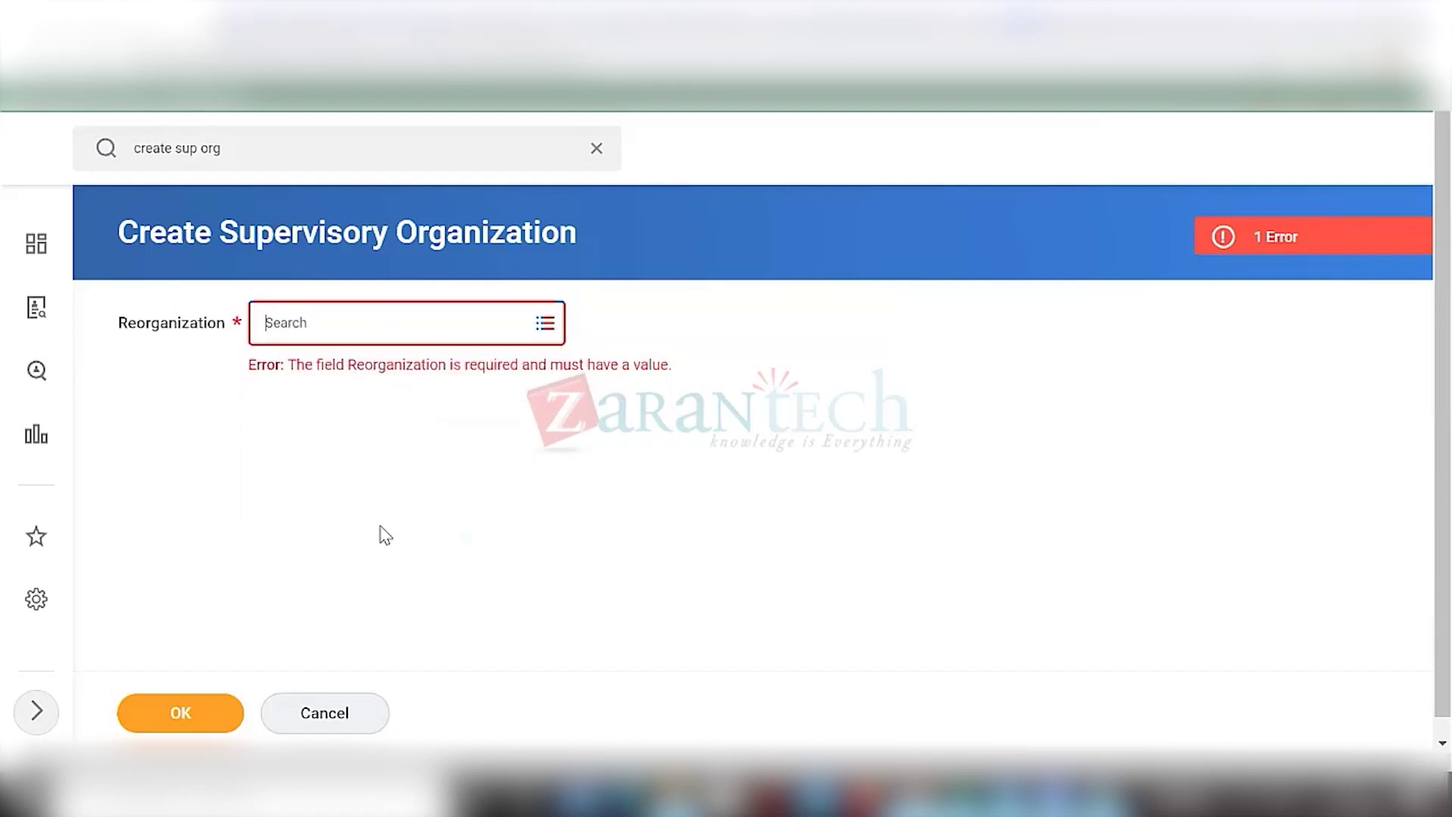
pyautogui.write('Sushma')
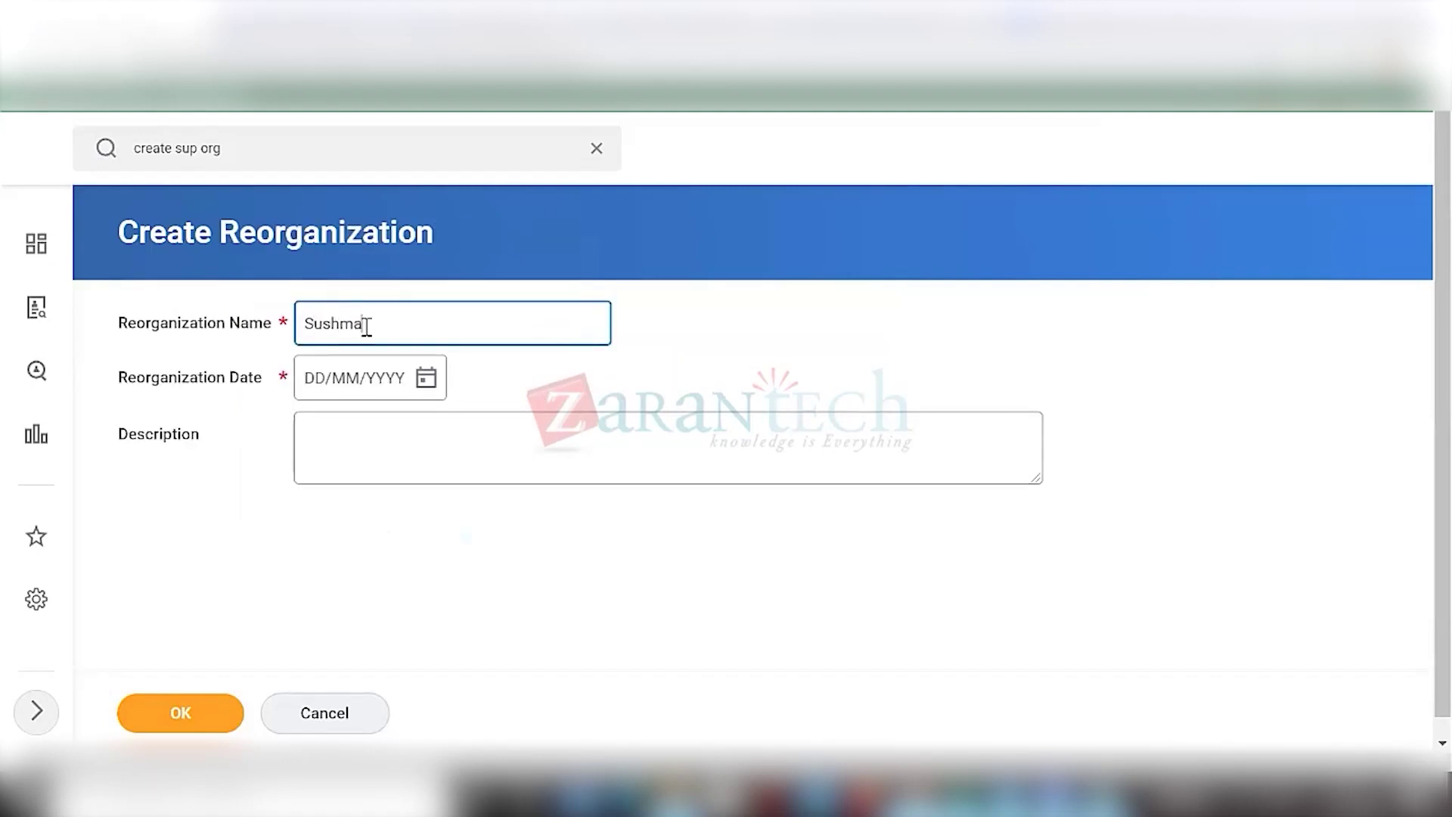
pyautogui.click(426, 378)
pyautogui.click(324, 387)
pyautogui.write('01/01/1900')
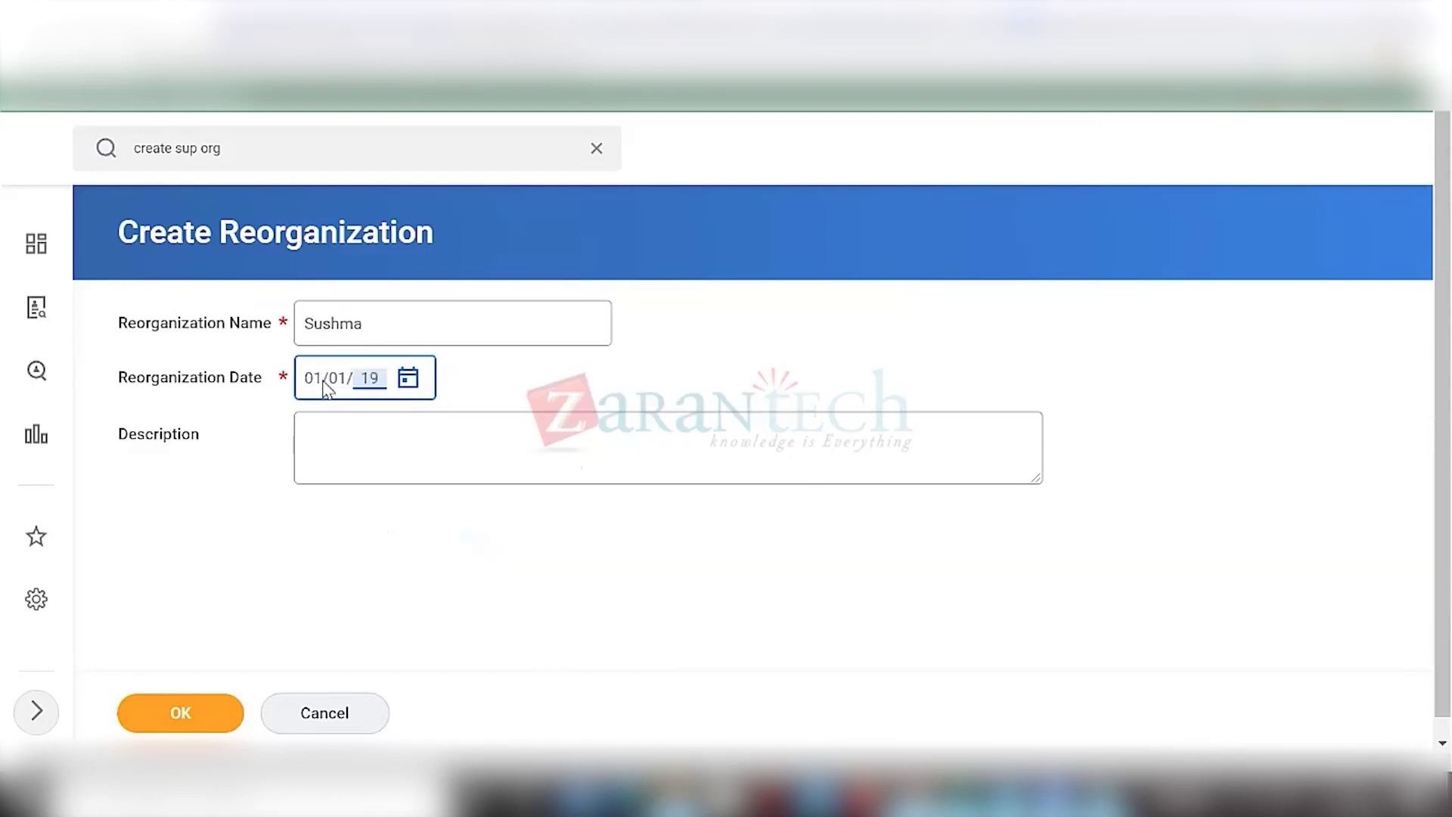
pyautogui.click(421, 534)
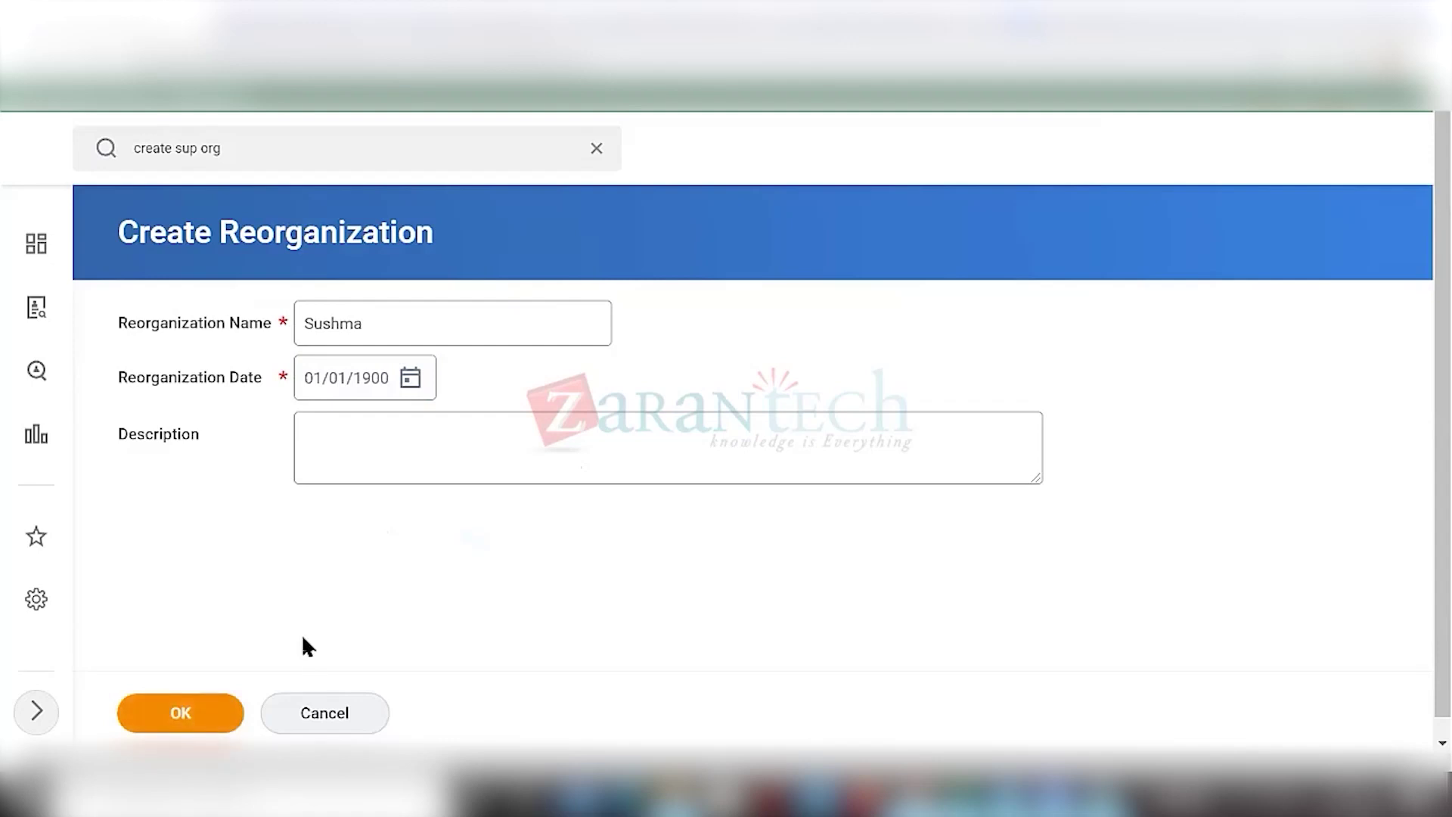
pyautogui.click(212, 715)
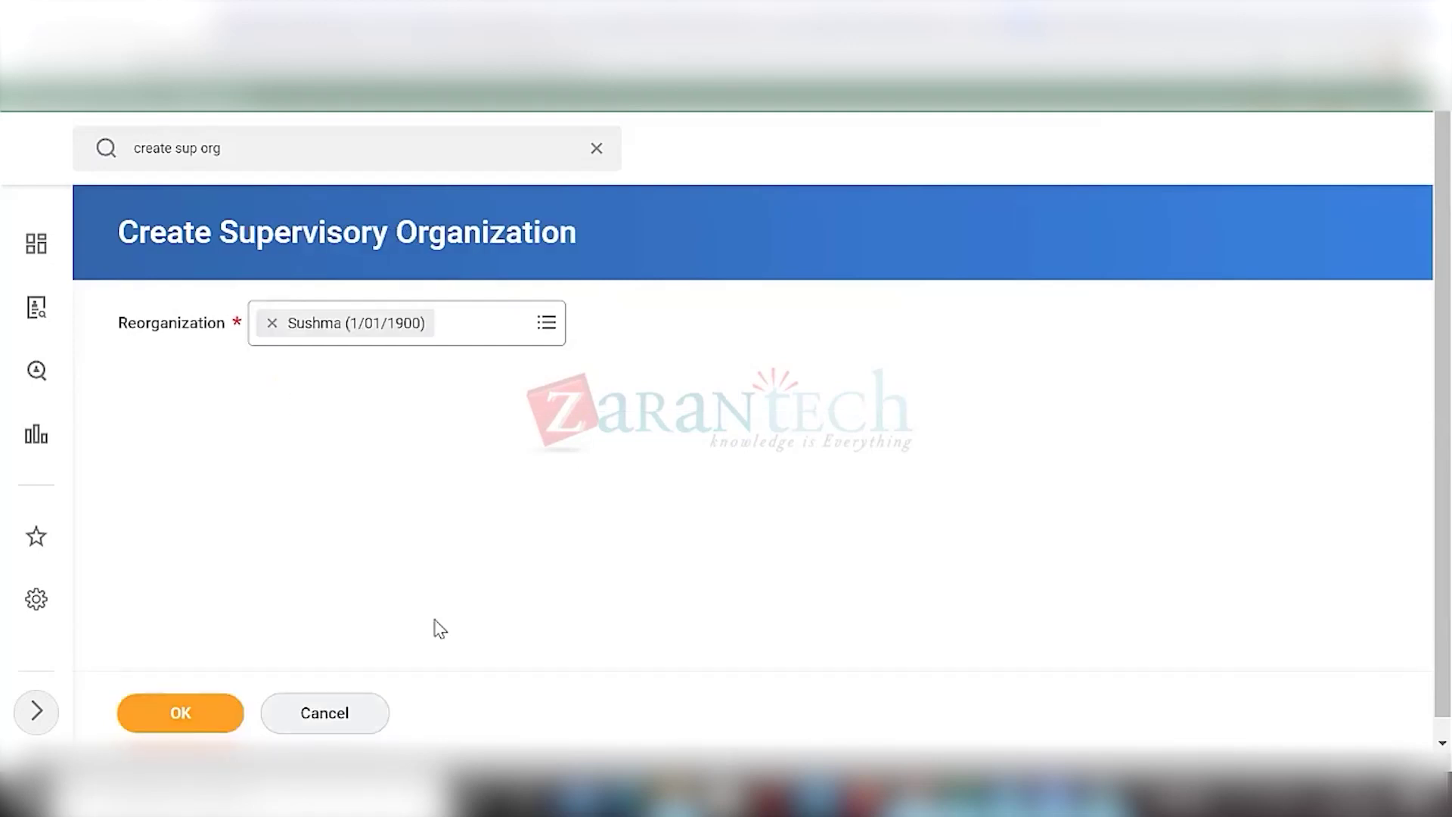
pyautogui.click(213, 702)
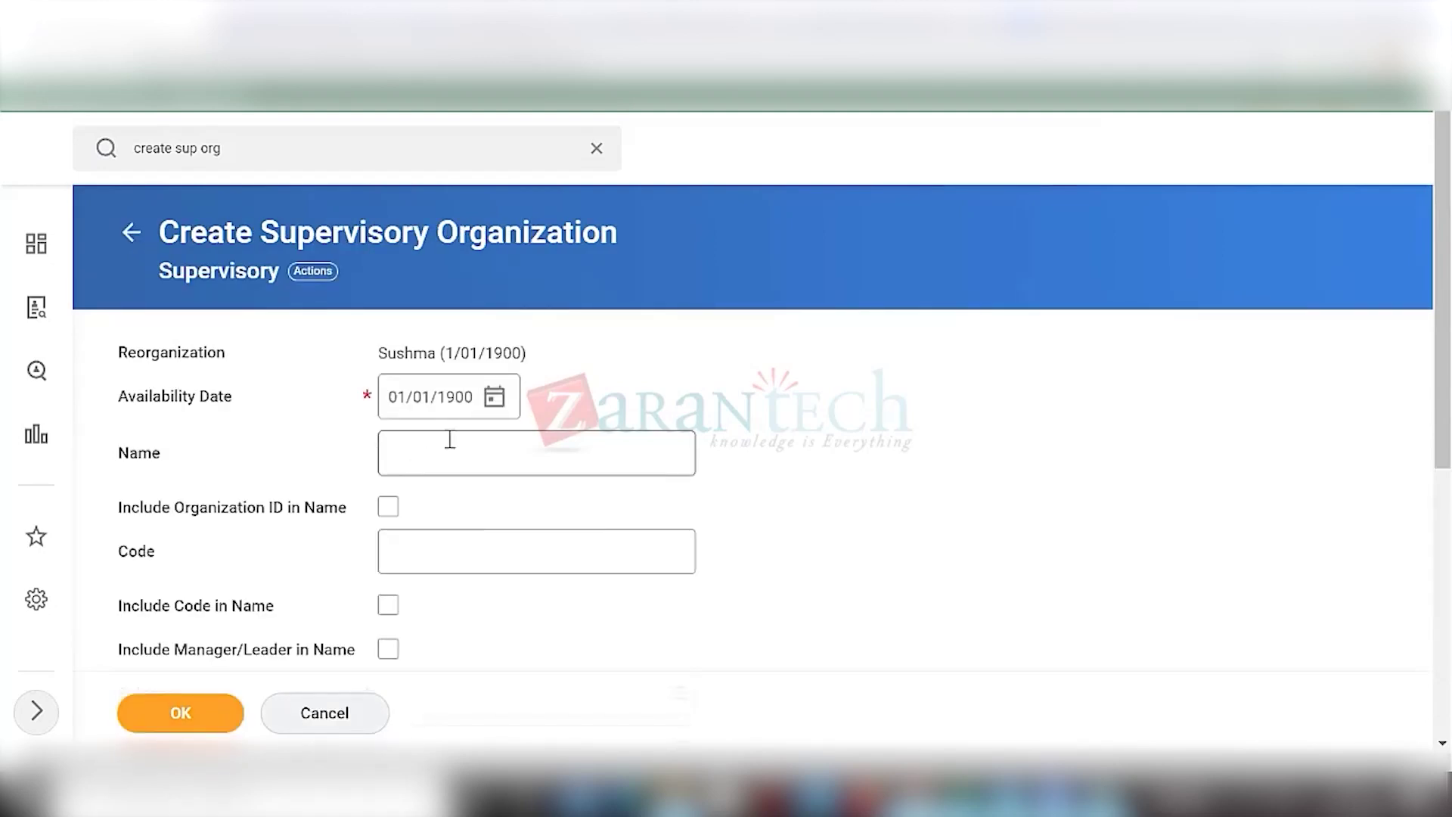
# - Name the organization 'Sushma INC', include its organization ID in the name, and set Code 12345
pyautogui.click(447, 452)
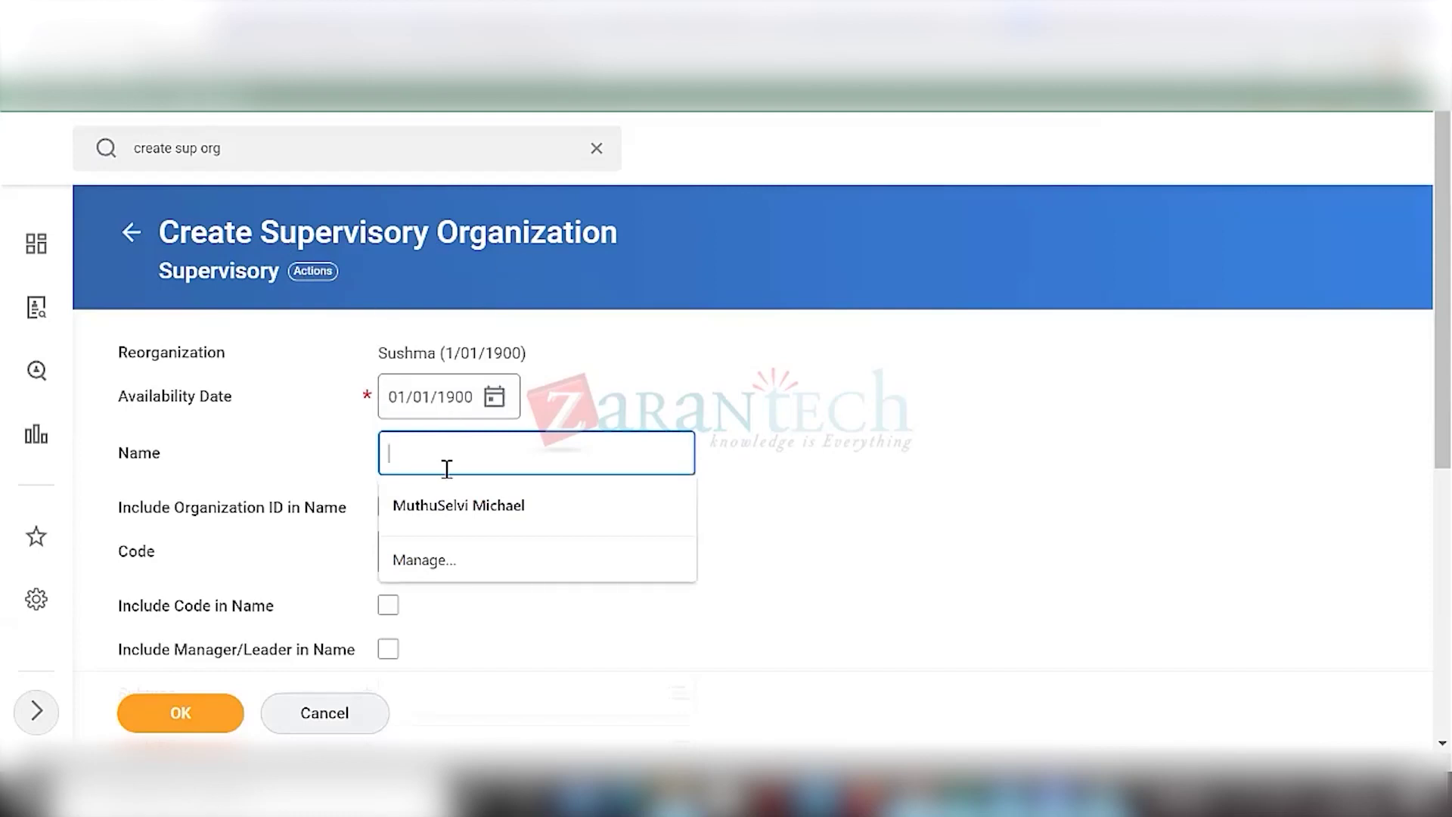
pyautogui.write('Susham')
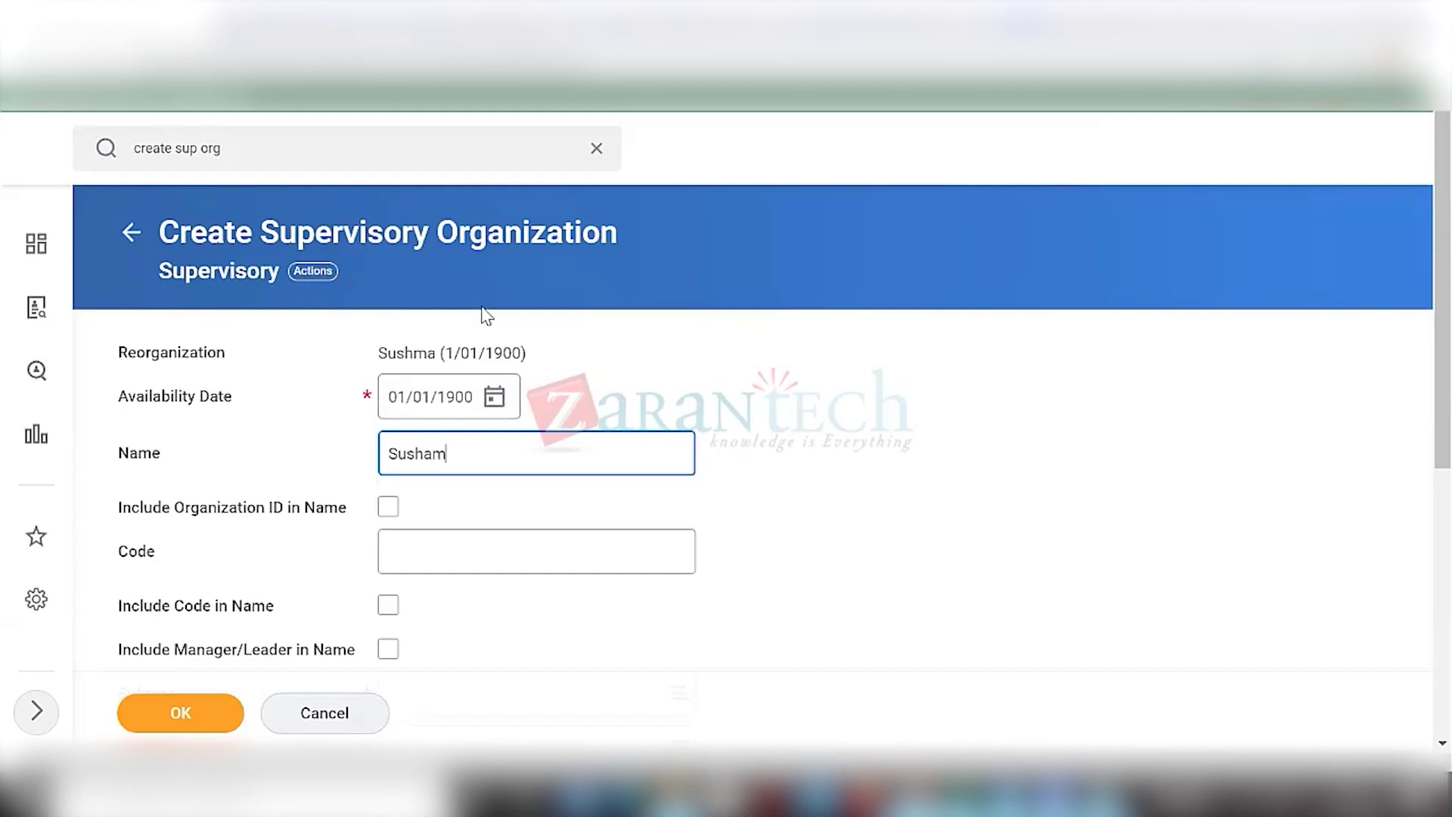
pyautogui.press('BackSpace')
pyautogui.press('BackSpace')
pyautogui.write('ma INC')
pyautogui.click(389, 507)
pyautogui.click(425, 548)
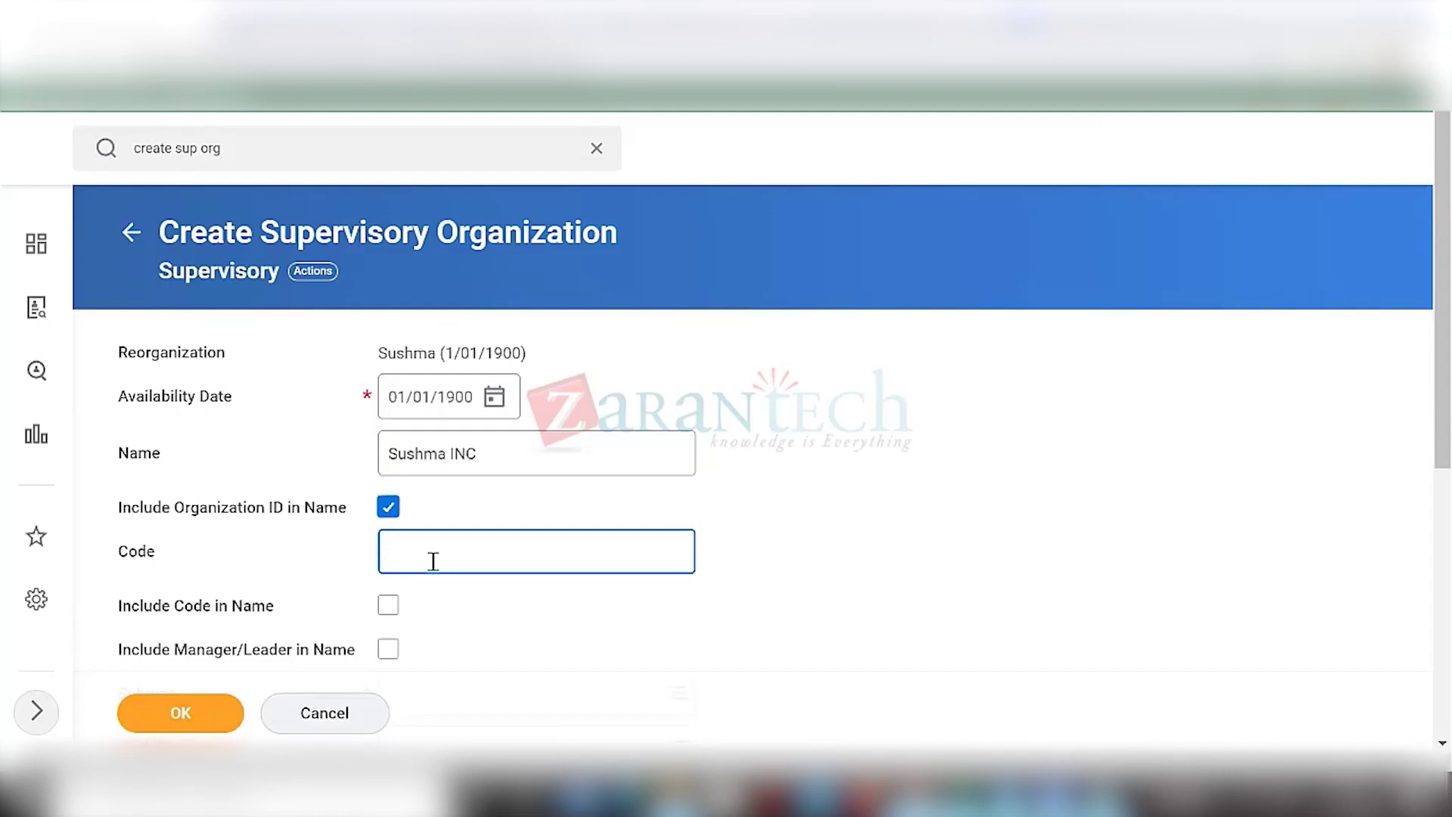
pyautogui.write('12345')
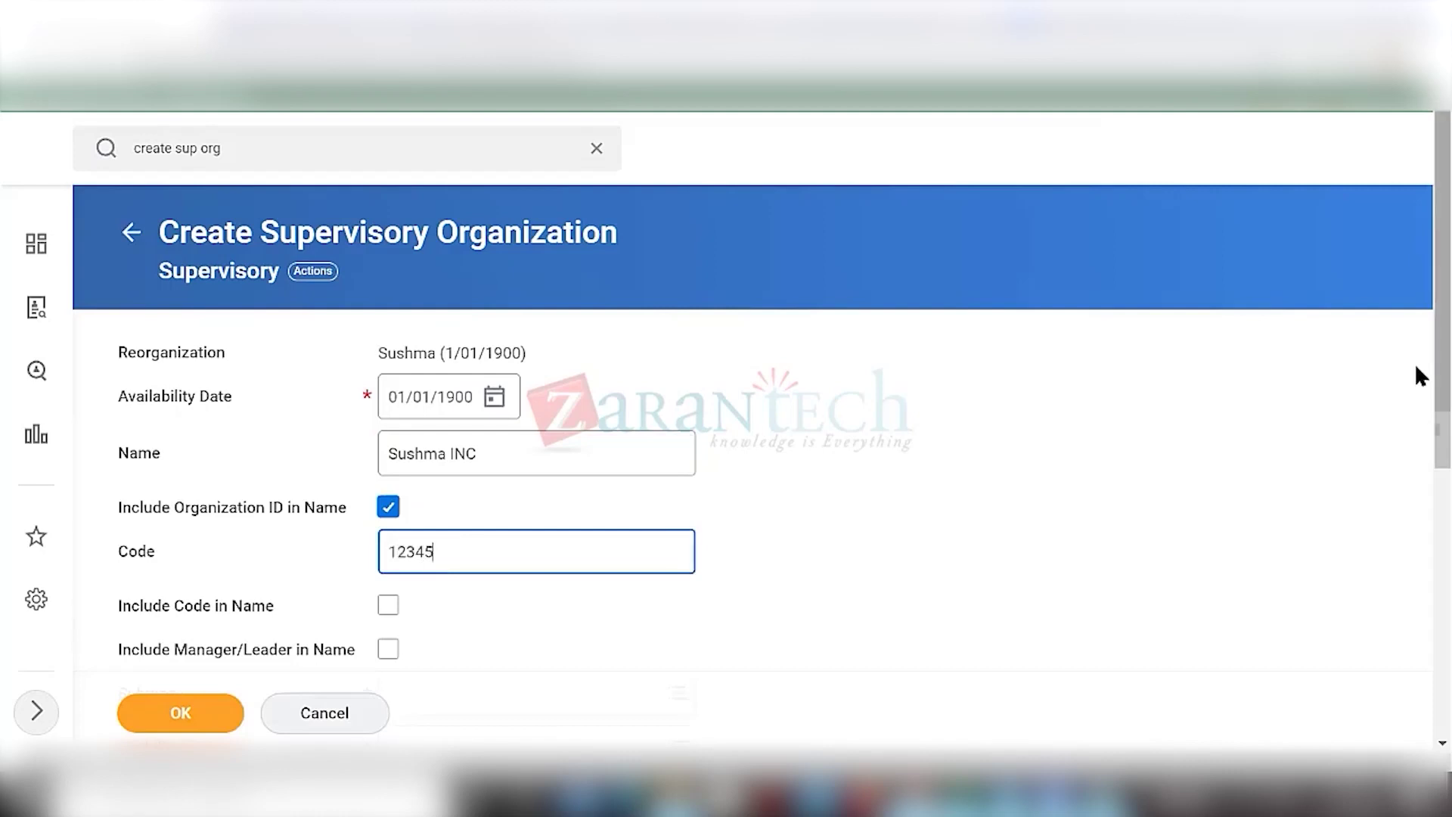
pyautogui.scroll(-3, 1417, 515)
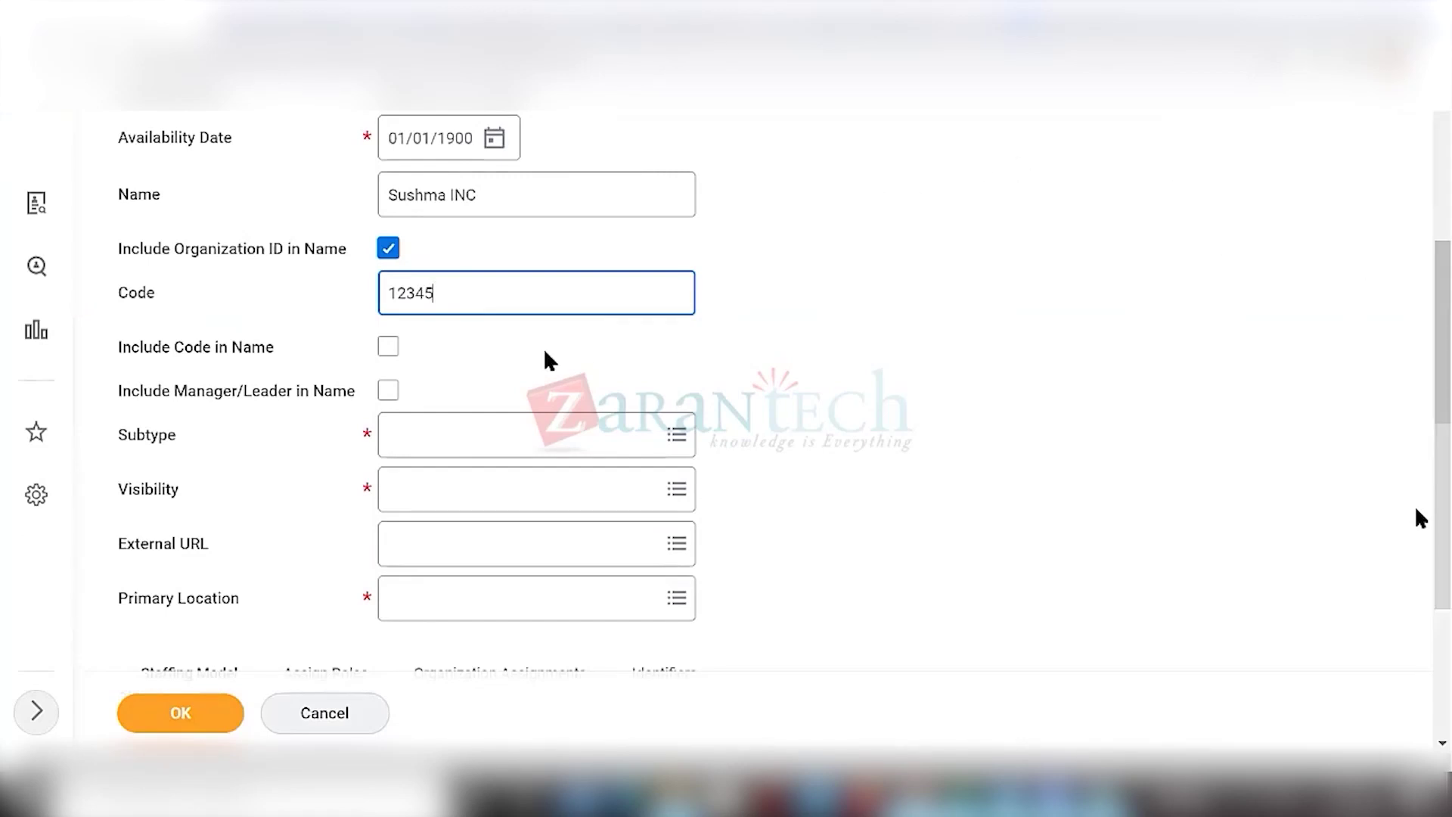
# - Include the code and manager in the name and set the subtype to Supervisory
pyautogui.moveTo(387, 363)
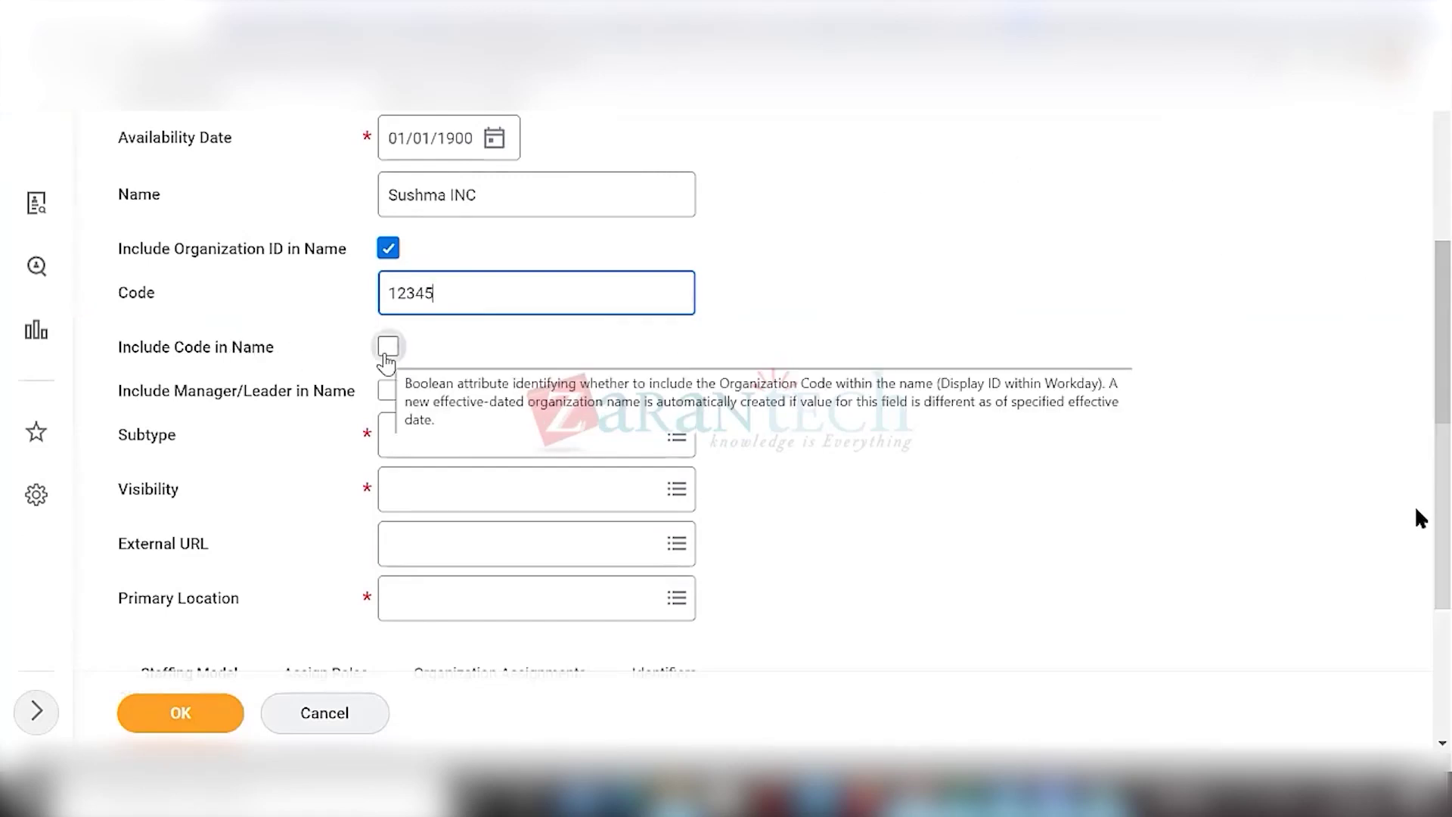
pyautogui.click(386, 356)
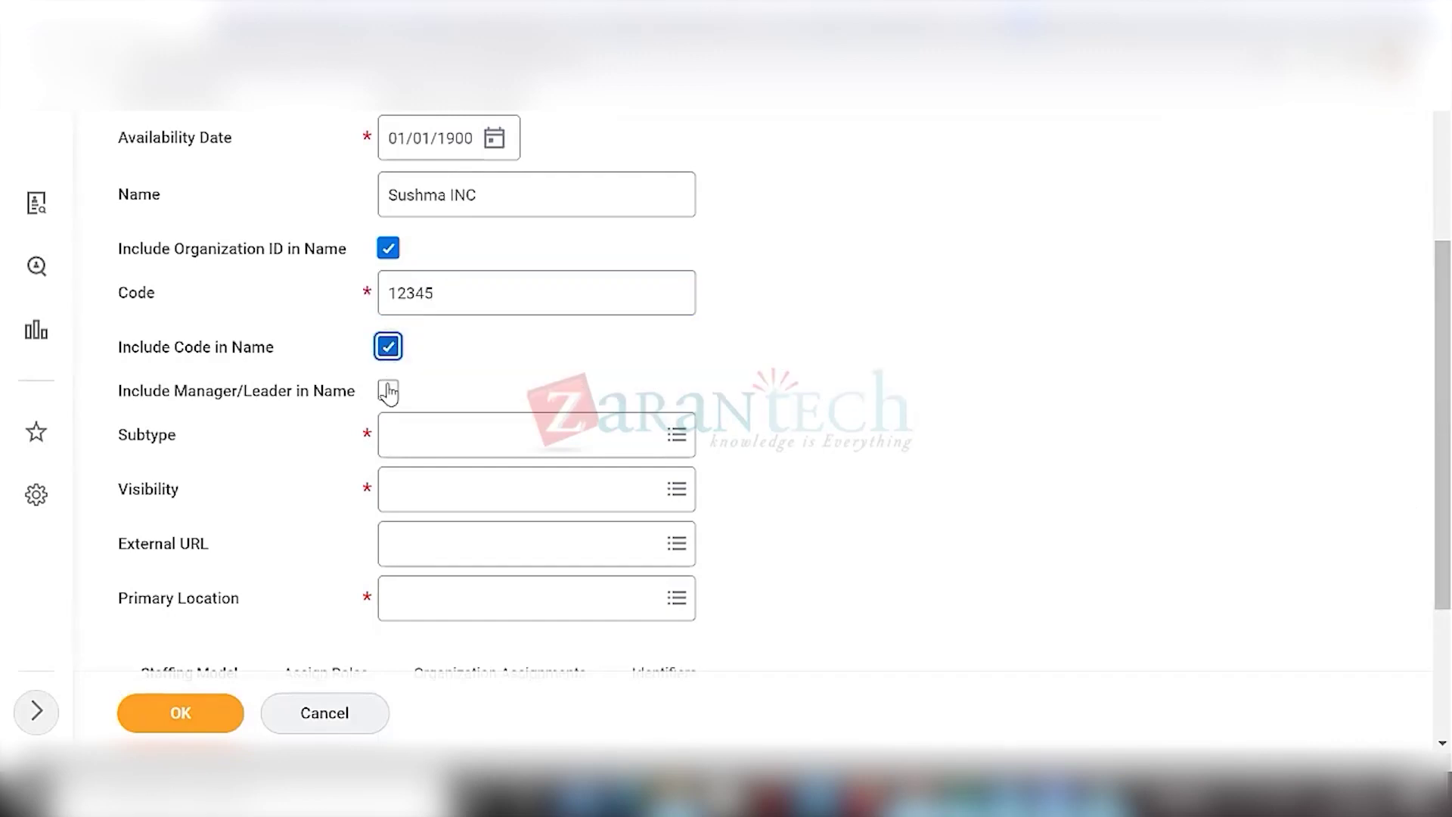
pyautogui.click(388, 391)
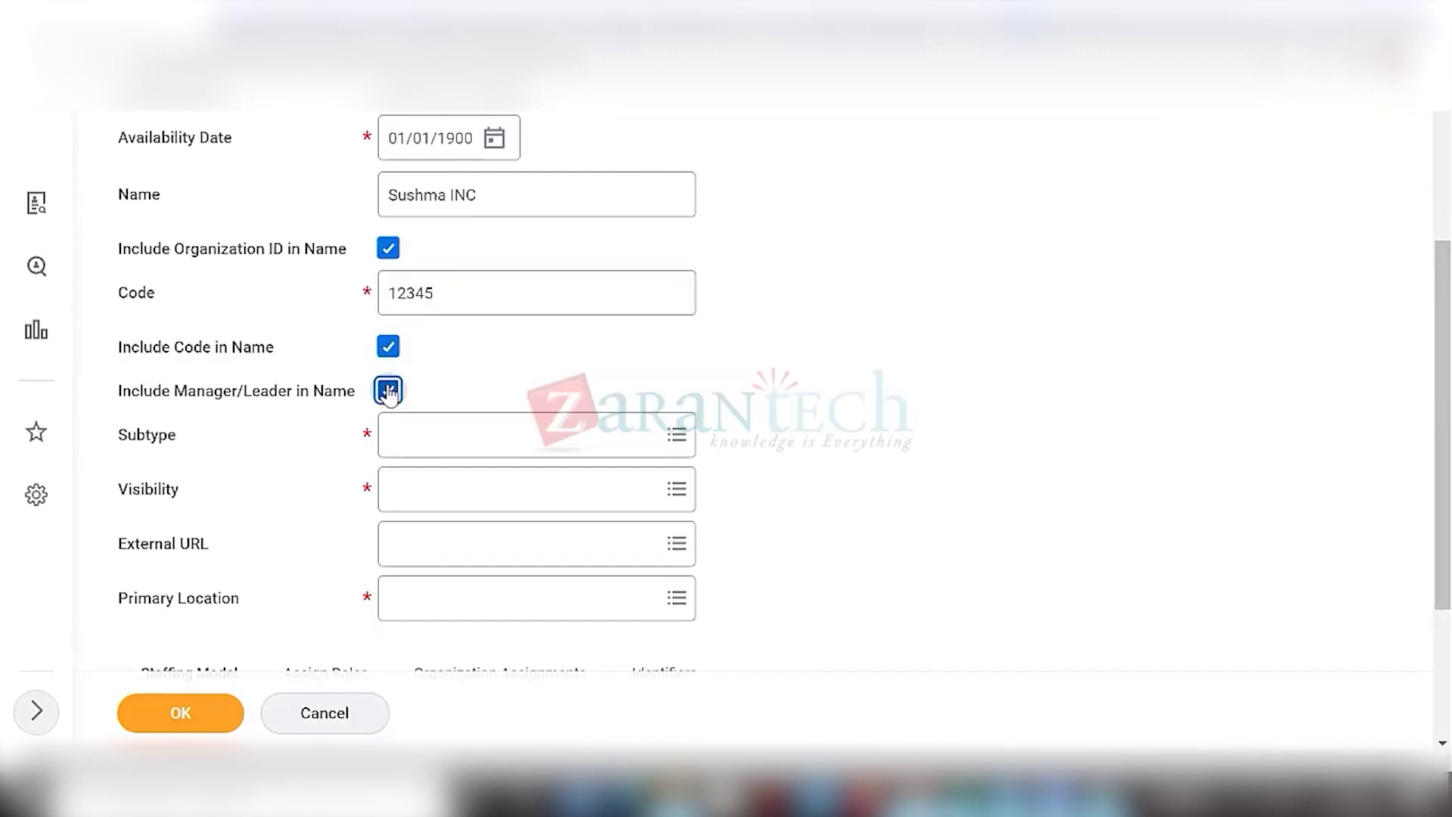
pyautogui.click(464, 437)
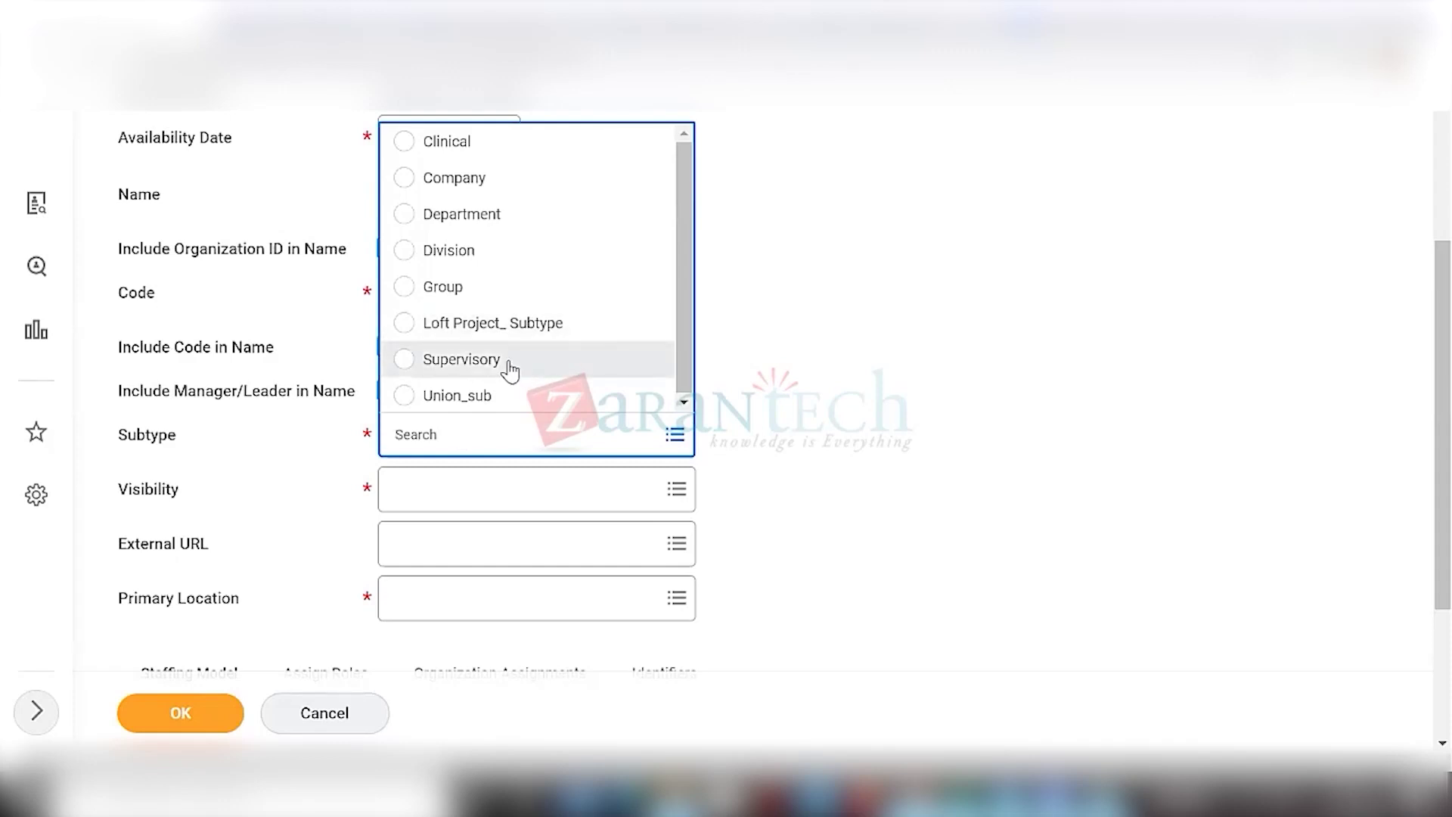
pyautogui.click(462, 360)
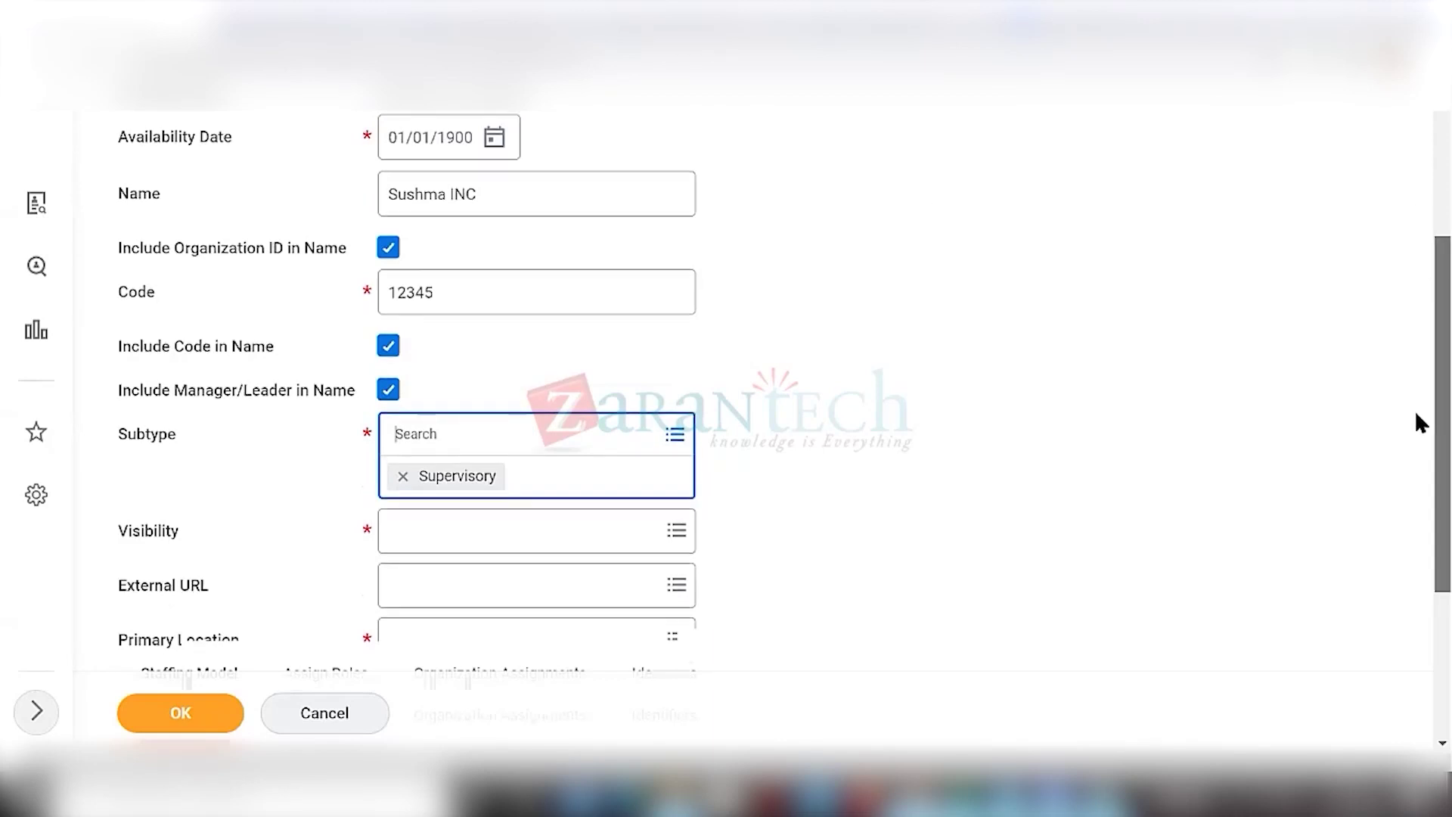
# - Set visibility to Everyone and primary location to Home Office (USA) via a 'United' search
pyautogui.scroll(-4, 484, 355)
pyautogui.click(445, 261)
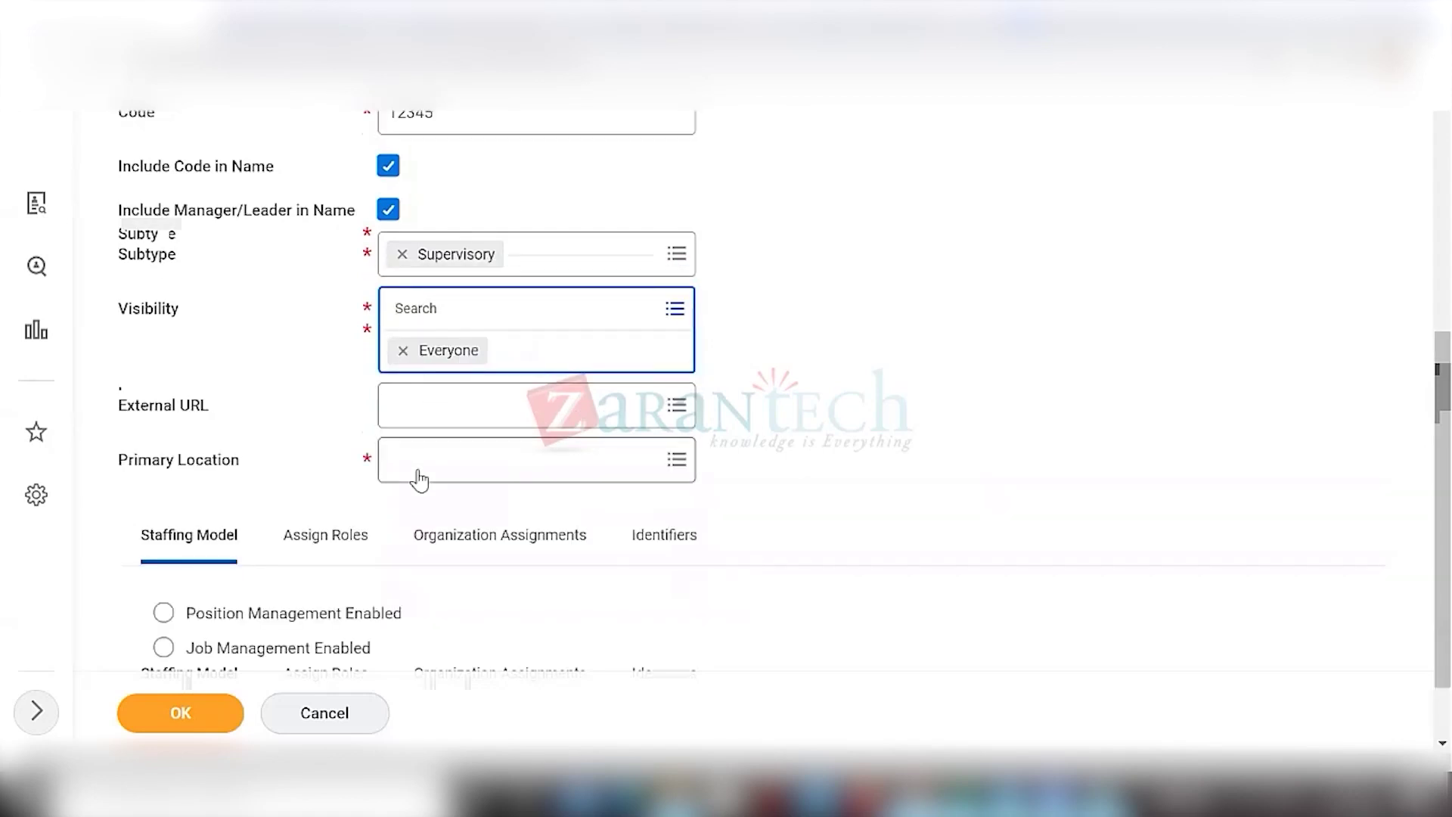
pyautogui.click(418, 469)
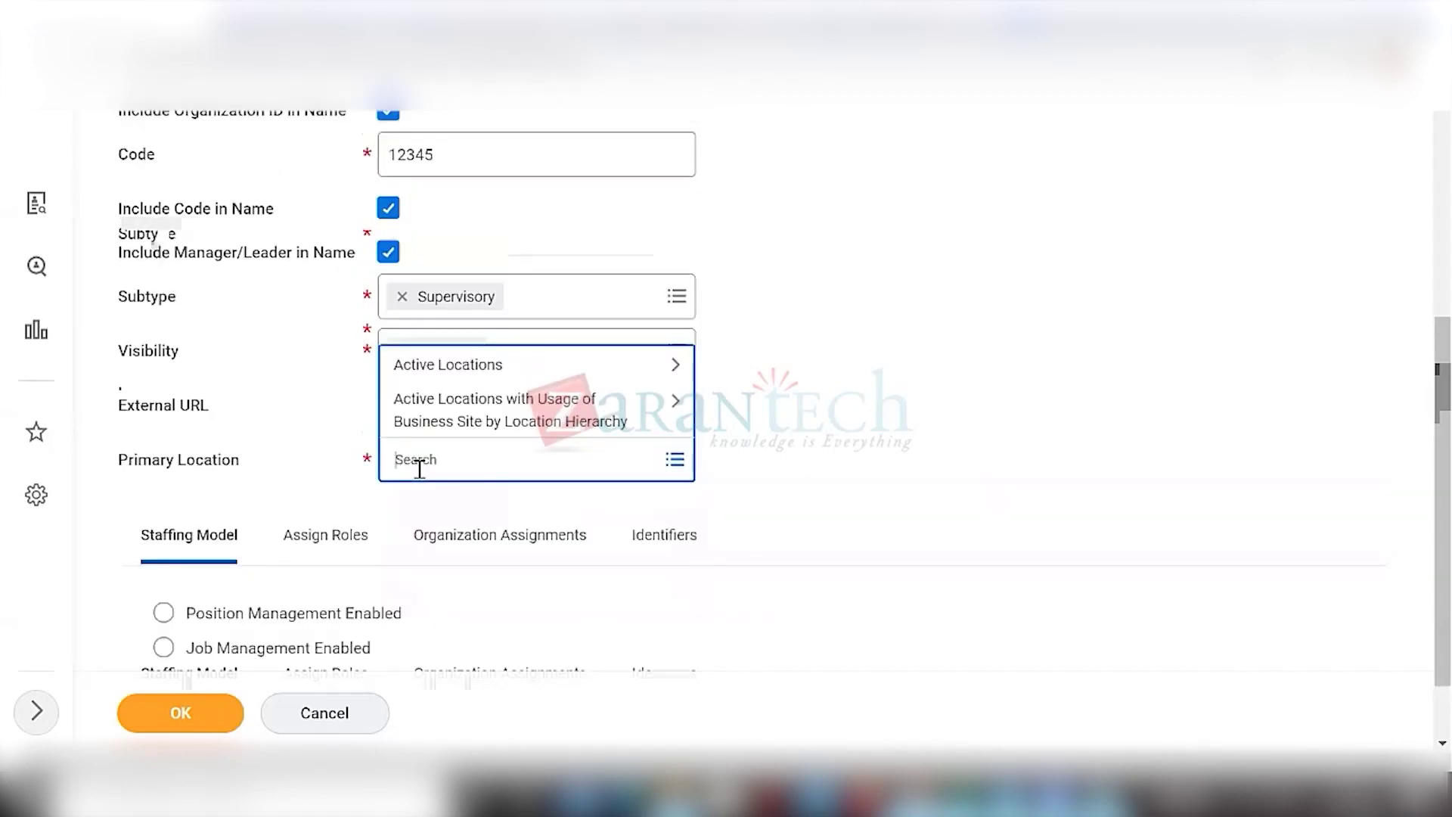
pyautogui.write('United')
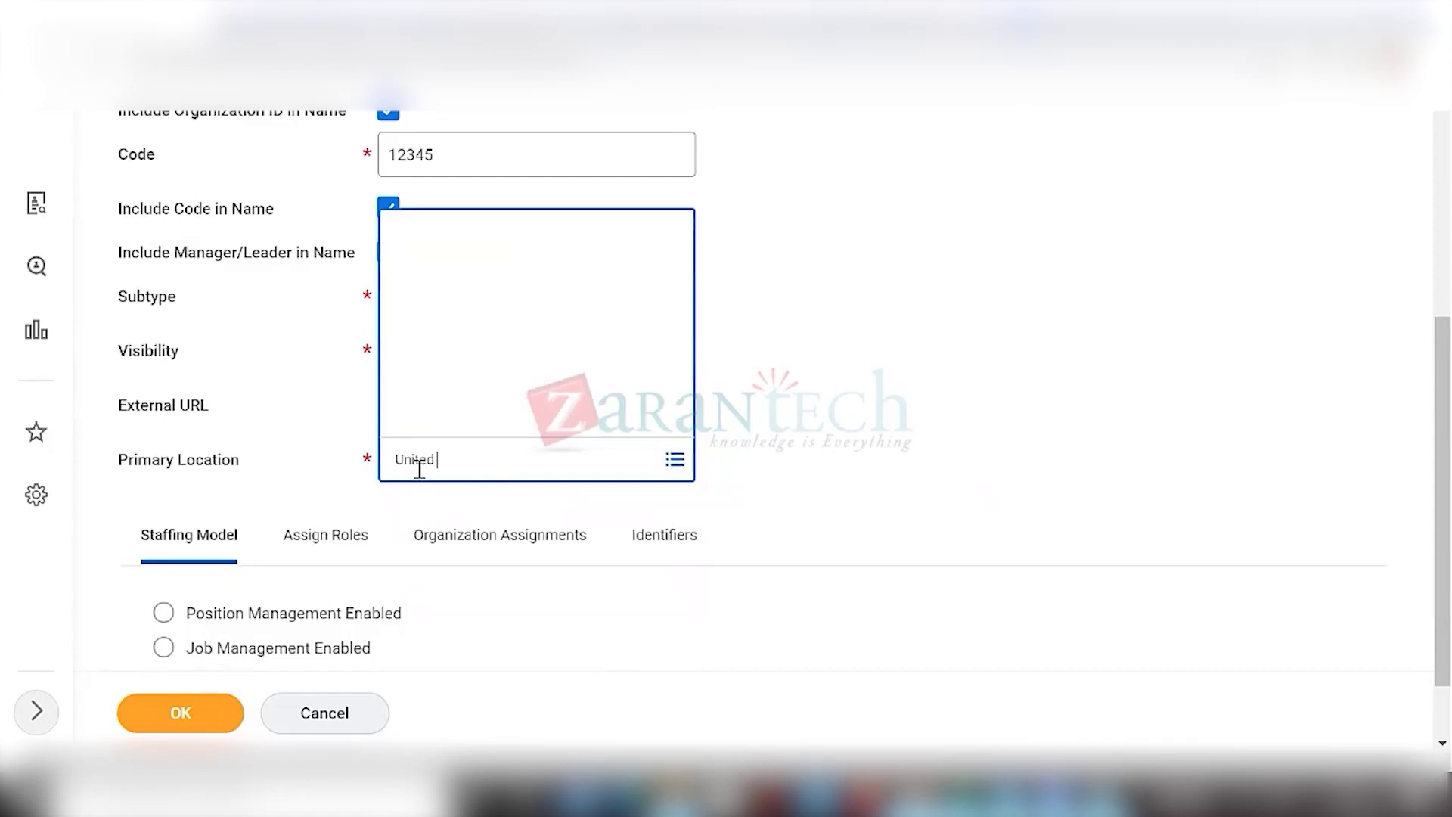
pyautogui.press('Return')
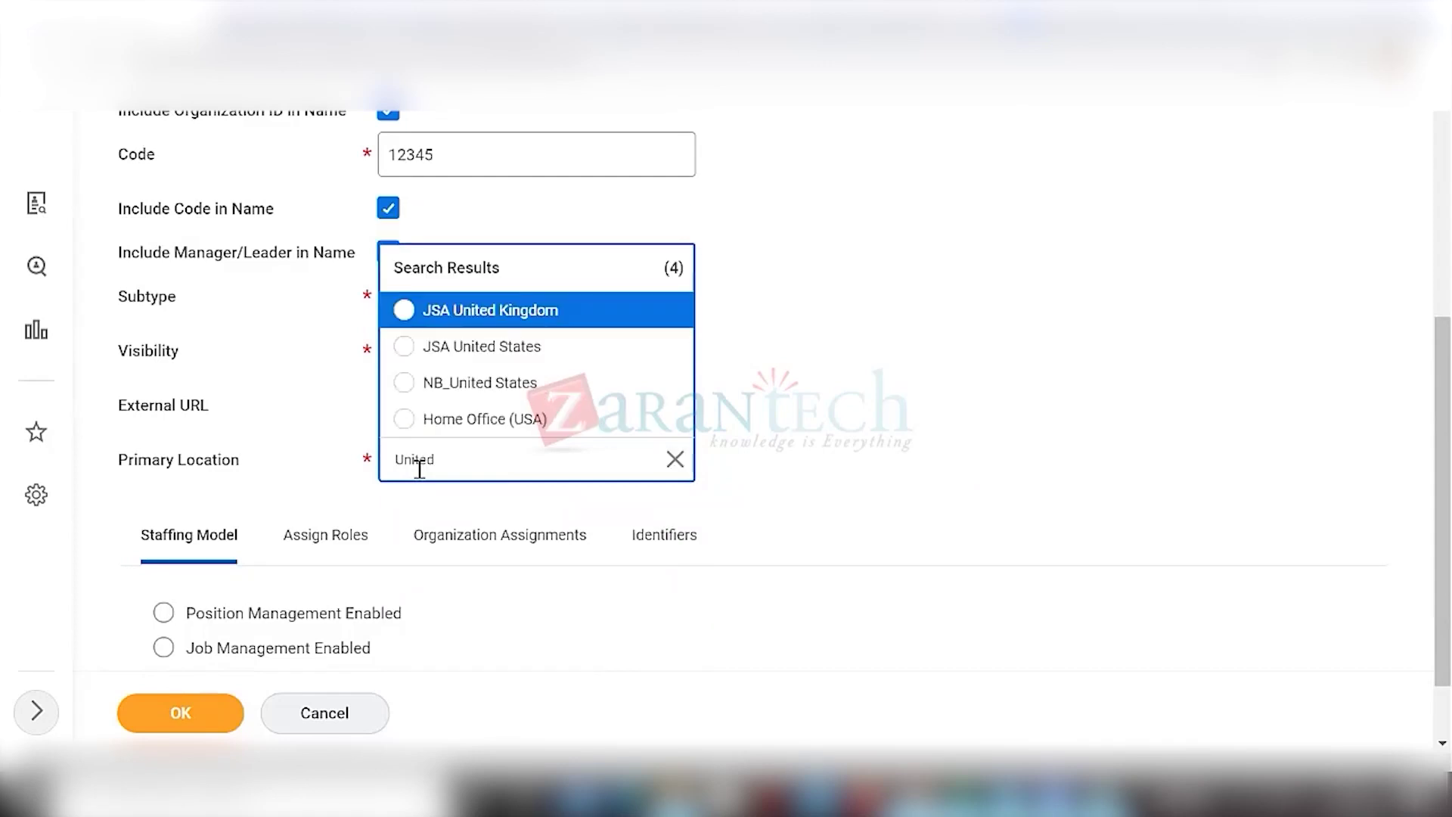
pyautogui.click(475, 420)
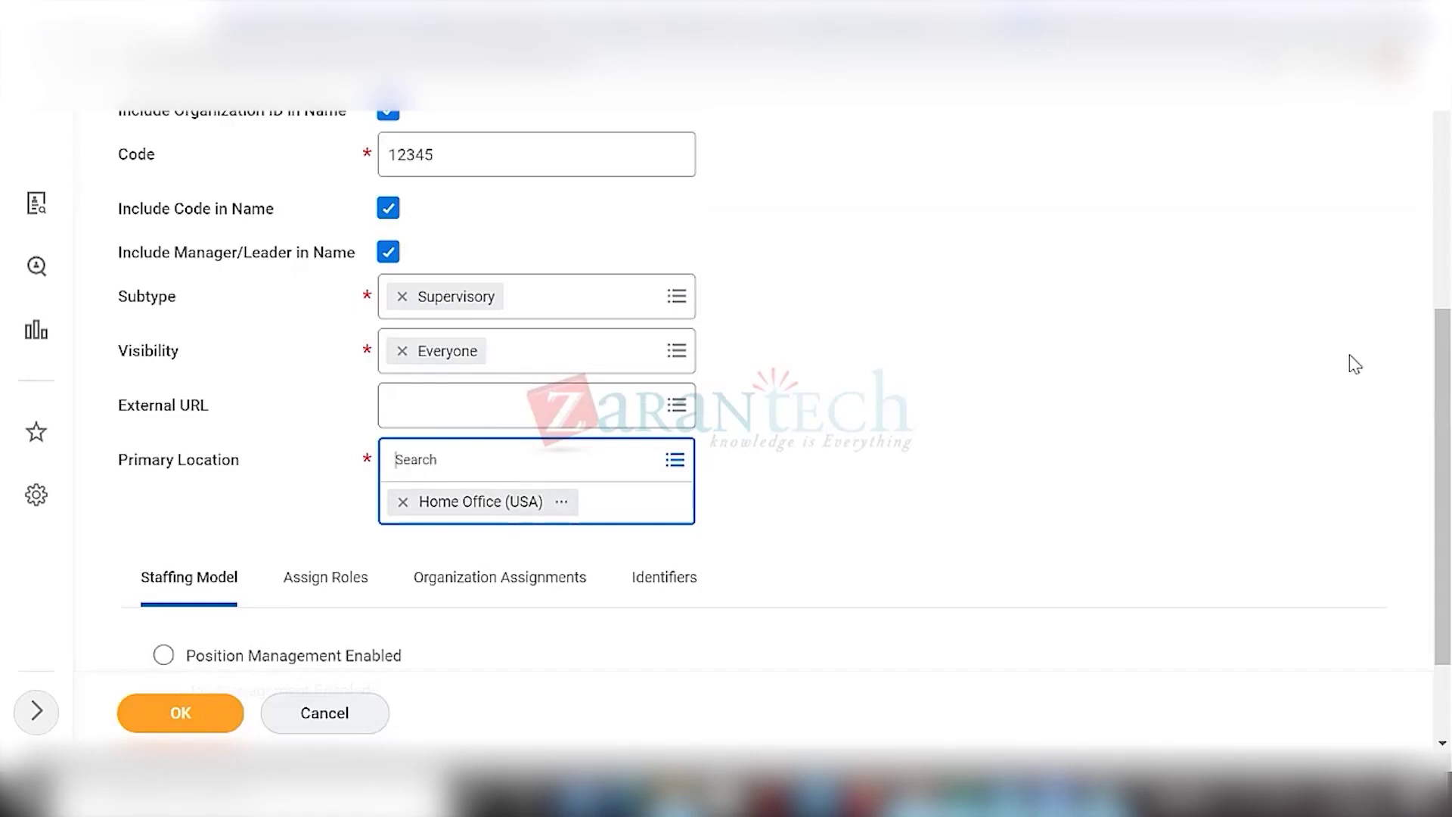
pyautogui.scroll(-2, 1417, 472)
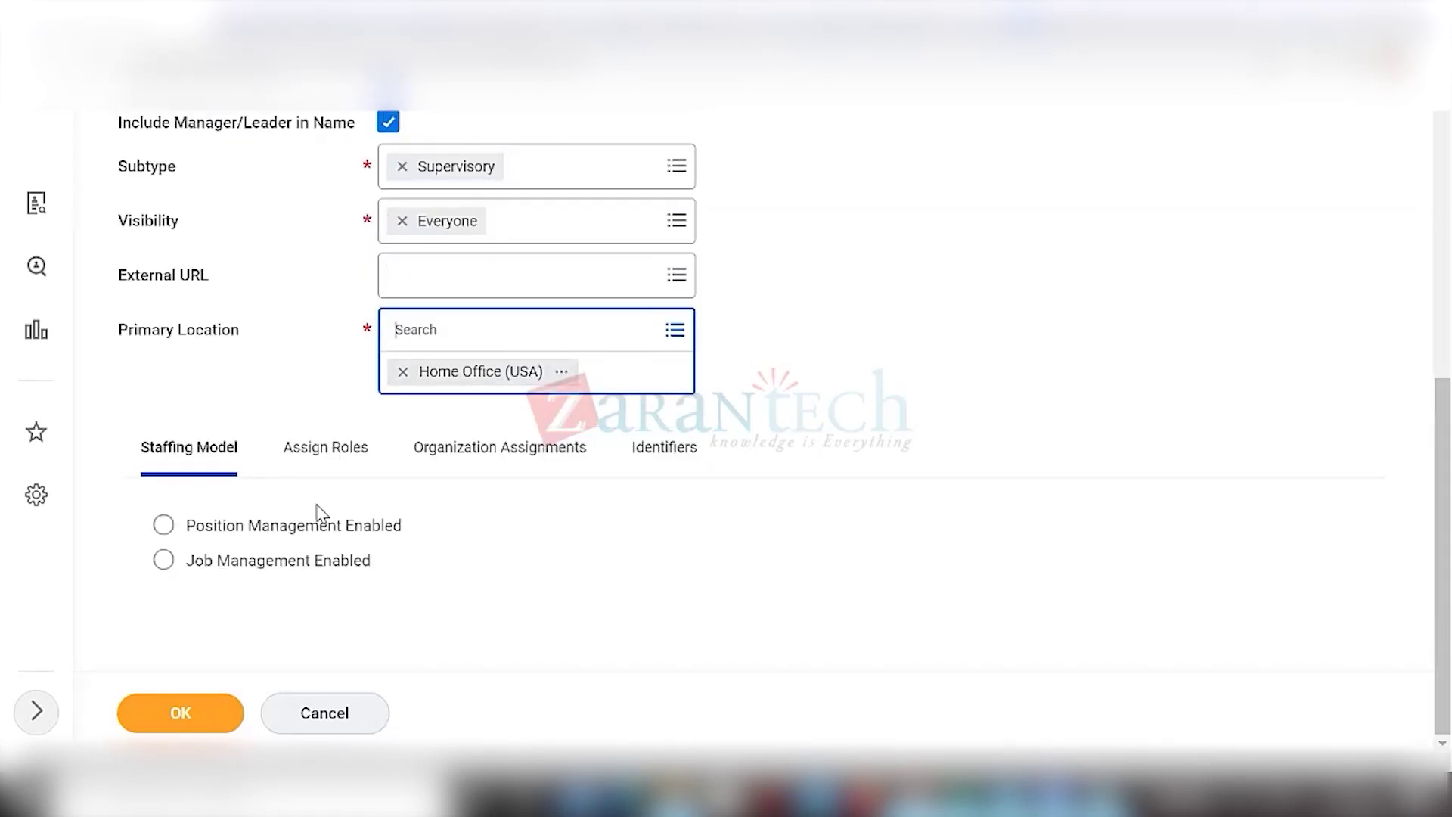
# - Choose Position Management as the staffing model and submit the 12345 Sushma INC organization
pyautogui.click(161, 527)
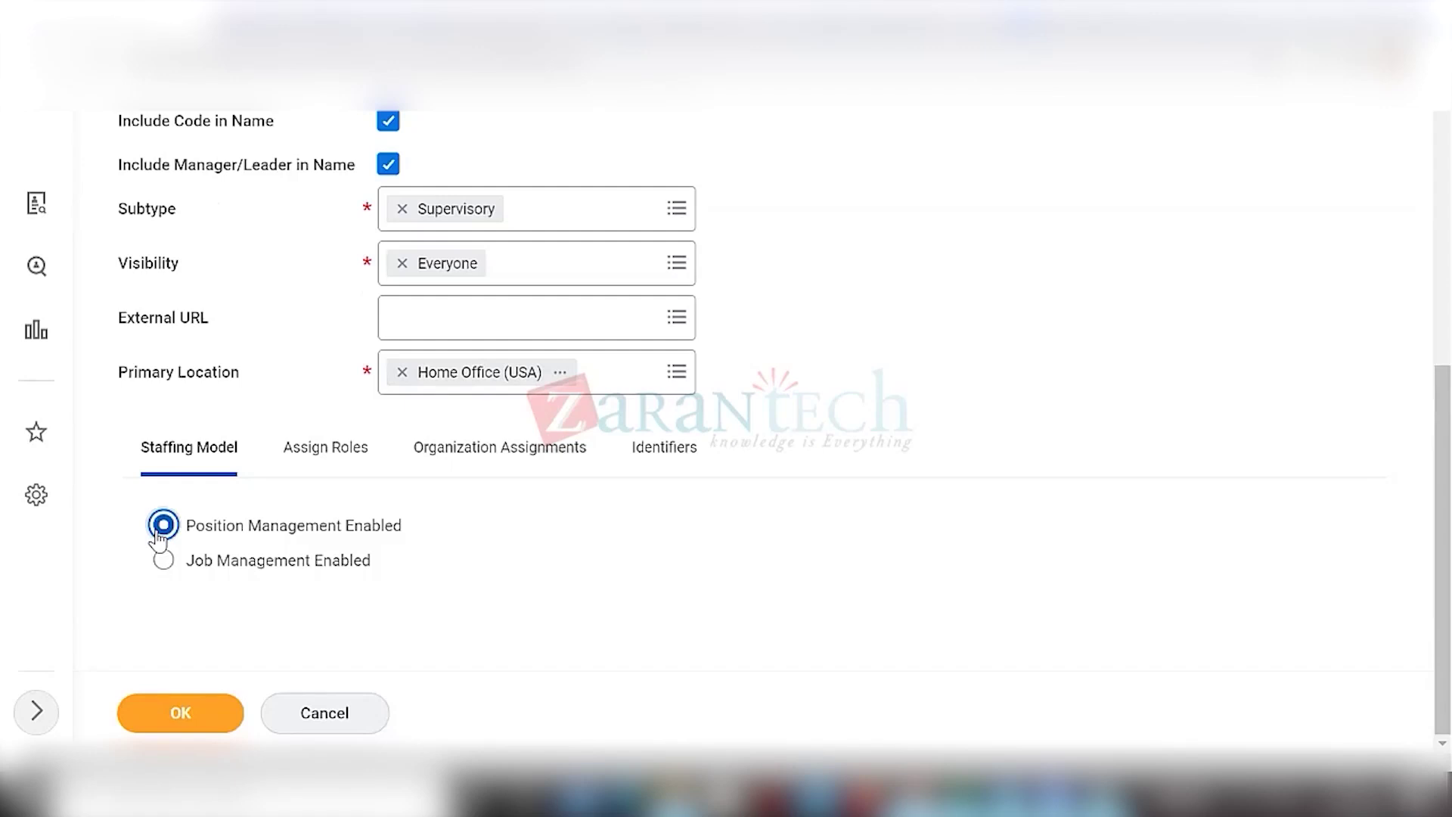
pyautogui.click(164, 560)
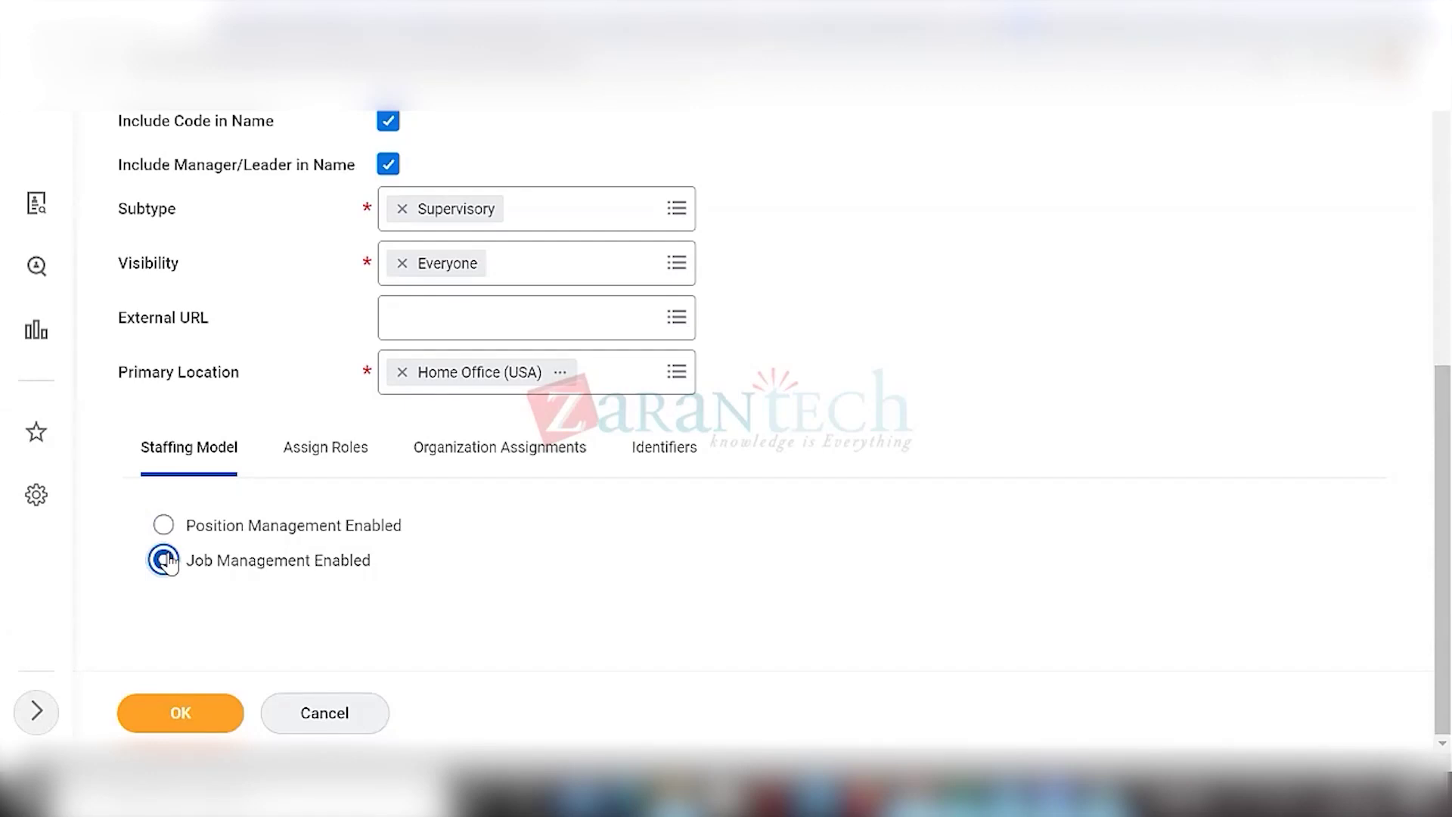
pyautogui.click(164, 526)
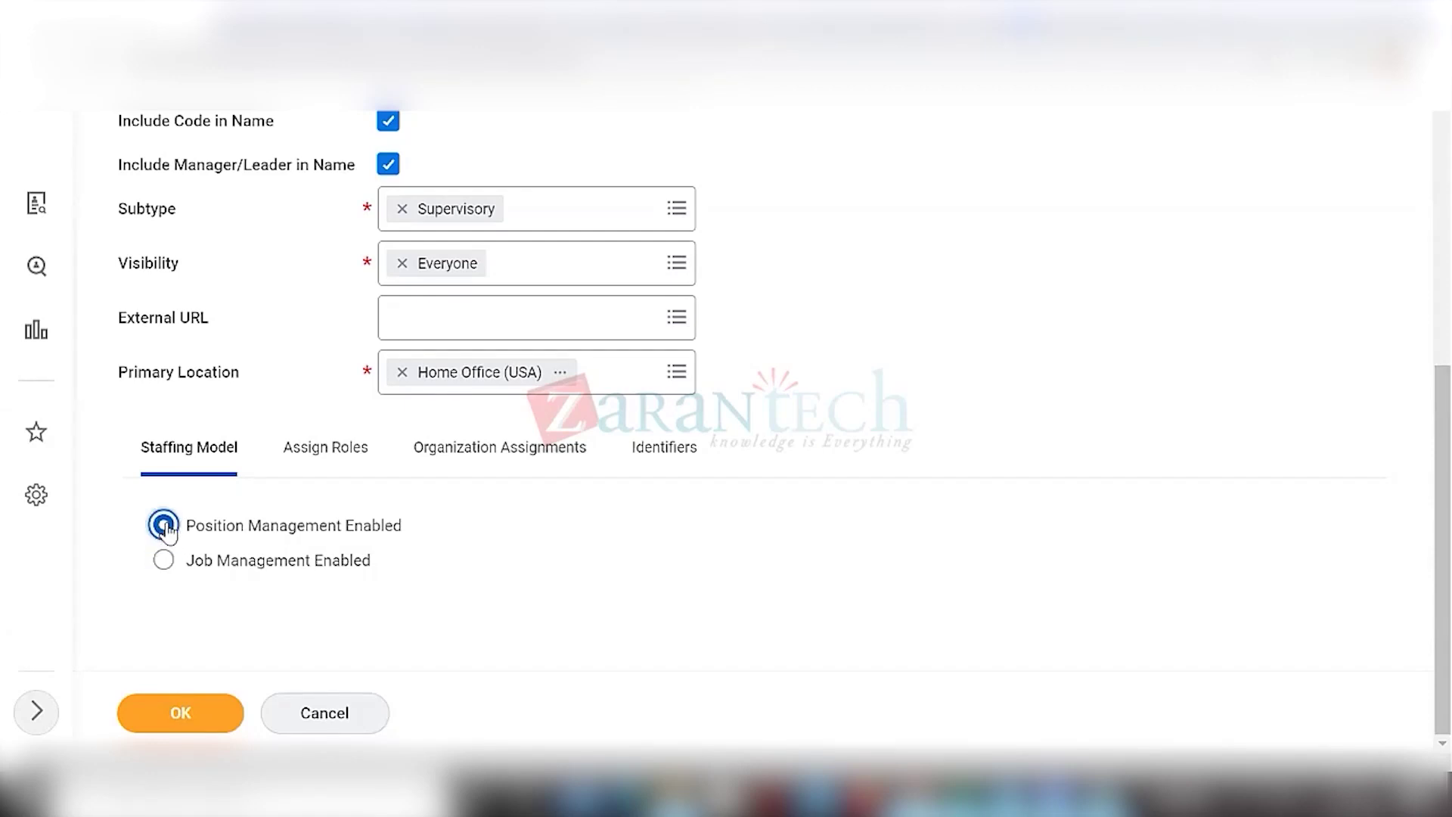
pyautogui.click(203, 711)
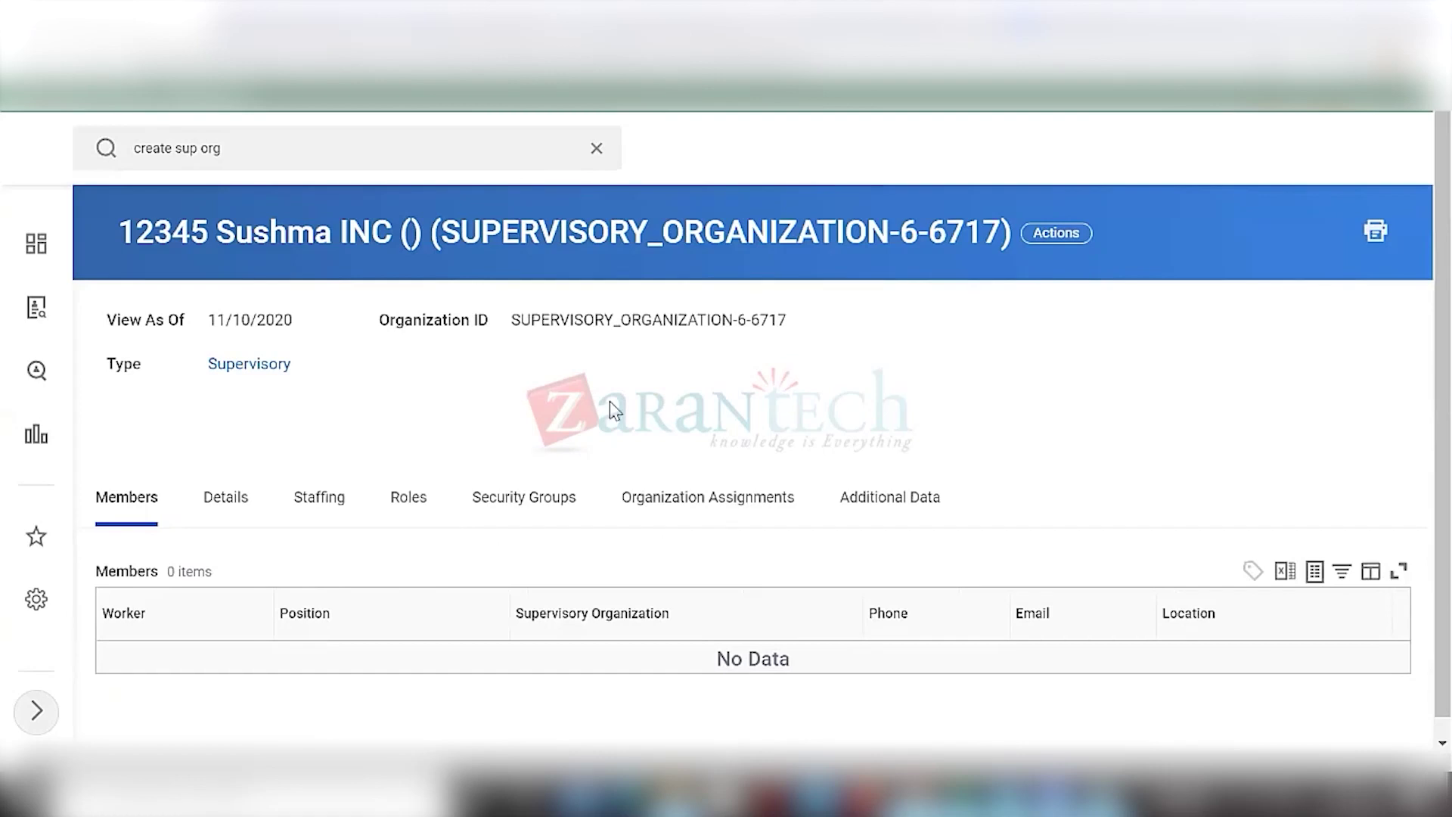
# - Start Create Subordinate for 12345 Sushma INC from its Actions > Reorganization menu
pyautogui.click(1052, 234)
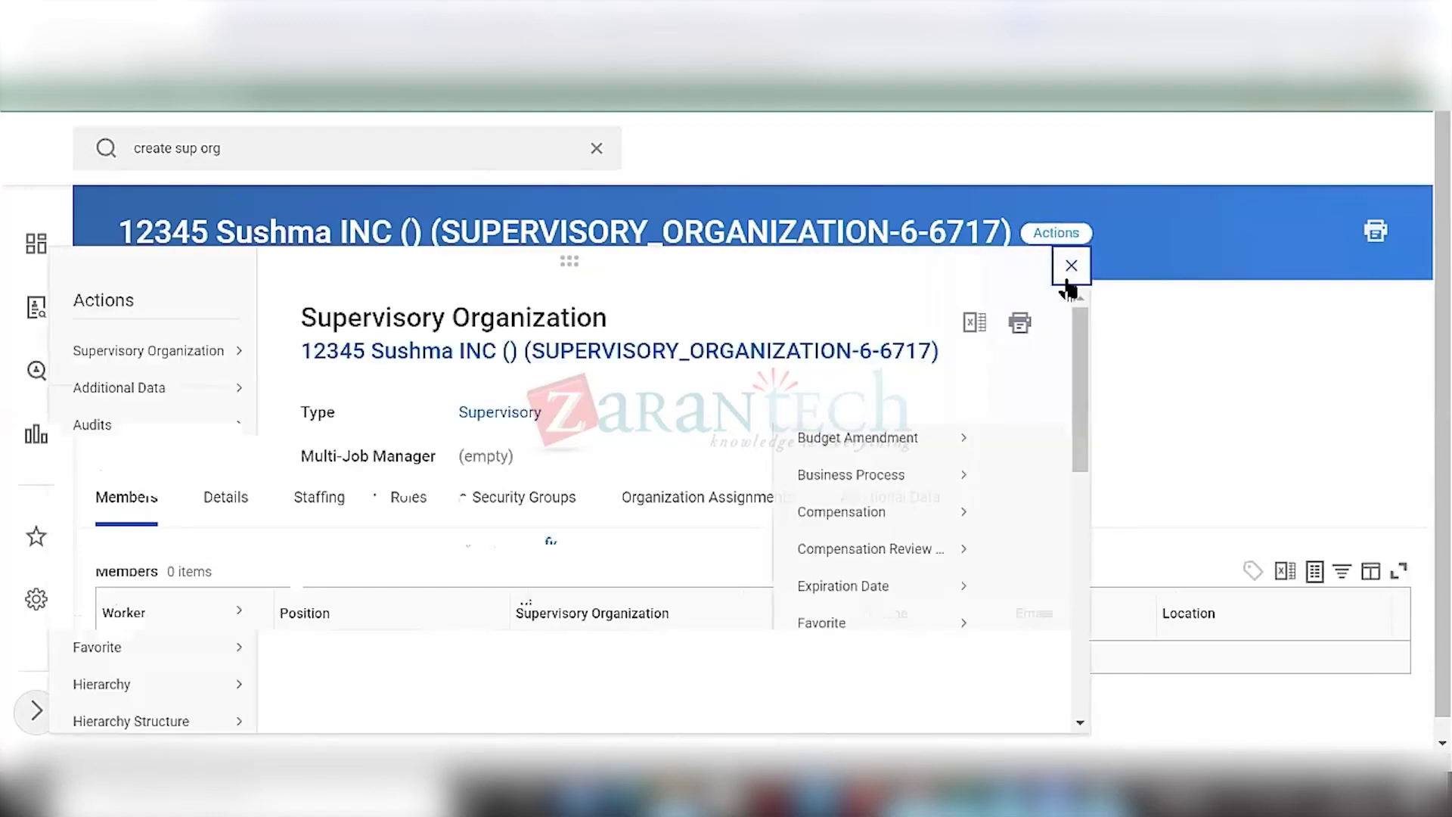
pyautogui.scroll(-5, 1079, 325)
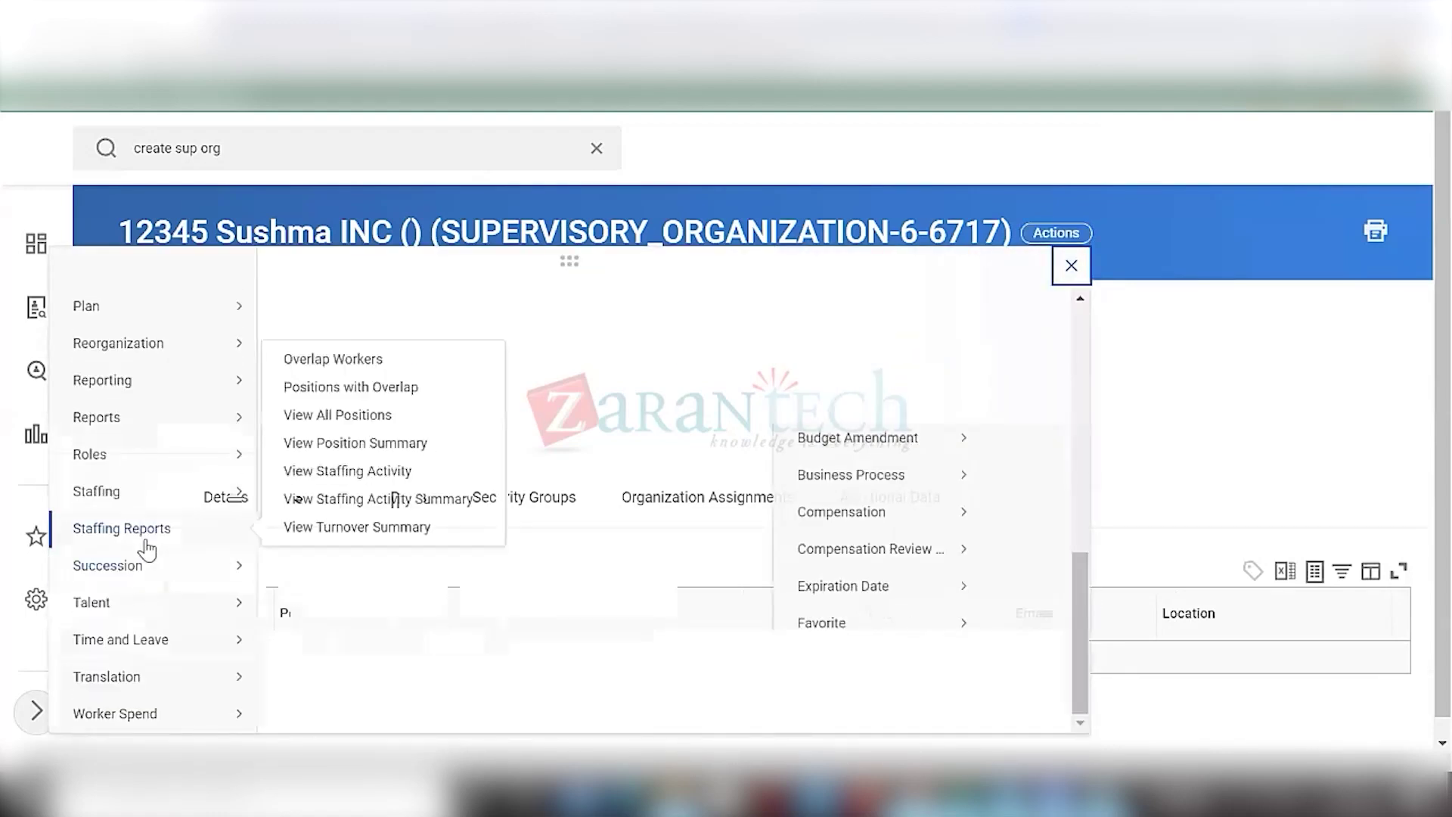
pyautogui.moveTo(162, 350)
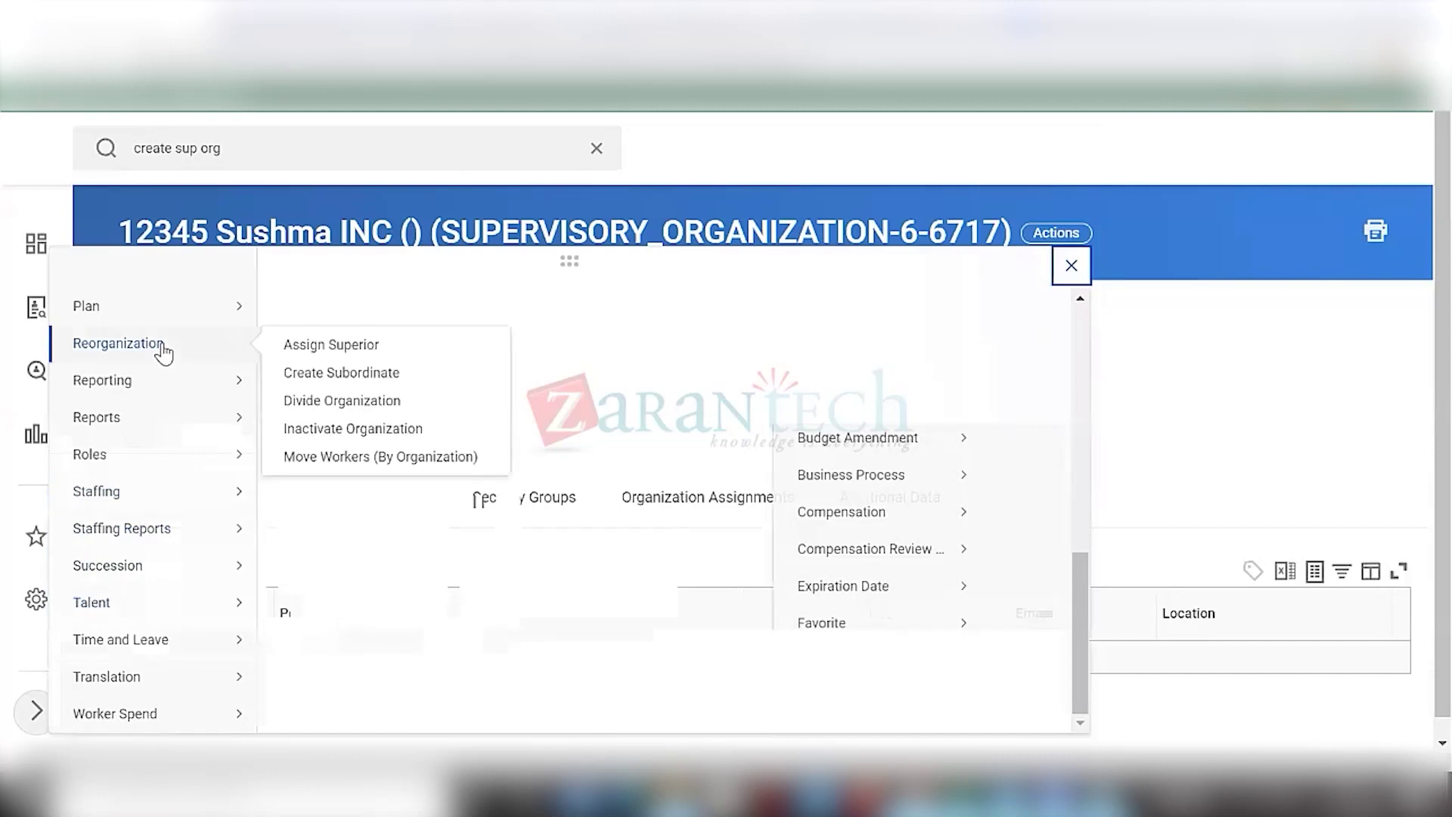
pyautogui.click(342, 374)
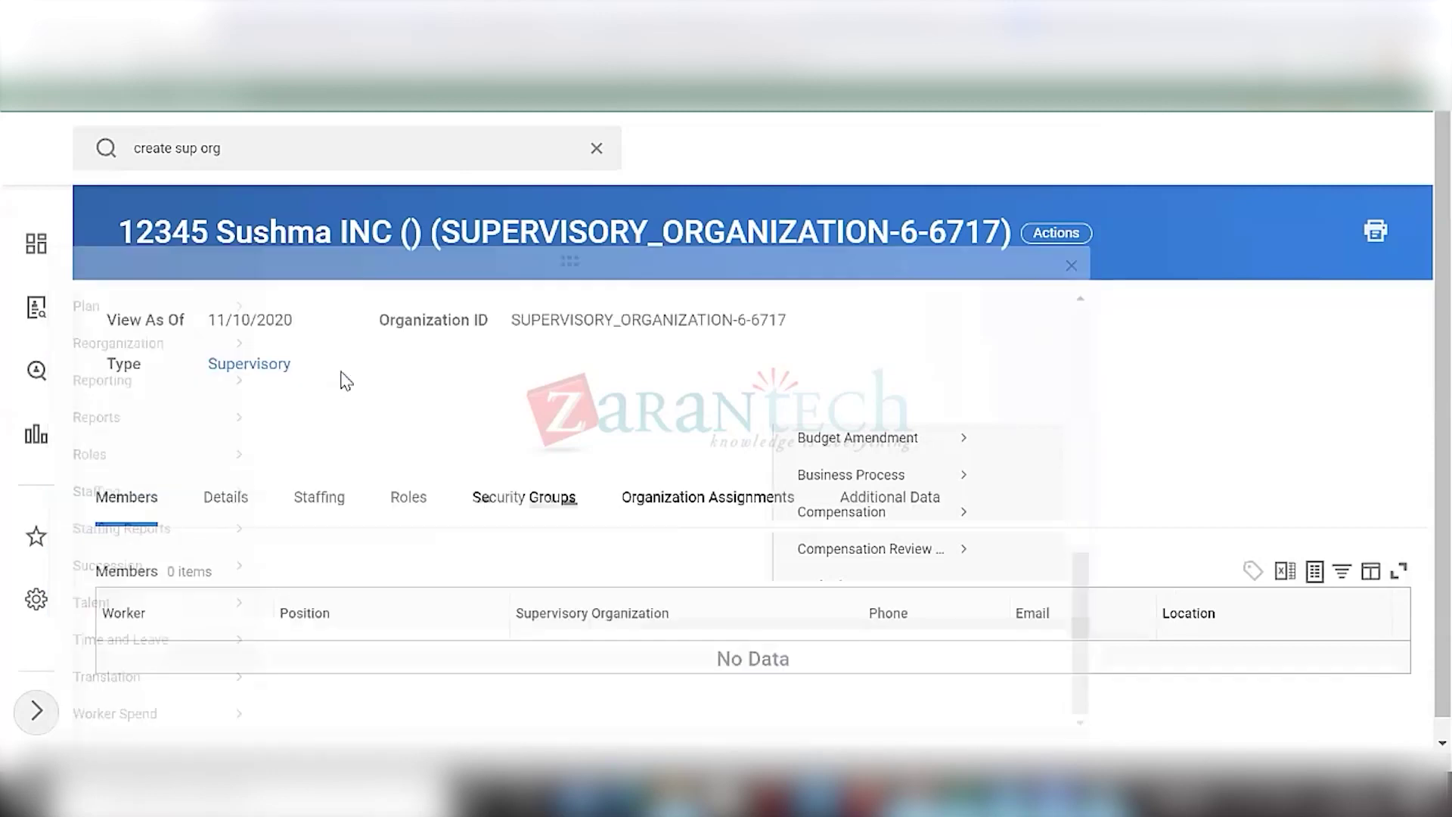
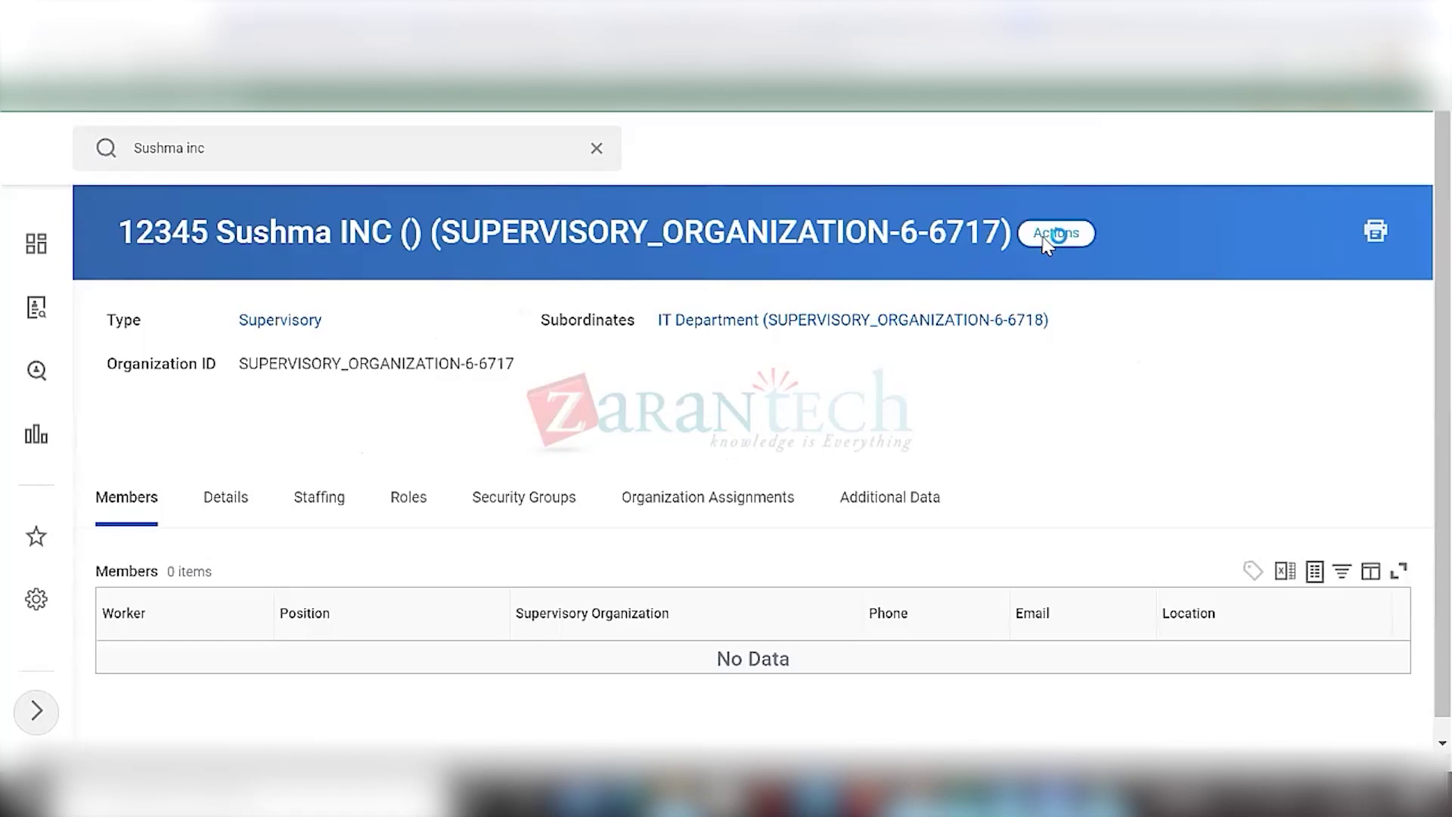
# - Browse Sushma INC's reorganization actions, then open the Sushma INC org chart
pyautogui.click(1078, 545)
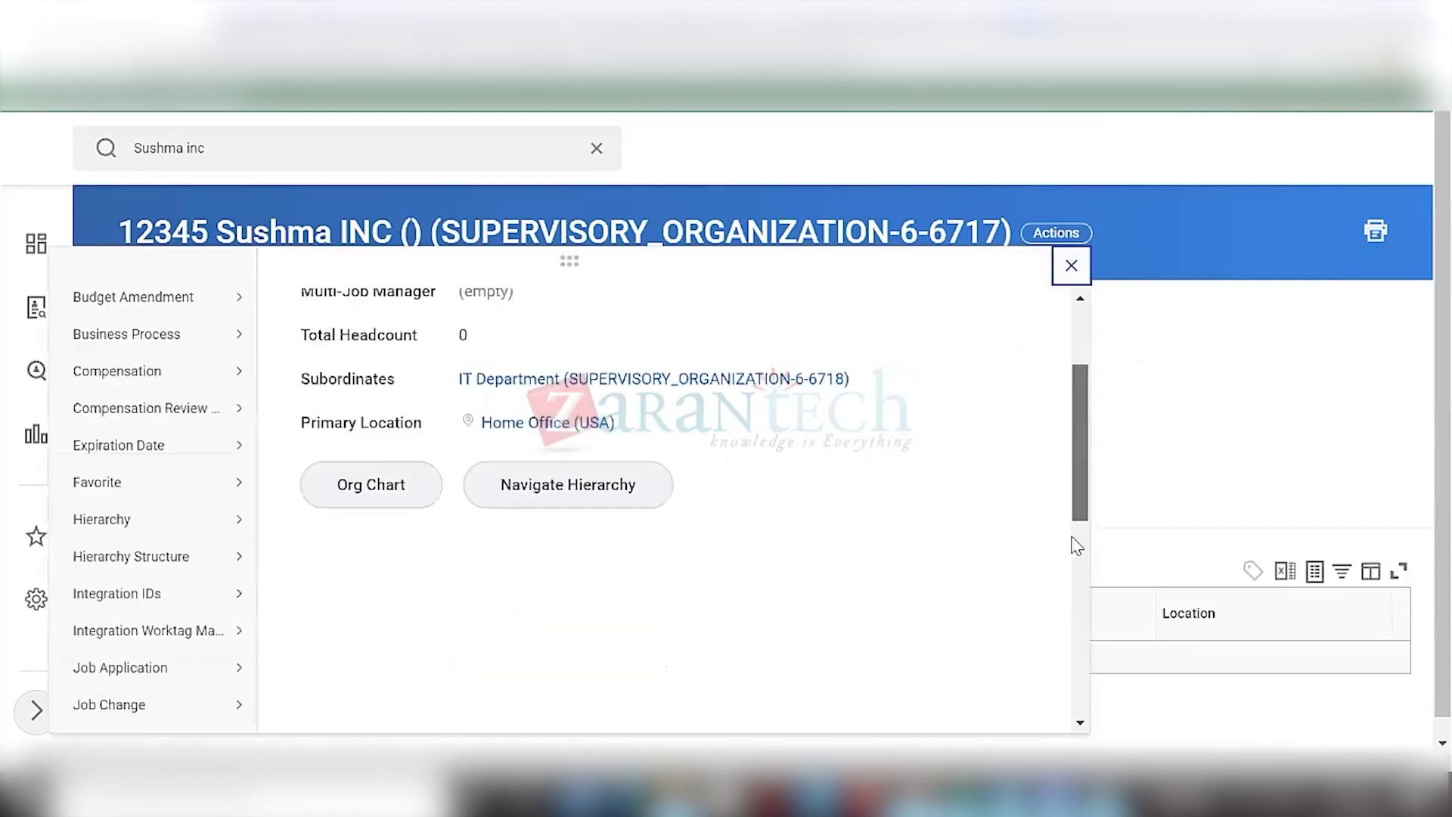
pyautogui.moveTo(174, 434)
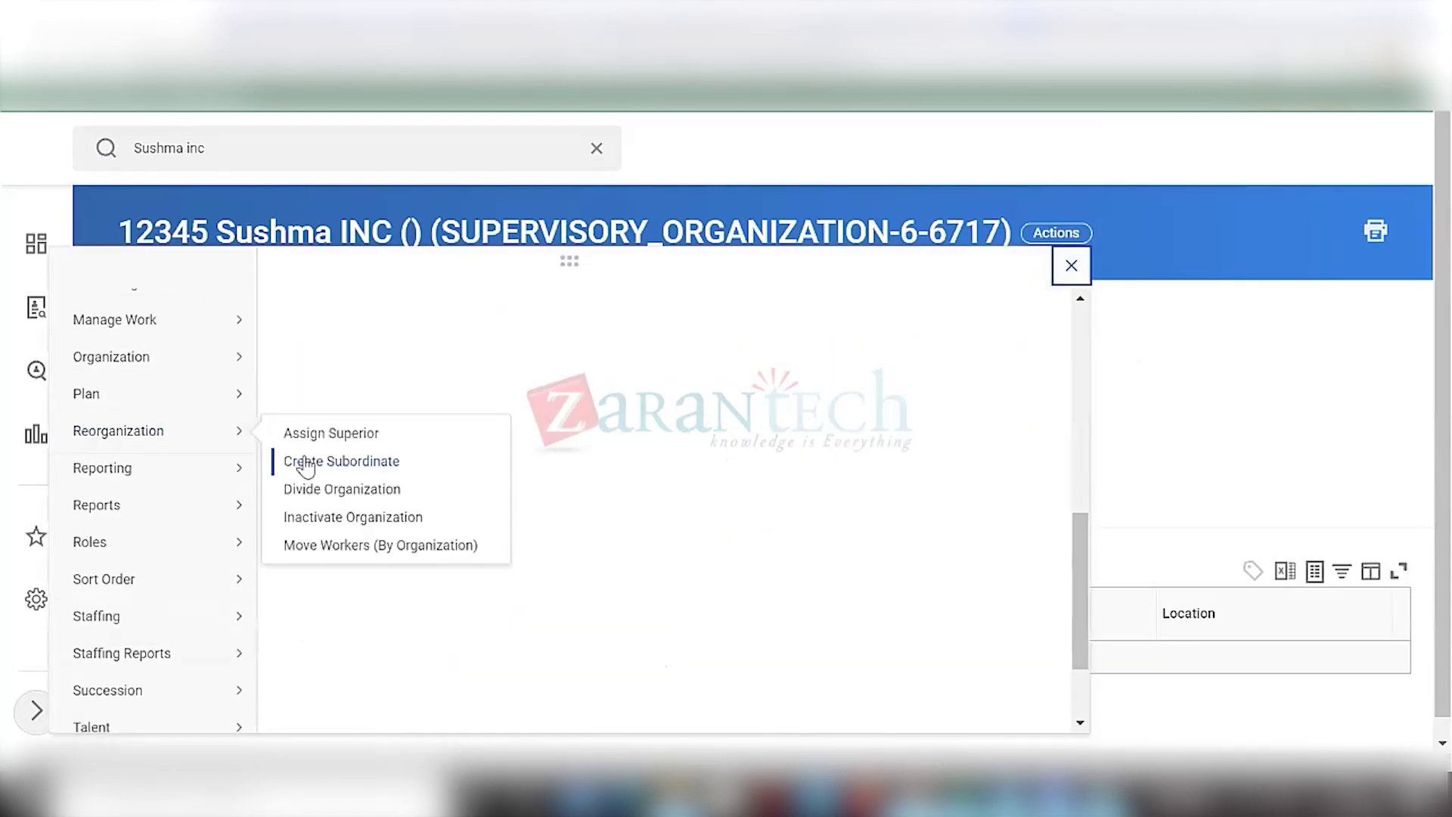
pyautogui.click(1216, 386)
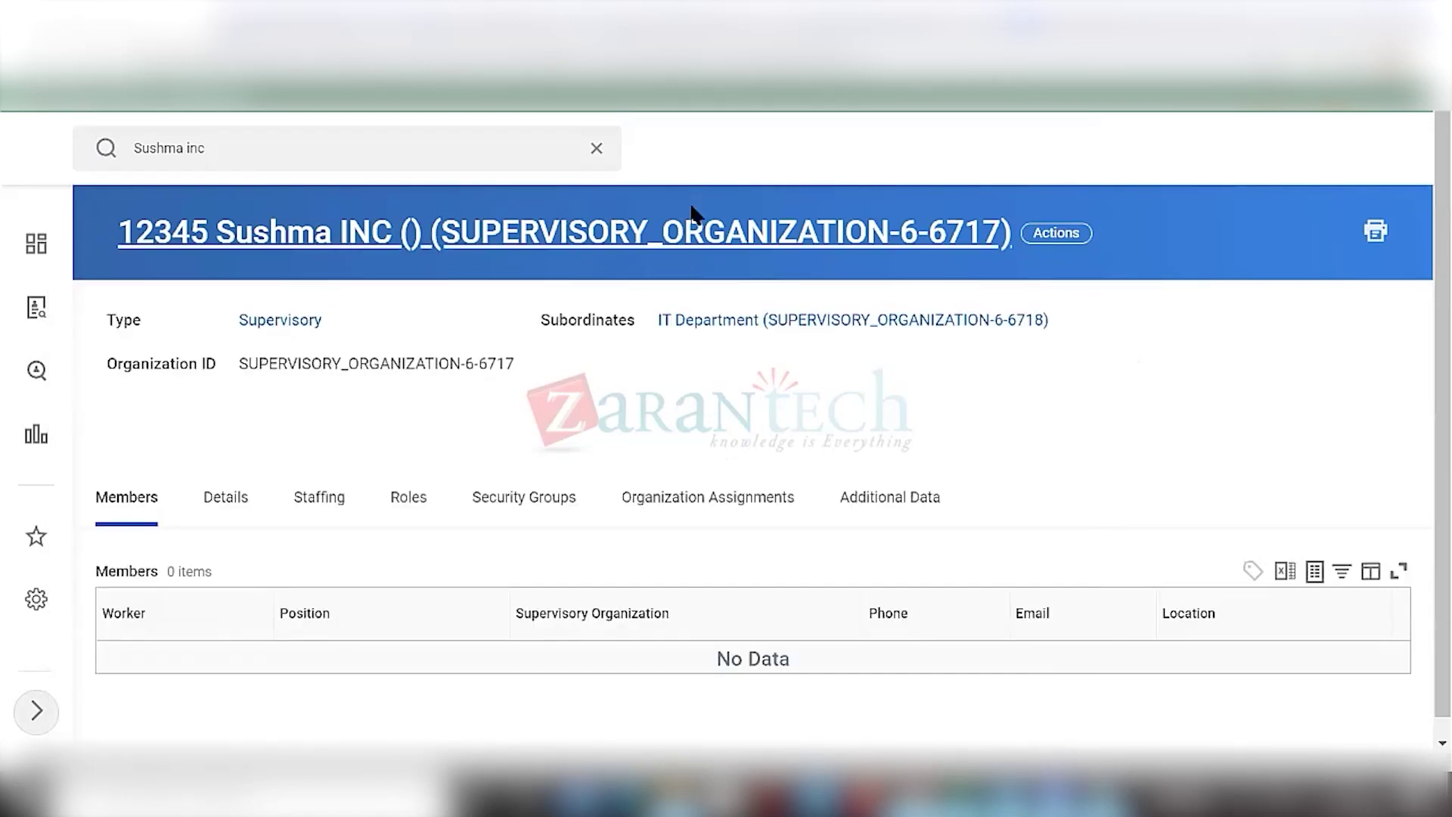
pyautogui.click(1060, 232)
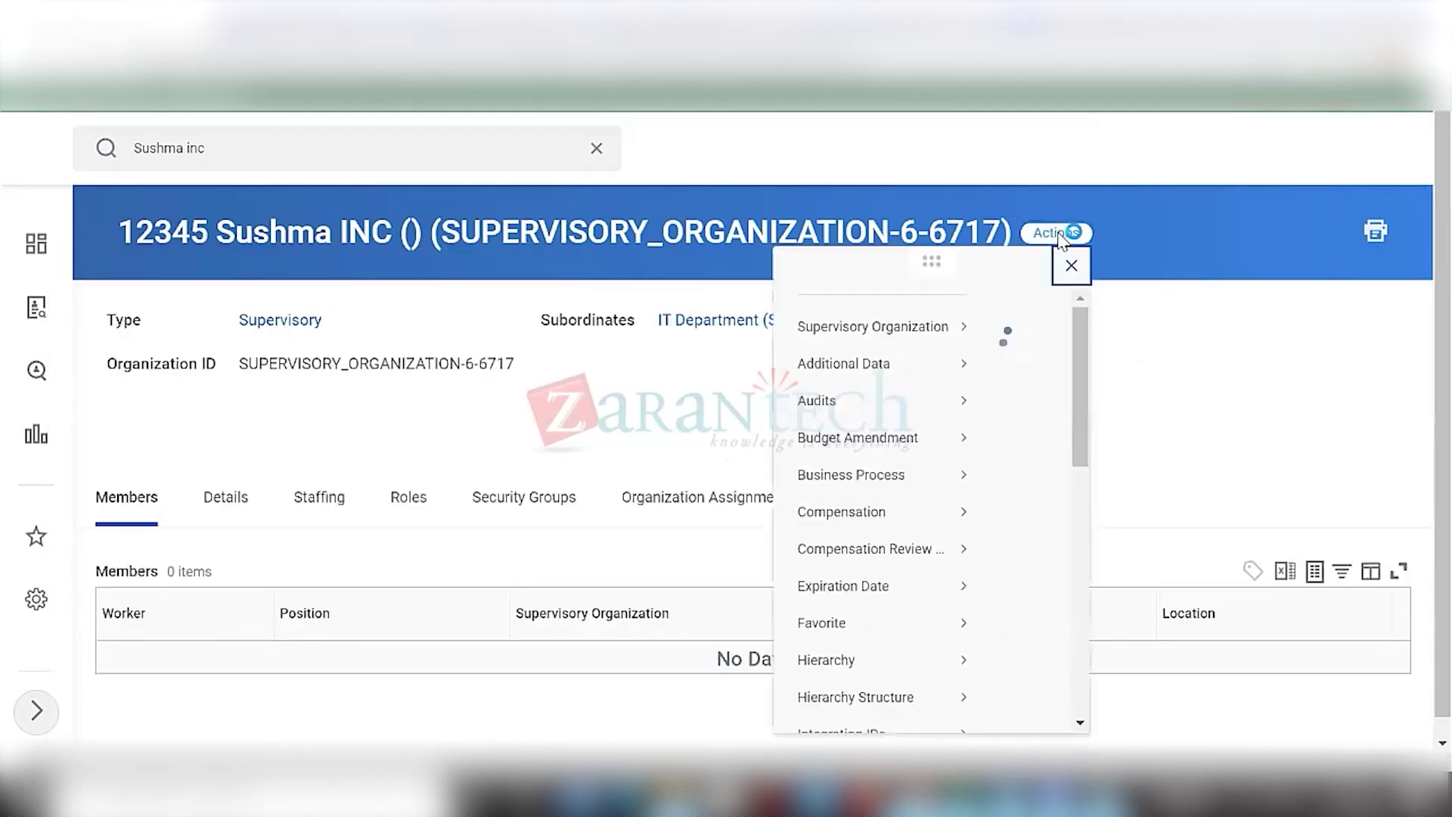
pyautogui.click(373, 660)
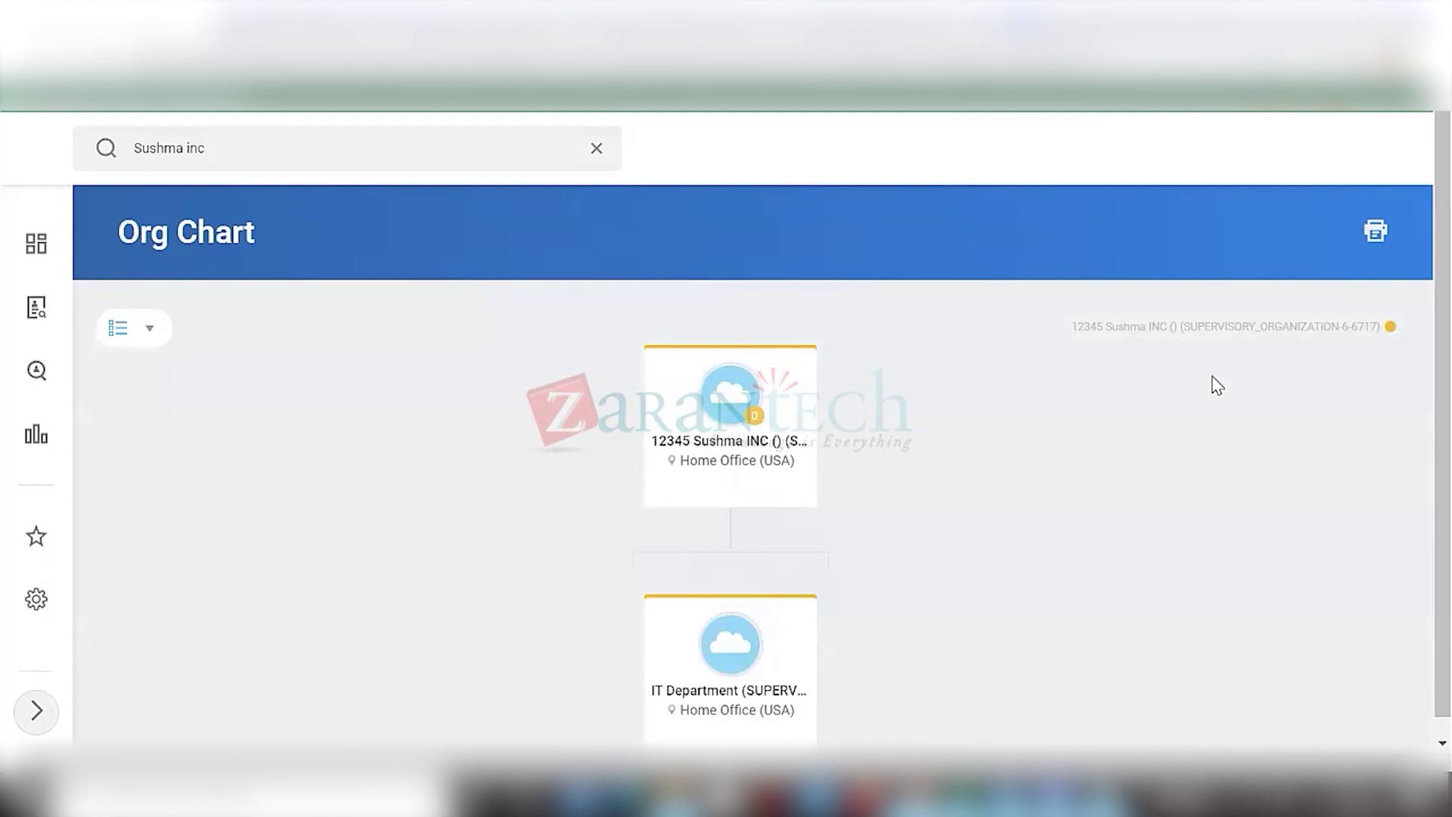
# - From the IT Department card's Staffing actions, start Create Position
pyautogui.scroll(-1, 1414, 291)
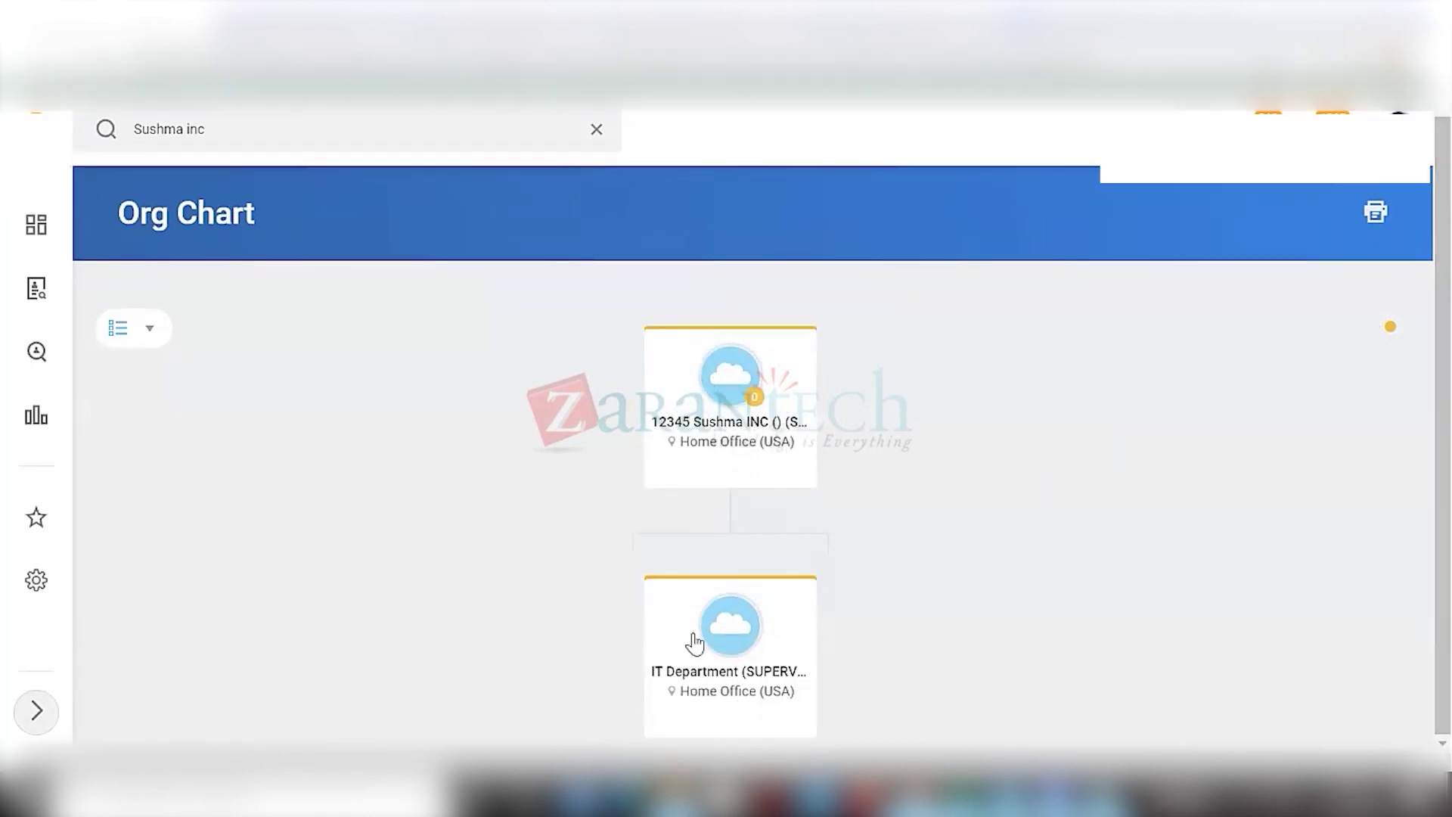
pyautogui.moveTo(806, 599)
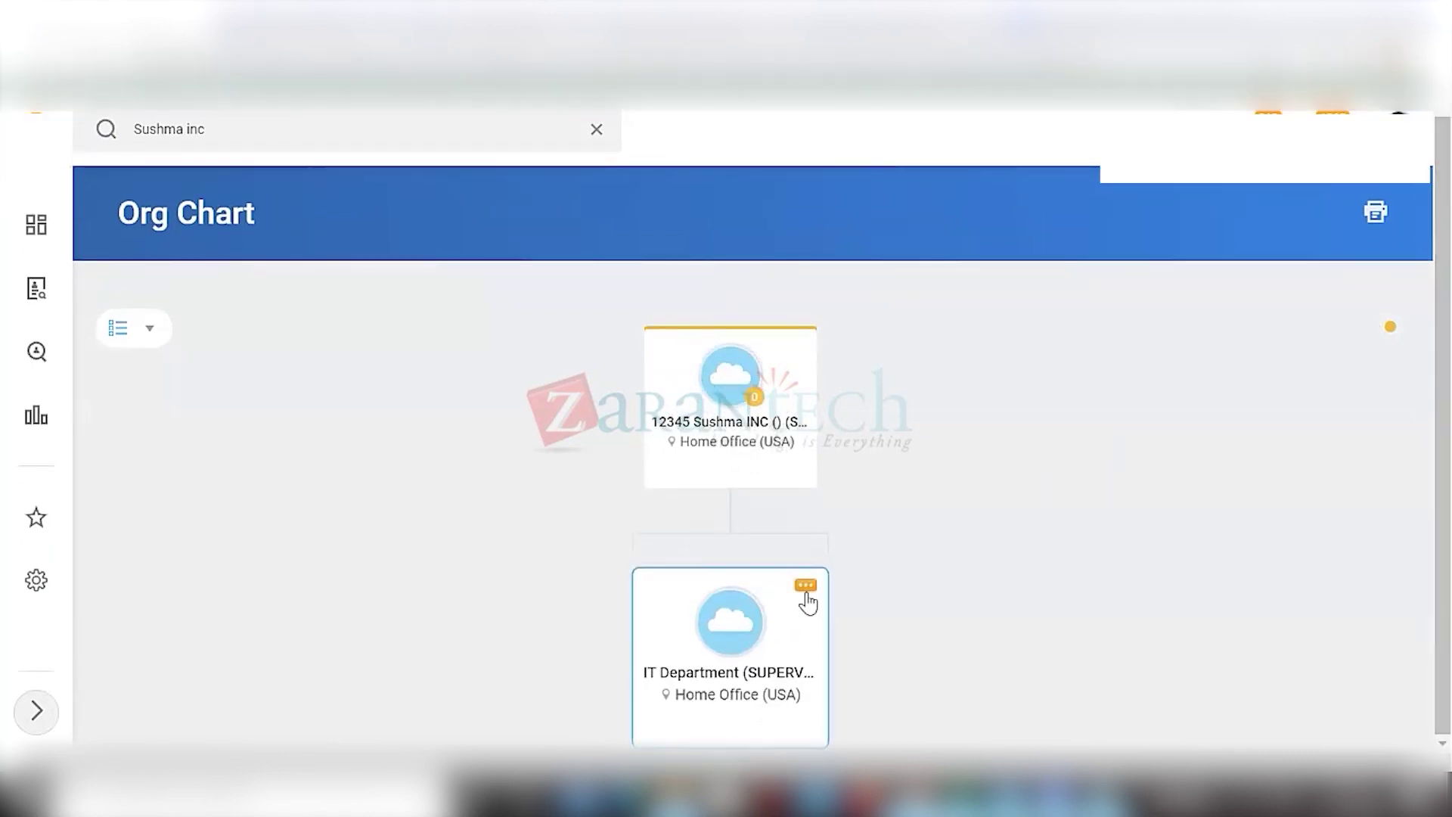
pyautogui.click(806, 585)
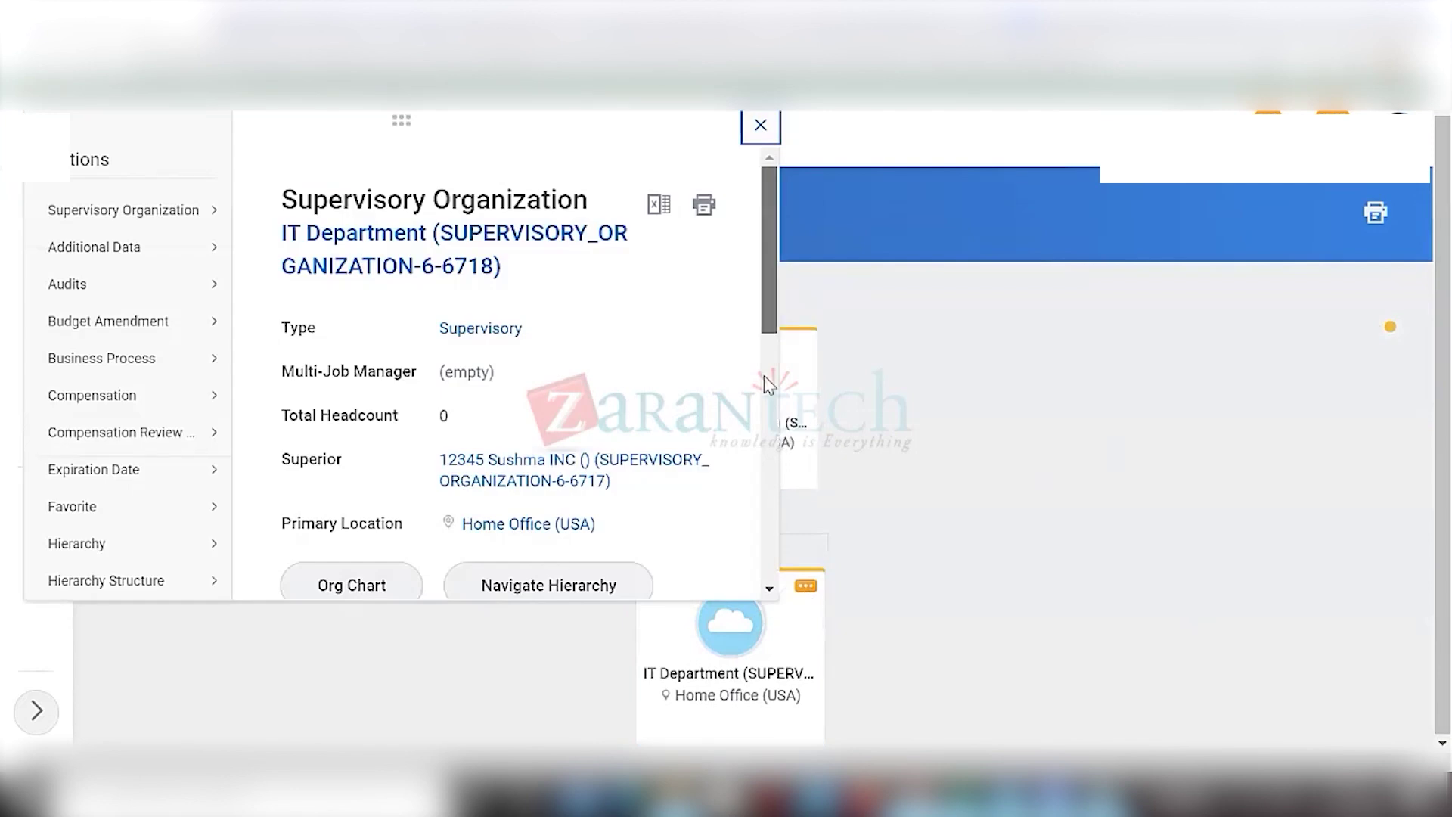
pyautogui.scroll(-6, 764, 375)
pyautogui.moveTo(192, 449)
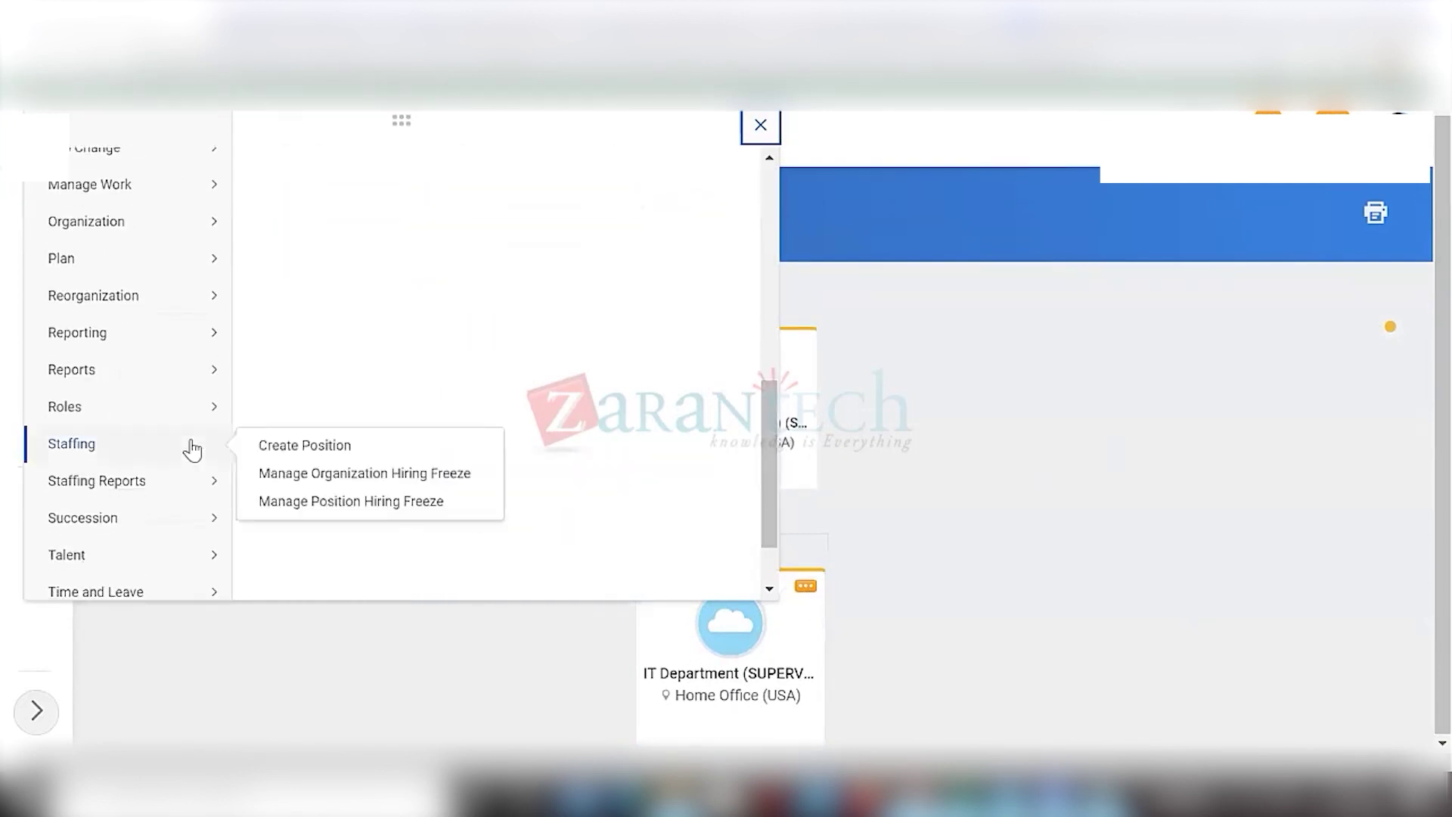
pyautogui.click(291, 448)
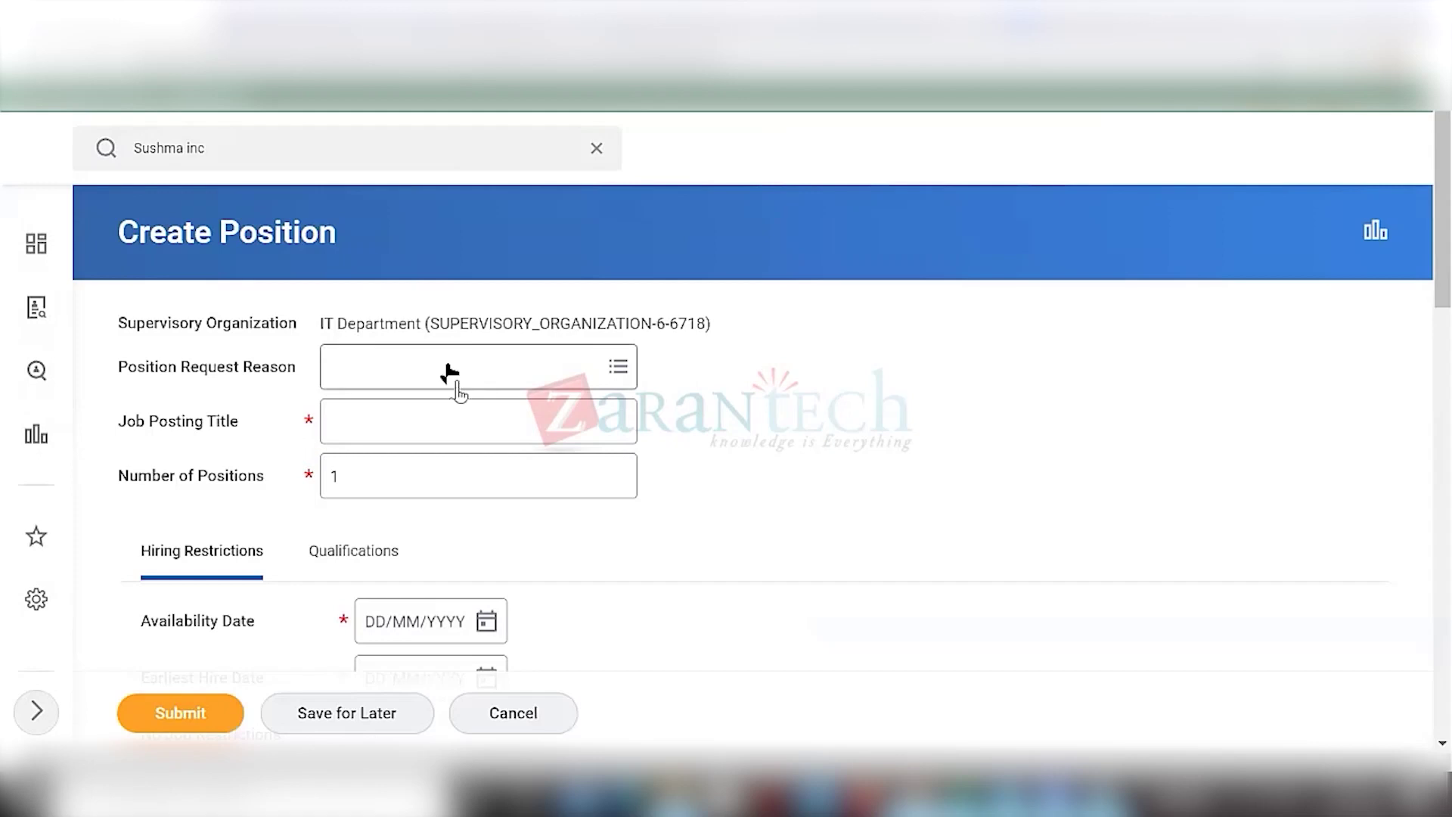
# - Set Number of Positions to 3 and the job posting title to 'IT MAN'
pyautogui.click(362, 486)
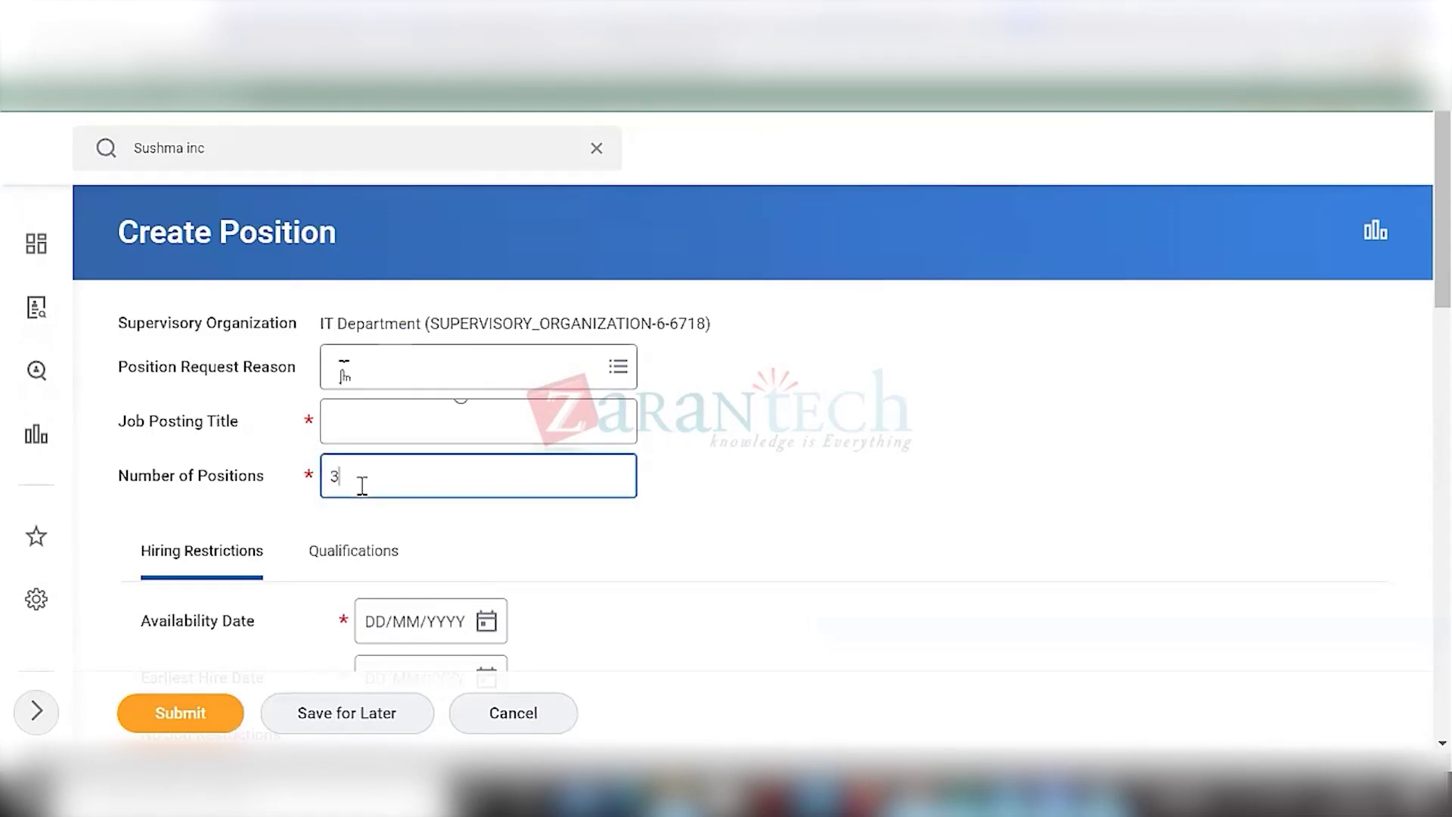
pyautogui.click(373, 427)
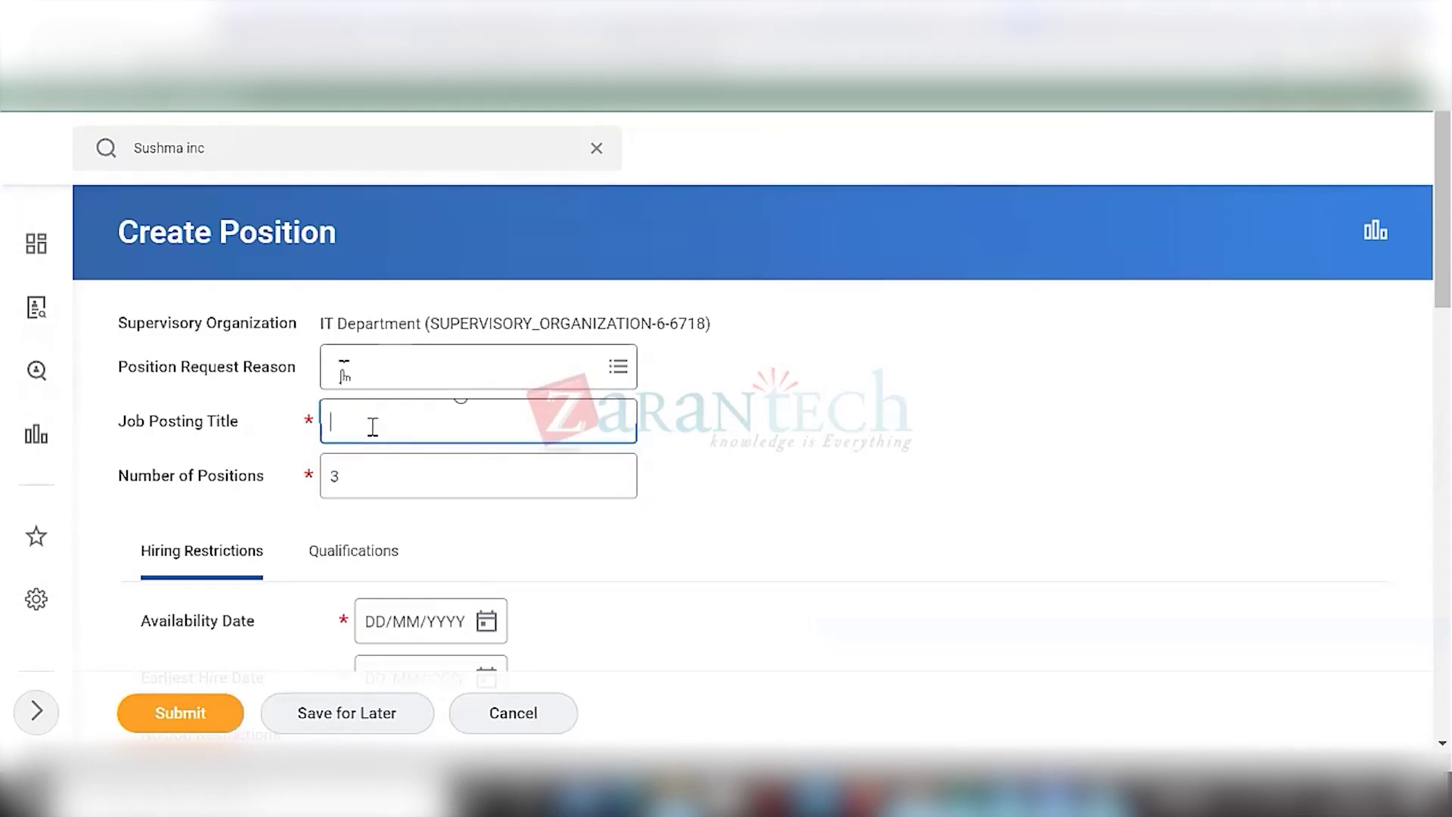
pyautogui.write('IT MAN')
# - Set the availability date to the 1st and earliest hire date to 08/10/2020
pyautogui.scroll(-7, 1422, 393)
pyautogui.click(484, 112)
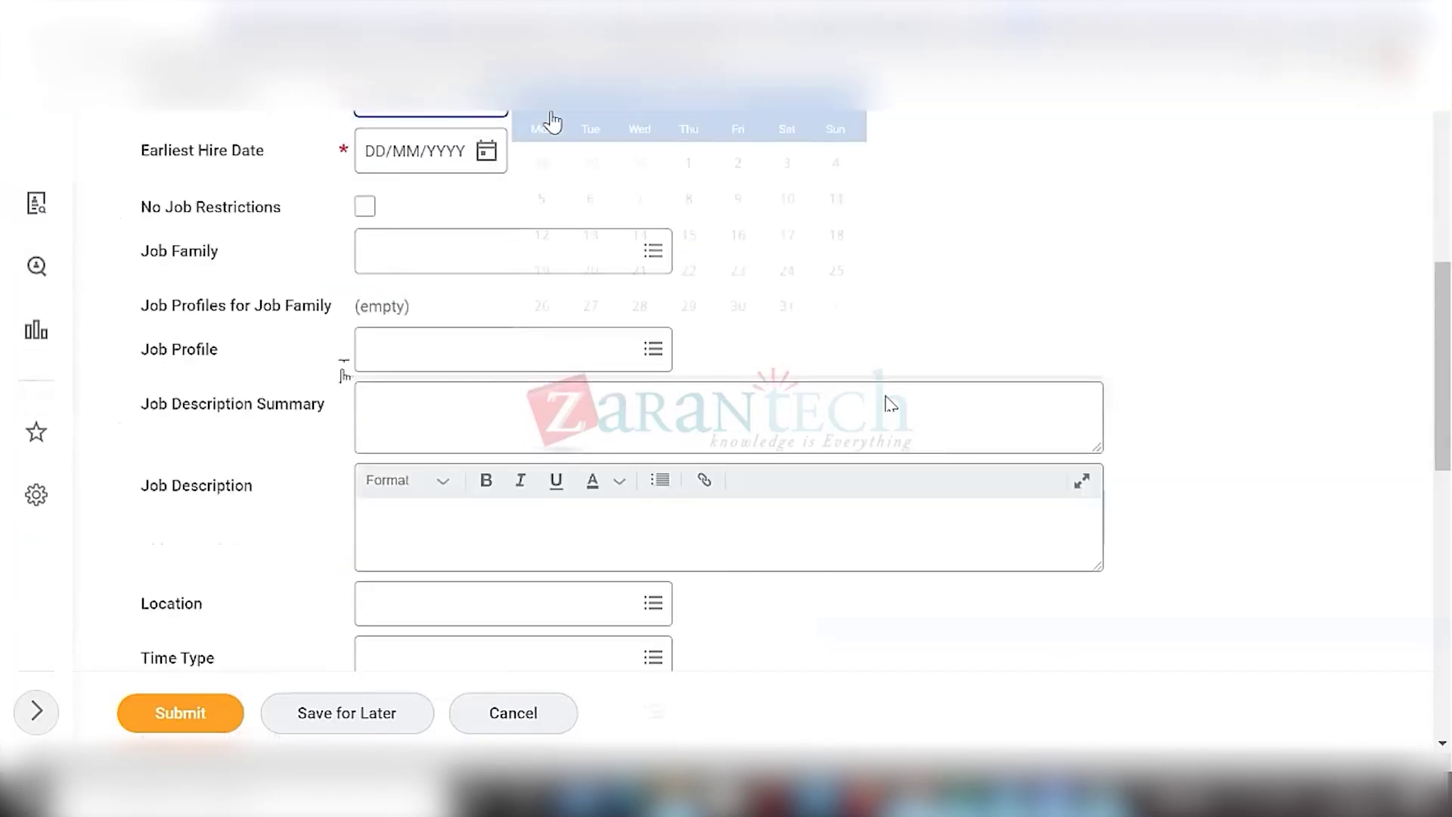
pyautogui.click(689, 167)
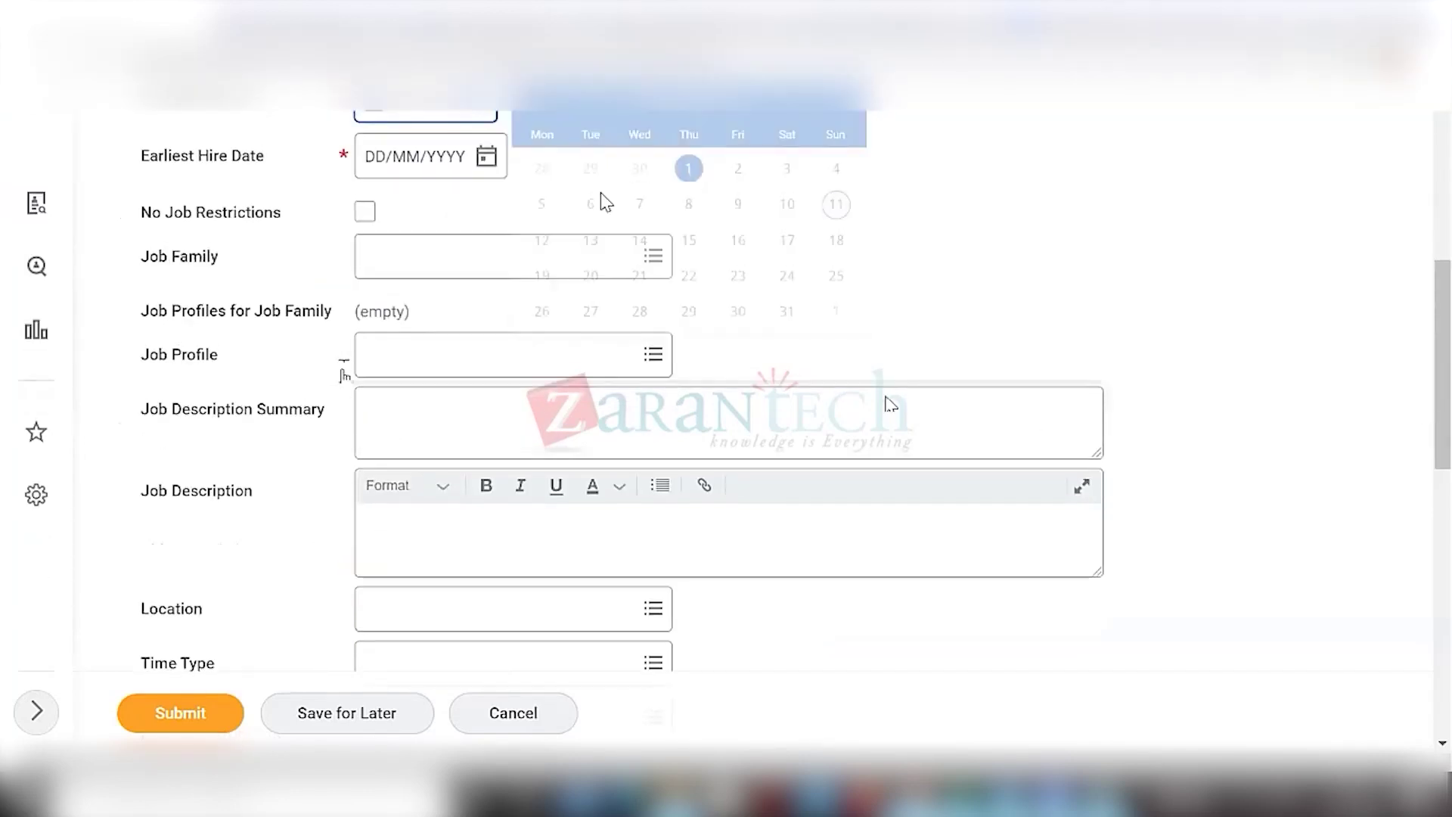
pyautogui.click(486, 155)
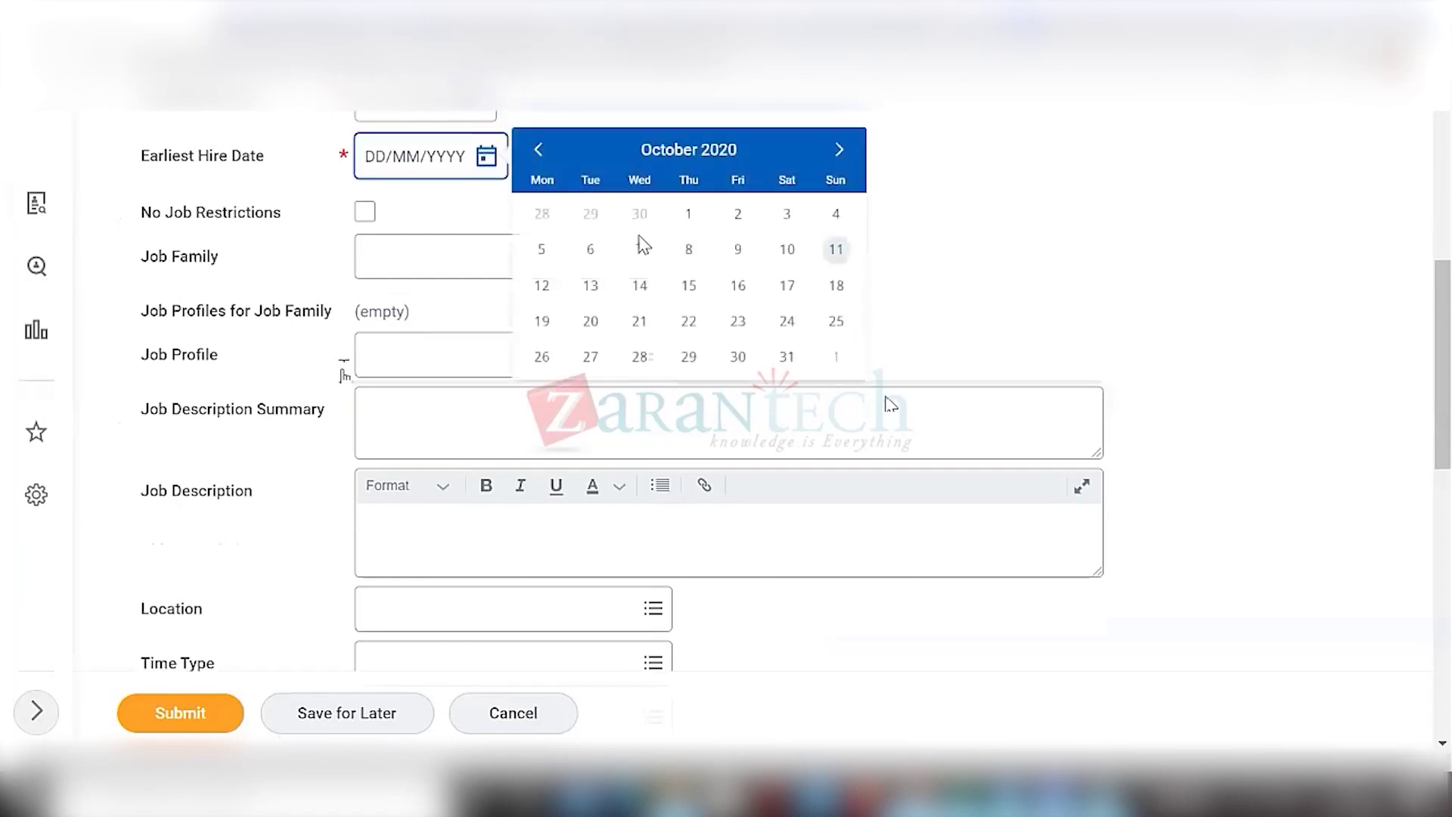
pyautogui.click(690, 251)
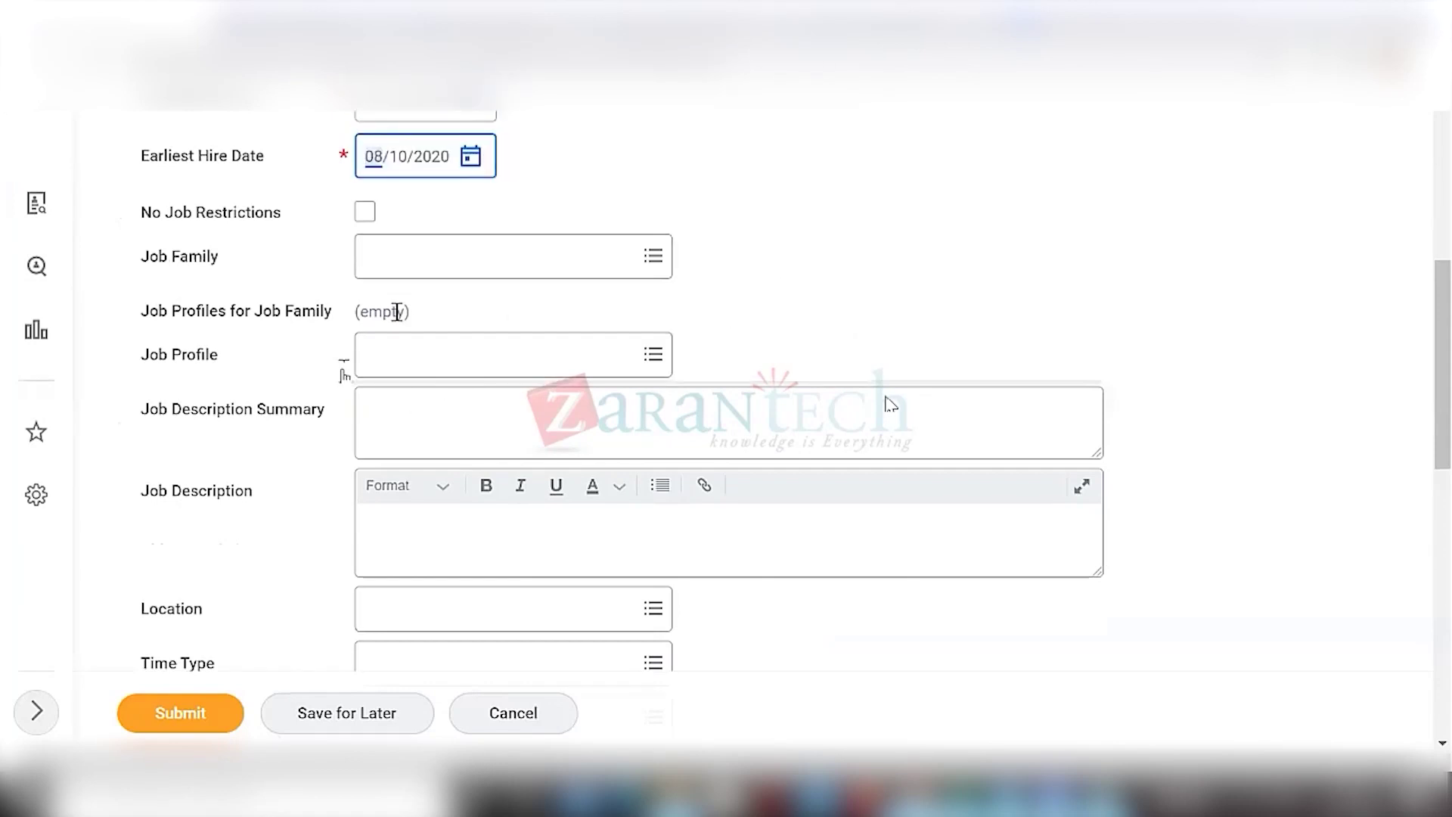
pyautogui.click(368, 222)
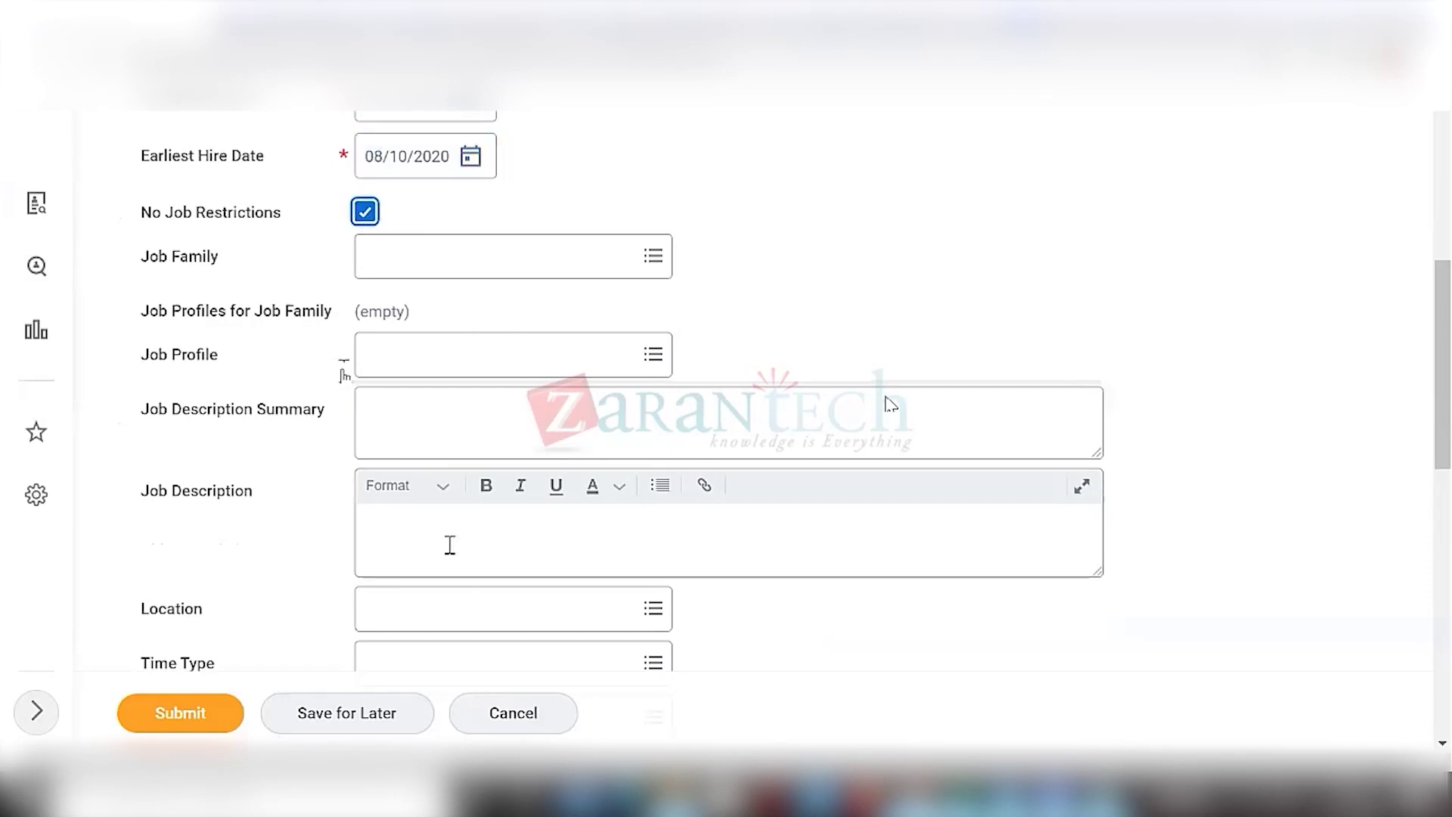
pyautogui.click(369, 221)
# - Submit the position request and dismiss the missing job restriction error
pyautogui.click(180, 715)
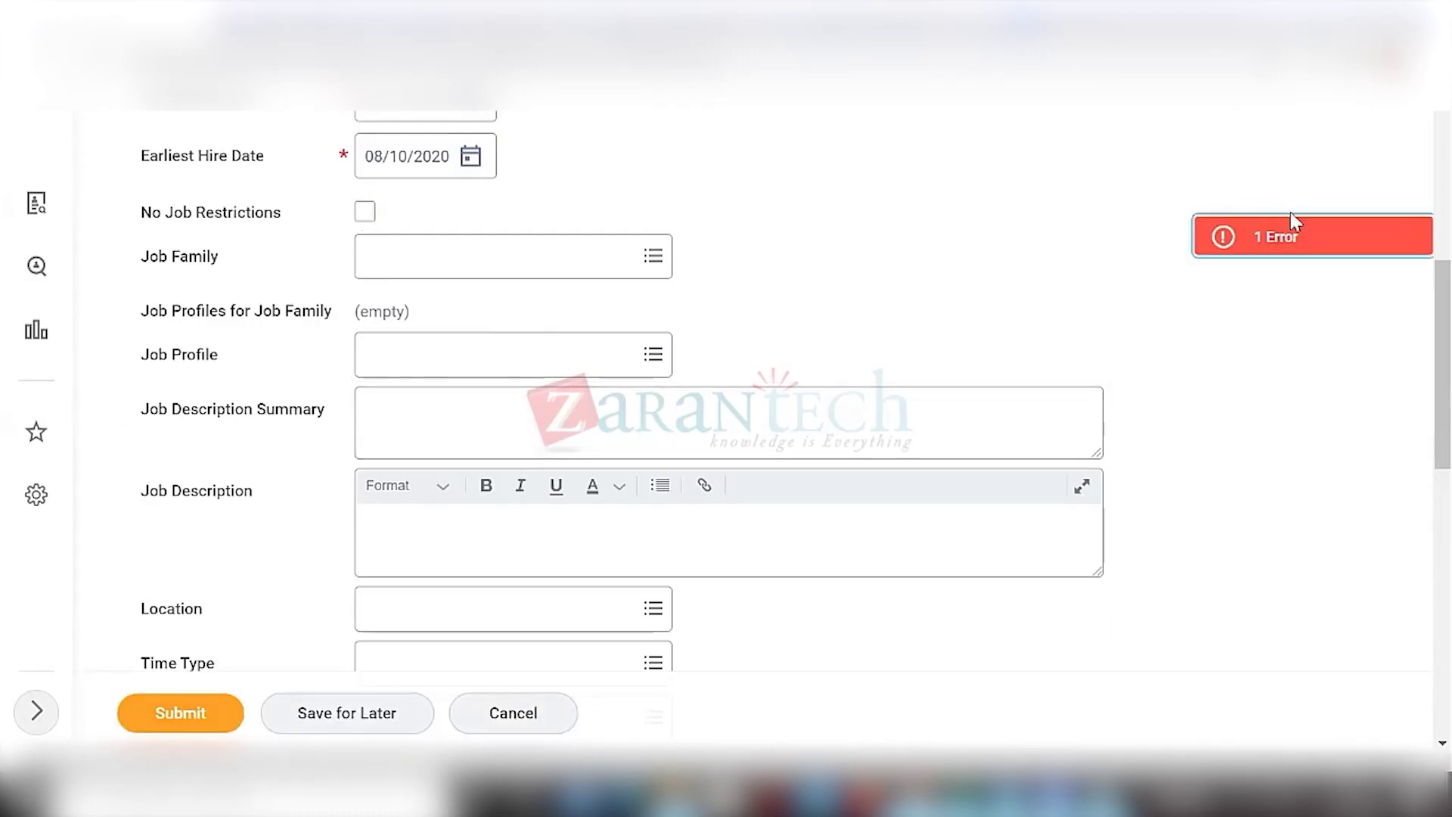
pyautogui.click(1289, 221)
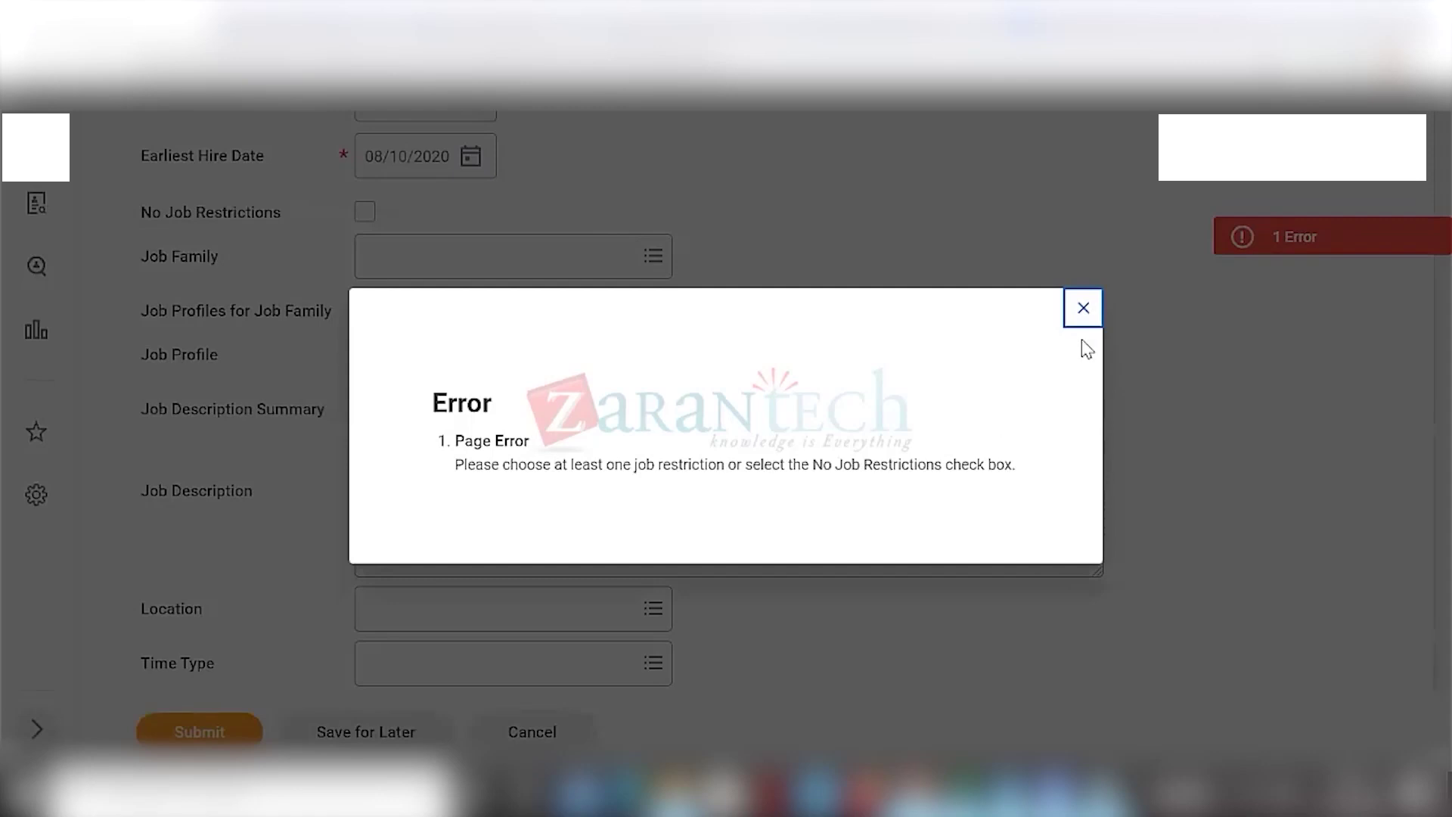
pyautogui.click(1083, 308)
pyautogui.click(450, 362)
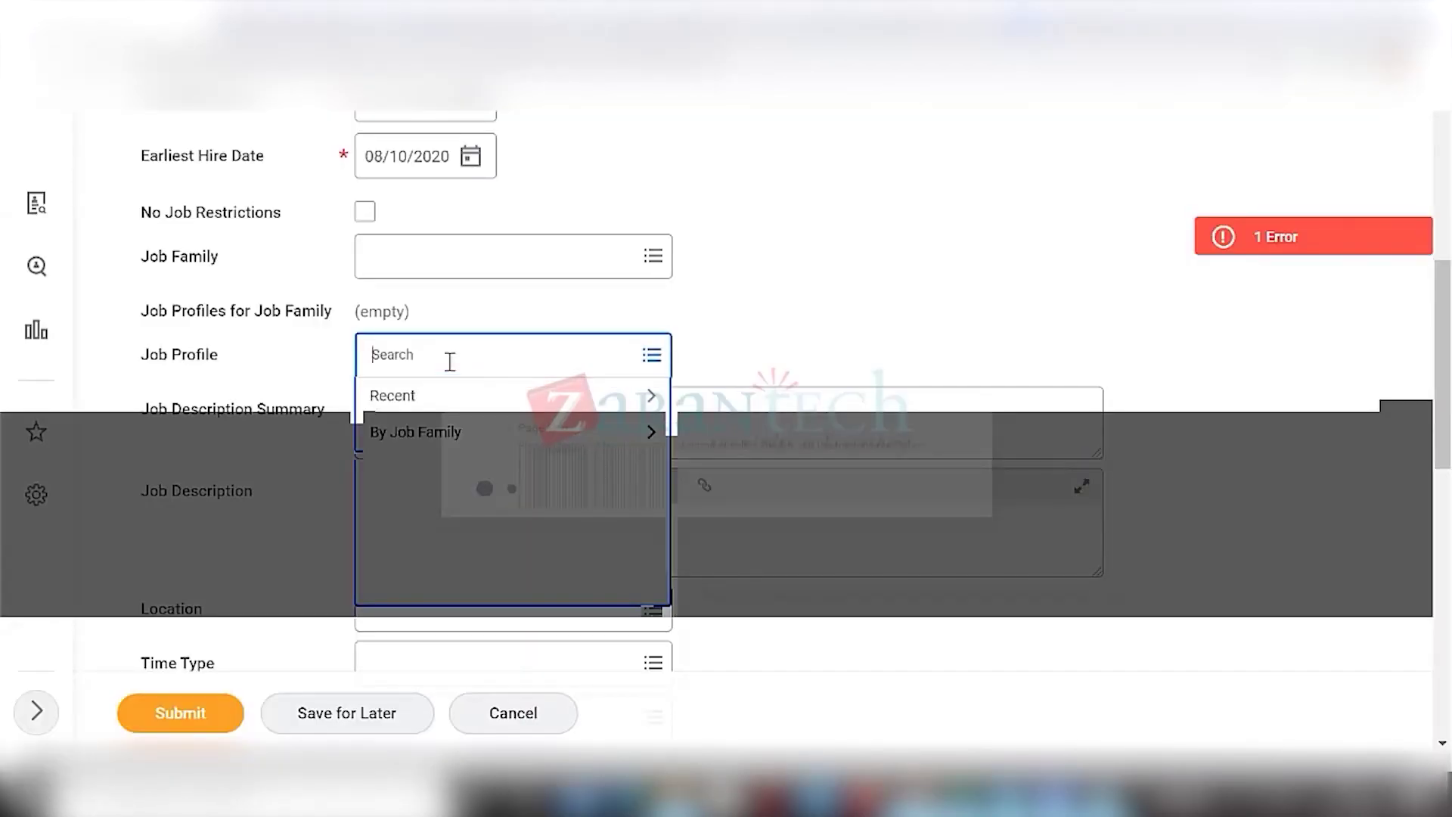
# - Search Workday for 'create job profile'
pyautogui.click(540, 130)
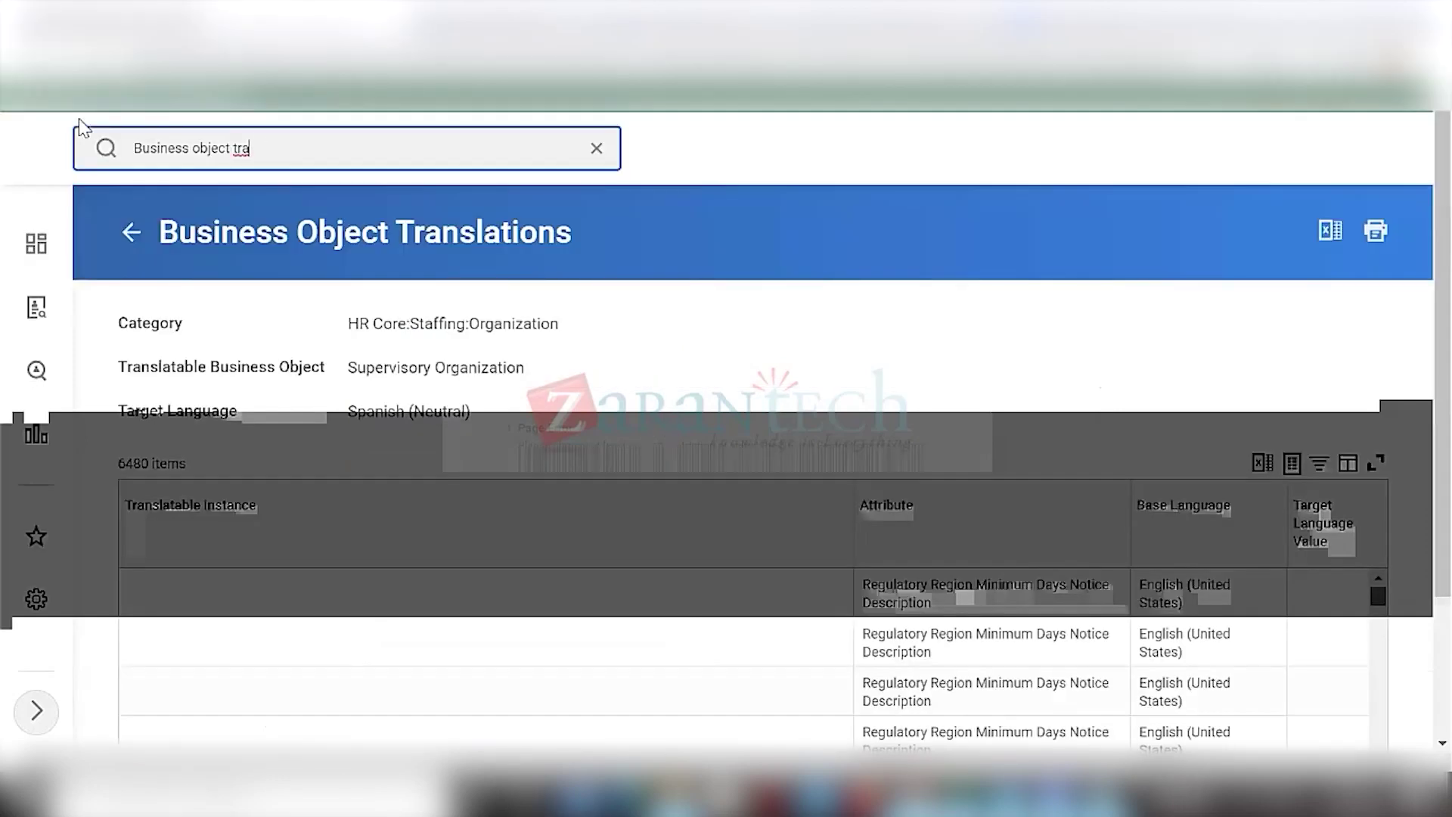
pyautogui.hotkey('ctrl', 'a')
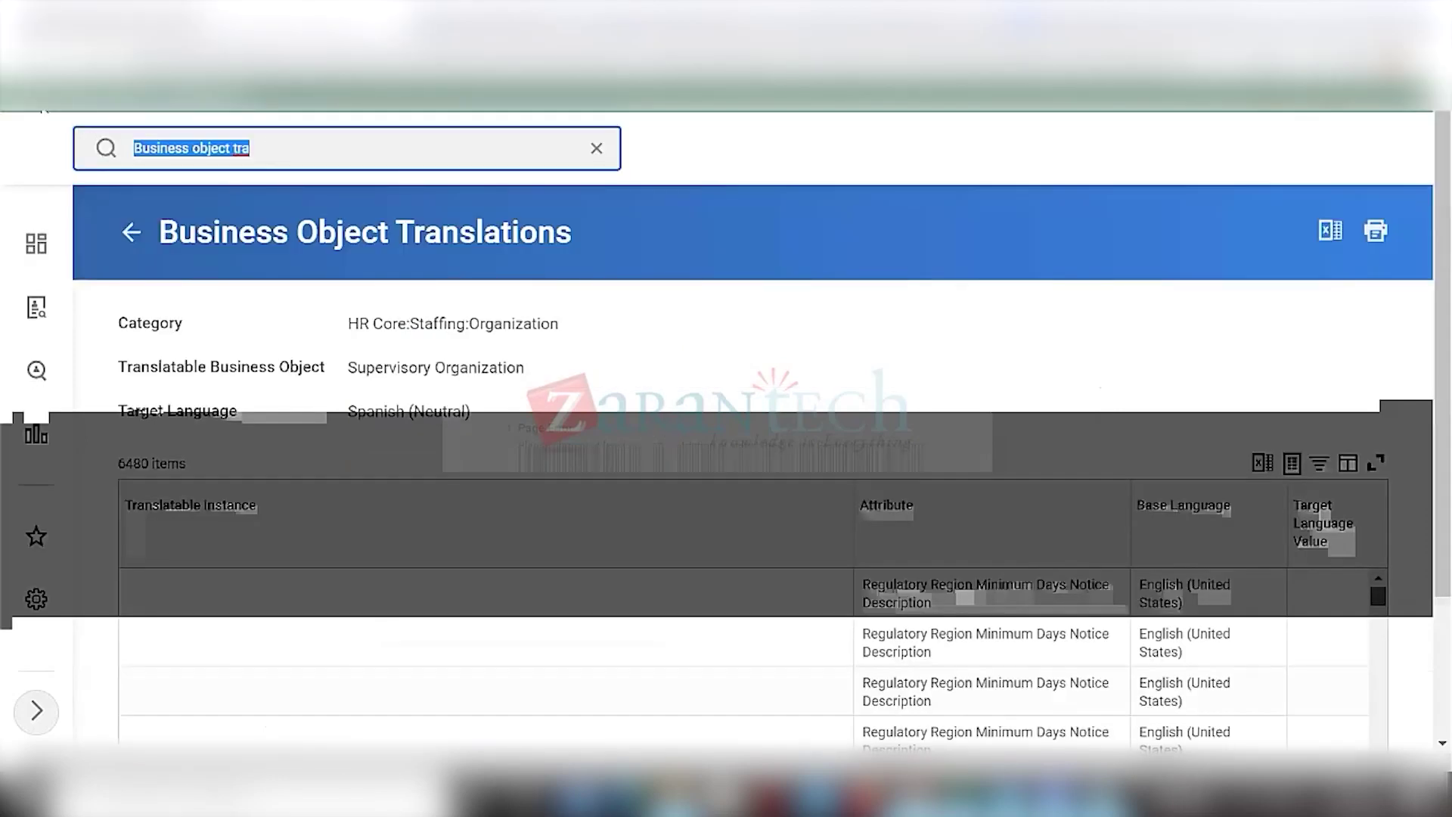
pyautogui.write('c')
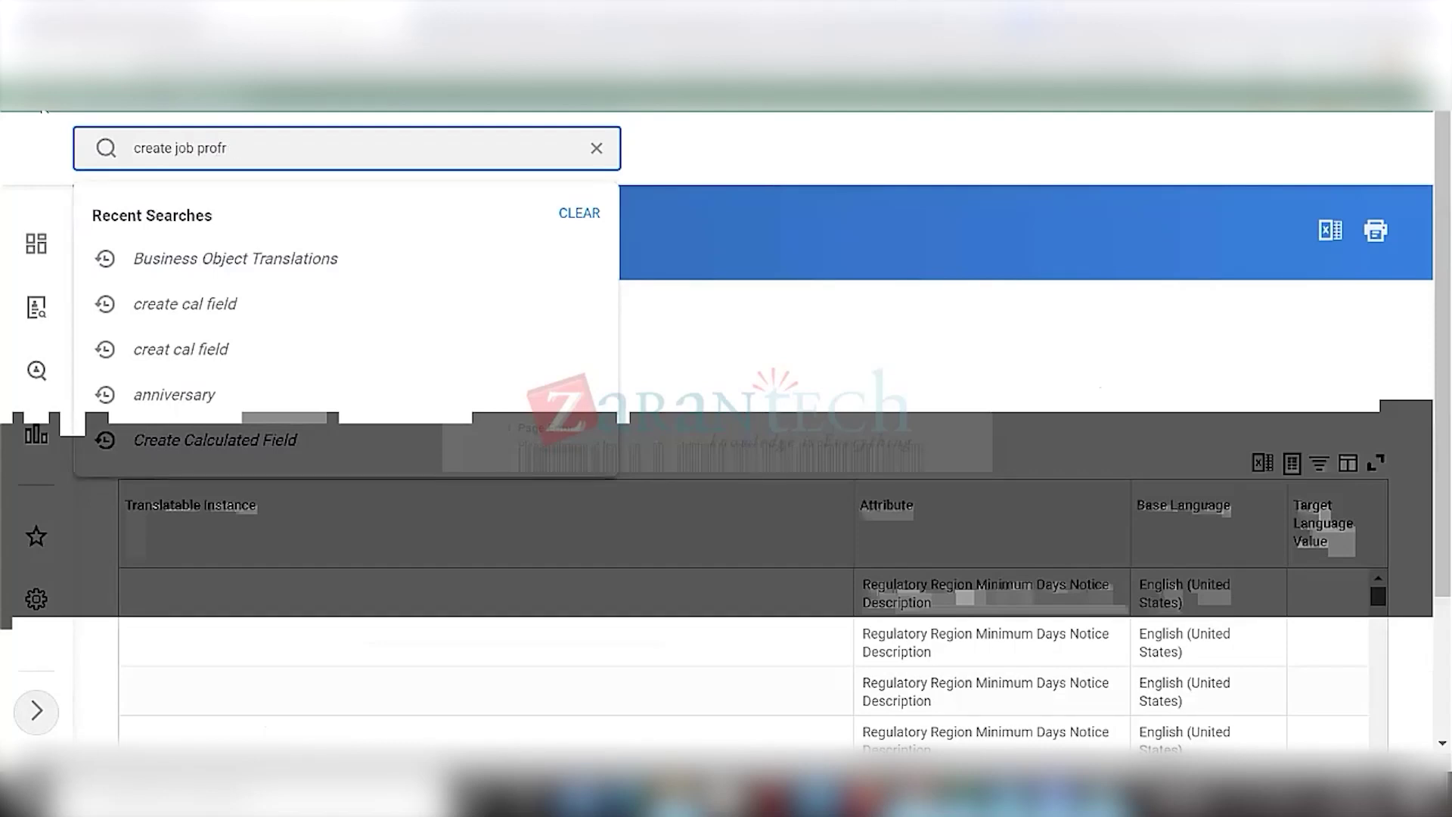
pyautogui.write('reate job profile')
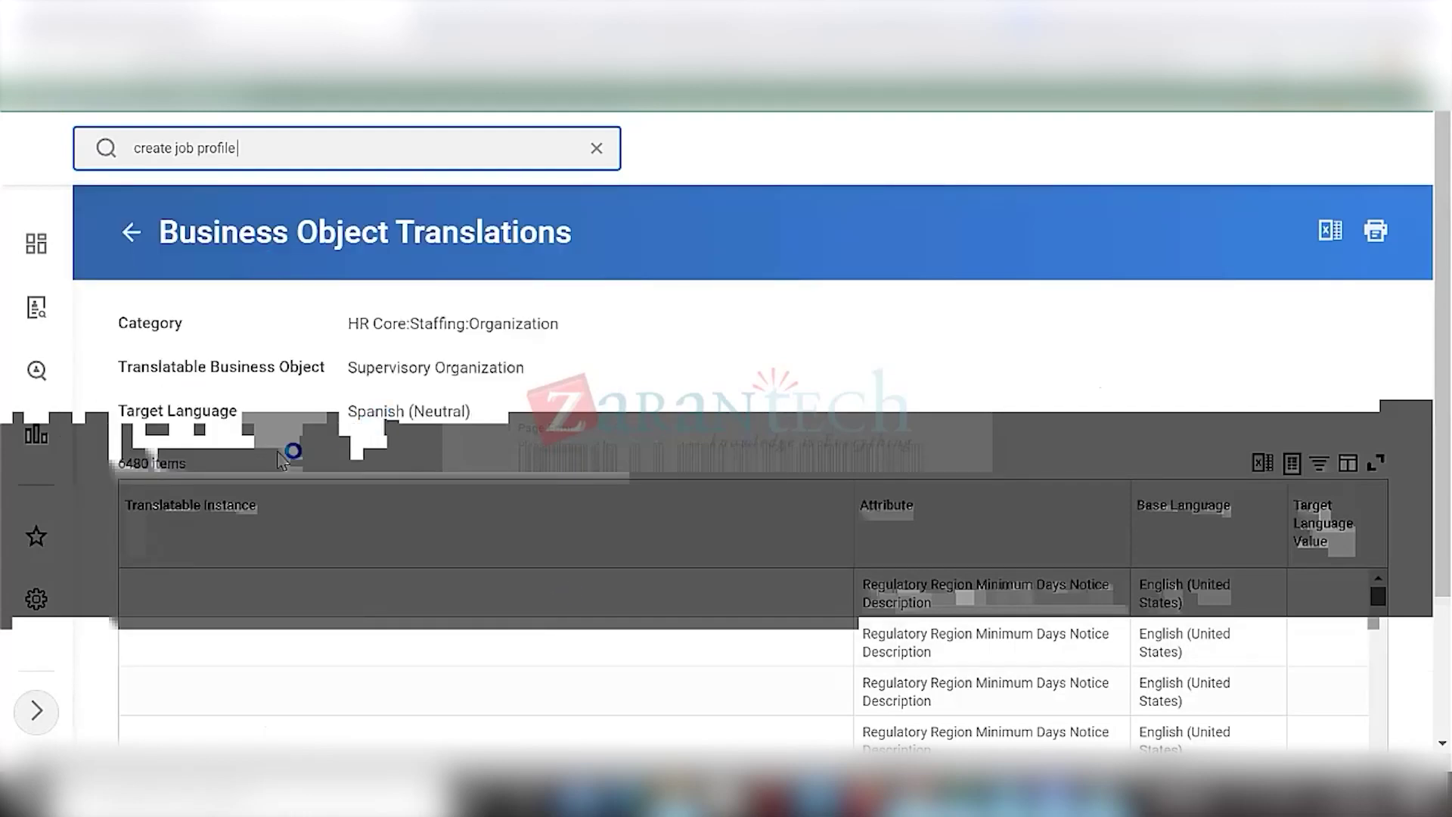
# - Tick No Job Restrictions and submit the IT Manager position request
pyautogui.moveTo(594, 326)
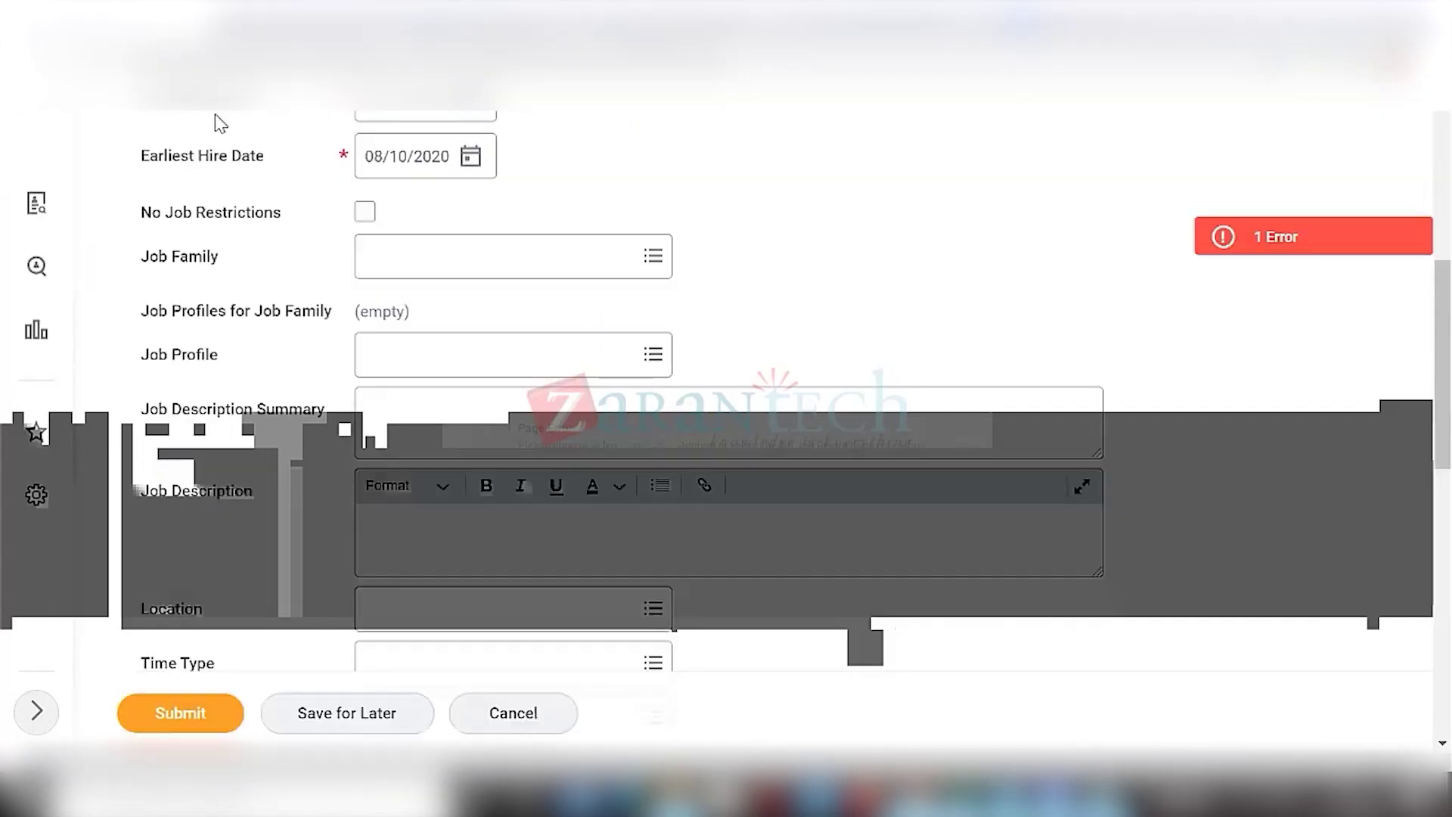
pyautogui.click(365, 213)
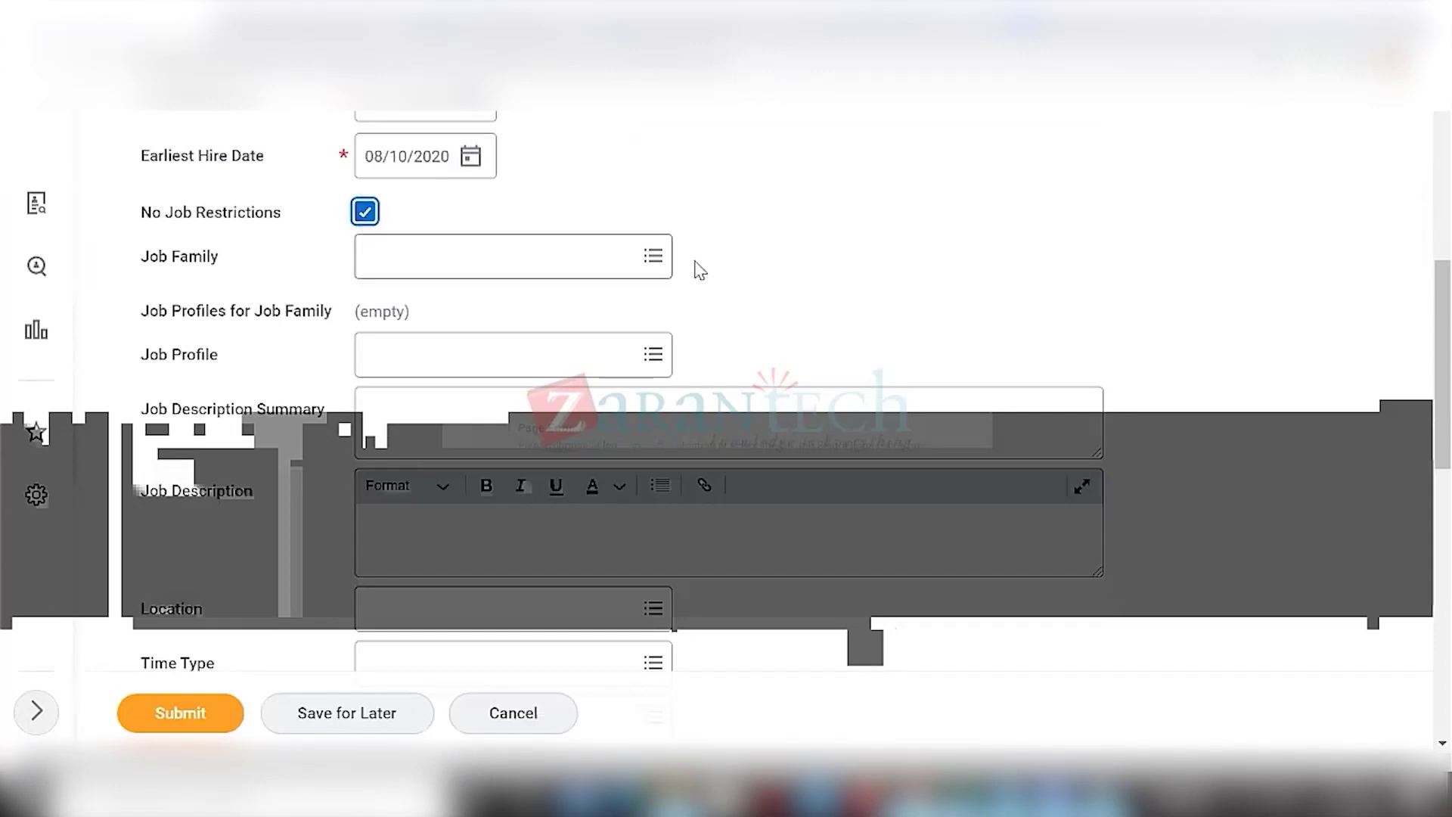
pyautogui.click(208, 713)
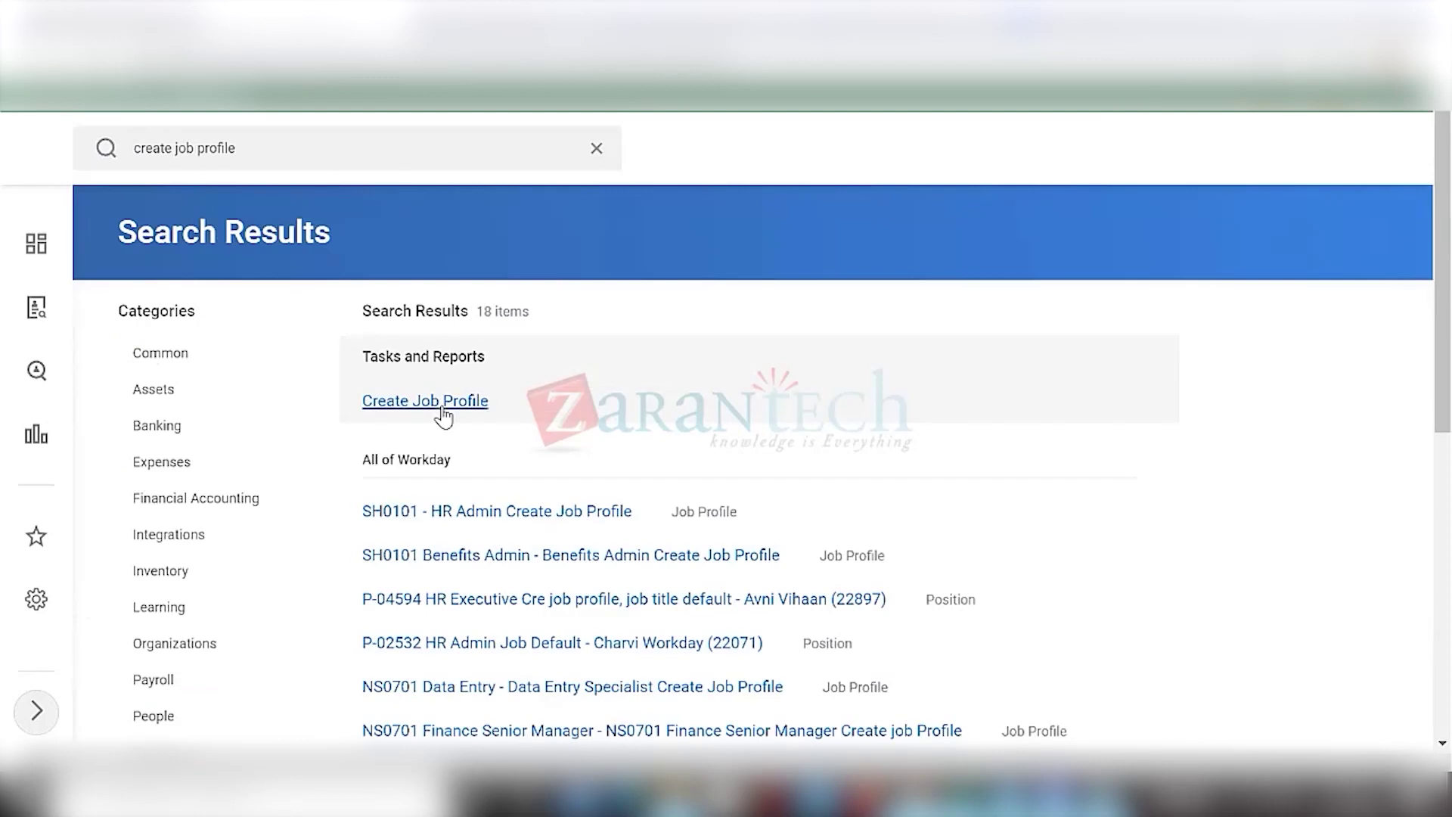
# - Start Create Job Profile with effective date 02/10/2020 and scroll through its form
pyautogui.click(435, 401)
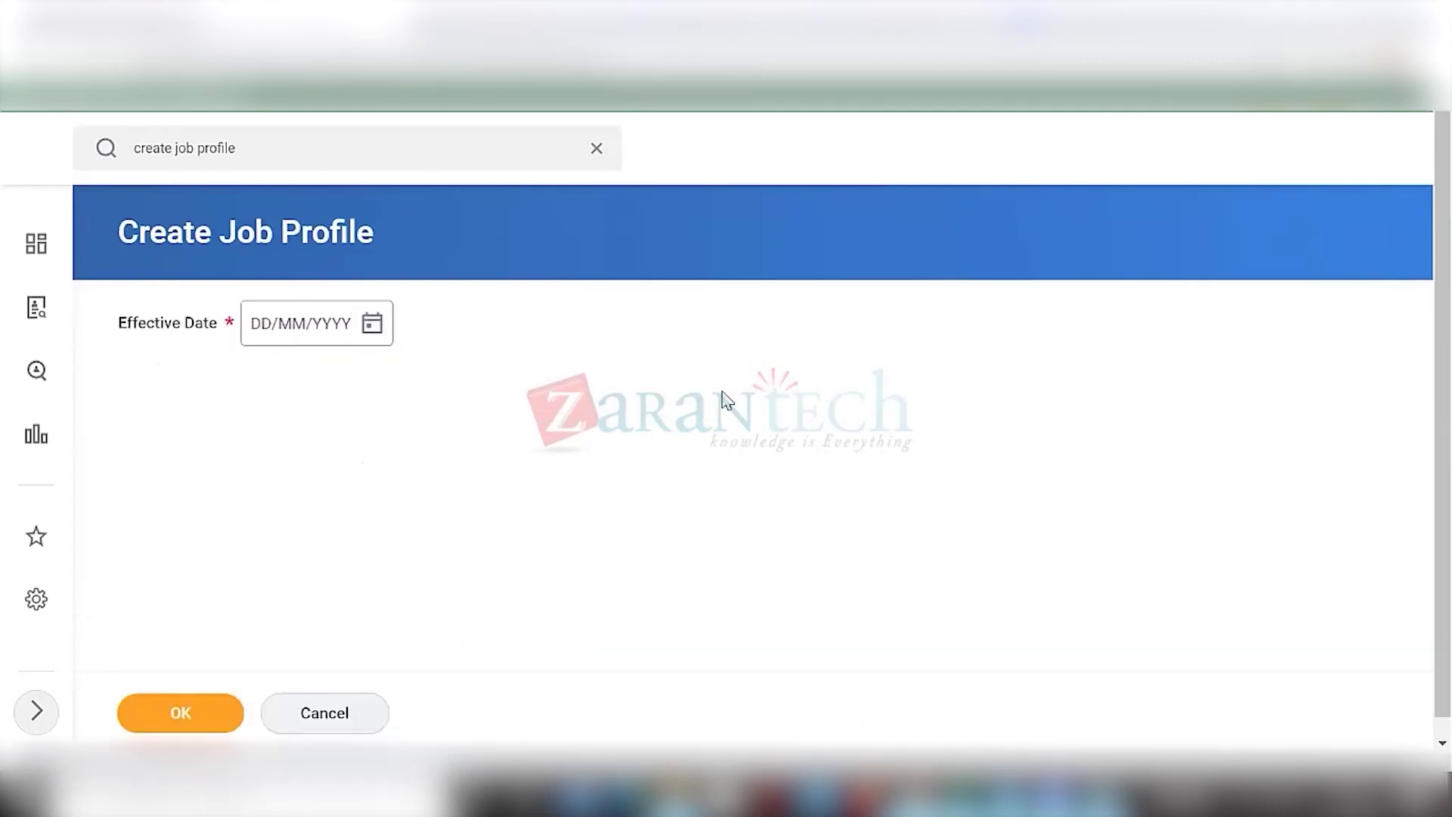
pyautogui.click(372, 323)
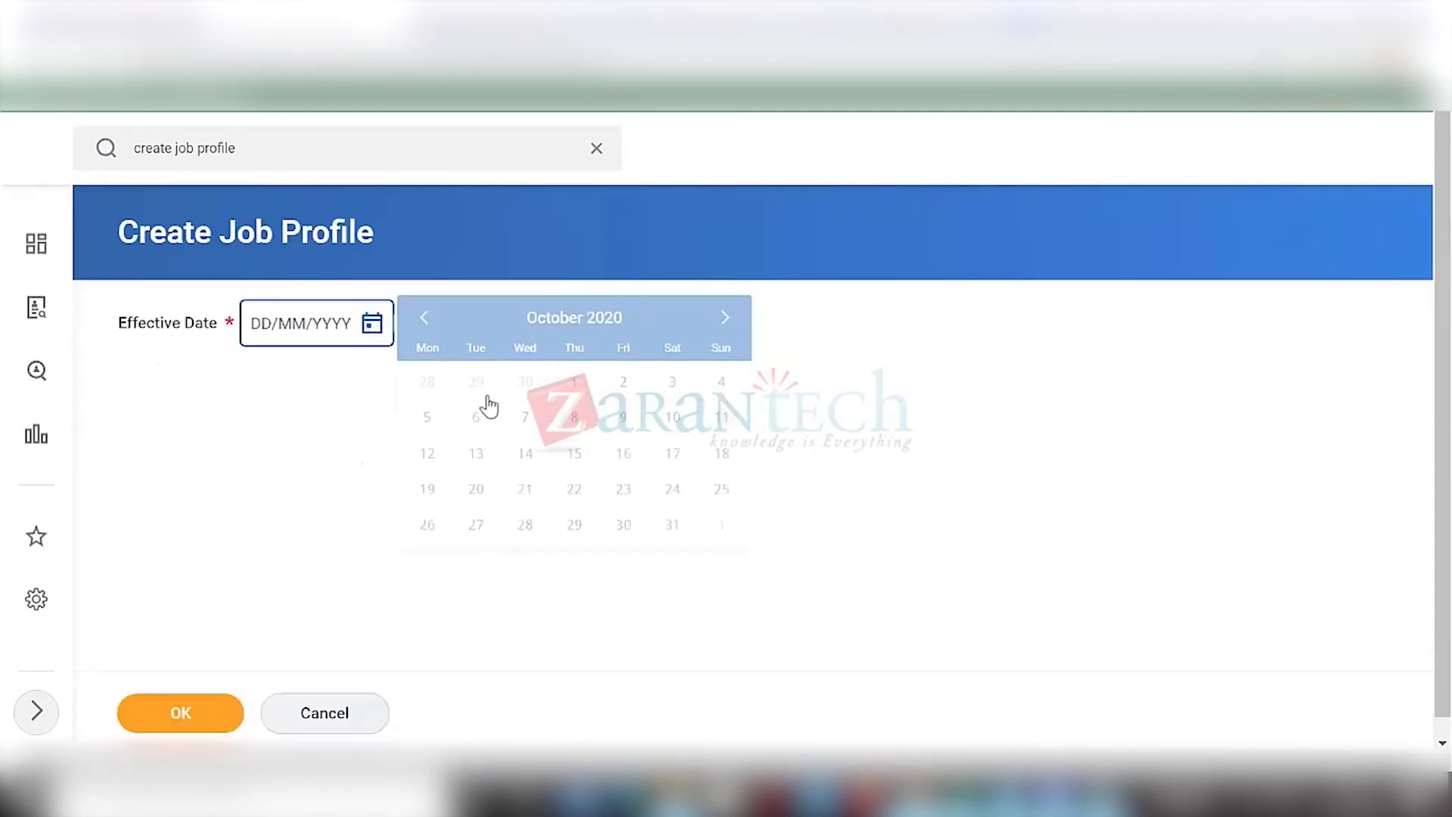
pyautogui.click(633, 394)
pyautogui.click(159, 712)
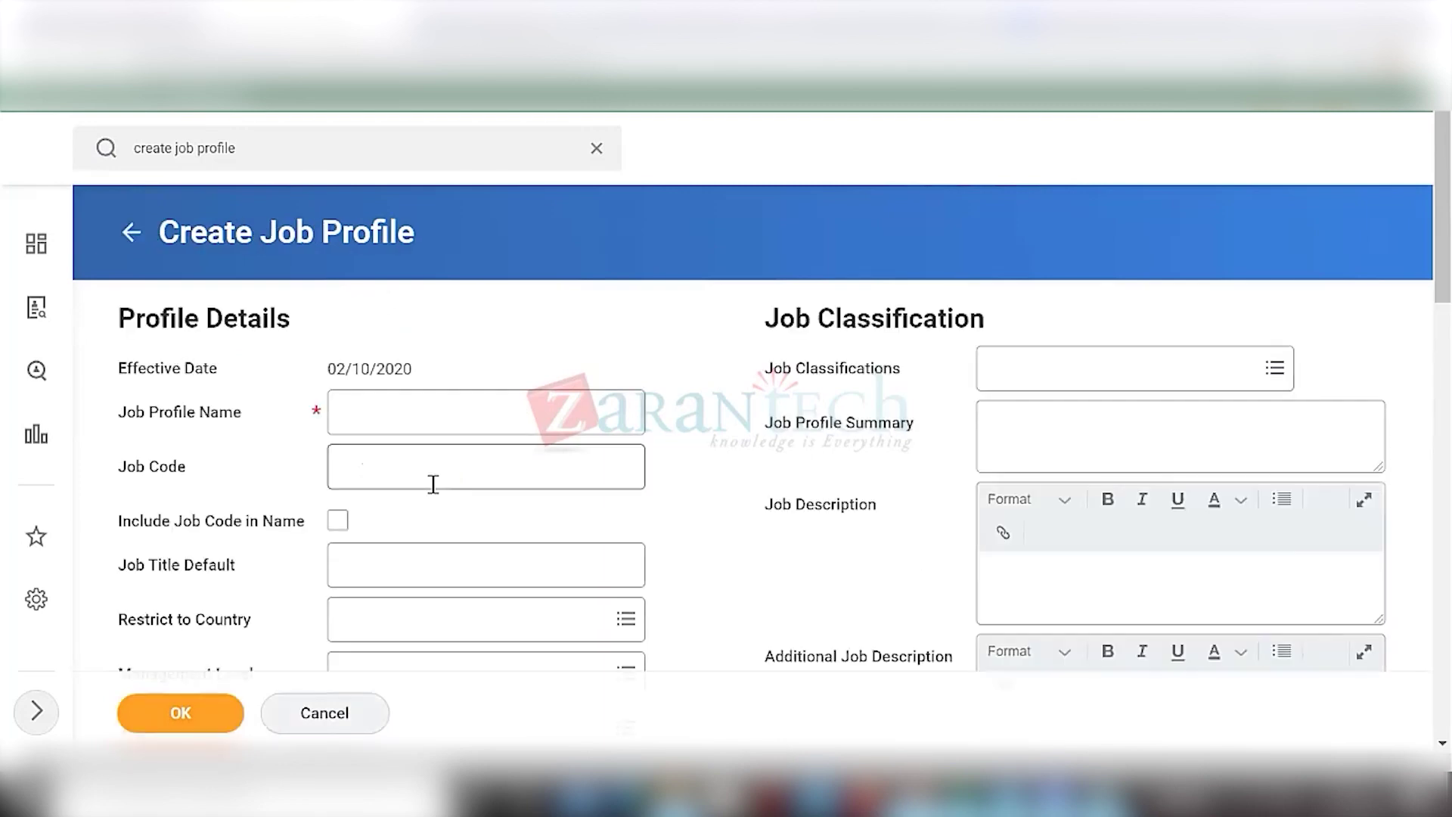
pyautogui.scroll(-15, 1416, 363)
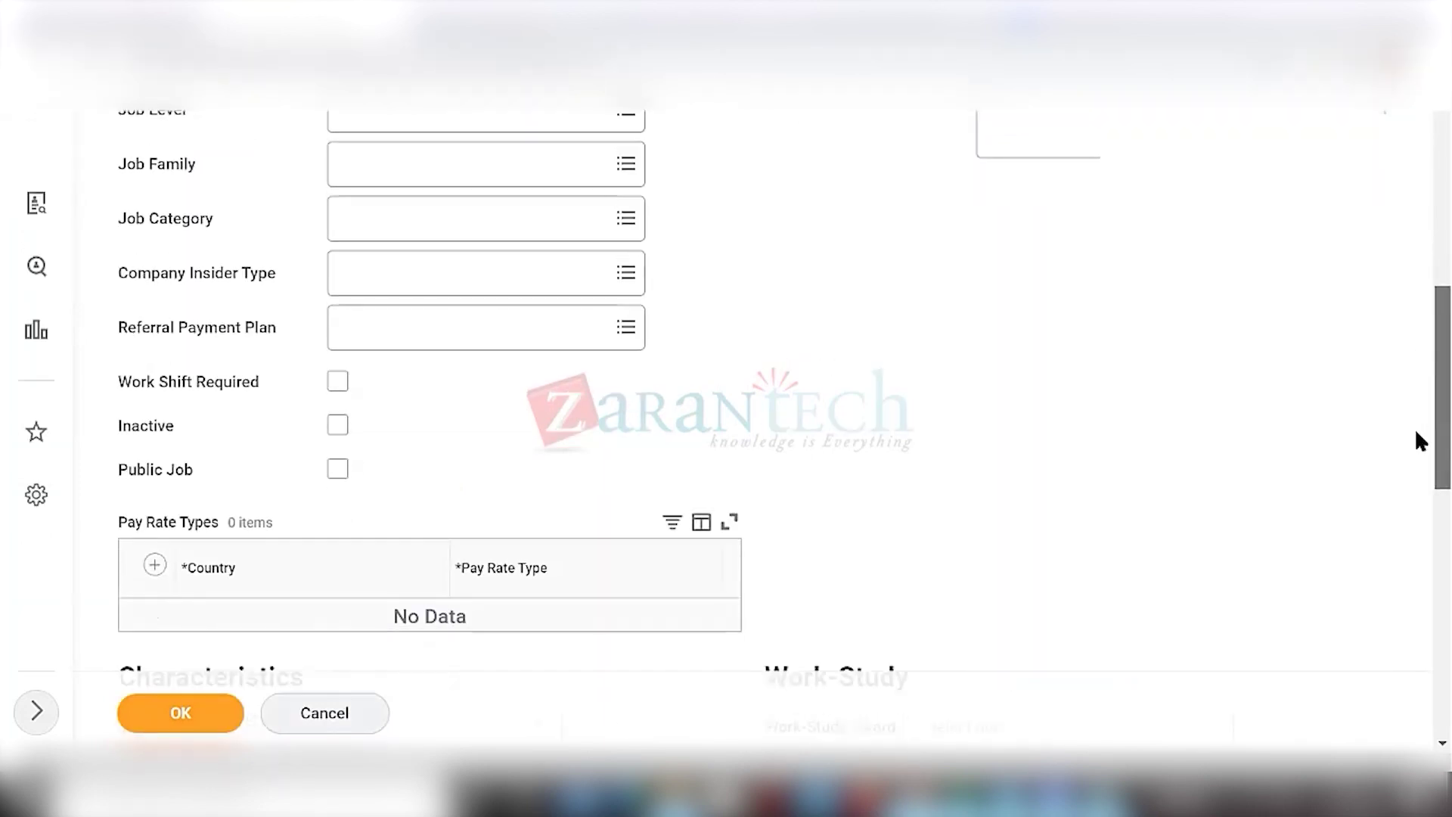
pyautogui.scroll(-3, 1417, 576)
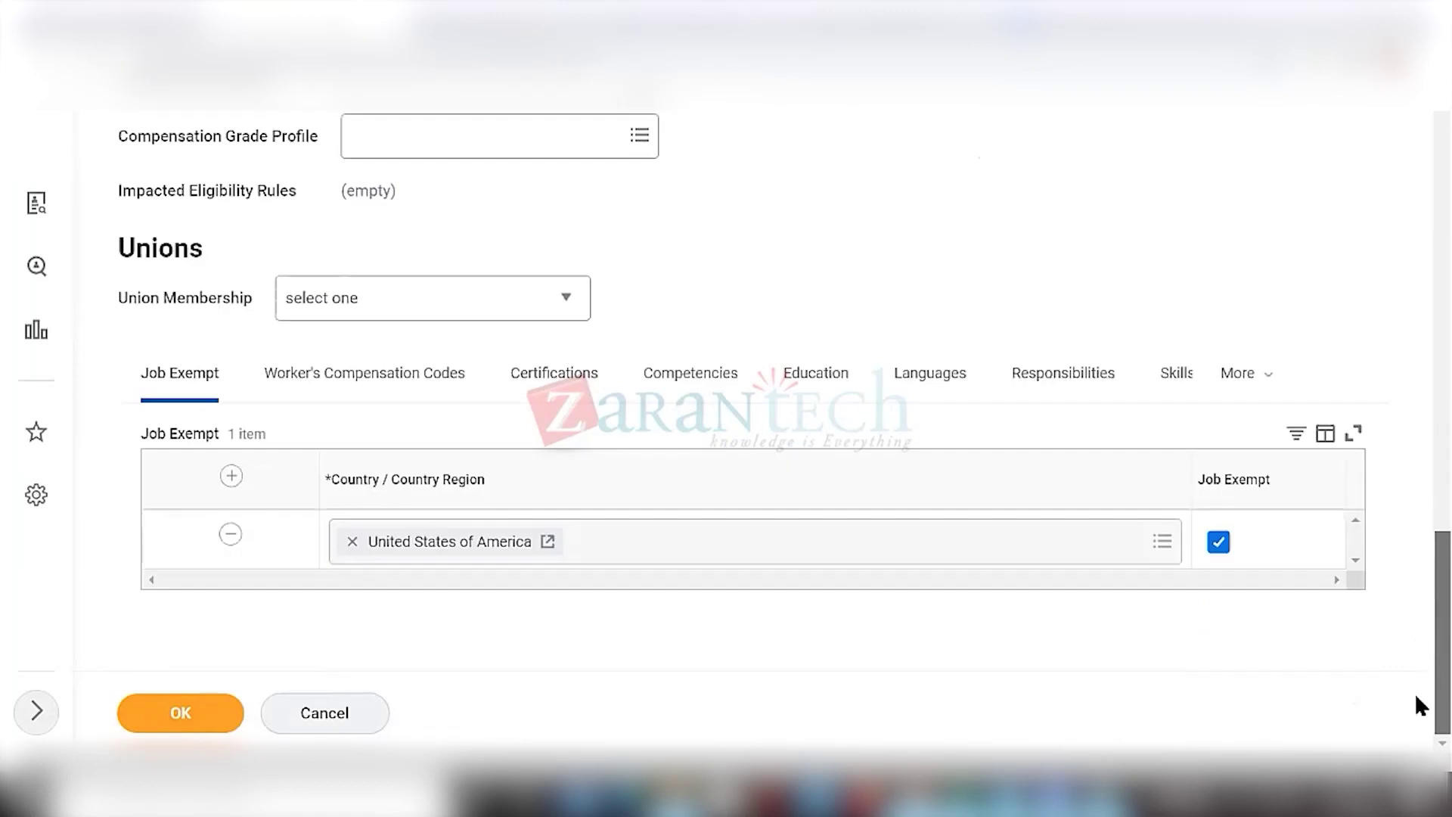
pyautogui.scroll(15, 1416, 429)
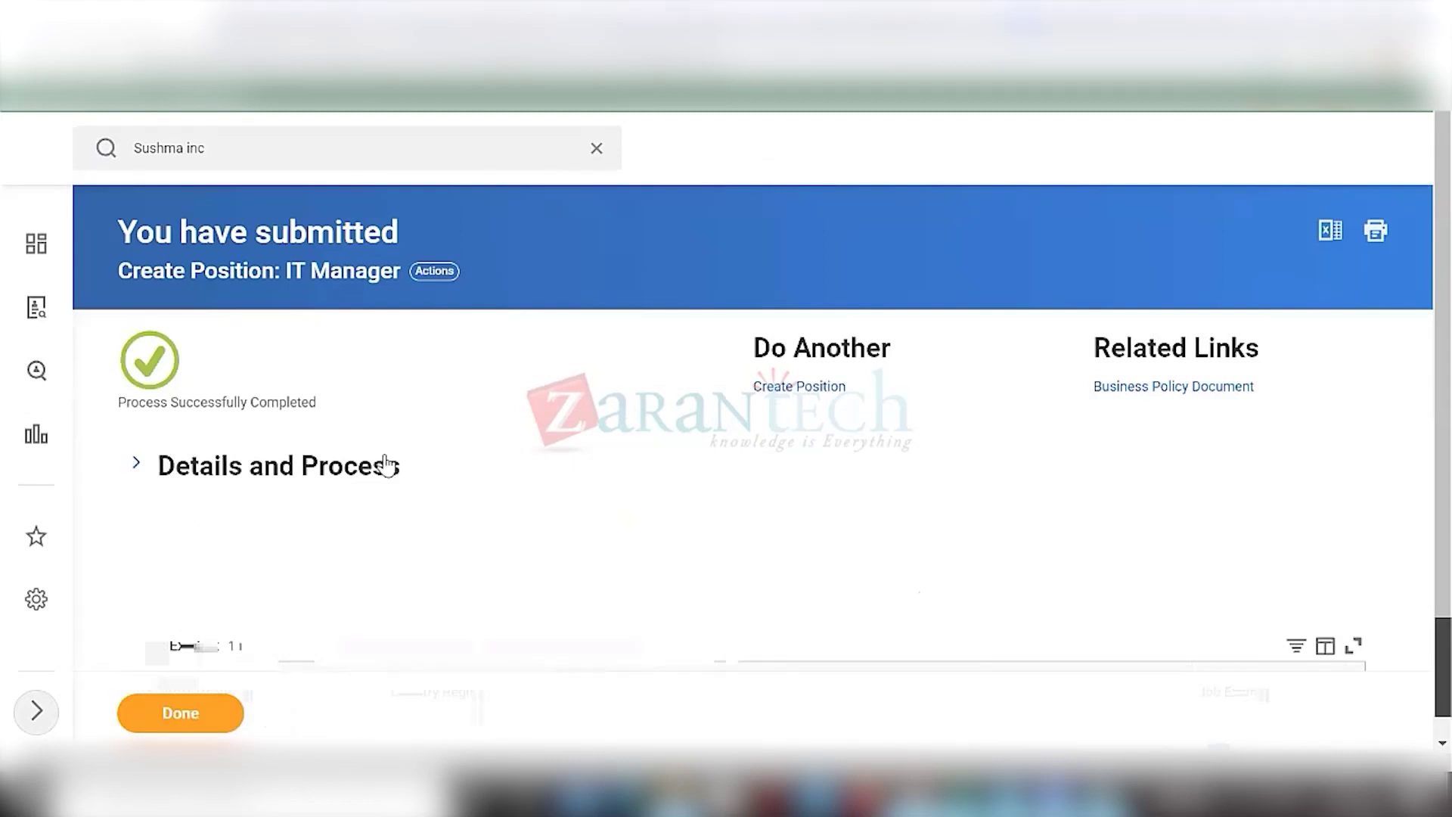
# - Expand the submission's Details and Process, then rerun the search for 'Sushma inc'
pyautogui.click(136, 463)
pyautogui.click(234, 151)
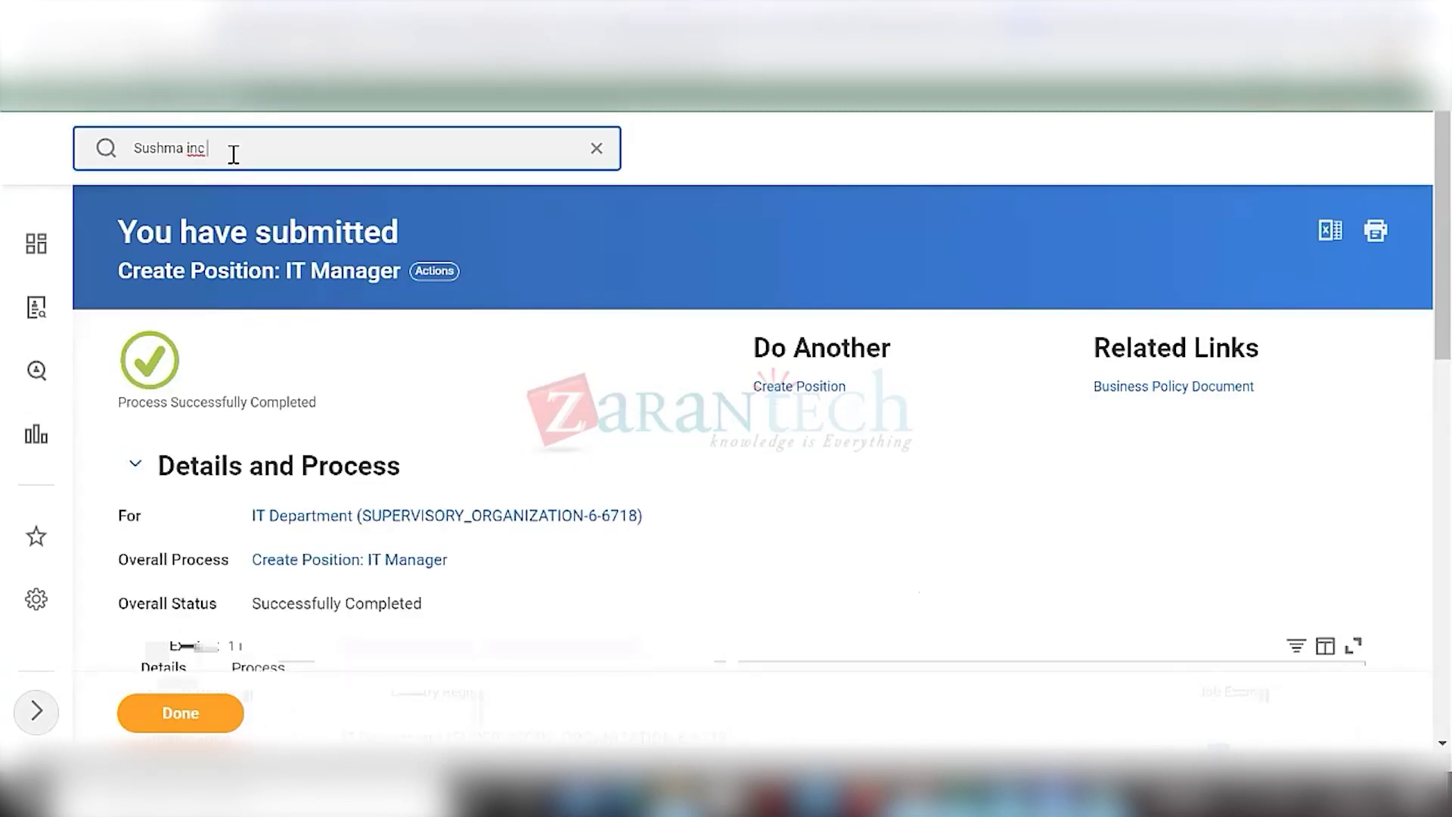
pyautogui.press('Return')
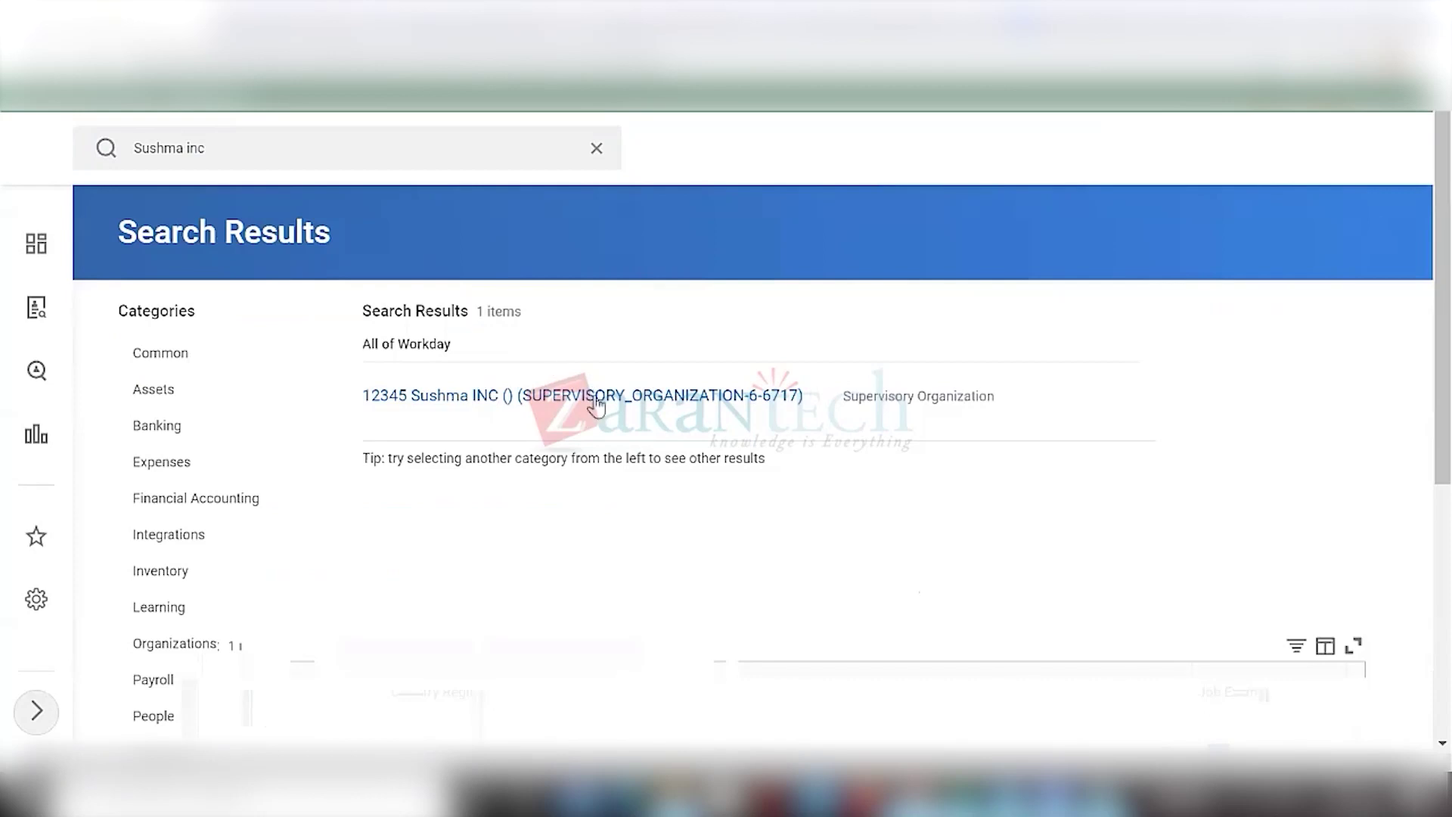
# - Open 12345 Sushma INC and check the IT Department sub-organization's staffing details
pyautogui.click(599, 402)
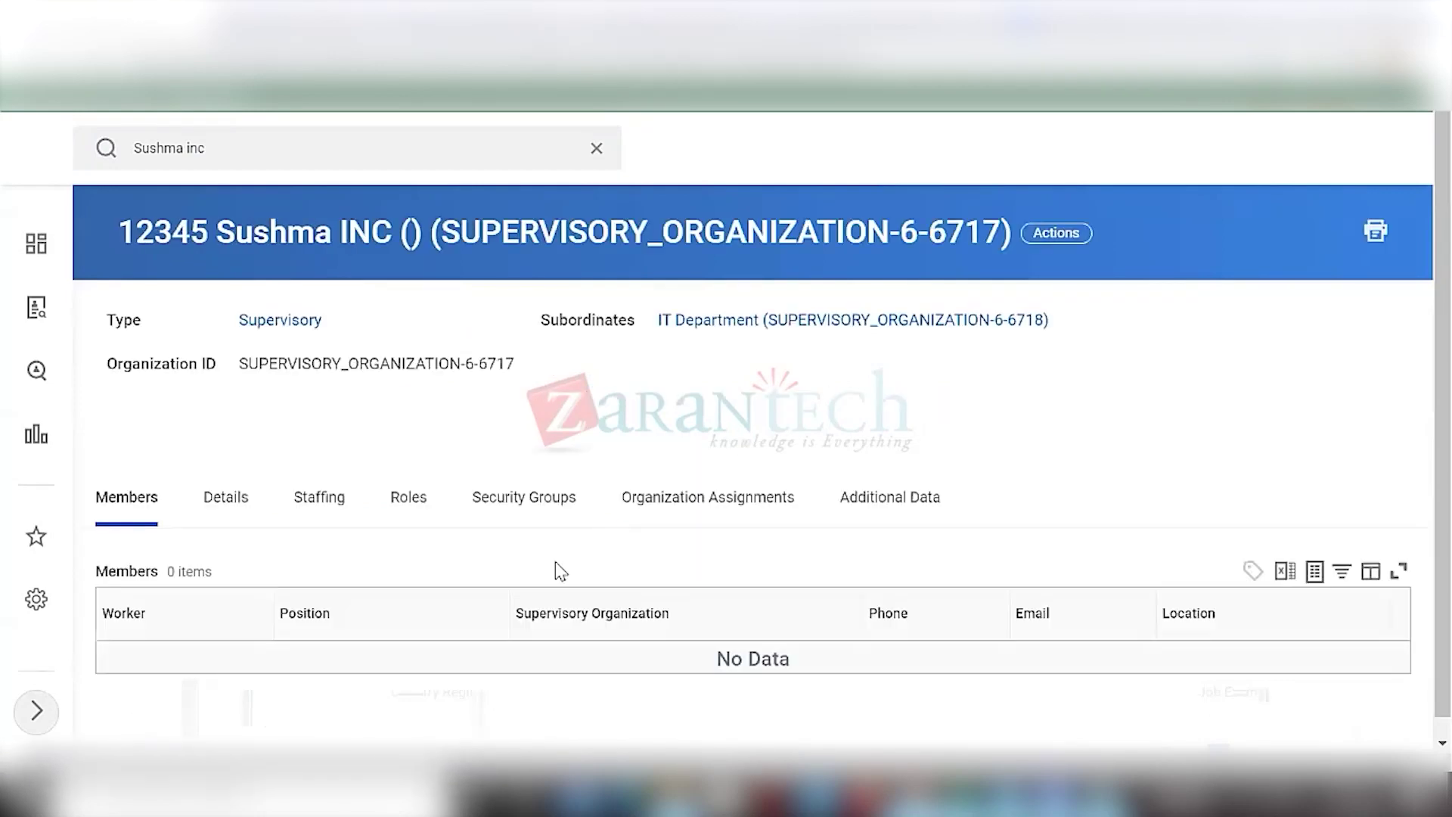
pyautogui.click(783, 325)
pyautogui.click(314, 492)
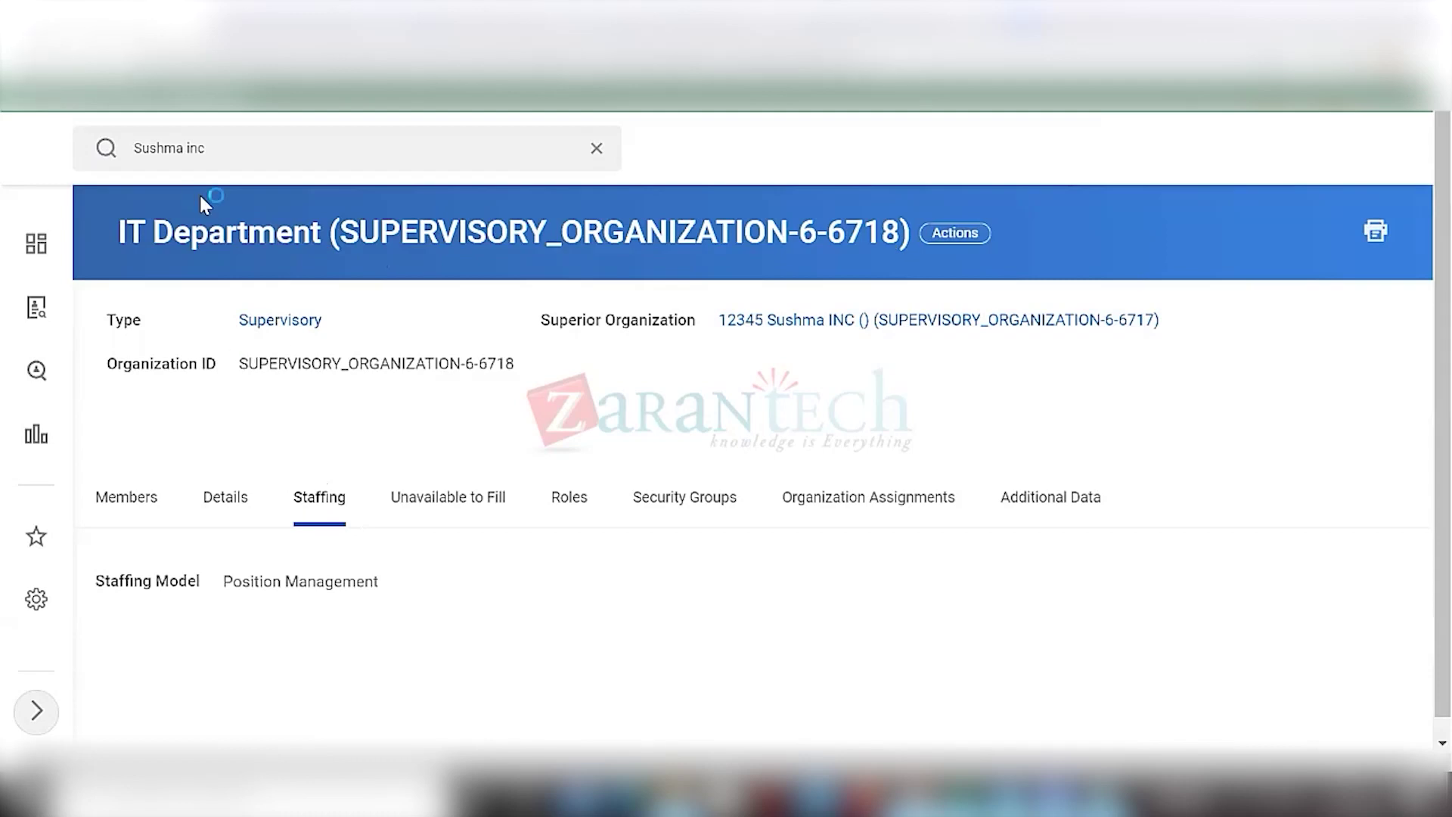
pyautogui.hotkey('alt', 'Left')
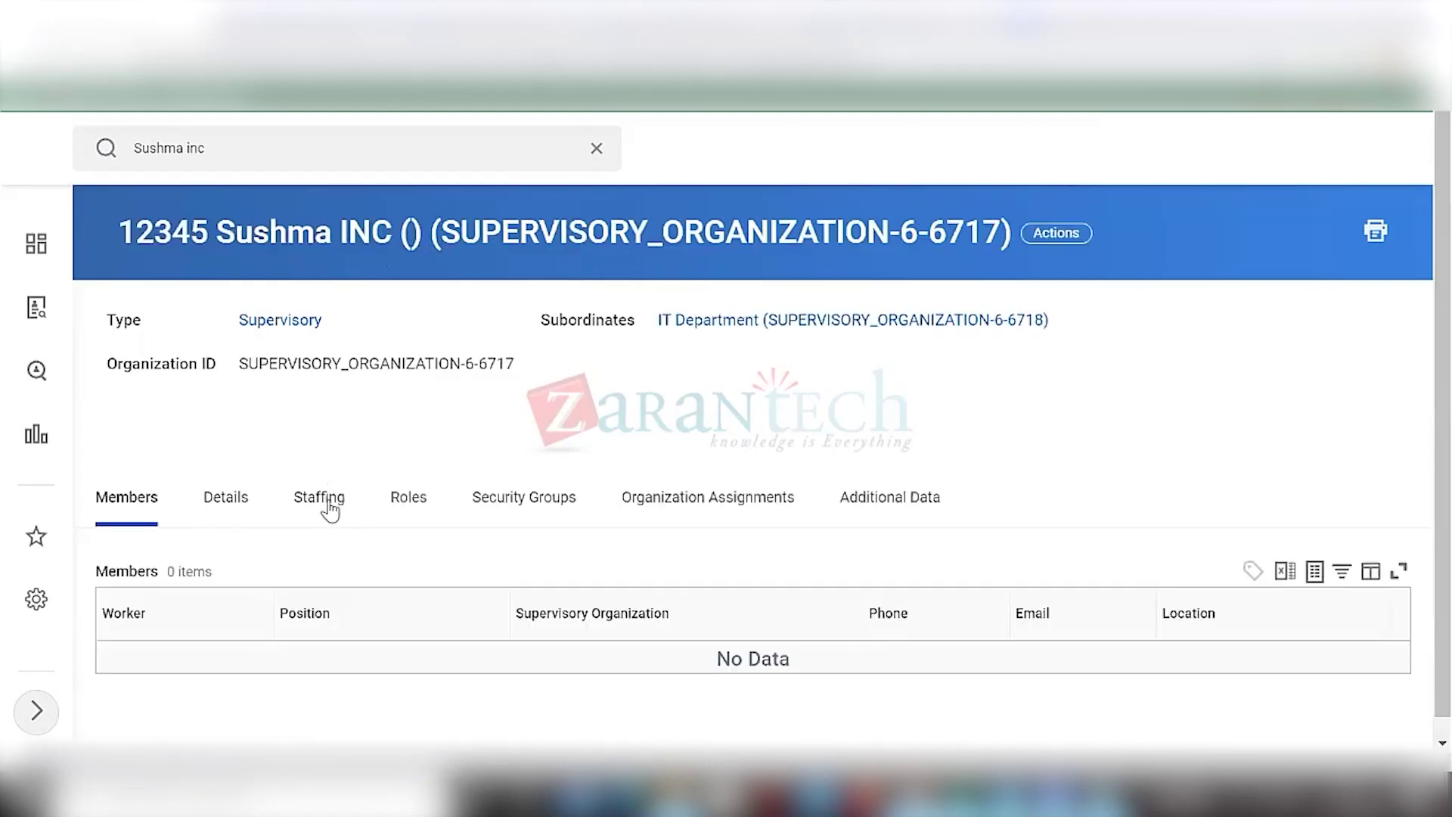
# - Review Sushma INC's Staffing and Roles tabs, ending on Staffing (Position Management)
pyautogui.click(323, 511)
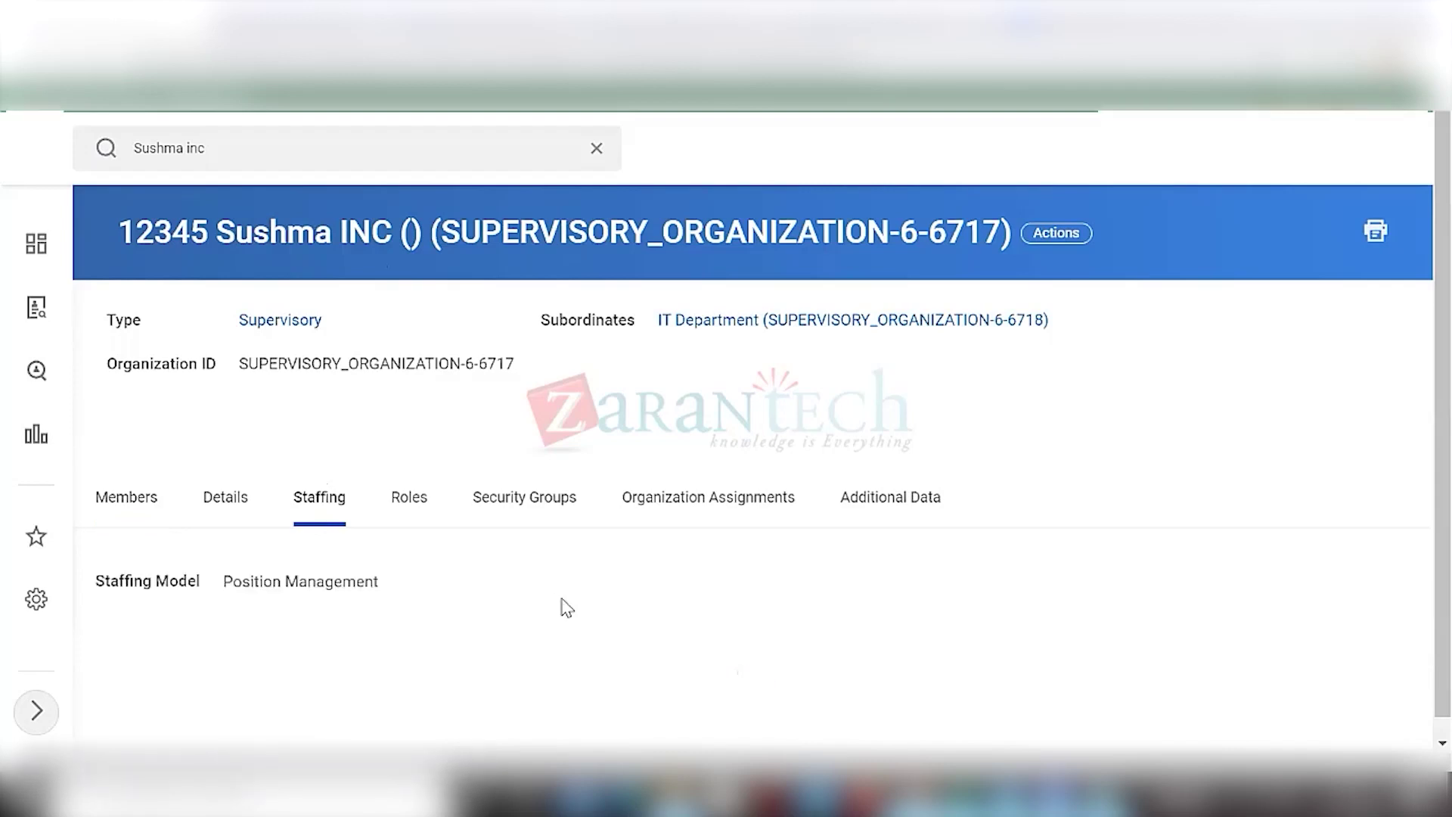
pyautogui.scroll(-1, 1417, 402)
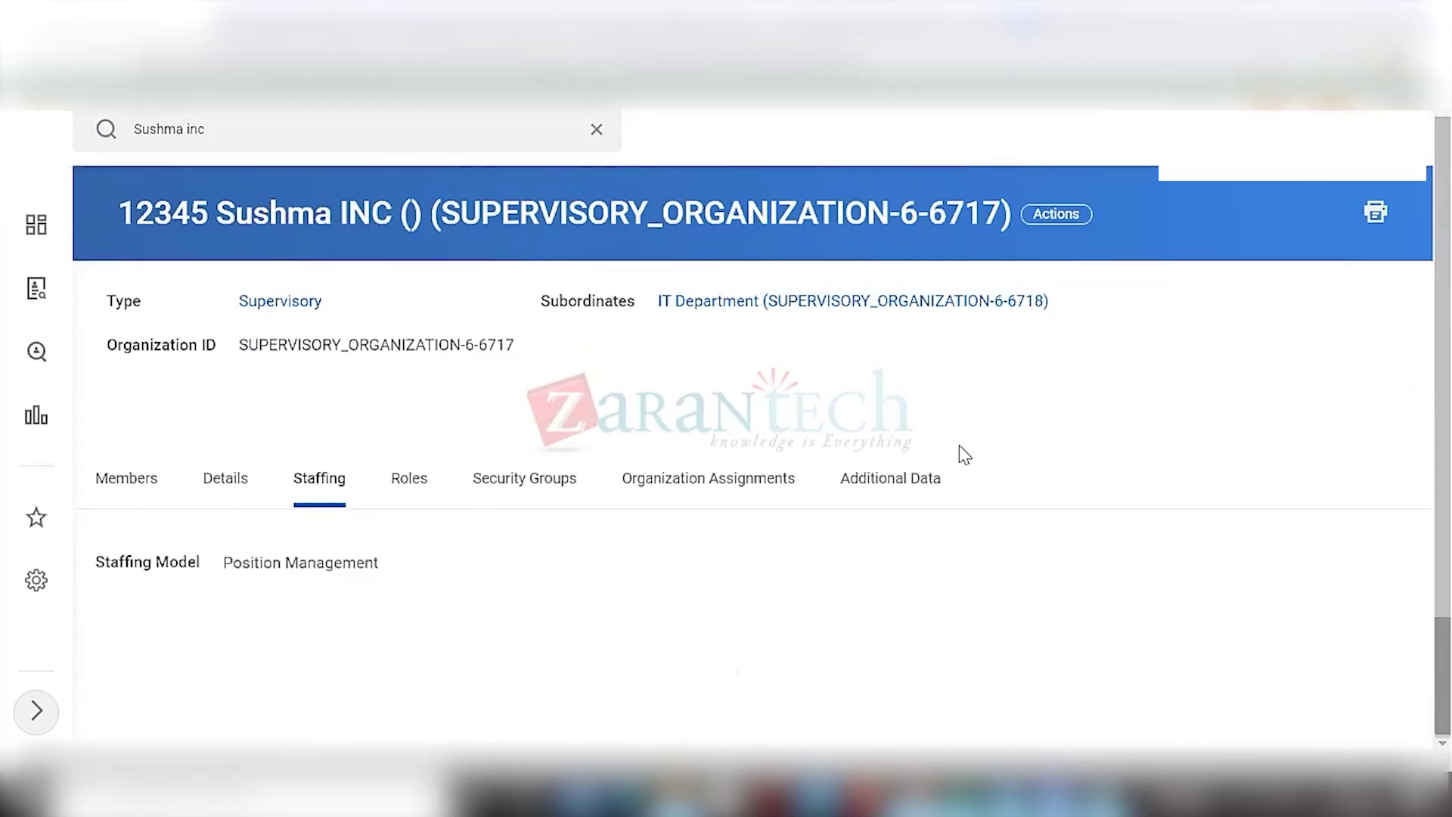
pyautogui.click(401, 490)
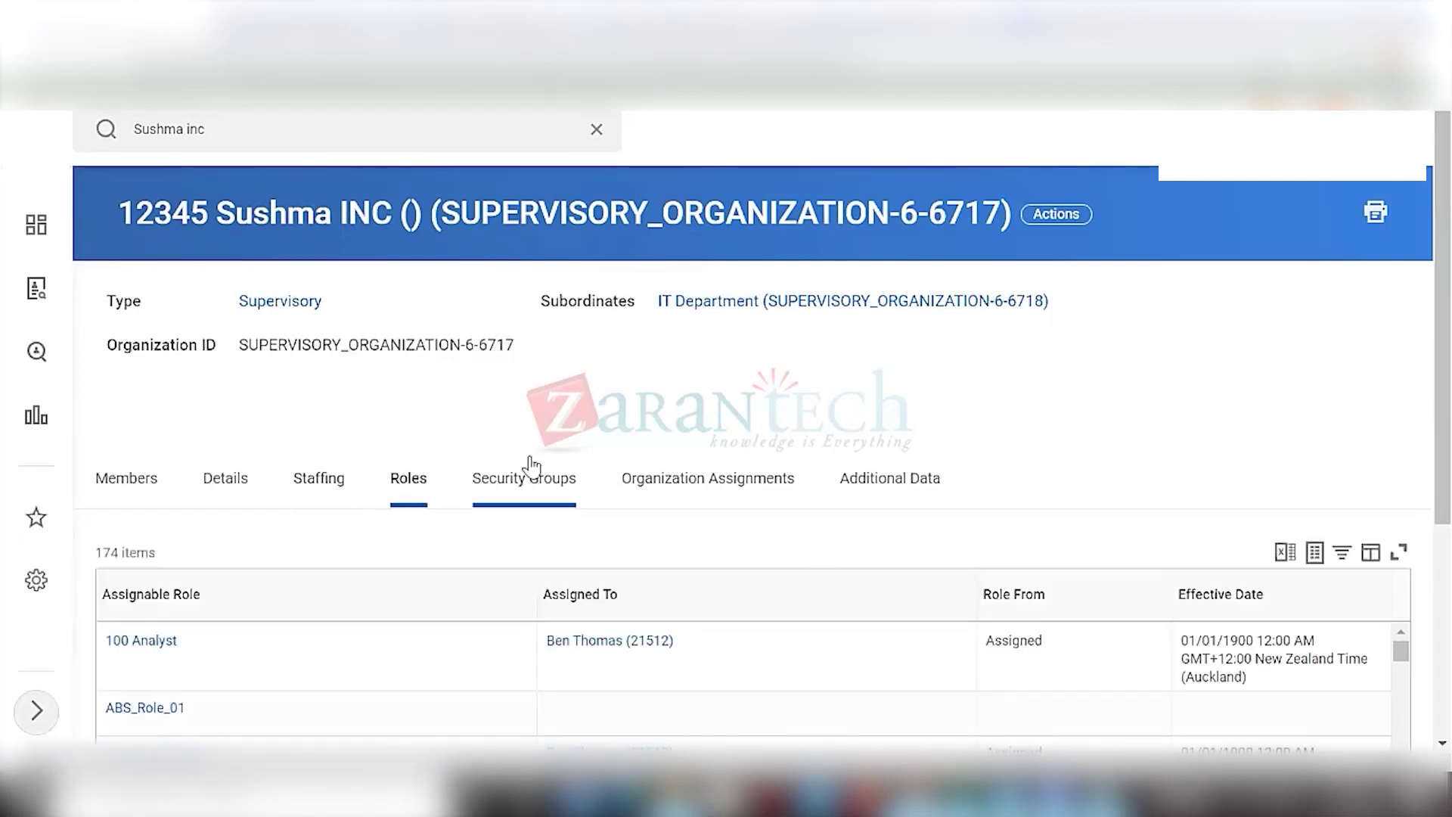
pyautogui.click(318, 468)
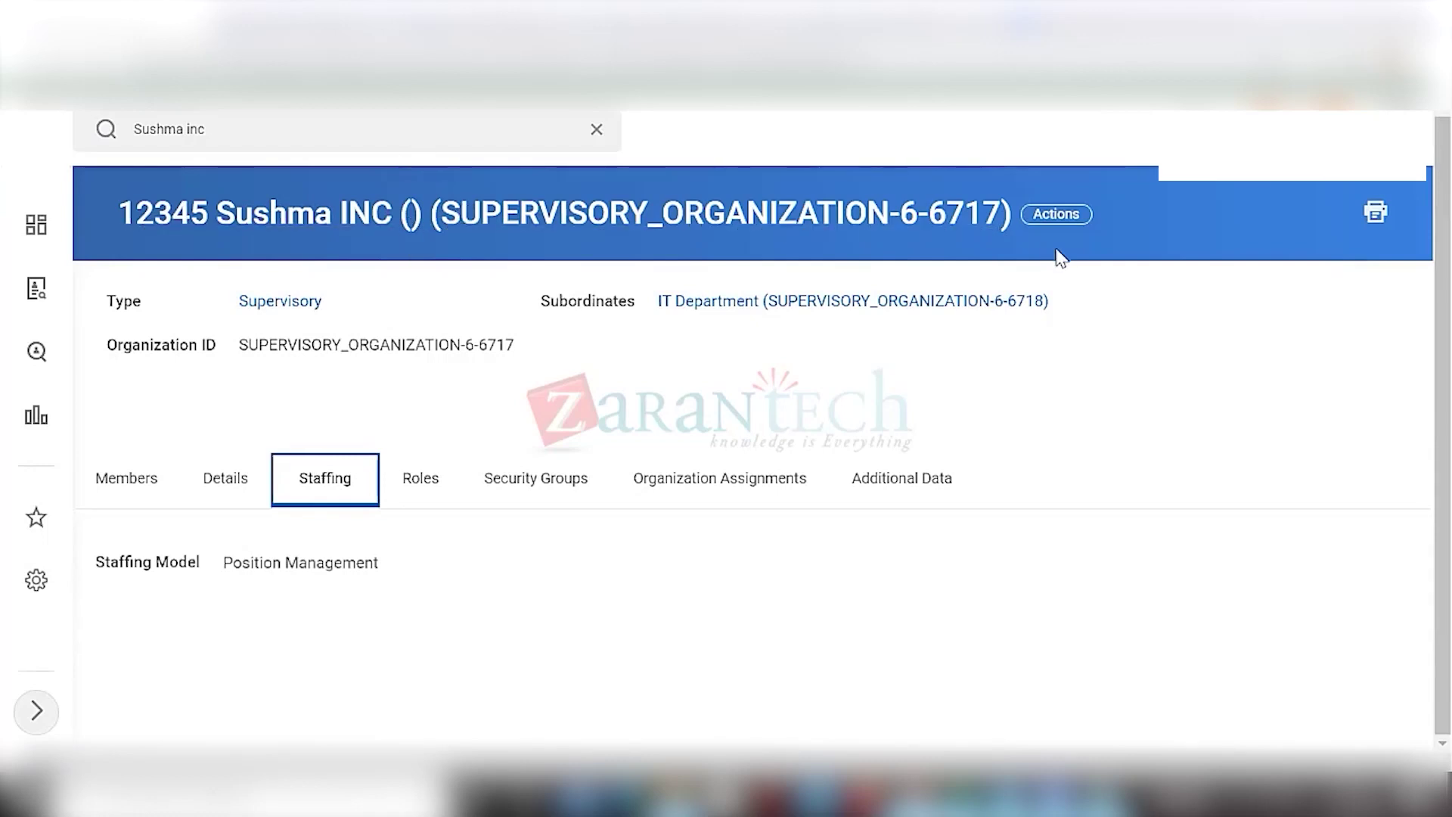
# - Browse the Sushma INC actions' Job Application, Organization and Reorganization submenus
pyautogui.click(1061, 216)
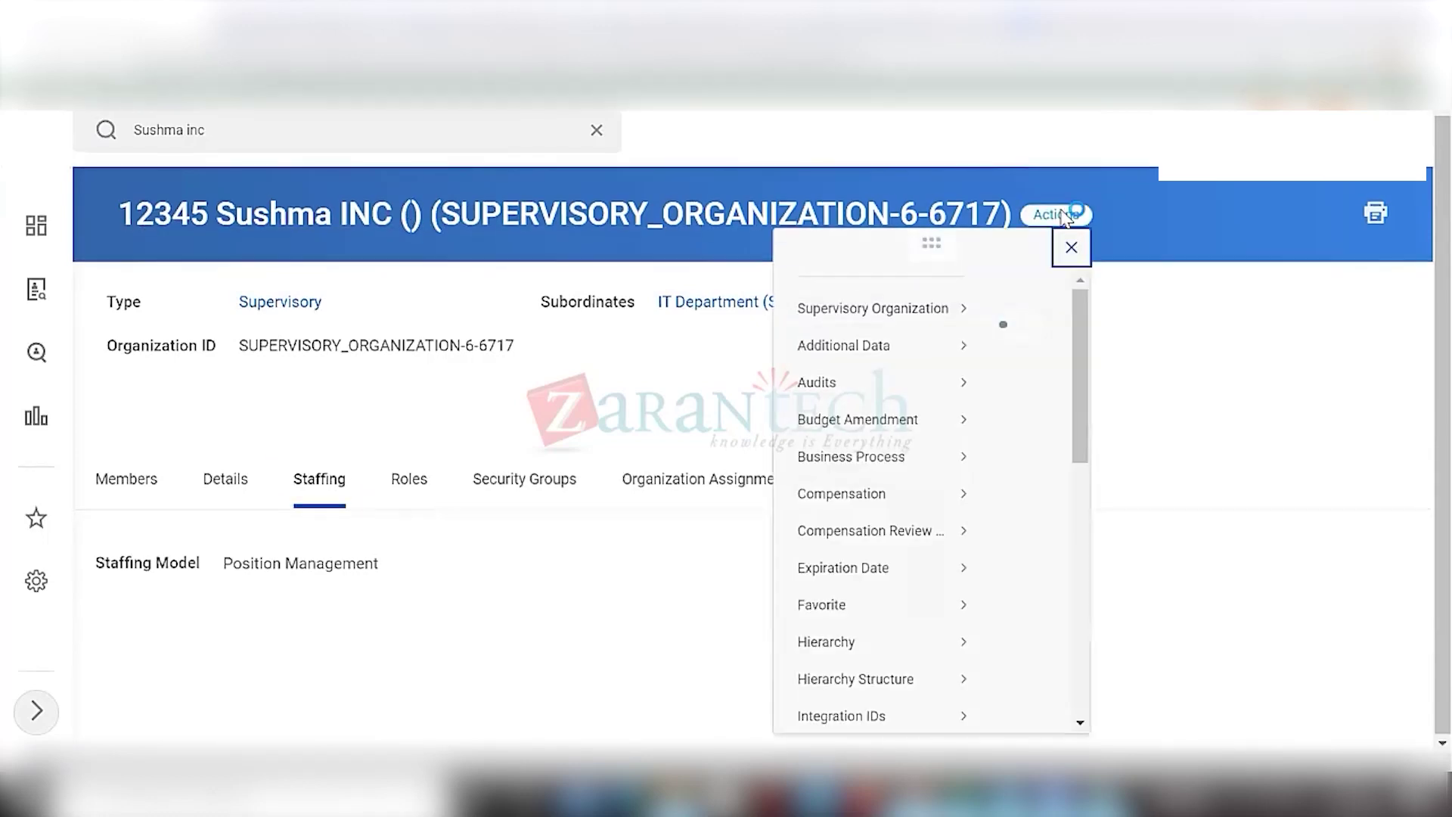
pyautogui.moveTo(1080, 386); pyautogui.dragTo(1075, 500)
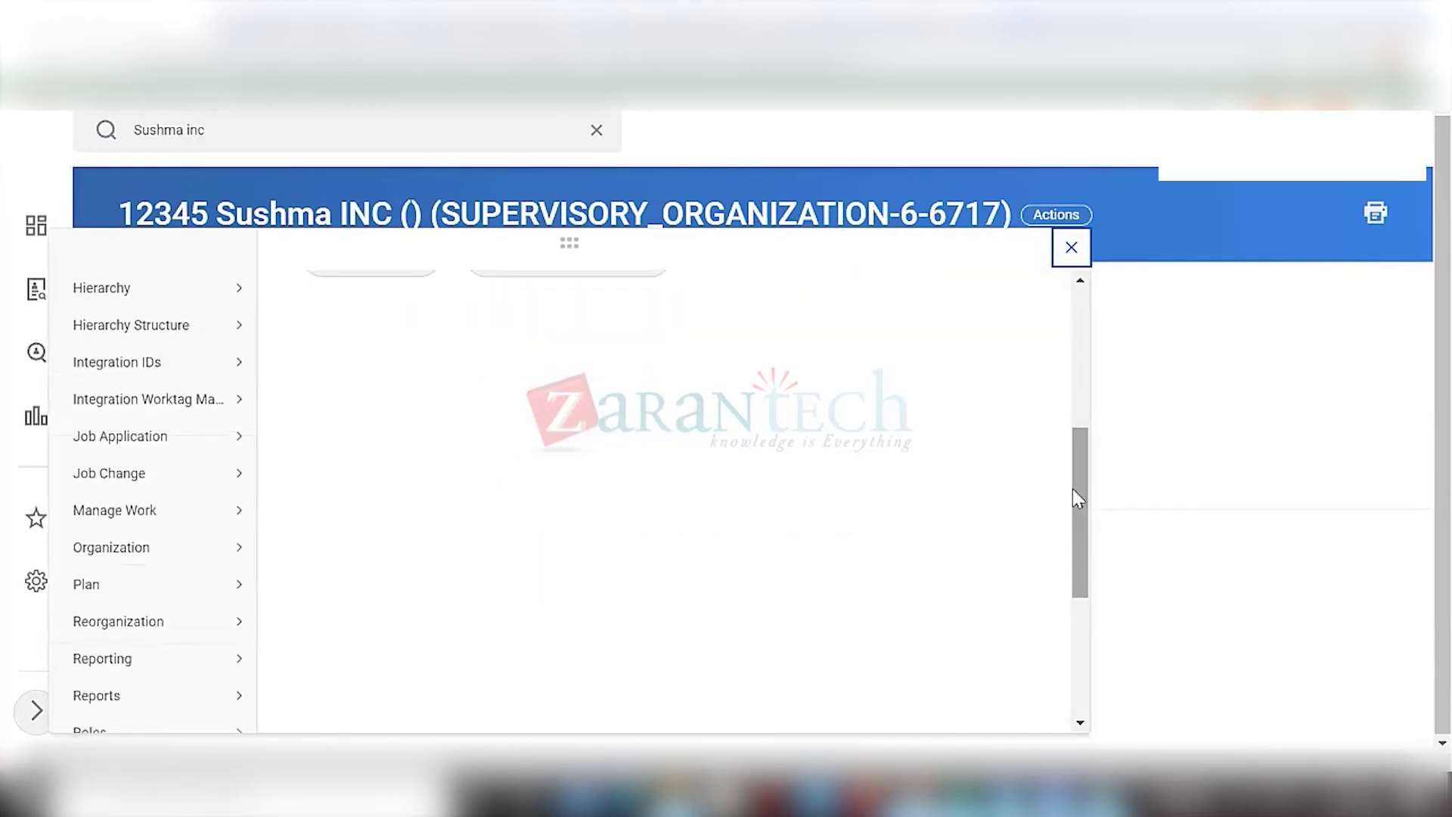
pyautogui.moveTo(219, 438)
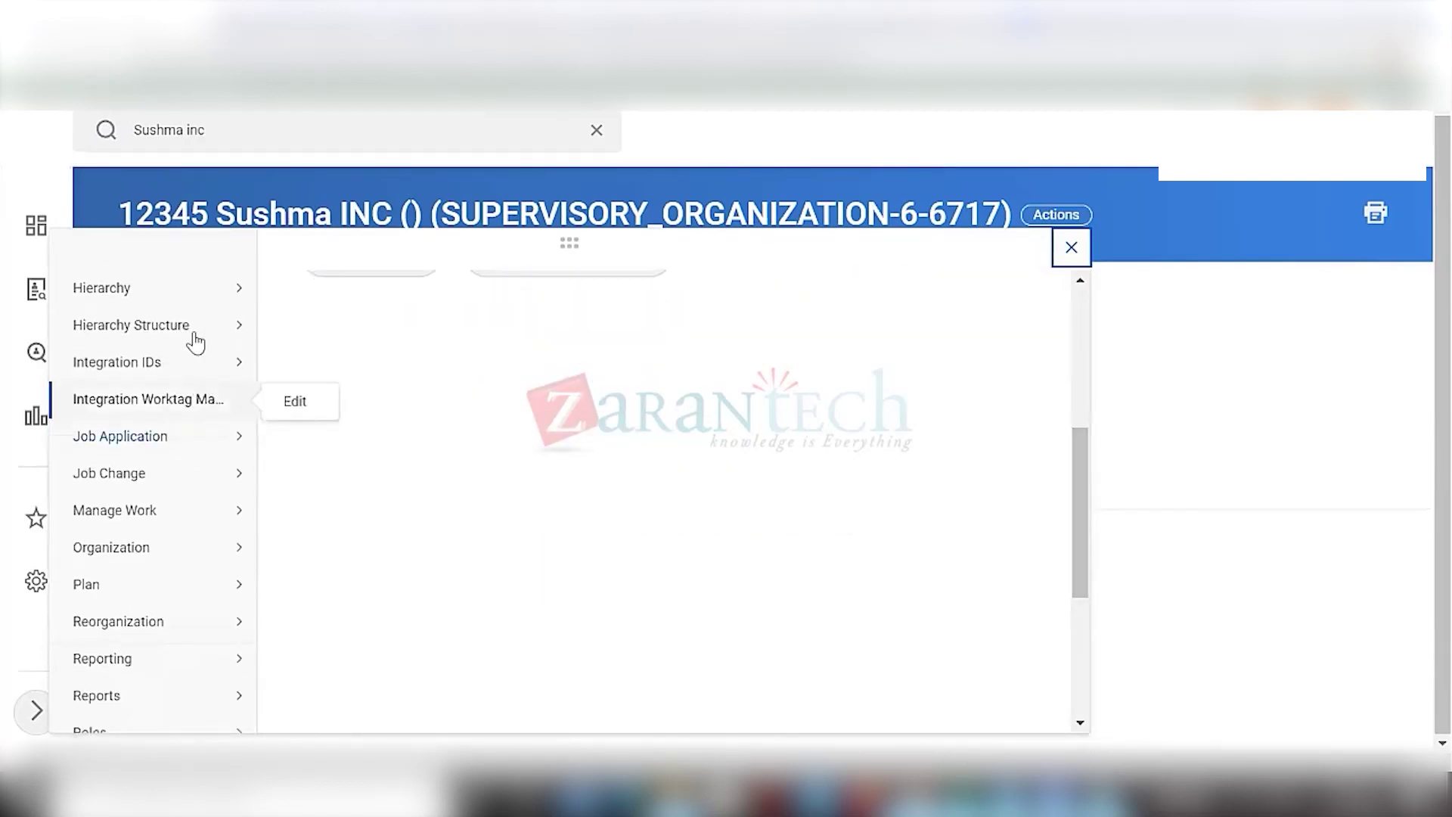
pyautogui.moveTo(151, 566)
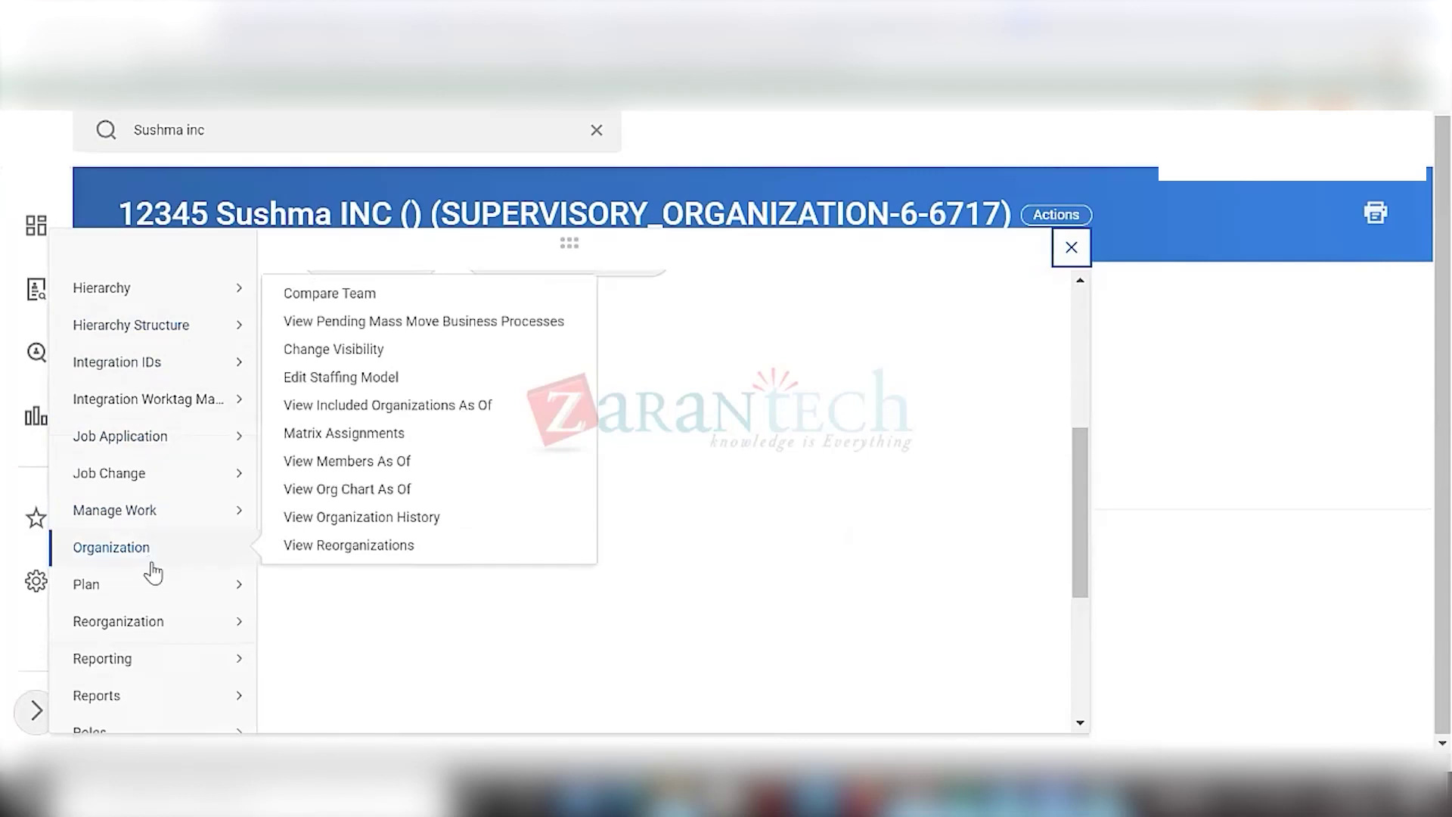
pyautogui.moveTo(171, 636)
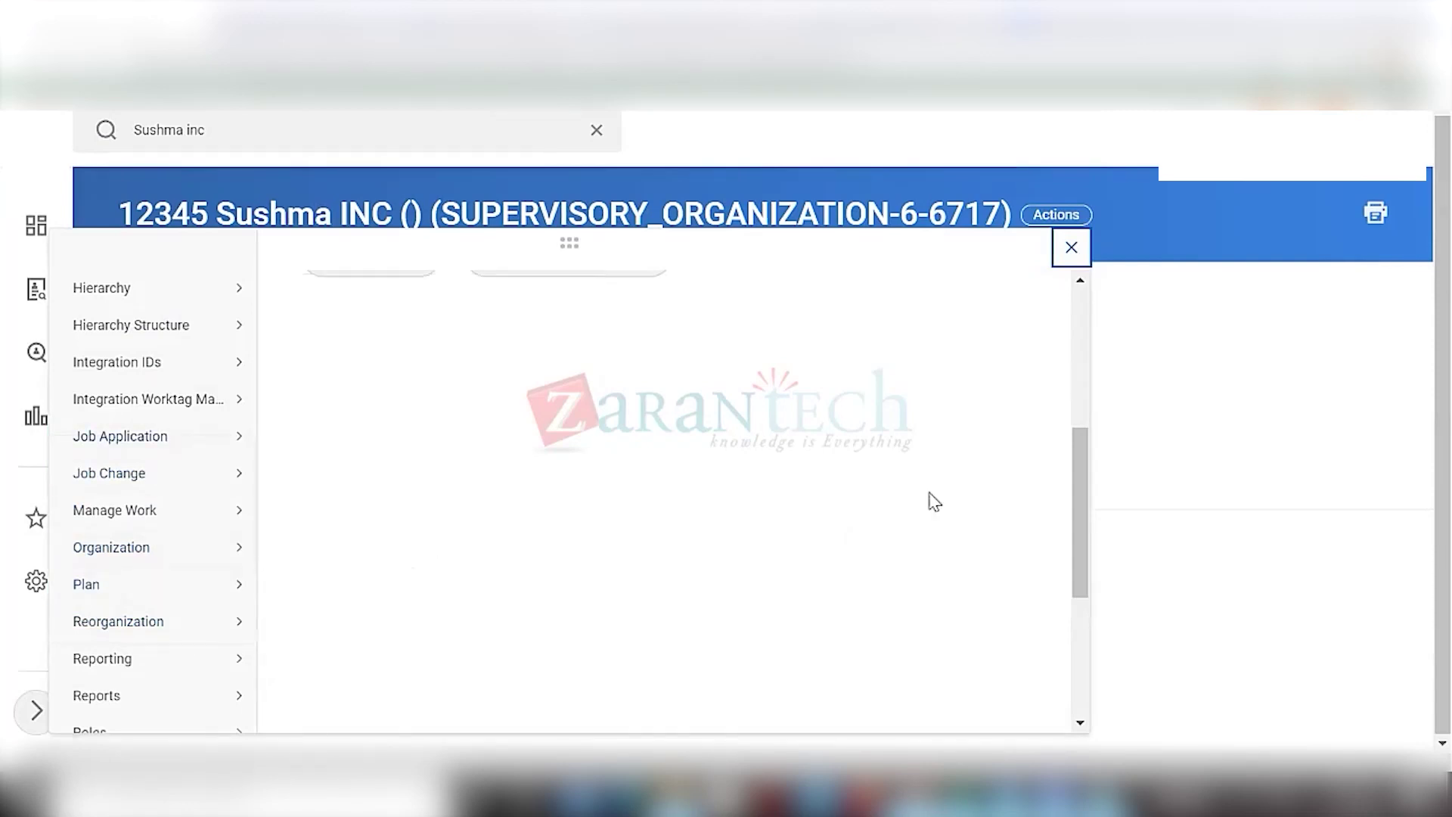
pyautogui.moveTo(1085, 460); pyautogui.dragTo(1087, 530)
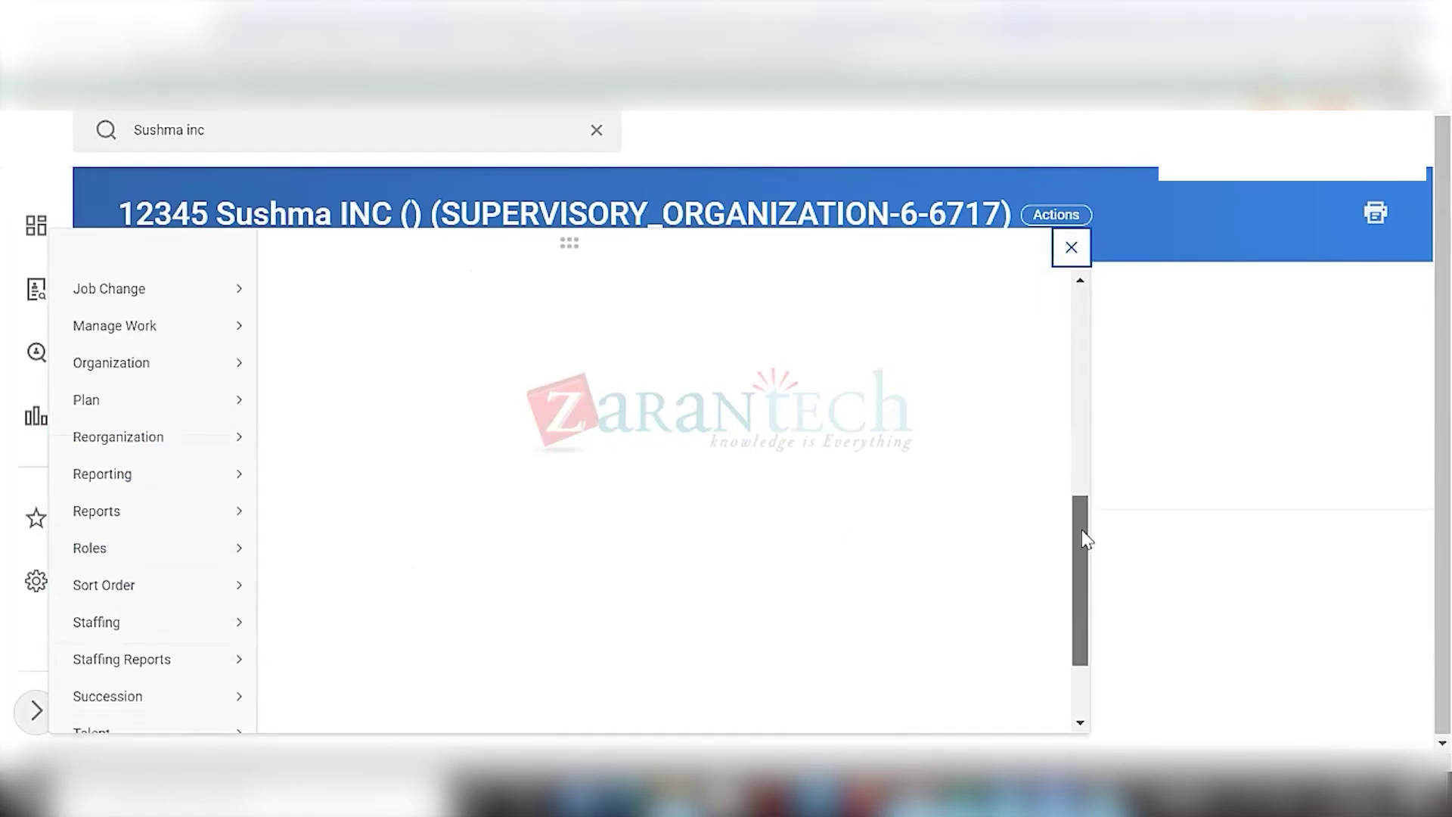
# - Start a Sushma INC position with availability 01/09/2020 and earliest hire date 01/10/2020
pyautogui.click(297, 621)
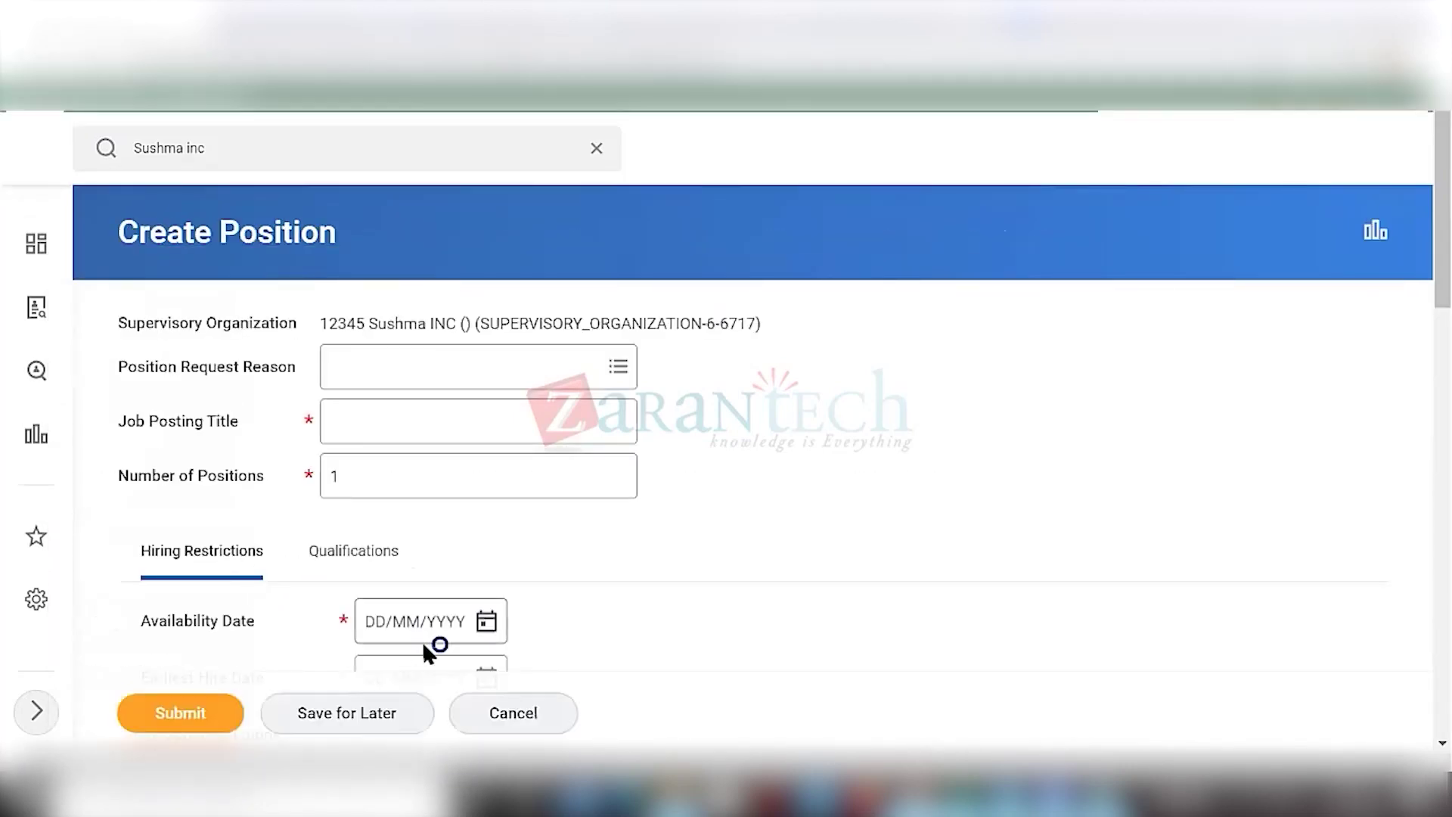
pyautogui.click(486, 621)
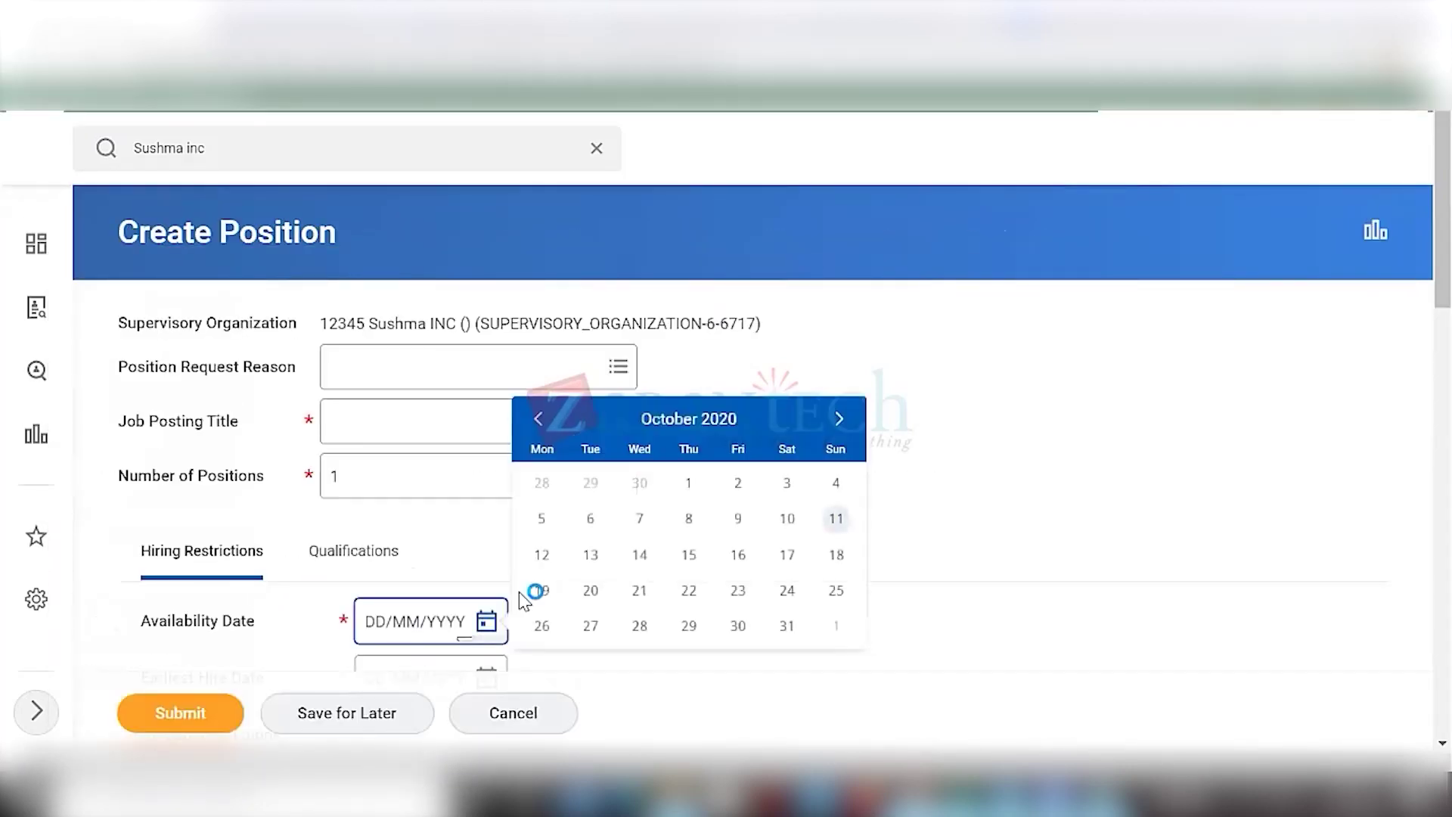
pyautogui.click(539, 418)
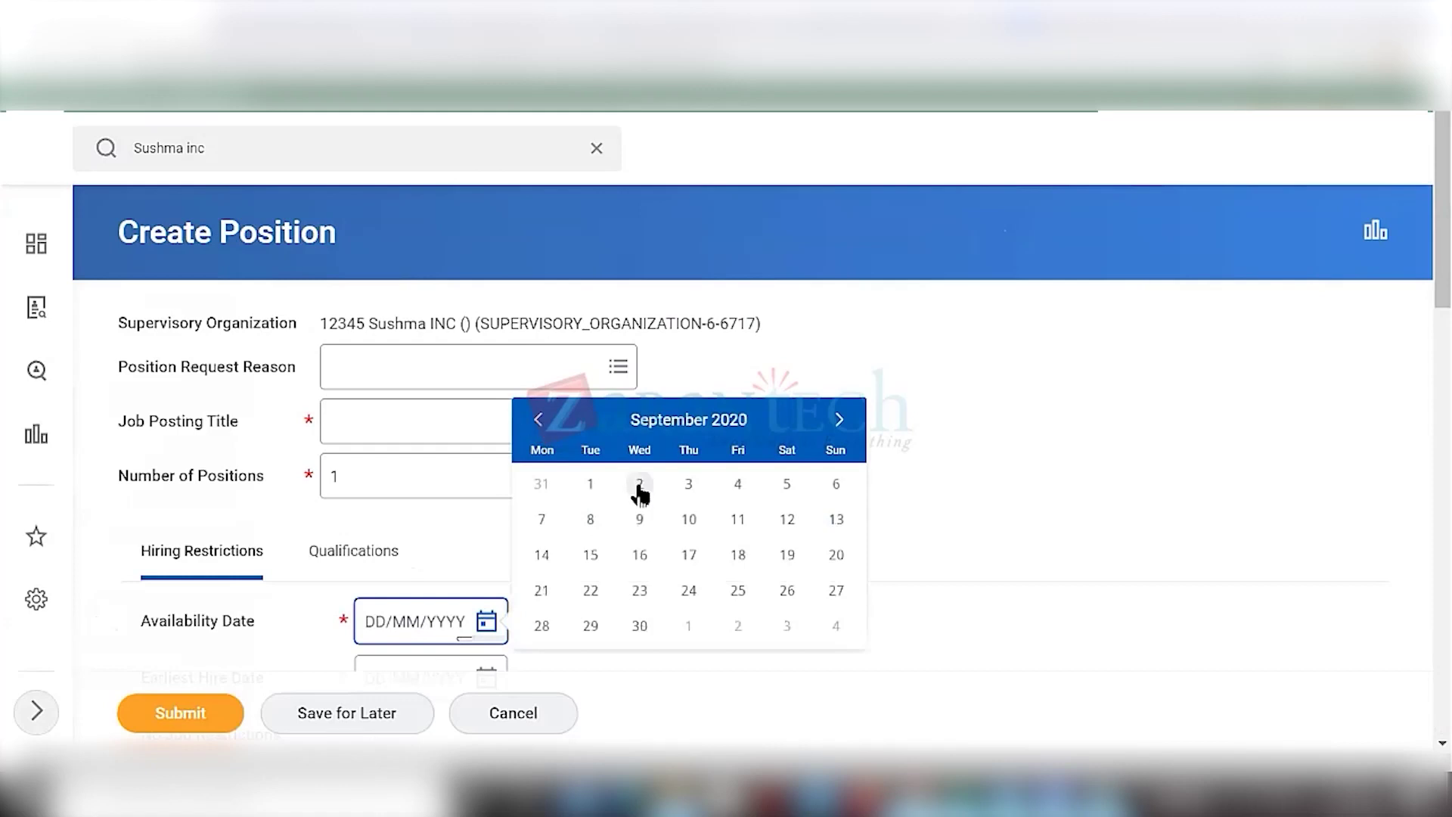
pyautogui.click(588, 484)
pyautogui.scroll(-5, 1412, 348)
pyautogui.click(487, 293)
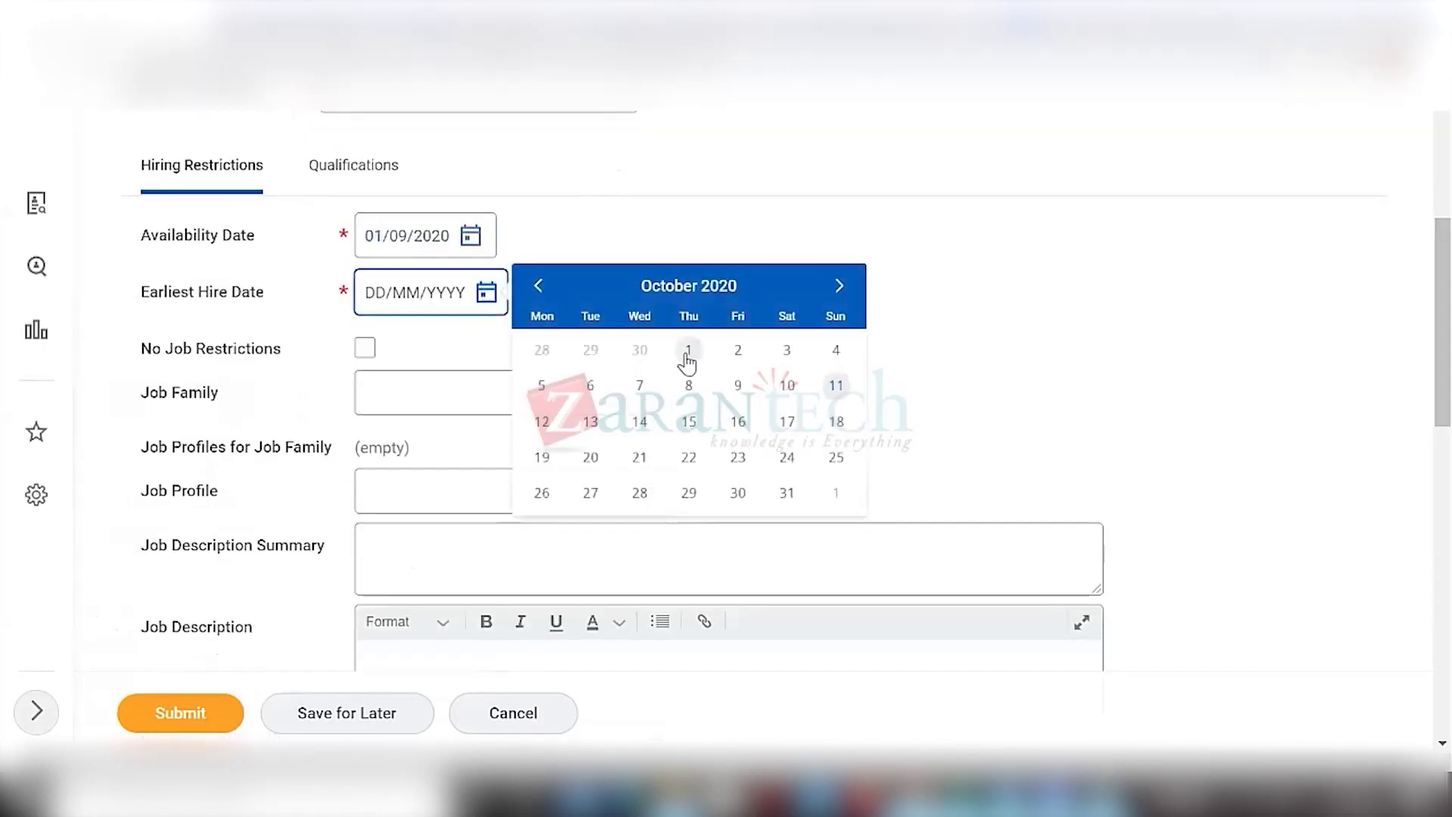
pyautogui.click(689, 350)
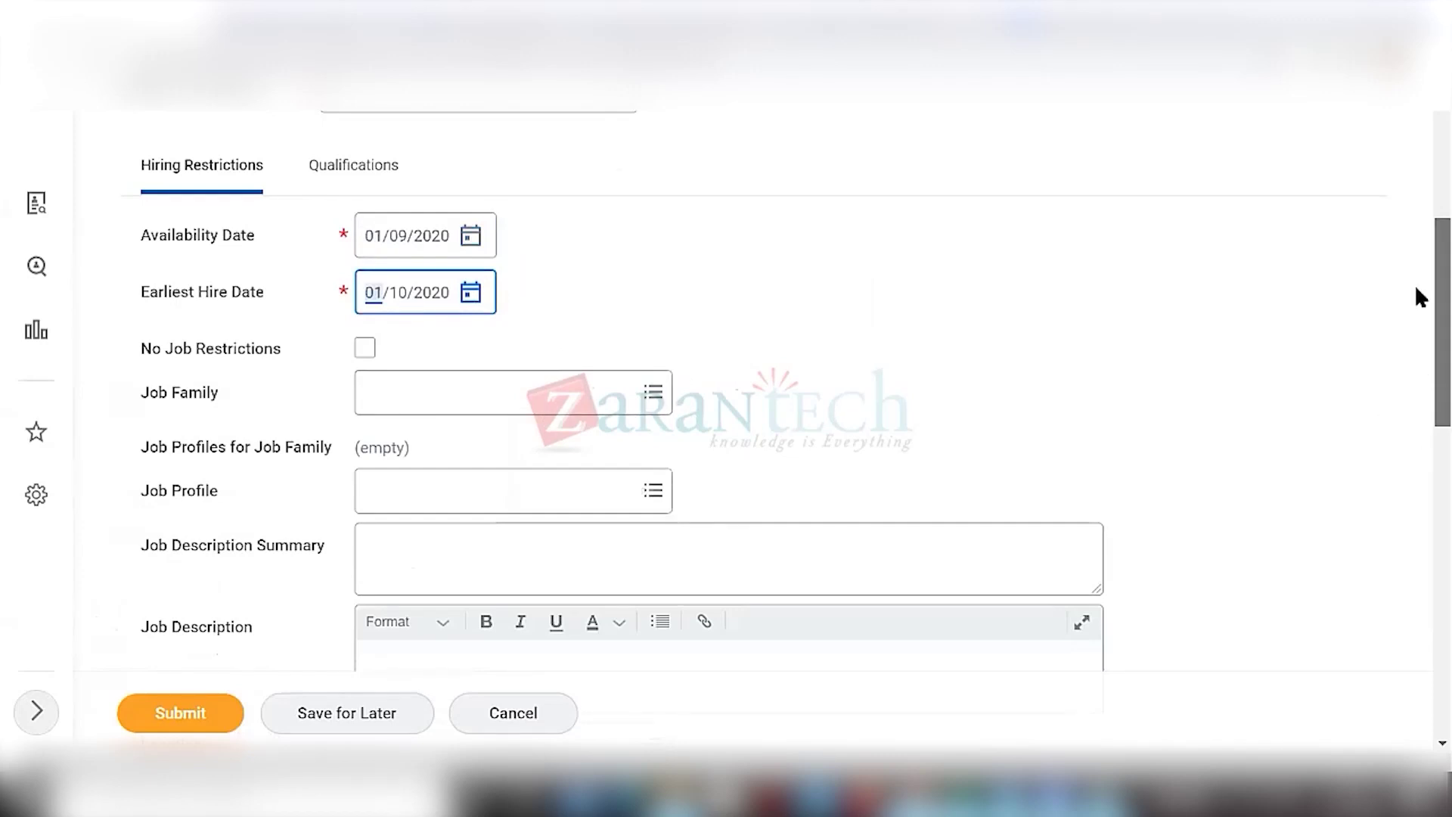
pyautogui.scroll(4, 1415, 279)
# - Enter 3 positions and title Manager_Sushma, tick No Job Restrictions, and submit
pyautogui.click(463, 411)
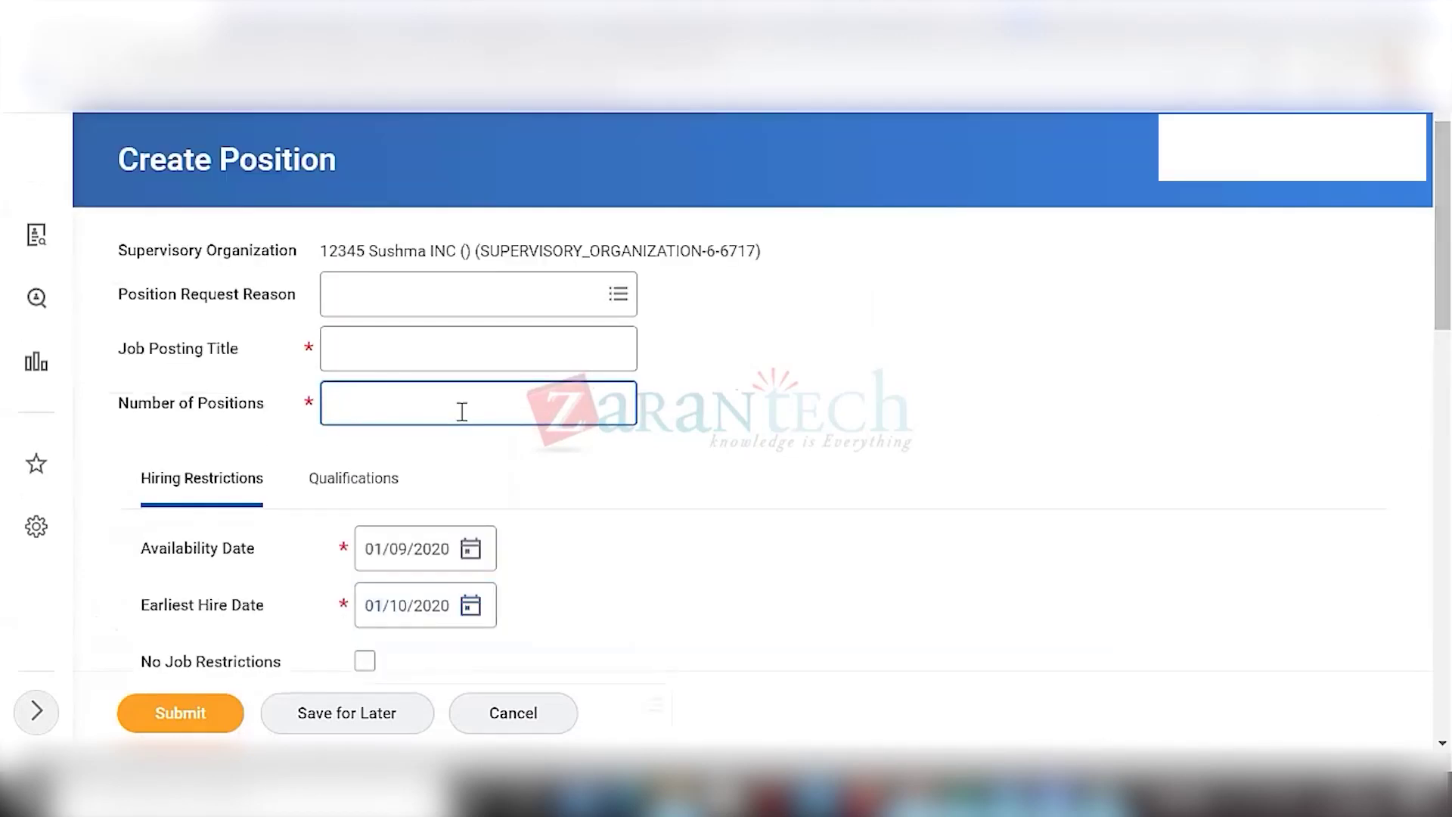
pyautogui.click(447, 356)
pyautogui.write('MA')
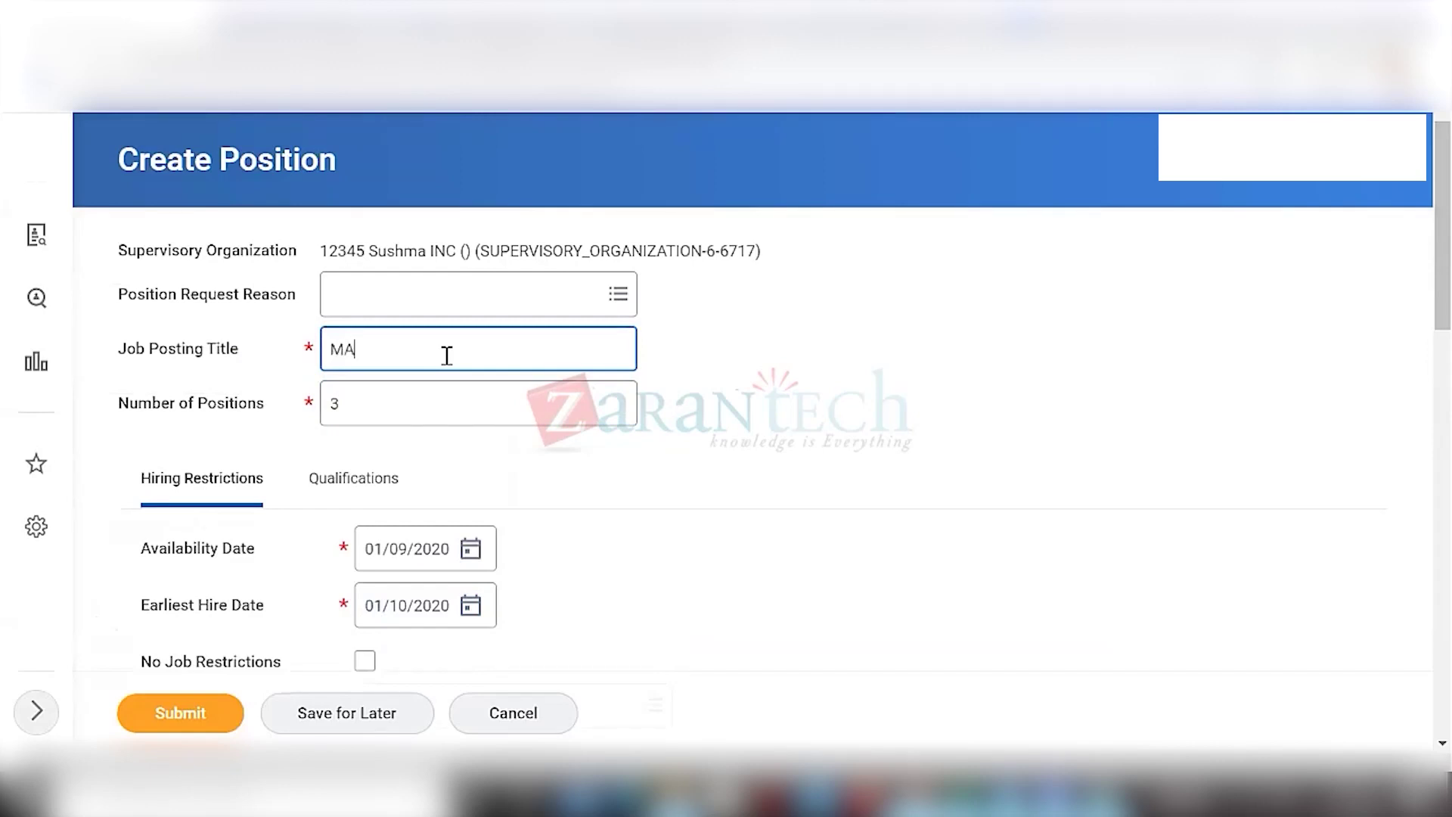
pyautogui.press('BackSpace')
pyautogui.press('capslock')
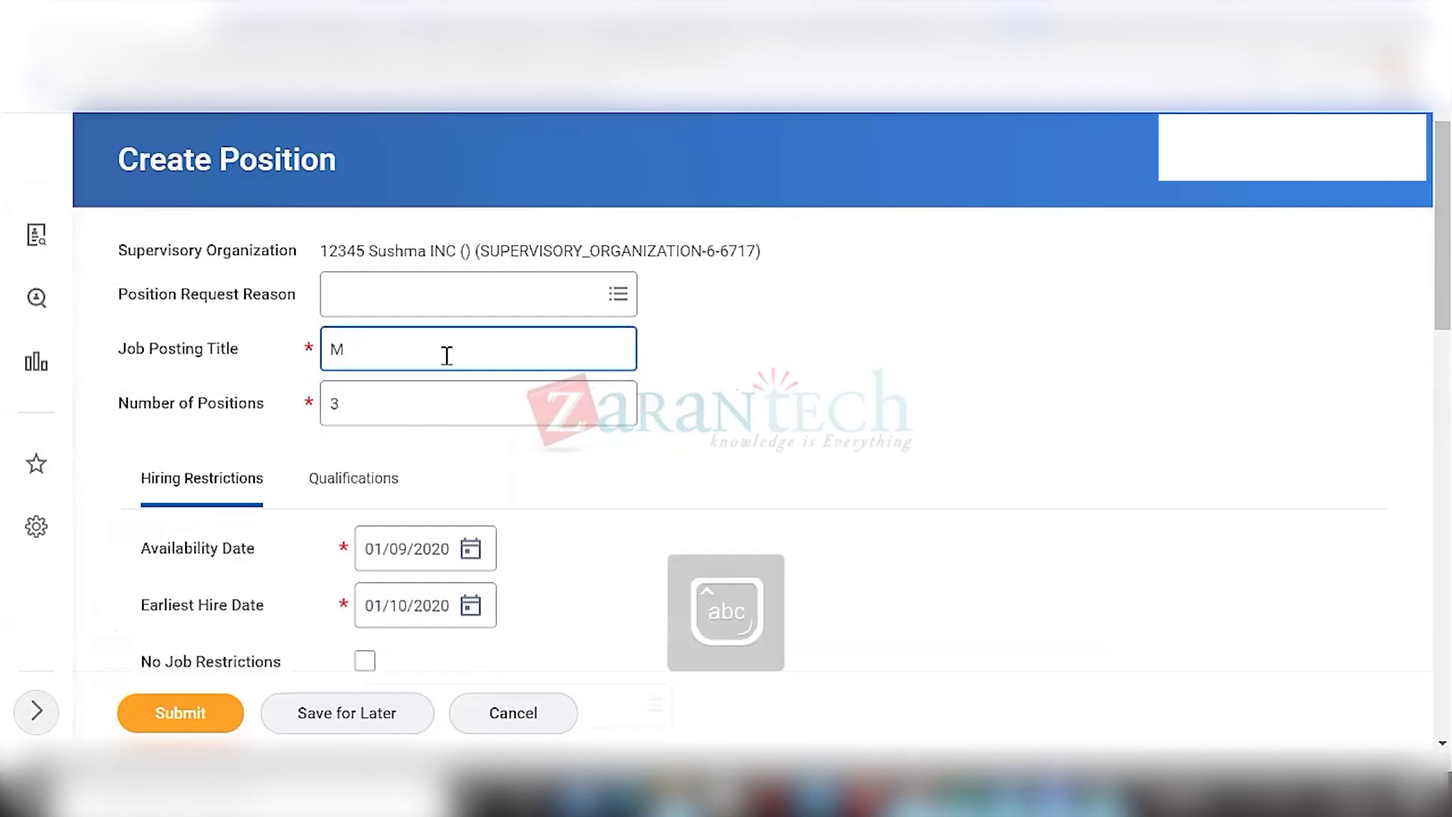
pyautogui.write('anager_Sushma')
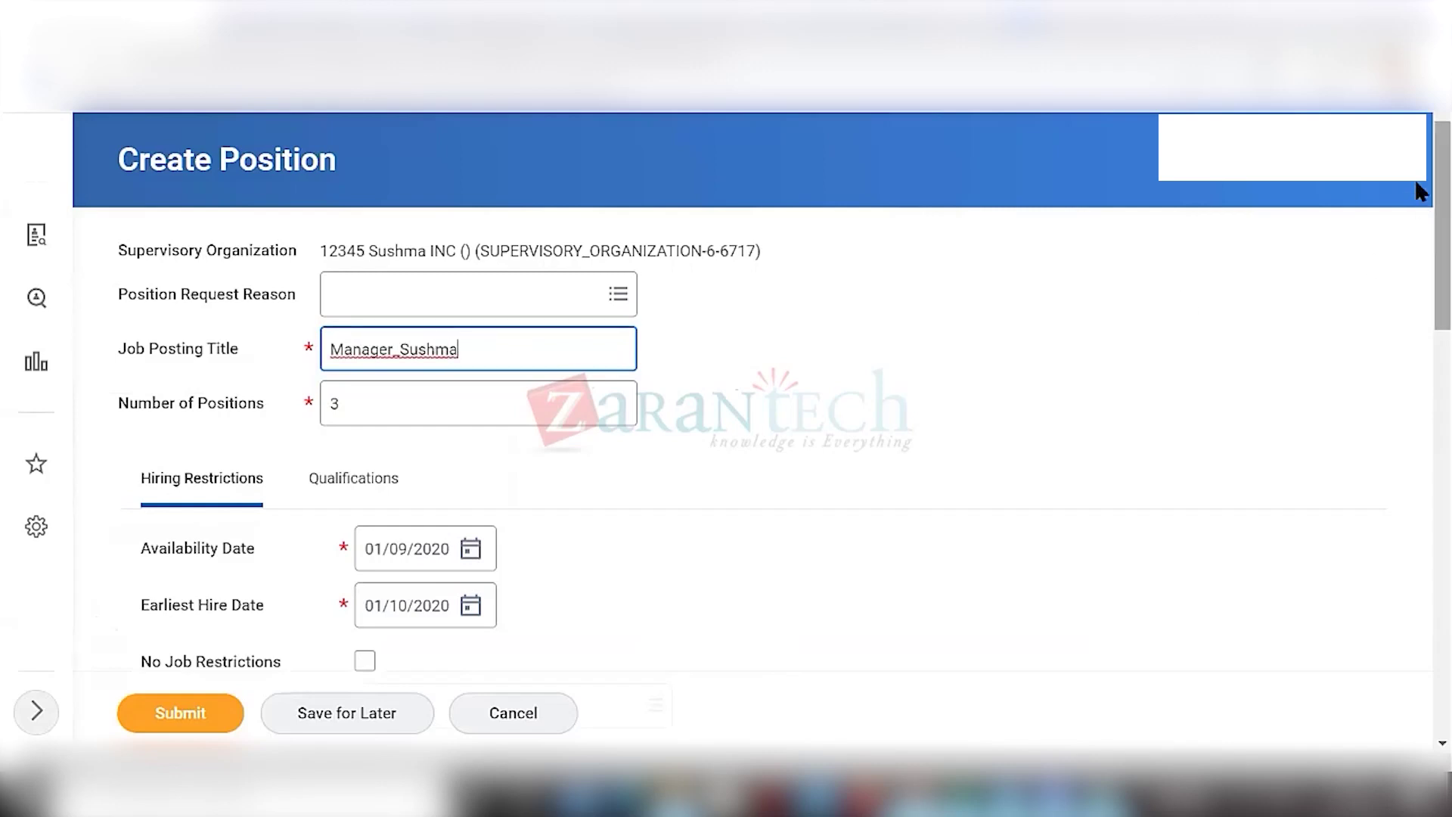
pyautogui.scroll(-5, 1415, 295)
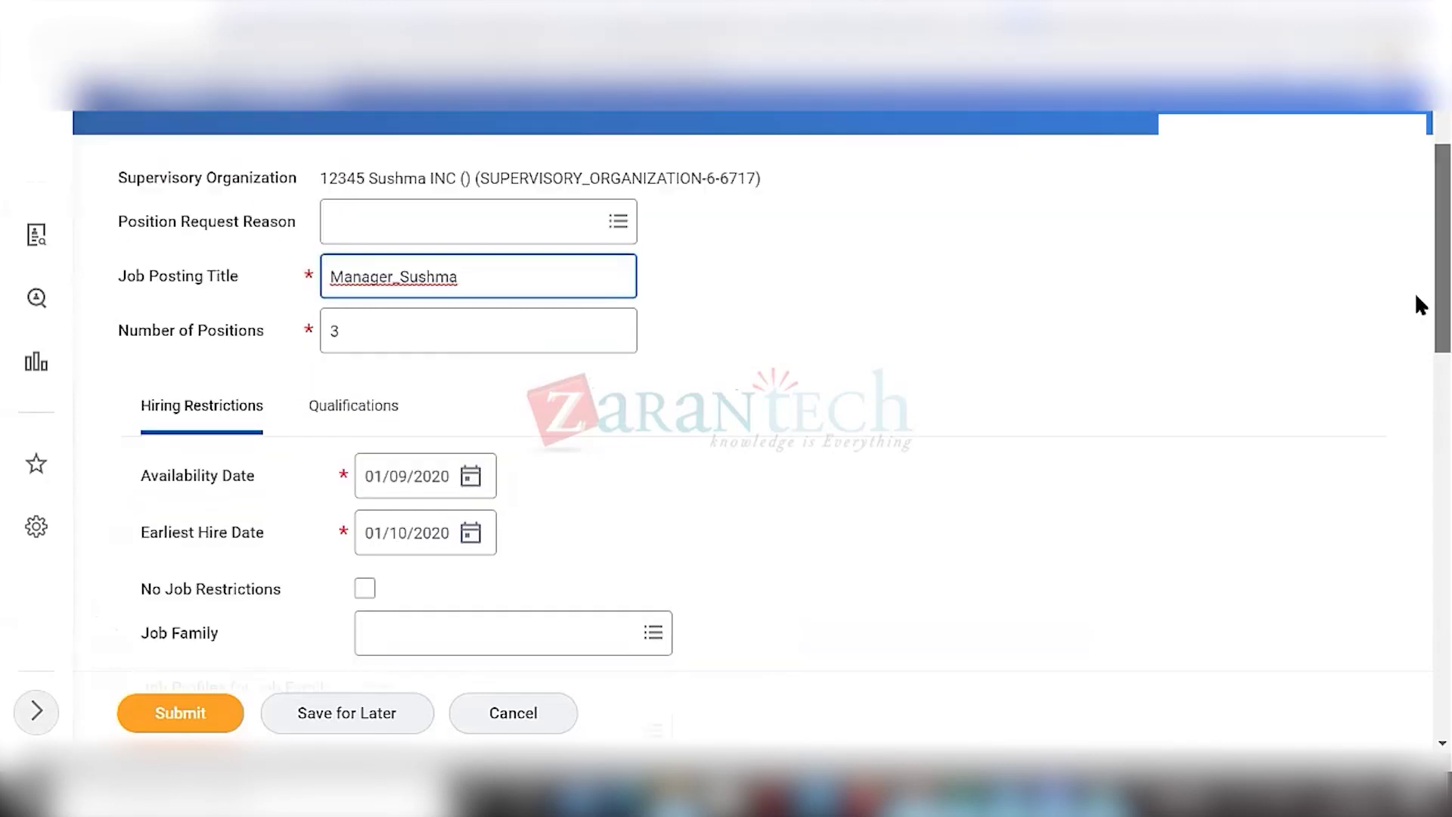
pyautogui.click(366, 240)
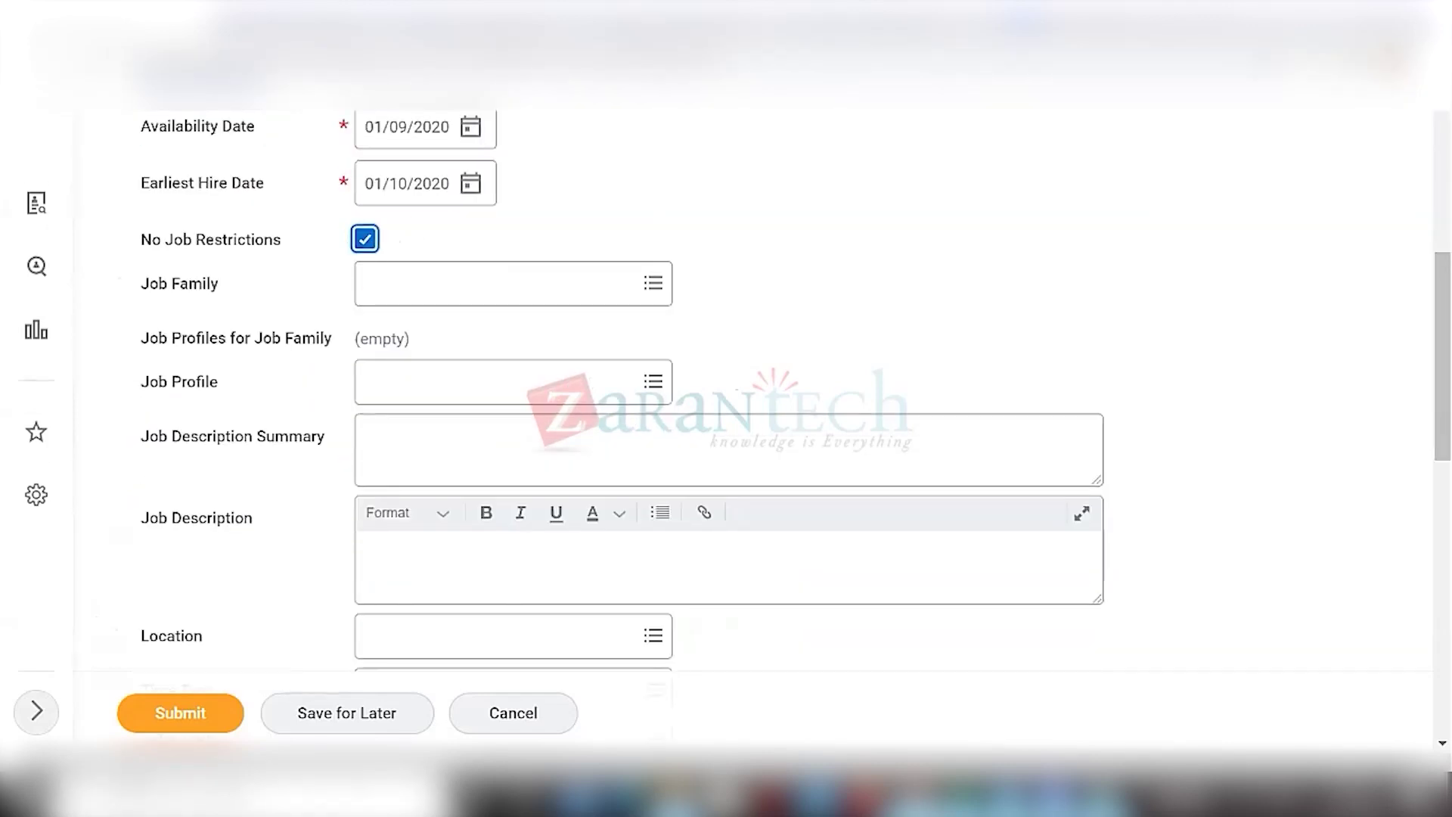
pyautogui.click(210, 713)
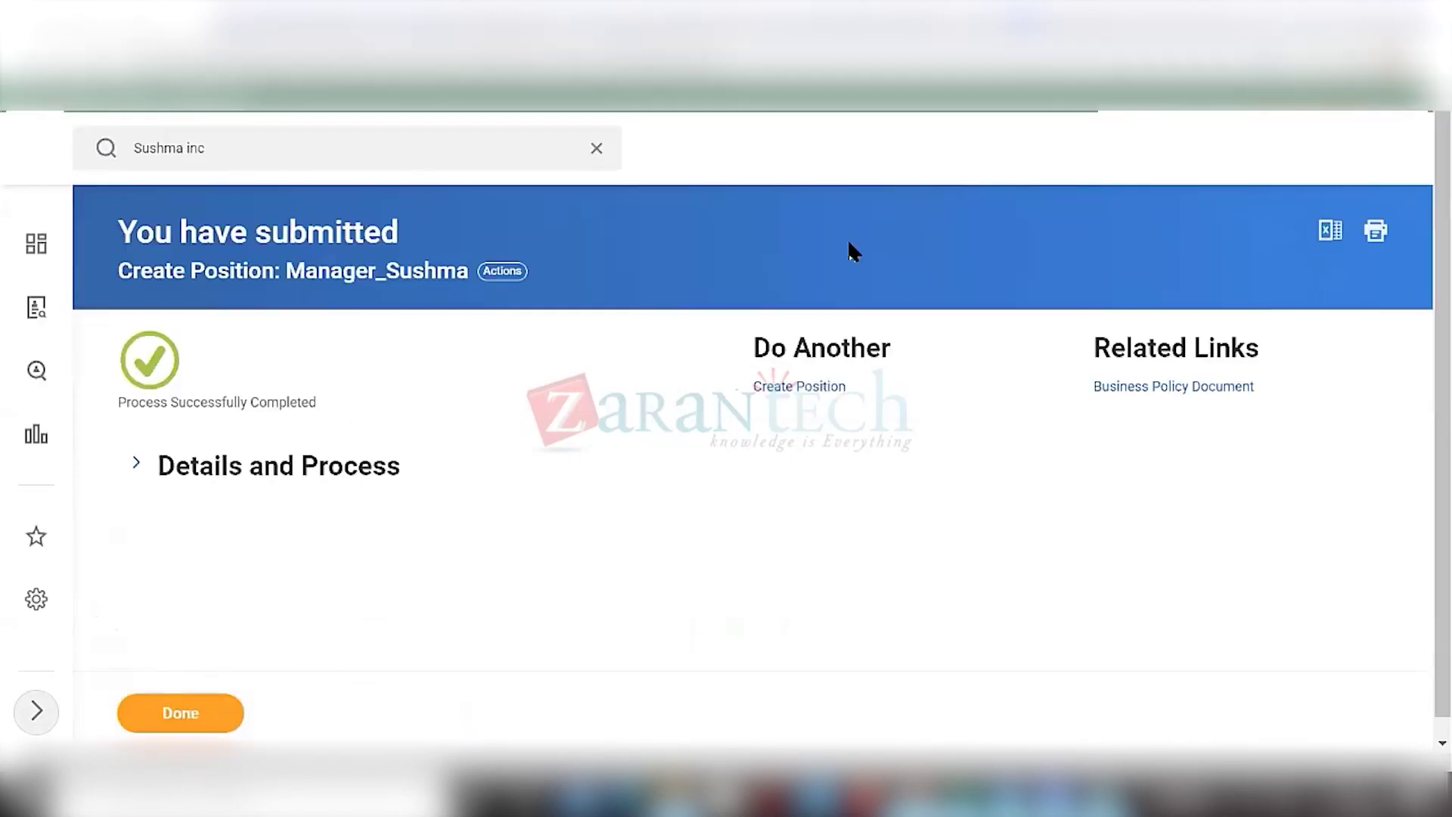
# - Expand the confirmation details to see positions P-04874 to P-04876, then open 12345 Sushma INC
pyautogui.click(149, 473)
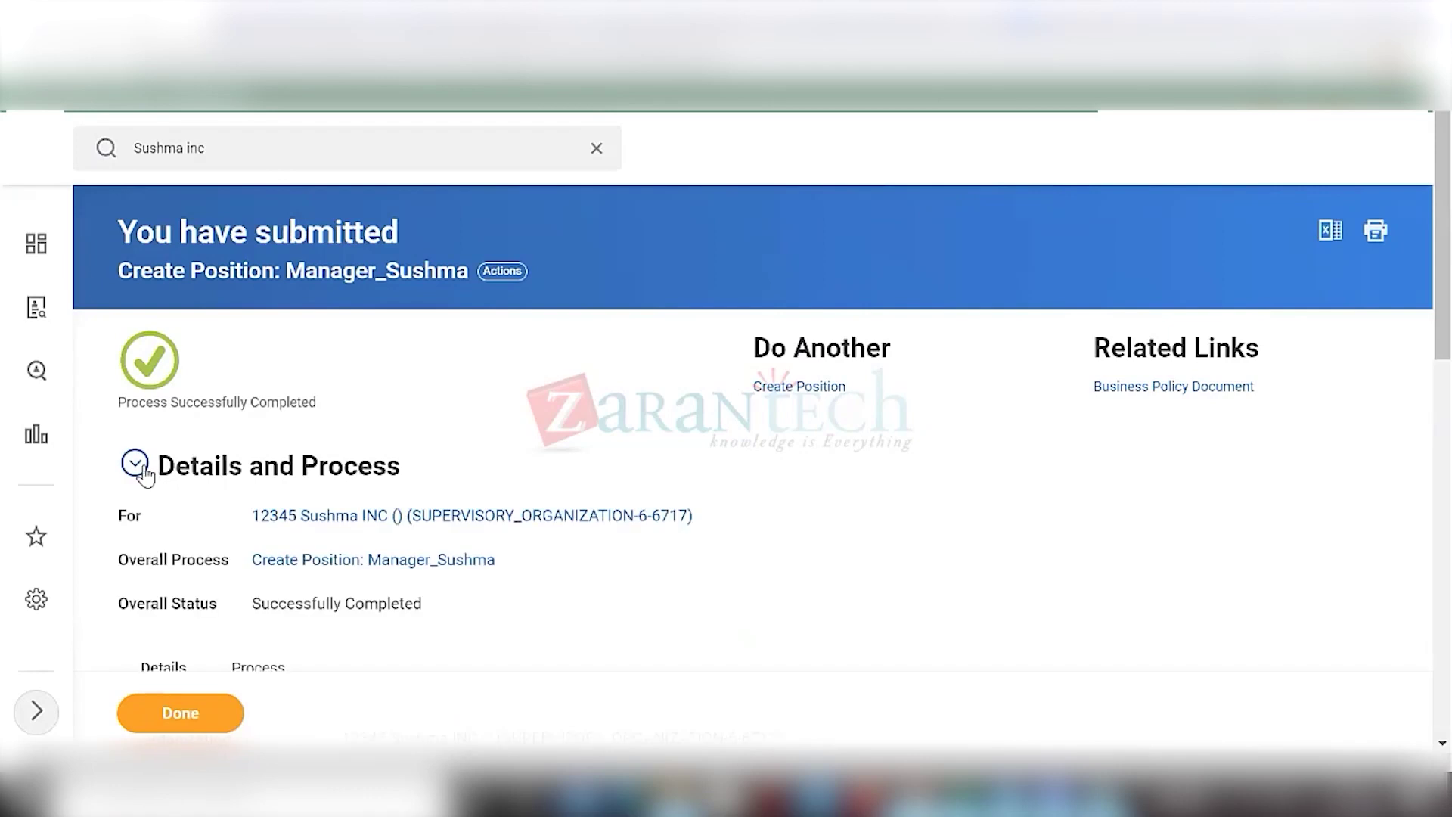
pyautogui.scroll(-7, 1421, 360)
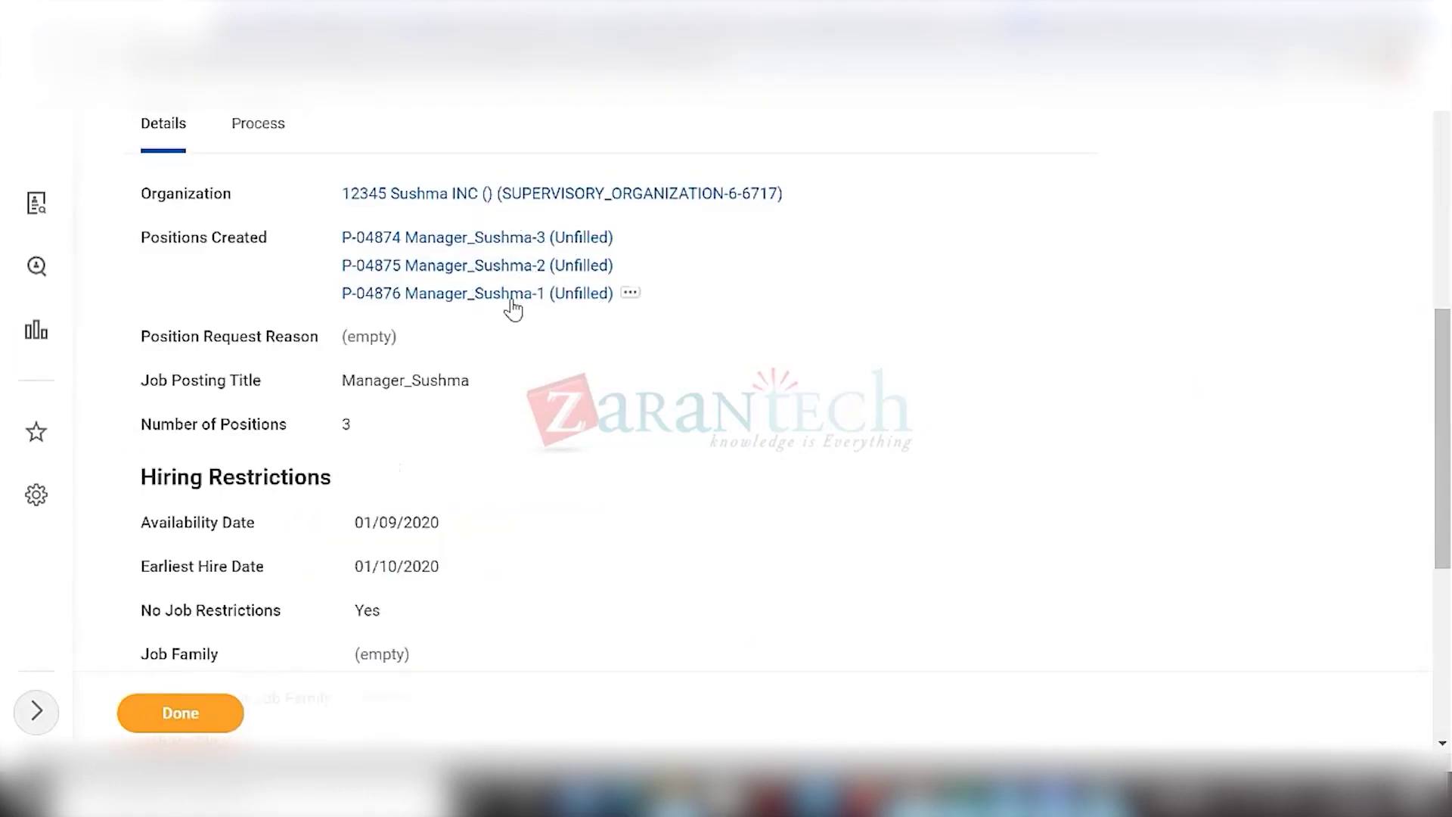
pyautogui.click(650, 198)
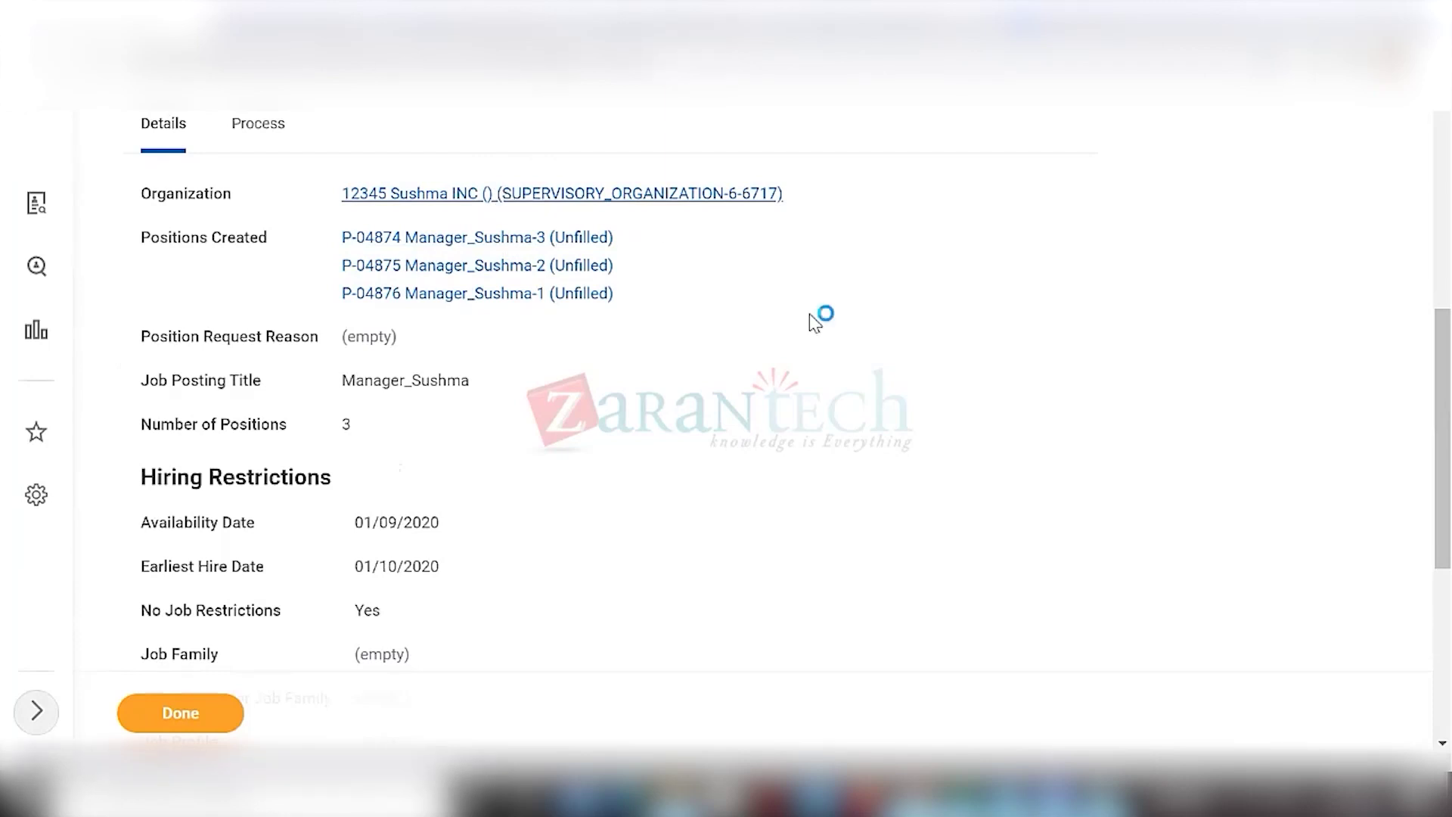
# - Review Sushma INC's Staffing, Security Groups, Organization Assignments and Additional Data tabs
pyautogui.click(326, 505)
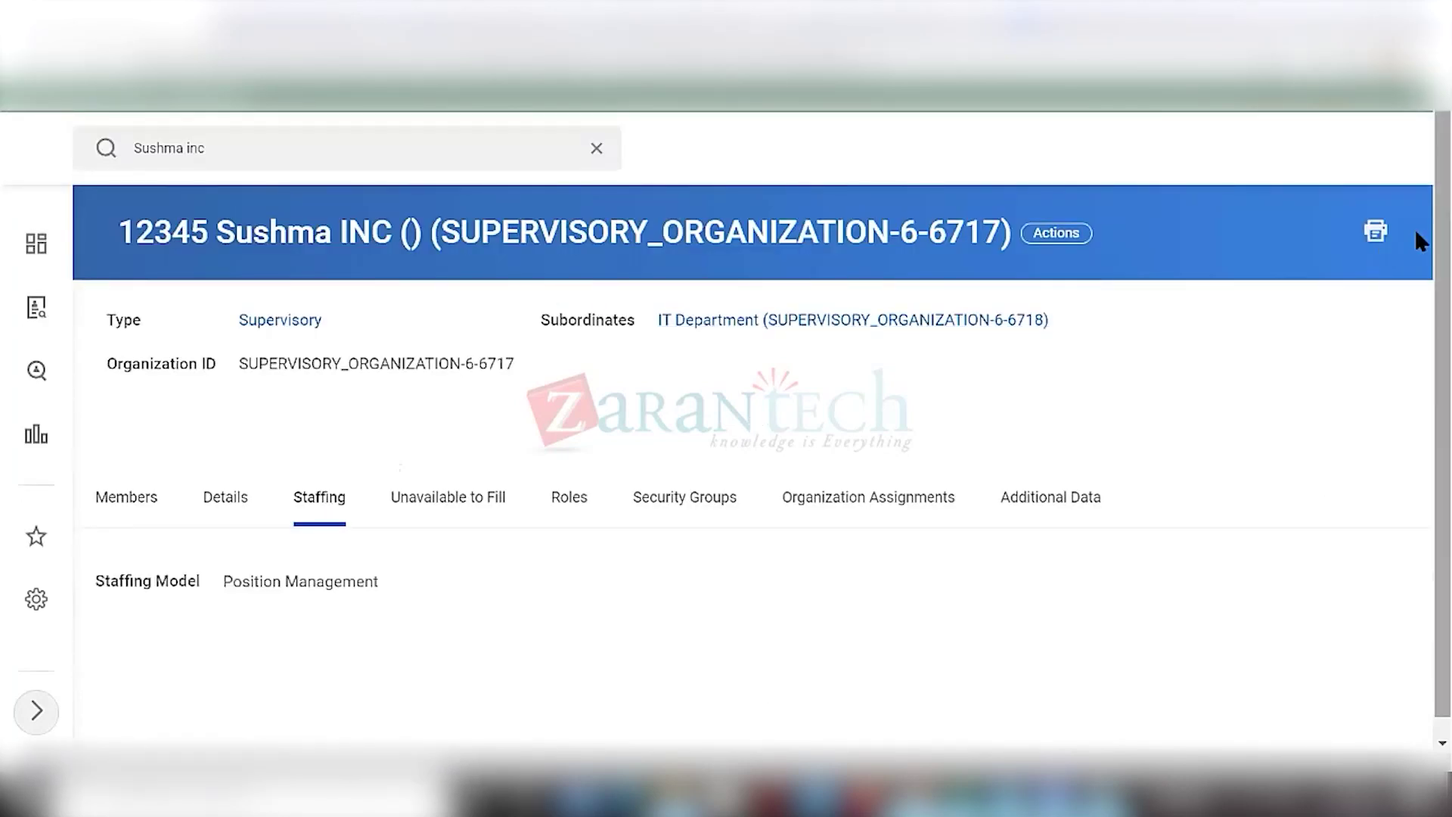
pyautogui.scroll(-1, 1139, 477)
pyautogui.click(686, 499)
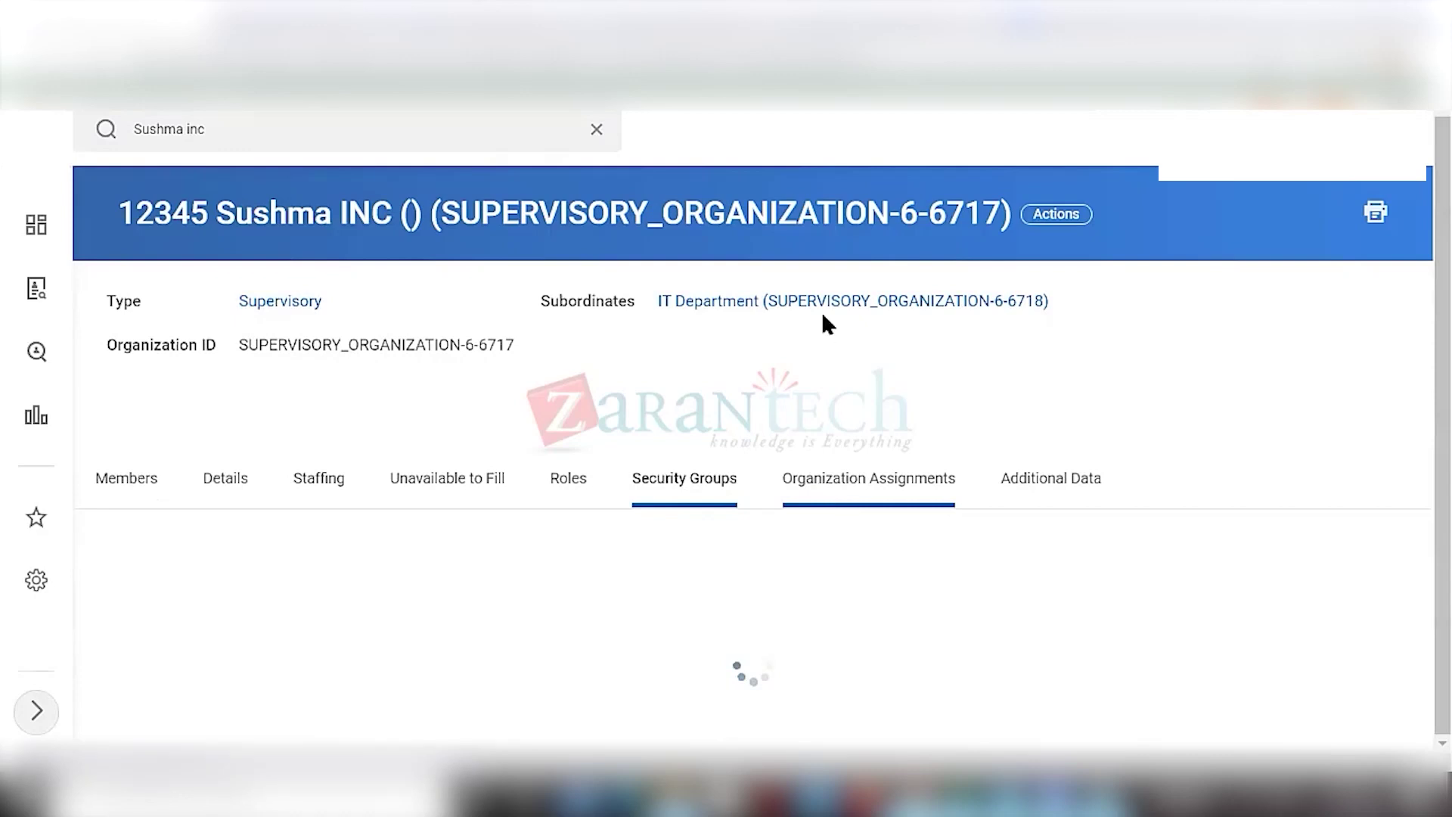
pyautogui.scroll(-5, 1161, 574)
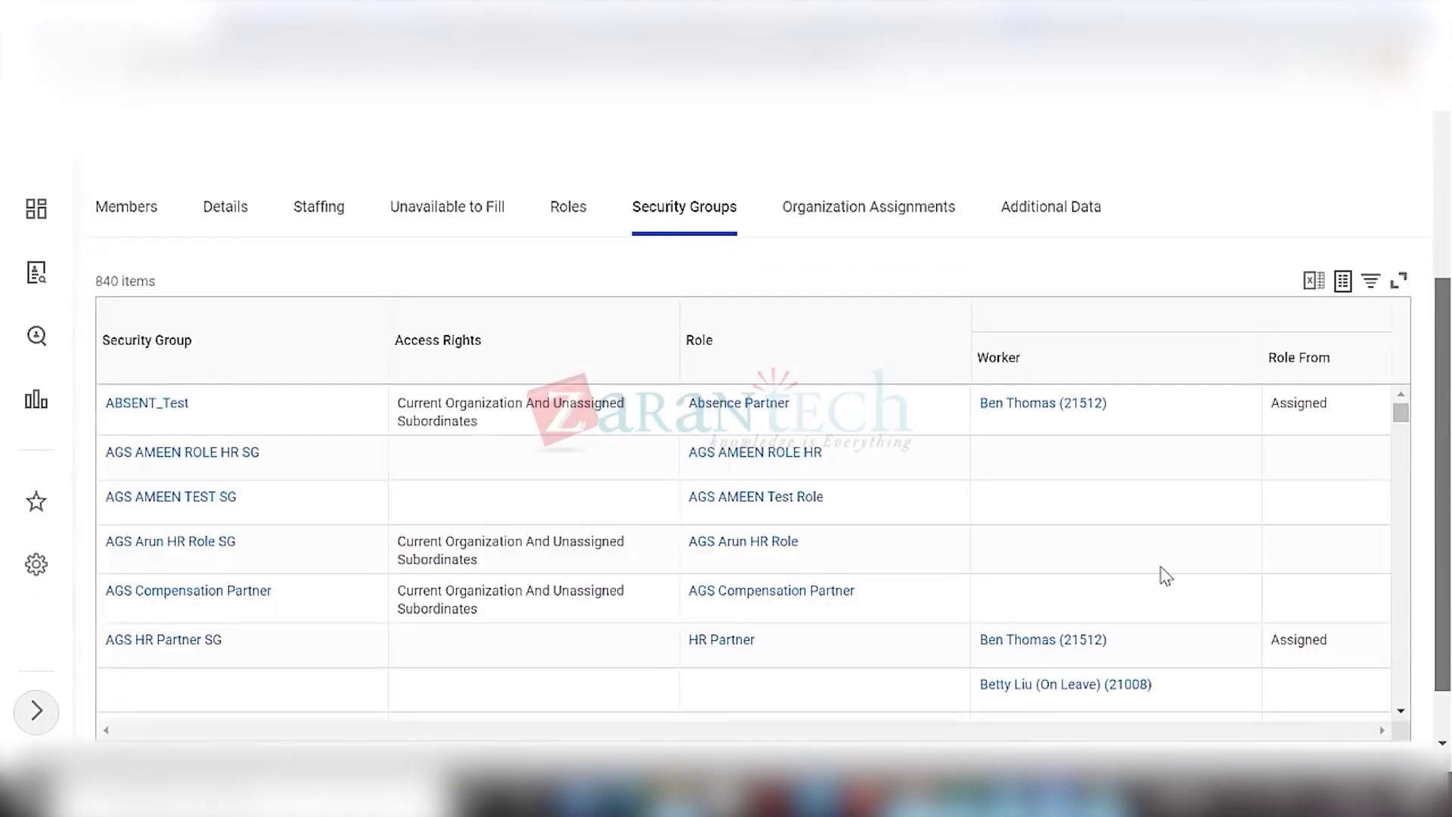
pyautogui.click(846, 143)
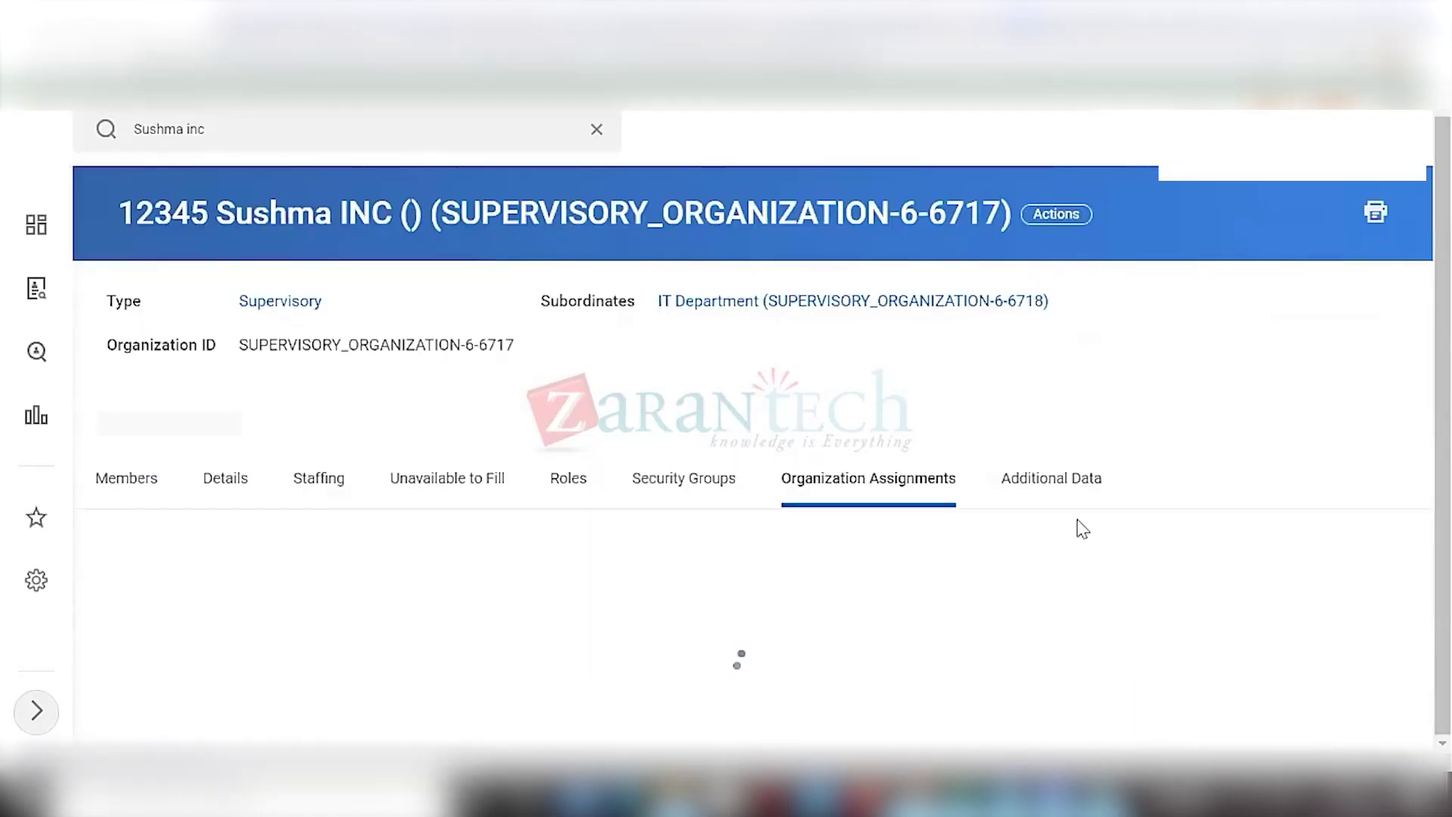
pyautogui.scroll(-5, 1077, 522)
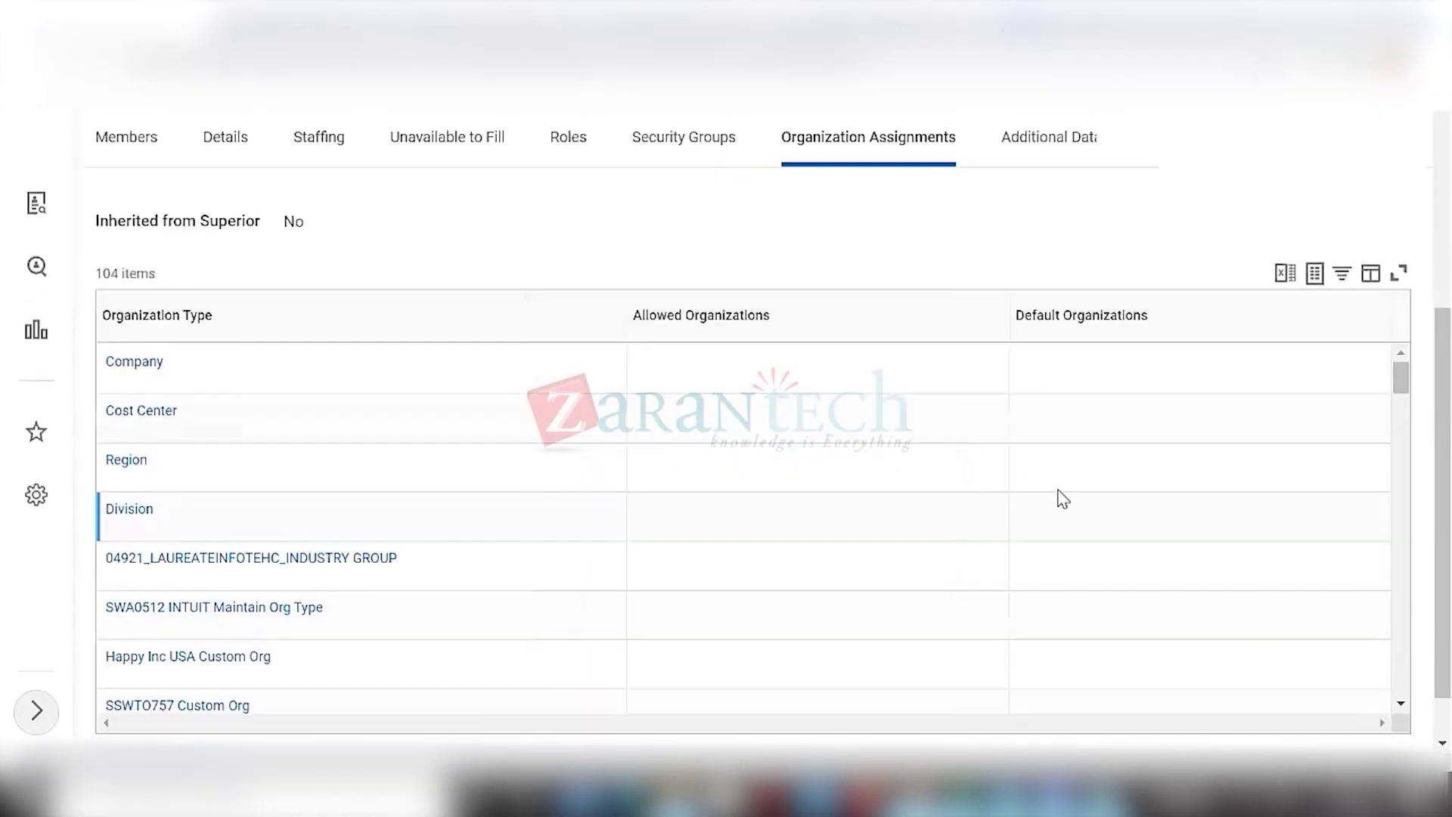
pyautogui.click(1073, 160)
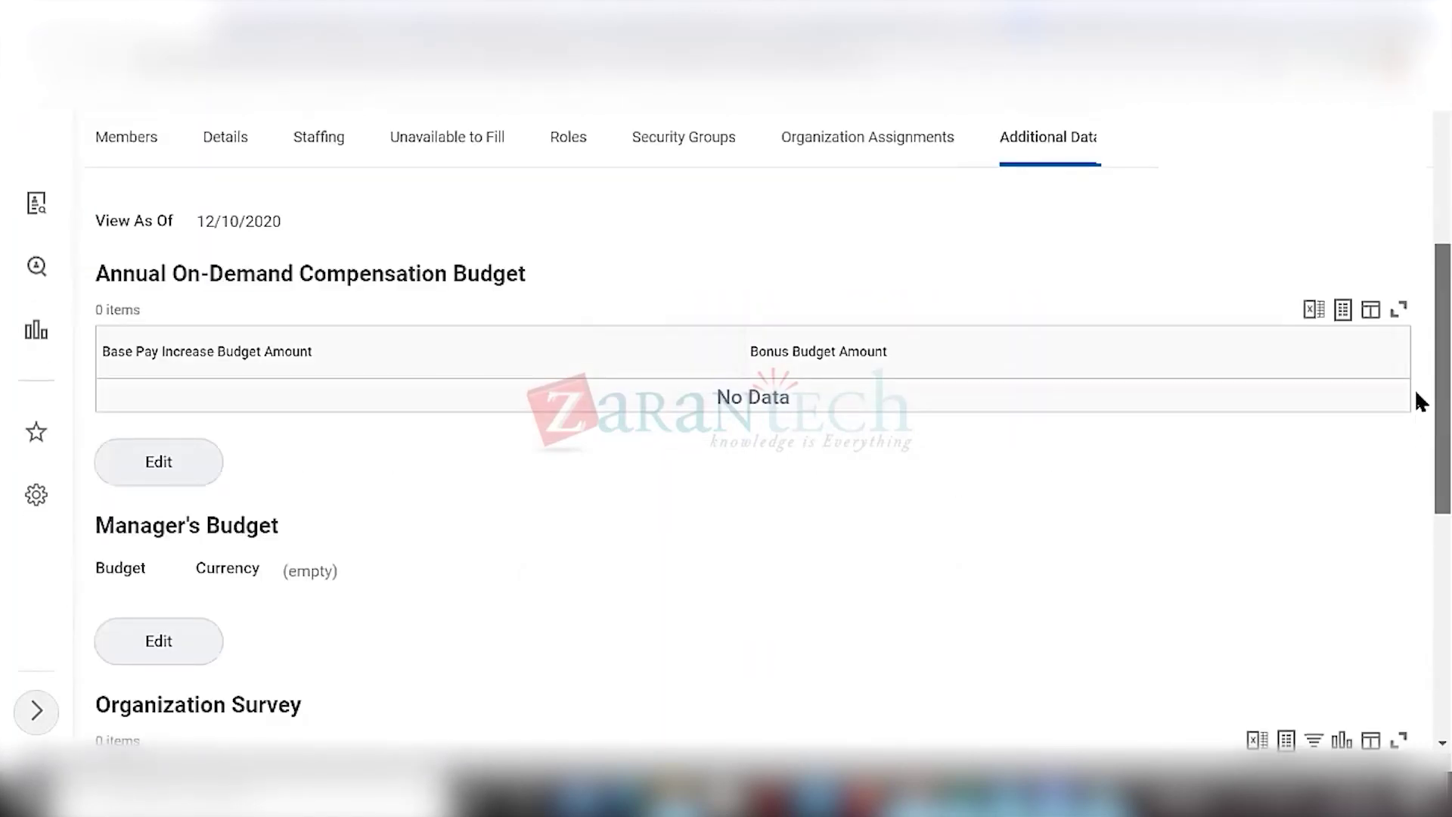
pyautogui.scroll(5, 1017, 303)
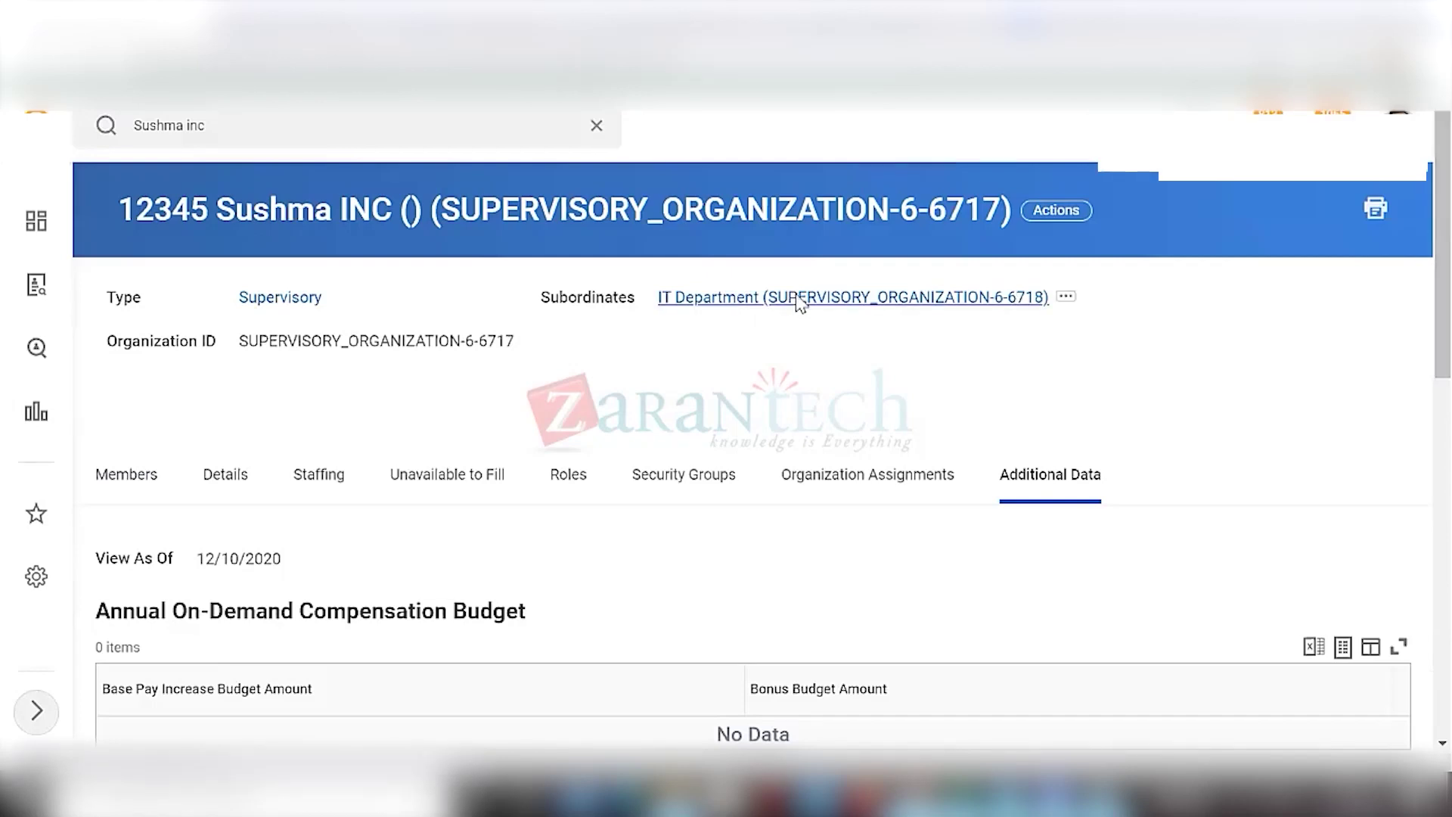
pyautogui.click(791, 300)
# - Open IT Department's Staffing details to review unfilled IT Manager positions P-04871 to P-04873
pyautogui.click(321, 506)
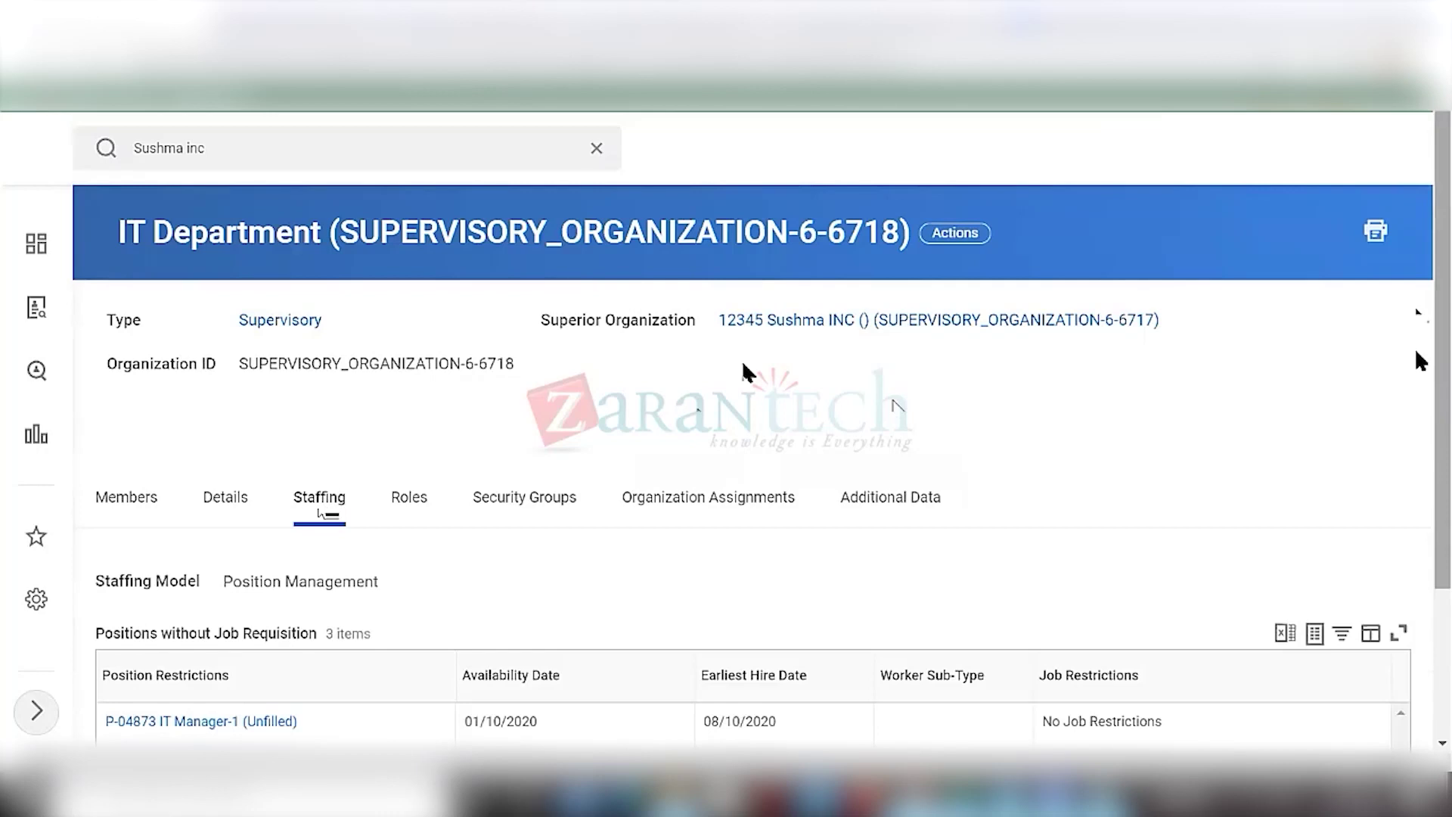
pyautogui.scroll(-3, 322, 515)
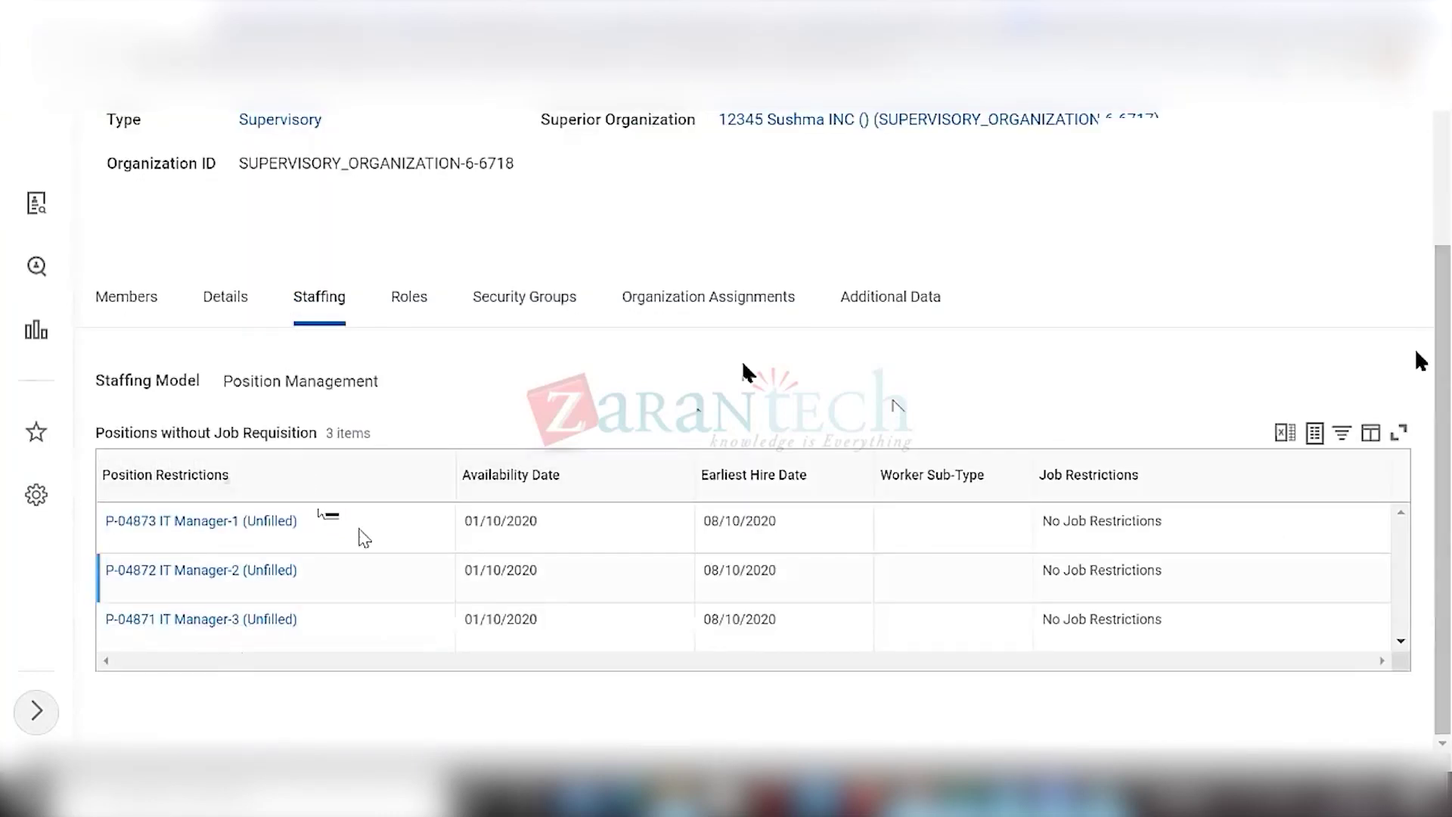
pyautogui.moveTo(311, 522)
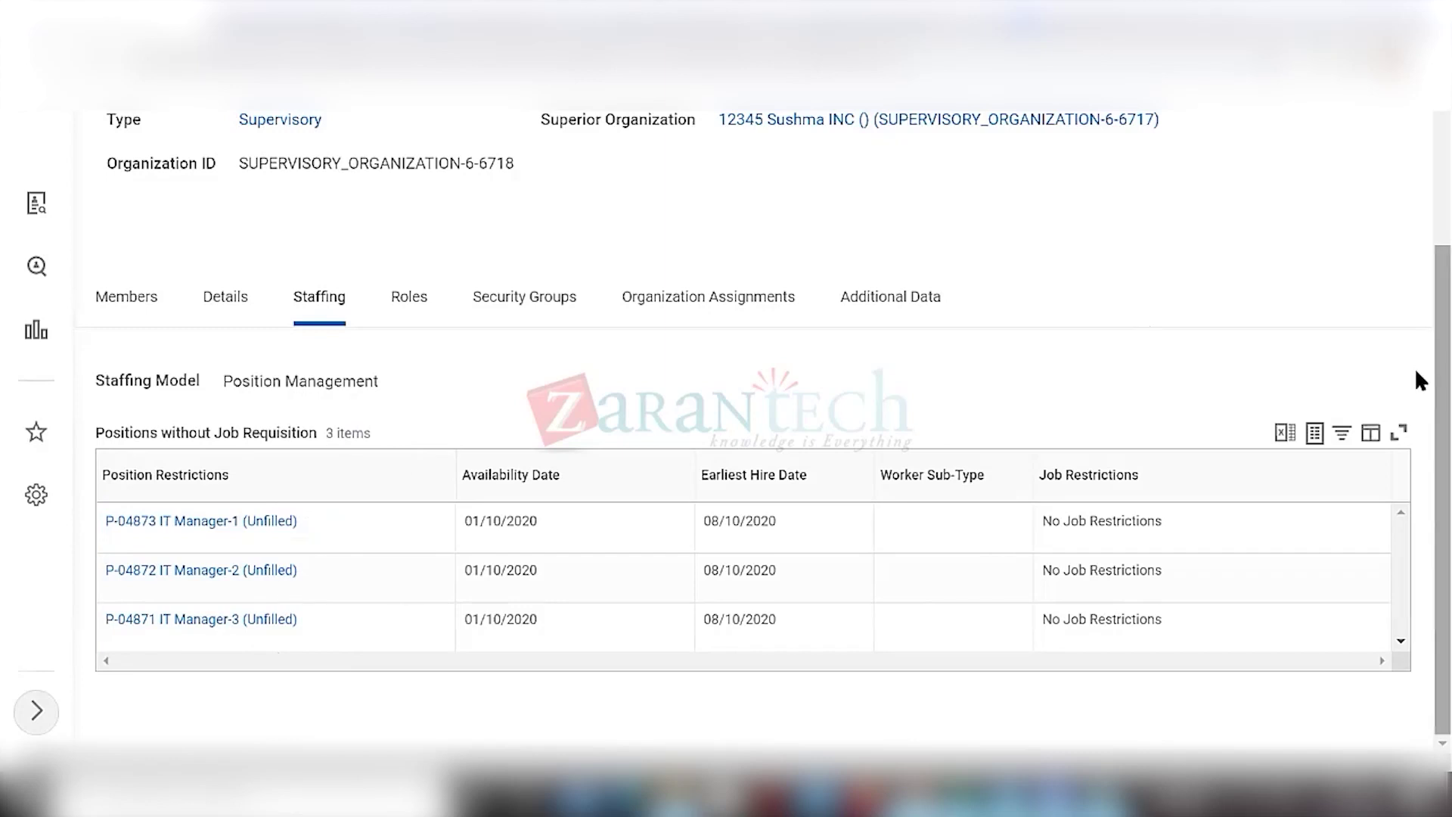
pyautogui.scroll(3, 1416, 356)
pyautogui.scroll(-2, 1417, 303)
pyautogui.scroll(1, 1416, 302)
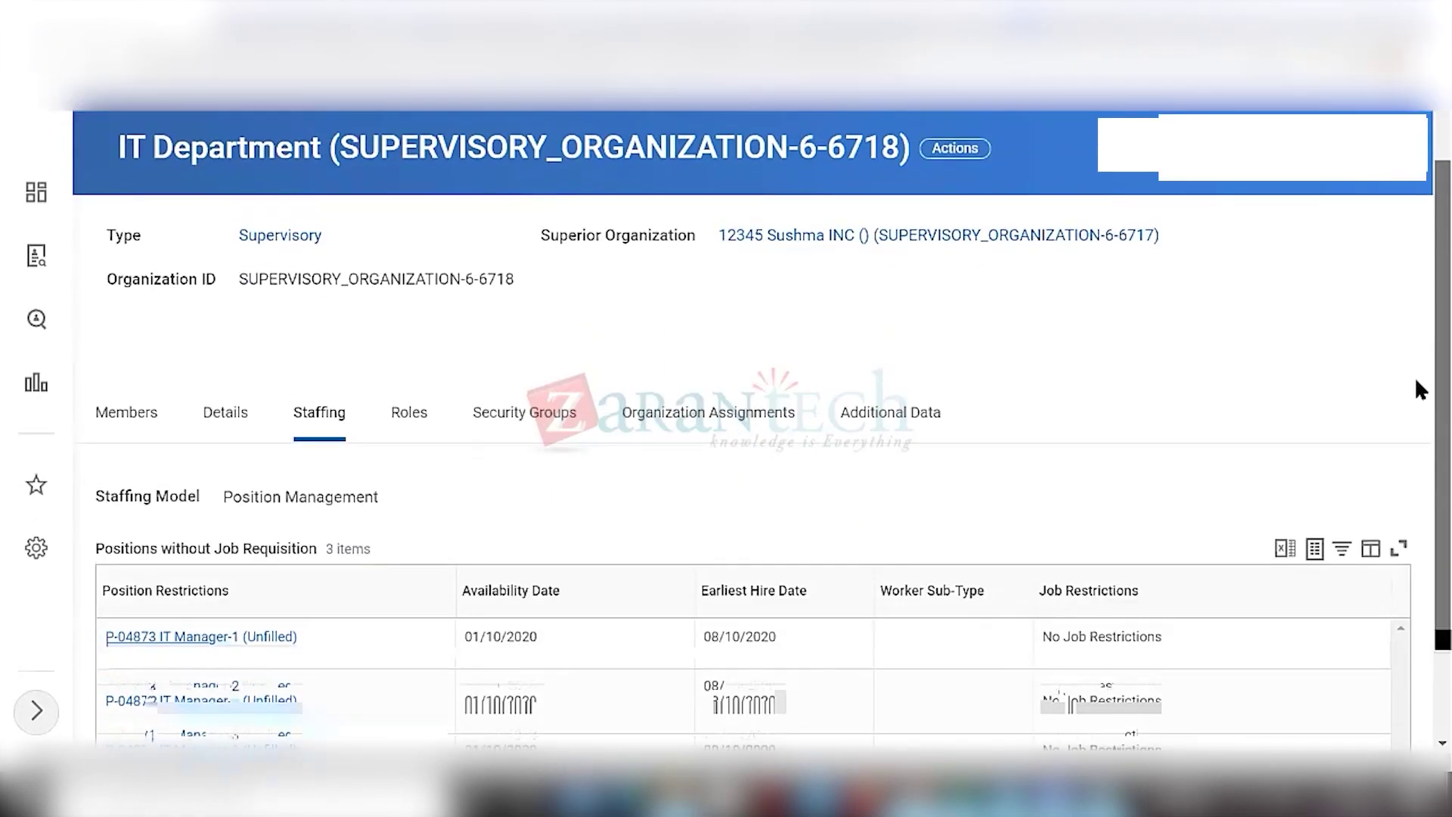
pyautogui.scroll(-3, 1417, 401)
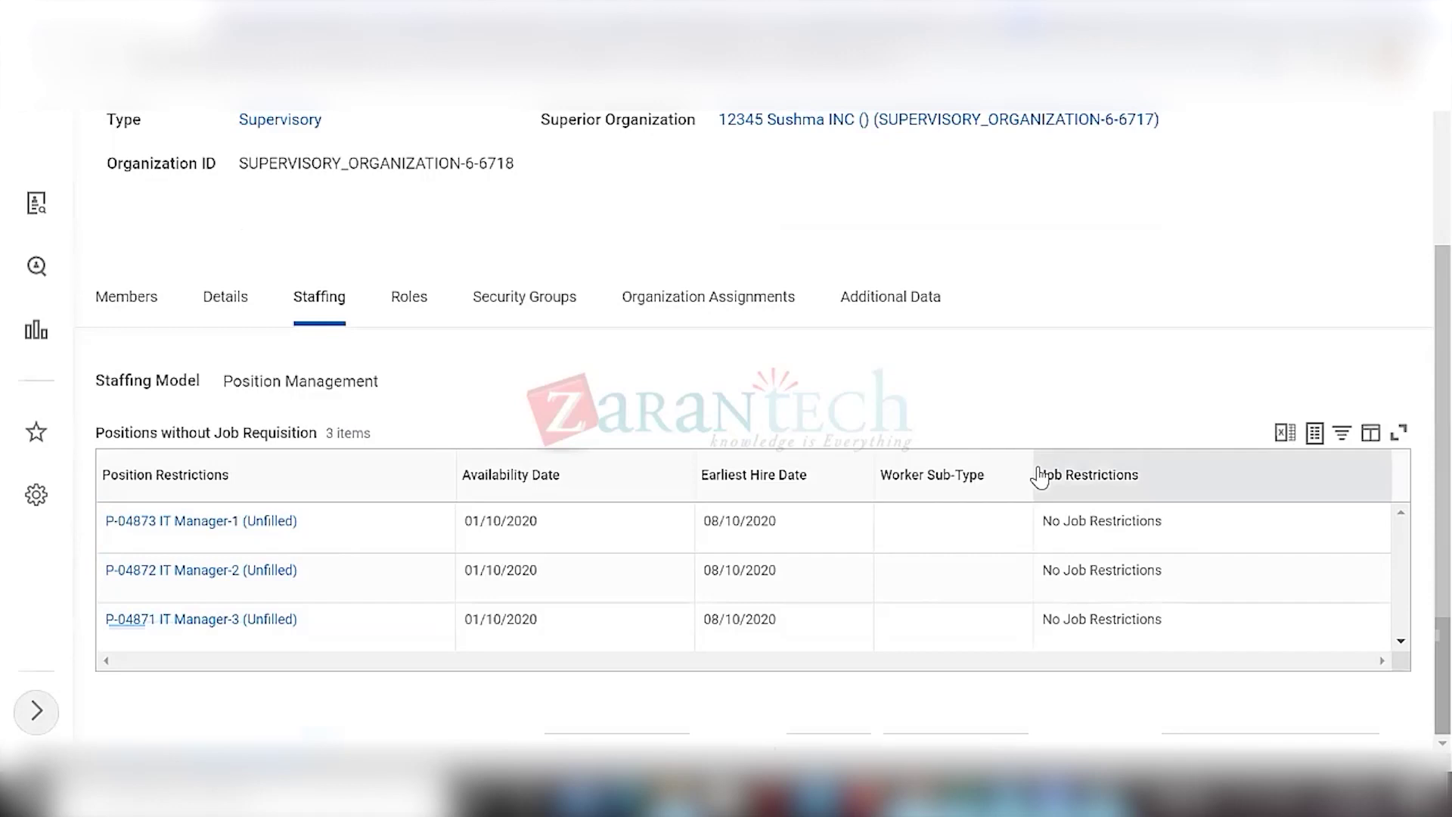
# - Start Hire Employee for position P-04873 IT Manager-1 as a new pre-hire
pyautogui.click(313, 522)
pyautogui.moveTo(398, 458)
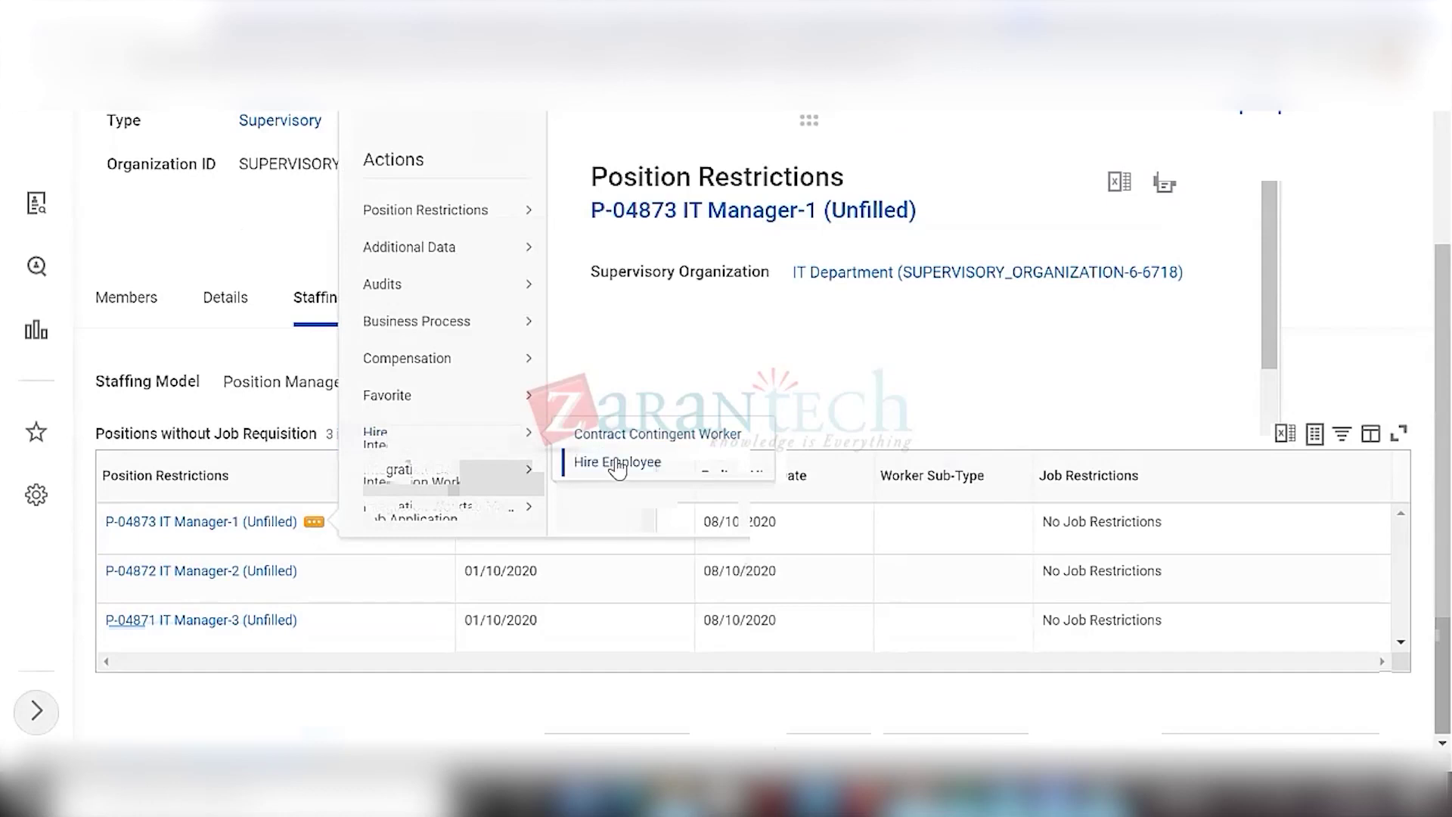
pyautogui.click(617, 463)
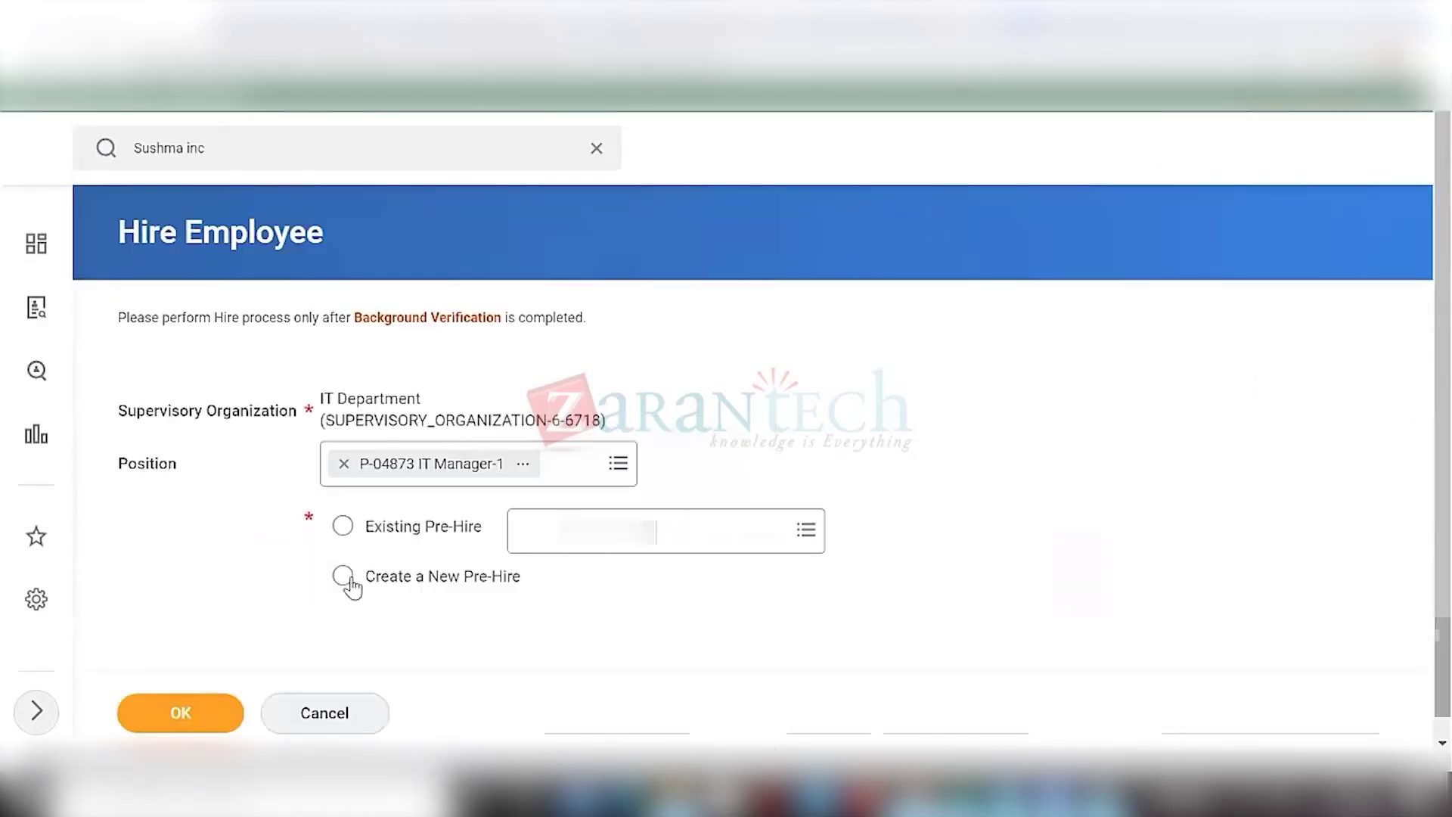
pyautogui.click(345, 578)
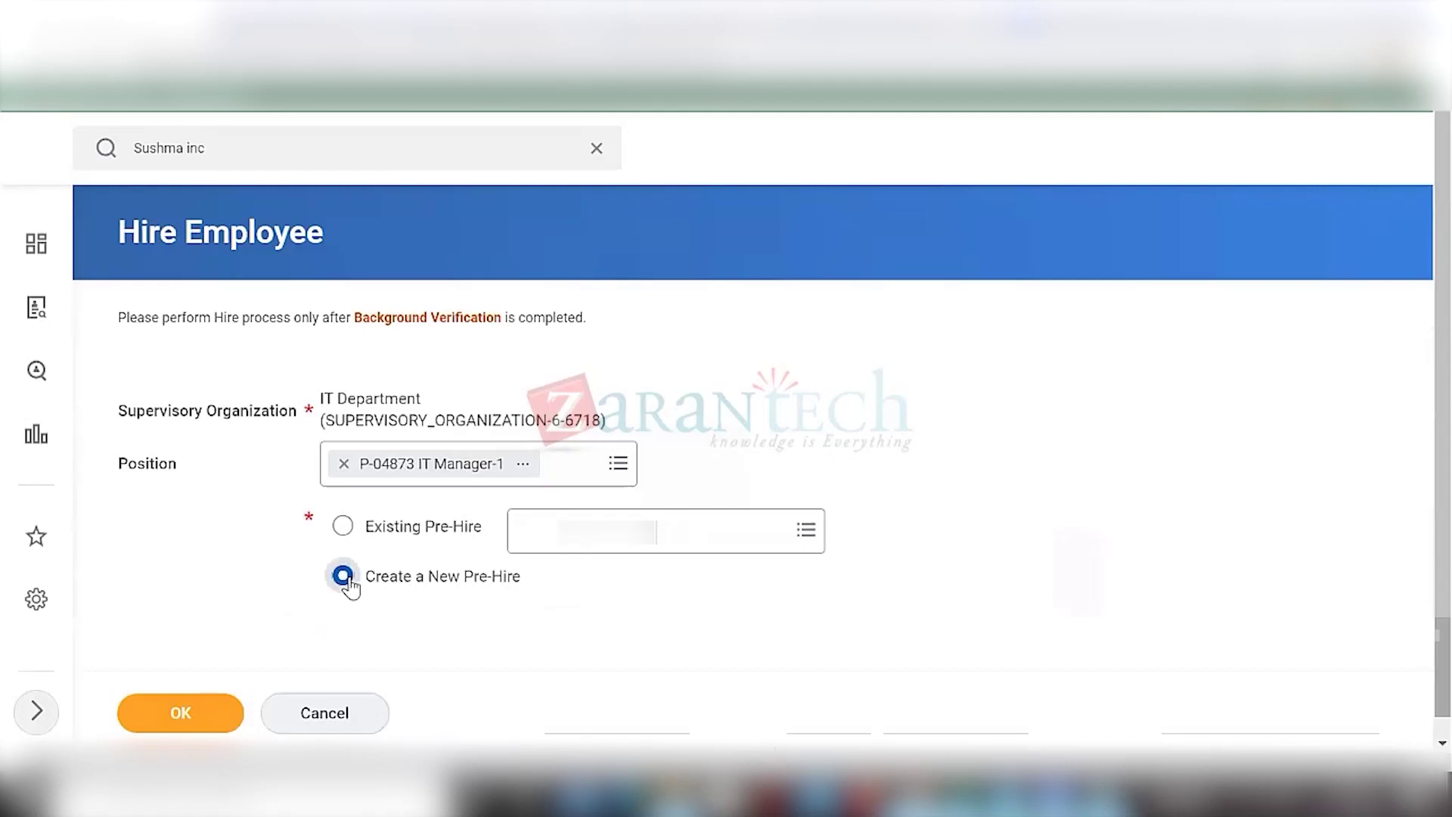
pyautogui.click(201, 711)
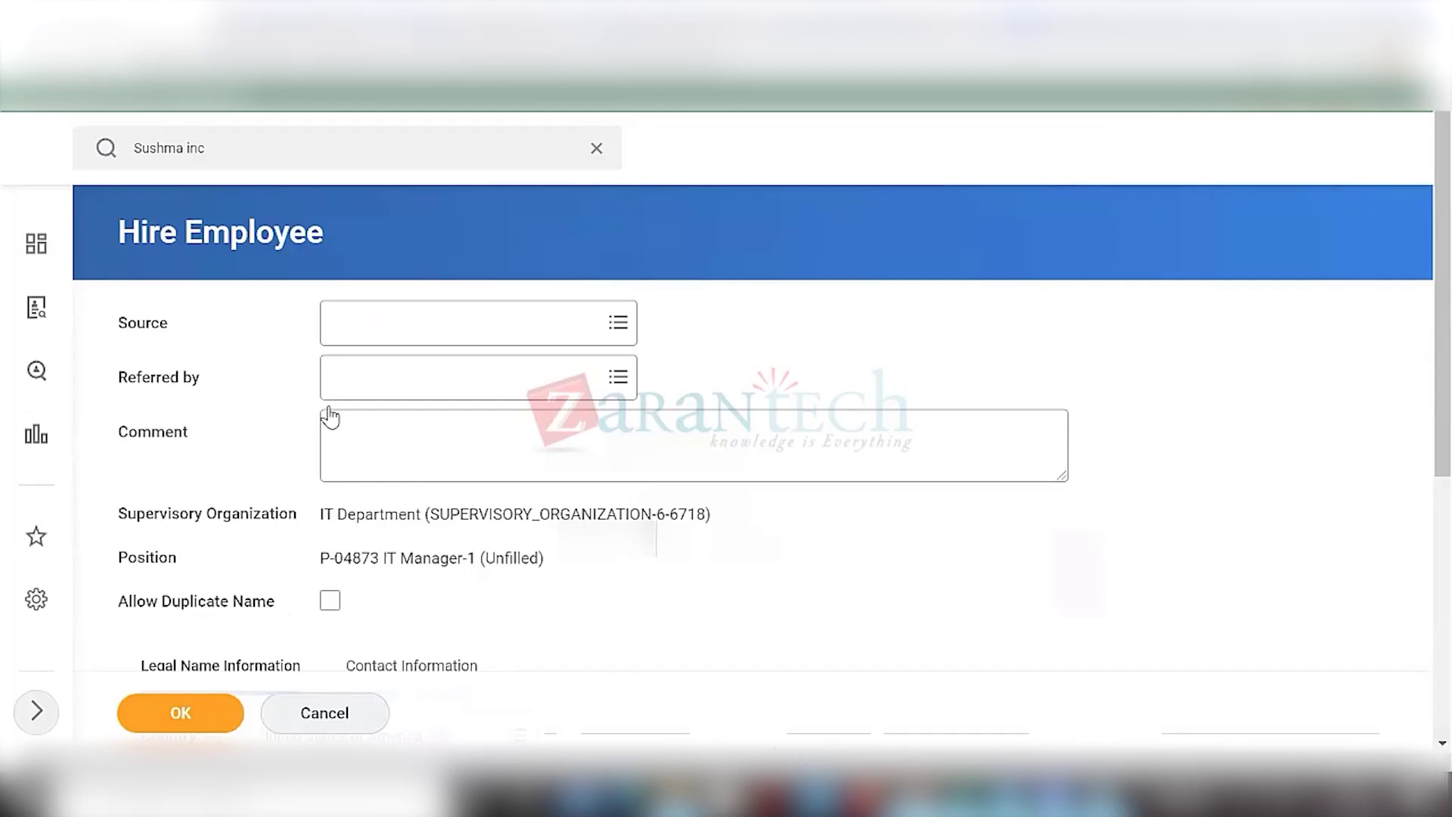
# - Clear the stray letter from the pre-hire's First Name field
pyautogui.scroll(-5, 1416, 536)
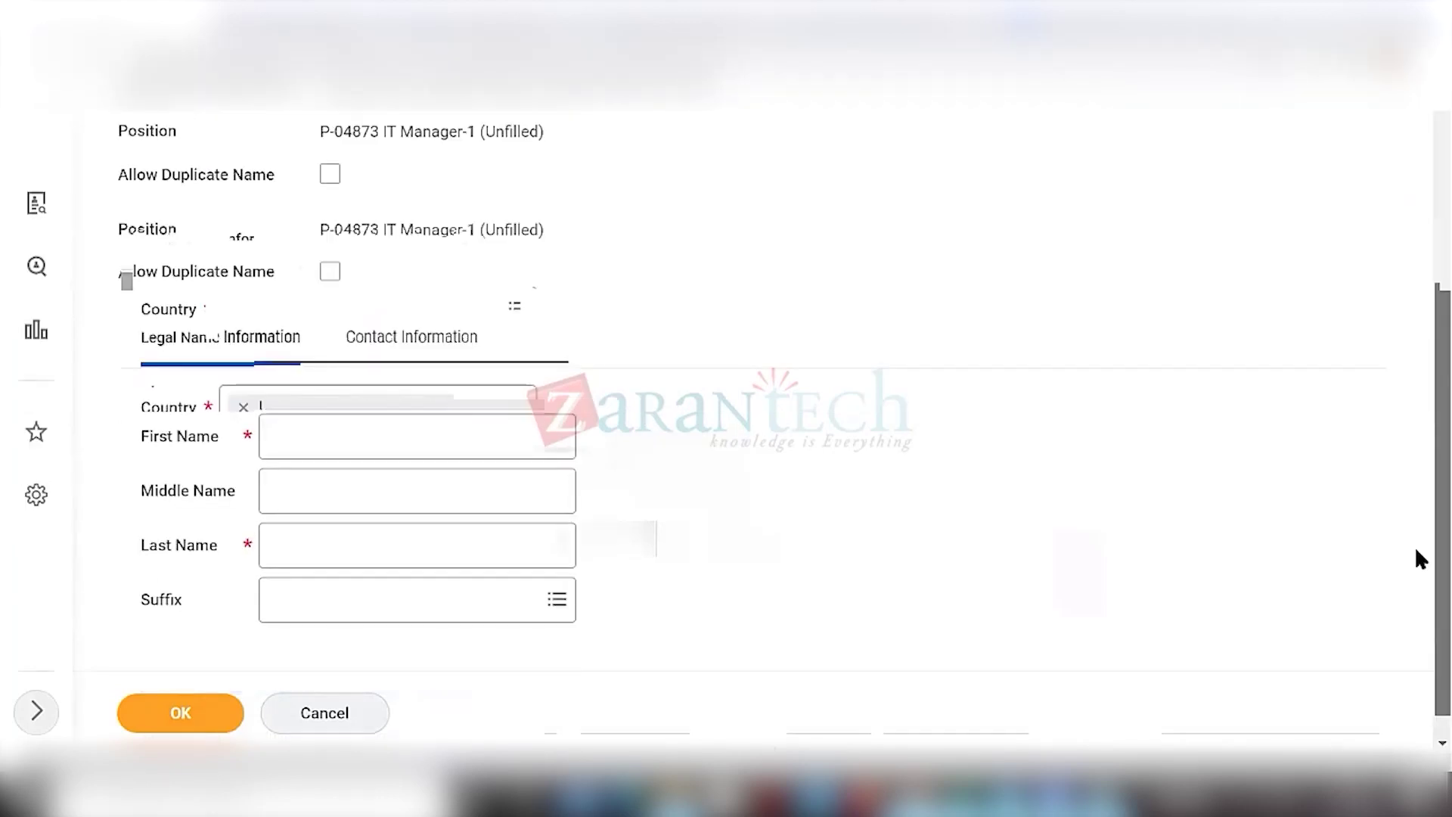
pyautogui.scroll(5, 1415, 529)
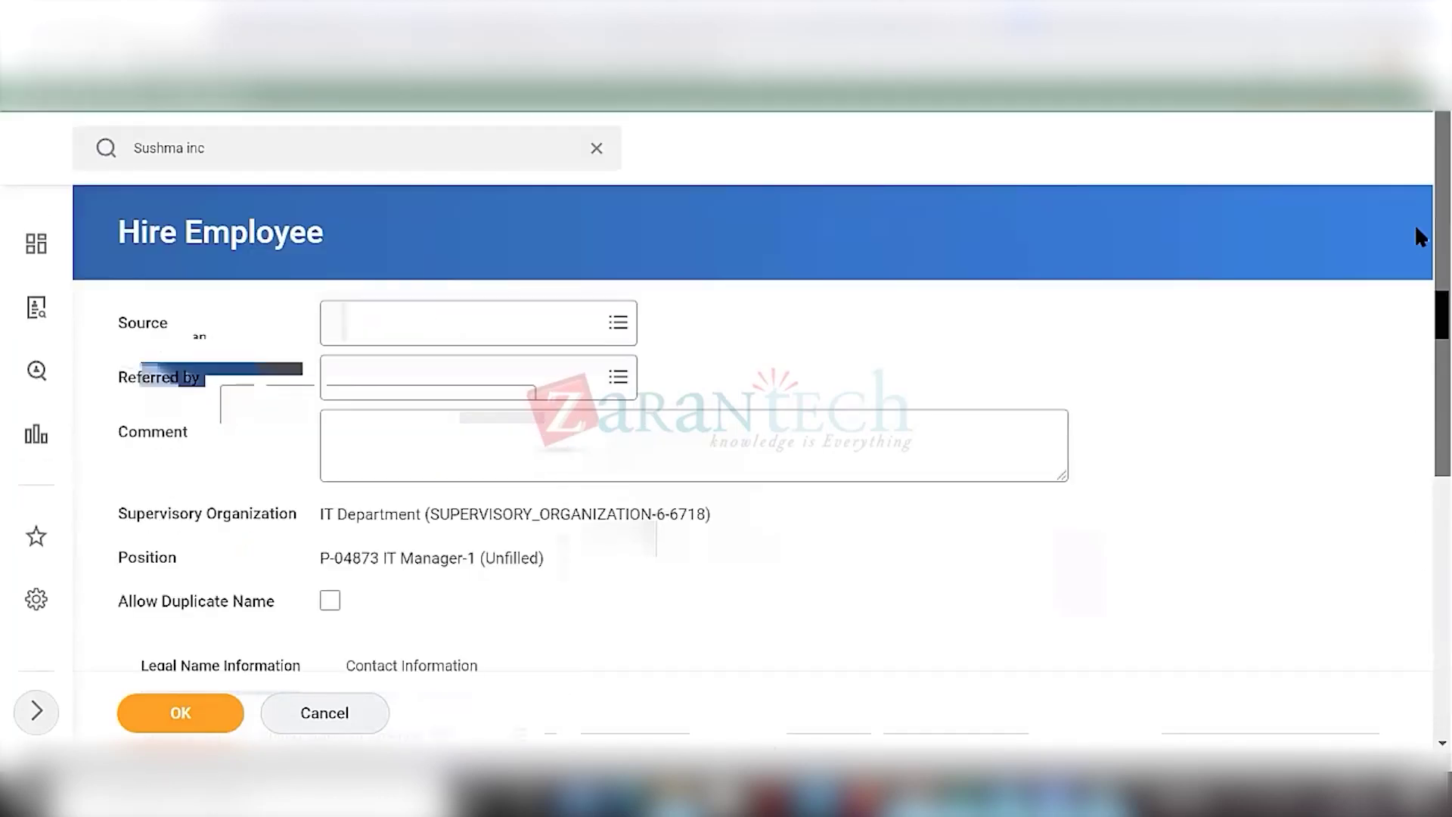
pyautogui.scroll(-6, 1416, 600)
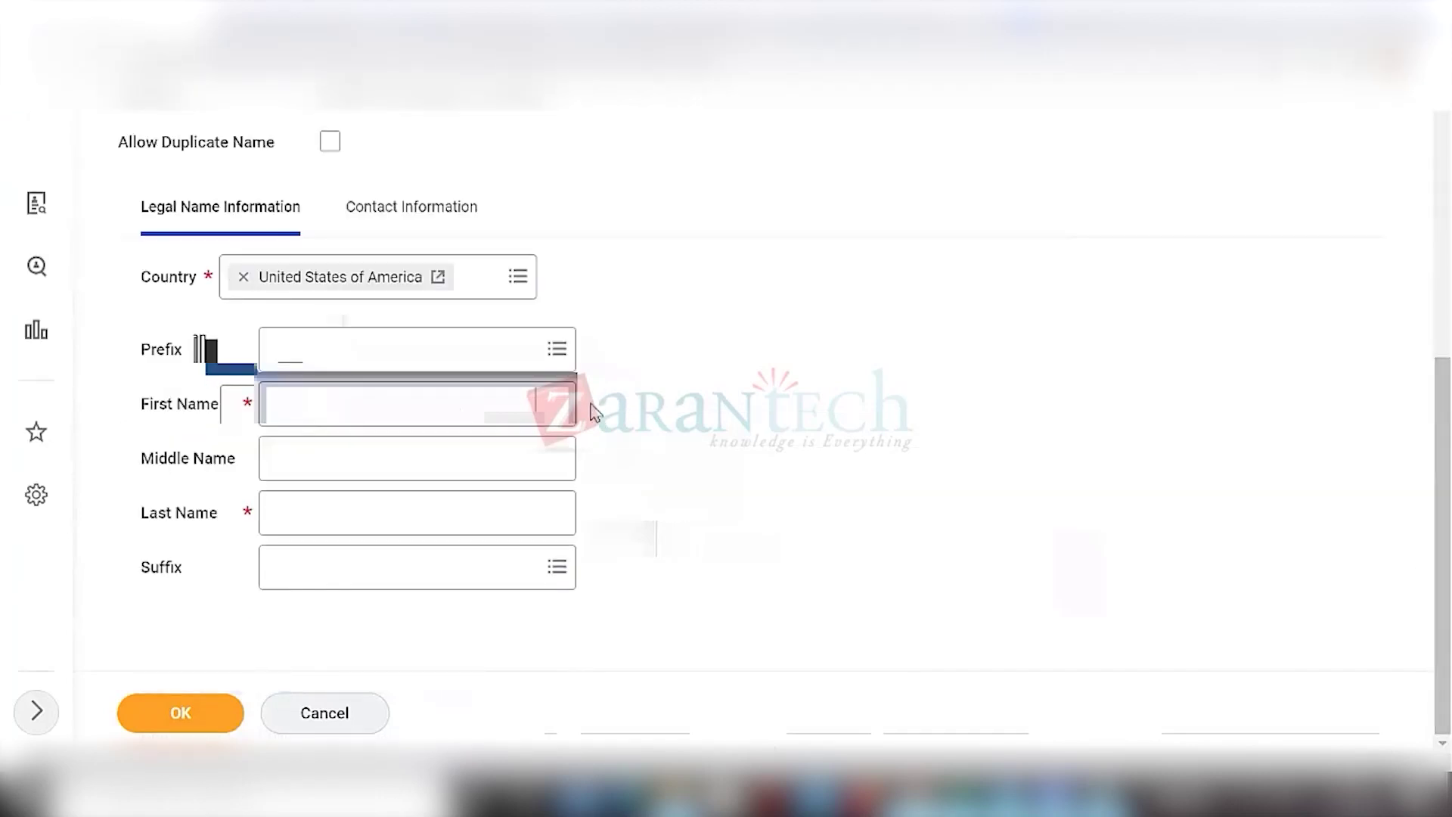
pyautogui.click(331, 388)
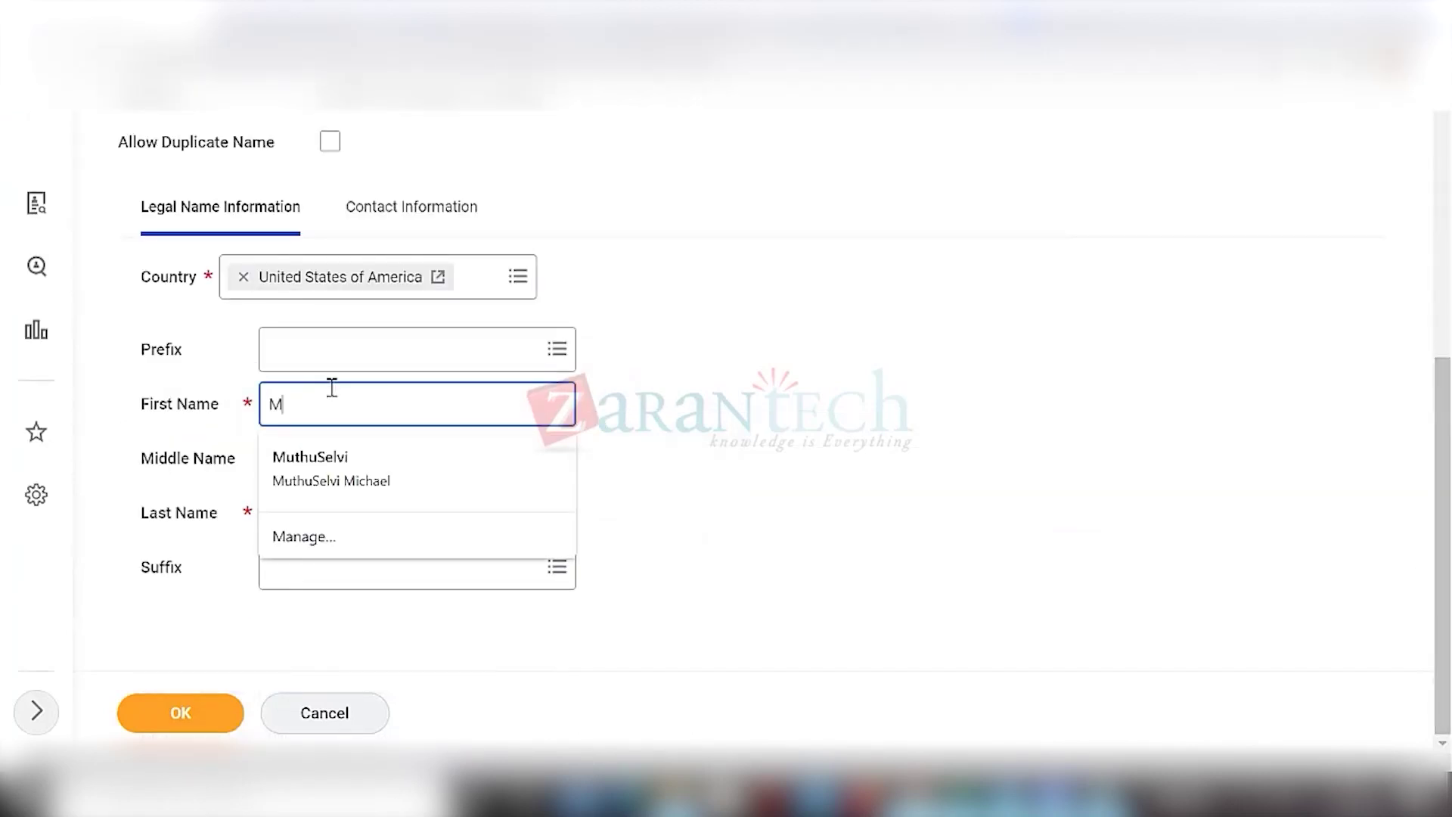
pyautogui.press('BackSpace')
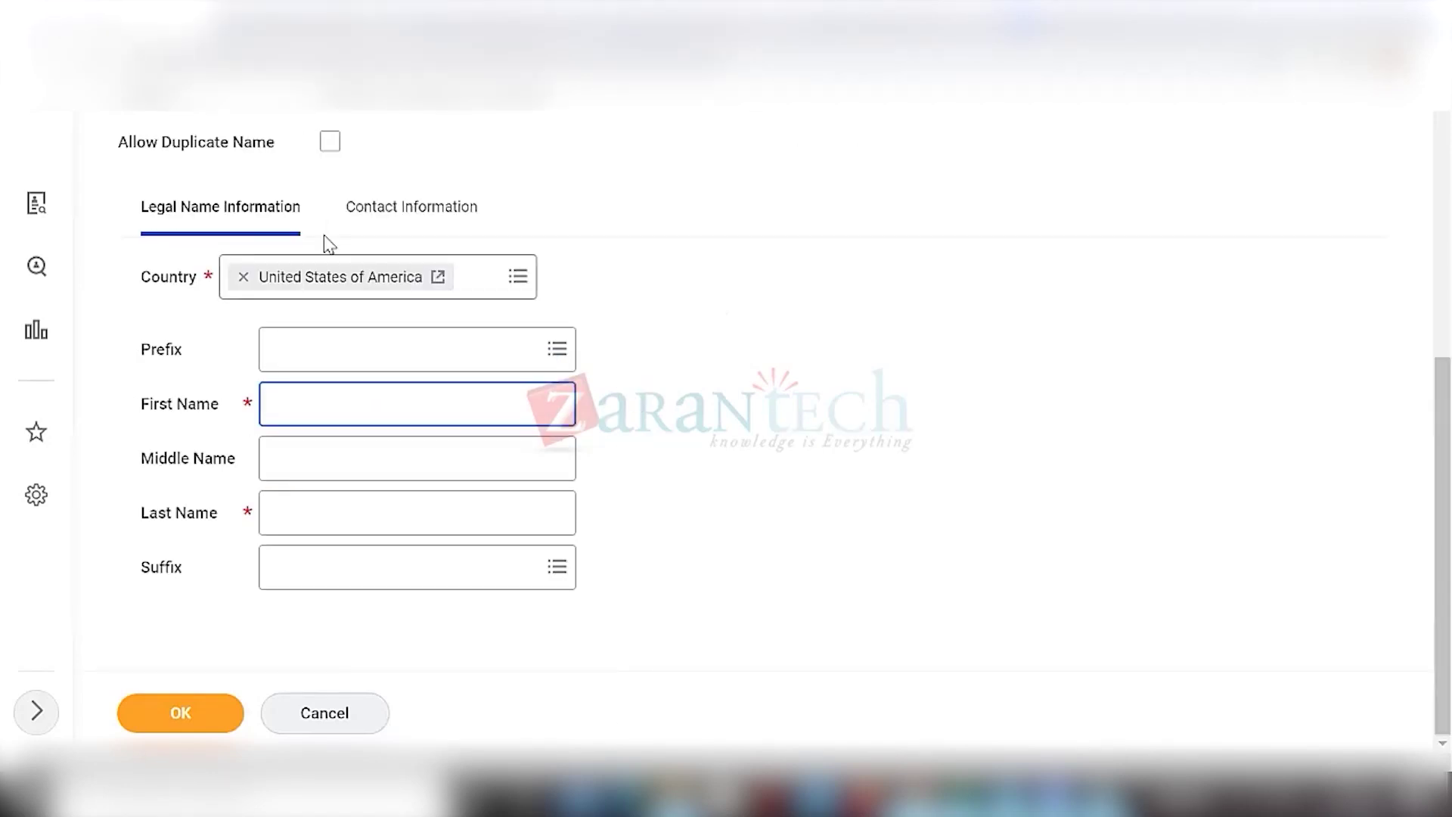
# - Rerun the 'Sushma inc' search from the search bar
pyautogui.scroll(6, 1415, 422)
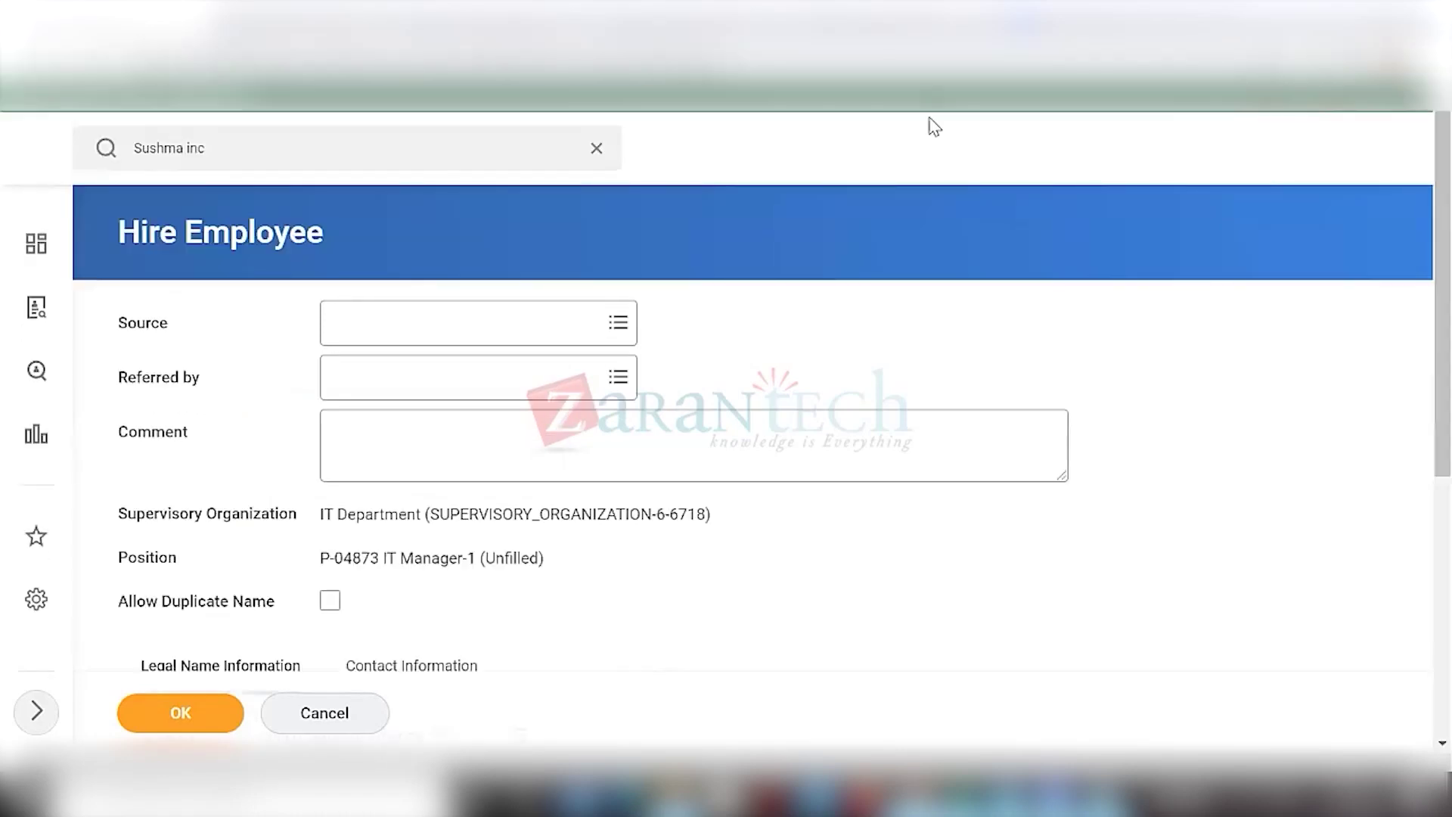
pyautogui.click(265, 150)
pyautogui.press('Return')
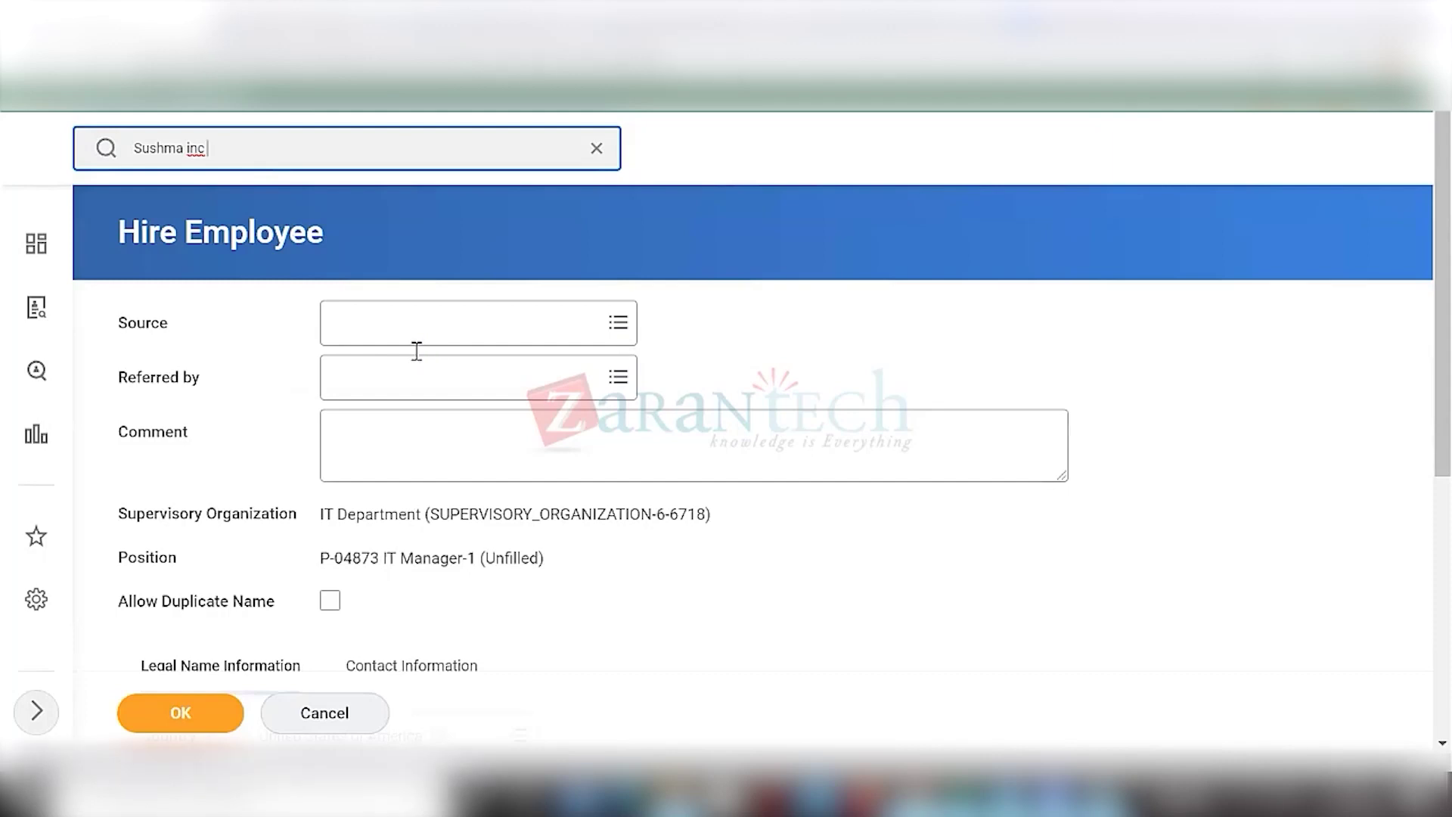
# - From Sushma INC, open IT Department and choose Edit Supervisory Organization from its Actions menu
pyautogui.click(677, 395)
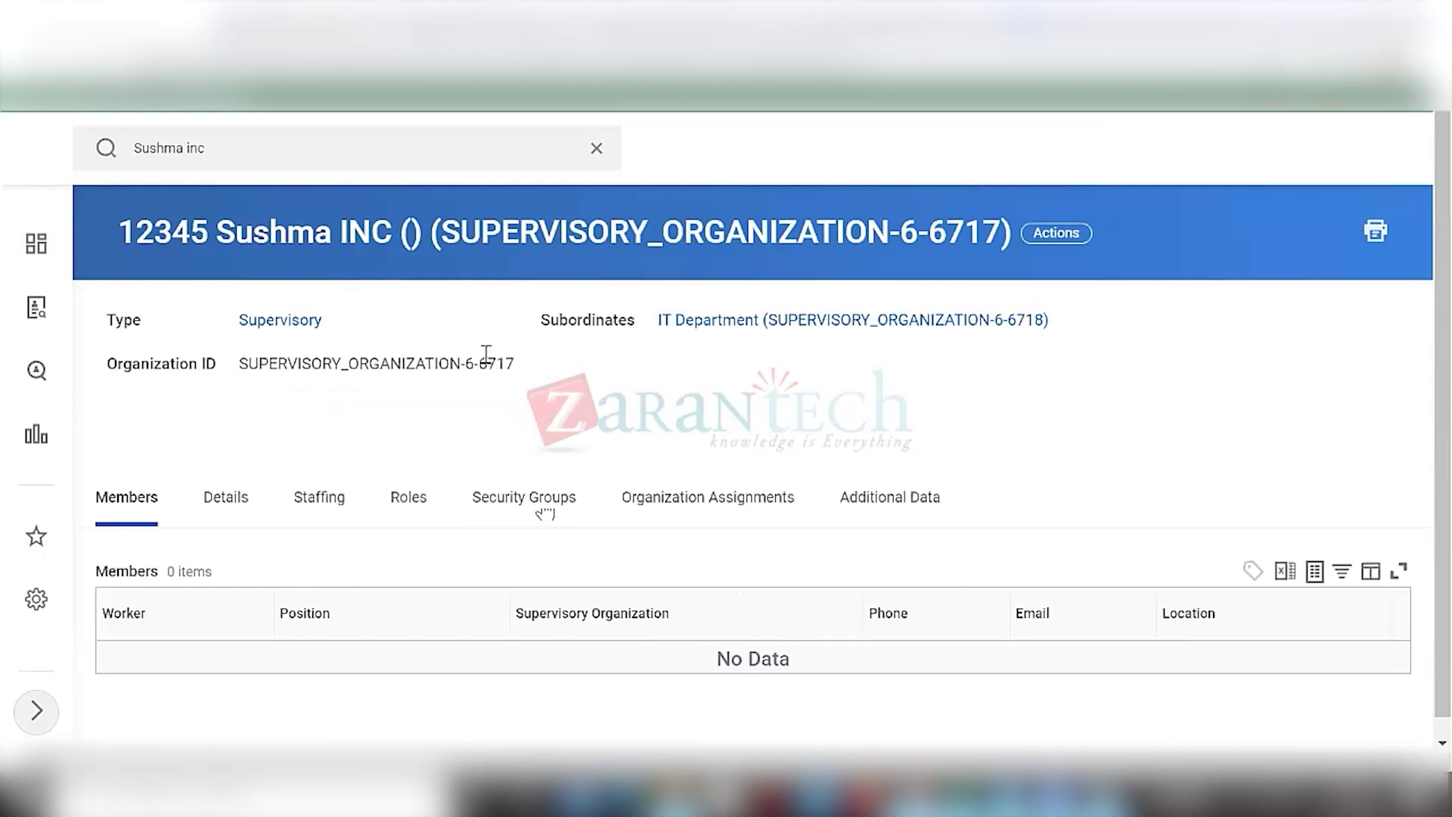
pyautogui.click(752, 323)
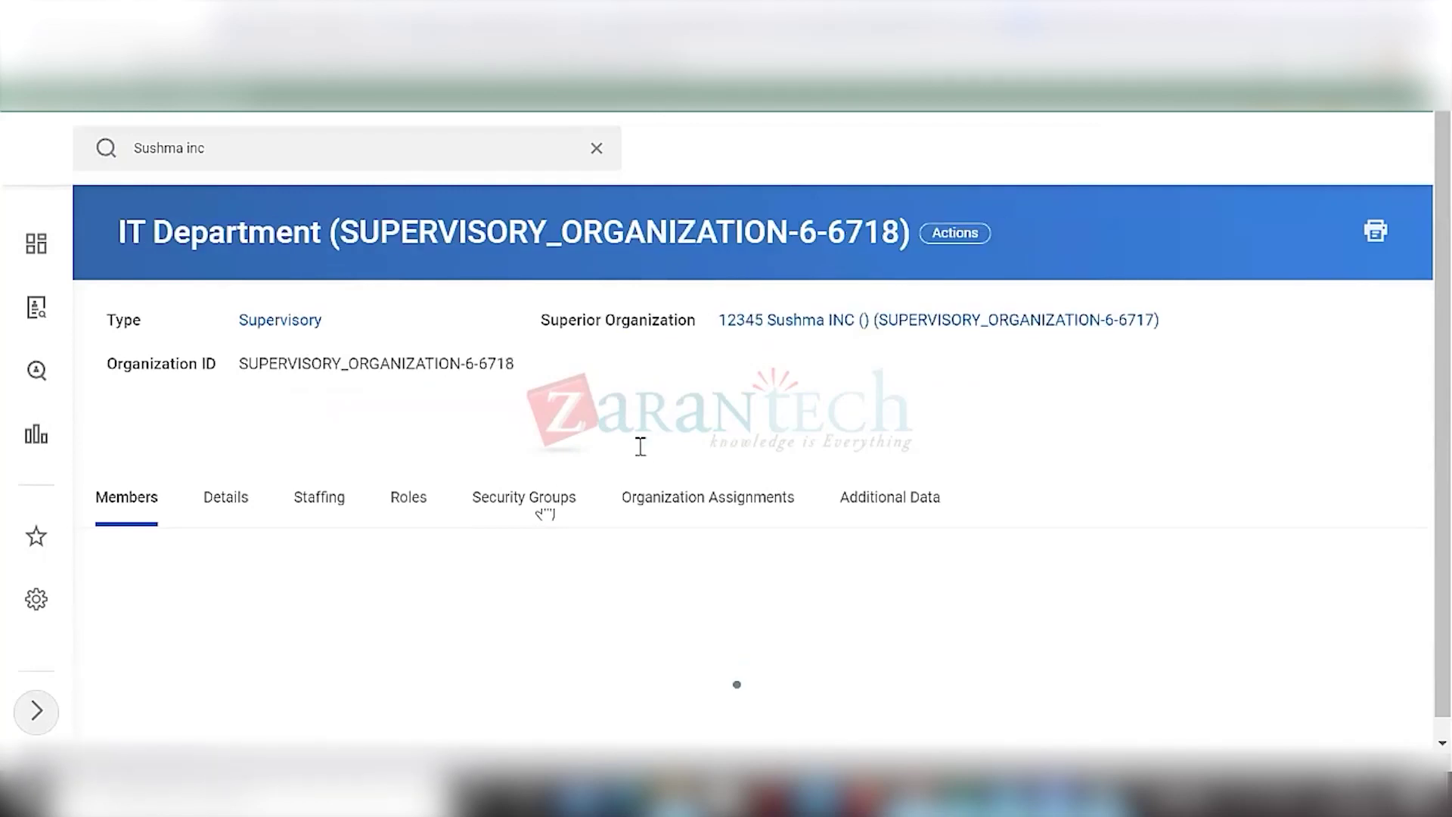
pyautogui.click(974, 236)
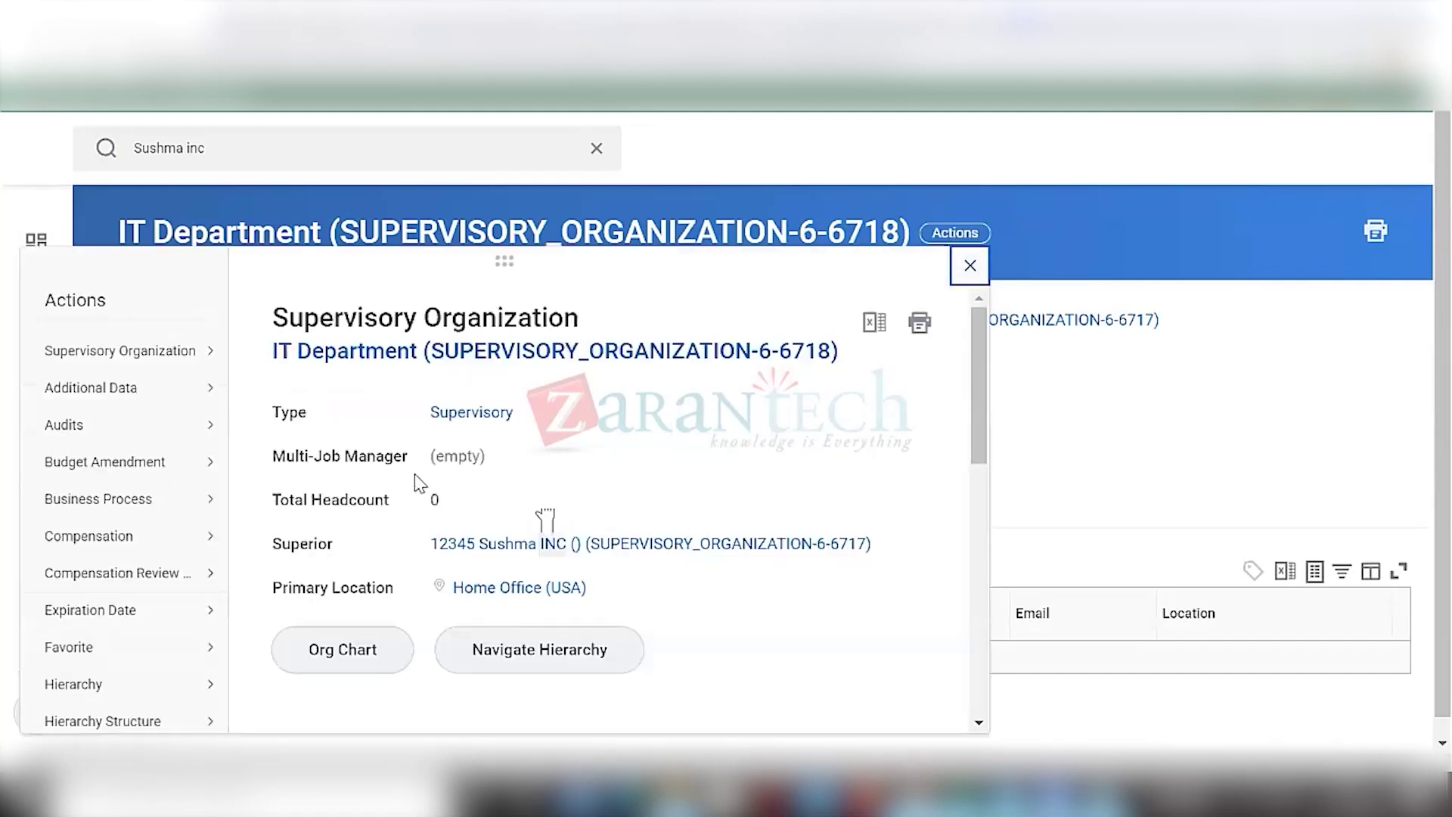
pyautogui.moveTo(978, 344); pyautogui.dragTo(991, 556)
pyautogui.moveTo(112, 469)
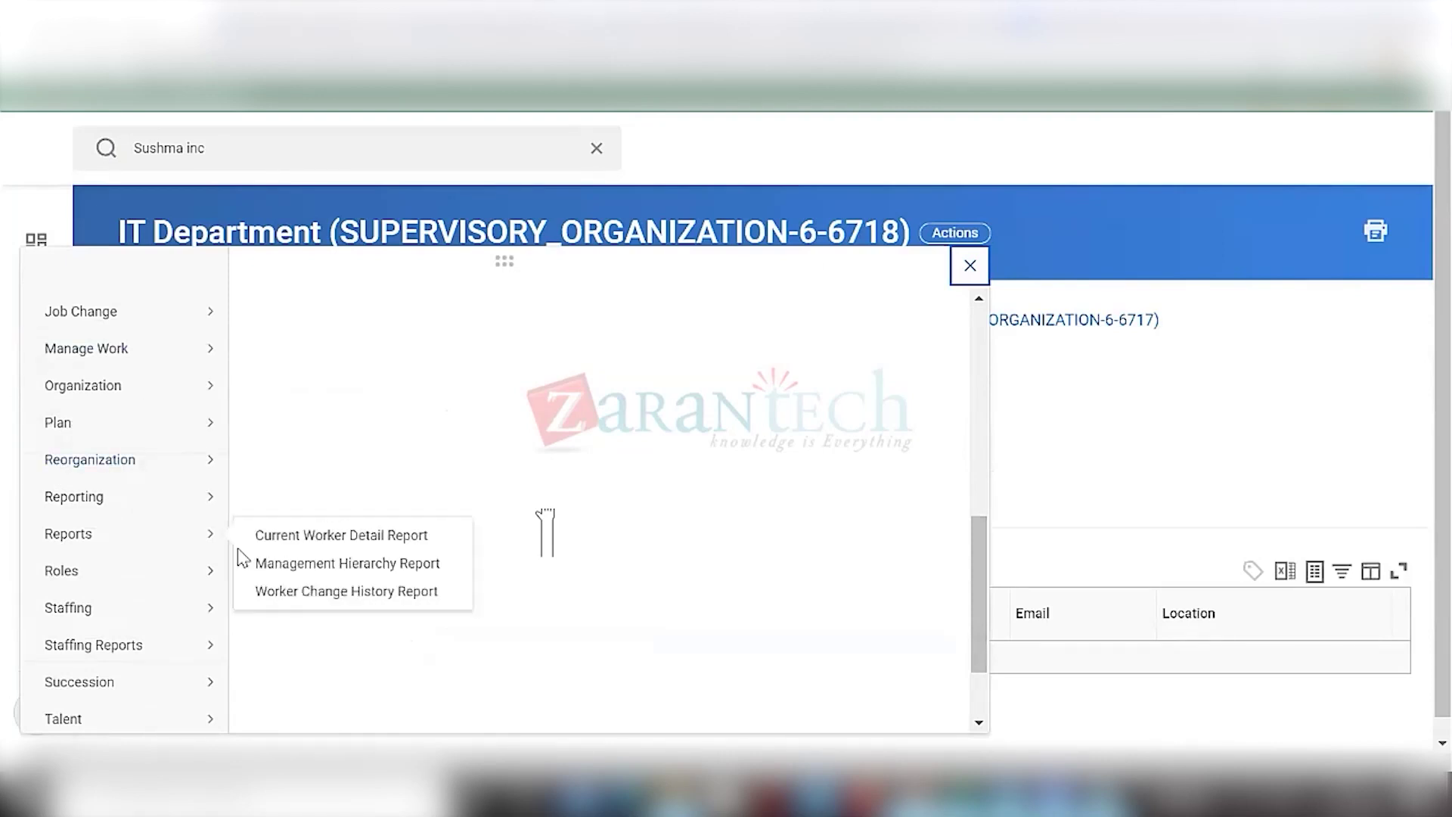
pyautogui.moveTo(186, 617)
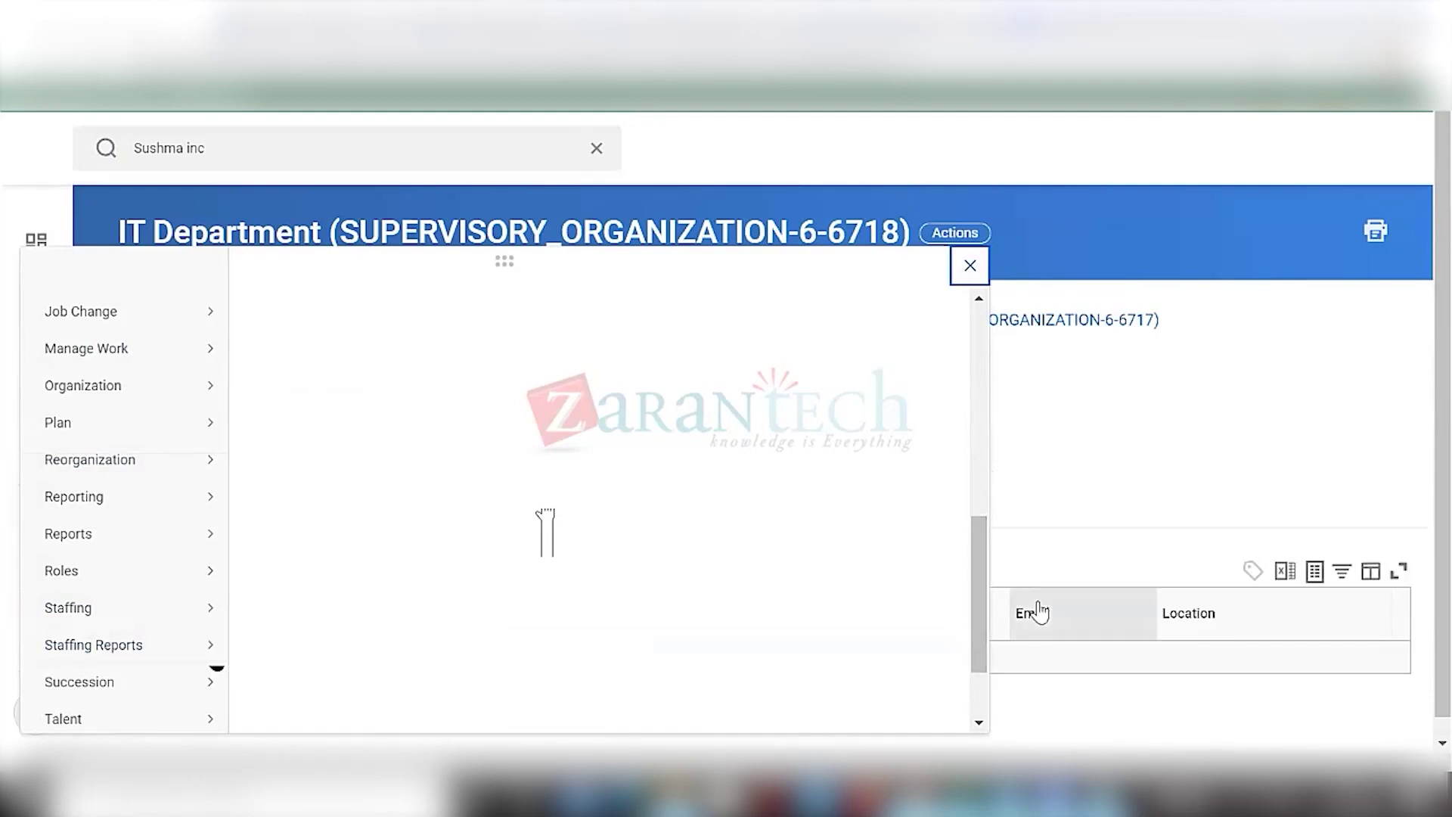
pyautogui.moveTo(122, 350)
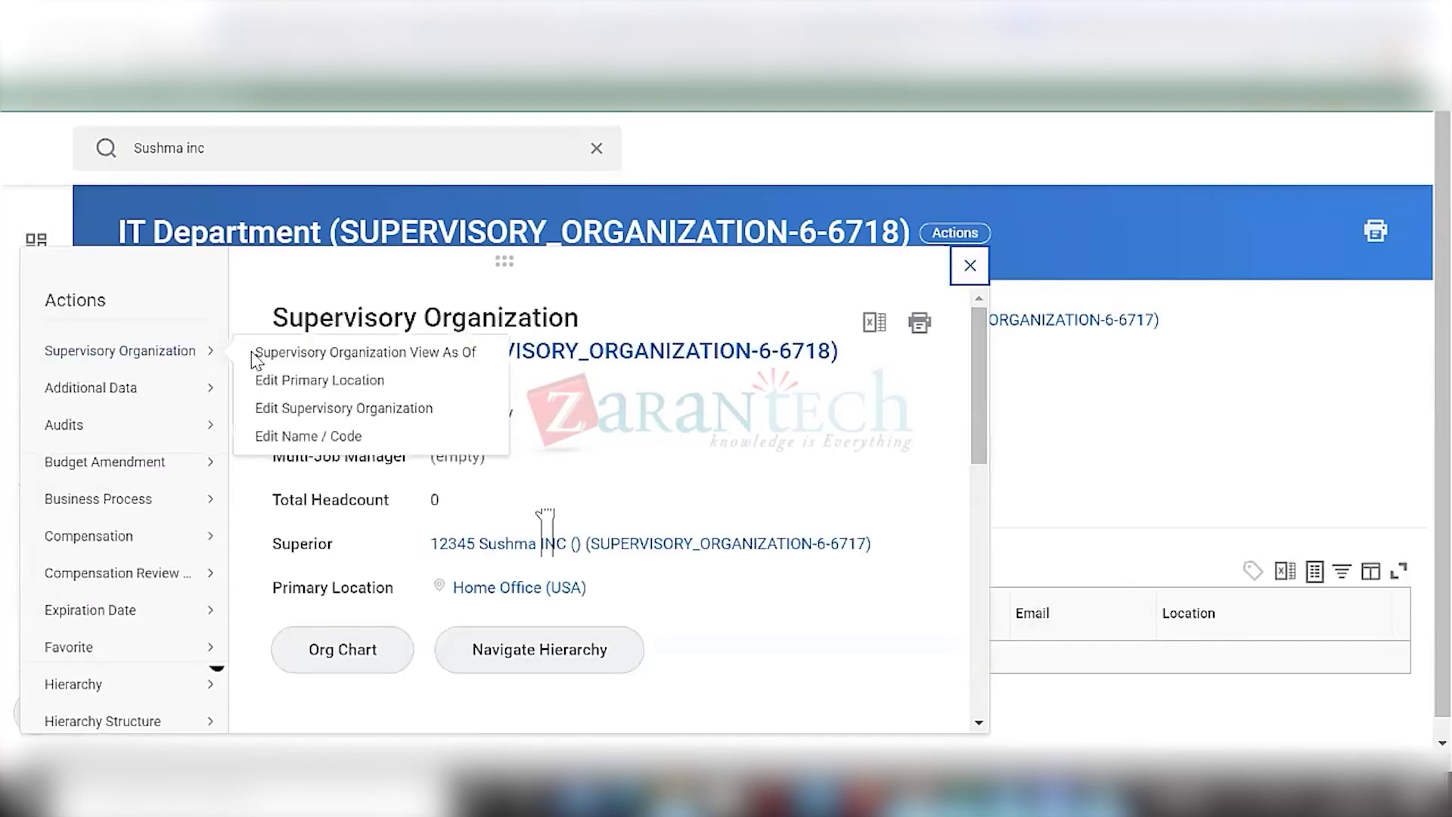
pyautogui.click(345, 408)
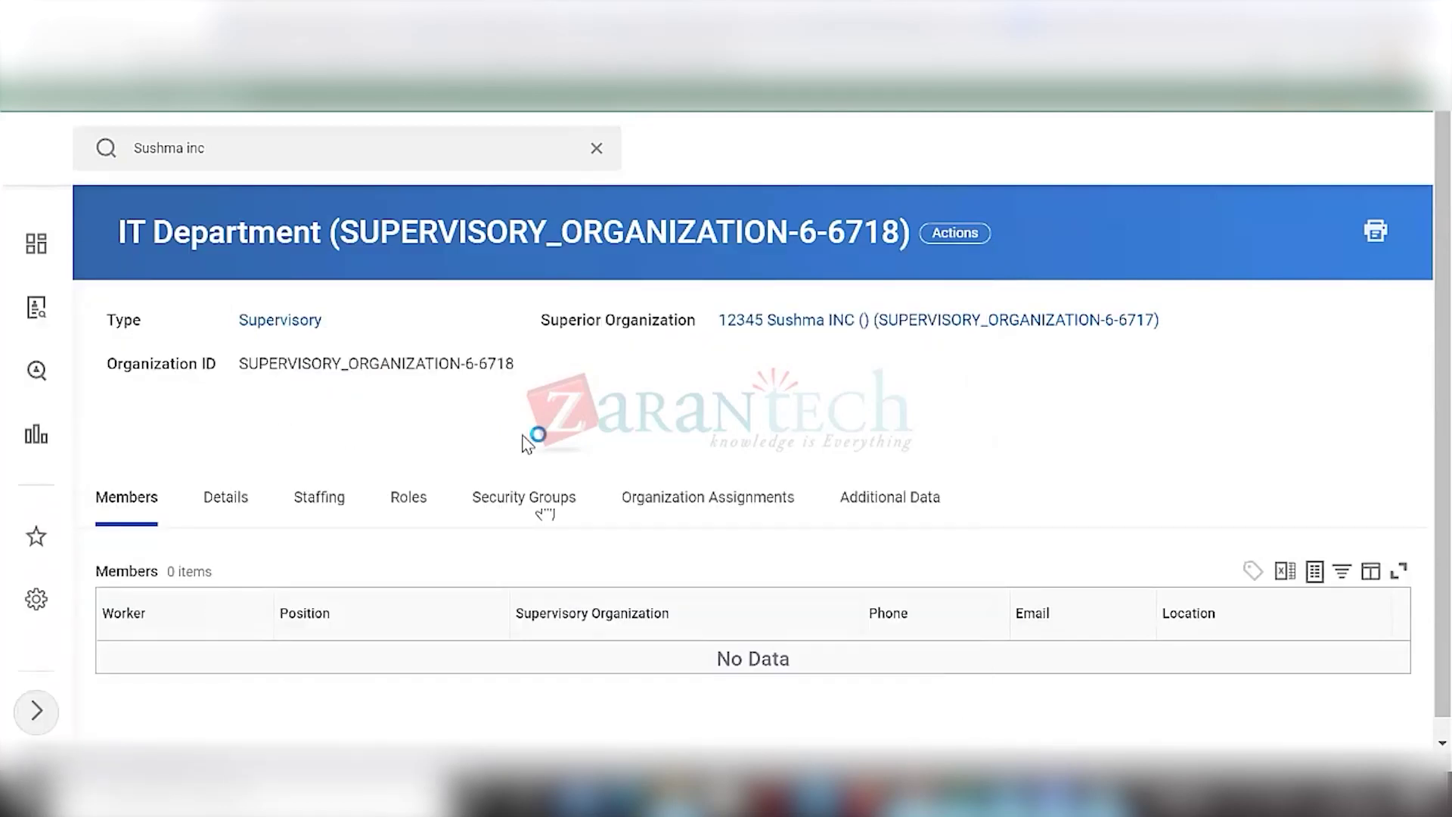
pyautogui.moveTo(1416, 184); pyautogui.dragTo(1416, 438)
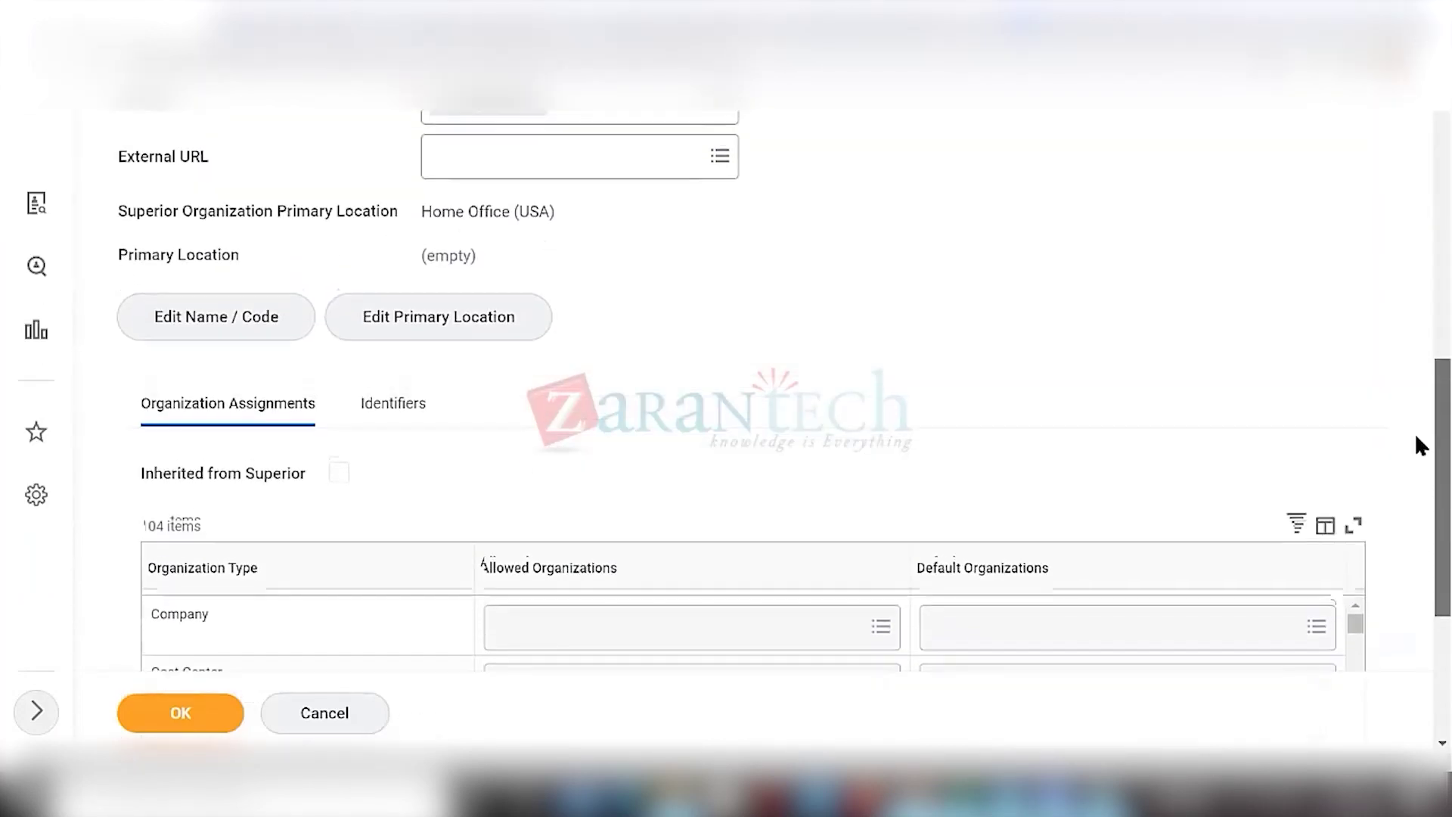
# - Switch between the Identifiers and Organization Assignments tabs of the edit form
pyautogui.click(415, 421)
pyautogui.click(240, 423)
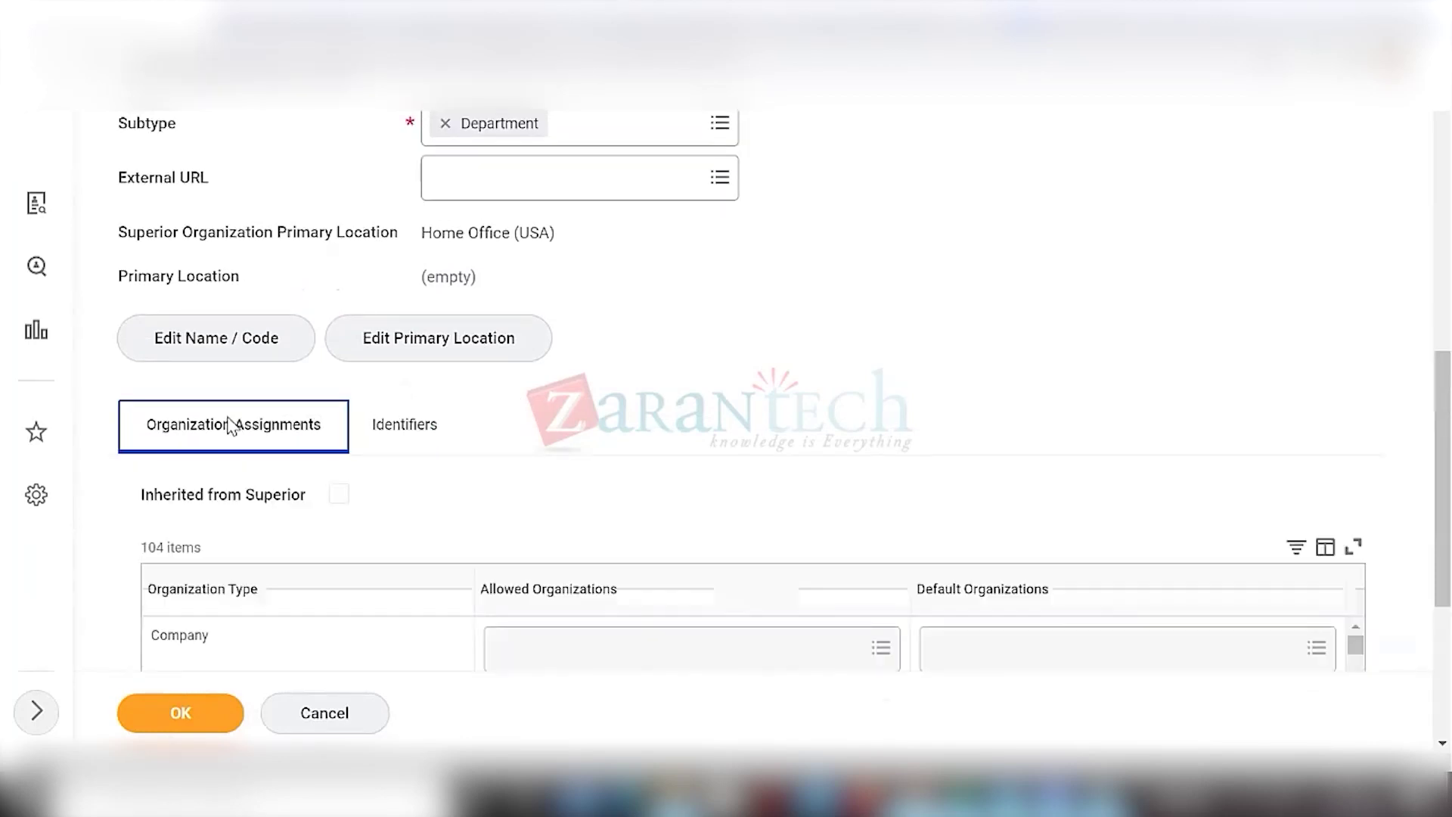
pyautogui.scroll(10, 1415, 433)
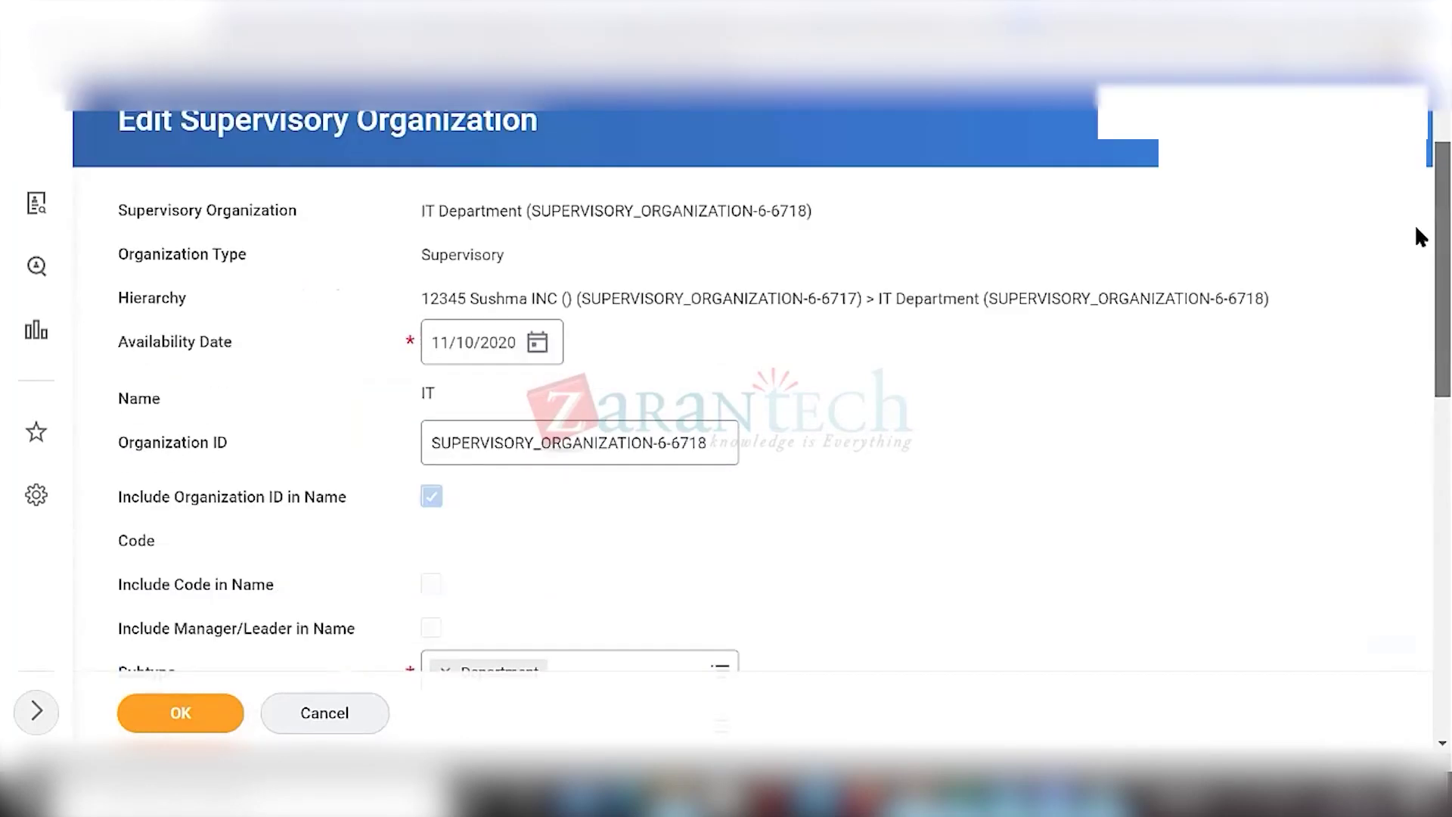
# - Search Workday for 'edit staffing model'
pyautogui.click(340, 112)
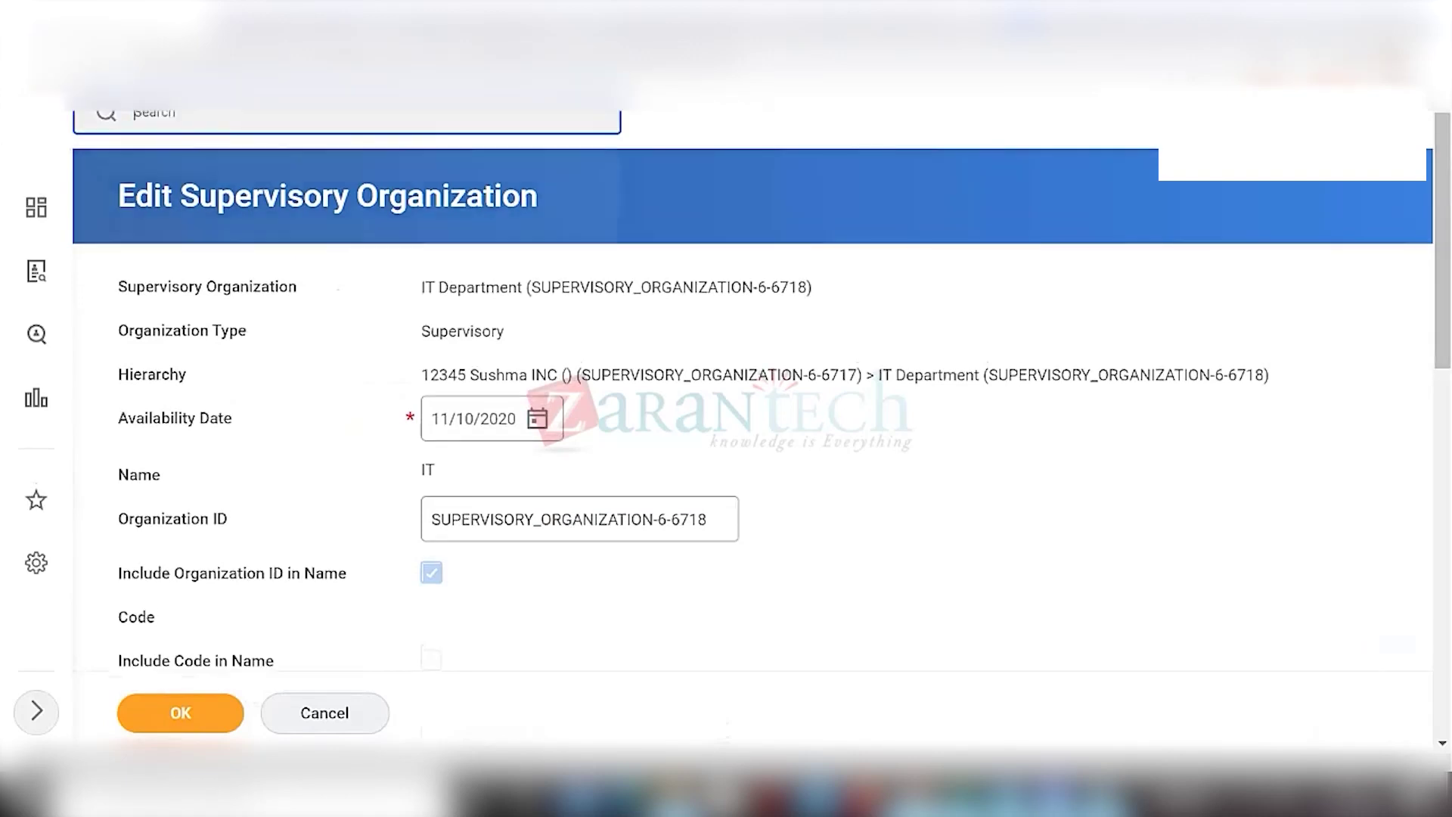
pyautogui.write('प')
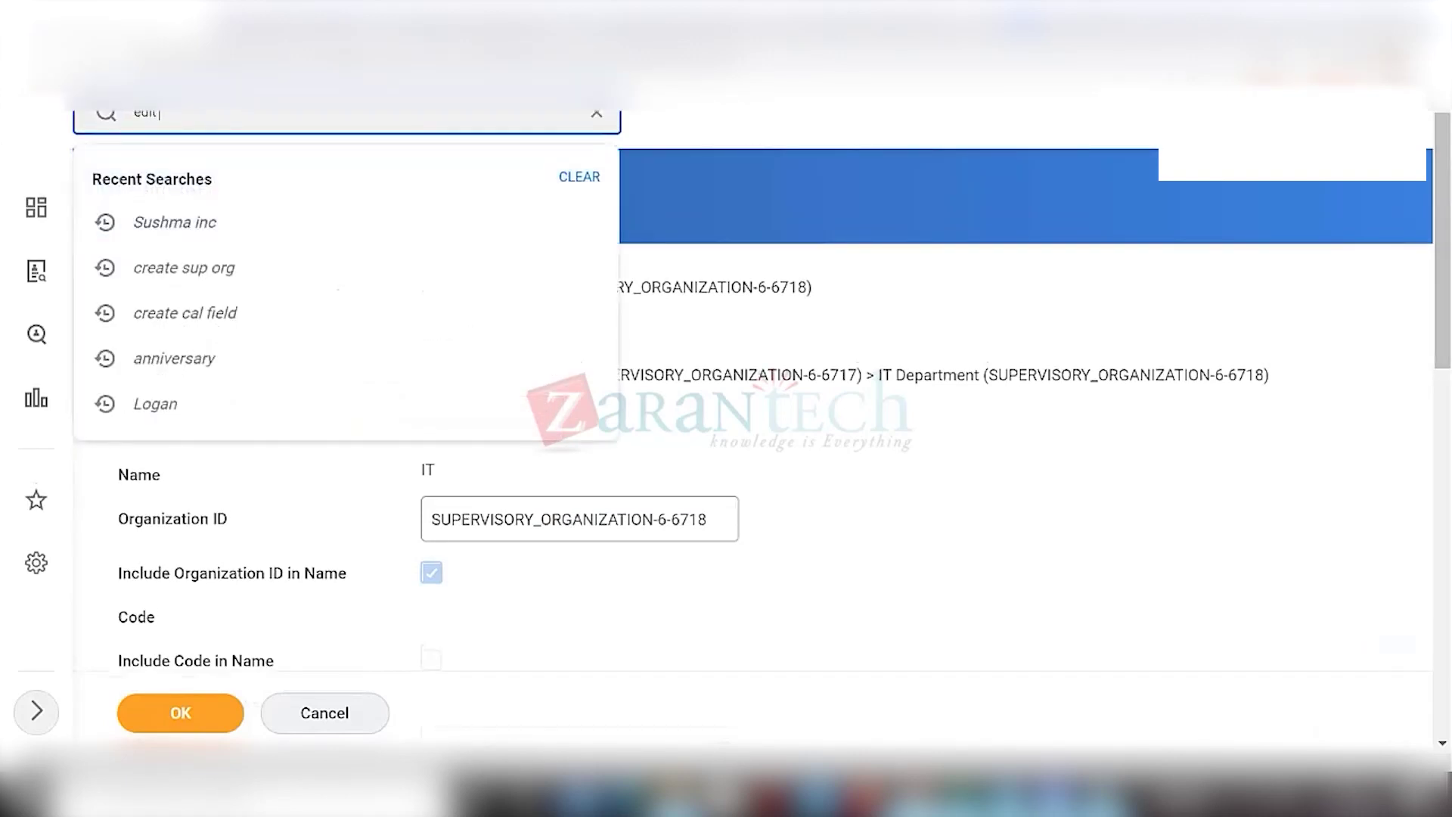
pyautogui.write('dit su')
pyautogui.write('affing model')
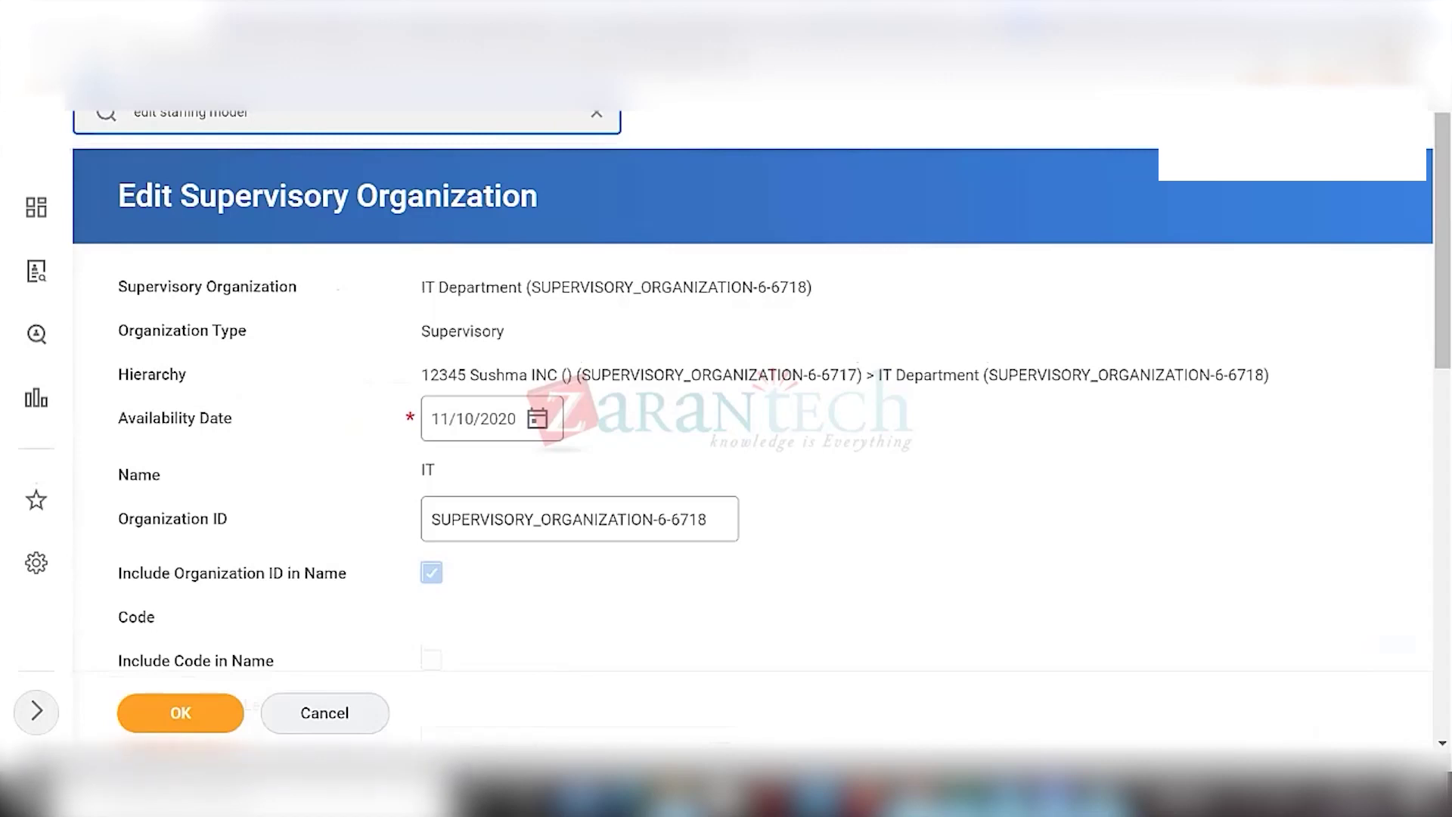
pyautogui.press('Return')
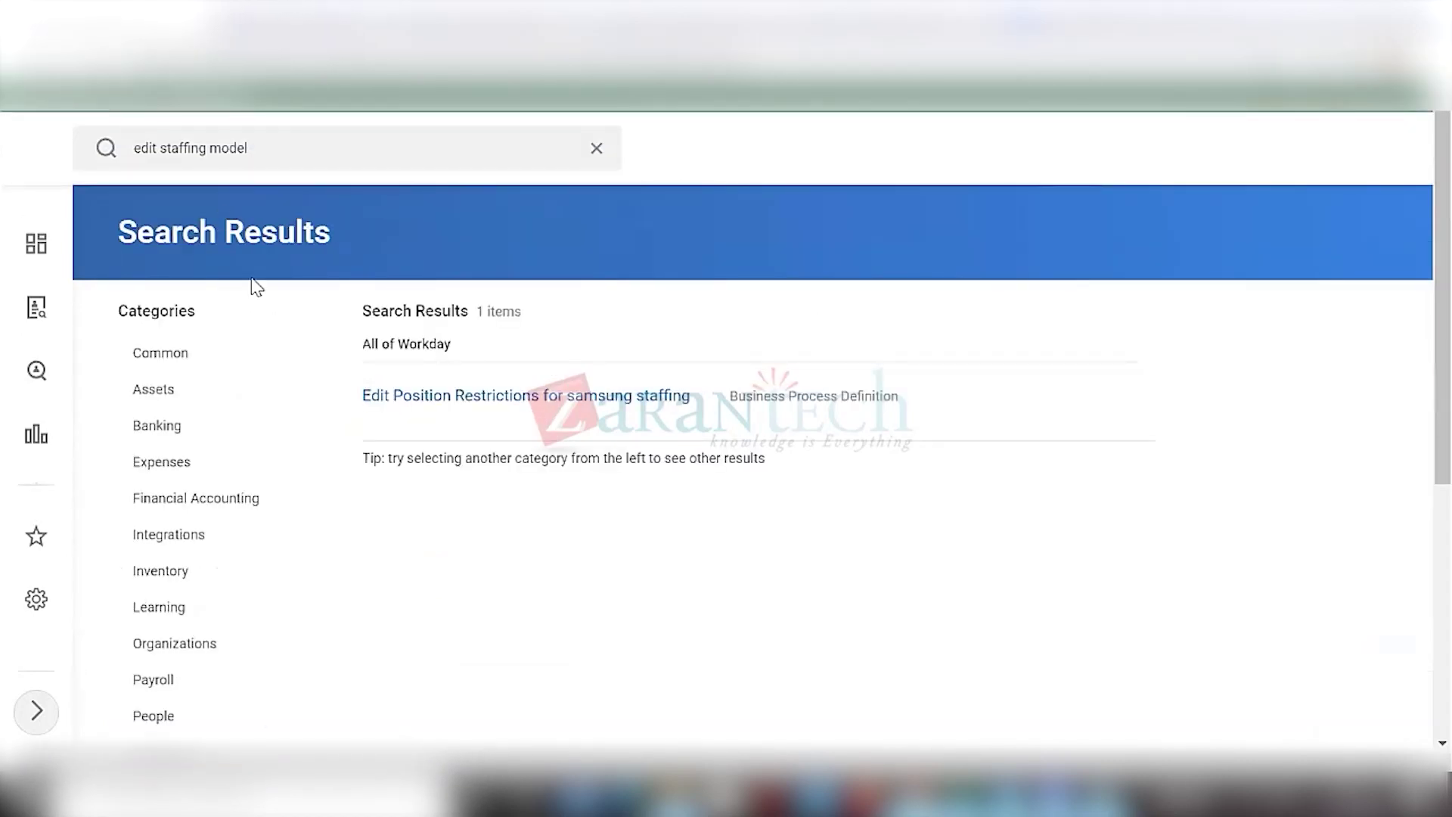